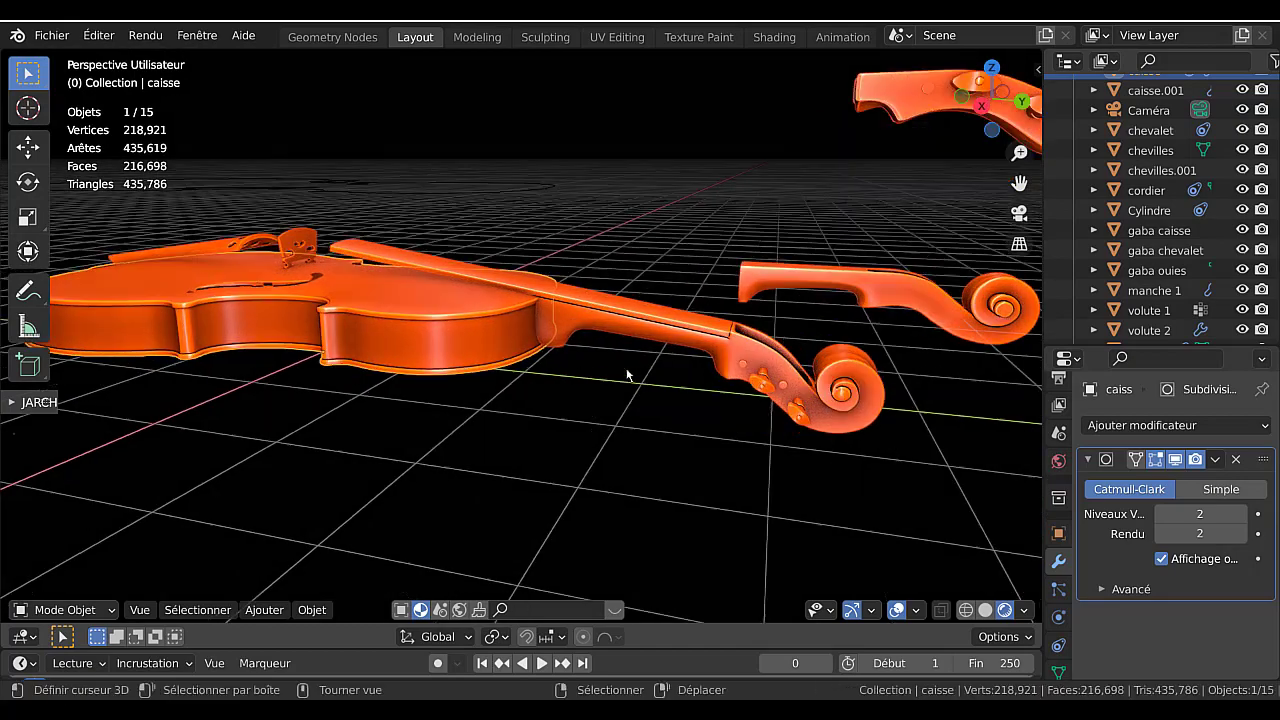
Examine the demonstration violin's body, fingerboard and scroll and the separate neck pieces from several angles.
middle_click_drag(634, 377, 688, 405)
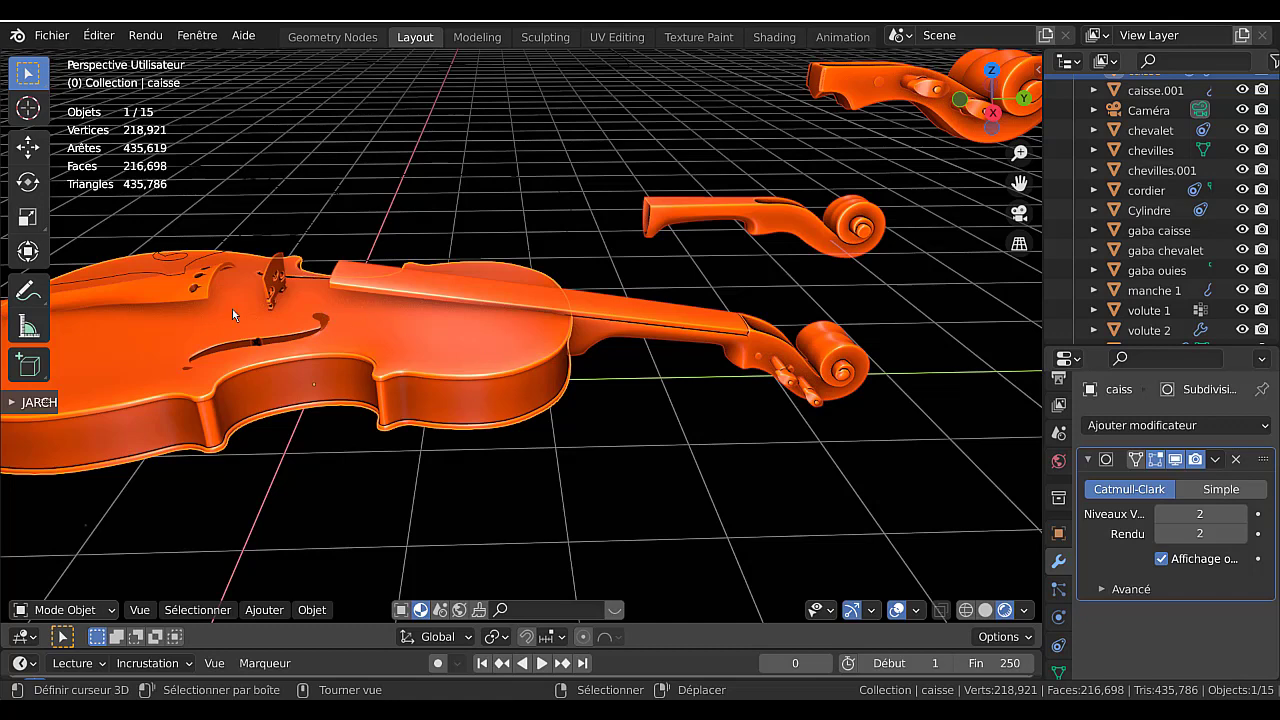
left_click(687, 340)
key("g")
right_click(697, 256)
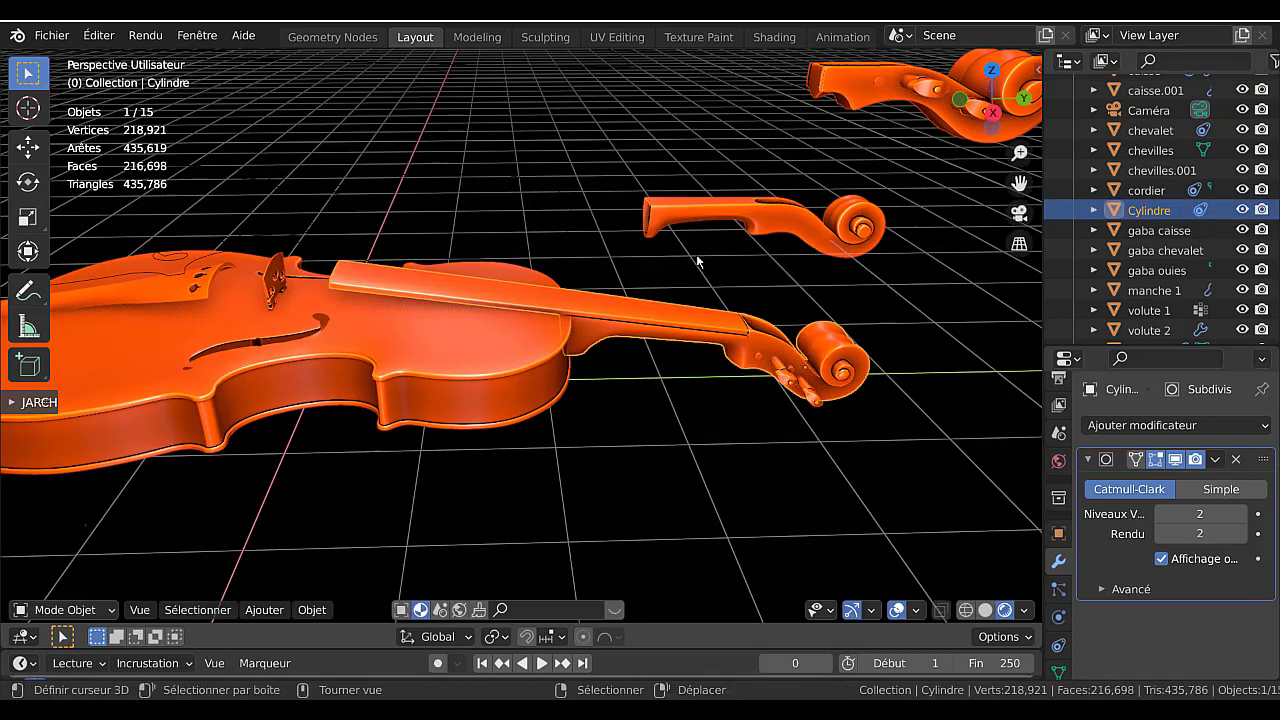
middle_click_drag(771, 286, 470, 297)
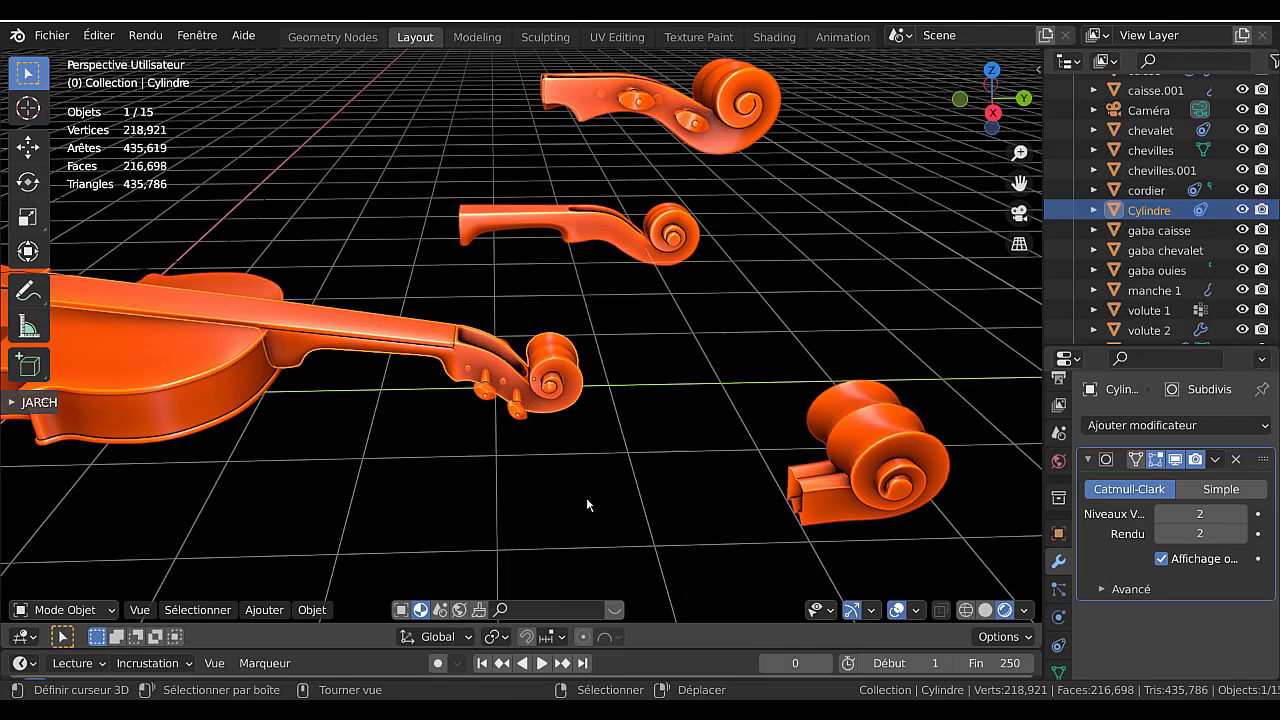
middle_click_drag(563, 508, 660, 422)
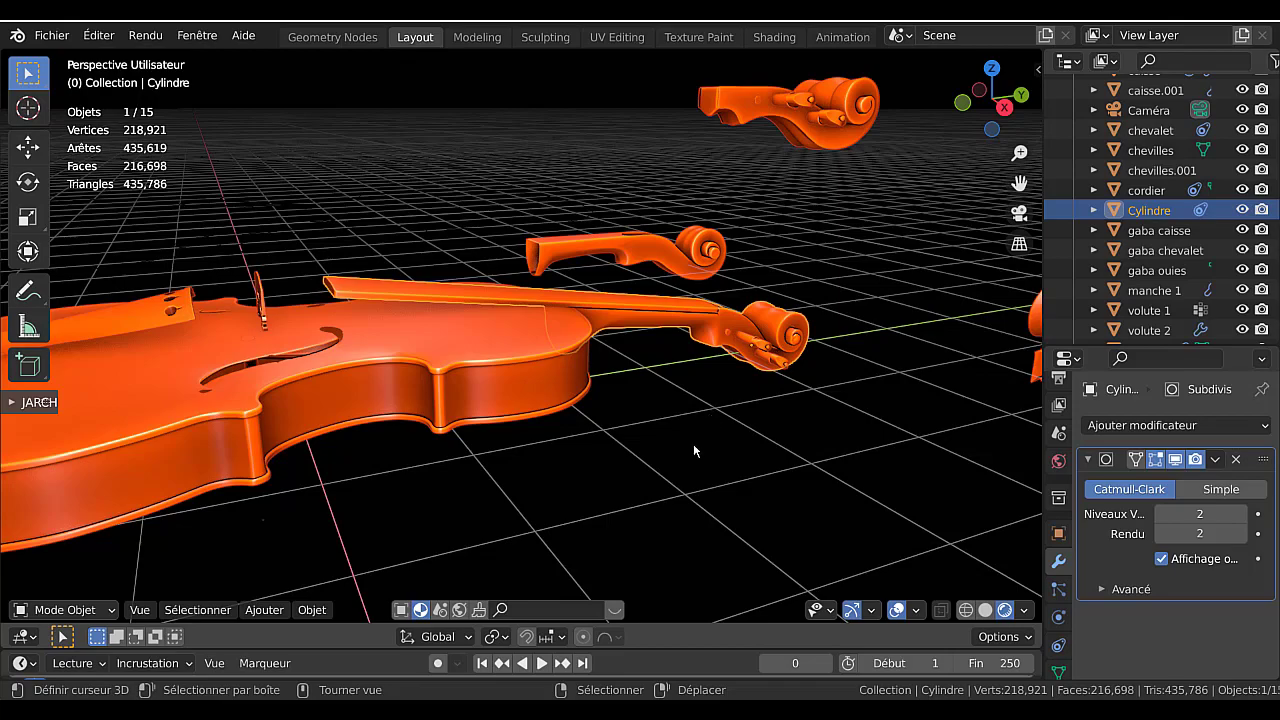
middle_click_drag(693, 443, 628, 420)
right_click(627, 425)
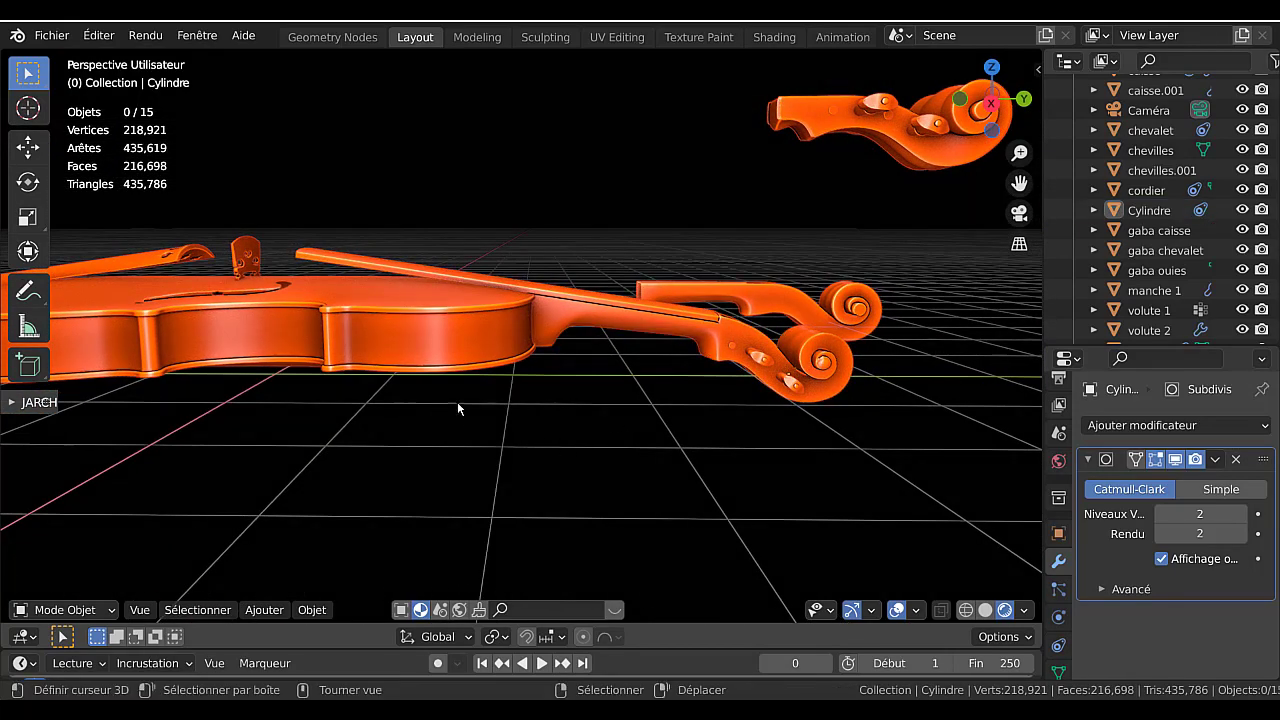
right_click(475, 347)
middle_click_drag(501, 423, 678, 424)
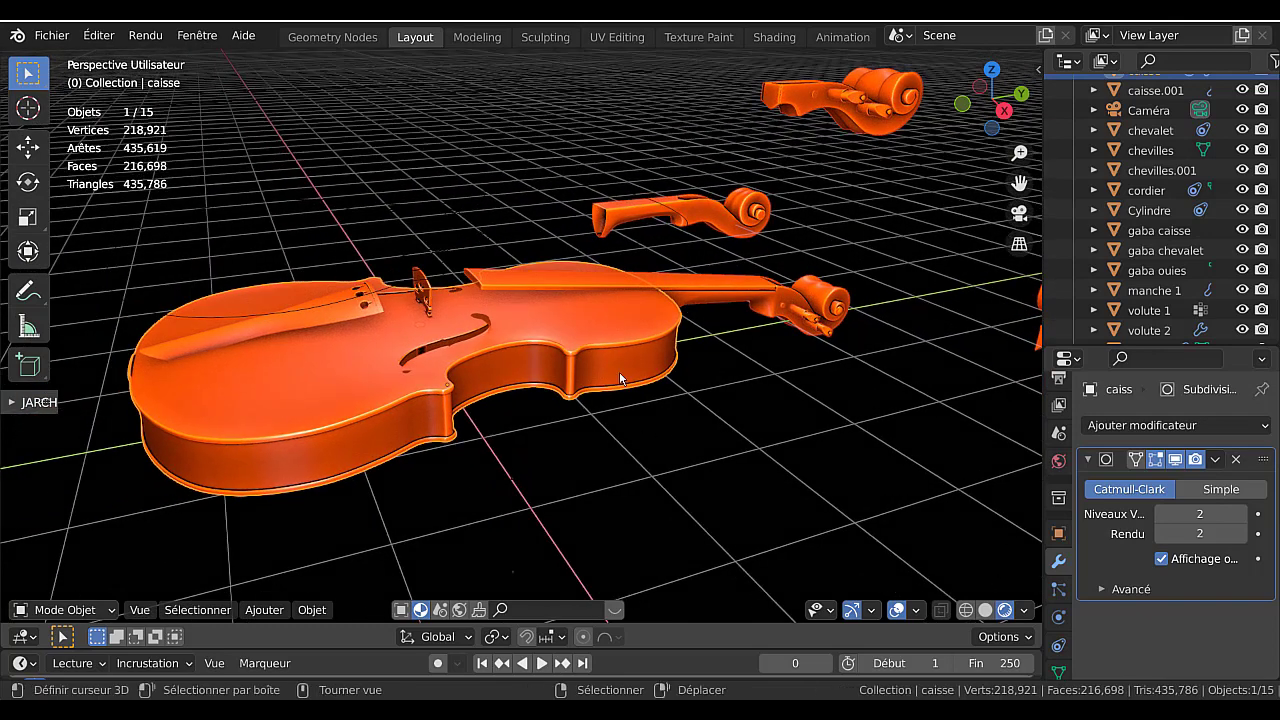
key("r")
key("r")
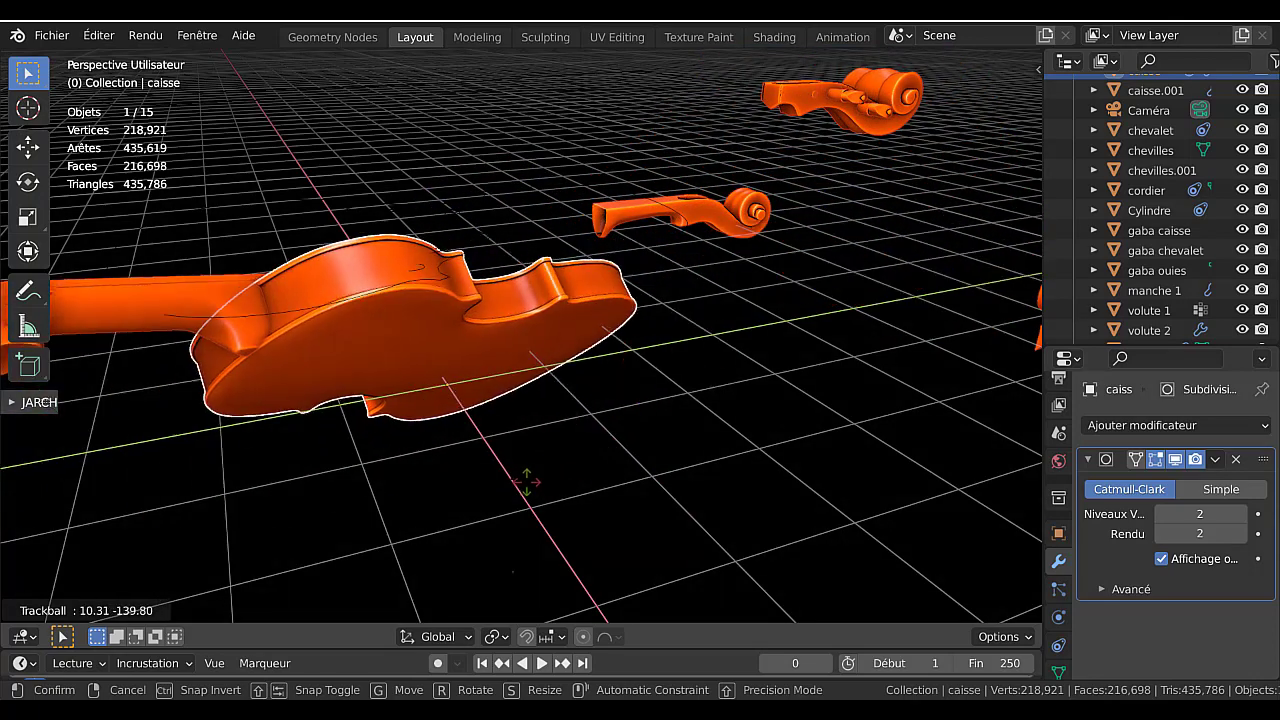
left_click(694, 466)
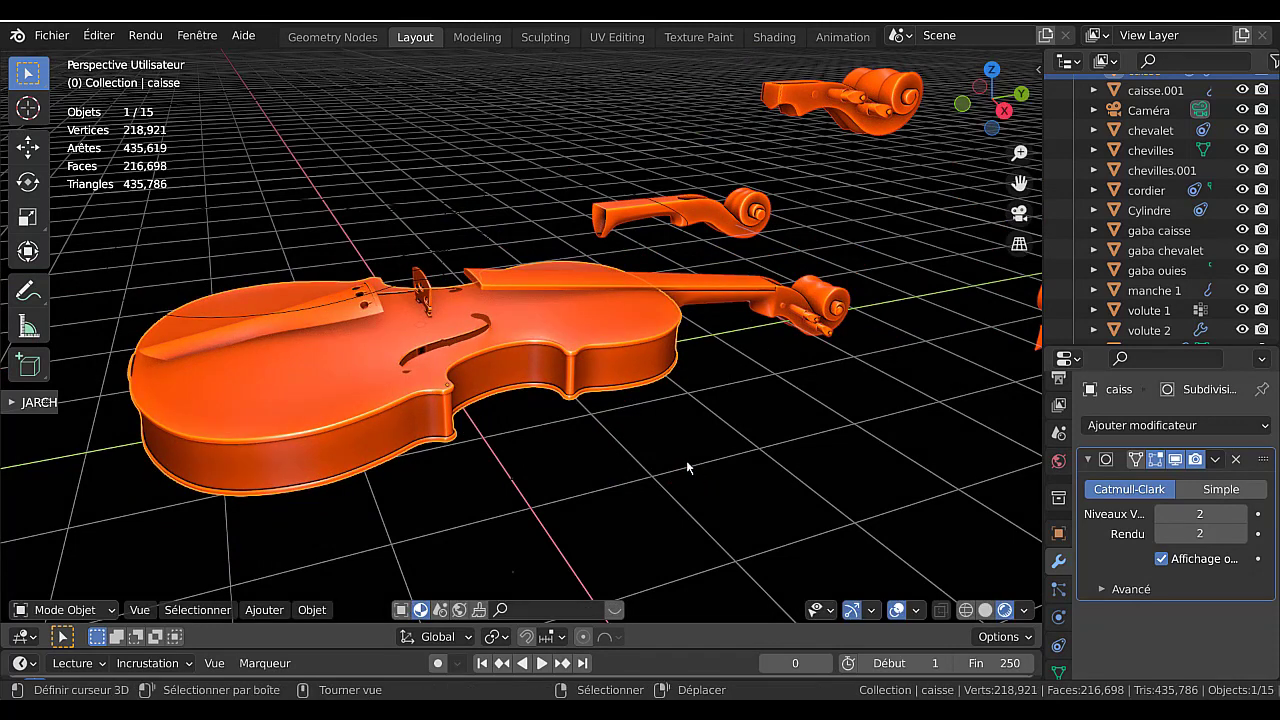
Inspect the assembled violin from the body along the neck to the pegs and scroll, close up and from different sides.
scroll(689, 462, "up", 1)
scroll(675, 450, "down", 1)
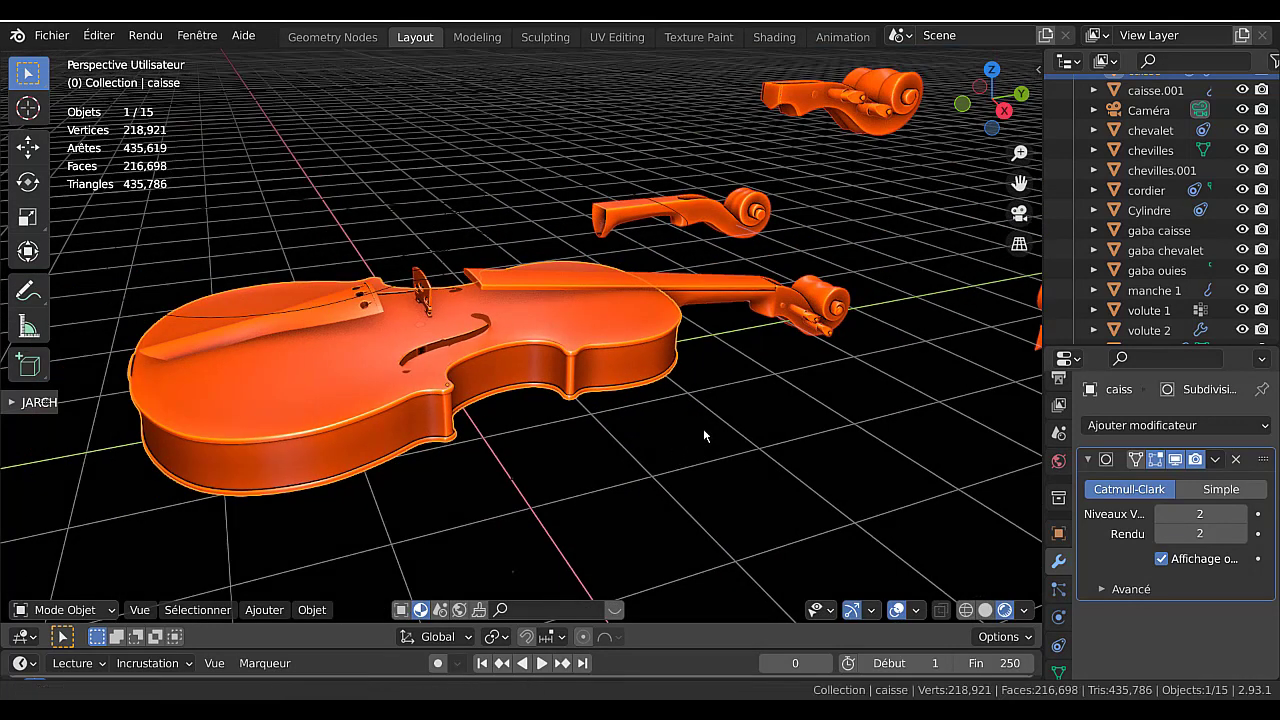
middle_click_drag(703, 428, 723, 422, "shift")
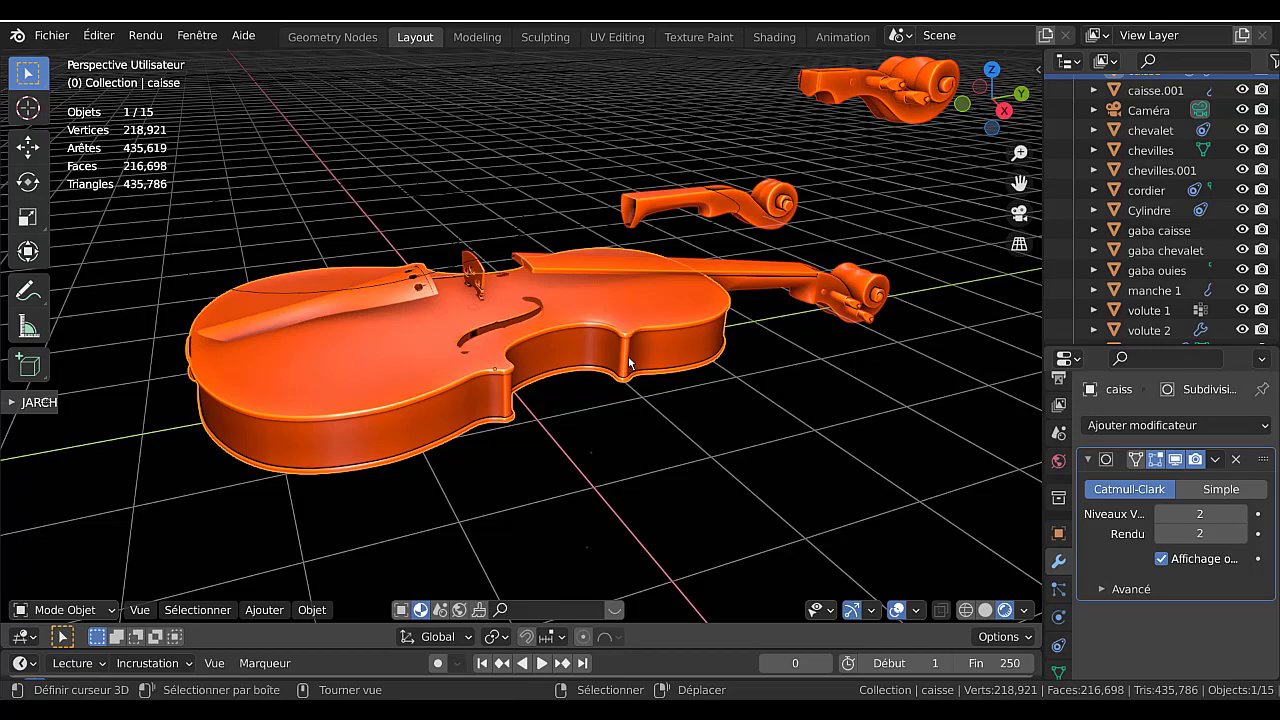
middle_click_drag(720, 470, 629, 430)
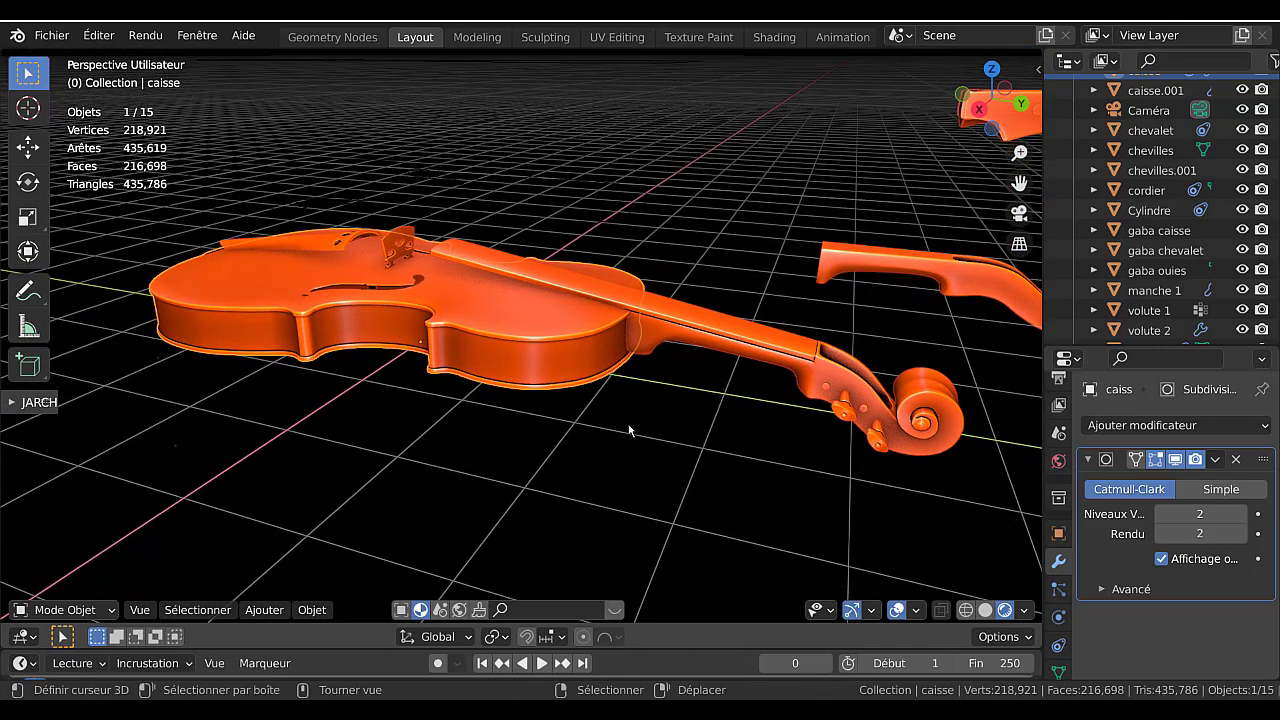
scroll(629, 430, "up", 2)
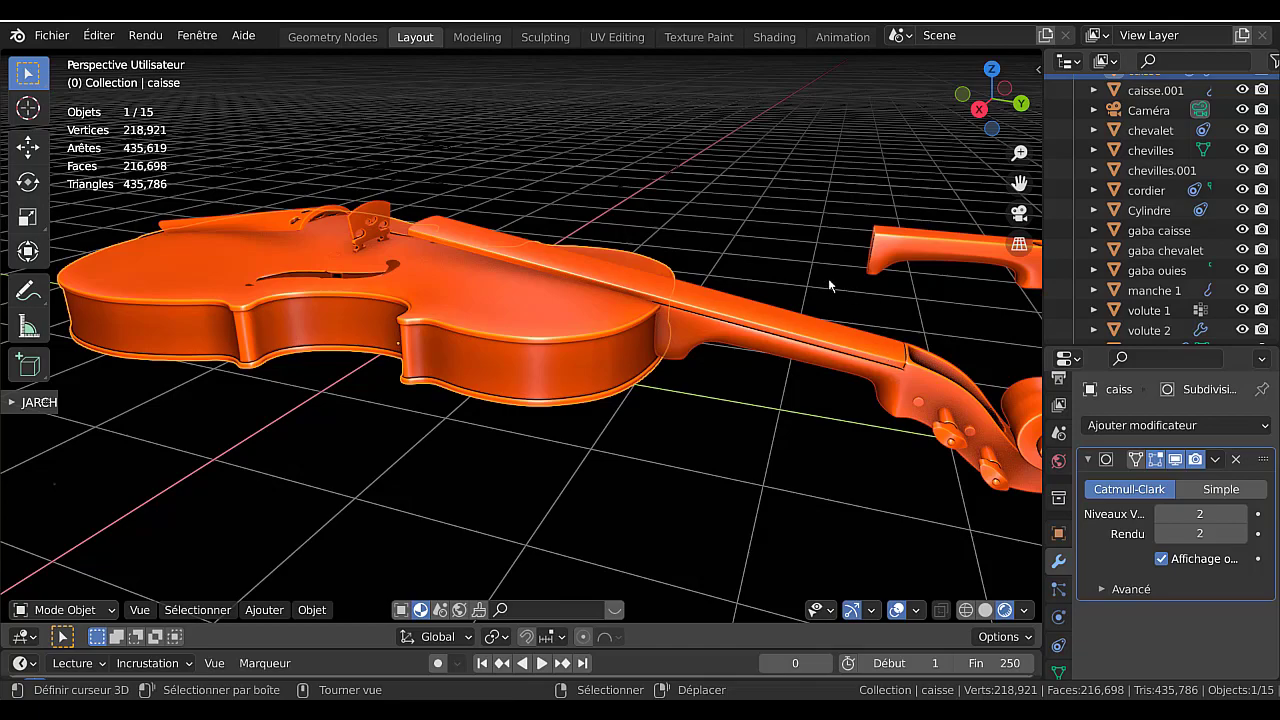
scroll(834, 286, "down", 6)
scroll(770, 345, "up", 3)
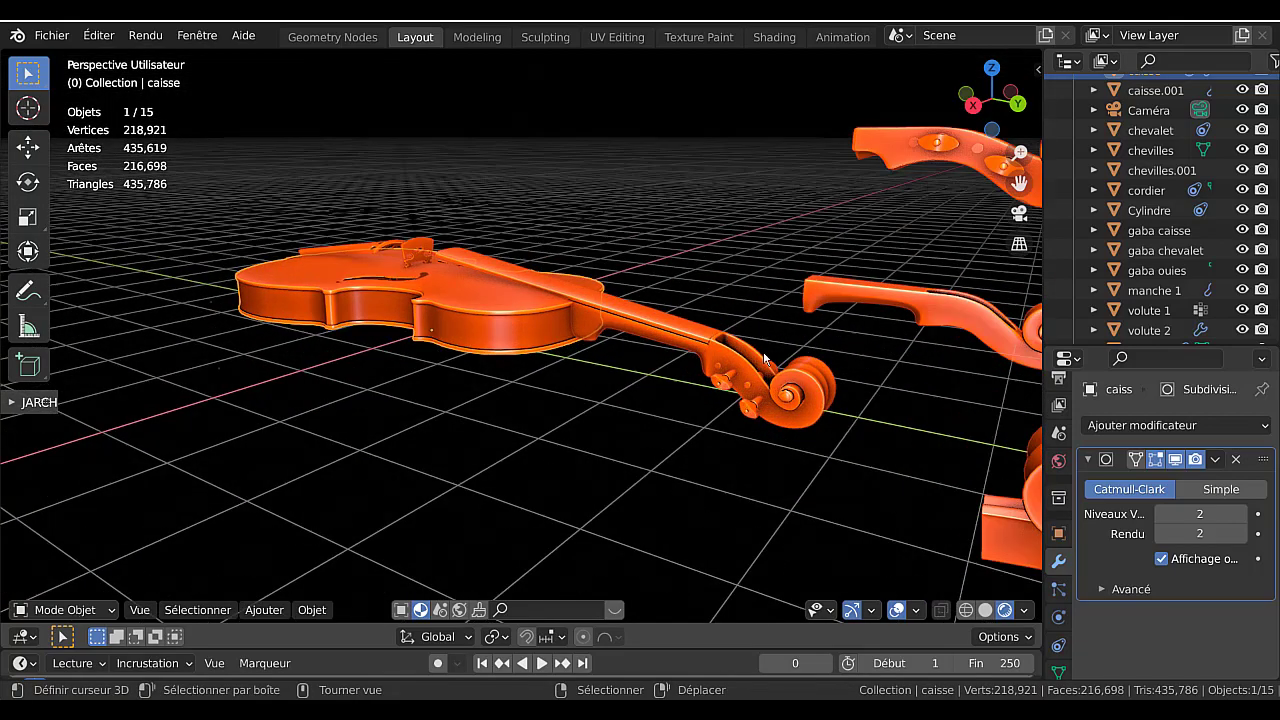
middle_click_drag(765, 358, 683, 322)
scroll(704, 308, "up", 2)
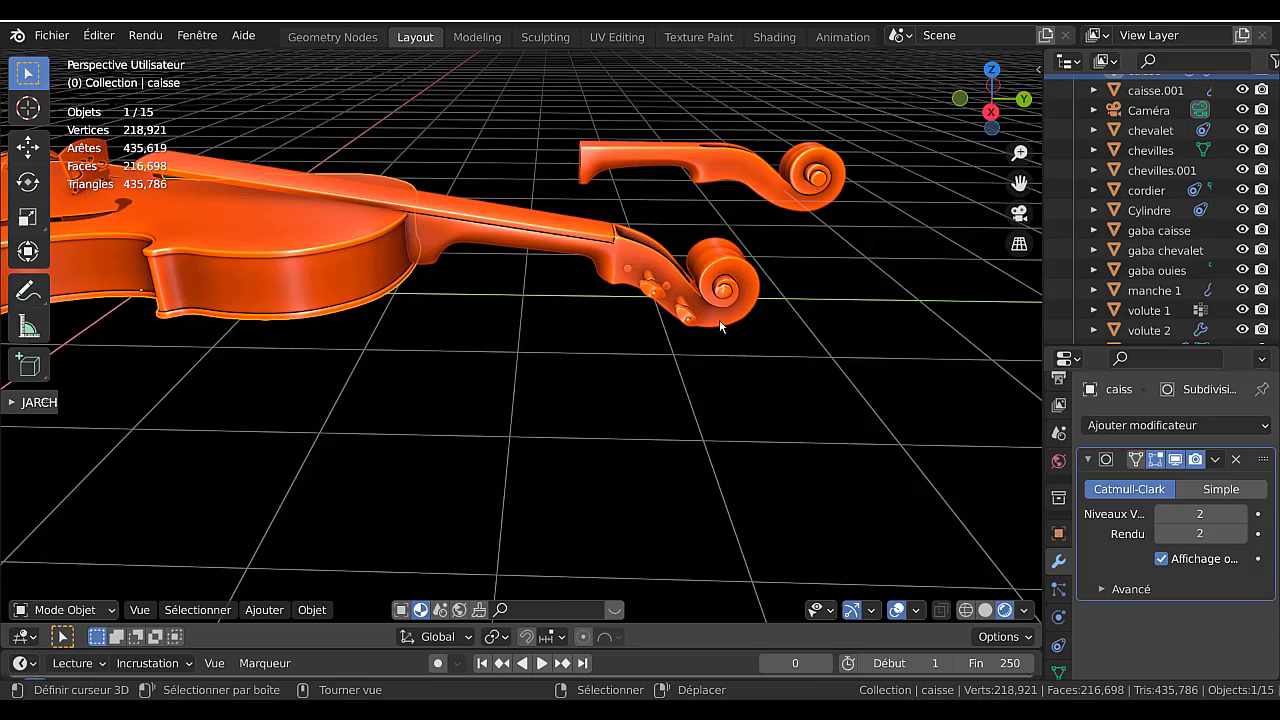
middle_click_drag(719, 319, 754, 370)
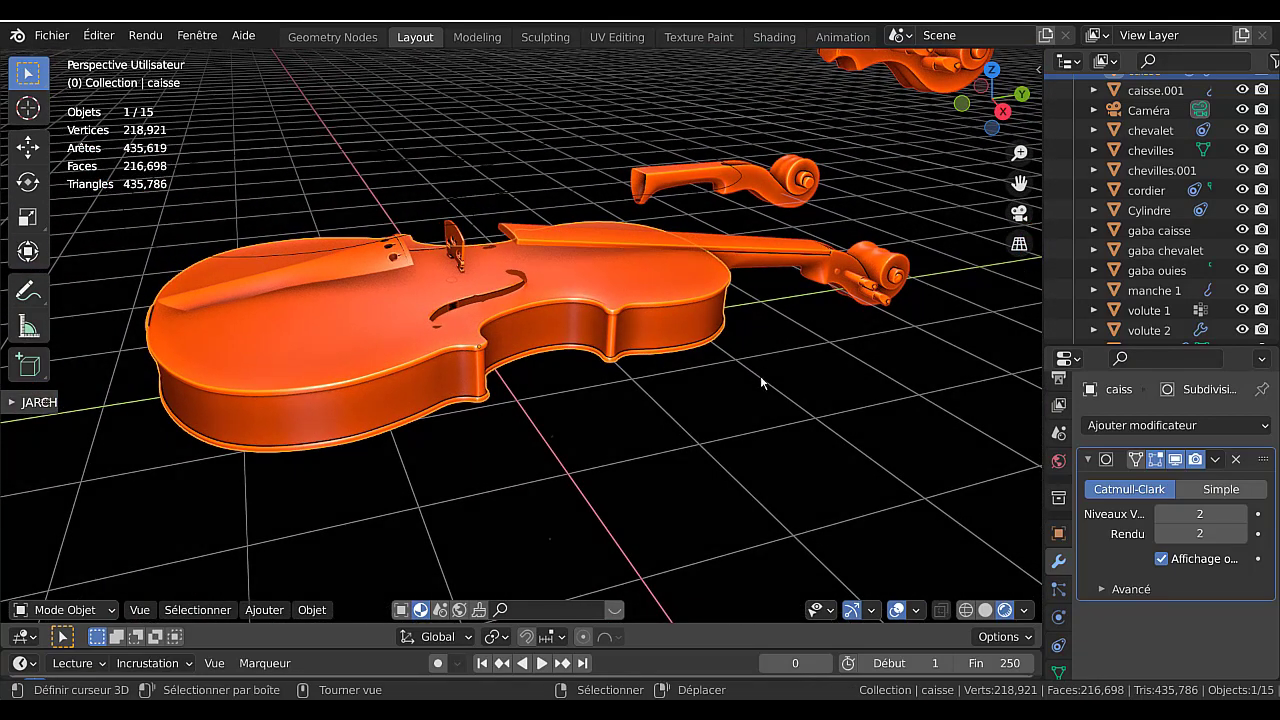
Switch to the browser and view the videos on the subscribed YouTube channel's home page.
key("alt+Tab")
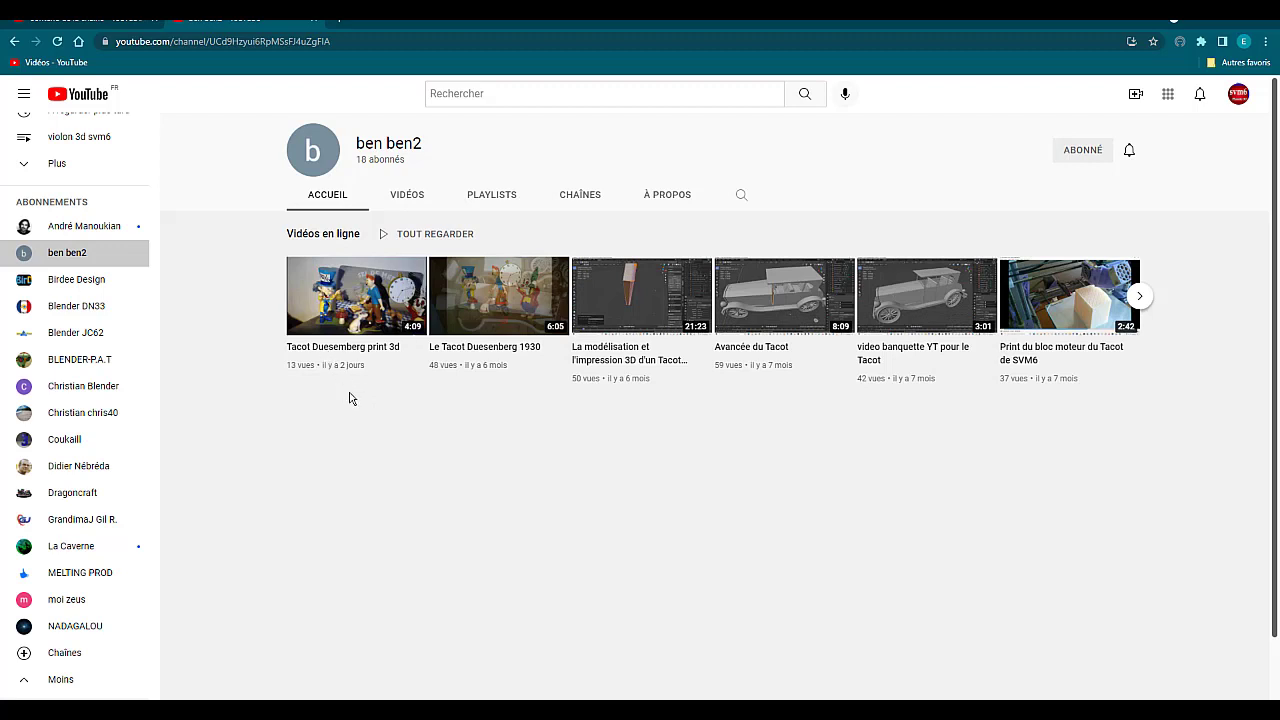
mouse_move(316, 355)
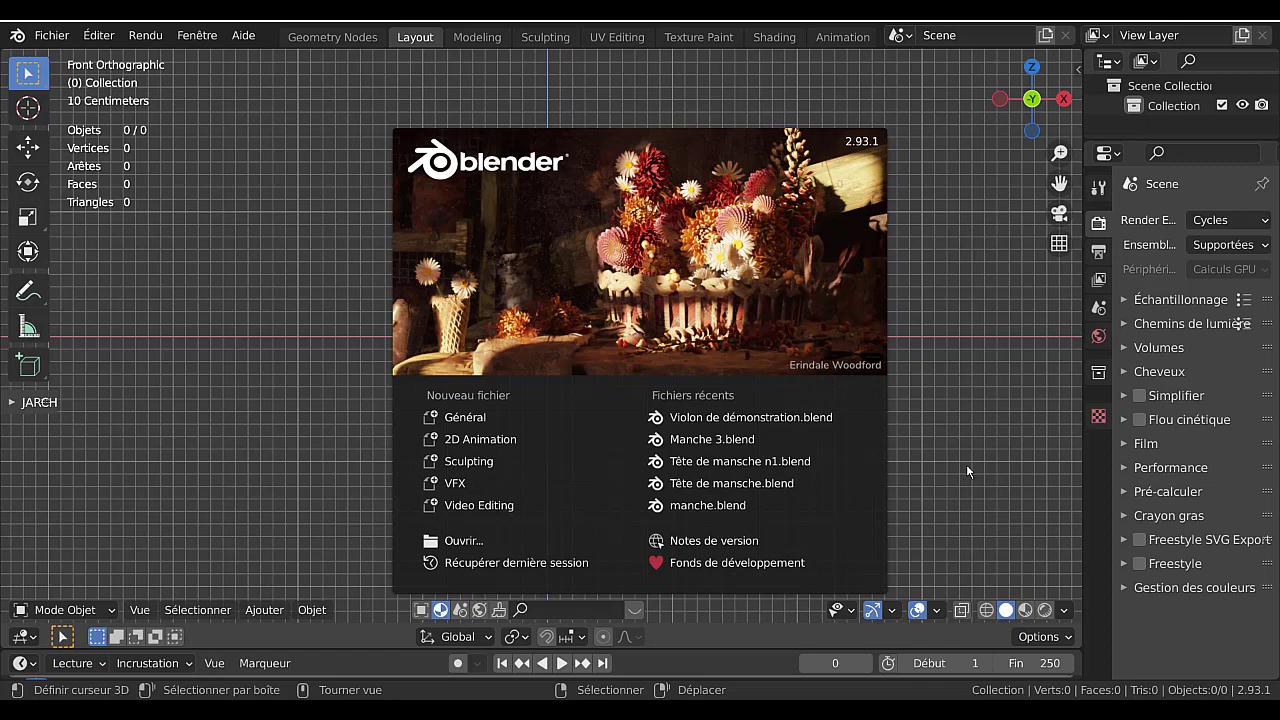
Dismiss the startup splash, begin adding a reference image to the empty scene and browse to the Desktop folder.
left_click(969, 286)
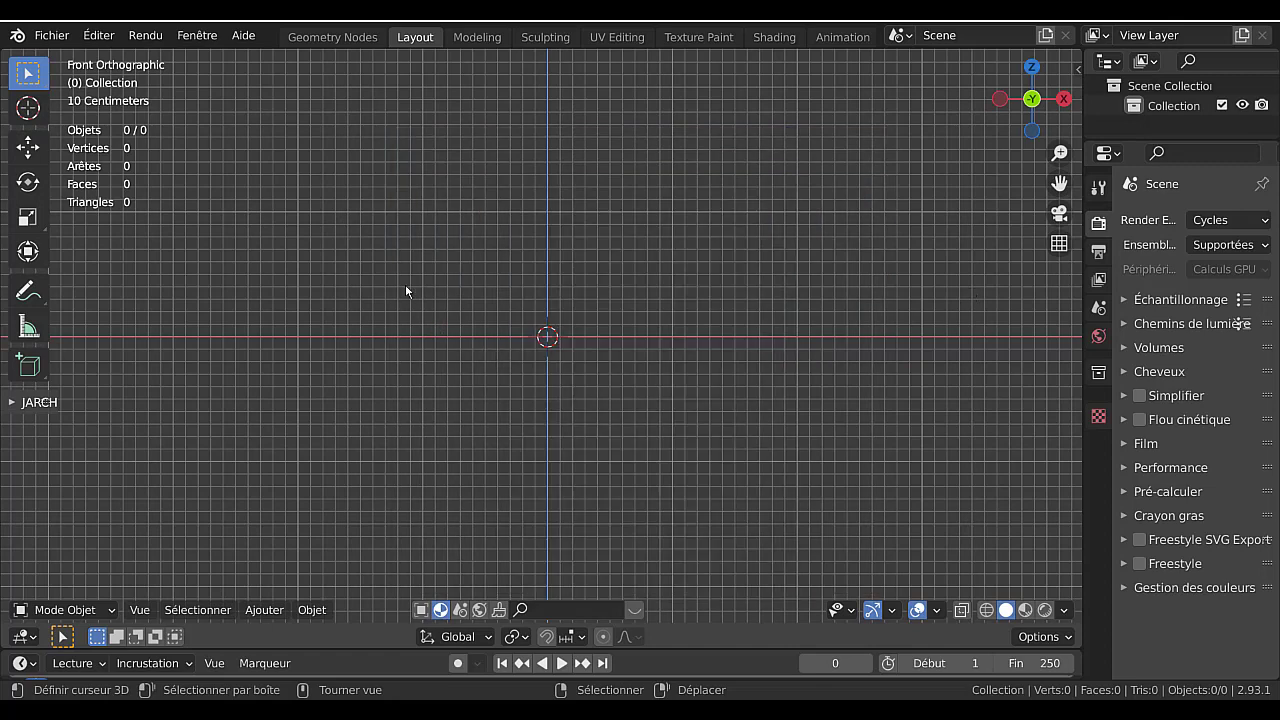
left_click(305, 612)
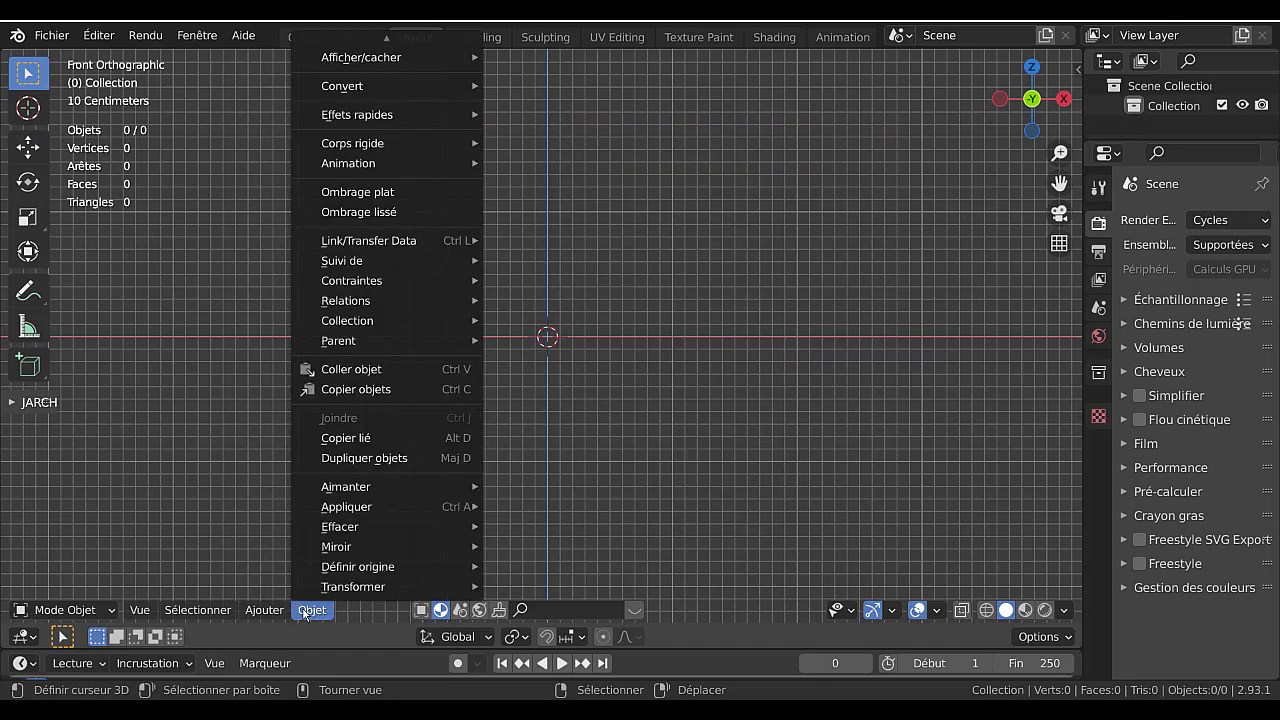
mouse_move(255, 612)
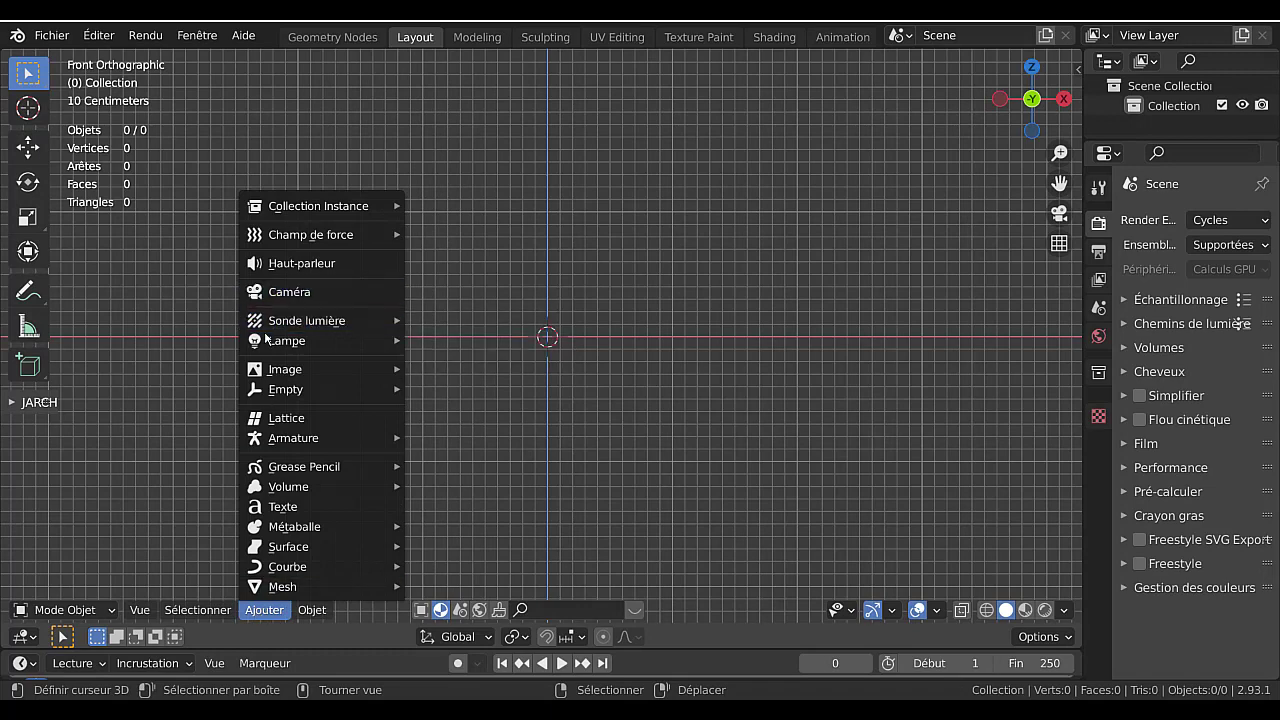
mouse_move(268, 340)
mouse_move(274, 372)
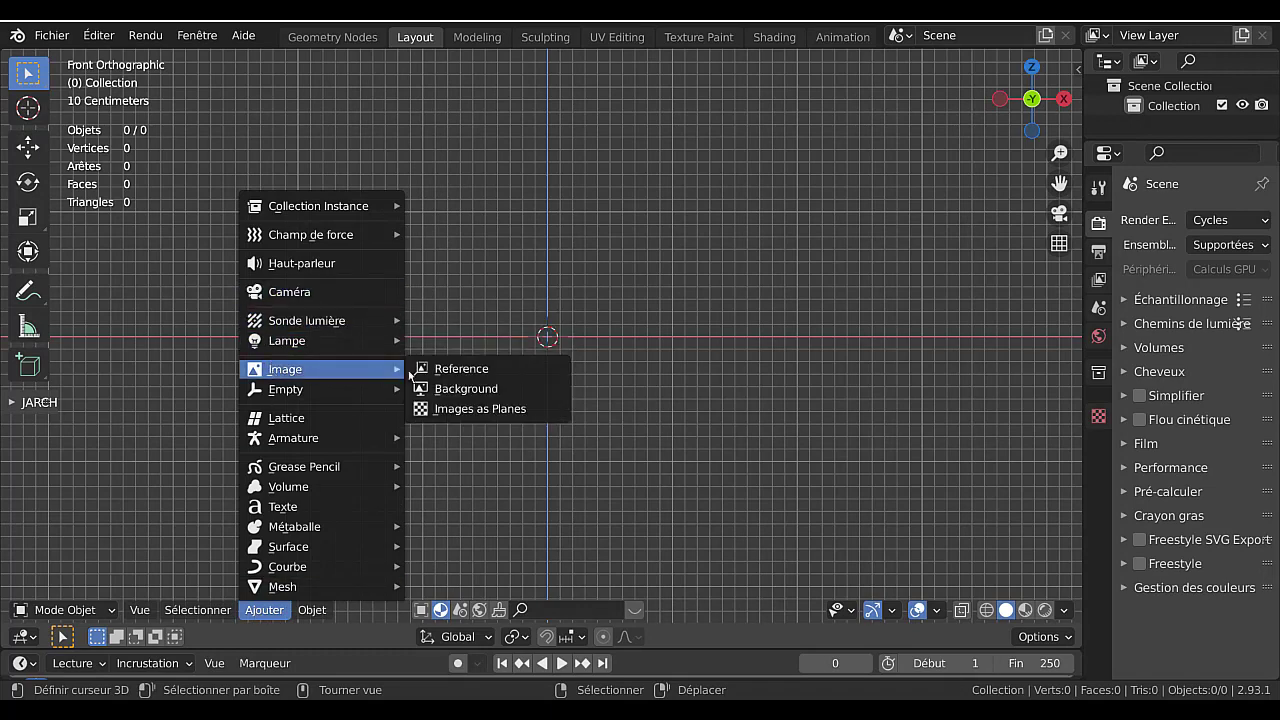
left_click(483, 371)
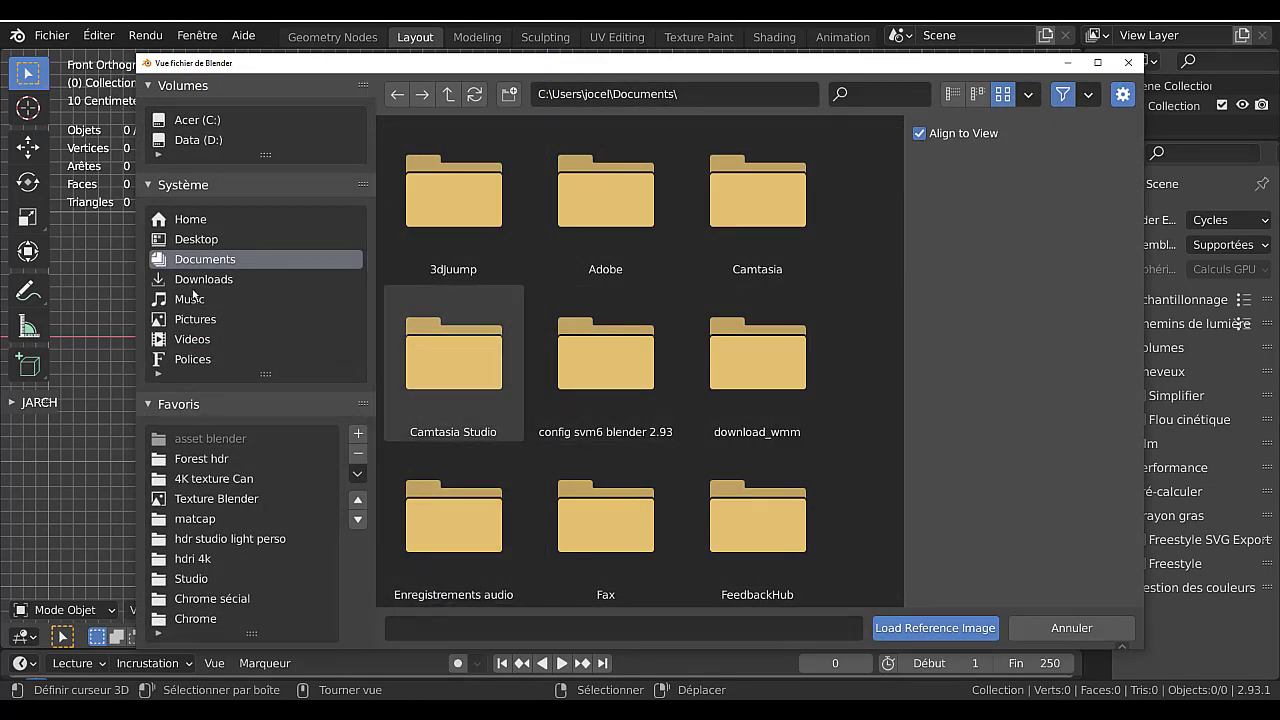
left_click(184, 240)
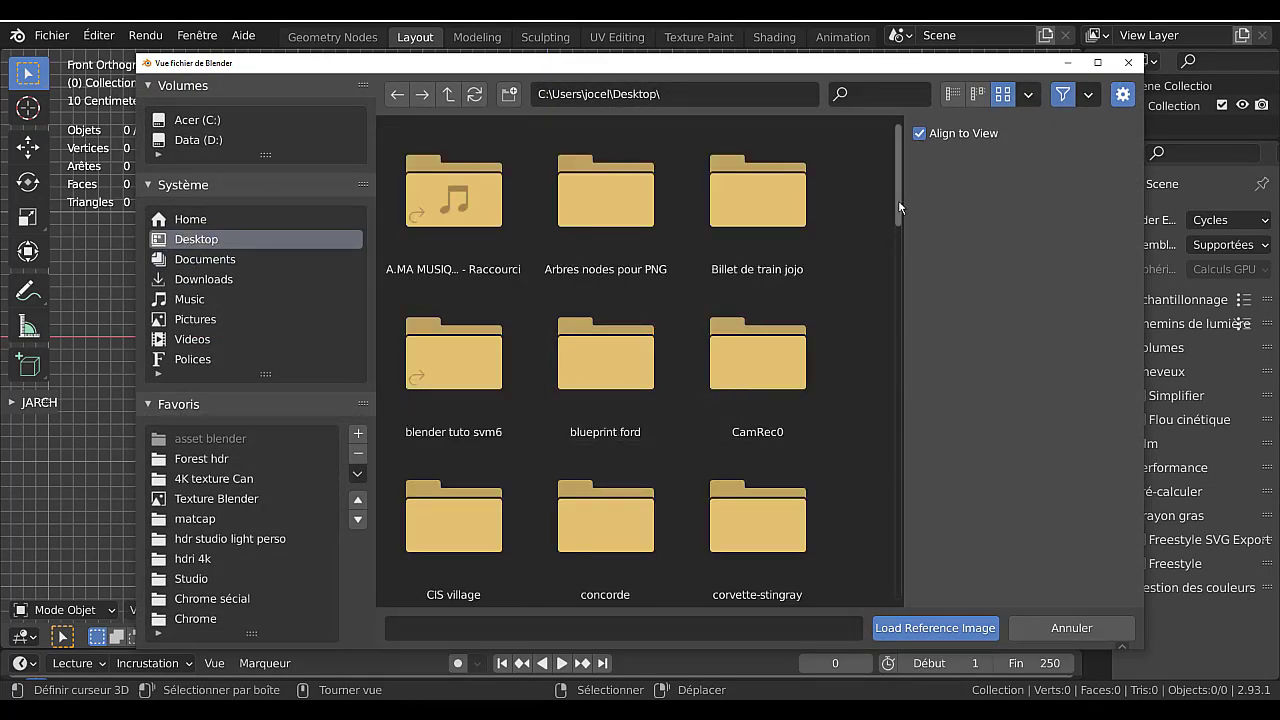
left_click_drag(898, 207, 895, 316)
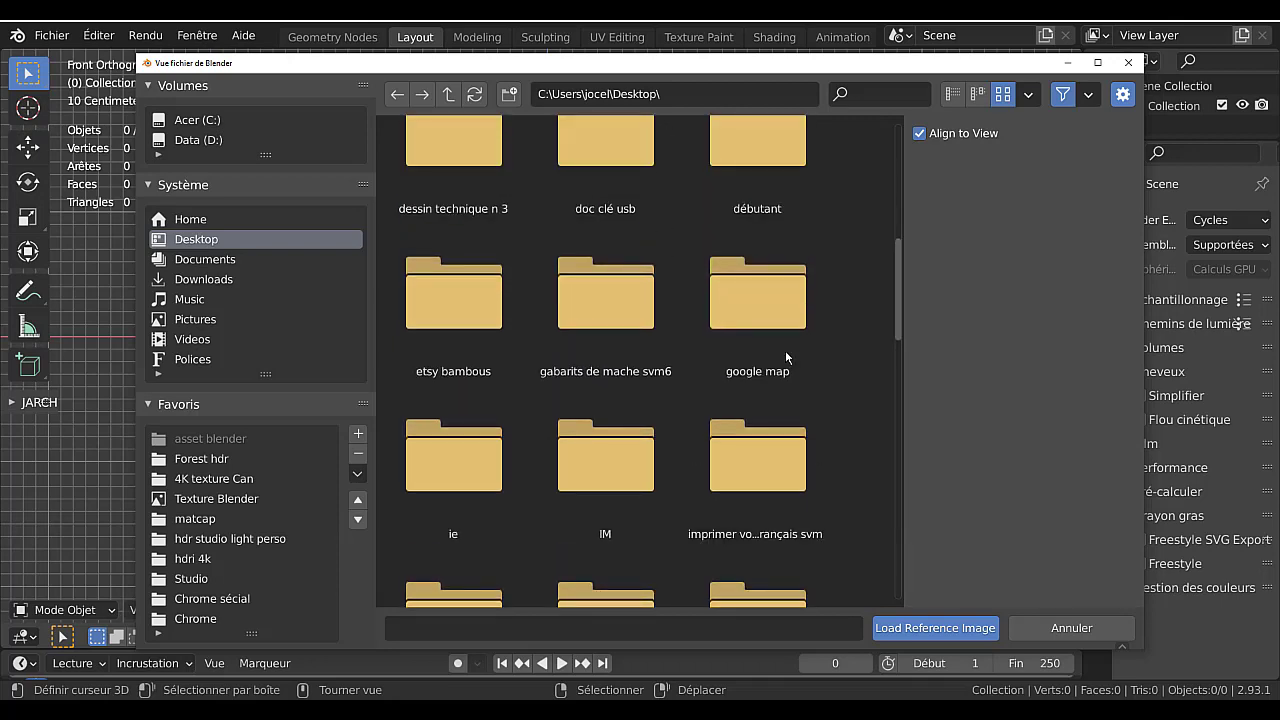
left_click(597, 300)
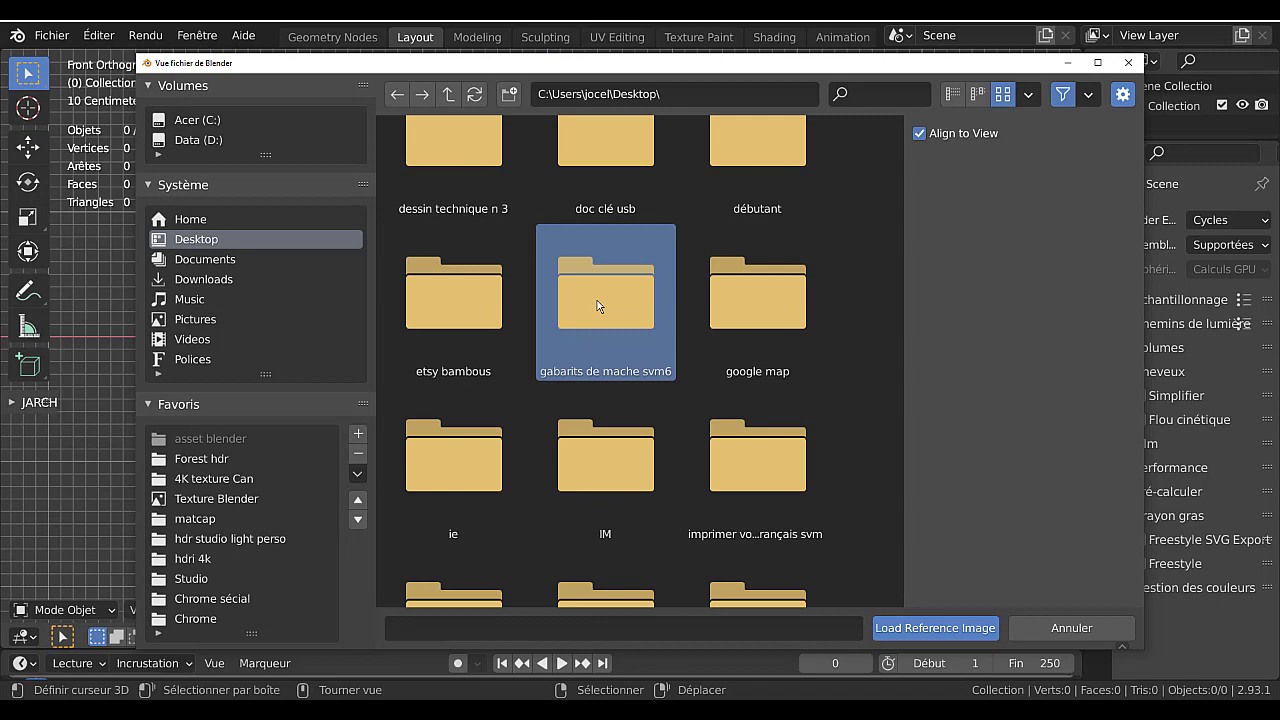
left_click(980, 627)
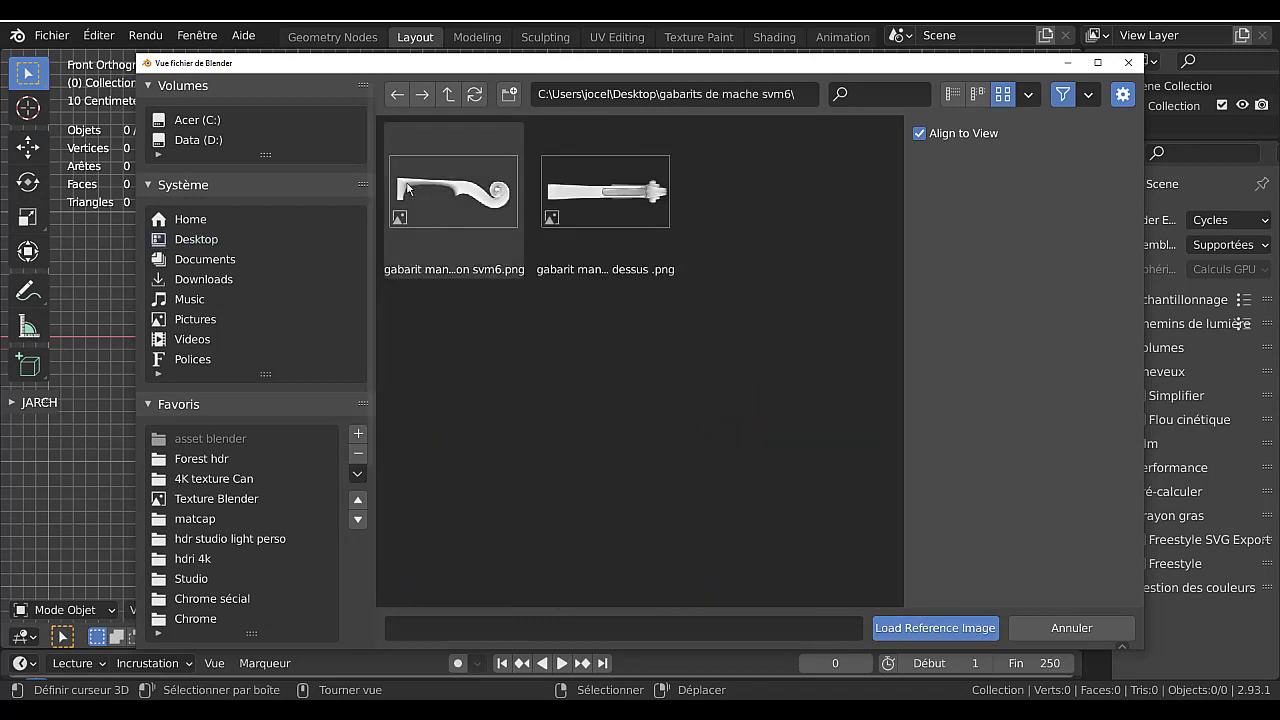
left_click(397, 93)
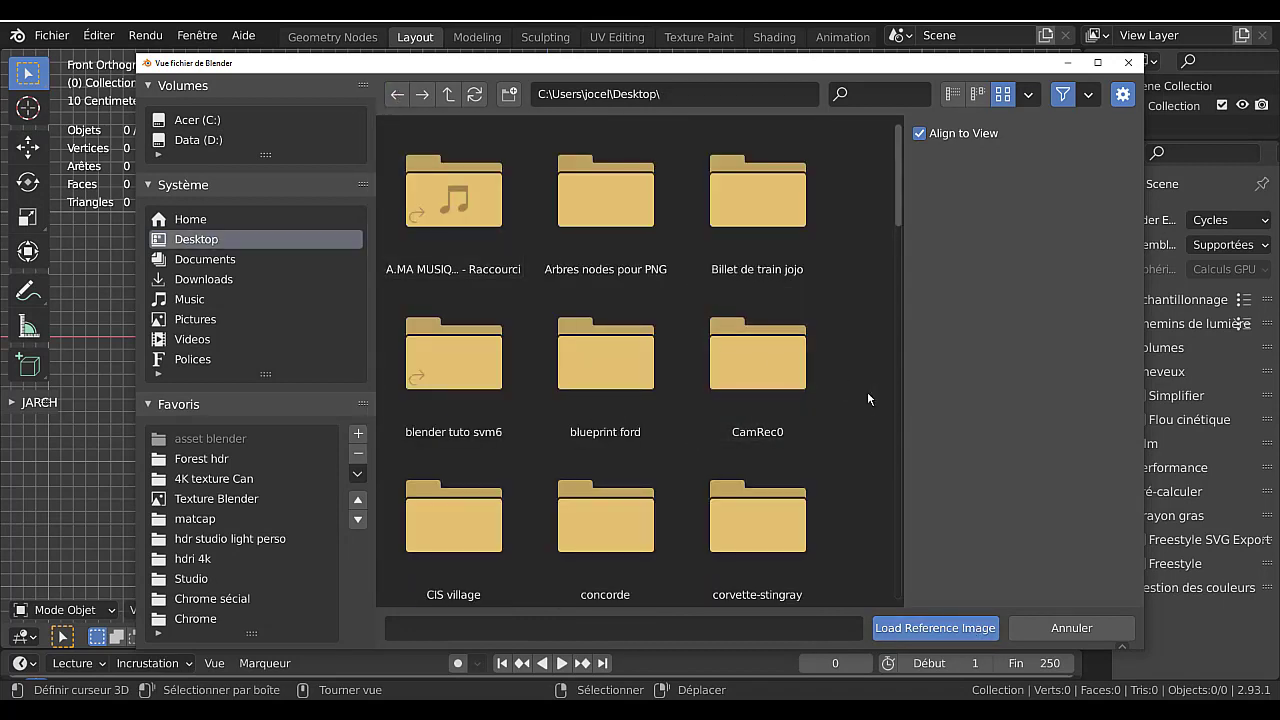
Load Gabarit volute de violon.png from the Desktop's manche folder as the reference image, aligned to the front view.
scroll(867, 393, "down", 2)
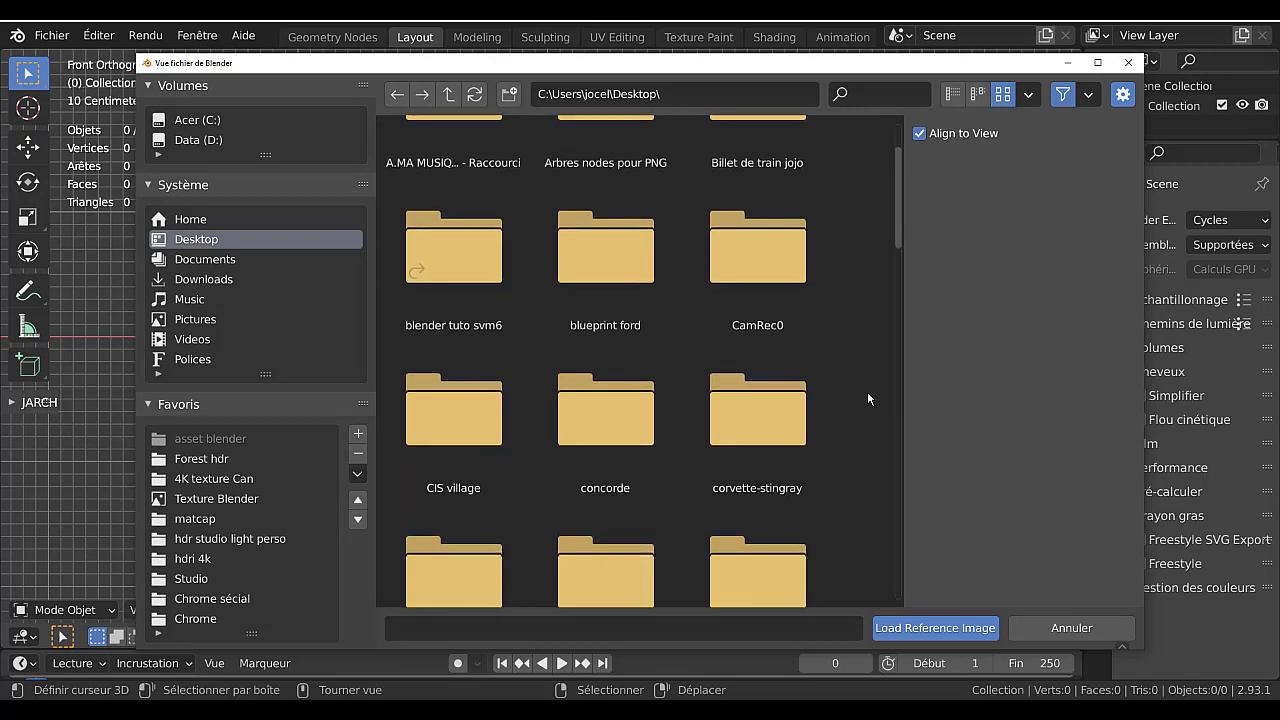
scroll(868, 398, "up", 2)
scroll(868, 398, "down", 5)
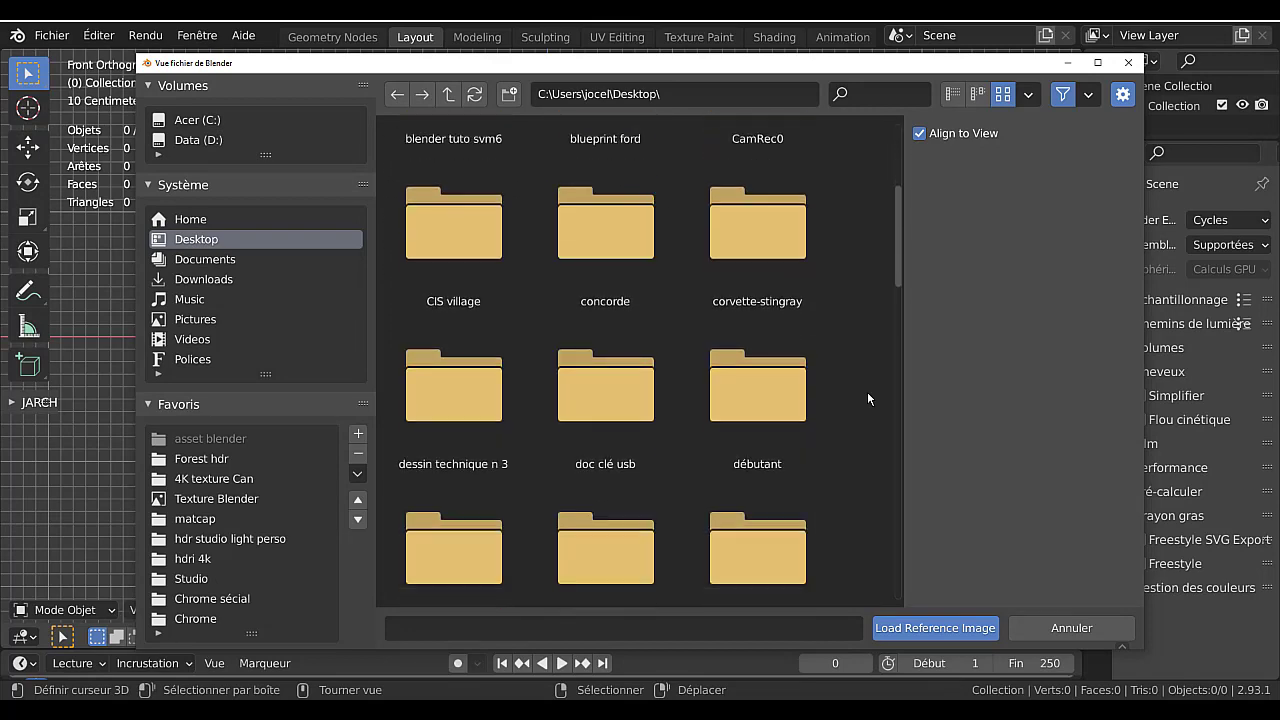
scroll(868, 398, "up", 3)
scroll(867, 400, "up", 2)
scroll(867, 398, "down", 5)
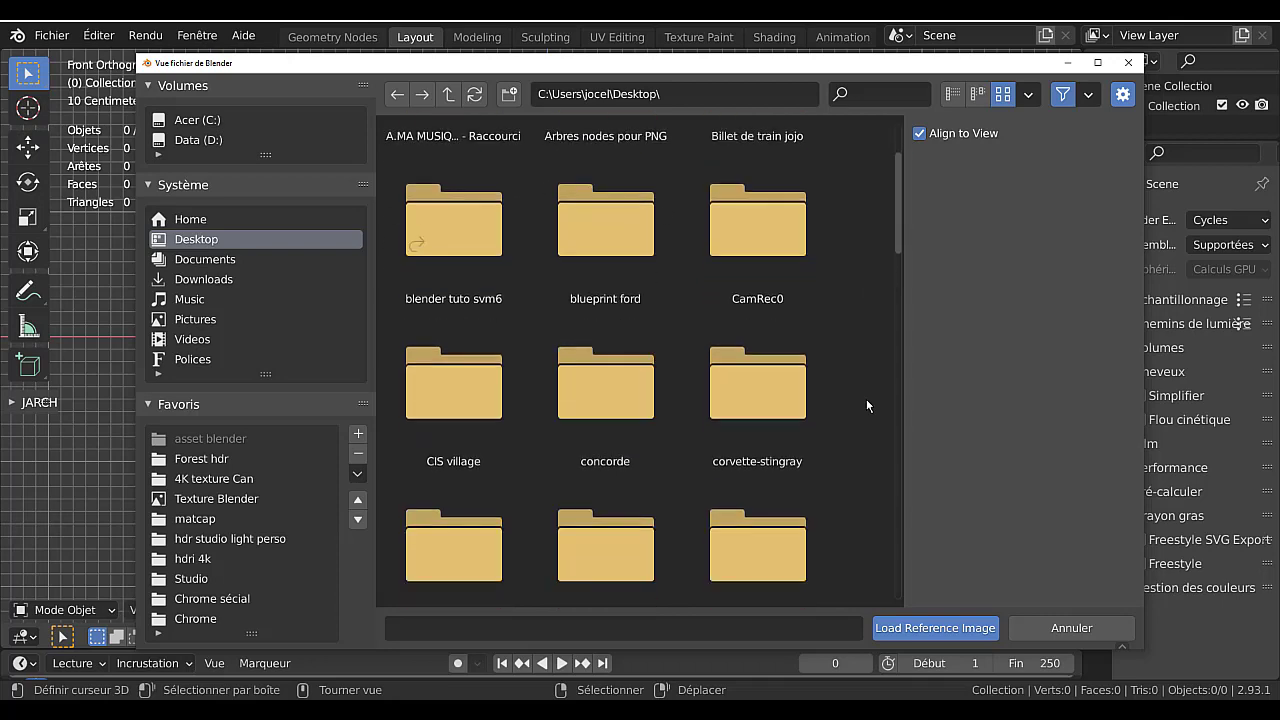
scroll(870, 400, "down", 5)
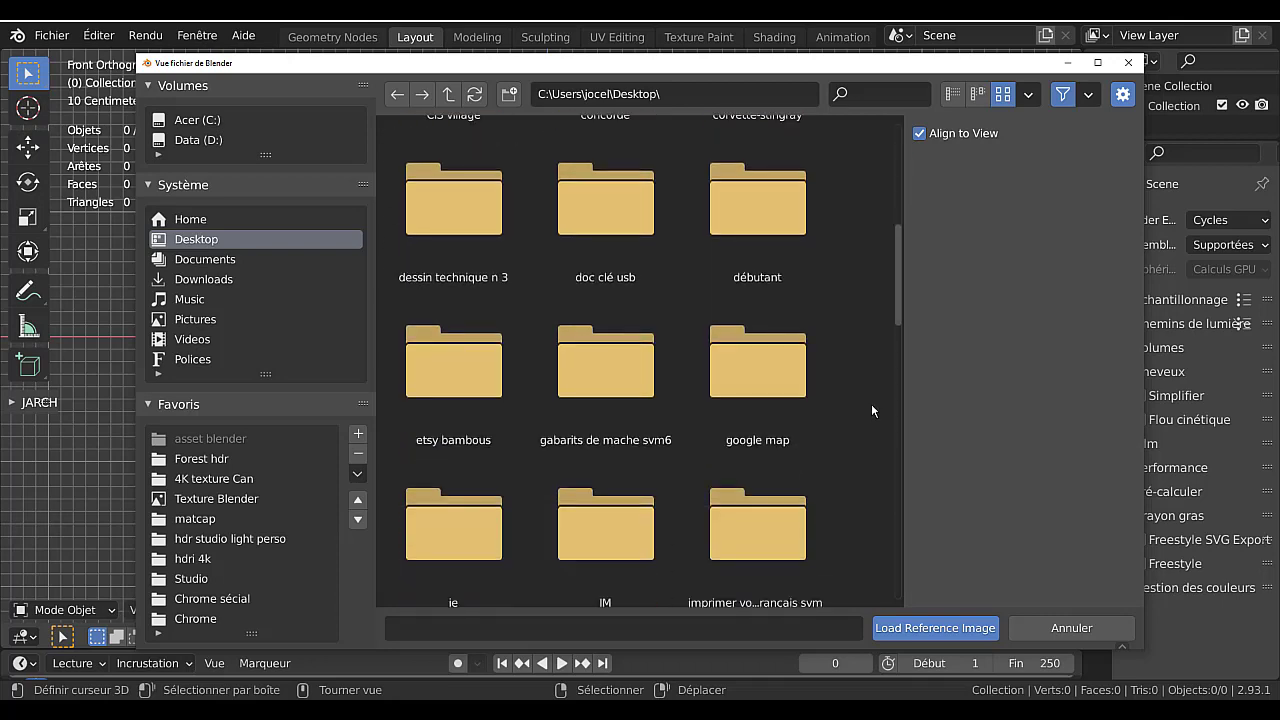
scroll(893, 412, "down", 5)
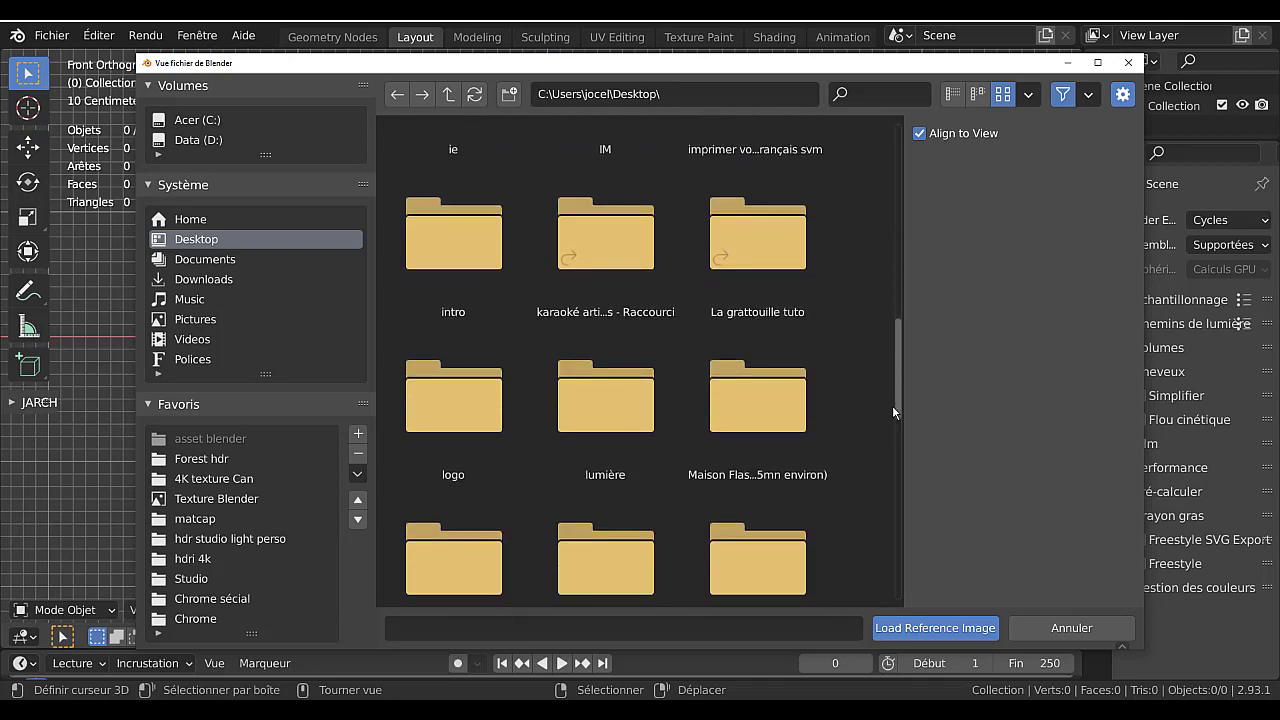
left_click(606, 391)
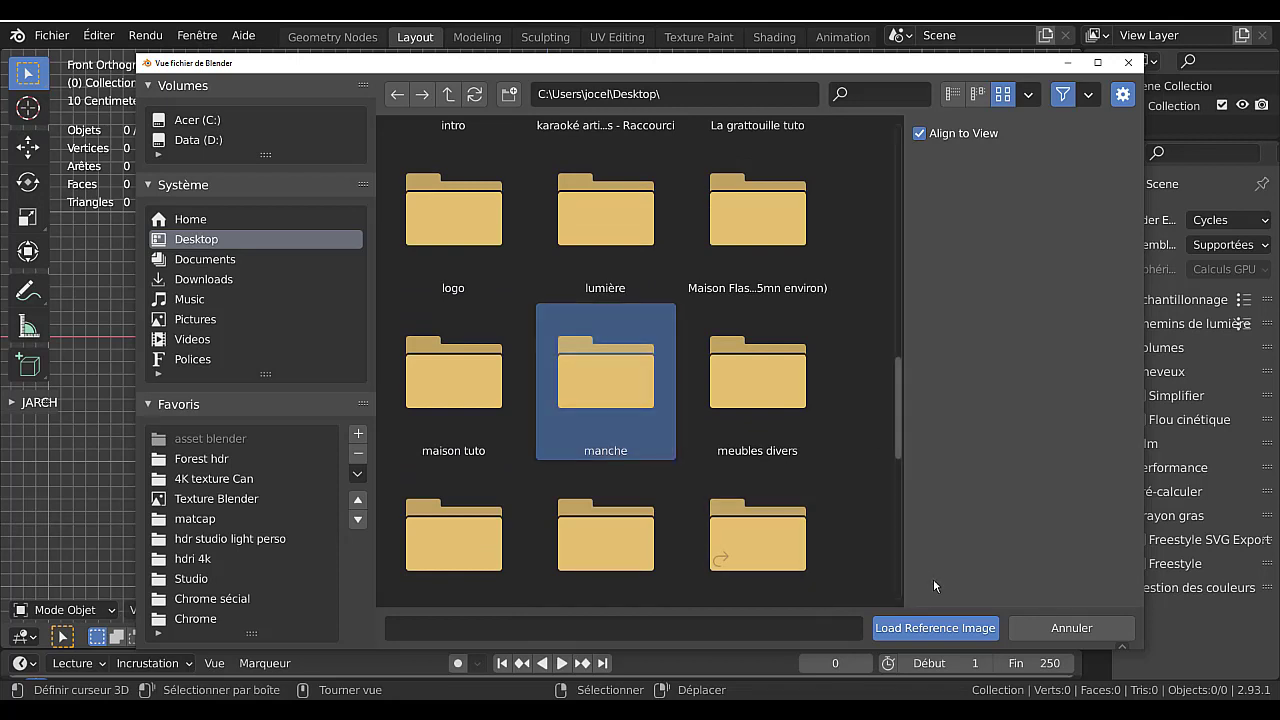
double_click(606, 391)
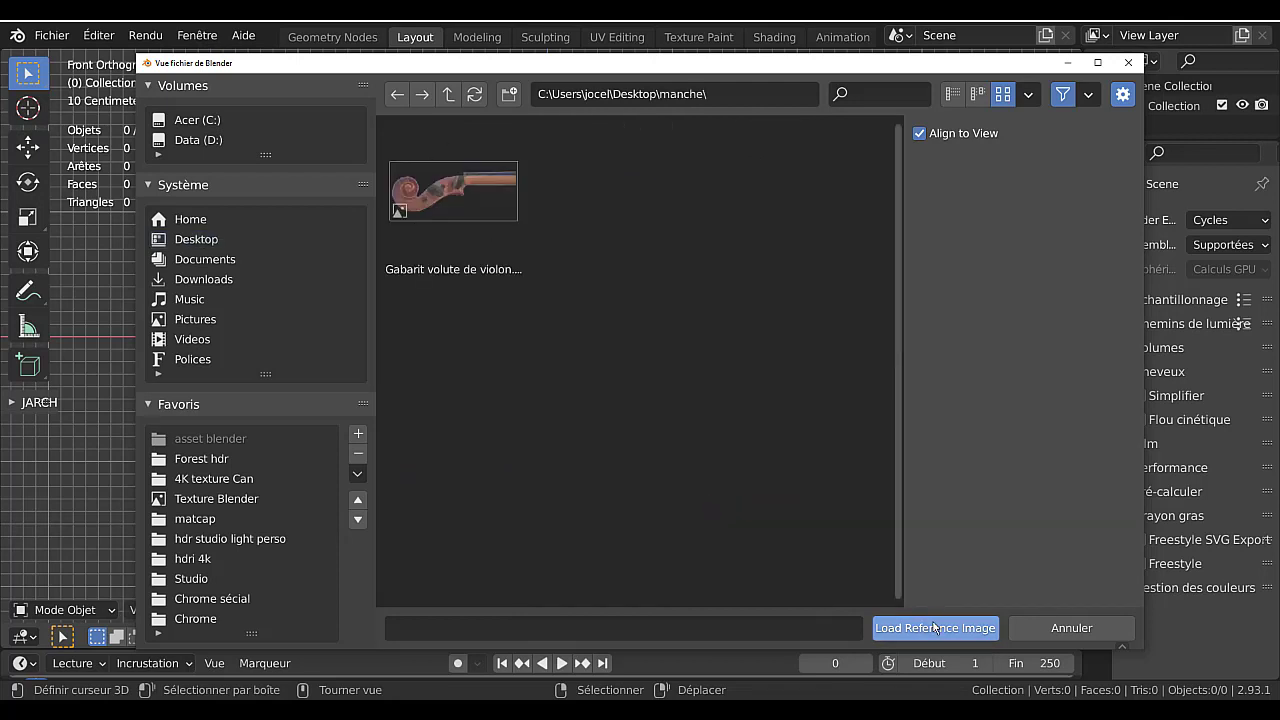
left_click(447, 196)
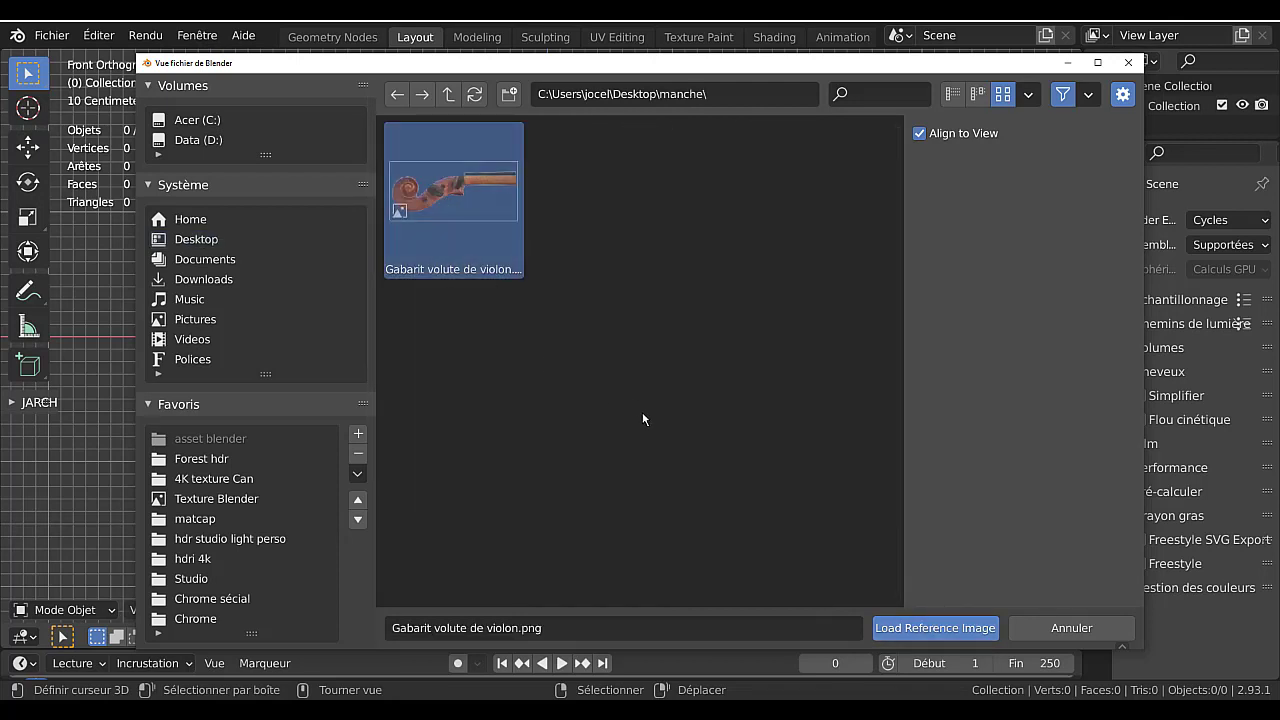
left_click(938, 628)
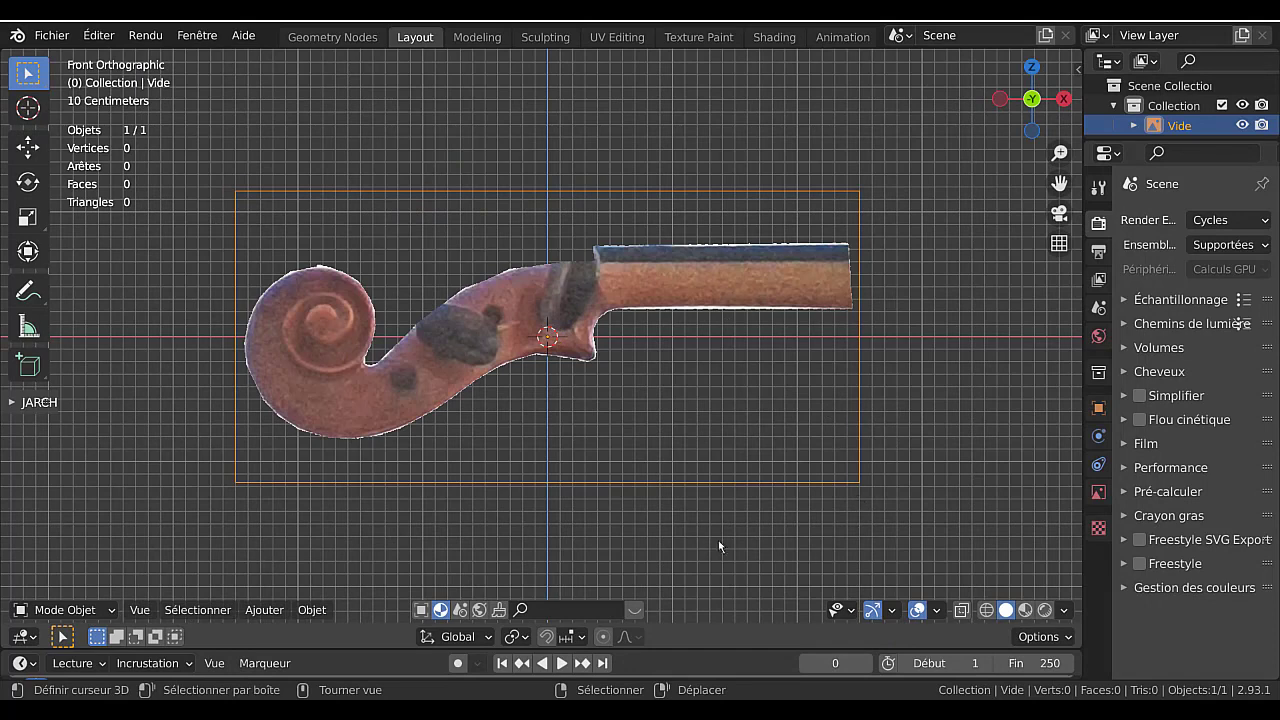
Mirror the reference image horizontally by scaling it -1 along the X axis.
scroll(690, 512, "down", 2)
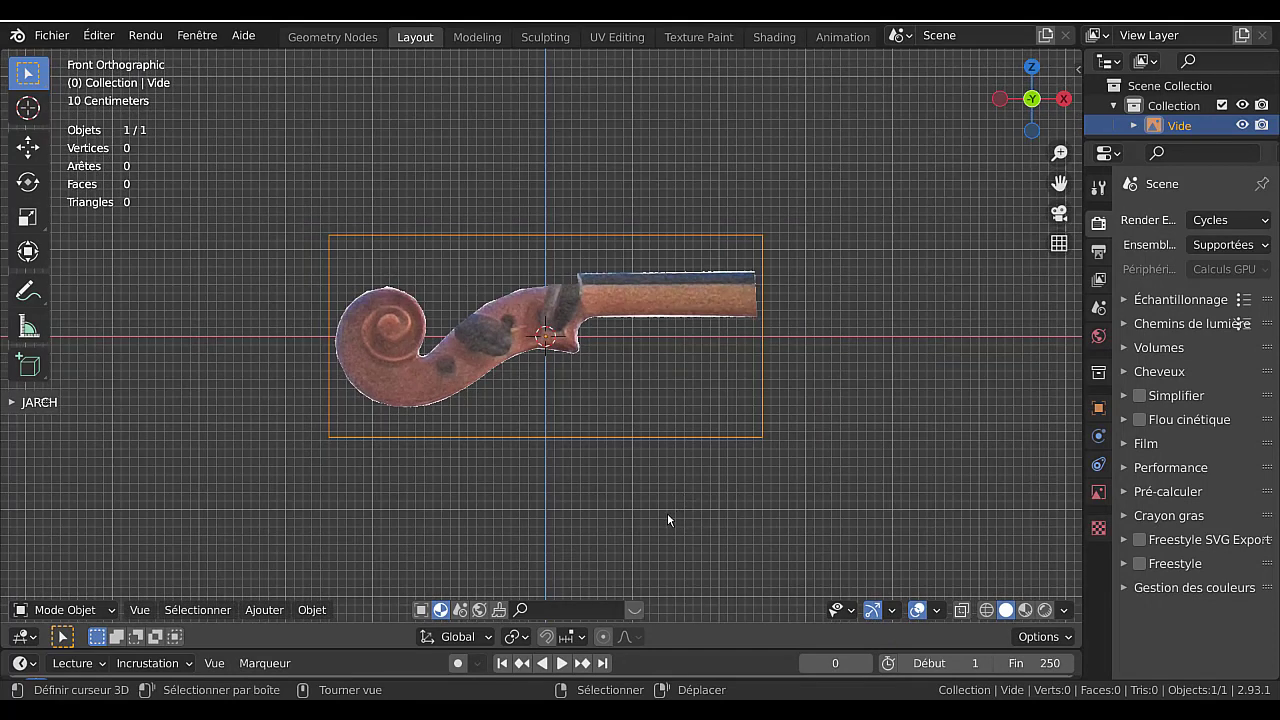
key("s")
key("x")
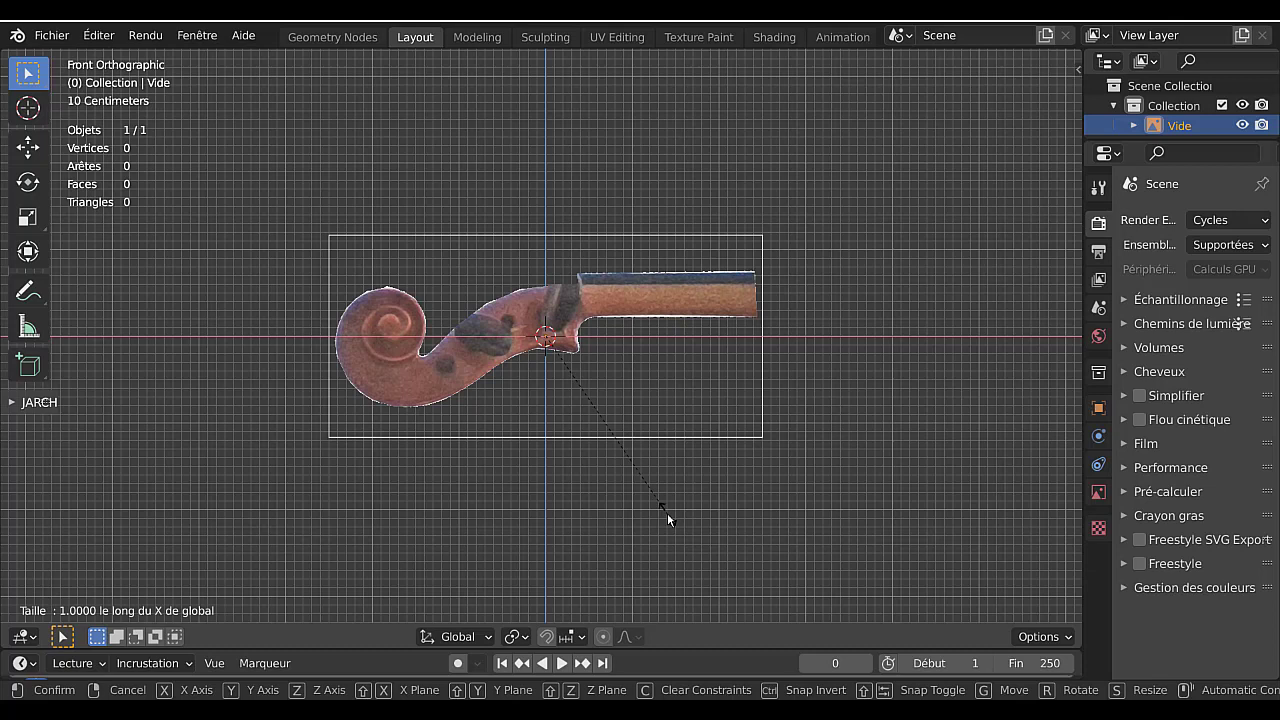
type("-1")
key("Return")
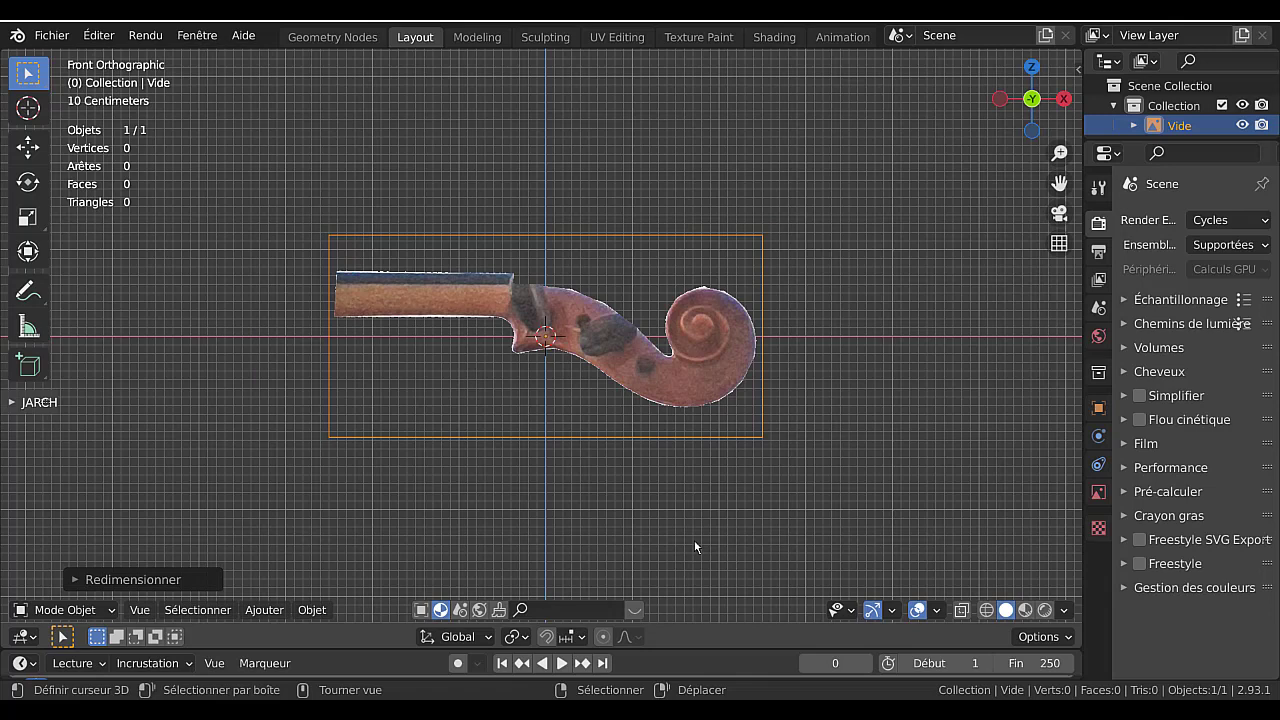
Move the reference image about 1.8 m along negative X so the scroll's centre lies over the origin, and widen the 3D viewport.
key("g")
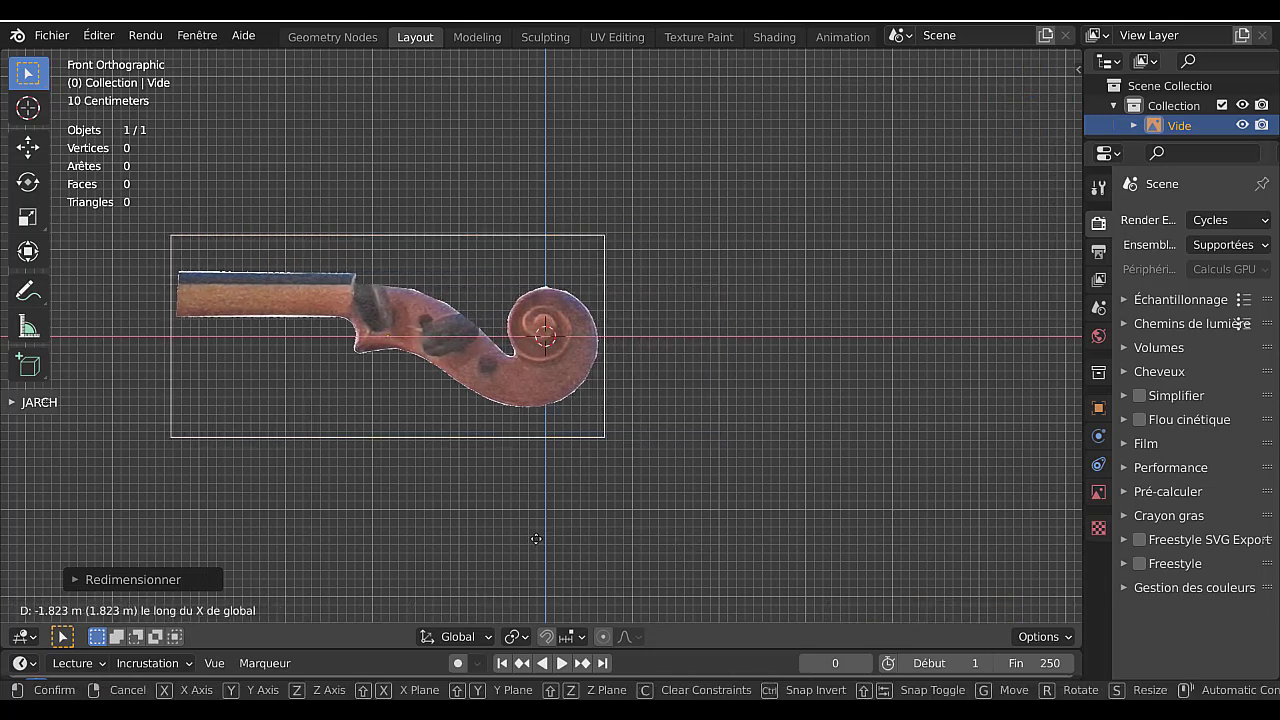
left_click(537, 545)
scroll(549, 507, "up", 1)
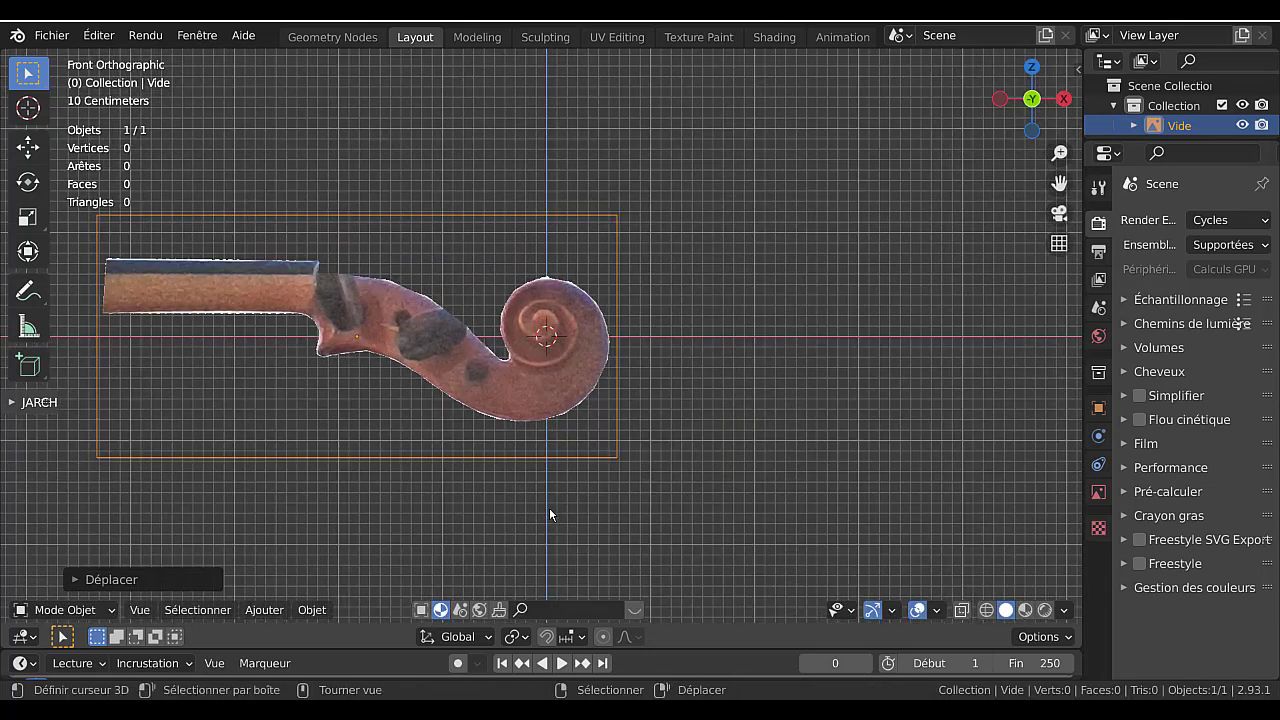
left_click_drag(1081, 357, 1198, 365)
scroll(848, 435, "up", 1)
middle_click_drag(848, 435, 927, 440, "shift")
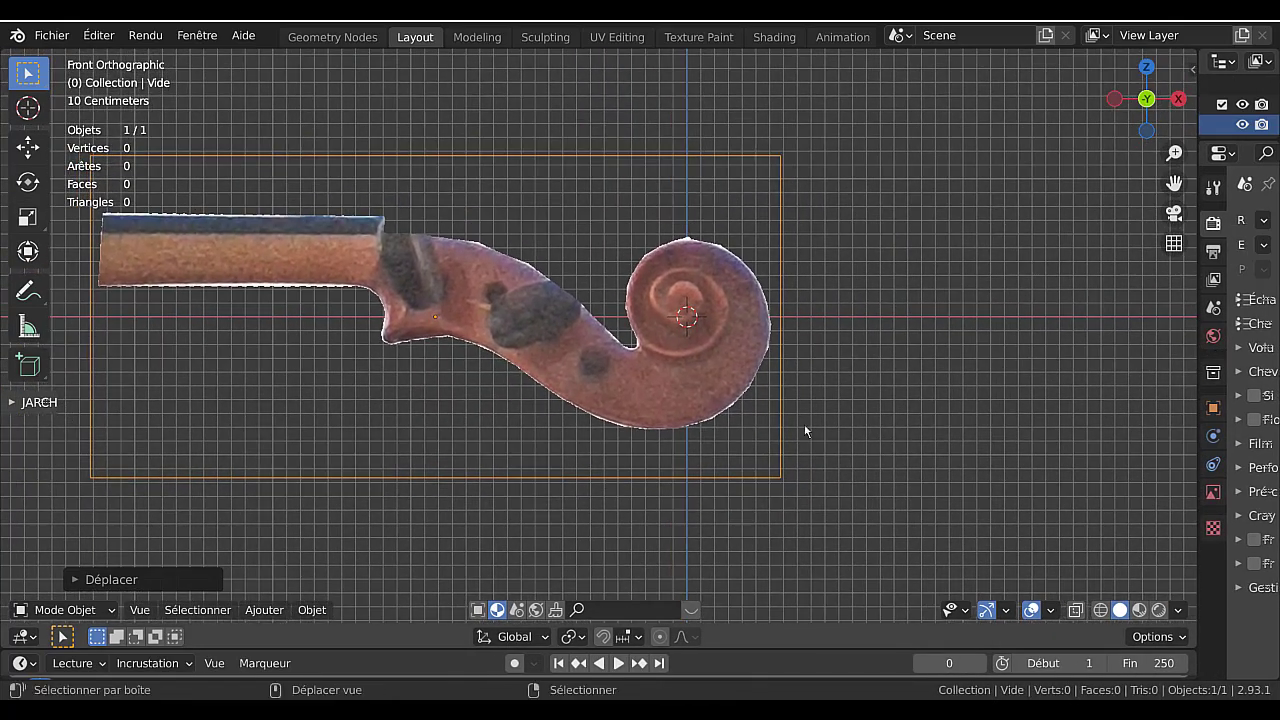
Add a NURBS path curve at the origin and enter edit mode on it.
left_click(272, 611)
mouse_move(269, 568)
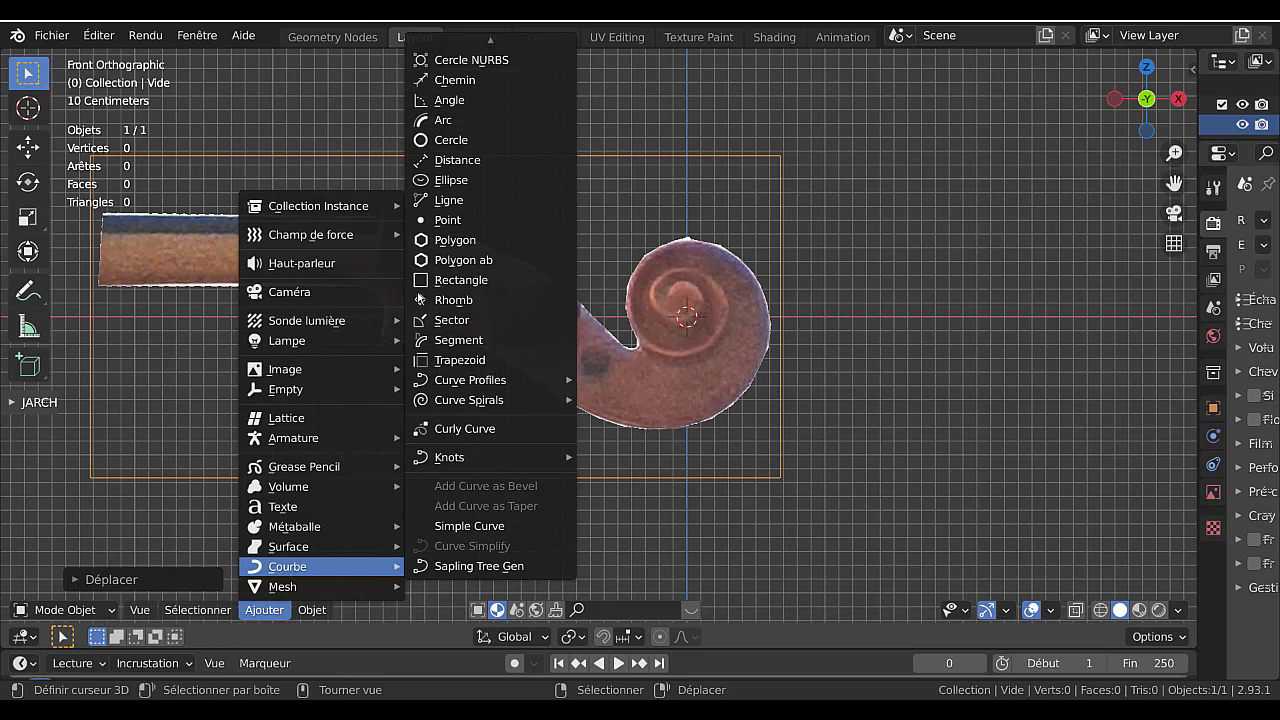
left_click(451, 80)
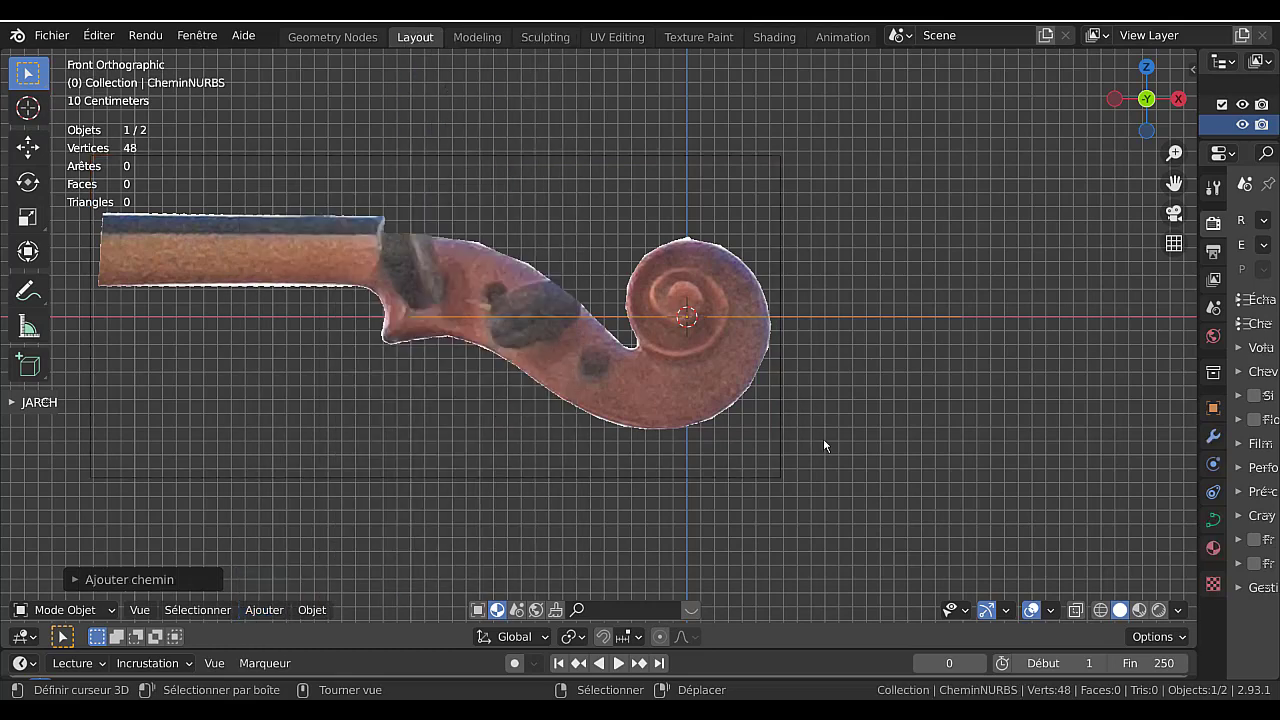
key("Tab")
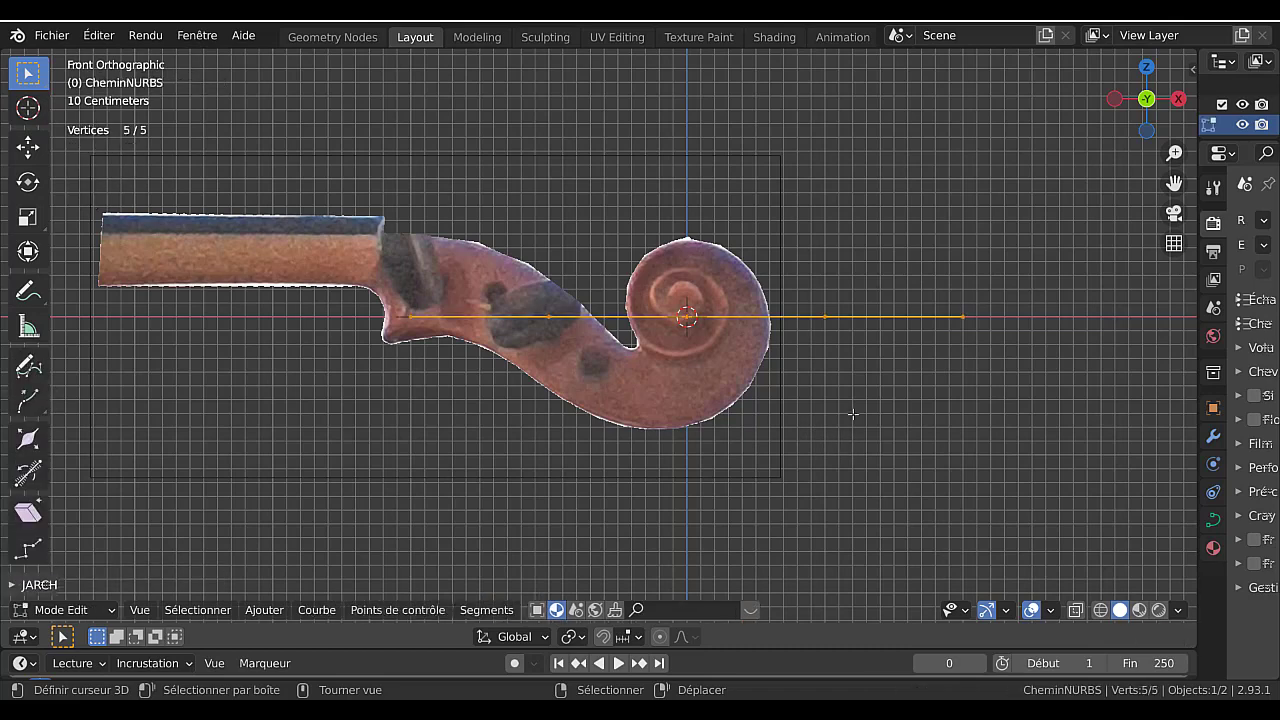
Scale the whole path down to a short segment and move it about 1.8 m onto the pegbox's neck end.
middle_click_drag(850, 432, 838, 360)
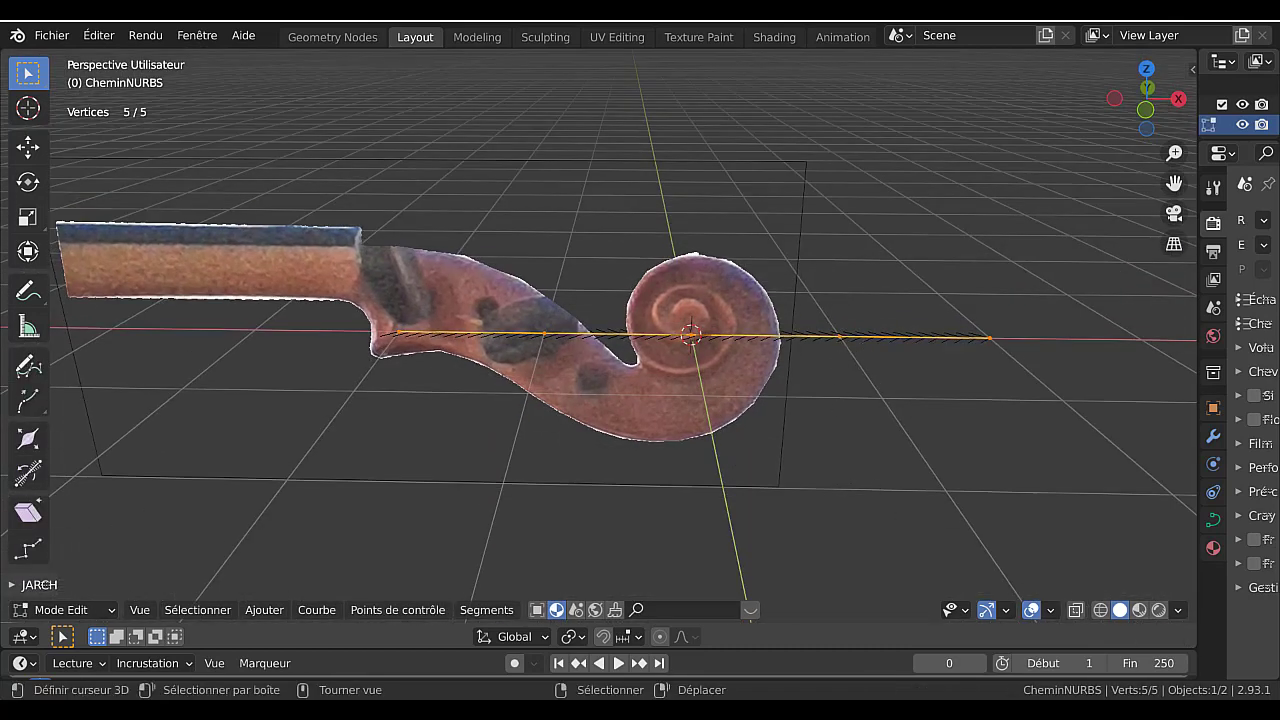
key("s")
left_click(770, 418)
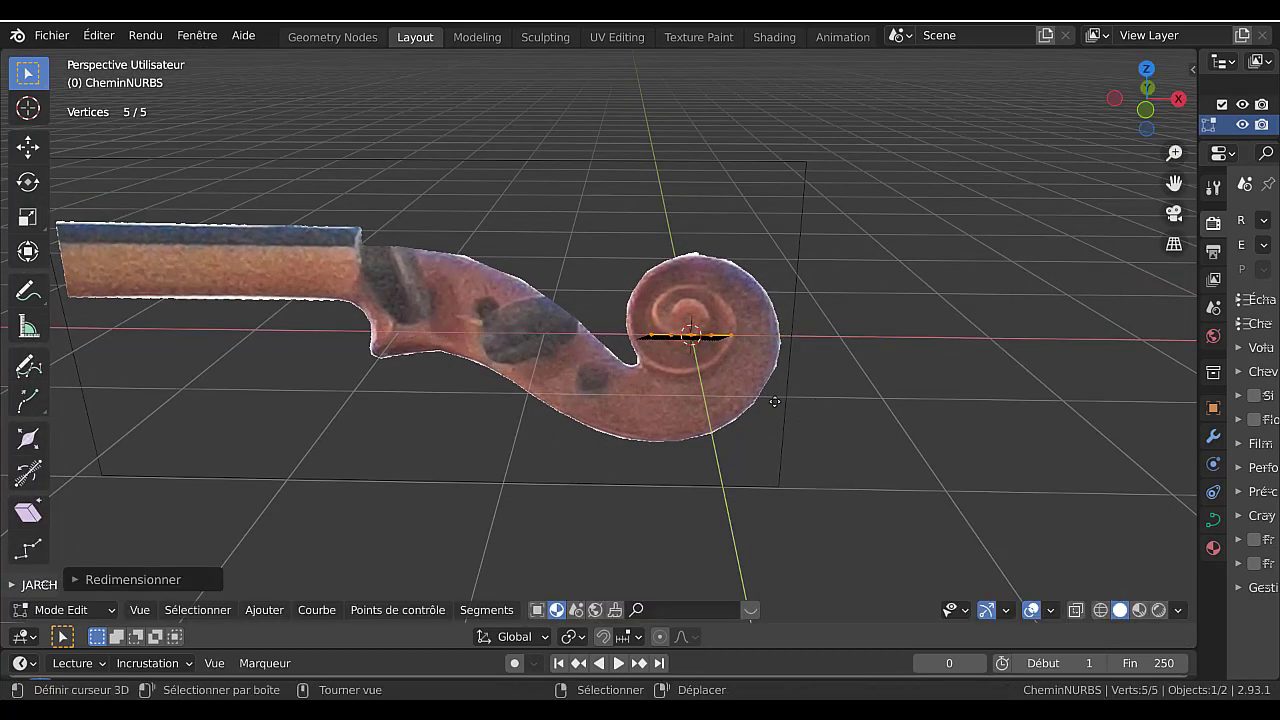
key("g")
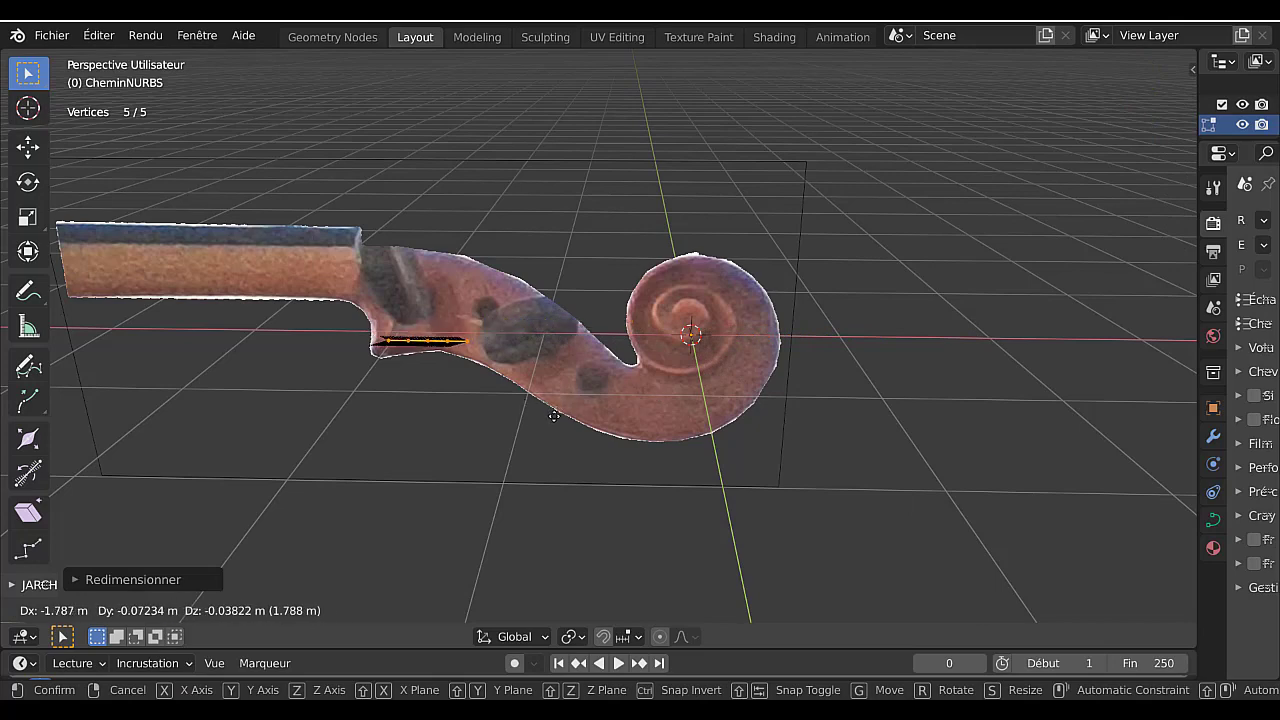
left_click(554, 416)
scroll(469, 477, "up", 2)
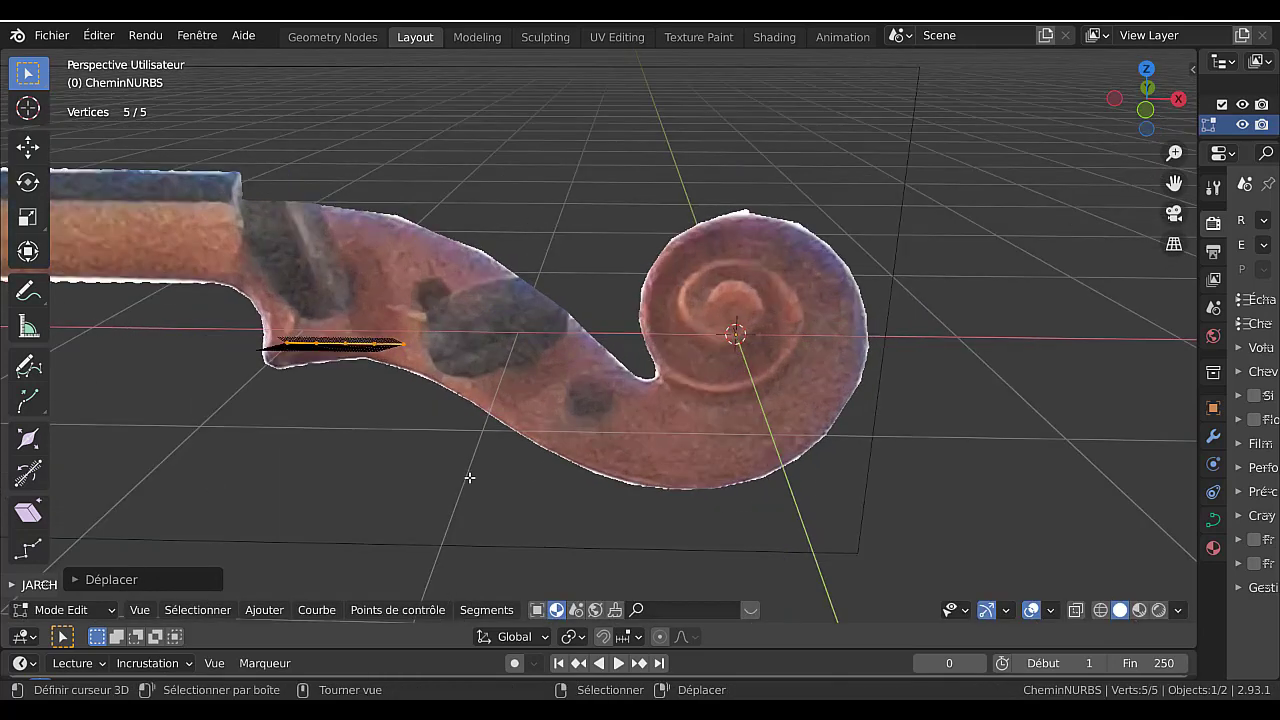
In front view, place the path's first control point on the pegbox's lower corner near the neck and the second along its lower edge.
key("KP_1")
scroll(470, 456, "up", 3)
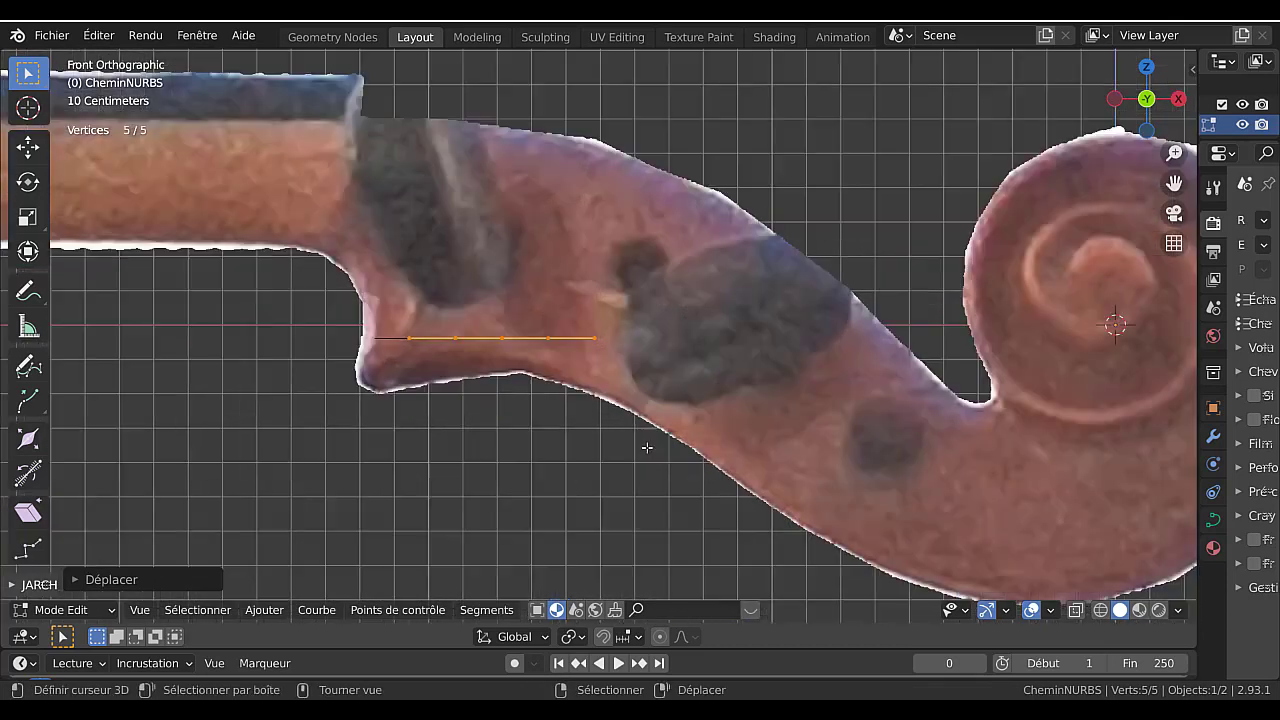
left_click(411, 347)
key("g")
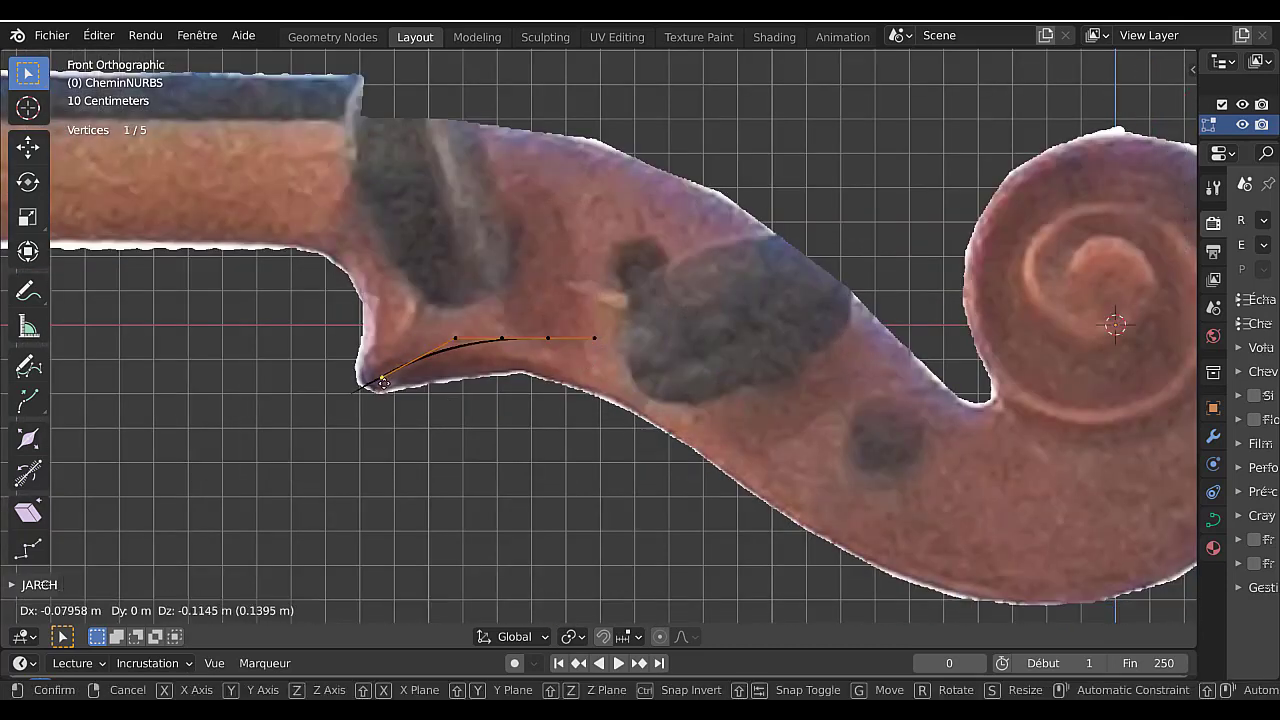
left_click(370, 386)
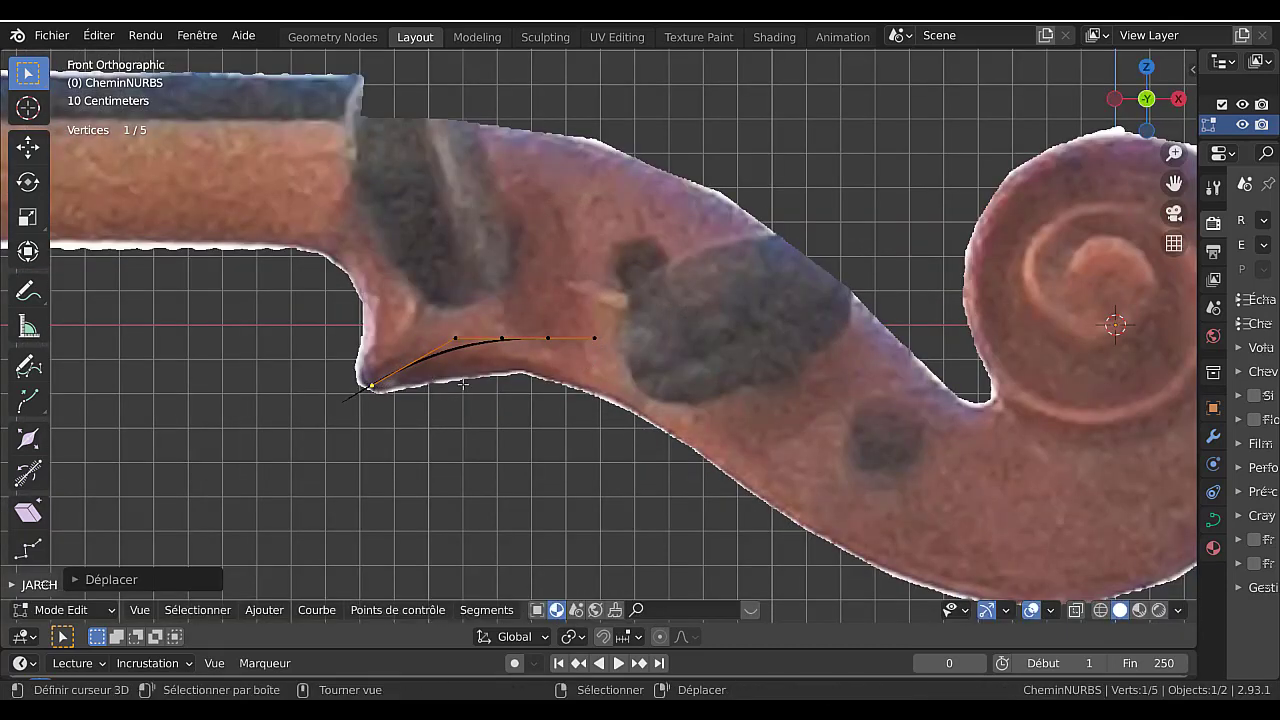
left_click(459, 339)
key("g")
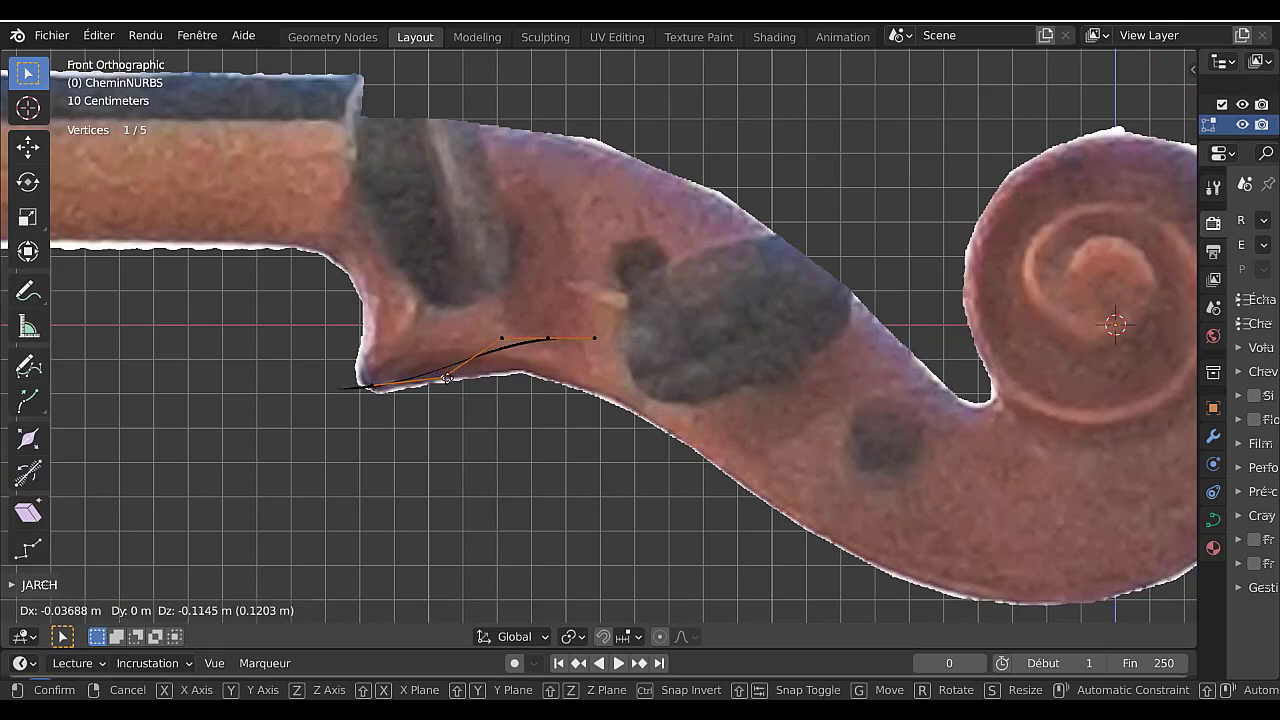
left_click(443, 377)
left_click(373, 390)
key("g")
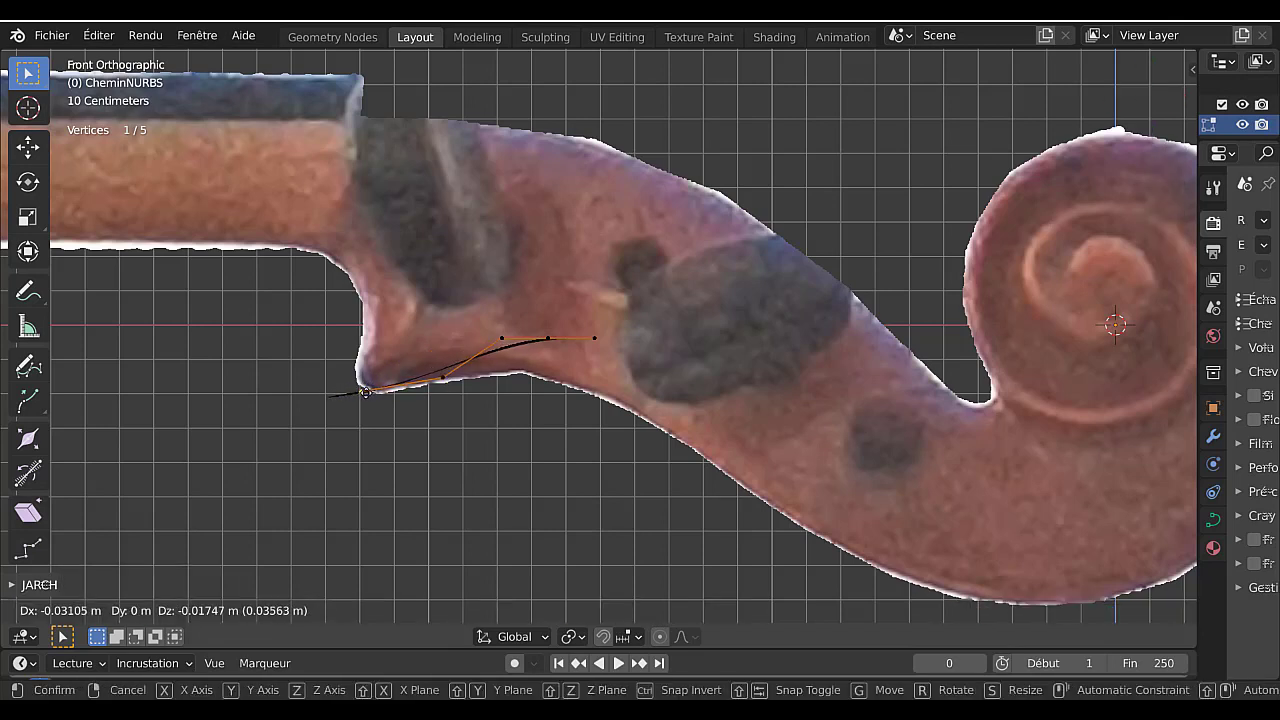
left_click(368, 395)
Move the path's remaining three control points onto the pegbox's lower outline, following its curve towards the scroll.
left_click(502, 338)
key("g")
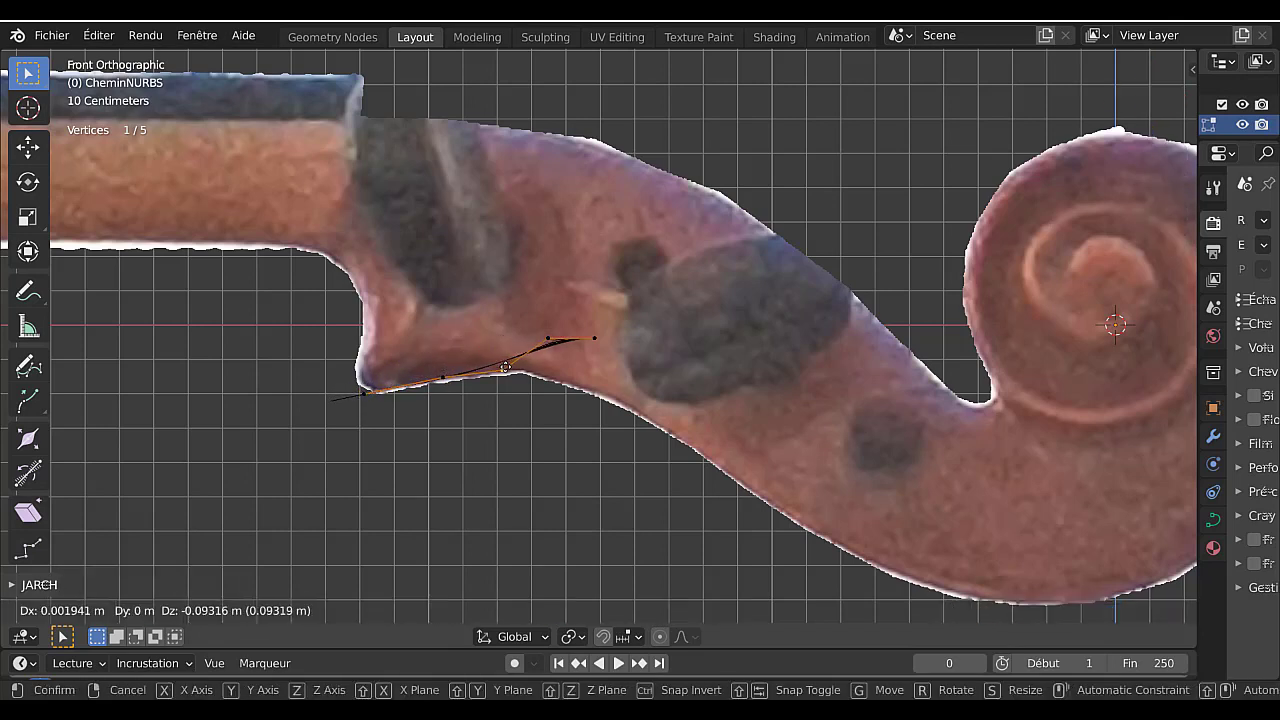
left_click(507, 371)
left_click(548, 339)
key("g")
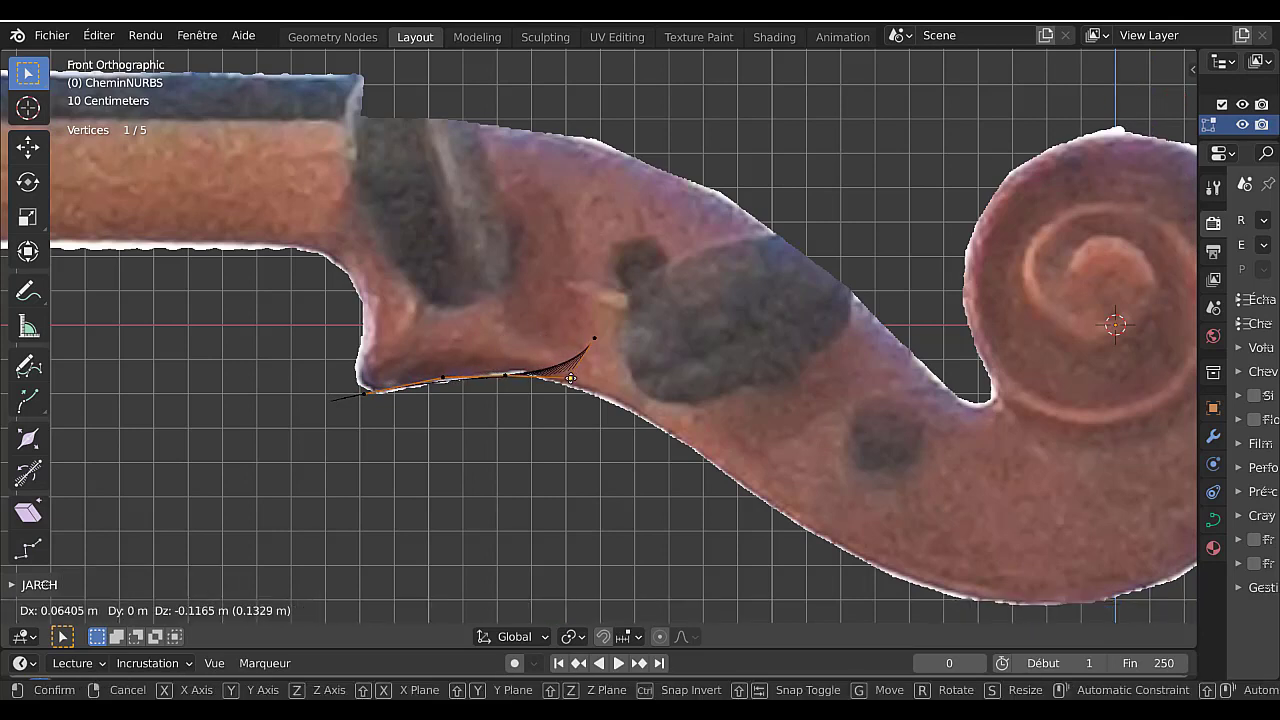
left_click(568, 384)
left_click(594, 338)
key("g")
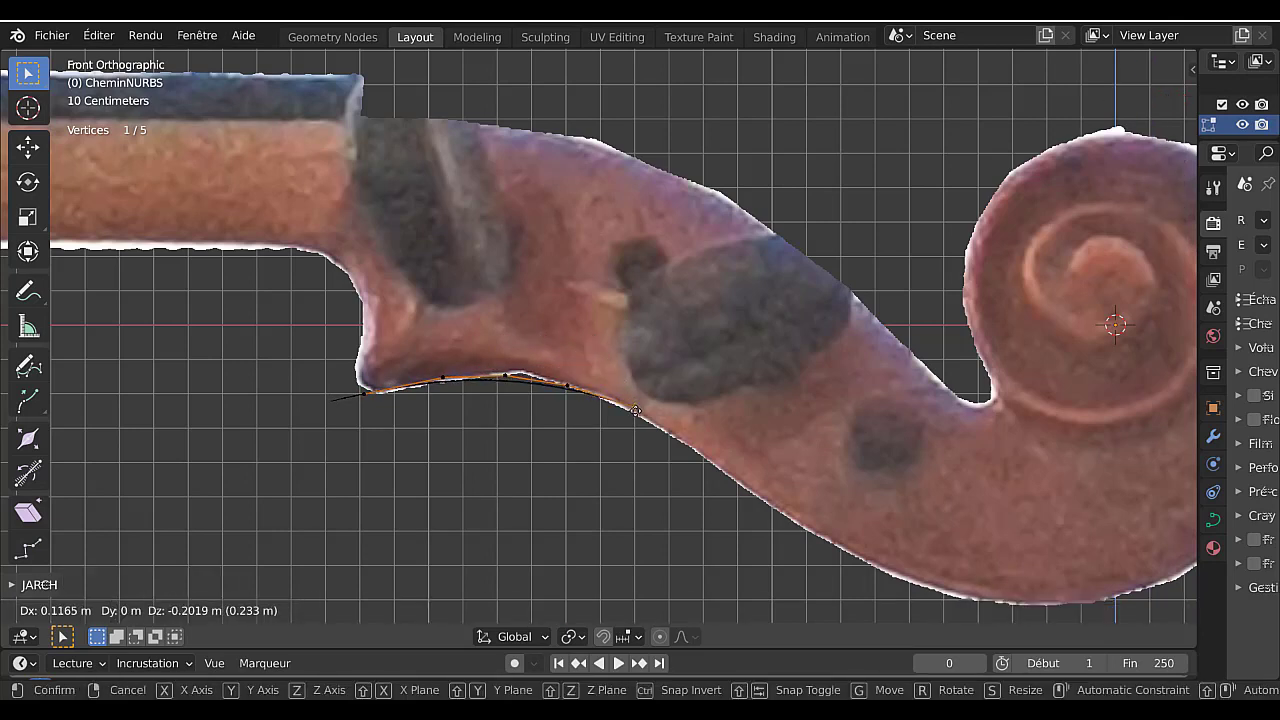
left_click(622, 404)
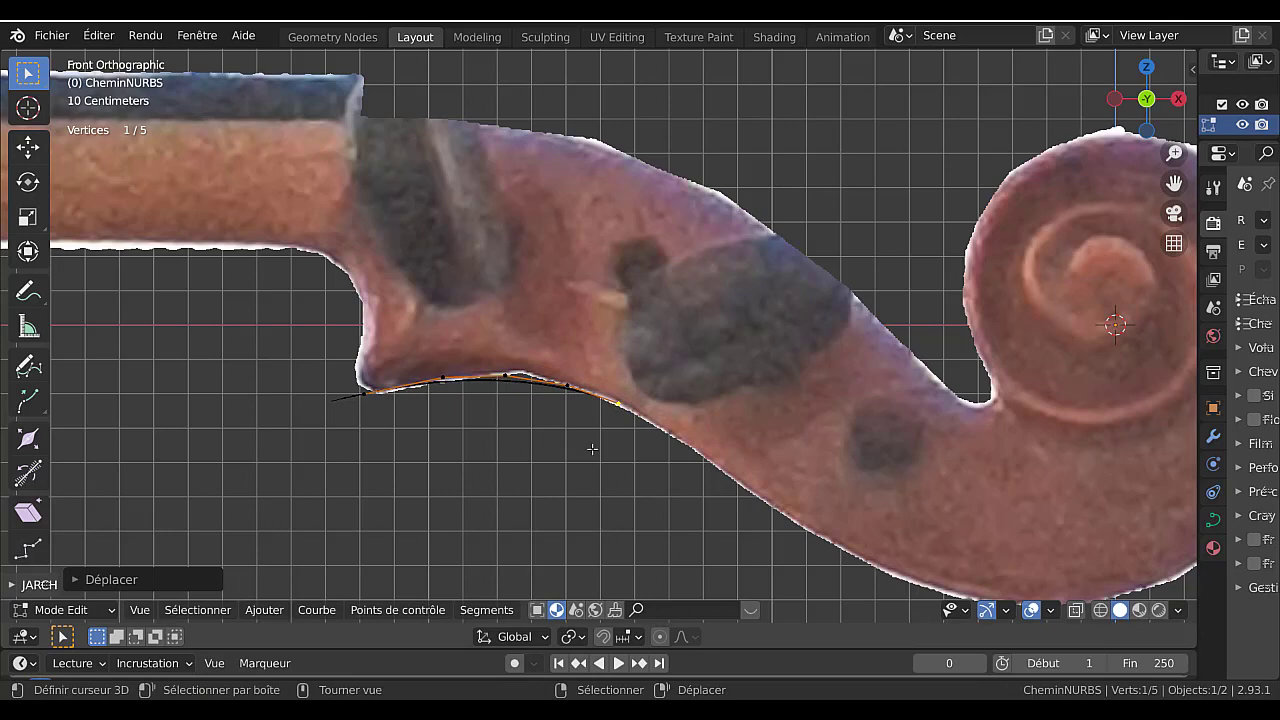
Extrude four more control points from the path's end, following the pegbox's sloping lower outline towards the scroll.
middle_click_drag(646, 476, 546, 443, "shift")
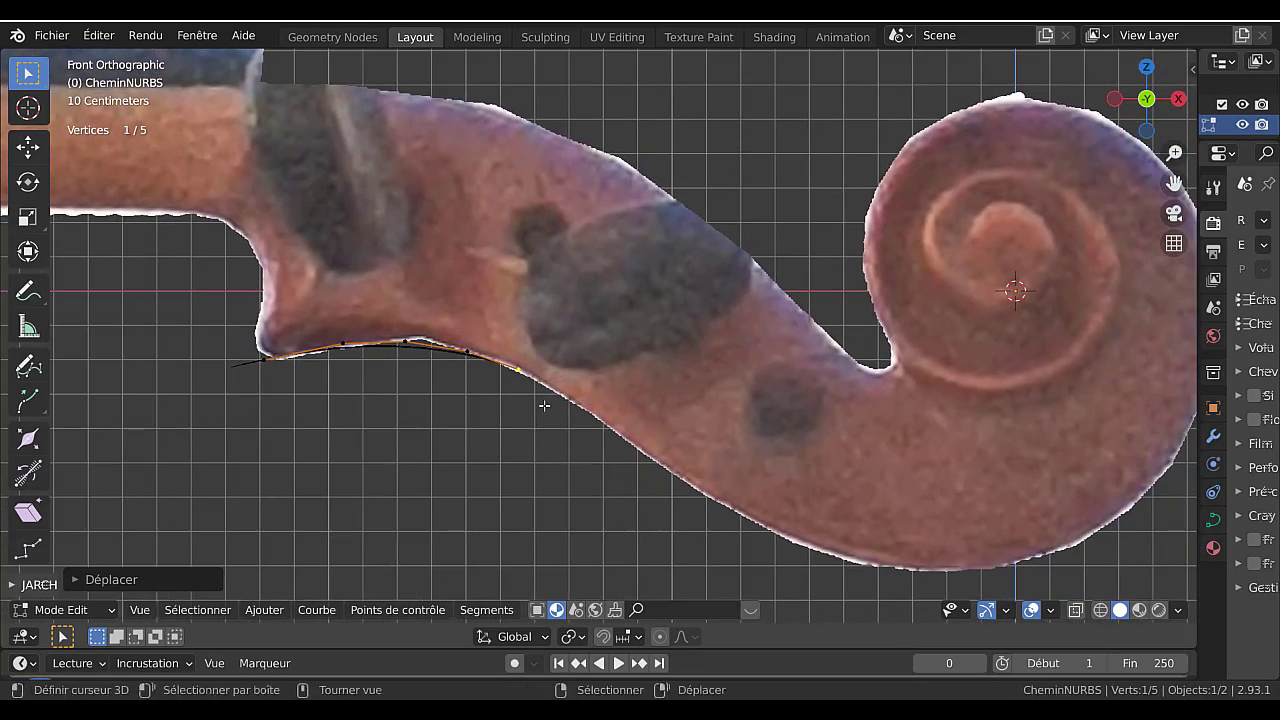
key("e")
left_click(594, 421)
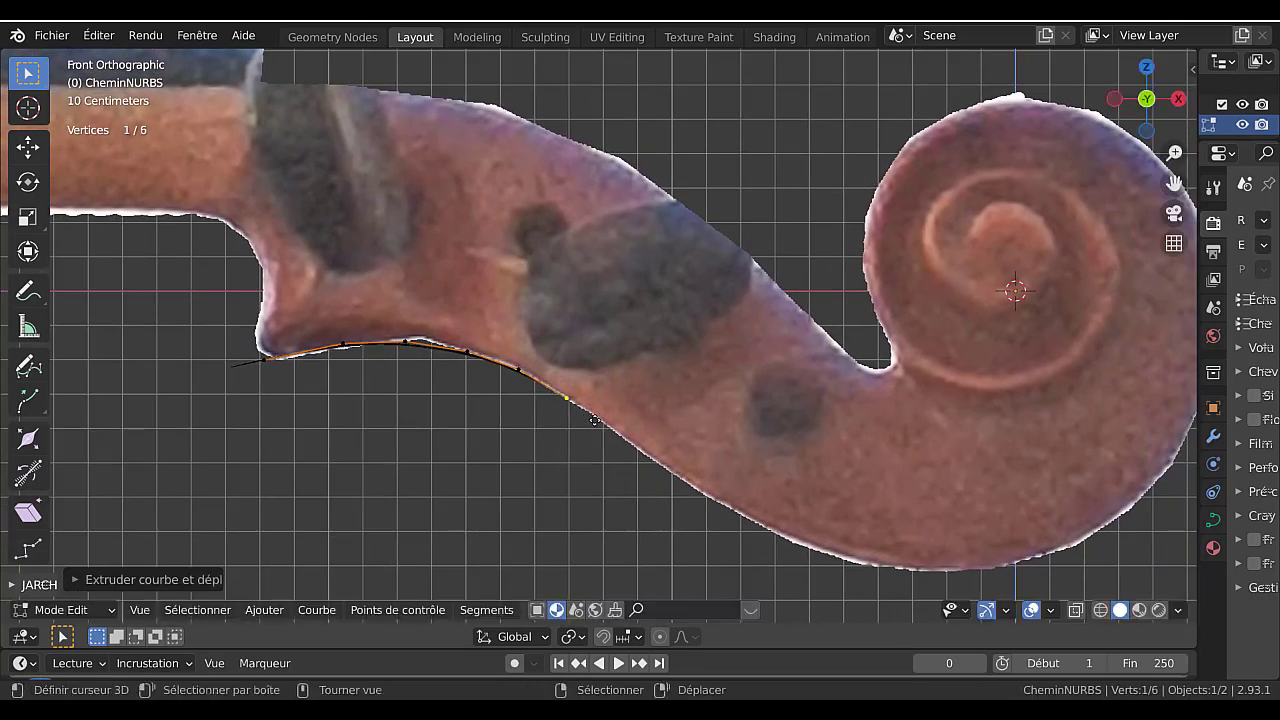
key("e")
left_click(646, 458)
key("e")
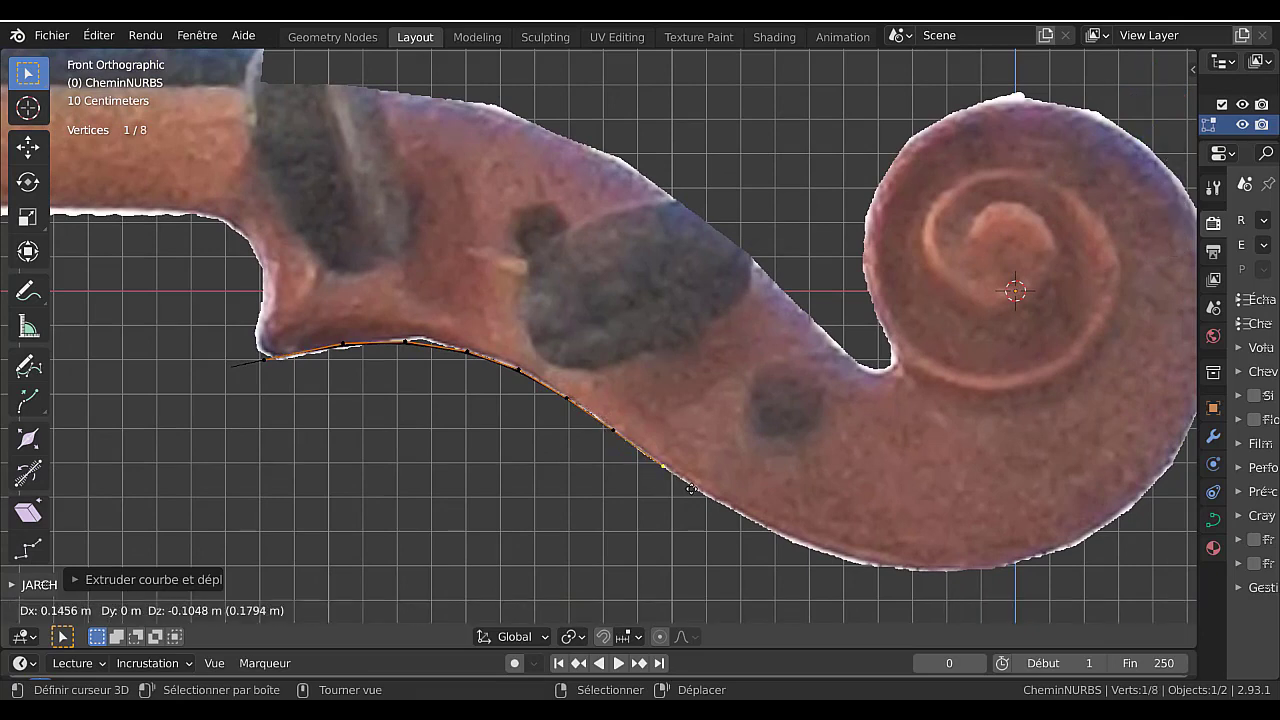
left_click(694, 491)
key("e")
left_click(745, 524)
Extrude four further control points along the underside of the head to just past its lowest point.
key("e")
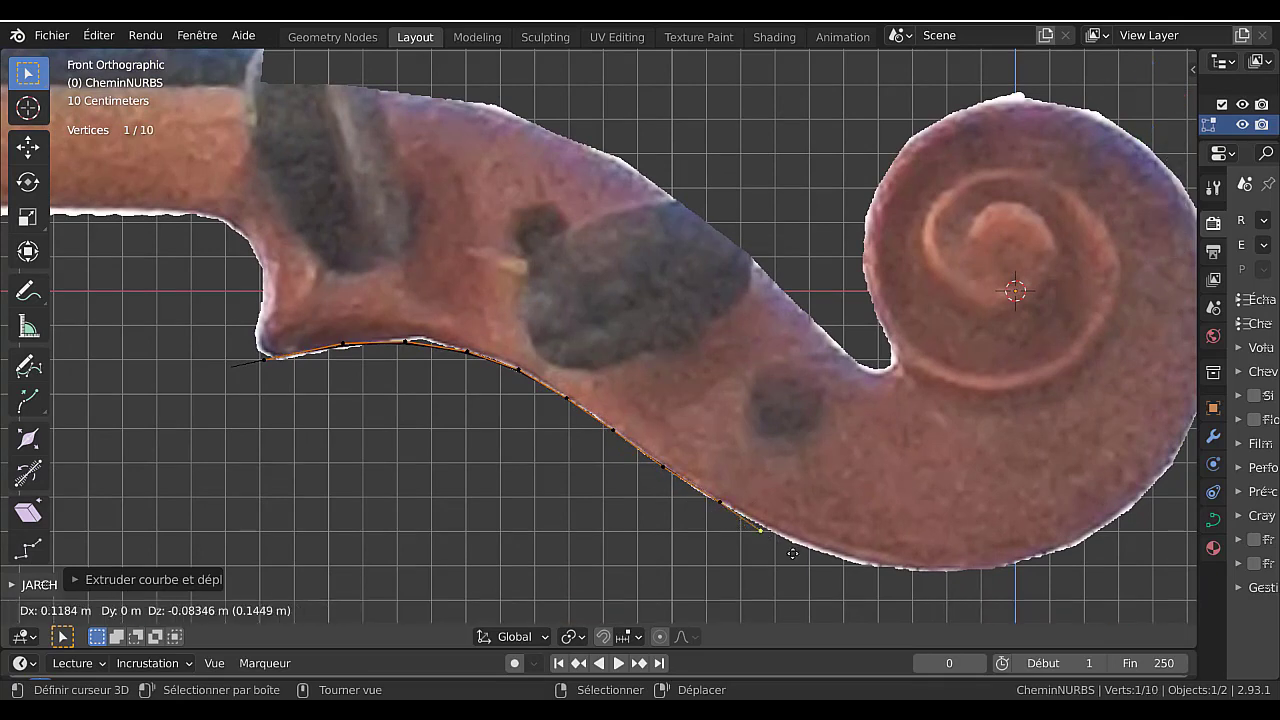
left_click(801, 554)
key("e")
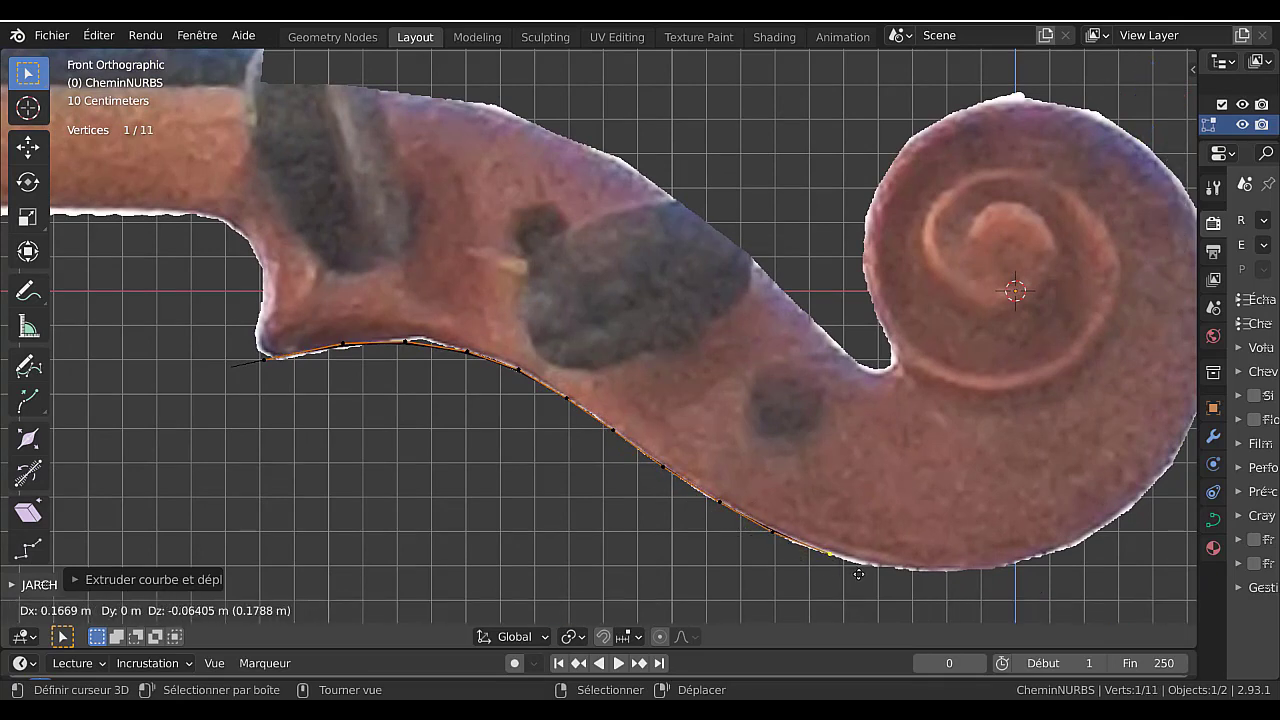
left_click(859, 574)
key("e")
left_click(946, 586)
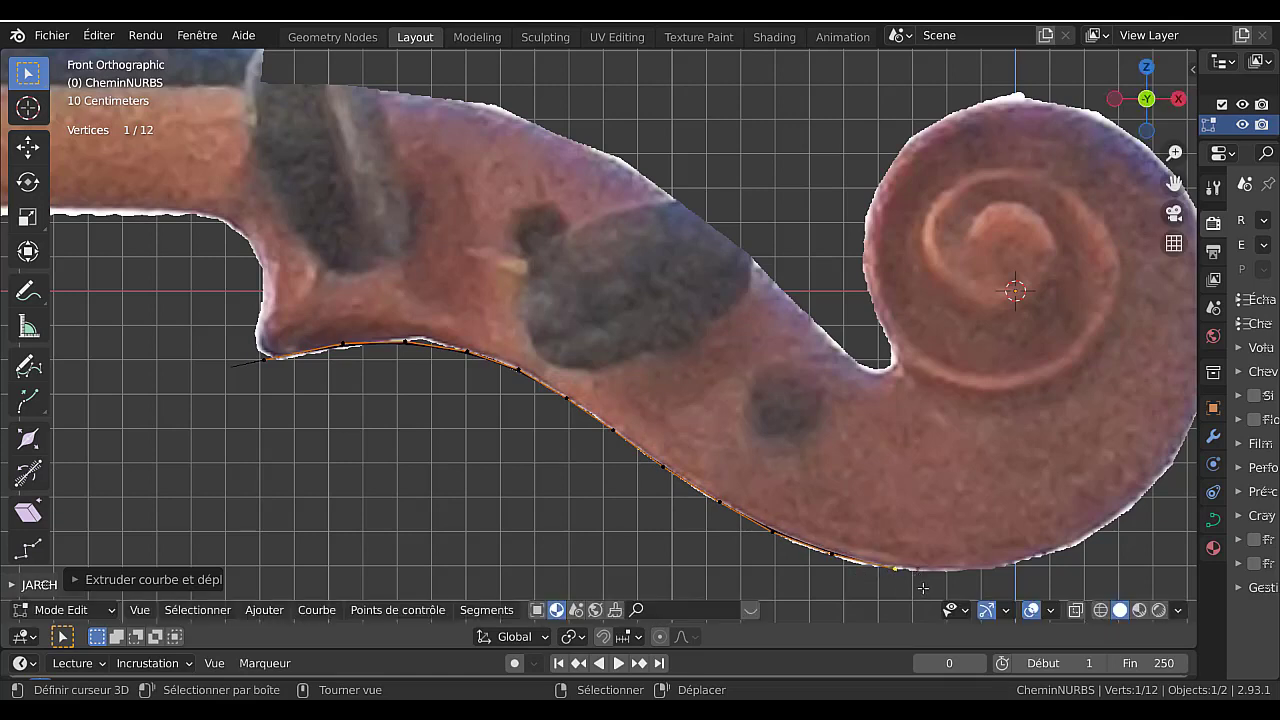
key("e")
left_click(991, 592)
Extrude three control points up the rising lower curve at the outer side of the scroll.
key("e")
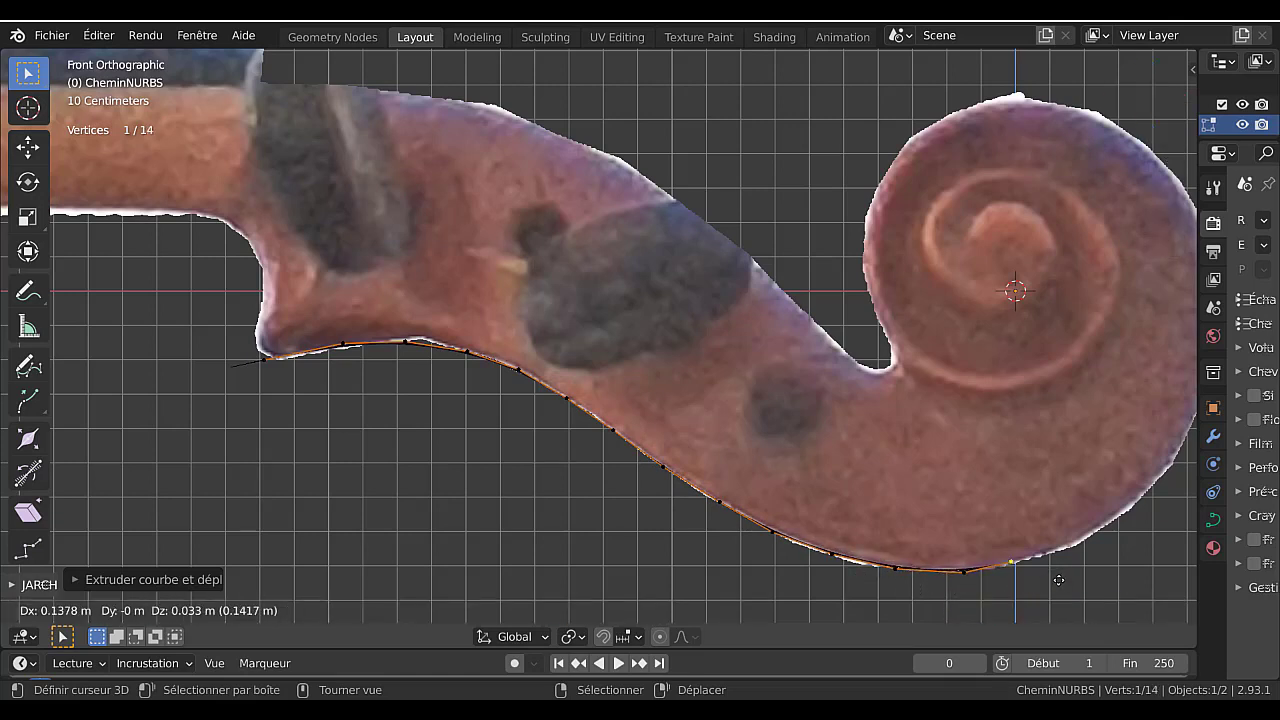
left_click(1060, 579)
key("e")
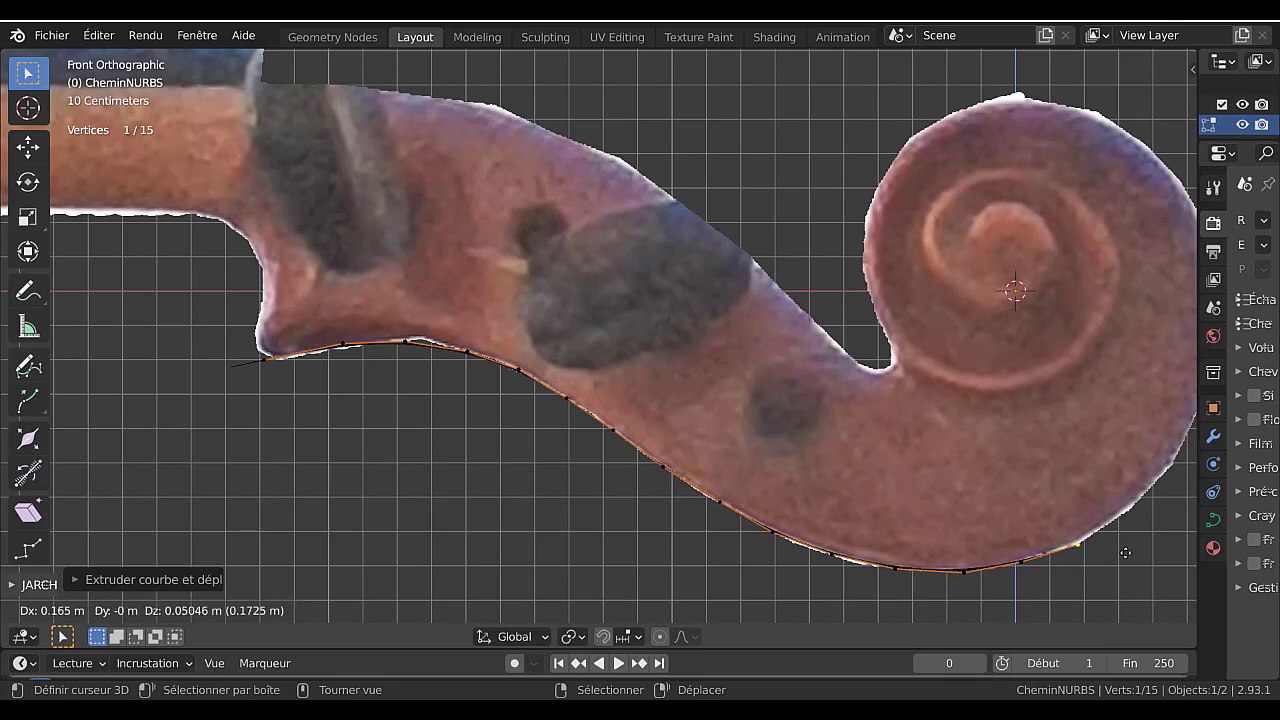
left_click(1132, 548)
key("e")
left_click(1128, 512)
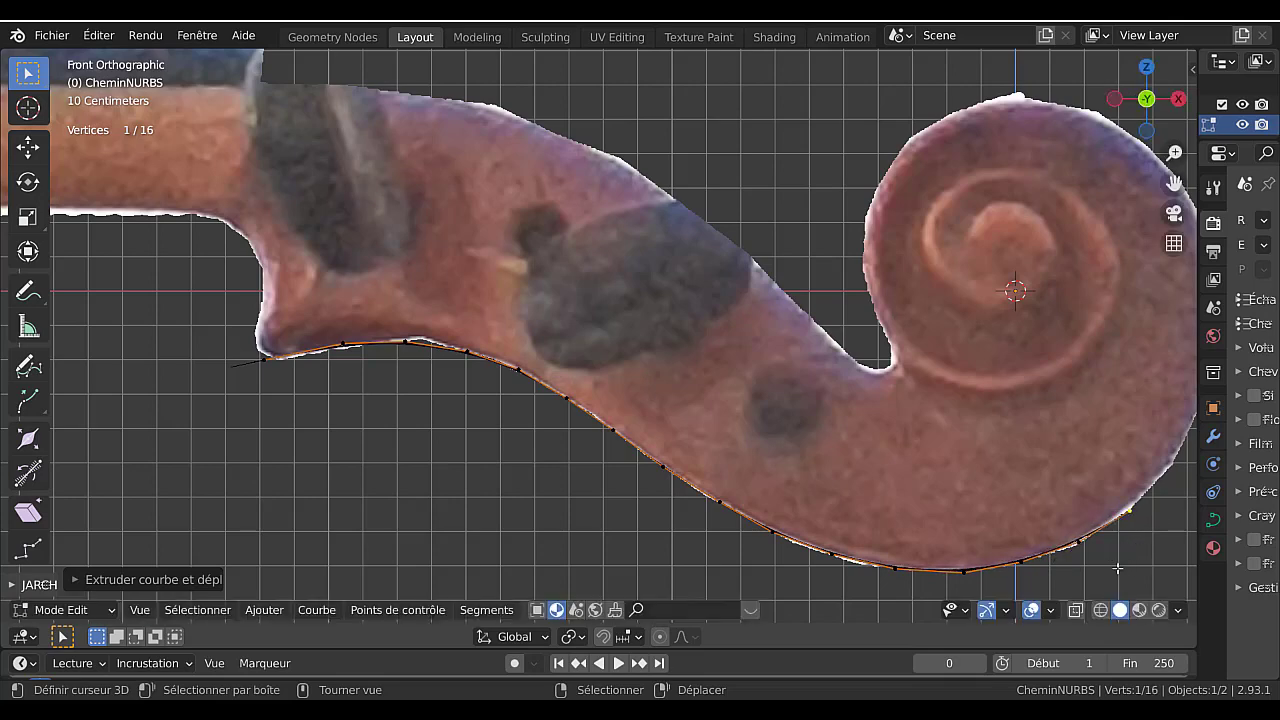
Extrude four control points up the scroll's outer edge to about the height of the horizontal axis.
middle_click_drag(1045, 543, 670, 523, "shift")
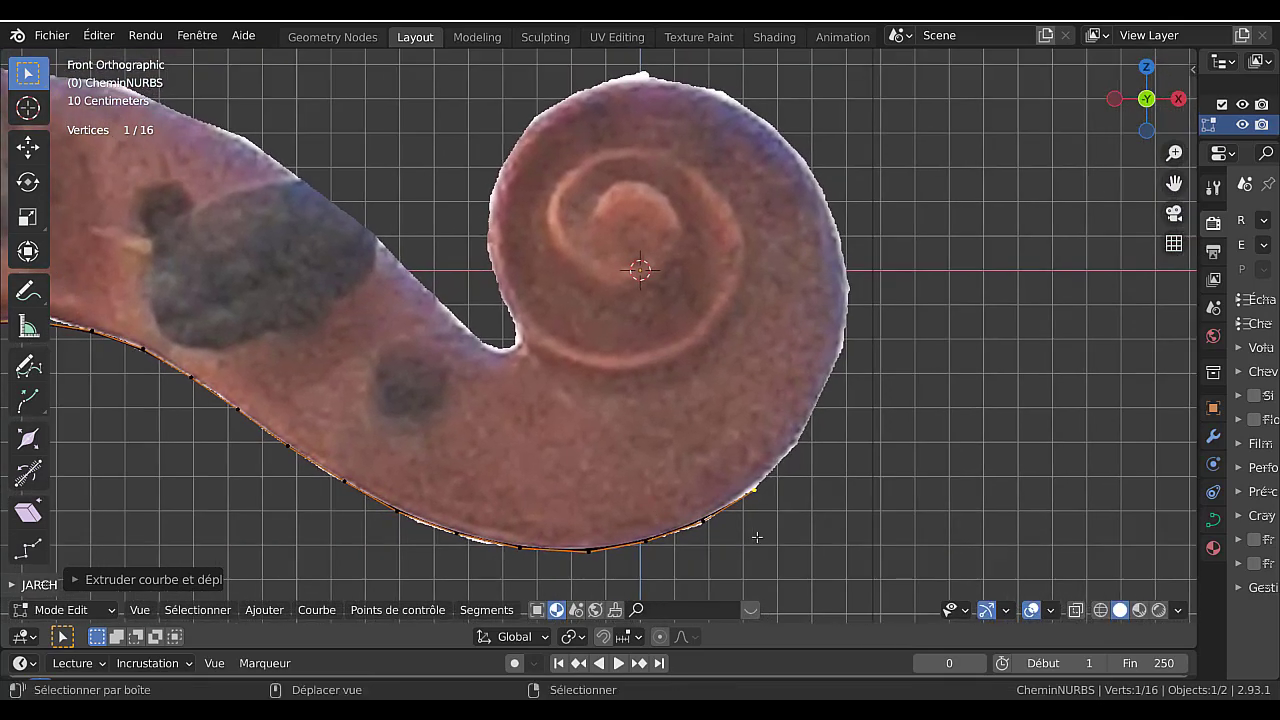
key("e")
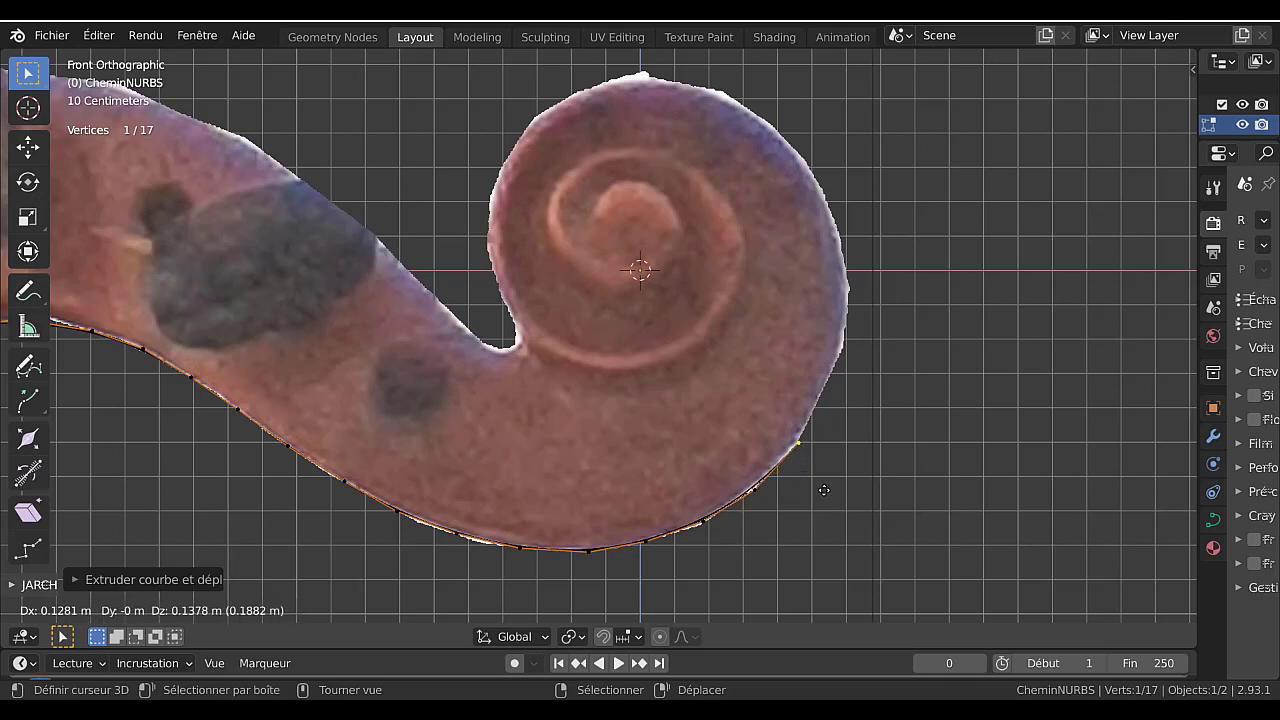
left_click(824, 490)
key("e")
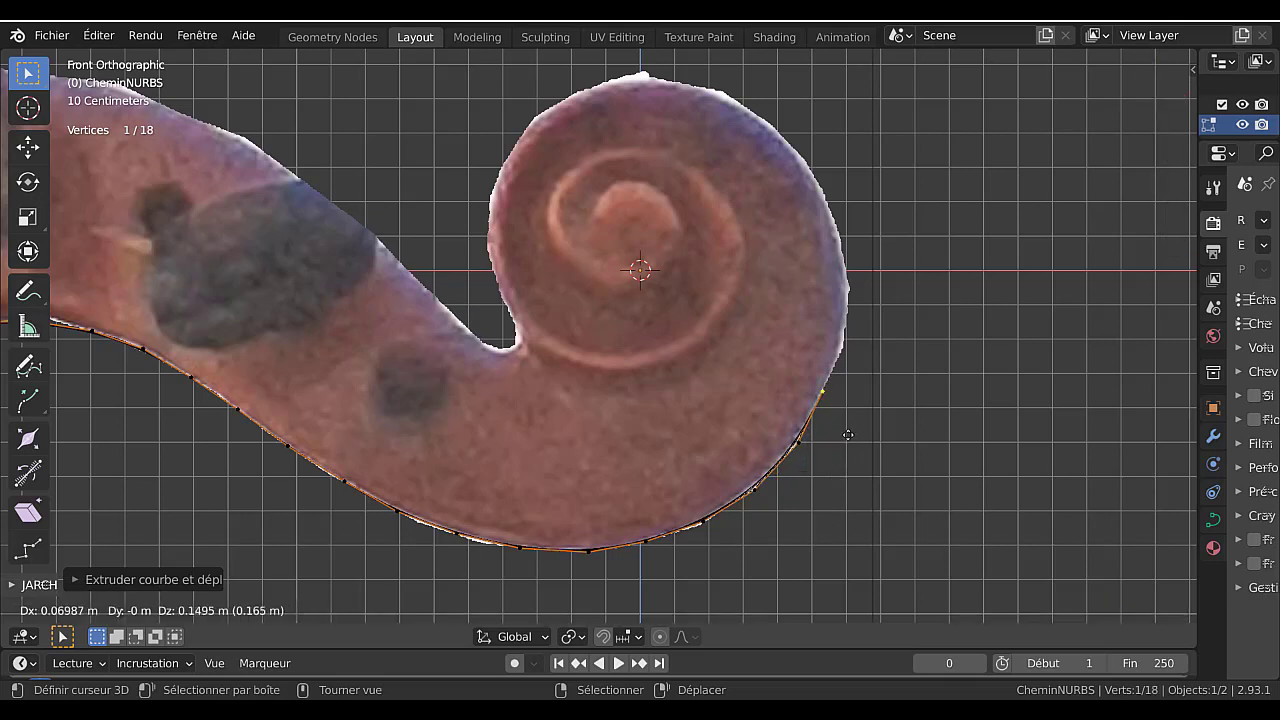
left_click(851, 432)
key("e")
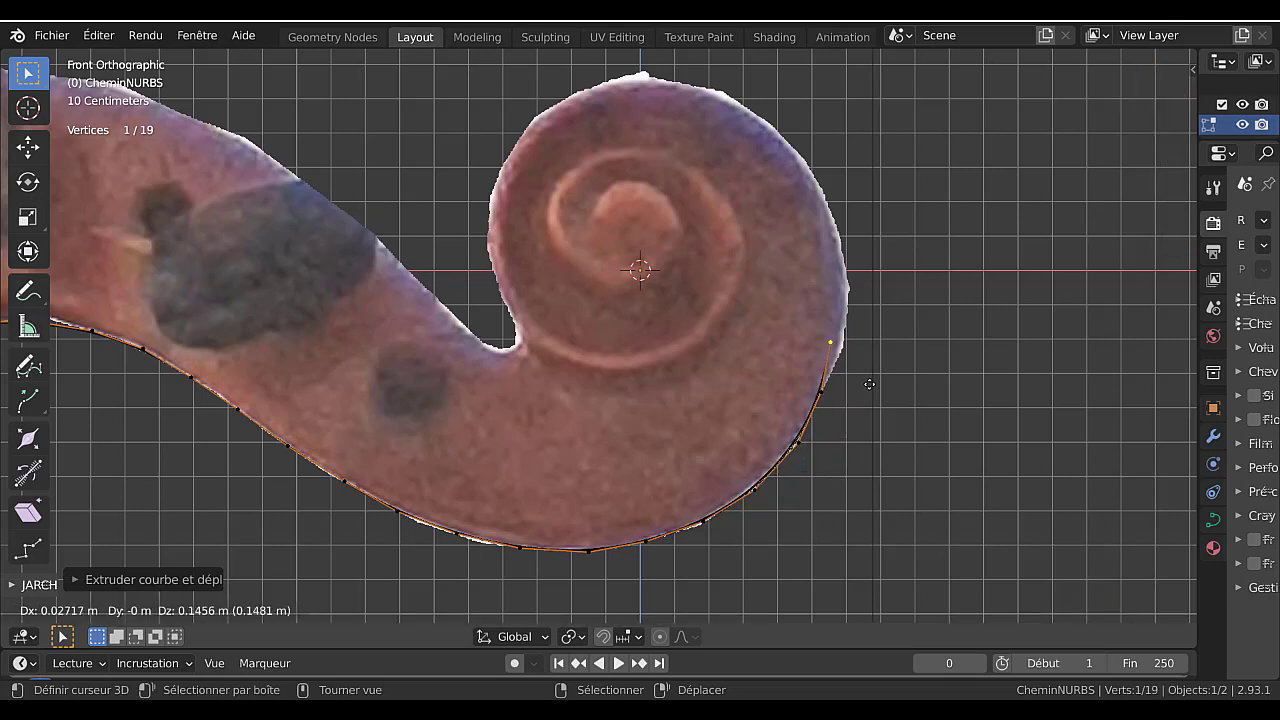
left_click(873, 384)
key("e")
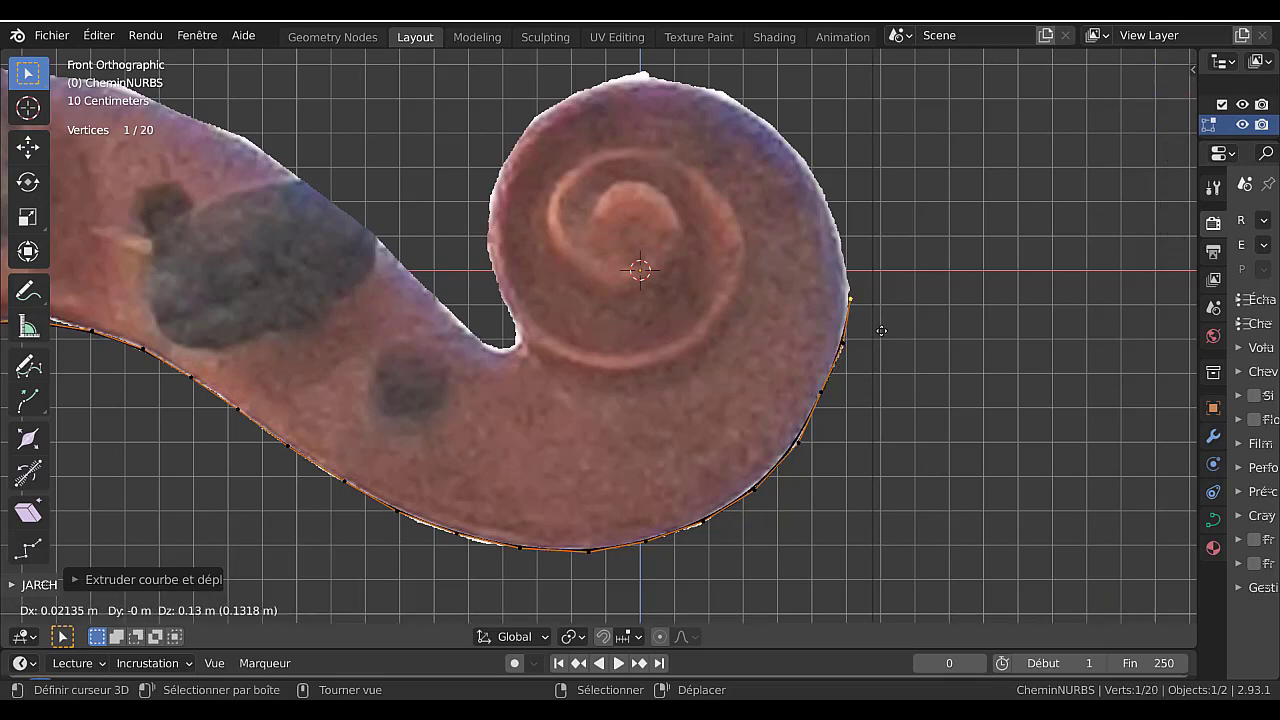
left_click(881, 323)
Extrude control points around the scroll's upper outer curve as far as its topmost point.
key("e")
left_click(870, 276)
key("e")
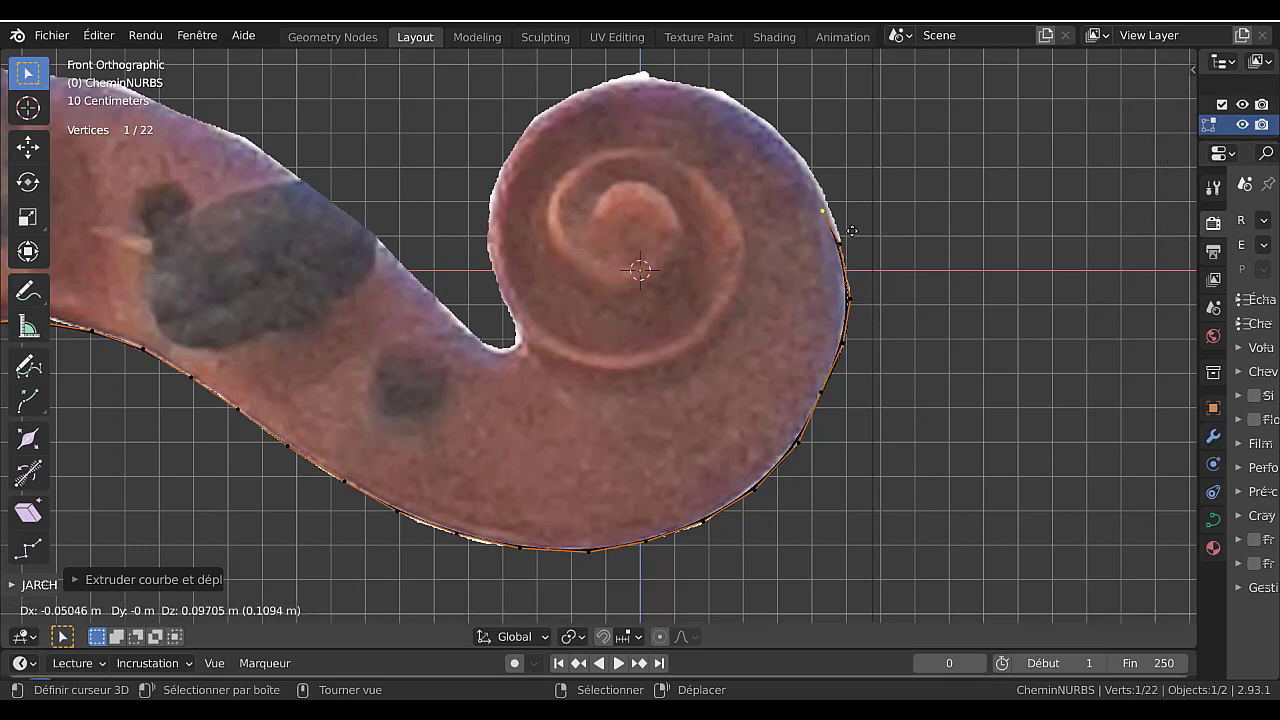
left_click(820, 174)
key("e")
left_click(773, 136)
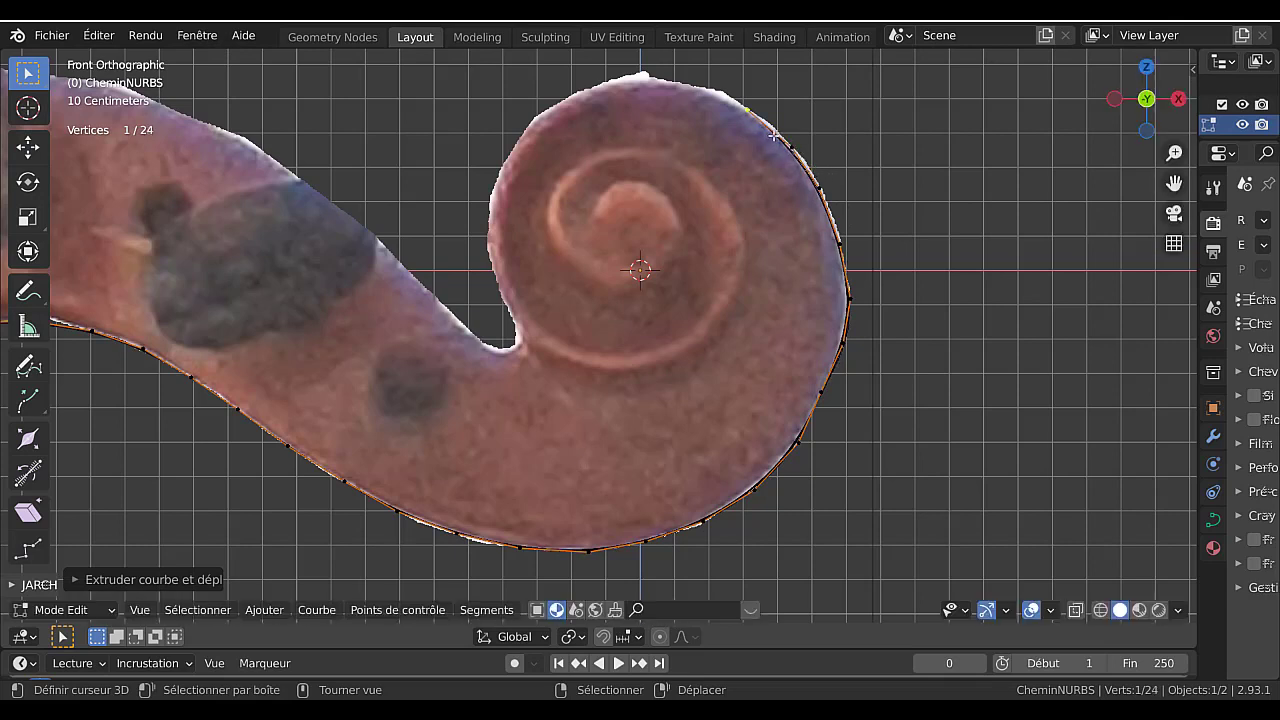
key("e")
left_click(720, 109)
key("e")
left_click(643, 97)
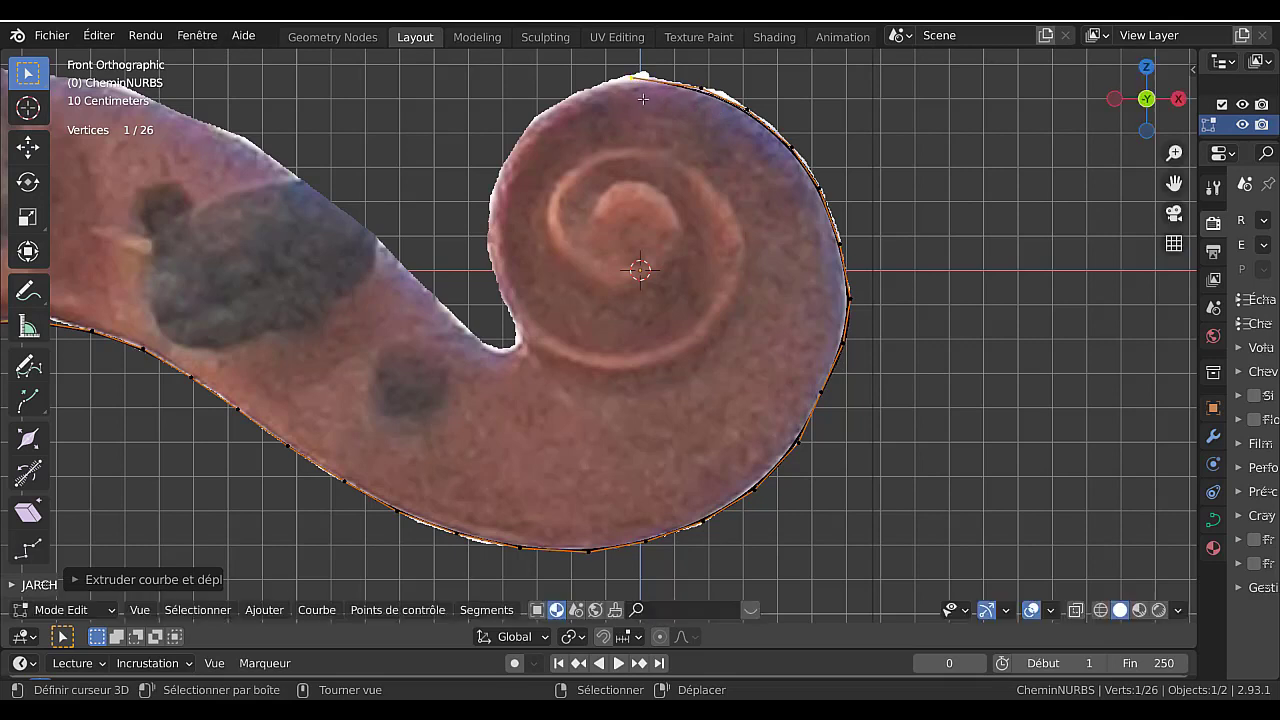
Extrude six control points from the scroll's top down its pegbox-facing side to the notch where it meets the pegbox.
key("e")
left_click(584, 118)
key("e")
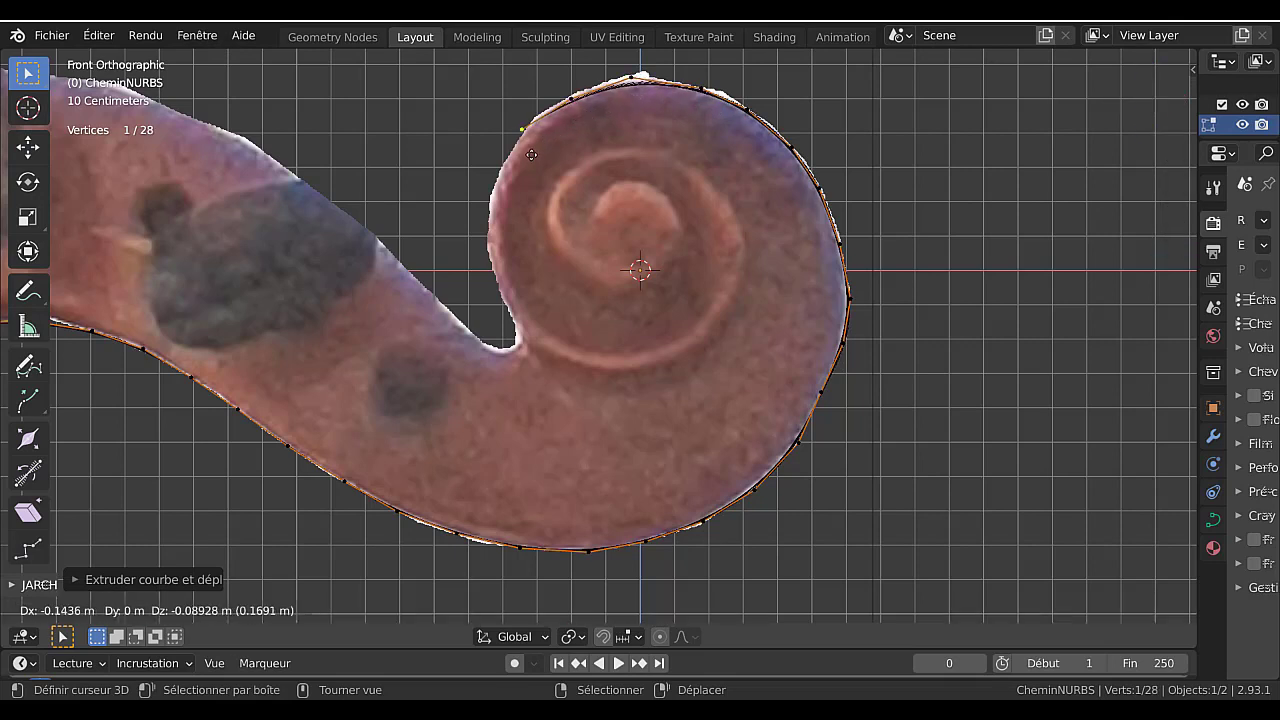
left_click(526, 142)
key("e")
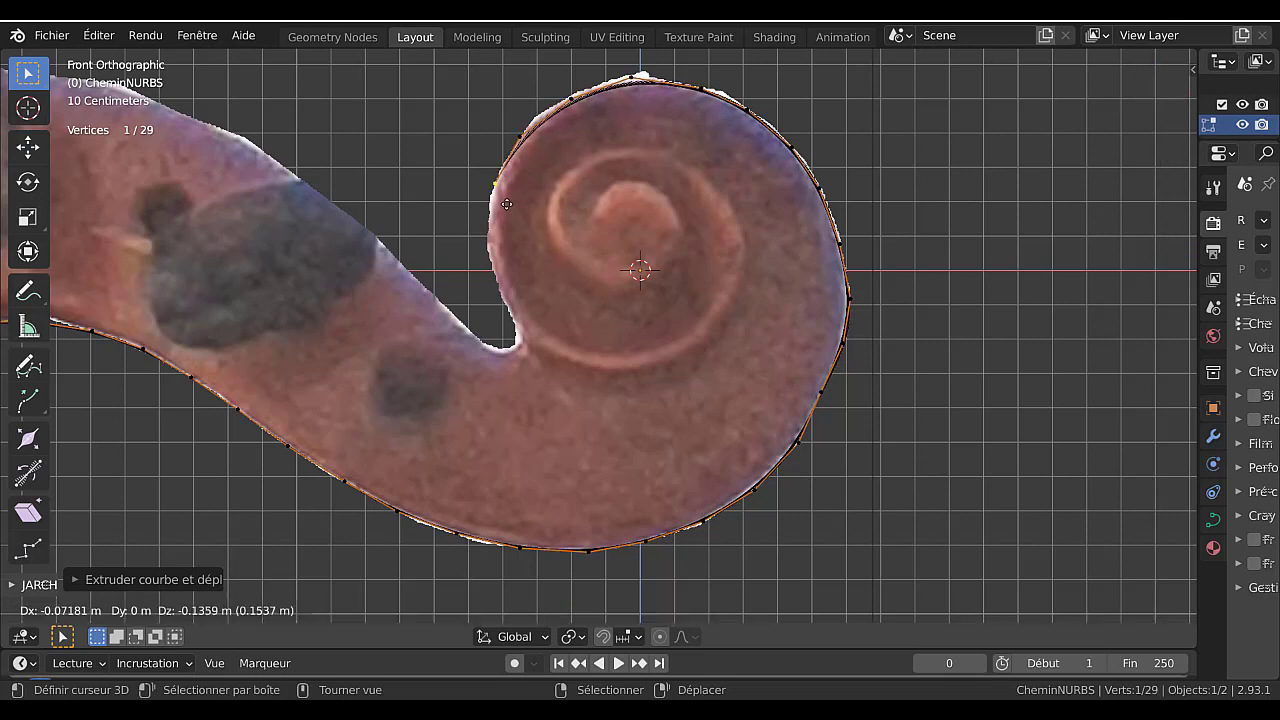
left_click(507, 206)
key("e")
left_click(501, 261)
key("e")
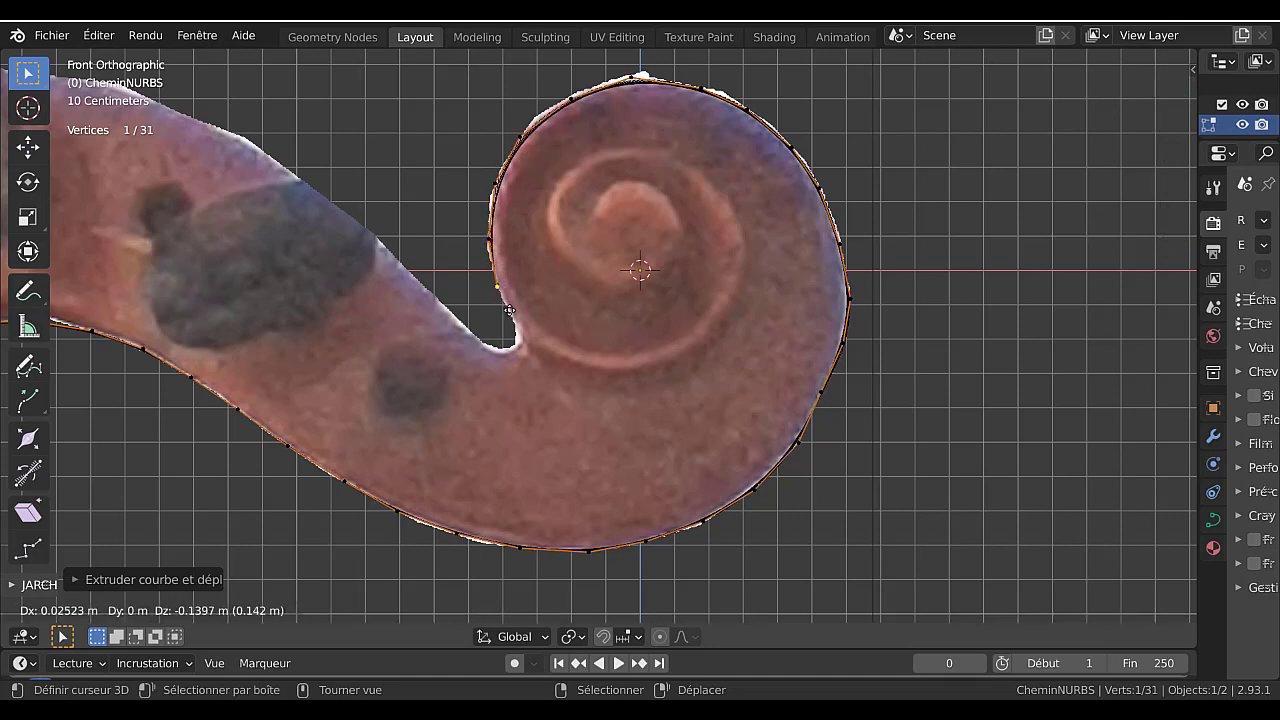
left_click(510, 311)
key("e")
left_click(534, 352)
Extrude four control points from the notch along the lower arc of the scroll's inner spiral ridge.
key("e")
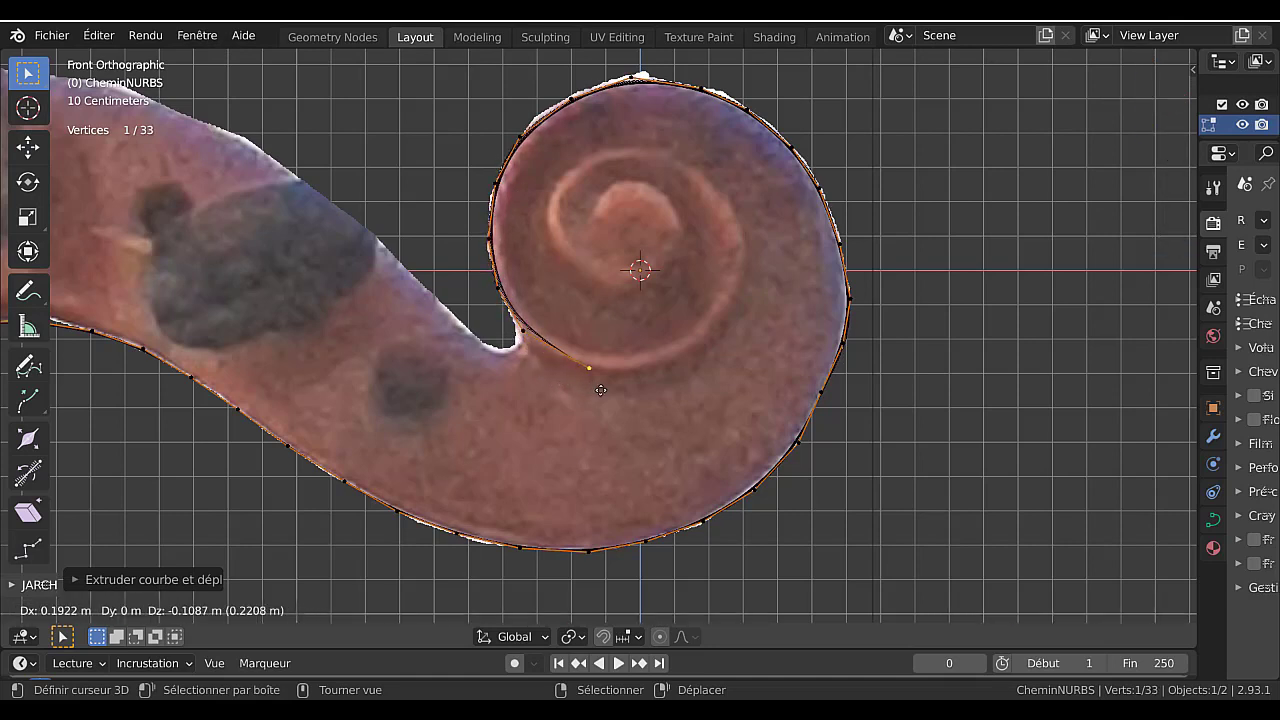
left_click(600, 390)
key("e")
left_click(676, 378)
key("e")
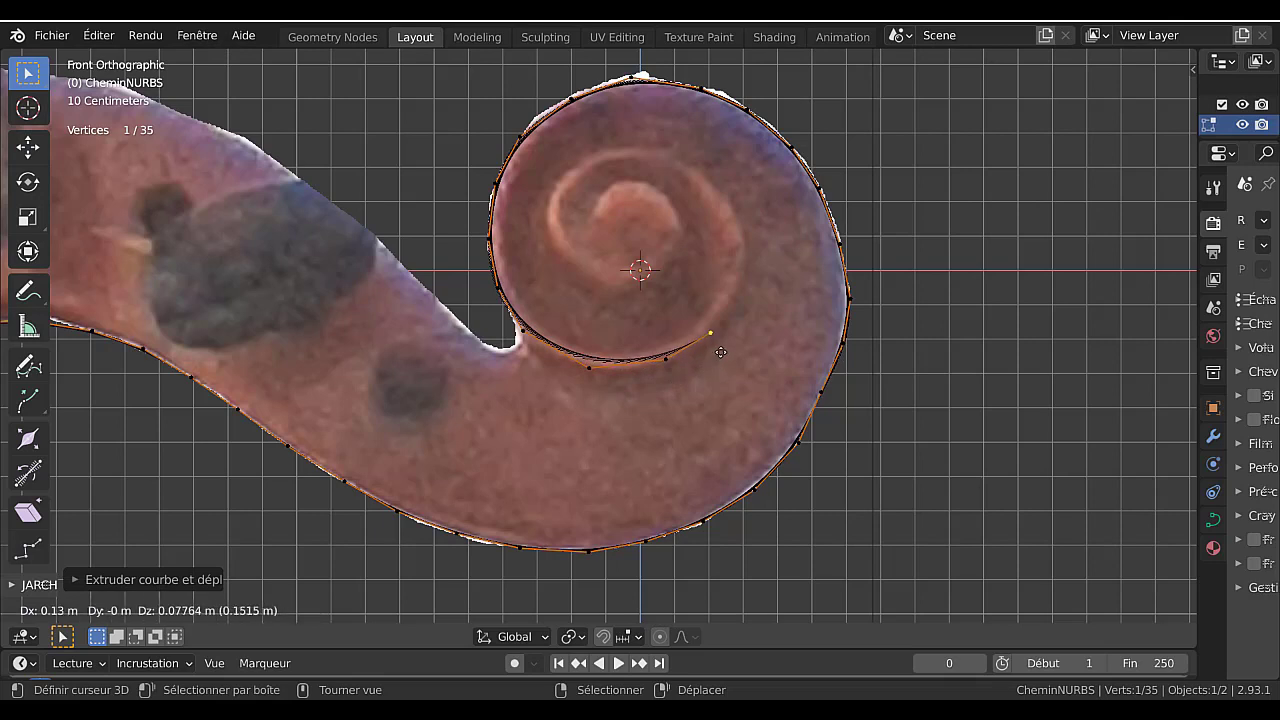
left_click(720, 345)
key("e")
left_click(746, 307)
Extrude five control points up and over the inner spiral ridge to the far end of its upper arc.
key("e")
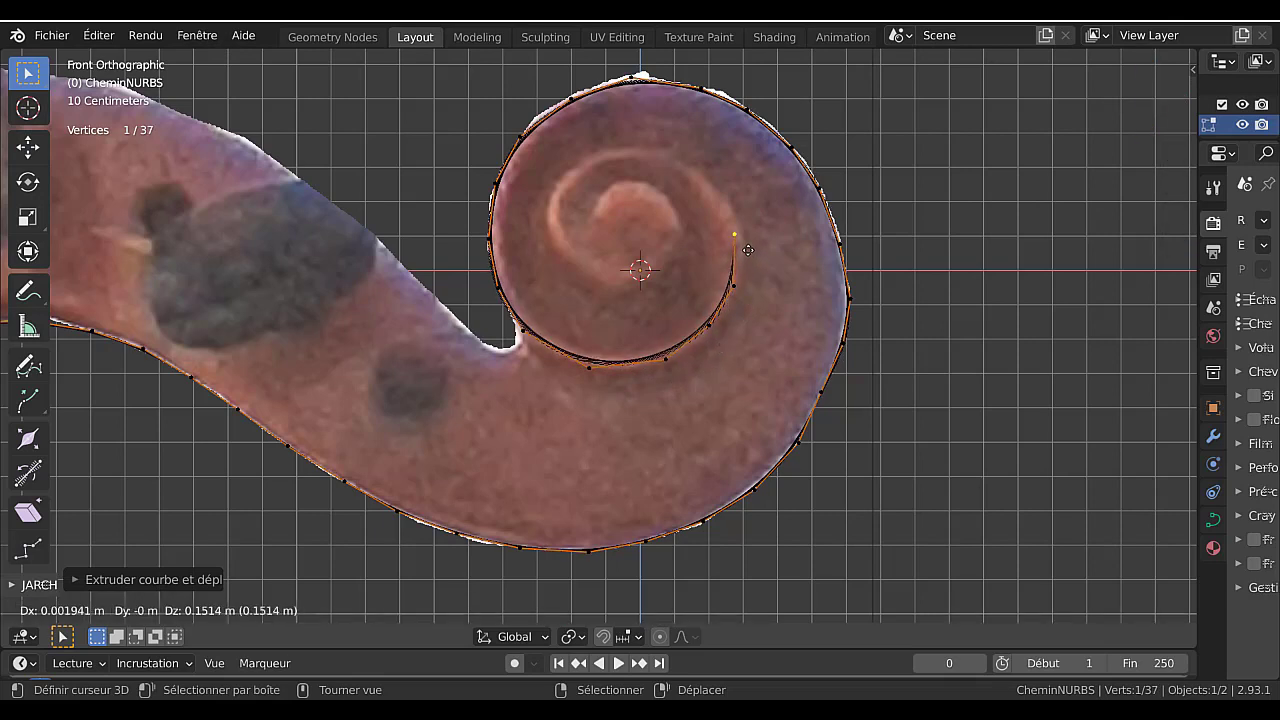
left_click(748, 250)
key("e")
left_click(738, 224)
key("e")
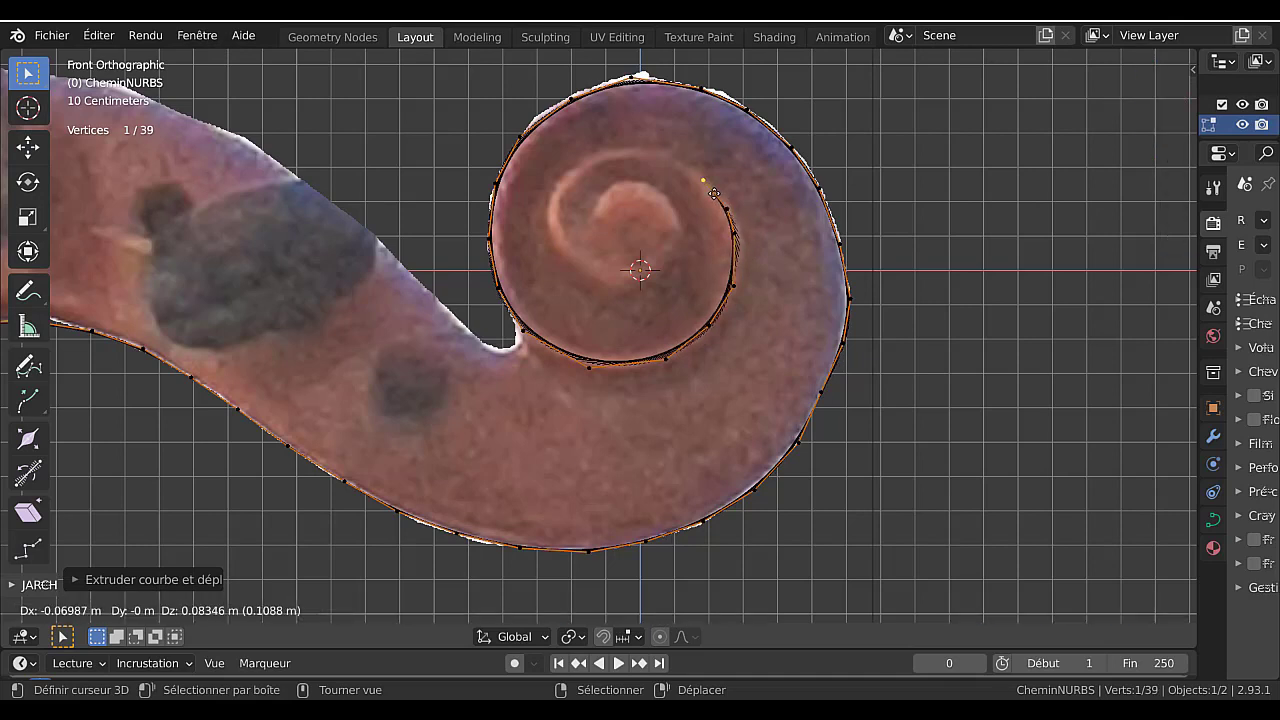
left_click(712, 190)
key("e")
left_click(673, 171)
key("e")
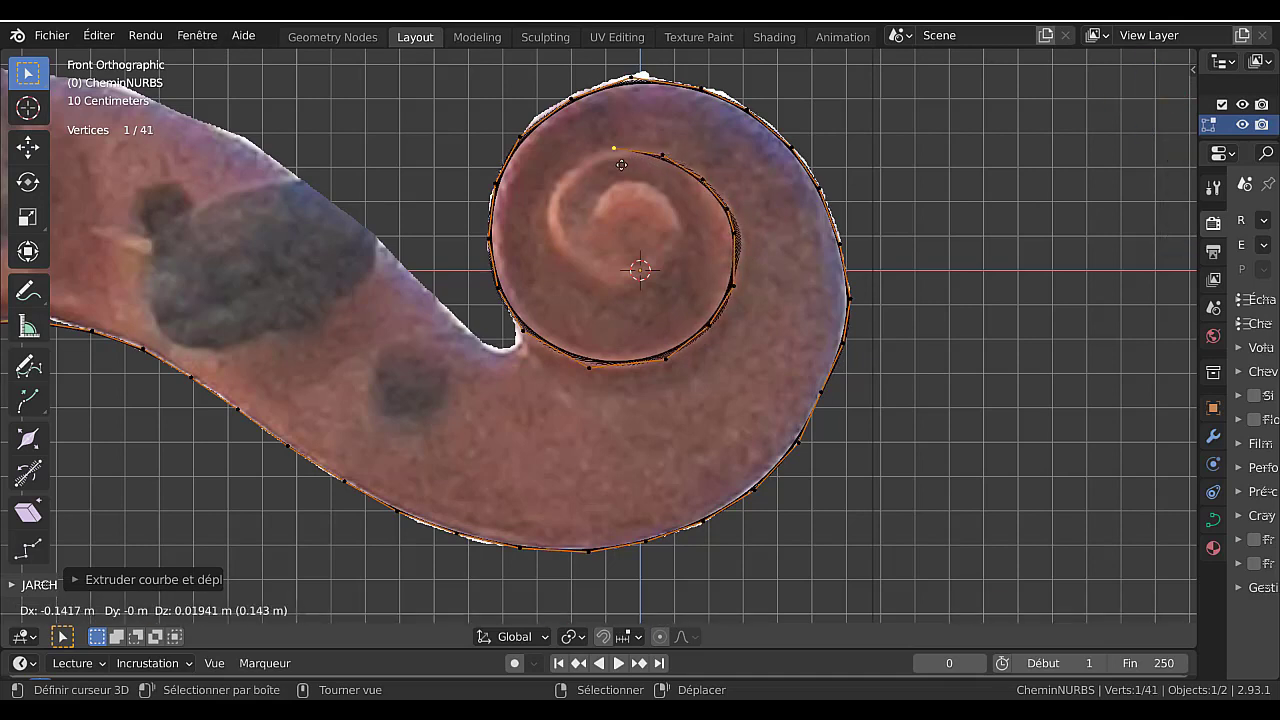
left_click(614, 170)
Extrude control points down the pegbox-facing side of the innermost spiral turn to below the scroll's eye.
key("e")
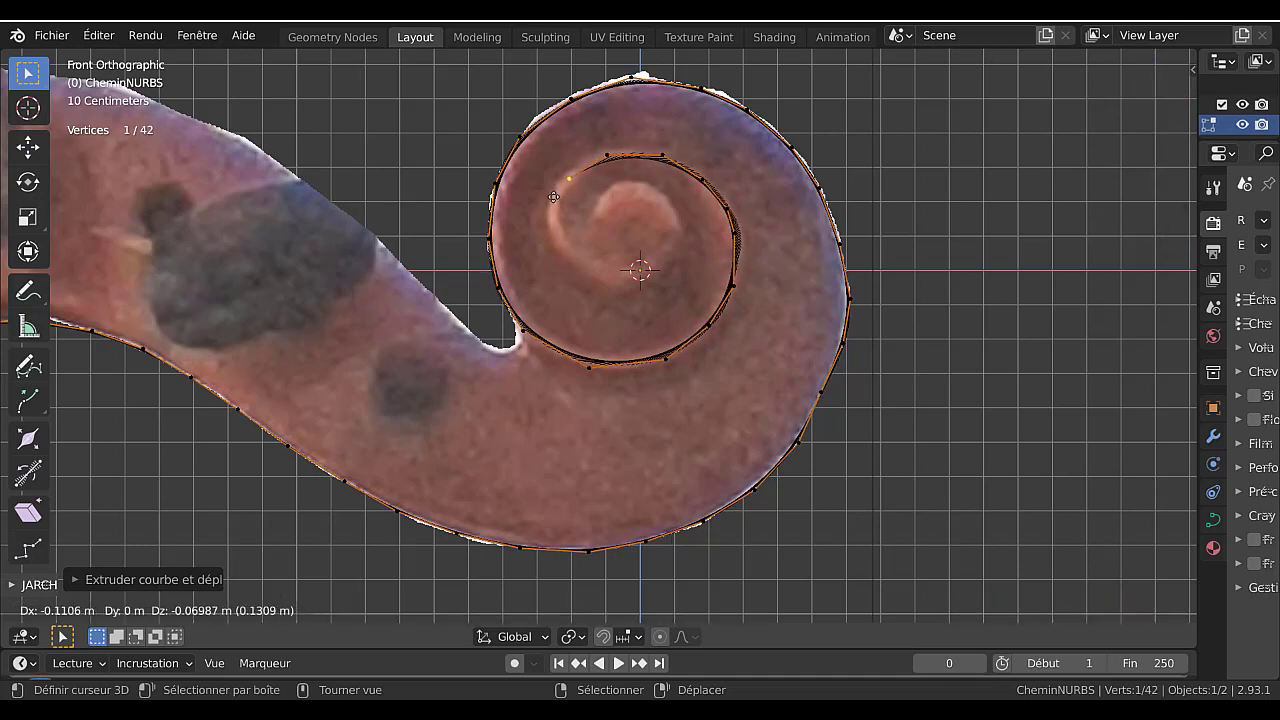
left_click(550, 201)
key("e")
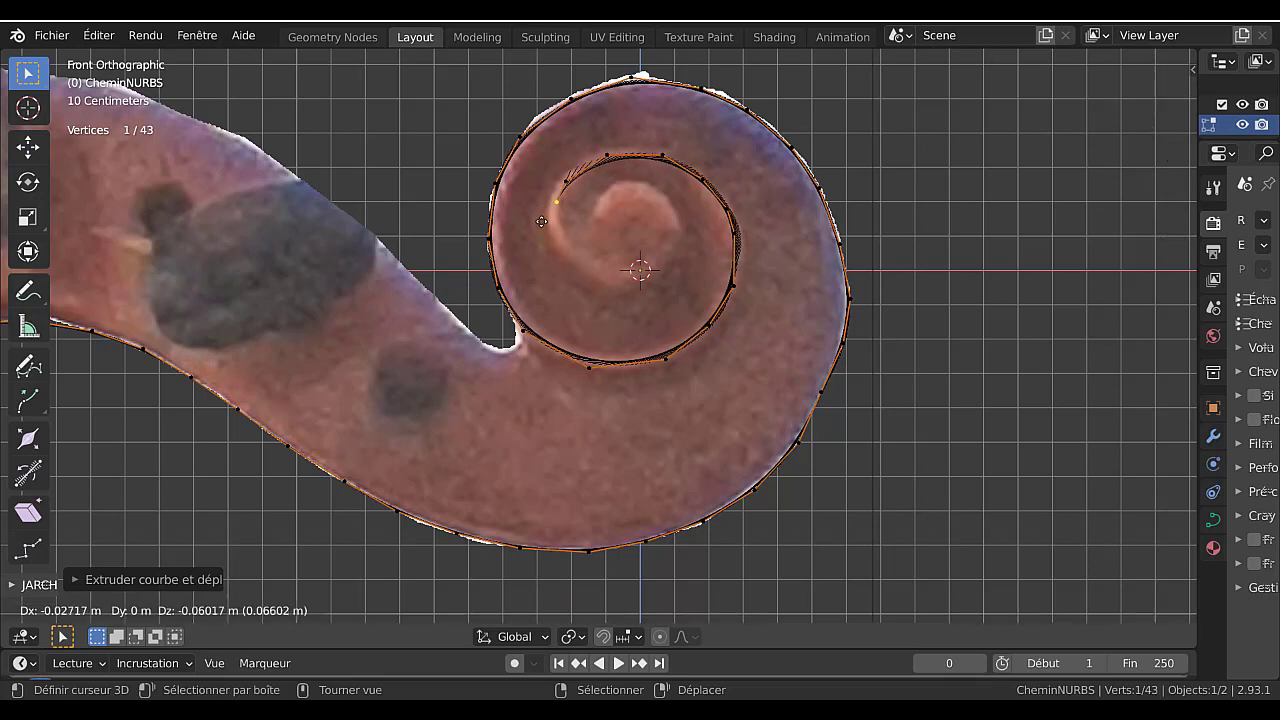
left_click(542, 231)
key("e")
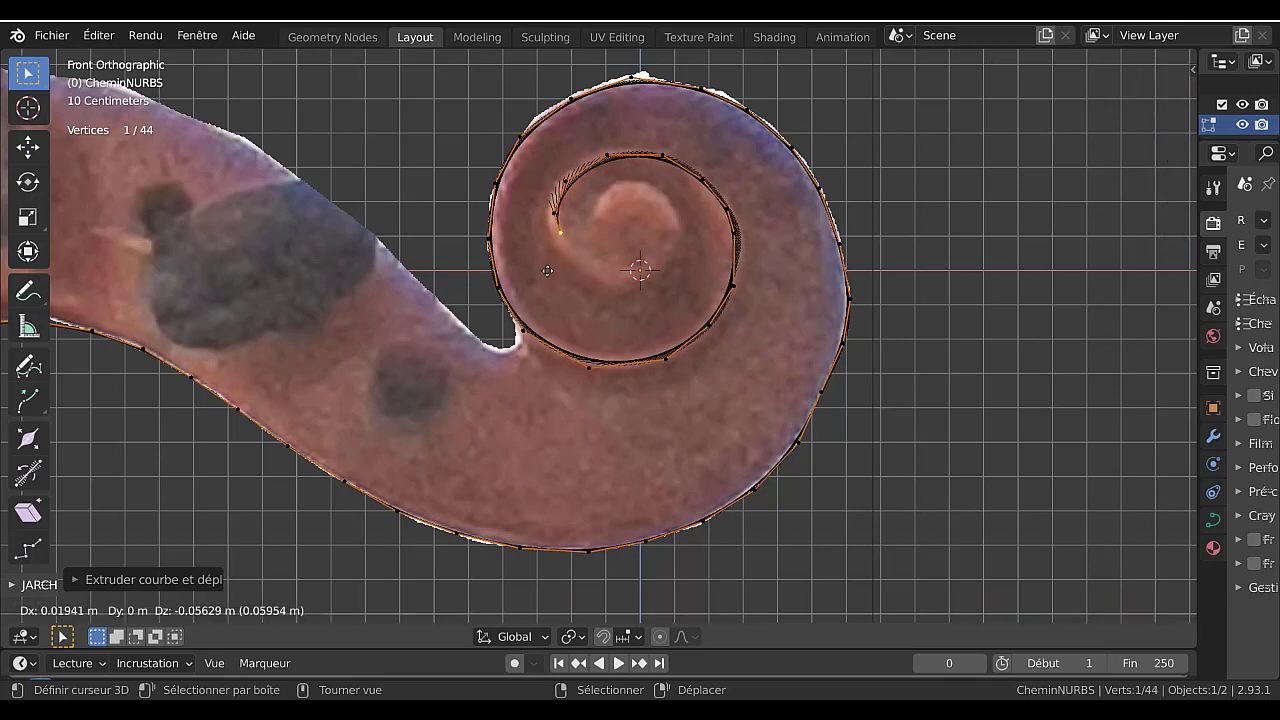
left_click(548, 283)
key("e")
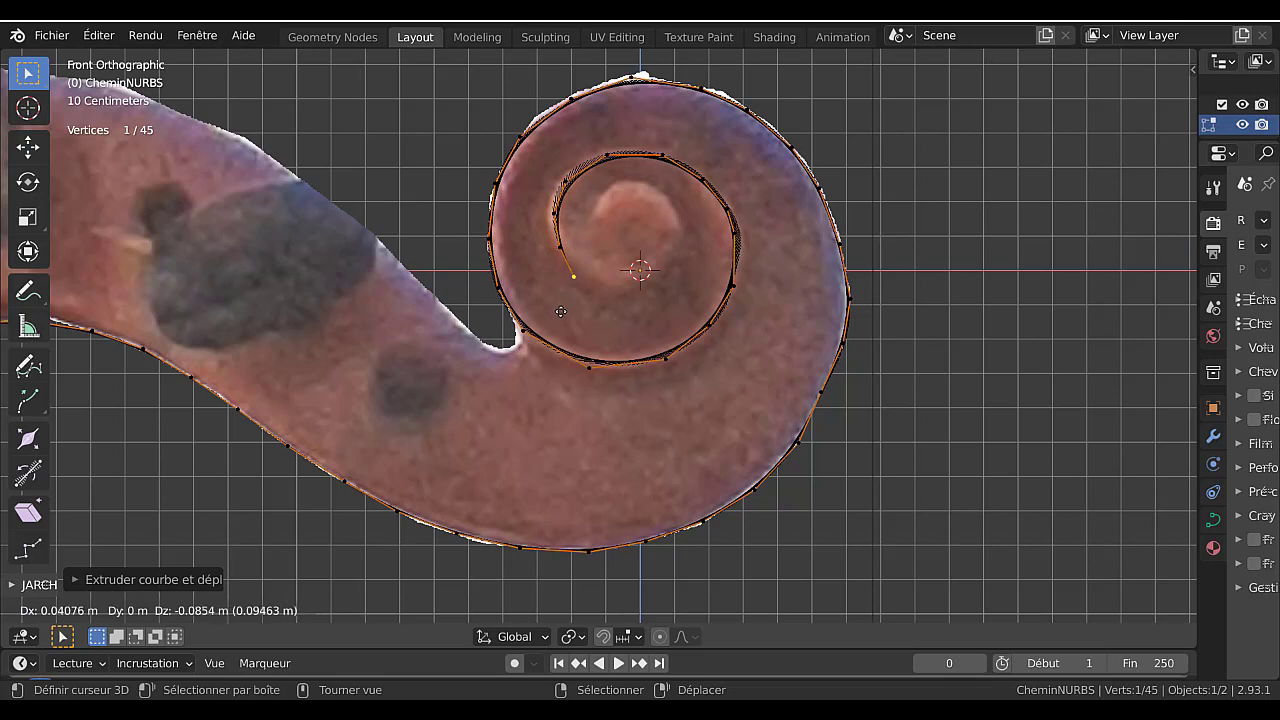
left_click(561, 312)
key("e")
left_click(603, 330)
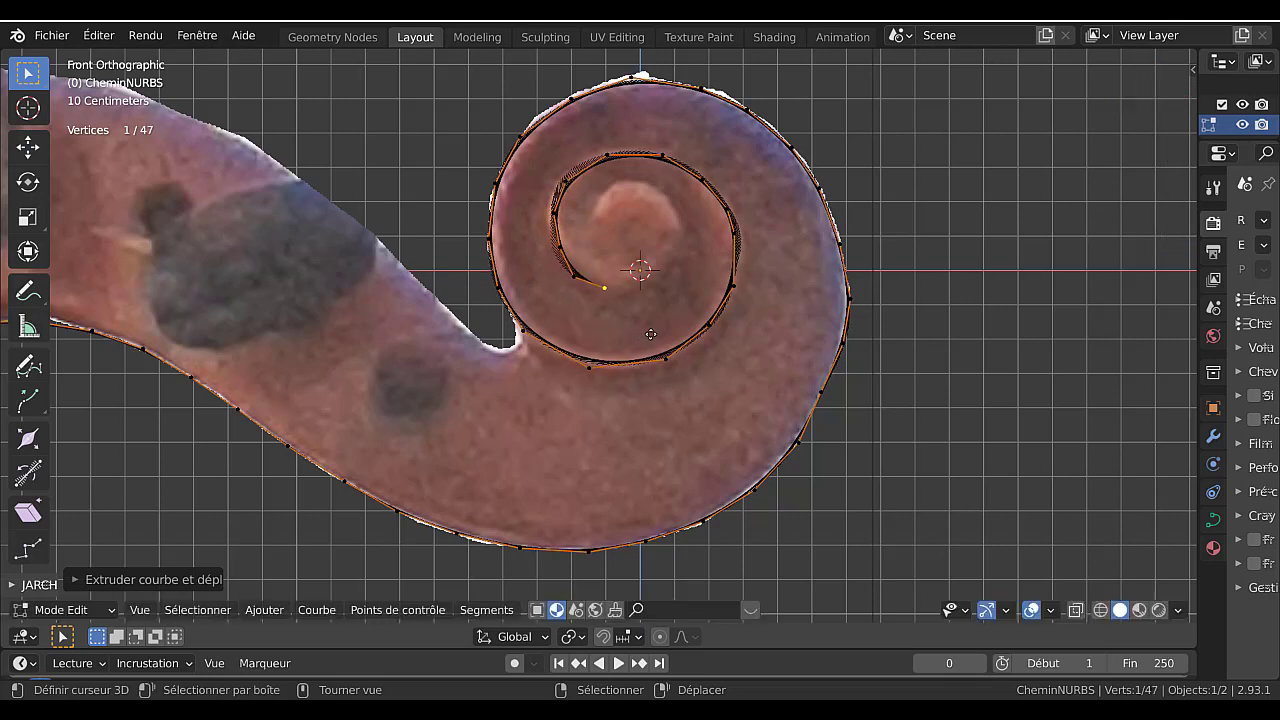
Place the end point beneath the scroll's eye and extrude two more control points curling into its centre.
key("g")
left_click(680, 331)
key("e")
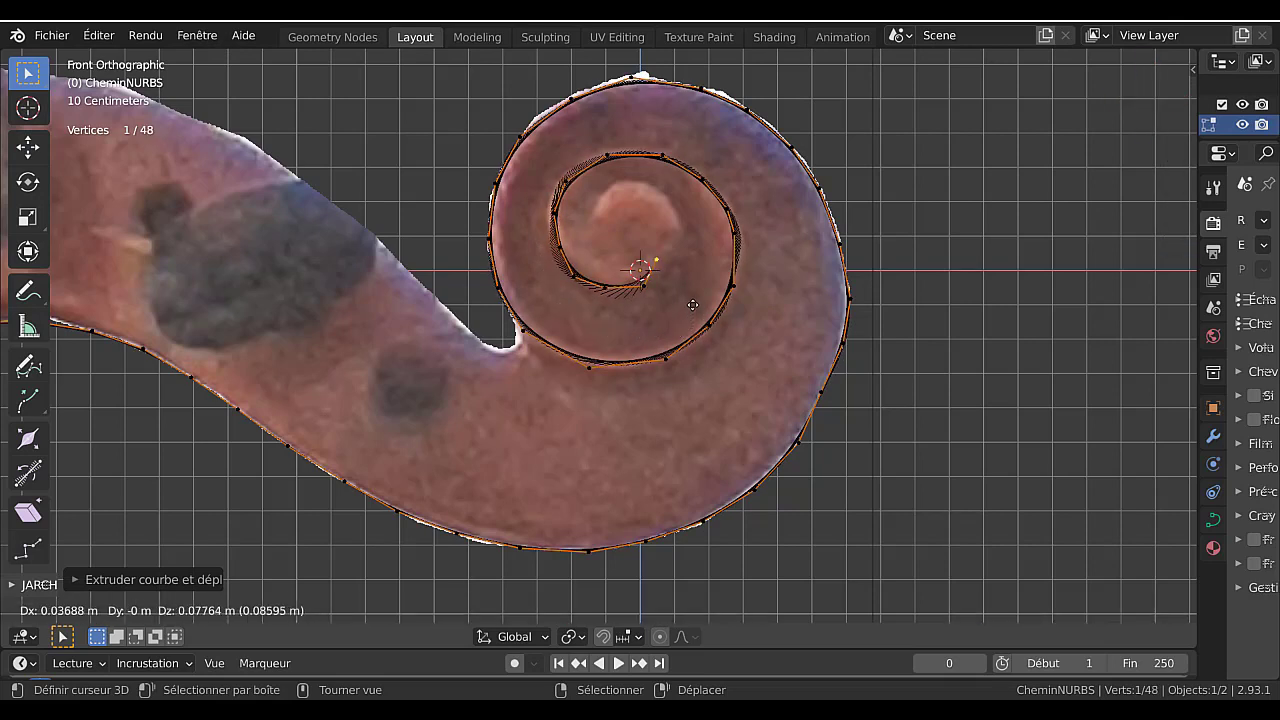
left_click(691, 302)
key("e")
left_click(676, 284)
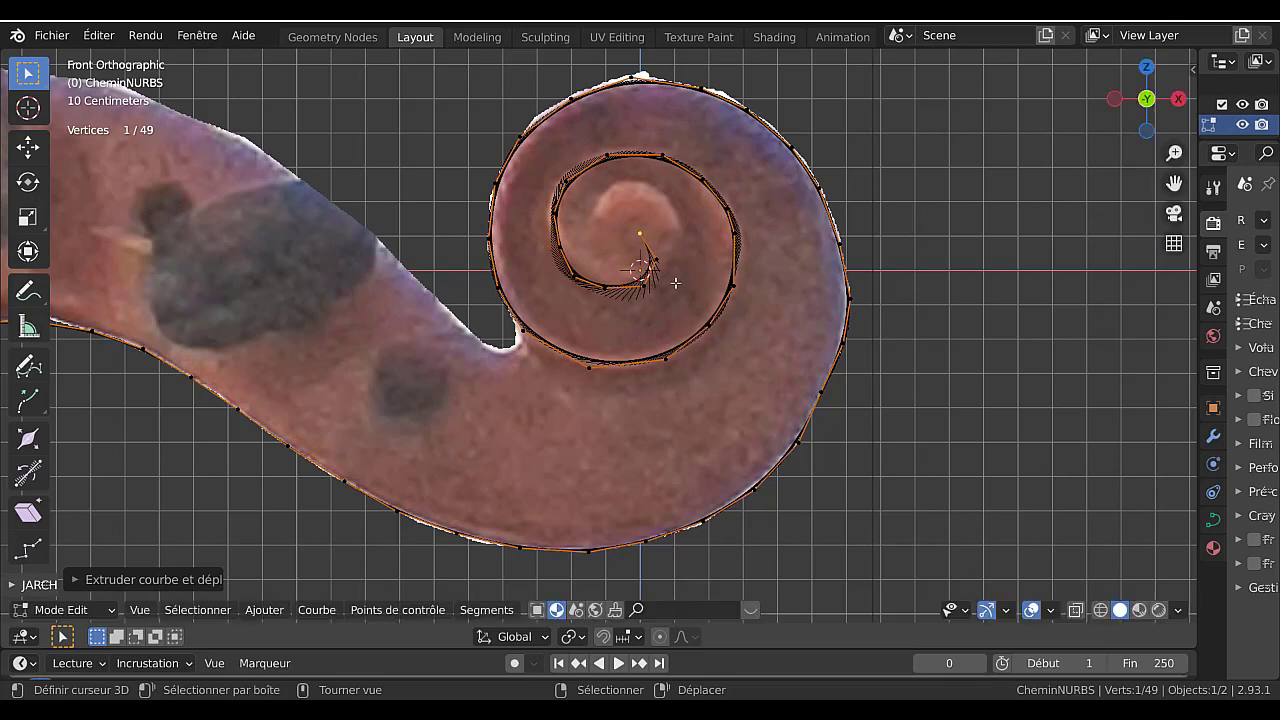
scroll(901, 349, "down", 3)
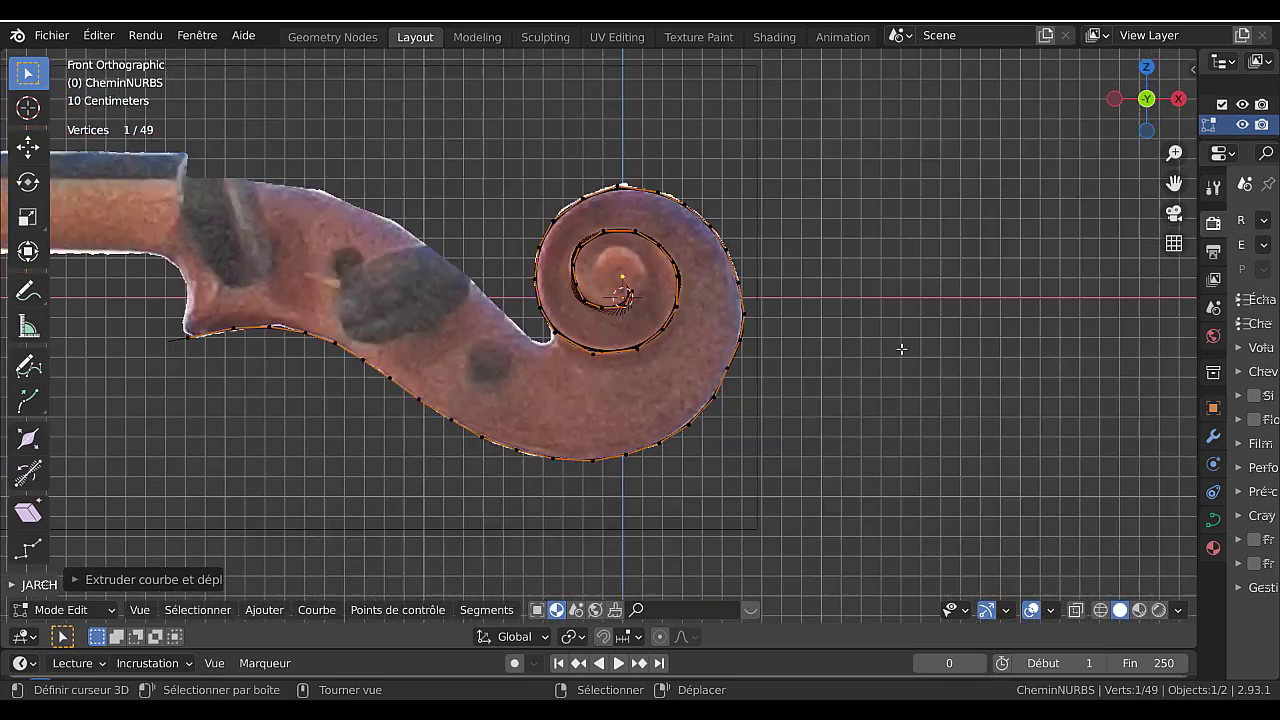
Widen the Outliner and Properties area and make the Outliner taller to show all objects in the collection.
left_click_drag(1199, 280, 918, 280)
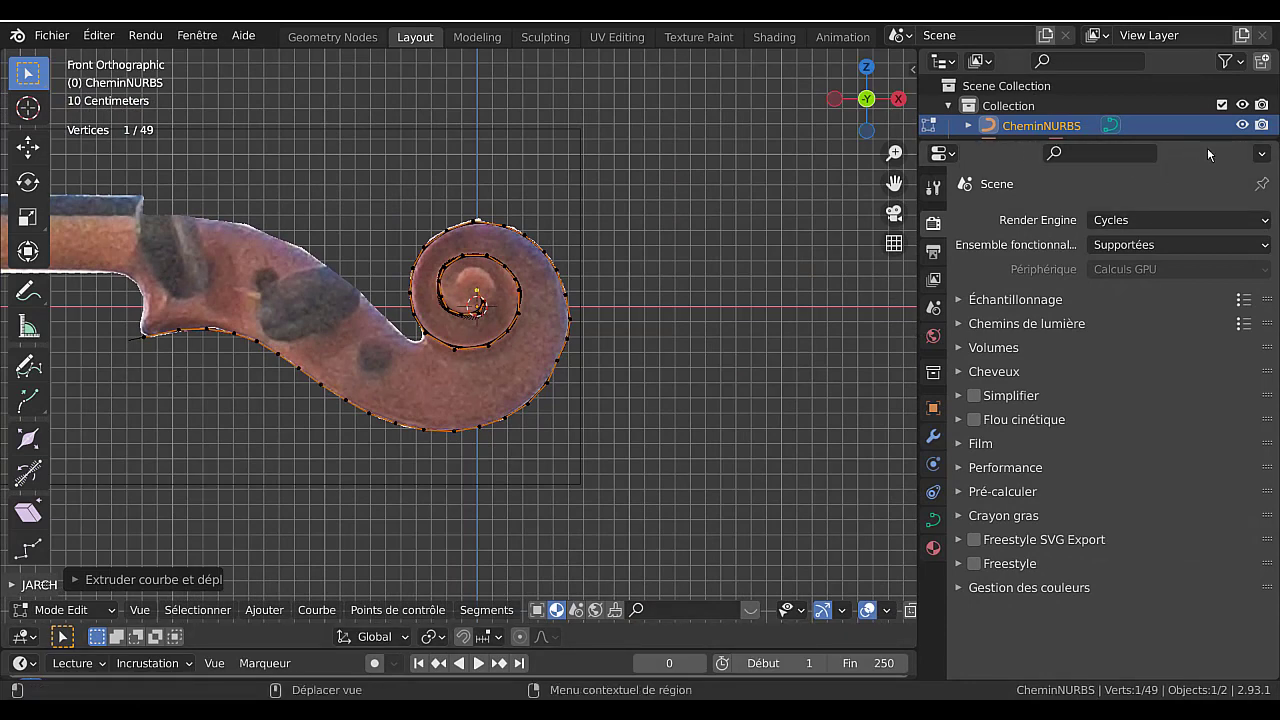
left_click_drag(1178, 139, 1178, 252)
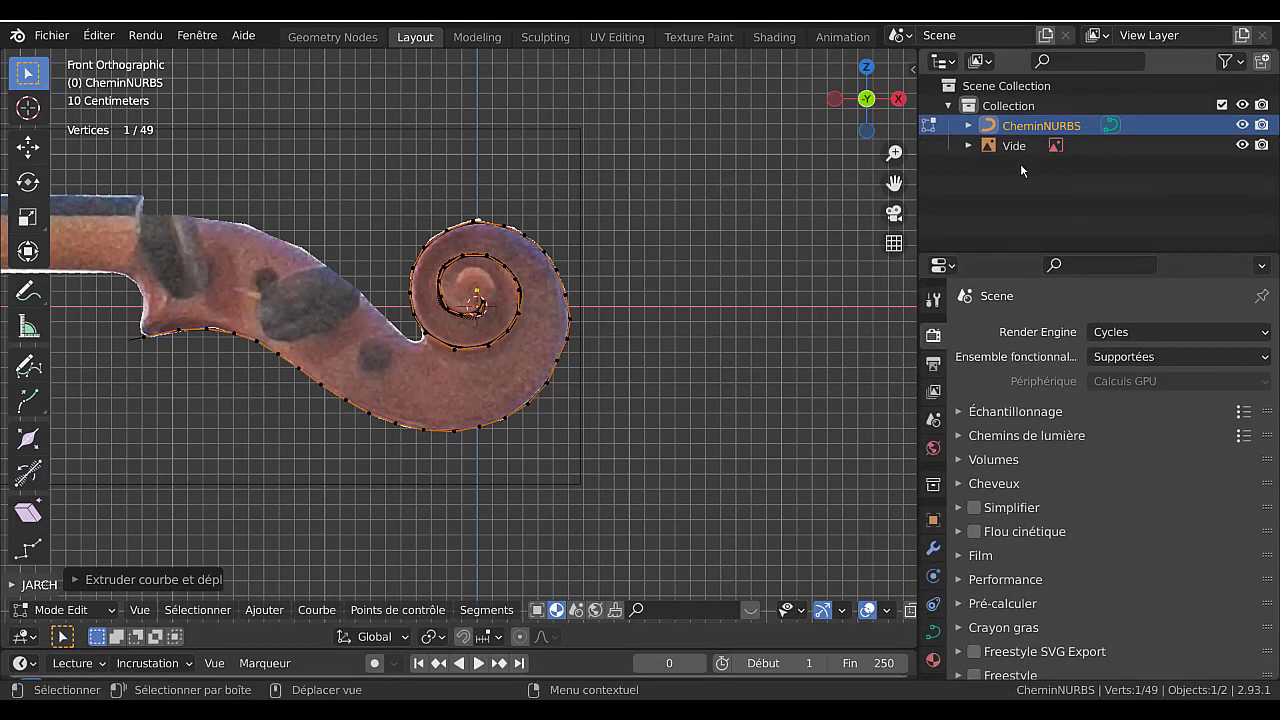
Hide the violin reference image and widen the 3D viewport.
left_click(1242, 146)
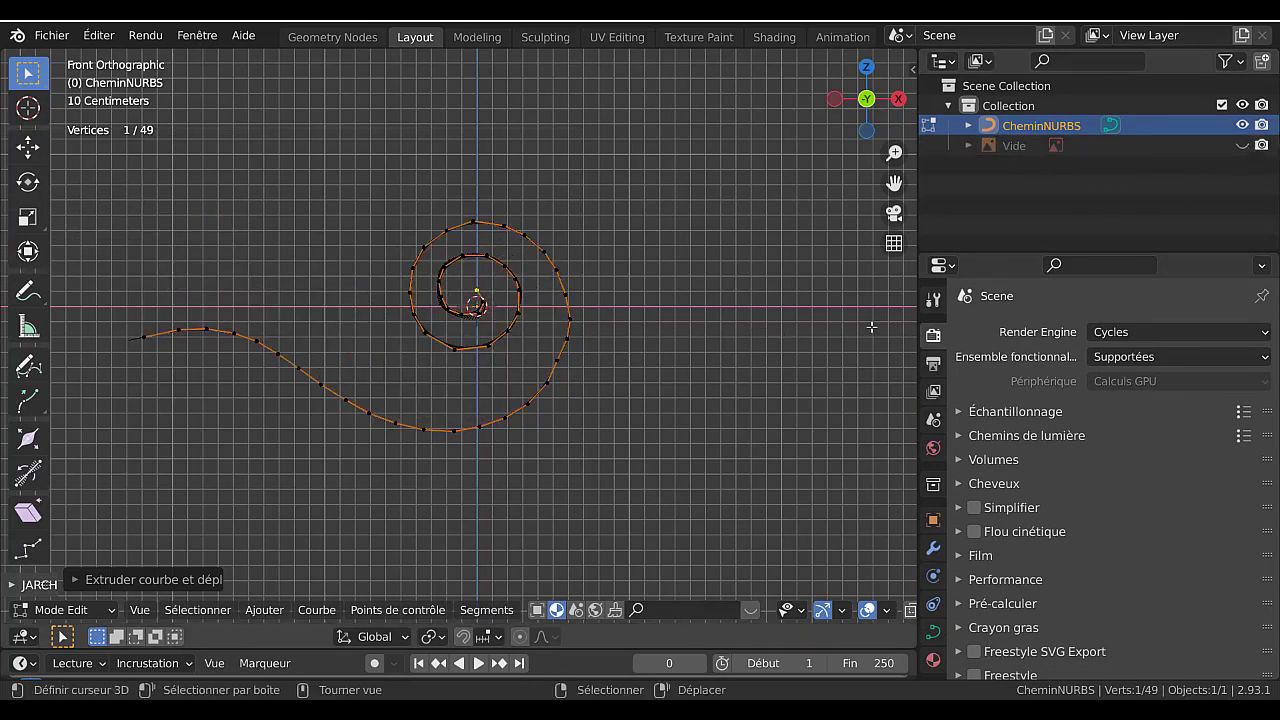
left_click_drag(918, 327, 1068, 328)
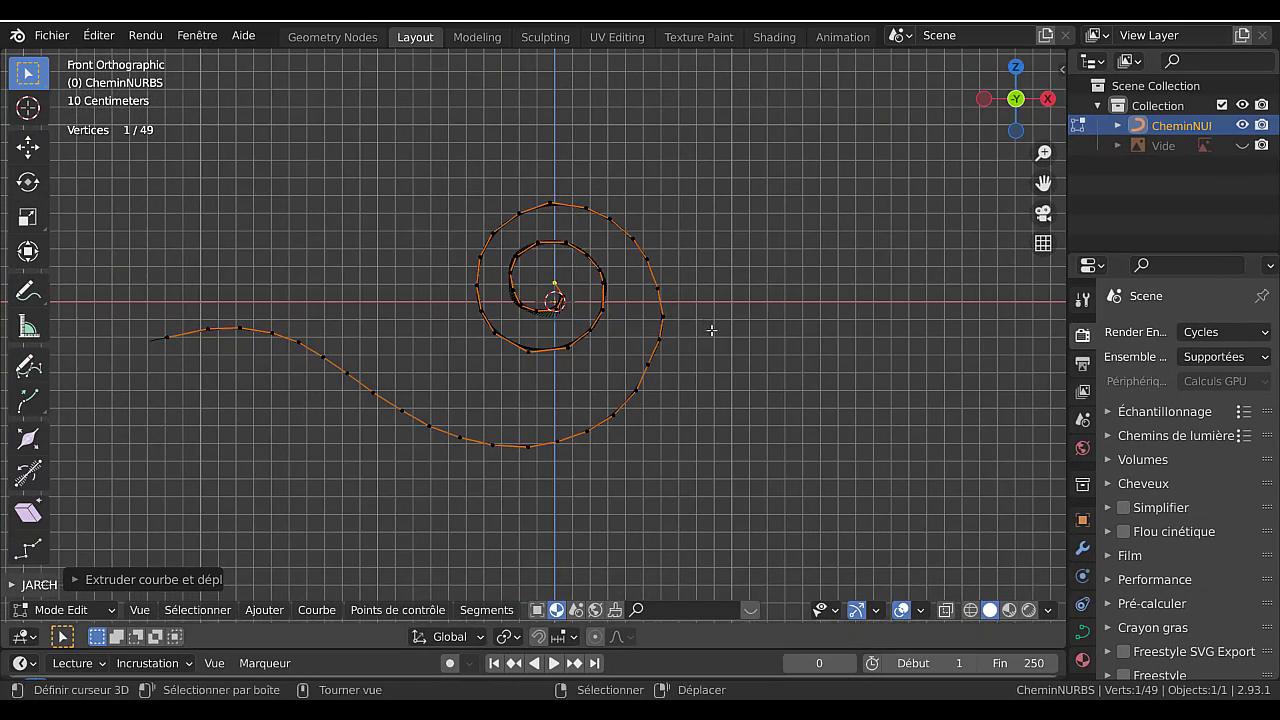
Convert the traced NURBS path to a mesh and check its vertex spacing in Edit Mode.
key("Tab")
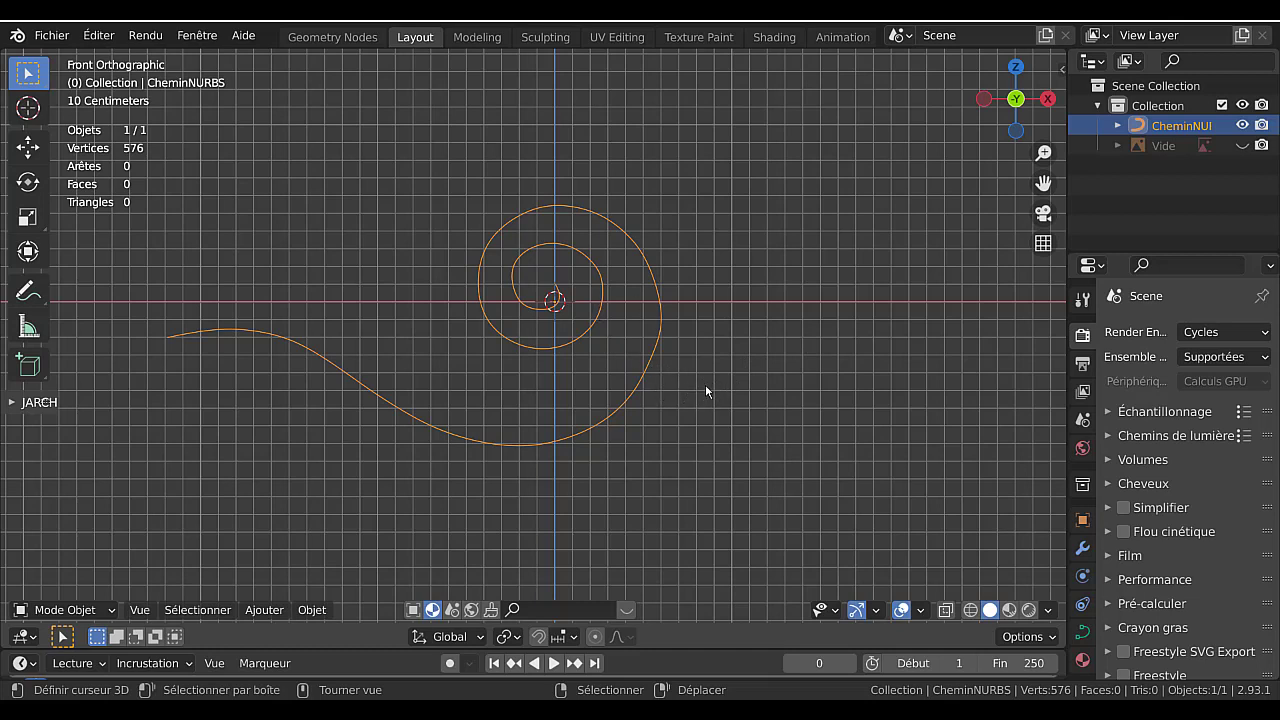
right_click(852, 231)
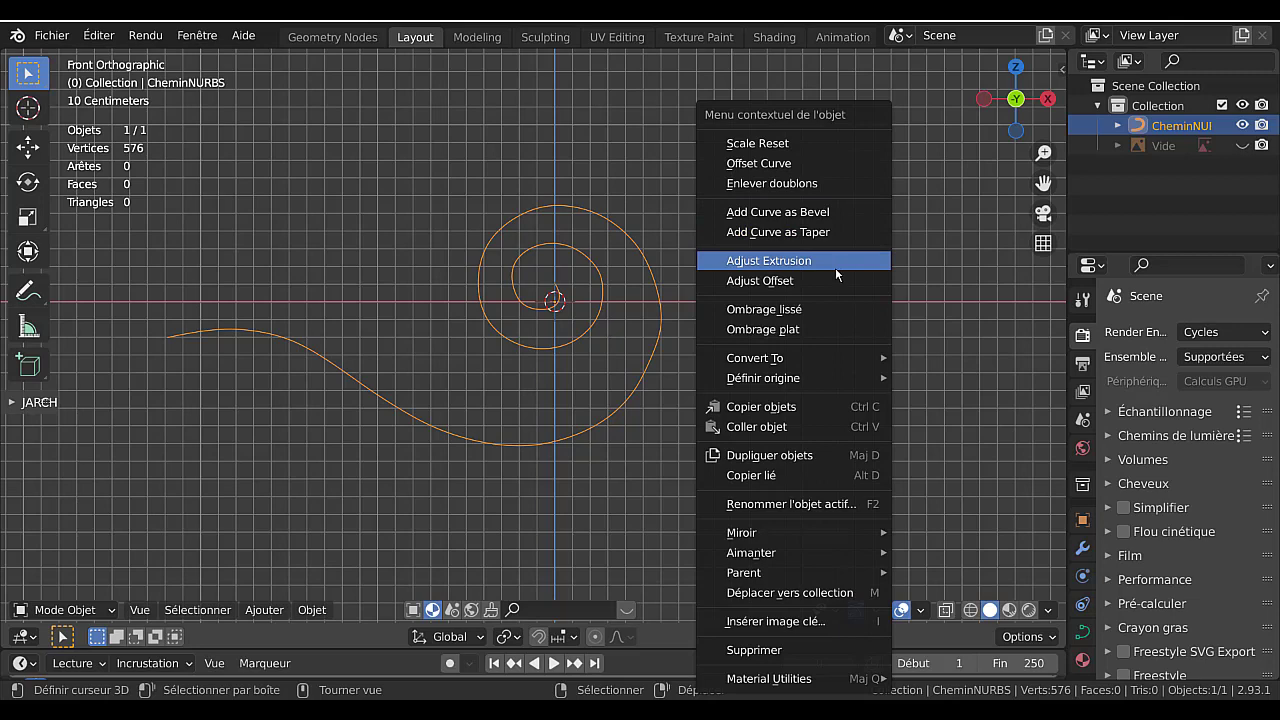
mouse_move(803, 381)
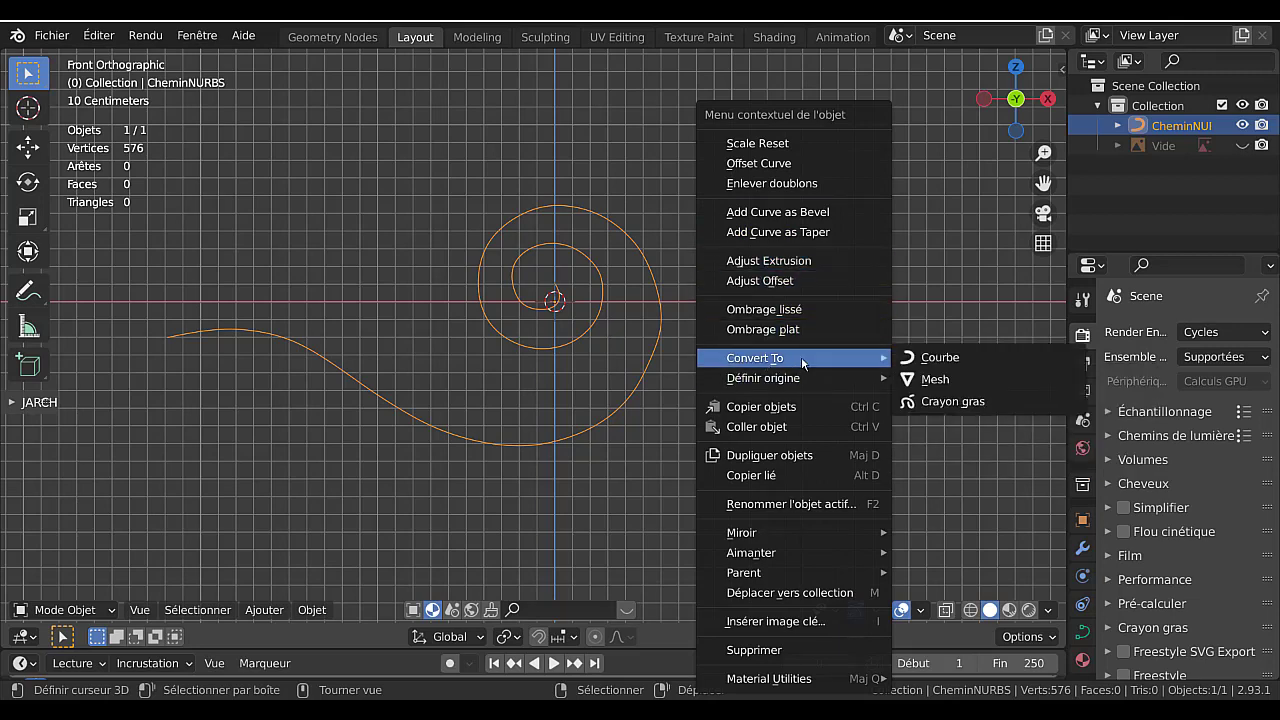
left_click(935, 380)
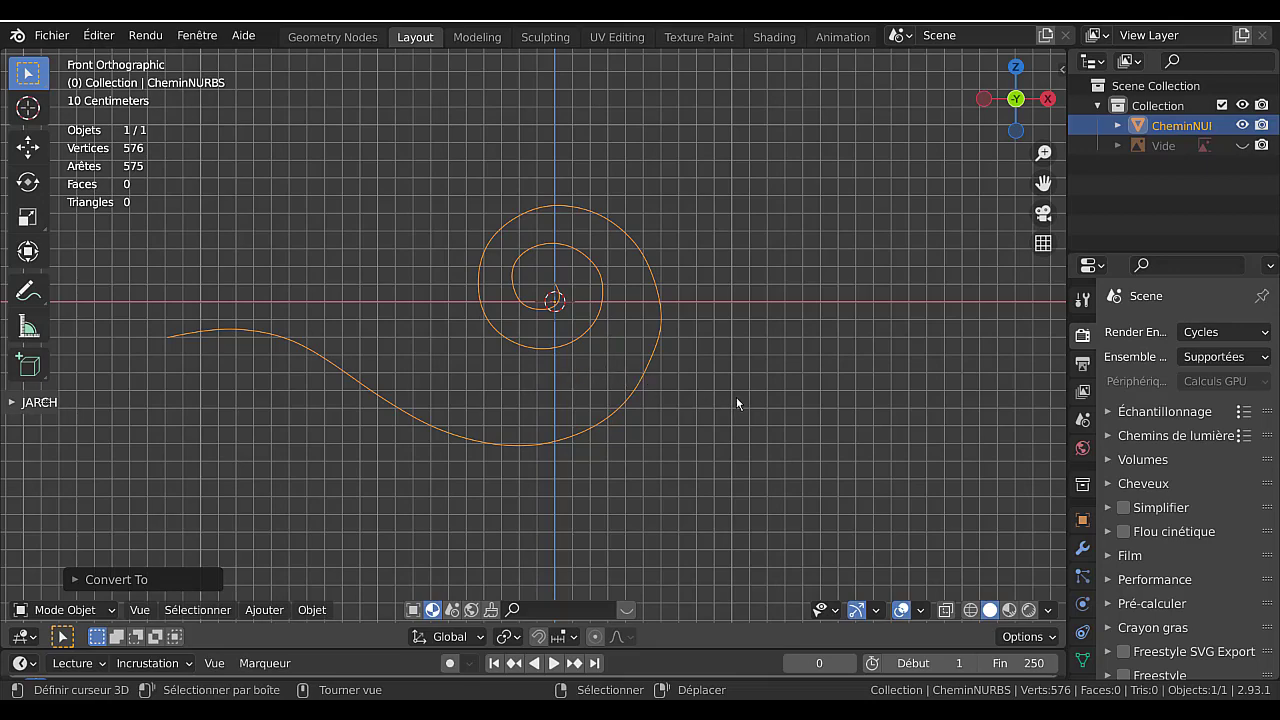
key("Tab")
scroll(726, 404, "up", 3)
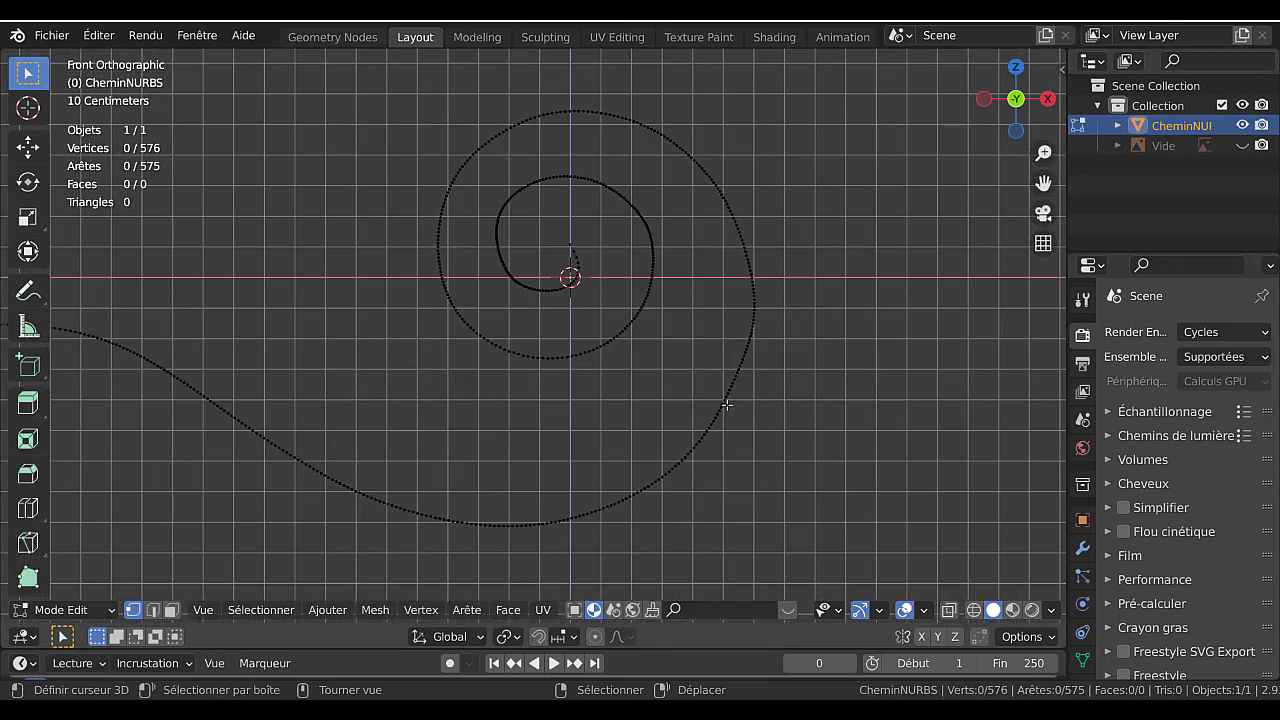
scroll(726, 404, "up", 5)
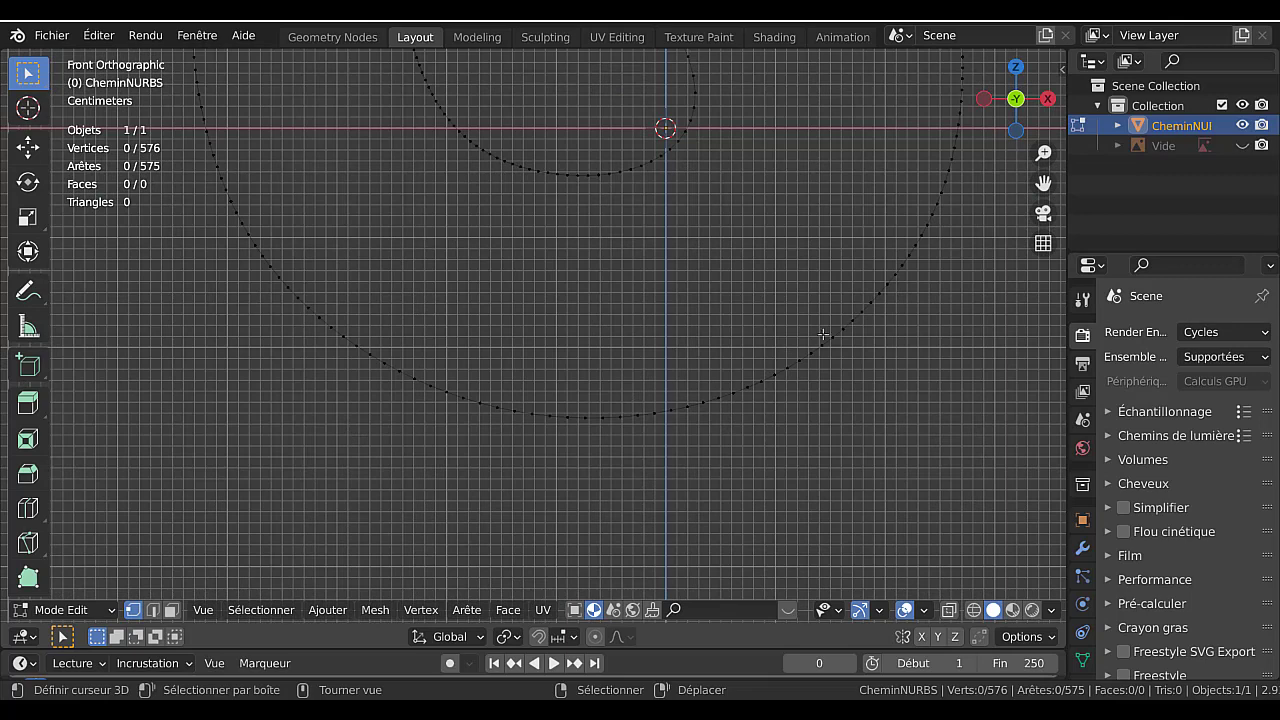
scroll(822, 335, "down", 8)
key("Tab")
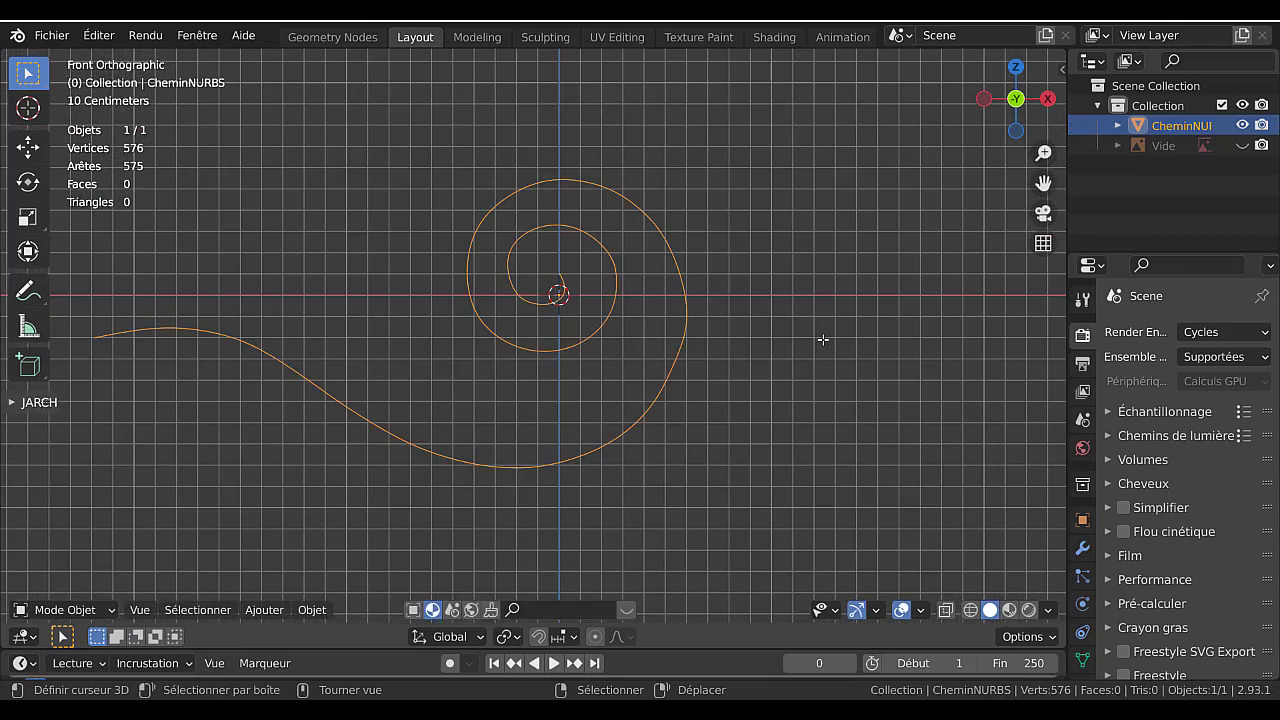
Un-subdivide all edges of the spiral mesh with 4 iterations.
key("Tab")
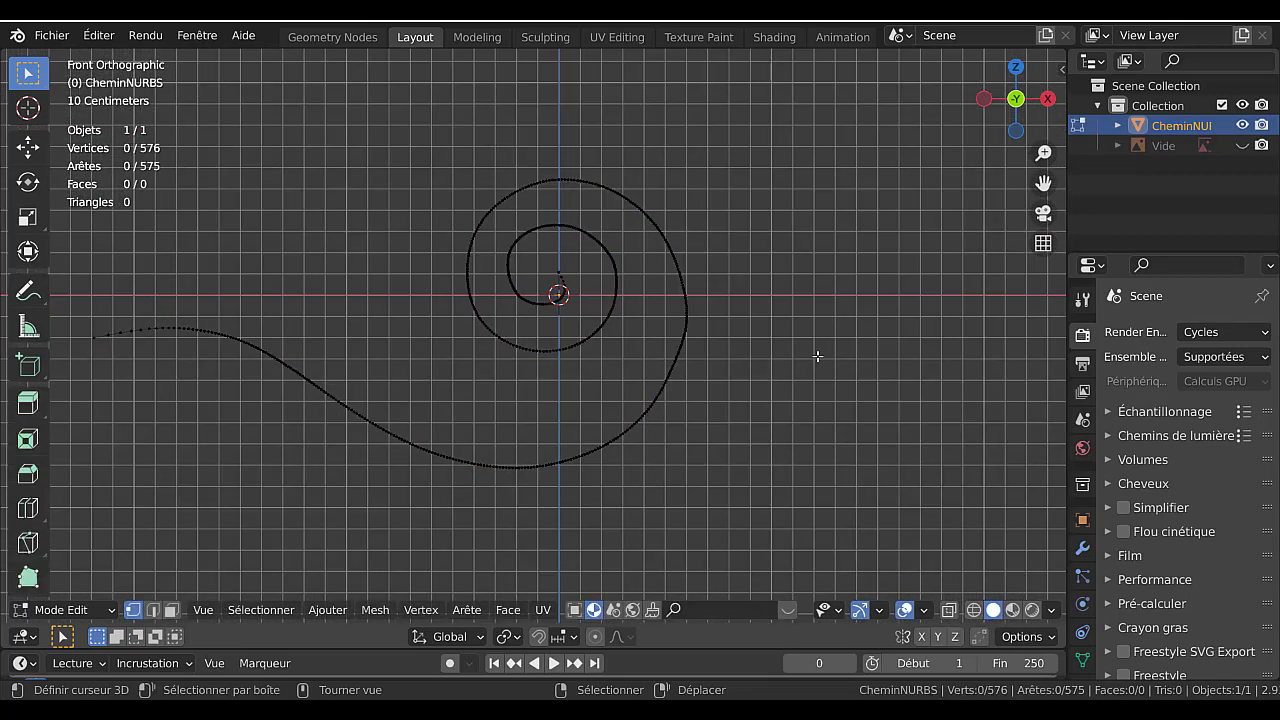
key("a")
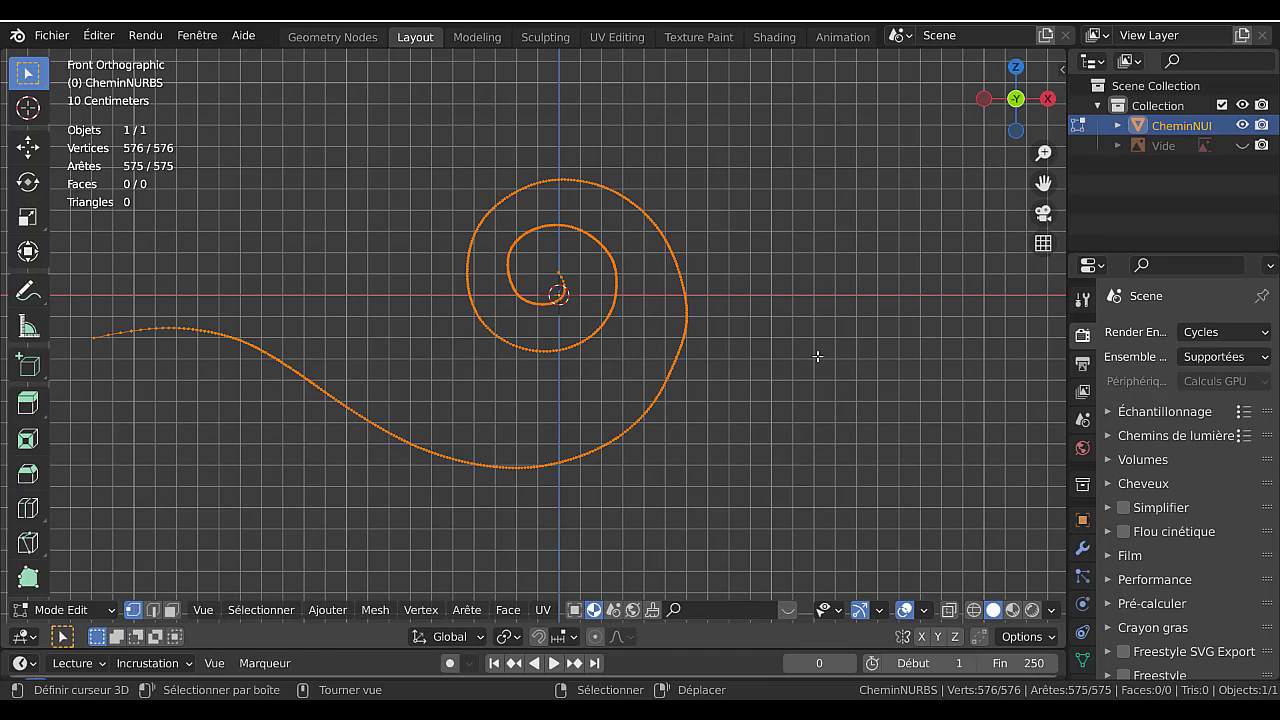
left_click(506, 610)
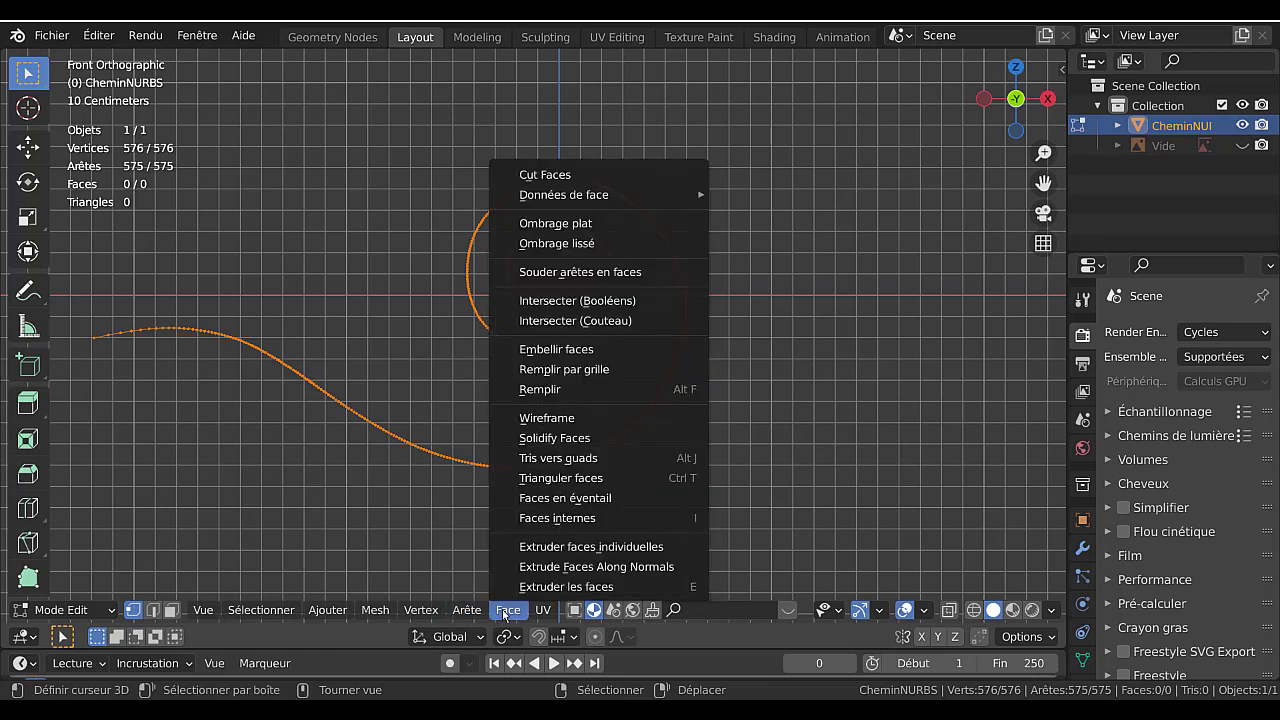
mouse_move(475, 615)
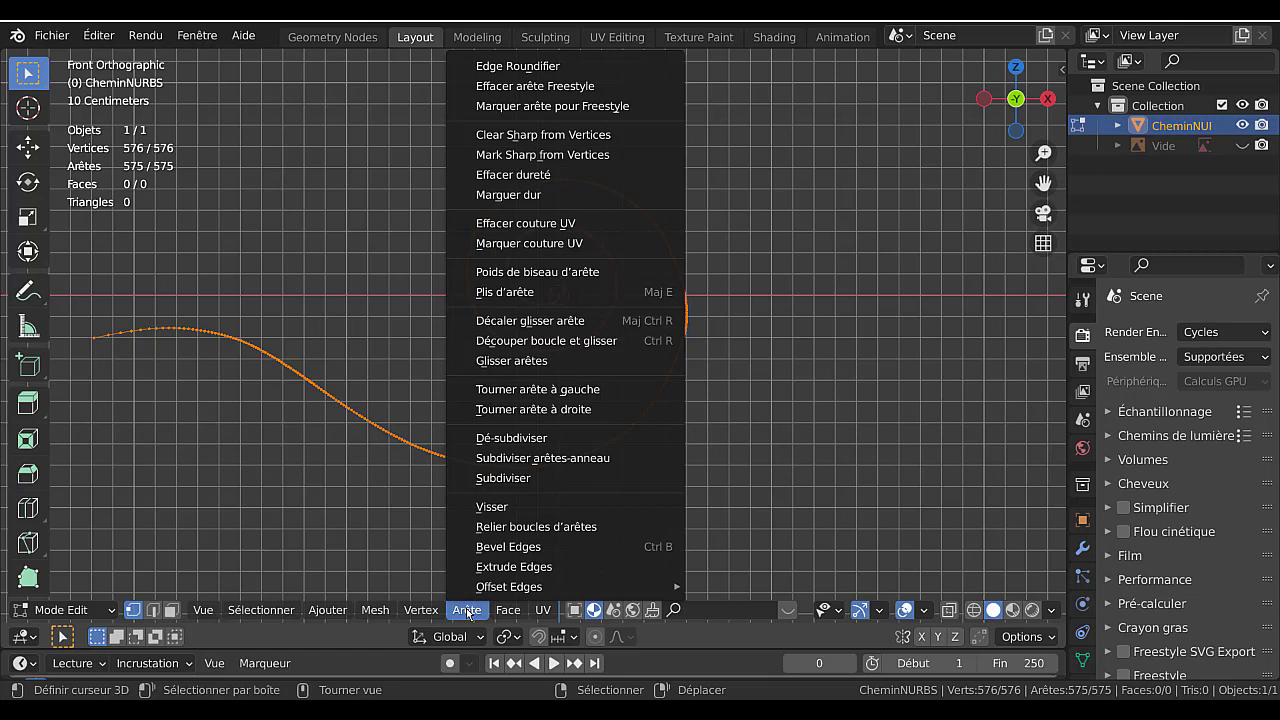
mouse_move(424, 616)
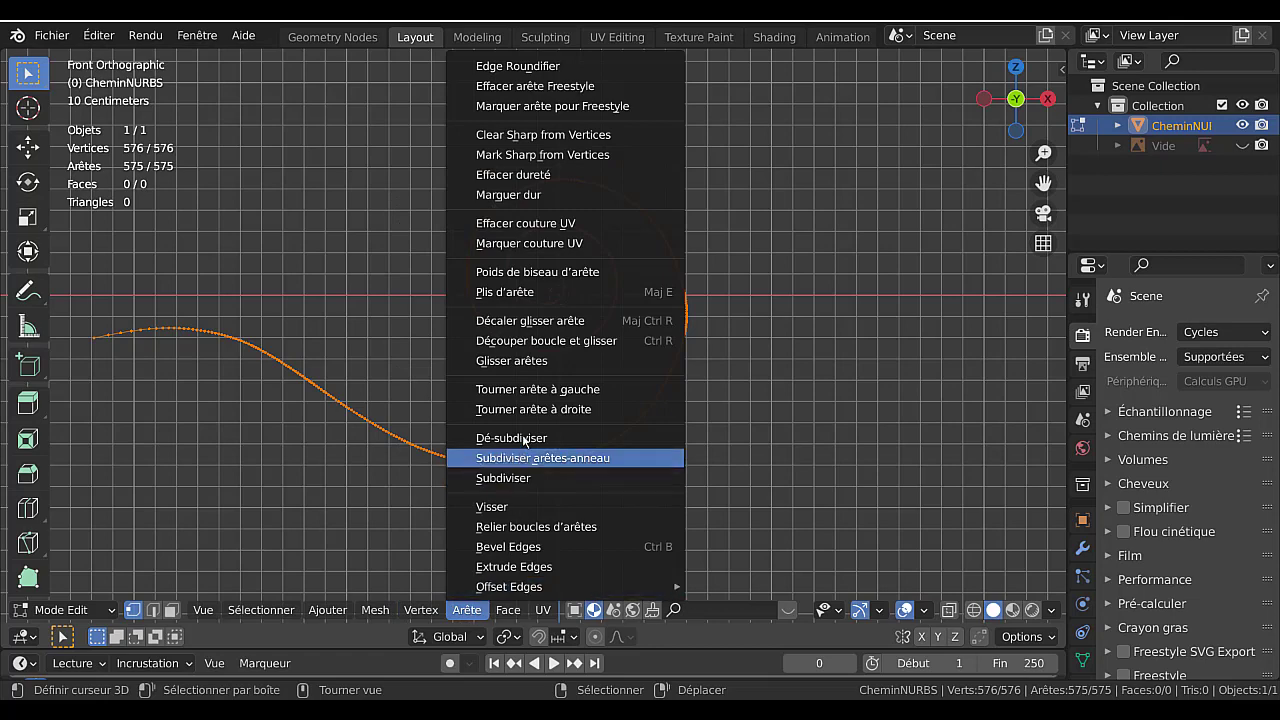
left_click(528, 438)
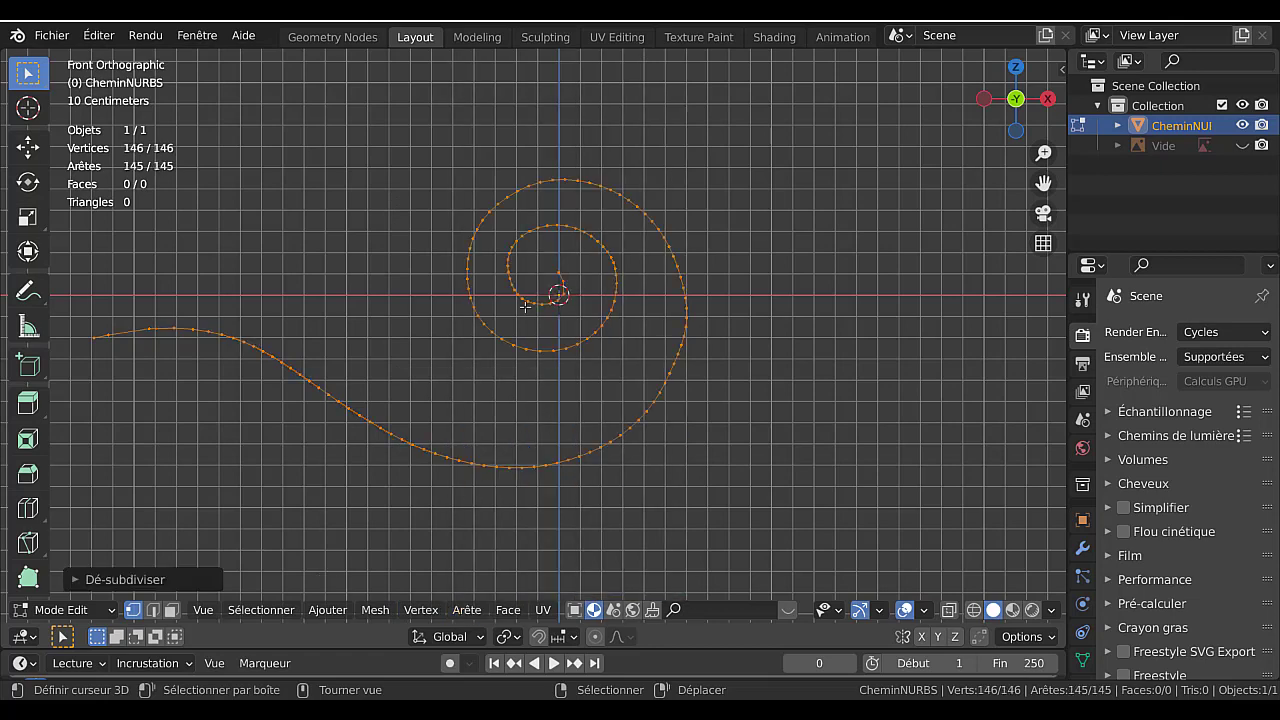
left_click(162, 581)
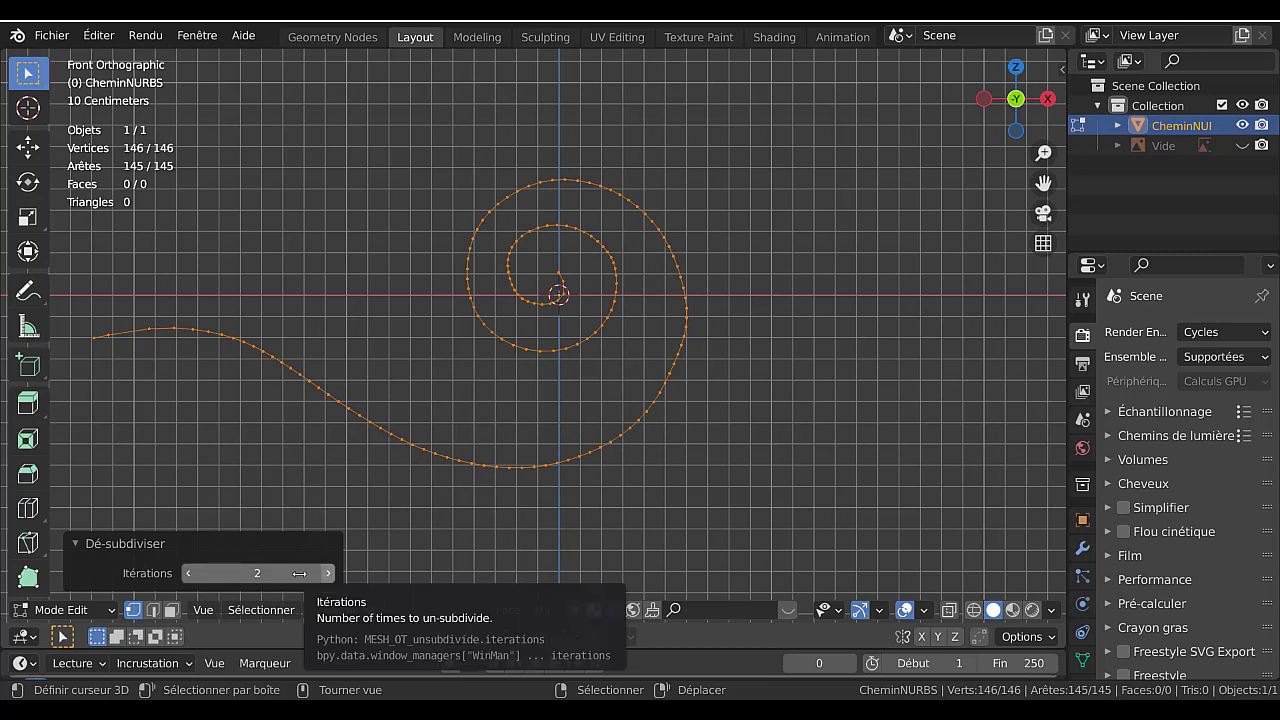
left_click(328, 573)
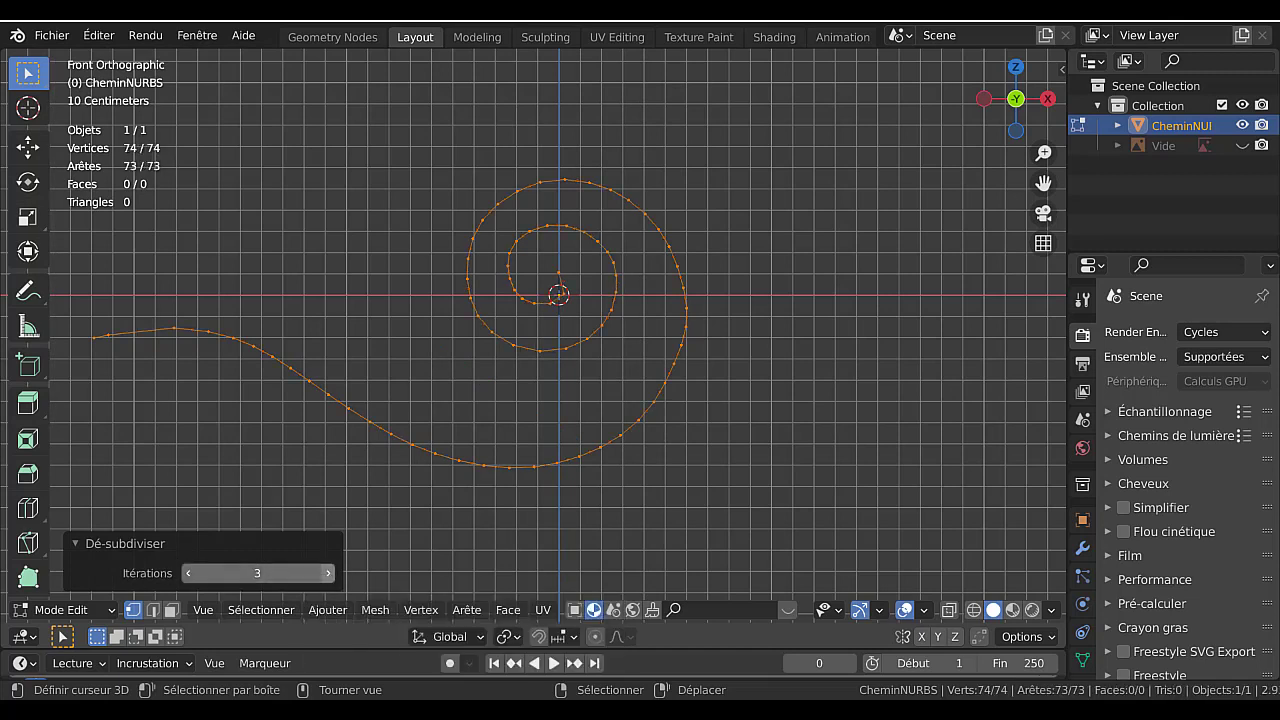
left_click(328, 573)
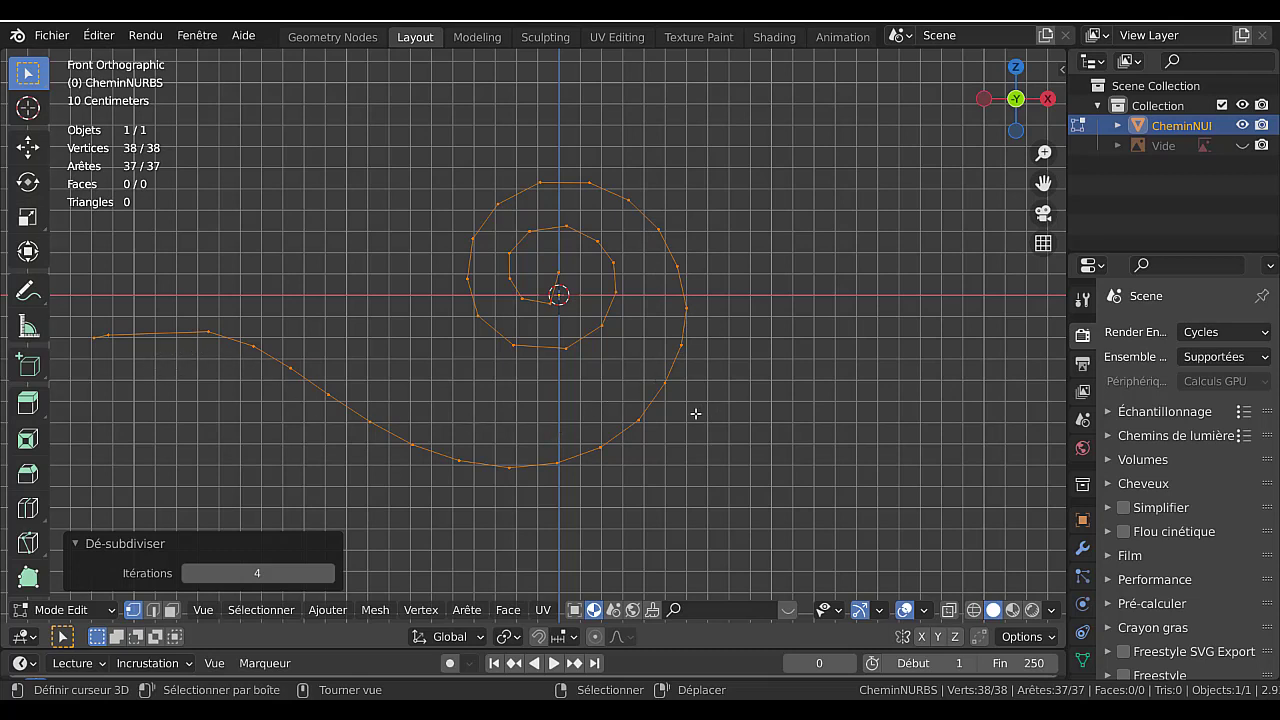
Add a Catmull-Clark Subdivision Surface modifier to the spiral mesh with a viewport level of 2 and compare the smoothed outline.
left_click(1080, 548)
left_click(1177, 333)
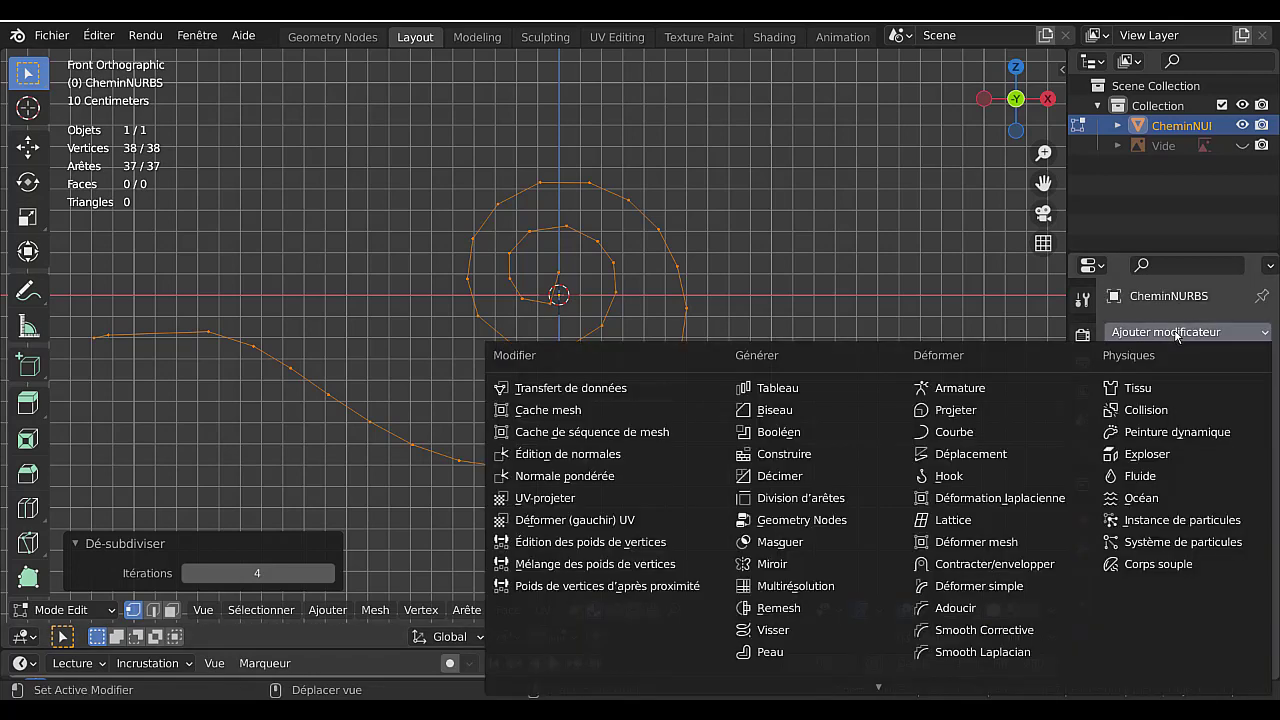
mouse_move(790, 692)
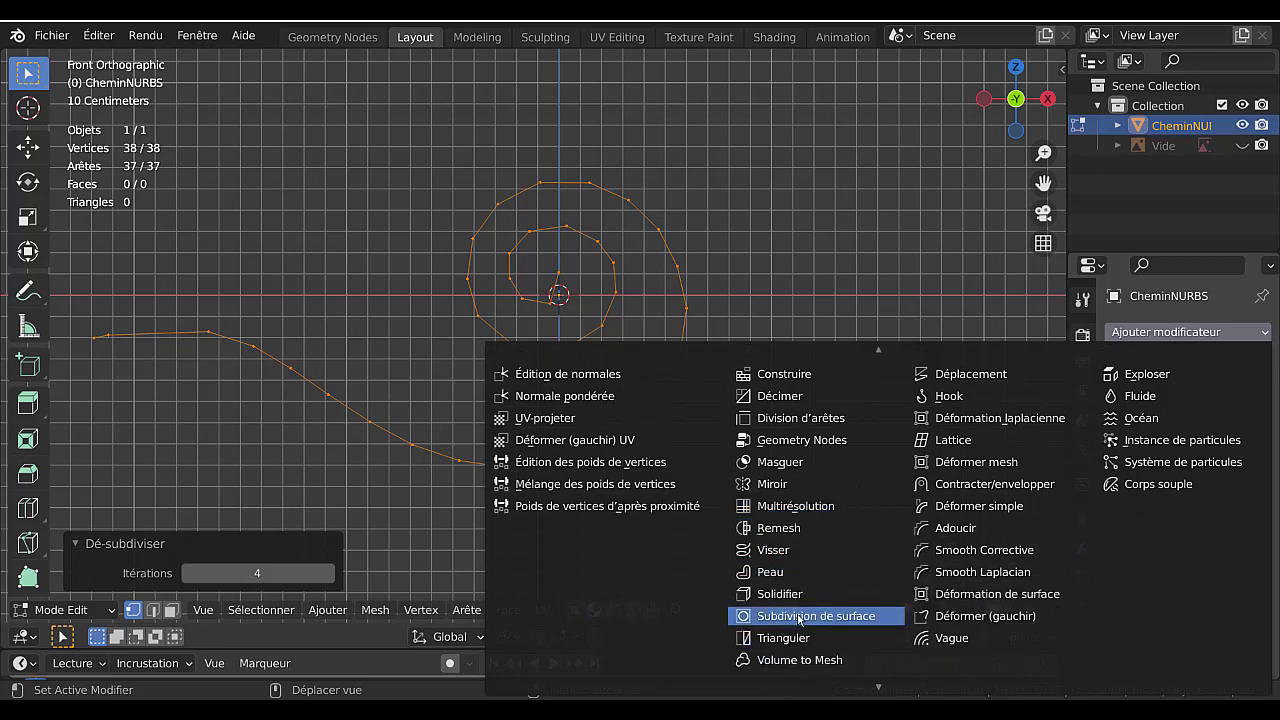
left_click(798, 619)
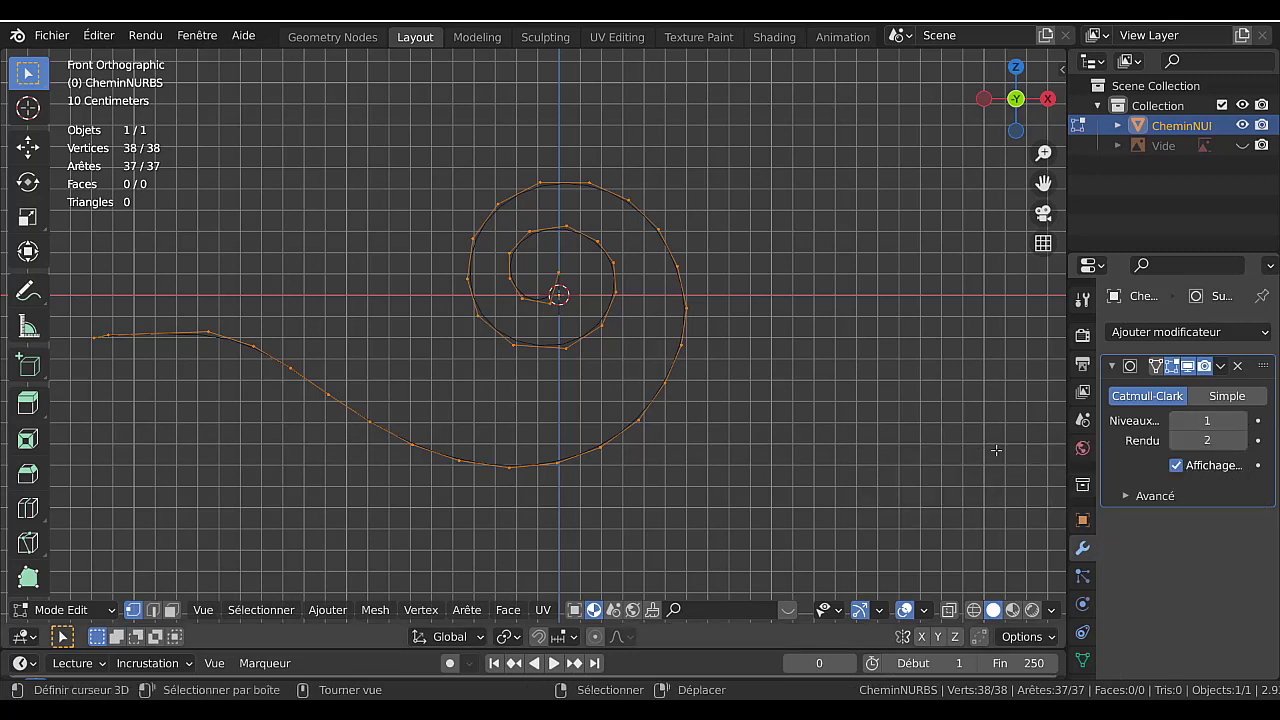
left_click(1240, 421)
key("Tab")
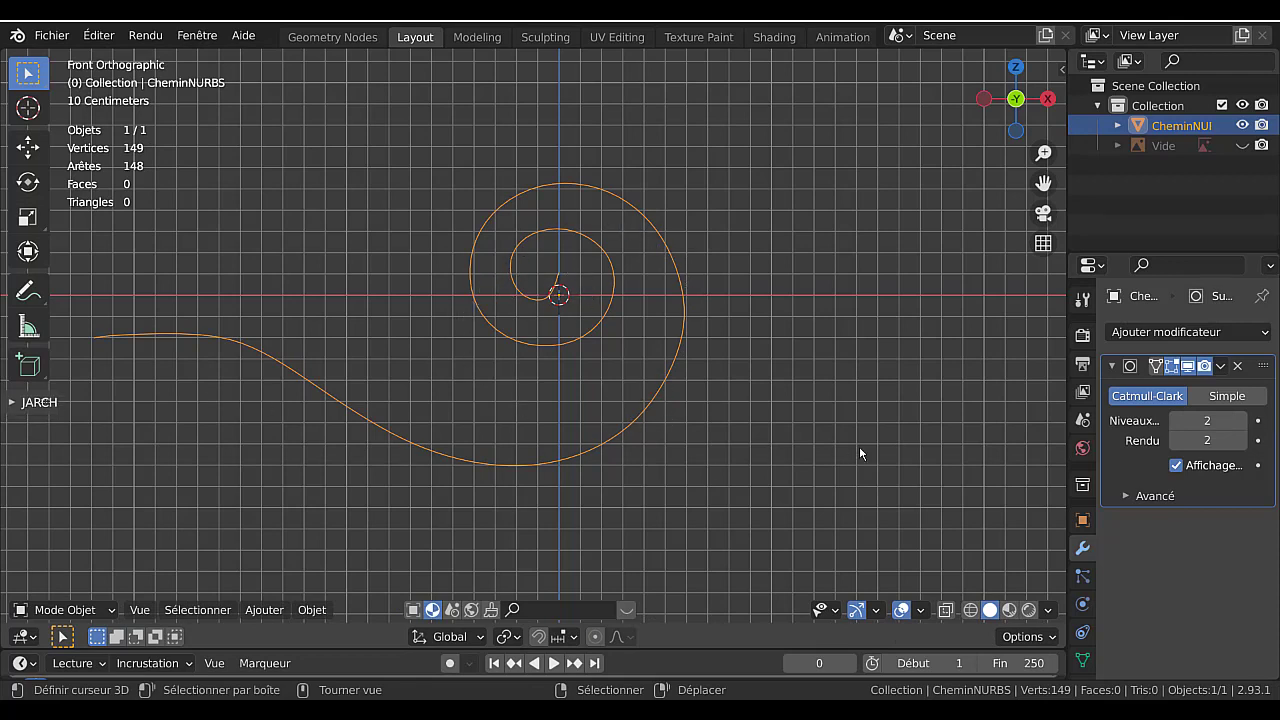
key("Tab")
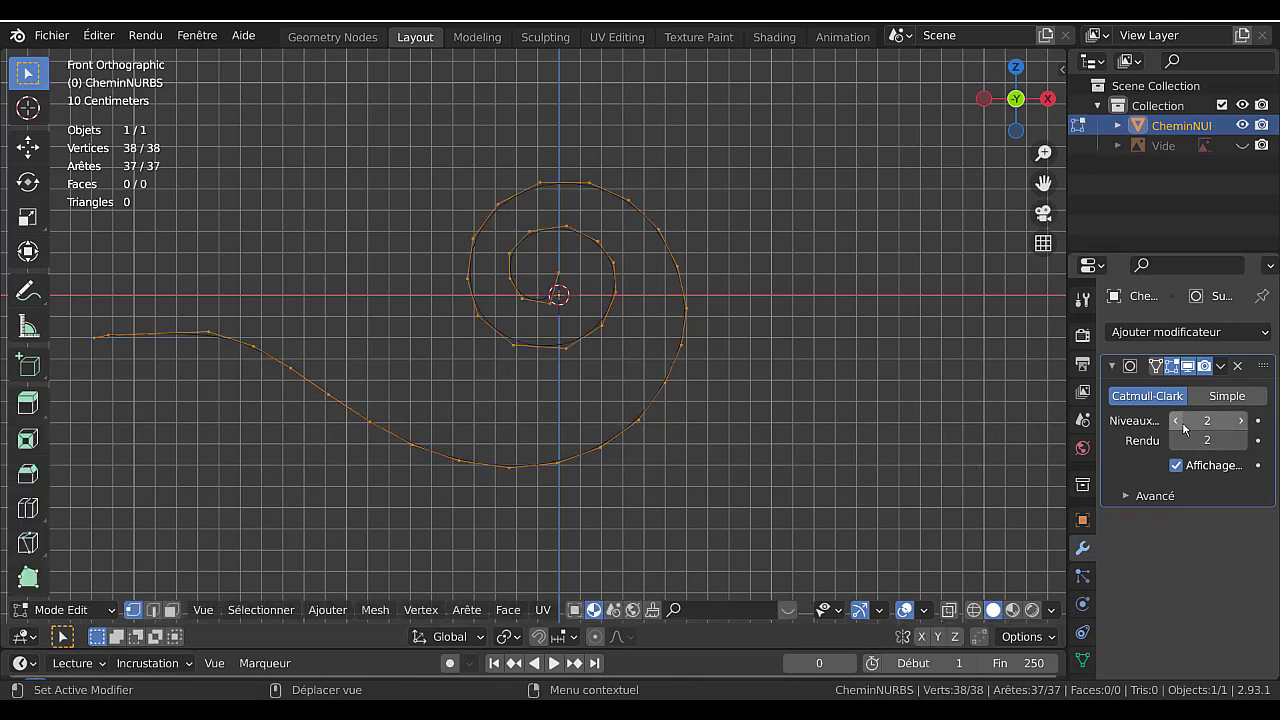
key("Tab")
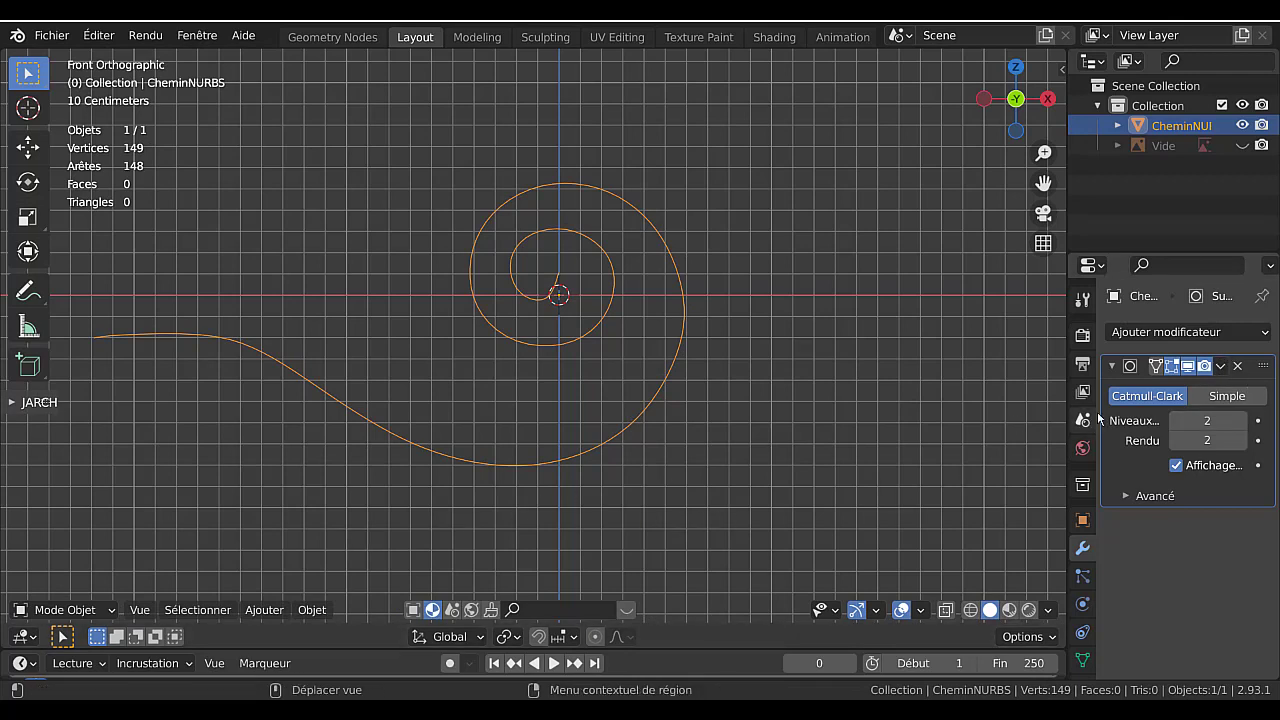
Apply the Subdivision Surface modifier to the spiral mesh and check the resulting vertices.
left_click(1223, 370)
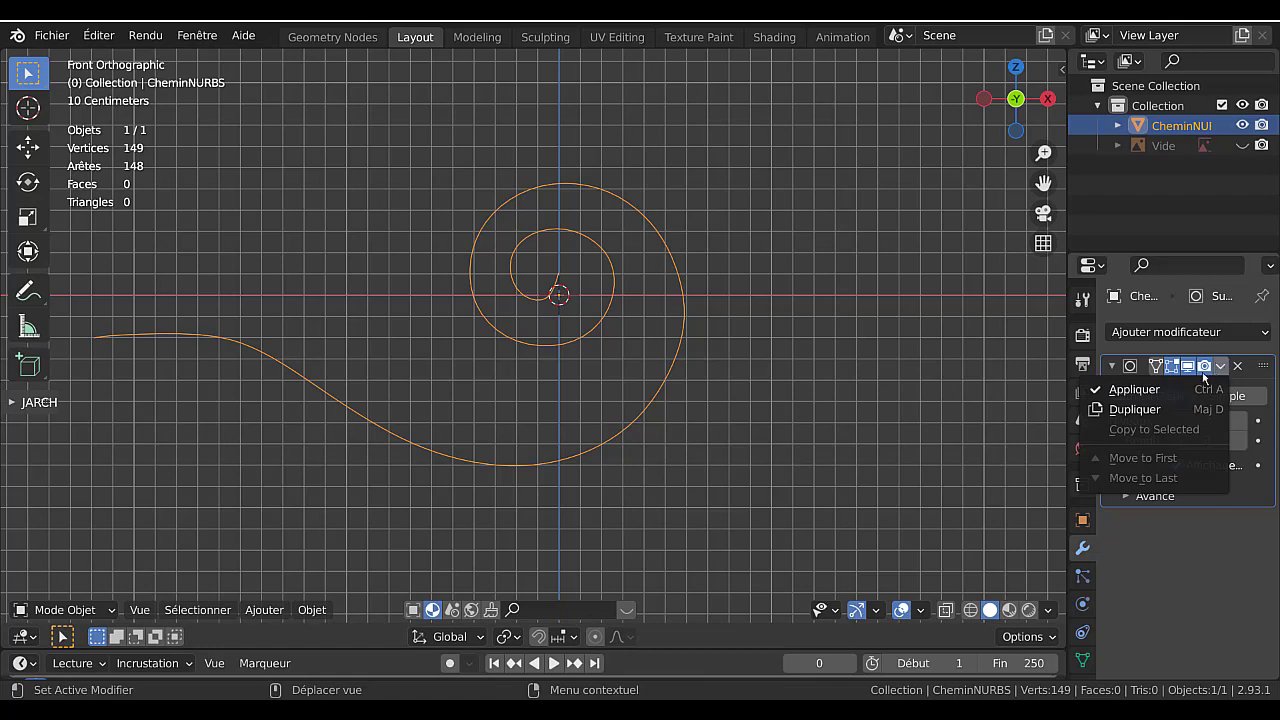
left_click(1125, 391)
key("Tab")
scroll(591, 446, "down", 2)
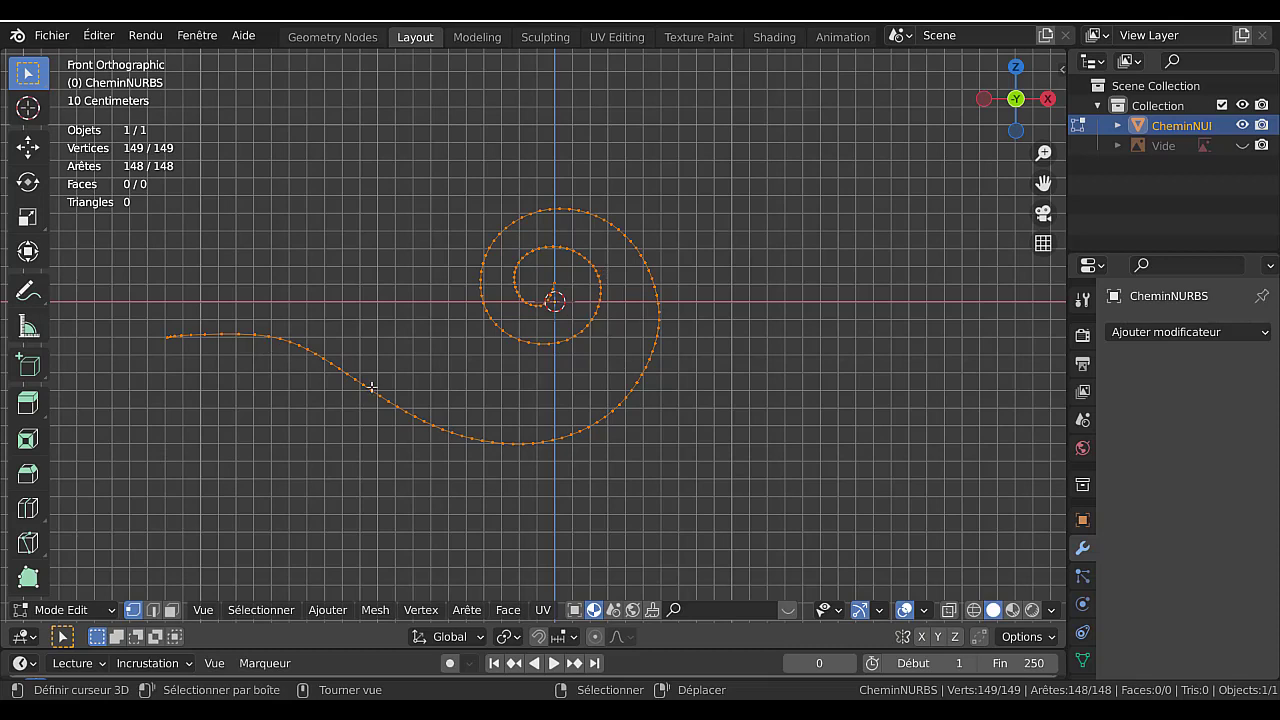
key("Tab")
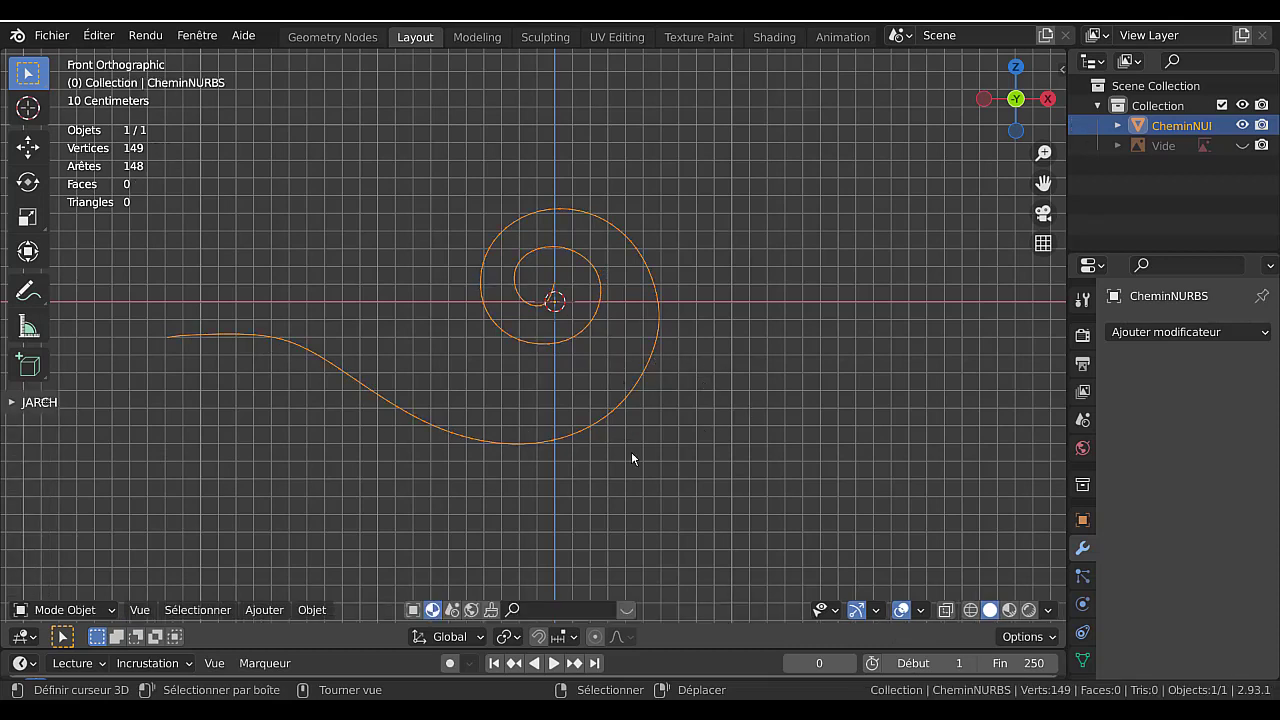
Convert the smoothed spiral mesh back to a curve.
key("q")
key("Escape")
right_click(733, 342)
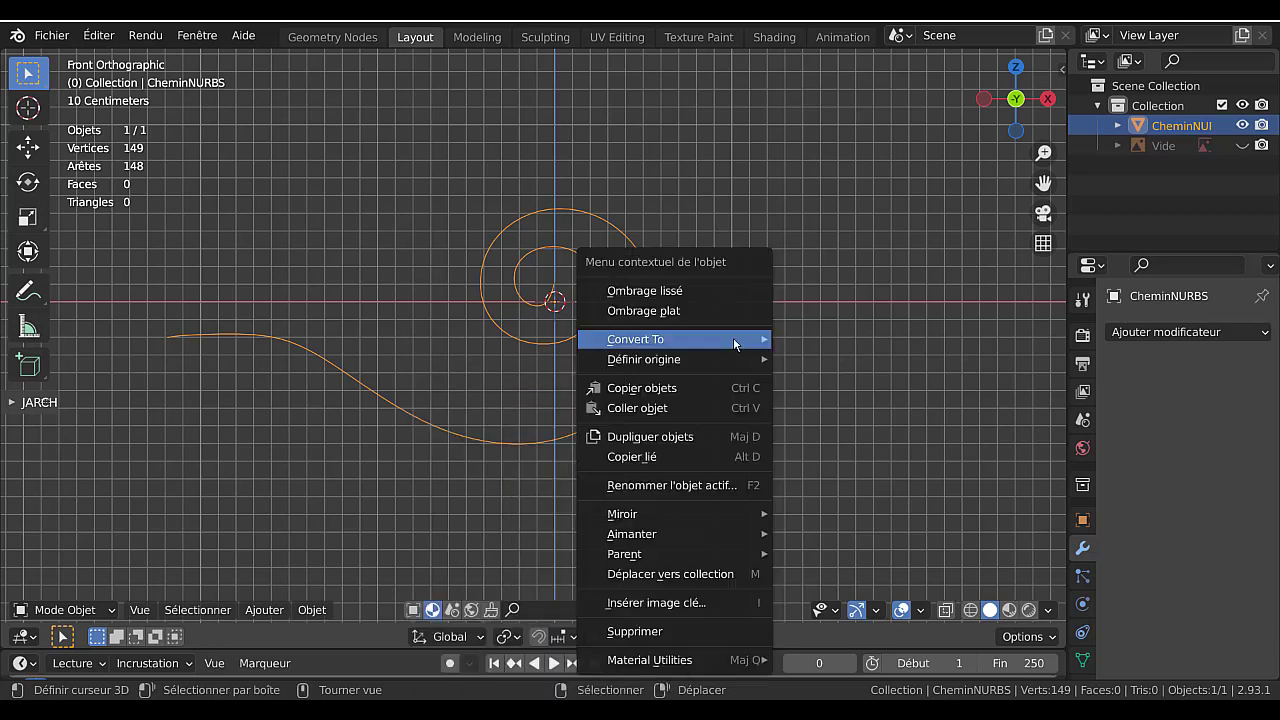
mouse_move(680, 342)
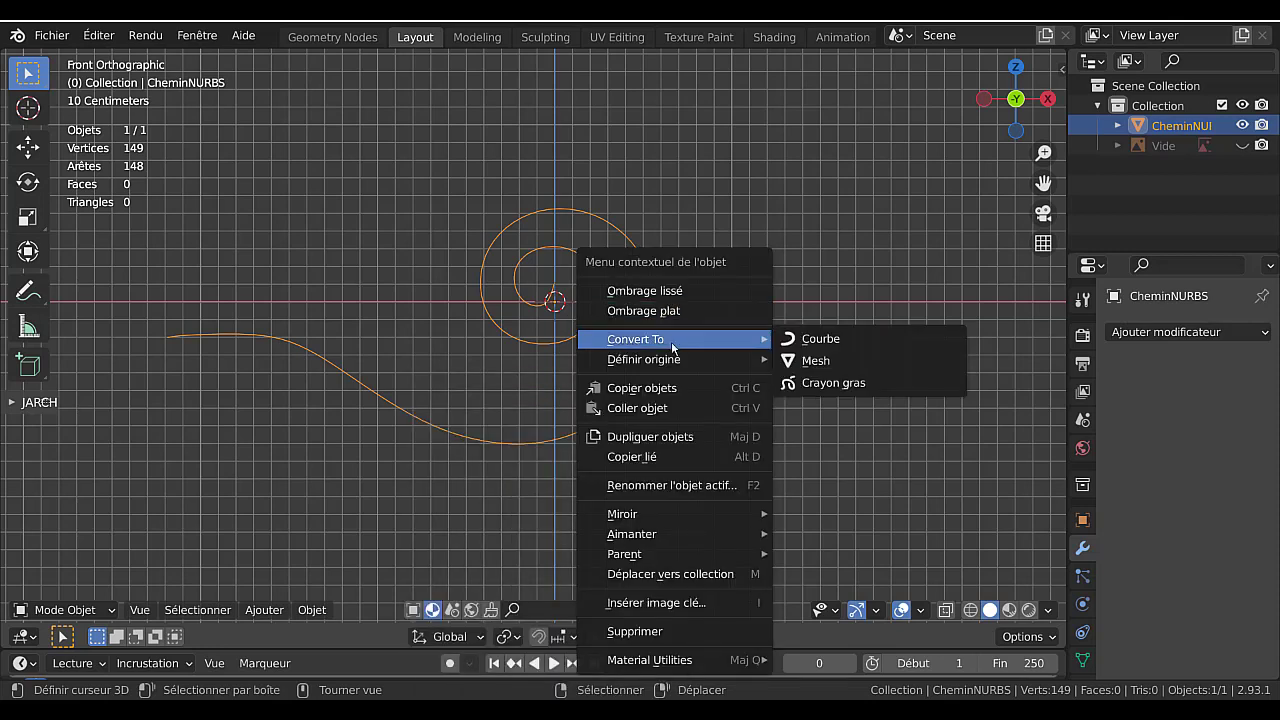
left_click(821, 341)
Examine the converted curve's control points along the spiral and the curve editing commands available in Edit Mode.
key("Tab")
scroll(505, 295, "up", 1)
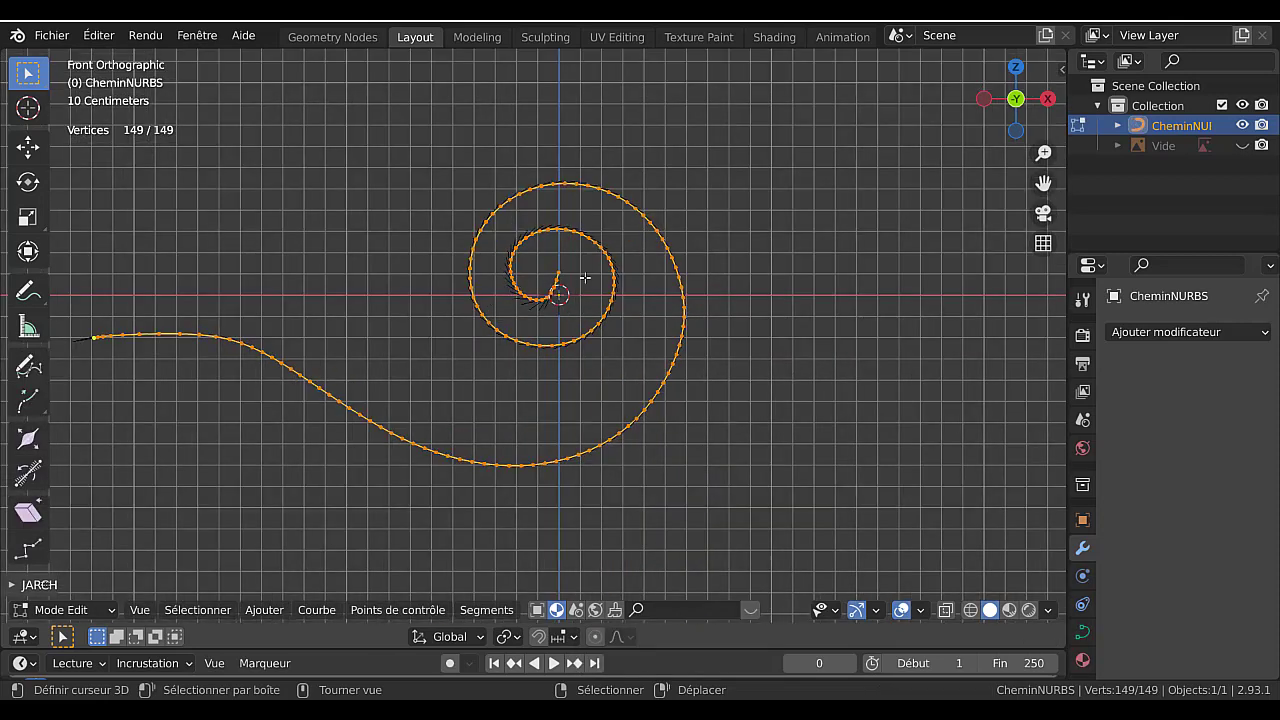
scroll(582, 270, "up", 2)
scroll(620, 295, "down", 4)
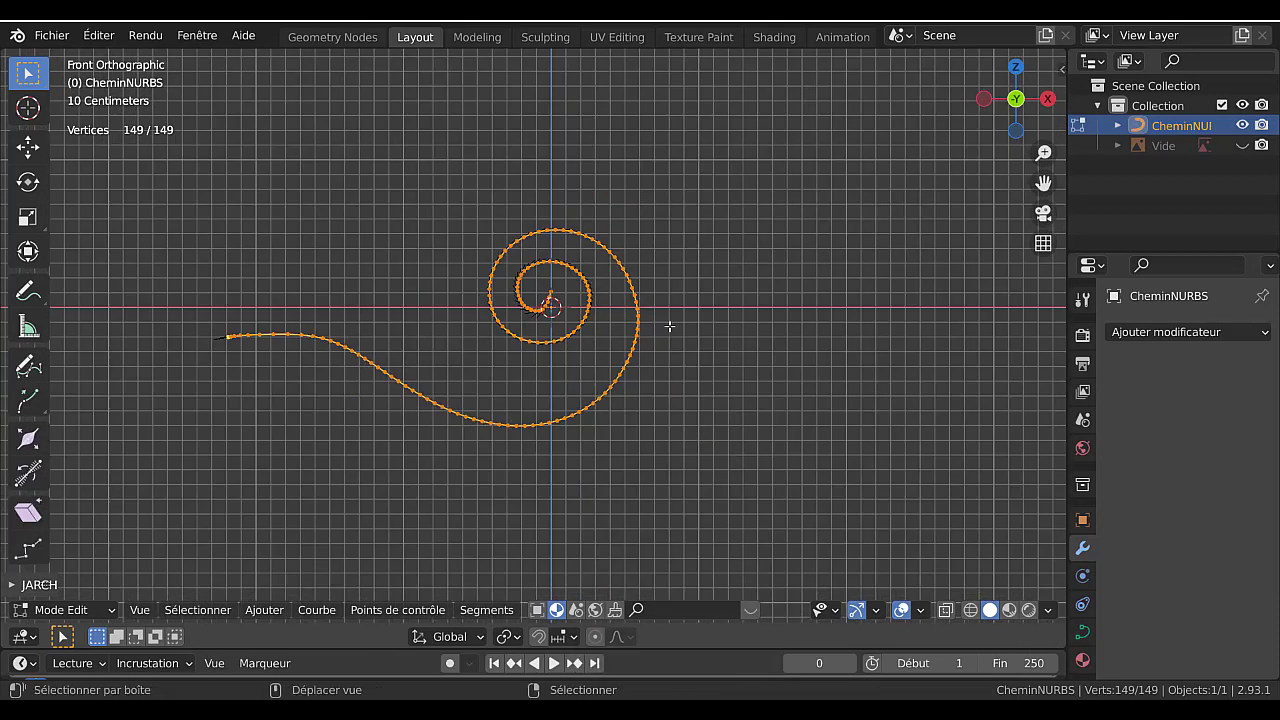
middle_click_drag(669, 326, 735, 317, "shift")
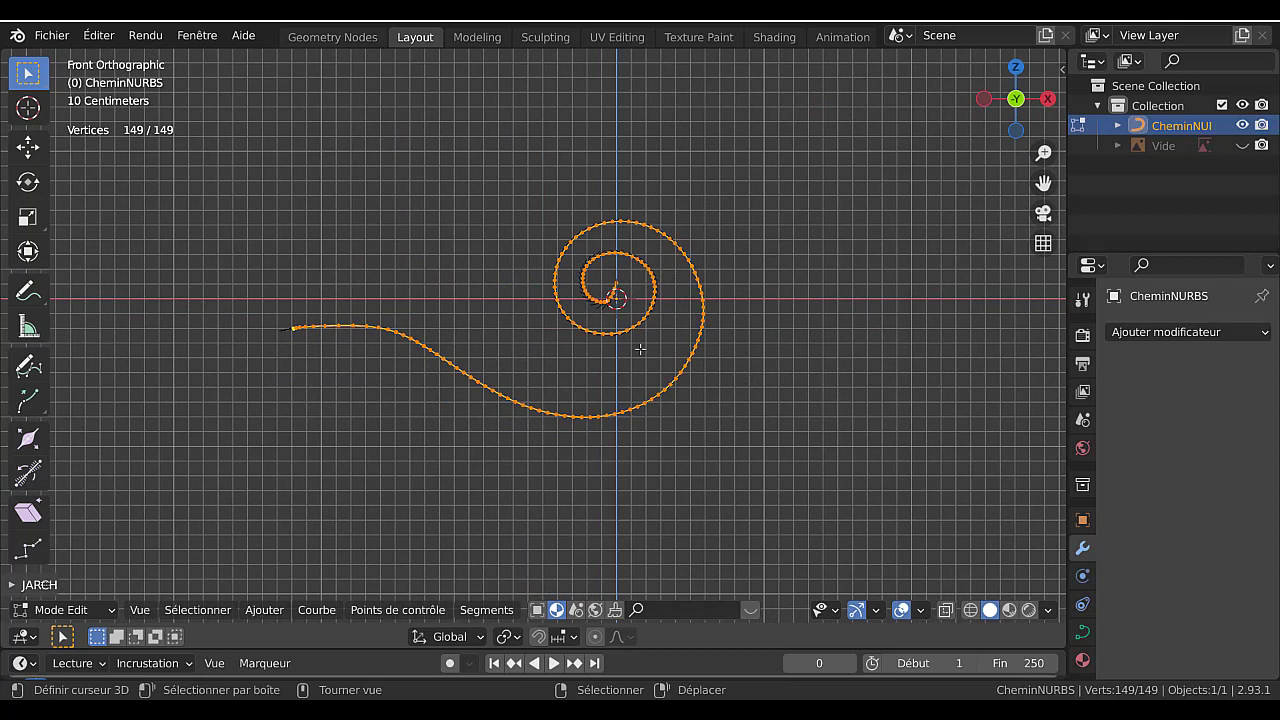
left_click(390, 615)
left_click(318, 610)
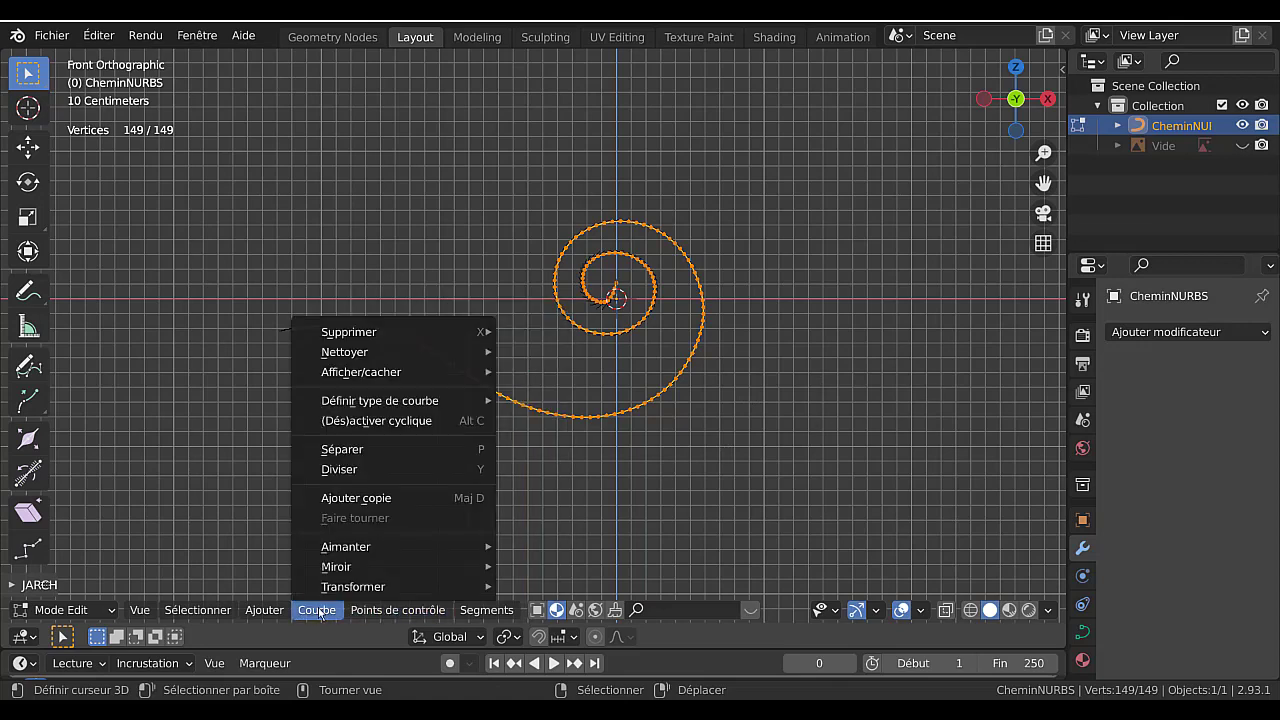
mouse_move(274, 615)
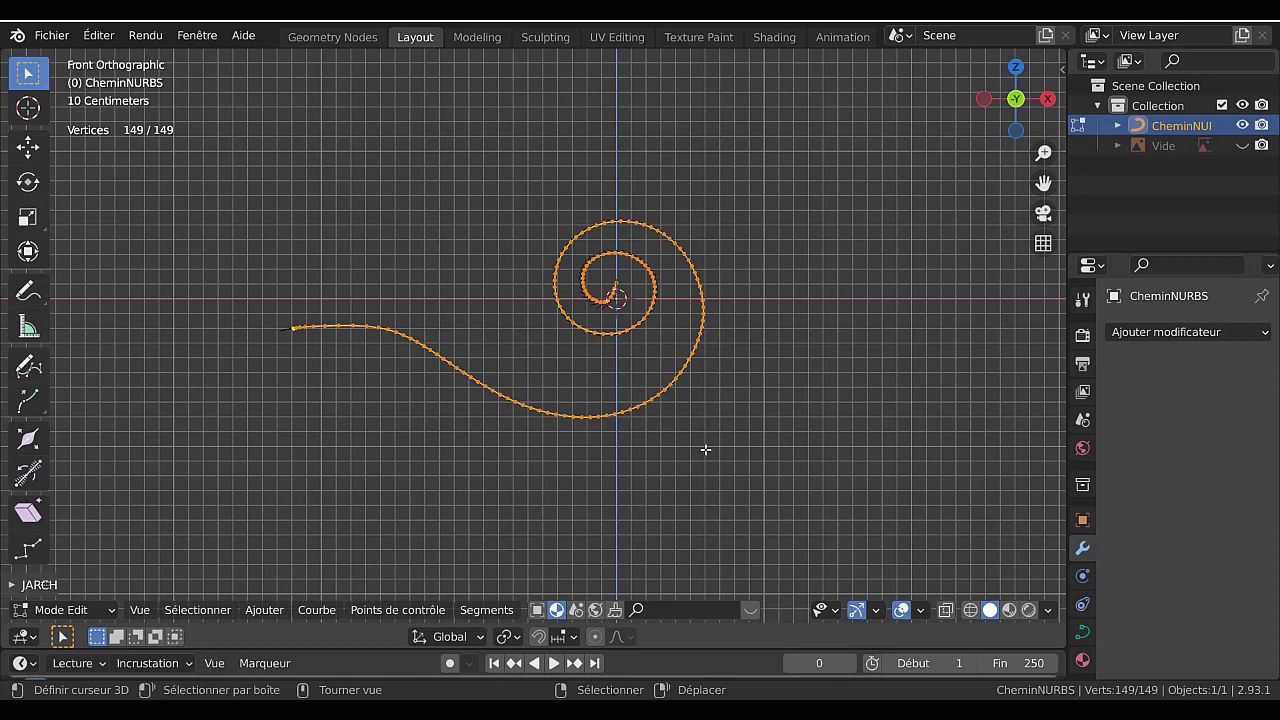
key("Tab")
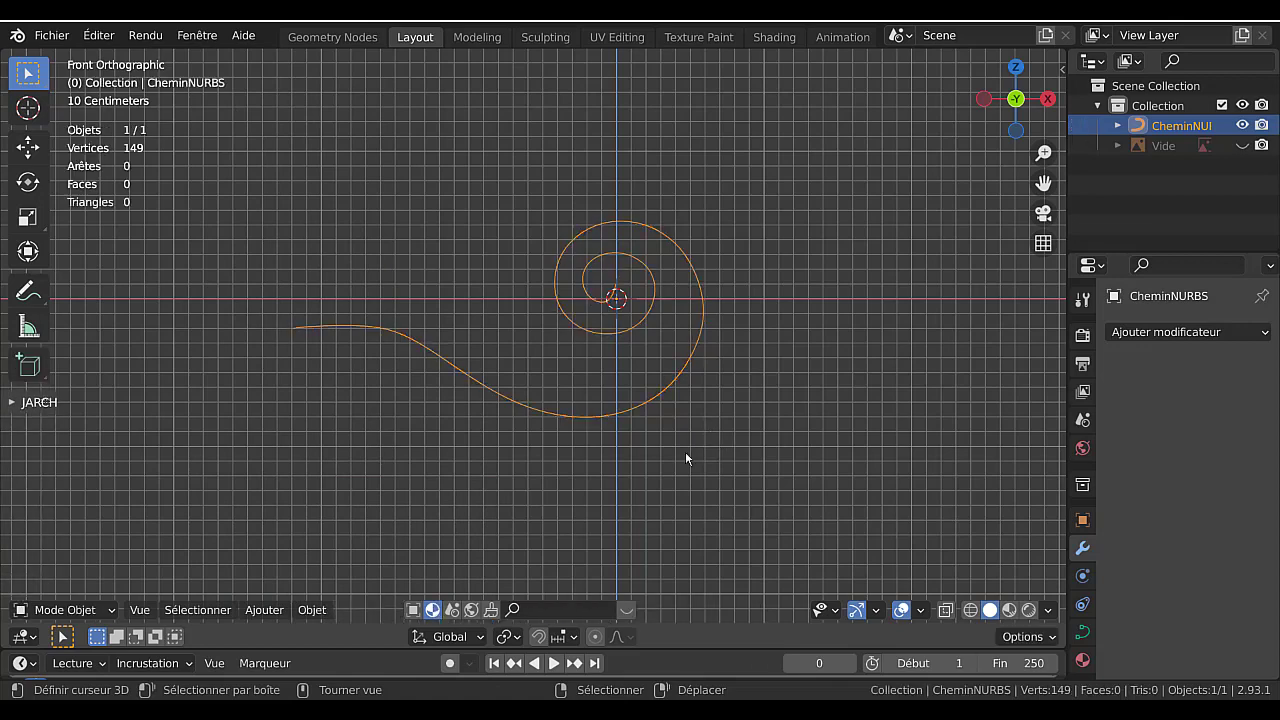
Add a mesh cylinder with 16 vertices and its cap fill type set to none (Rien).
left_click(262, 610)
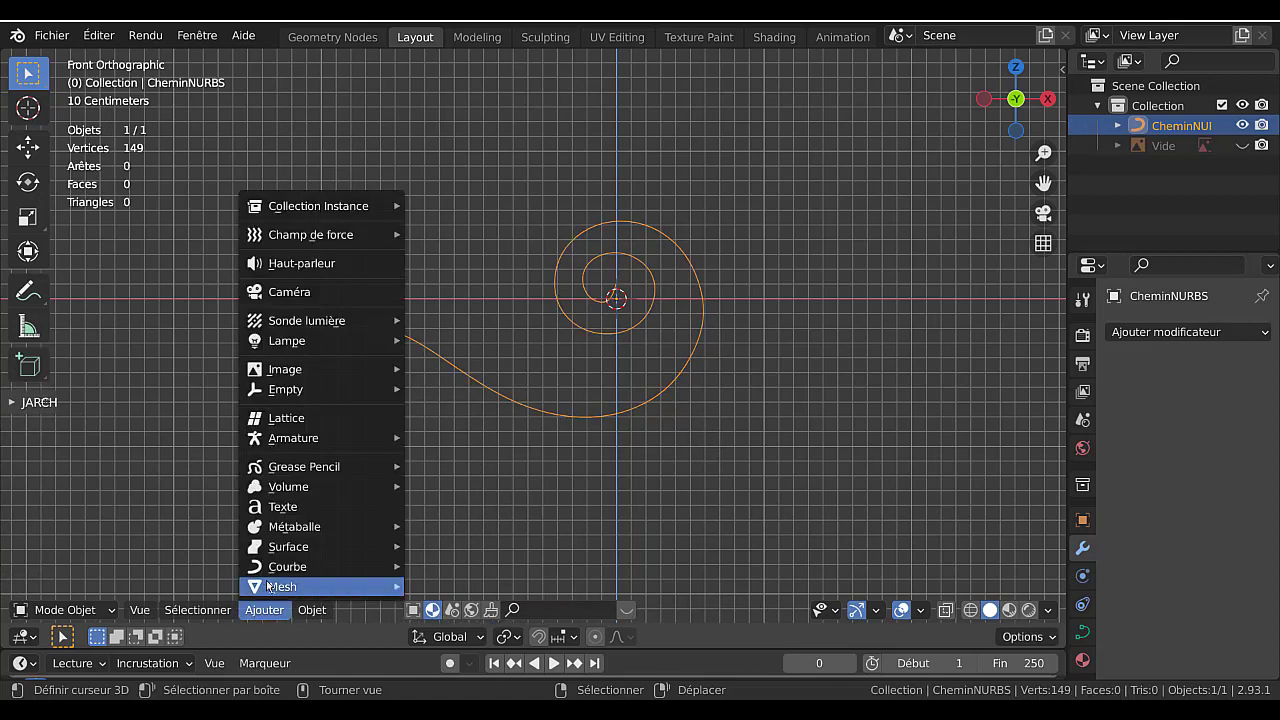
mouse_move(275, 586)
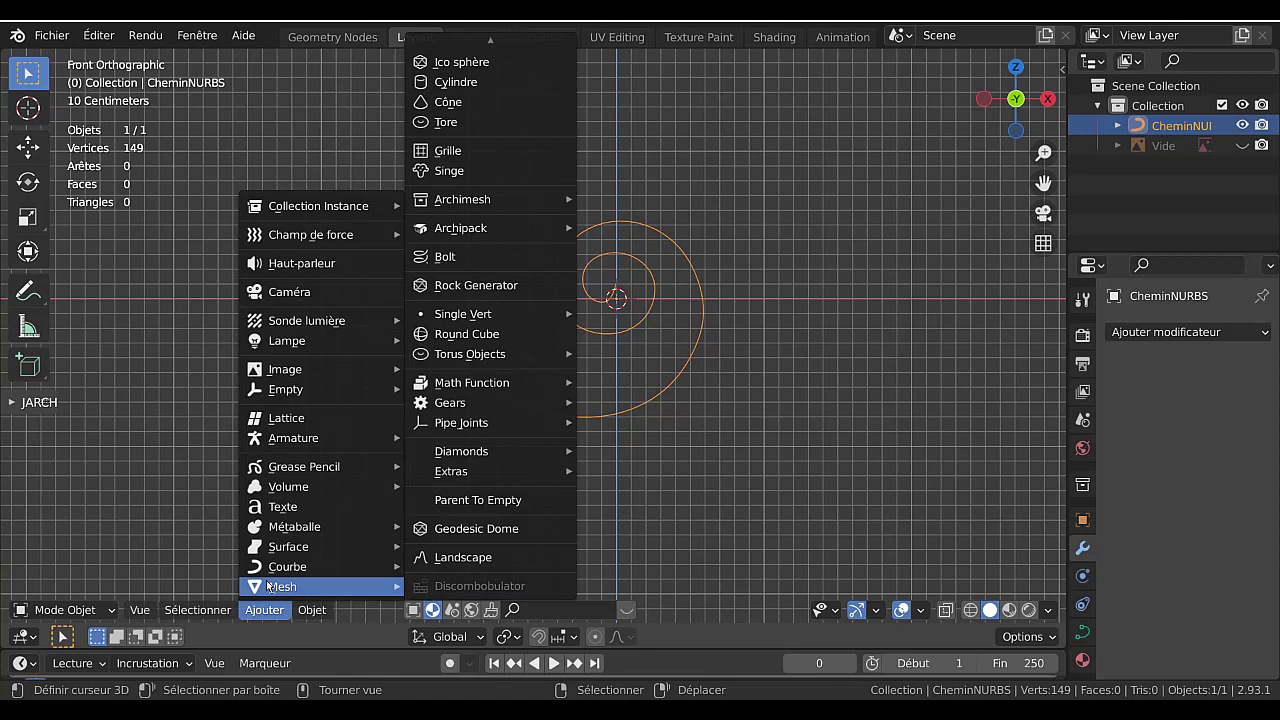
left_click(459, 81)
left_click(240, 341)
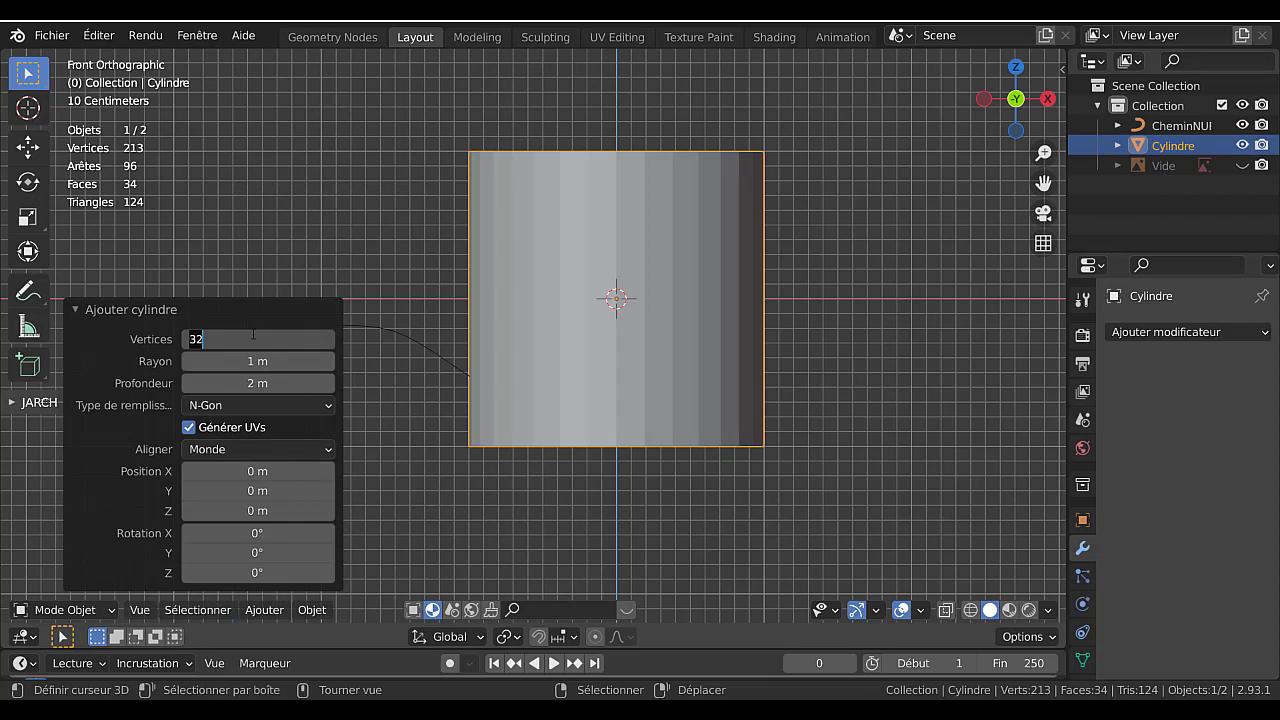
type("16")
key("Return")
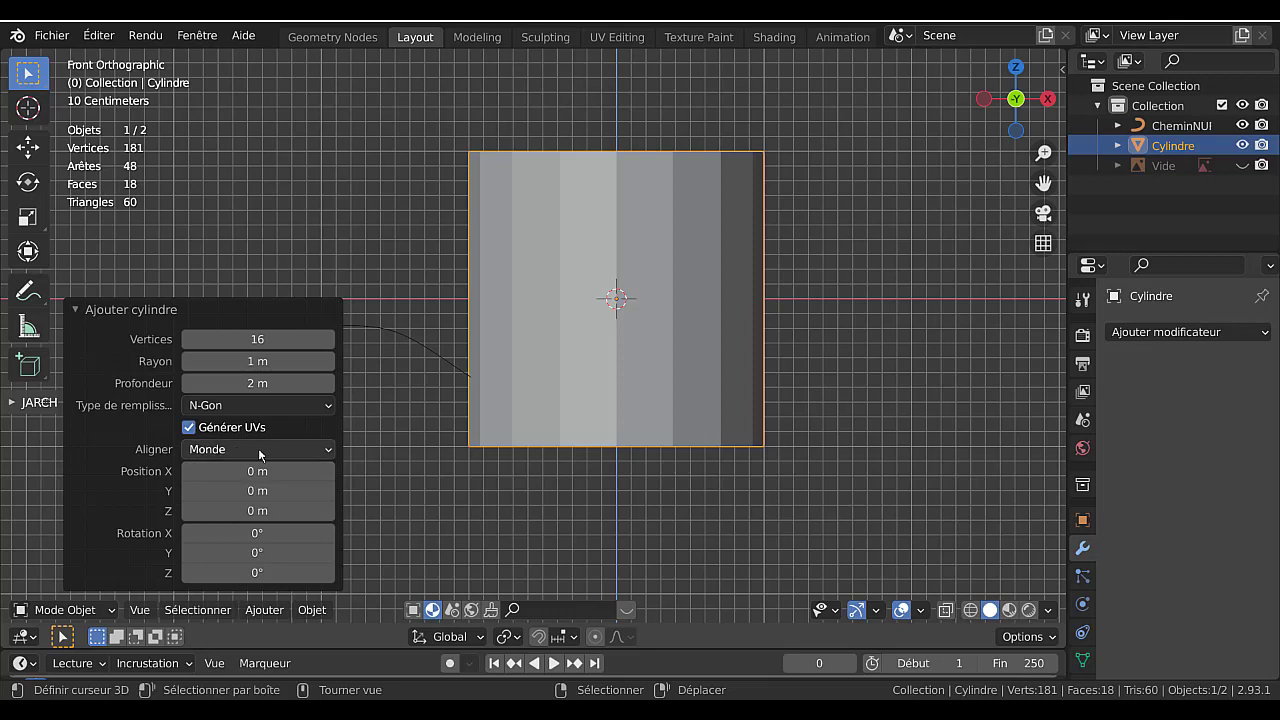
left_click(252, 405)
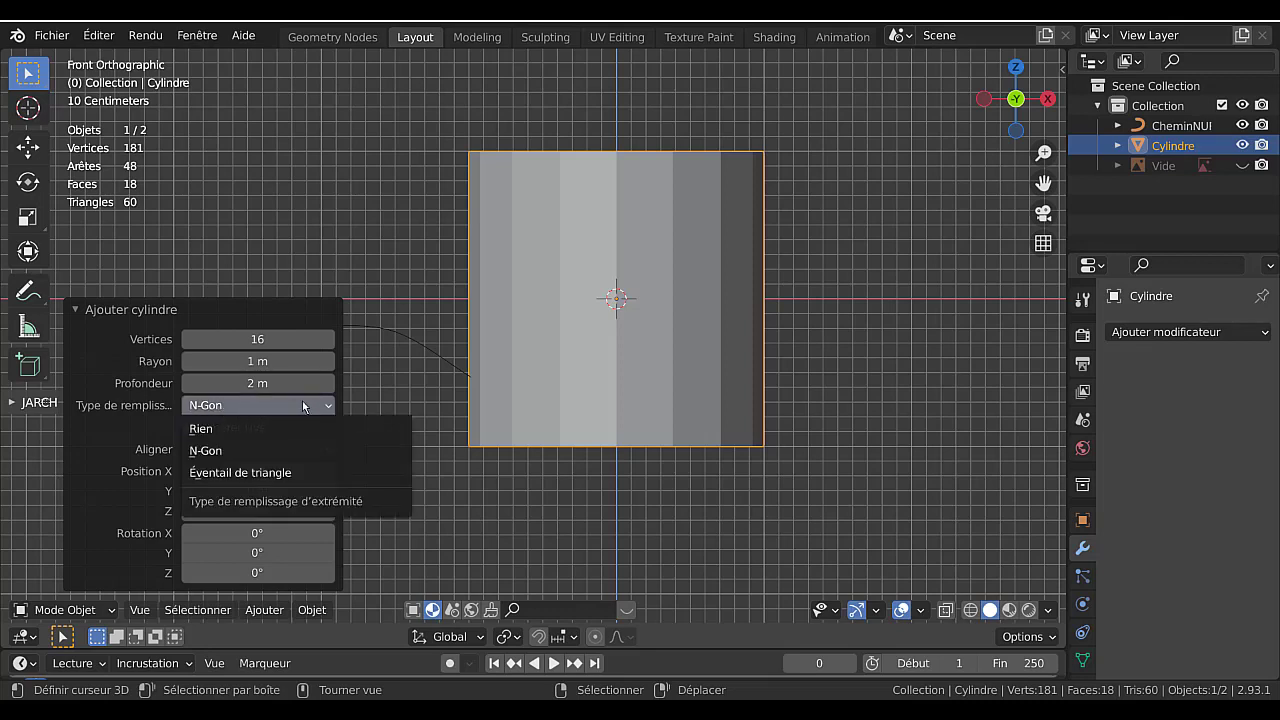
left_click(213, 429)
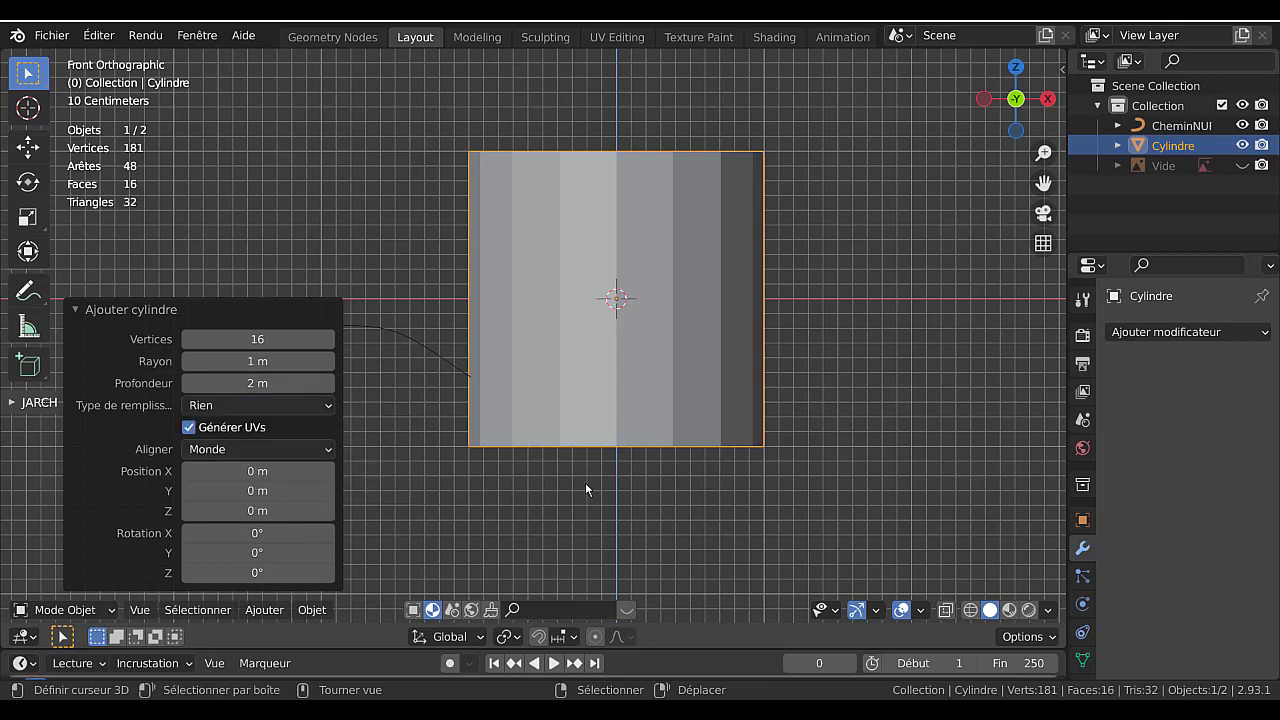
In Edit Mode, rotate the whole cylinder mesh 90° around the global X axis.
key("Tab")
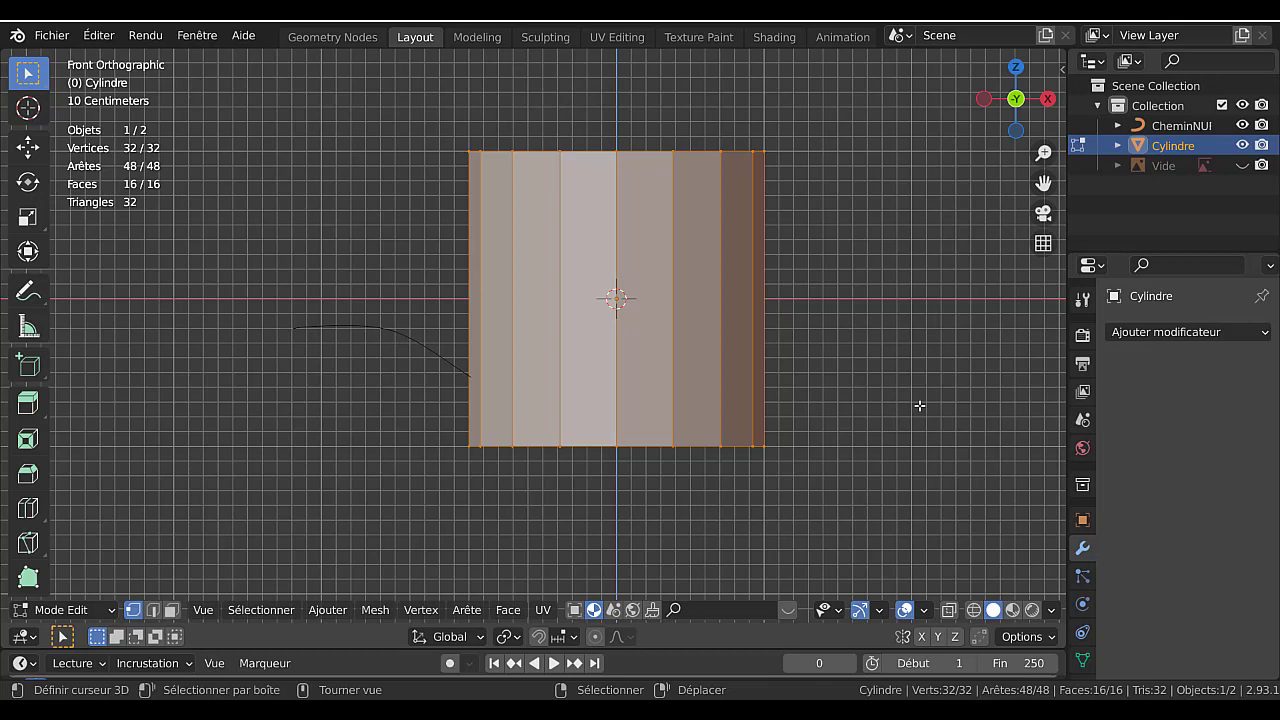
type("r")
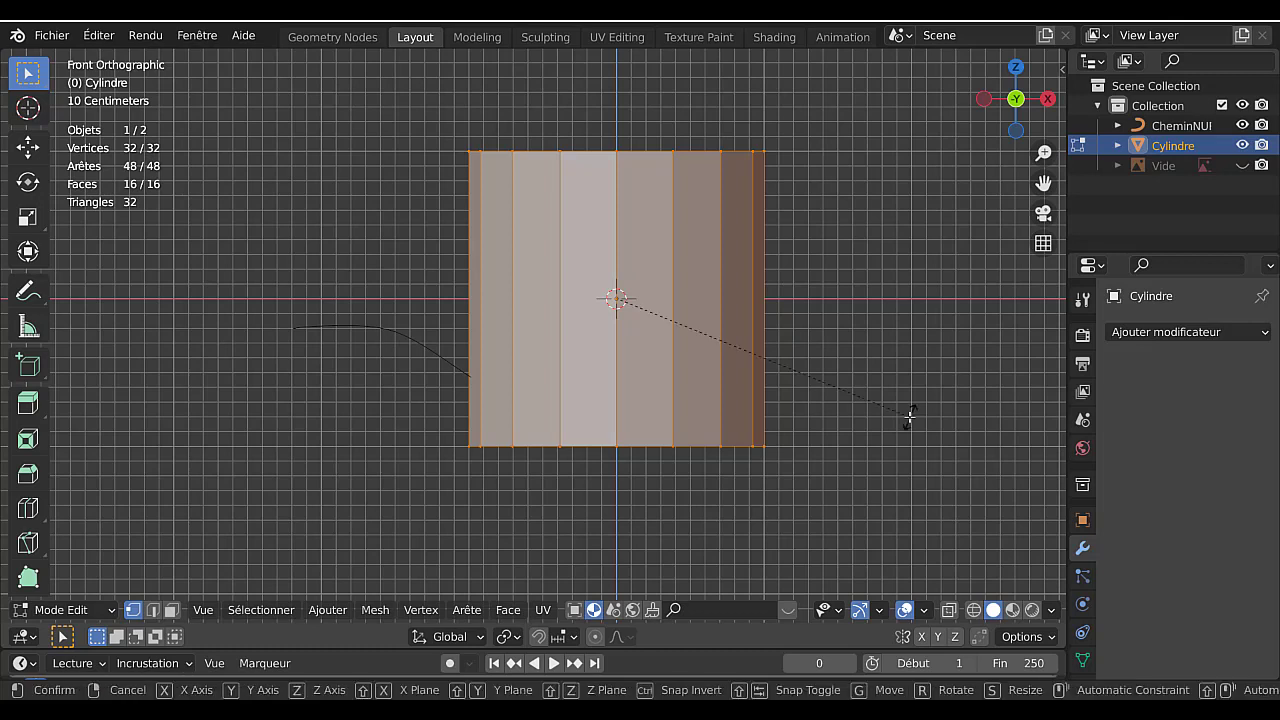
type("x")
type("90")
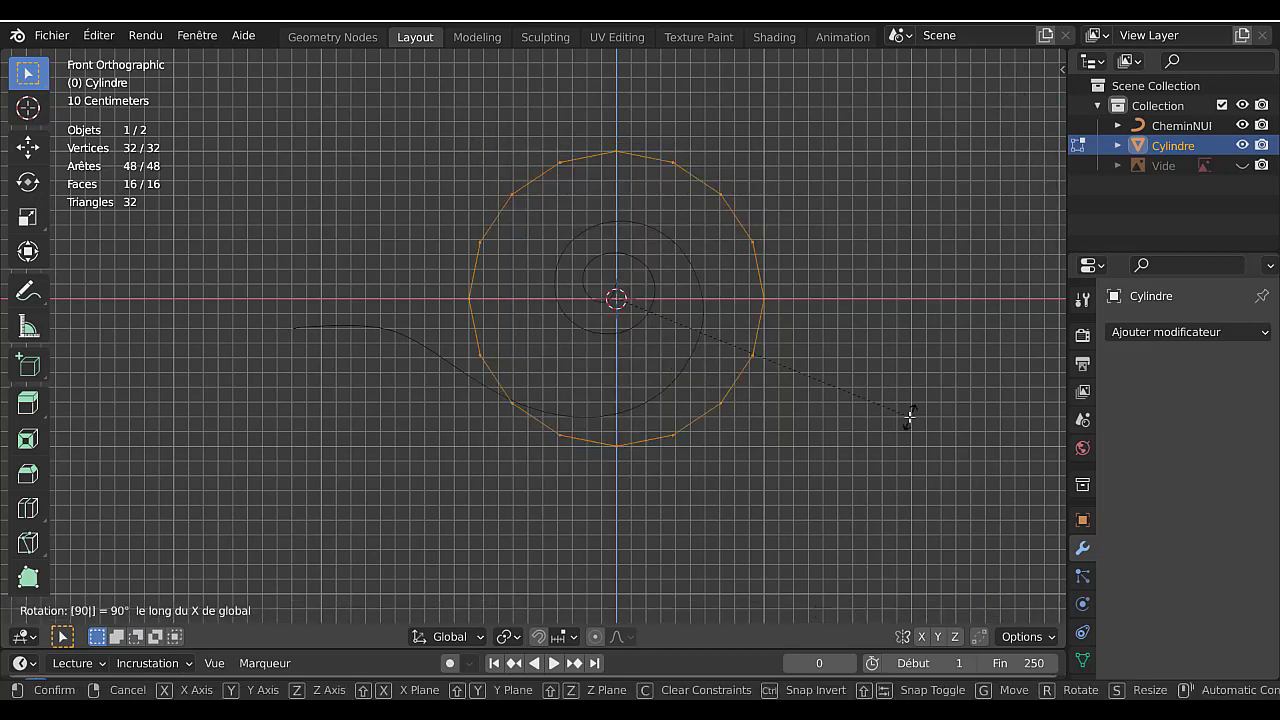
key("Return")
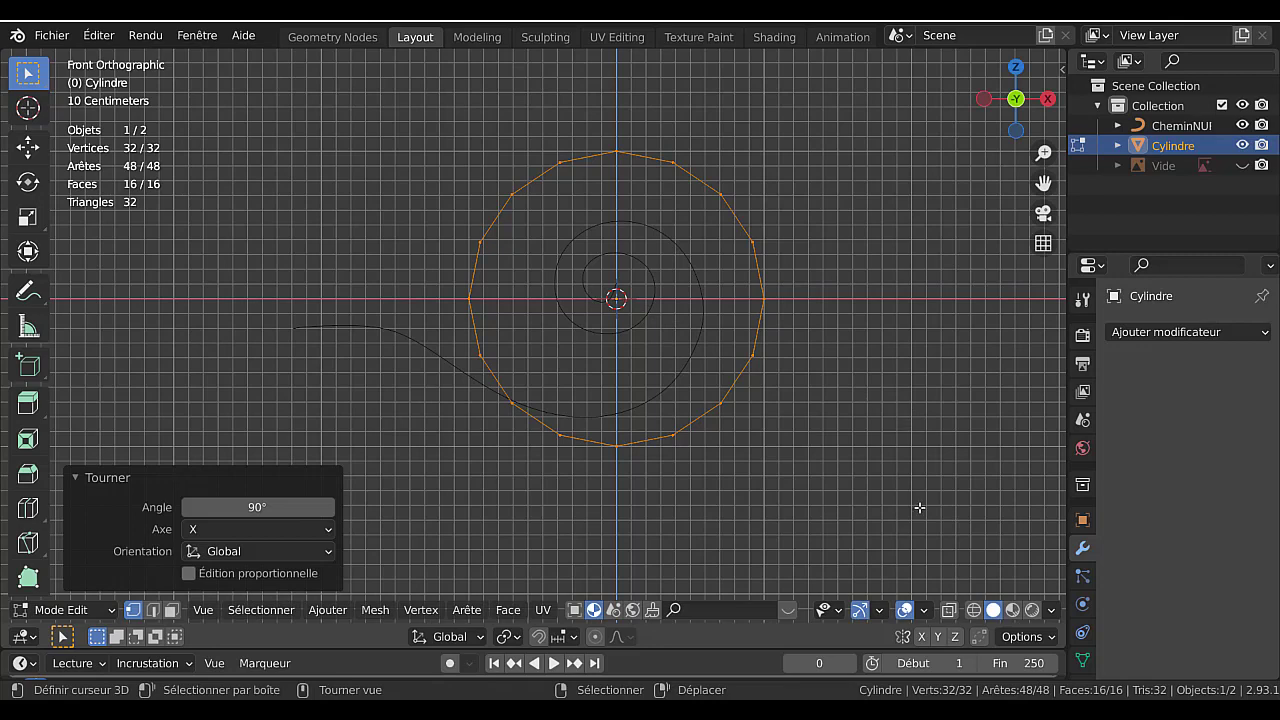
Scale the cylinder mesh uniformly to 0.128 so it fits inside the spiral's innermost turn.
key("s")
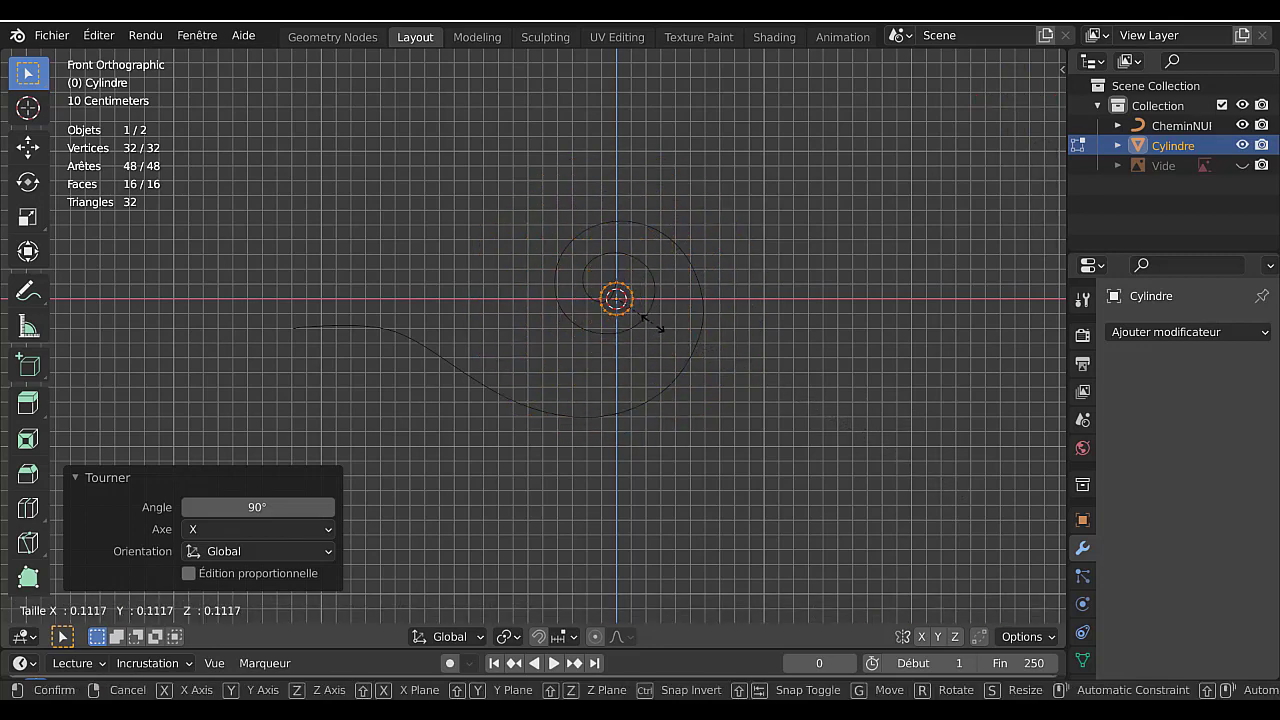
key("Return")
scroll(651, 356, "up", 2)
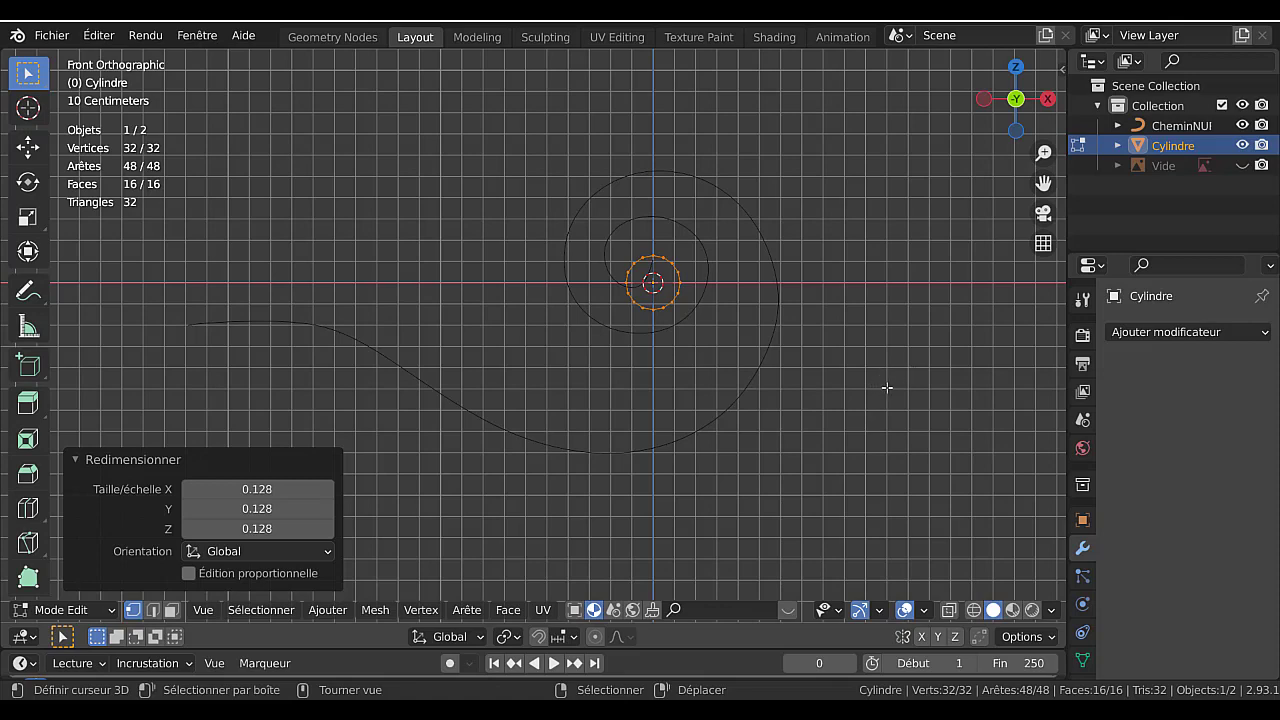
Select the edge loops around both open ends of the cylinder in edge select mode.
middle_click_drag(870, 398, 783, 440)
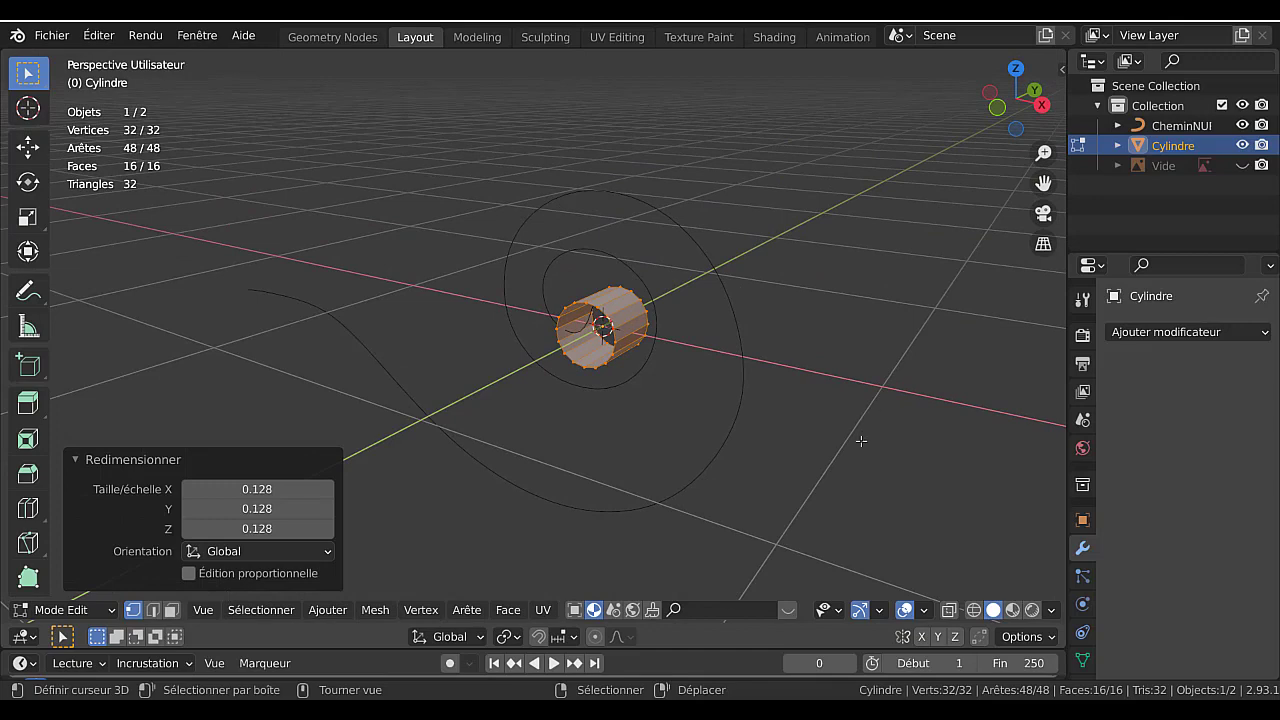
key("2")
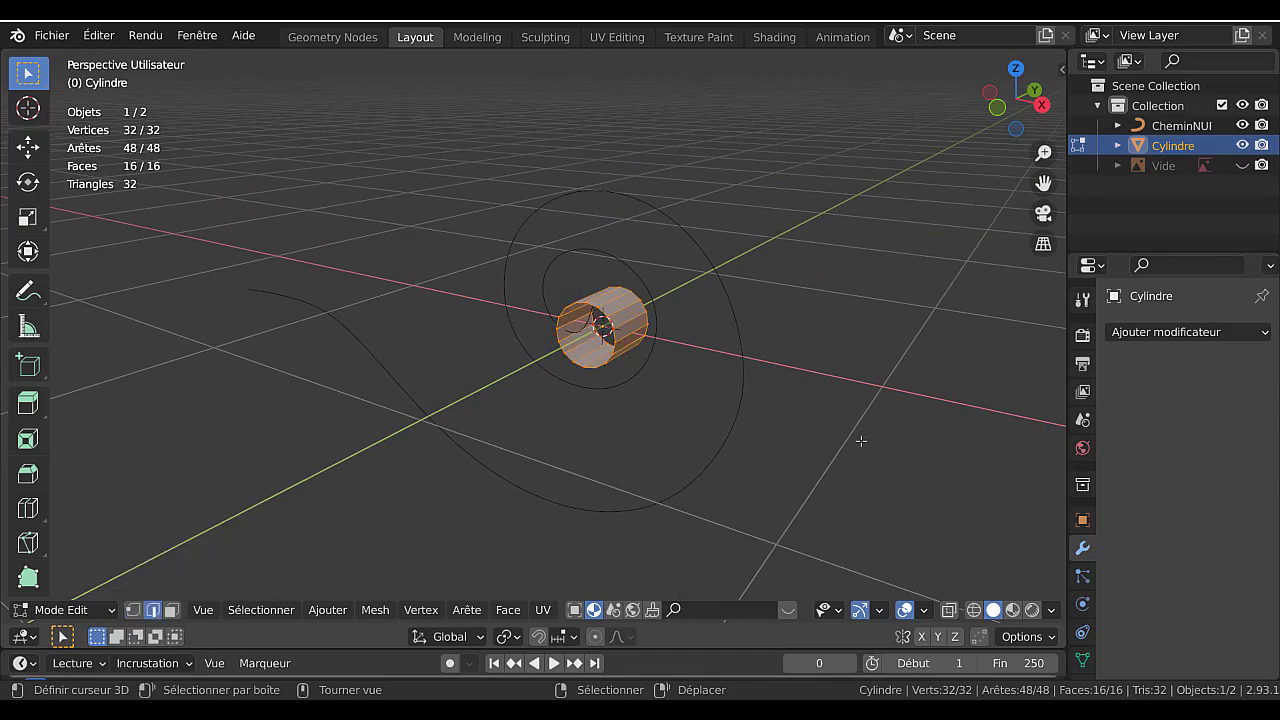
middle_click_drag(840, 428, 795, 469)
scroll(613, 411, "up", 2)
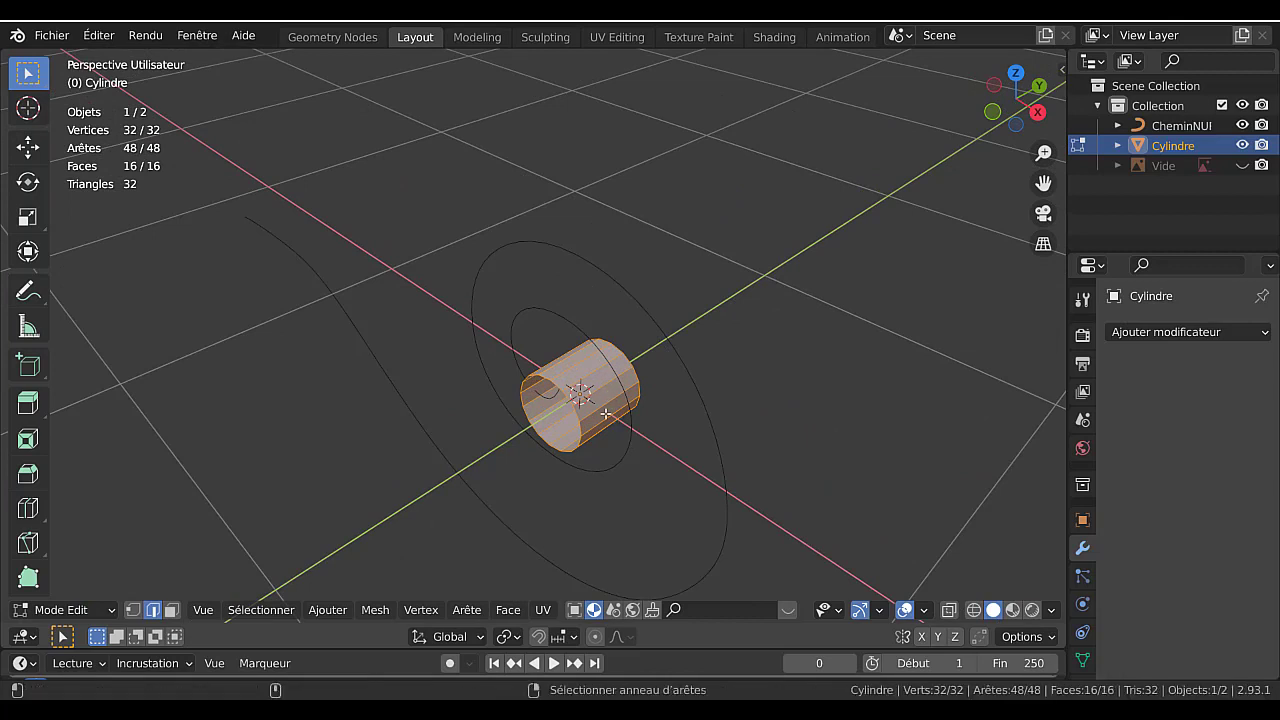
left_click(611, 403, "ctrl+alt")
middle_click_drag(573, 493, 626, 452)
scroll(550, 387, "up", 3)
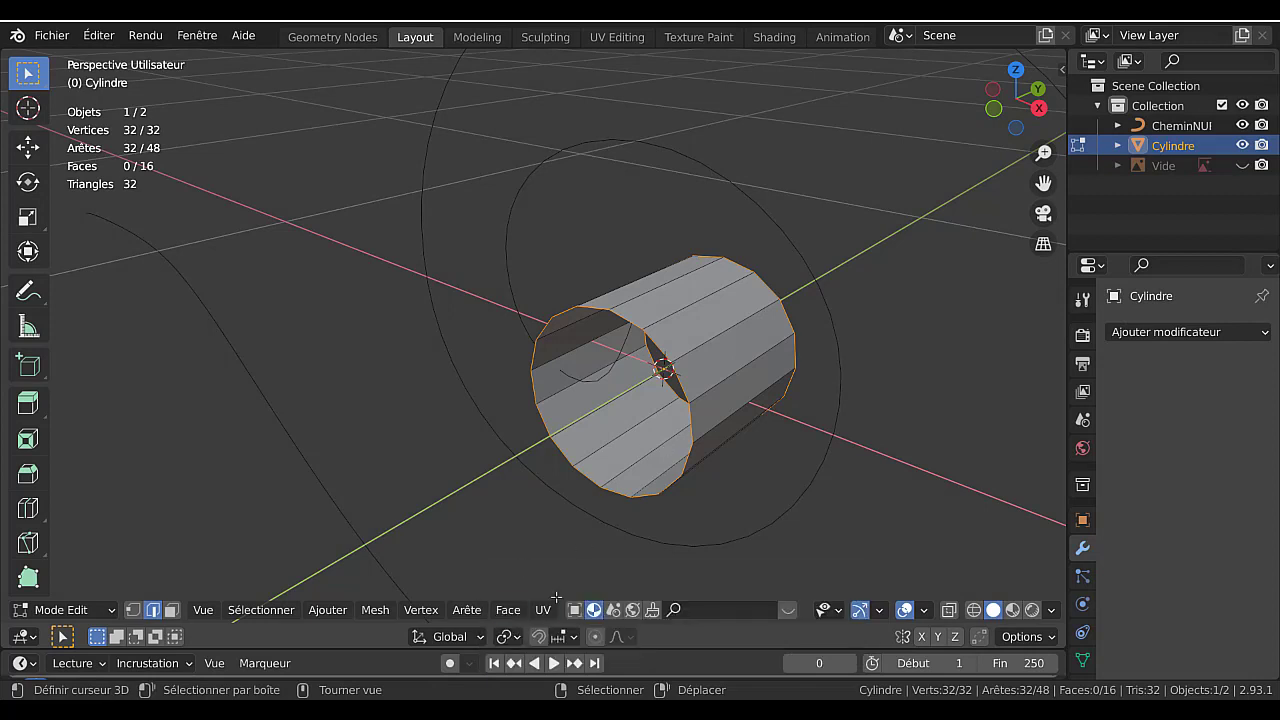
With the pivot set to individual origins, extrude both end loops inward twice, scaling them to 0.738 and 0.555.
left_click(505, 640)
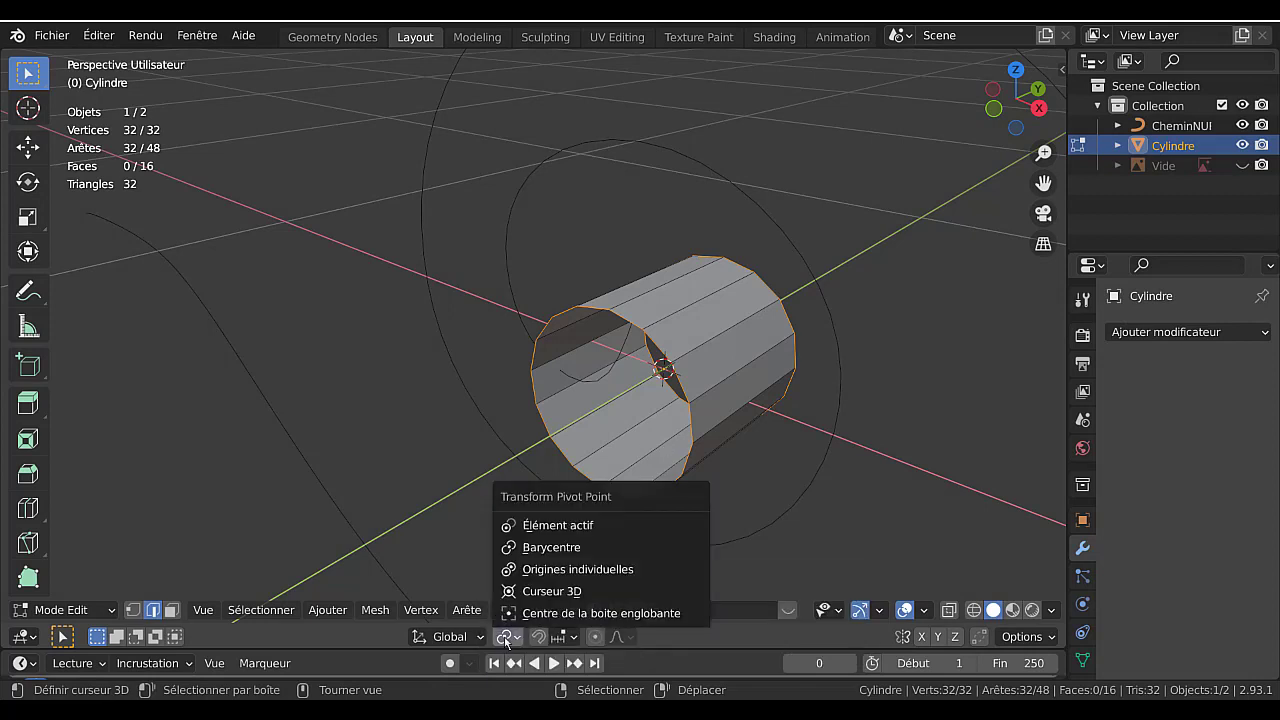
left_click(530, 570)
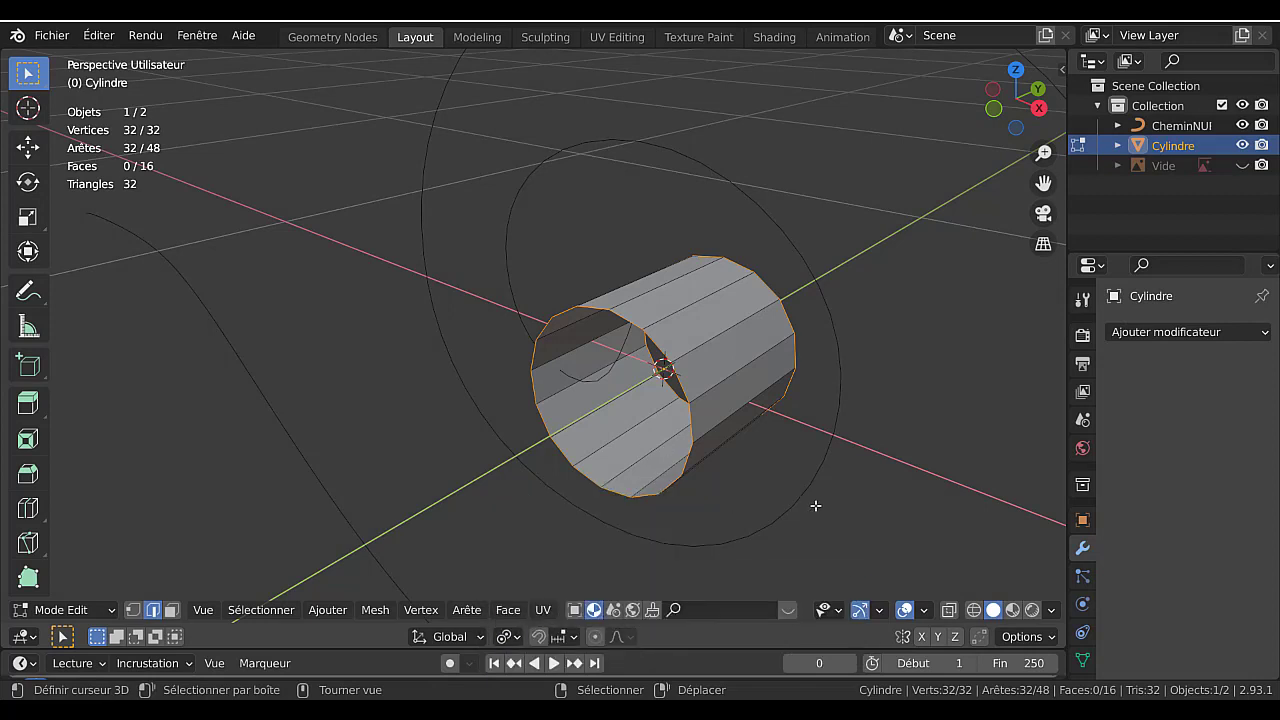
scroll(840, 506, "down", 3)
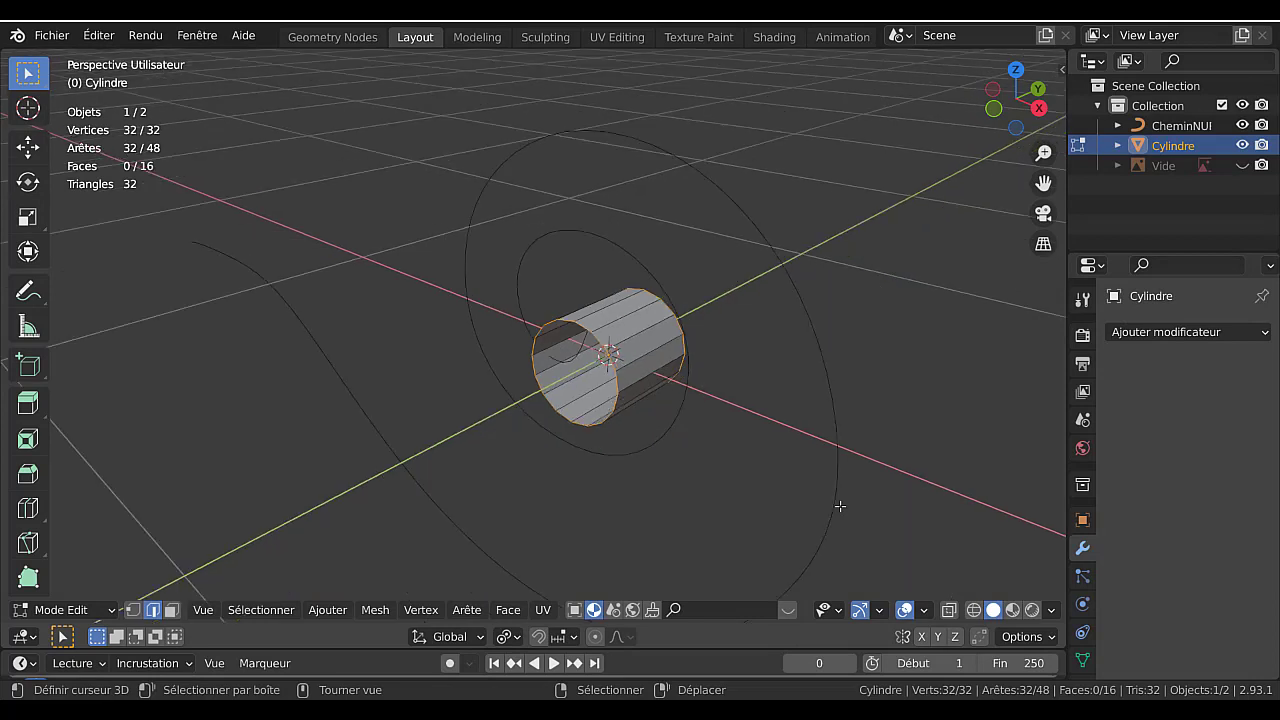
key("e")
key("Escape")
key("s")
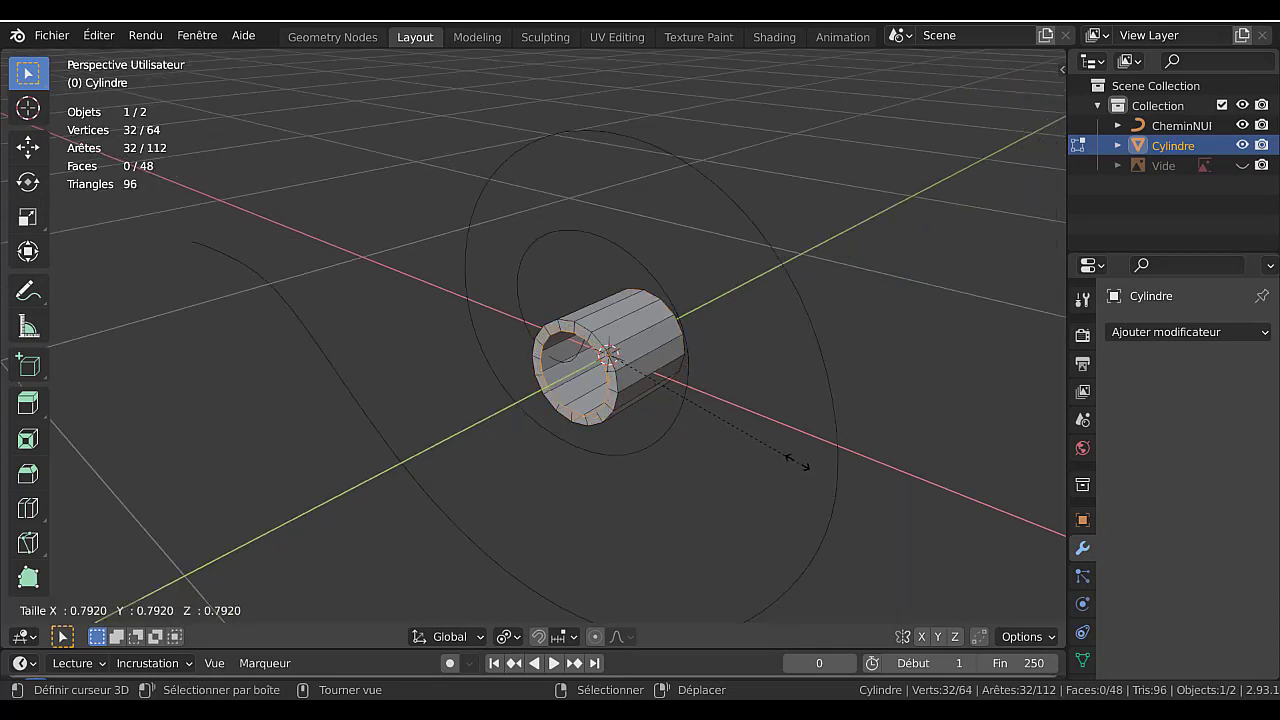
left_click(782, 452)
key("e")
key("Escape")
key("s")
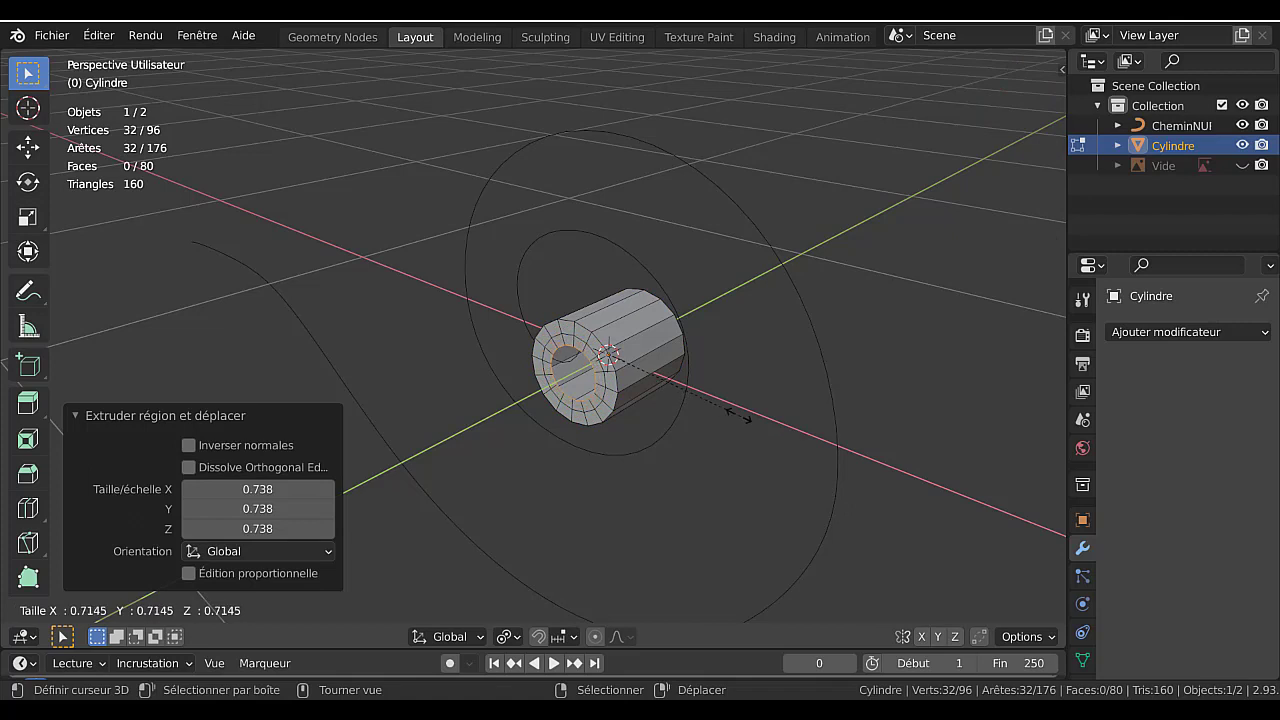
left_click(760, 490)
Extrude both inner loops once more and scale them to 0 to close the ends at their centres.
key("e")
key("Escape")
type("s")
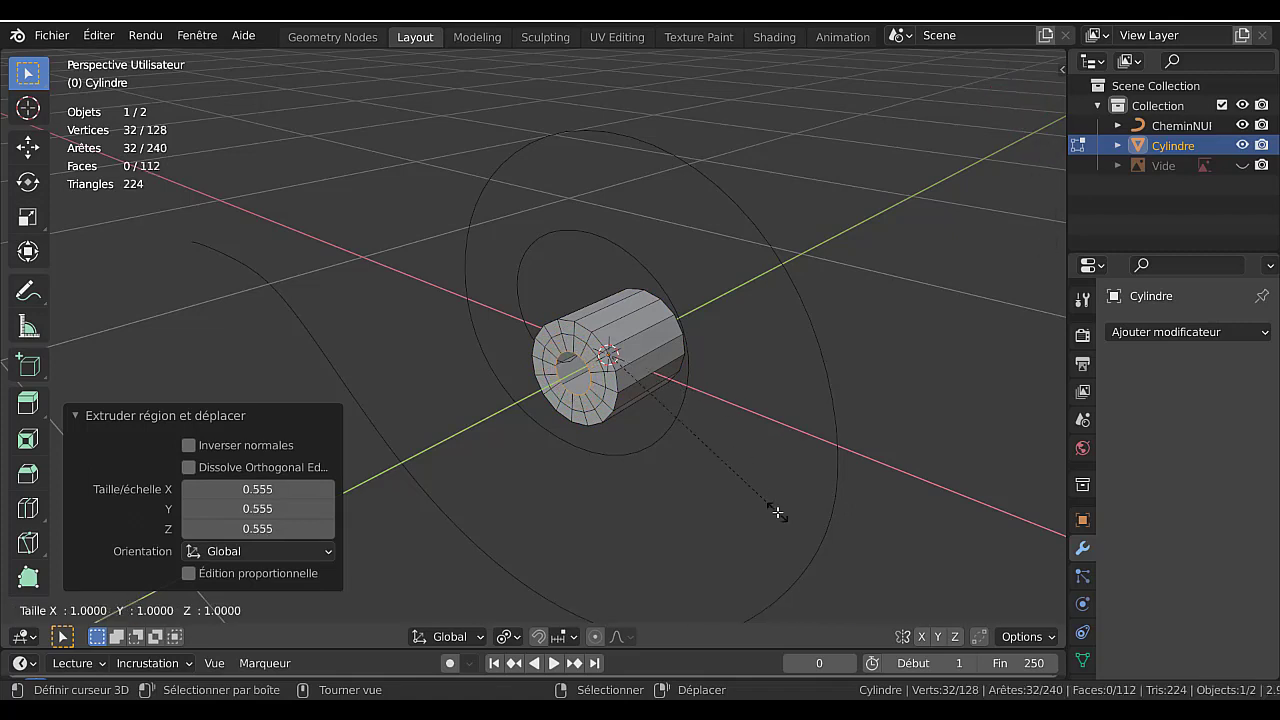
type("0")
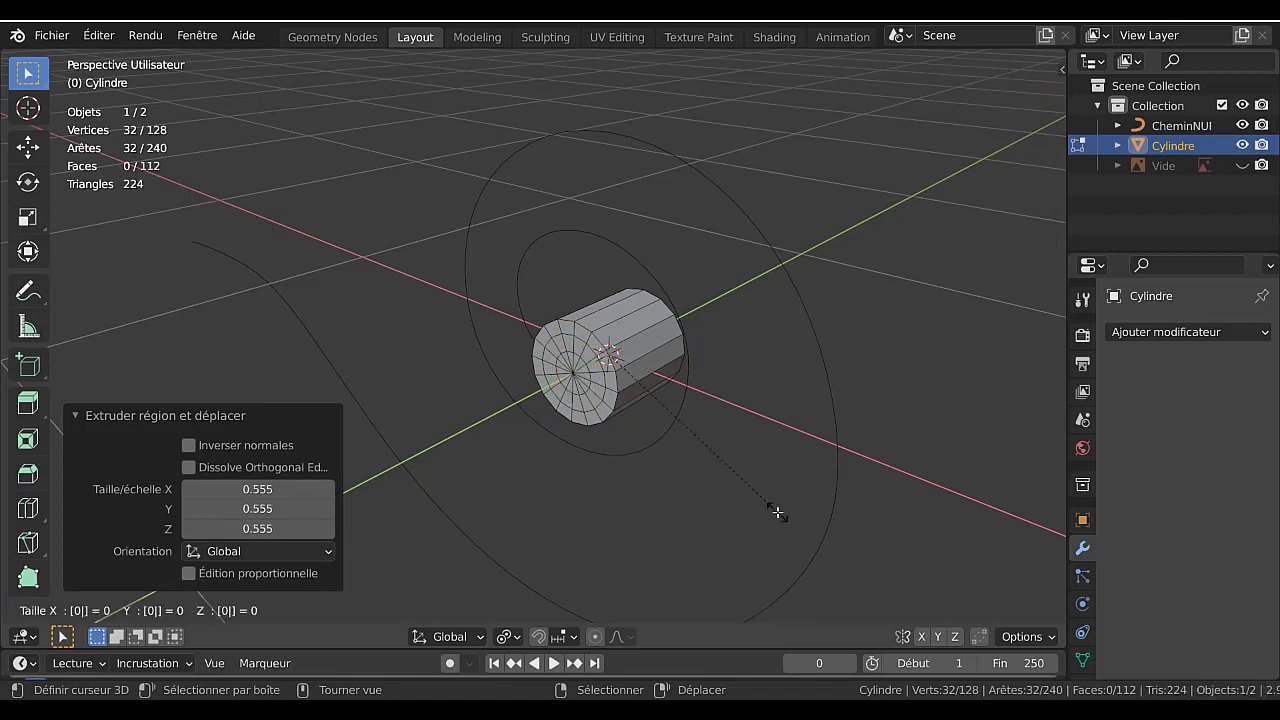
key("Return")
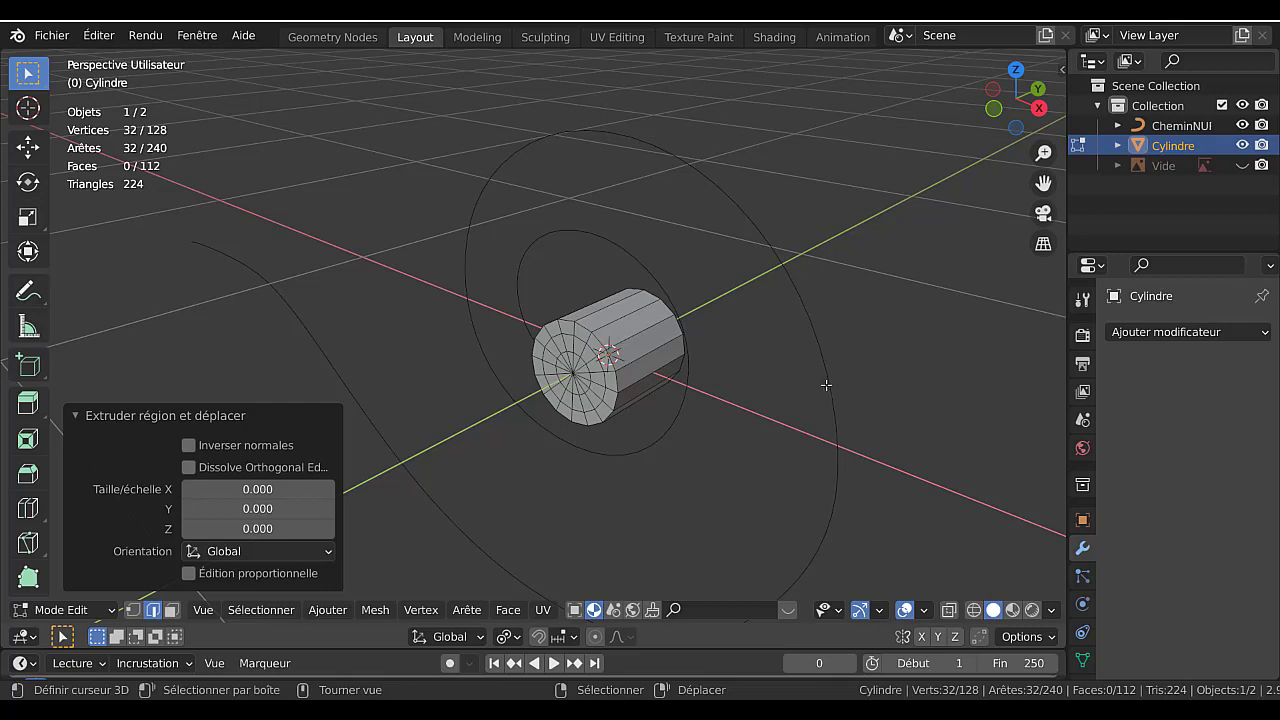
From the top view, scale the whole cylinder mesh by 7.9 along the Y axis to lengthen it.
key("a")
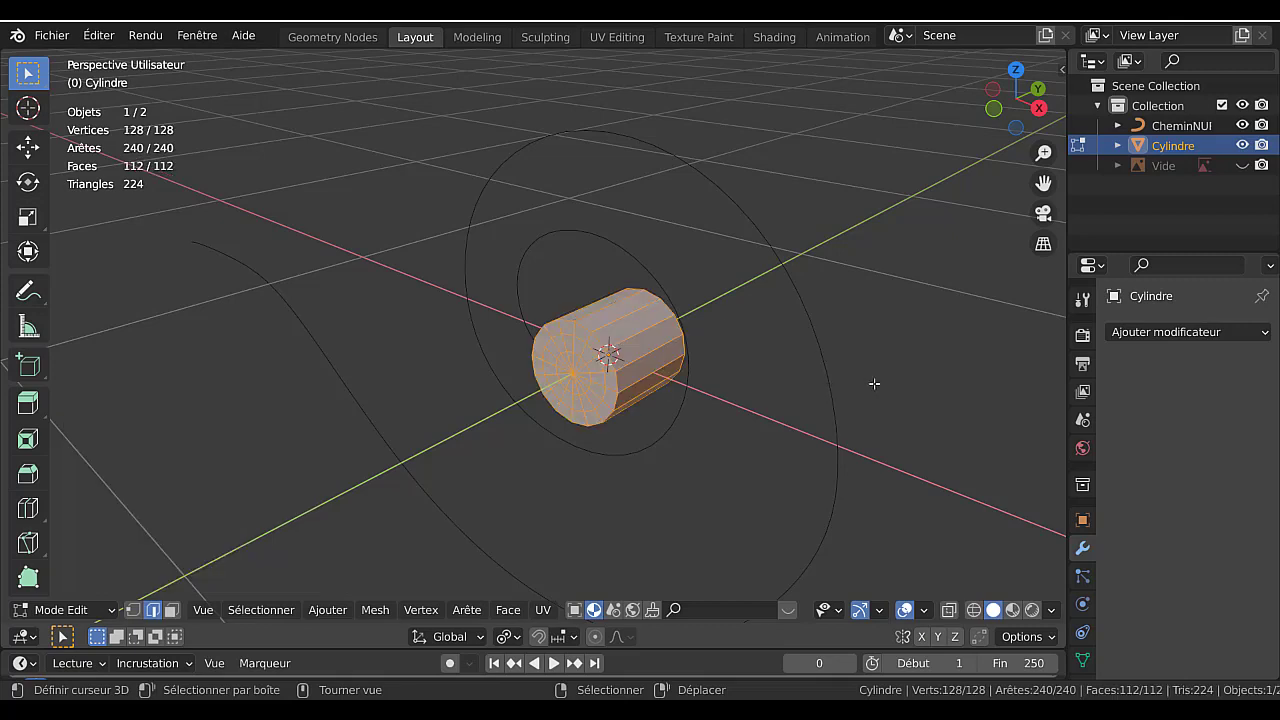
key("KP_7")
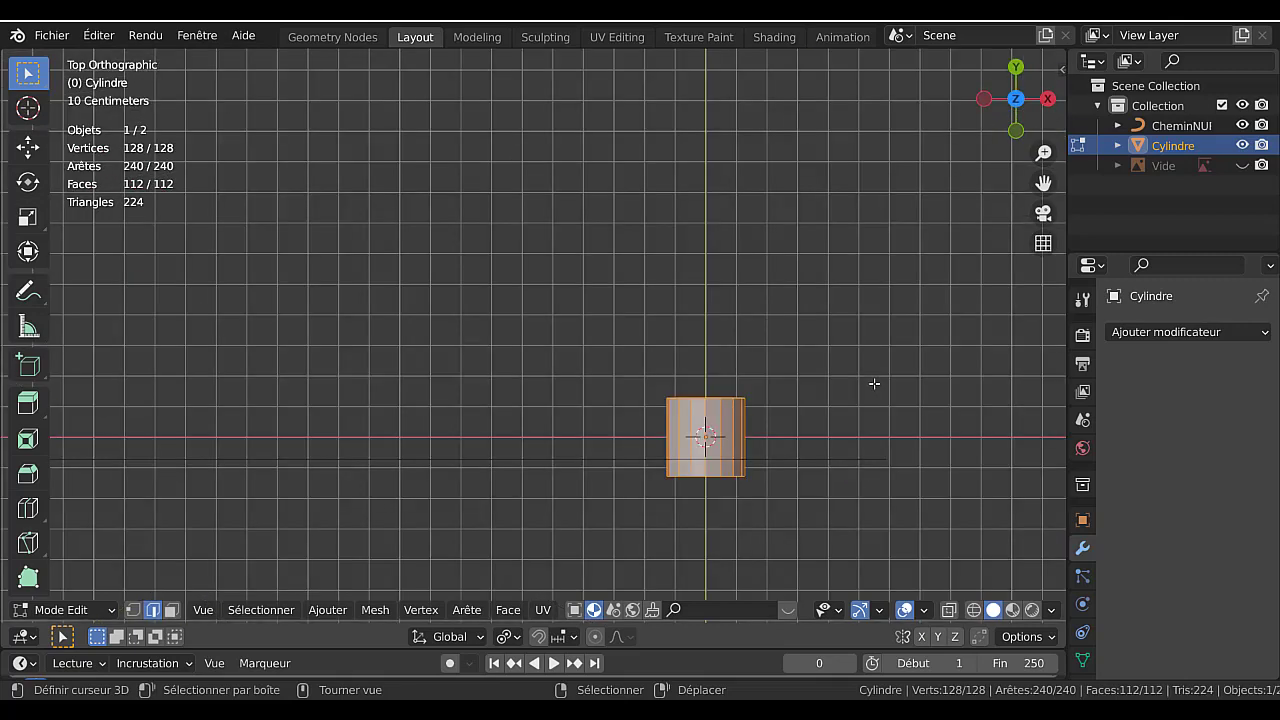
middle_click_drag(890, 445, 762, 358, "shift")
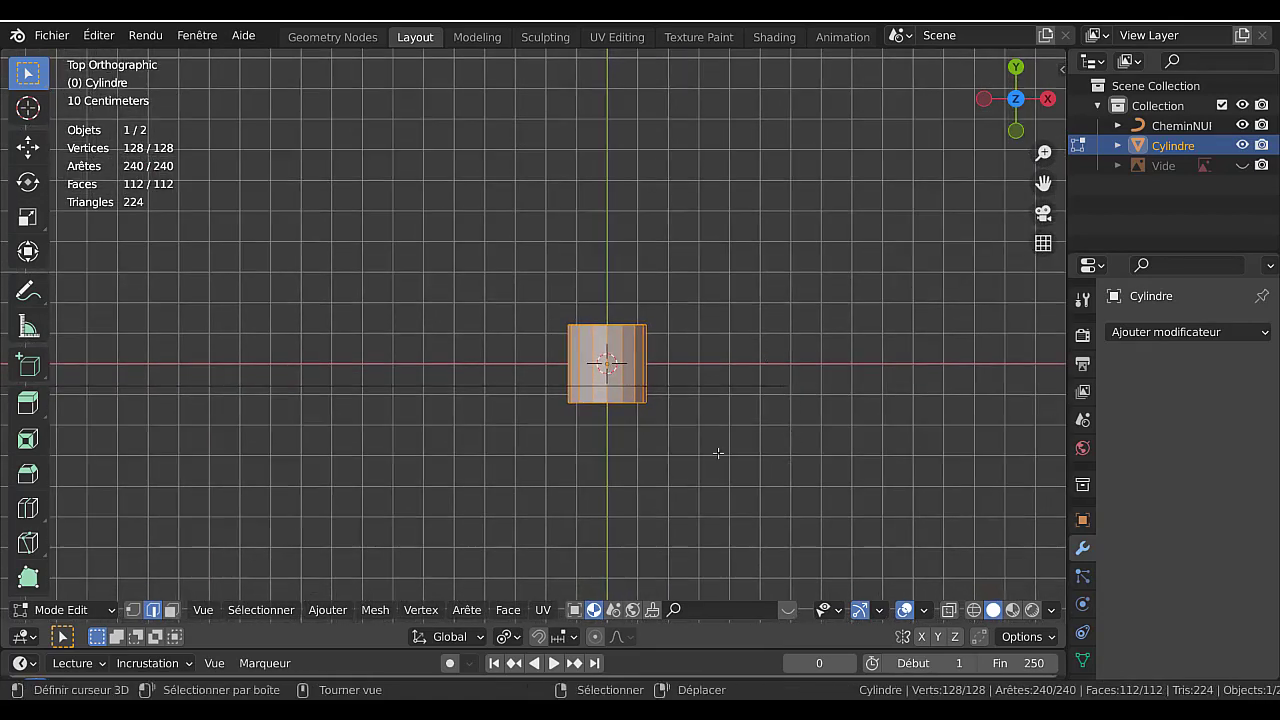
scroll(758, 440, "down", 4)
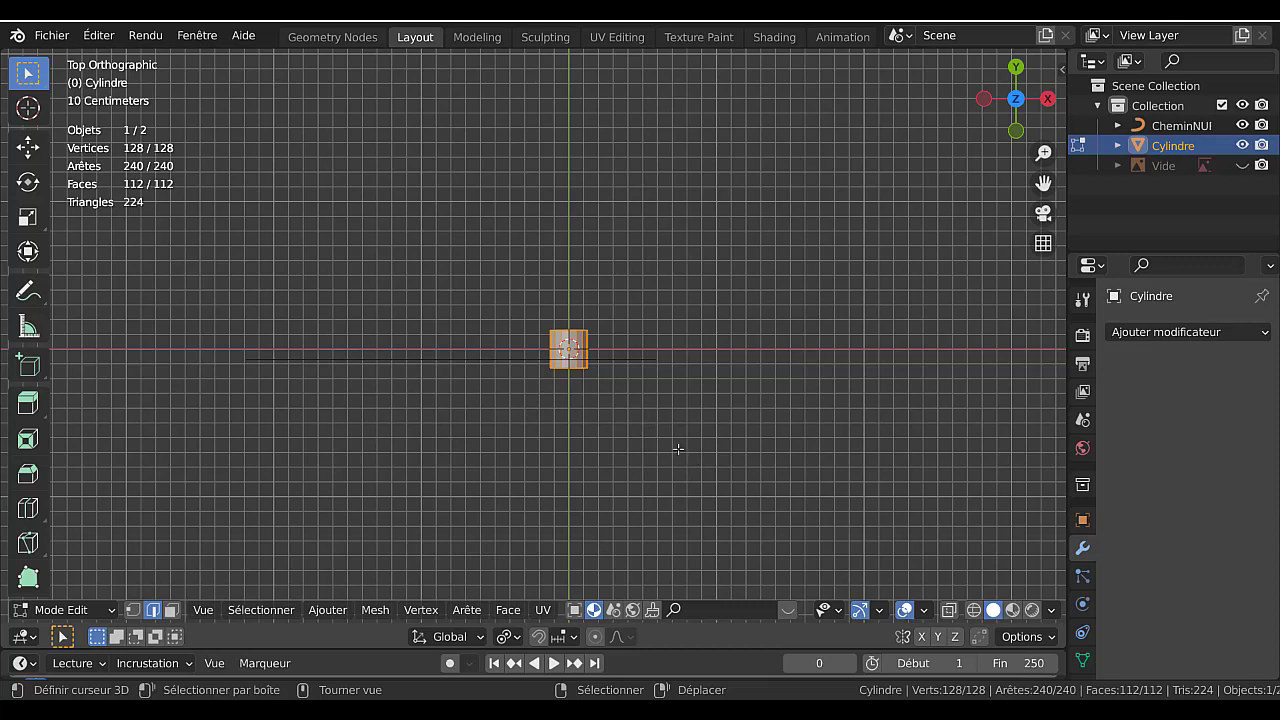
key("s")
key("y")
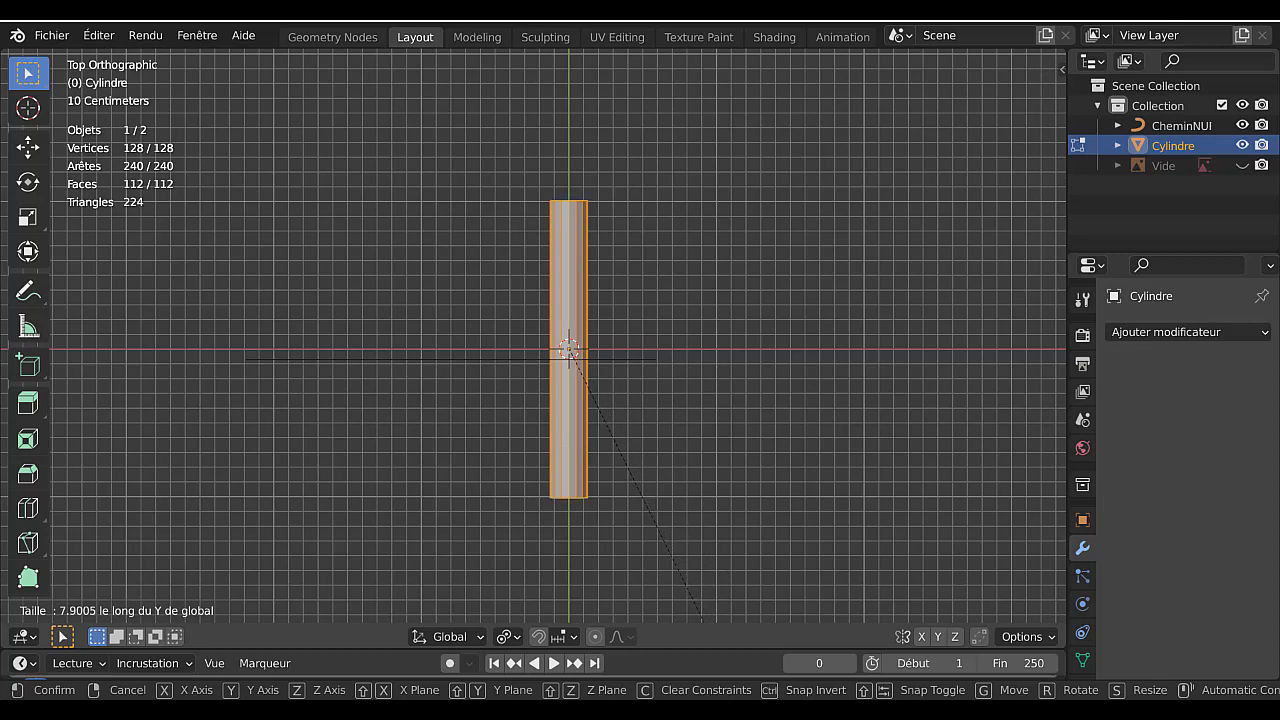
key("Return")
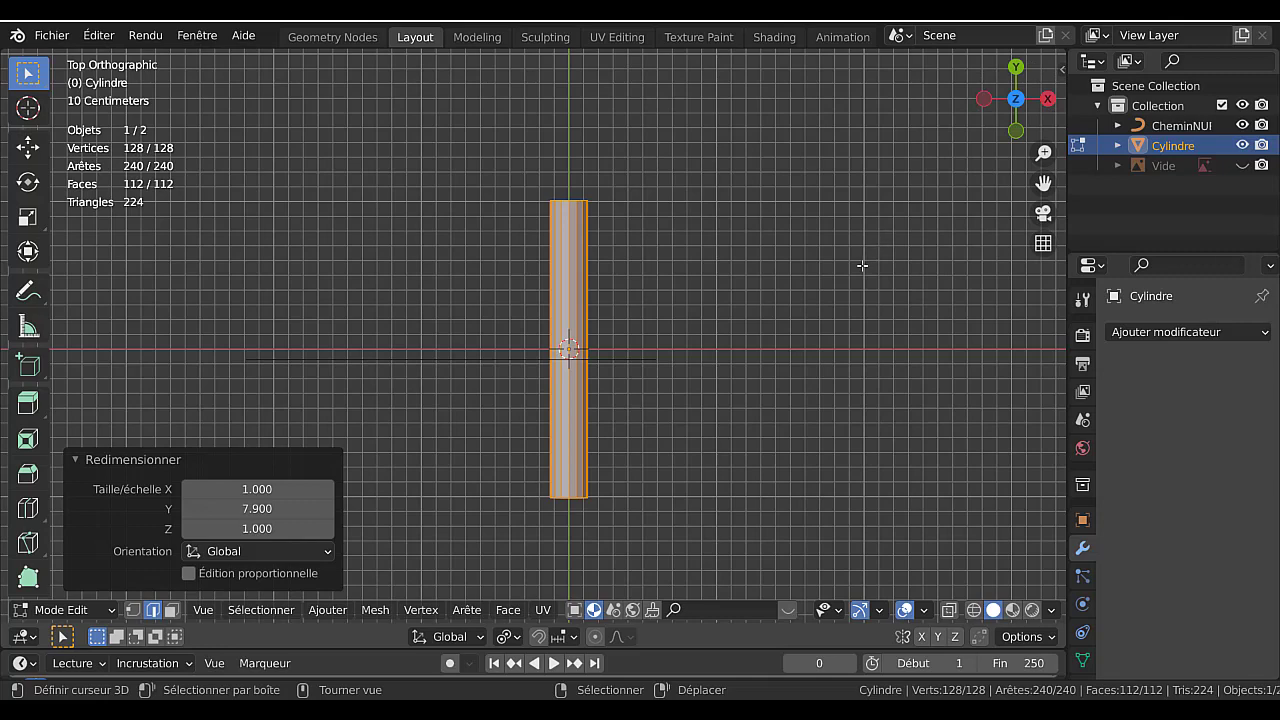
In face select mode from the left view, select the two long side faces bordering the Y axis line on the cylinder's -X side.
key("ctrl+KP_3")
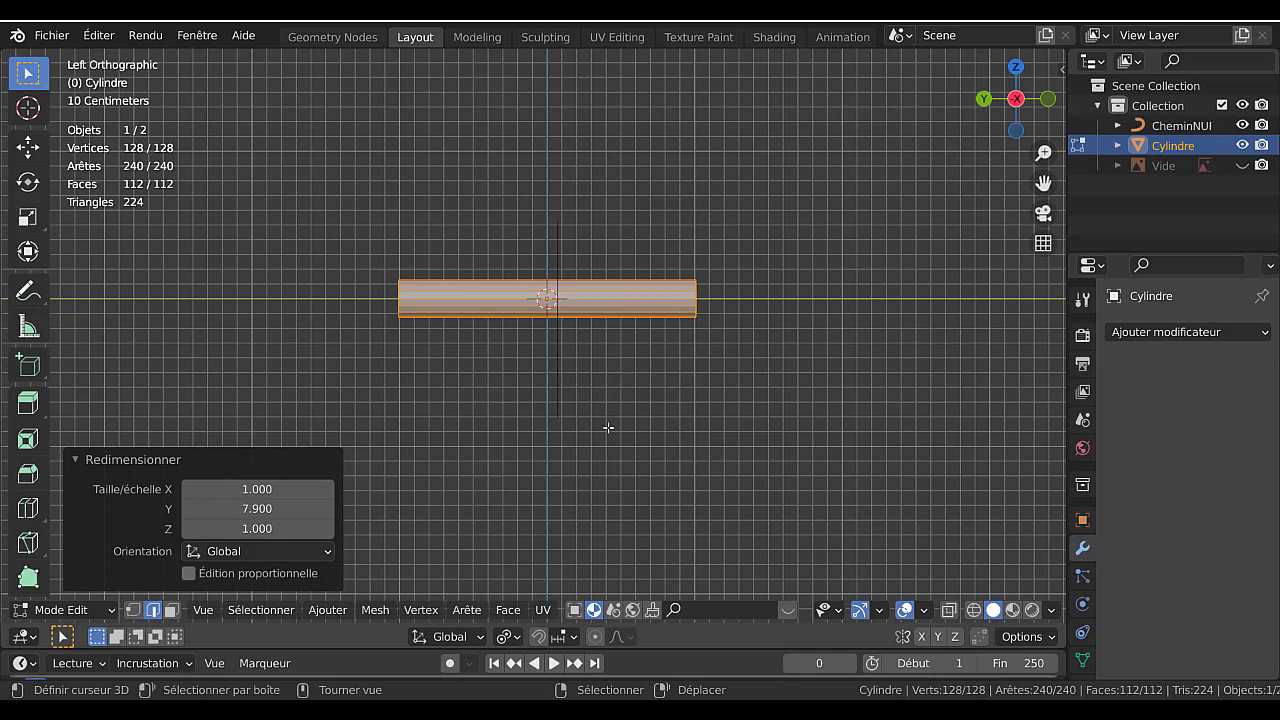
key("3")
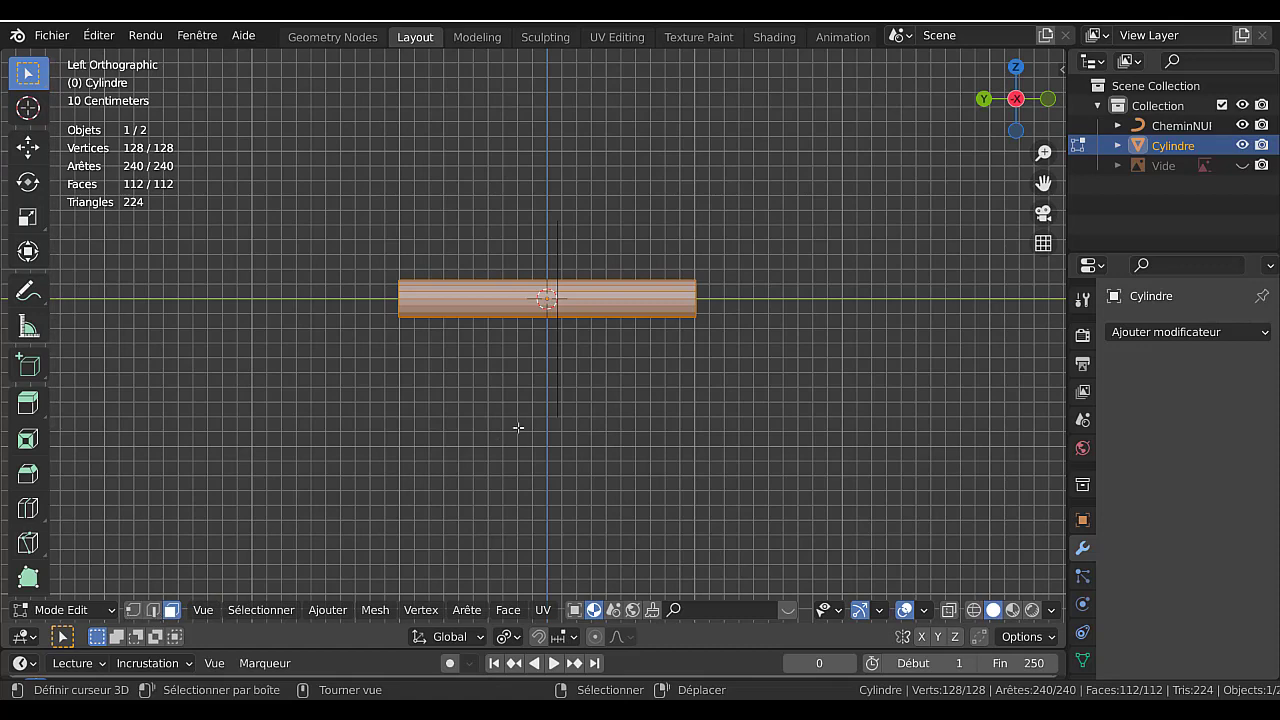
scroll(597, 397, "up", 1)
left_click(653, 295)
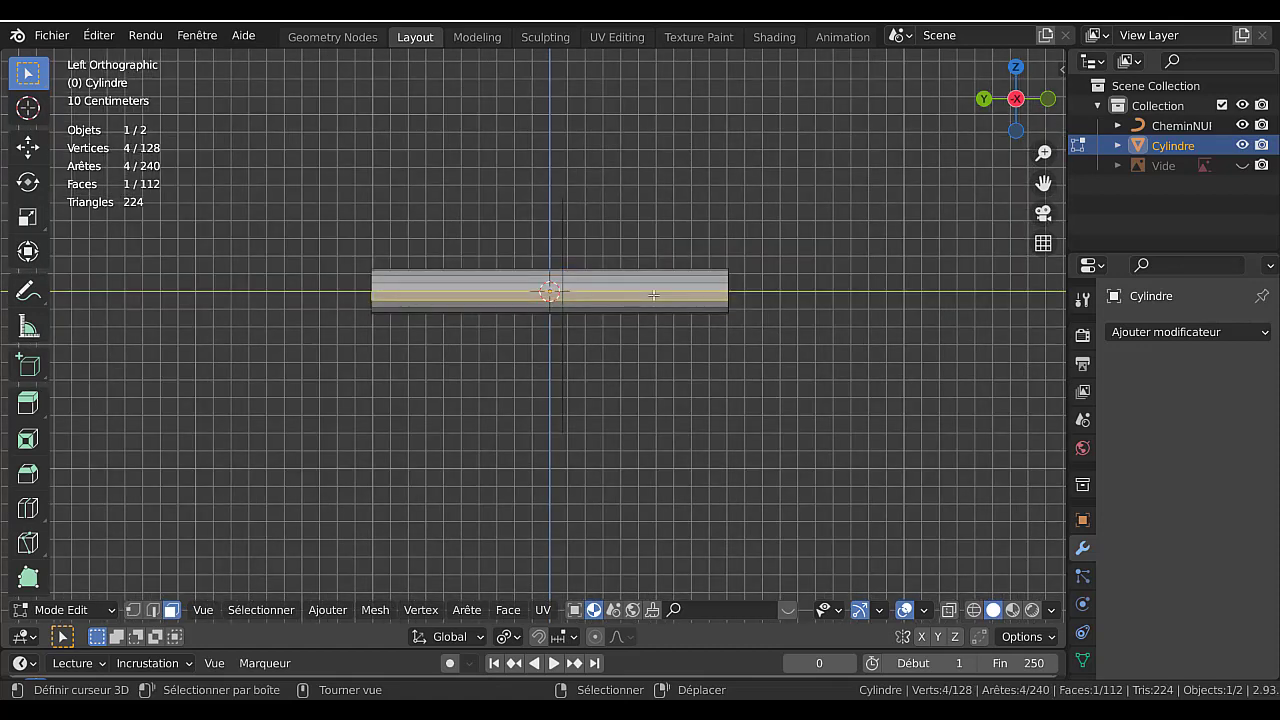
right_click(653, 294, "shift")
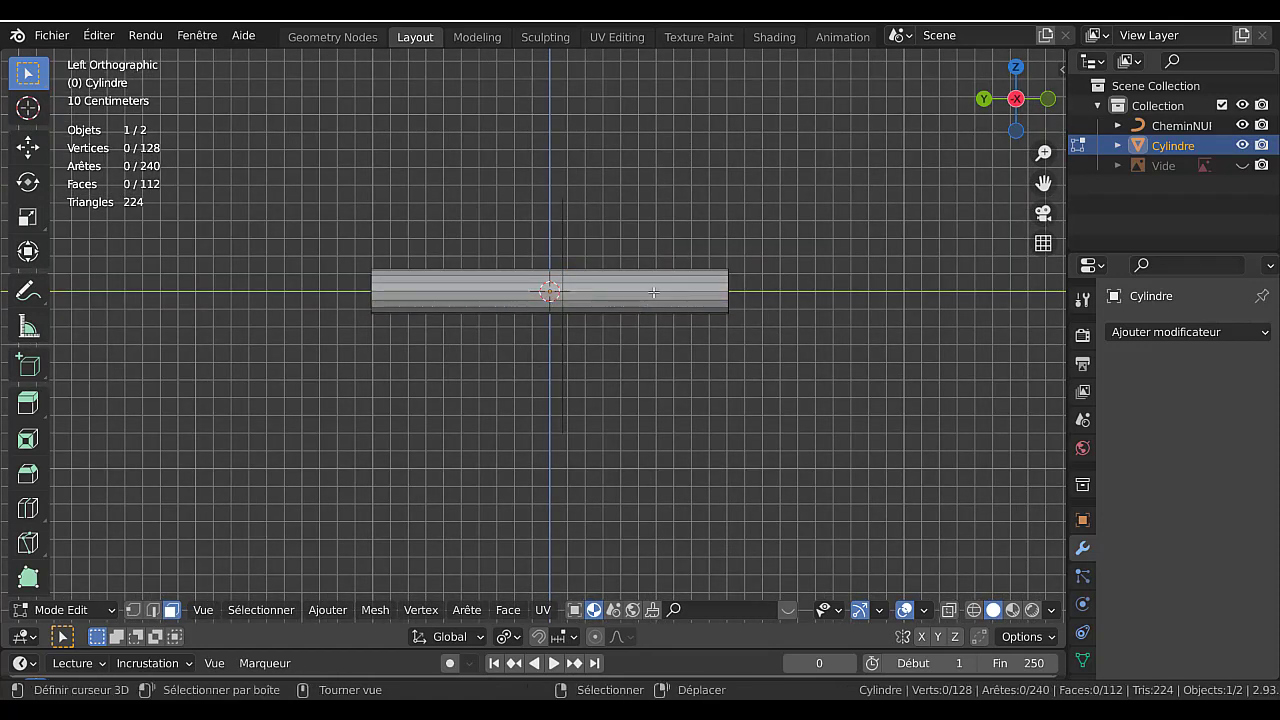
right_click(653, 292, "shift")
left_click(653, 291, "shift")
scroll(631, 348, "down", 2)
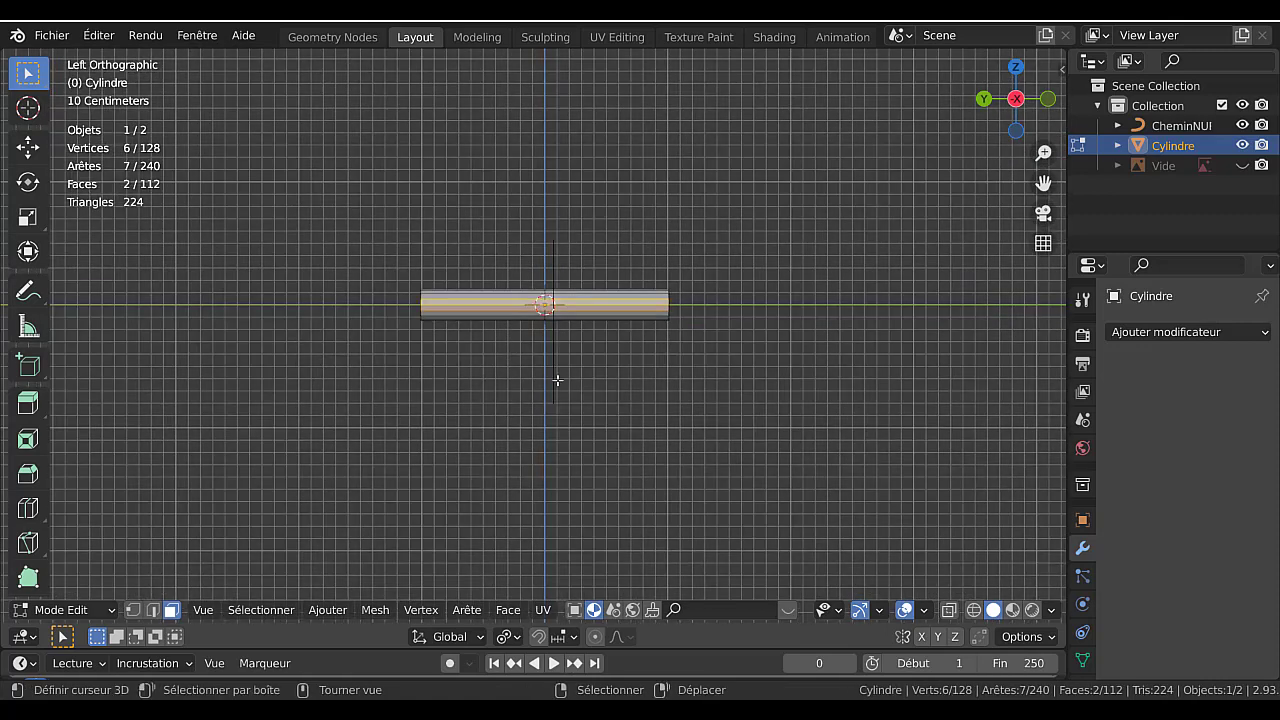
From the front view, extrude the two selected side faces outward by about 0.028 m where the spiral curve meets the cylinder.
middle_click_drag(557, 380, 437, 403)
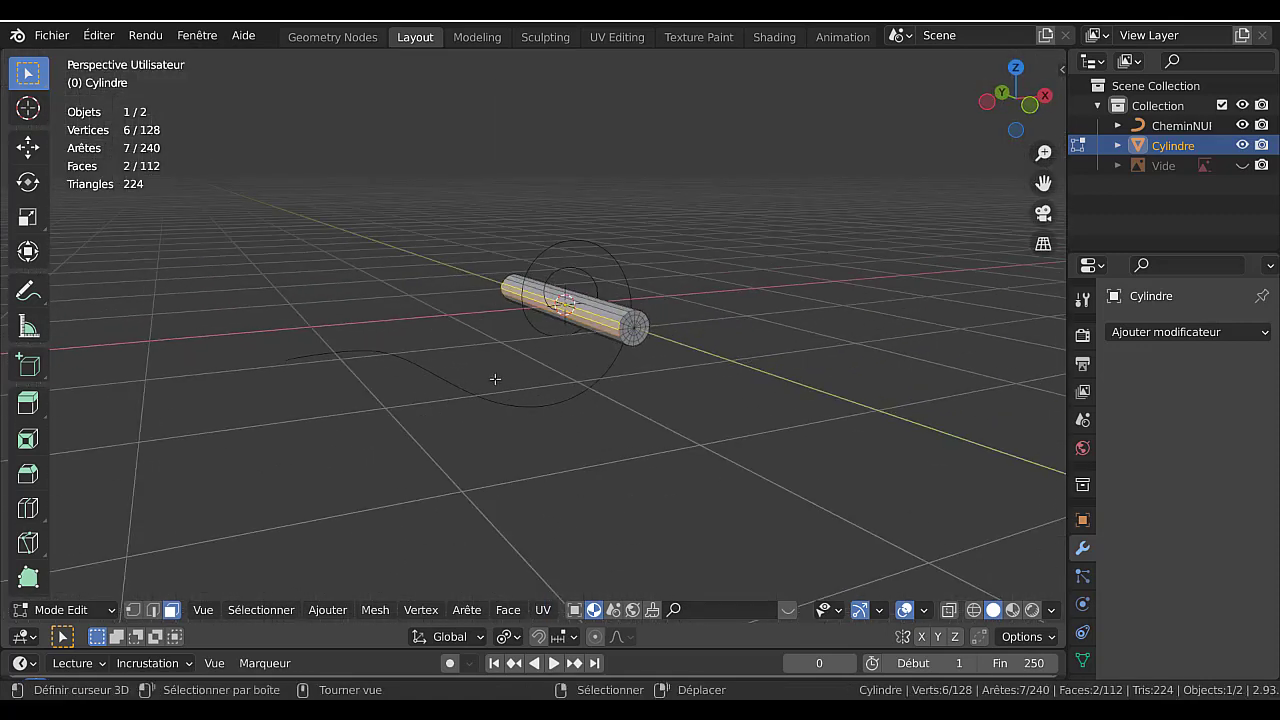
key("KP_1")
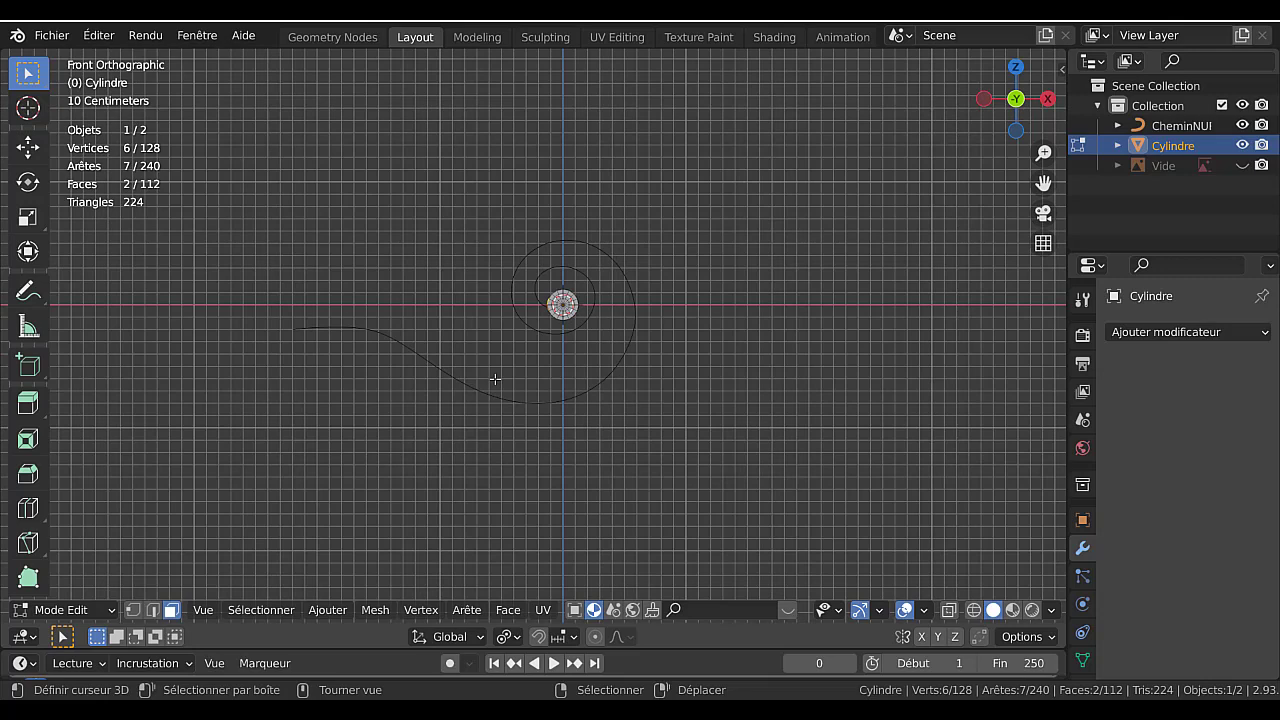
scroll(495, 379, "up", 4)
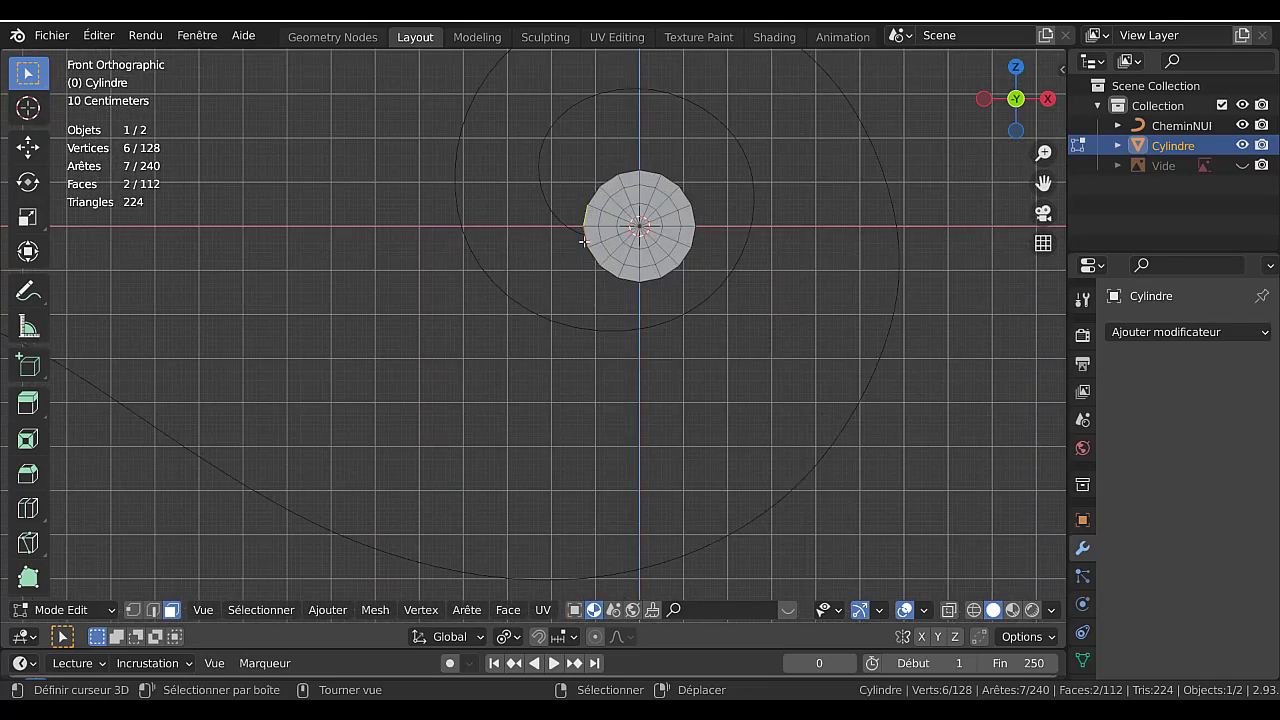
scroll(583, 241, "down", 2)
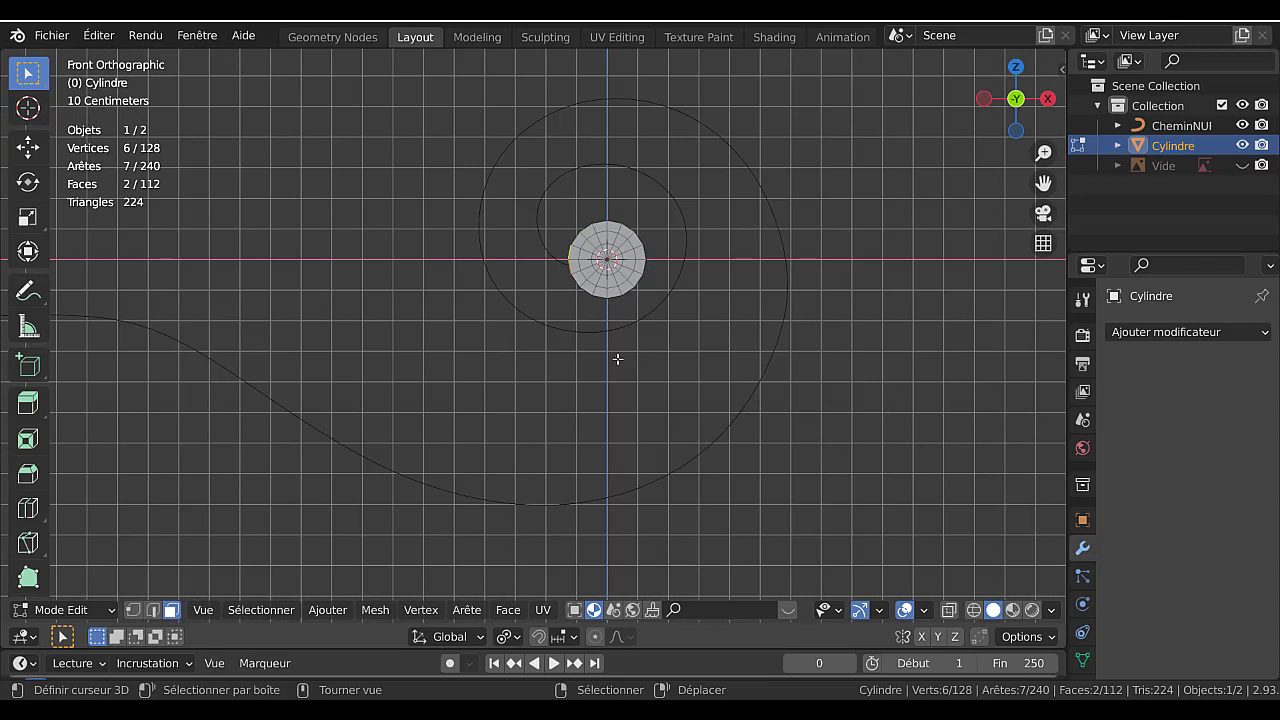
key("e")
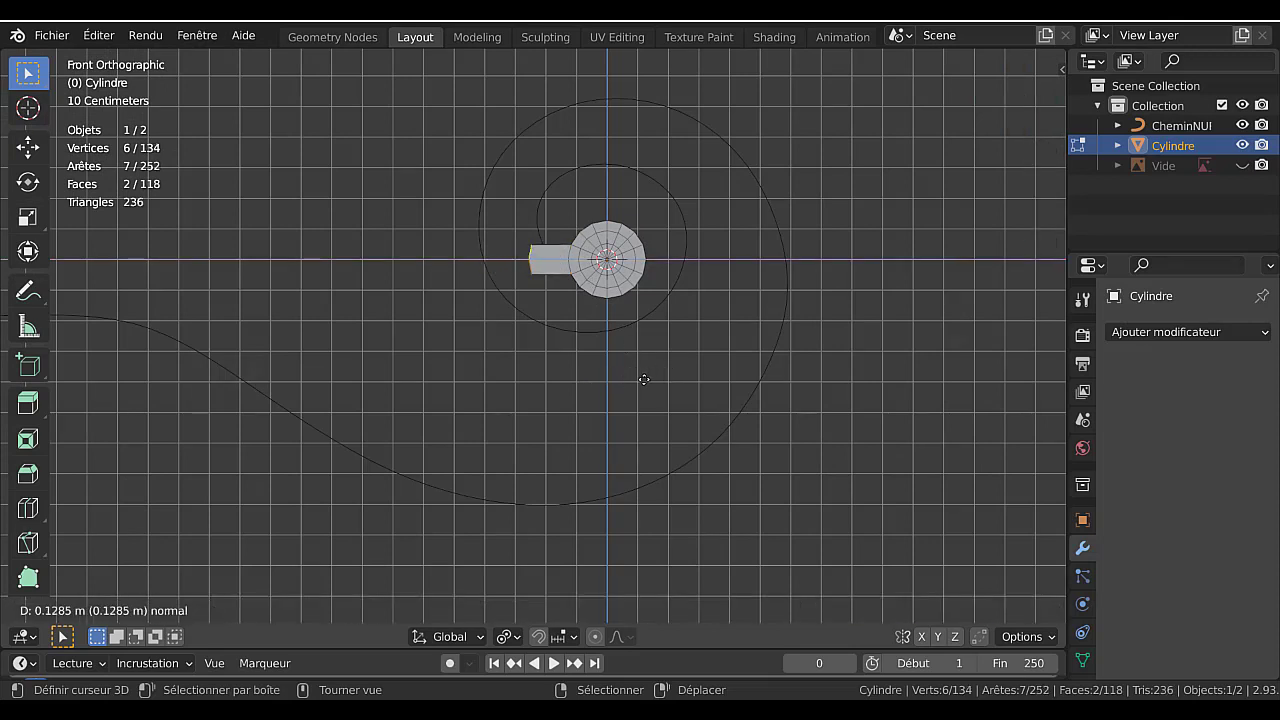
left_click(657, 382)
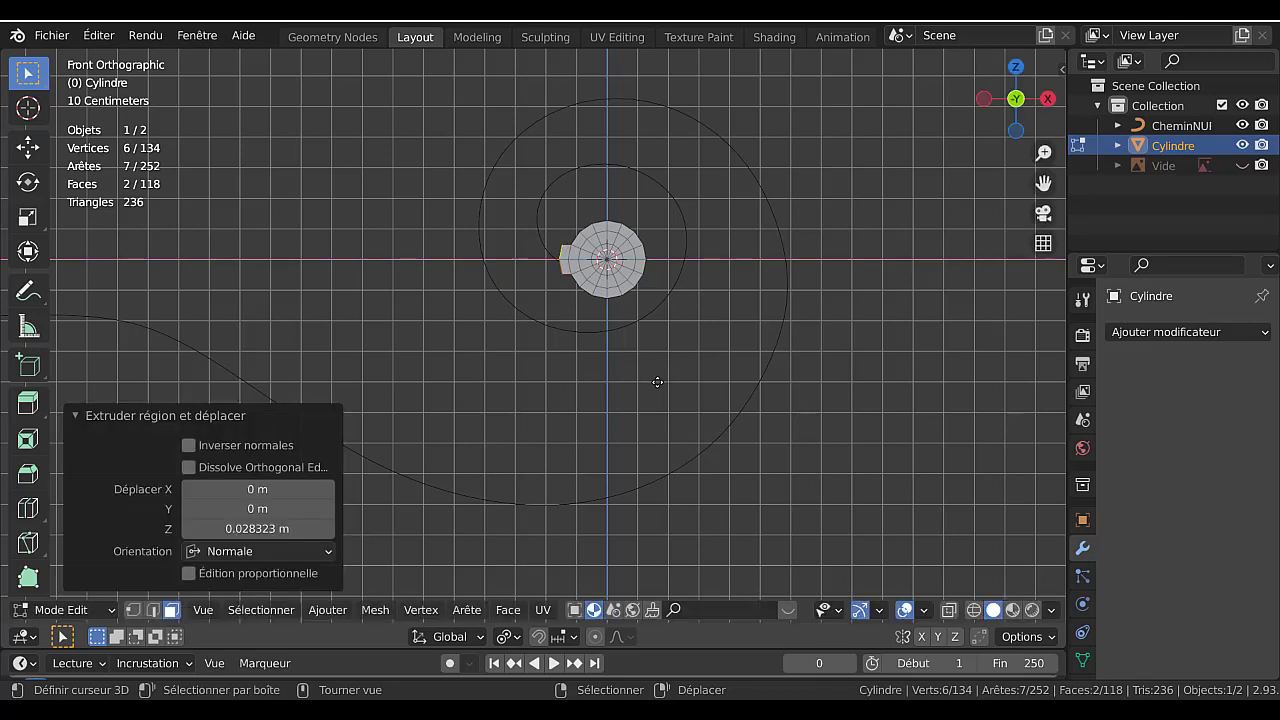
key("s")
key("x")
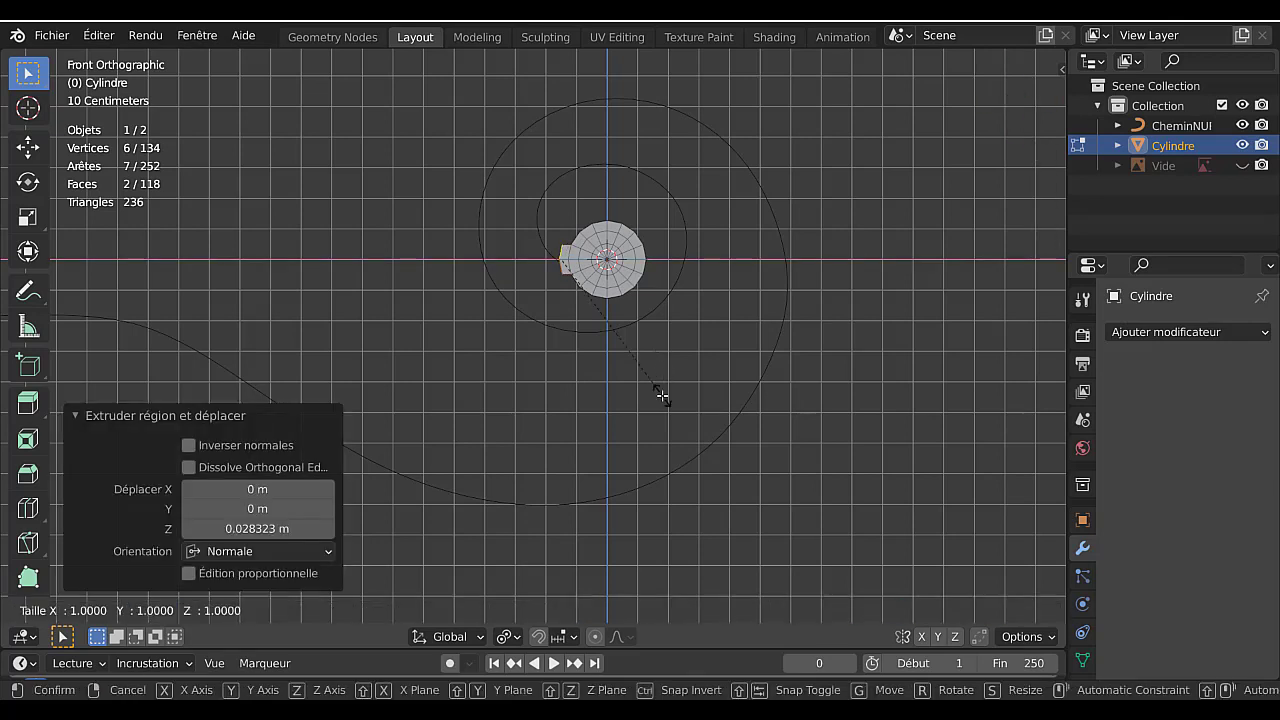
key("Escape")
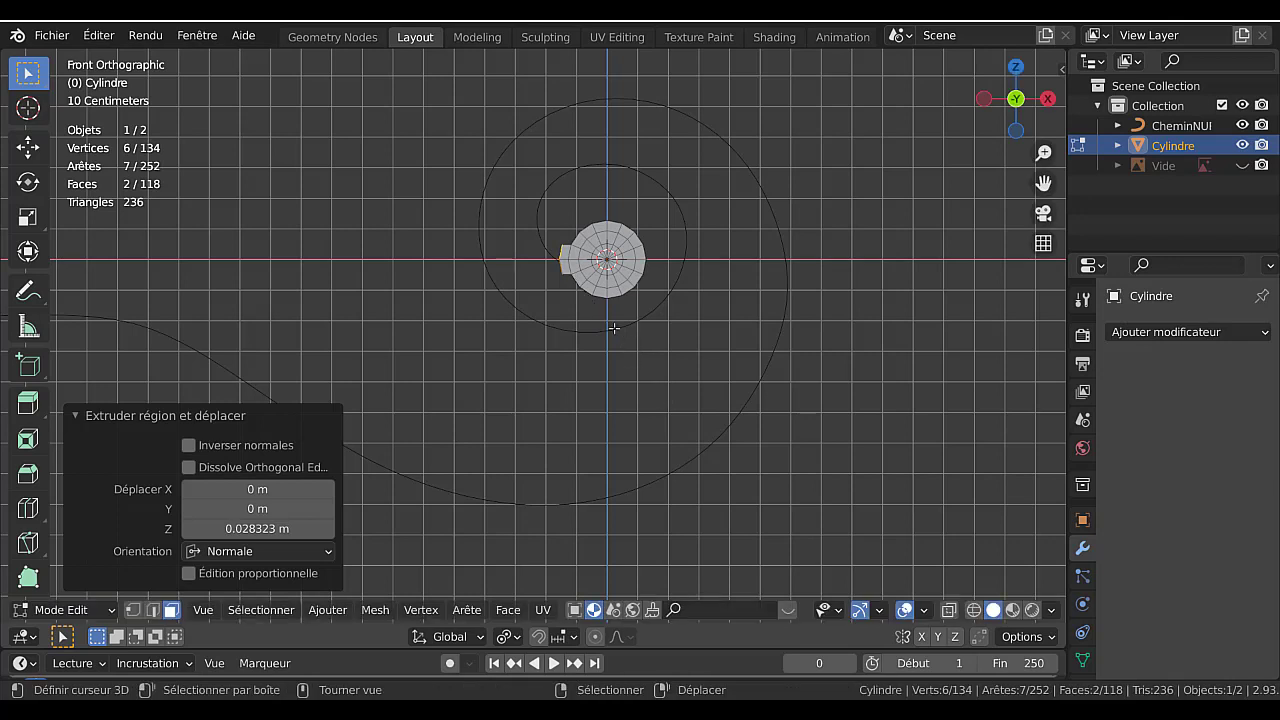
Flatten the two extruded faces by scaling them to 0 along the X axis.
scroll(545, 250, "up", 2)
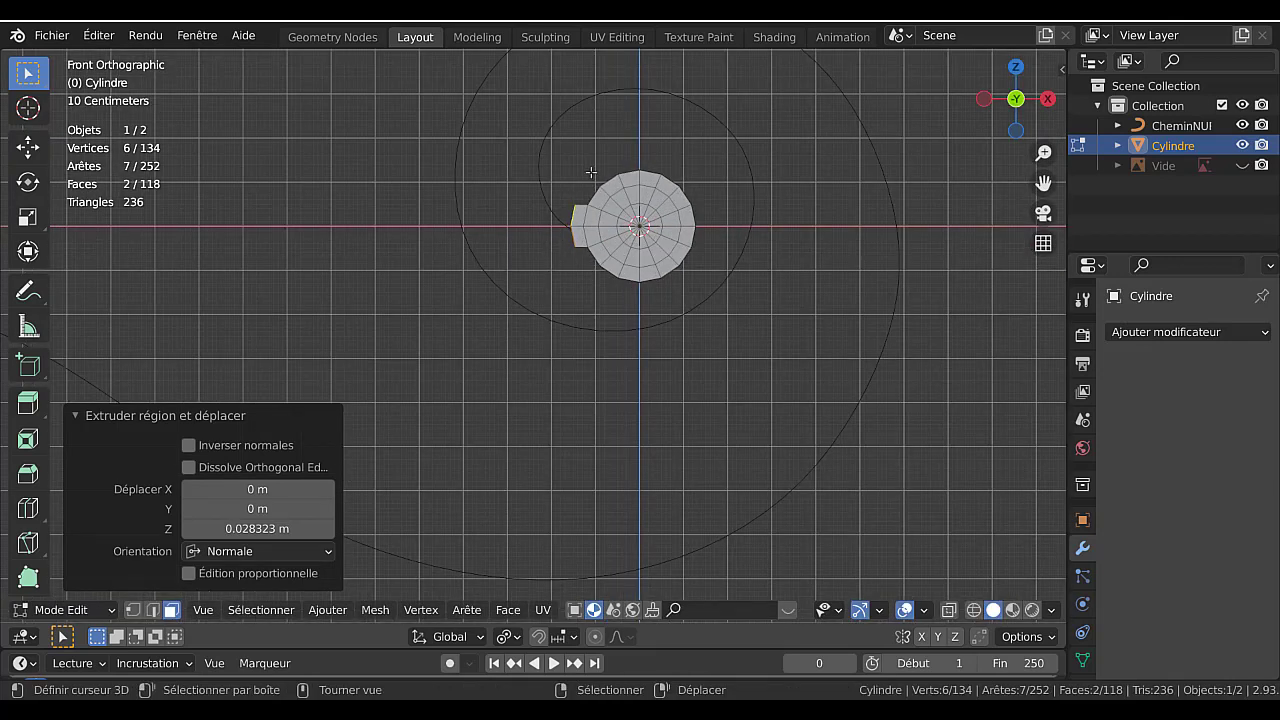
type("sx")
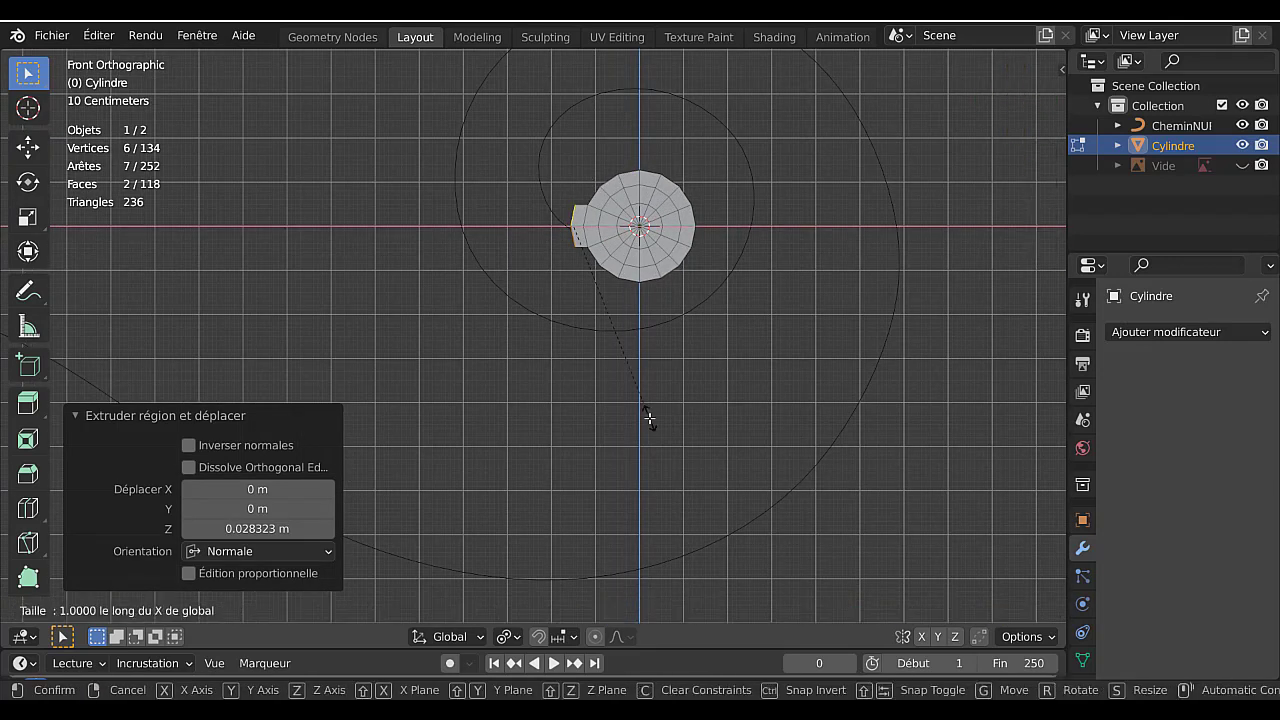
type("0")
key("Return")
middle_click_drag(655, 385, 694, 417)
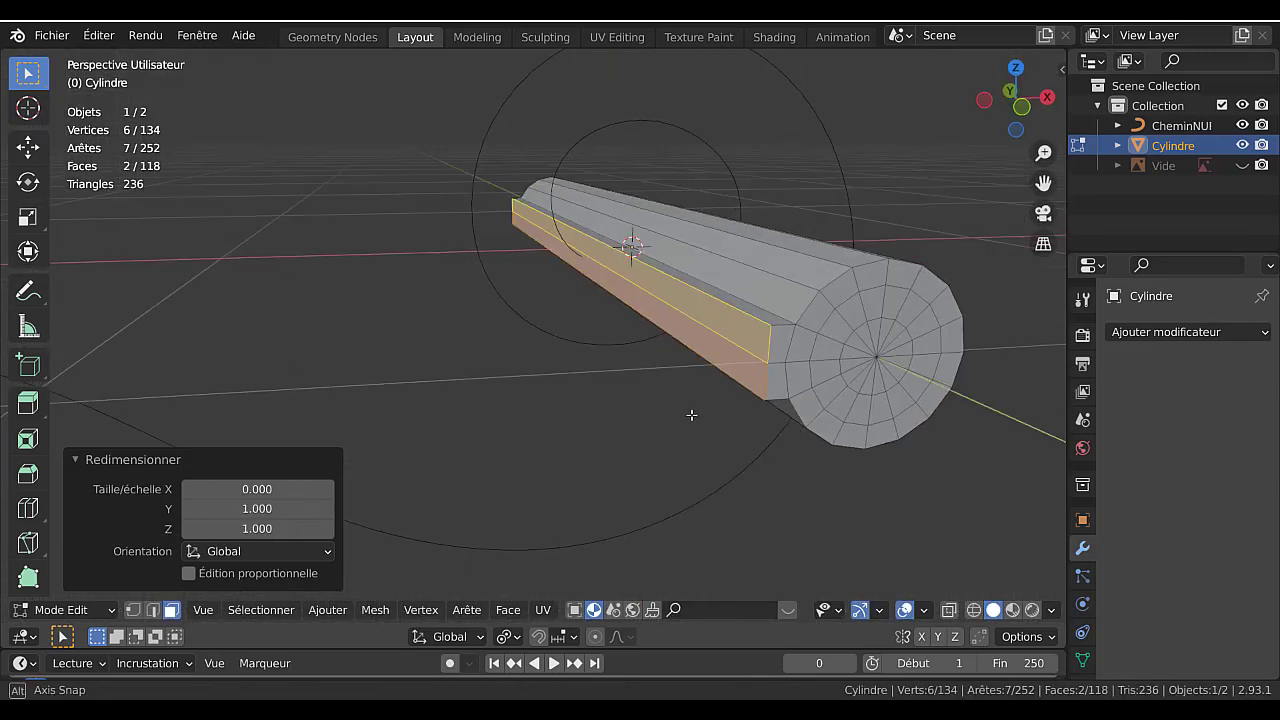
From the top view, extrude the two flattened faces about 2.84 m away from the cylinder to form the neck block.
scroll(694, 412, "down", 2)
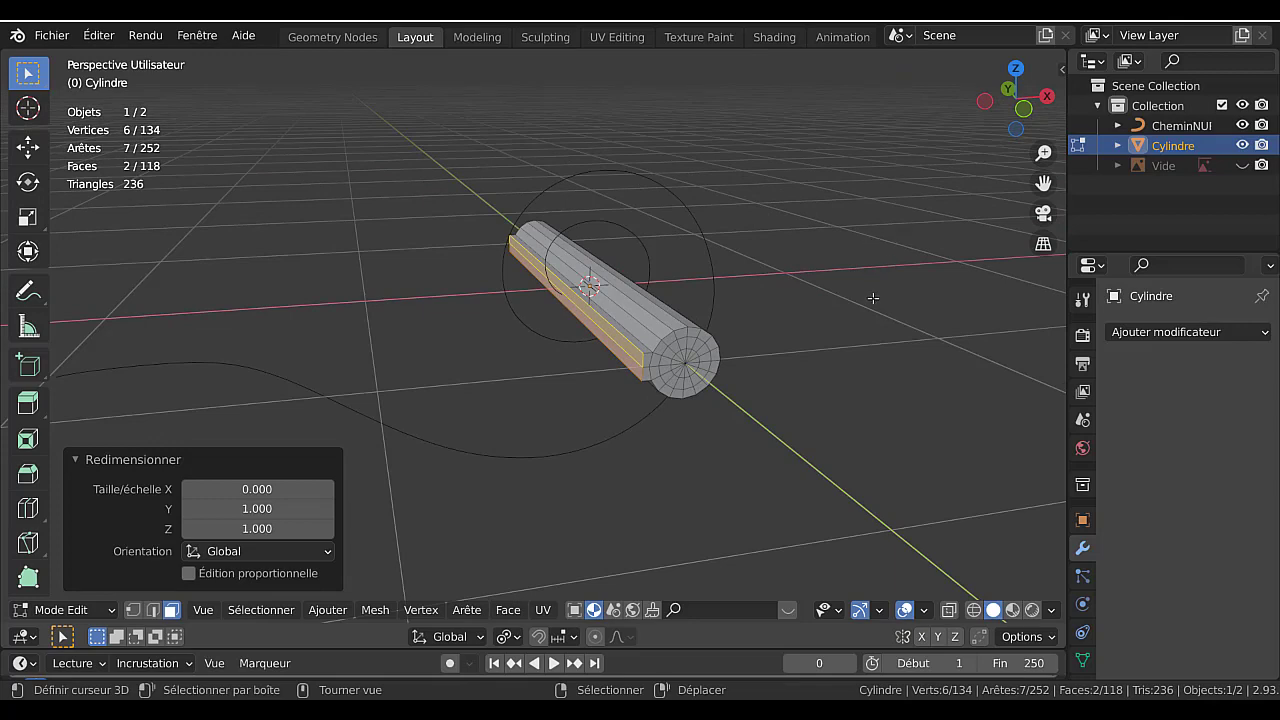
middle_click_drag(873, 299, 871, 349)
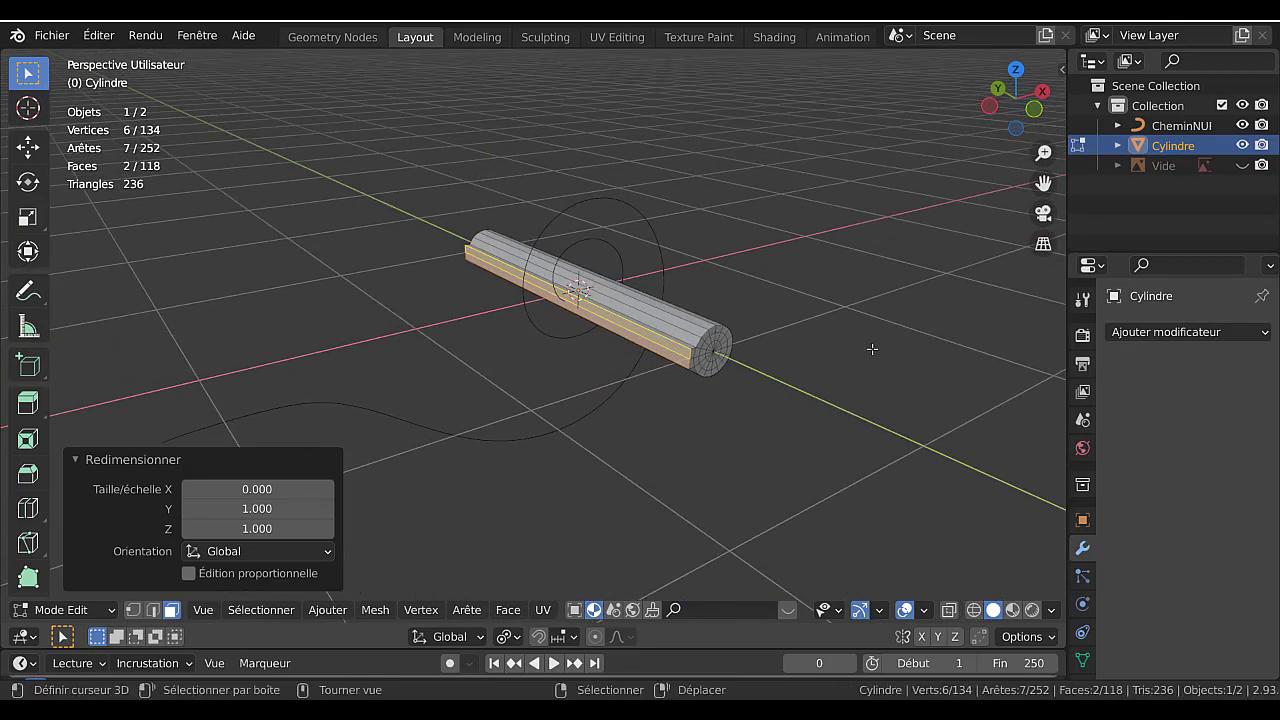
key("KP_7")
scroll(872, 349, "down", 3)
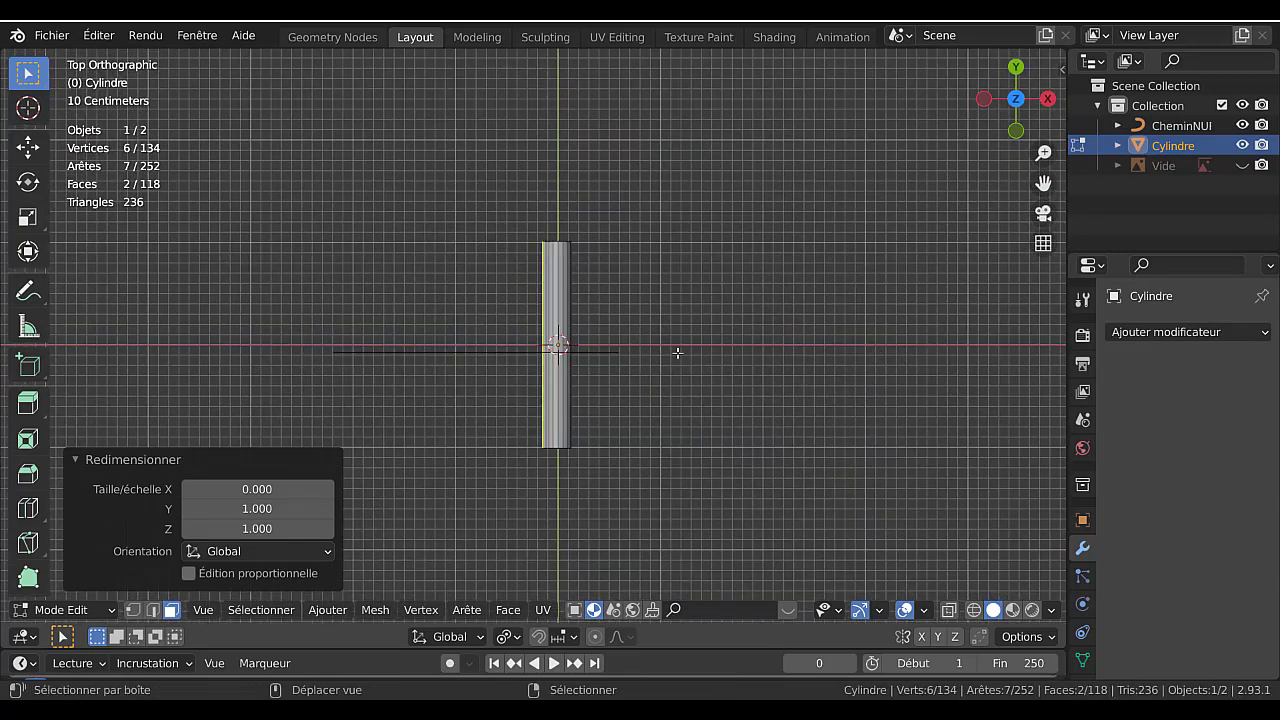
middle_click_drag(677, 354, 828, 349, "shift")
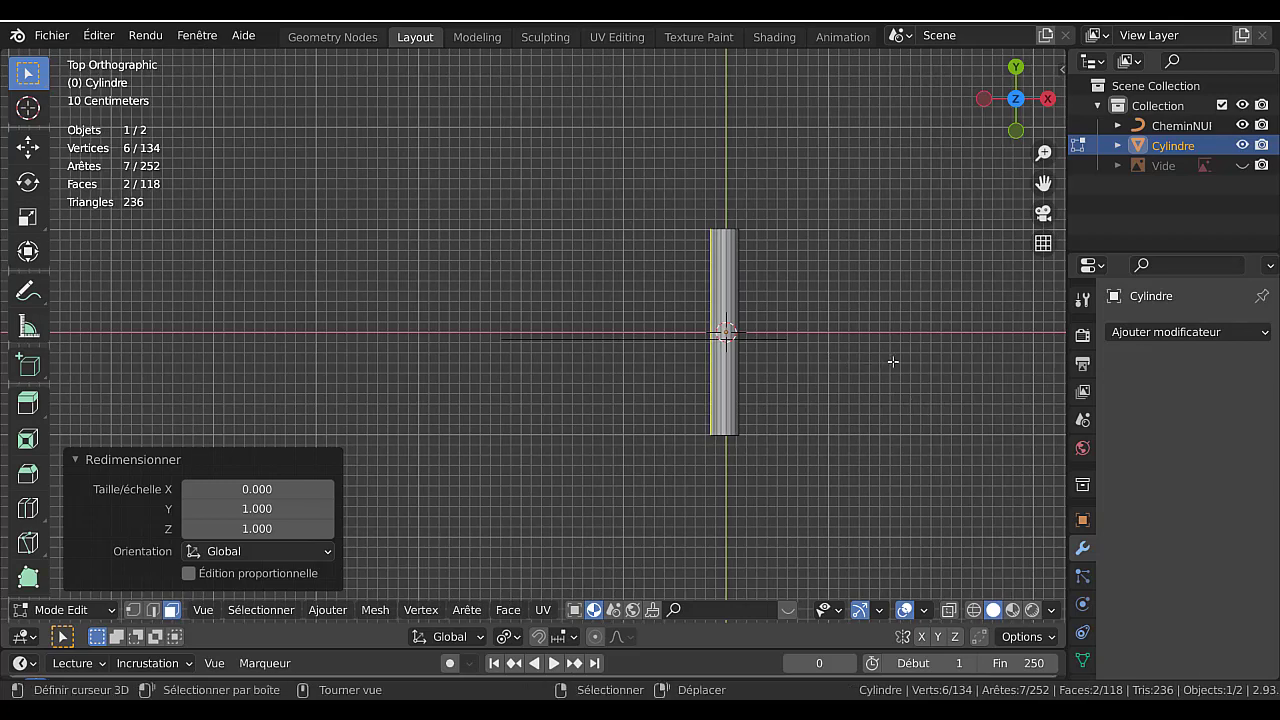
key("e")
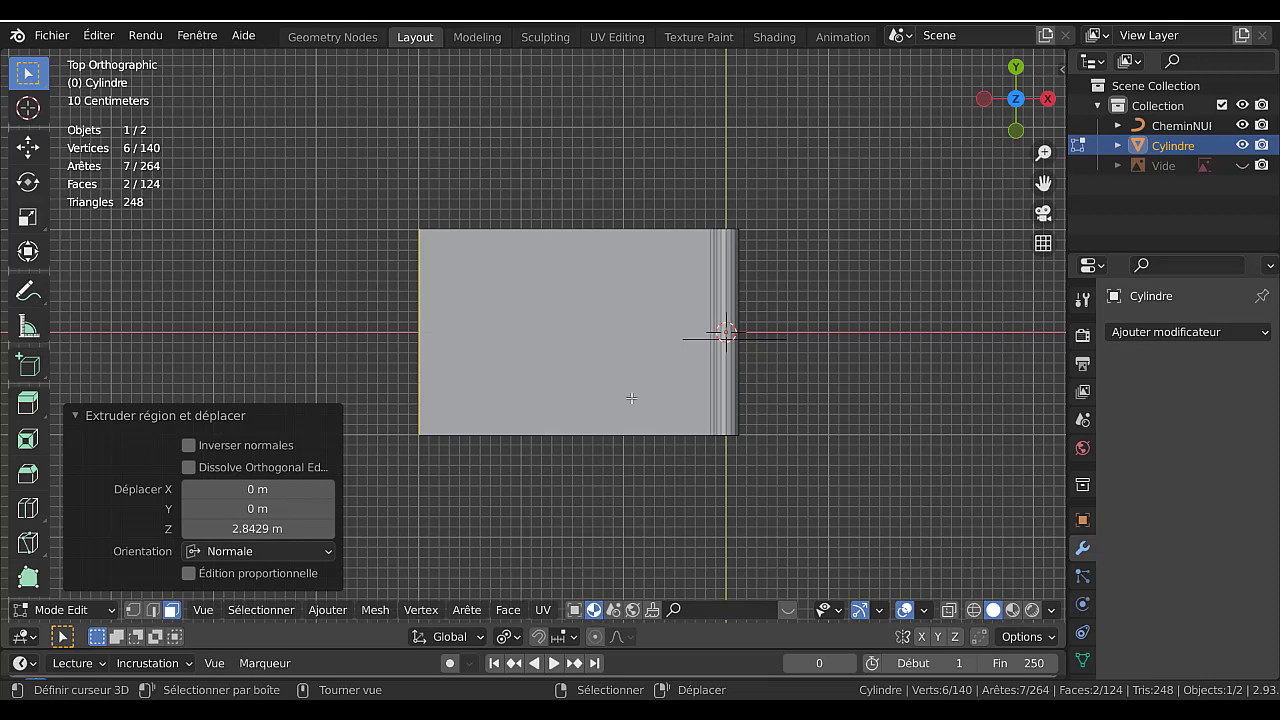
Move the extruded end faces about -1.0 m along the X axis to lengthen the block.
middle_click_drag(600, 400, 699, 460, "shift")
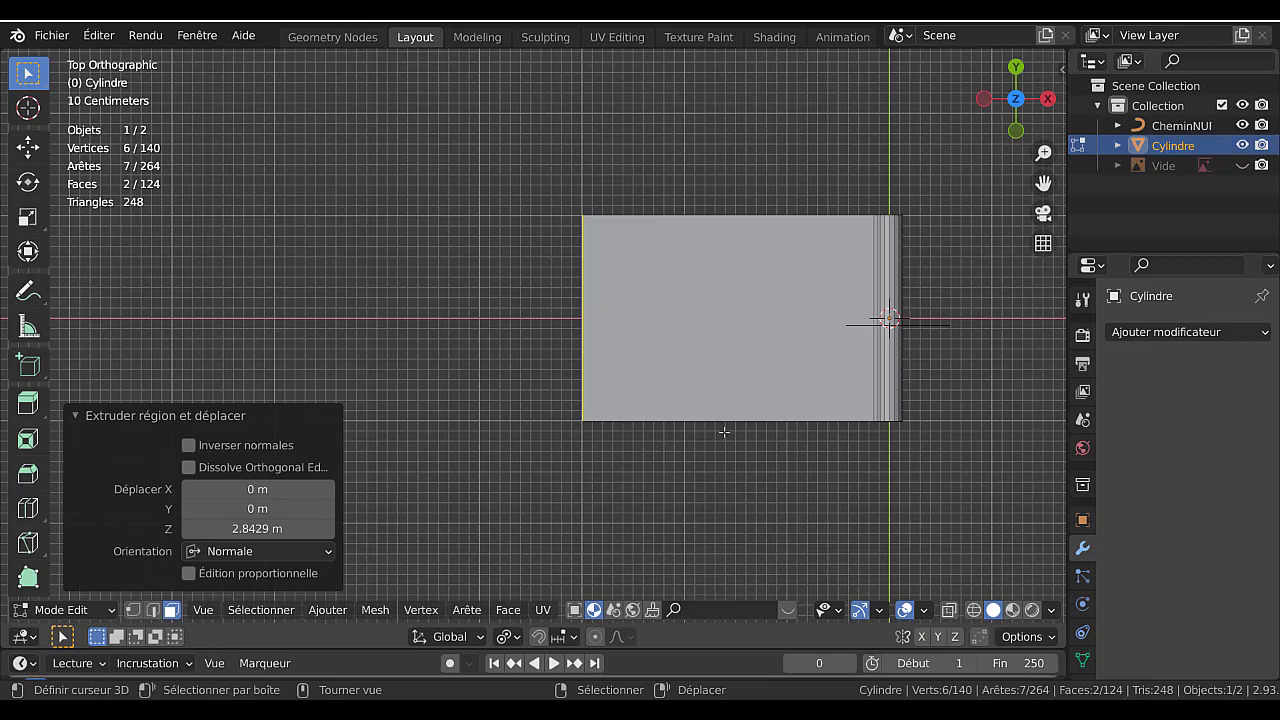
key("g")
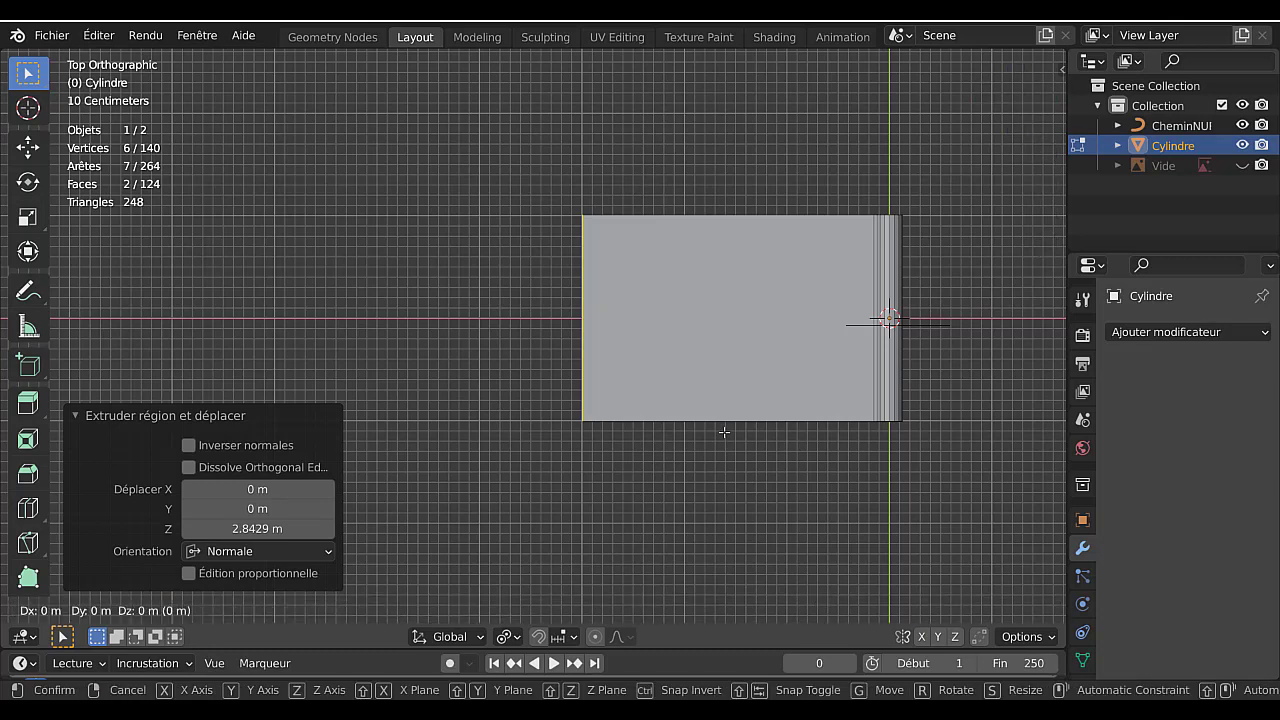
key("x")
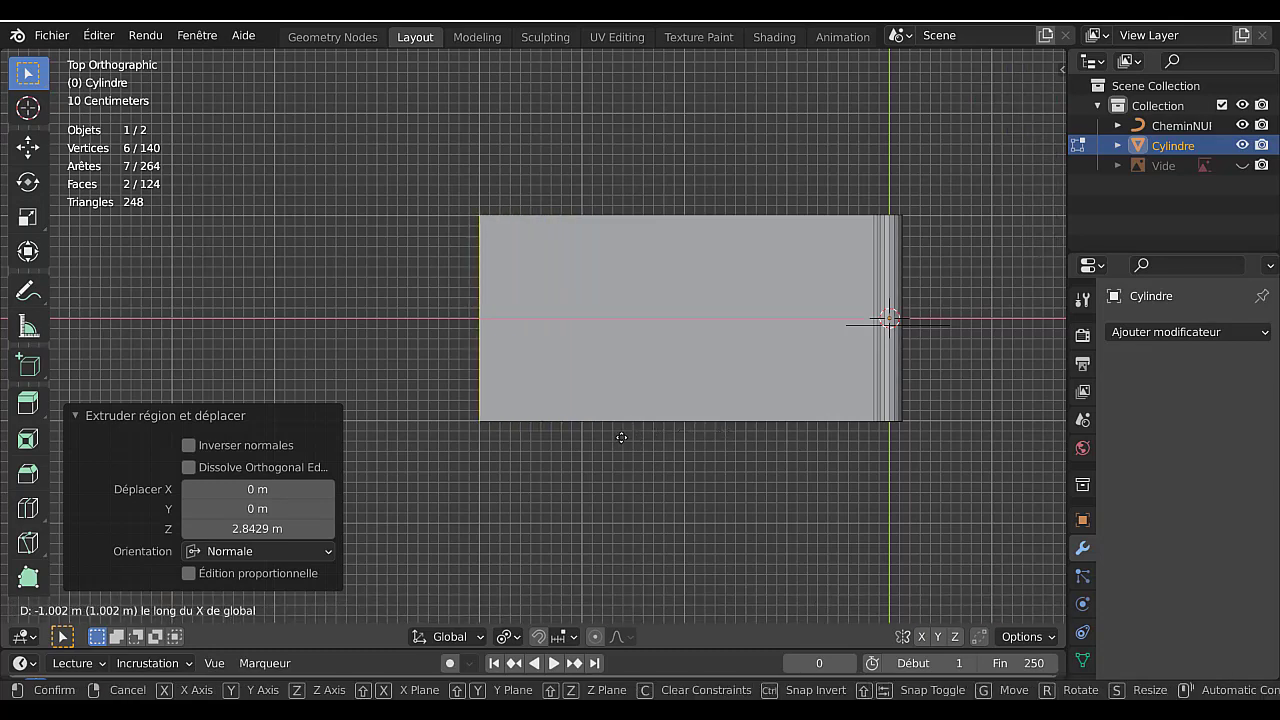
left_click(621, 437)
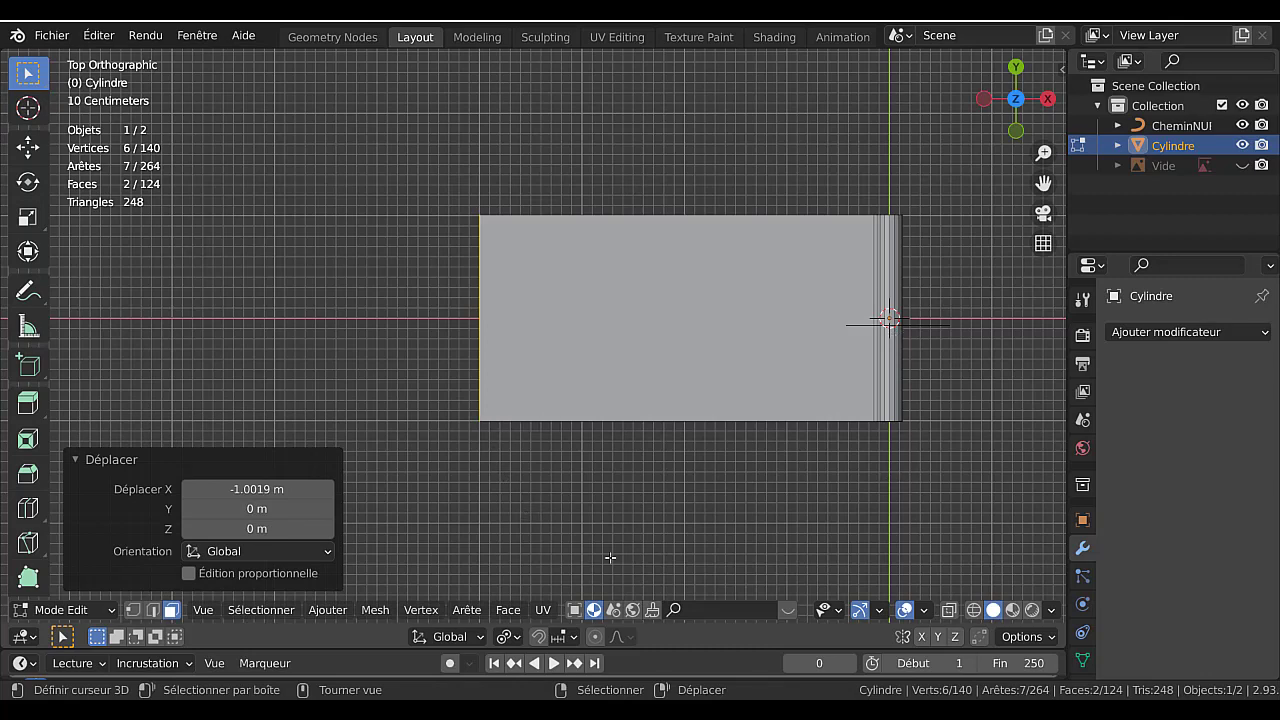
Scale the end faces to about 0.421 along the Y axis to taper the block in width.
key("s")
key("y")
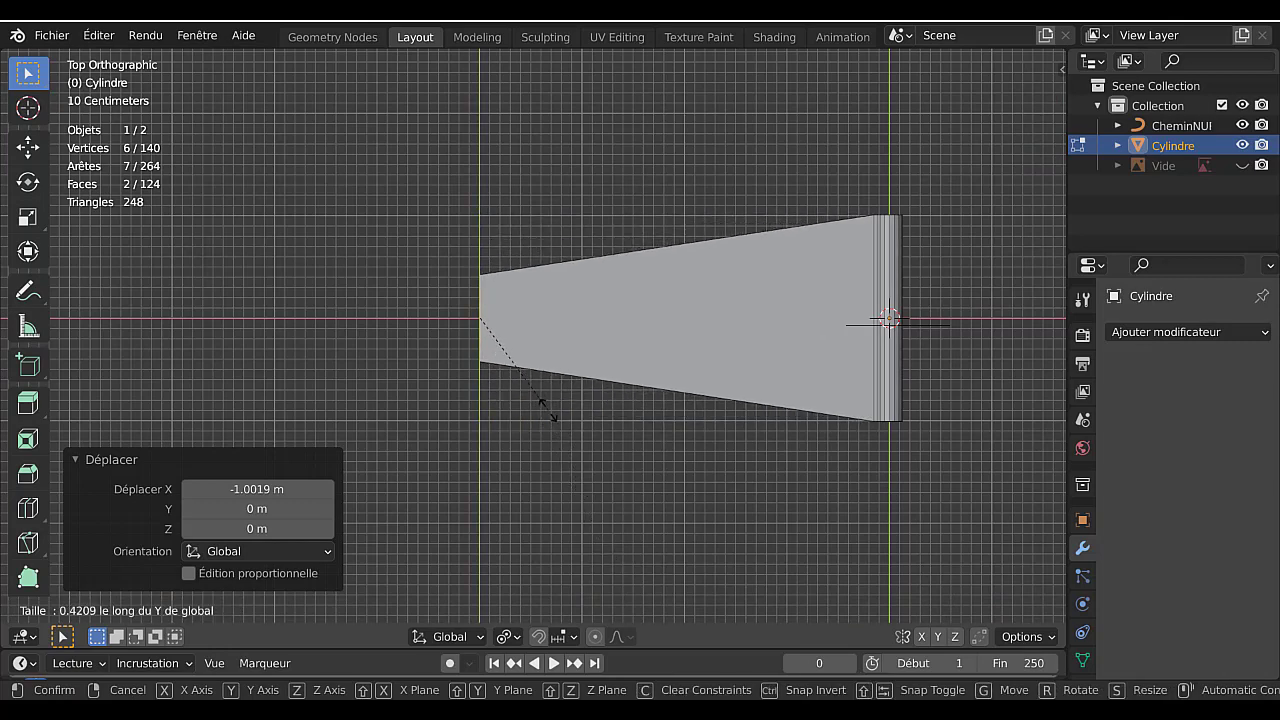
left_click(548, 410)
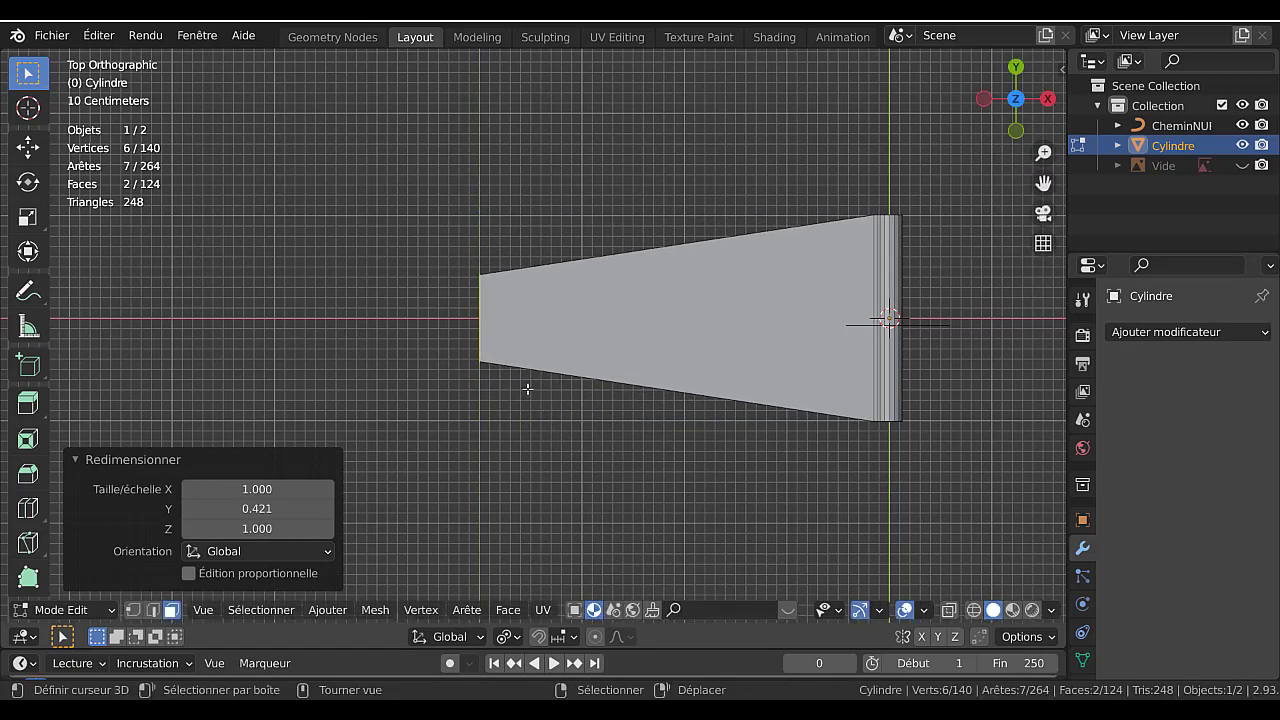
From the left view, scale the end faces by about 10.05 along the Z axis to thicken the block's narrow end.
scroll(537, 438, "down", 1)
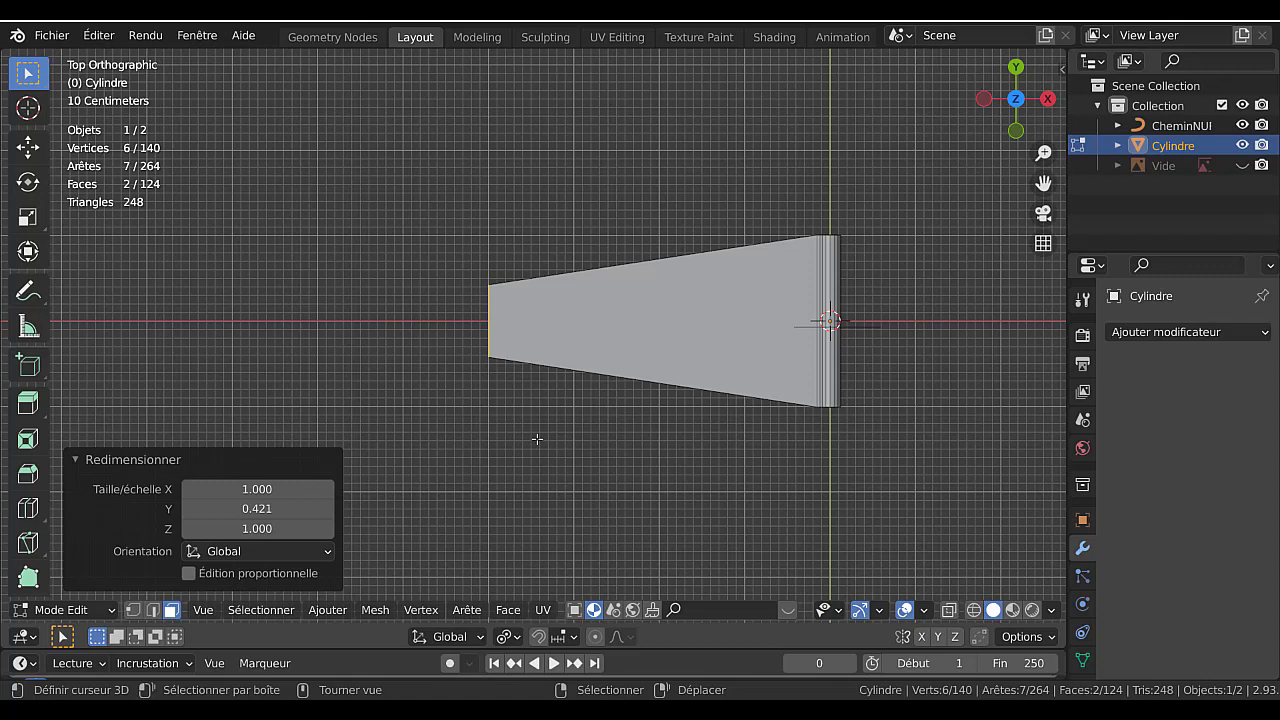
key("ctrl+KP_3")
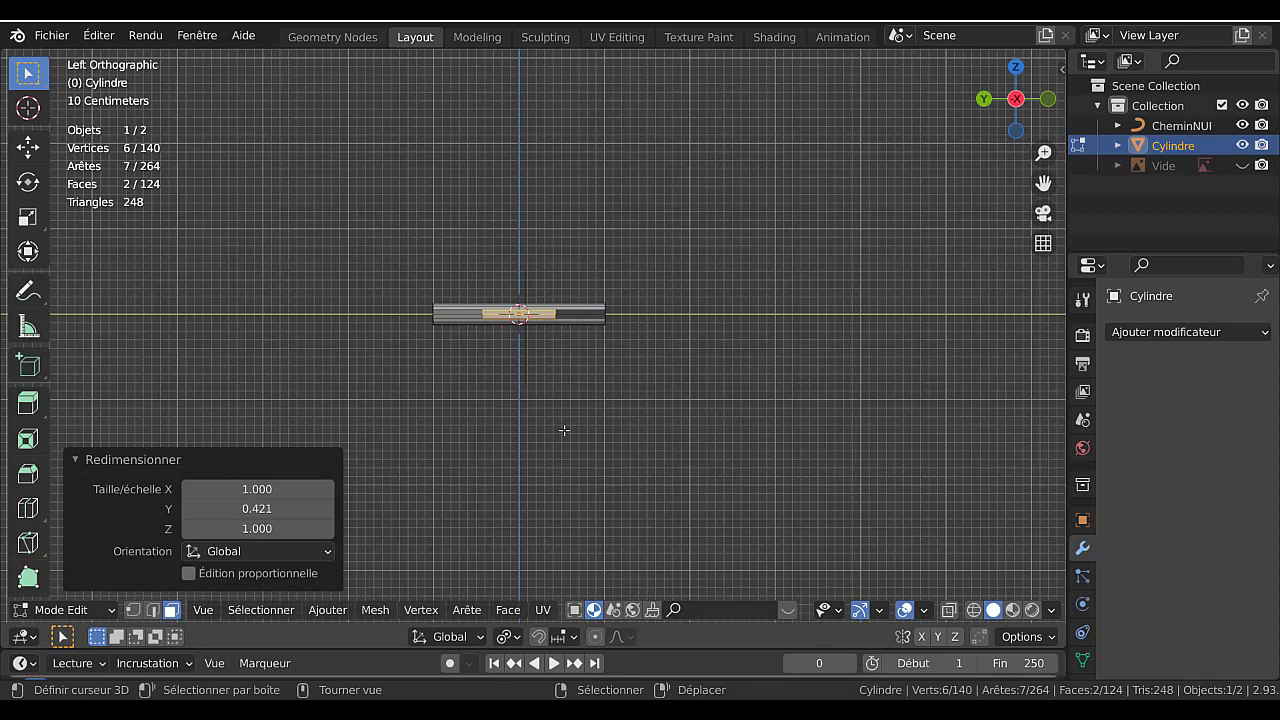
key("s")
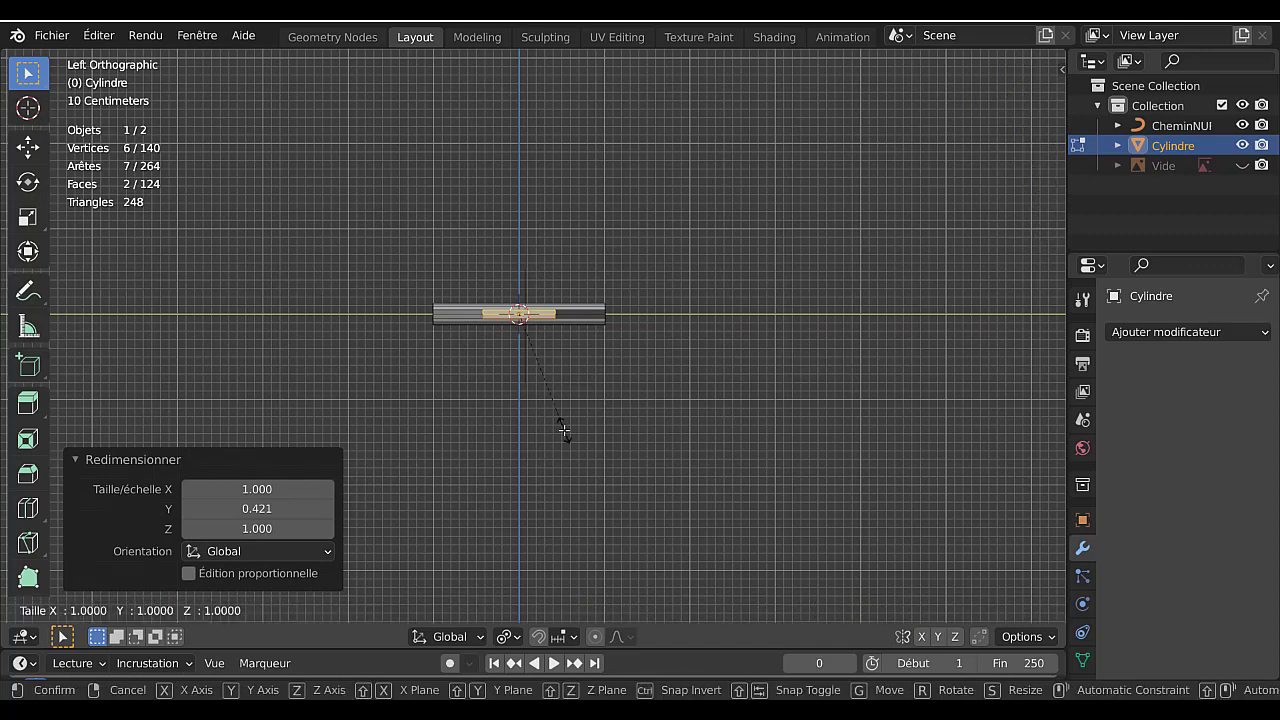
key("z")
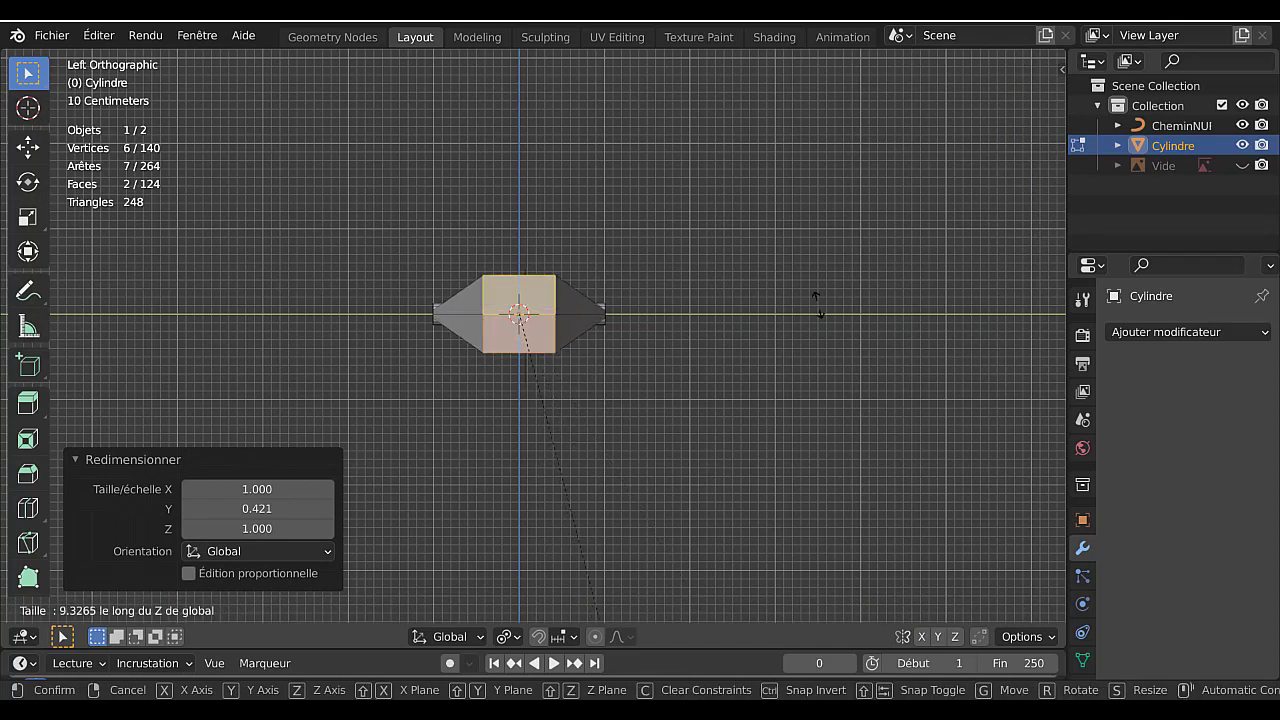
left_click(855, 380)
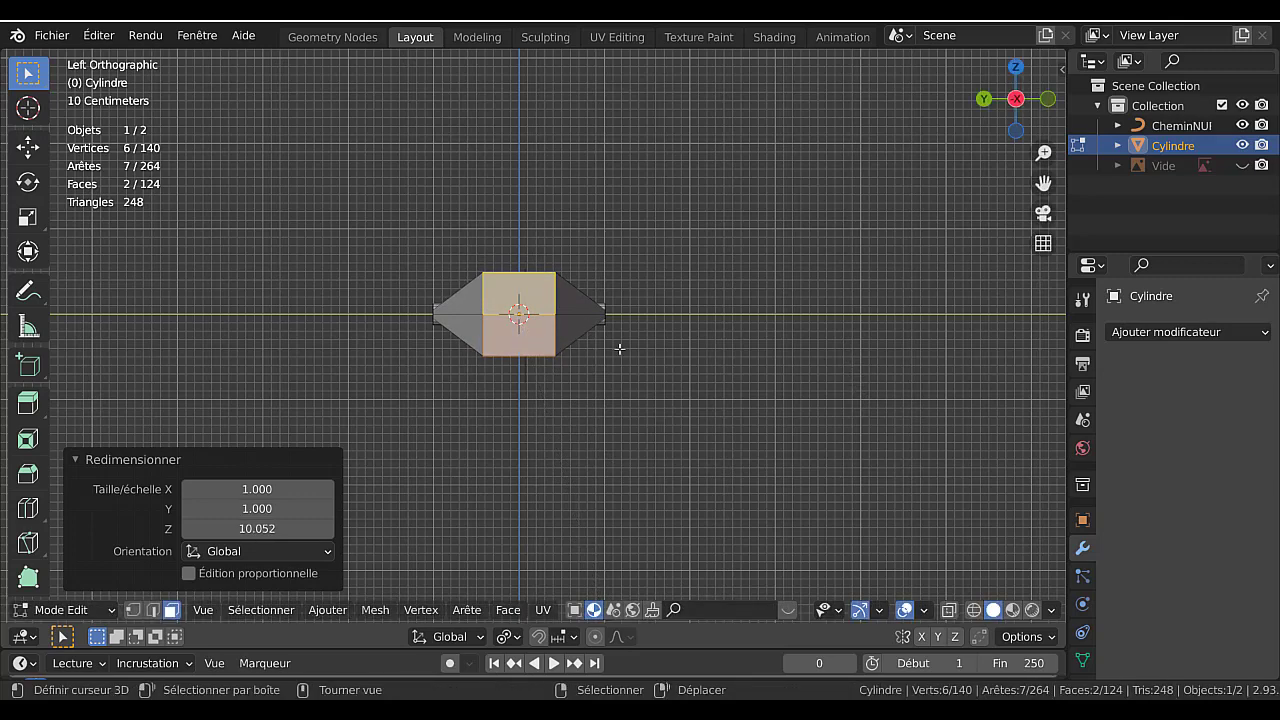
middle_click_drag(618, 384, 545, 413)
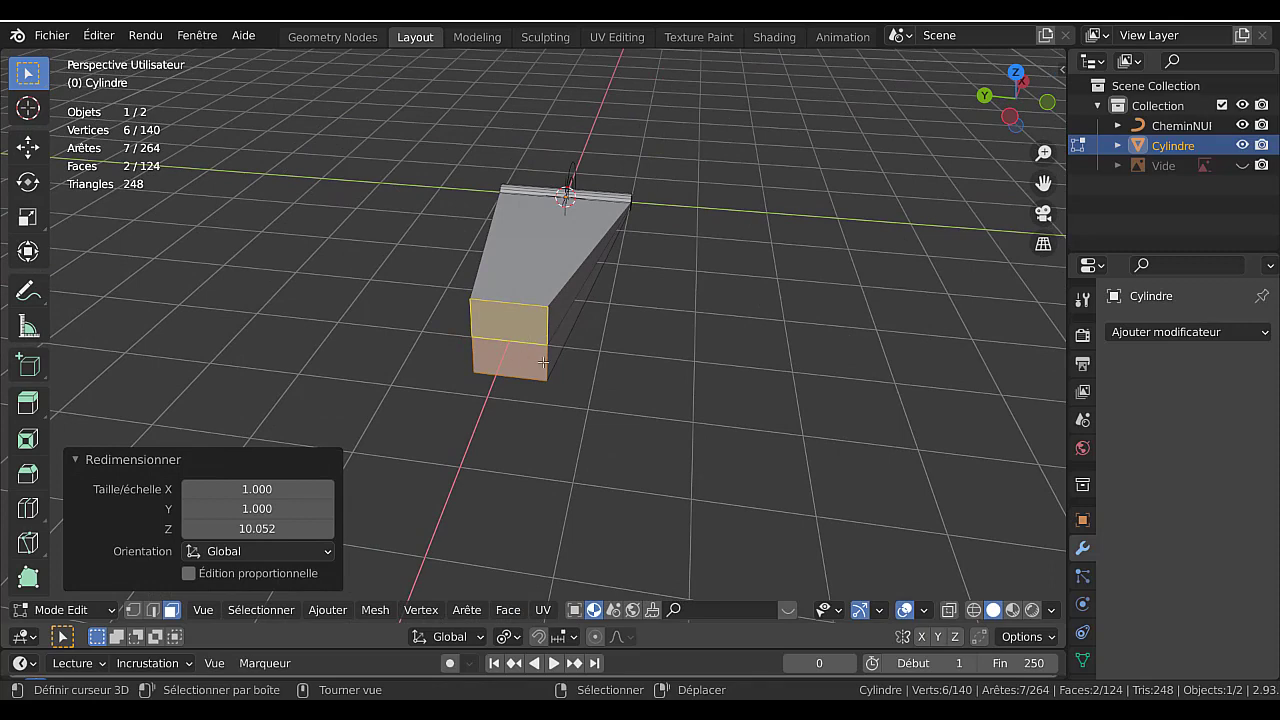
scroll(590, 368, "up", 3)
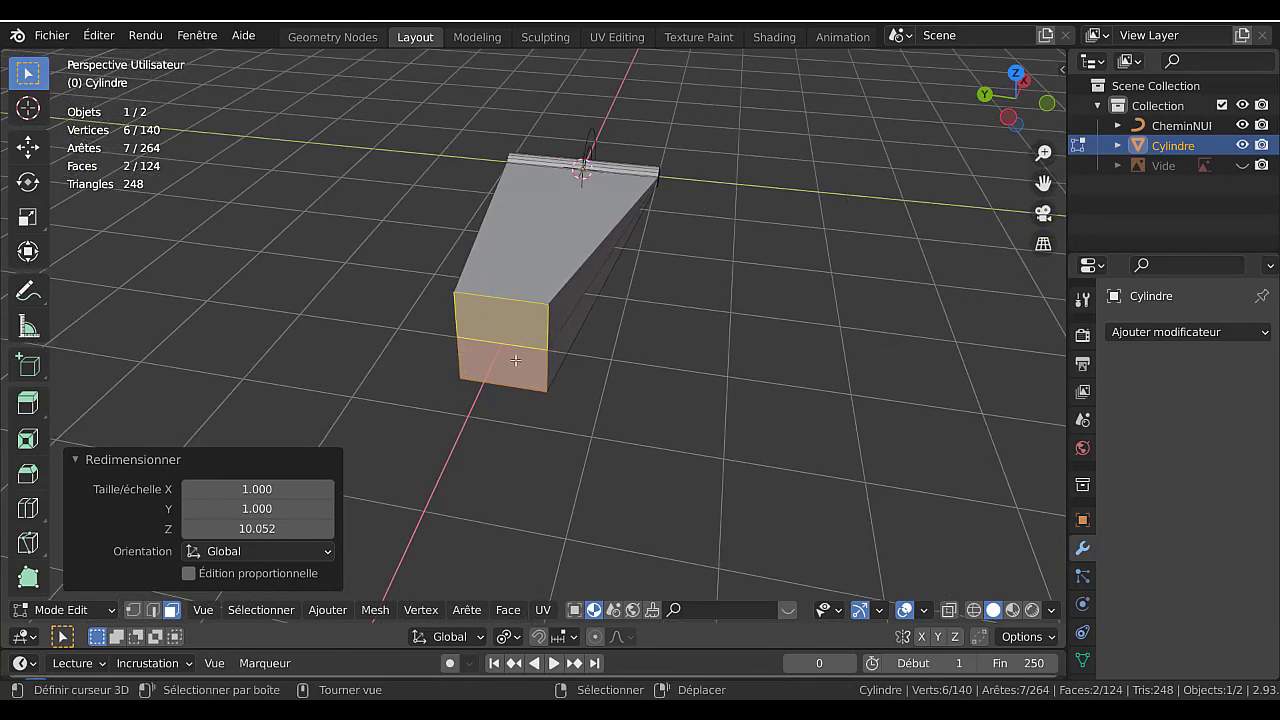
middle_click_drag(631, 380, 583, 420)
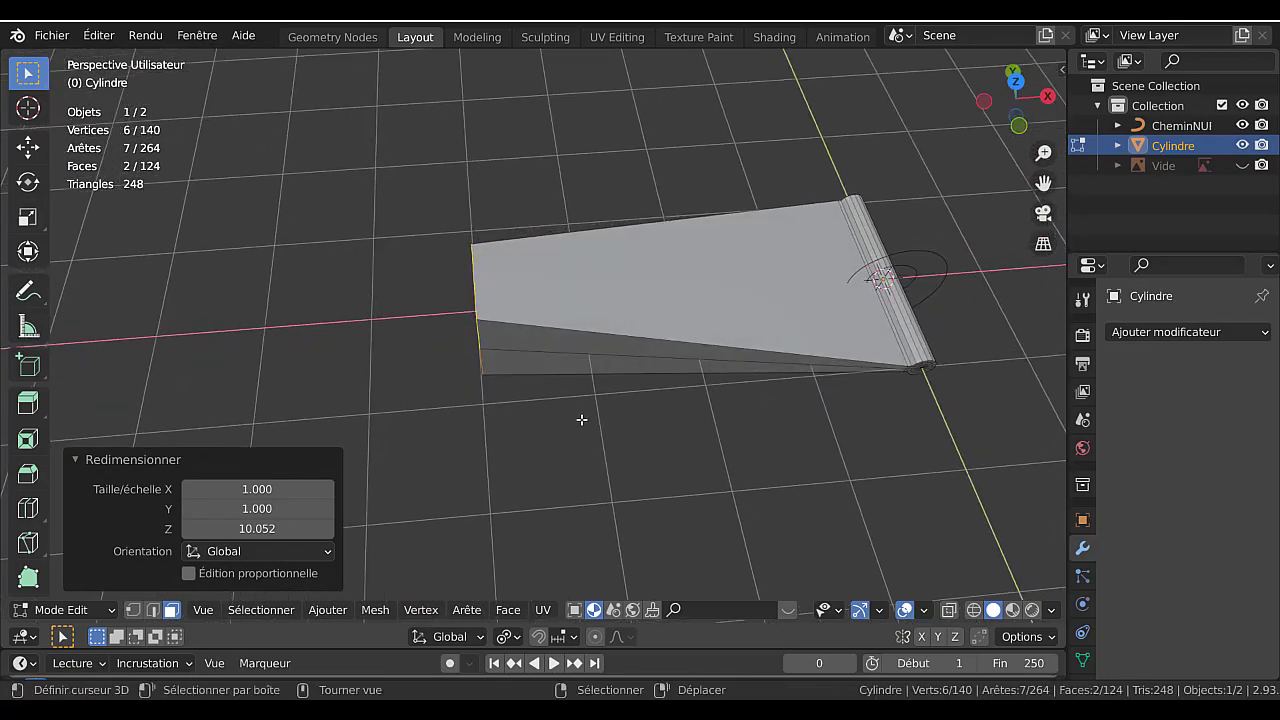
middle_click_drag(651, 451, 578, 383)
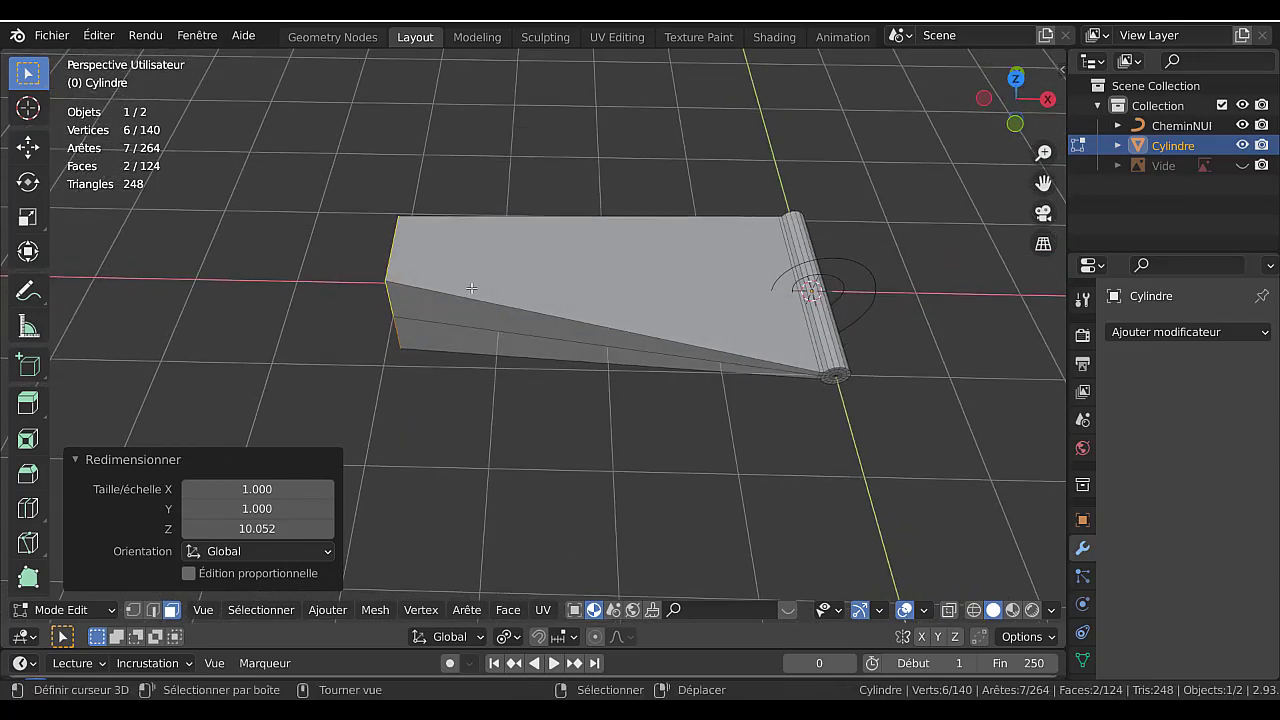
middle_click_drag(720, 346, 694, 294)
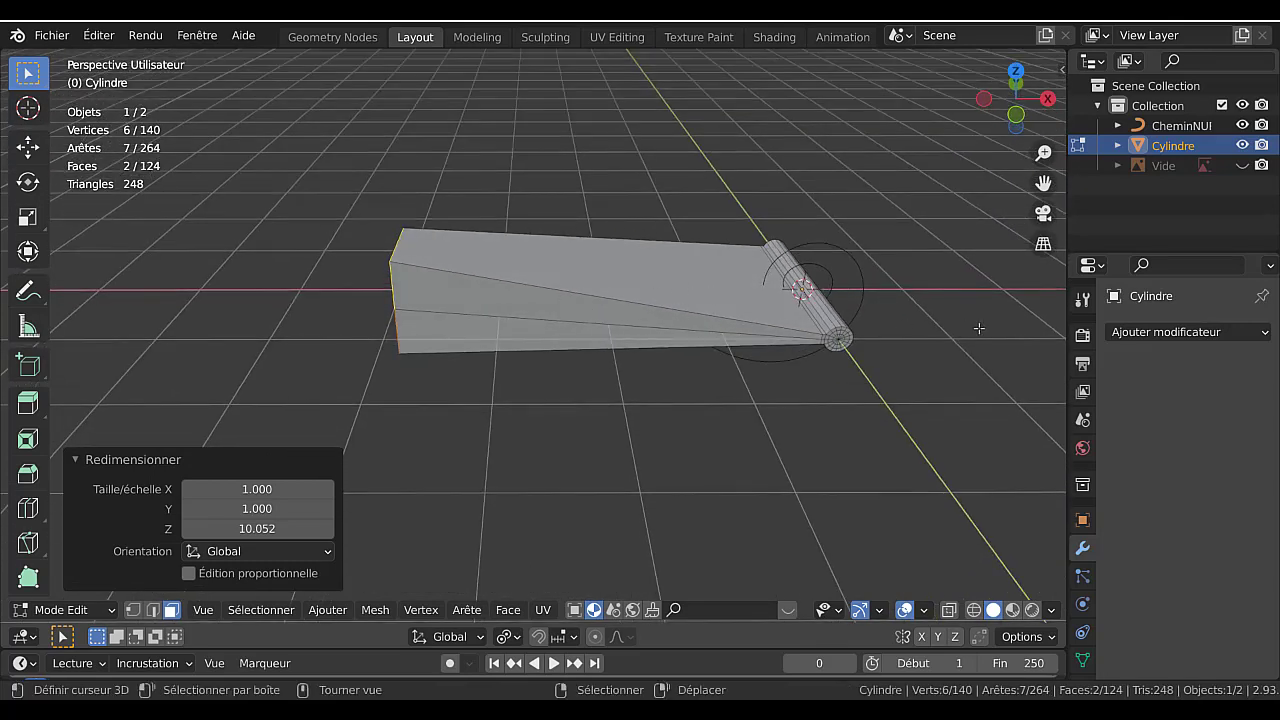
middle_click_drag(718, 324, 853, 261)
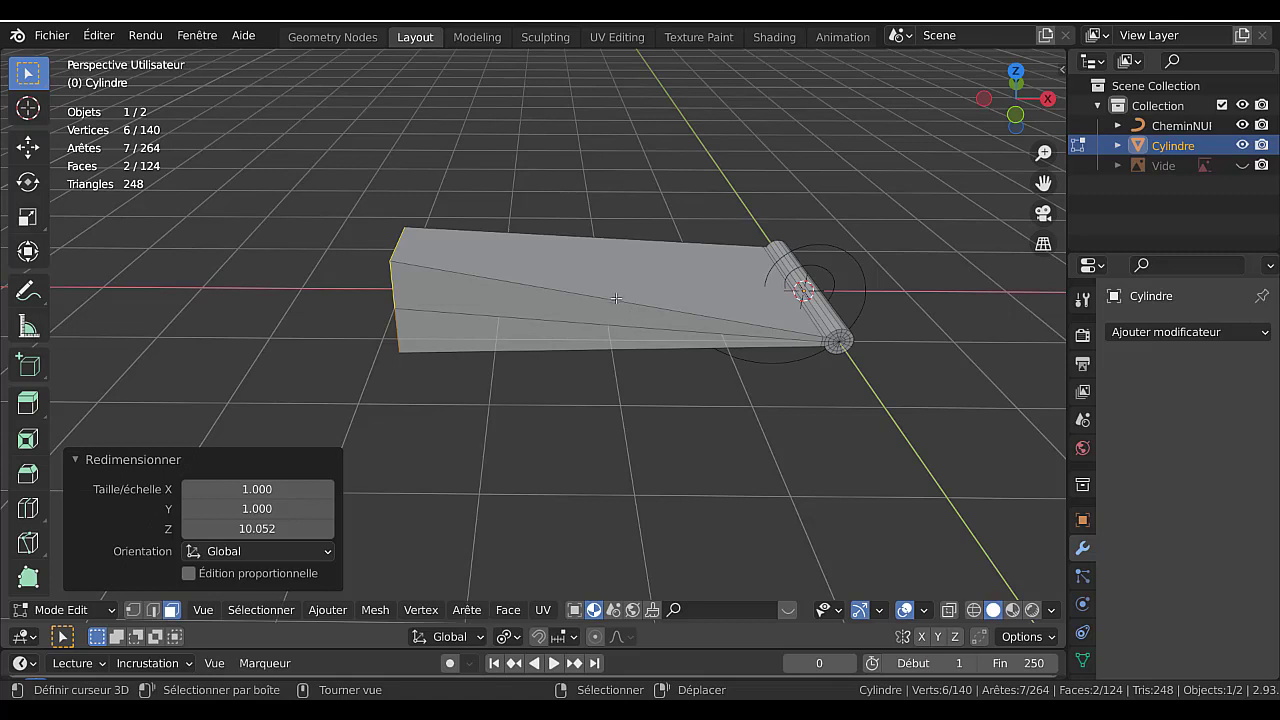
key("ctrl+r")
scroll(617, 297, "up", 10)
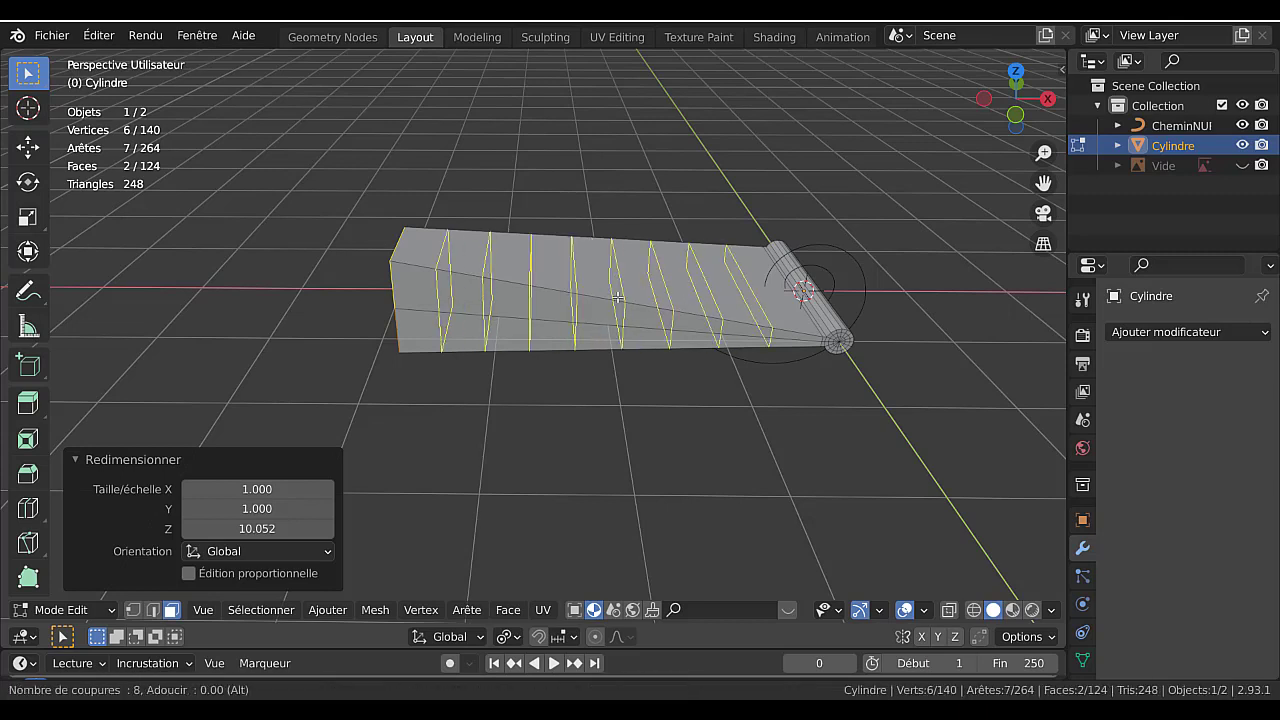
scroll(617, 297, "down", 9)
key("Escape")
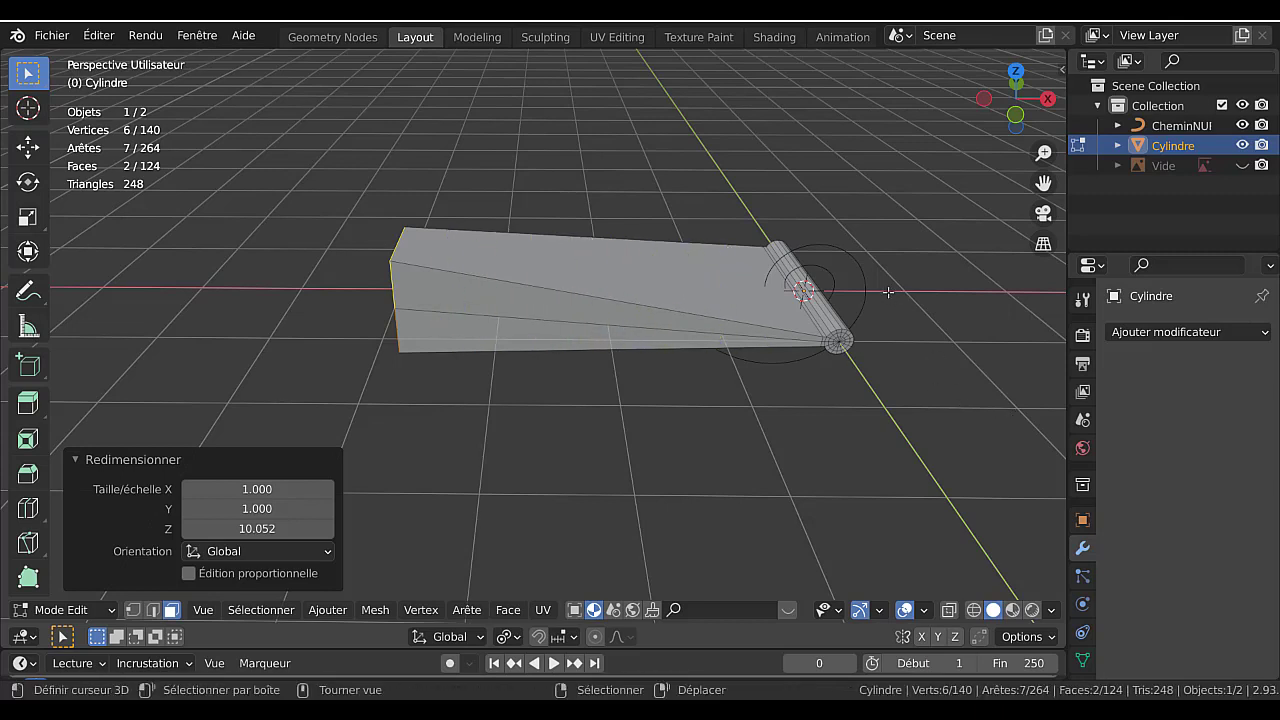
Add a Curve modifier to the block in Object Mode, using CheminNURBS as its curve object.
key("Tab")
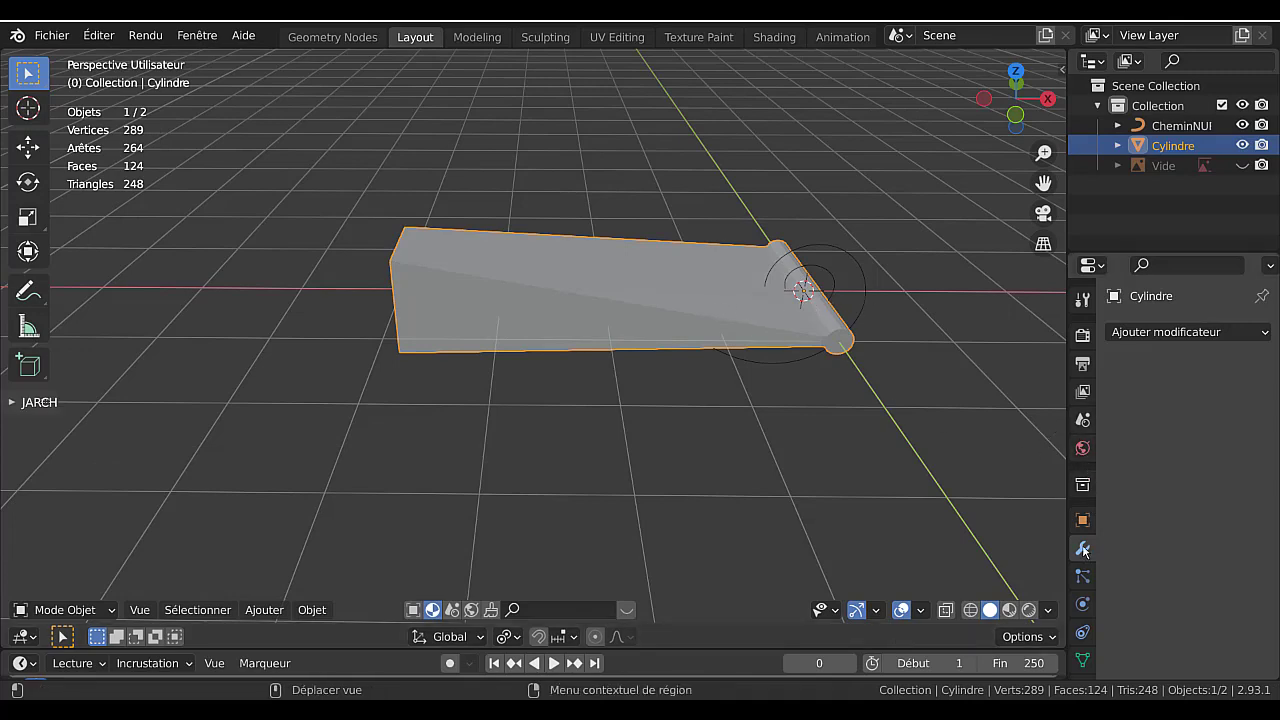
left_click_drag(1064, 420, 973, 420)
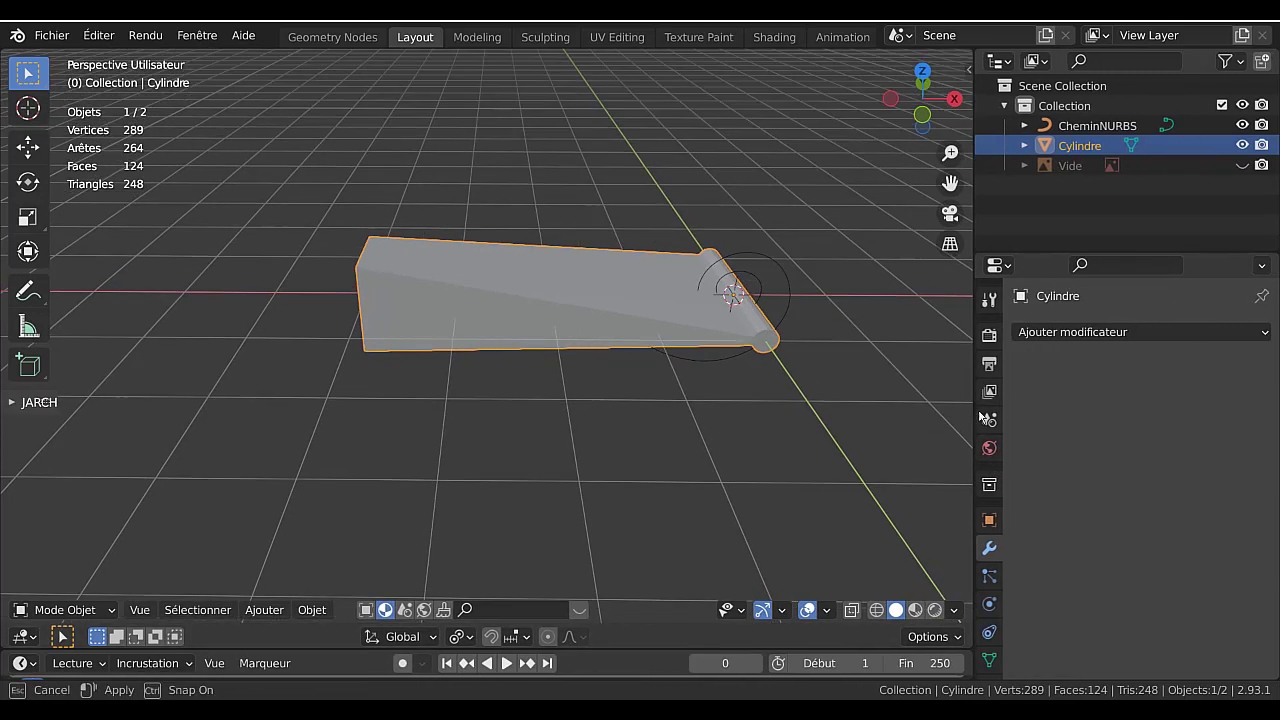
left_click(1121, 333)
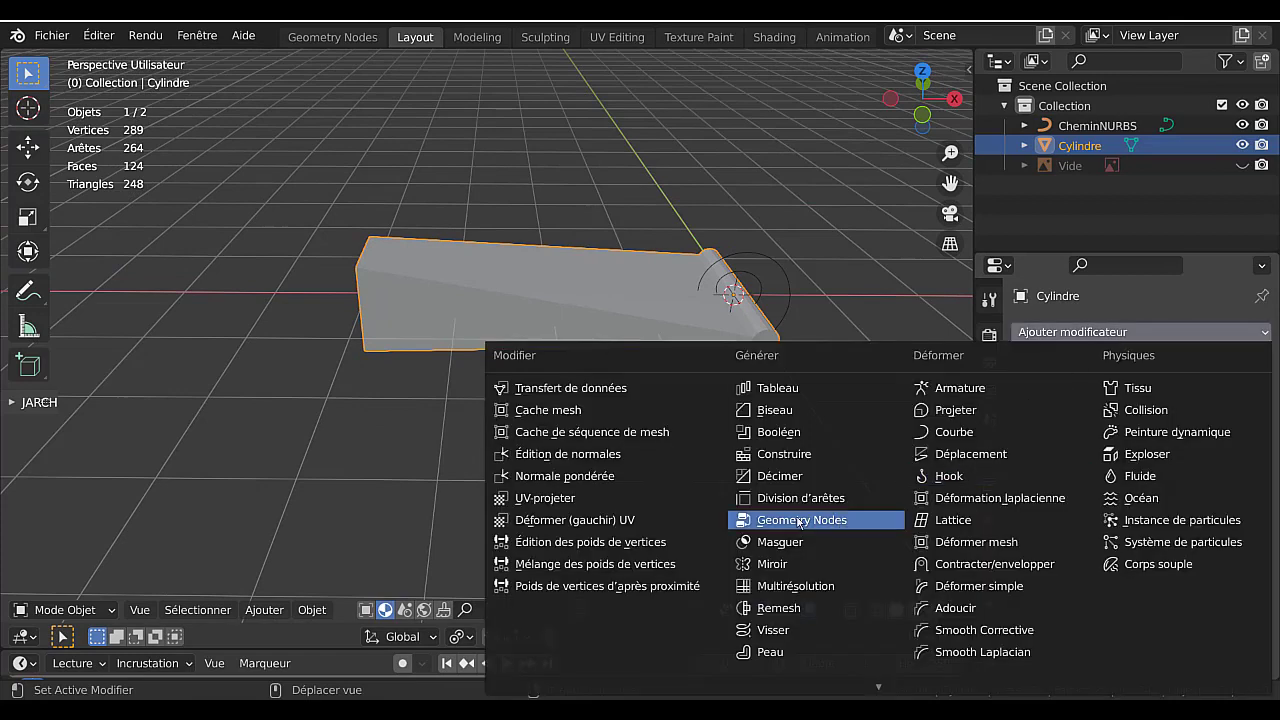
left_click(968, 432)
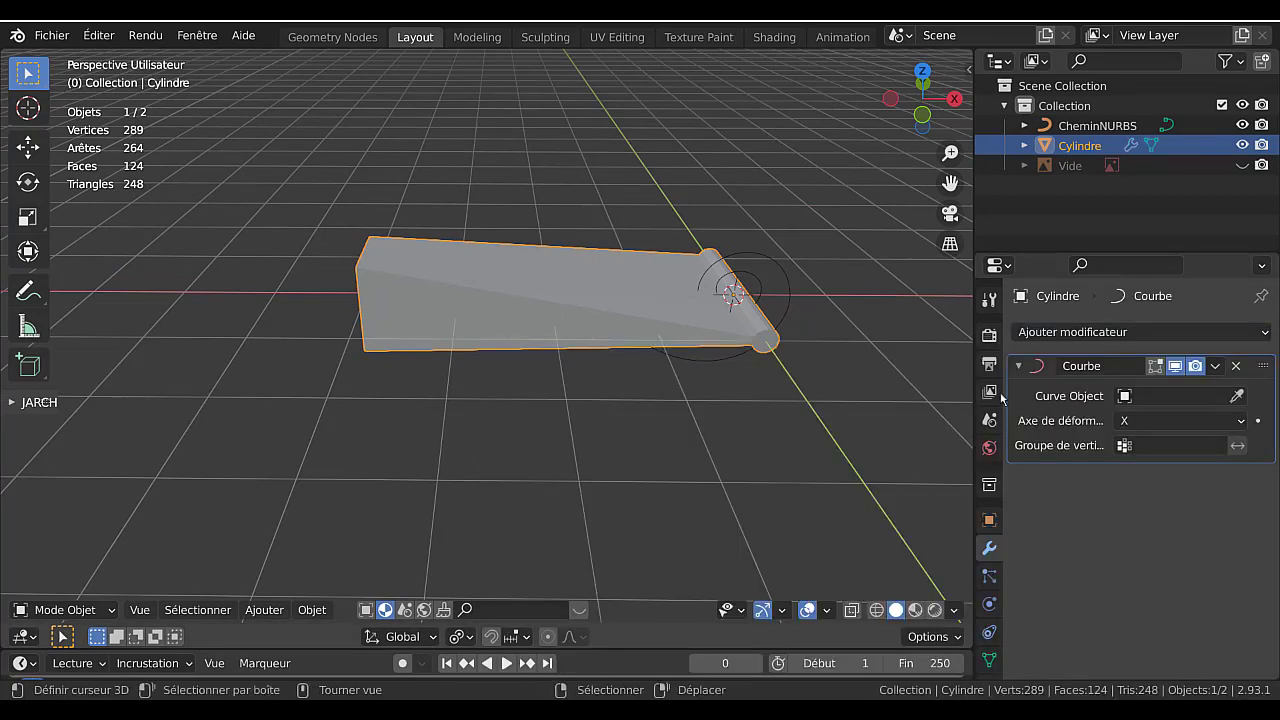
left_click(1161, 398)
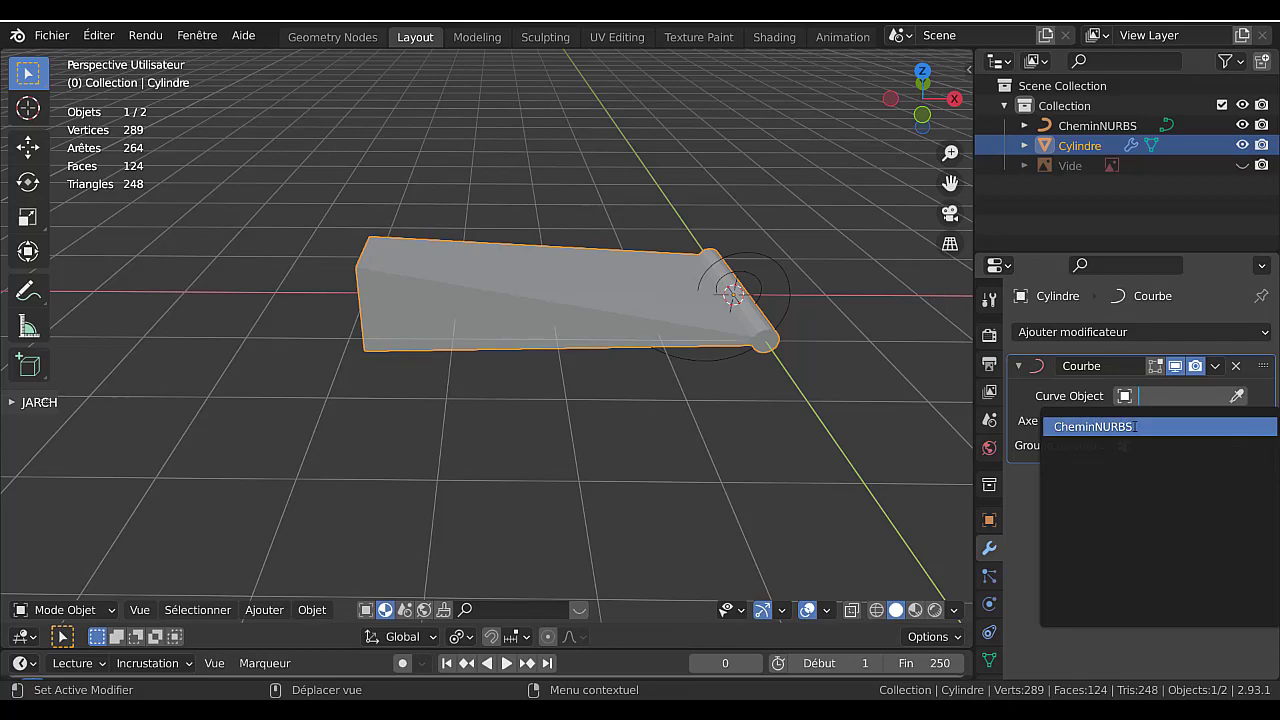
left_click(1134, 426)
Try sliding the block along the X axis to test how it deforms along the curve.
middle_click_drag(680, 470, 652, 413)
key("g")
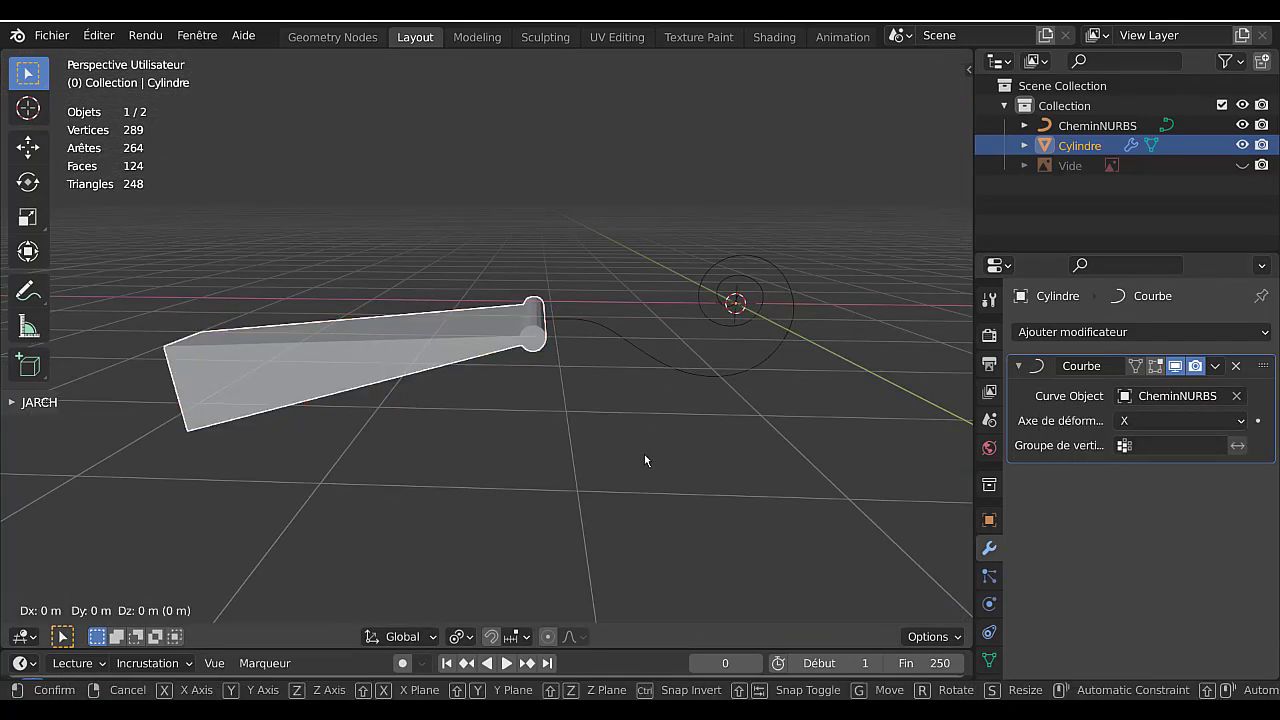
key("x")
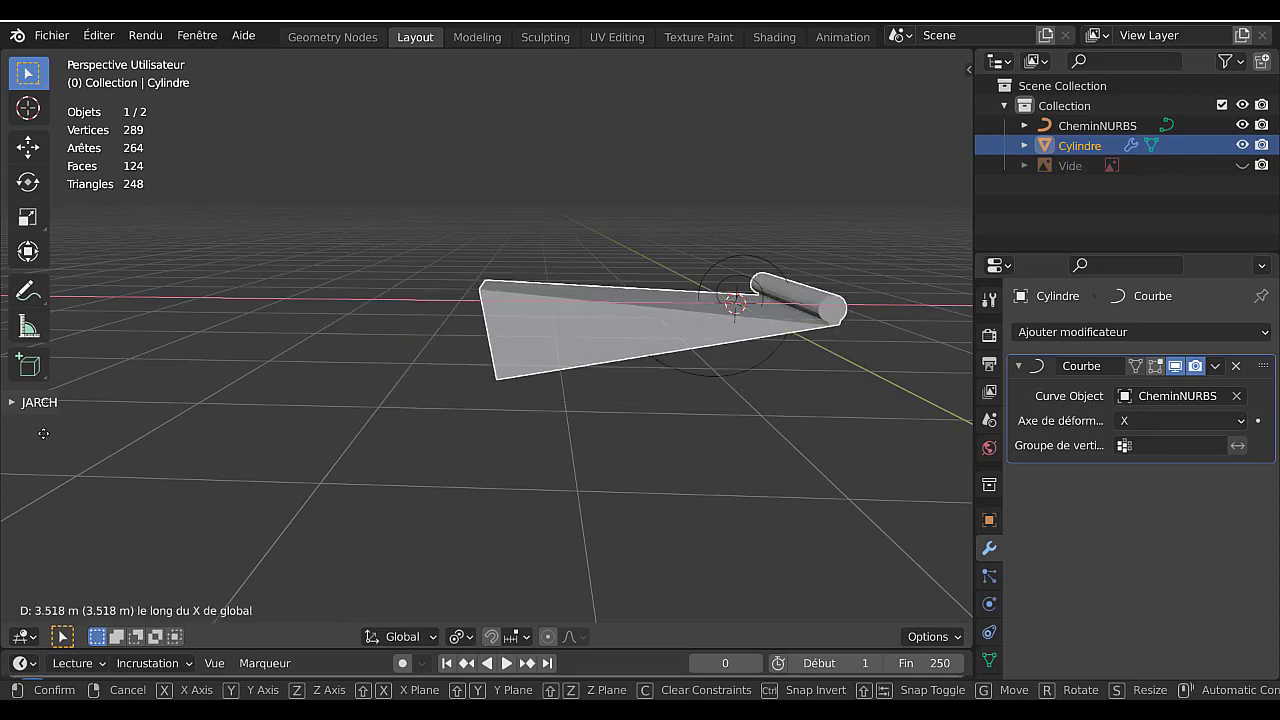
left_click(248, 392)
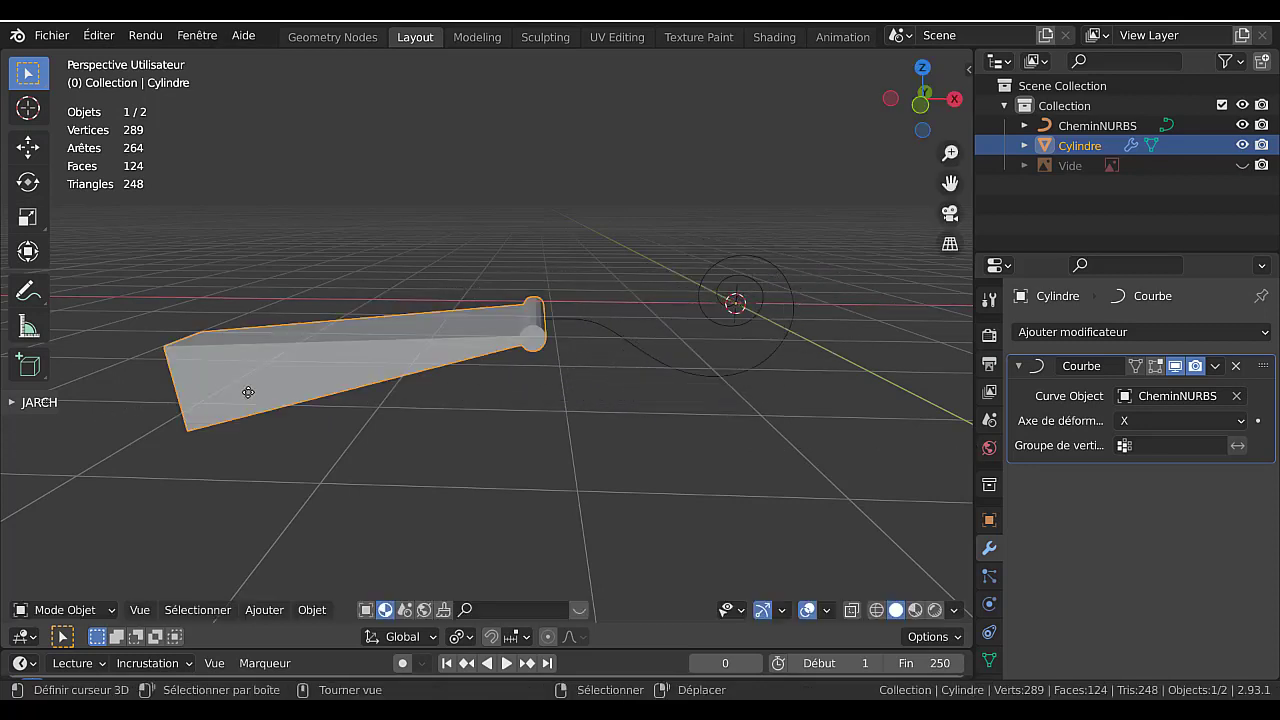
Add 24 evenly spaced edge loops along the block between the cylinder and its end faces.
key("Tab")
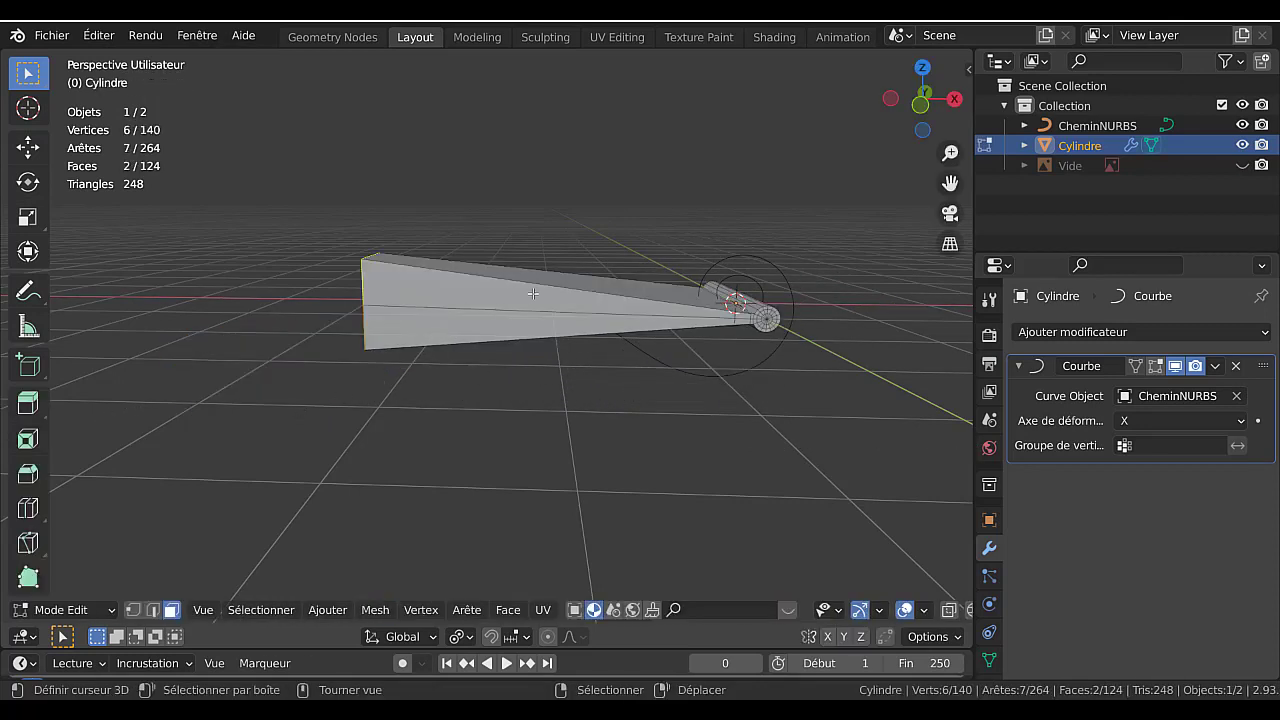
key("ctrl+r")
scroll(531, 292, "up", 20)
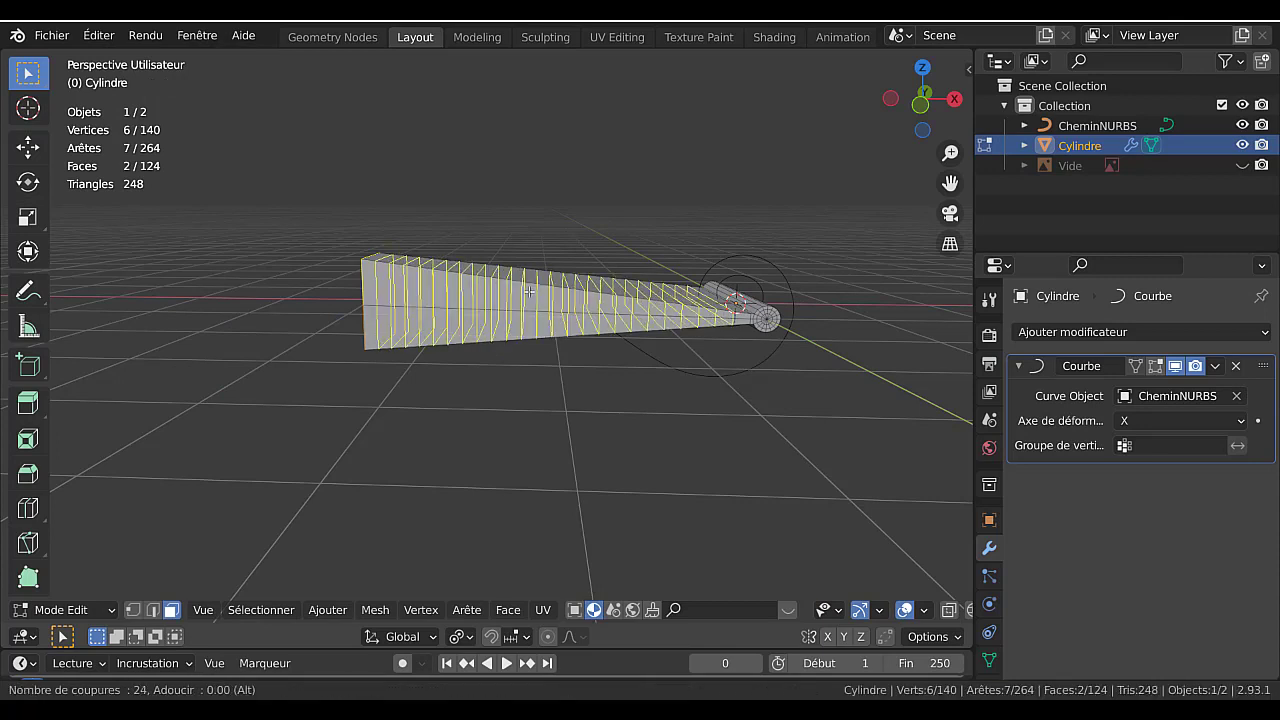
left_click(529, 291)
right_click(526, 314)
key("Tab")
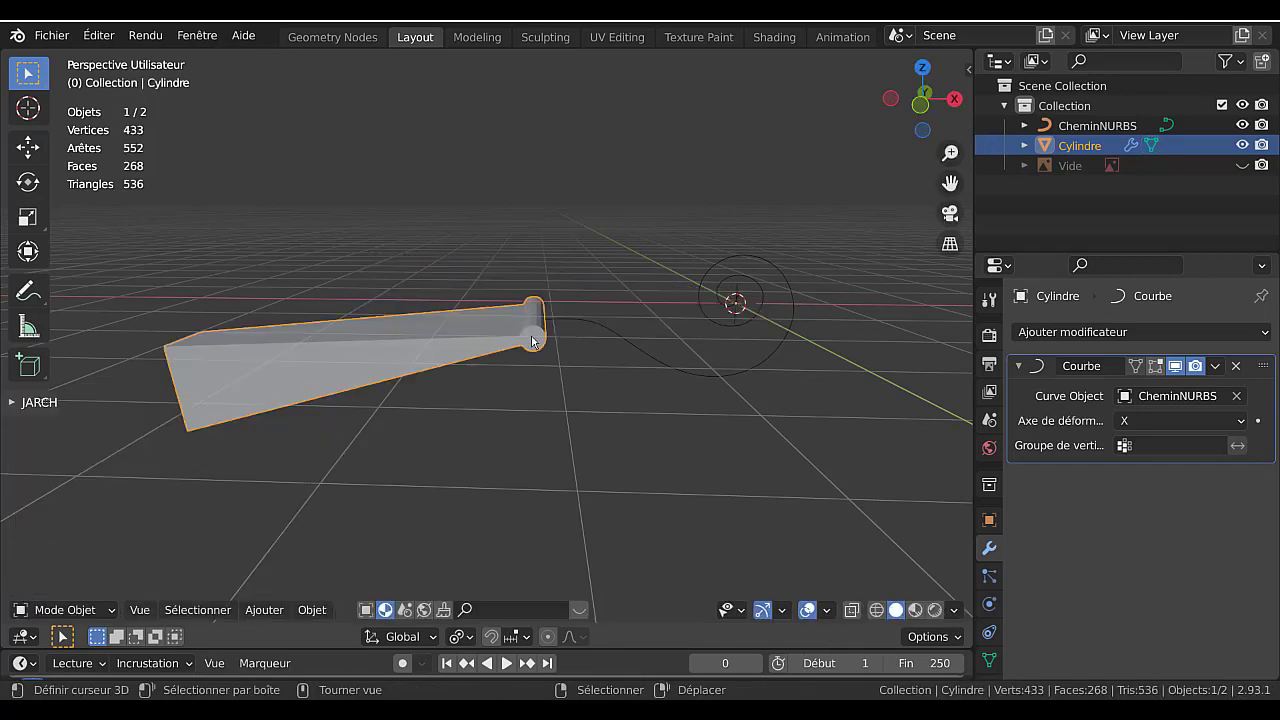
Try moving the subdivided block about 4.9 m along the X axis to preview it curling around the spiral.
key("g")
key("x")
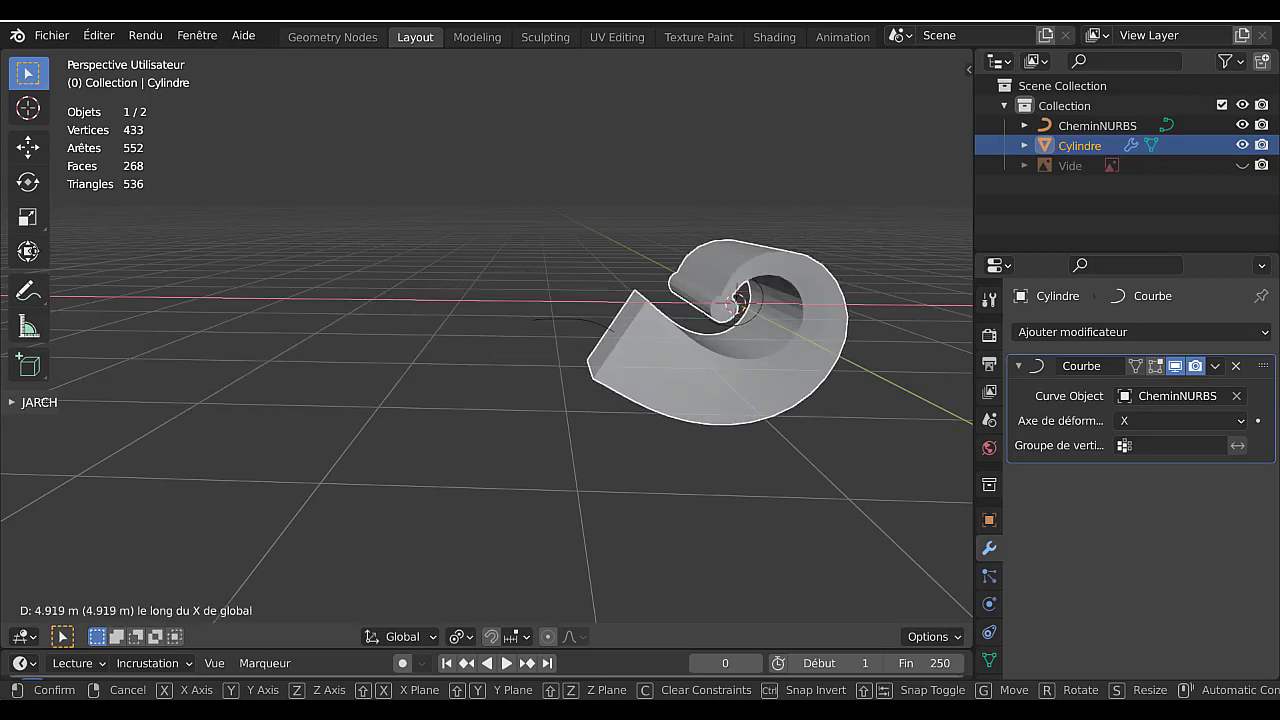
right_click(64, 244)
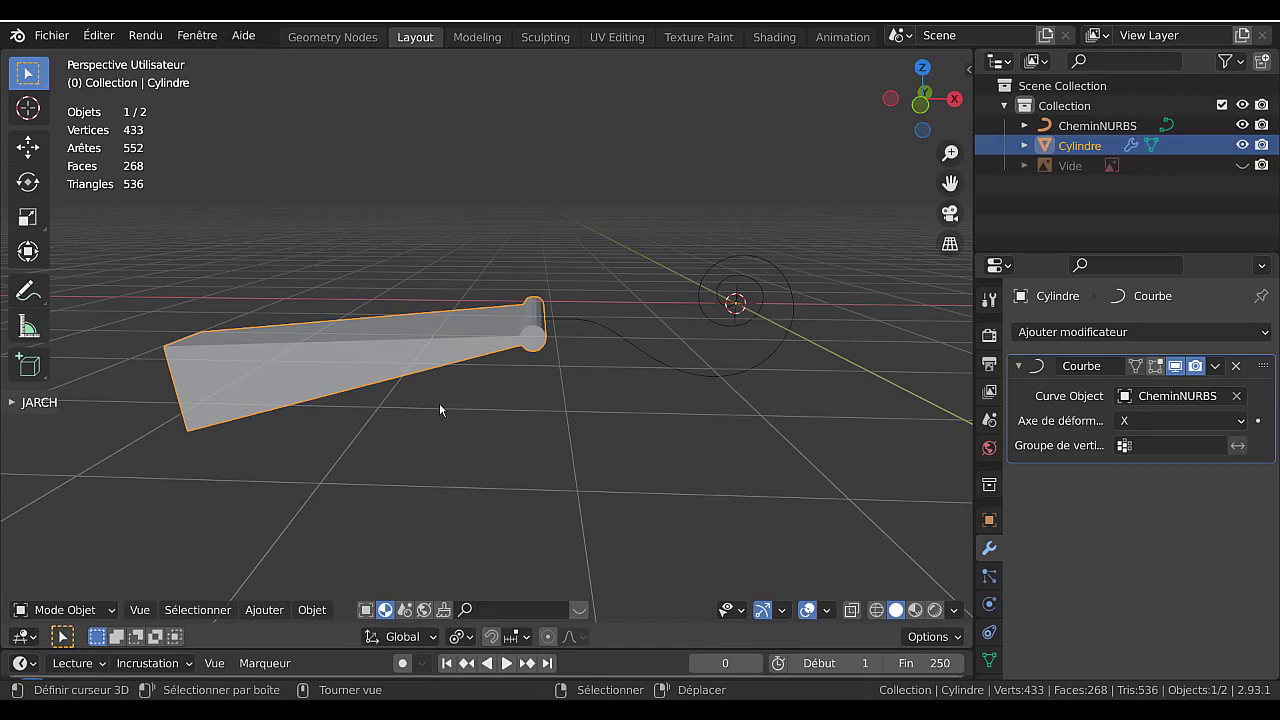
Remove the Curve modifier from the block and inspect its subdivided mesh from the top view.
left_click(1236, 367)
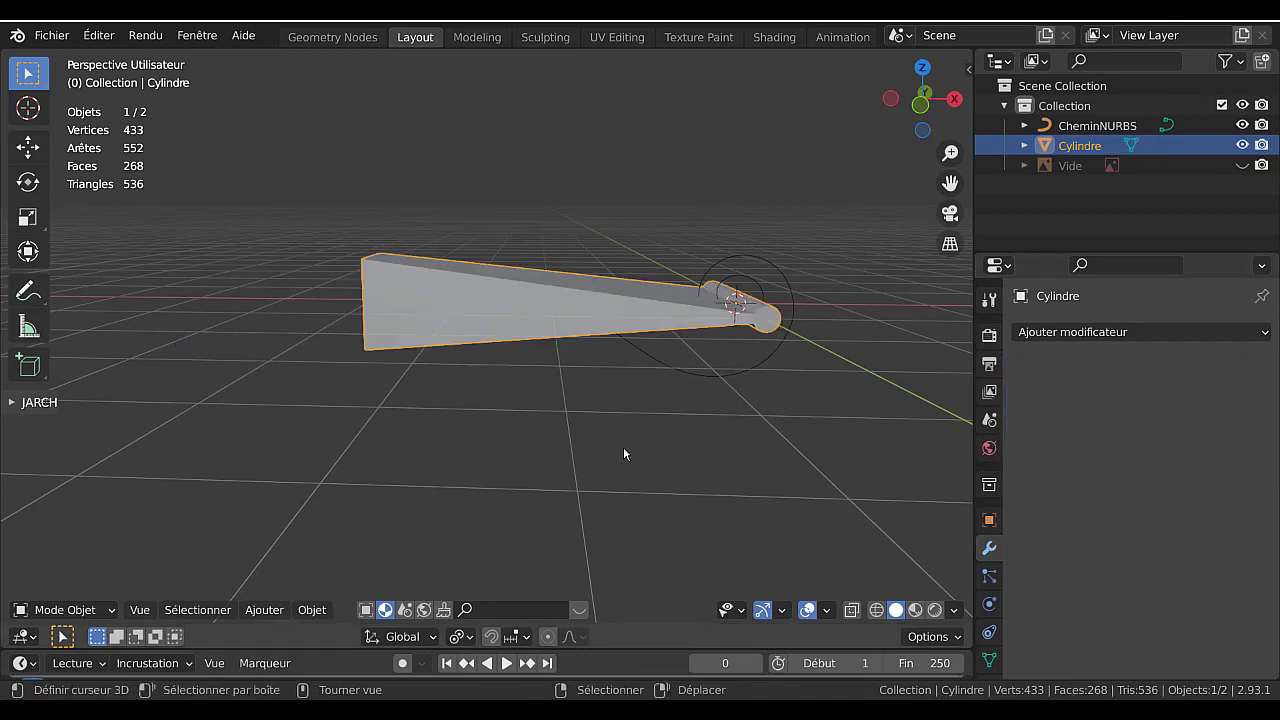
key("Tab")
key("KP_7")
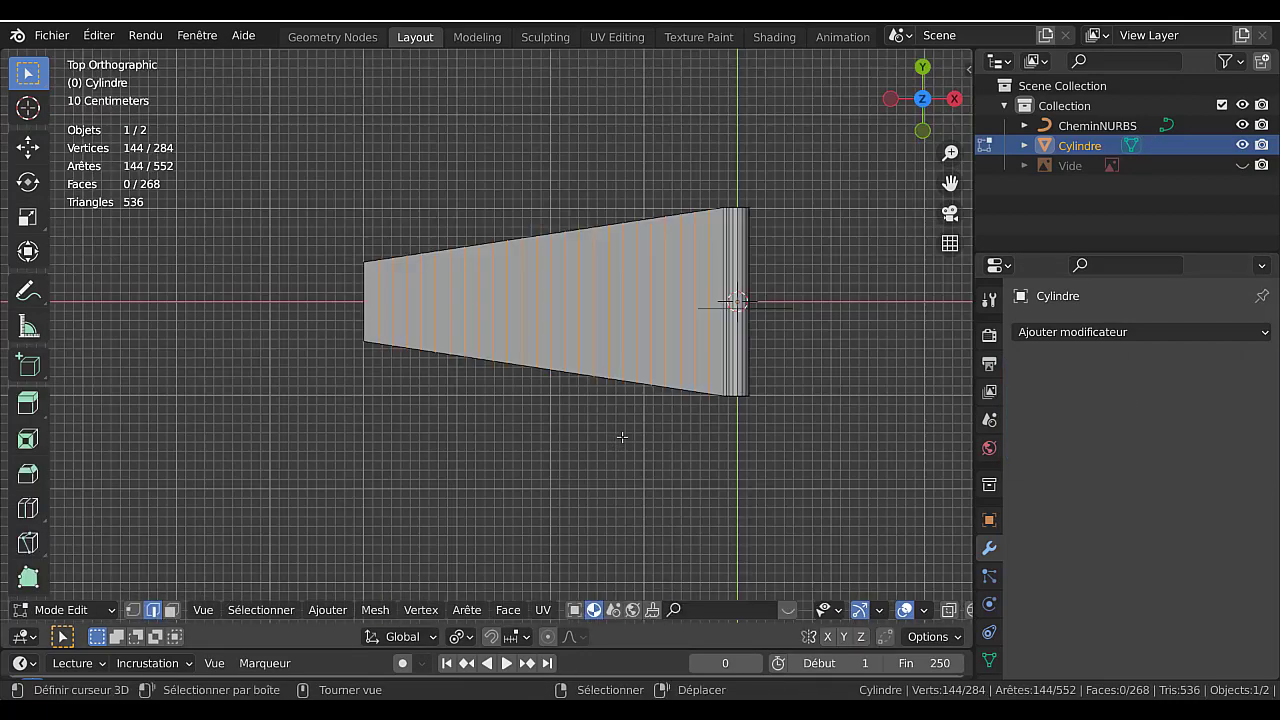
middle_click_drag(614, 437, 740, 443, "shift")
scroll(693, 393, "up", 1)
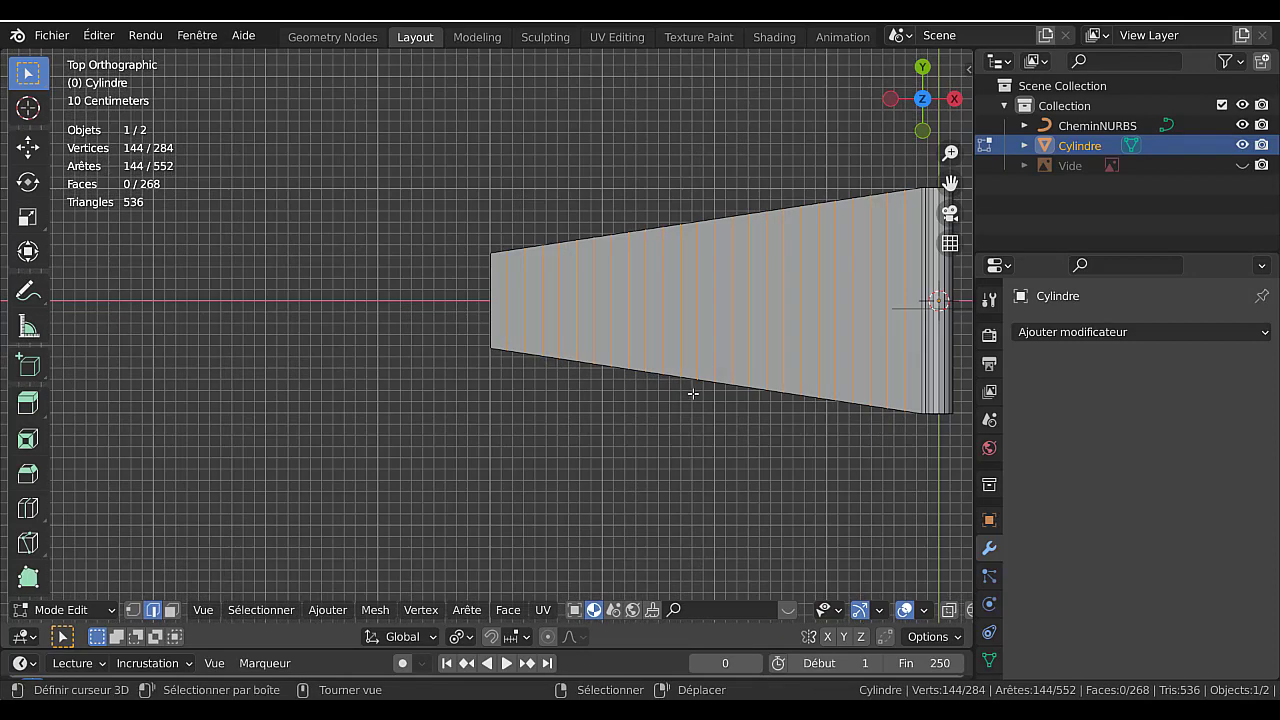
scroll(665, 372, "down", 1)
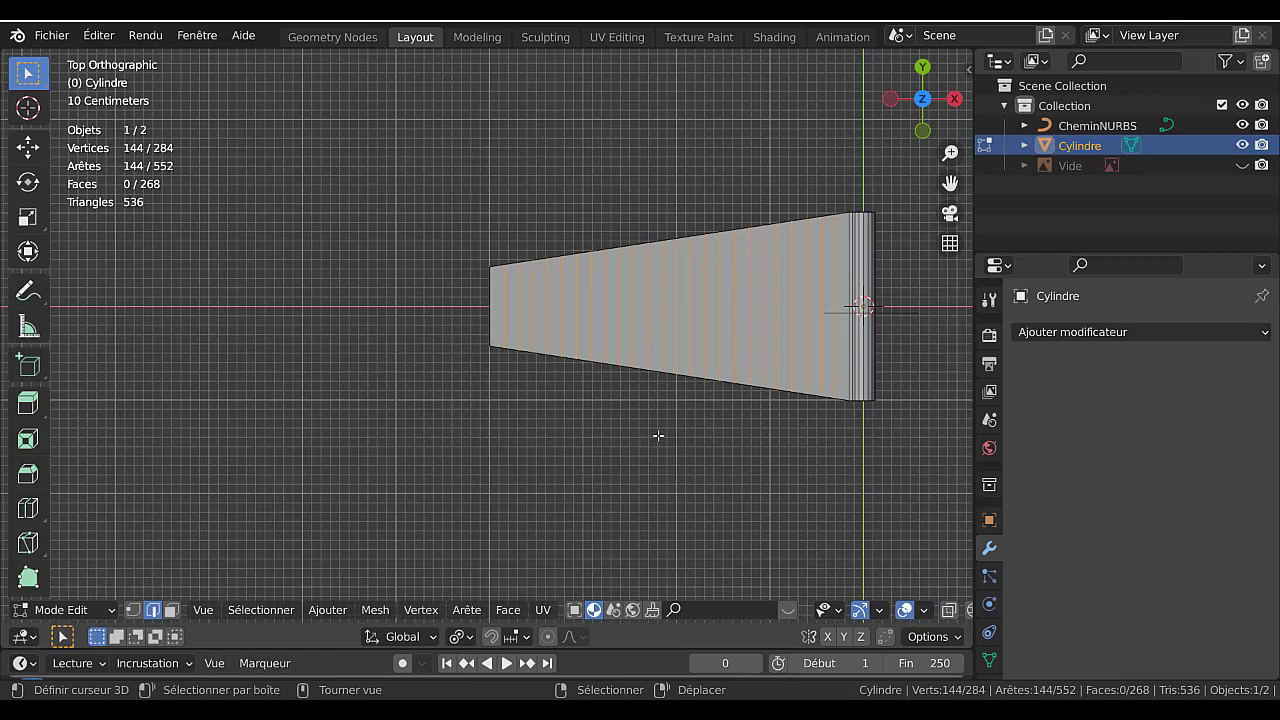
key("Tab")
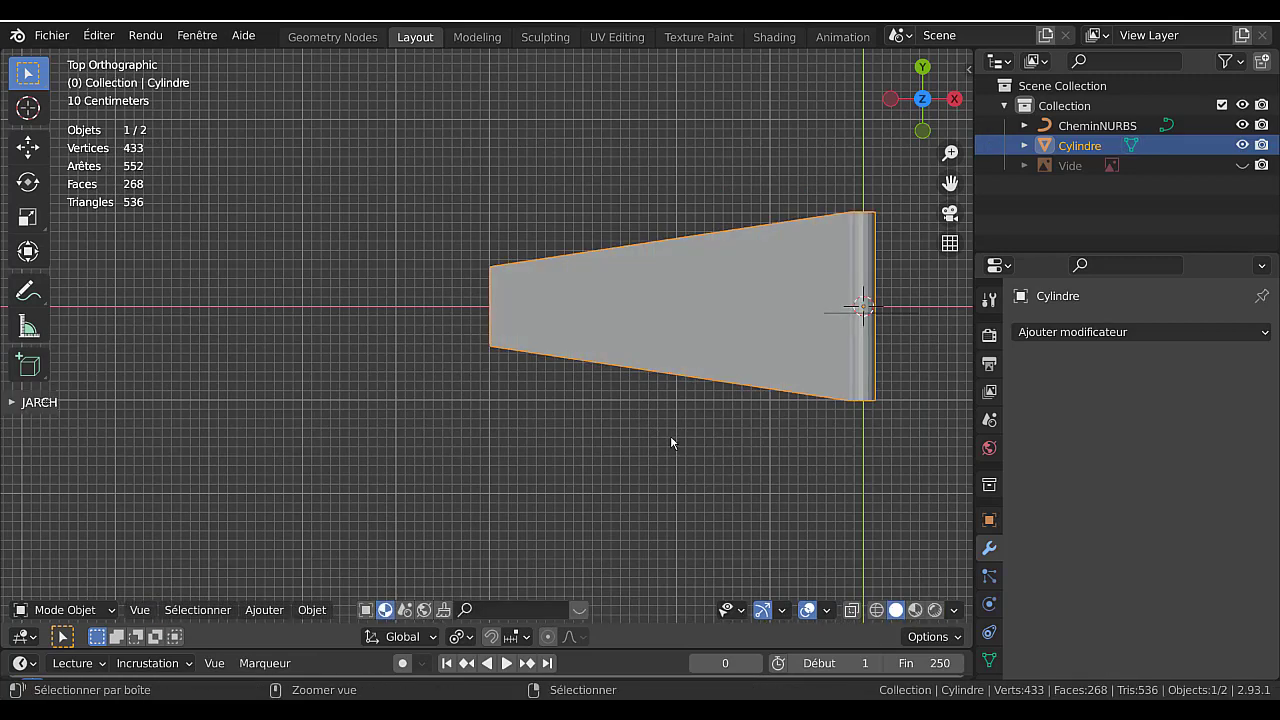
Undo the removal of the Curve modifier and the edge loops added along the block.
key("ctrl+z")
key("ctrl+z")
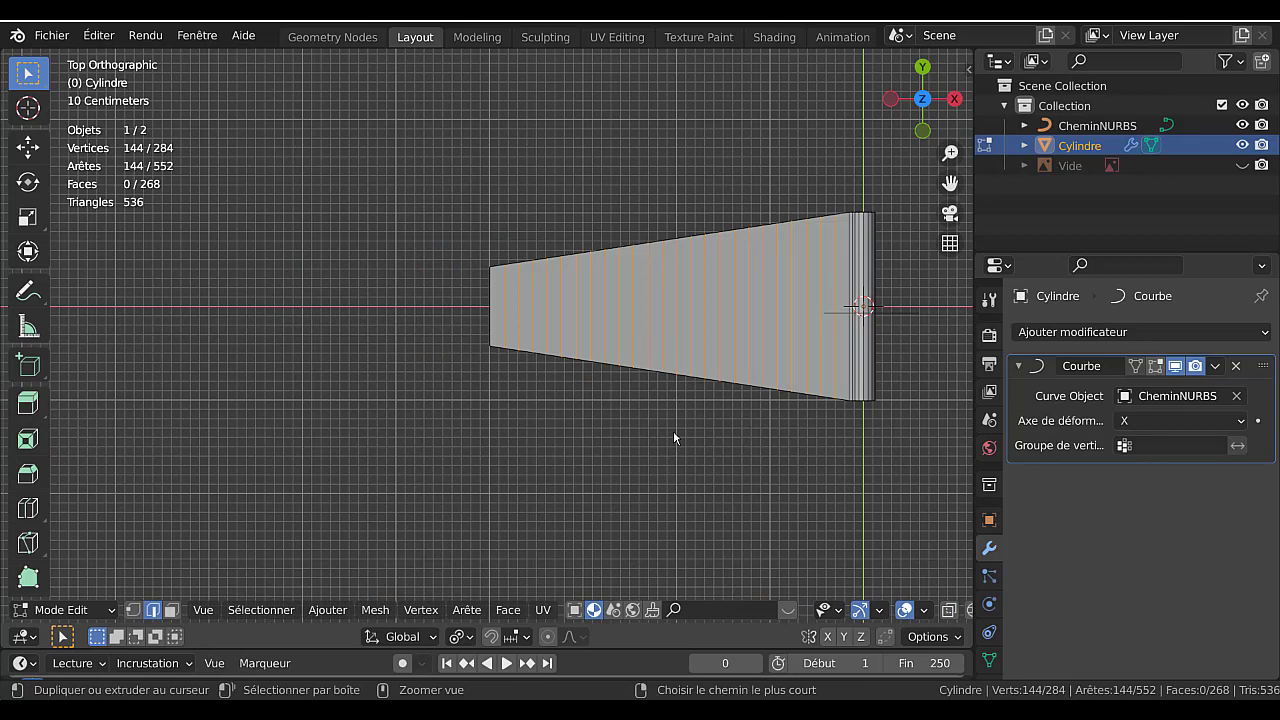
key("ctrl+z")
From the top view, extrude the block's narrow end faces outward by about 2.01 m.
middle_click_drag(643, 429, 542, 316)
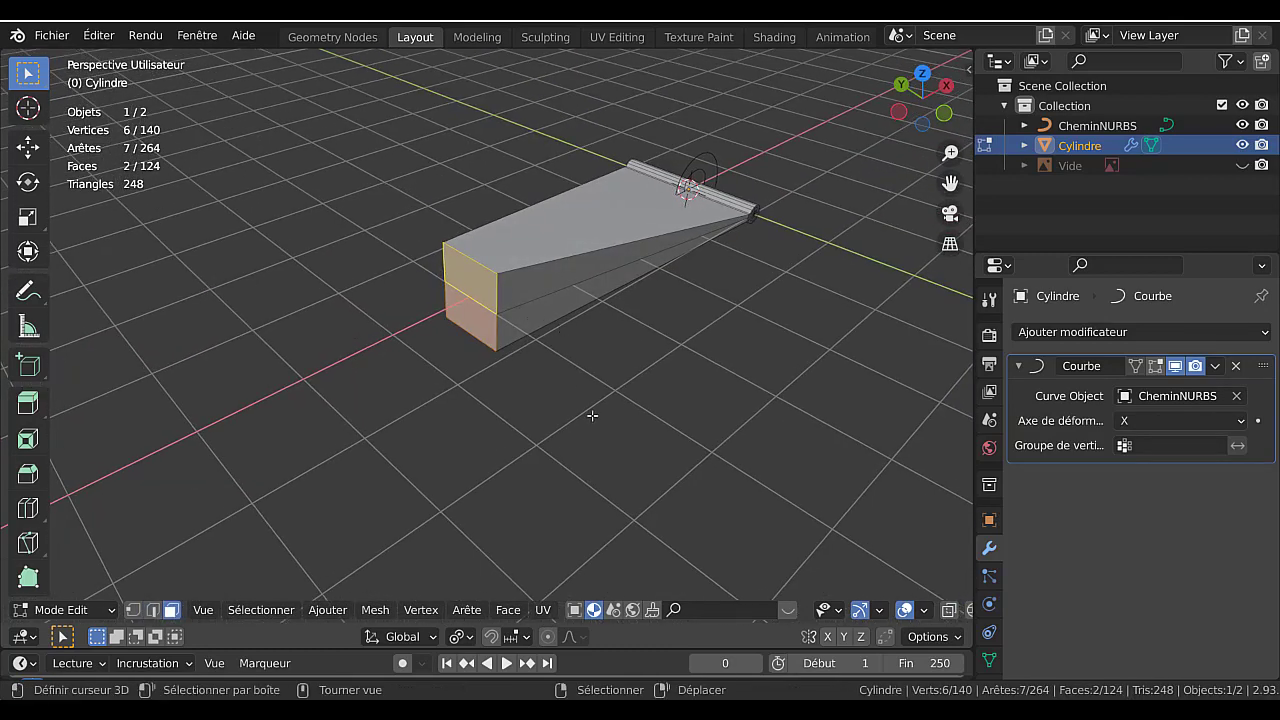
key("KP_7")
scroll(592, 415, "down", 2)
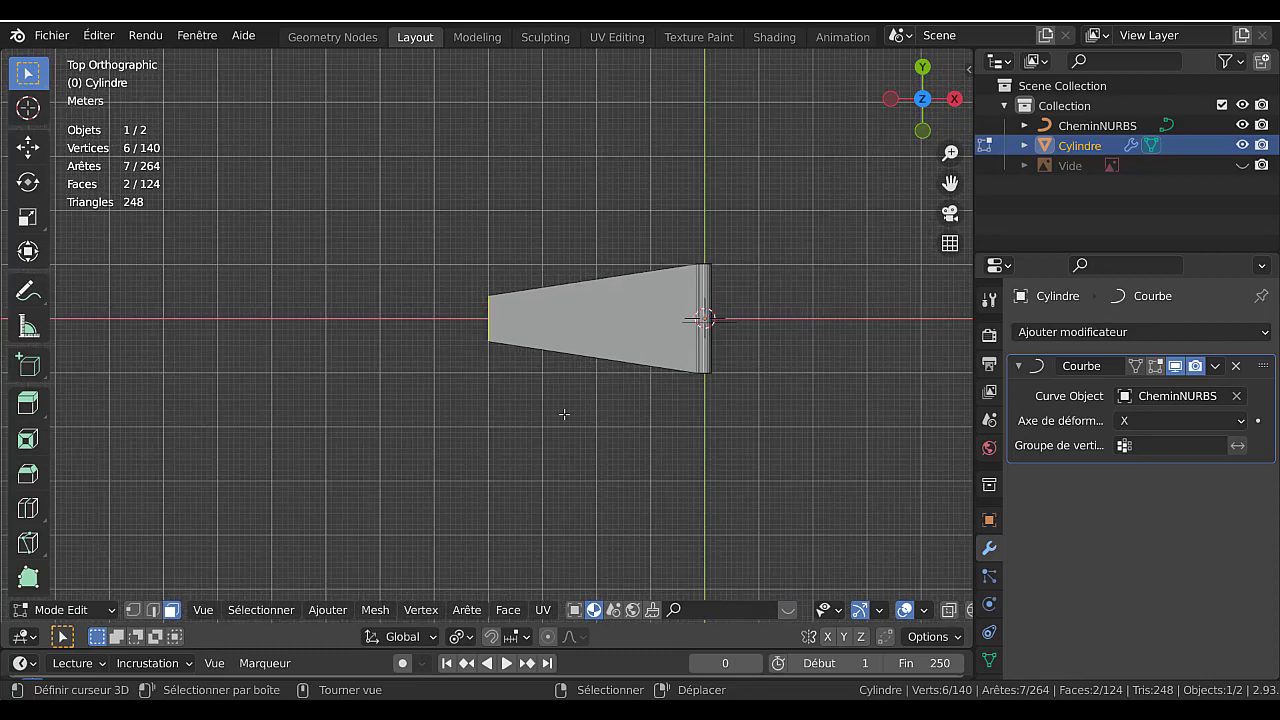
key("e")
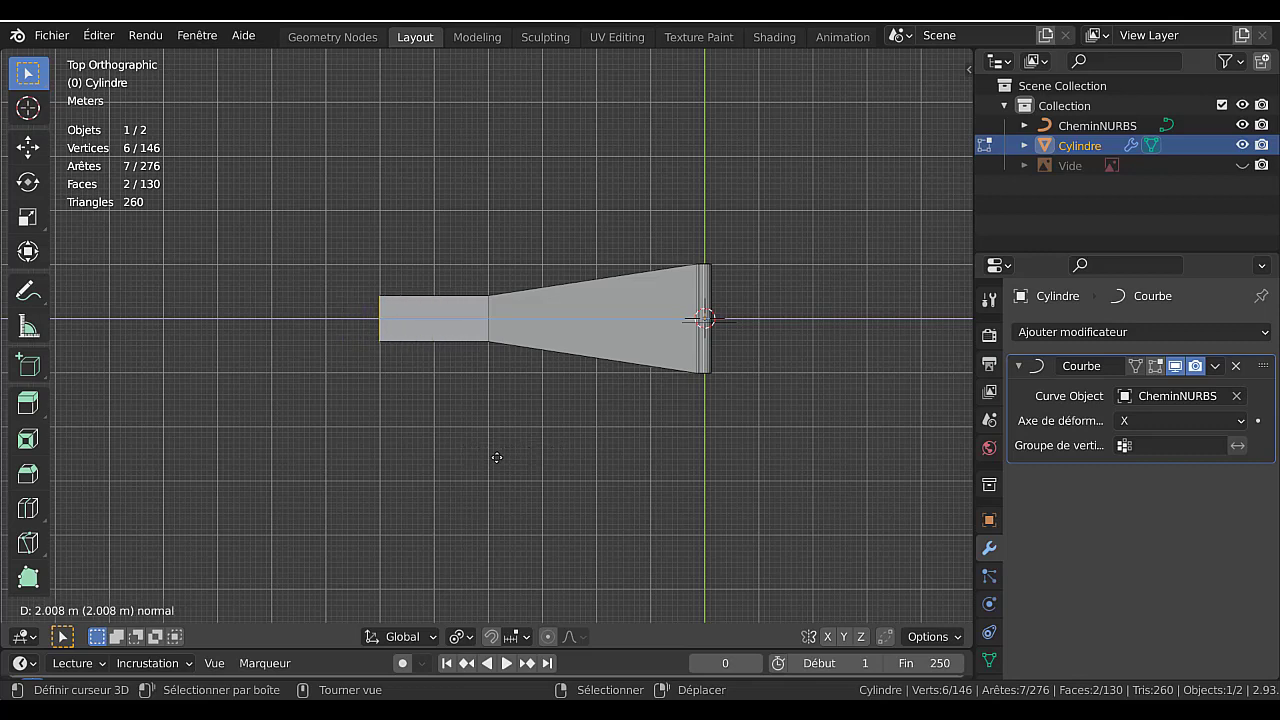
left_click(496, 456)
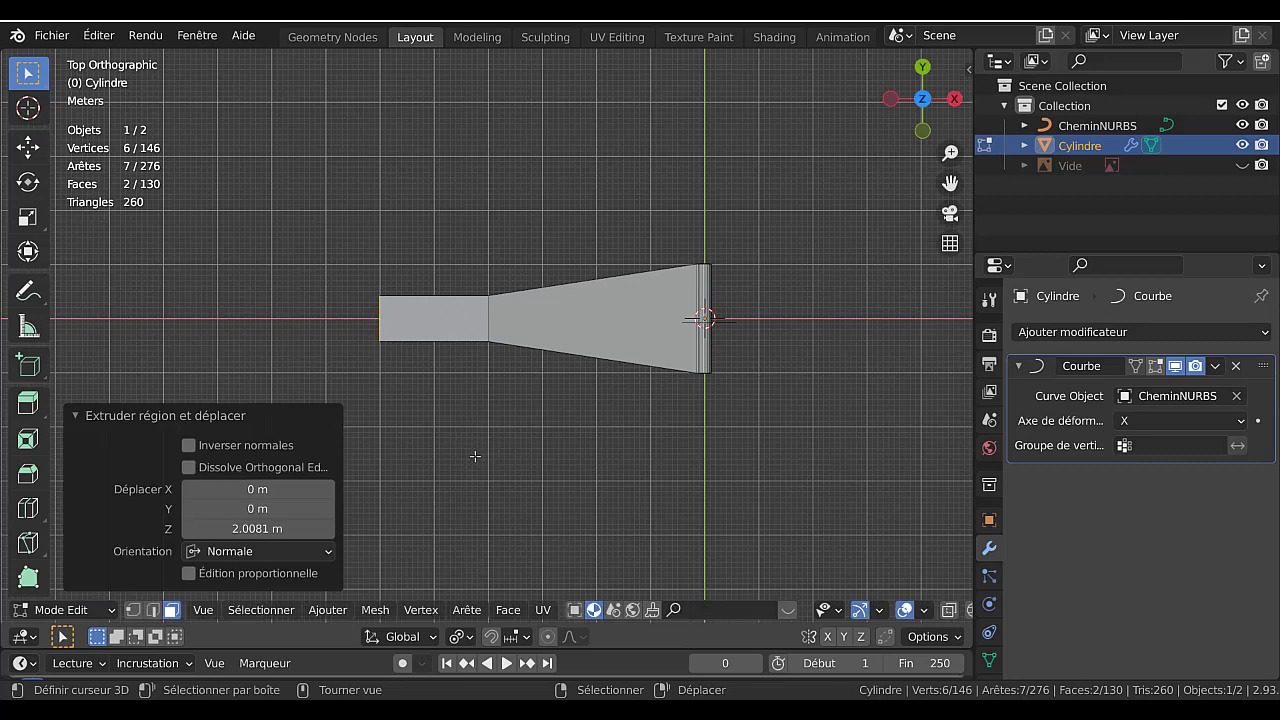
Scale the extruded end faces to about 1.813 along the Y axis so the new section flares outward.
key("s")
key("y")
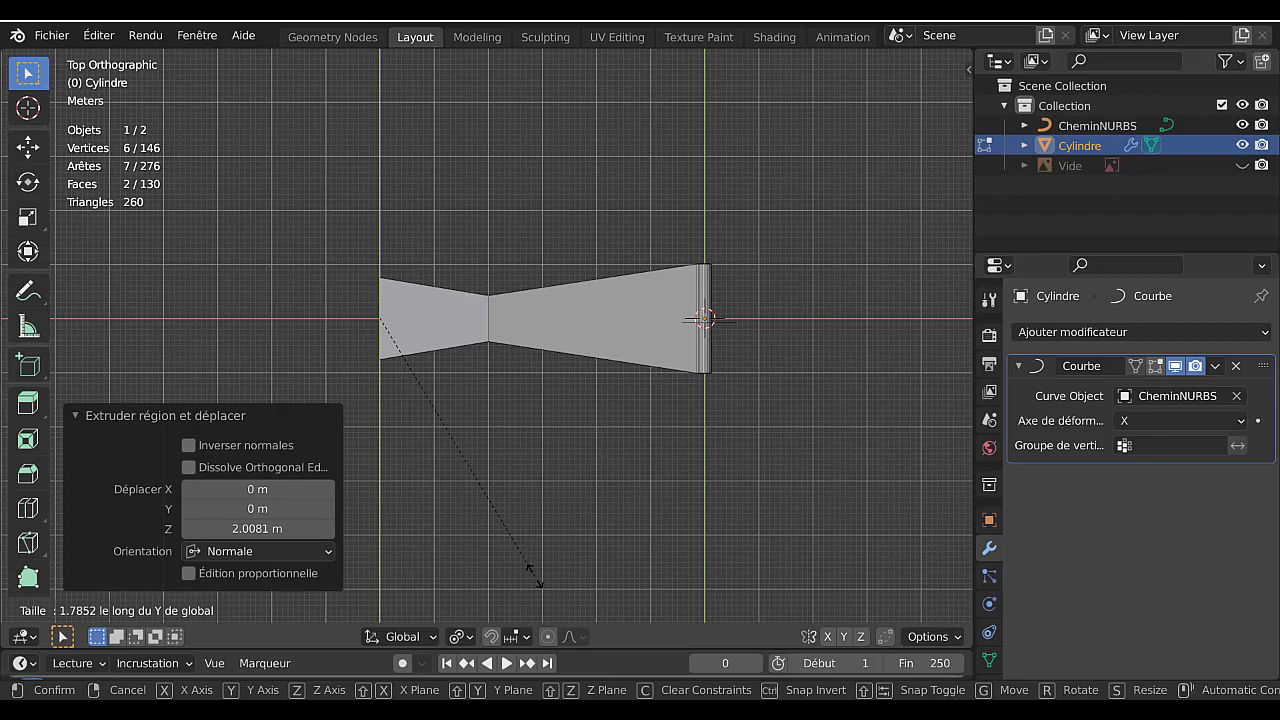
left_click(536, 584)
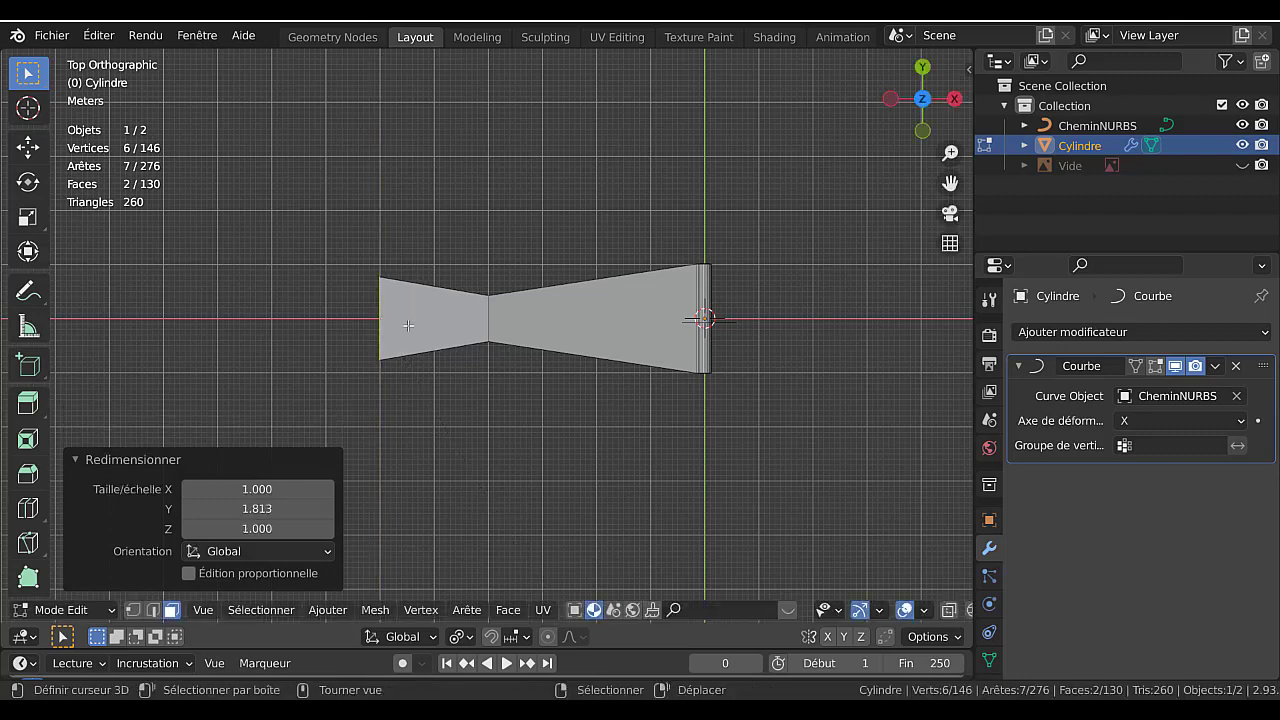
key("Tab")
key("Tab")
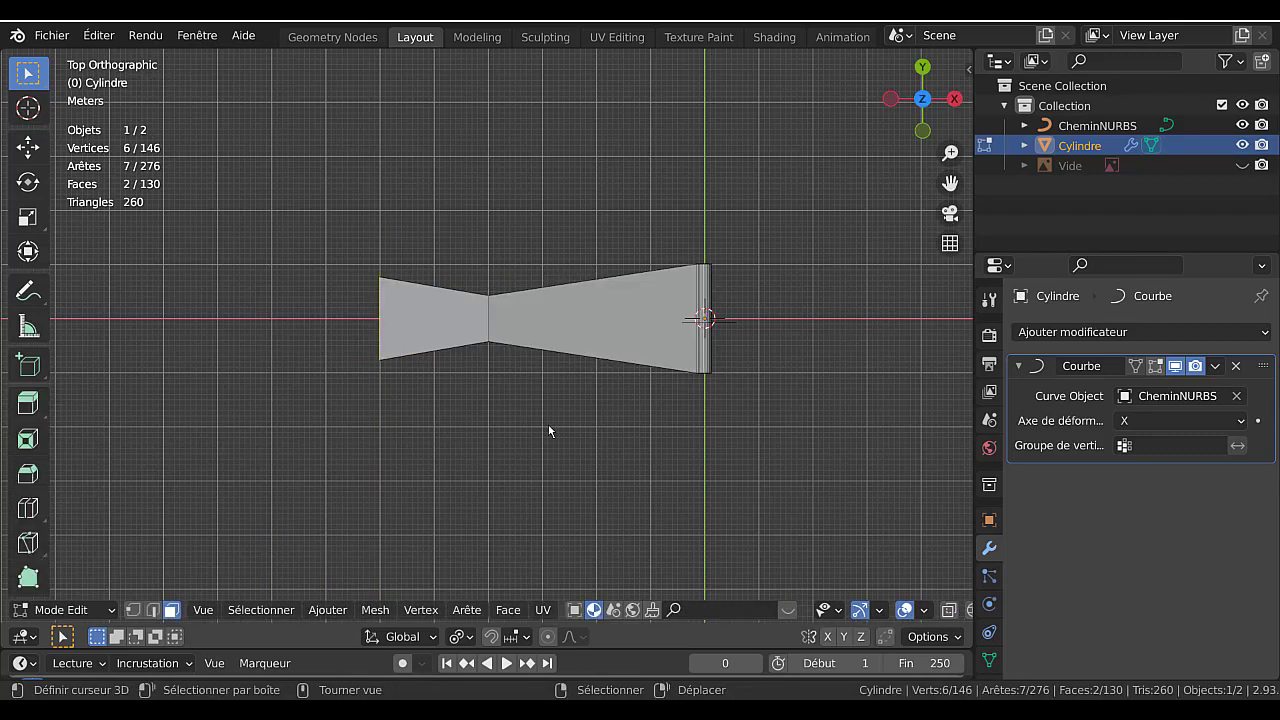
scroll(612, 298, "up", 1)
key("ctrl+r")
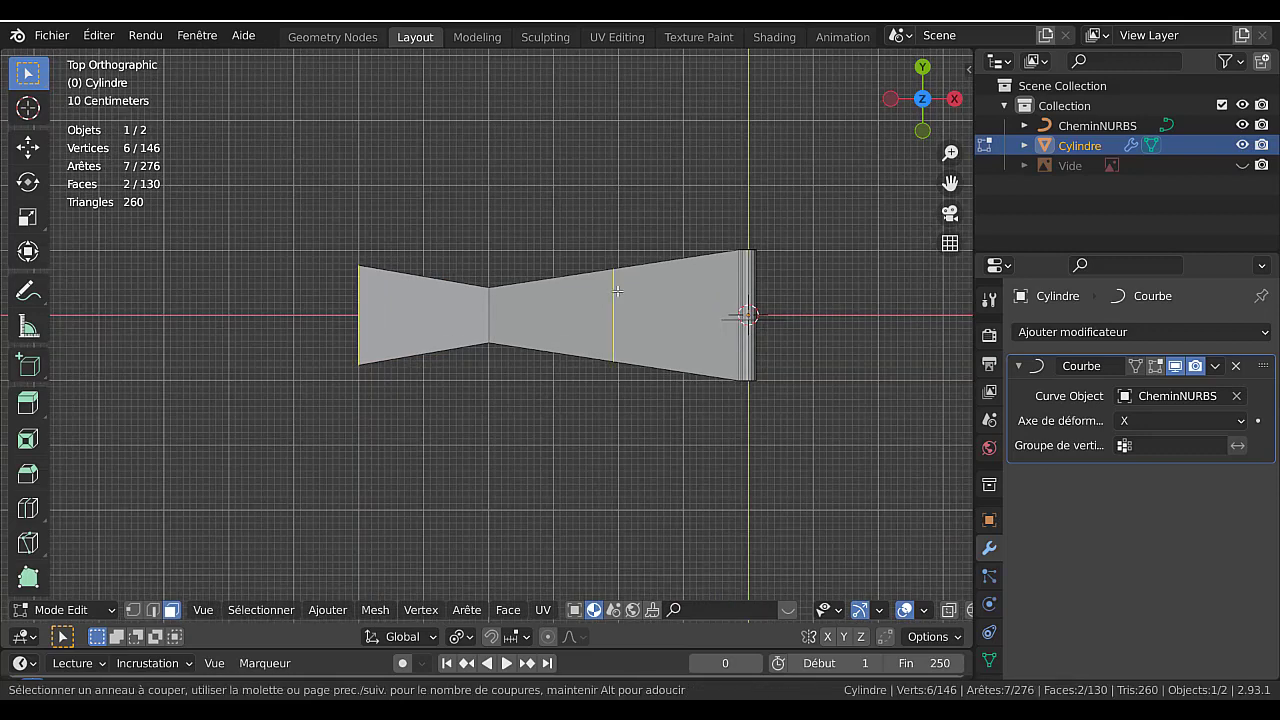
scroll(617, 290, "up", 11)
scroll(617, 290, "up", 1)
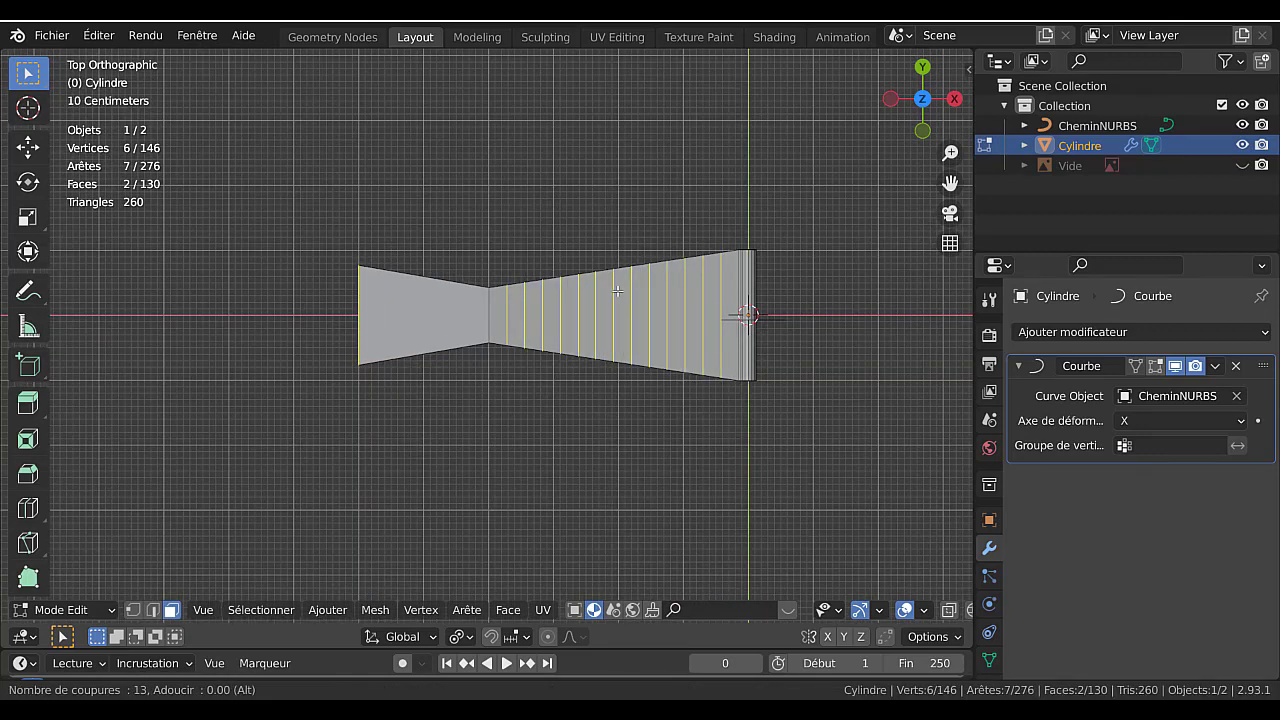
right_click(617, 290)
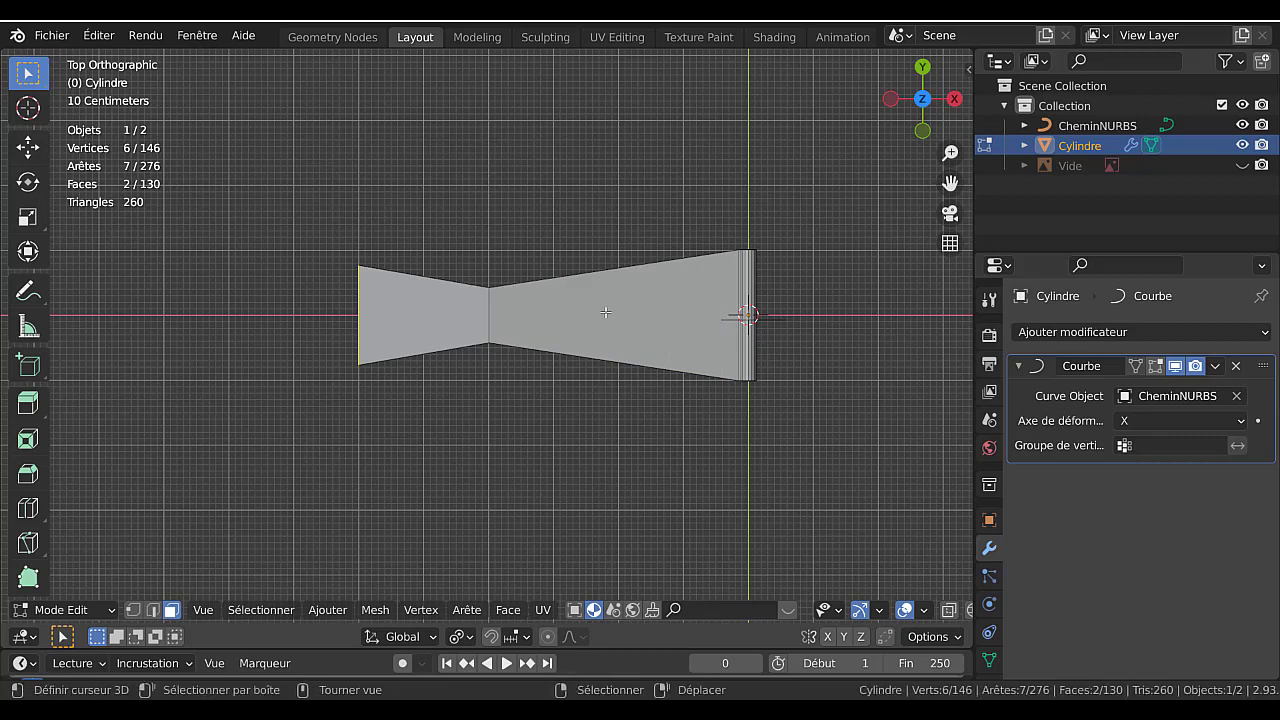
key("Tab")
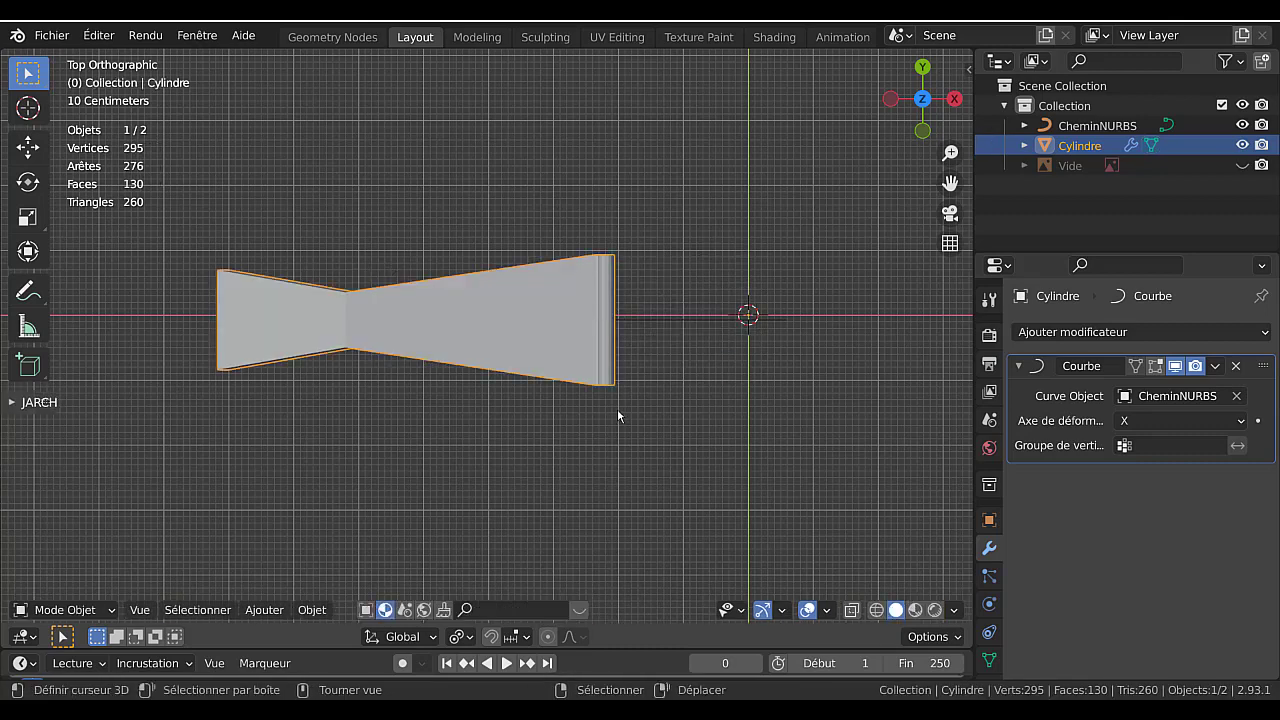
Add 14 evenly spaced loop cuts across the block's long tapered section.
key("Tab")
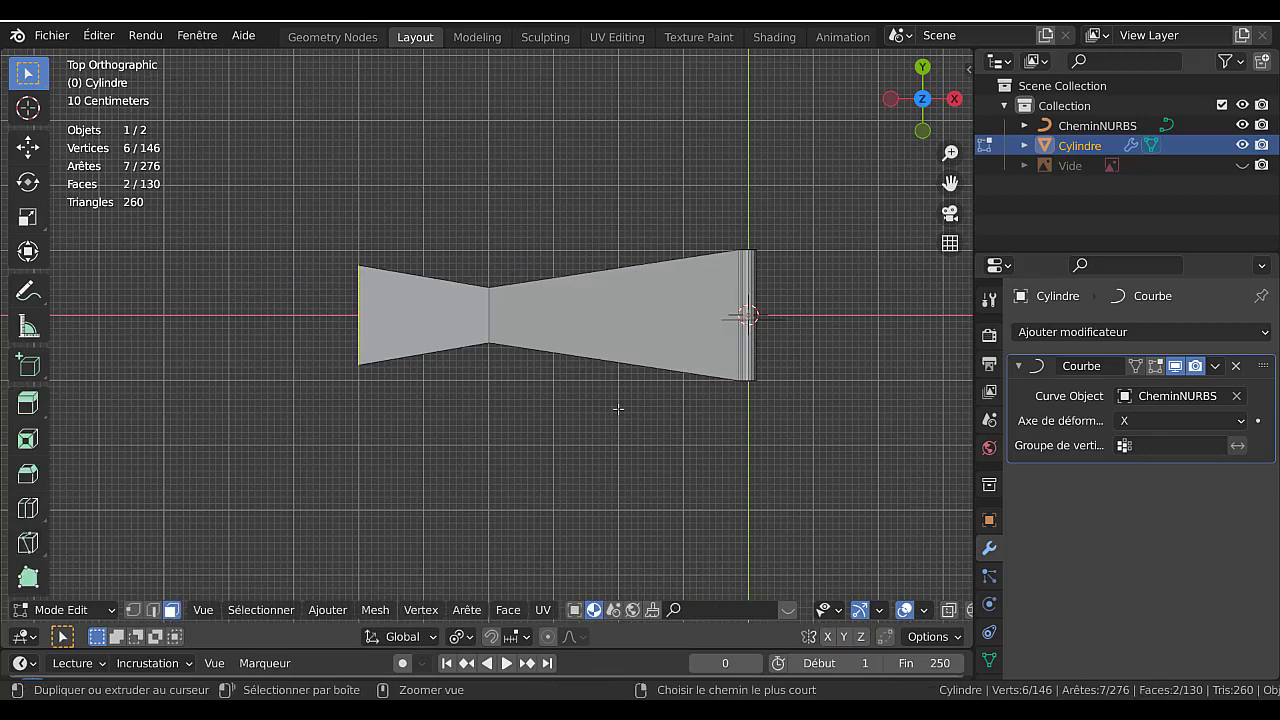
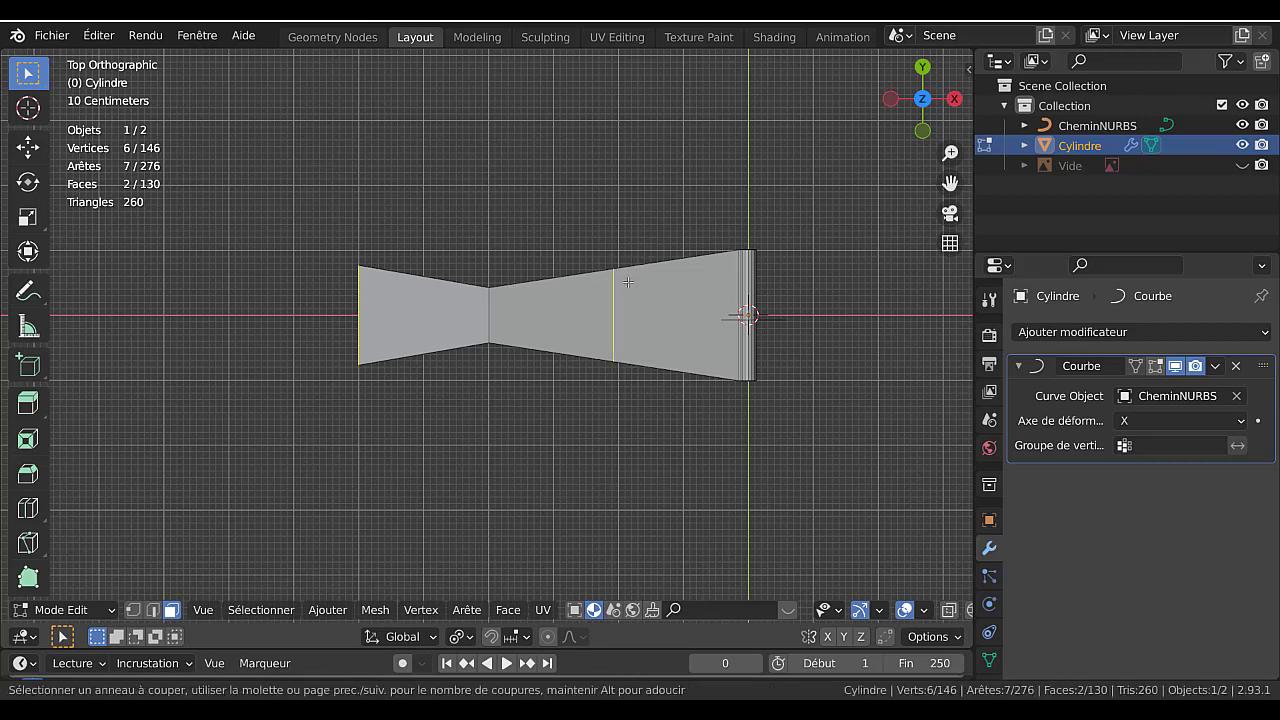
scroll(628, 282, "up", 13)
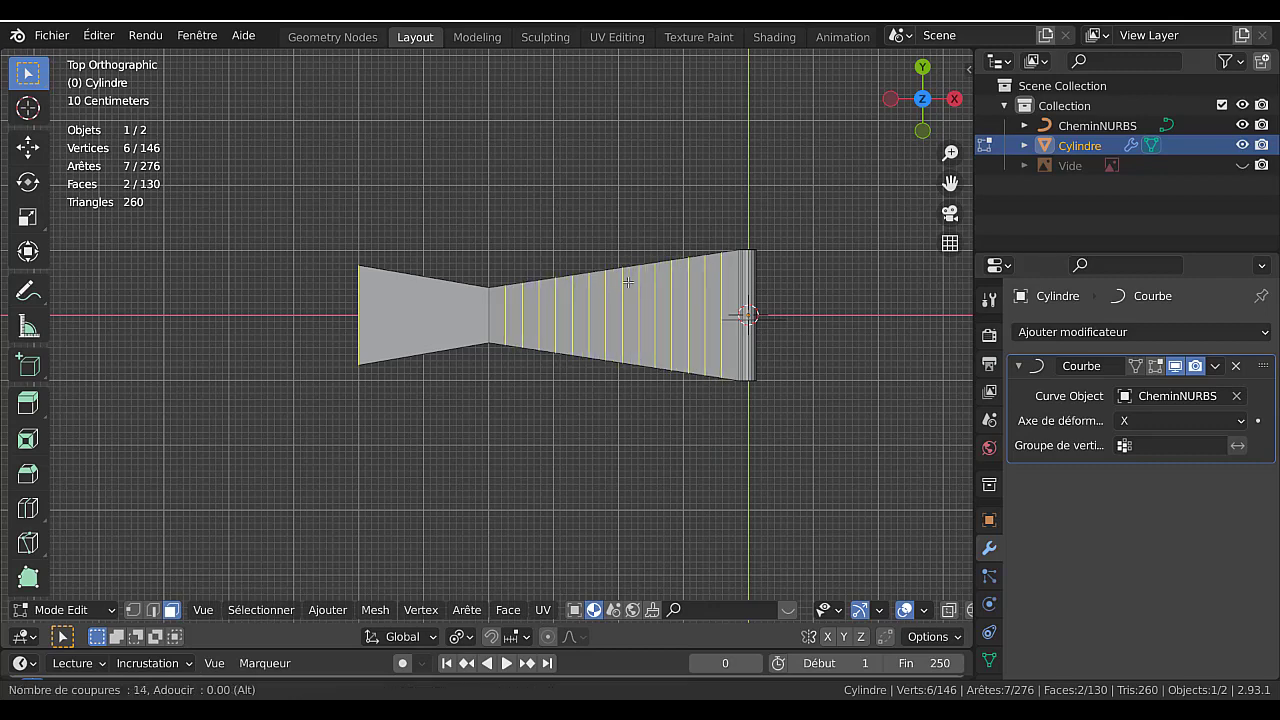
left_click(628, 282)
right_click(628, 282)
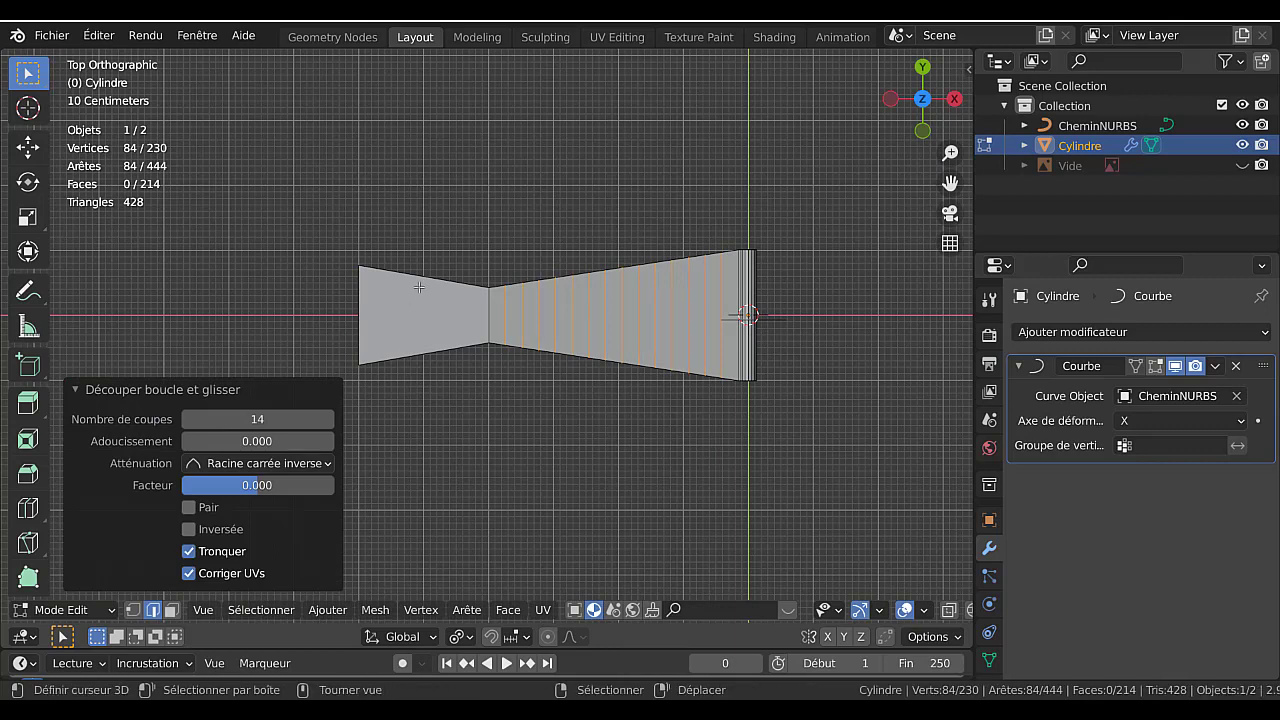
Add six evenly spaced loop cuts across the block's short flared end section.
key("ctrl+r")
scroll(419, 287, "up", 3)
scroll(419, 287, "up", 3)
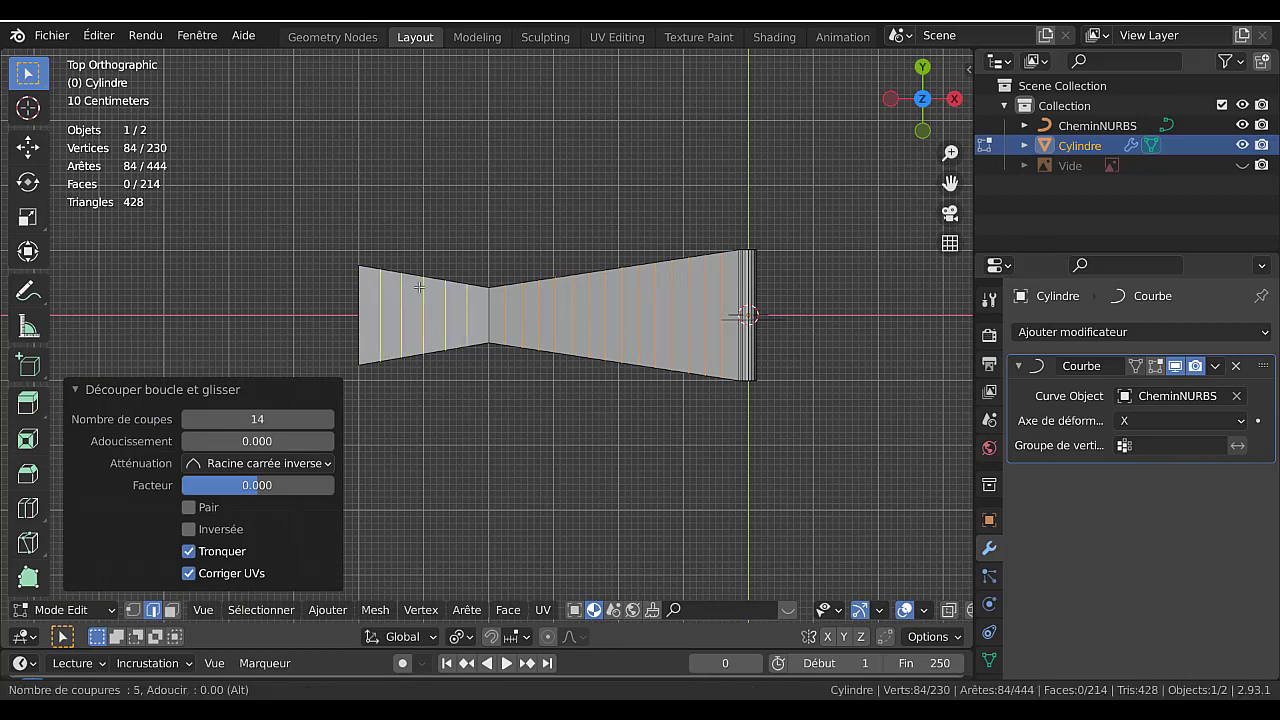
scroll(419, 287, "down", 1)
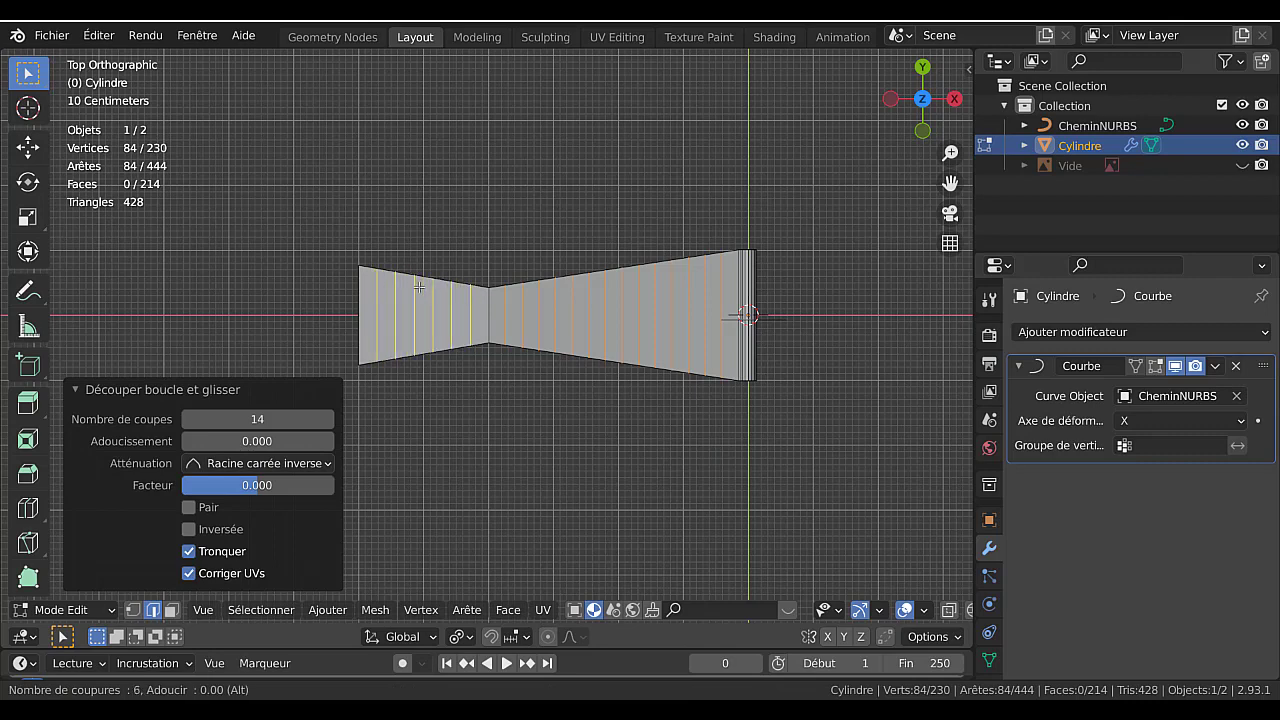
left_click(419, 287)
right_click(420, 285)
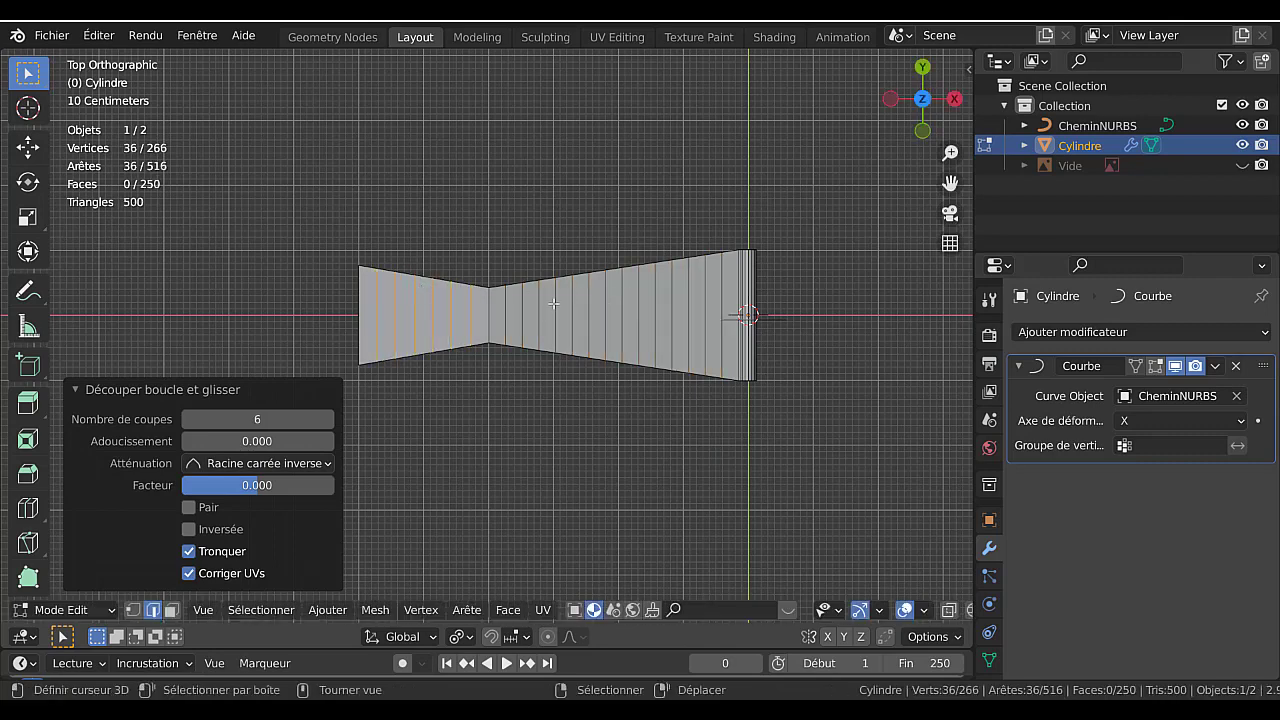
middle_click_drag(531, 352, 527, 262)
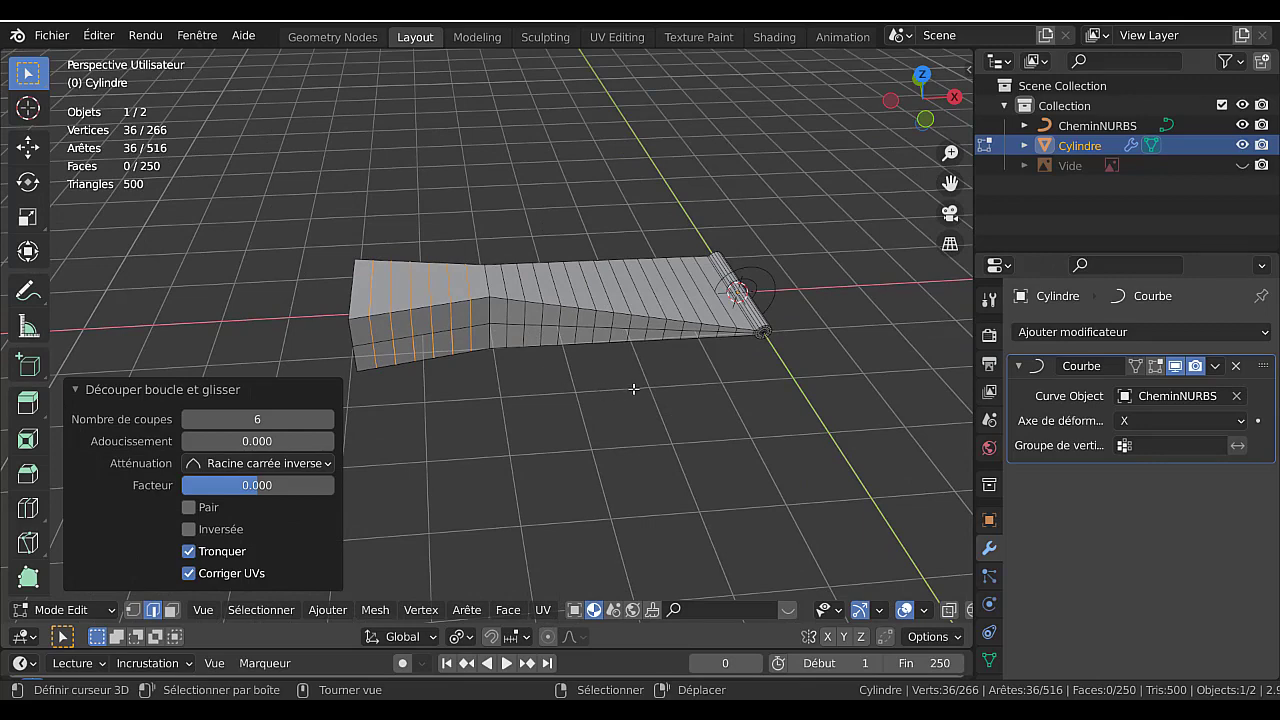
In Object Mode, move the block about 5.76 m along the global X axis so it winds around the spiral curve.
key("Tab")
middle_click_drag(602, 395, 835, 380)
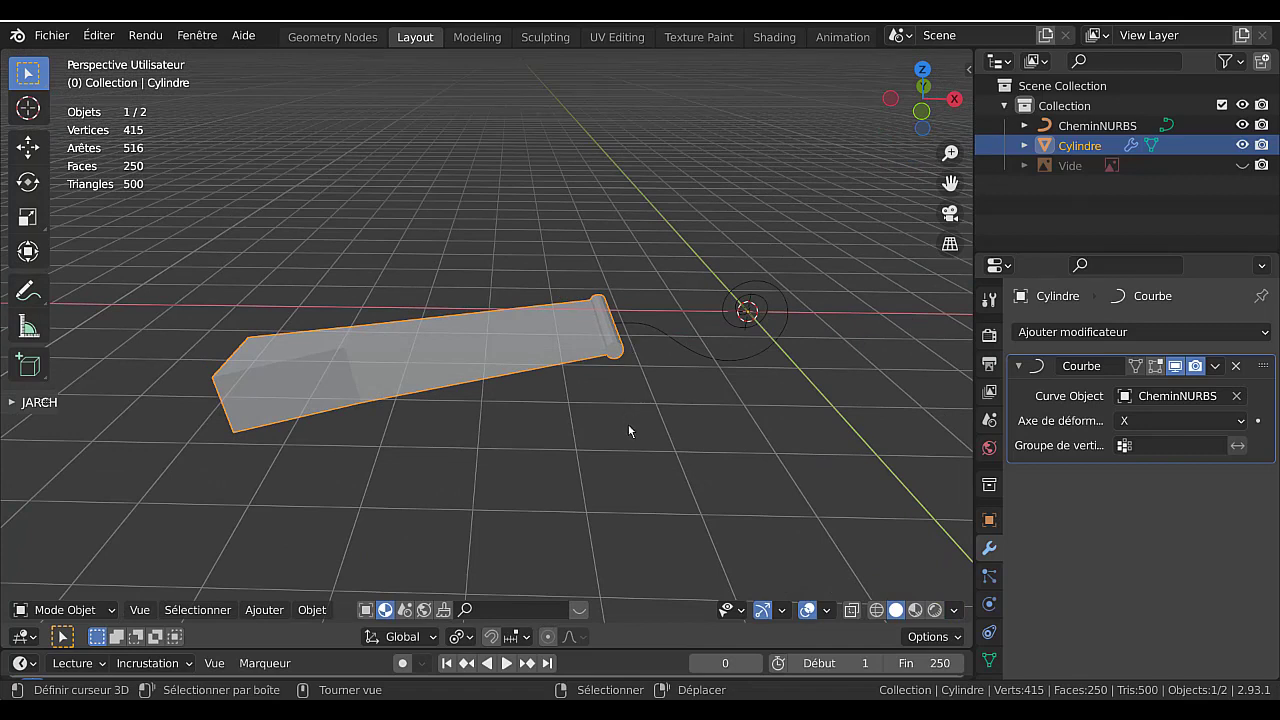
key("g")
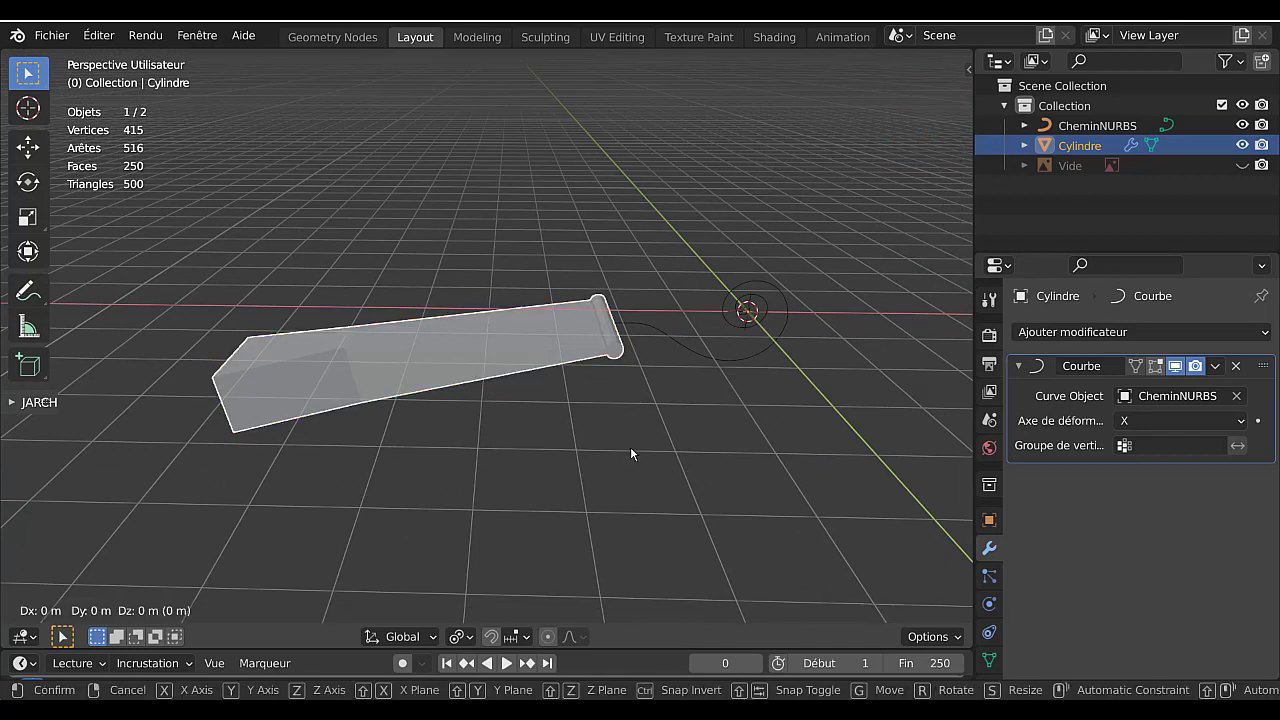
key("x")
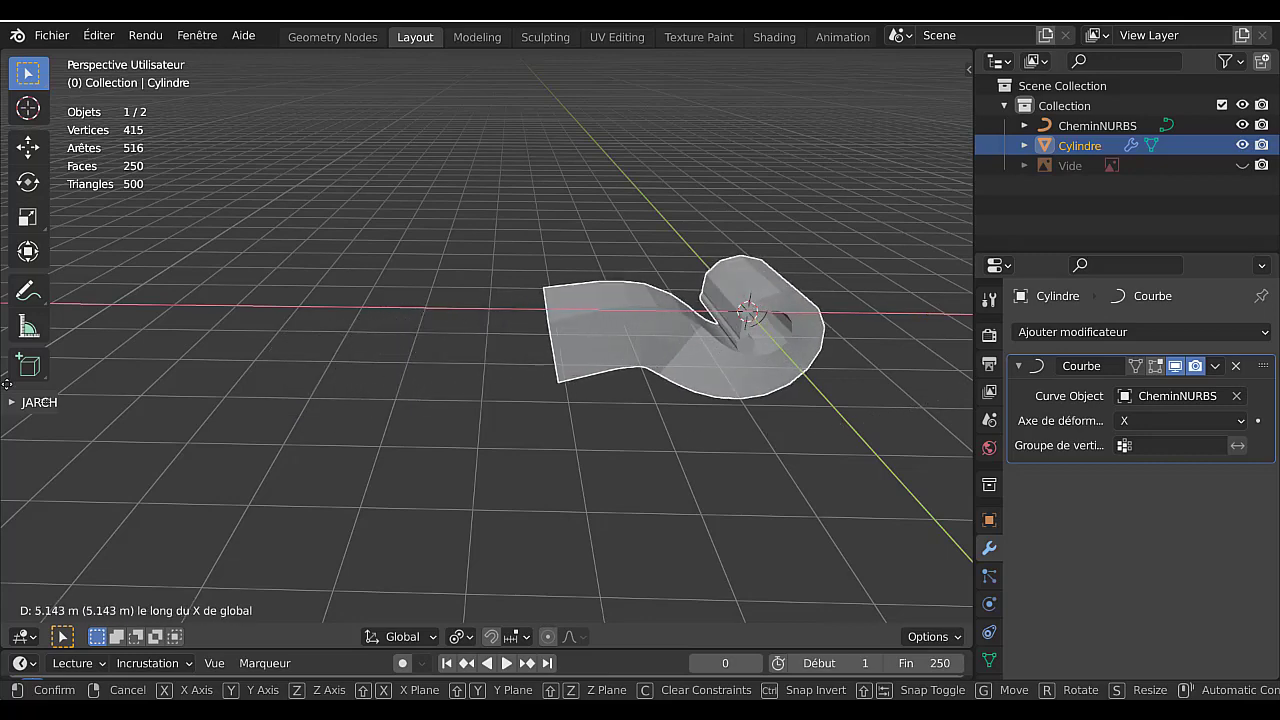
left_click(161, 337)
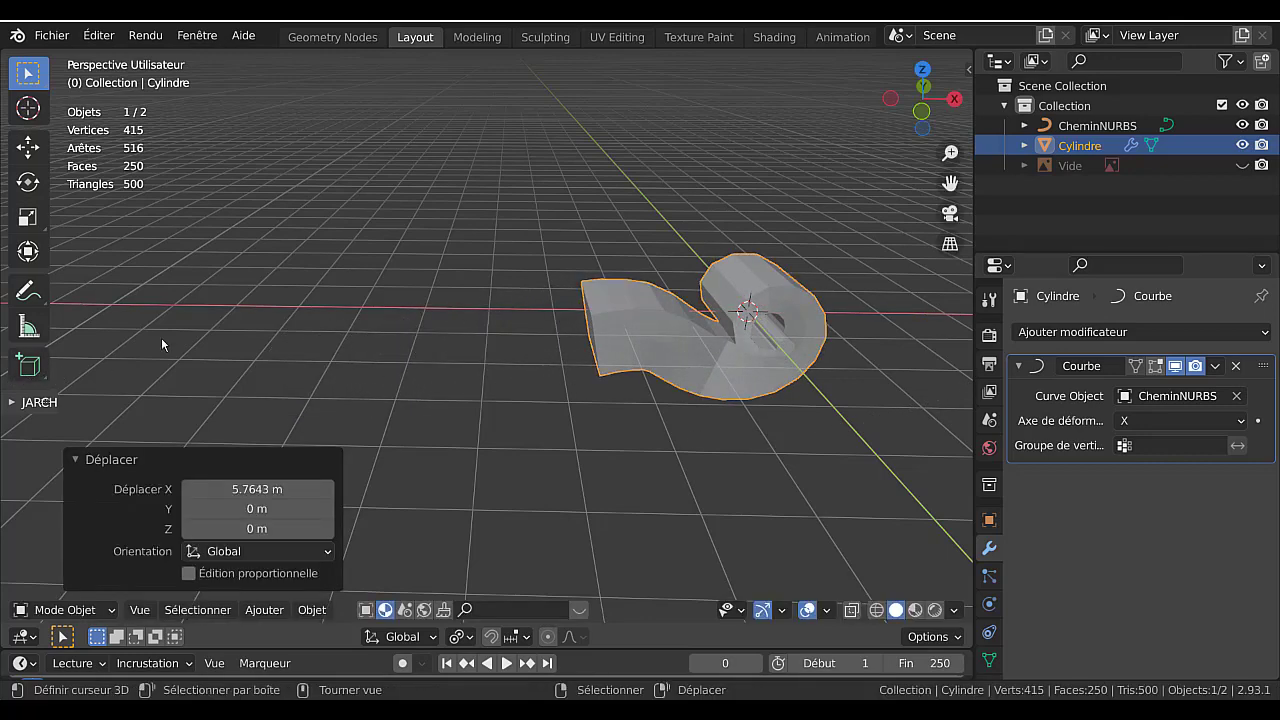
From the front view, move the block another 0.385 m or so along X to advance it into the spiral.
middle_click_drag(161, 337, 546, 146)
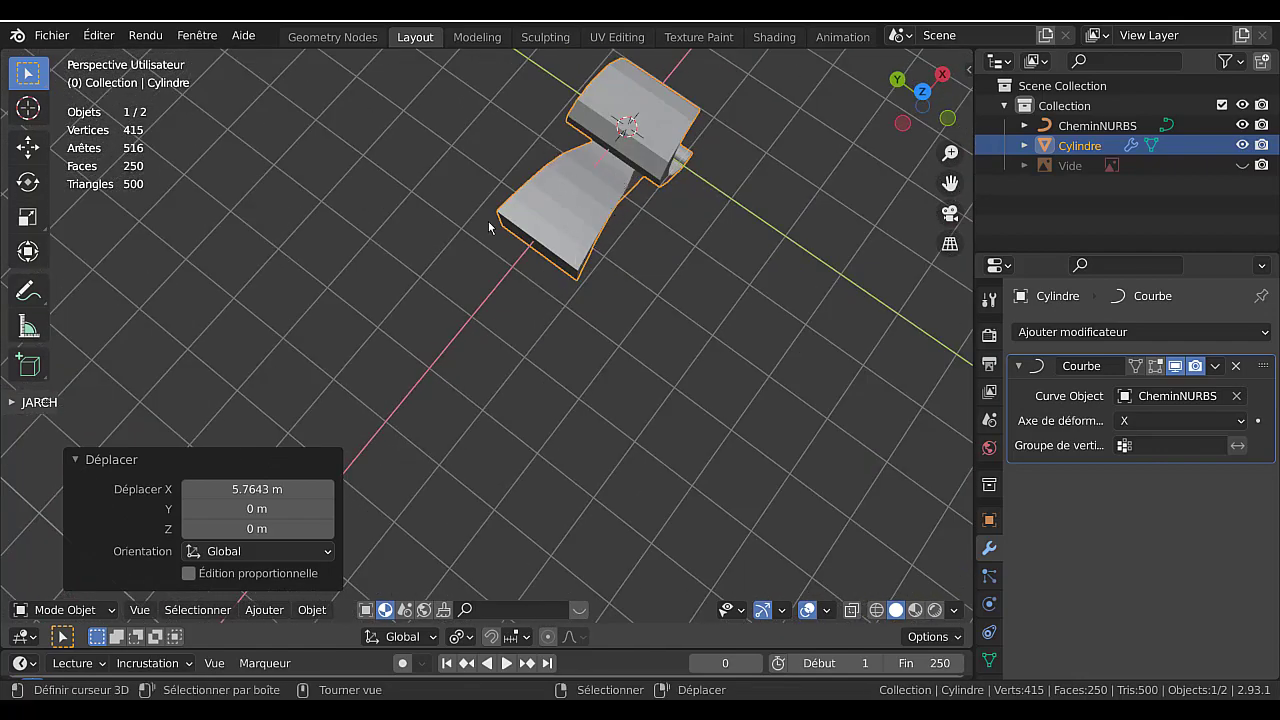
middle_click_drag(434, 306, 392, 339)
key("KP_1")
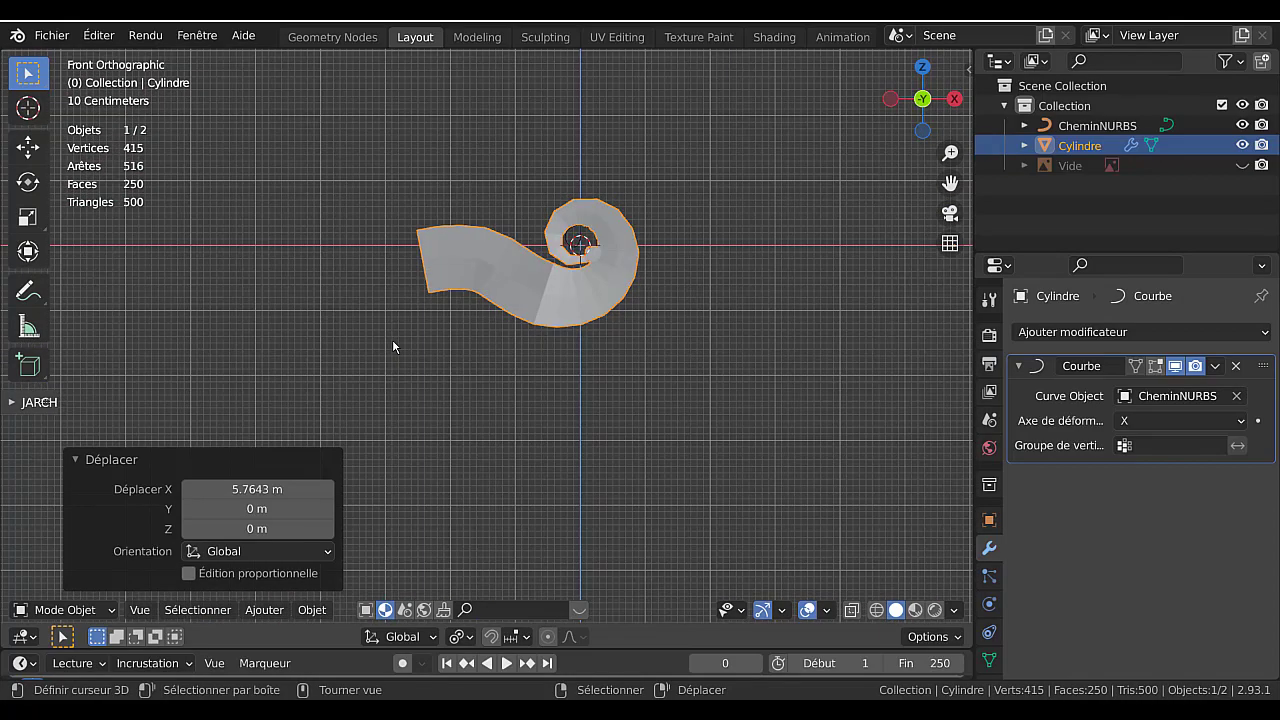
scroll(520, 305, "up", 2)
middle_click_drag(537, 297, 503, 376, "shift")
key("g")
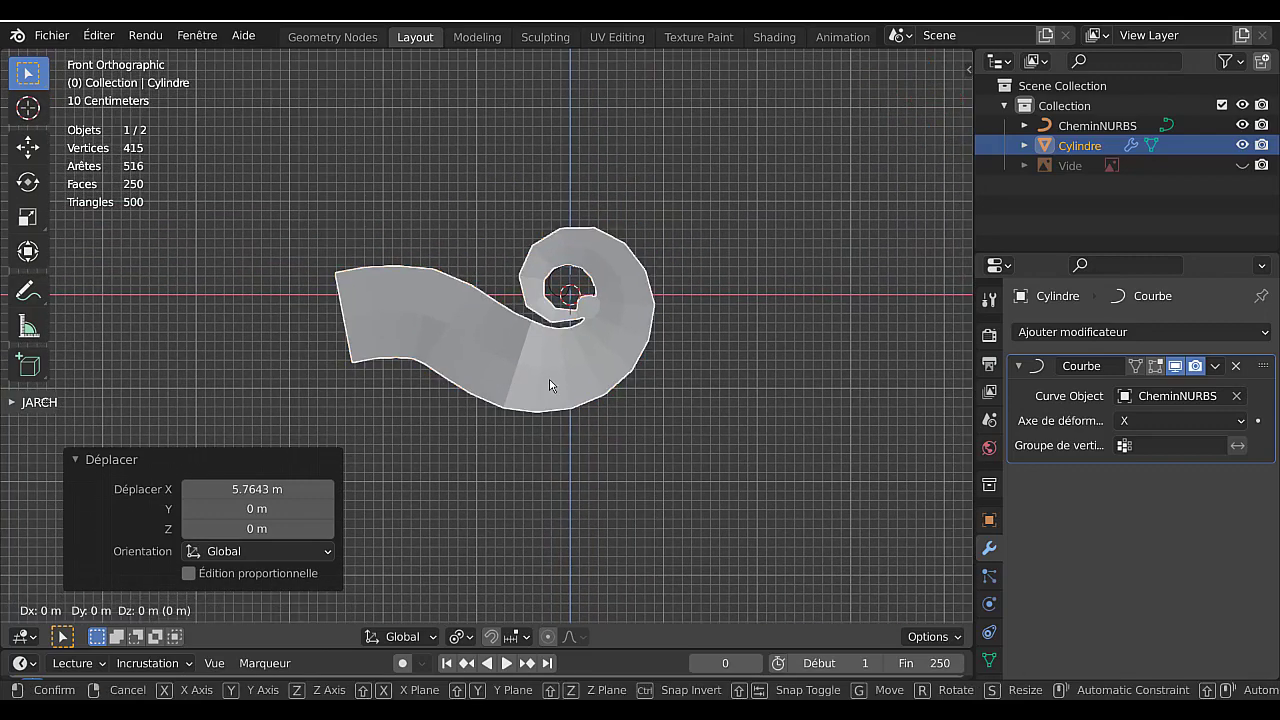
key("x")
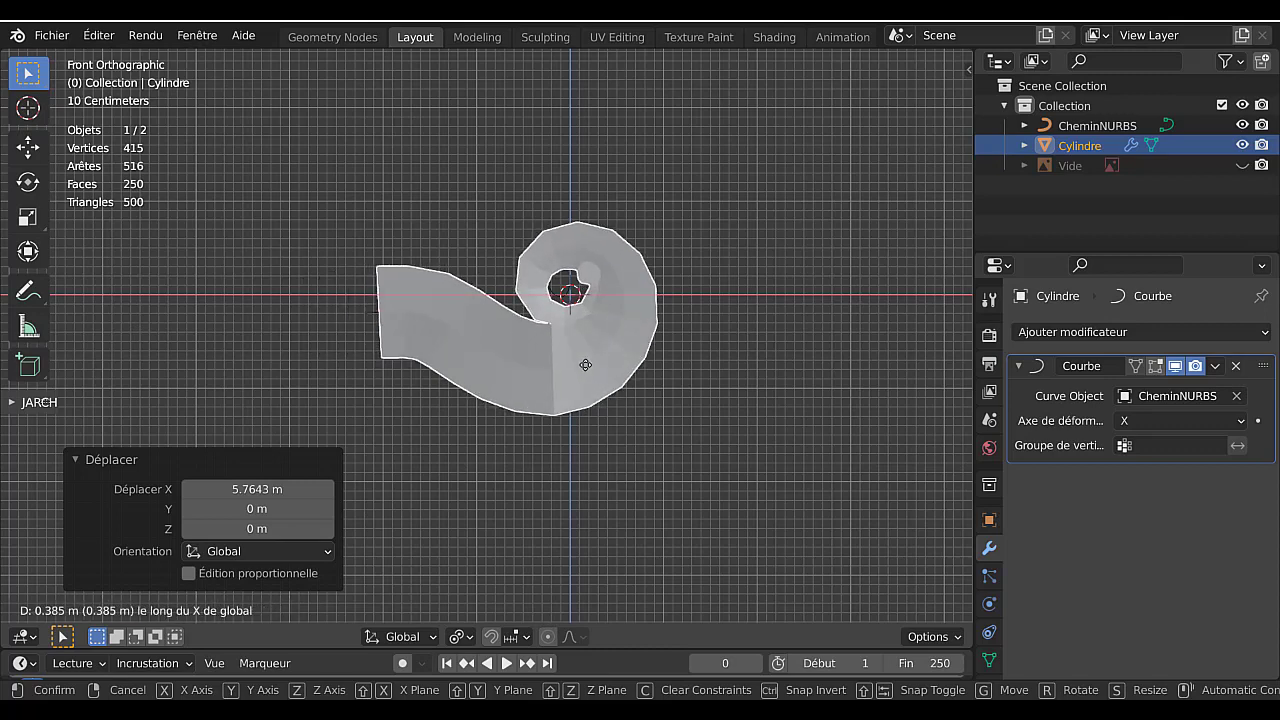
left_click(585, 364)
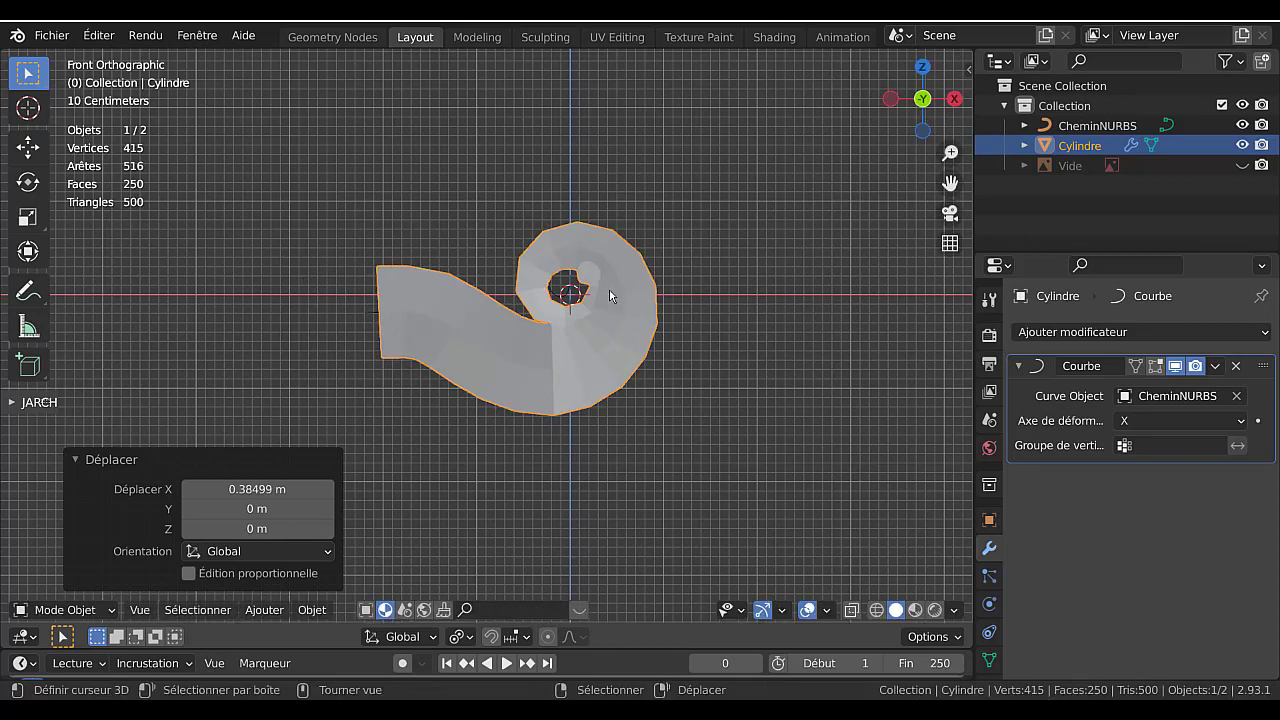
Dissolve the six selected edge loops across the block's flared end section in Edit Mode.
scroll(610, 291, "up", 1)
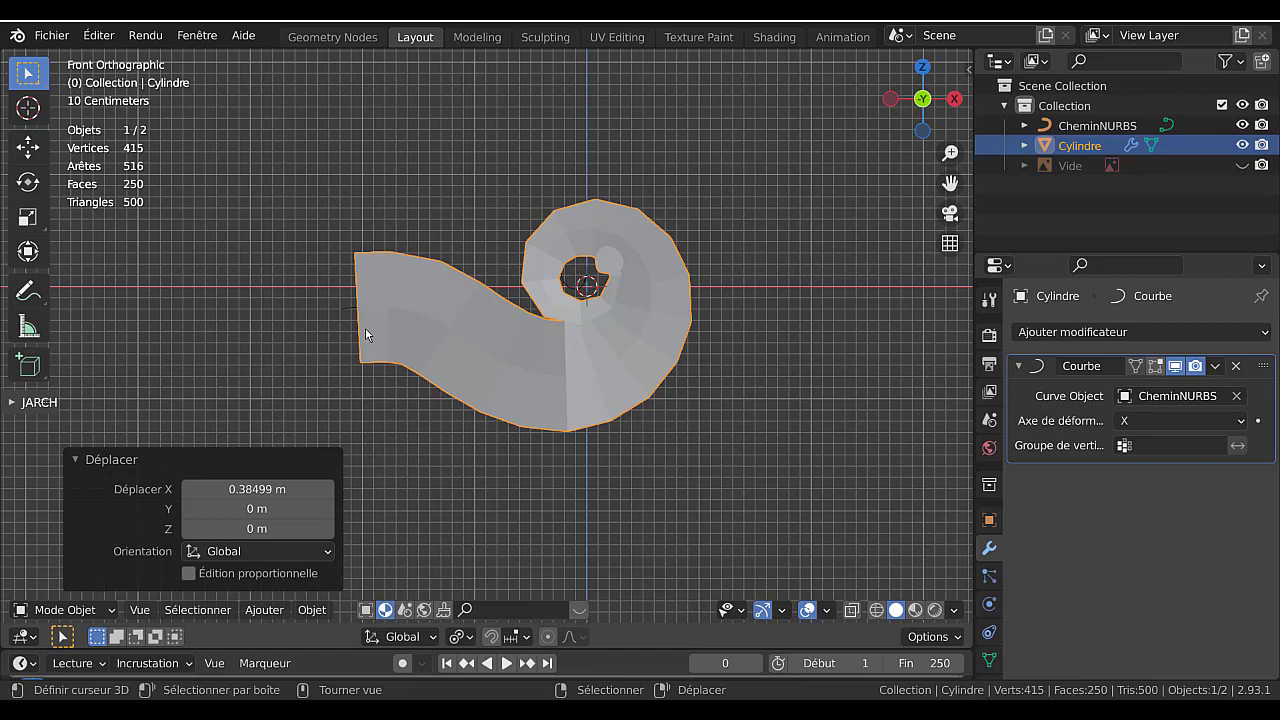
middle_click_drag(714, 270, 717, 432)
key("Tab")
key("Tab")
key("Tab")
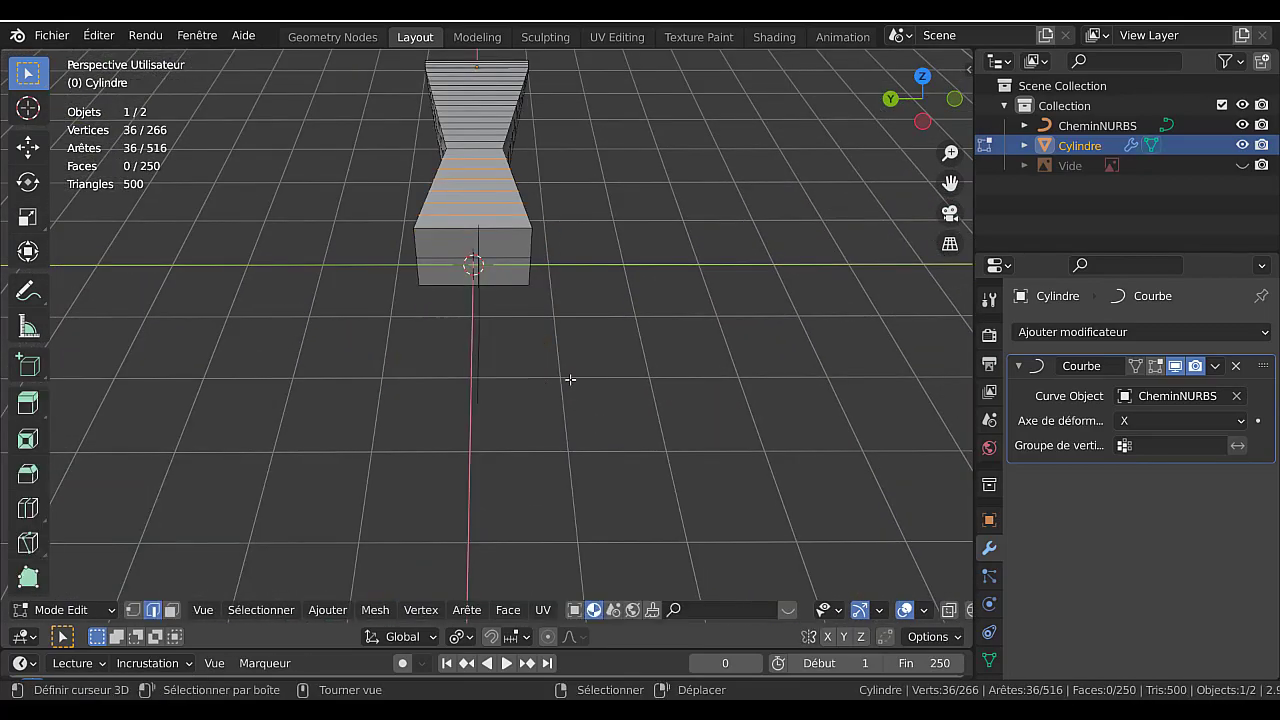
middle_click_drag(586, 417, 470, 370)
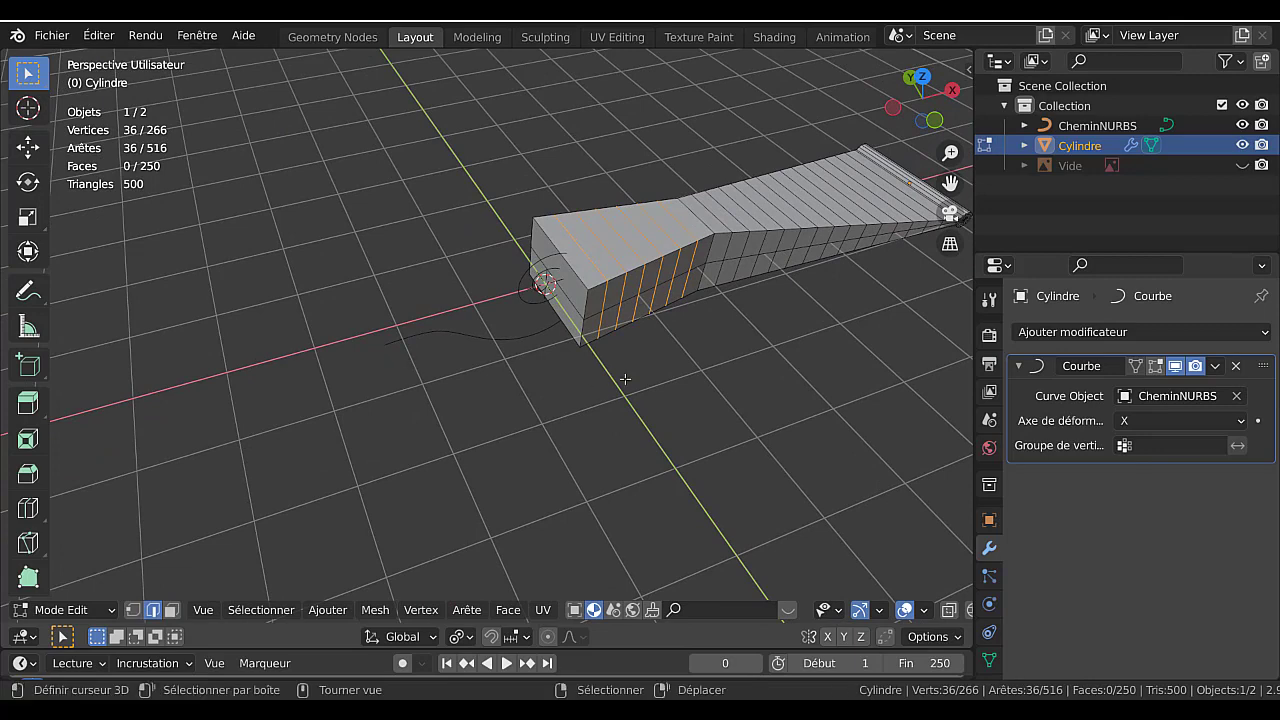
middle_click_drag(626, 380, 476, 399)
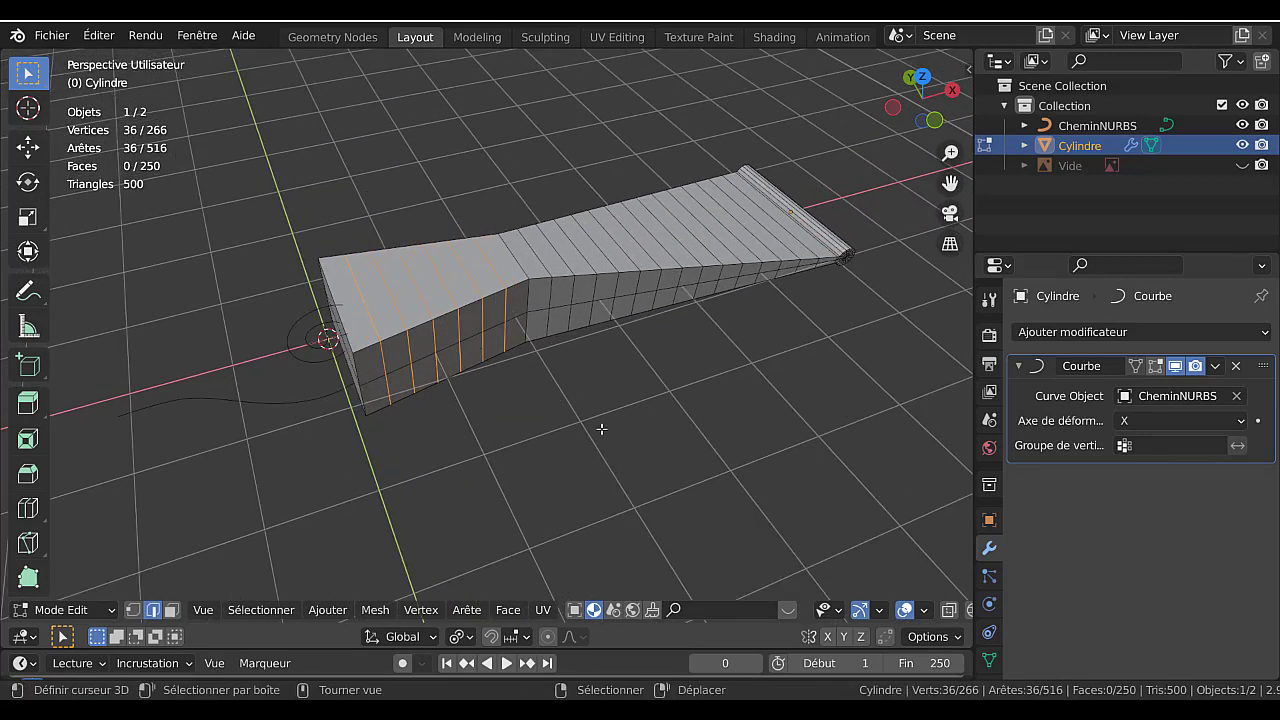
key("x")
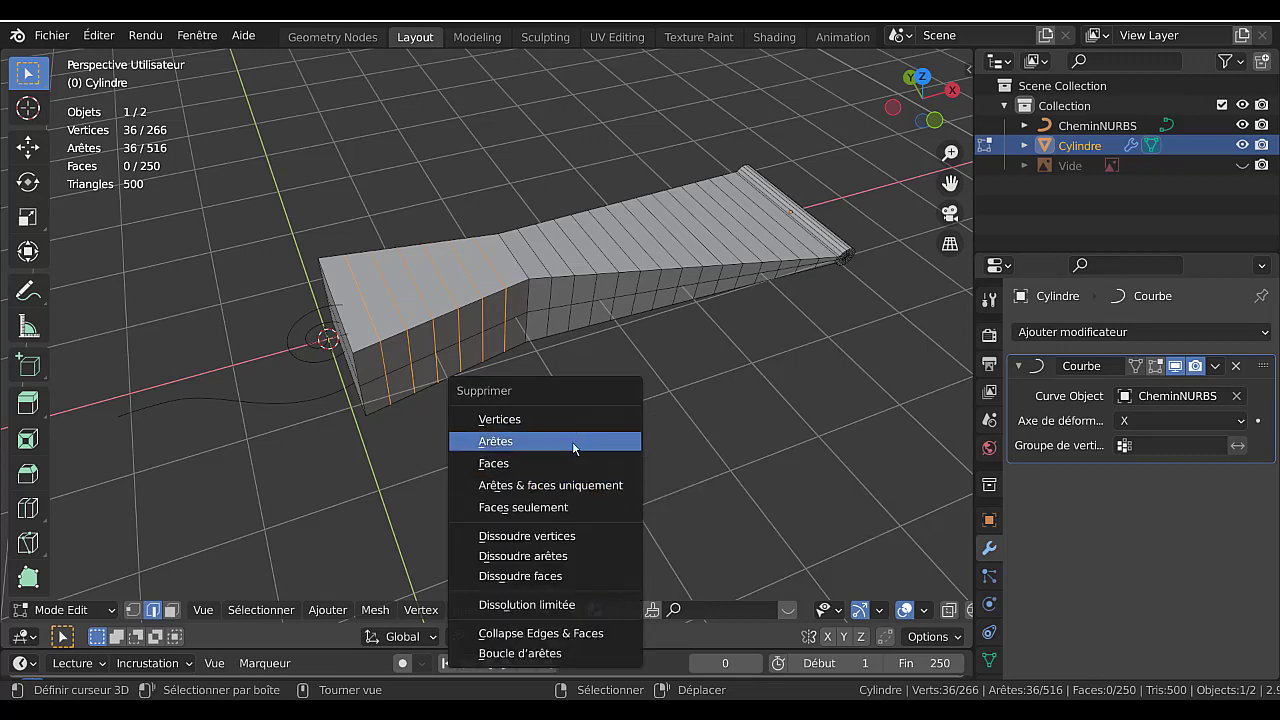
left_click(572, 442)
key("ctrl+z")
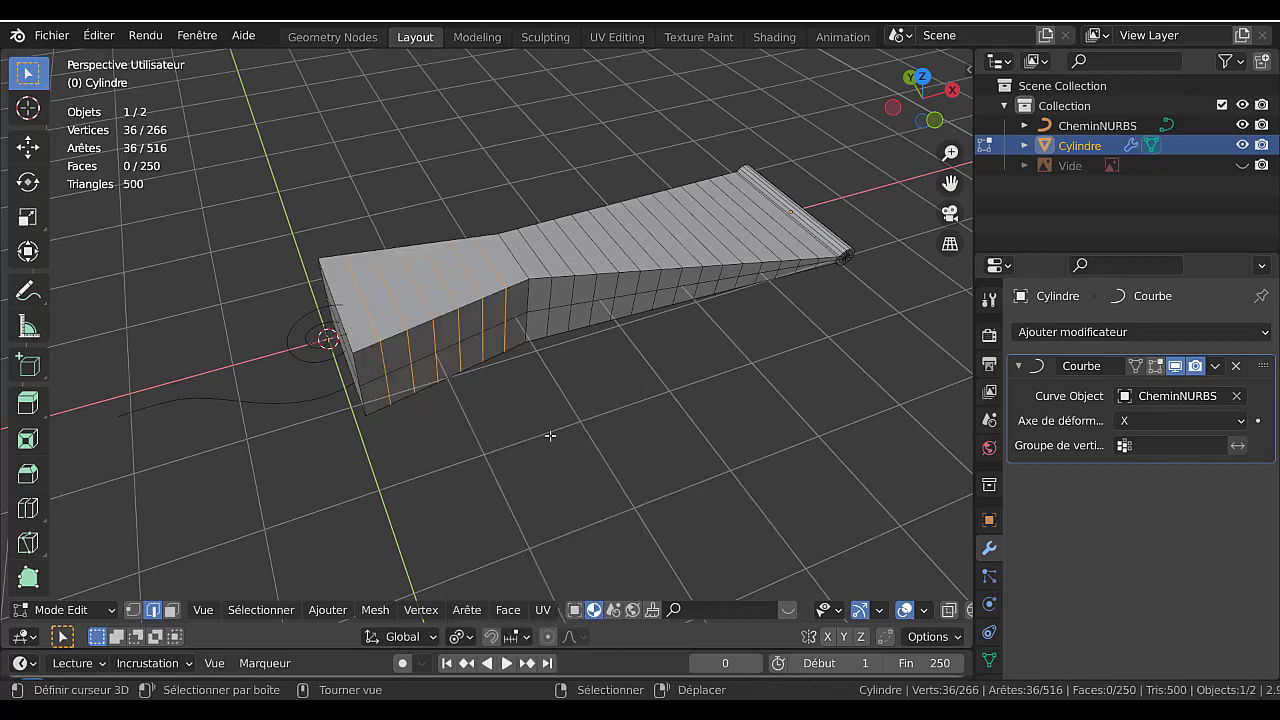
key("x")
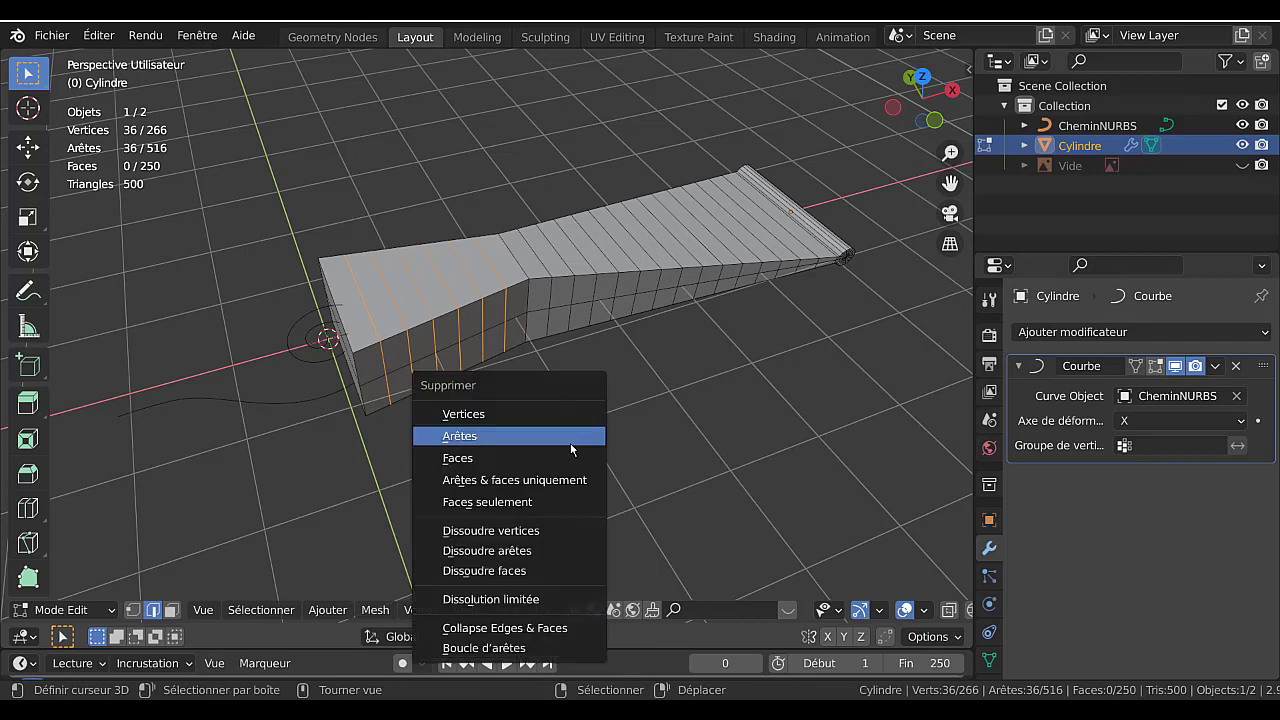
left_click(540, 542)
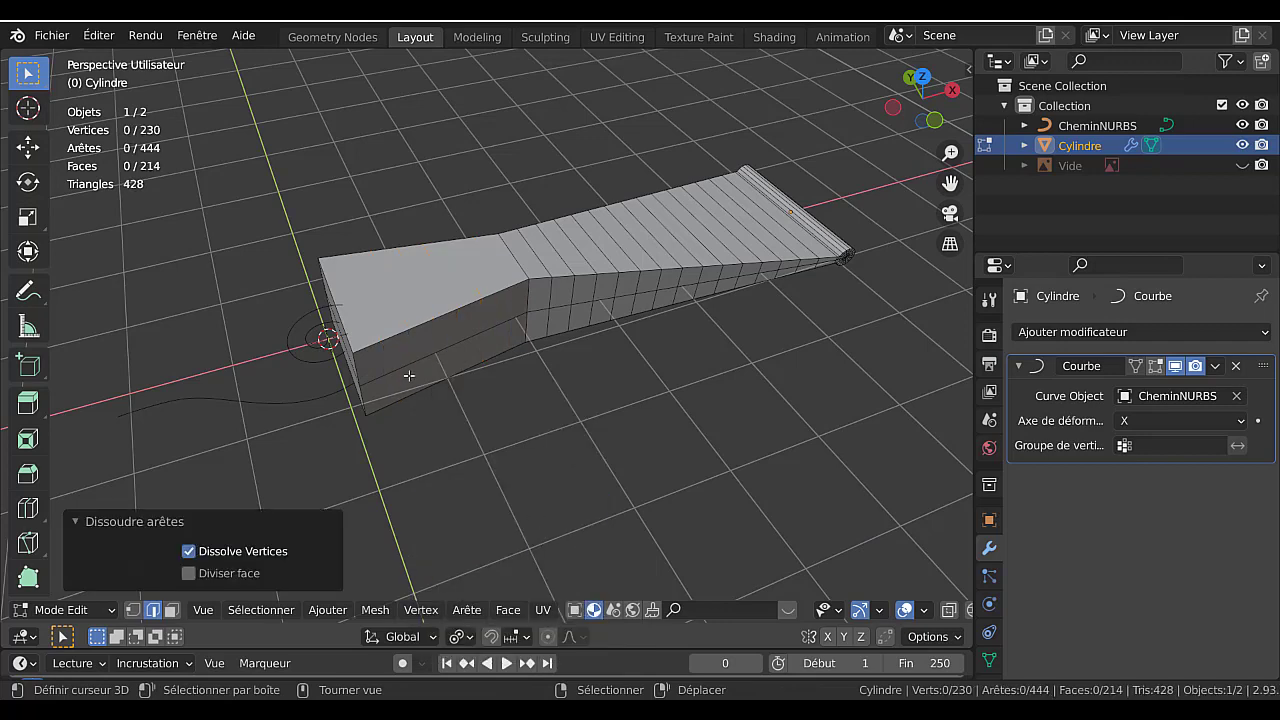
Select the two end faces of the flared section and move them about -0.128 m along X from the top view.
middle_click_drag(453, 360, 398, 388)
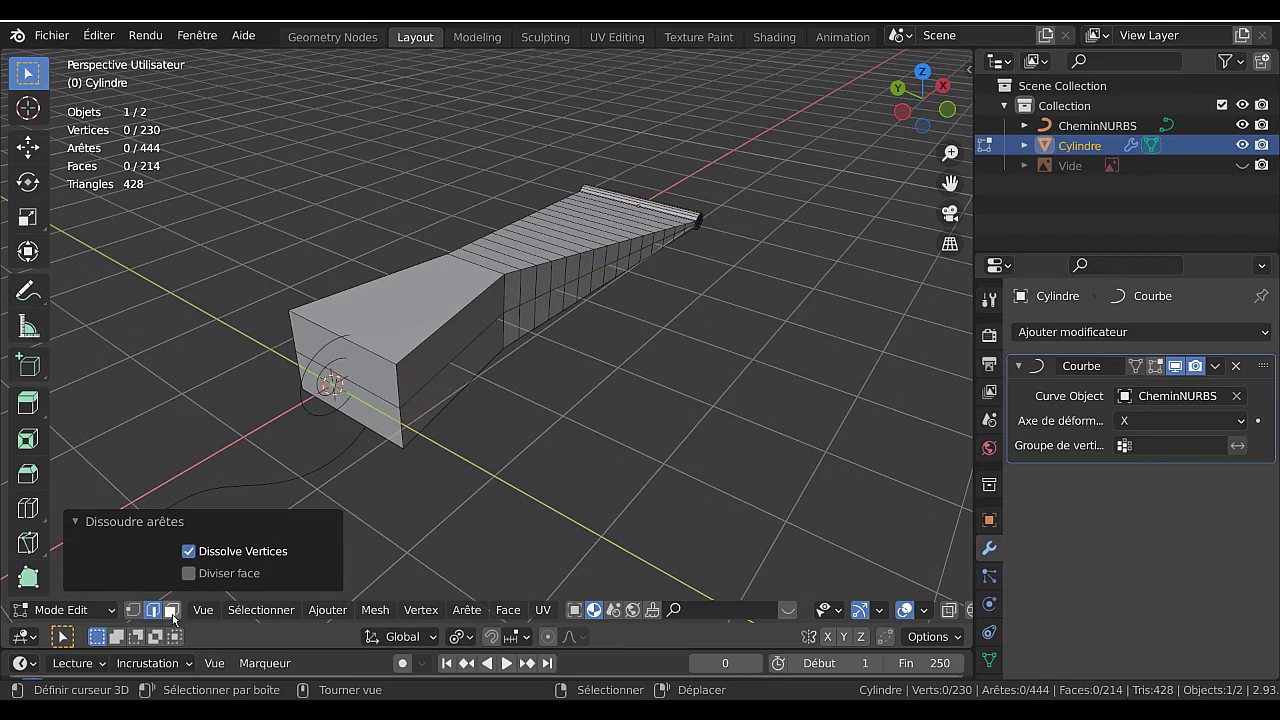
left_click(172, 612)
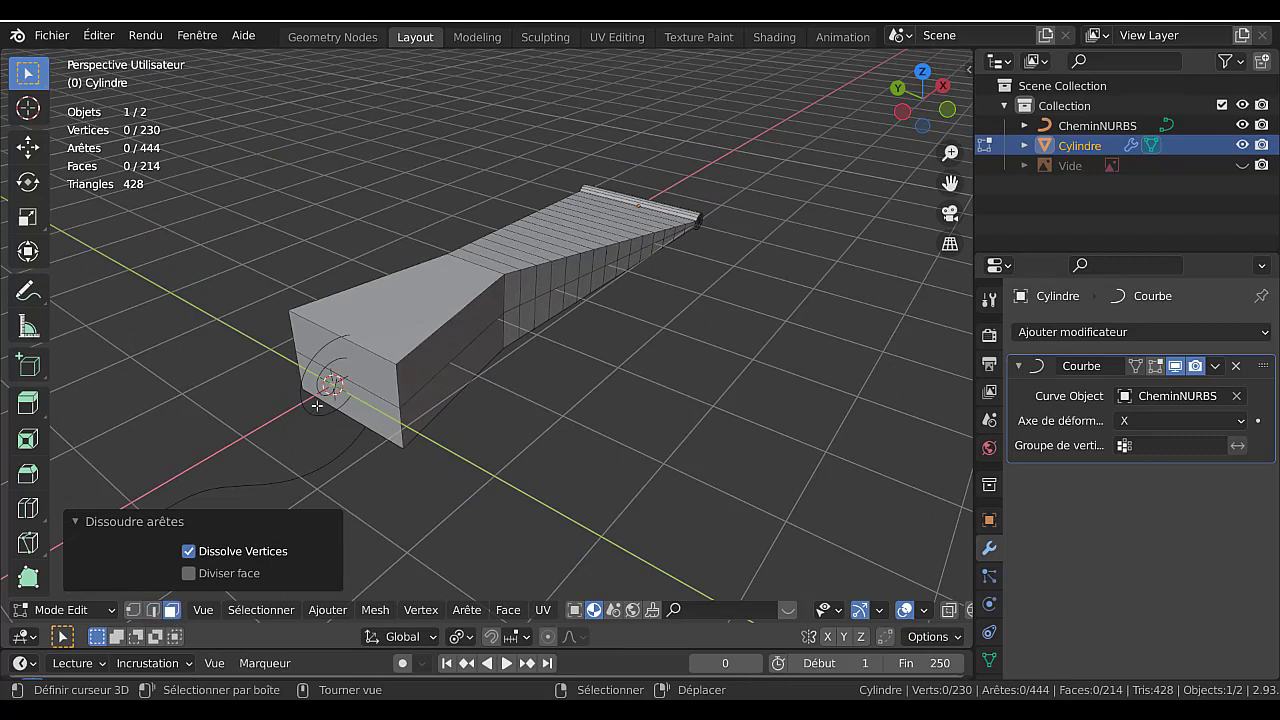
left_click(345, 362)
left_click(330, 402, "shift")
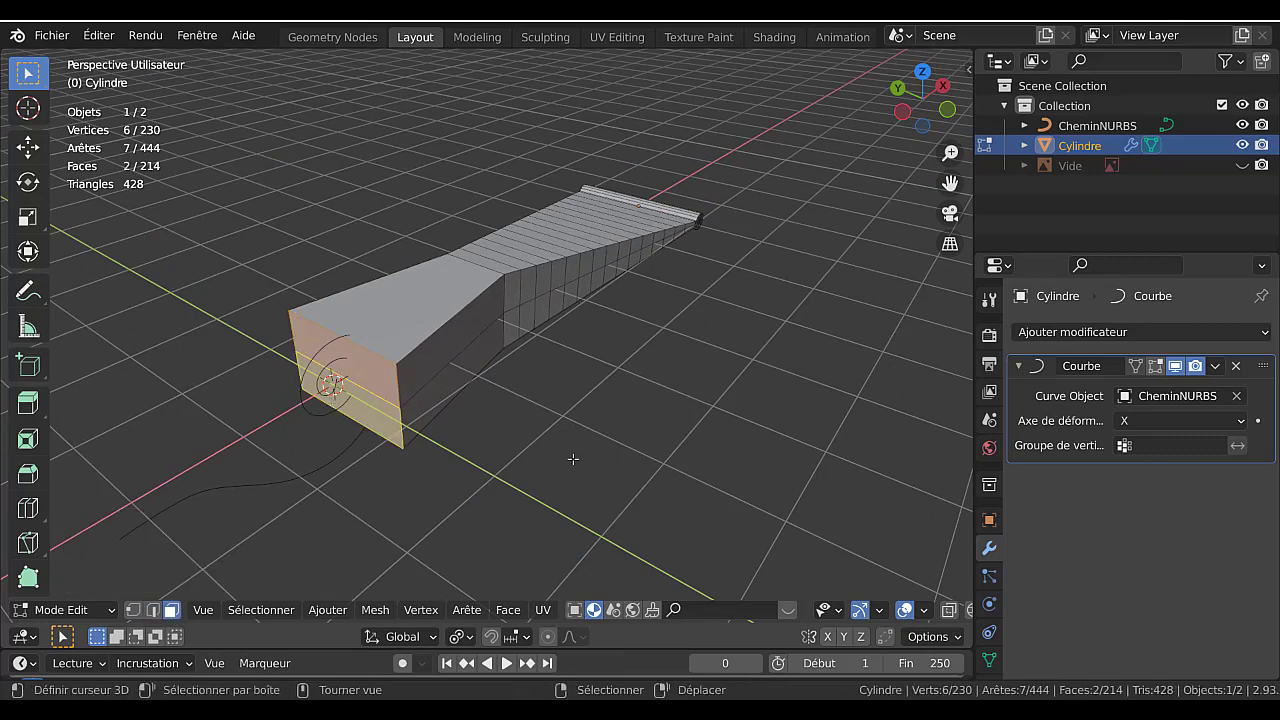
key("KP_7")
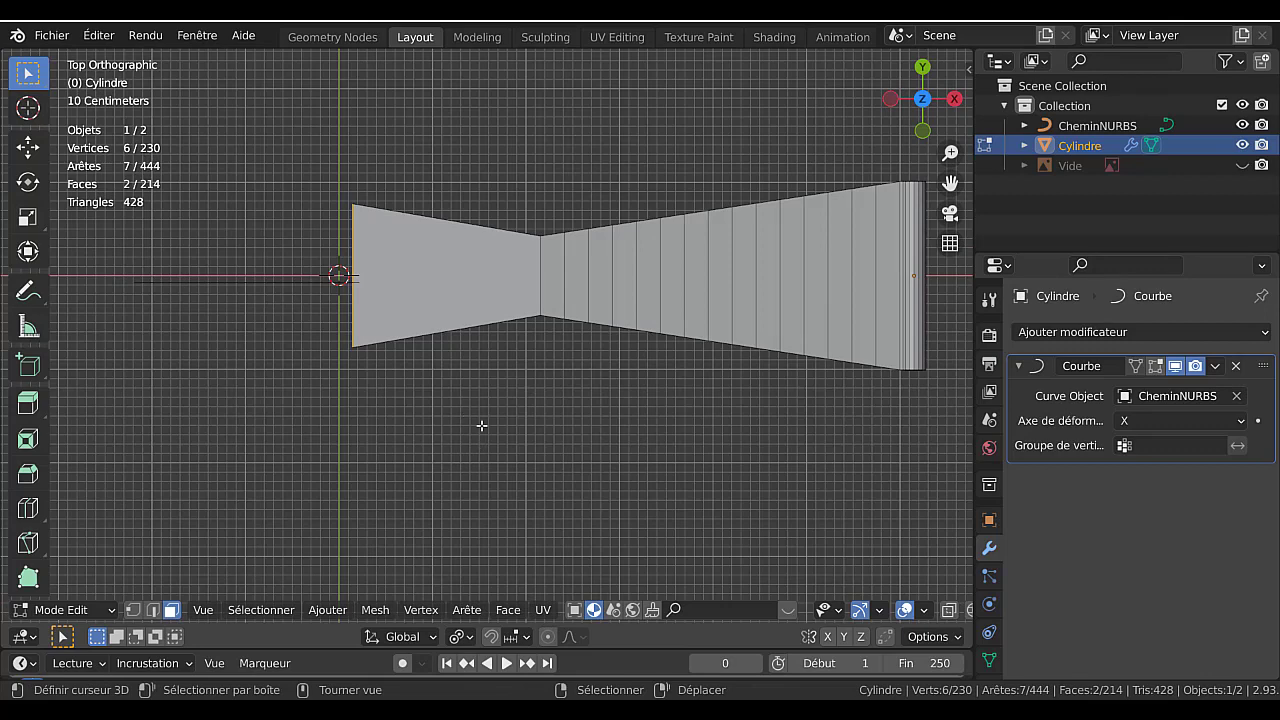
key("g")
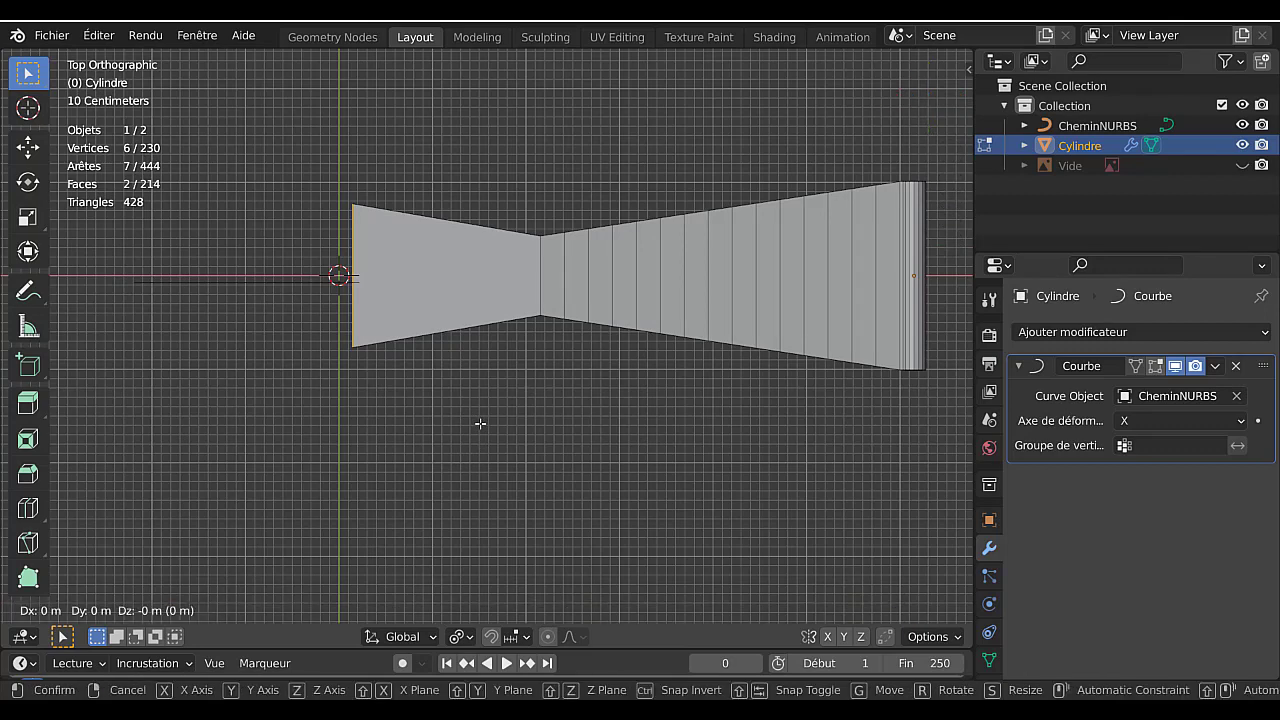
key("x")
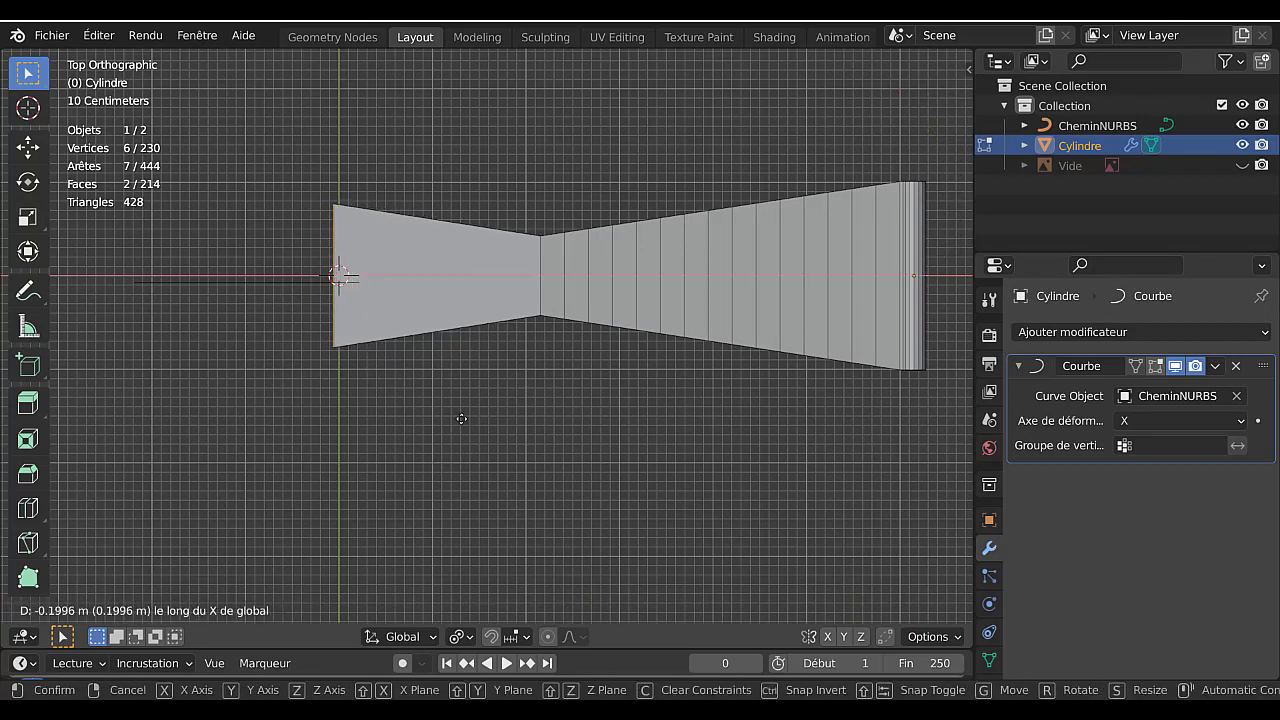
left_click(467, 423)
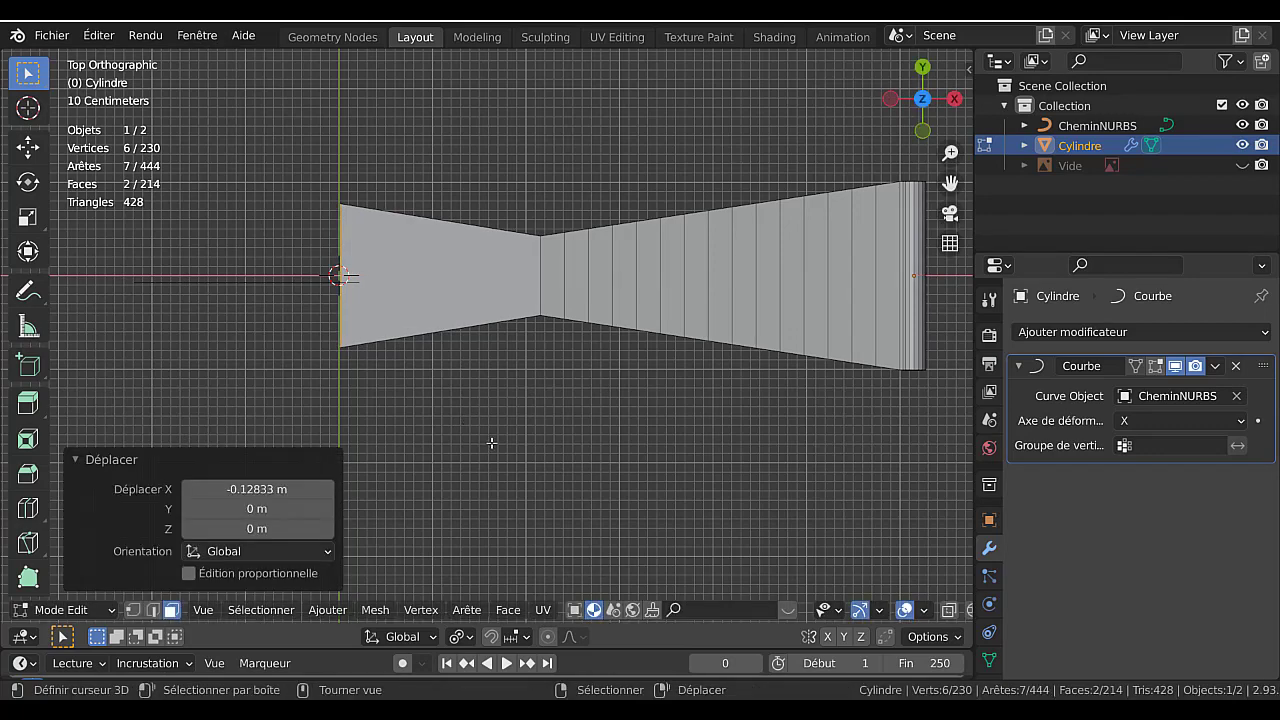
key("s")
key("y")
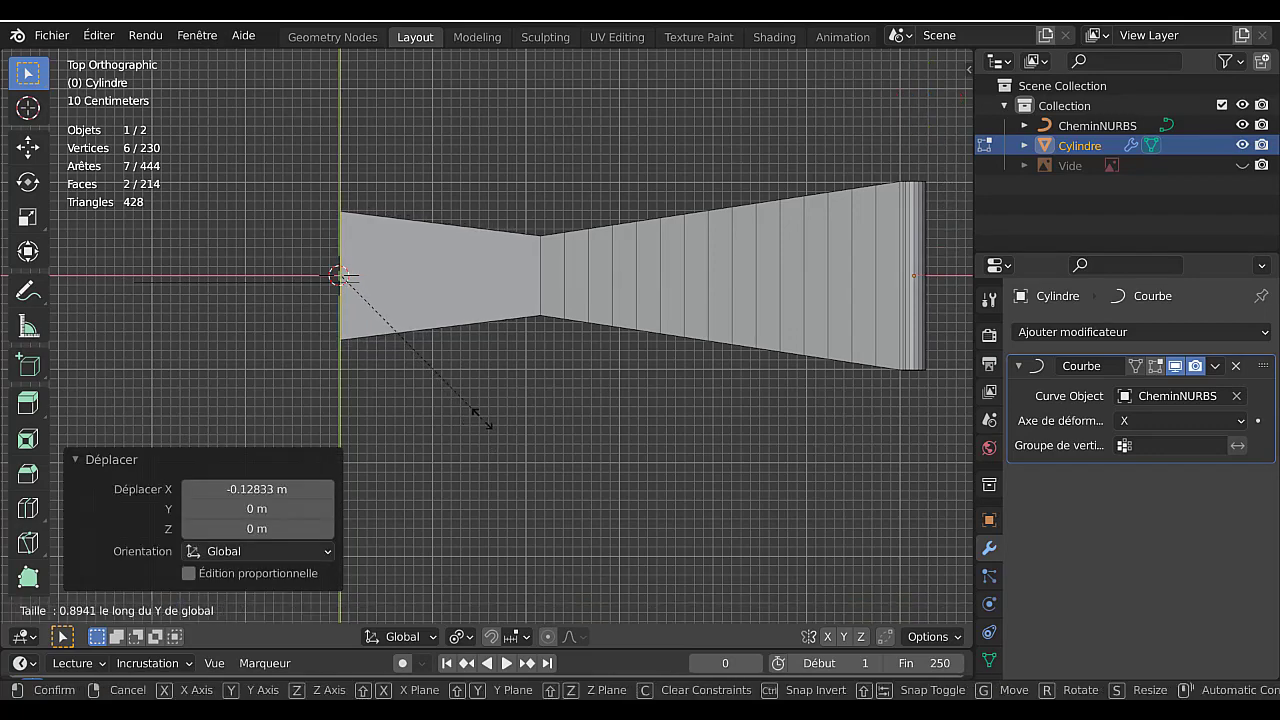
key("Escape")
Examine the curve-bent scroll in Object Mode and return to editing its mesh.
key("Tab")
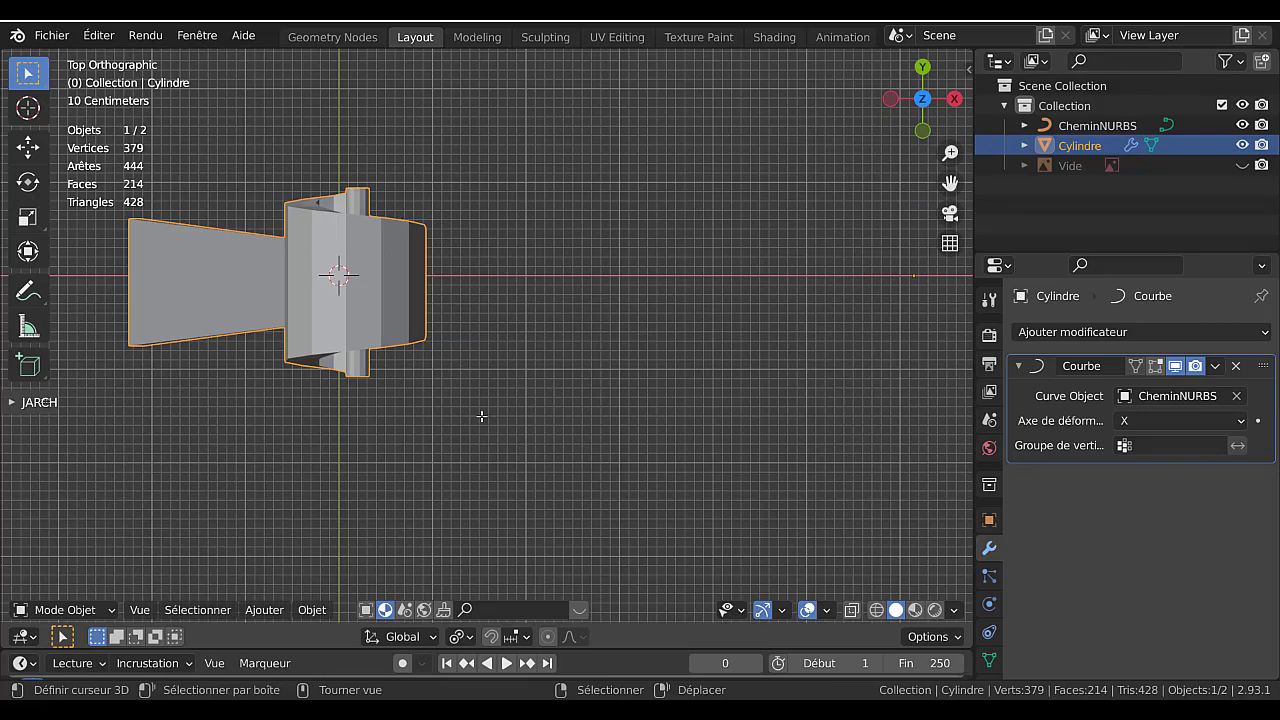
middle_click_drag(481, 416, 443, 309)
key("KP_1")
key("Tab")
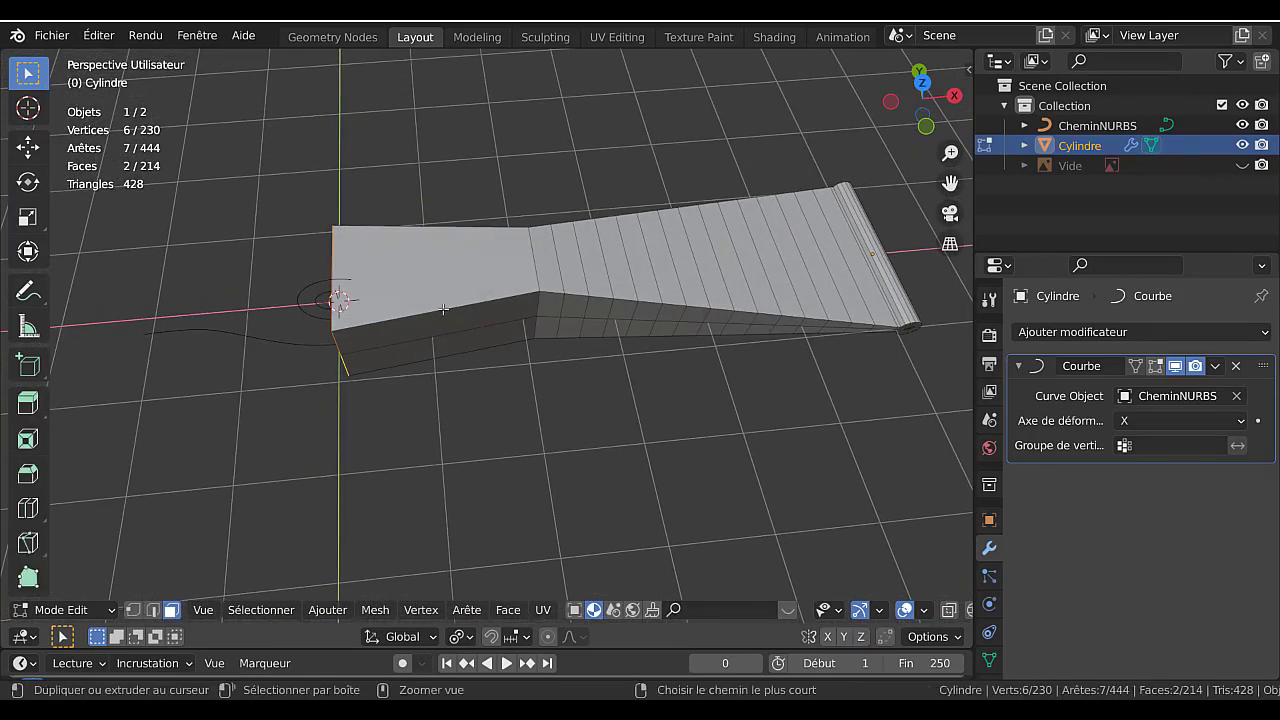
Try nine evenly spaced loop cuts across the block's flared end section and check the bent scroll in Object Mode.
key("ctrl+r")
scroll(440, 309, "up", 8)
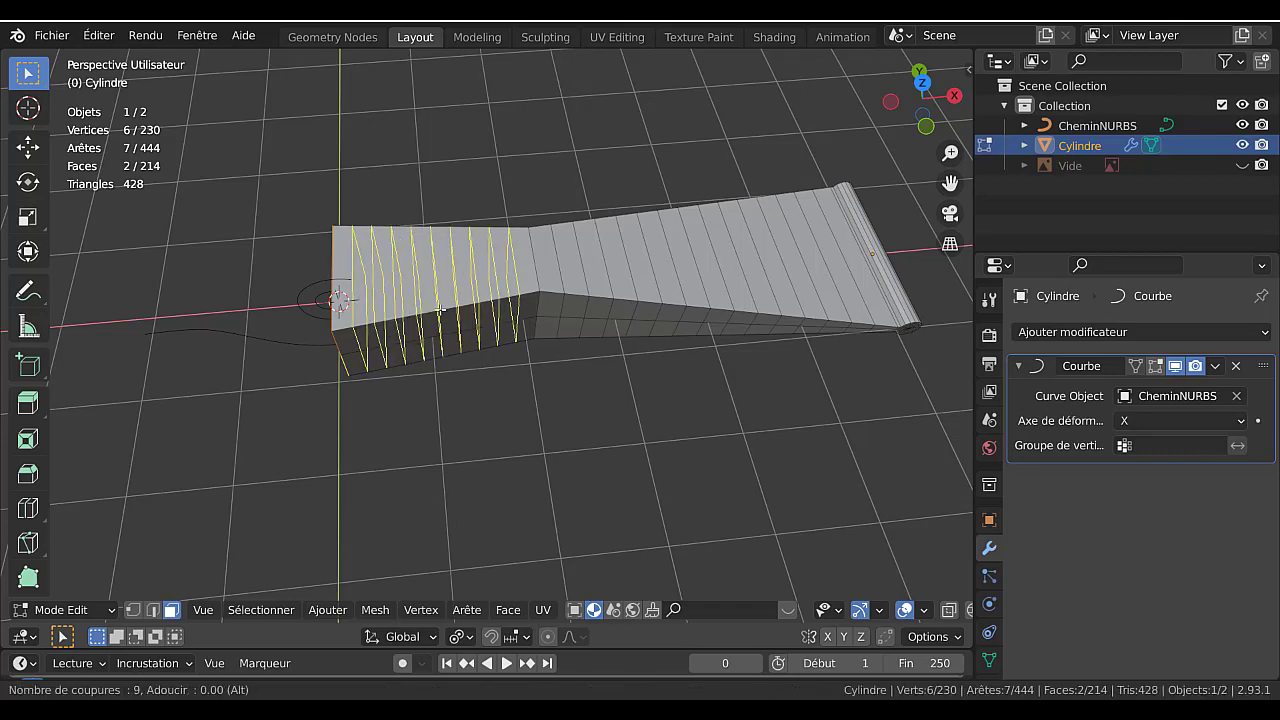
left_click(440, 309)
right_click(440, 309)
key("Tab")
middle_click_drag(450, 371, 597, 359)
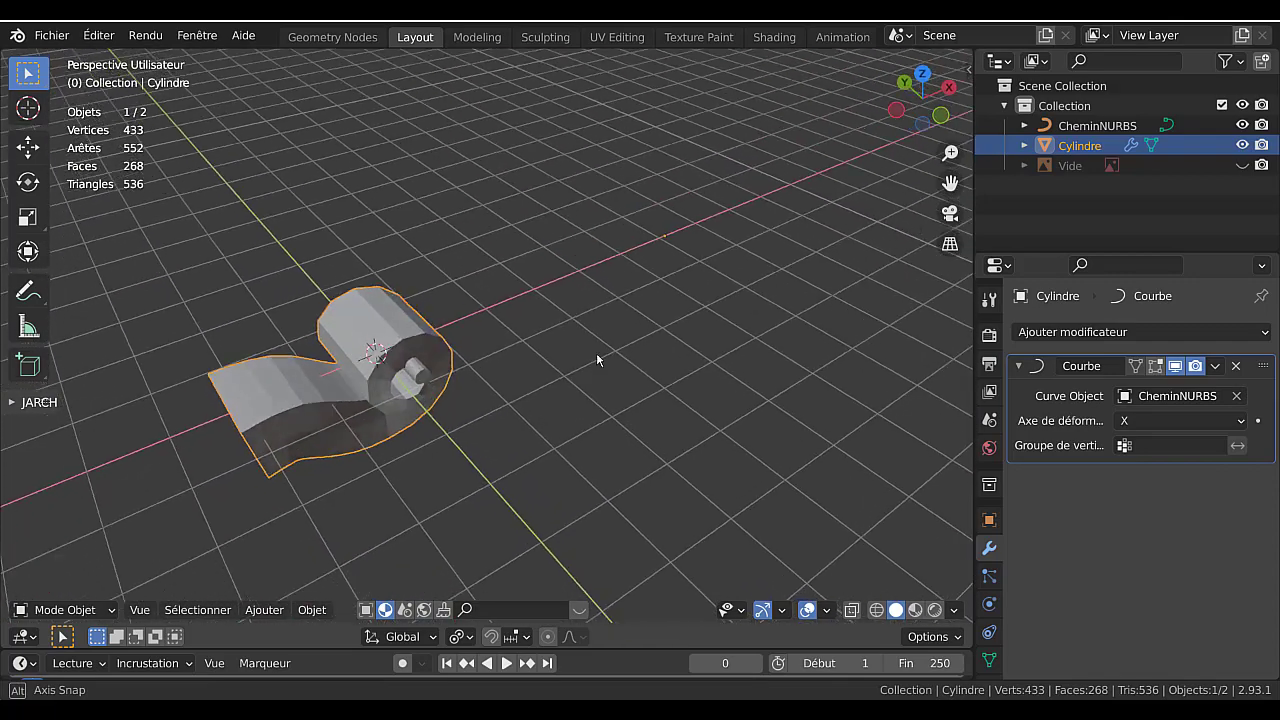
Return to editing the mesh and undo the nine loop cuts in the end section.
key("Tab")
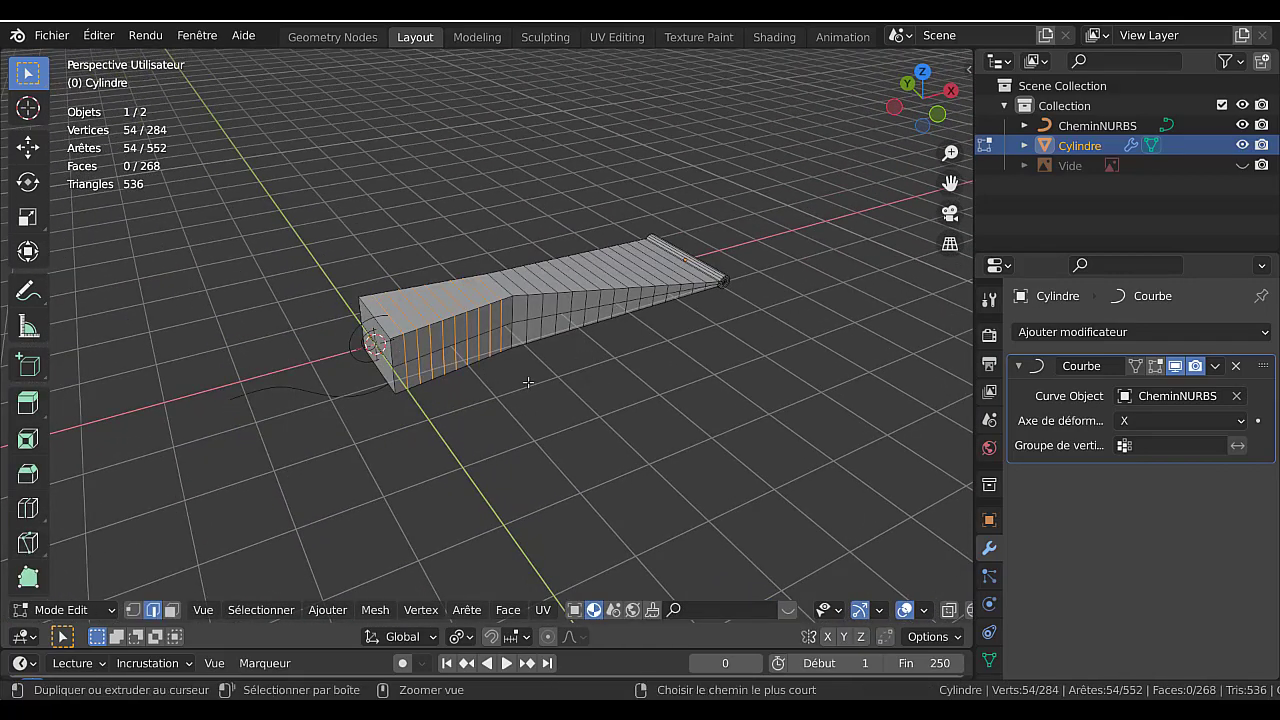
key("Tab")
key("Tab")
key("ctrl+z")
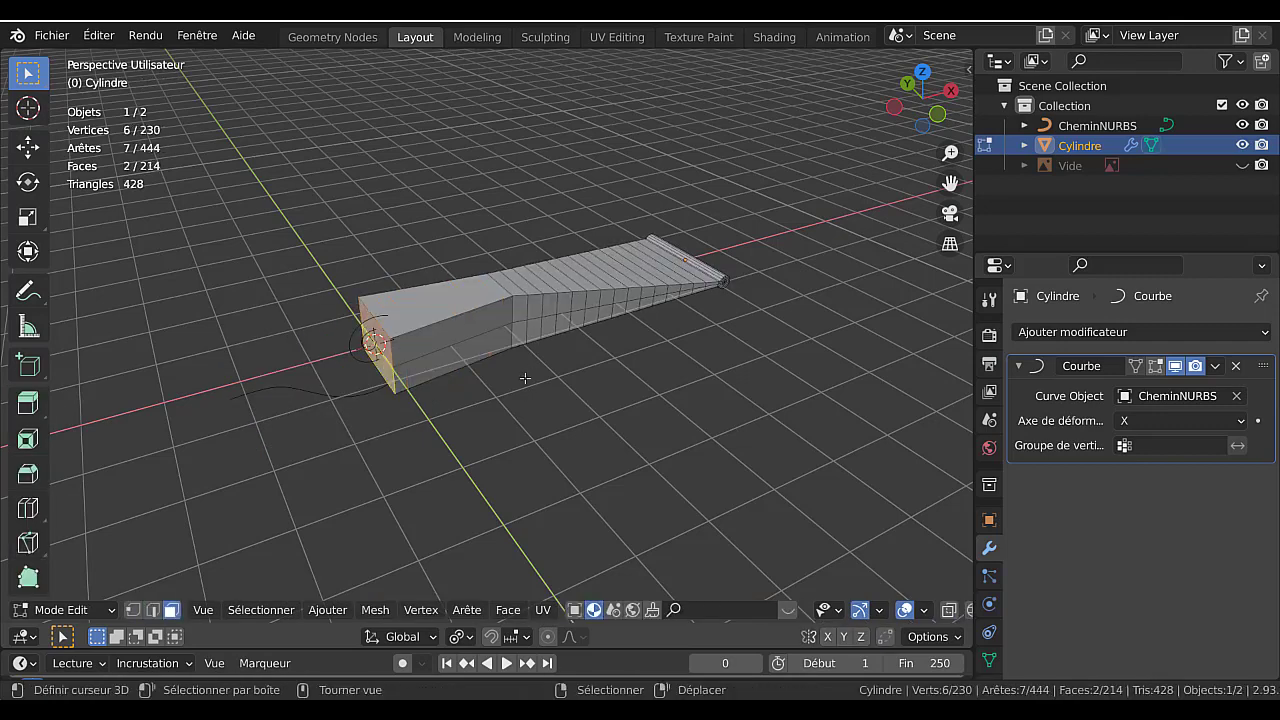
Narrow the two selected end faces to about 0.85 along global Y and check the bent shape in Object Mode.
middle_click_drag(525, 378, 551, 463)
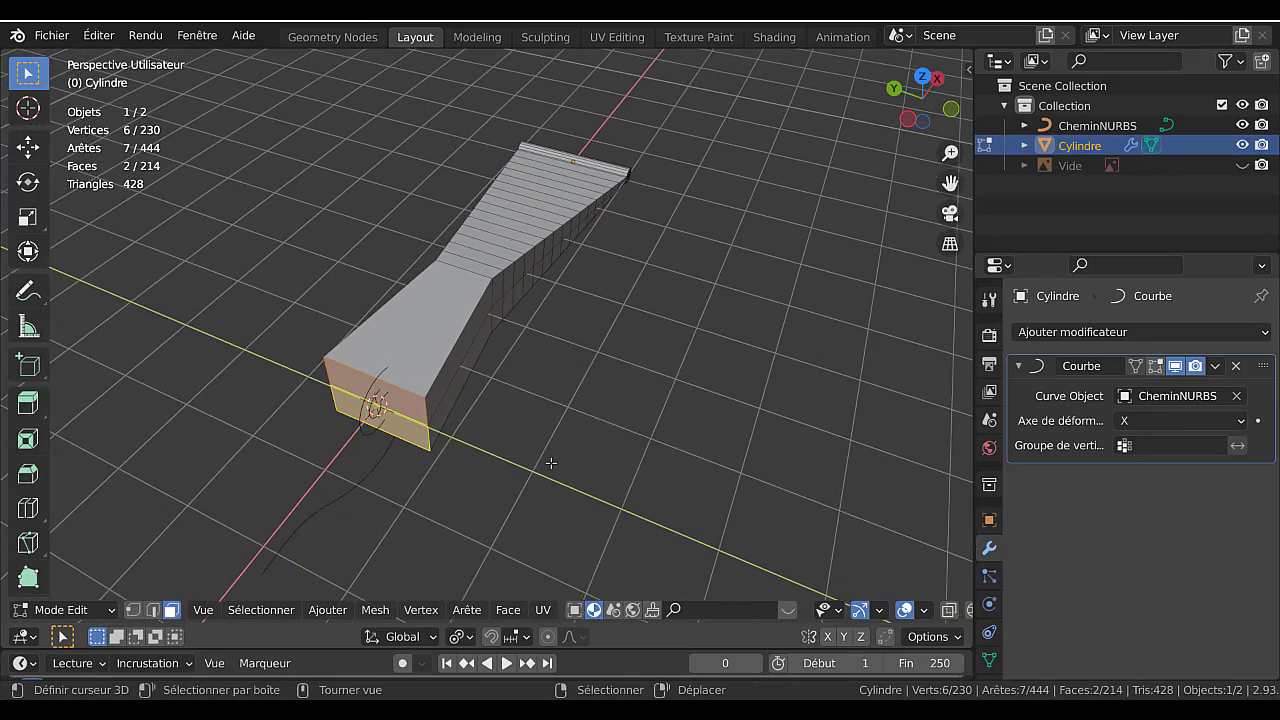
key("s")
key("y")
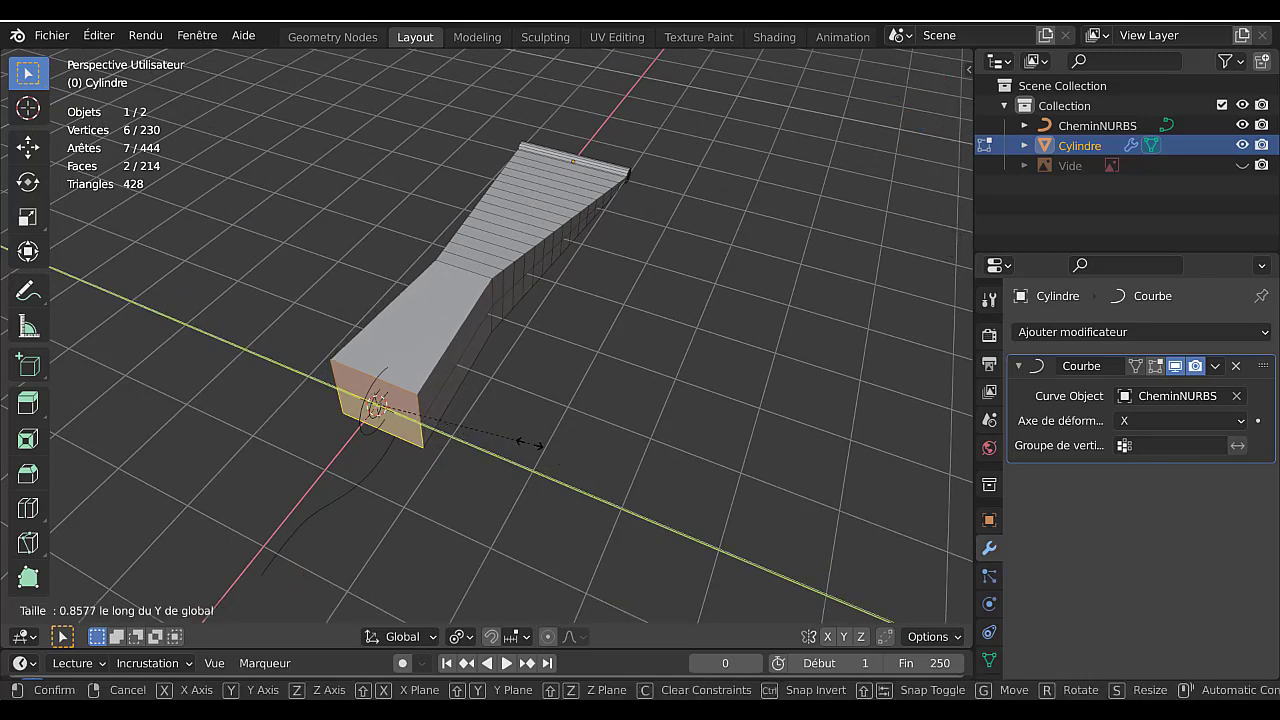
left_click(523, 449)
key("Tab")
middle_click_drag(522, 452, 447, 314)
key("Tab")
Add eight evenly spaced loop cuts across the block's uncut end section without sliding them.
key("ctrl+r")
scroll(447, 314, "up", 11)
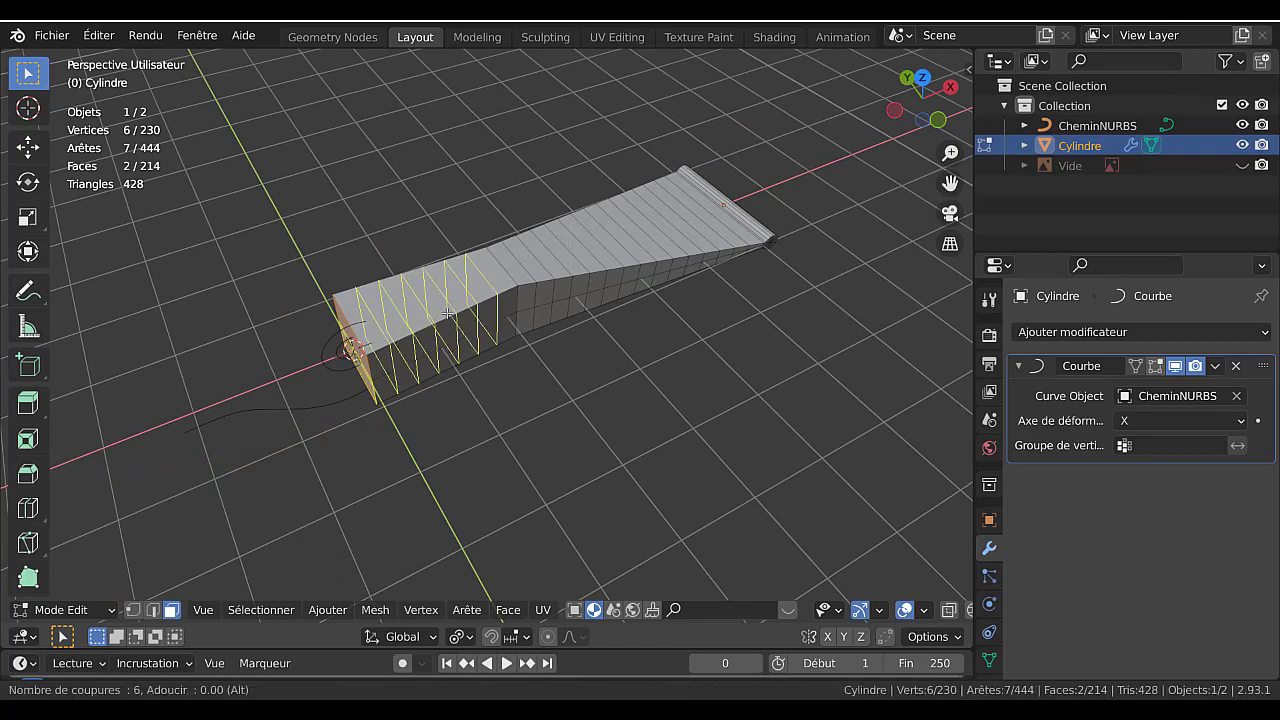
left_click(447, 314)
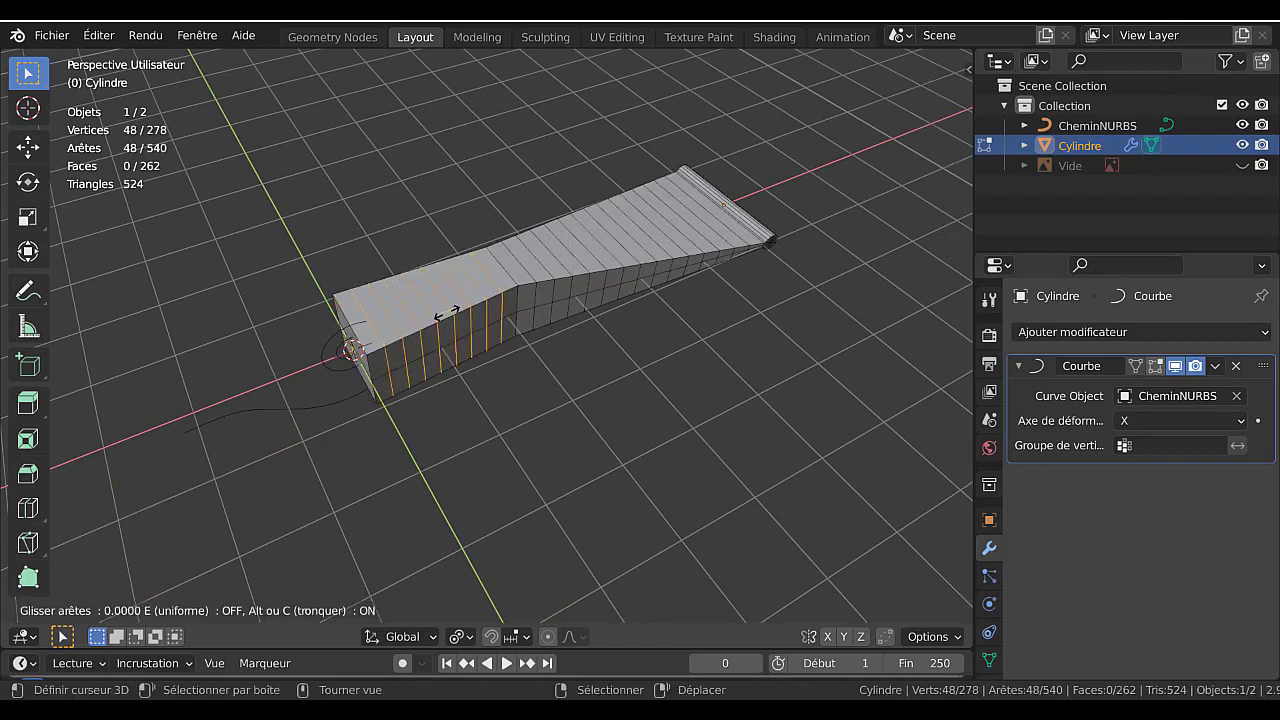
left_click(447, 314)
Examine the bent scroll in Object Mode from several angles and compare it with the straight mesh from the top view.
key("Tab")
middle_click_drag(446, 311, 512, 399)
scroll(619, 325, "down", 4)
key("Tab")
key("KP_7")
scroll(415, 456, "up", 5)
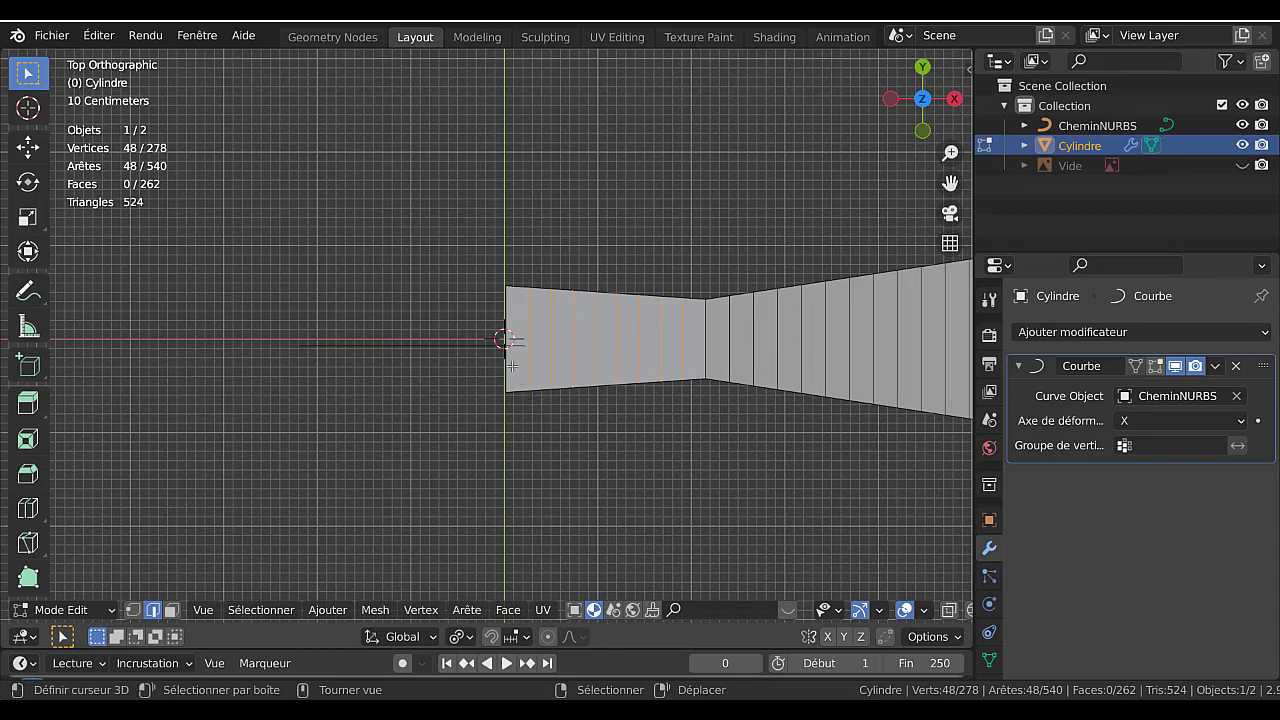
scroll(523, 405, "down", 3)
key("Tab")
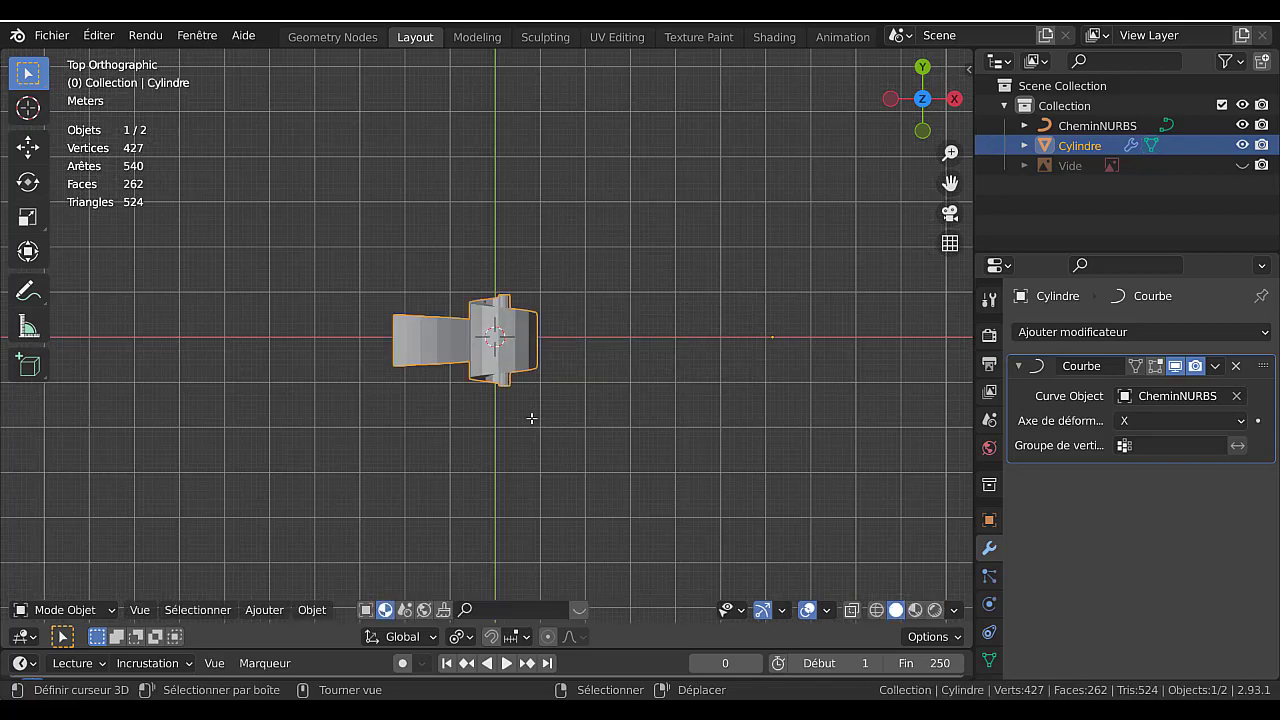
middle_click_drag(531, 420, 588, 360)
scroll(500, 337, "up", 2)
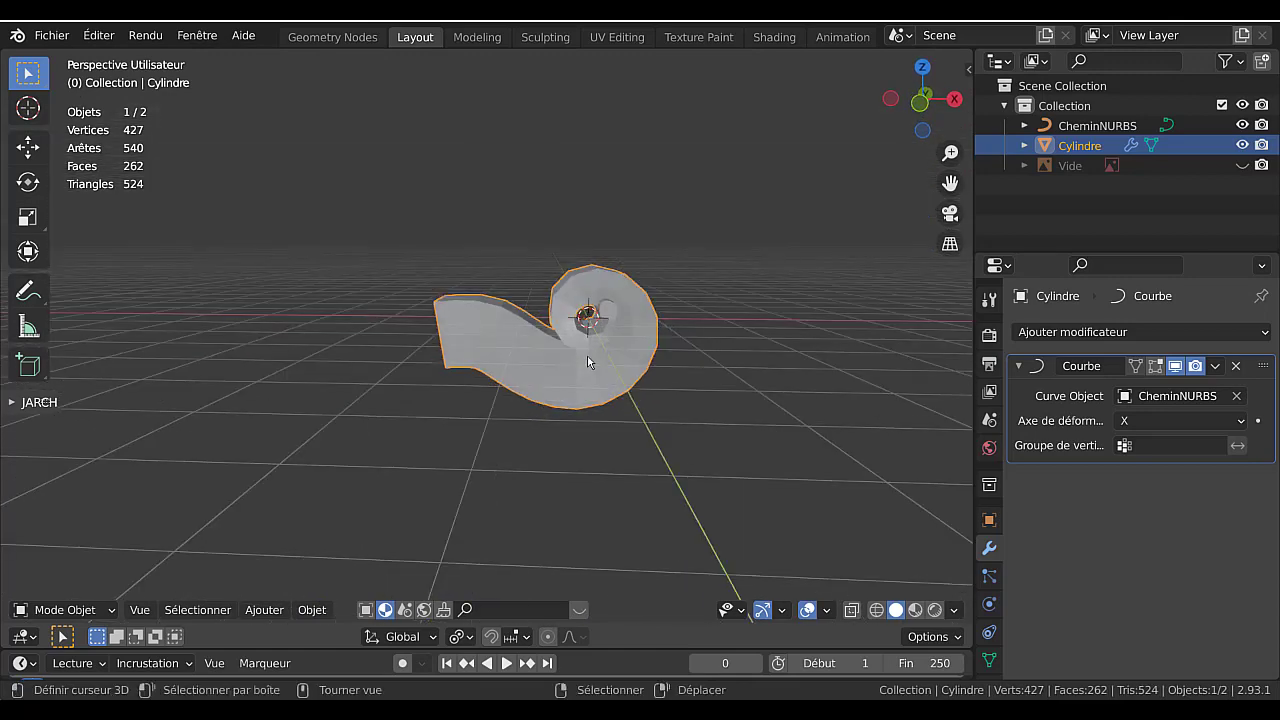
middle_click_drag(644, 398, 546, 370)
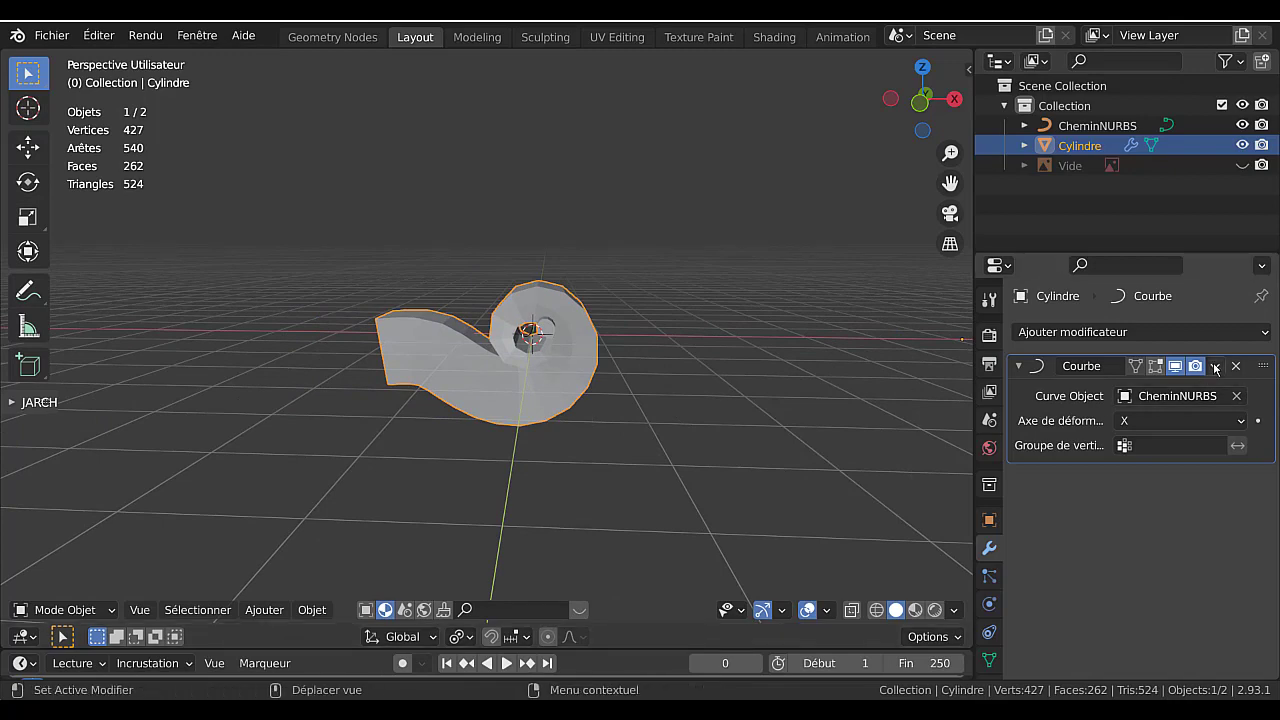
In Edit Mode, switch to vertex selection, clear the selection and turn on X-ray display.
key("Tab")
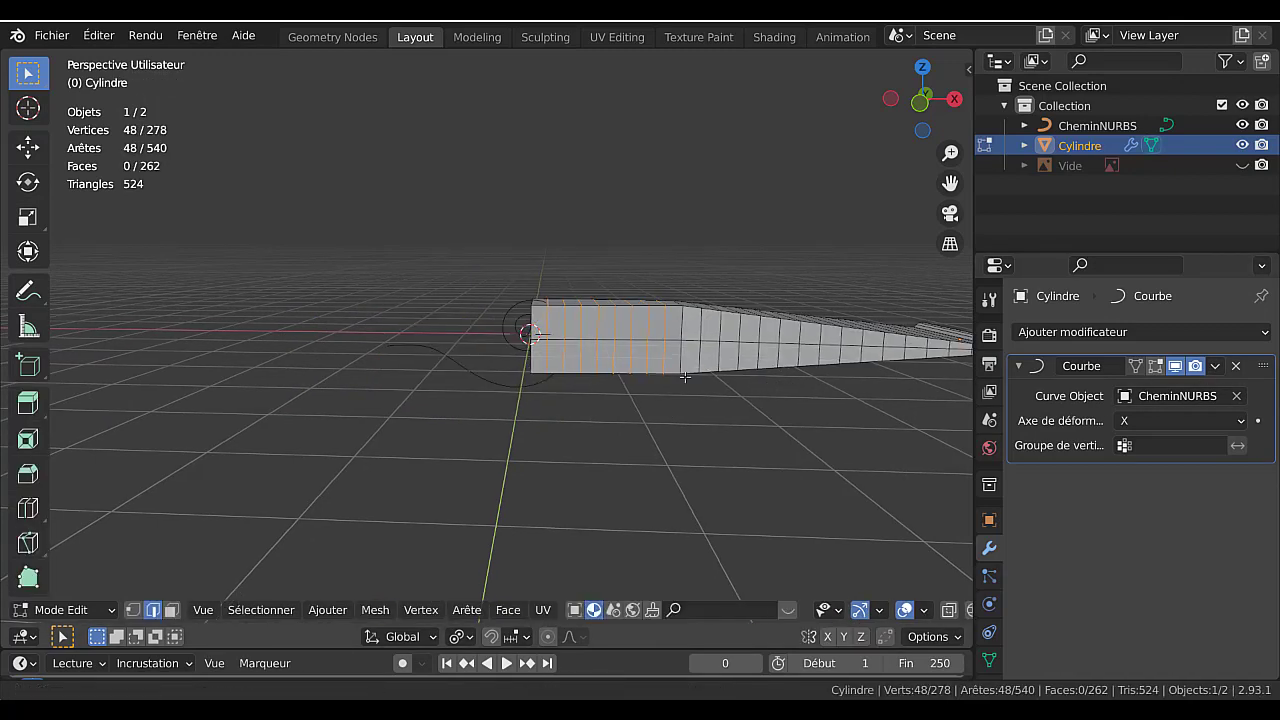
middle_click_drag(800, 370, 471, 457, "shift")
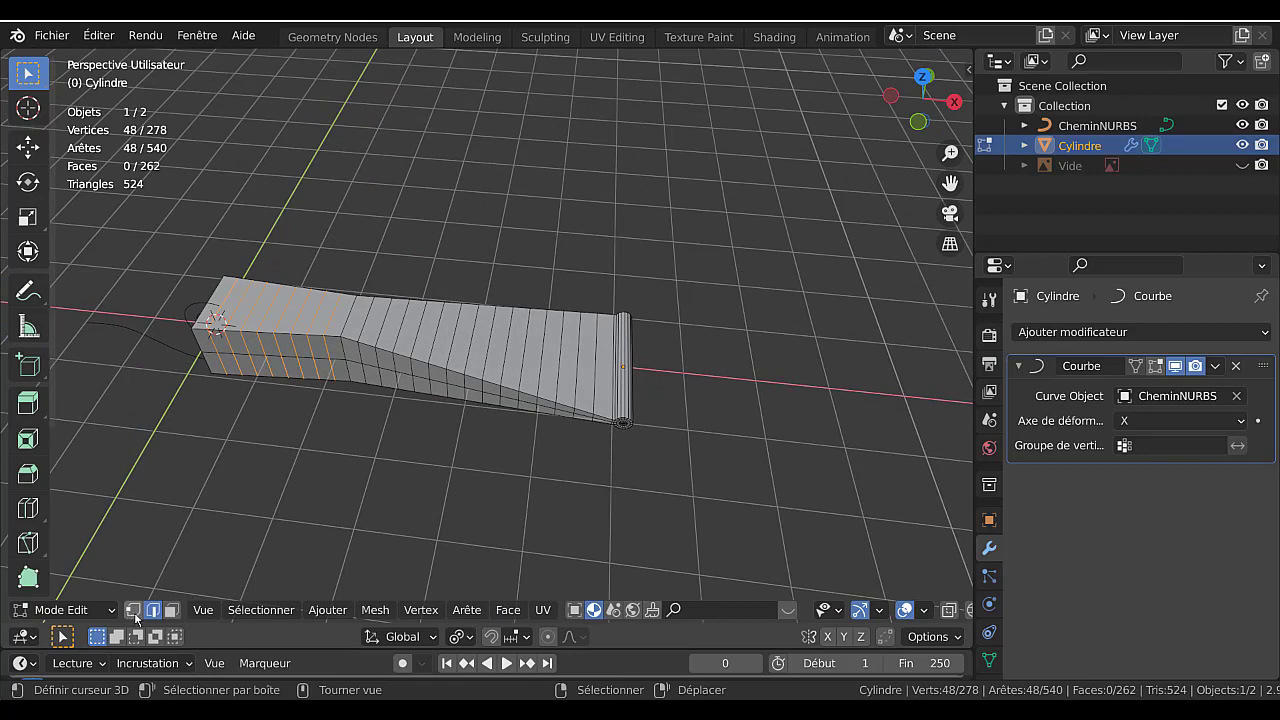
left_click(133, 610)
left_click(555, 517)
key("x")
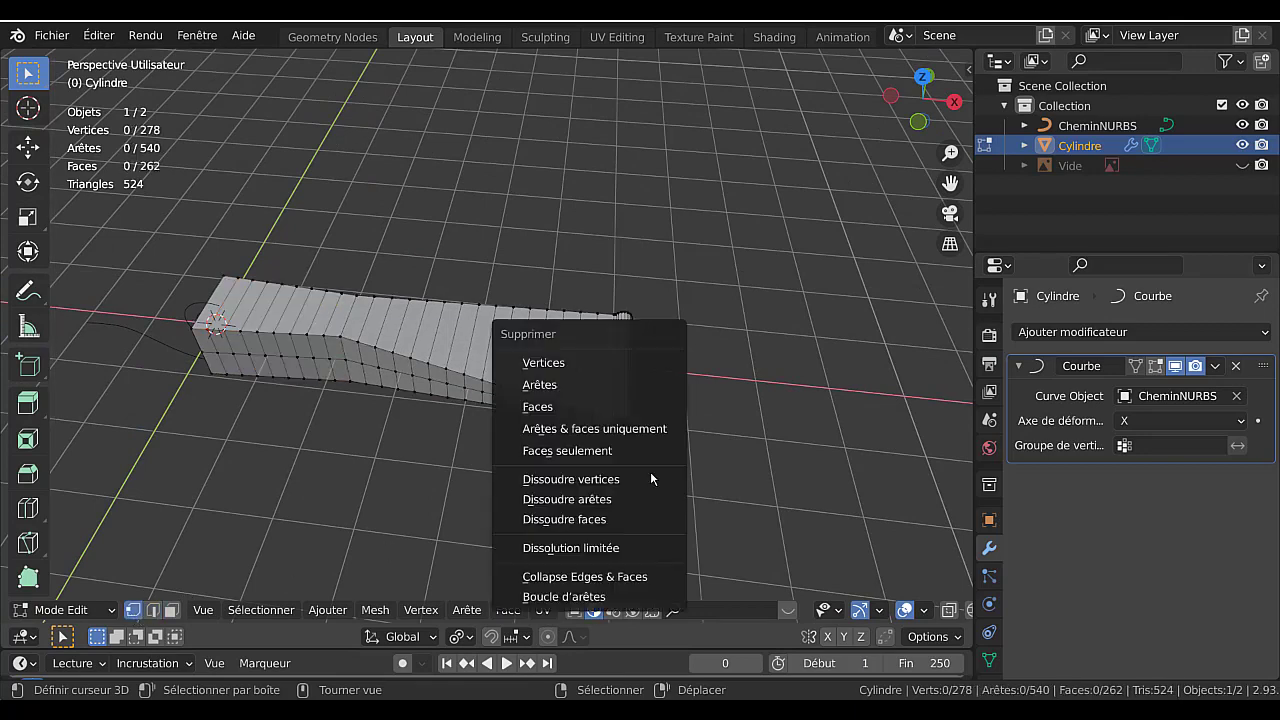
key("alt+z")
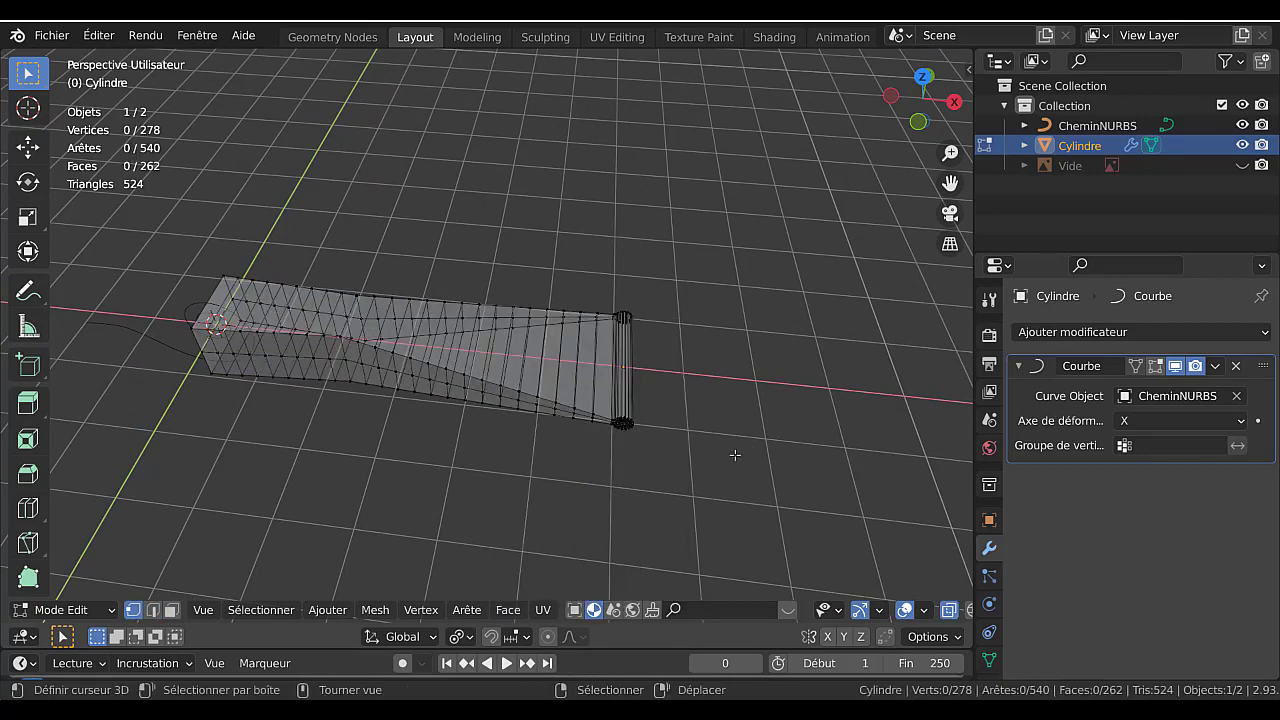
Start selecting the vertices around the end caps of the thin cylinder with Circle Select.
key("c")
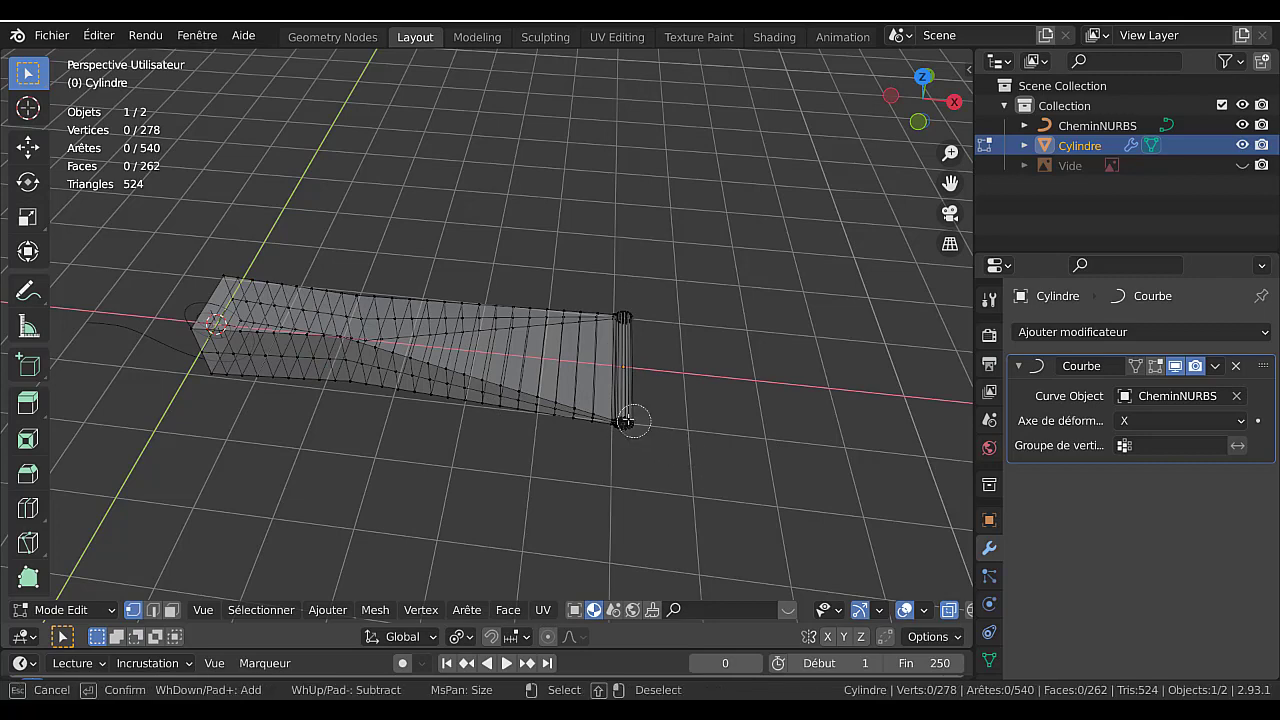
key("Escape")
scroll(611, 373, "up", 6)
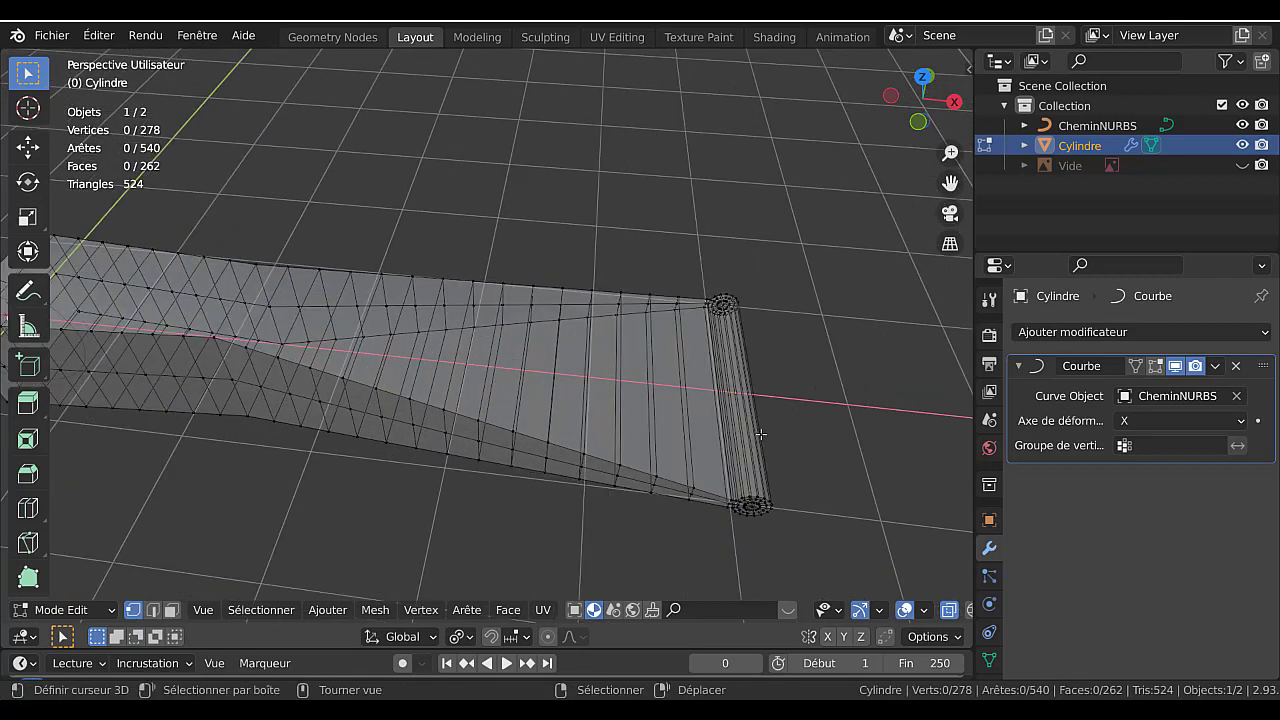
scroll(611, 373, "up", 2)
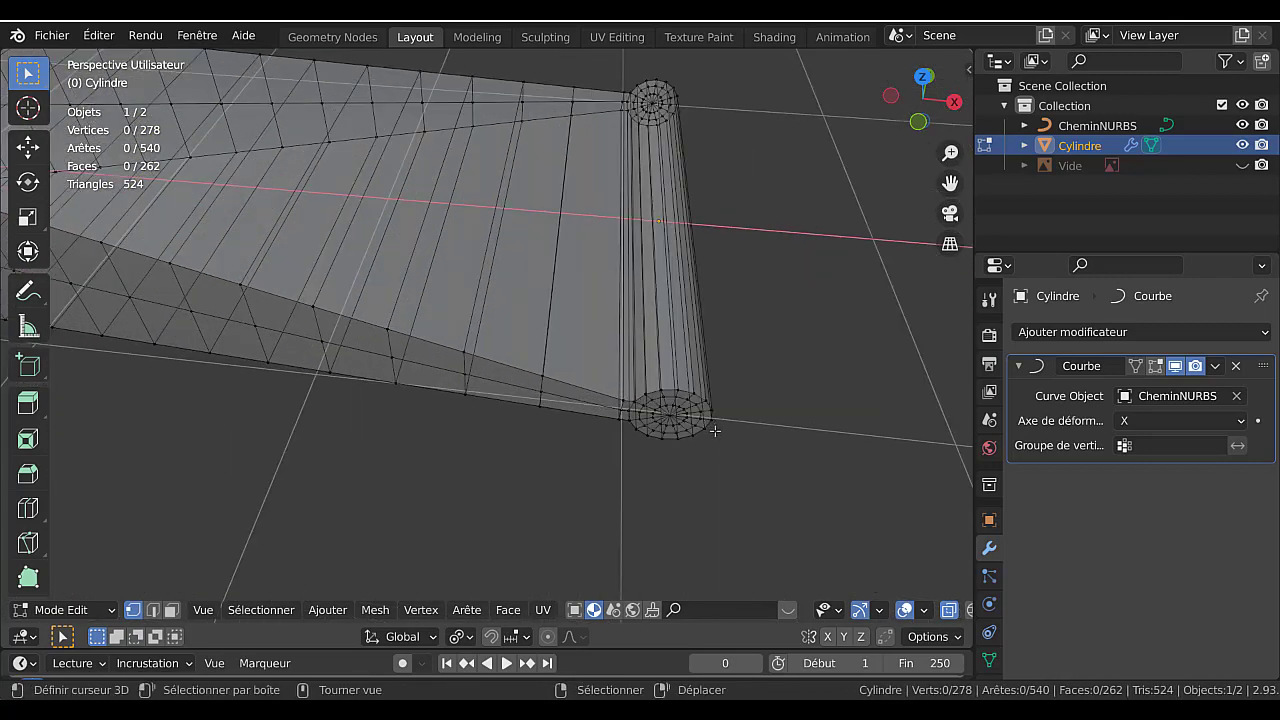
Select the round faces at both ends of the small cylinder, leaving the long edges between them unselected.
key("c")
mouse_move(690, 405)
left_mouse_down()
mouse_move(658, 418)
mouse_move(692, 398)
mouse_move(698, 428)
left_mouse_up()
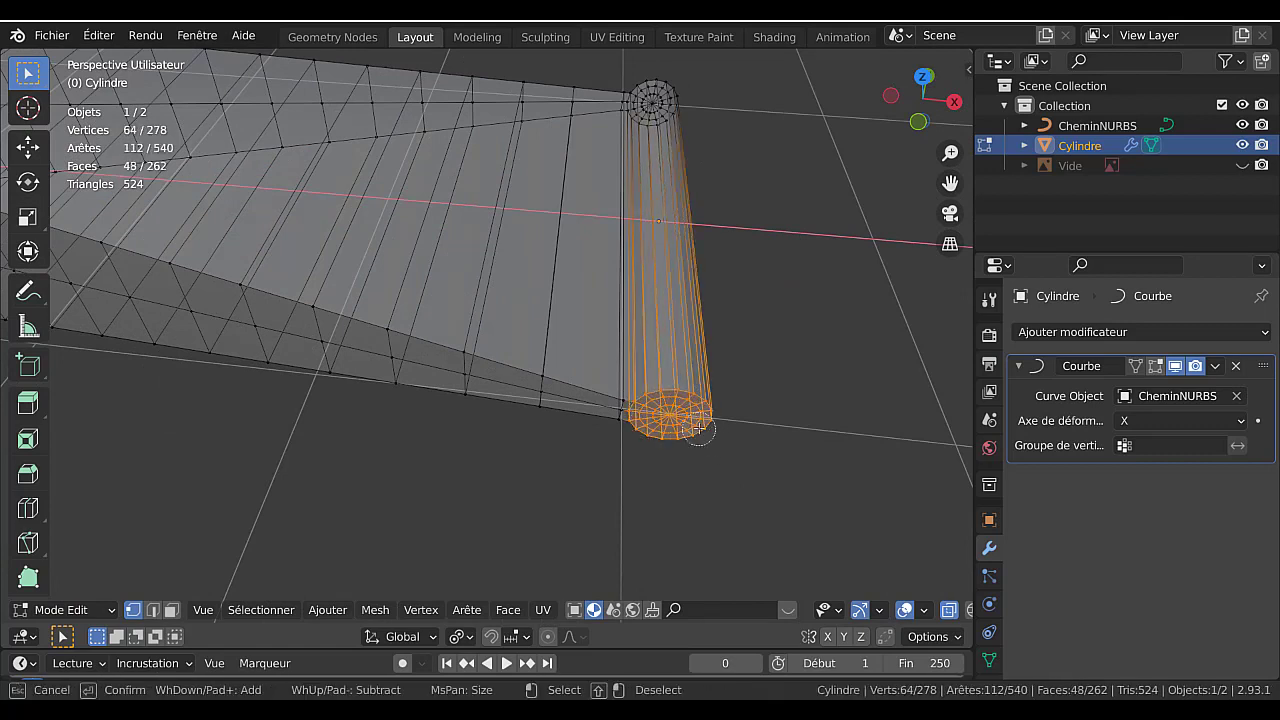
mouse_move(654, 104)
left_mouse_down()
mouse_move(645, 98)
mouse_move(665, 108)
left_mouse_up()
right_click(676, 124)
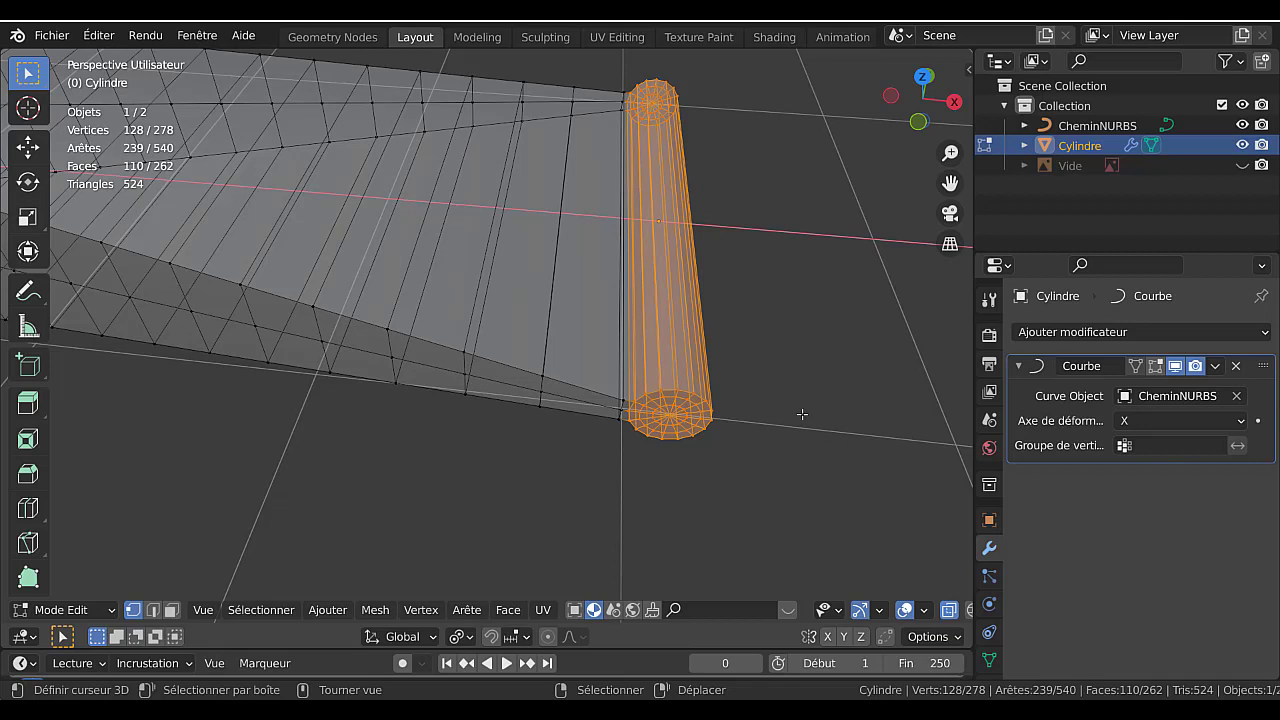
key("2")
key("c")
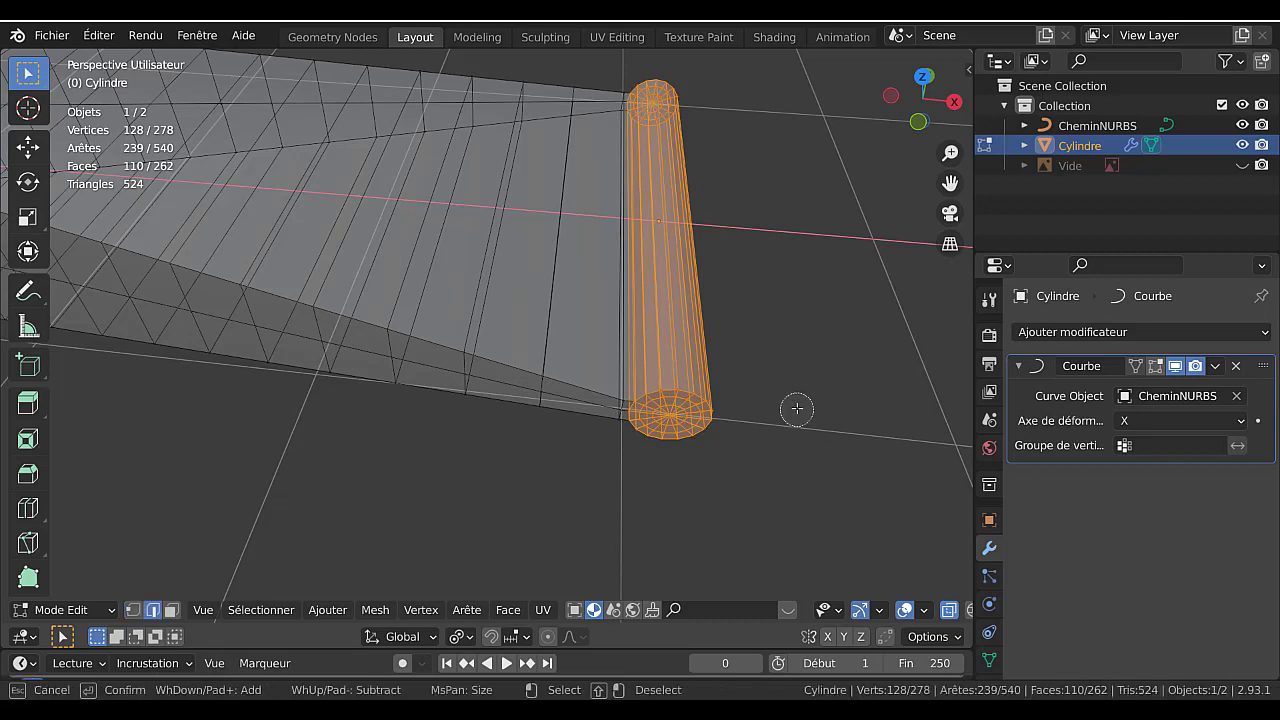
mouse_move(615, 295)
left_mouse_down("shift")
mouse_move(600, 277)
mouse_move(733, 288)
left_mouse_up("shift")
right_click(733, 288)
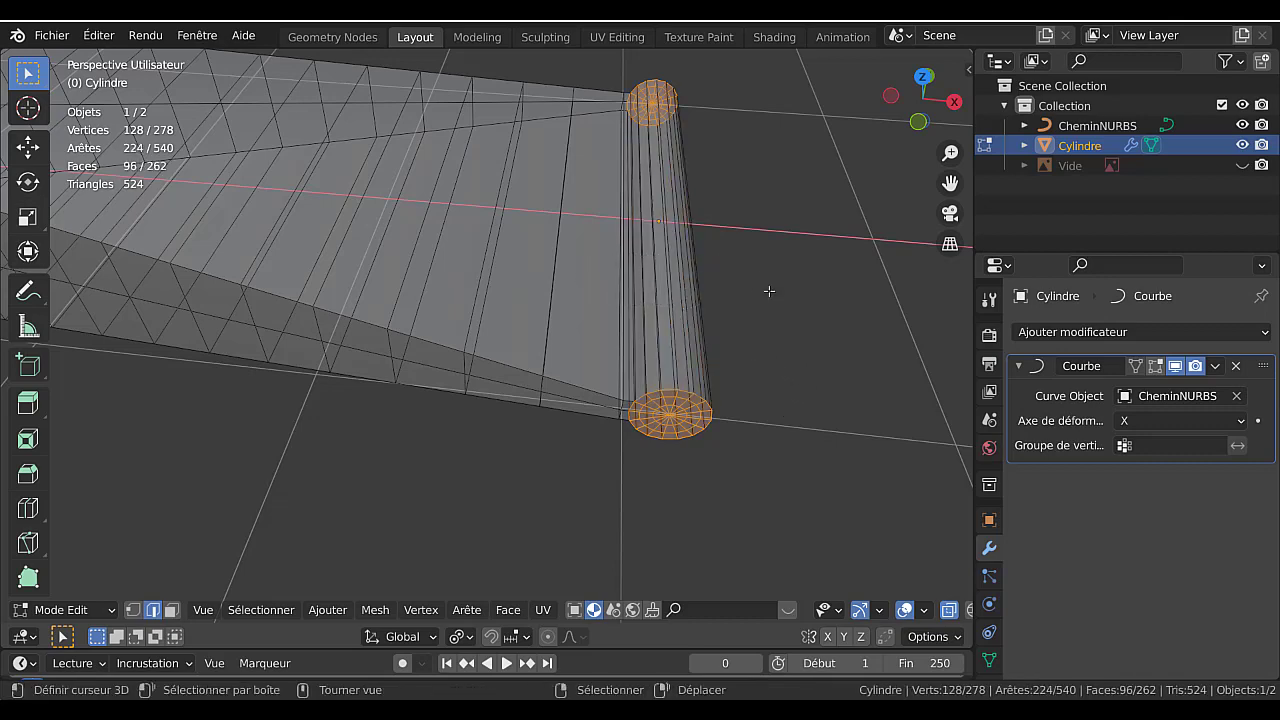
Return to object mode, view the scroll from the front, and apply its Curve modifier.
scroll(813, 358, "down", 4)
key("Tab")
scroll(650, 436, "down", 3)
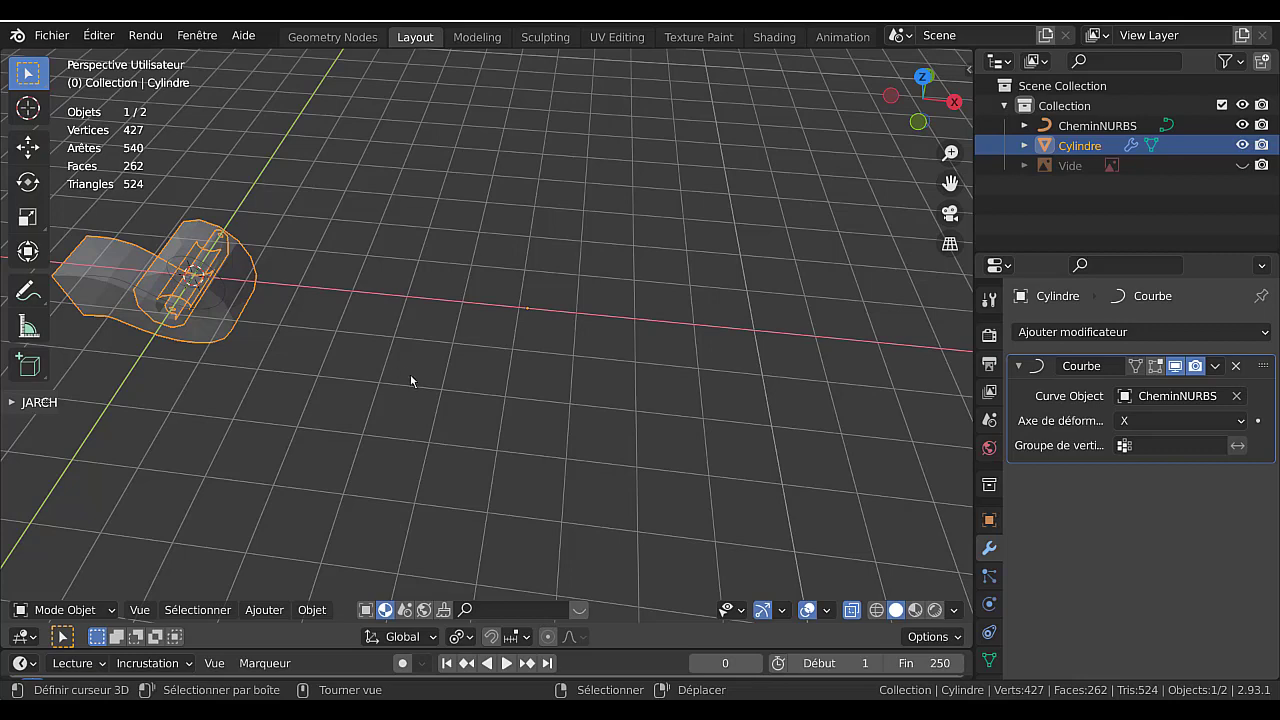
key("KP_Decimal")
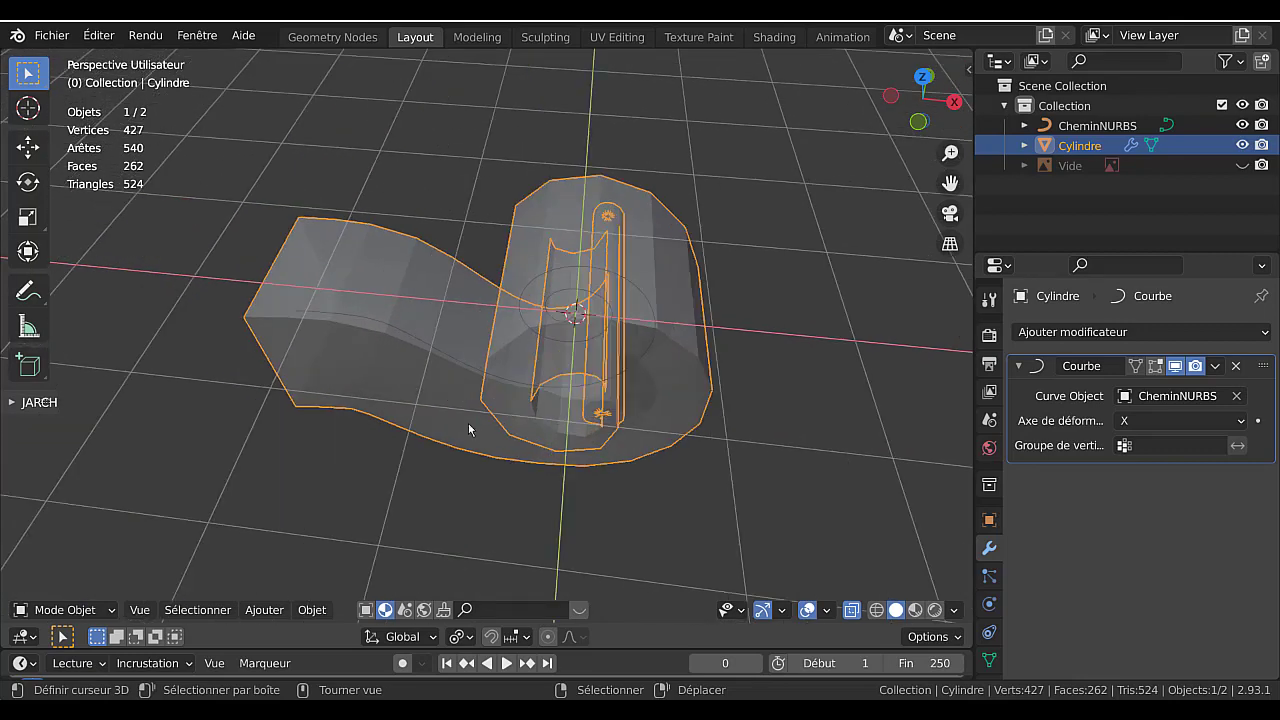
key("KP_1")
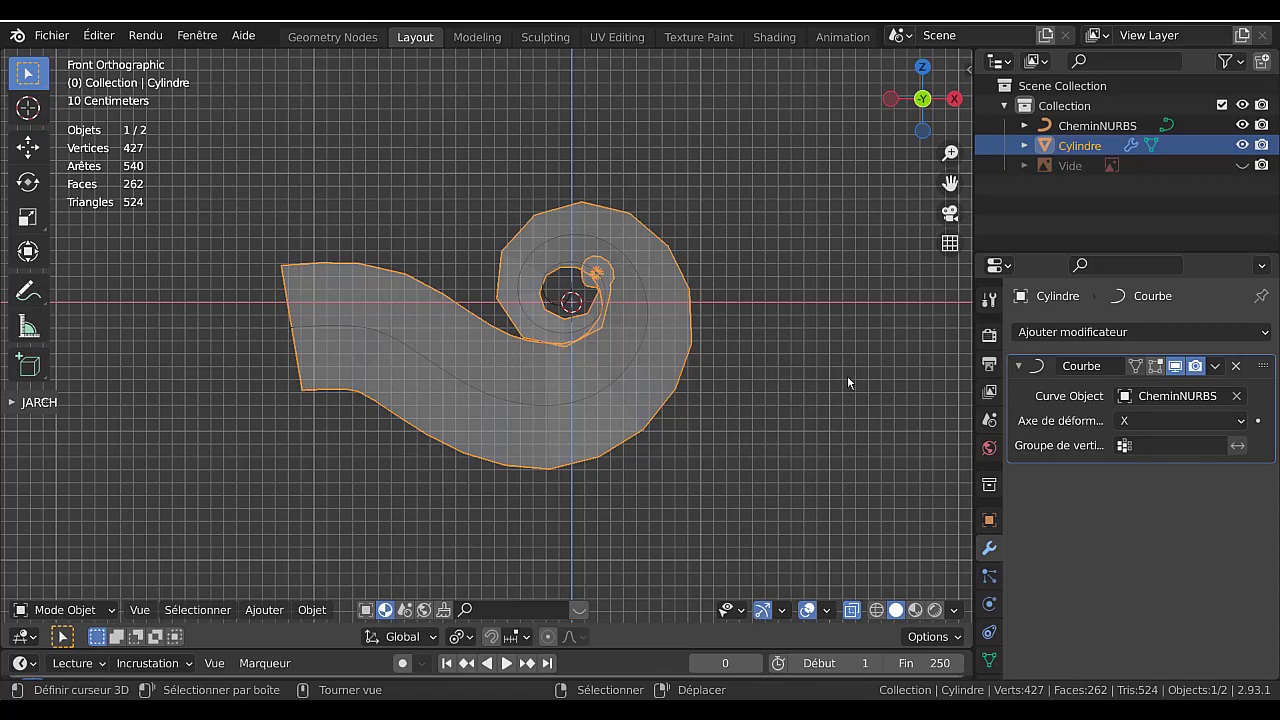
left_click(1215, 366)
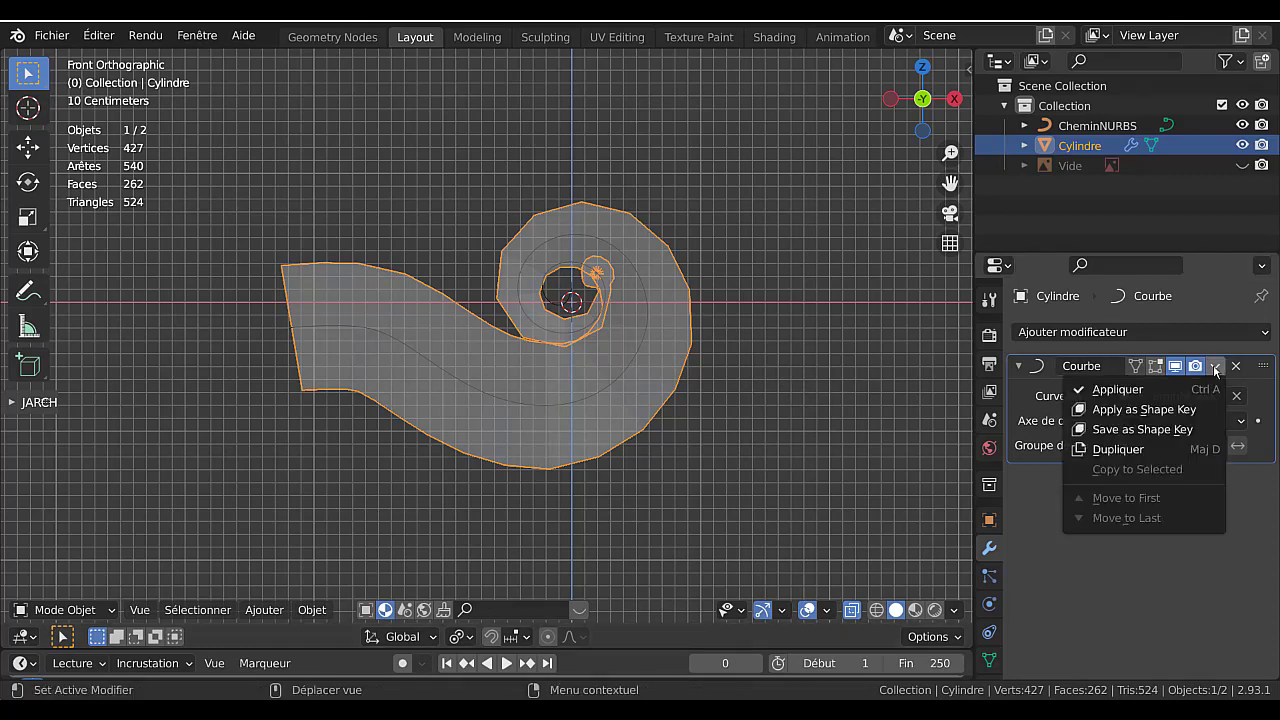
left_click(1135, 396)
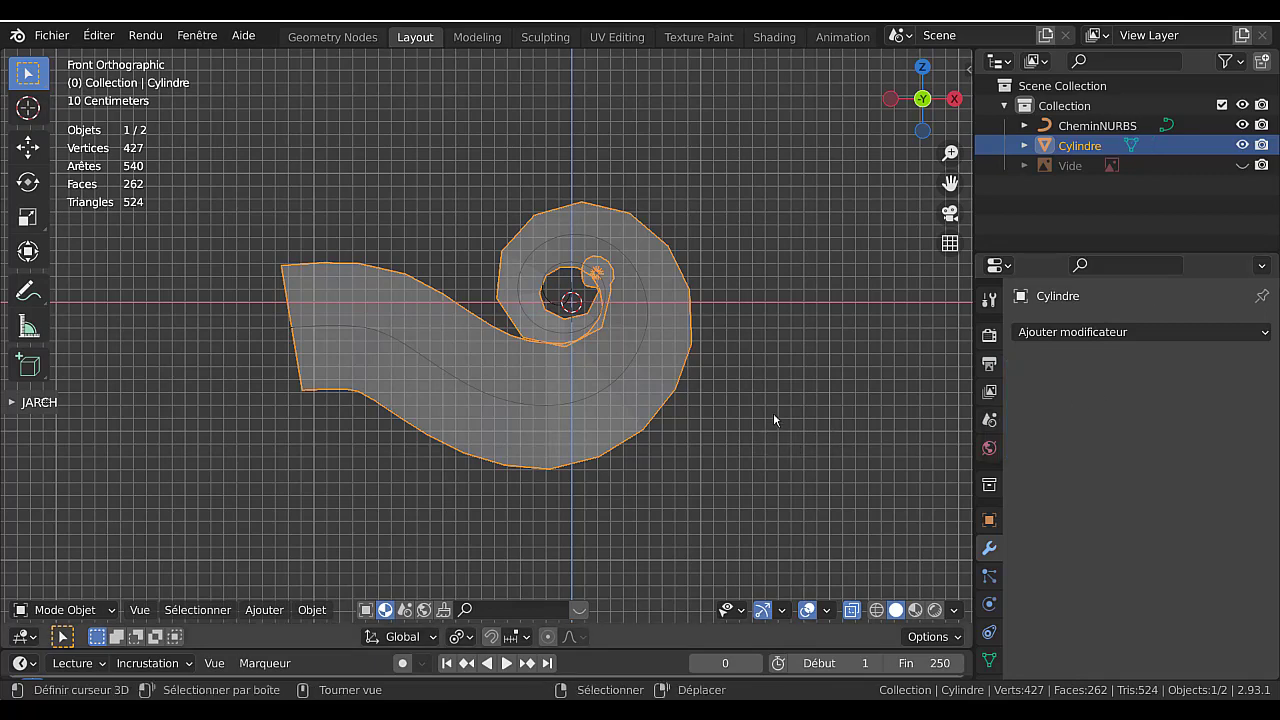
Enter edit mode on the scroll and set the transform pivot point to individual origins.
key("Tab")
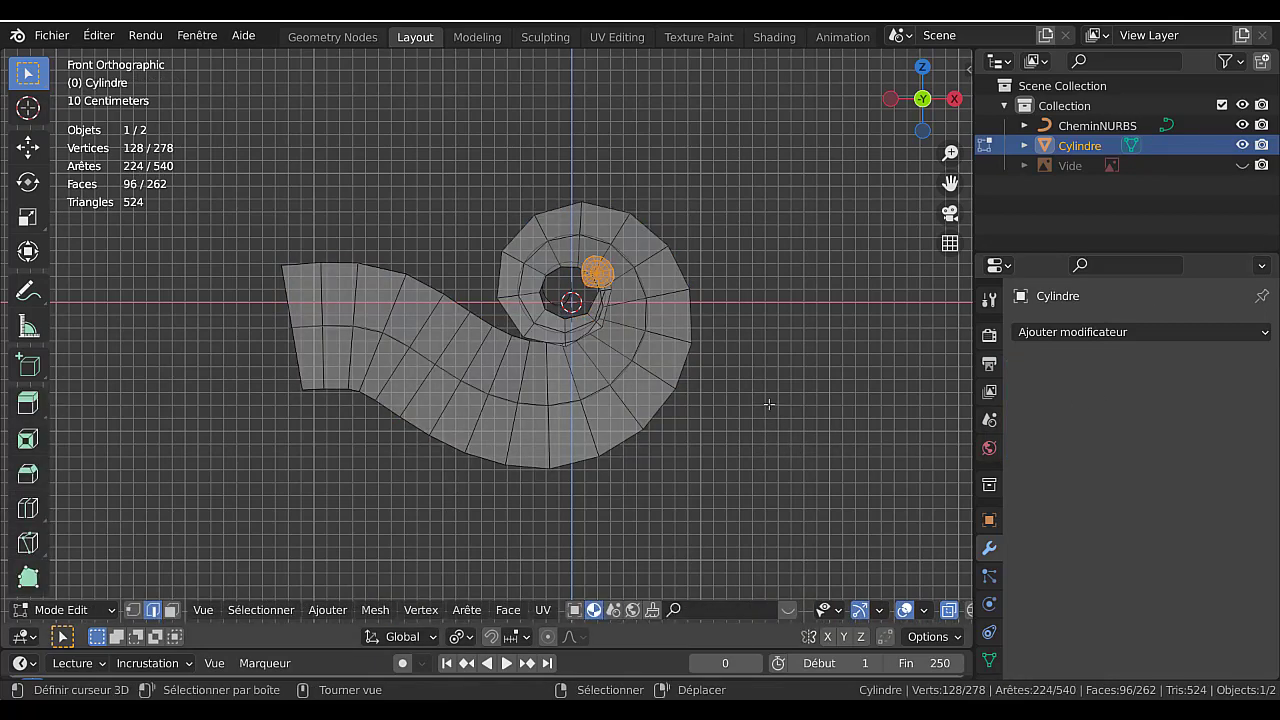
scroll(737, 338, "up", 3)
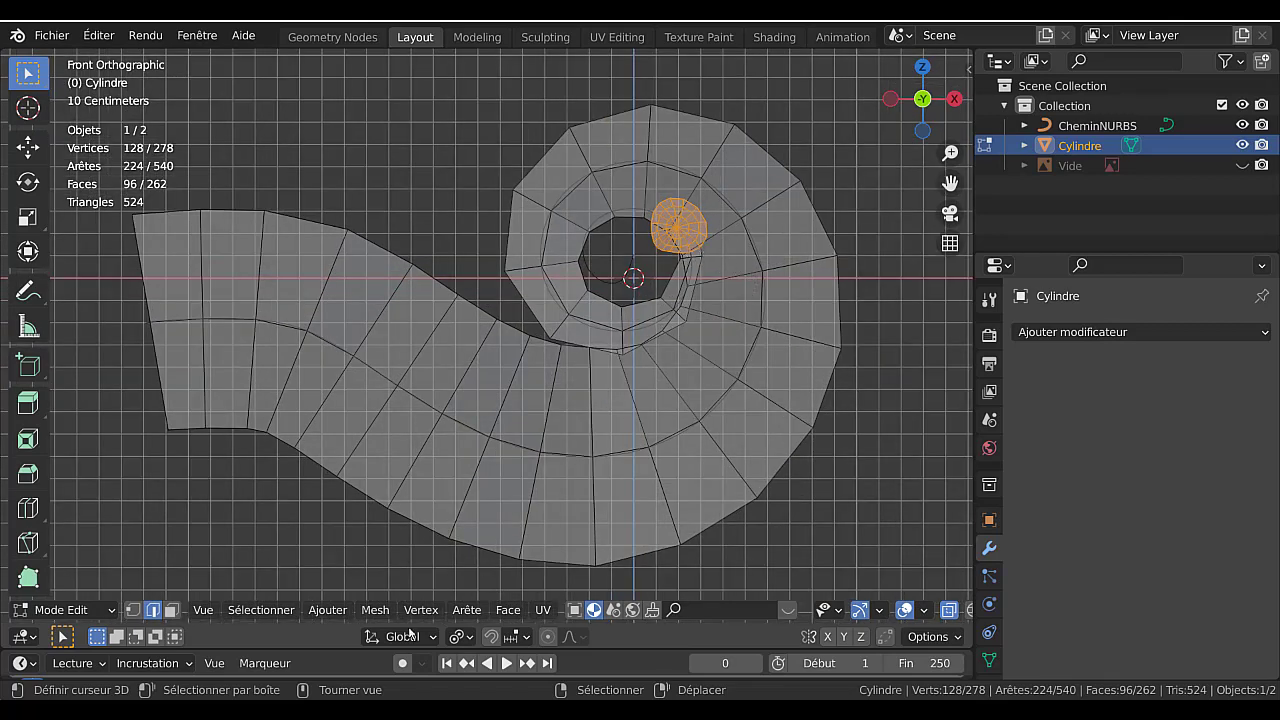
left_click(457, 640)
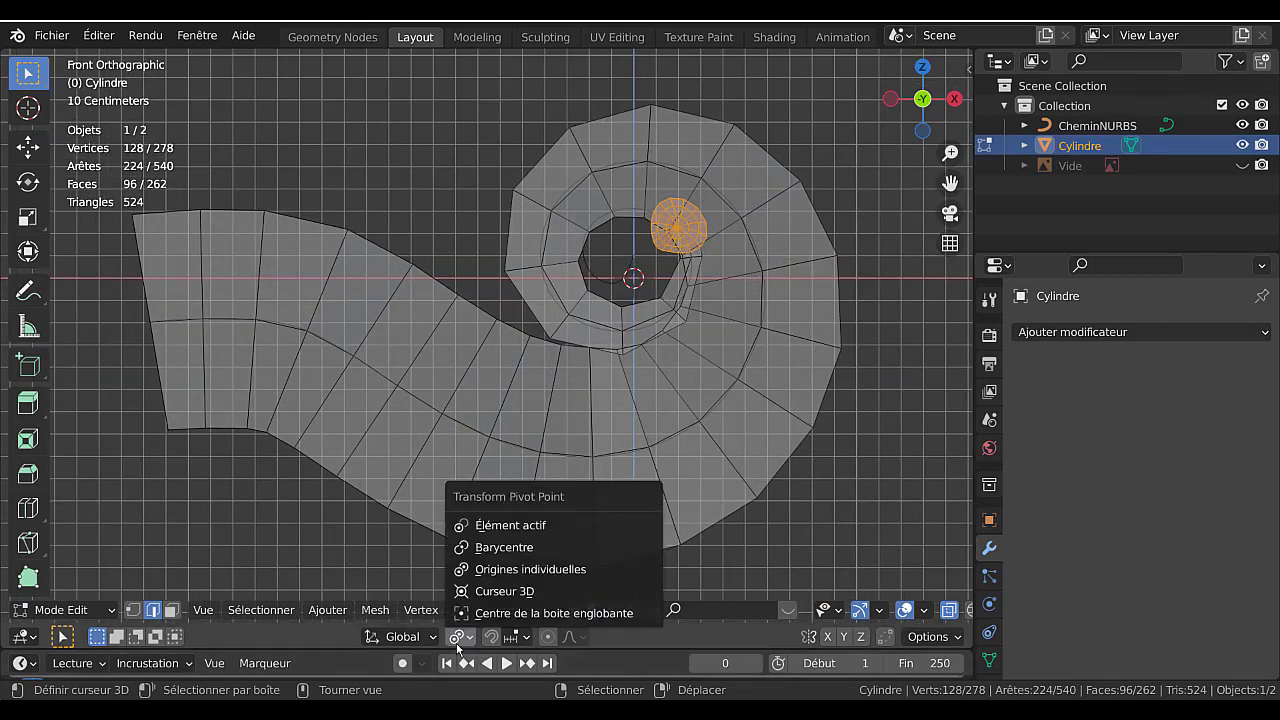
left_click(497, 572)
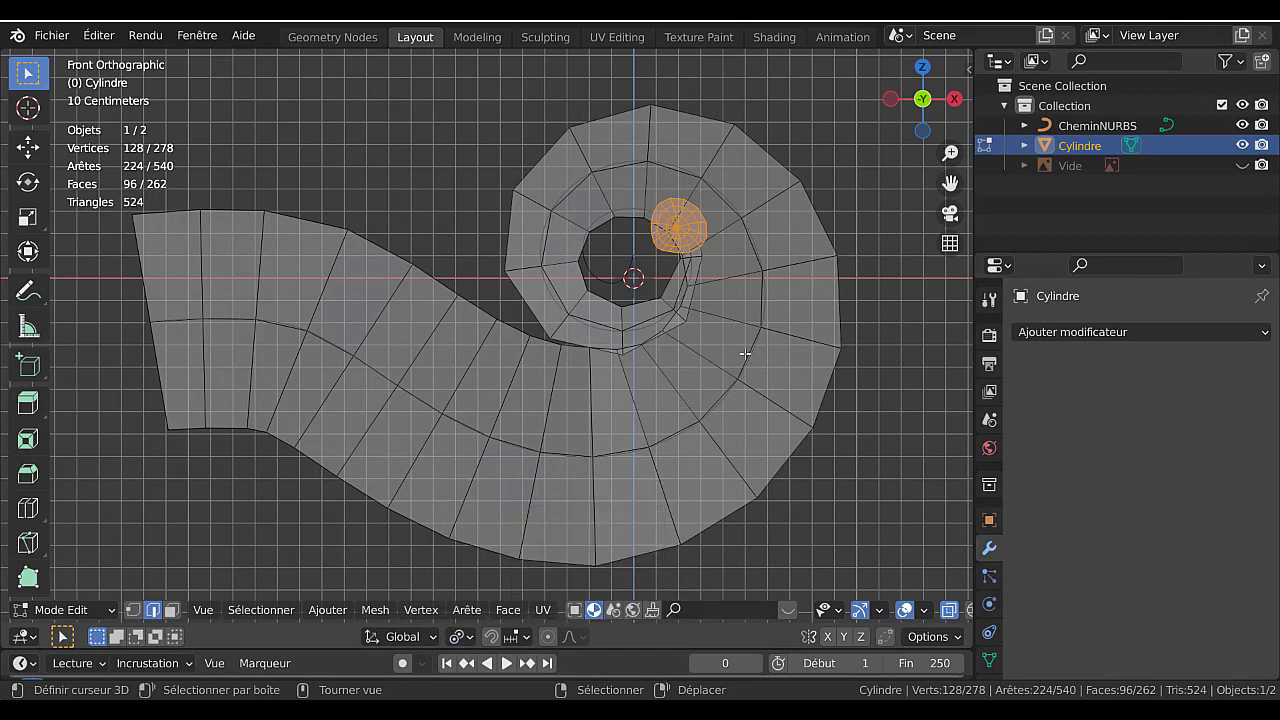
Move the selected round ends into the spiral's central hole and rotate them by about -116° in the front view.
key("g")
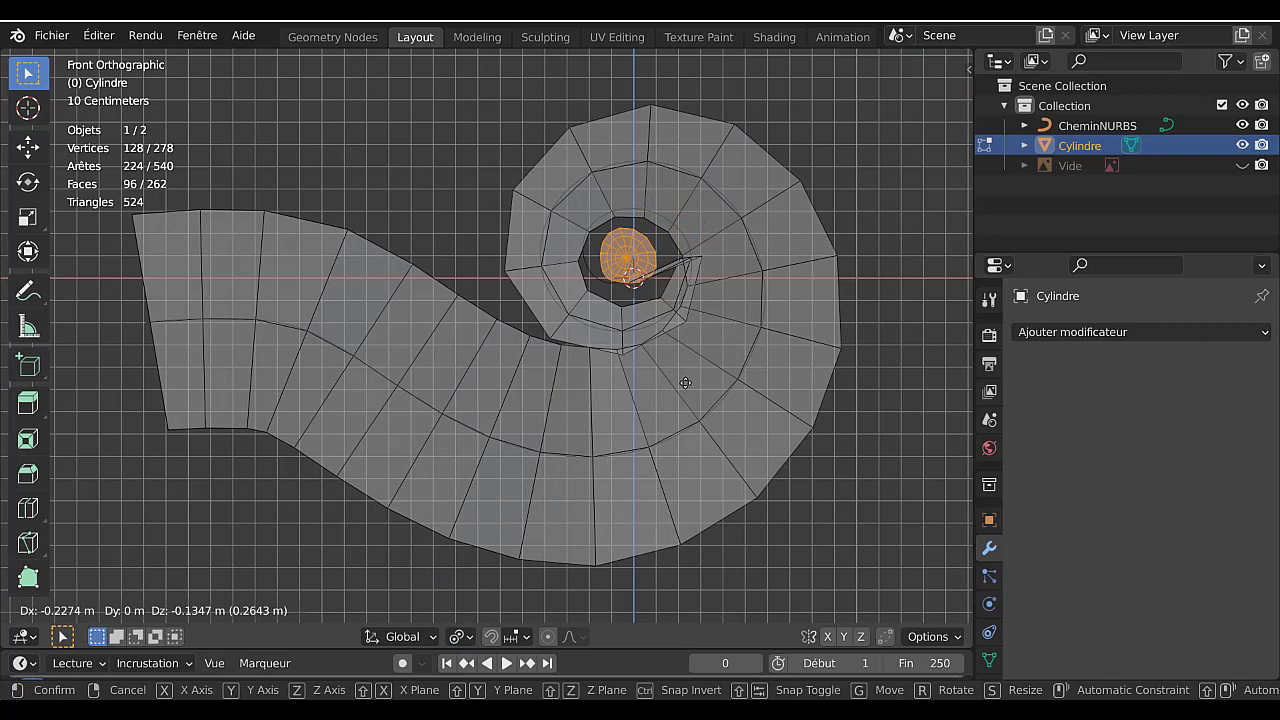
left_click(686, 381)
key("r")
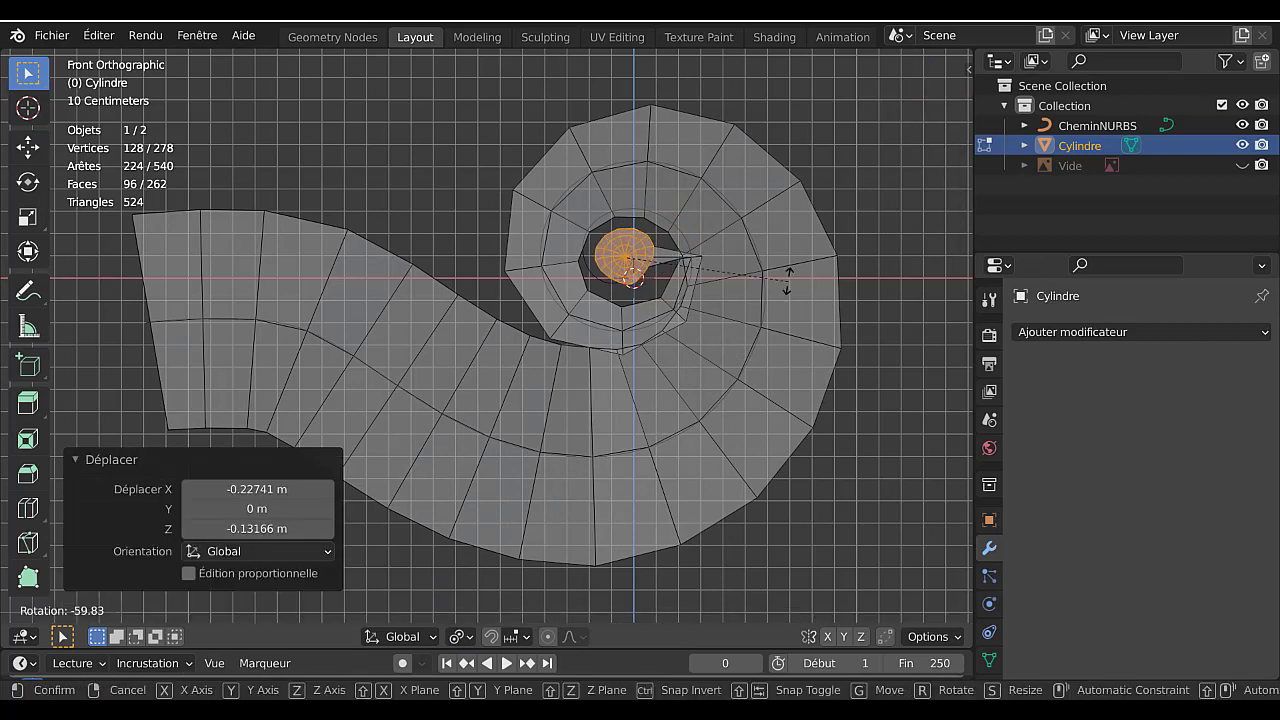
left_click(731, 143)
key("g")
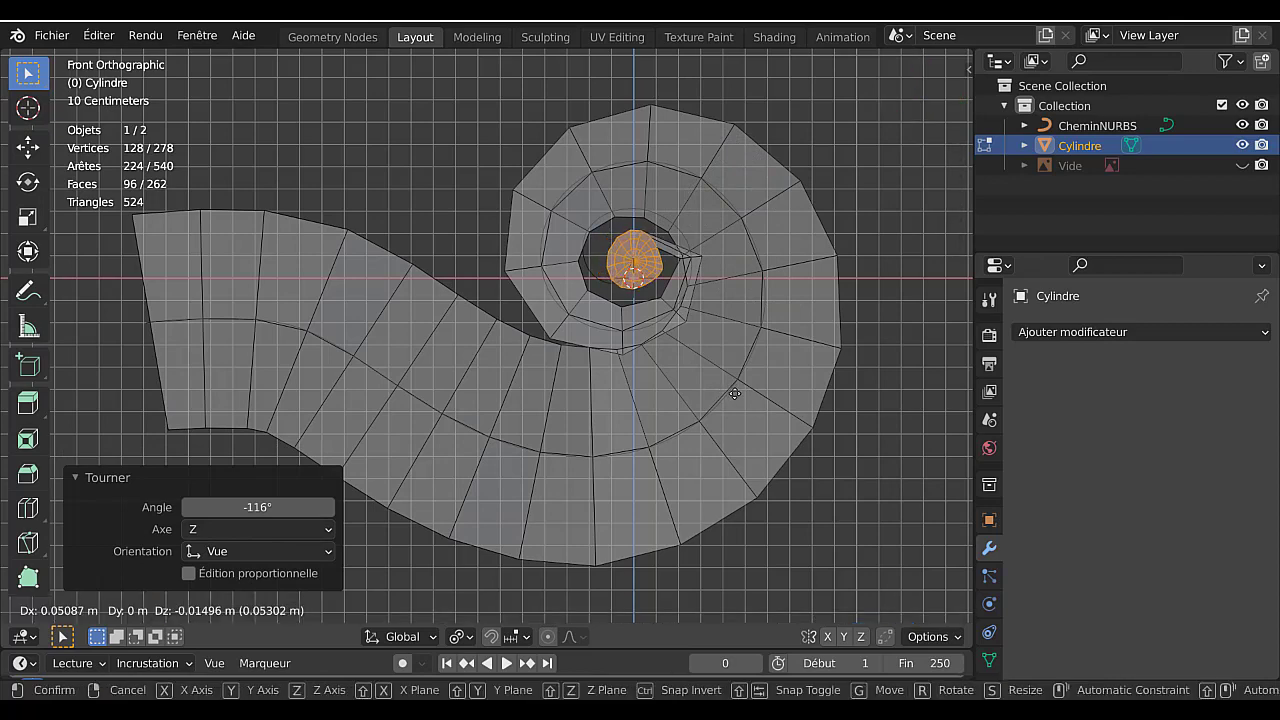
left_click(735, 386)
Try to move the edge loop at the spiral's inner end about -0.07 m along X, and undo the move.
scroll(736, 378, "up", 3)
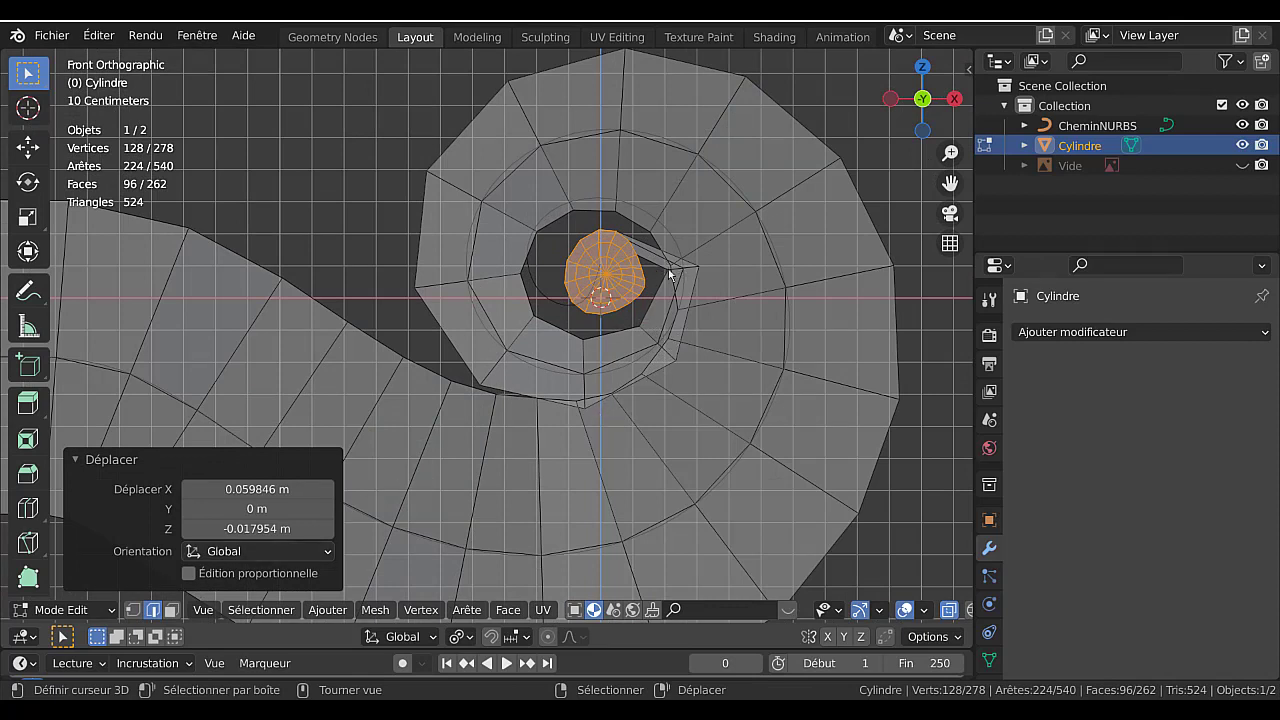
scroll(676, 291, "up", 1)
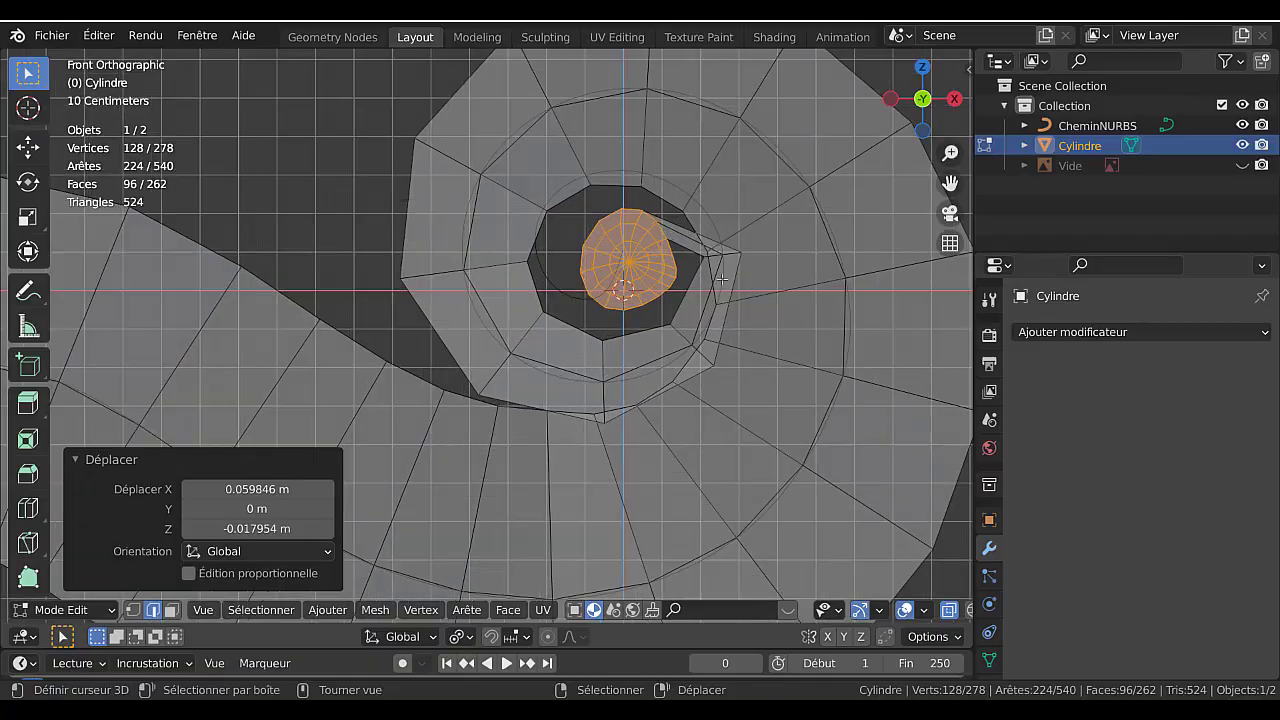
middle_click_drag(693, 281, 667, 331)
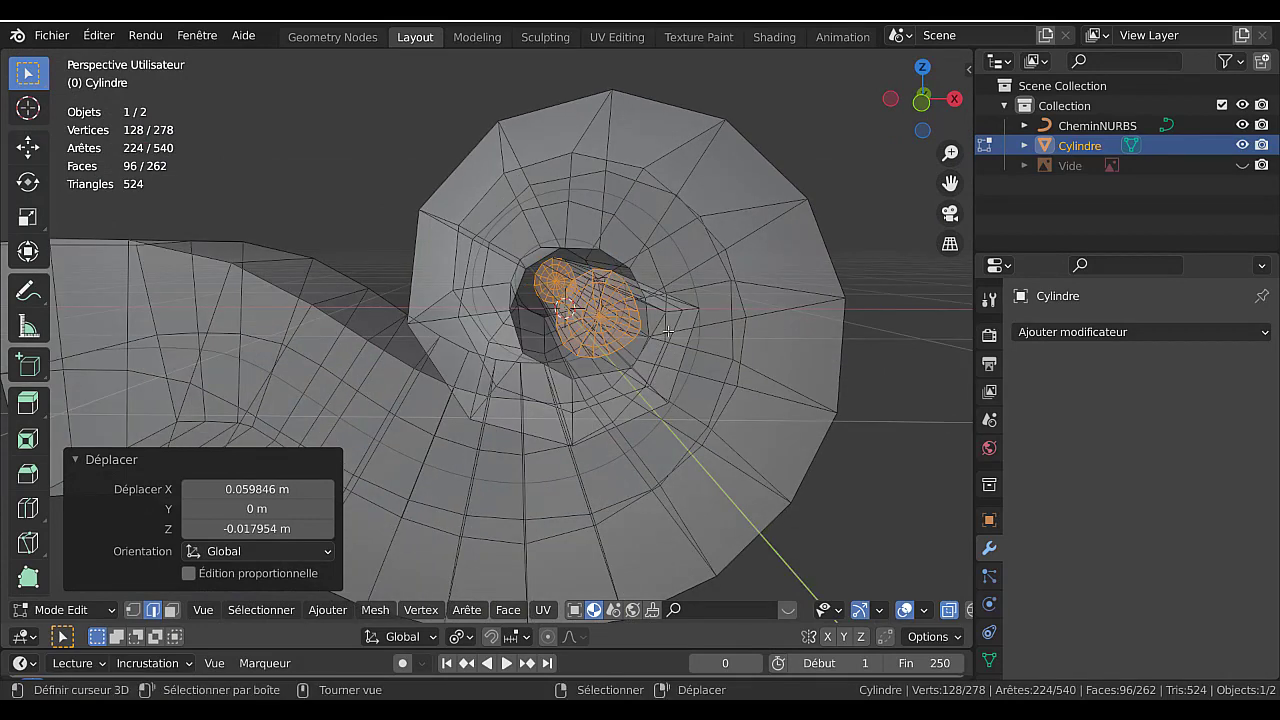
key("KP_1")
scroll(660, 330, "up", 5)
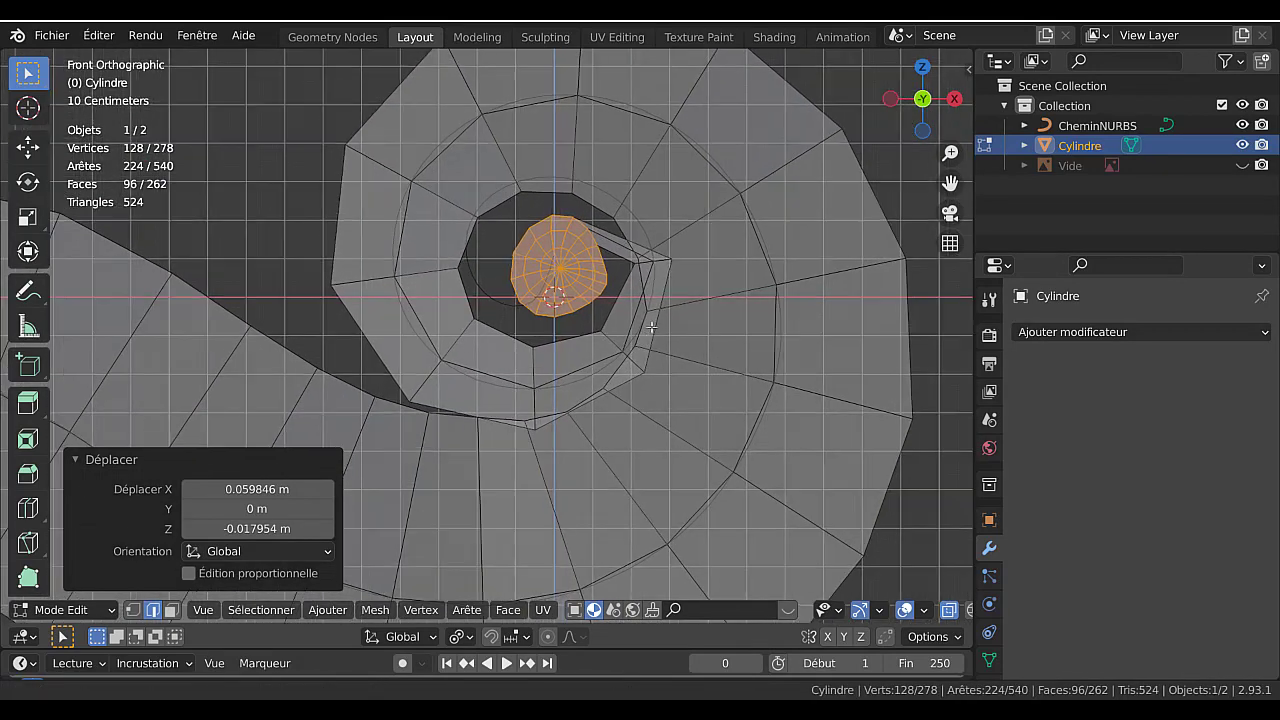
scroll(654, 317, "up", 3)
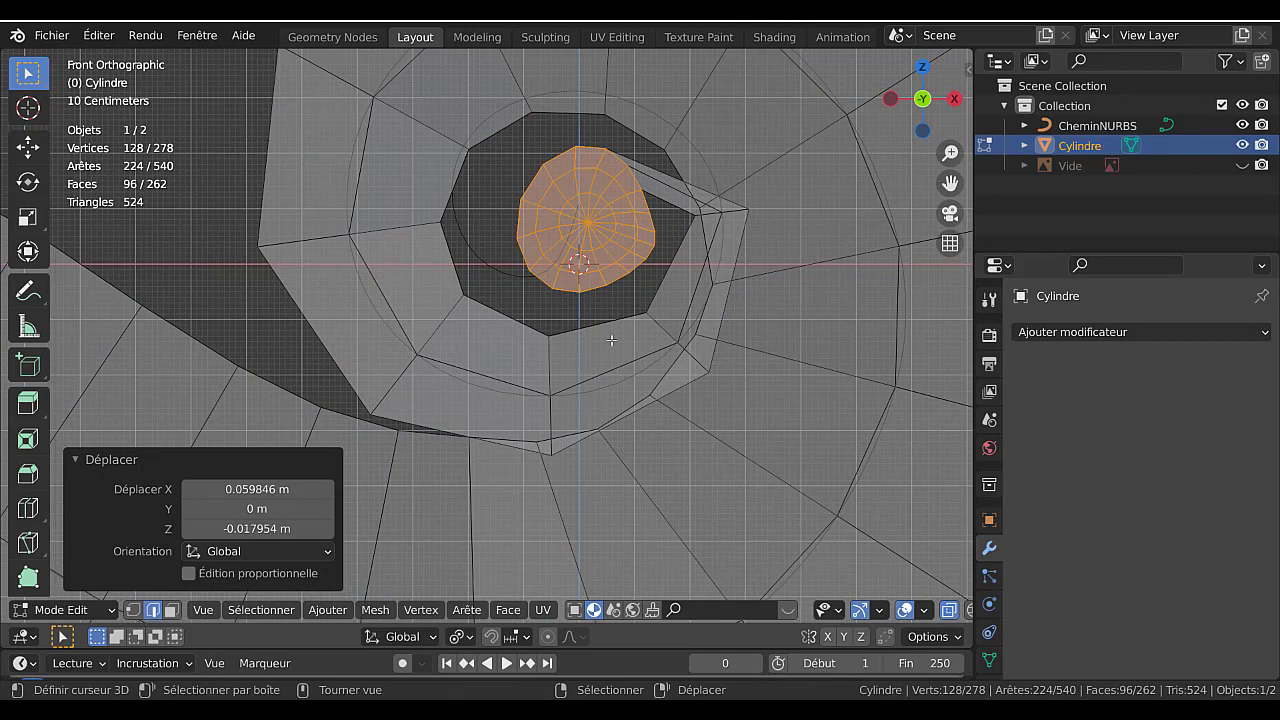
left_click(727, 213, "alt")
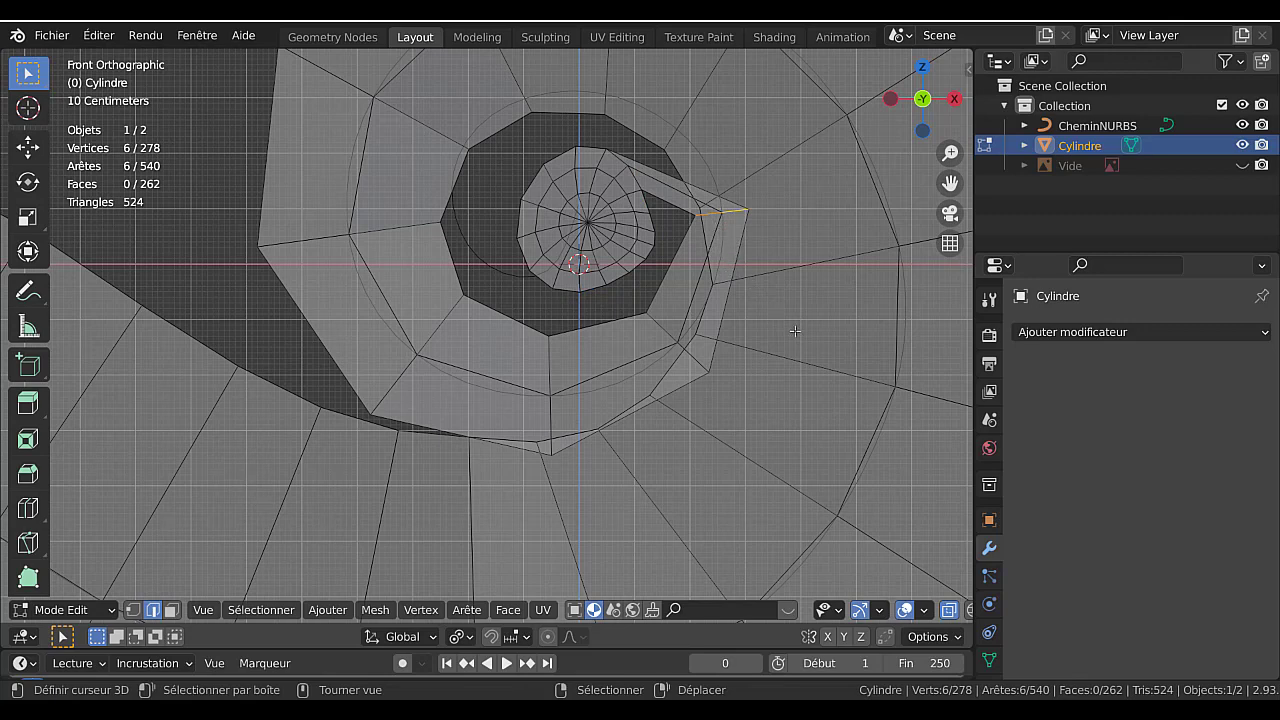
key("g")
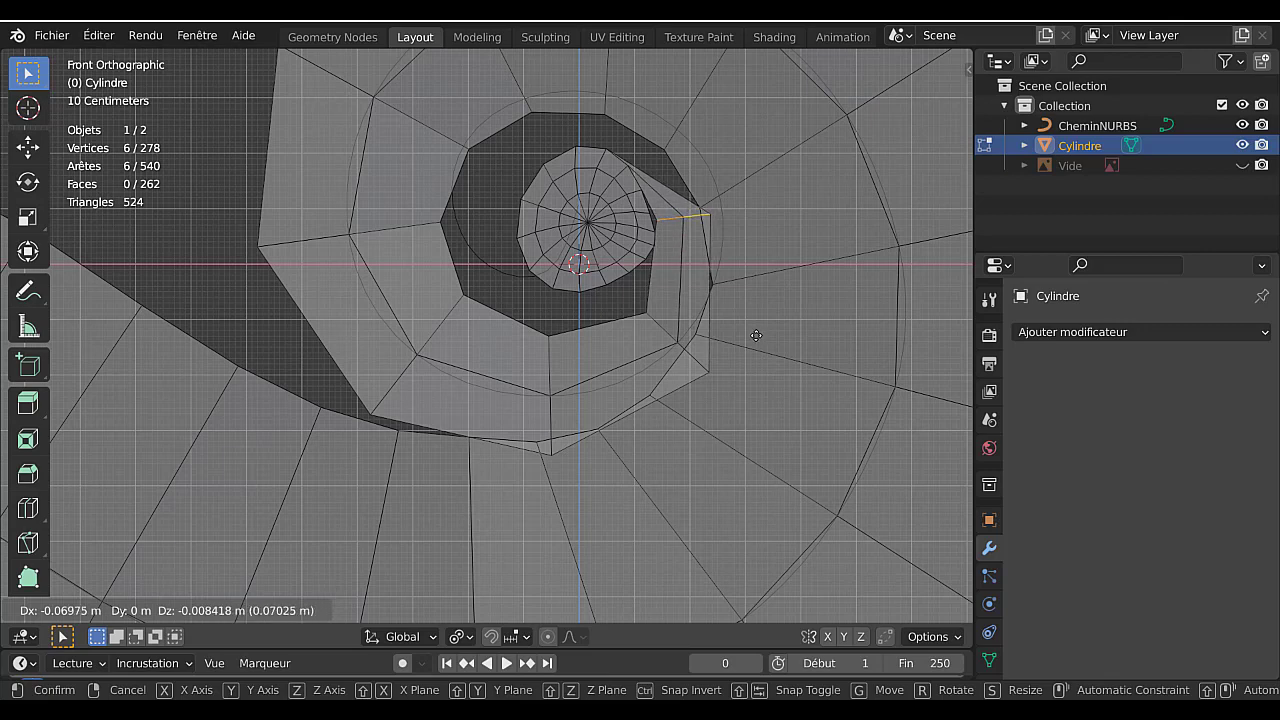
left_click(756, 335)
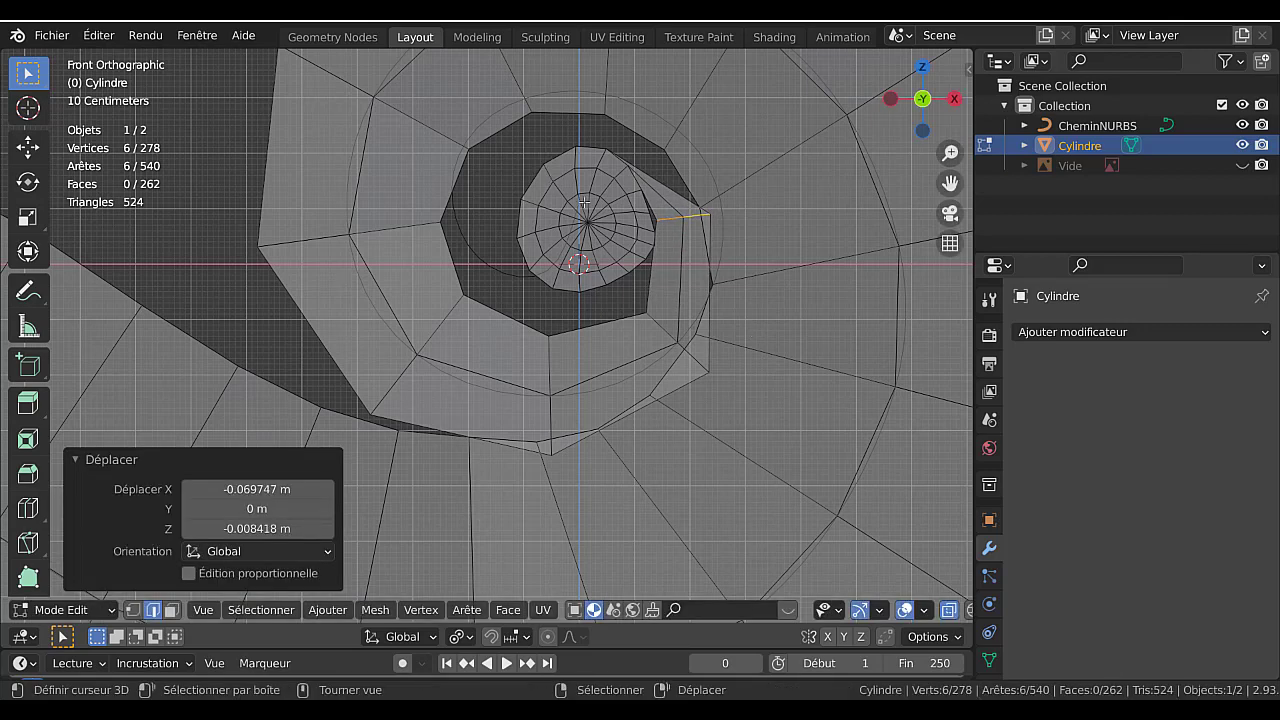
key("ctrl+z")
key("ctrl+z")
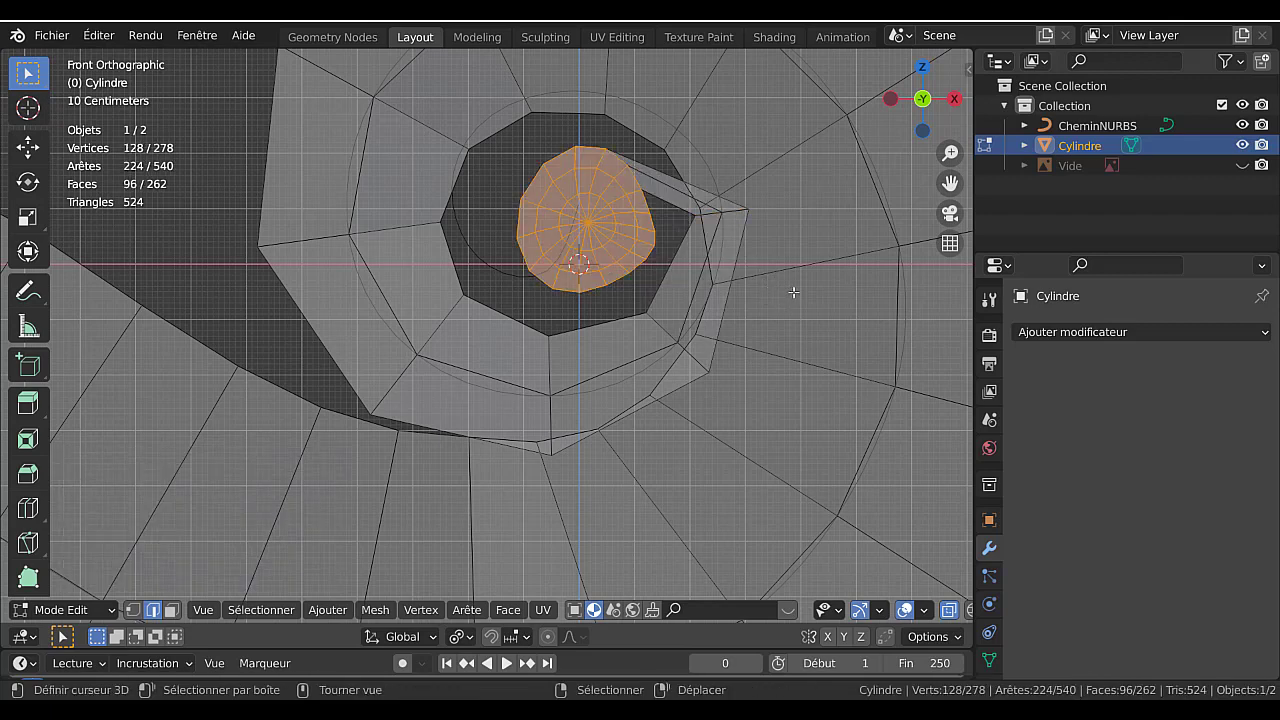
Rotate the round ends by about 33.6° and move them about -0.054 m in X and -0.008 m in Z.
key("r")
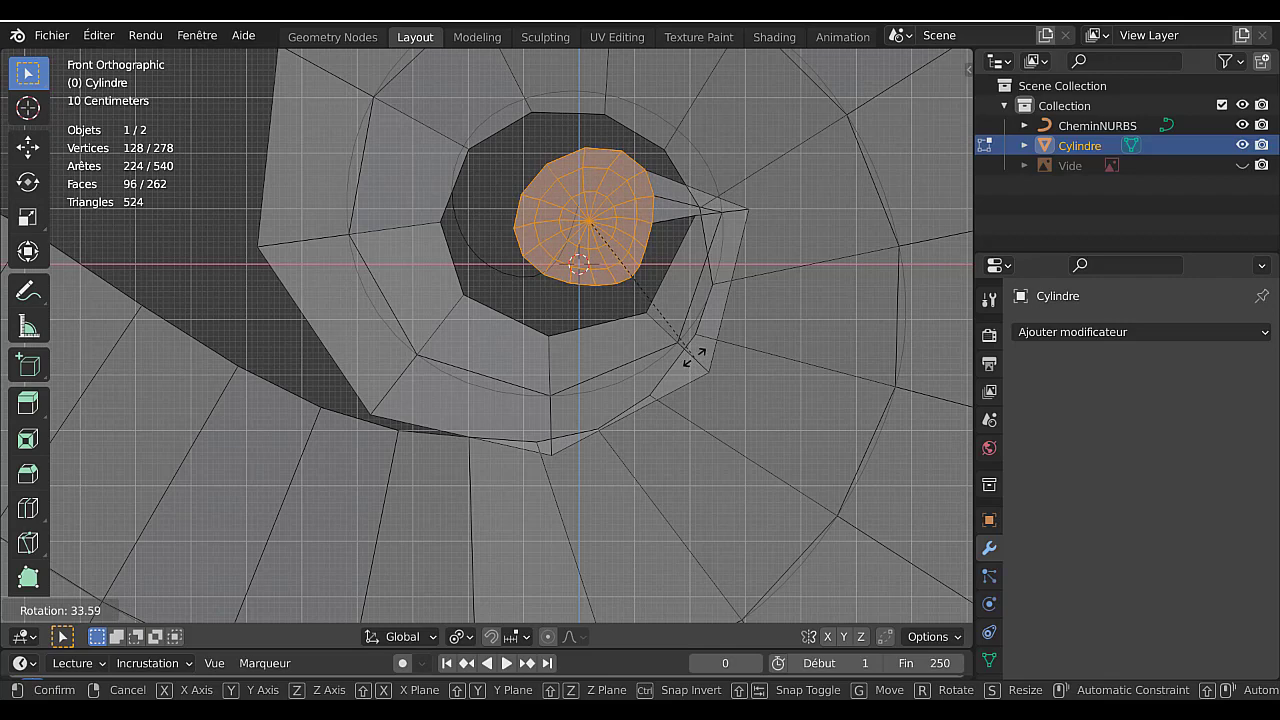
left_click(694, 356)
key("g")
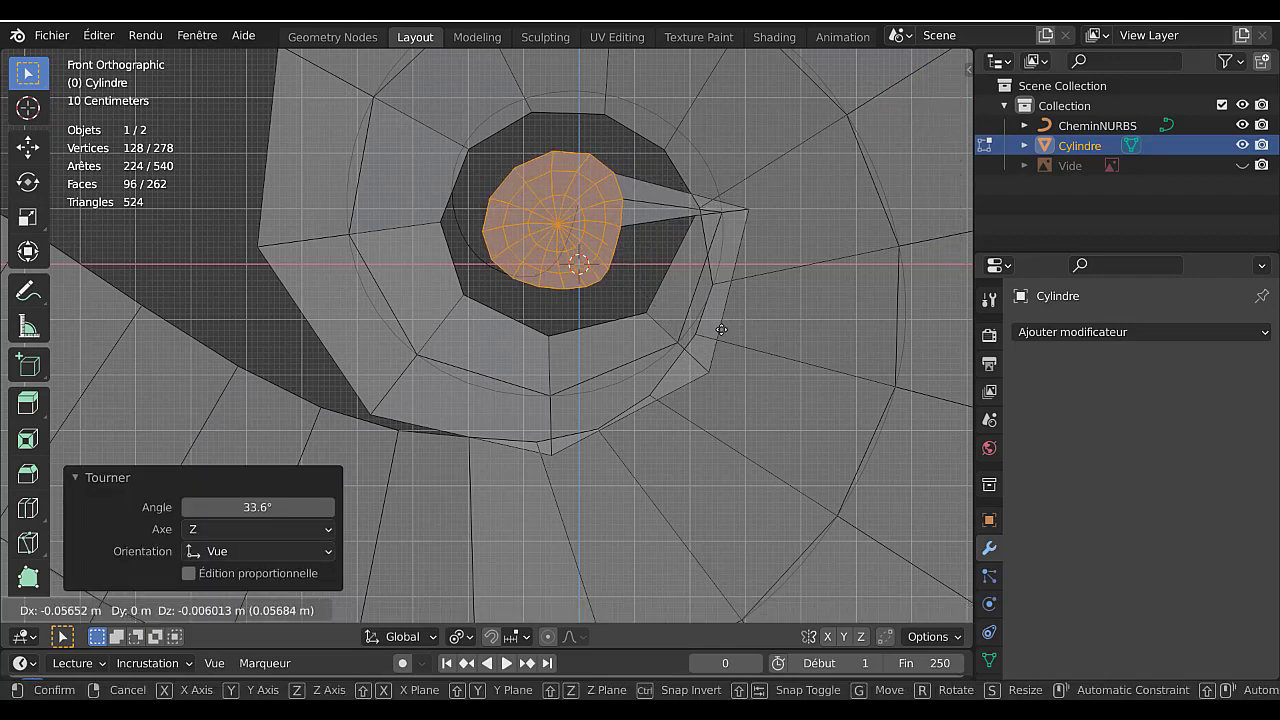
left_click(721, 328)
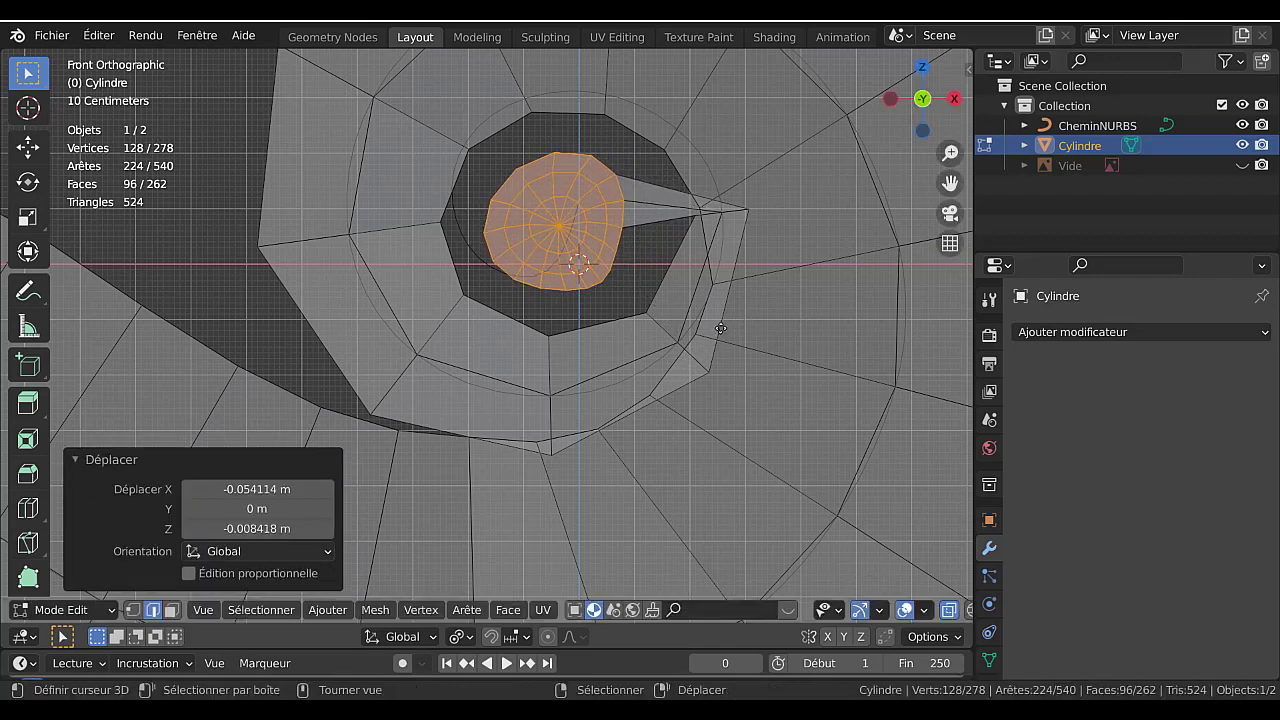
Move the spiral's two innermost edge loops inward, by about -0.085 m X, -0.016 m Z and -0.028 m X, 0.030 m Z.
left_click(728, 216, "alt")
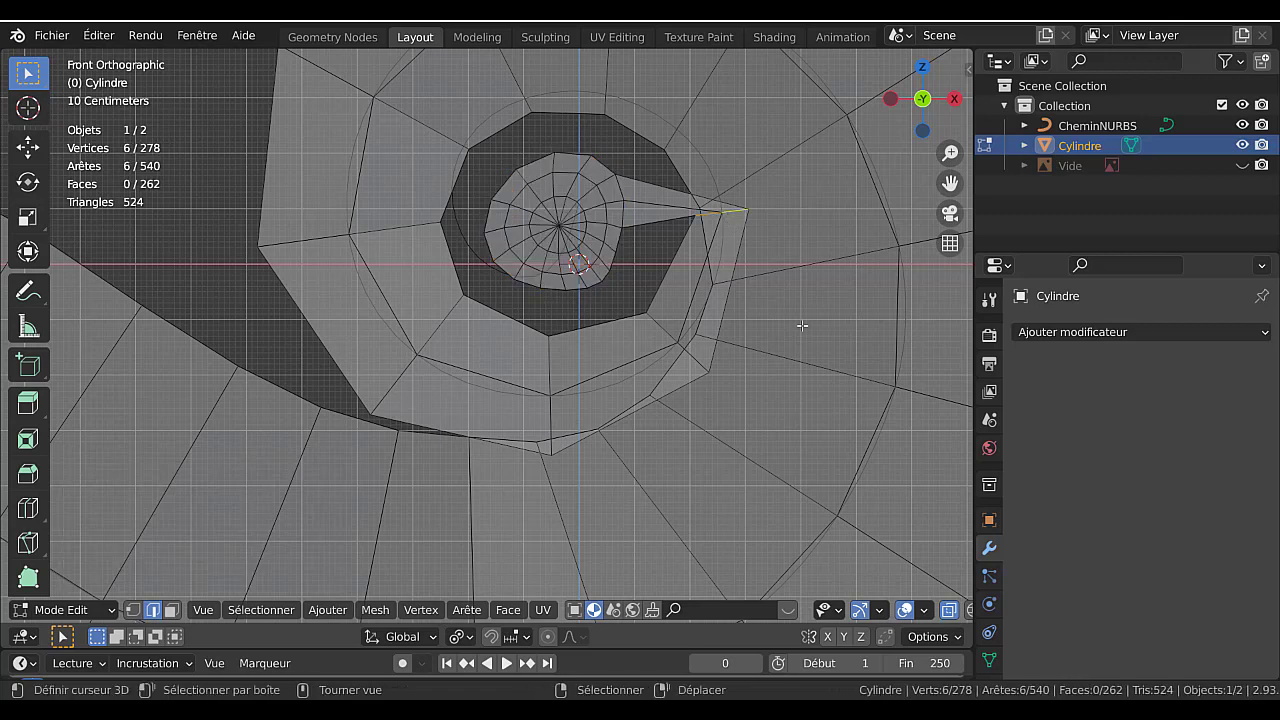
key("g")
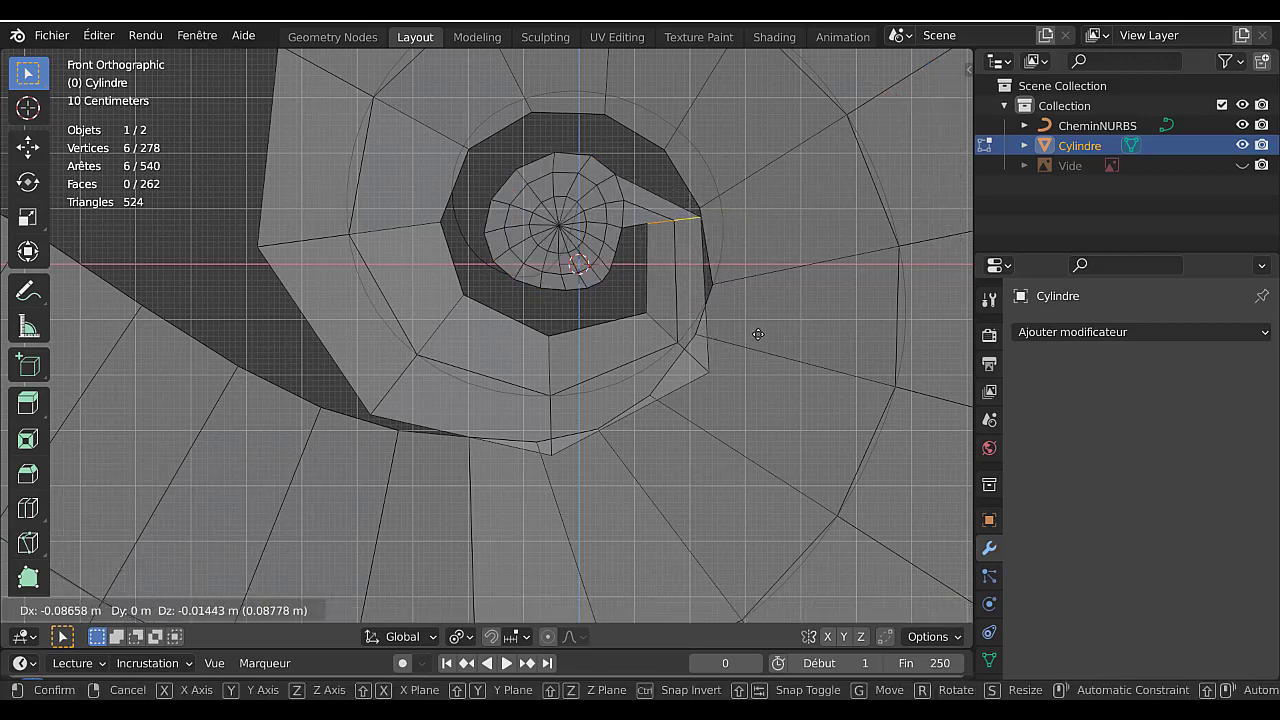
left_click(758, 334)
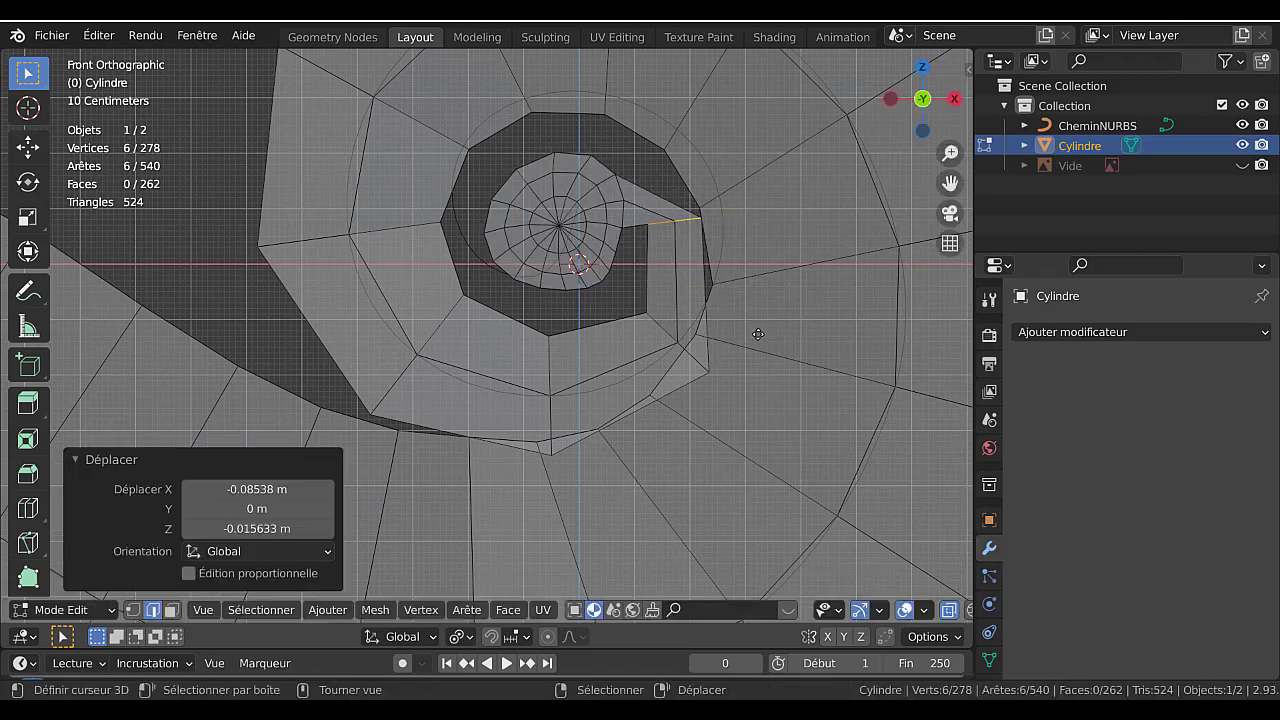
left_click(664, 332, "alt")
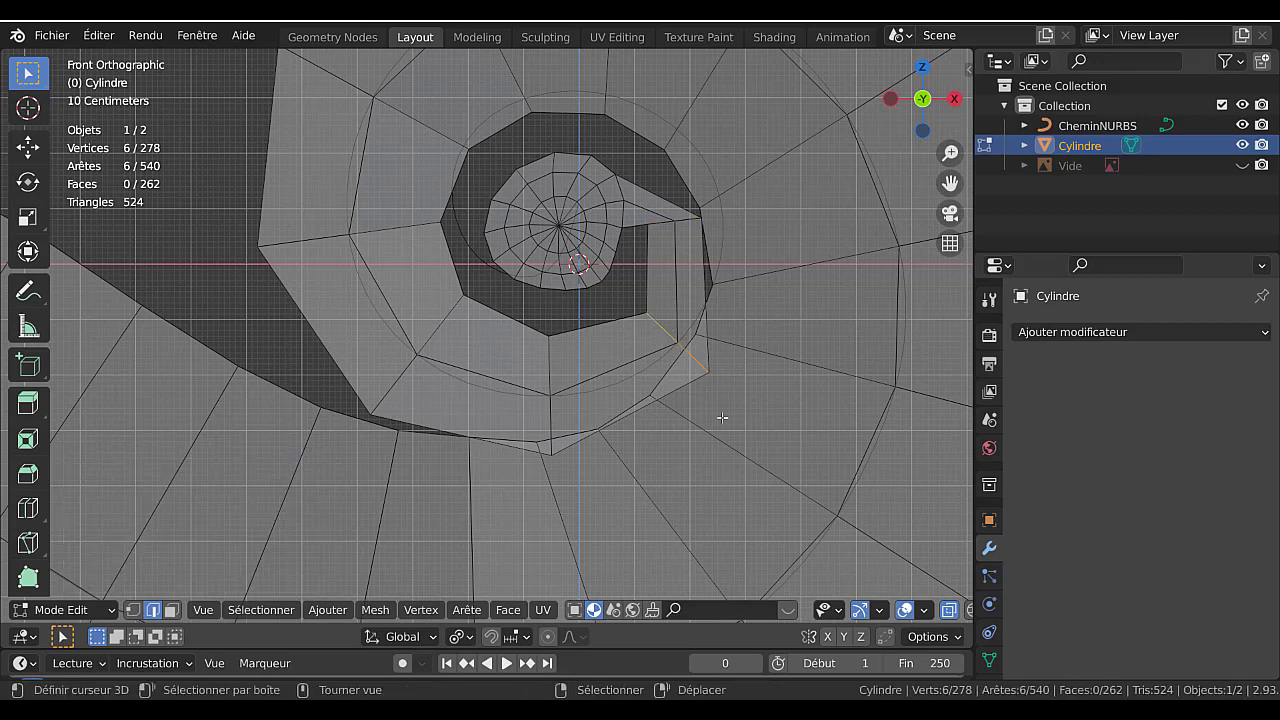
key("g")
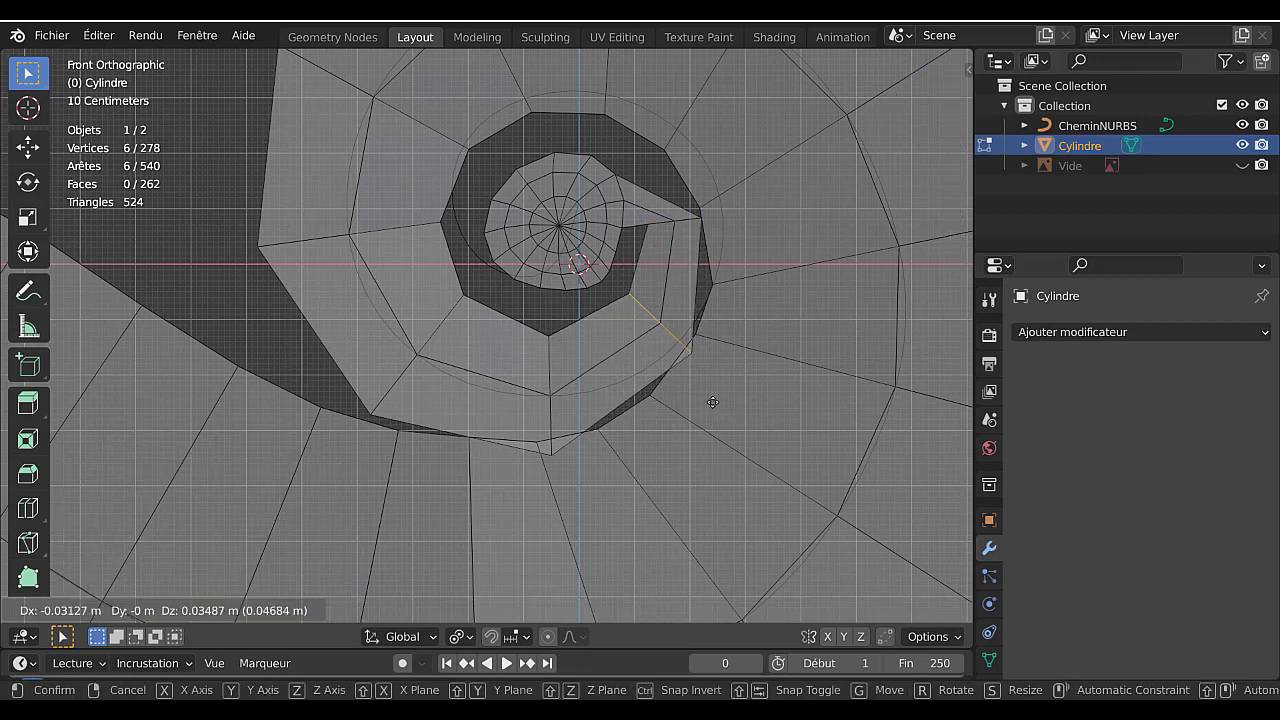
left_click(712, 402)
Add one centred loop cut between the two innermost edge loops of the spiral.
key("ctrl+r")
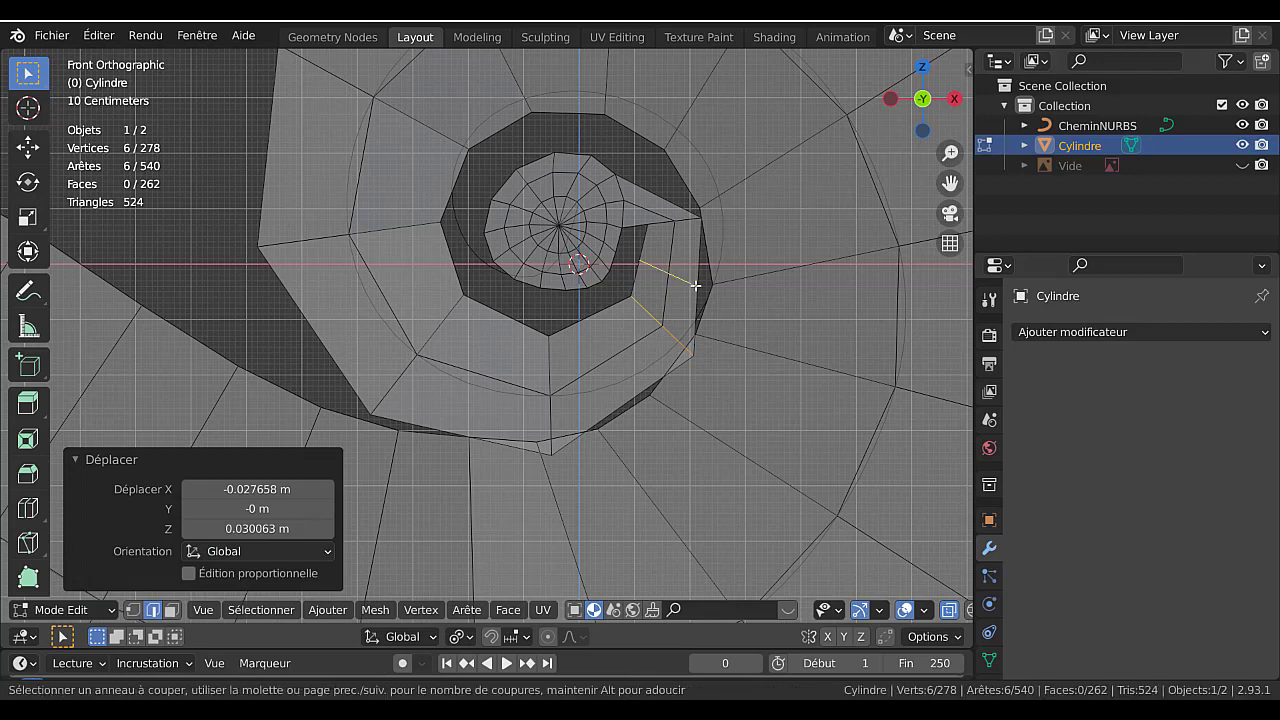
left_click(695, 286)
right_click(695, 286)
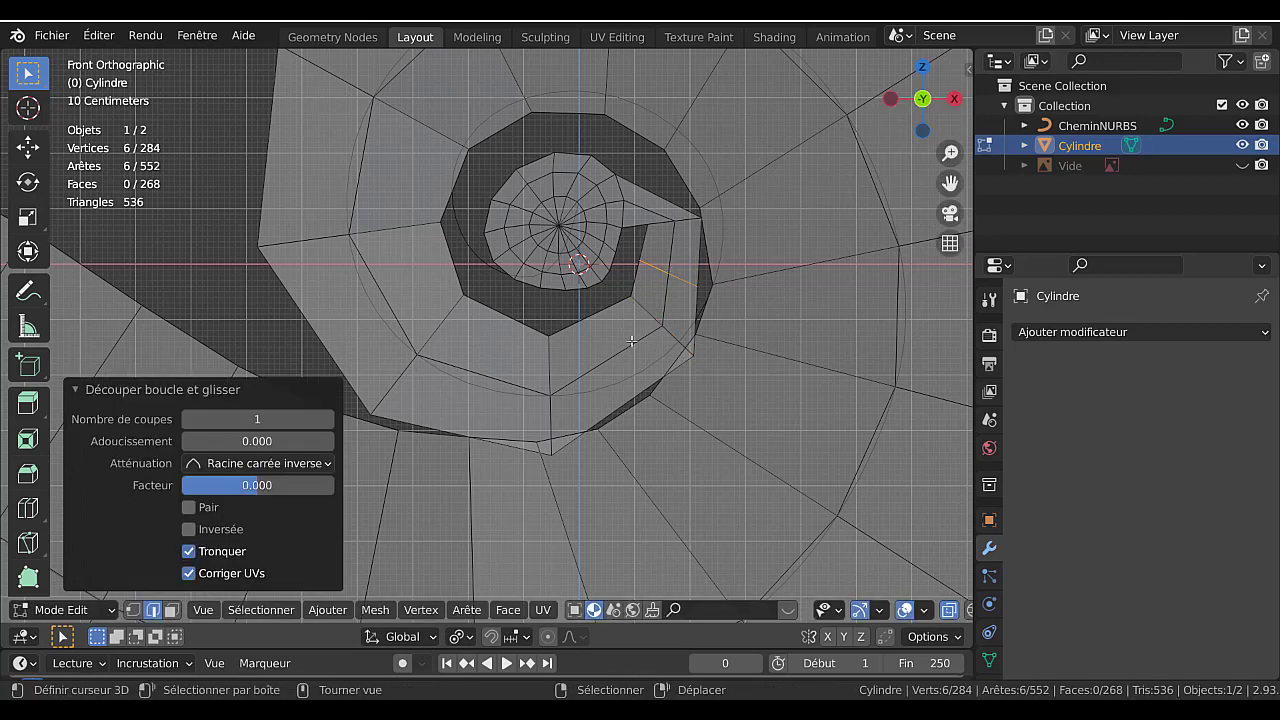
Move only the outer vertices of the innermost new loop cut about 0.022 m in X and -0.007 m in Z.
left_click(133, 610)
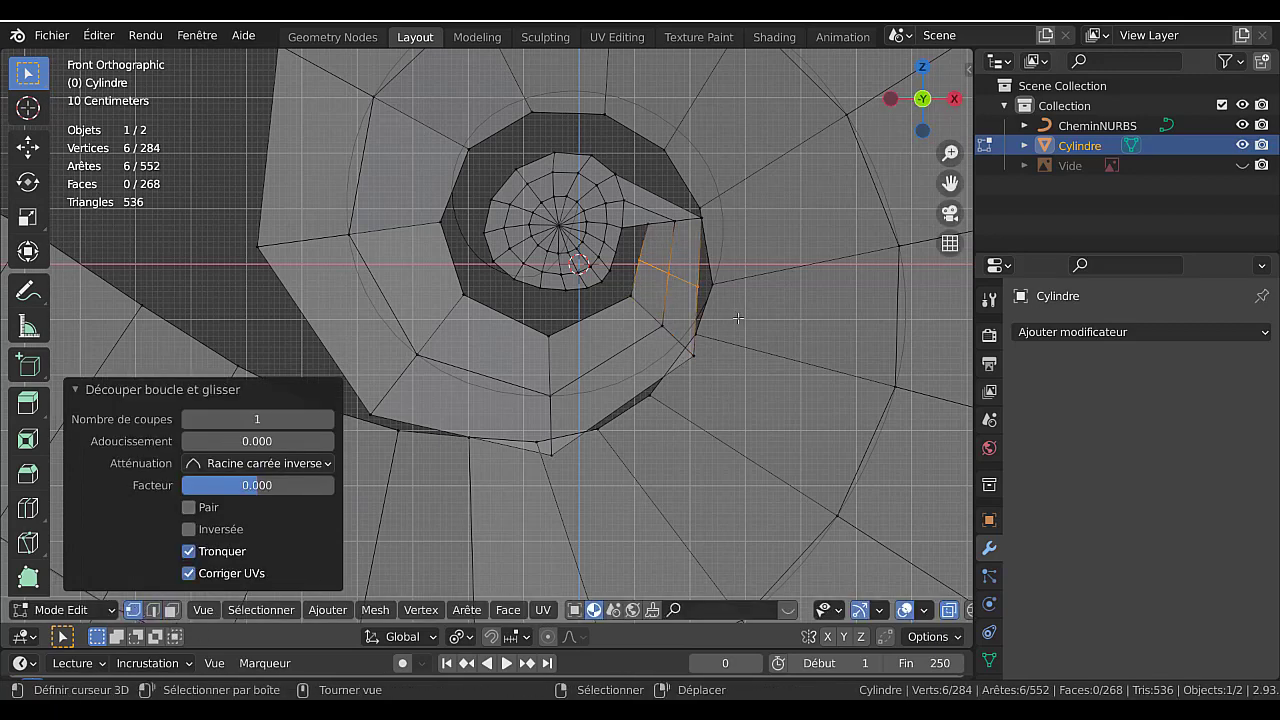
key("c")
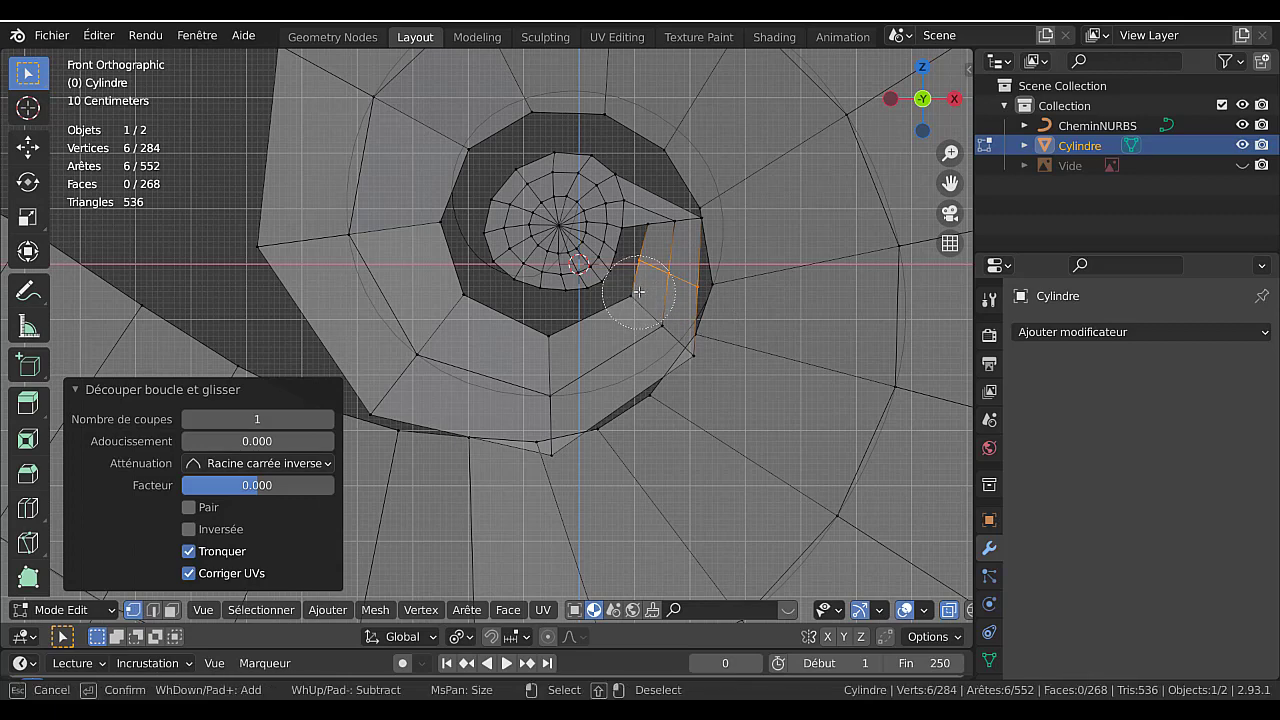
middle_click(642, 269)
right_click(755, 399)
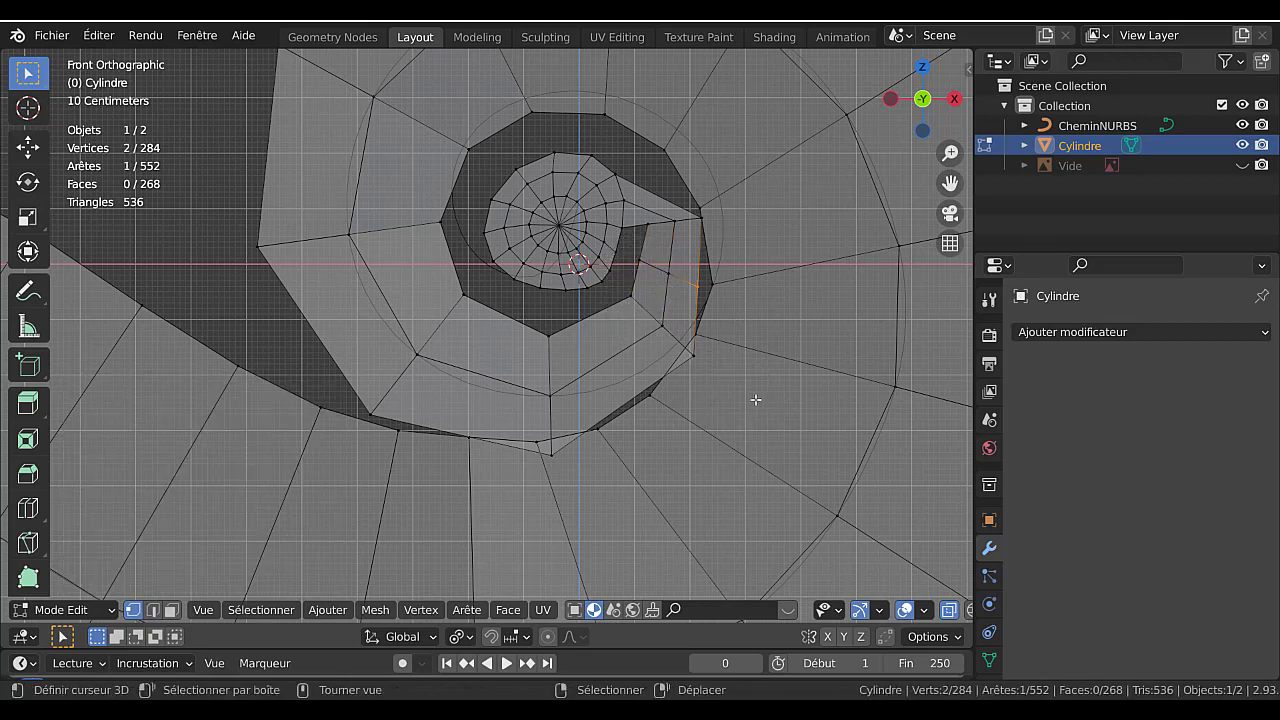
key("g")
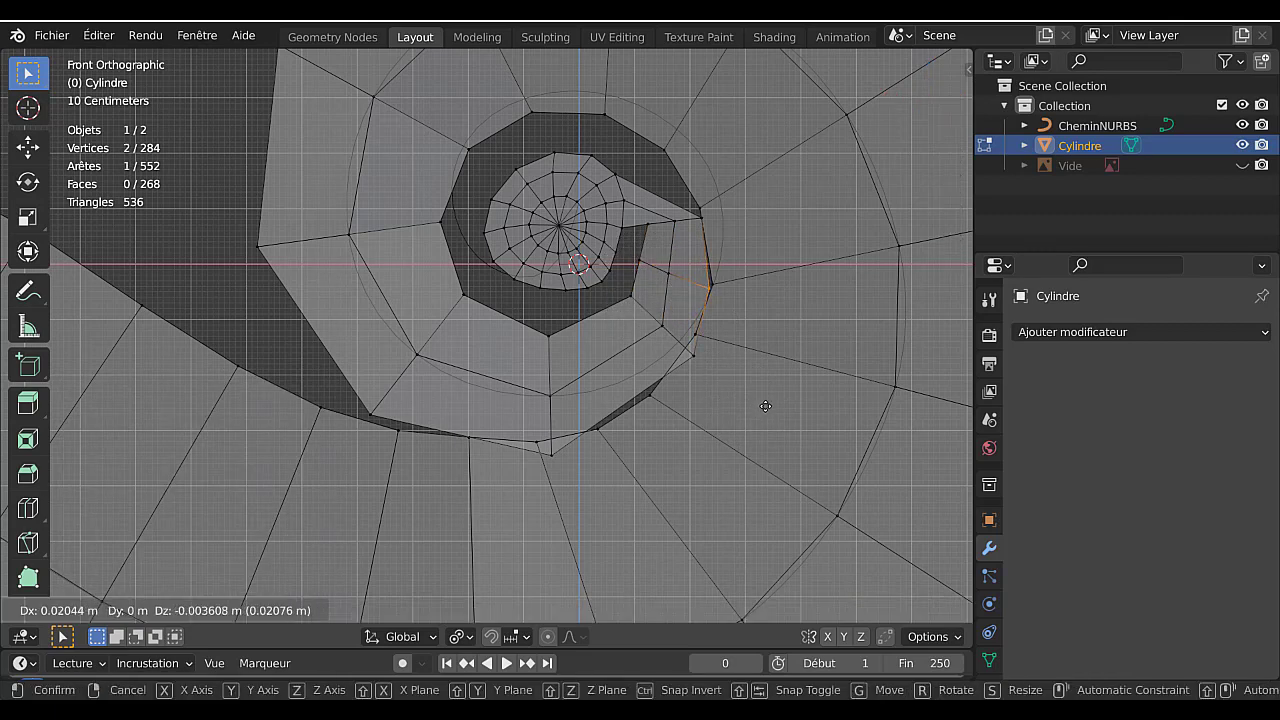
left_click(751, 415)
Add one centred loop cut across the spiral segment just below and right of the round centre.
key("ctrl+r")
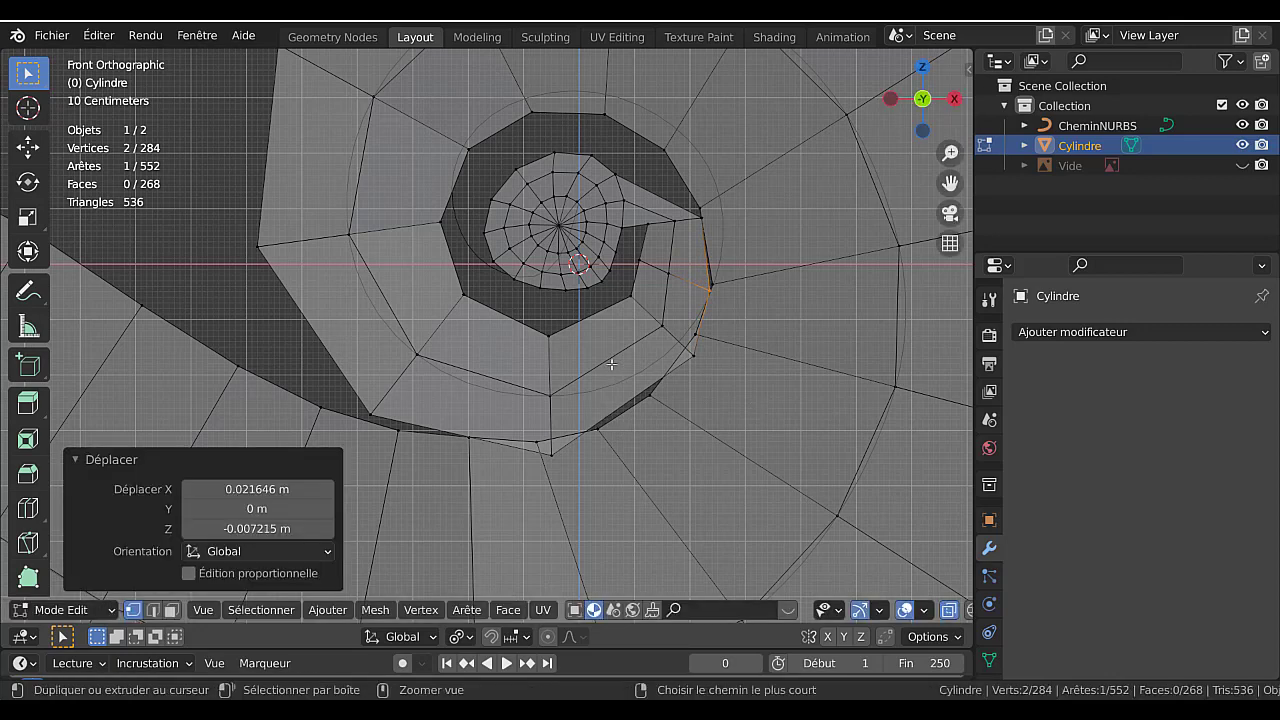
left_click(612, 362)
right_click(612, 362)
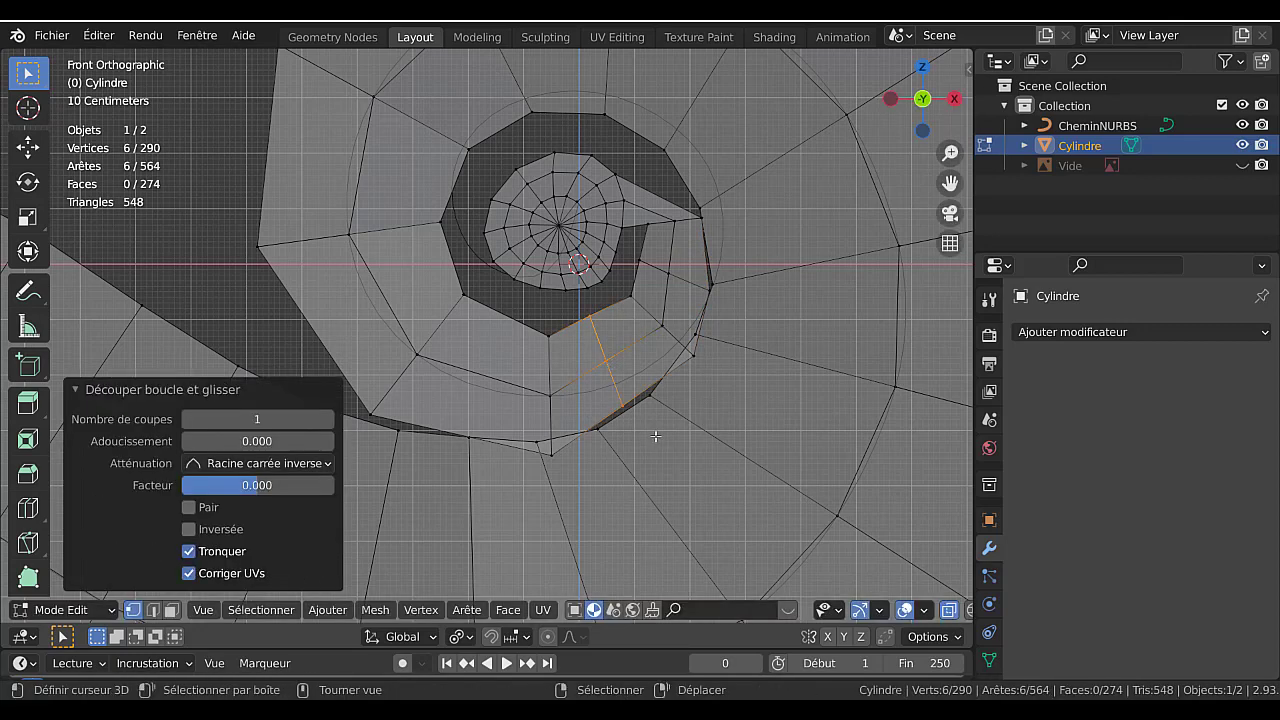
Keep only the outer vertices of the lower-right loop cut selected and move them about 0.008 m in X and -0.011 m in Z.
key("c")
scroll(602, 348, "down", 1)
middle_click(600, 344)
right_click(600, 344)
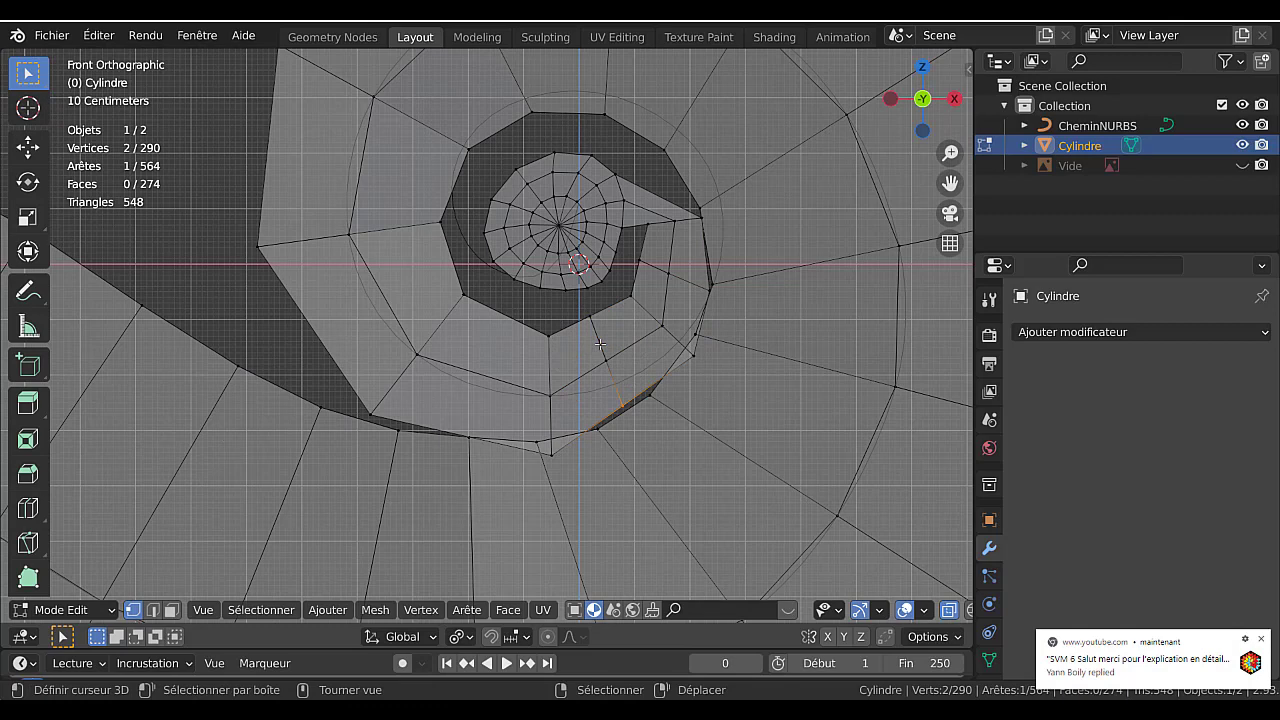
key("g")
left_click(681, 443)
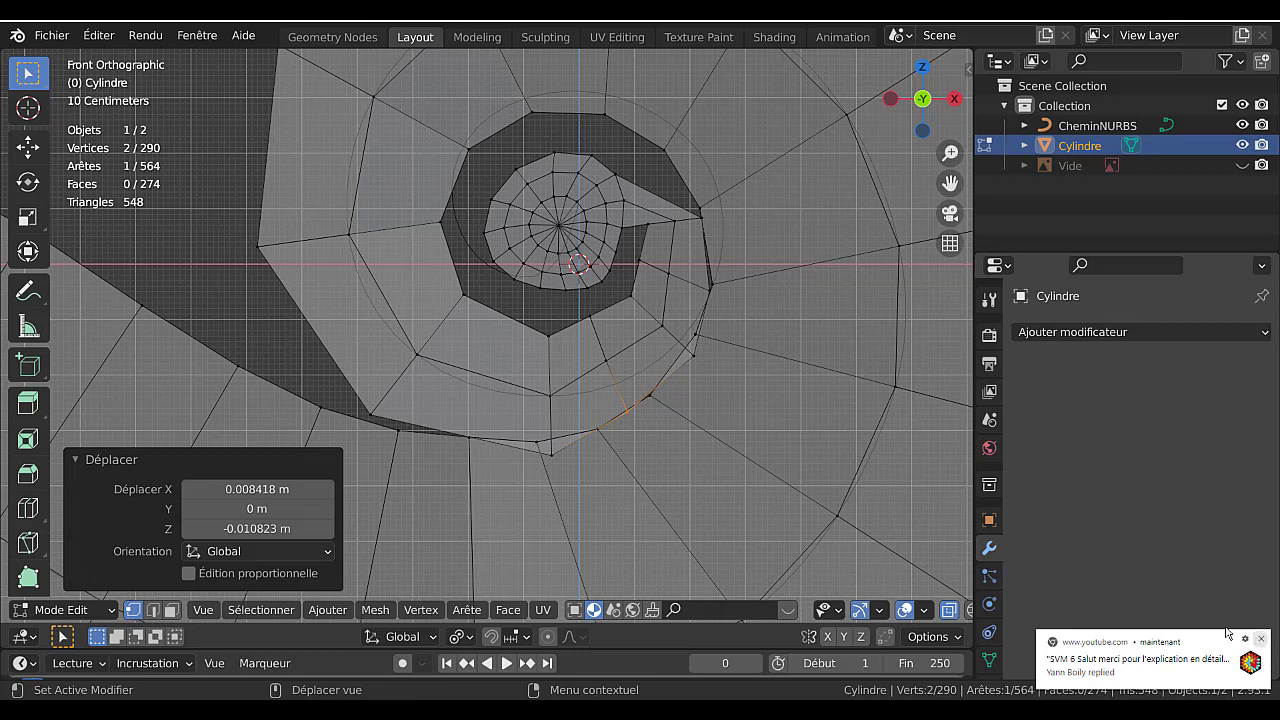
left_click(1260, 640)
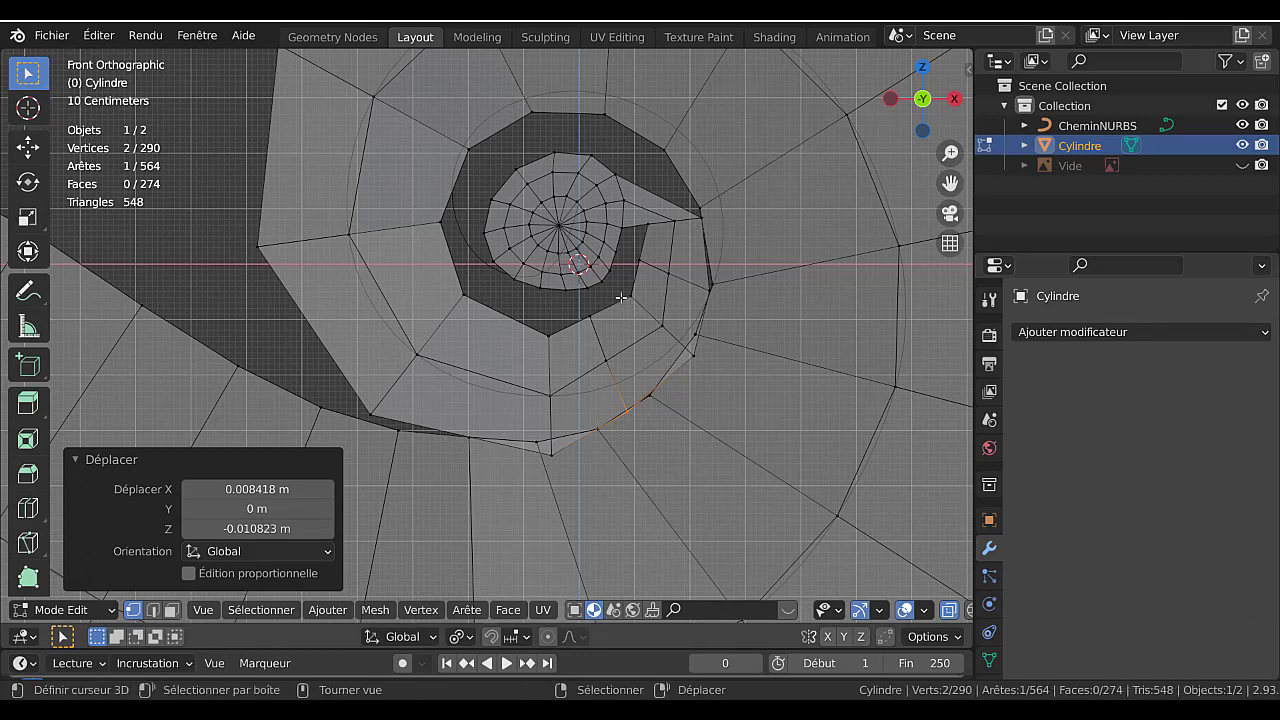
Move the outer vertices of the edge loop below and left of the round centre about -0.013 m in X and -0.012 m in Z.
left_click(403, 379, "alt")
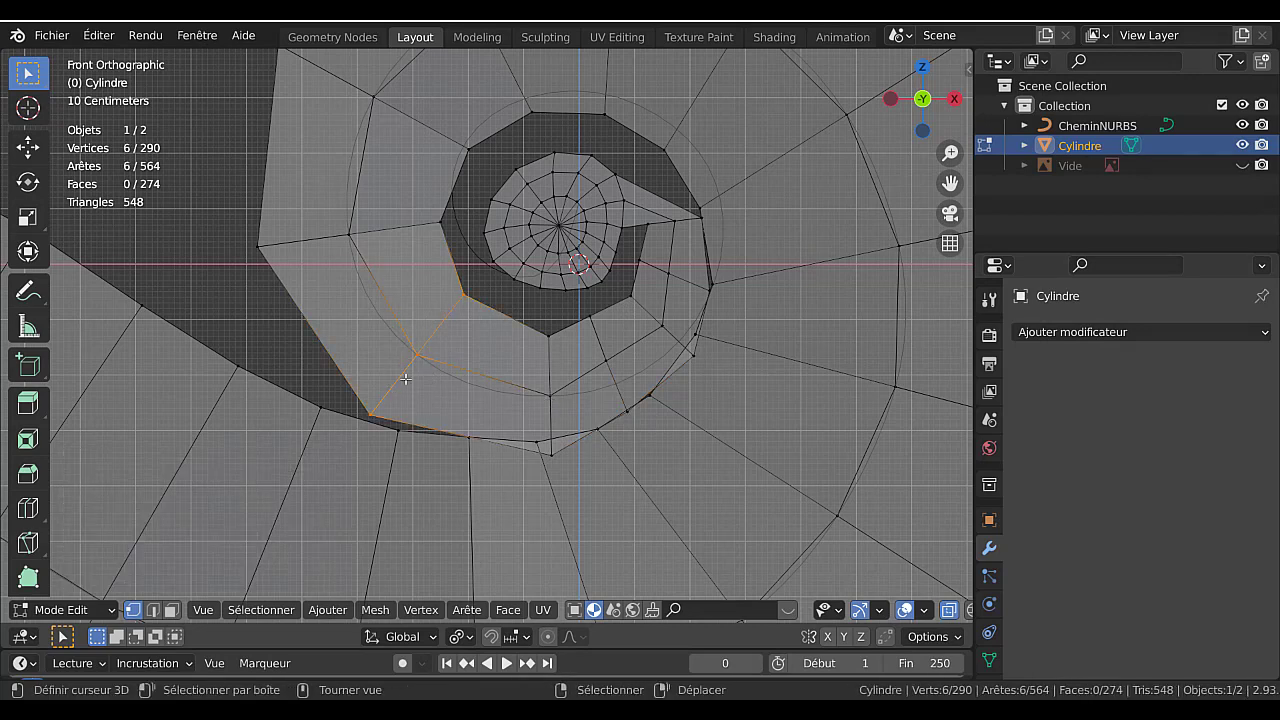
key("c")
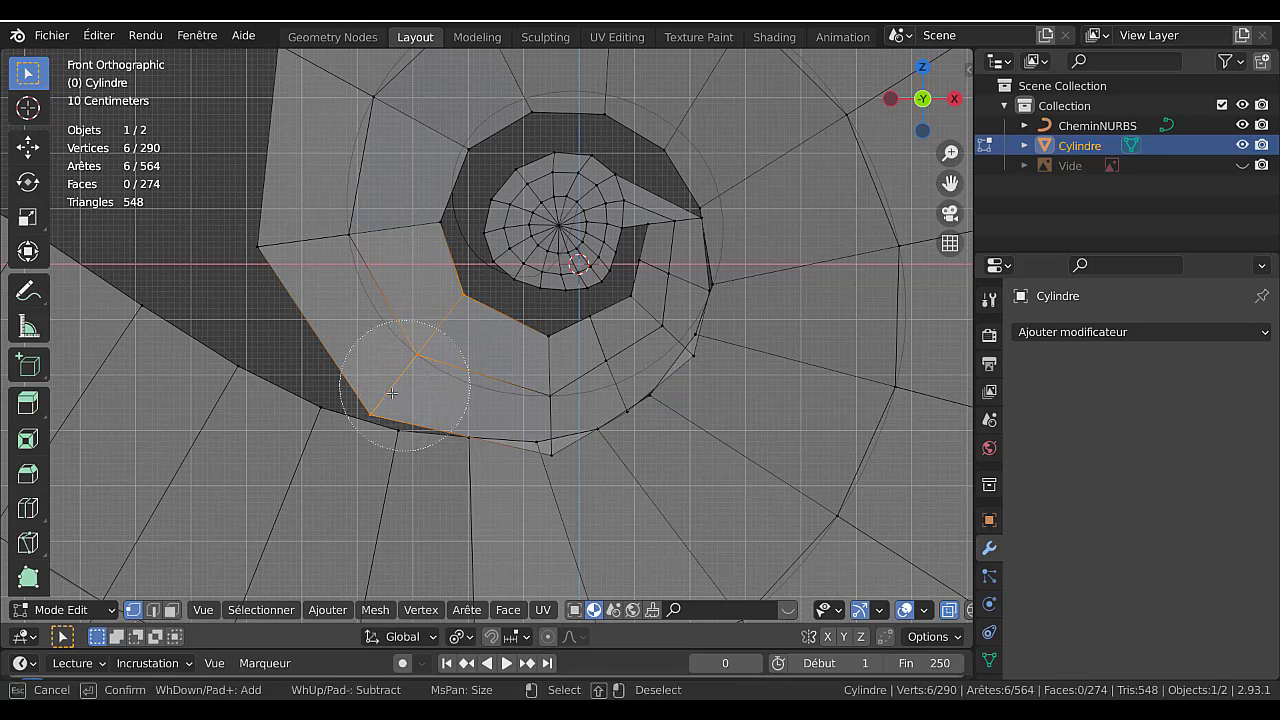
left_click(444, 331, "shift")
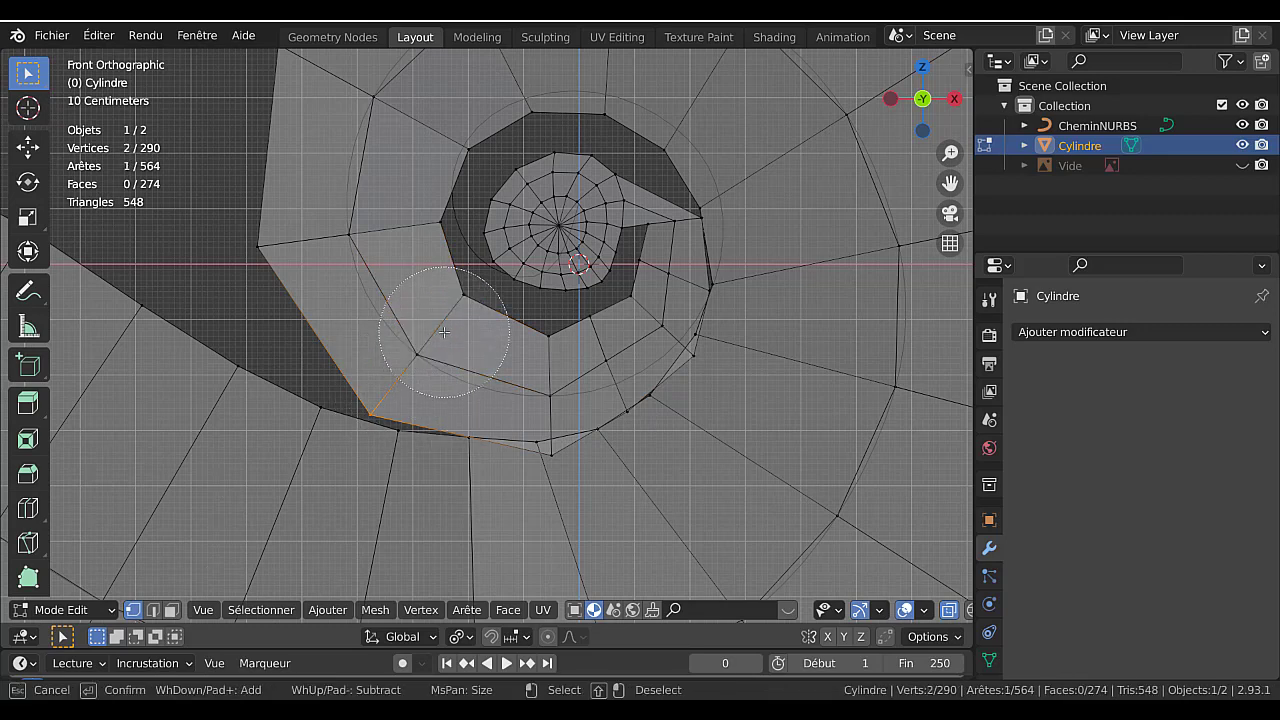
right_click(444, 331)
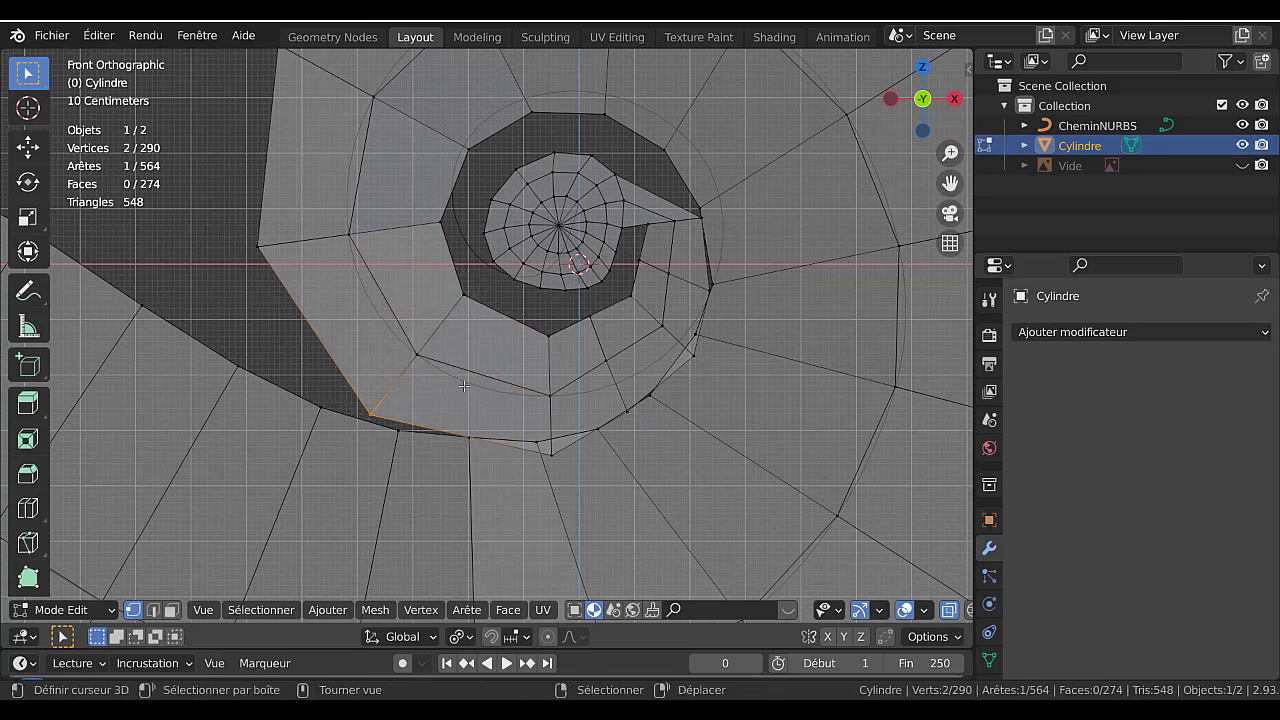
key("g")
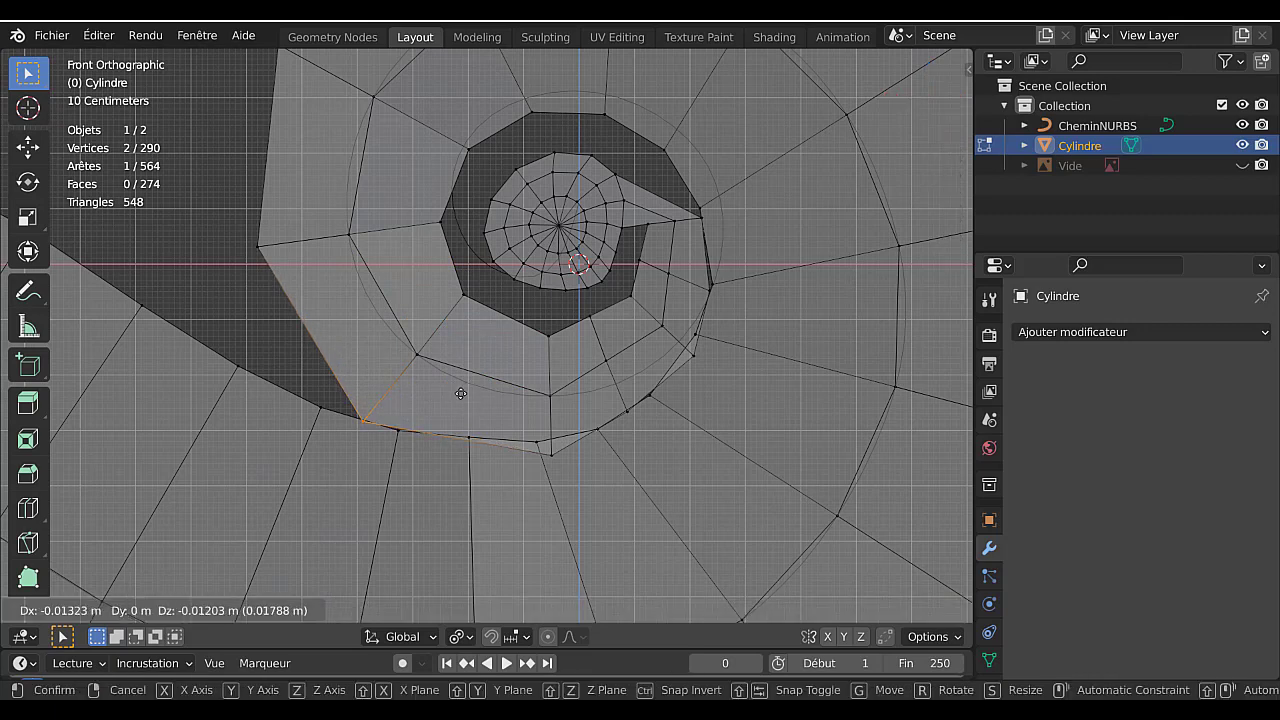
left_click(461, 393)
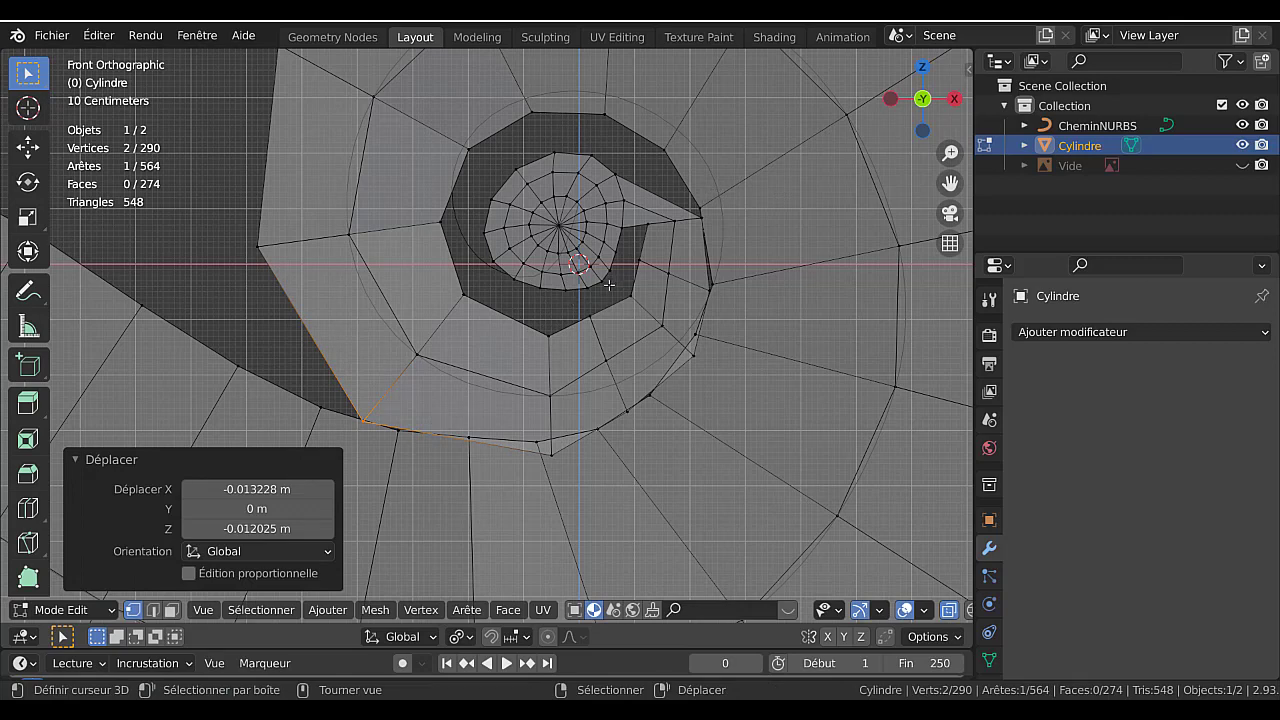
key("c")
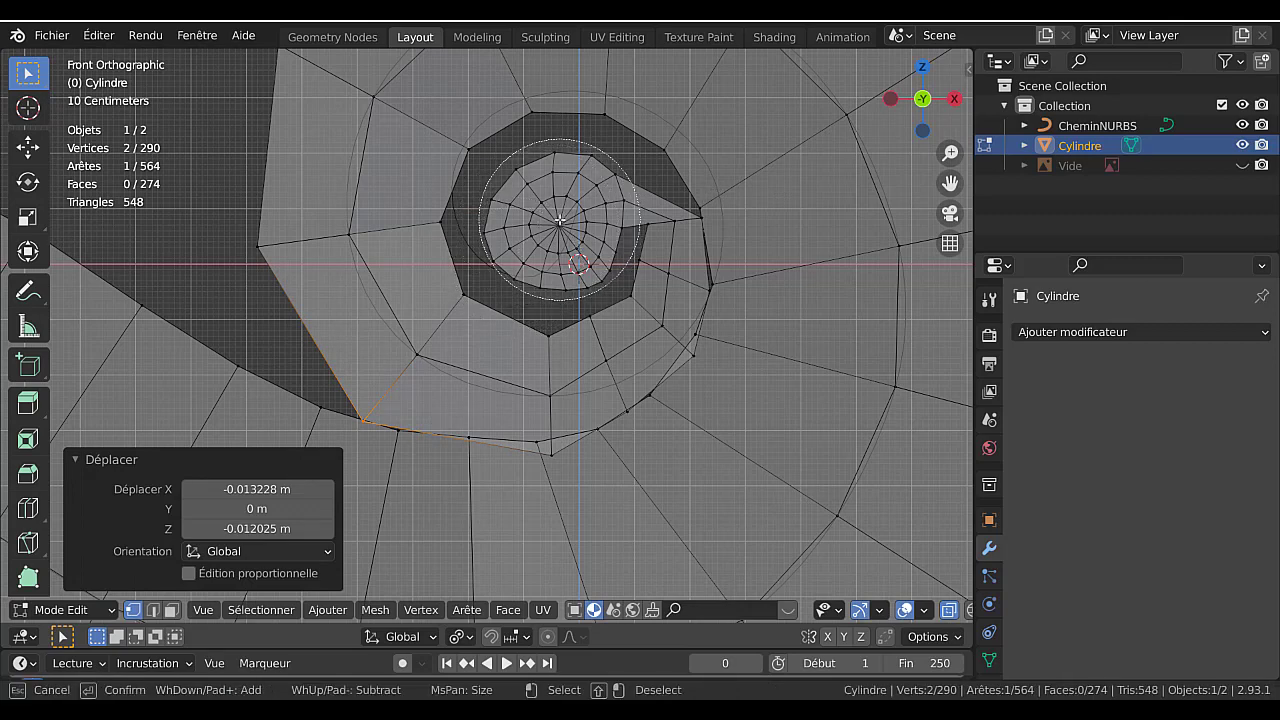
left_click(560, 220)
key("Escape")
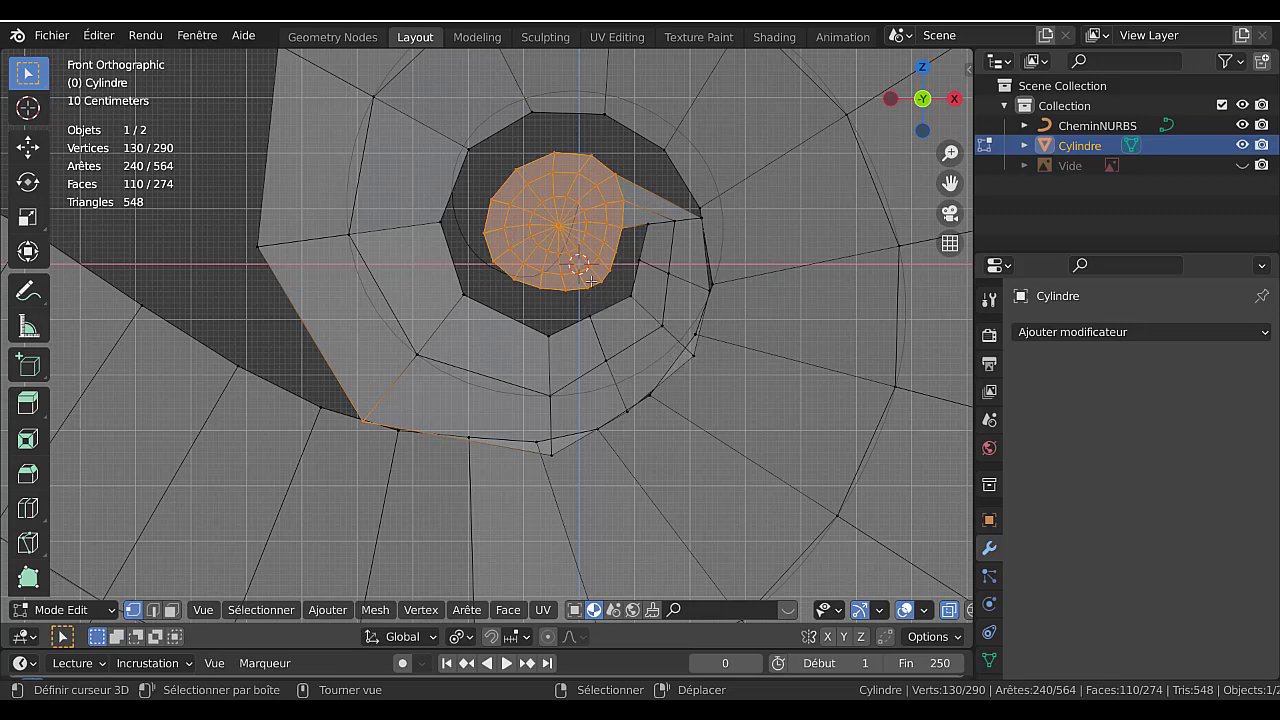
Select the centre vertices of both round ends and grow the selection three times out to their rims.
left_click(561, 225)
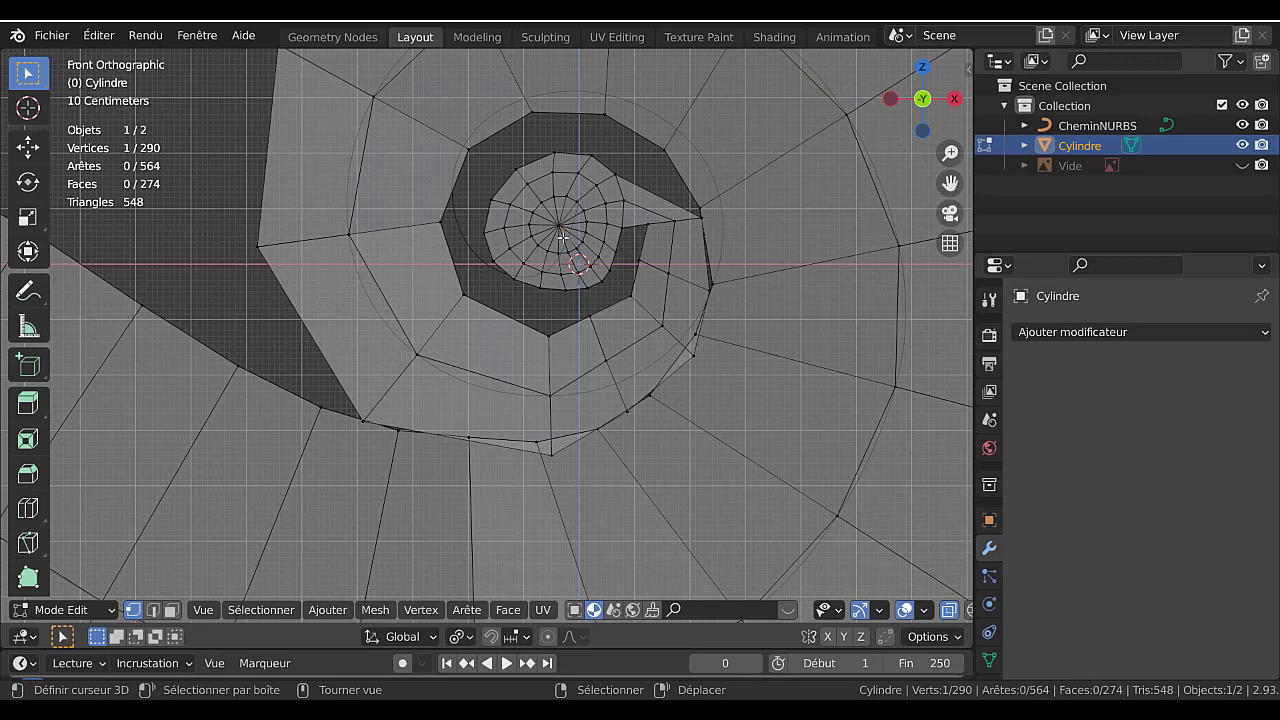
key("c")
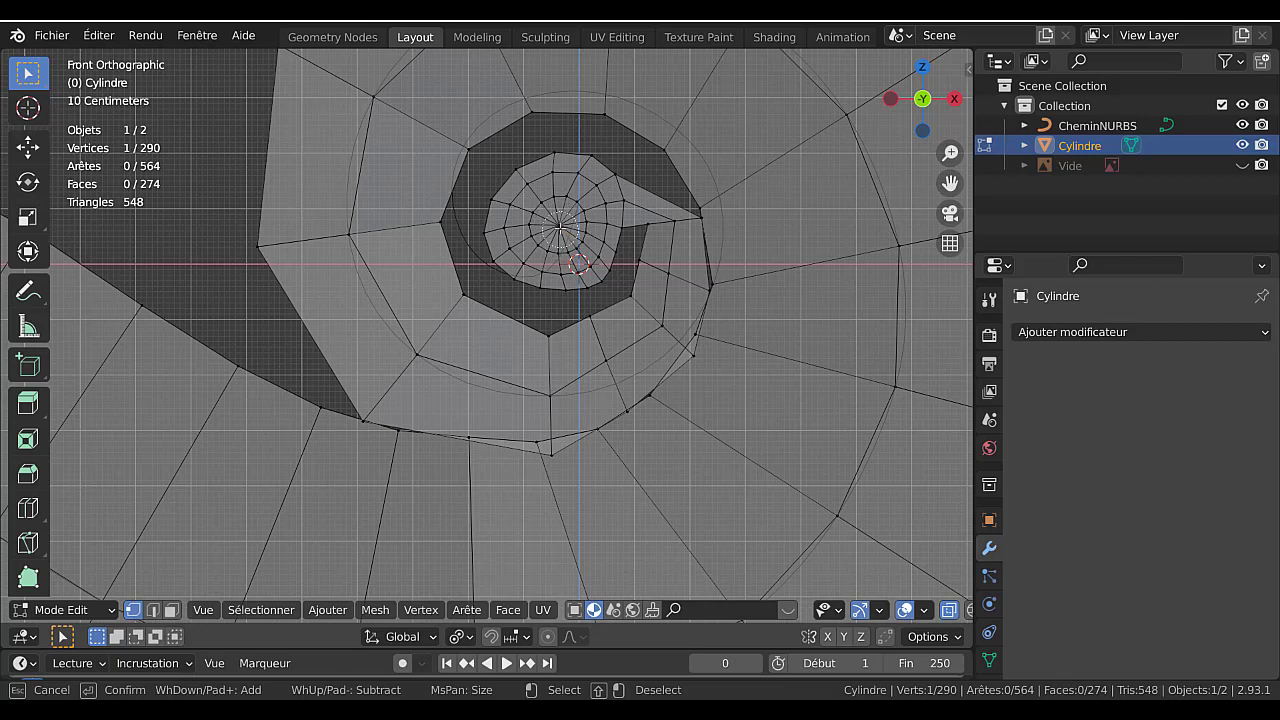
left_click(560, 228)
right_click(403, 263)
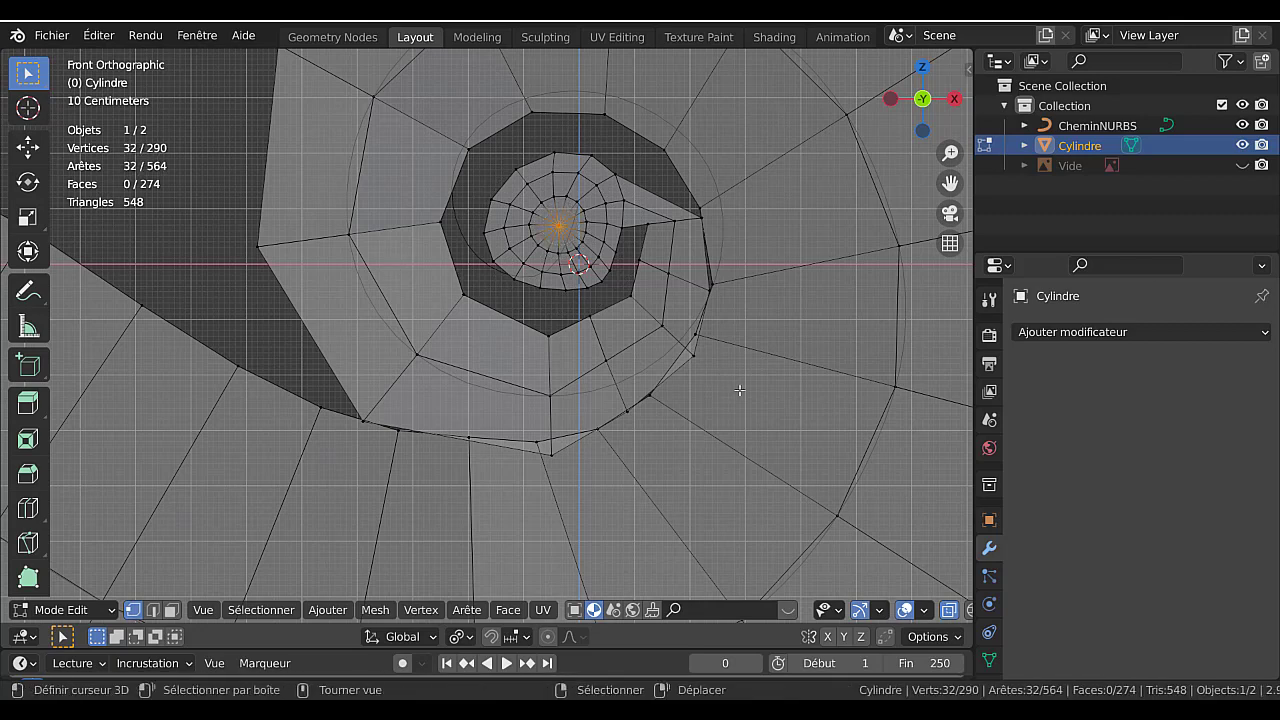
key("ctrl+KP_Add")
key("ctrl+KP_Add")
key("ctrl+KP_Add")
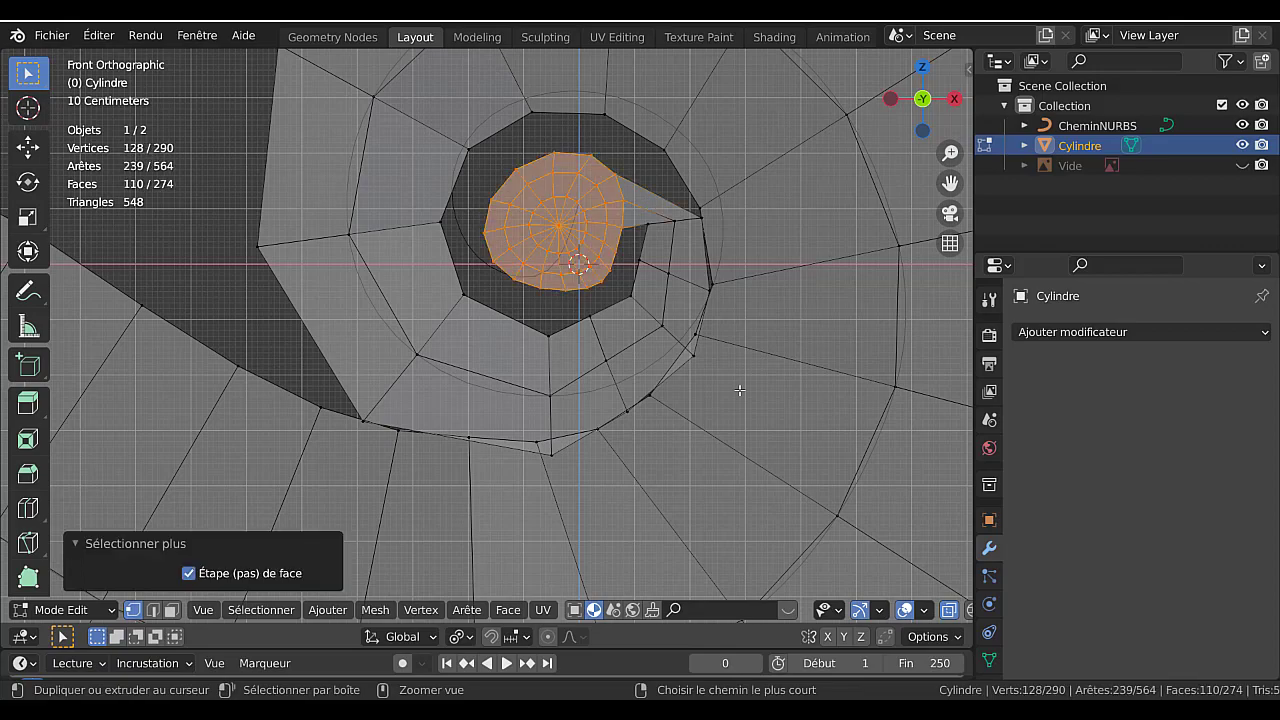
Deselect the long edges connecting the two round ends in edge mode, leaving only the end caps selected.
middle_click_drag(739, 390, 695, 455)
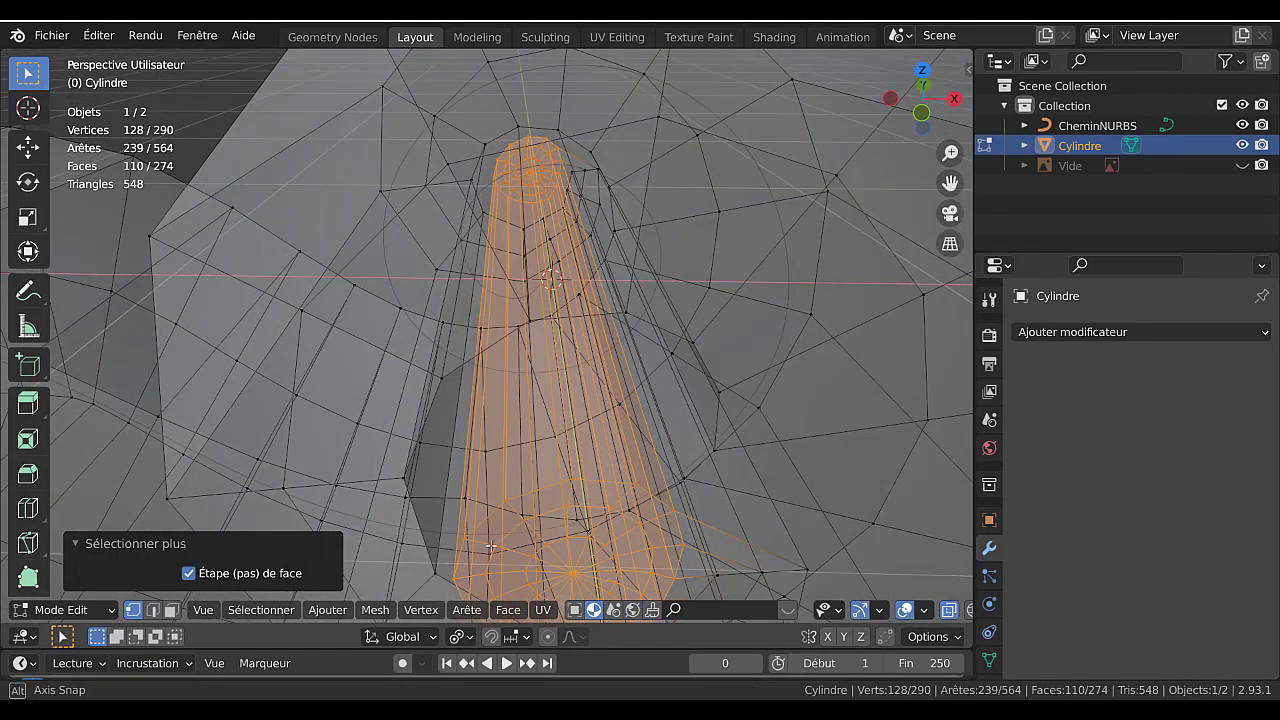
left_click(152, 610)
key("c")
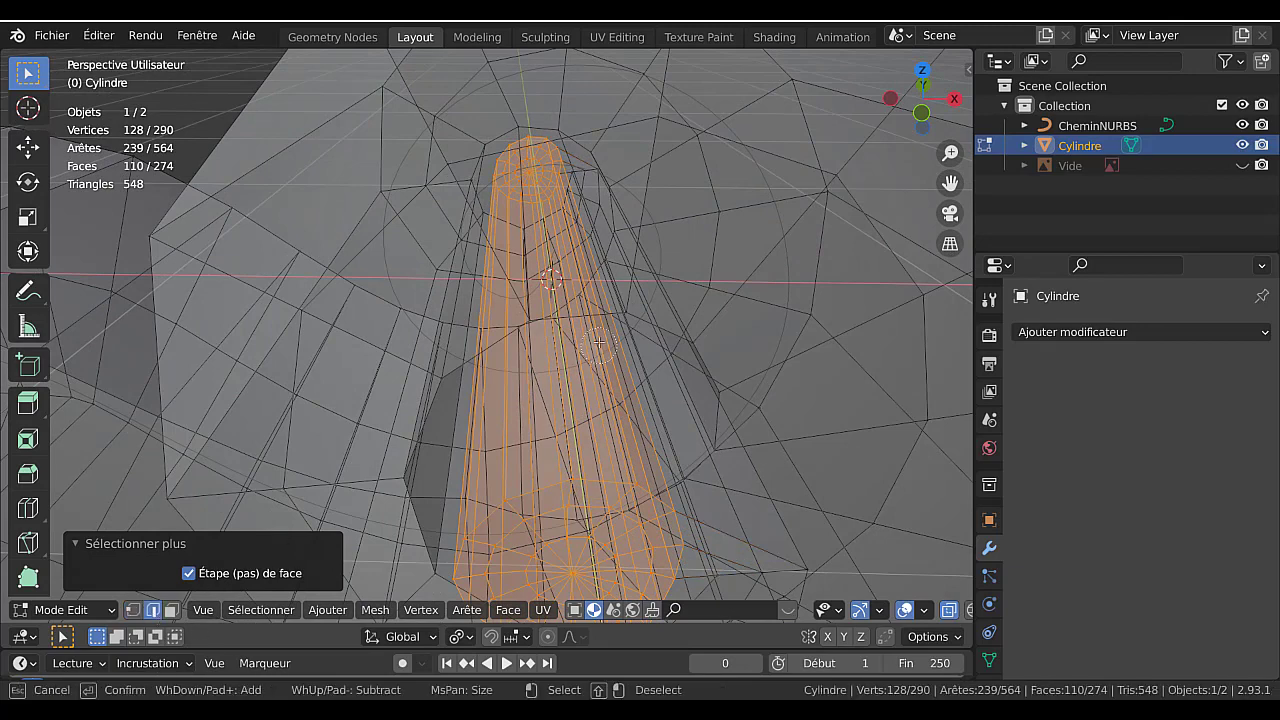
middle_click_drag(449, 329, 689, 328)
right_click(689, 327)
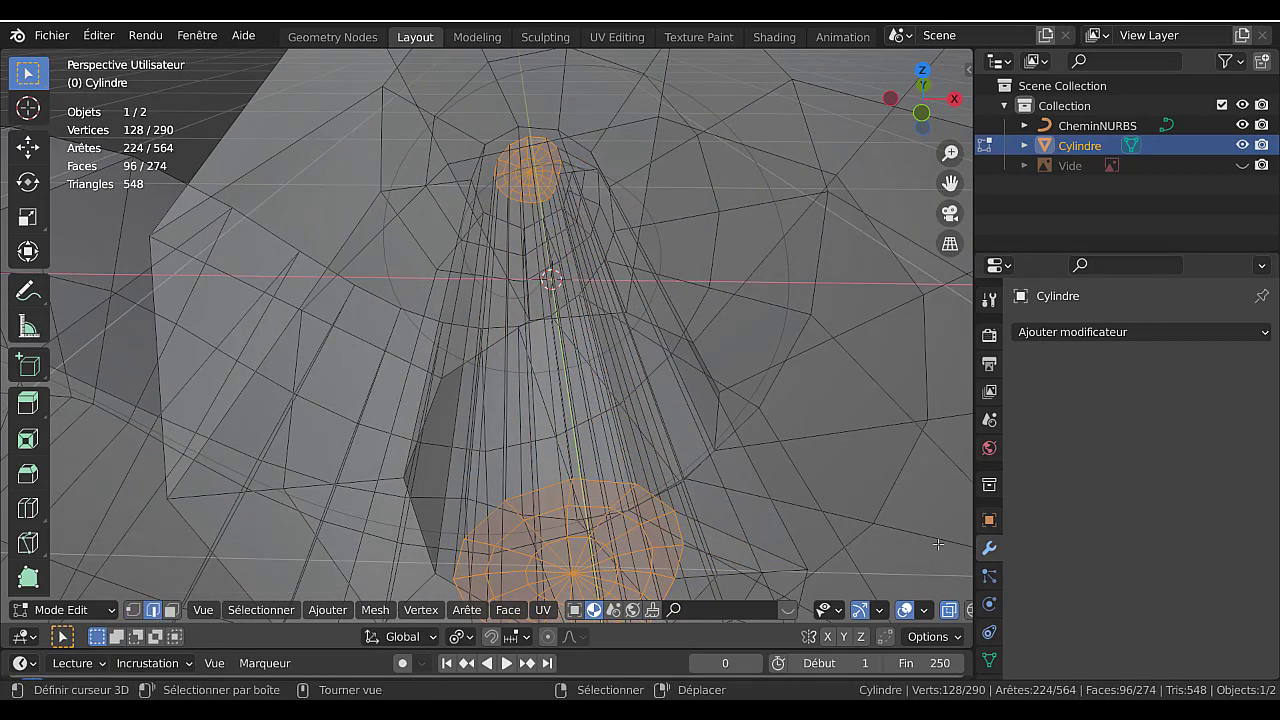
With individual origins as the pivot point, scale the two round ends by about 1.576 and rotate them about -13° in front view.
key("KP_1")
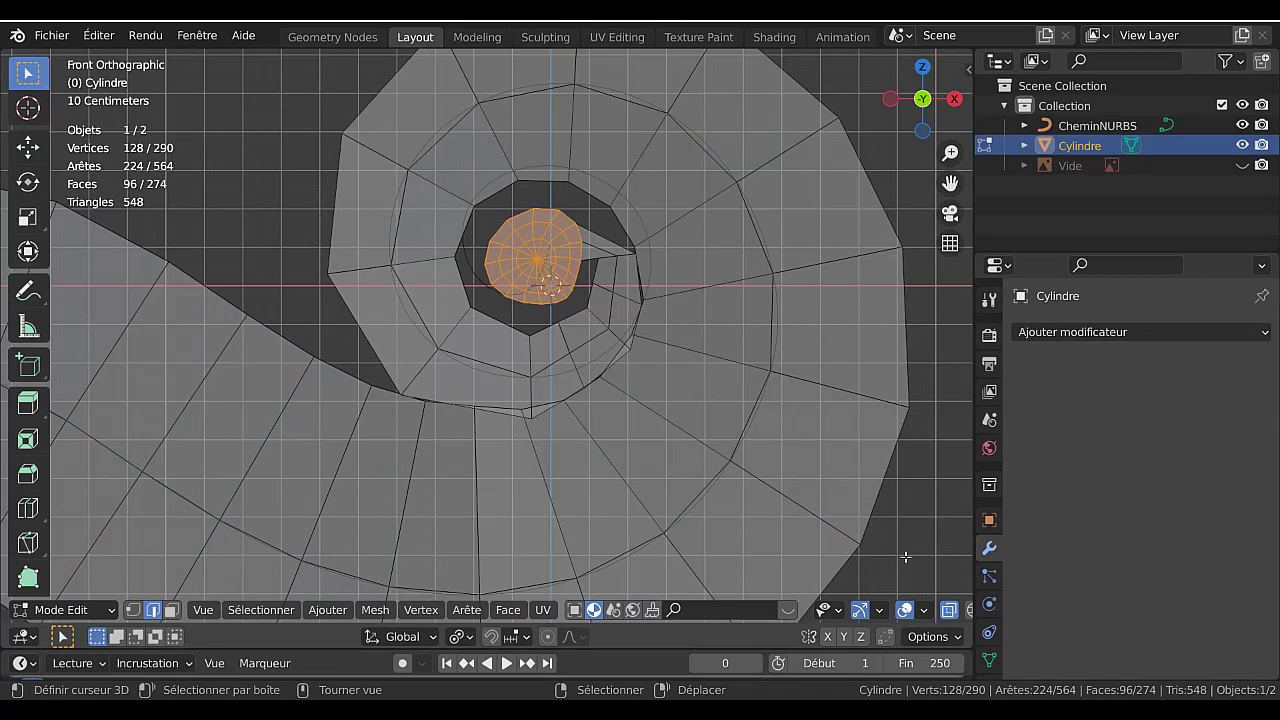
left_click(460, 637)
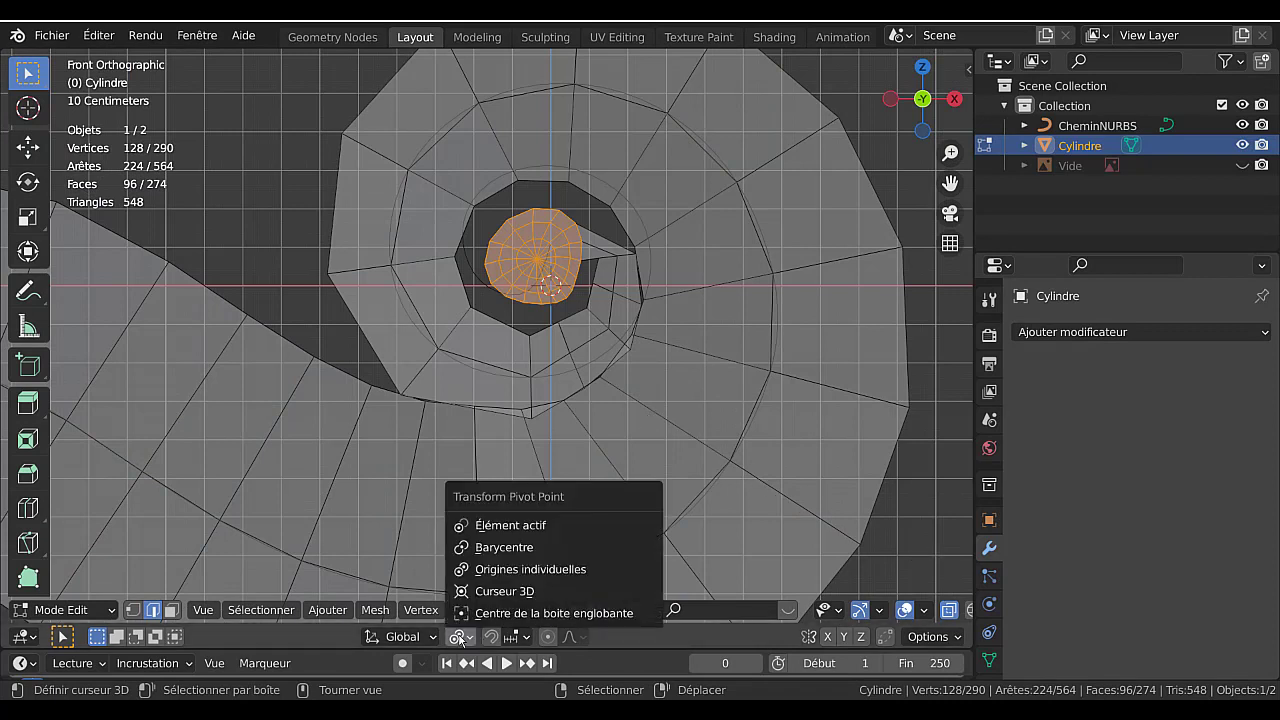
left_click(510, 566)
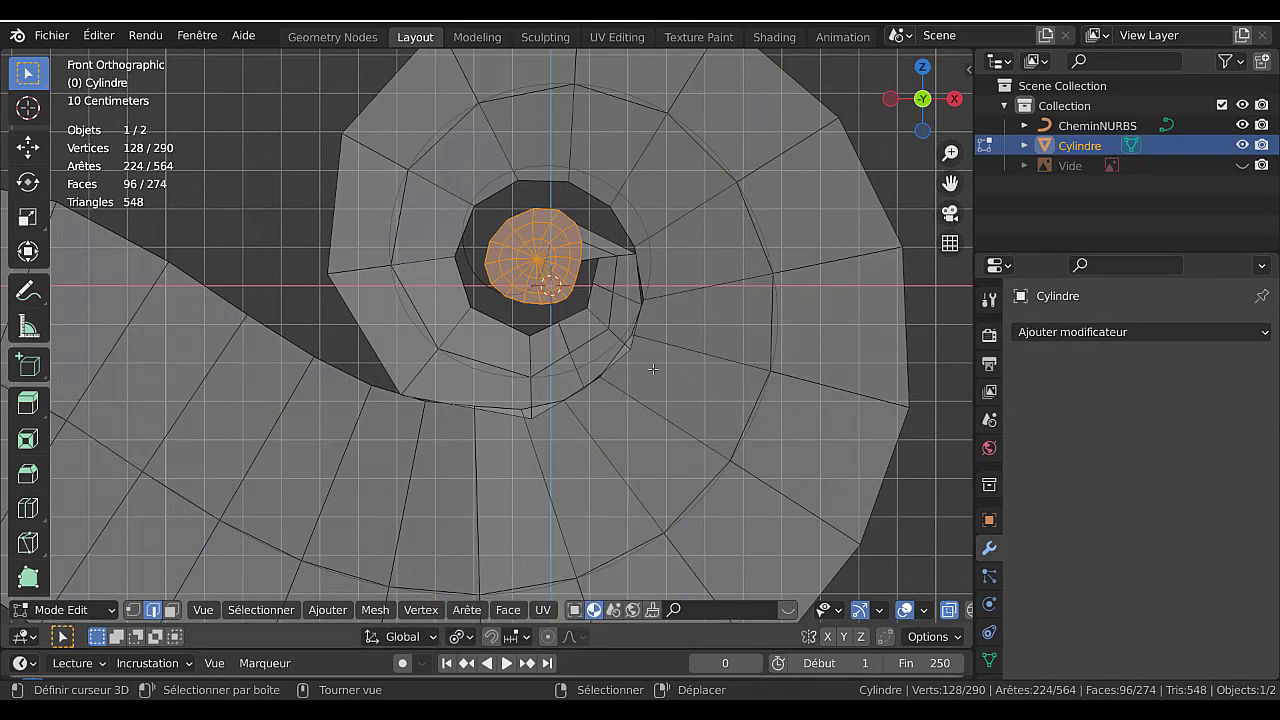
key("s")
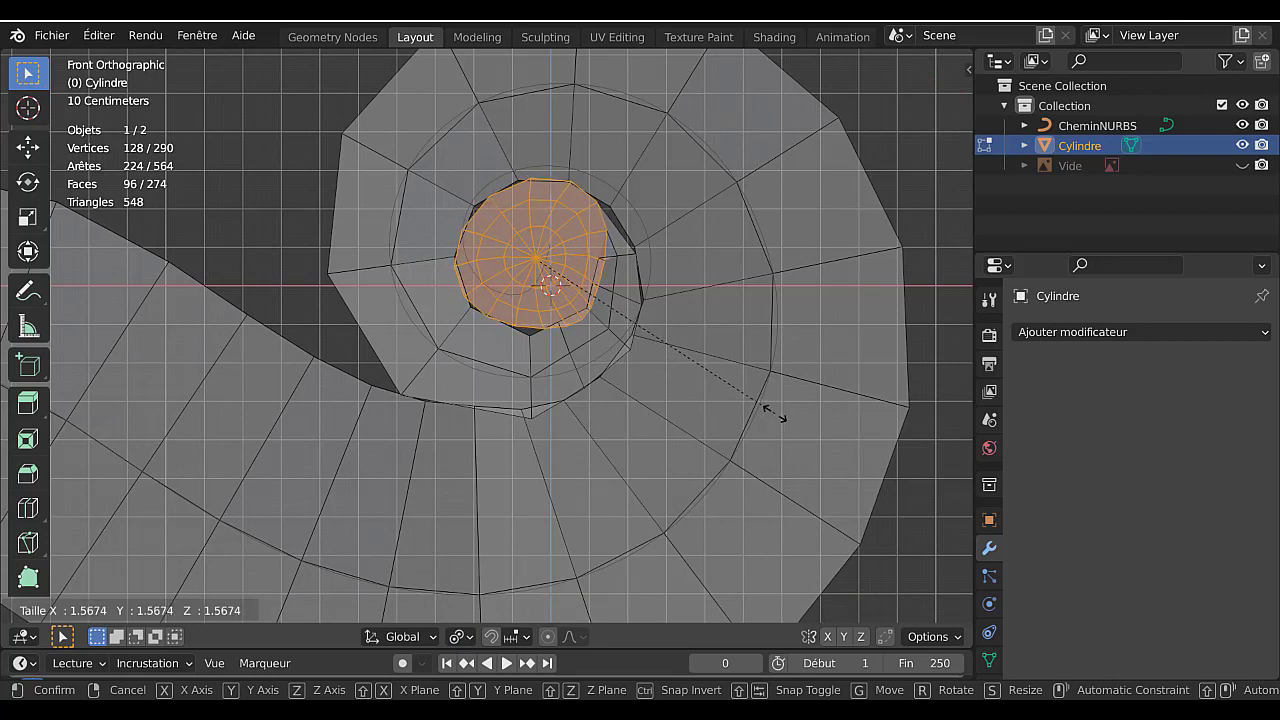
left_click(762, 418)
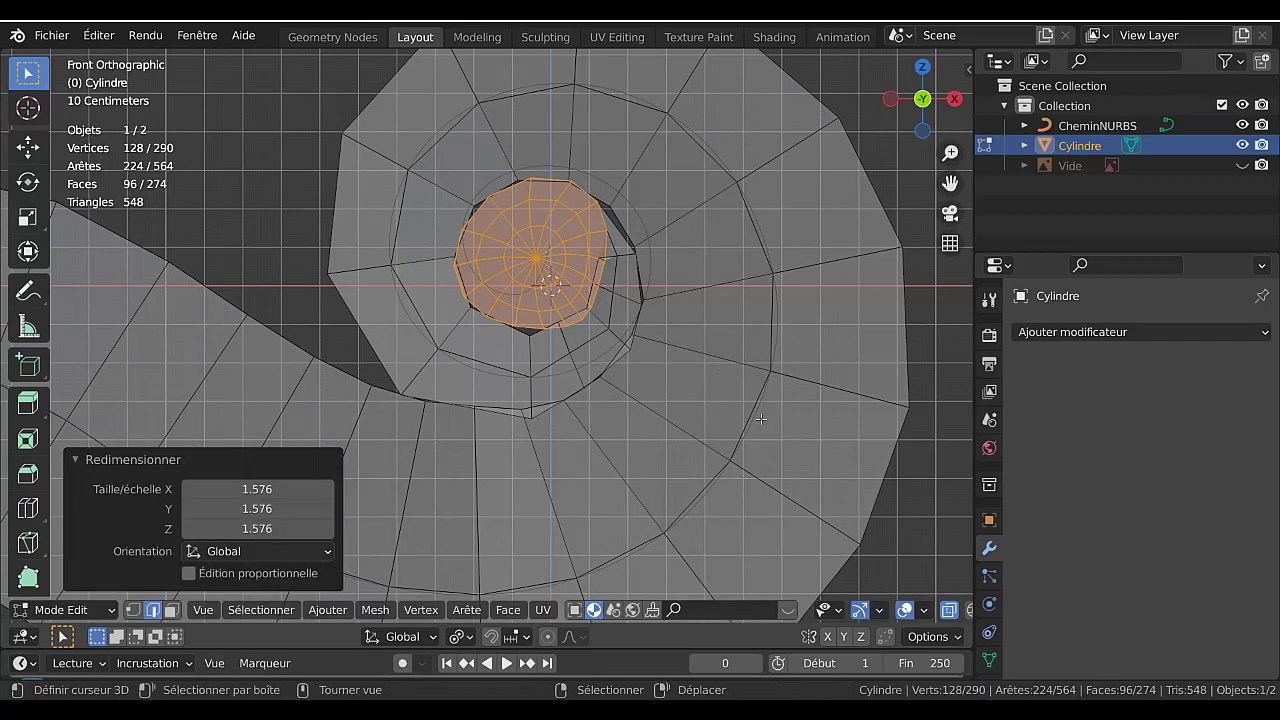
key("r")
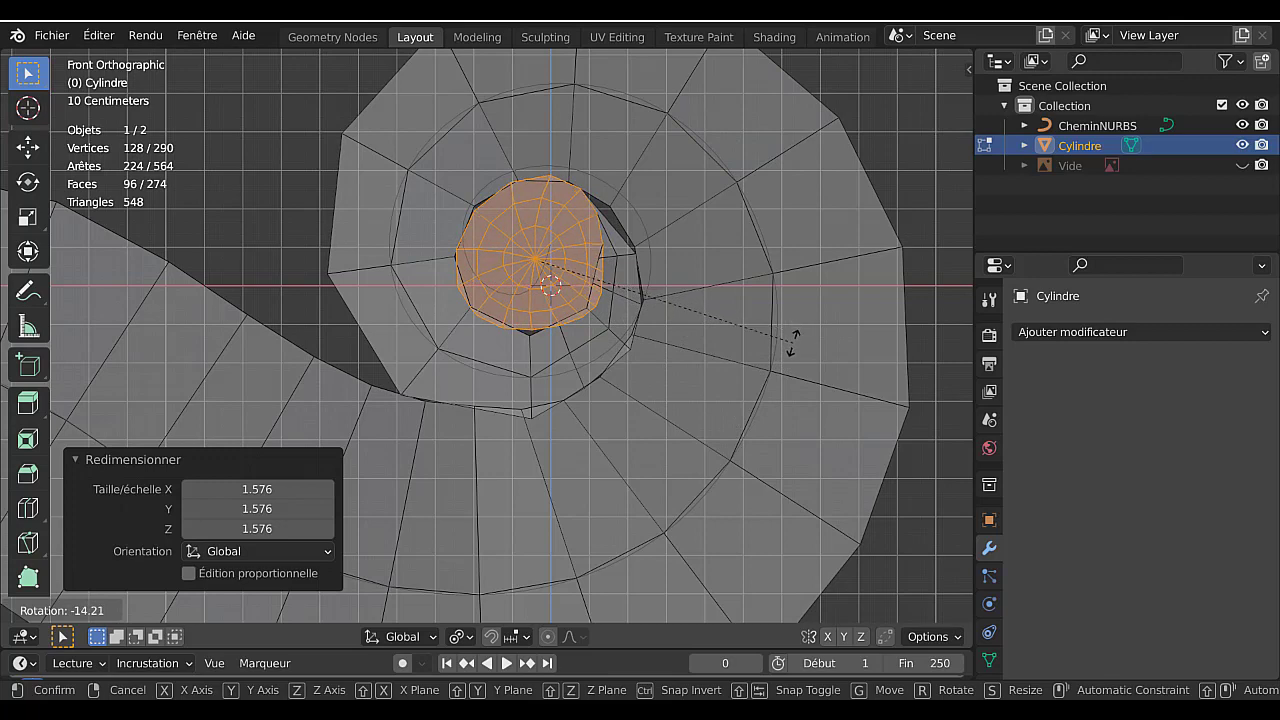
left_click(798, 345)
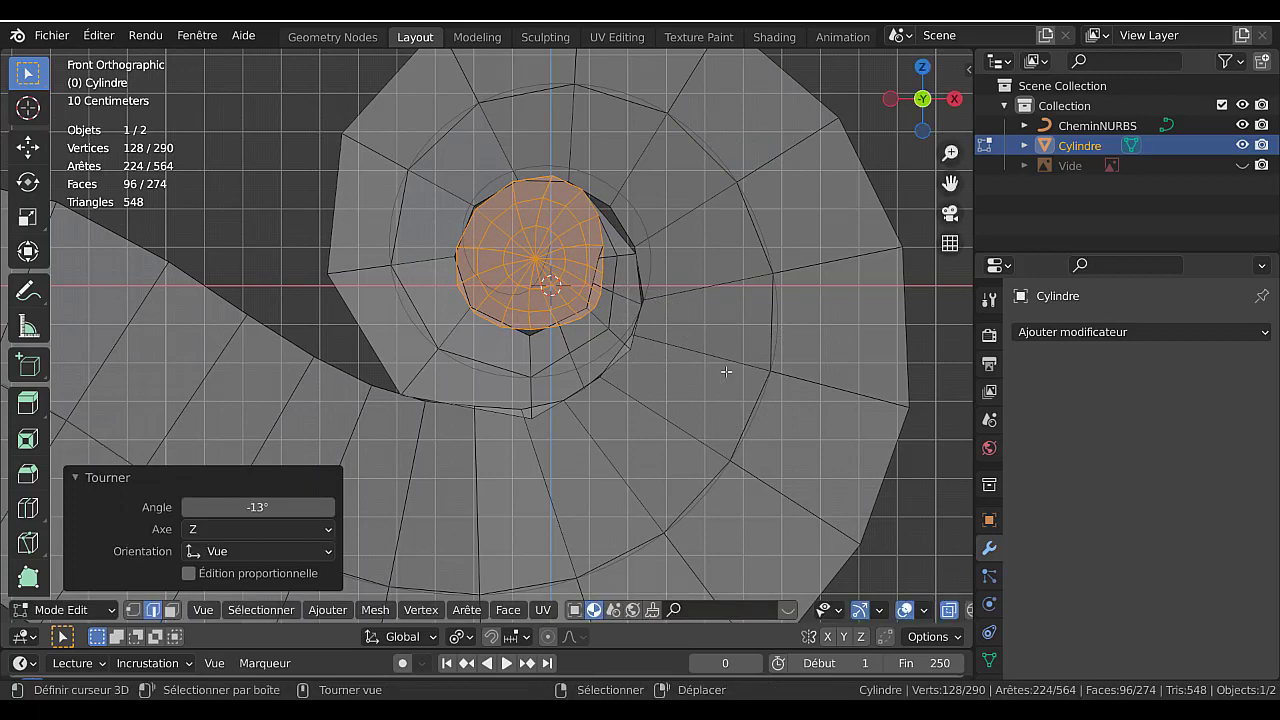
Return to Object Mode and check the whole scroll in Material Preview shading, ending in Solid shading.
key("Tab")
key("Tab")
scroll(666, 320, "down", 1)
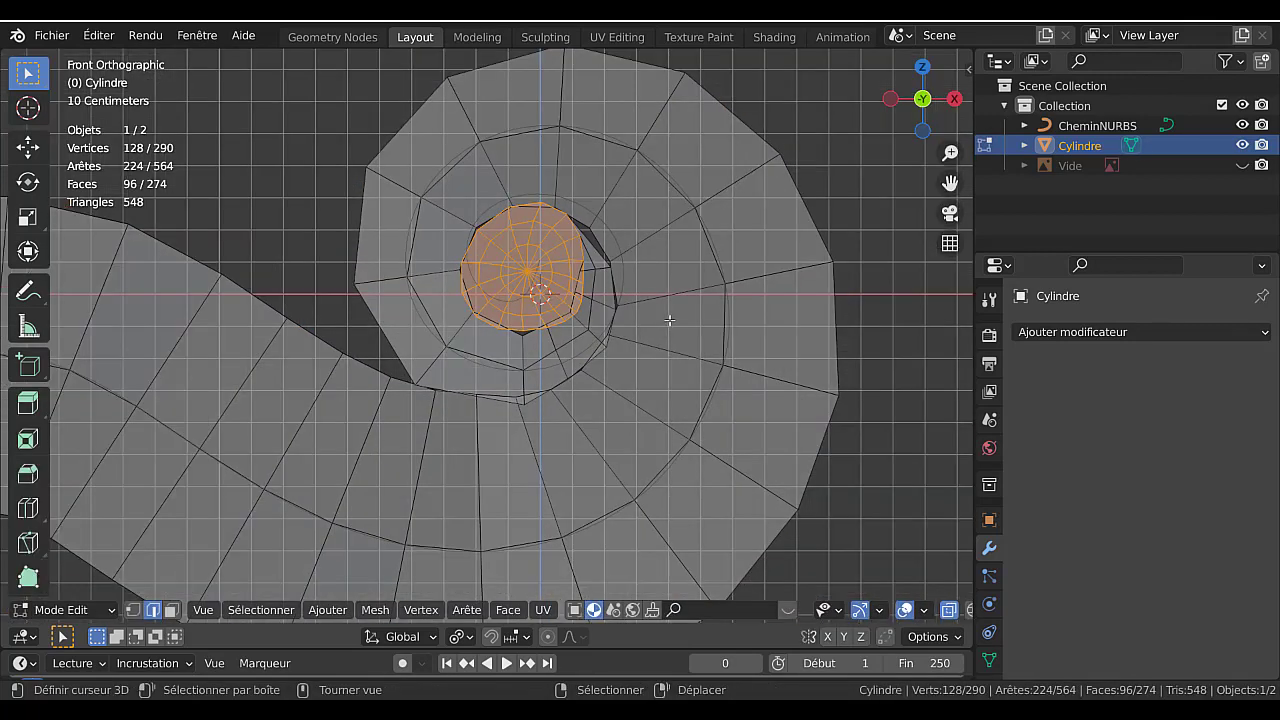
key("Tab")
scroll(669, 320, "down", 5)
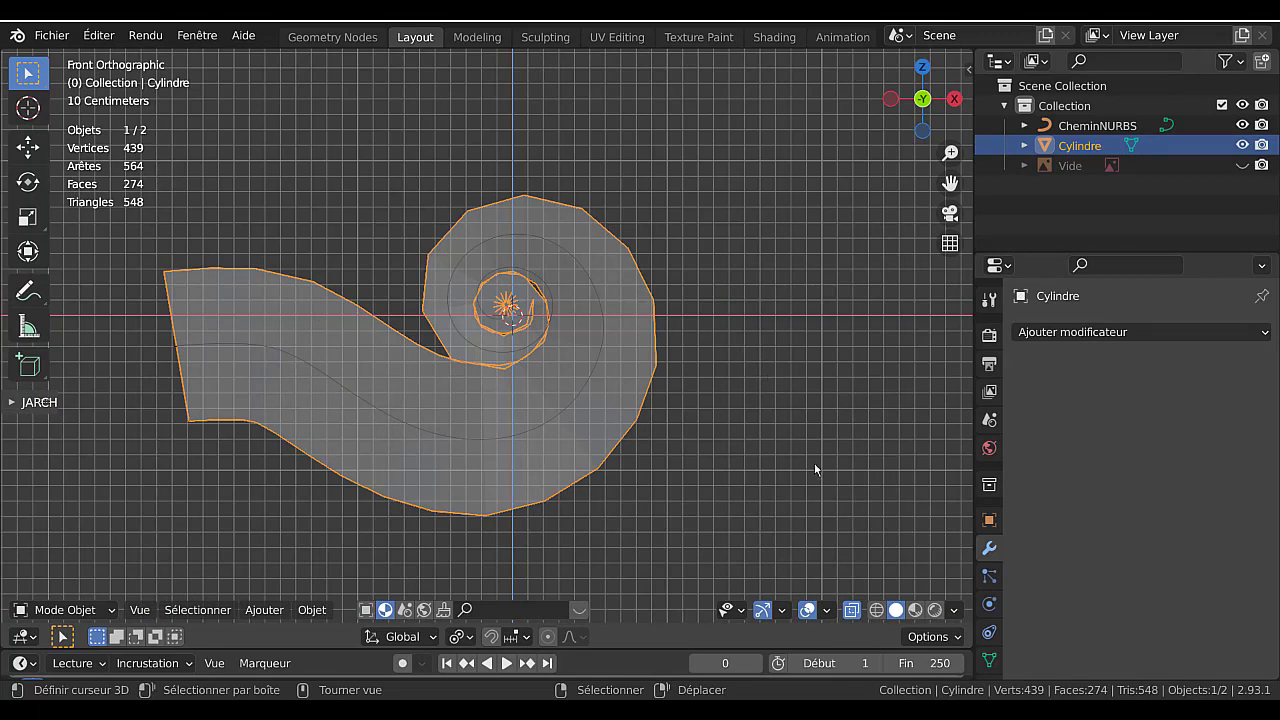
left_click(915, 609)
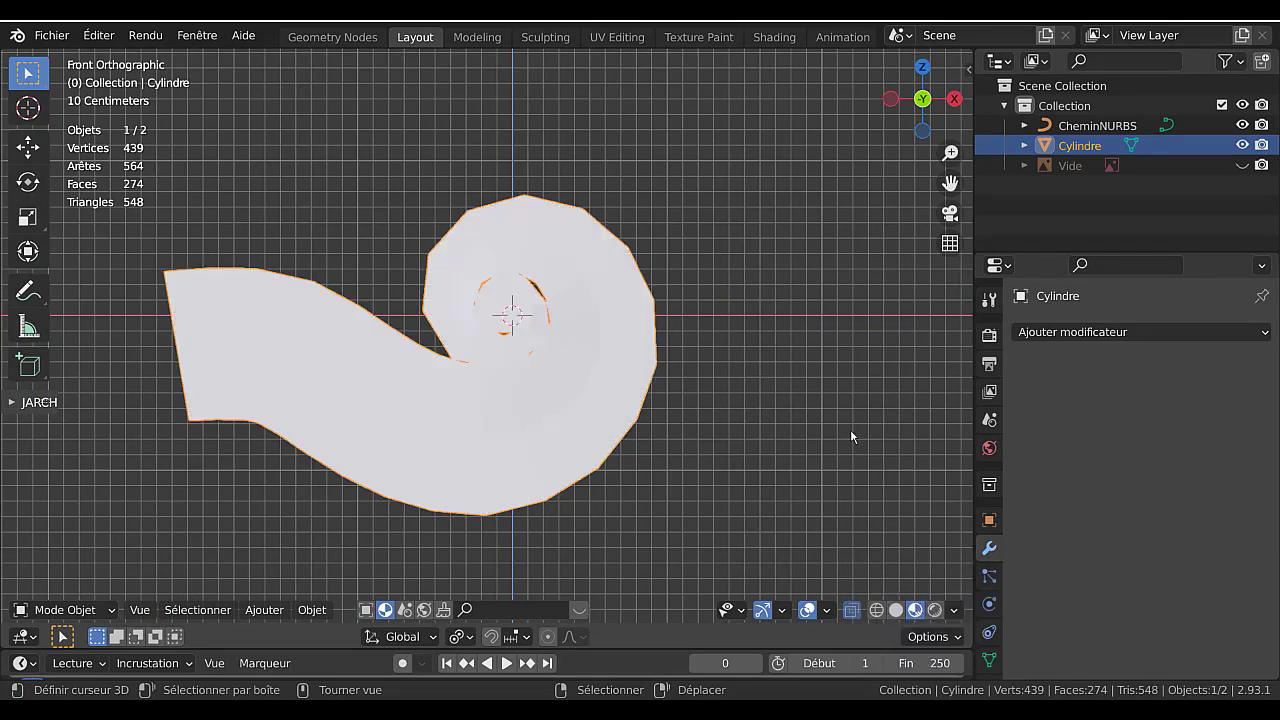
left_click(895, 610)
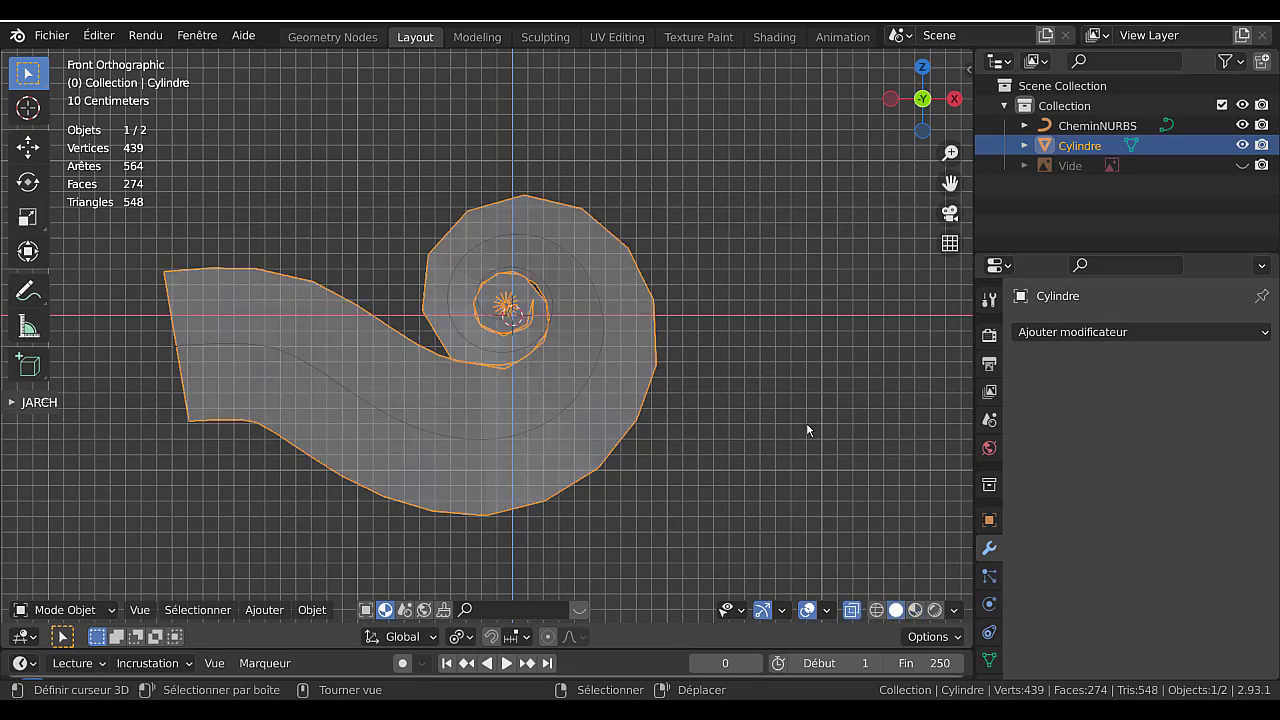
Unhide the violin-head reference image and turn on X-ray in Edit Mode to compare the scroll mesh with it in front view.
key("Tab")
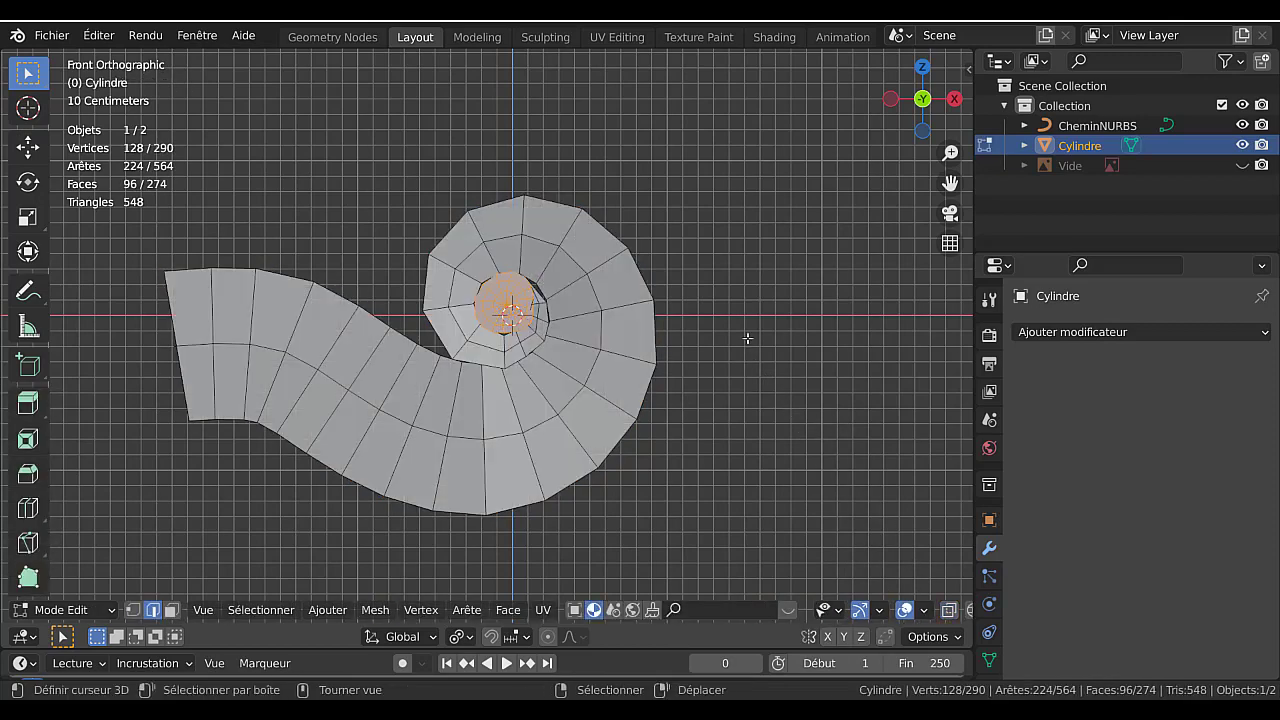
middle_click_drag(747, 360, 676, 356)
middle_click_drag(658, 406, 754, 380)
key("KP_1")
middle_click_drag(795, 433, 837, 423, "shift")
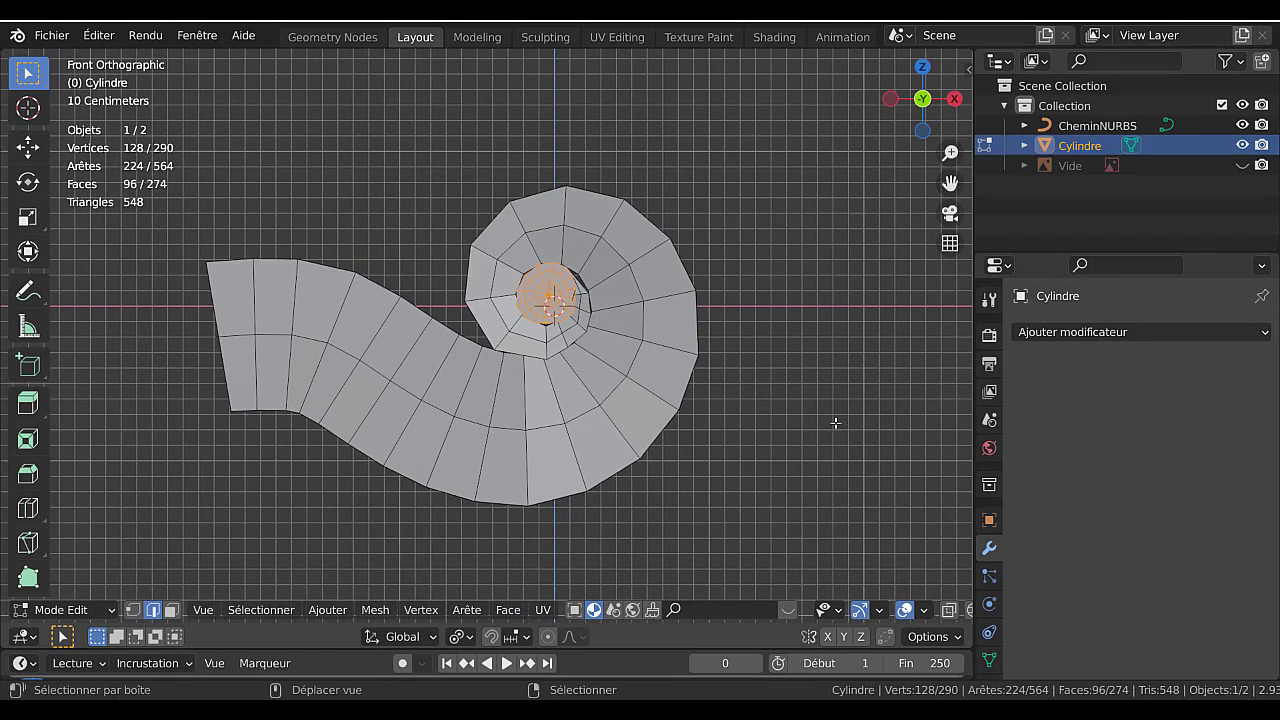
left_click(1242, 166)
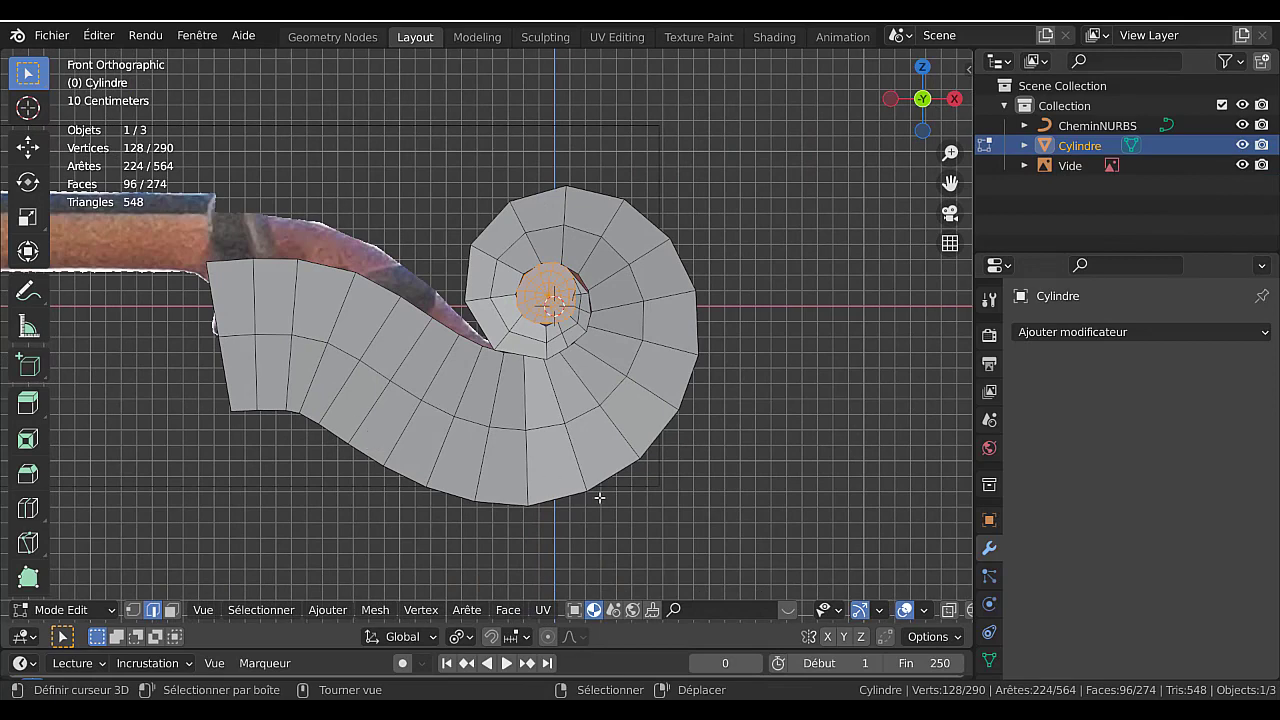
middle_click_drag(430, 538, 567, 515, "shift")
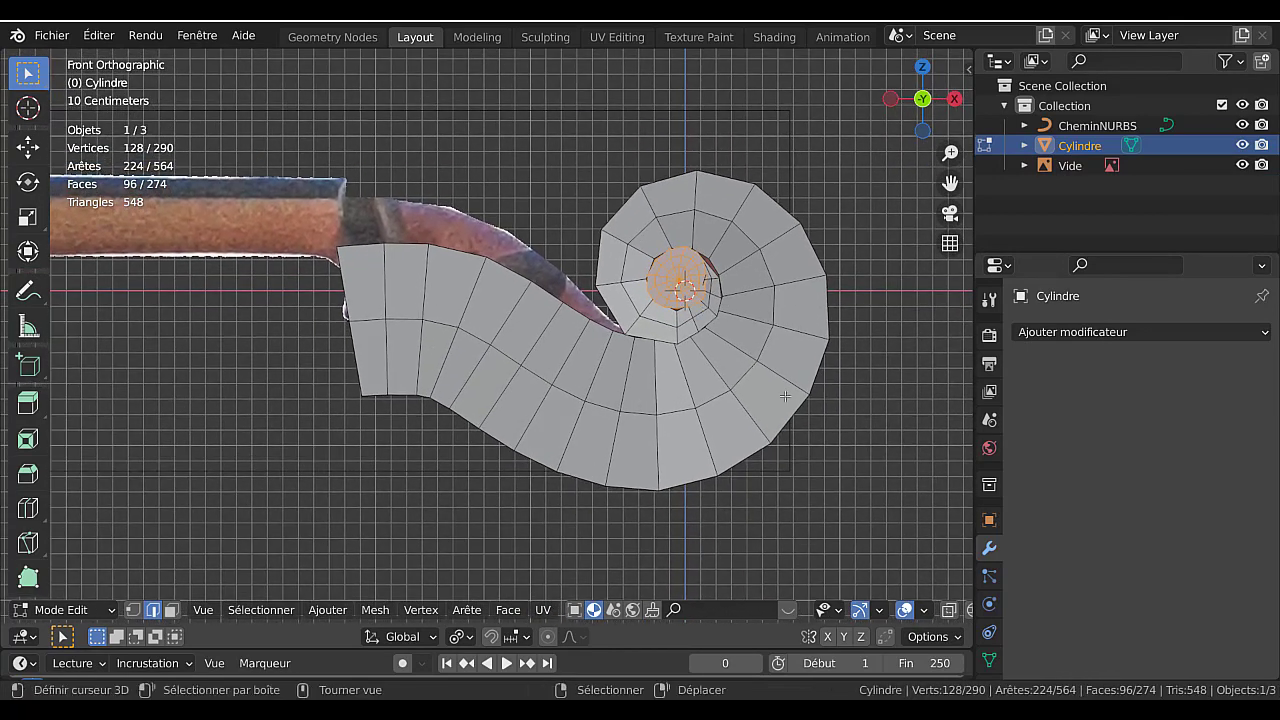
key("alt+z")
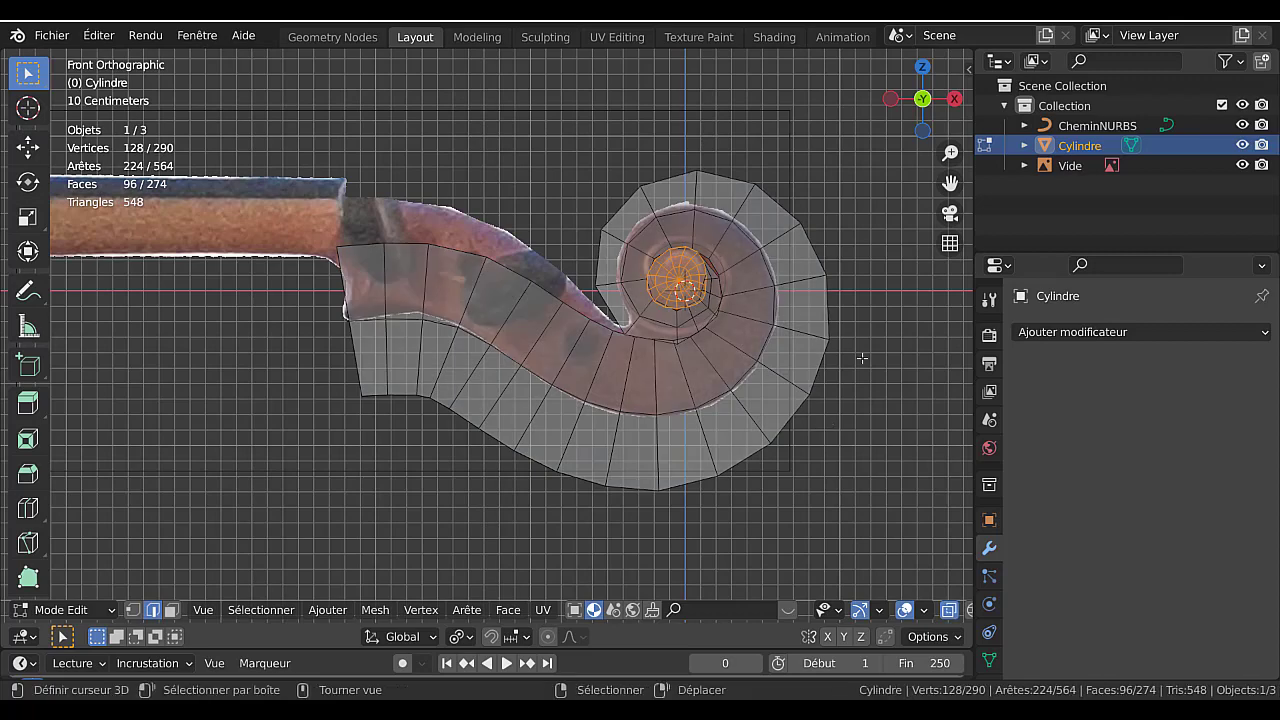
Return to Object Mode and set the scroll's origin to its geometry.
key("Tab")
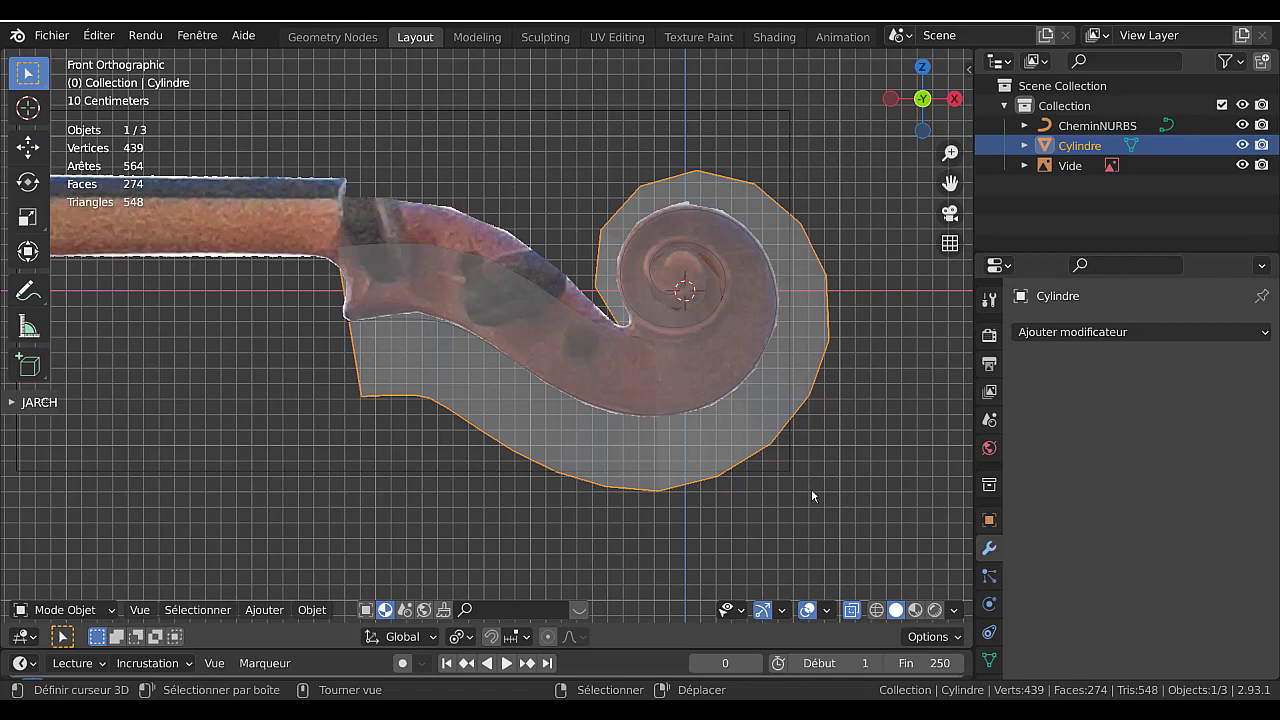
key("r")
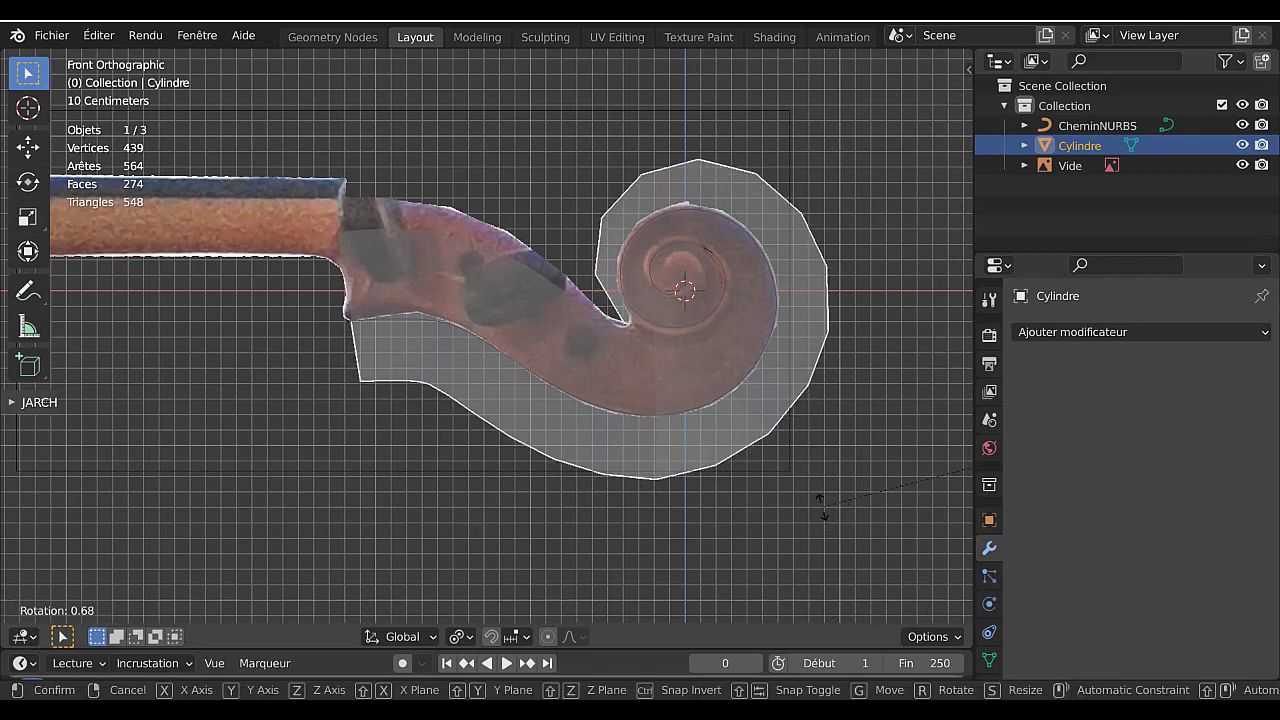
right_click(824, 522)
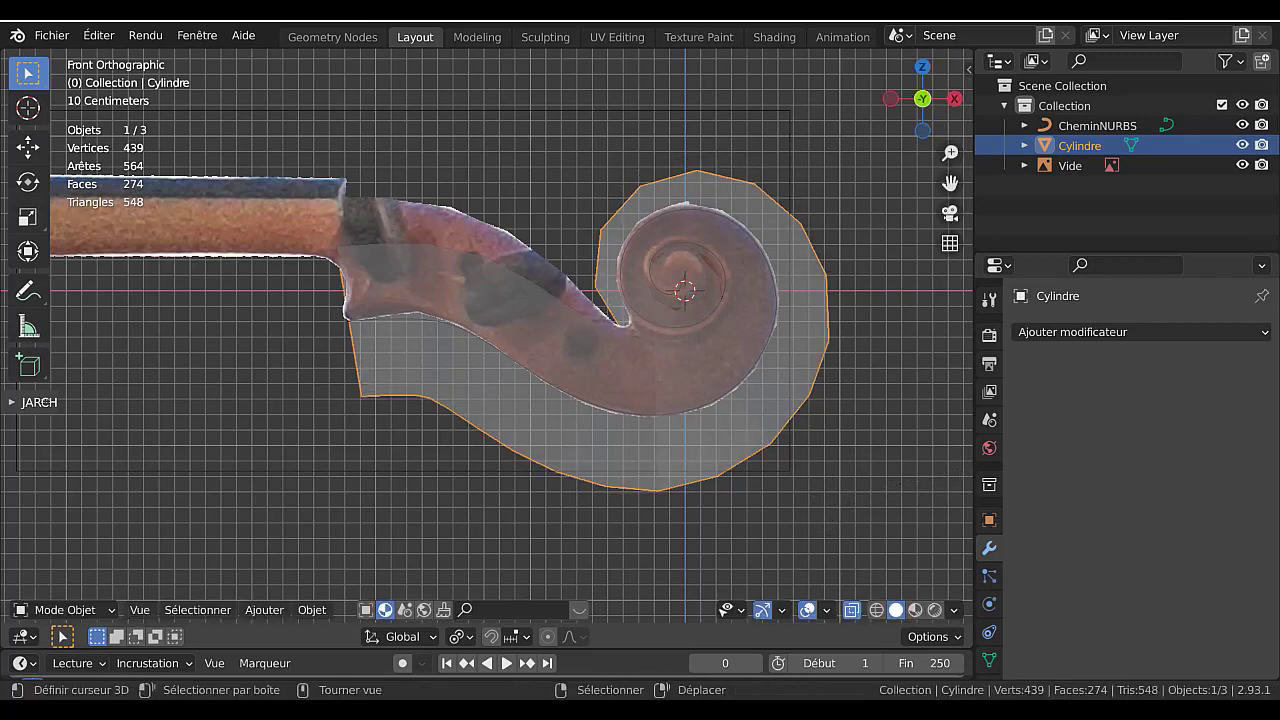
left_click(312, 610)
mouse_move(340, 570)
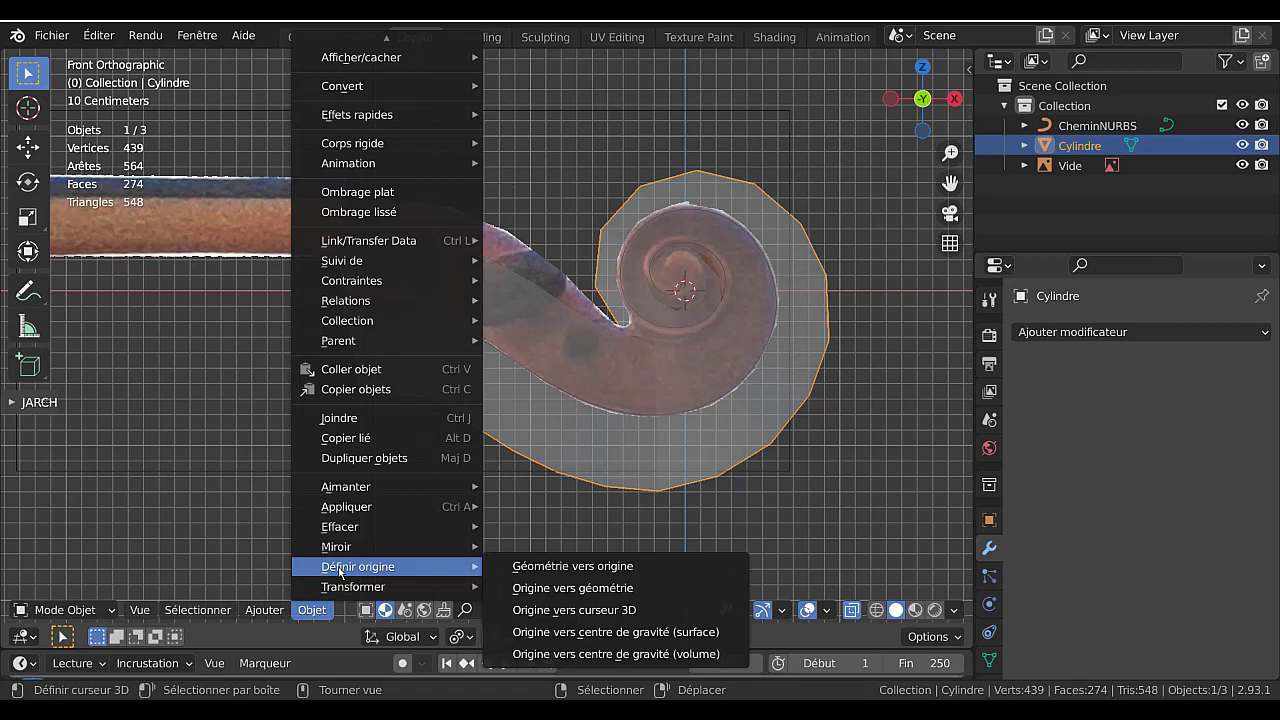
left_click(575, 588)
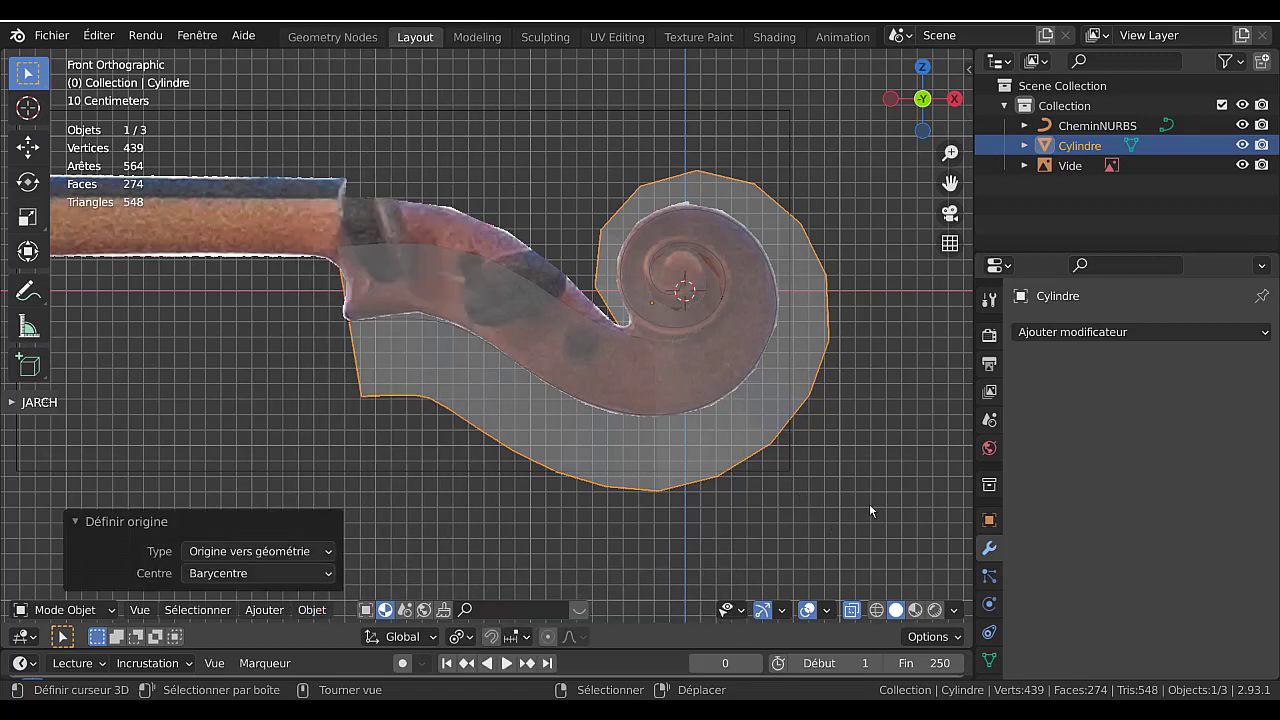
Fit the scroll over the reference image: scale it to 0.733, rotate it 16.6° and move it about -0.017 m in X and 0.069 m in Z.
key("s")
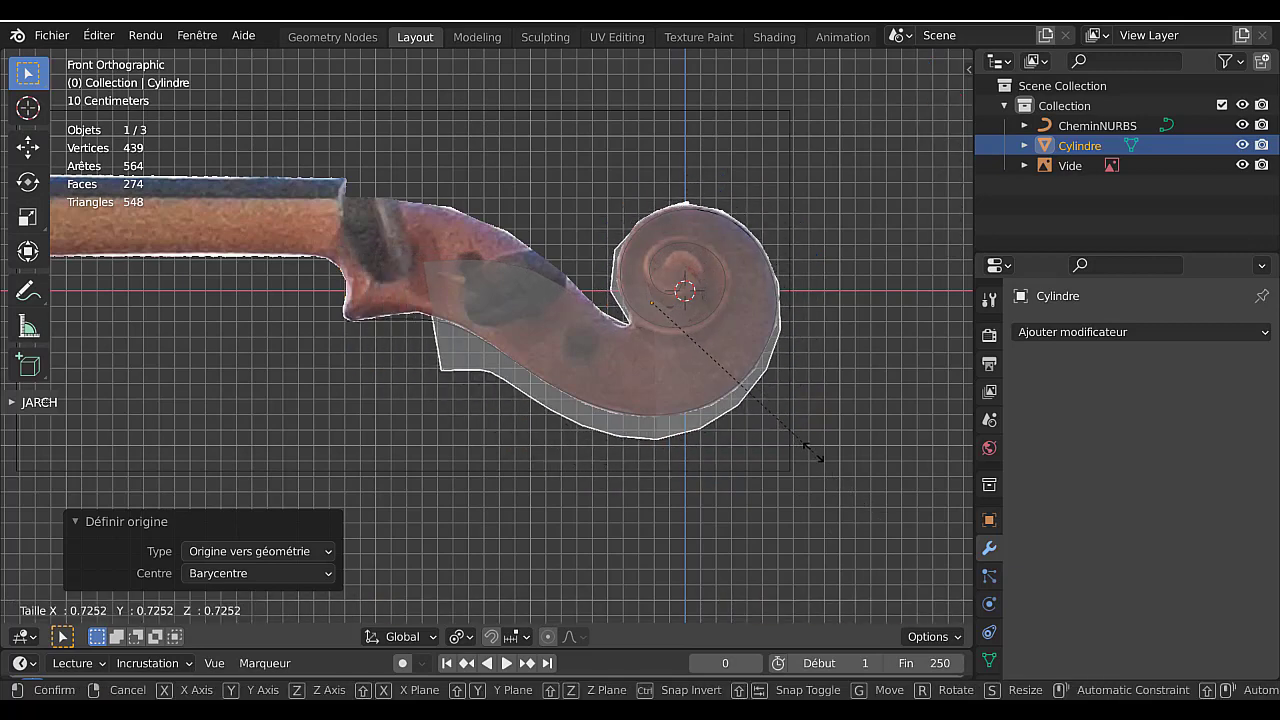
left_click(812, 456)
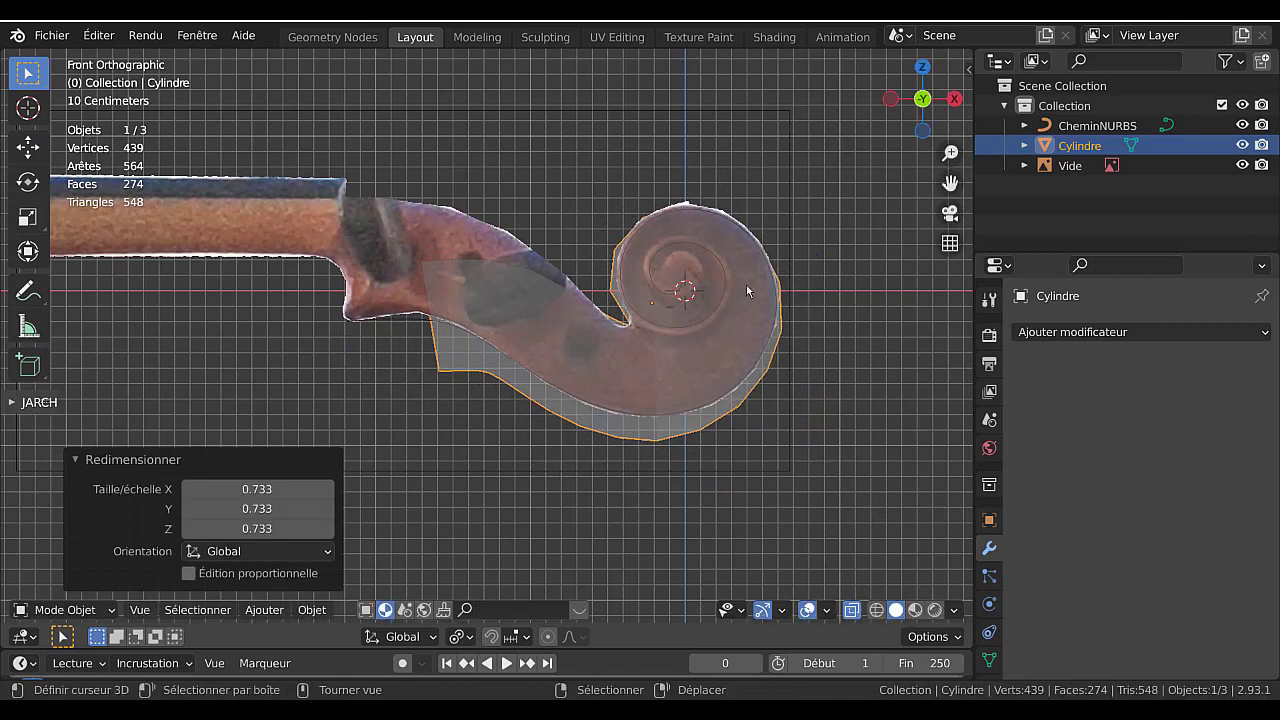
key("r")
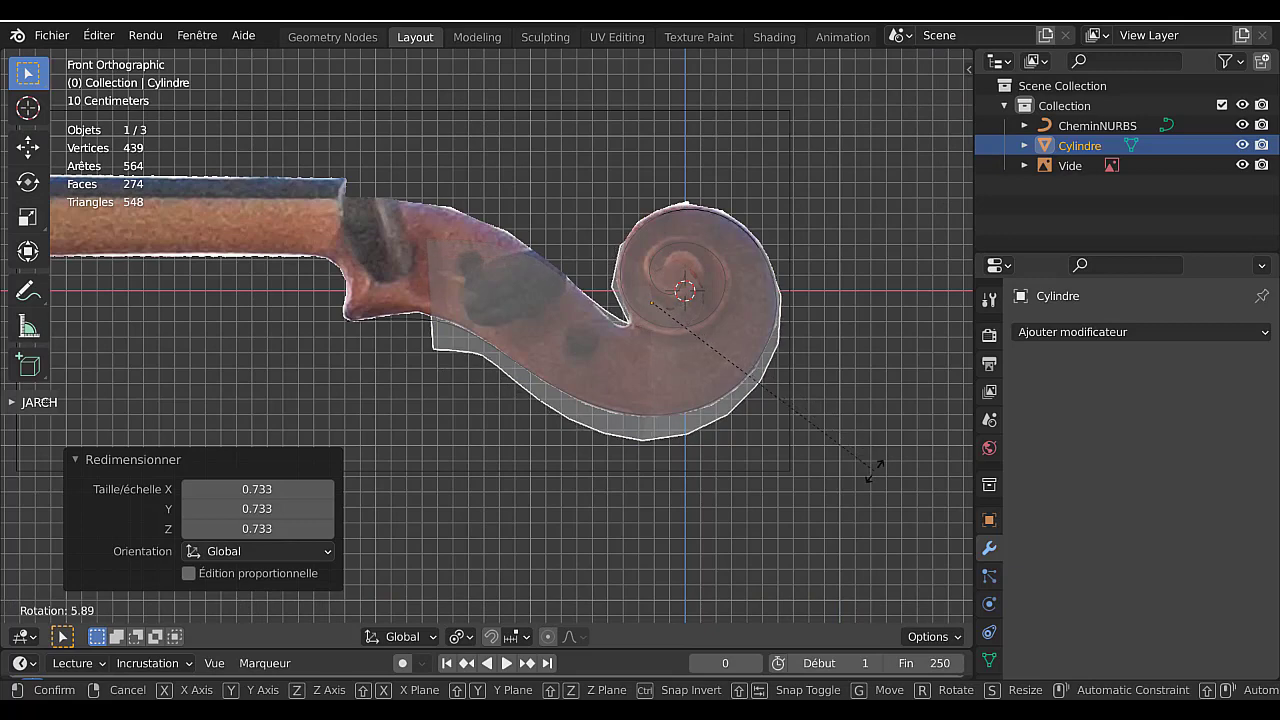
left_click(828, 498)
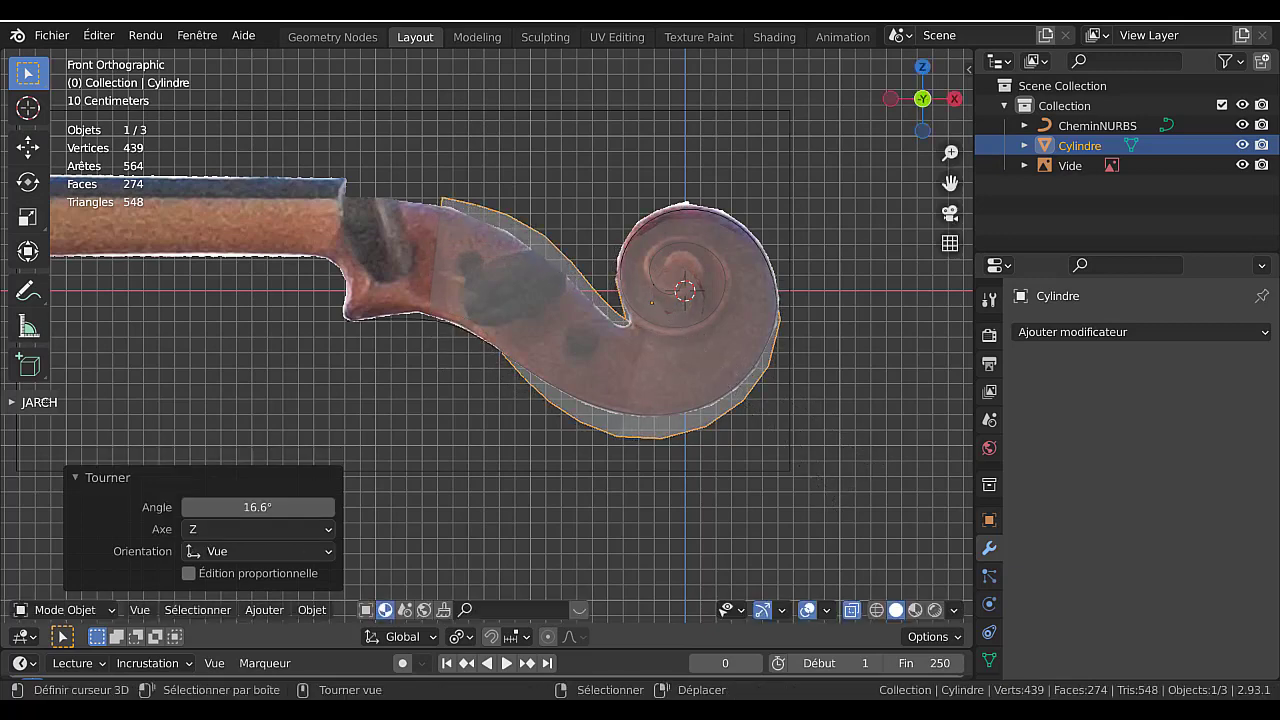
key("g")
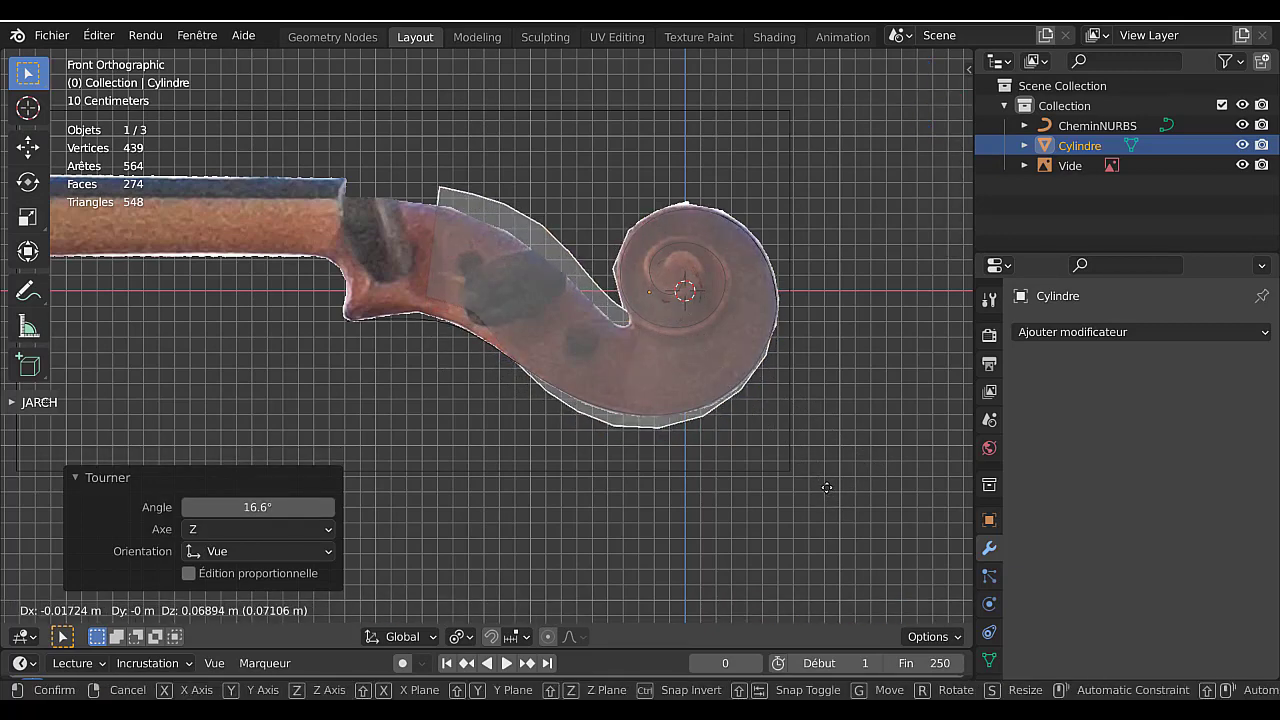
left_click(826, 487)
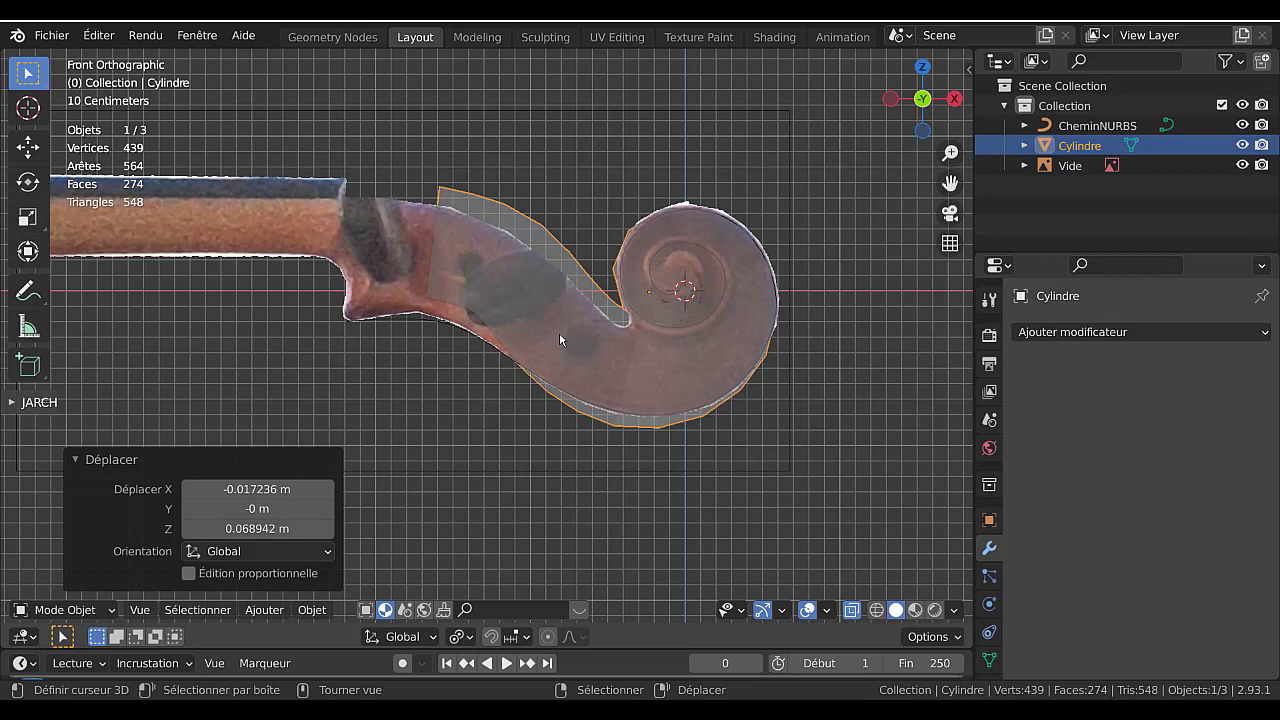
In vertex mode, circle-select the scroll's open end vertices and move them about -0.49 m in X and -0.13 m in Z onto the image's neck end.
key("Tab")
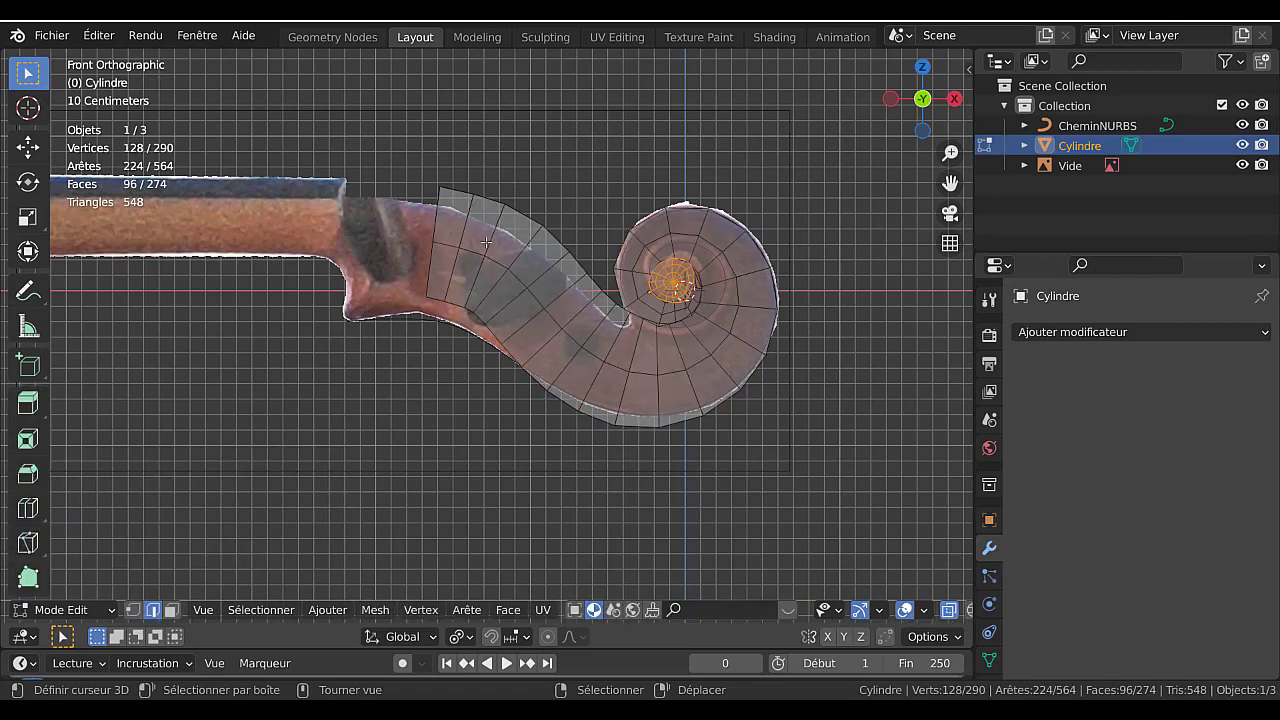
right_click(434, 227, "alt")
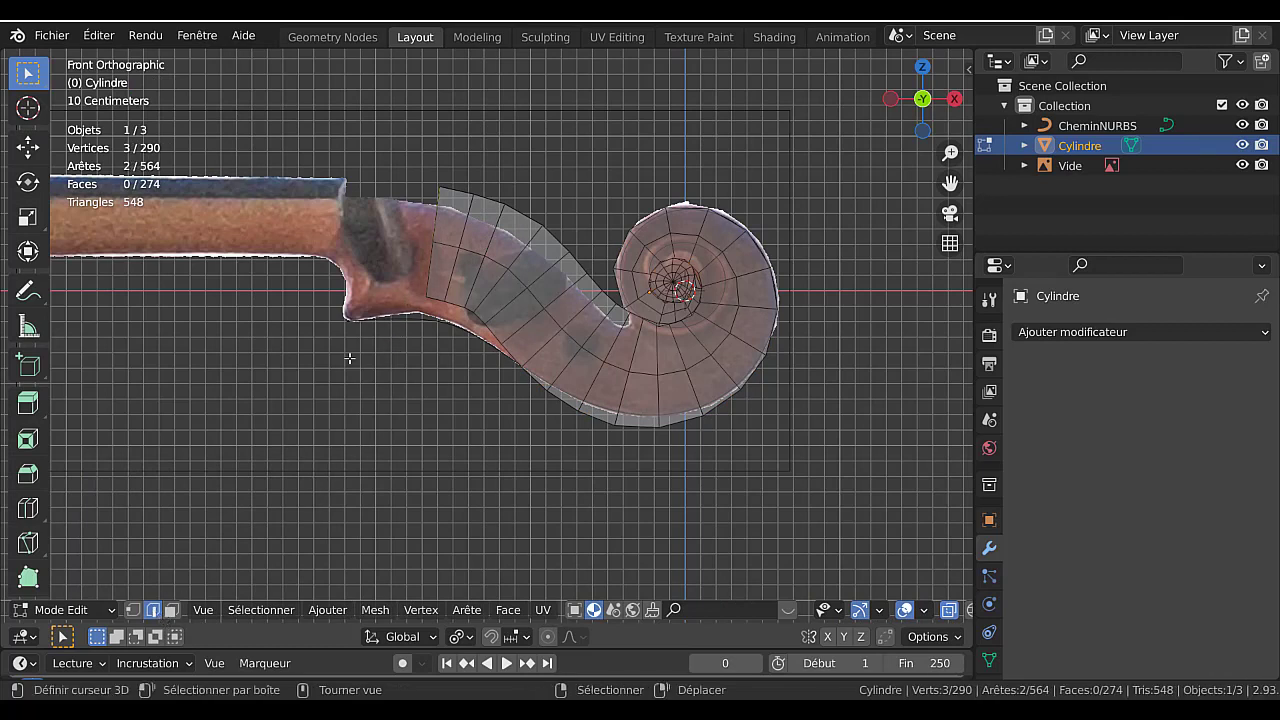
key("alt+a")
left_click(133, 610)
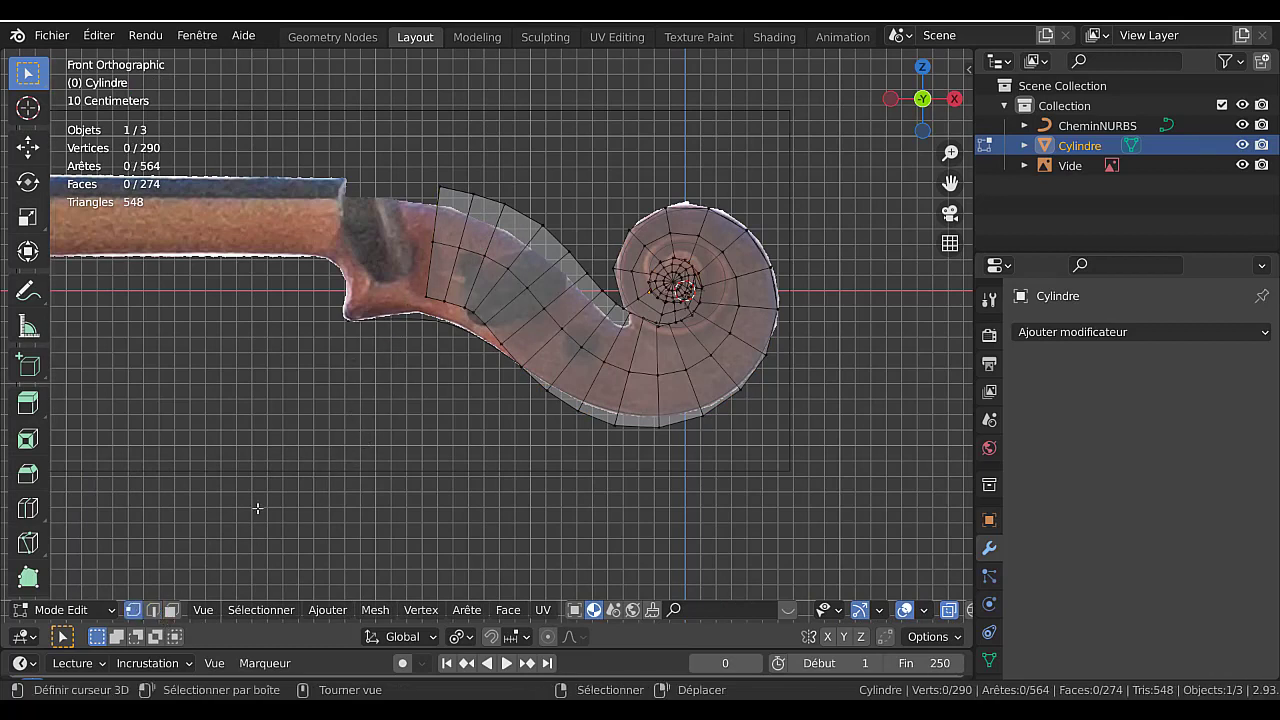
key("c")
mouse_move(434, 177)
left_mouse_down()
mouse_move(427, 255)
mouse_move(389, 338)
left_mouse_up()
right_click(389, 338)
key("g")
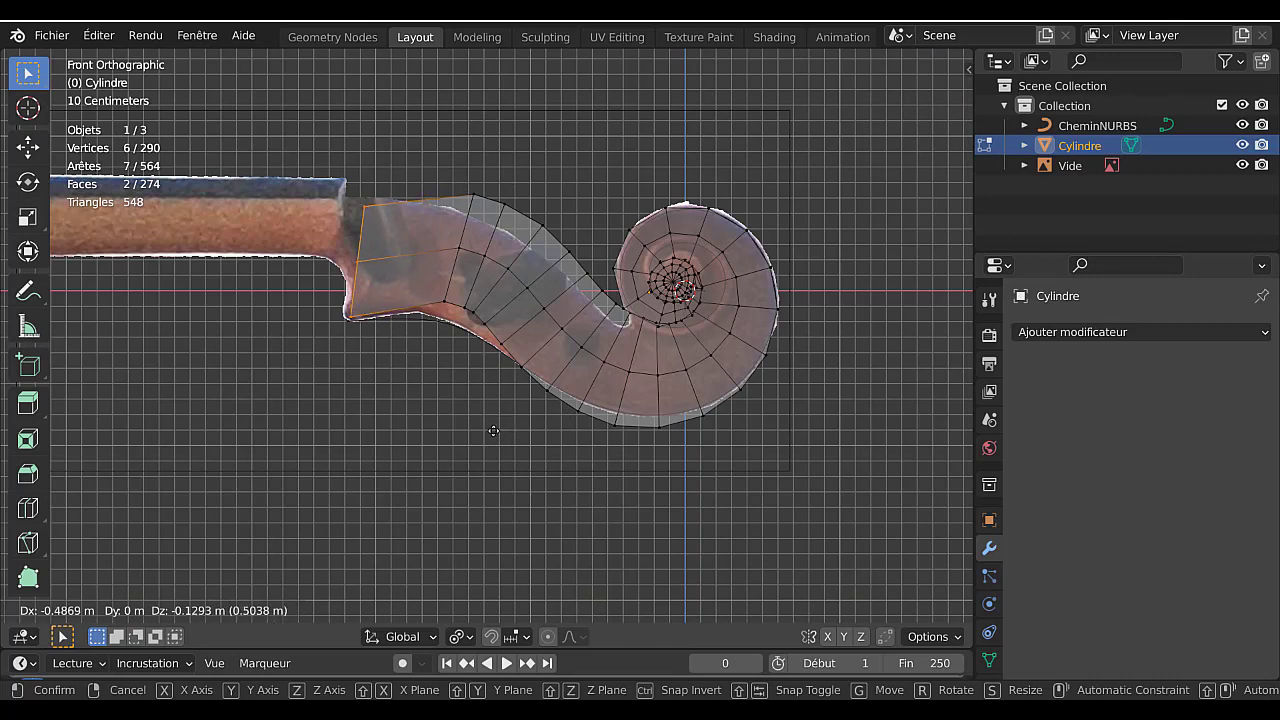
left_click(492, 431)
Move the second edge loop from the open end about -0.36 m in X and -0.065 m in Z, and fit the third loop to the image outline.
right_click(450, 274, "alt")
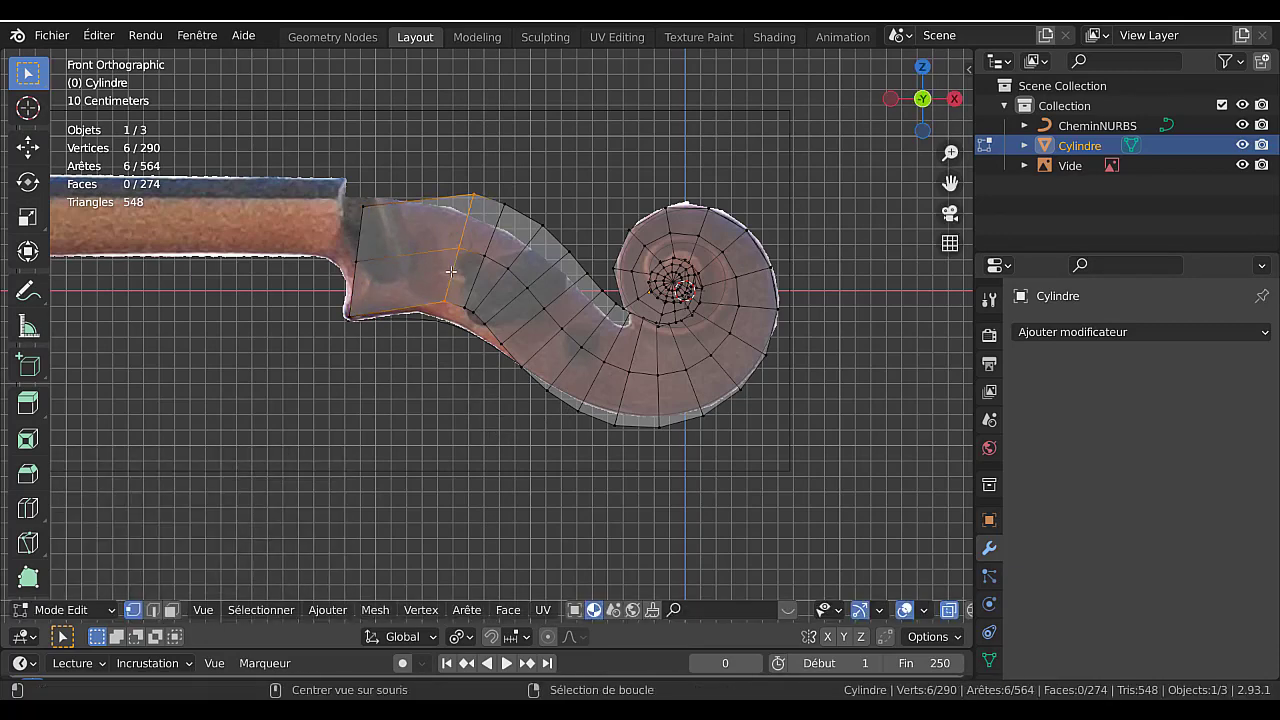
key("g")
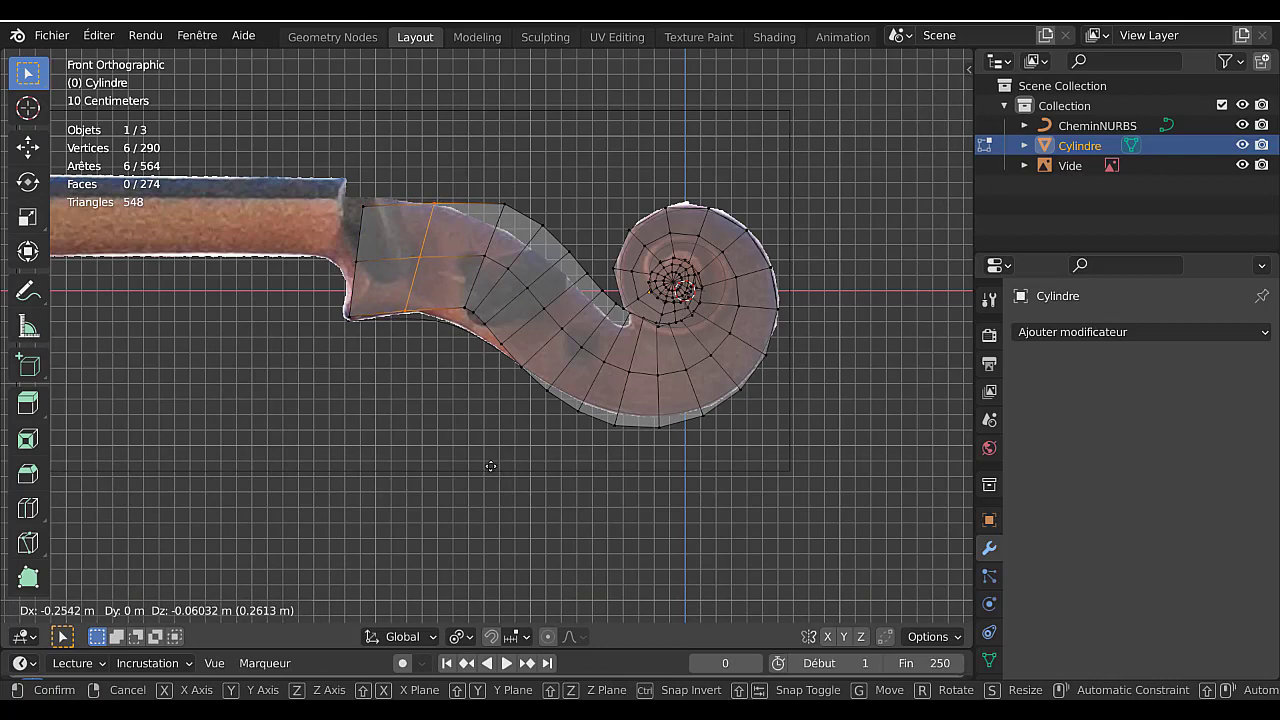
left_click(480, 467)
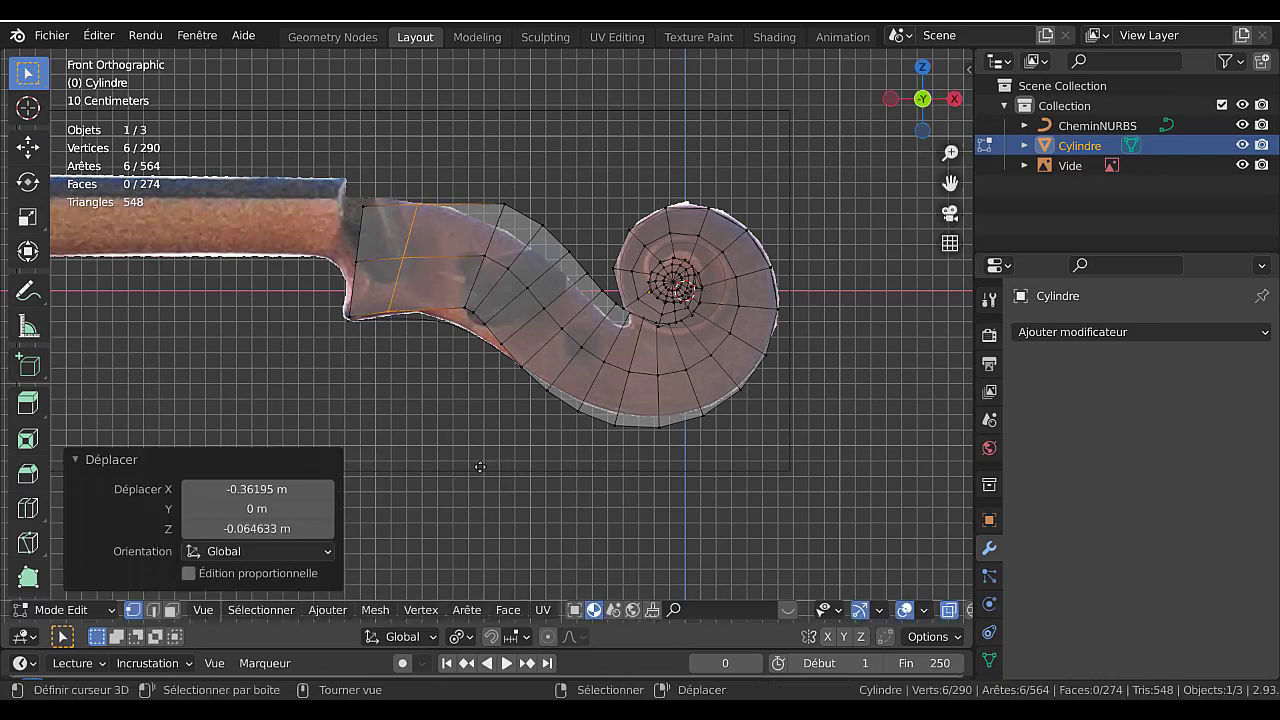
right_click(482, 269, "alt")
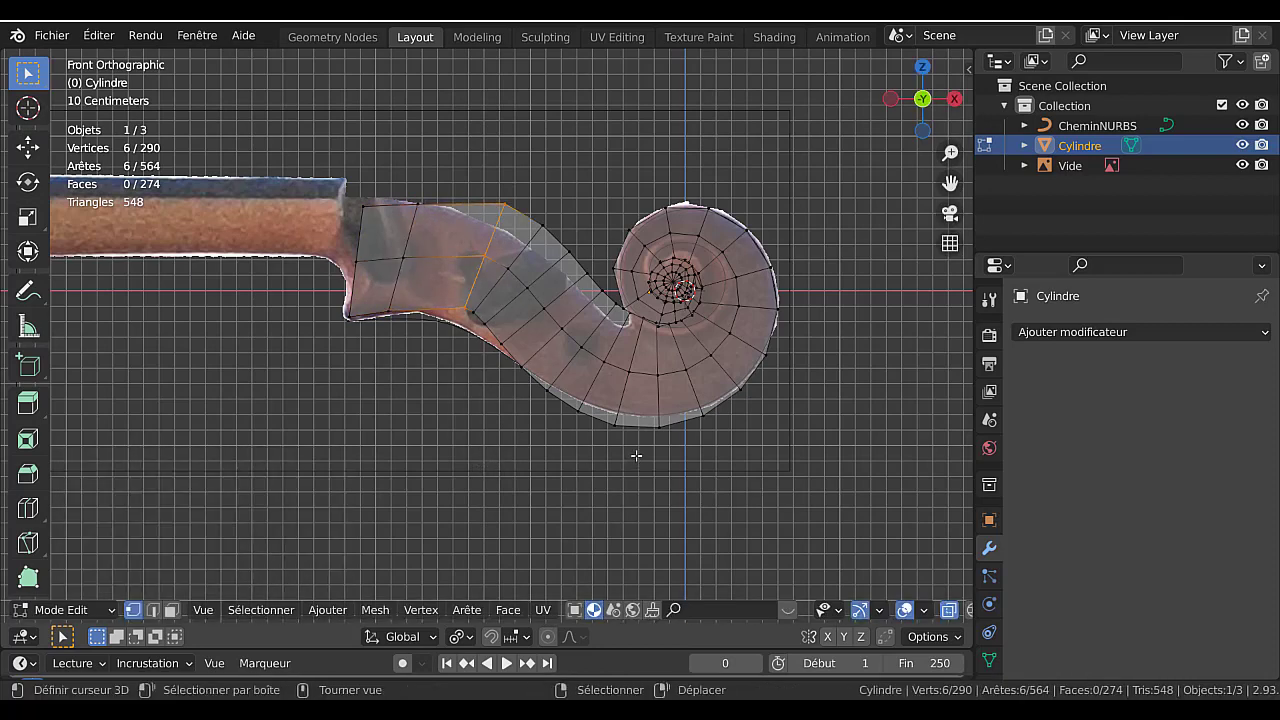
key("g")
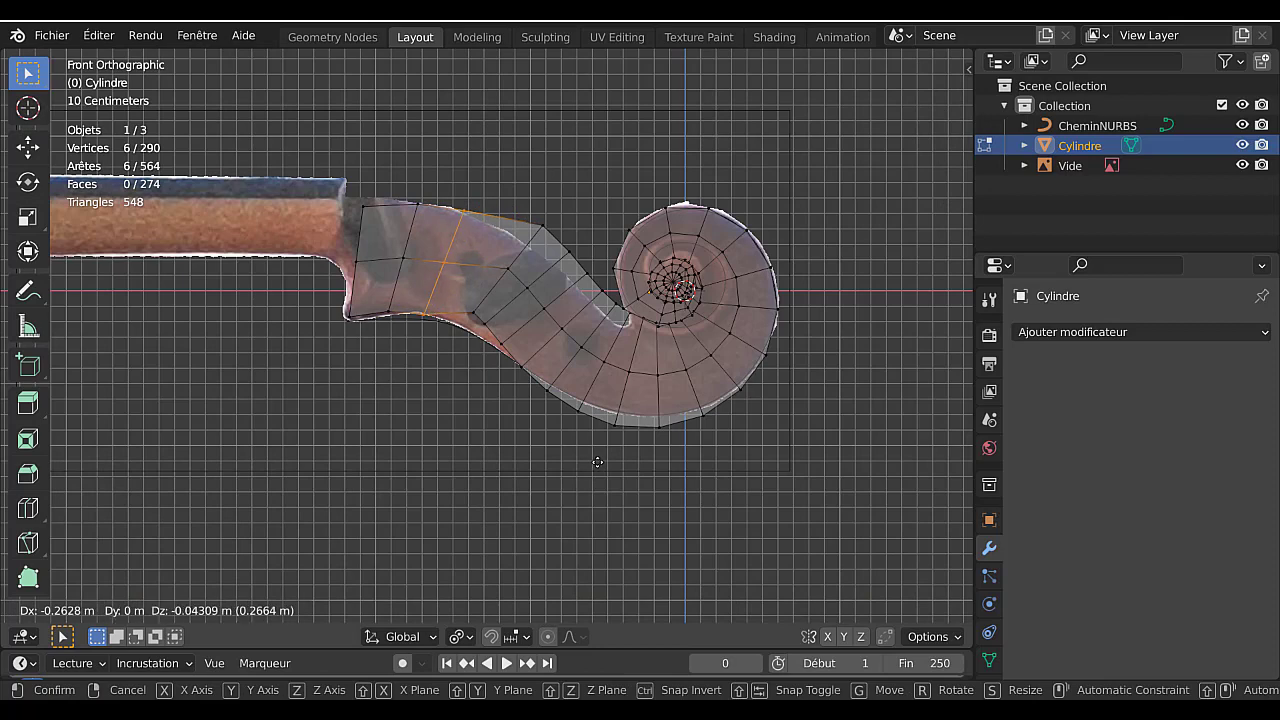
left_click(598, 462)
Fit the fourth and fifth edge loops to the outline, moving them about -0.142 m and -0.043 m in X, both about -0.078 m in Z.
right_click(500, 289, "alt")
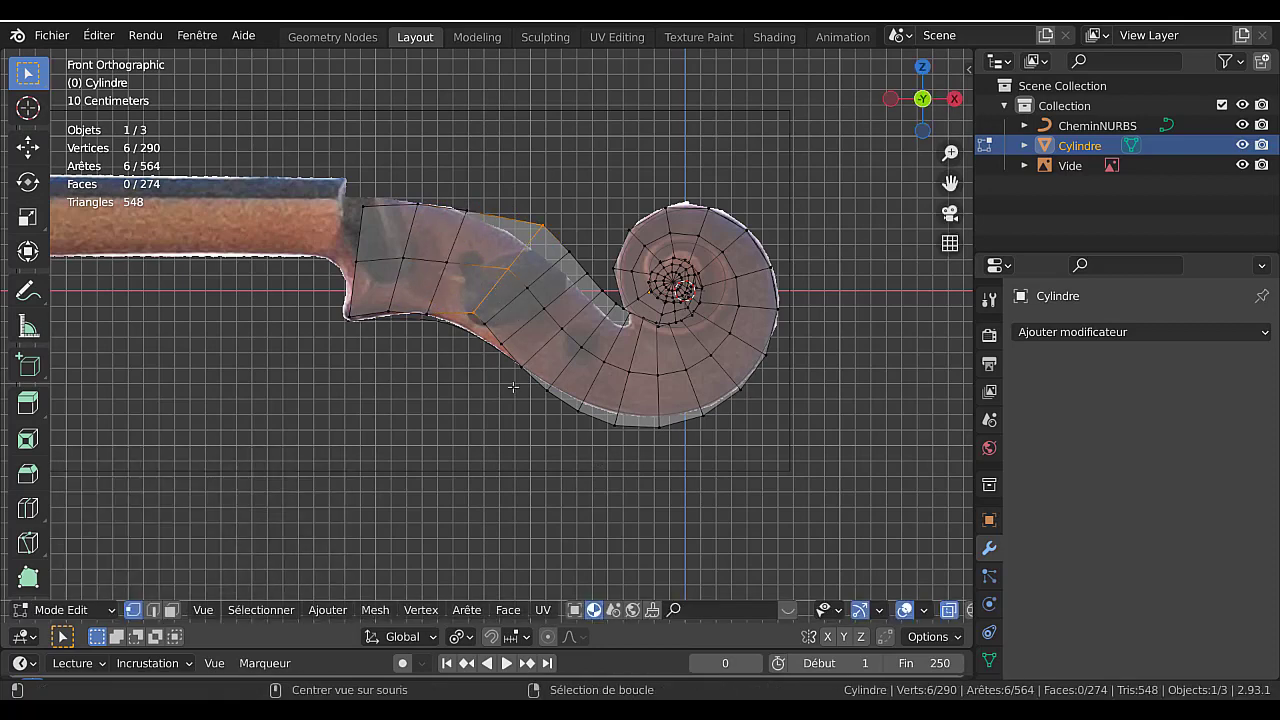
key("g")
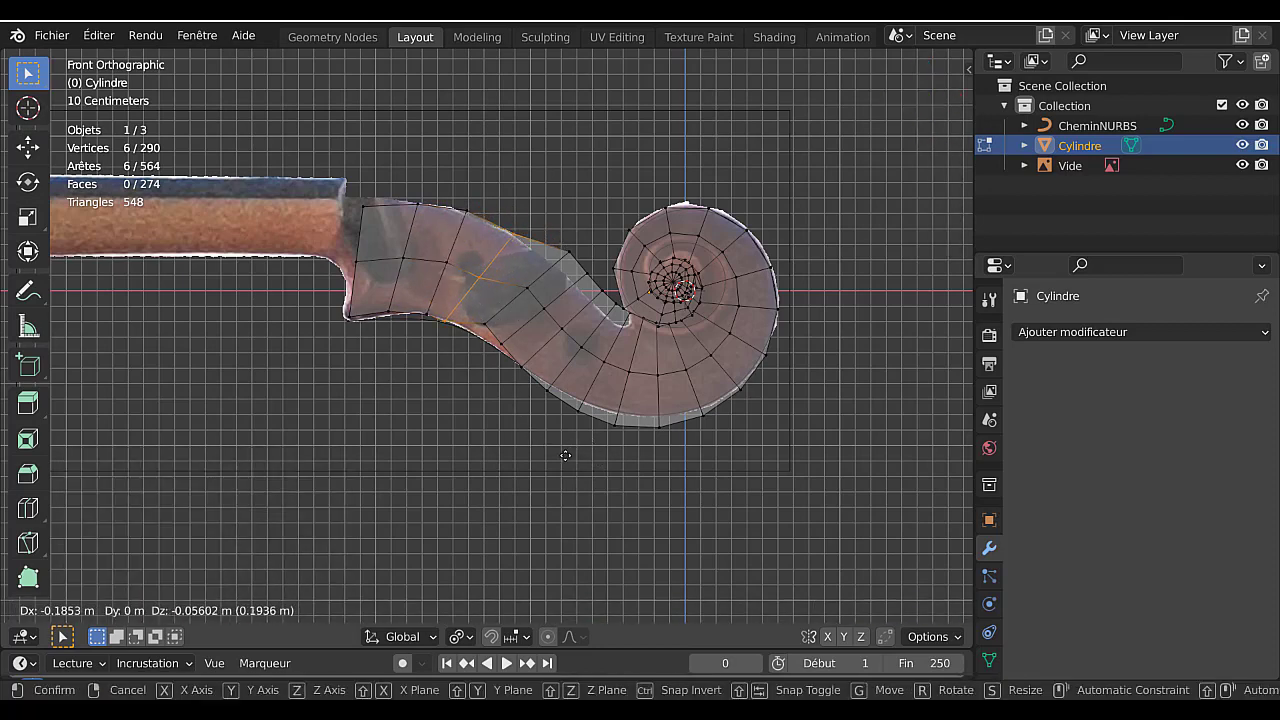
left_click(571, 459)
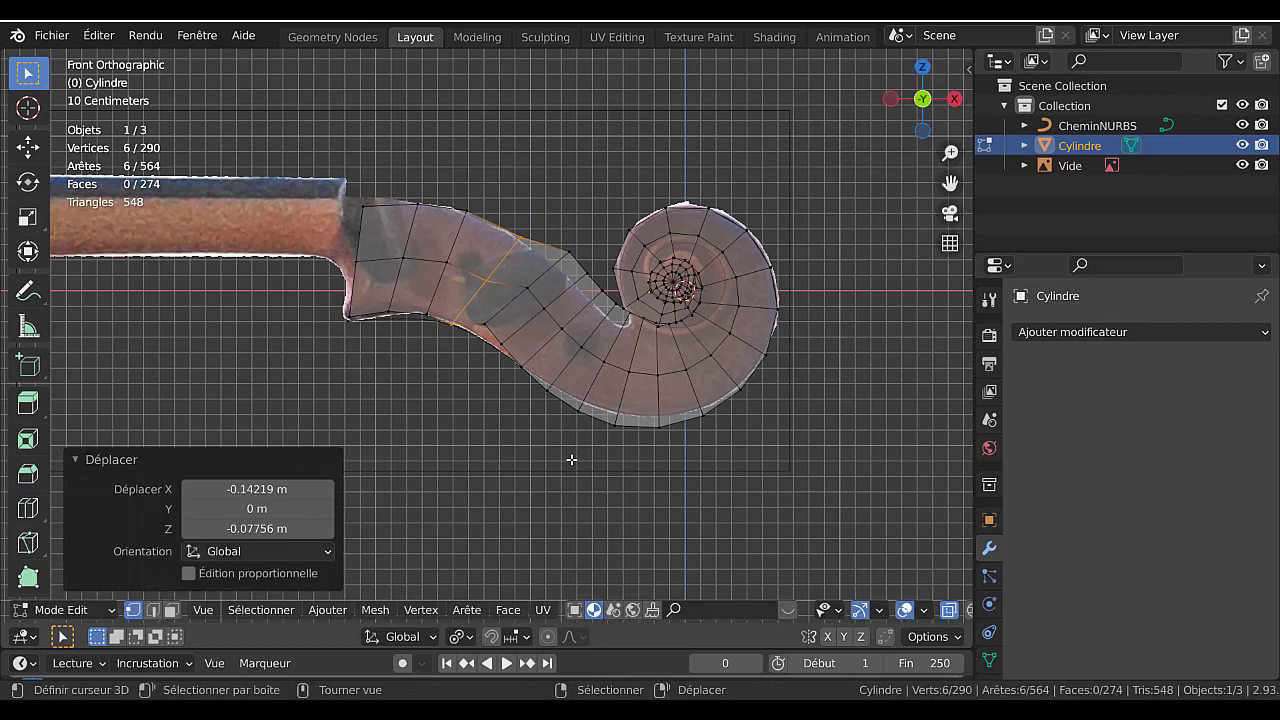
right_click(537, 285, "alt")
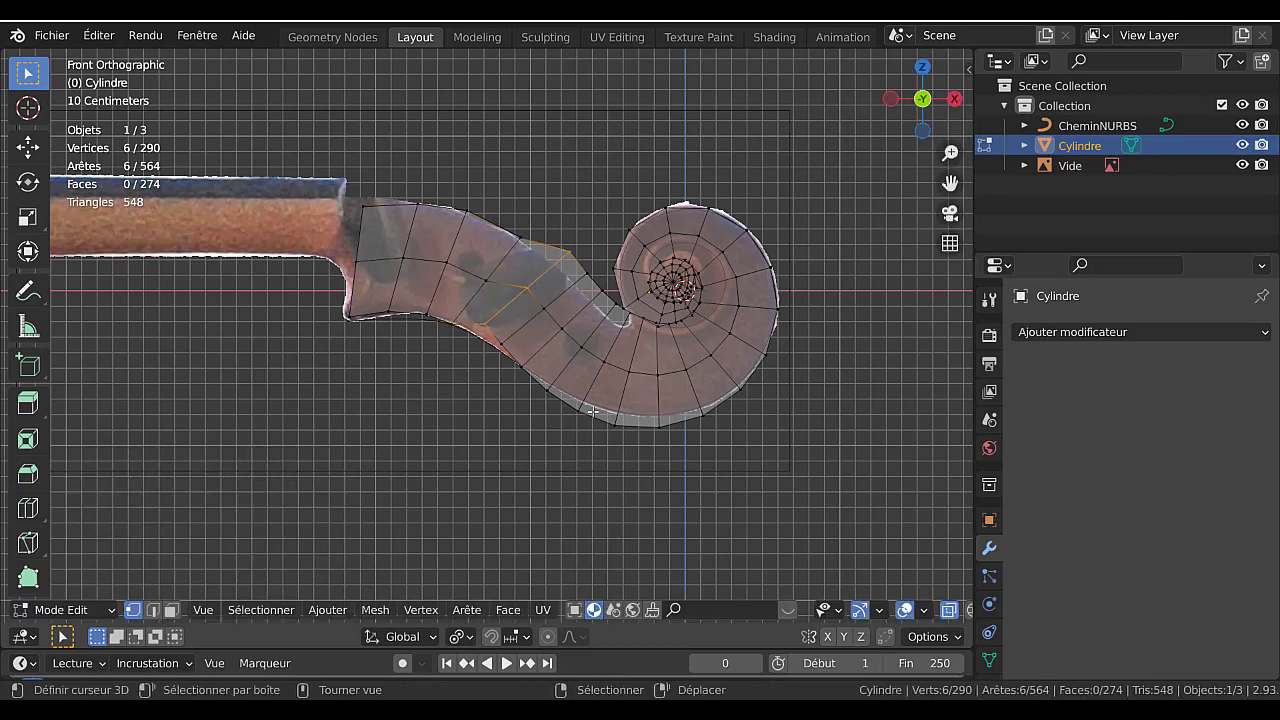
key("g")
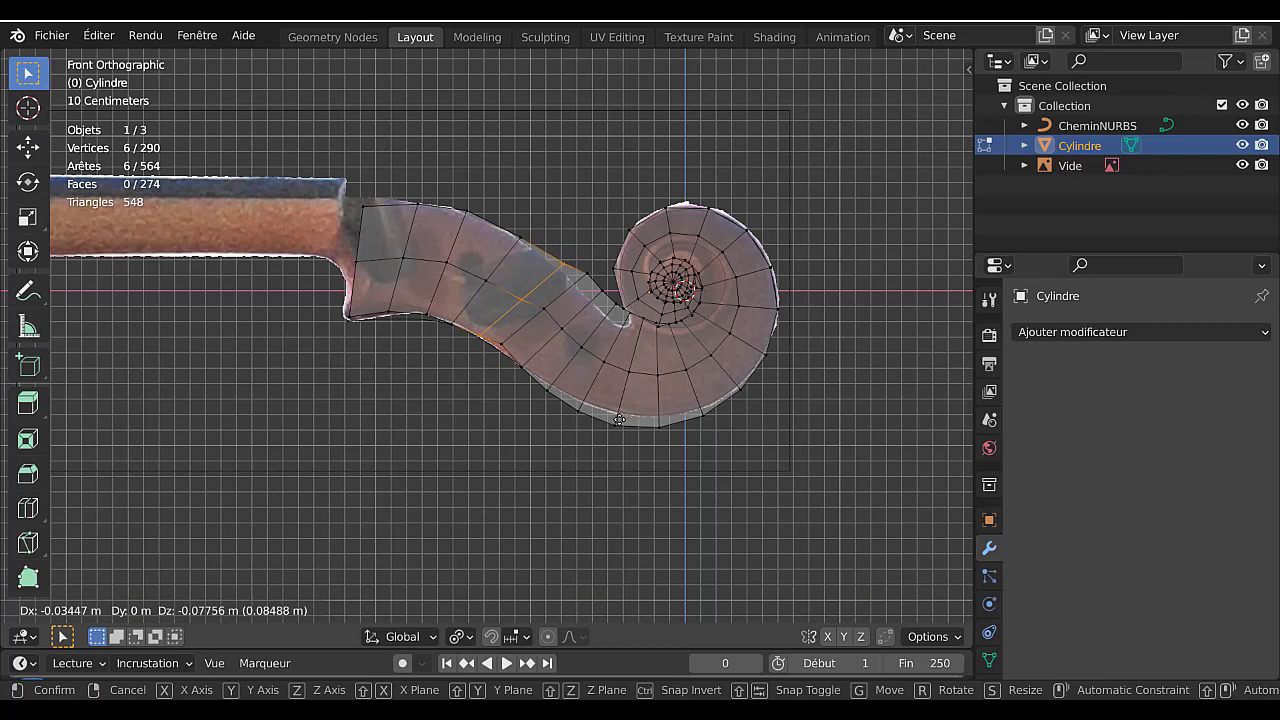
left_click(618, 421)
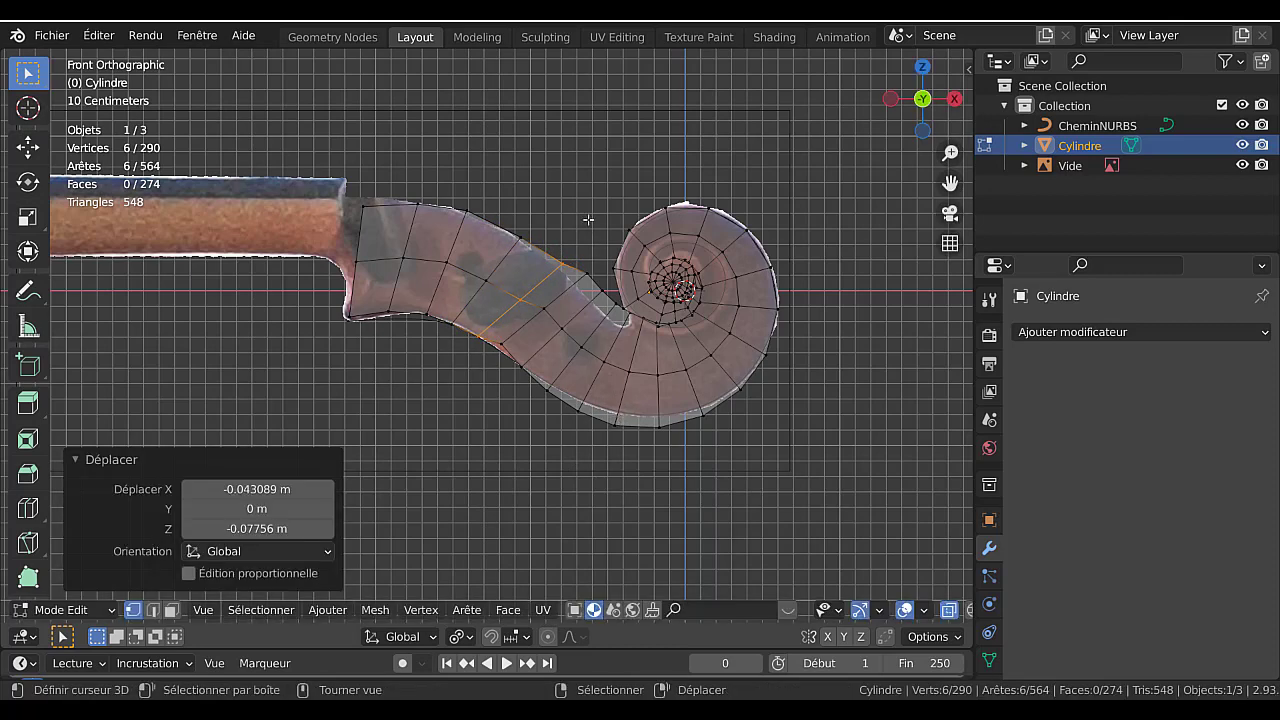
Move the sixth edge loop from the open end about -0.017 m in X and -0.021 m in Z to match the image outline.
left_click(588, 219)
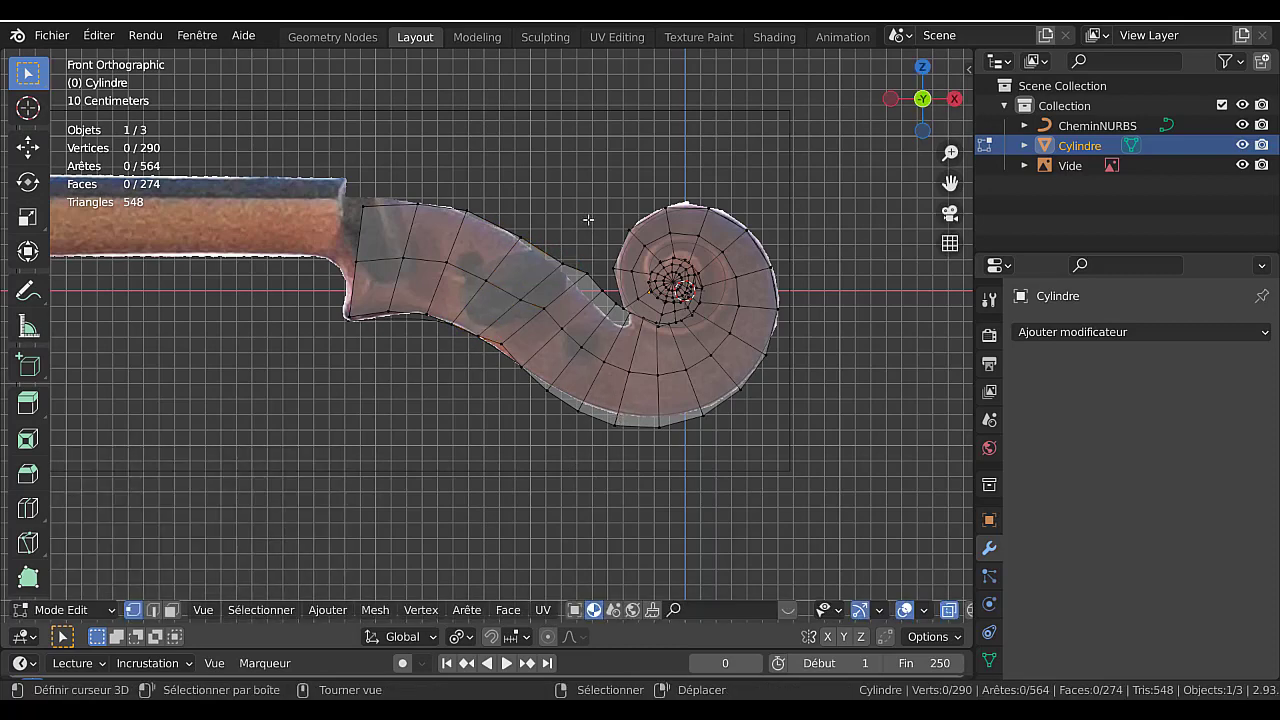
left_click(555, 300, "alt")
key("g")
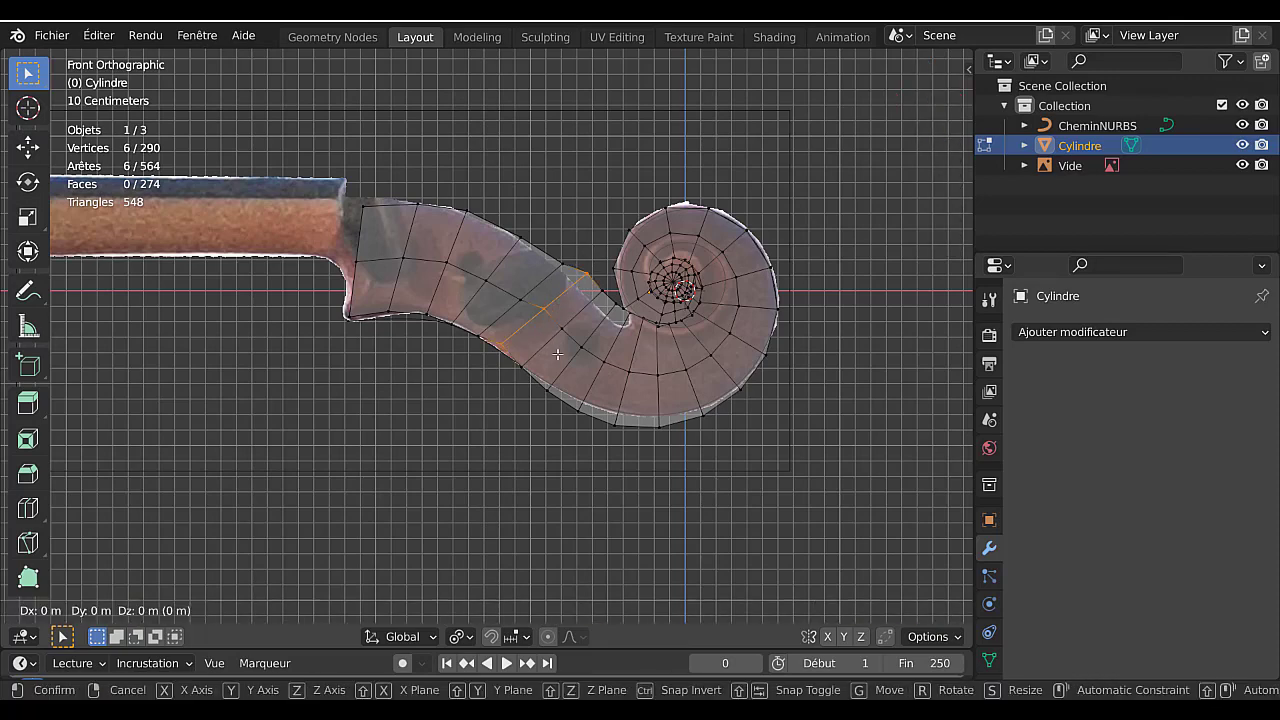
left_click(531, 387)
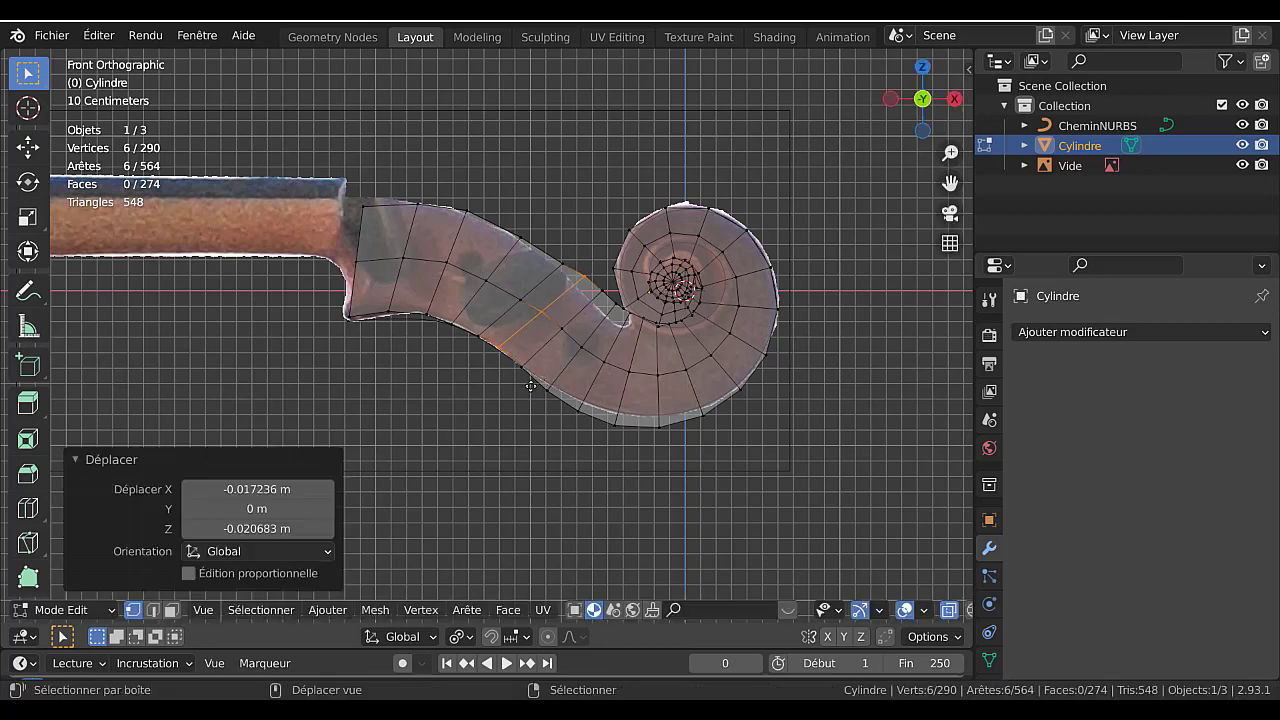
left_click(568, 250)
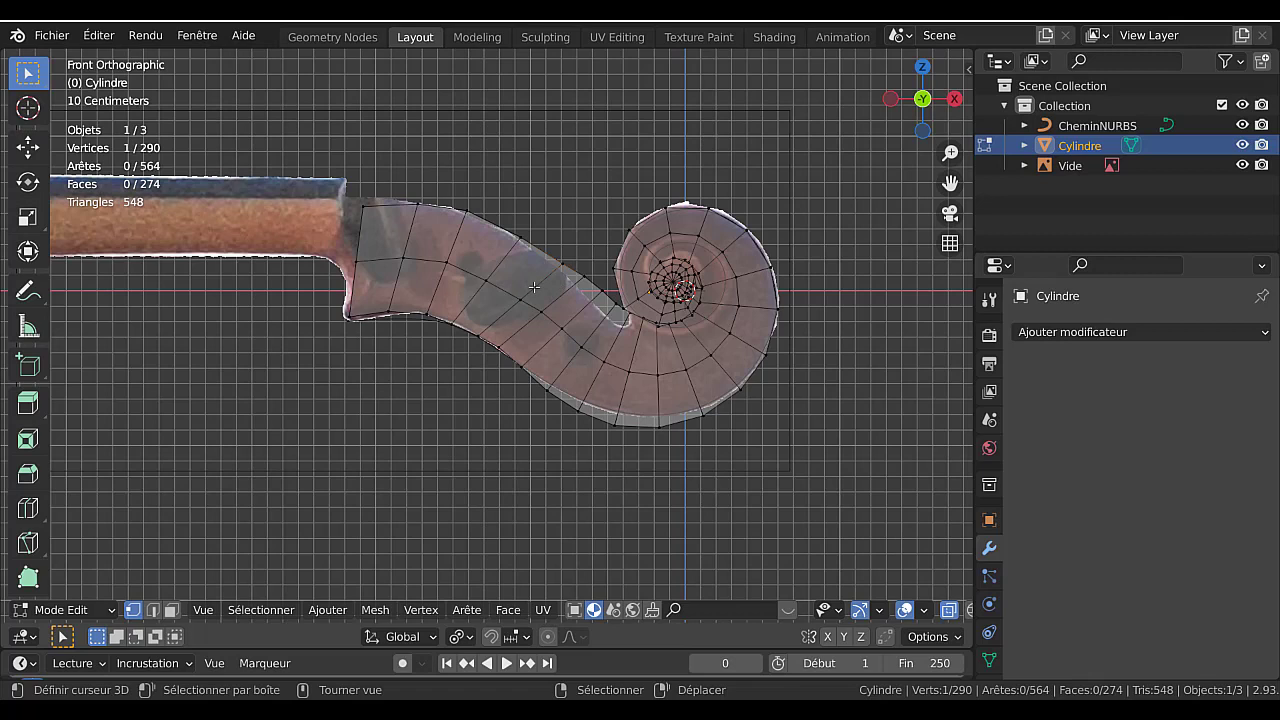
Move the two upper-edge vertices of the next edge loop toward the curl about -0.026 m in X and -0.022 m in Z.
left_click(534, 288, "alt")
key("c")
middle_click(502, 324)
right_click(475, 364)
key("g")
left_click(593, 271)
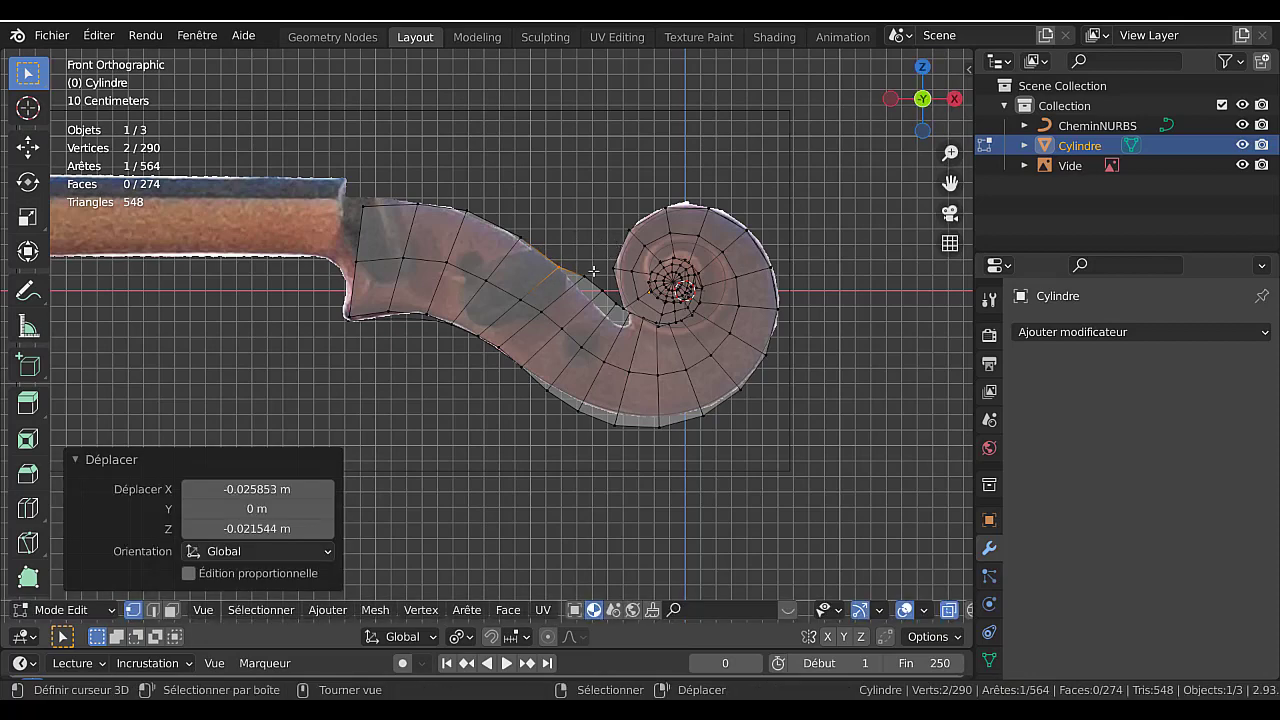
Fit the following loop's two upper-edge vertices to the image outline, moving them about -0.07 m in X and -0.05 m in Z.
left_click(552, 307, "alt")
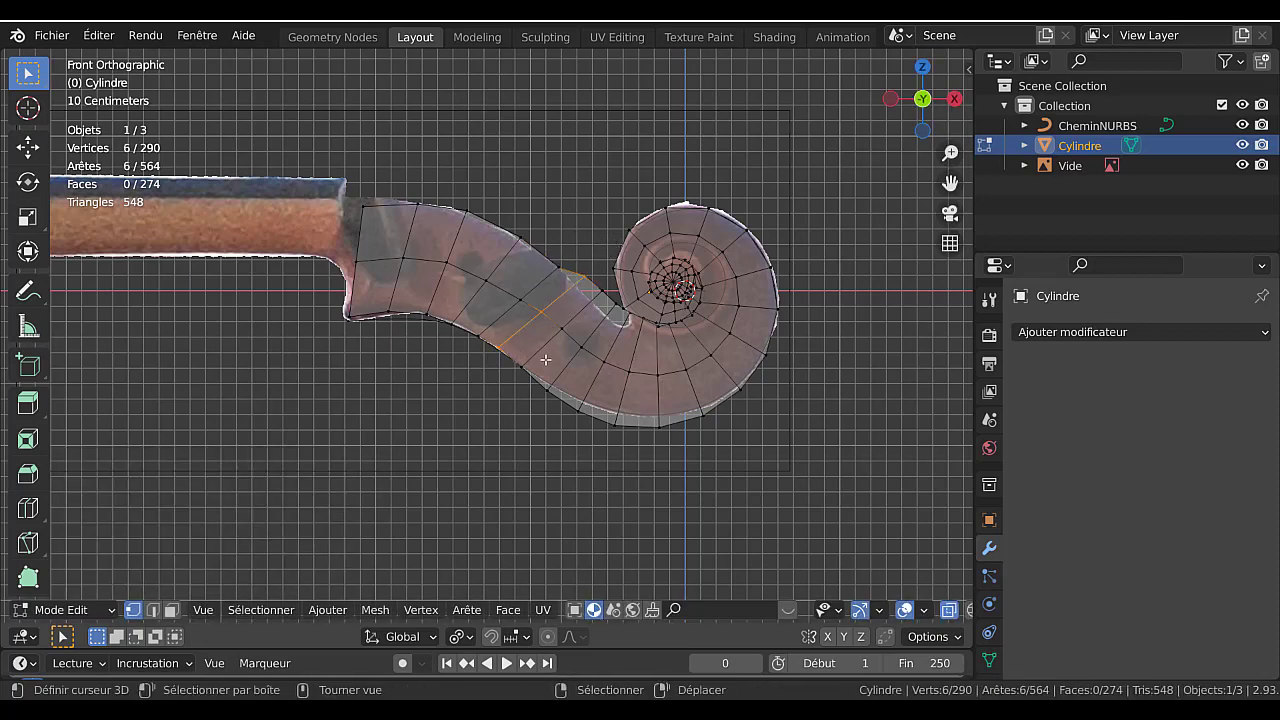
key("c")
middle_click_drag(535, 336, 502, 373)
right_click(502, 373)
key("g")
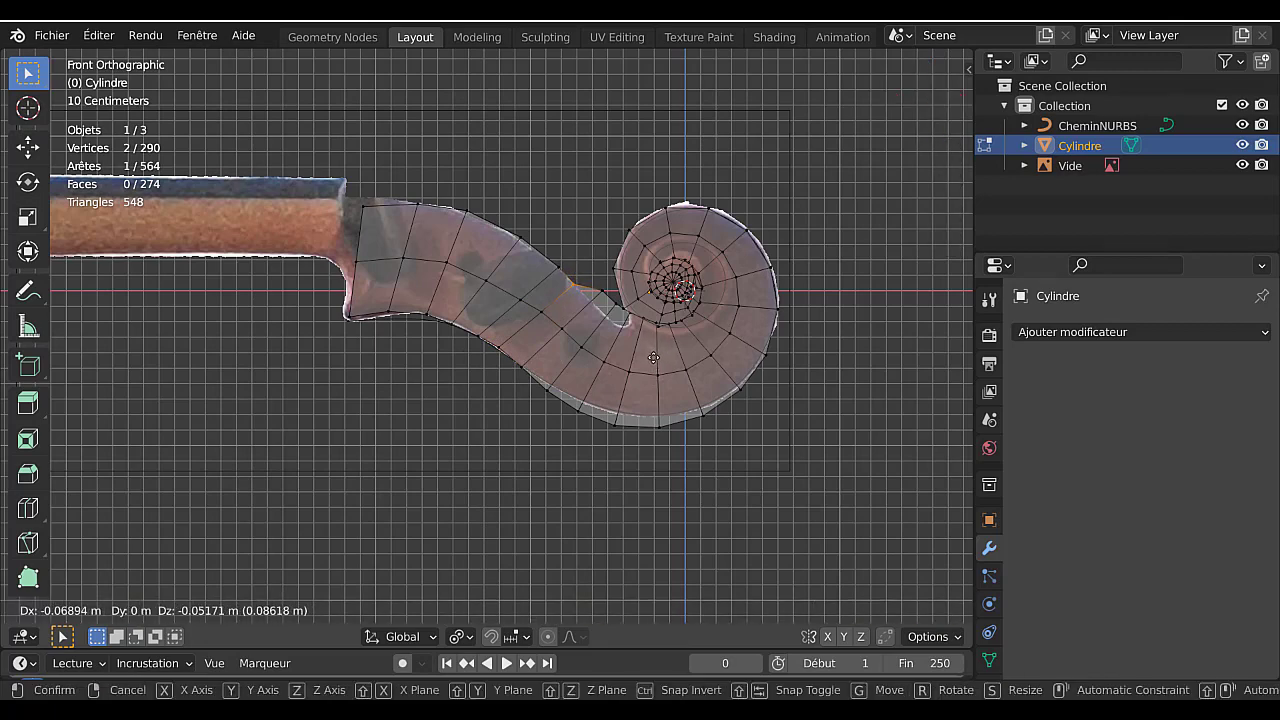
left_click(607, 360)
Isolate the next loop's two upper-edge vertices and move them about -0.056 m in X and -0.073 m in Z.
left_click(577, 326, "alt")
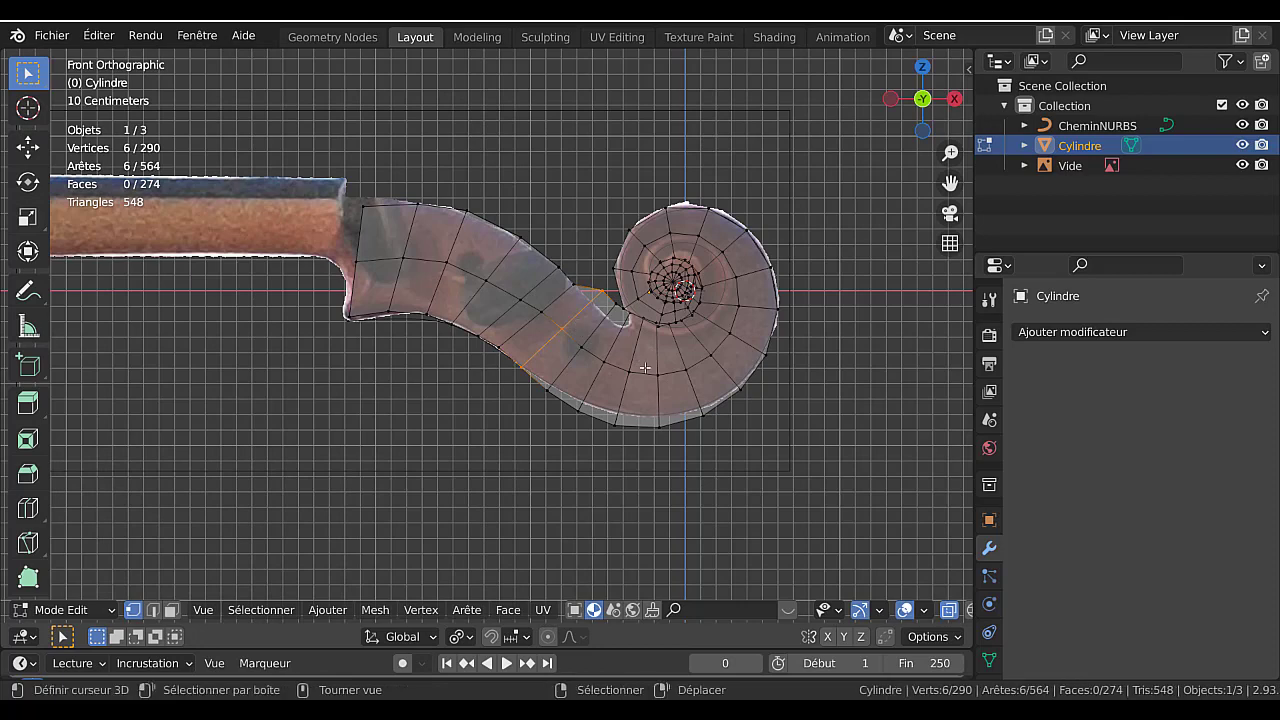
key("ctrl+z")
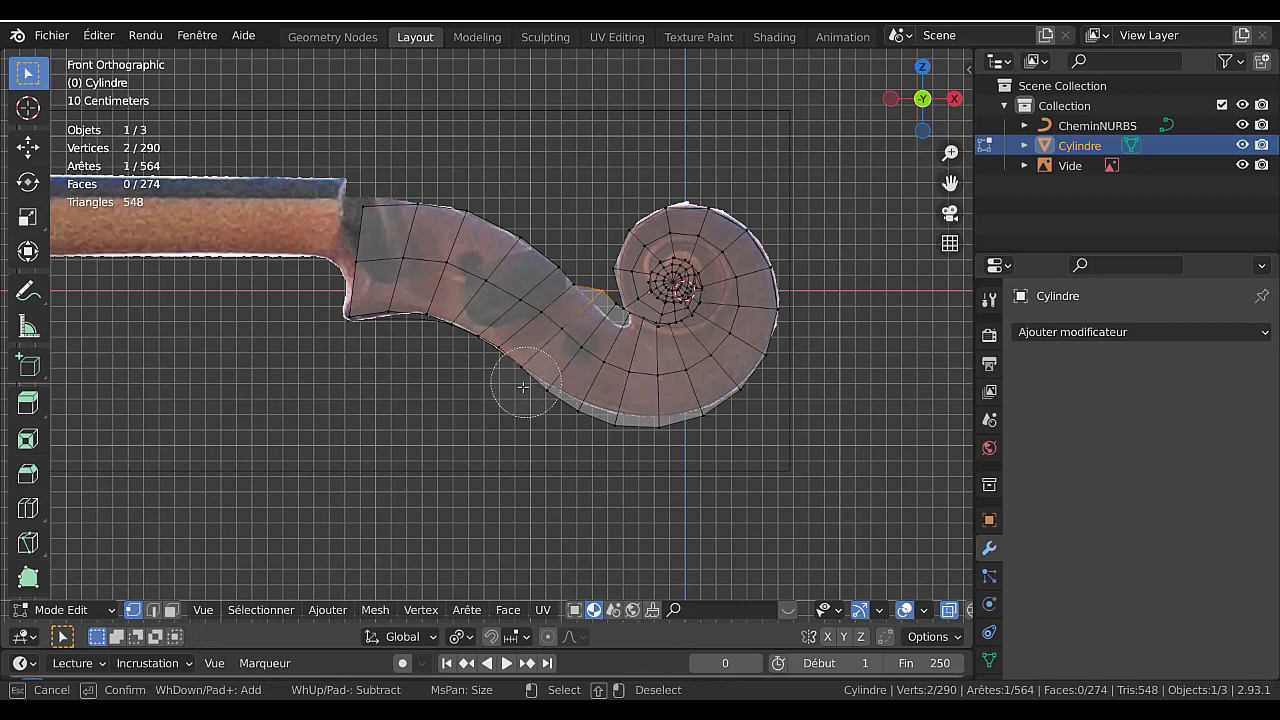
key("g")
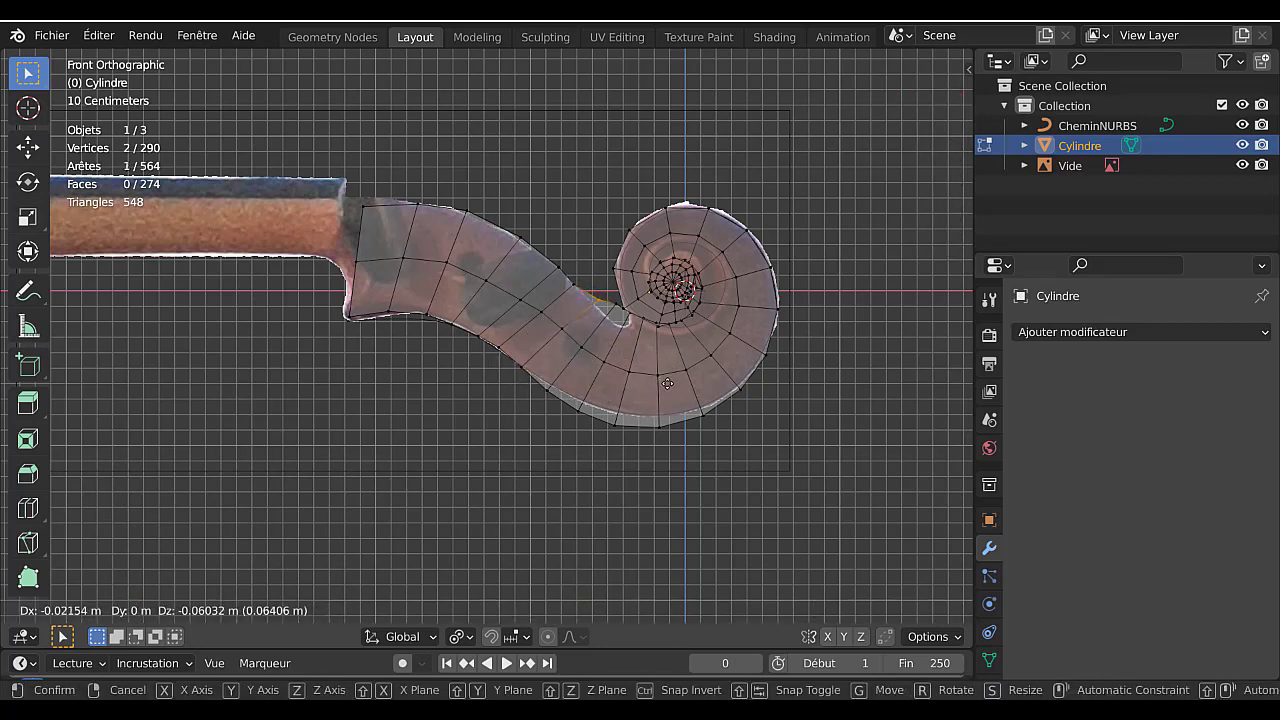
left_click(610, 384)
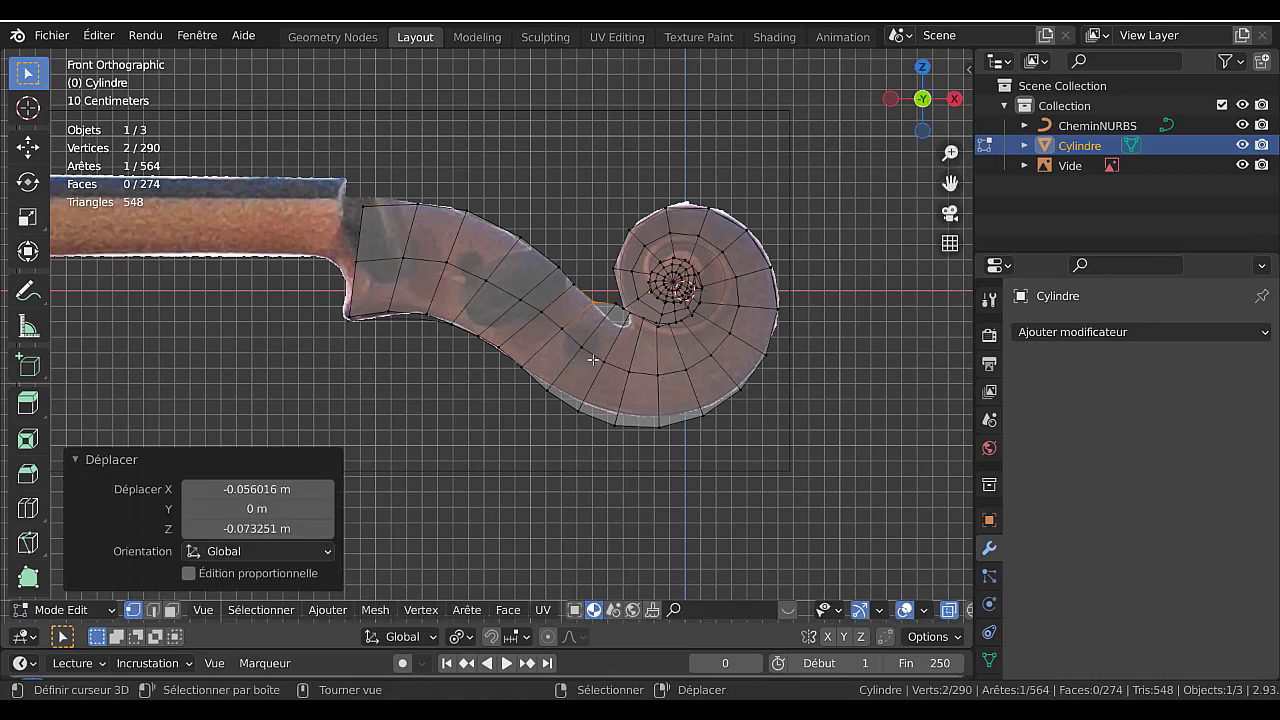
Move the next loop's upper-edge vertices near the notch about -0.06 m in X and -0.095 m in Z onto the outline.
left_click(592, 345, "alt")
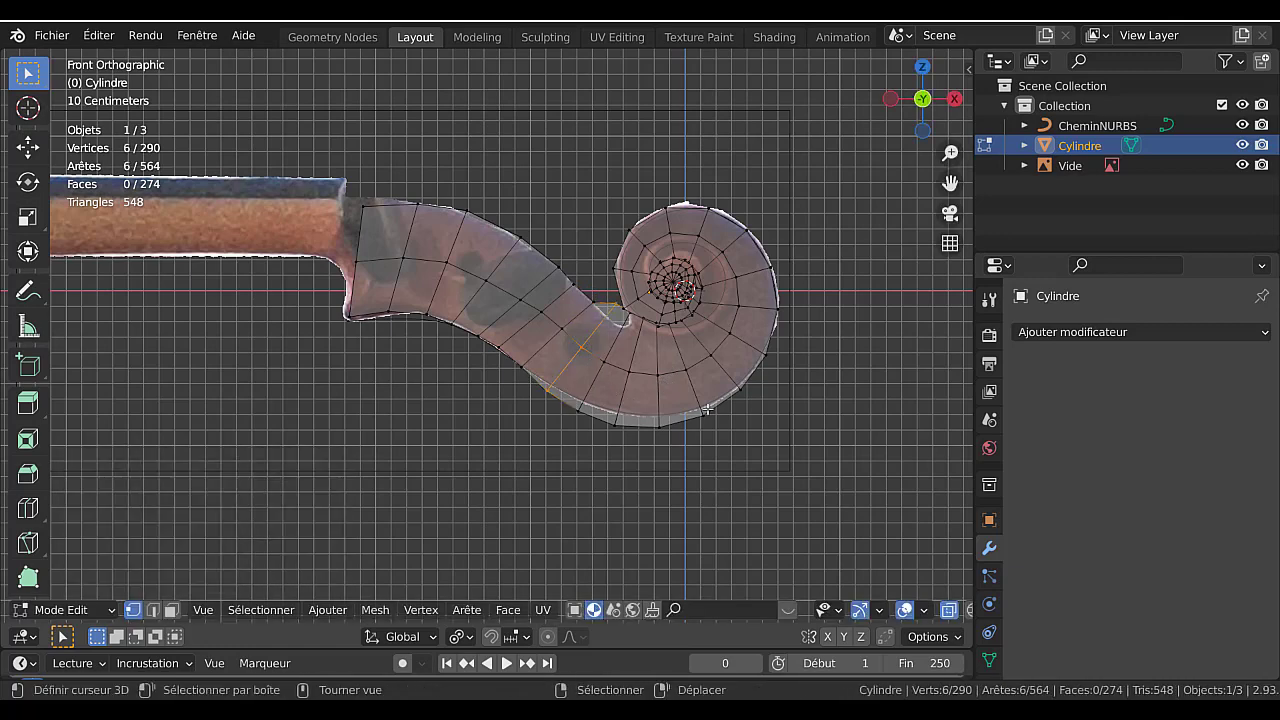
key("c")
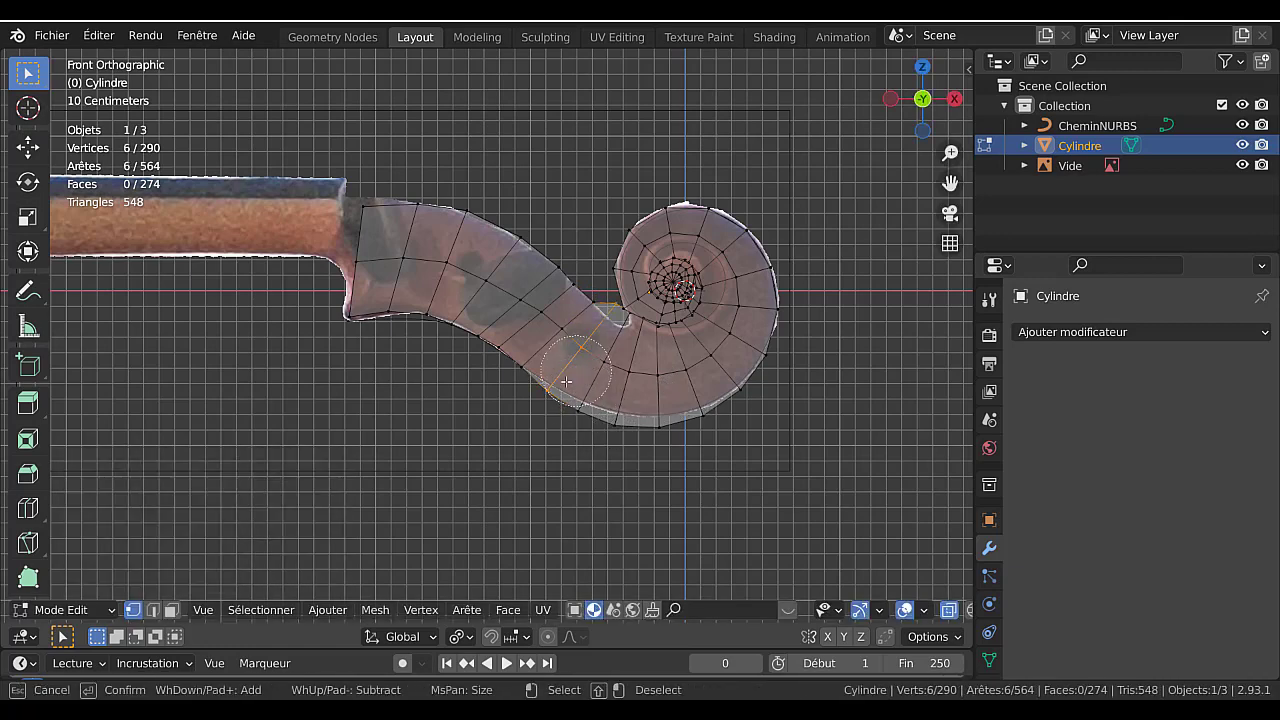
middle_click_drag(575, 371, 551, 413)
right_click(601, 410)
key("g")
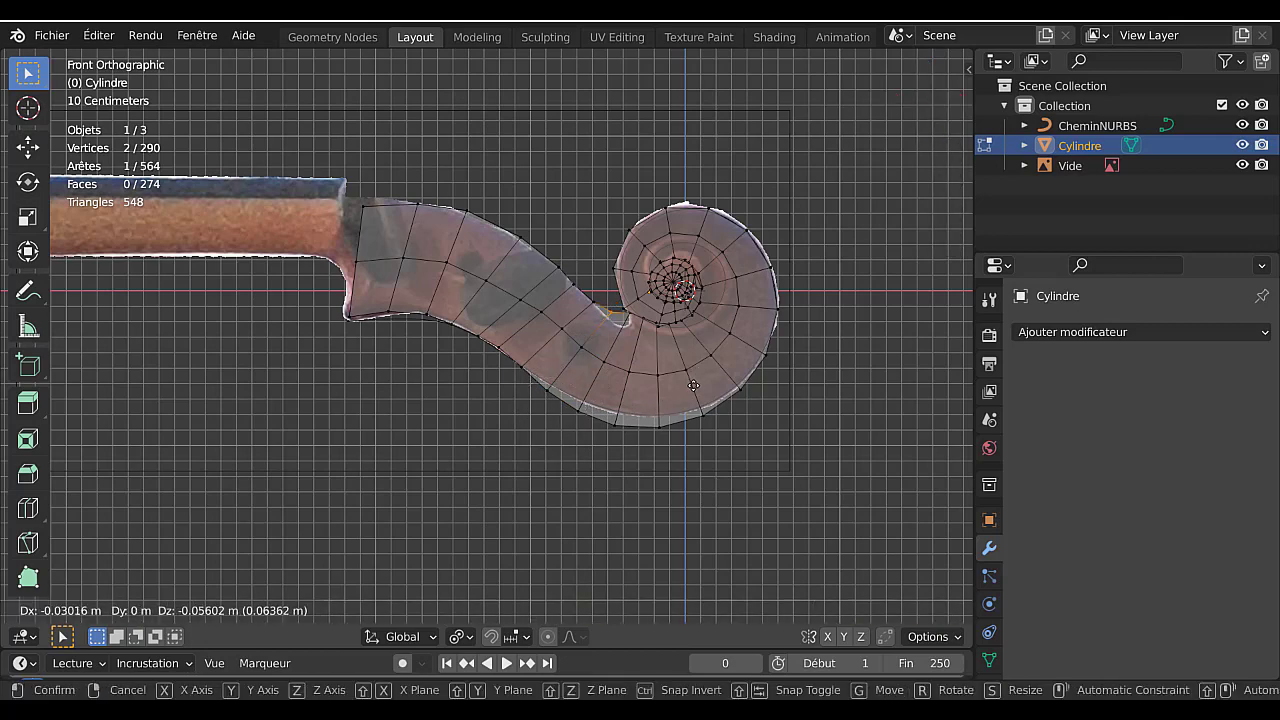
left_click(688, 391)
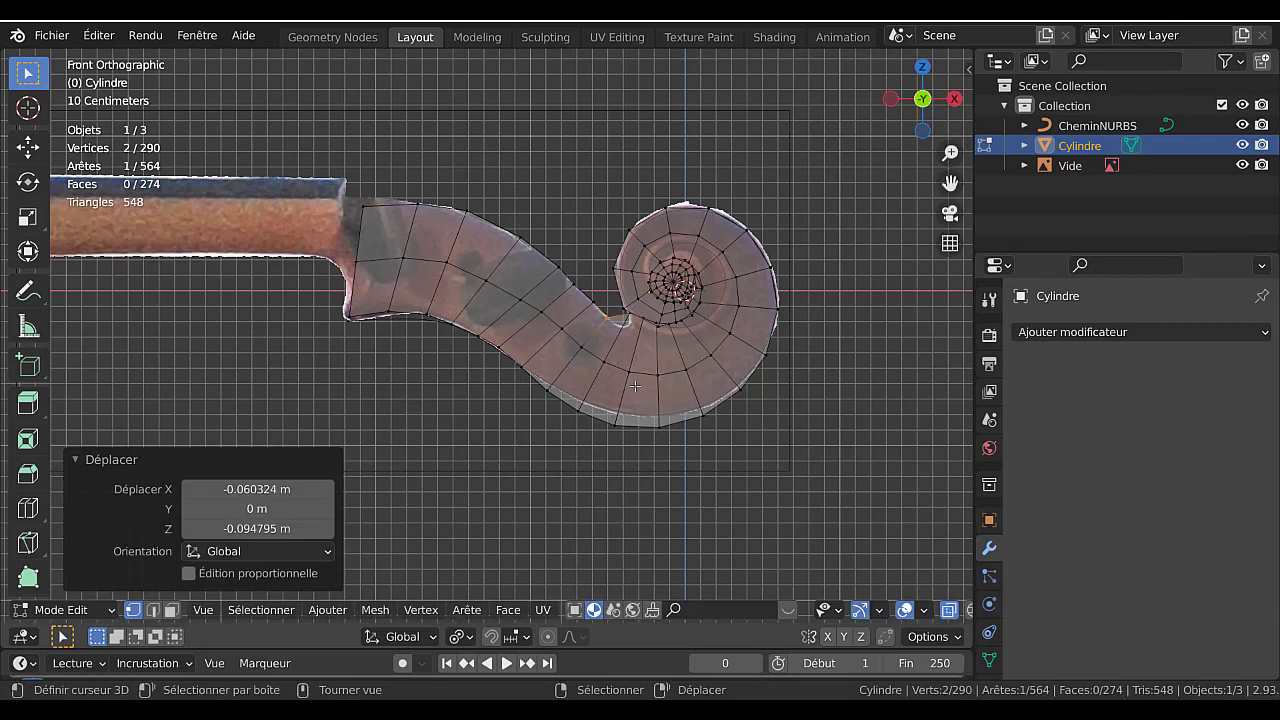
Move the upper-edge vertices of the loop inside the notch about -0.034 m in X and -0.09 m in Z.
left_click(610, 353, "alt")
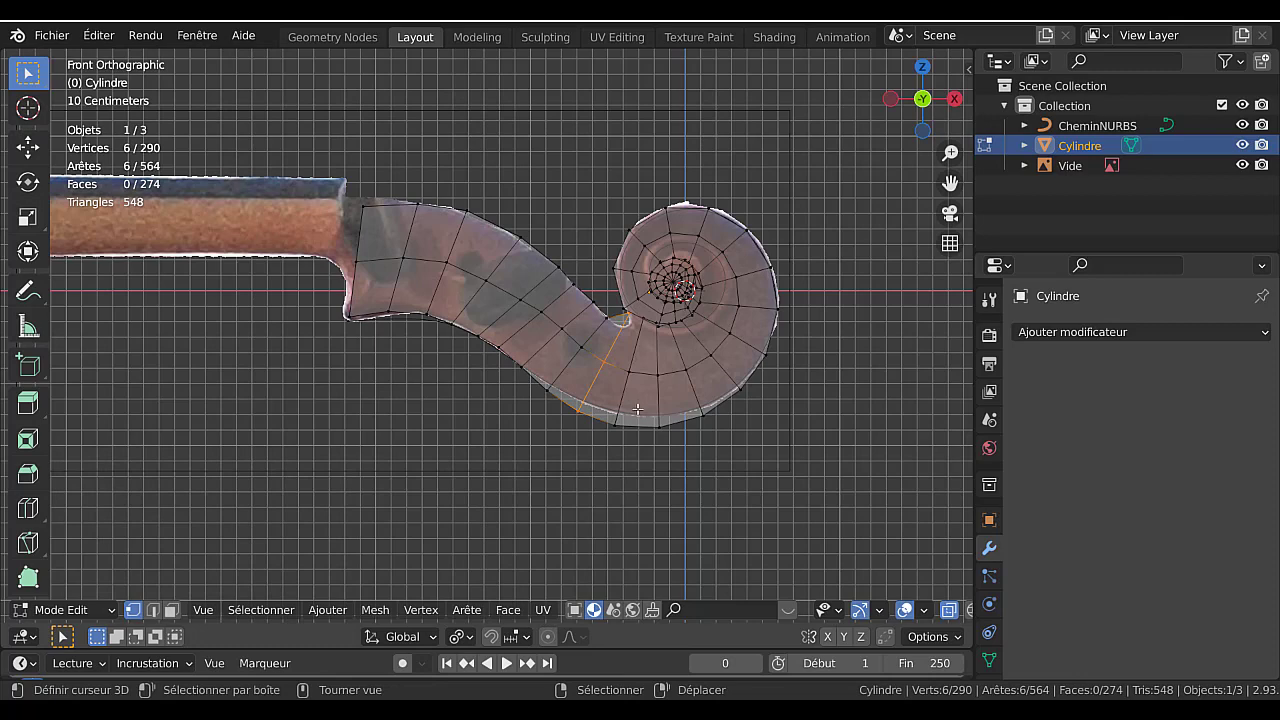
key("c")
middle_click_drag(602, 376, 580, 425)
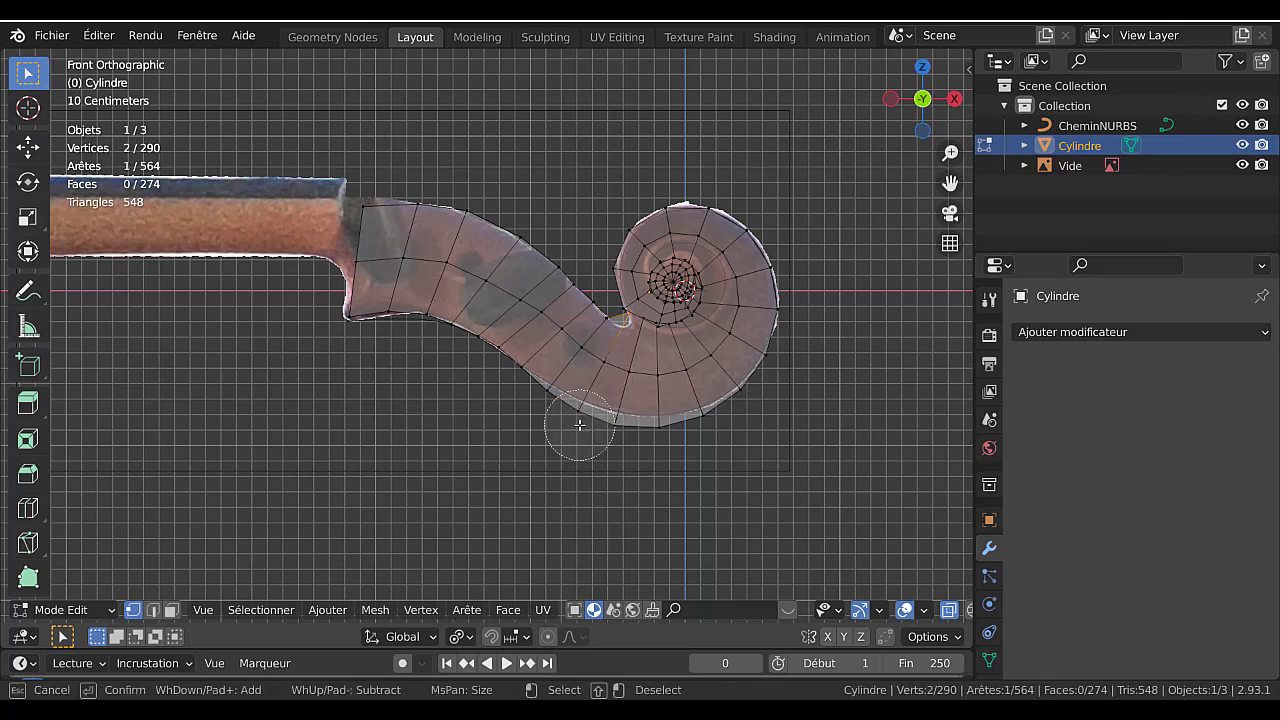
right_click(581, 425)
key("g")
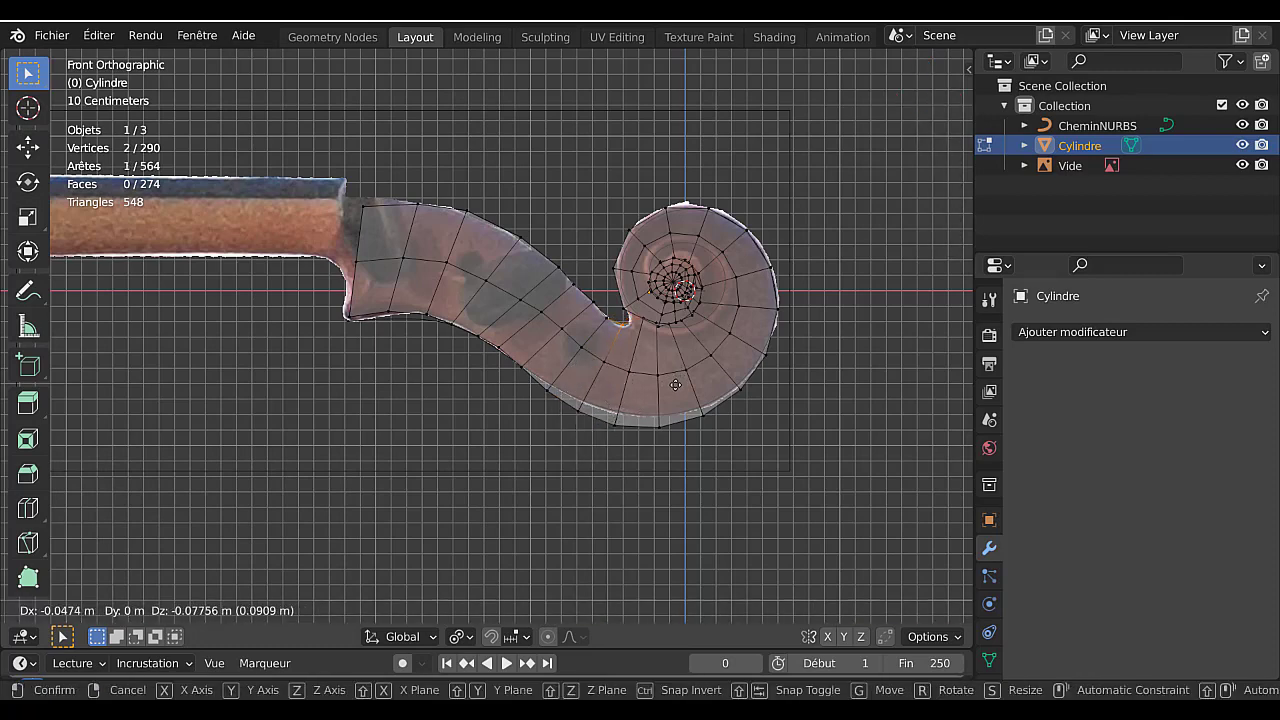
left_click(677, 386)
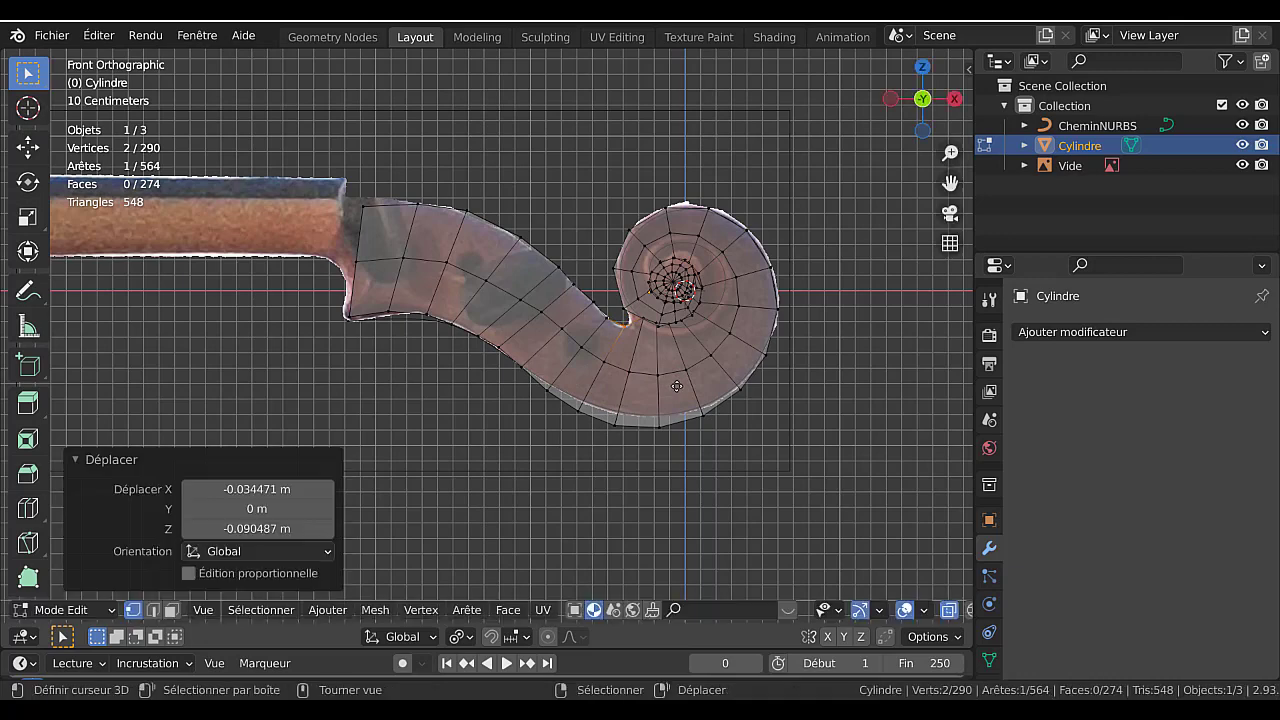
left_click(364, 201)
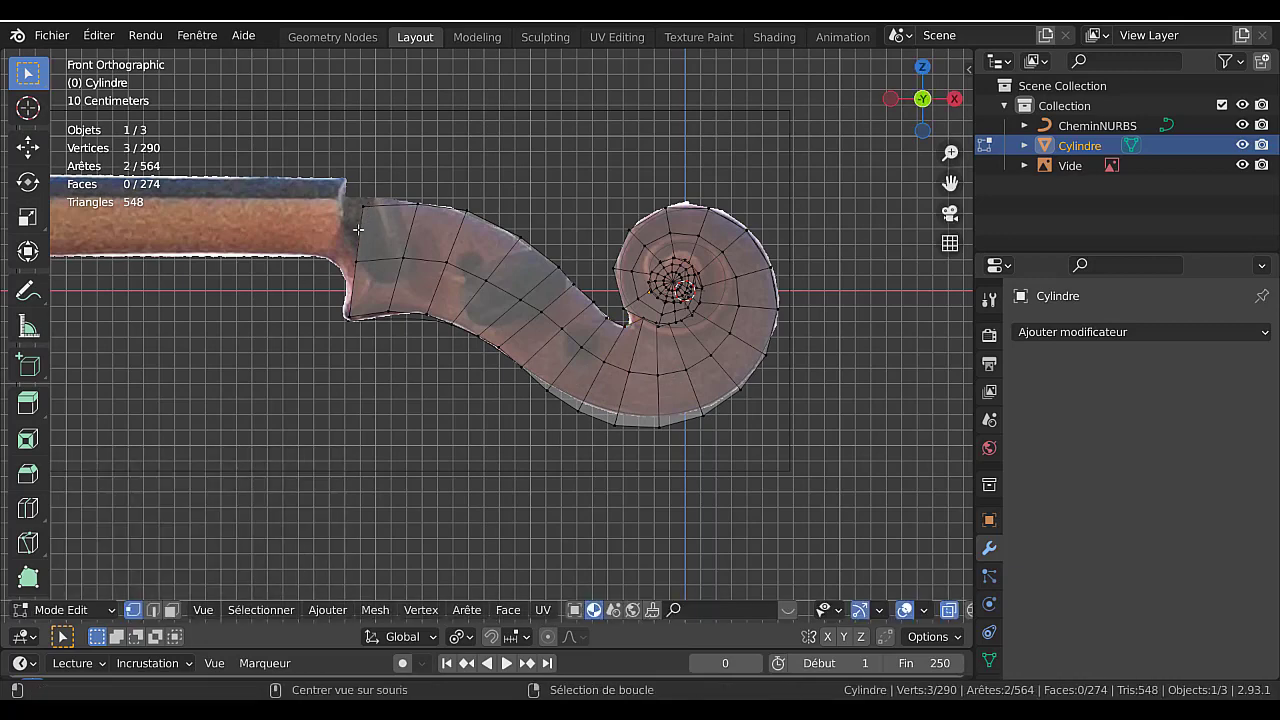
left_click(381, 230, "ctrl")
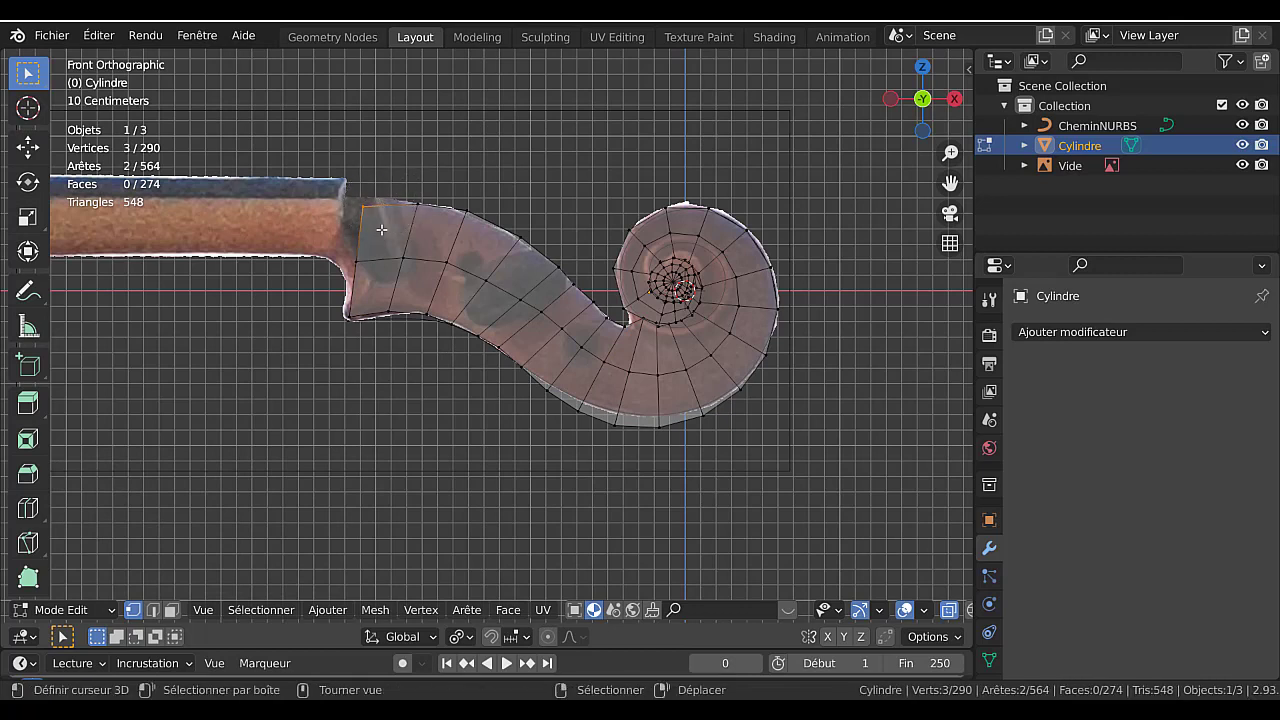
key("g")
right_click(436, 288)
key("alt+a")
Circle-select the open end's two upper corner vertices and move them about -0.086 m in X and 0.043 m in Z.
key("c")
left_click_drag(353, 231, 366, 212)
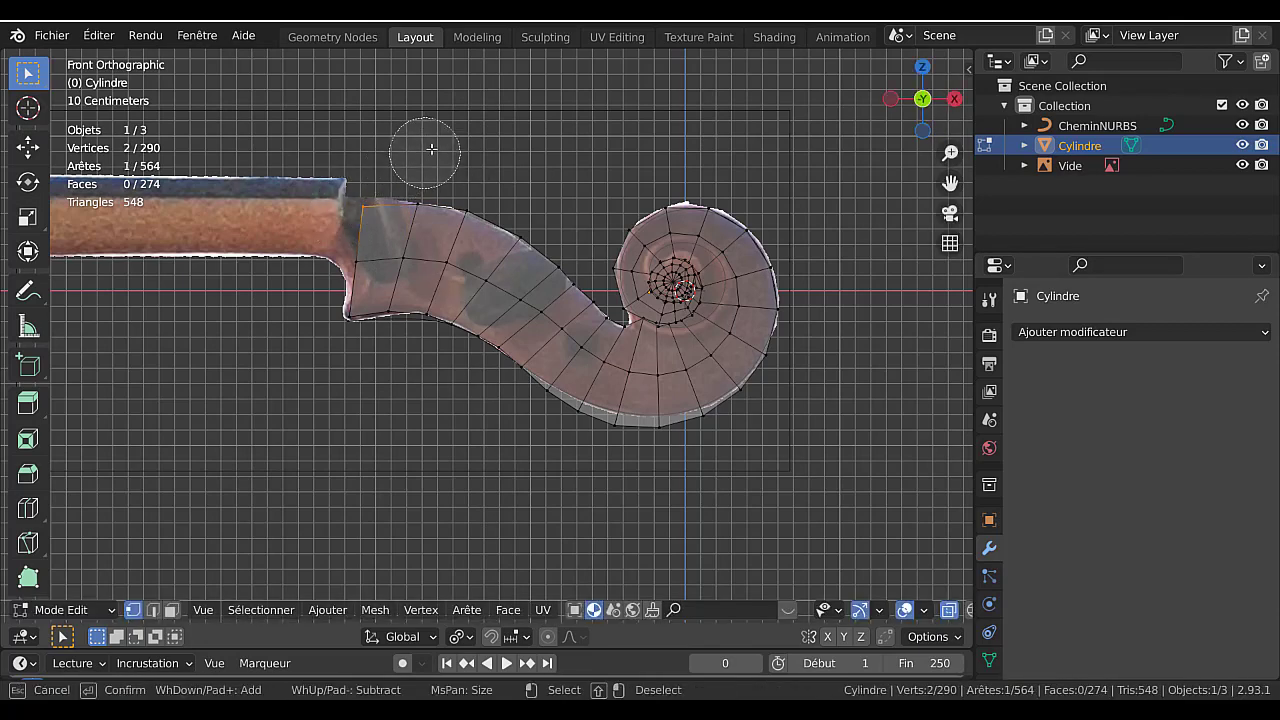
key("Escape")
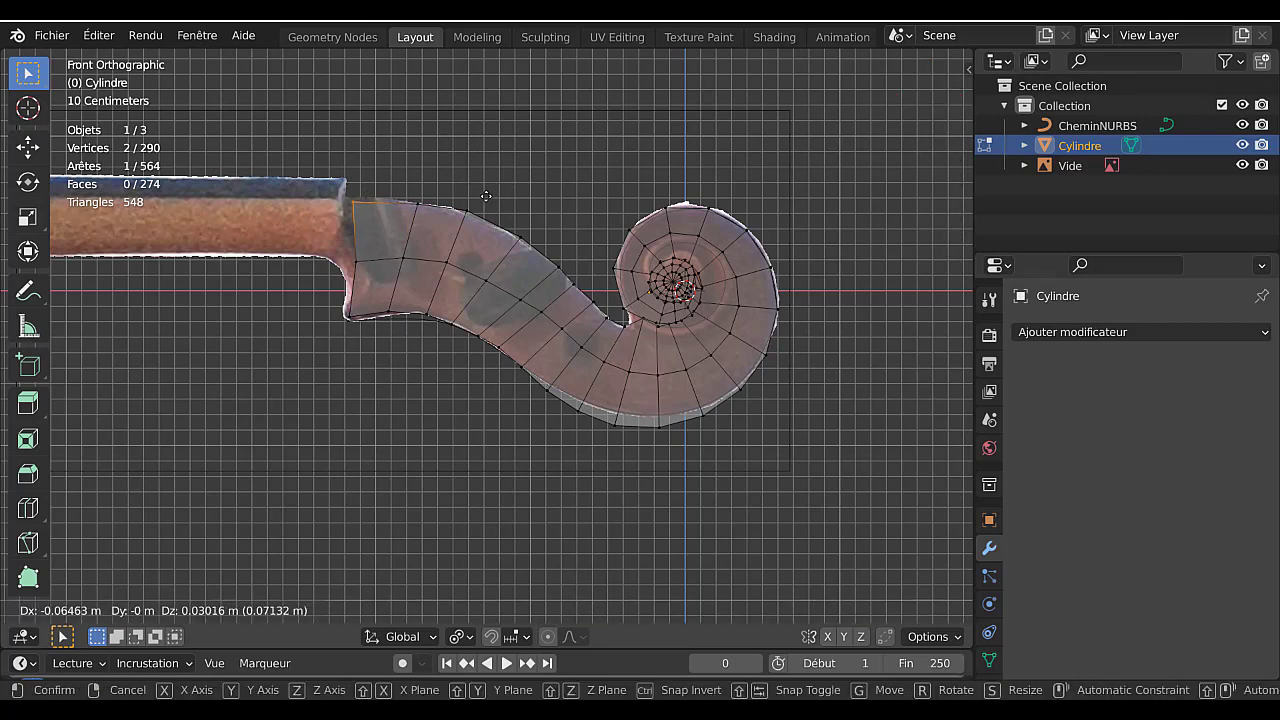
key("g")
left_click(418, 238)
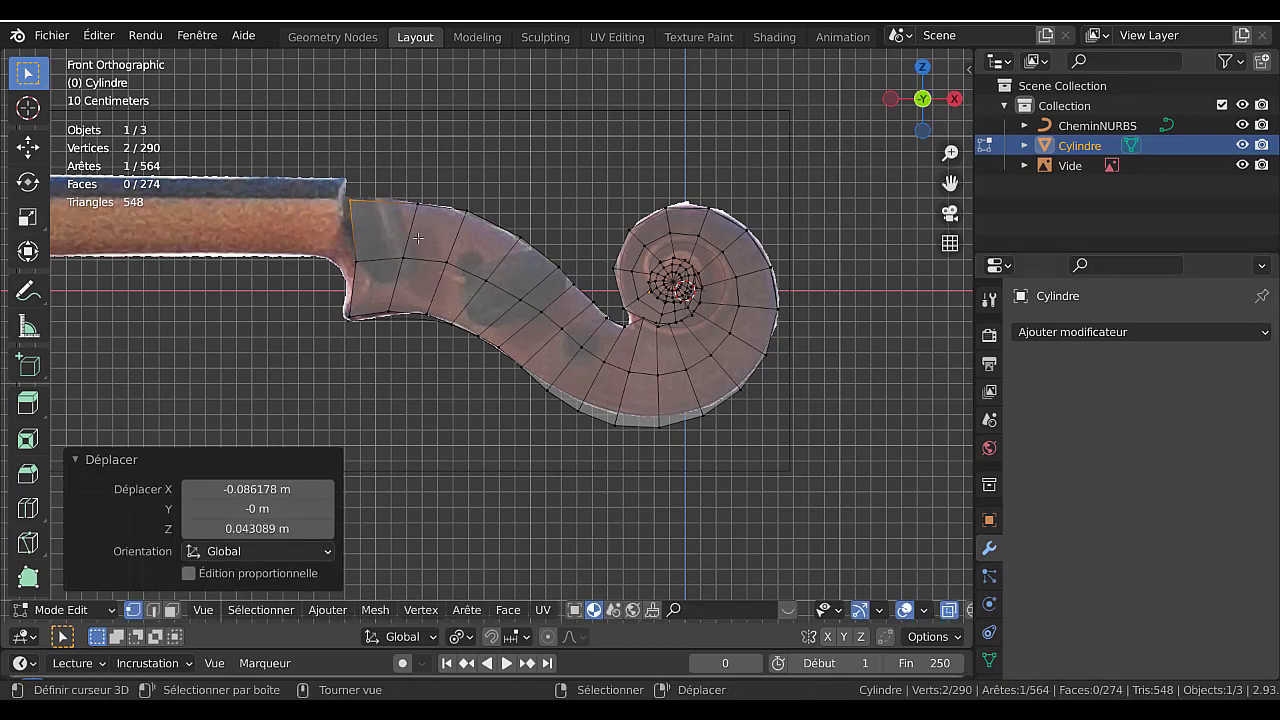
Circle-select all six vertices of the scroll's open end and flatten them by scaling to 0 along X.
left_click(361, 367)
key("x")
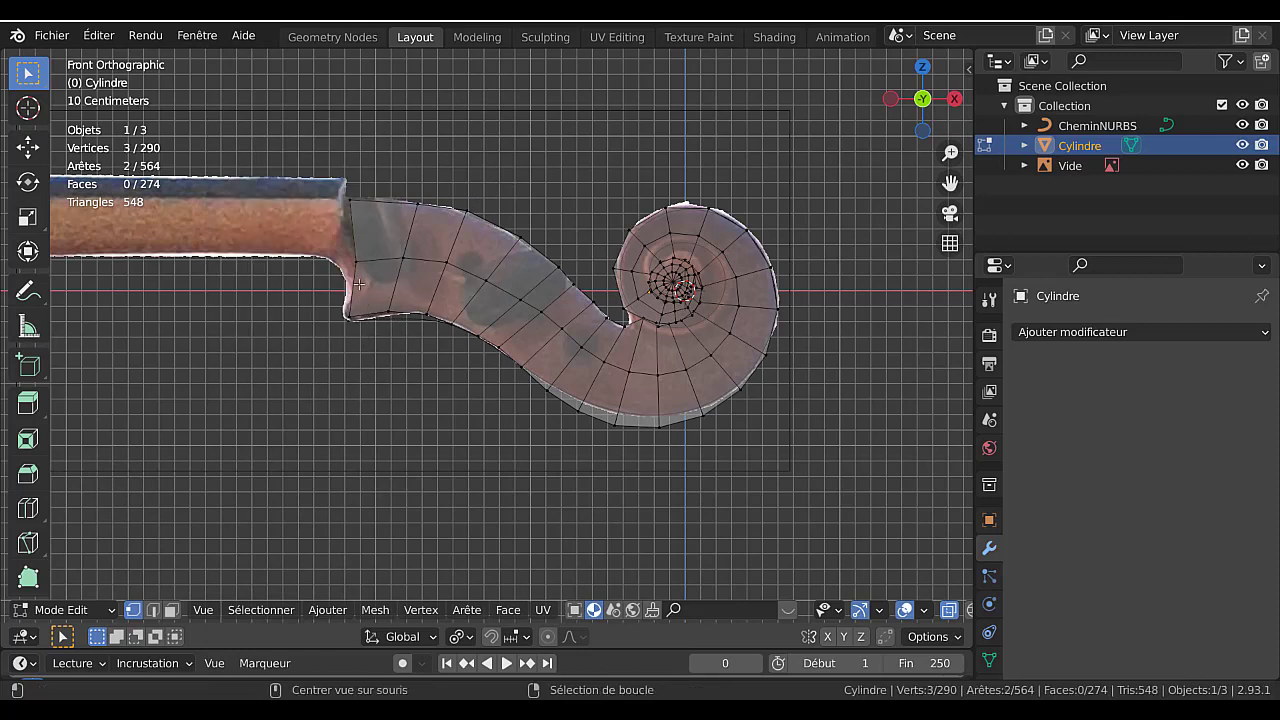
key("c")
mouse_move(344, 305)
left_mouse_down()
mouse_move(336, 205)
mouse_move(323, 383)
left_mouse_up()
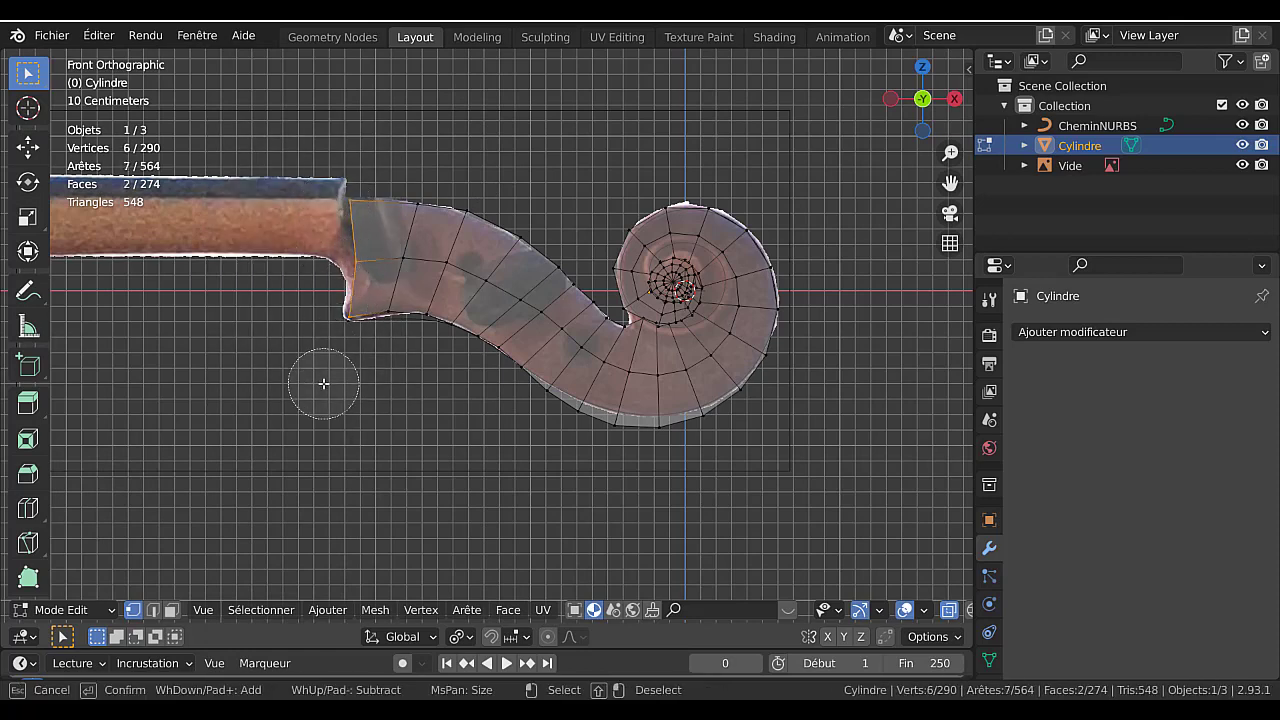
right_click(328, 416)
scroll(328, 416, "down", 3)
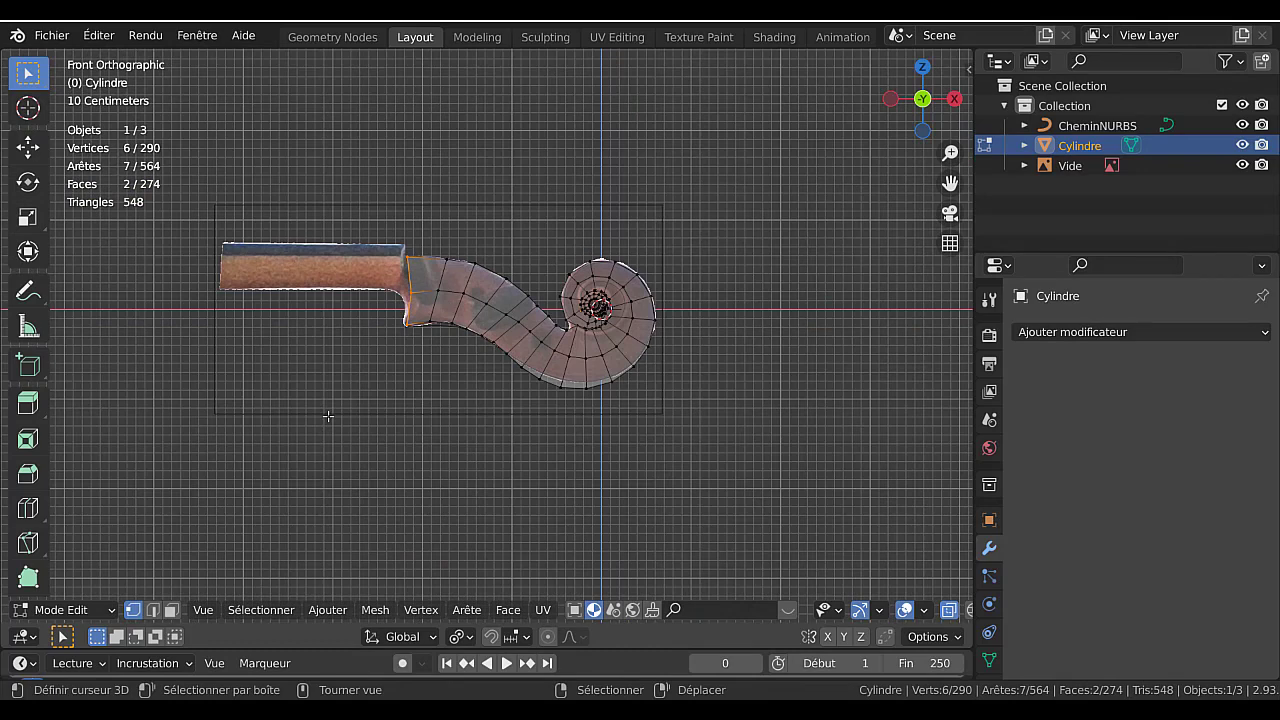
type("sx")
type("0")
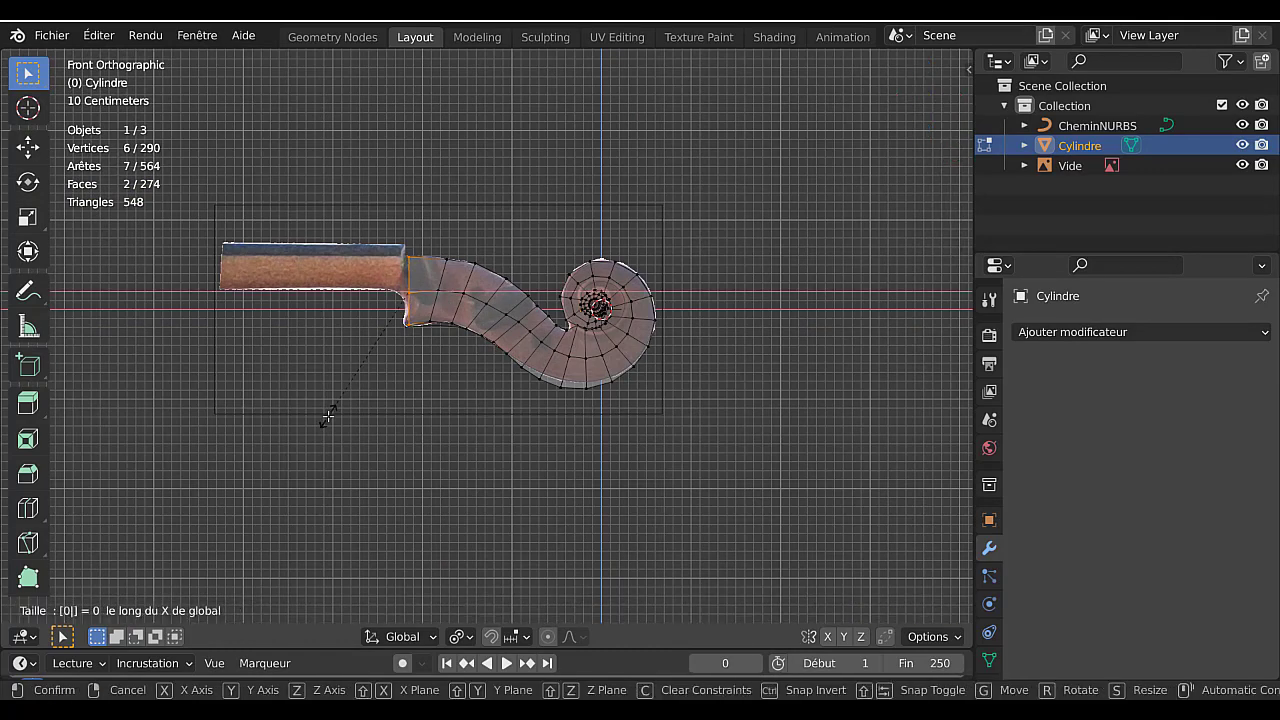
key("Return")
Move the flattened open end about -0.056 m along X to meet the neck in the image.
scroll(376, 379, "up", 1)
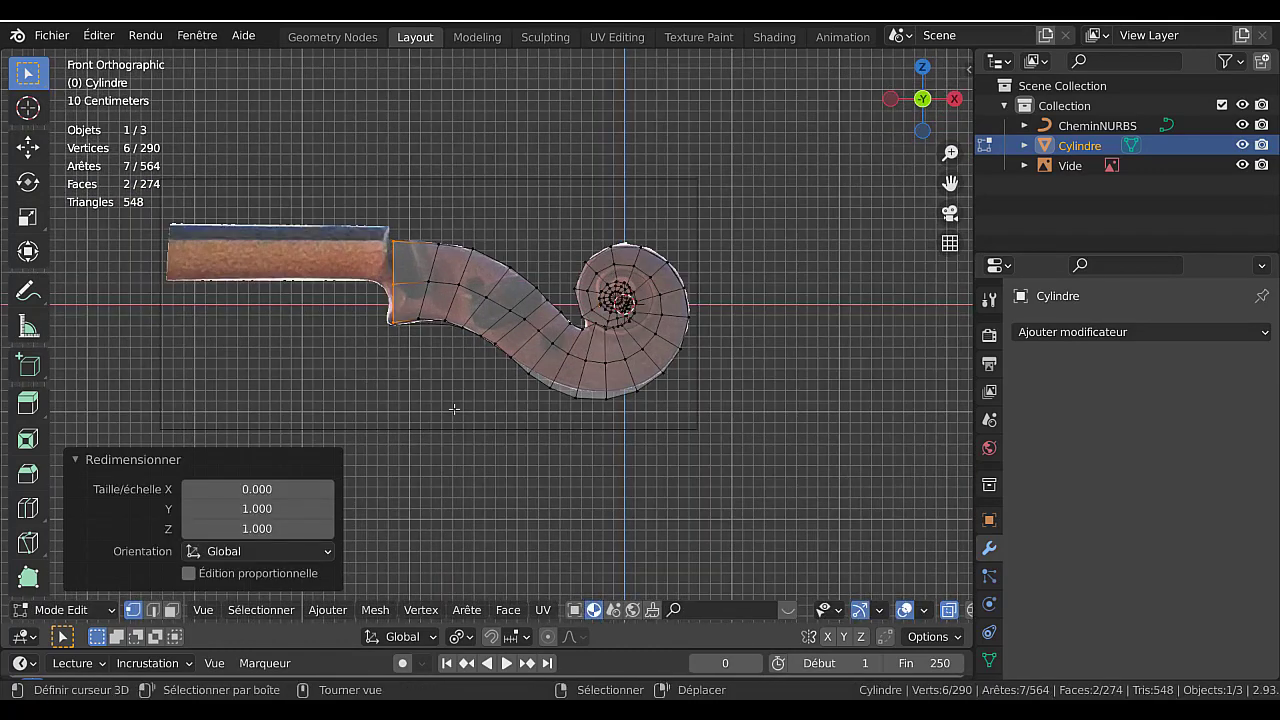
key("g")
key("x")
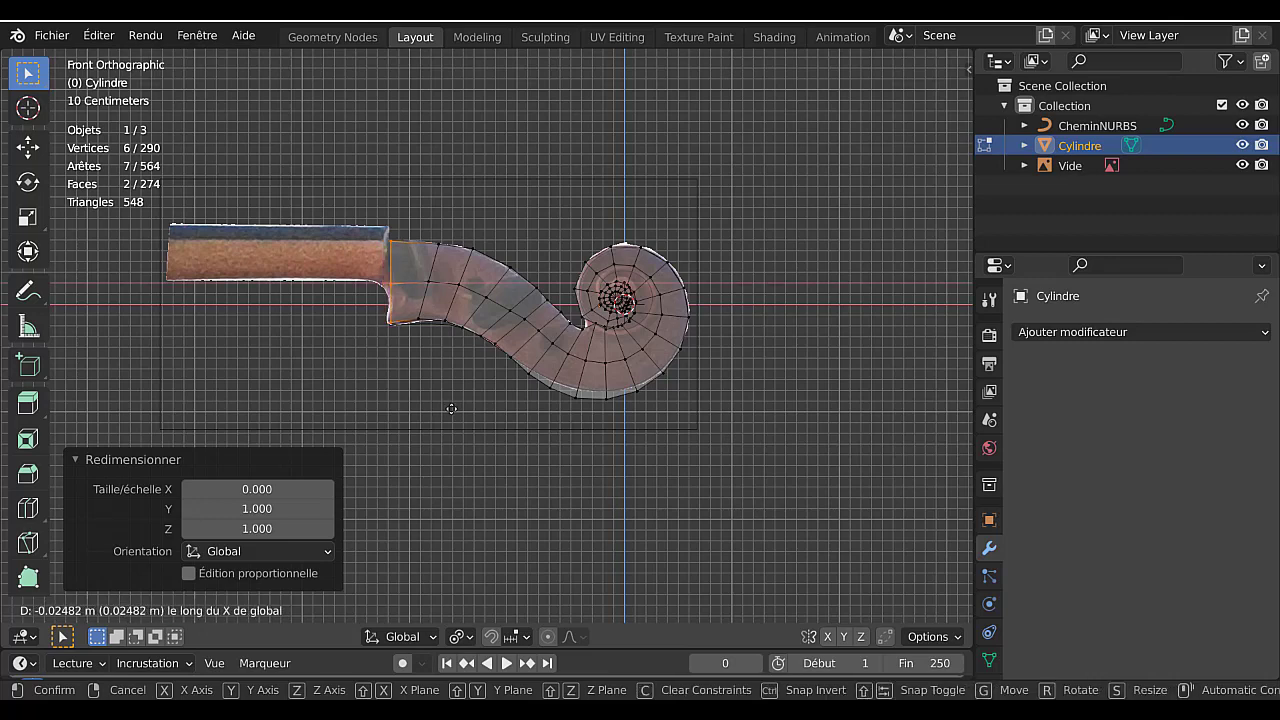
left_click(448, 409)
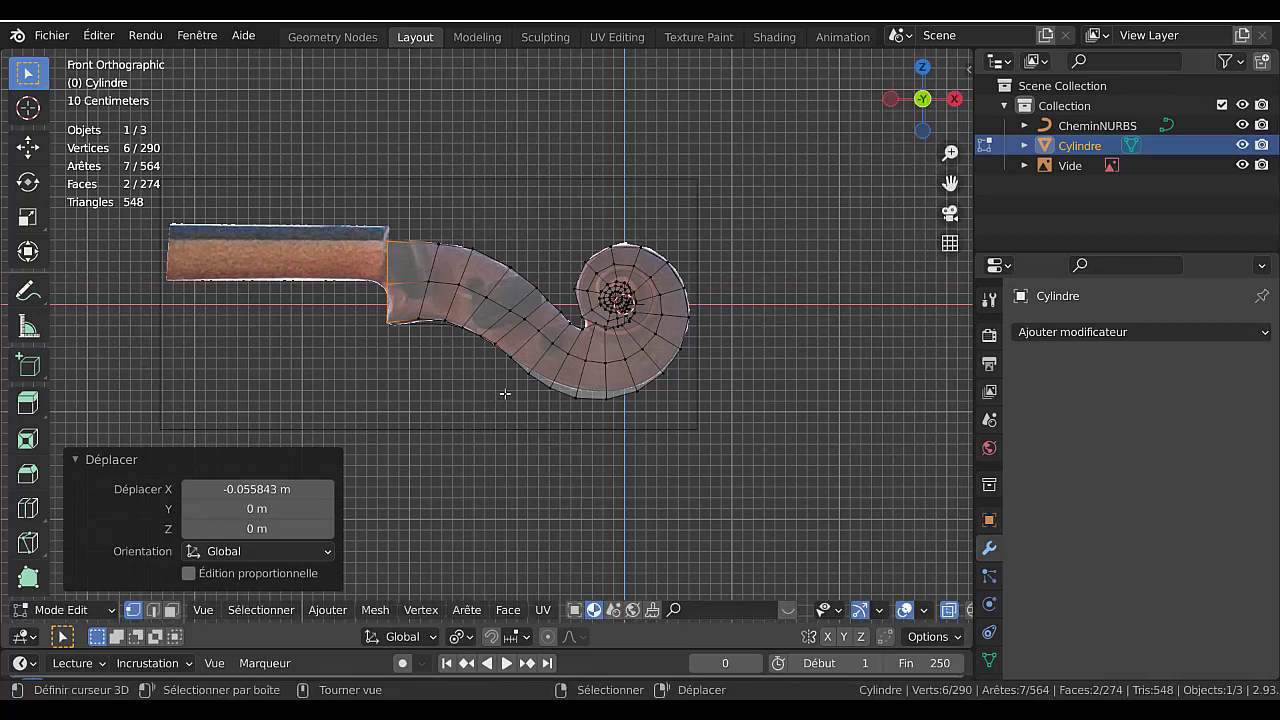
key("Tab")
key("Tab")
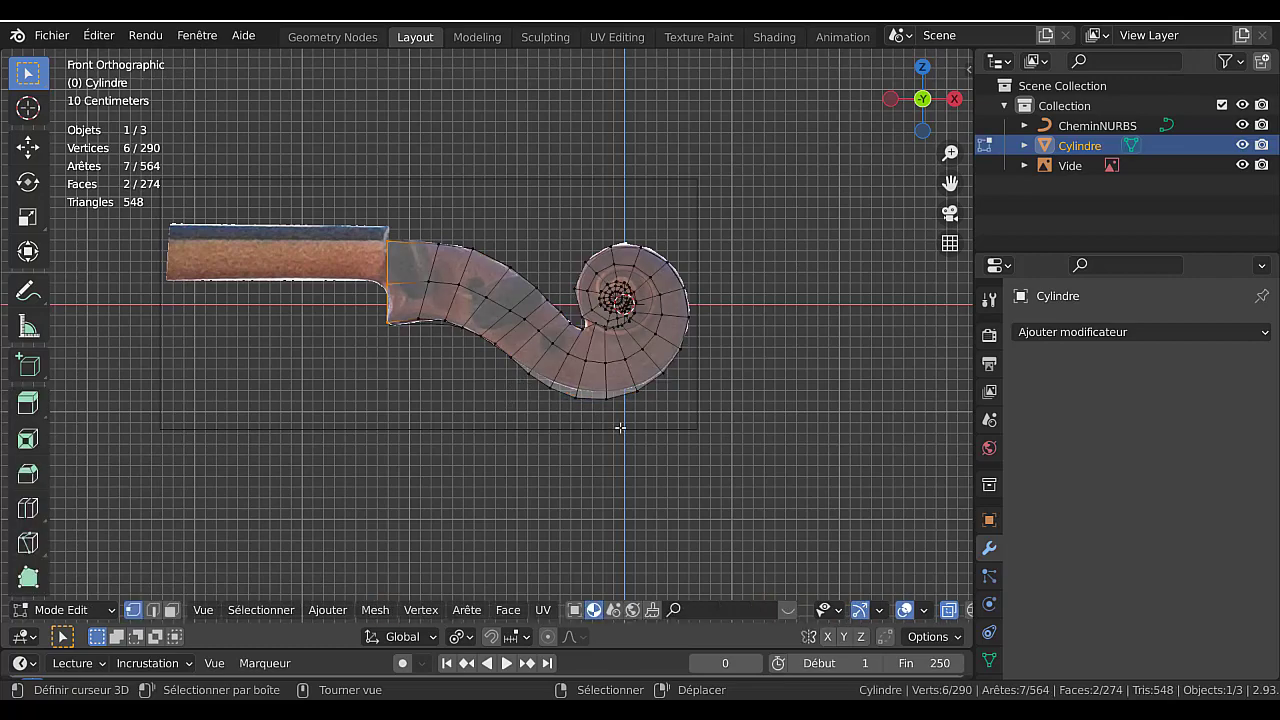
Move the first lower-edge vertex pair outside the image outline about 0.014 m in X and 0.032 m in Z.
scroll(620, 428, "up", 3)
left_click(451, 345)
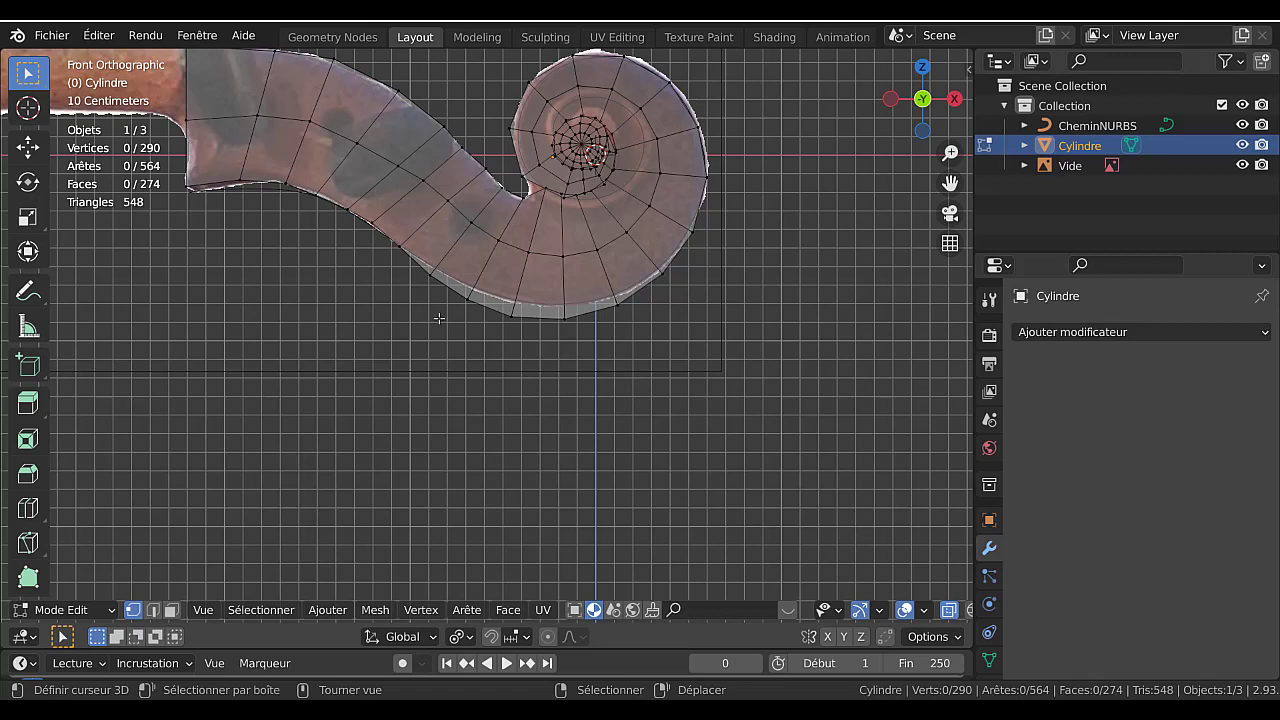
key("x")
key("c")
key("Escape")
key("g")
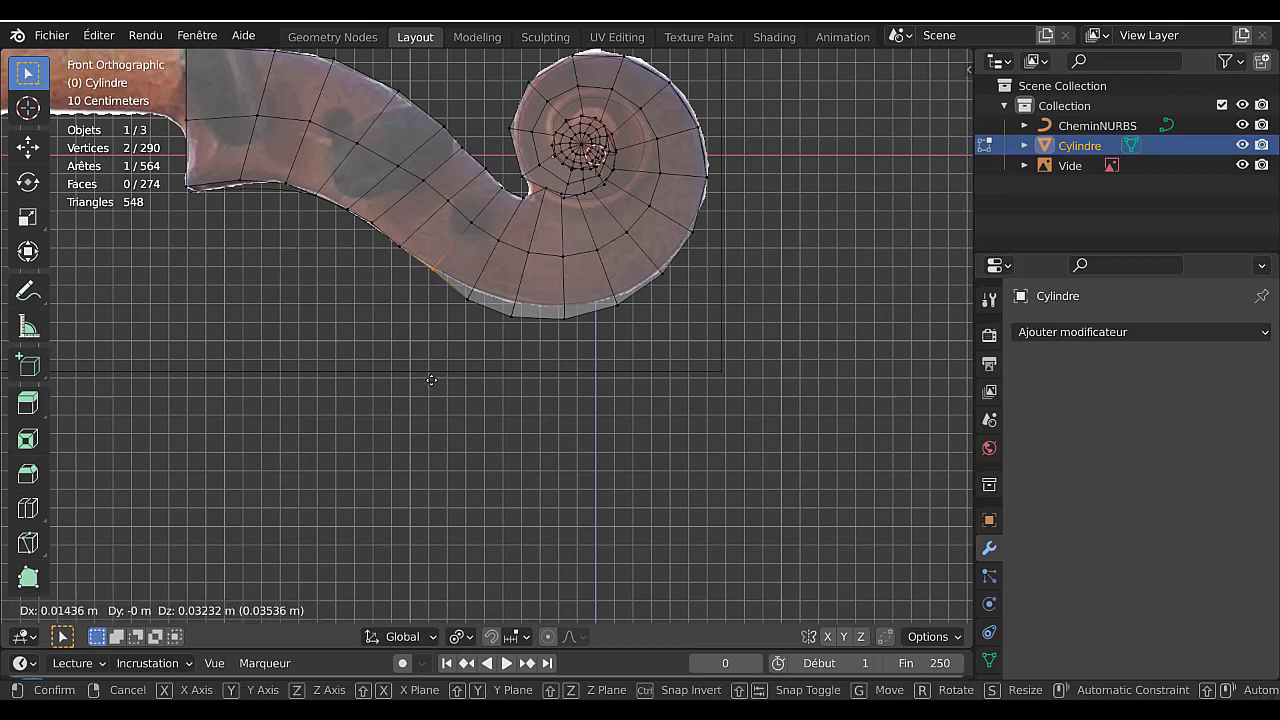
left_click(431, 380)
Move the next lower-edge vertex pair toward the curl about 0.025 m in X and 0.048 m in Z.
left_click(467, 372)
left_click_drag(484, 371, 440, 255)
key("g")
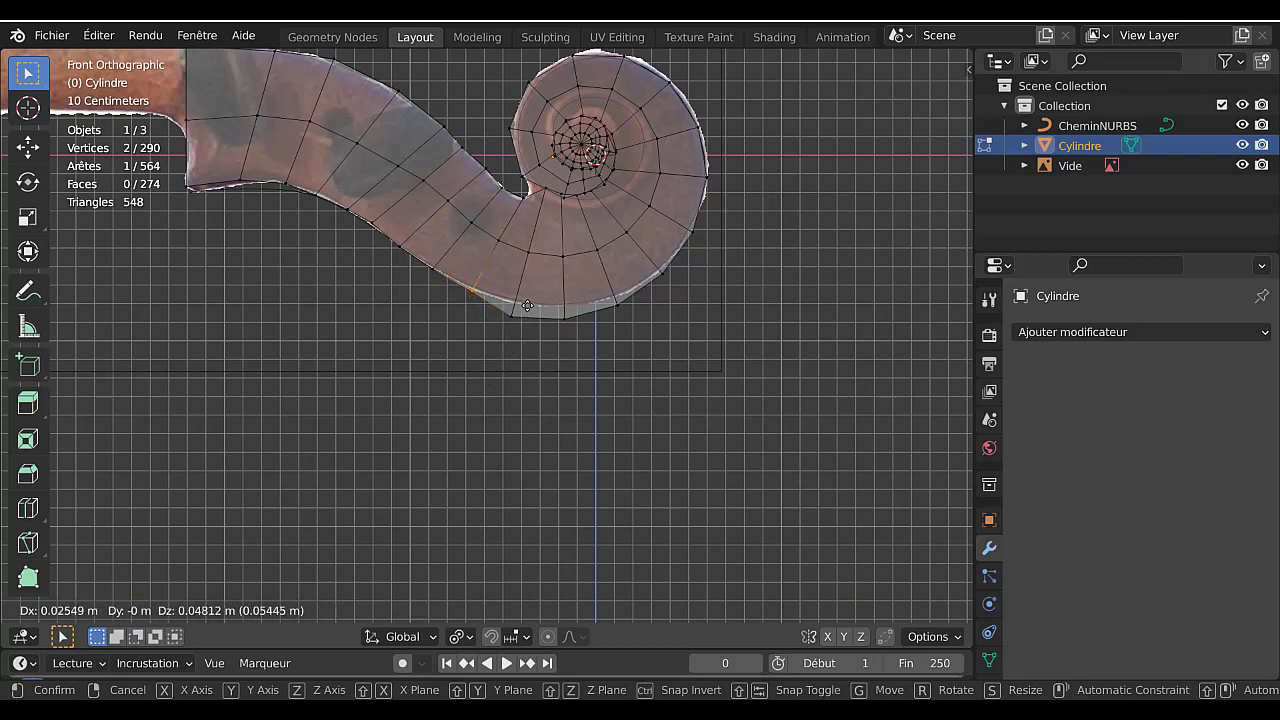
left_click(527, 305)
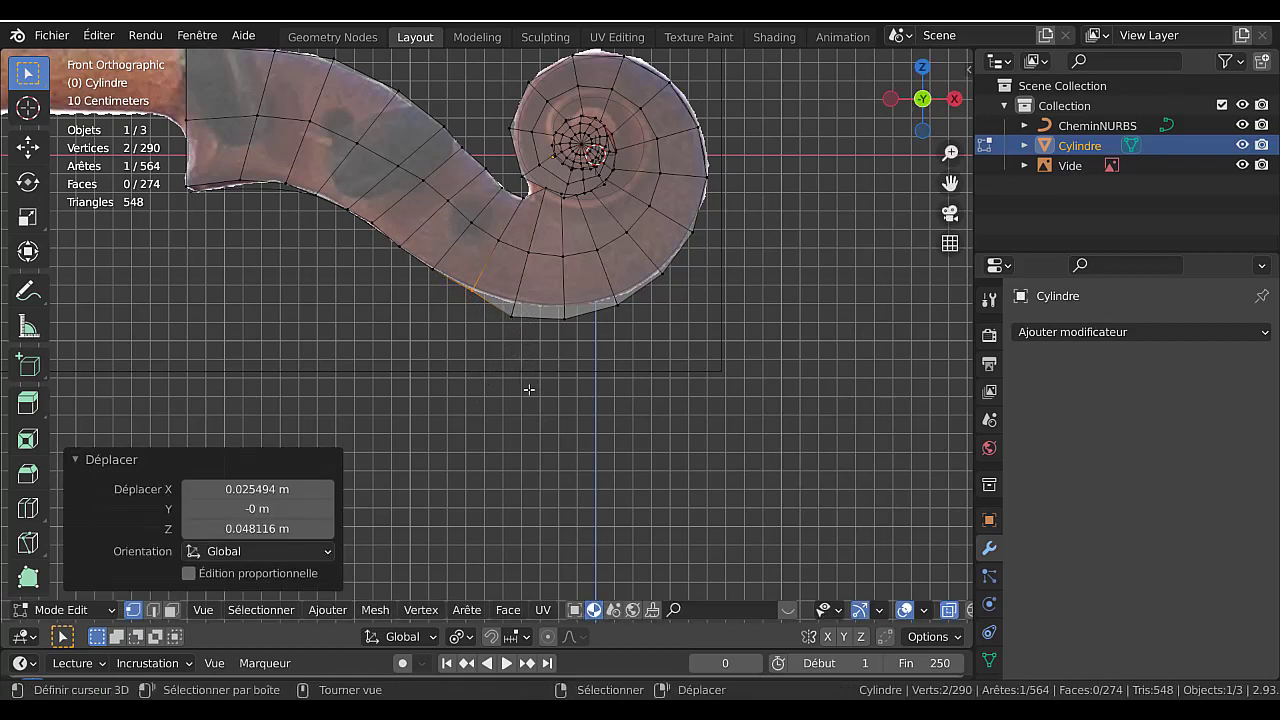
Raise the following lower-edge vertex pair under the curl onto the image outline and clear the selection.
key("c")
key("Escape")
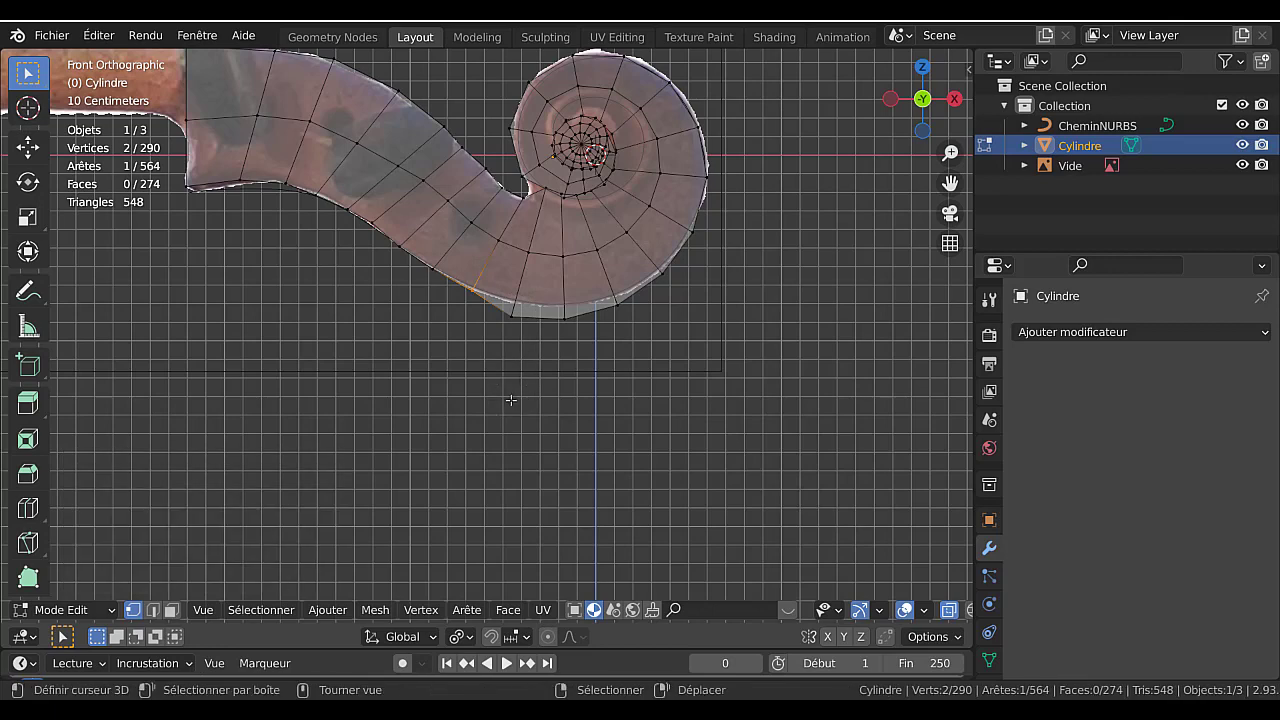
key("c")
left_click(515, 312)
key("Escape")
key("g")
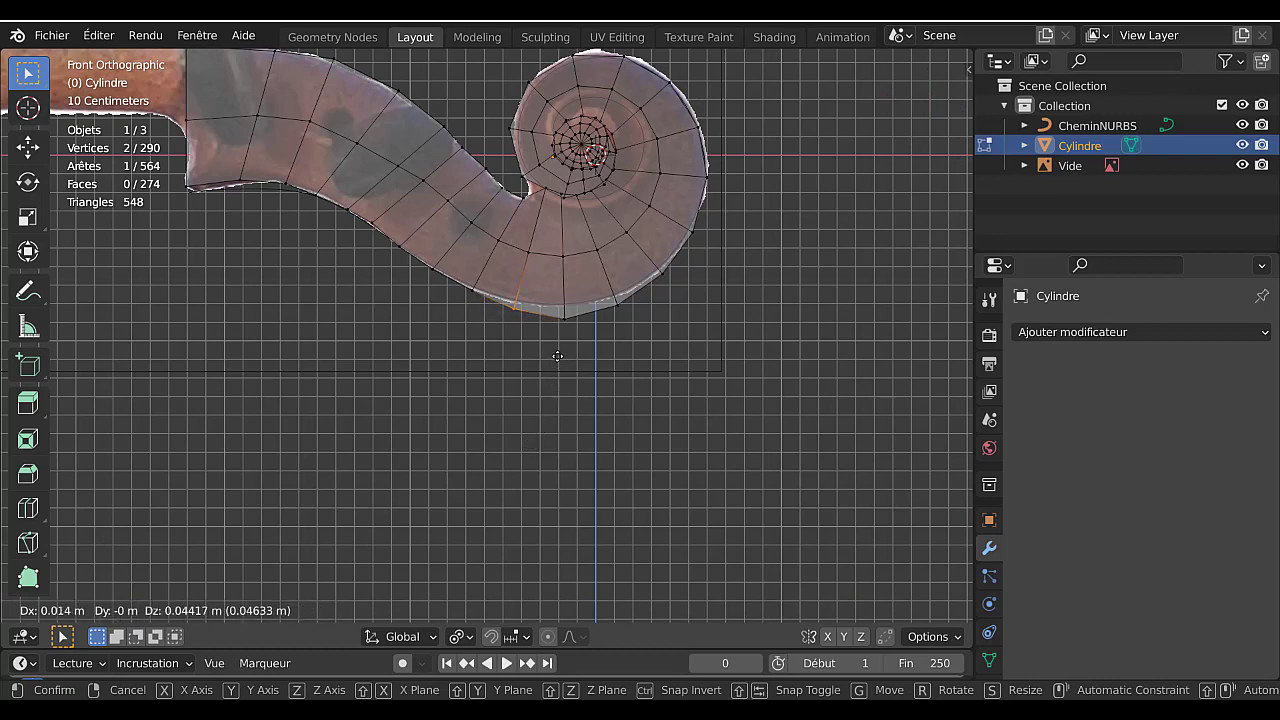
left_click(563, 308)
left_click(612, 369)
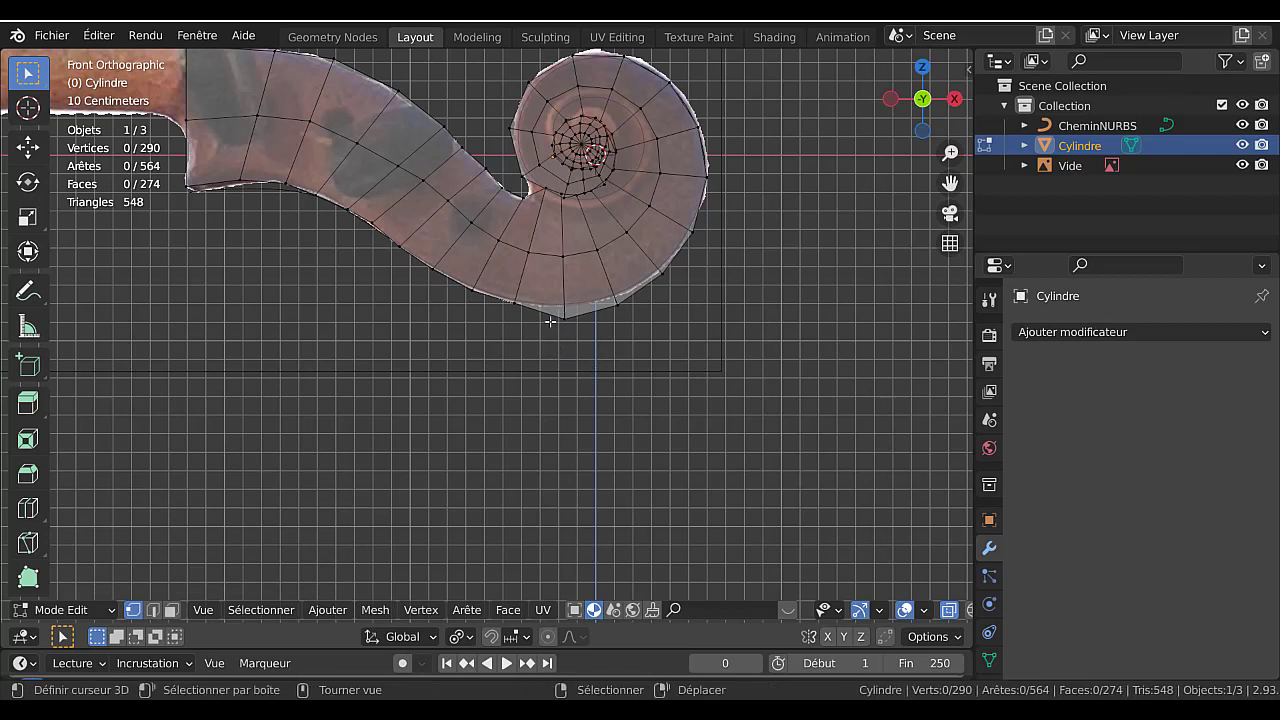
Move the lowest vertex pair under the curl about -0.010 m in X and 0.065 m in Z onto the image outline.
key("c")
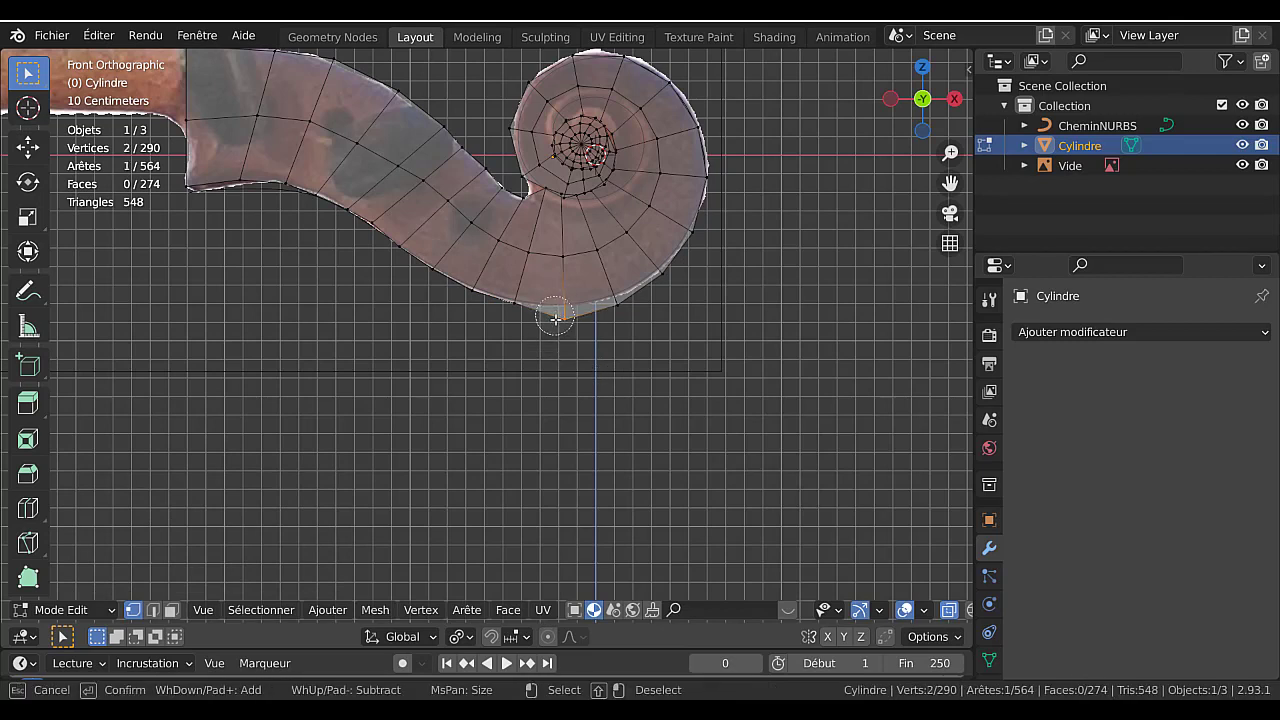
right_click(627, 413)
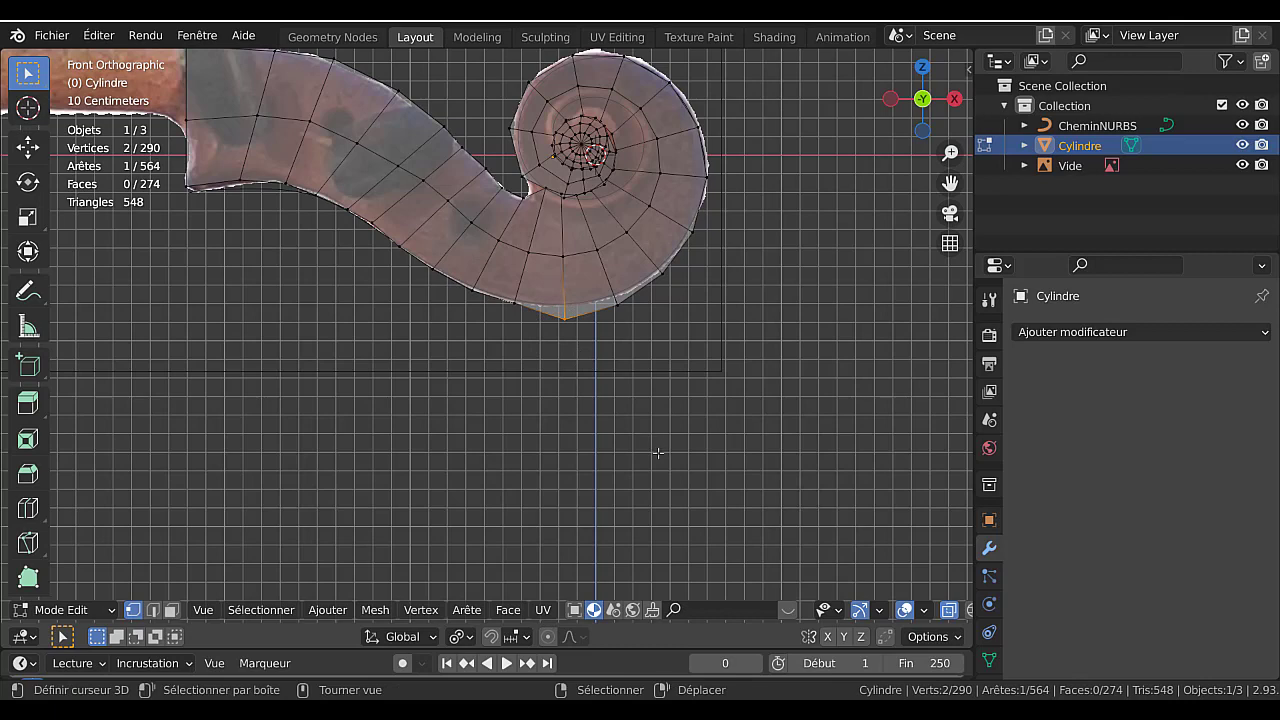
key("g")
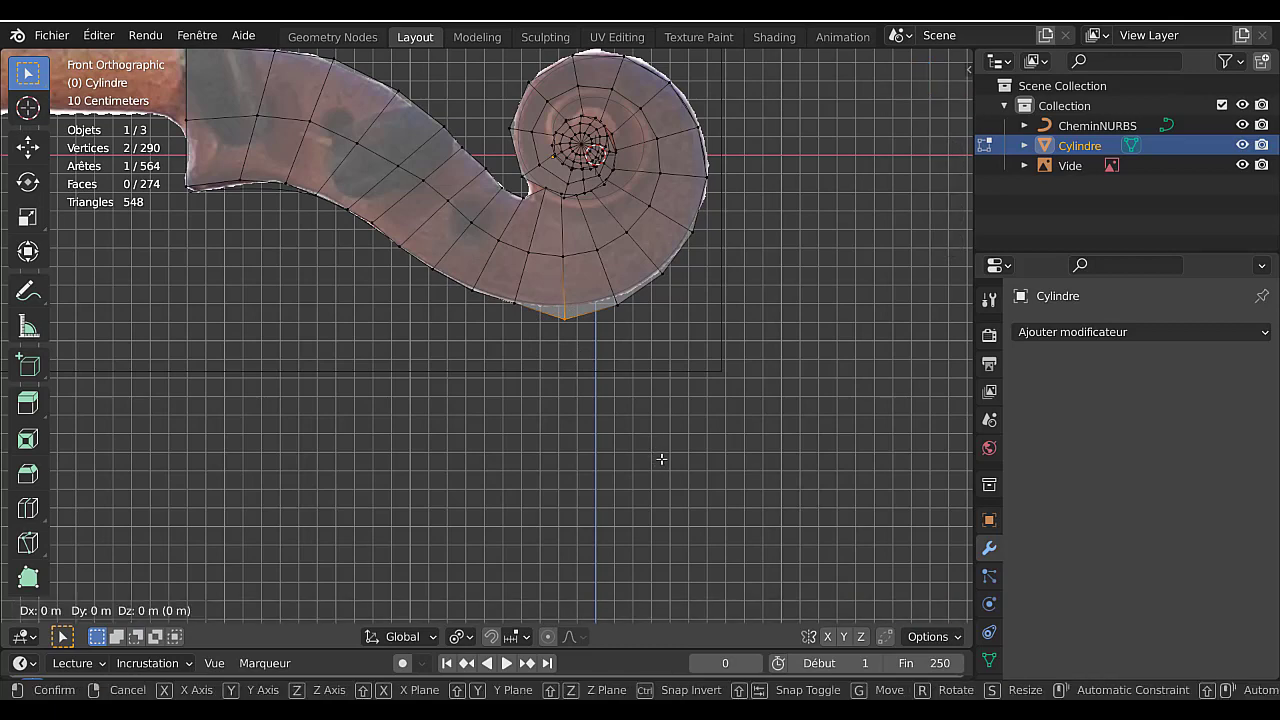
left_click(643, 339)
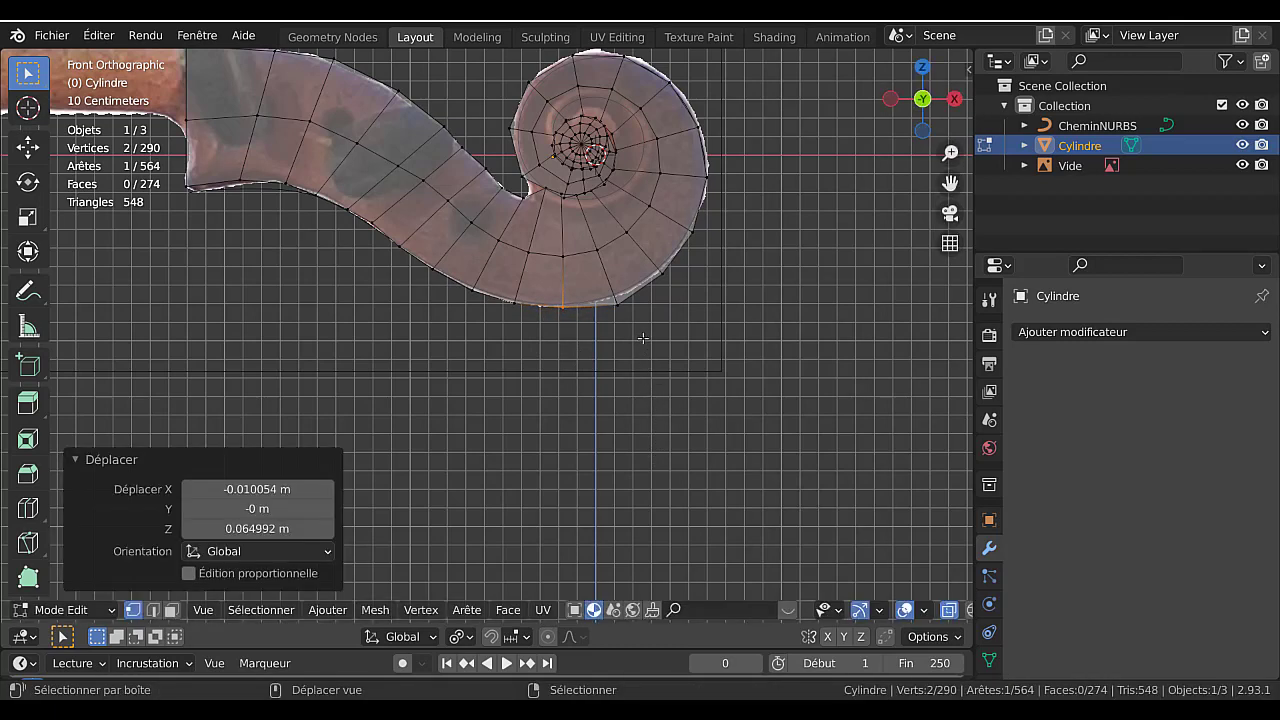
Move the next lower-edge vertex pair around the curl about -0.019 m in X and 0.036 m in Z onto the outline.
left_click(661, 354)
key("c")
left_click(615, 311)
right_click(616, 313)
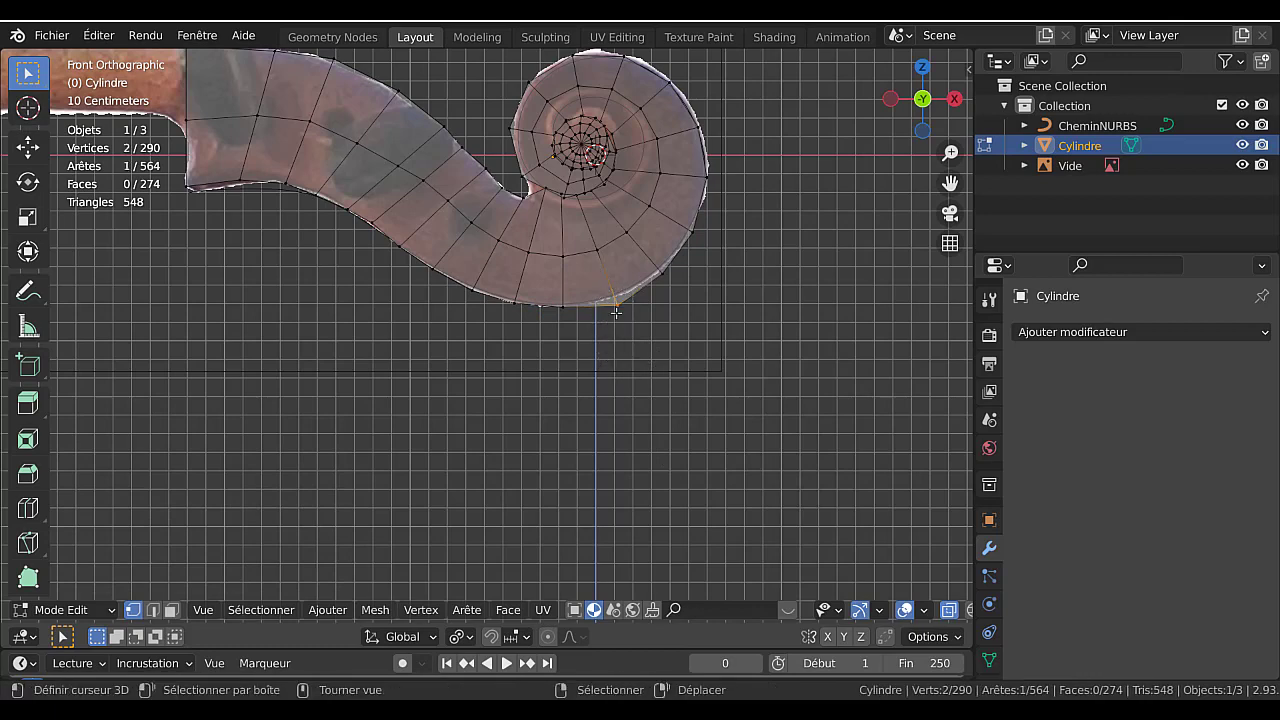
key("g")
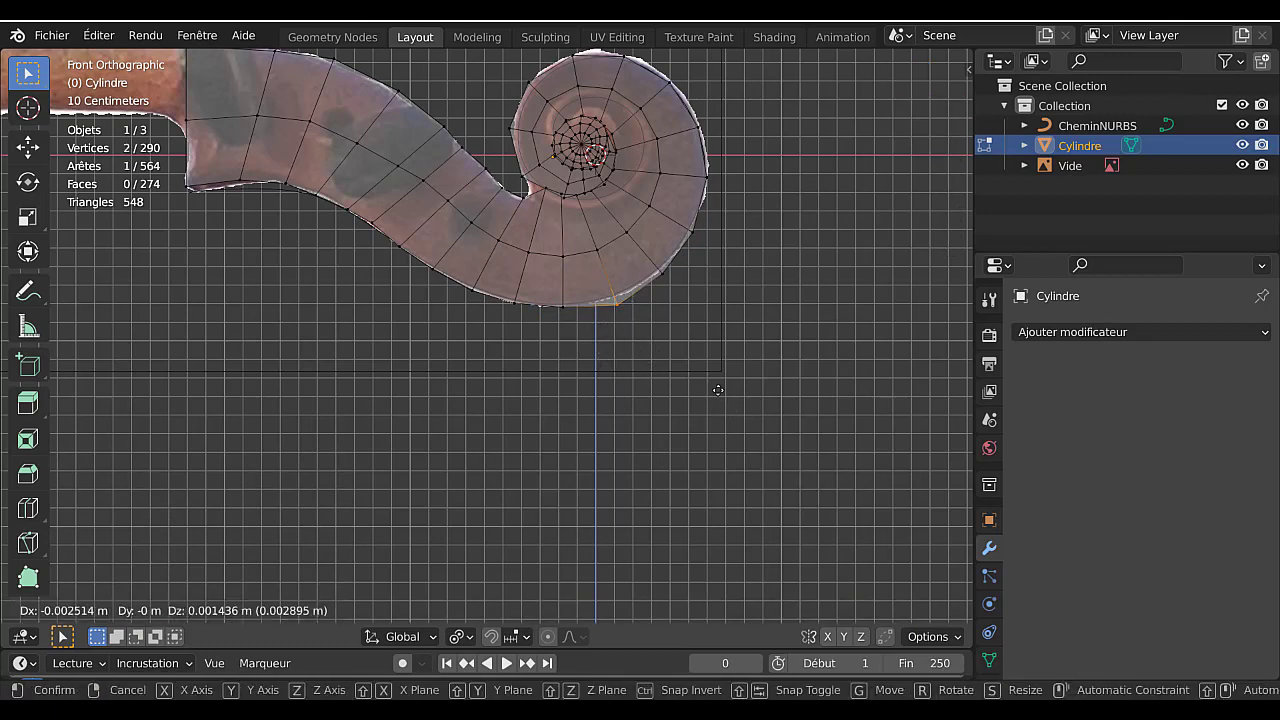
left_click(697, 345)
scroll(692, 383, "down", 3)
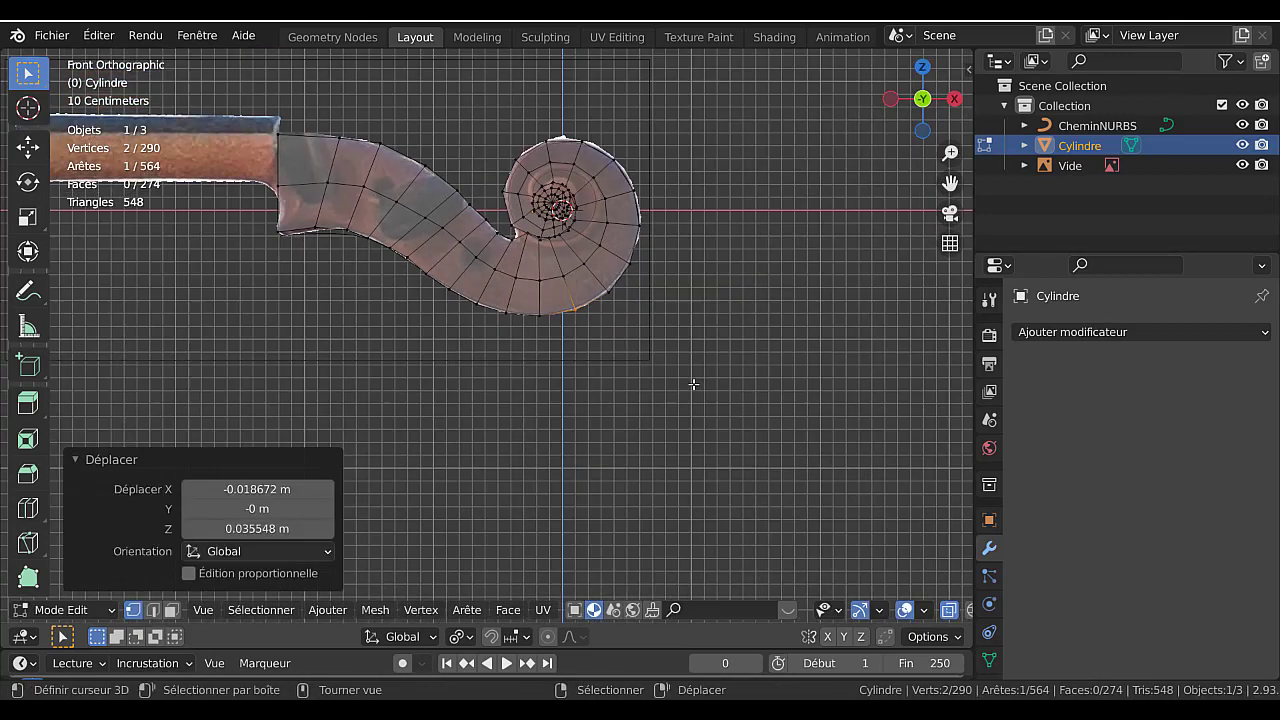
Hide the violin reference image and turn off X-ray, returning to mesh editing on the cylinder.
key("Tab")
middle_click_drag(602, 388, 721, 423)
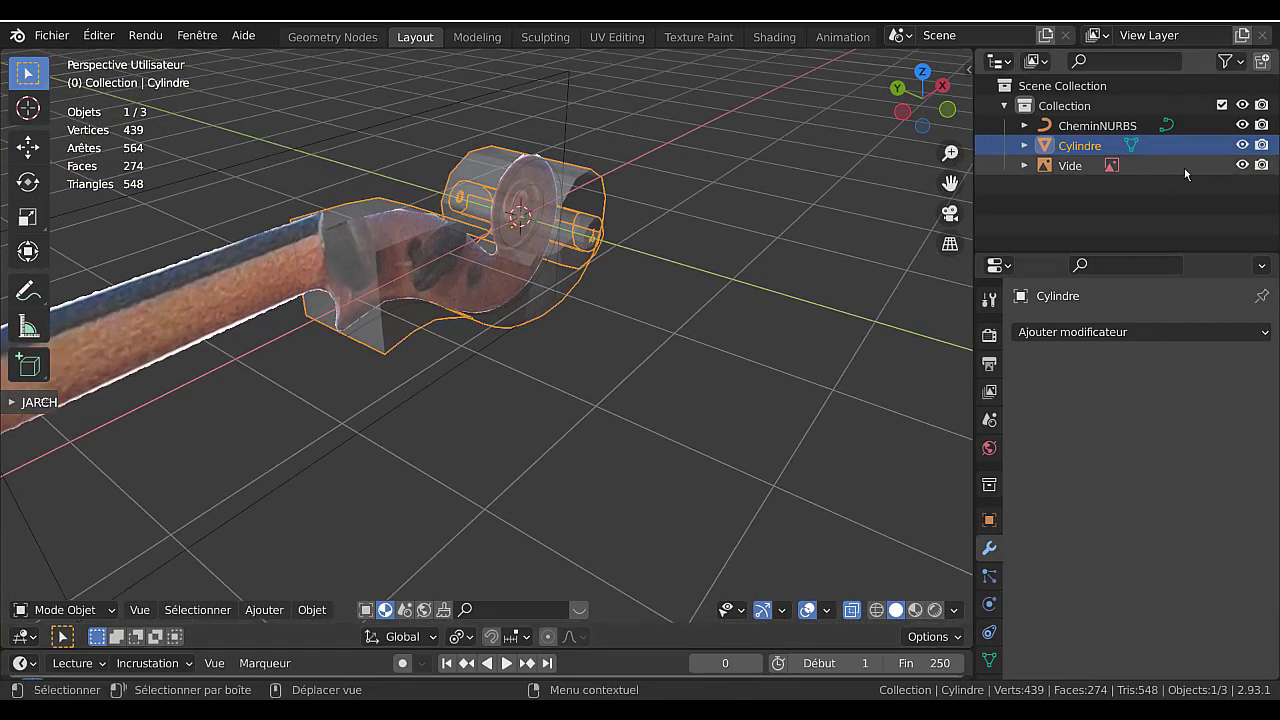
left_click(1243, 165)
middle_click_drag(663, 360, 599, 337)
key("alt+z")
scroll(535, 295, "up", 3)
key("Tab")
scroll(534, 292, "down", 3)
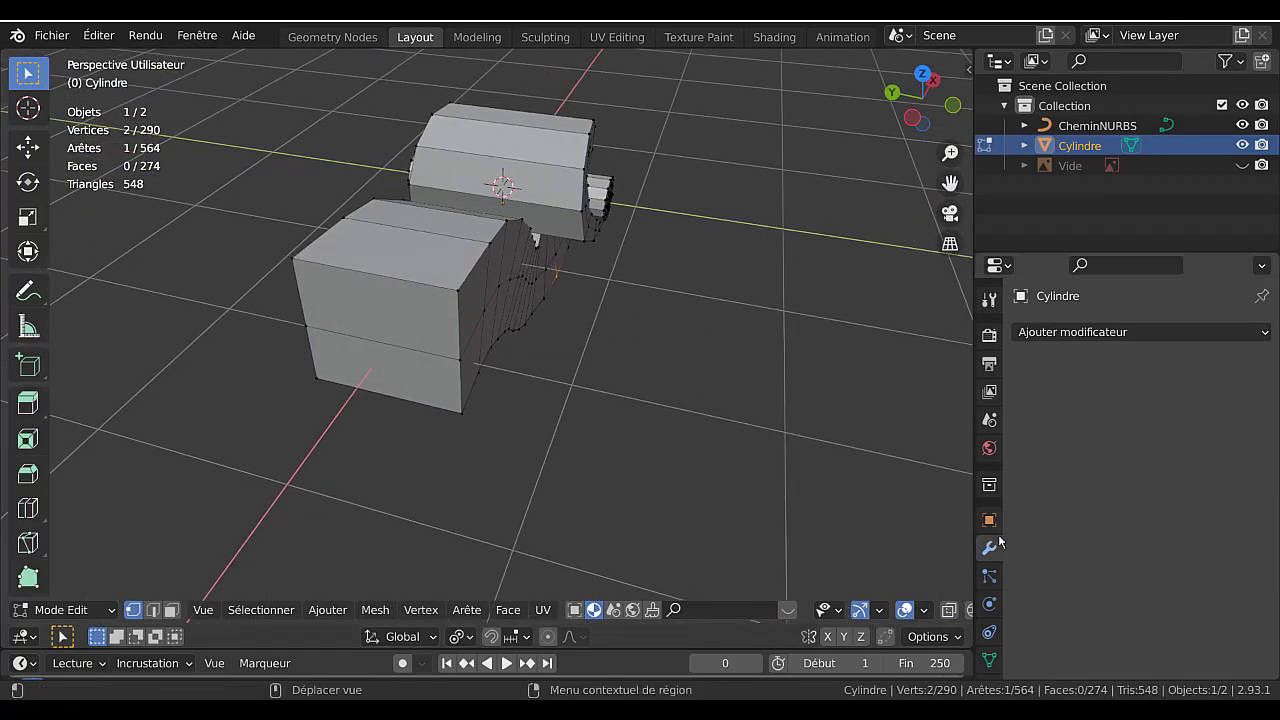
Add a Subdivision Surface modifier to the cylinder and set its viewport levels to 2.
left_click(1098, 332)
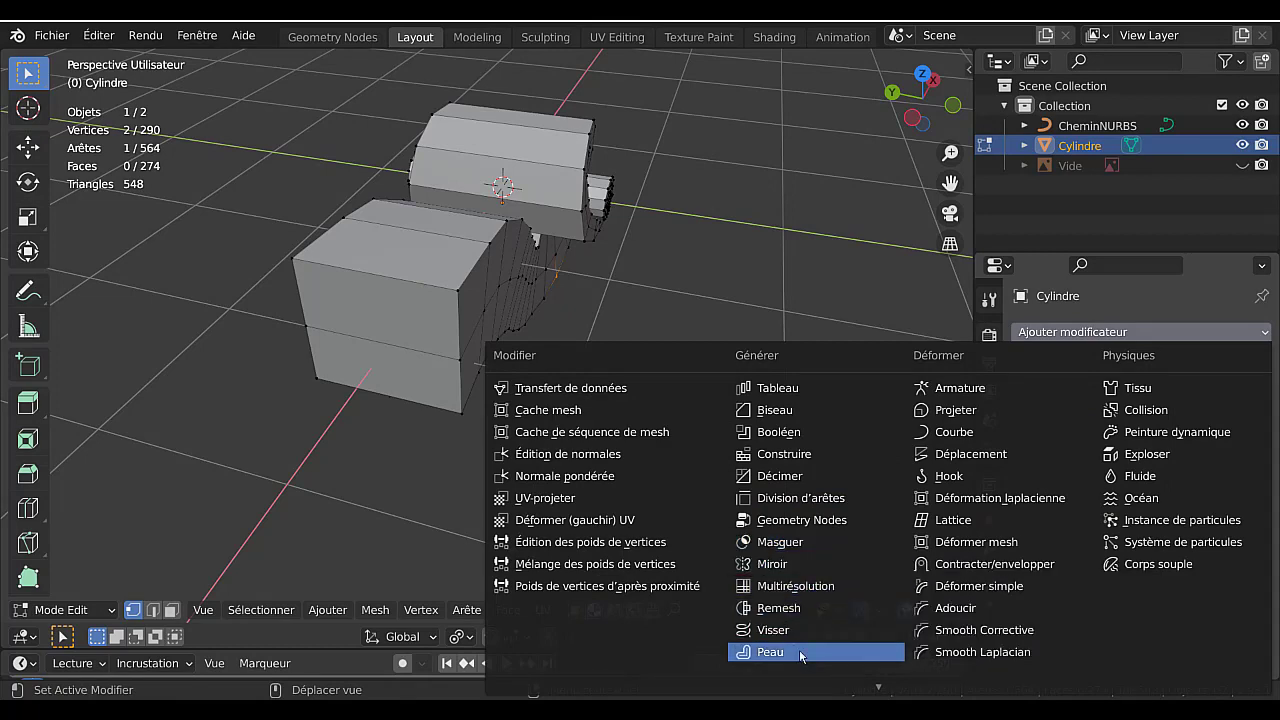
scroll(800, 656, "down", 3)
left_click(801, 630)
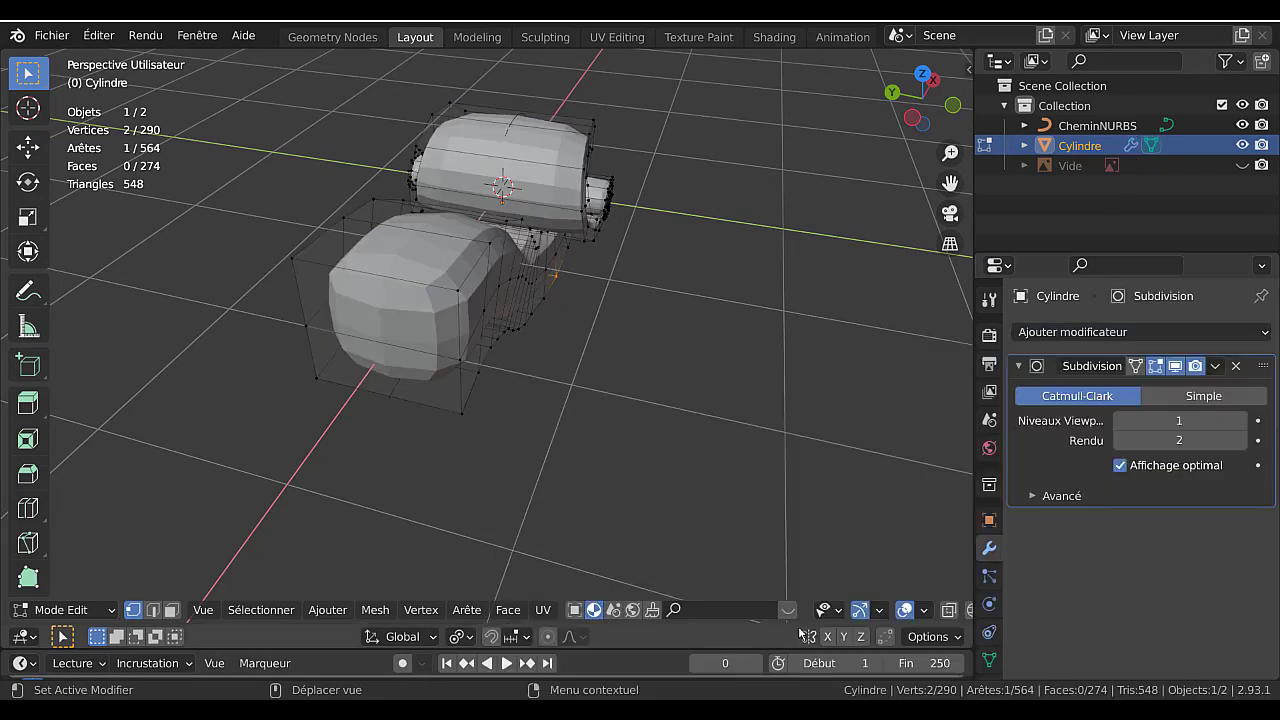
left_click(1241, 420)
middle_click_drag(700, 460, 414, 440)
middle_click_drag(509, 321, 516, 376)
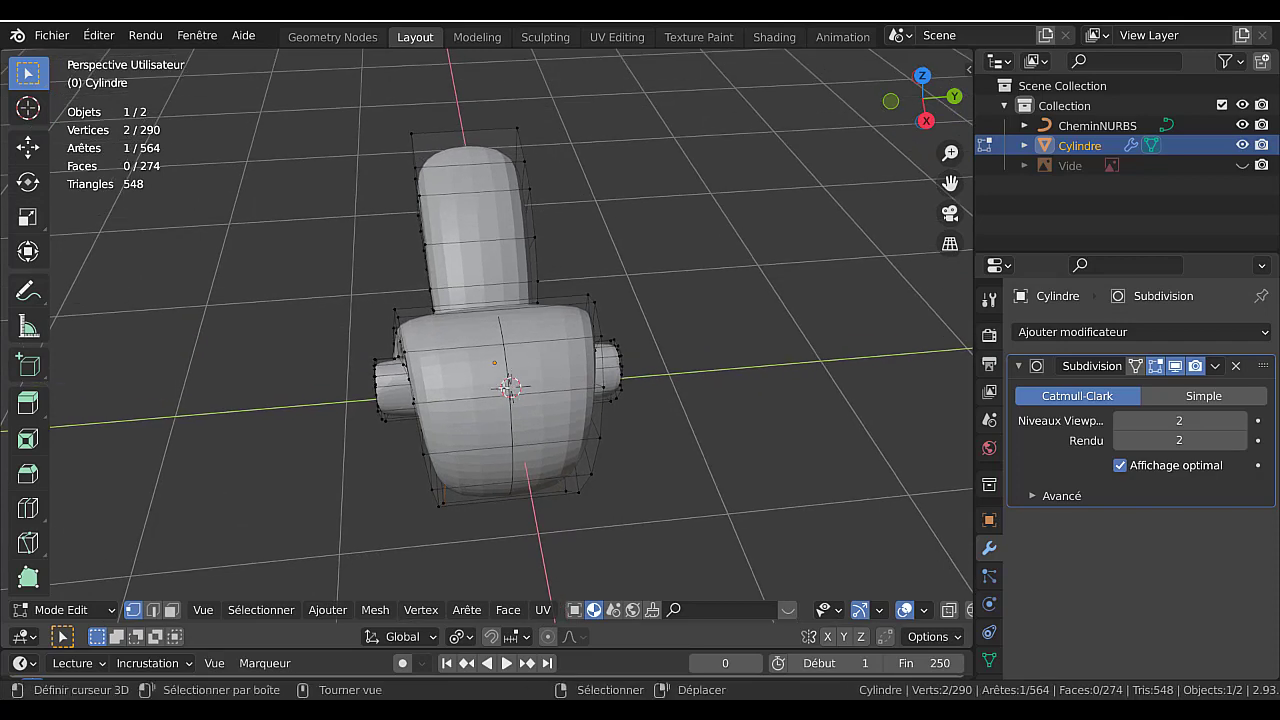
Cut an edge loop around the scroll's thickness and slide it near the +Y side with a factor of about 0.831.
key("ctrl+r")
left_click(513, 345)
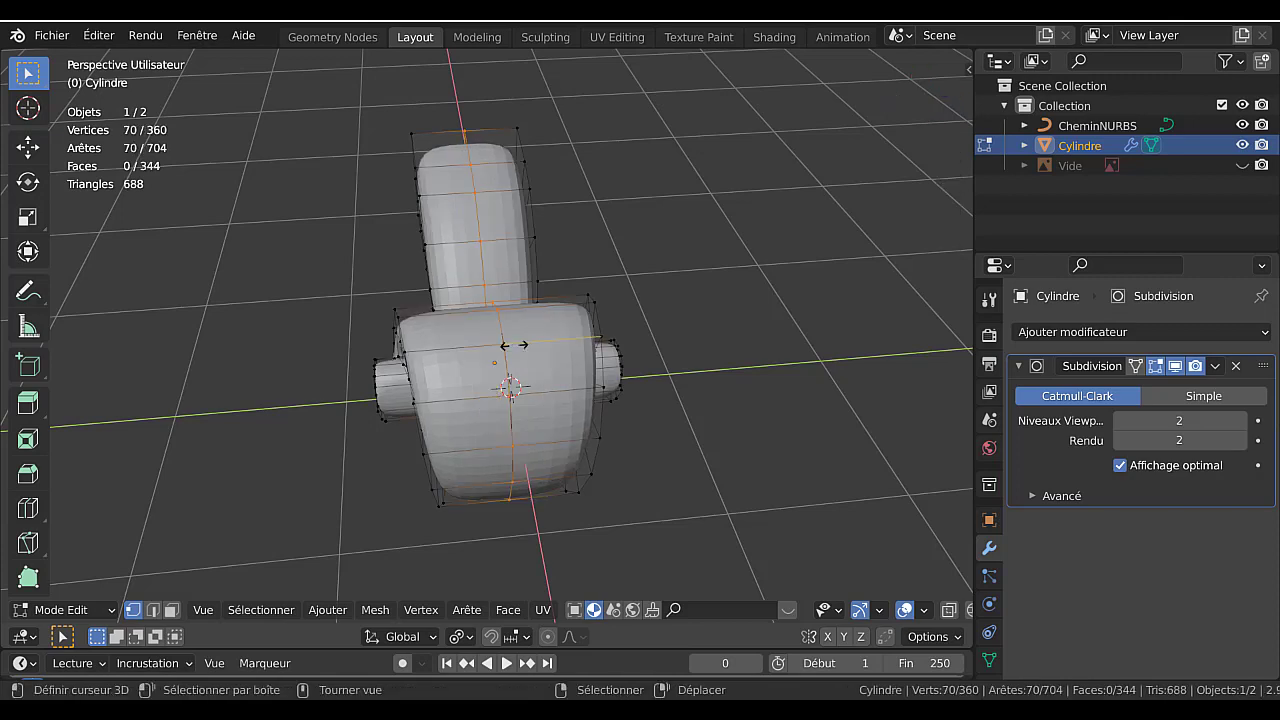
left_click(612, 325)
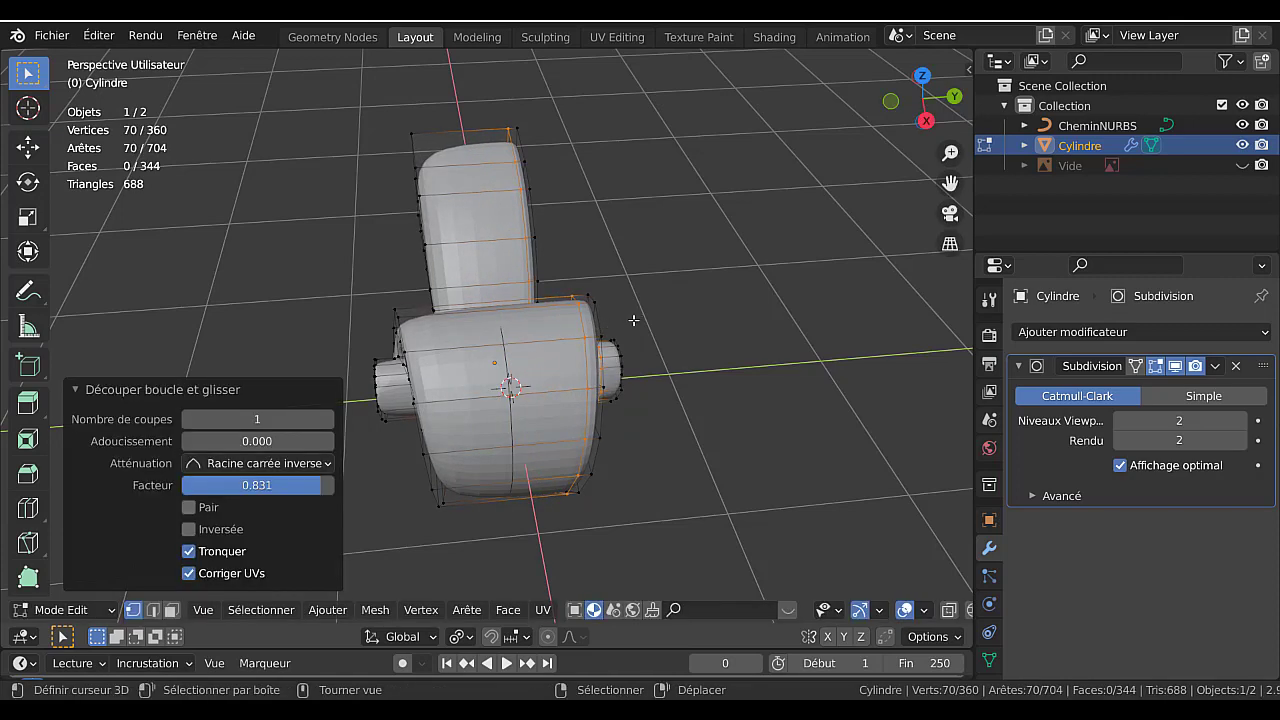
Cut a matching edge loop near the scroll's -Y side with a slide factor of about -0.809.
middle_click_drag(612, 325, 376, 388)
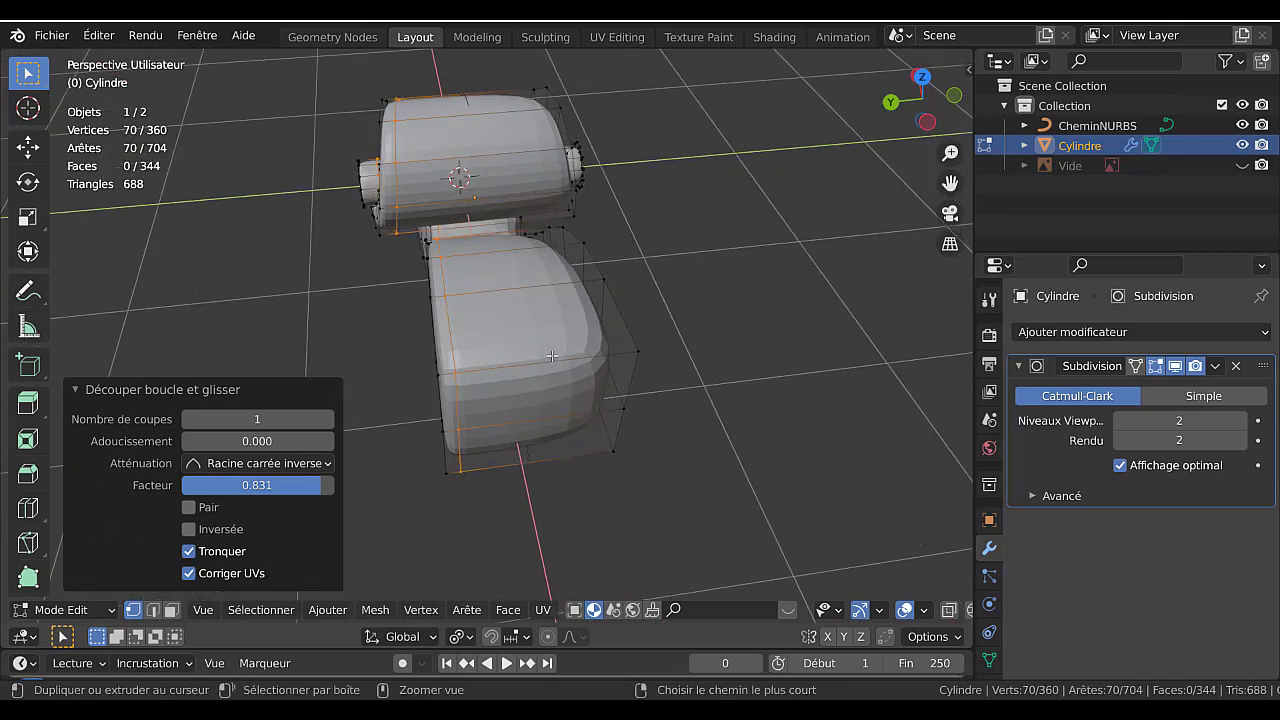
key("ctrl+r")
left_click(575, 335)
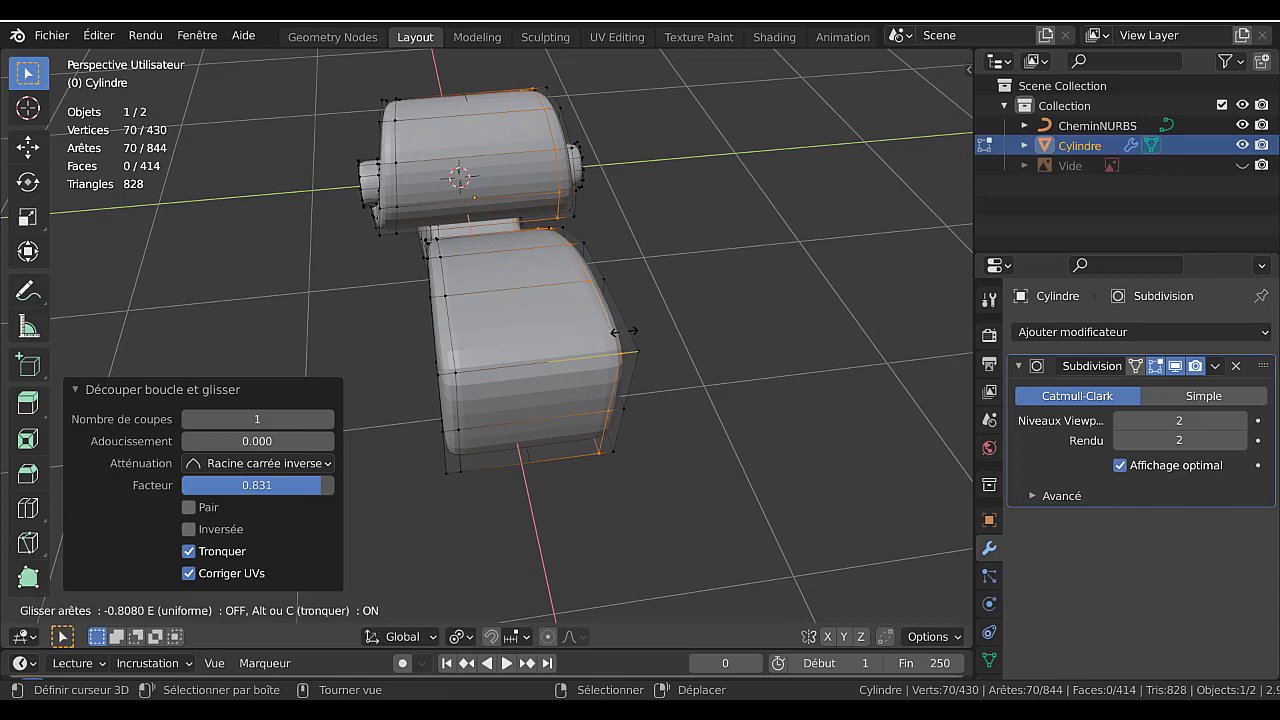
left_click(626, 330)
Edge-slide the new -Y side loop closer to the outer edge with a factor of about -0.111.
middle_click_drag(570, 335, 487, 426)
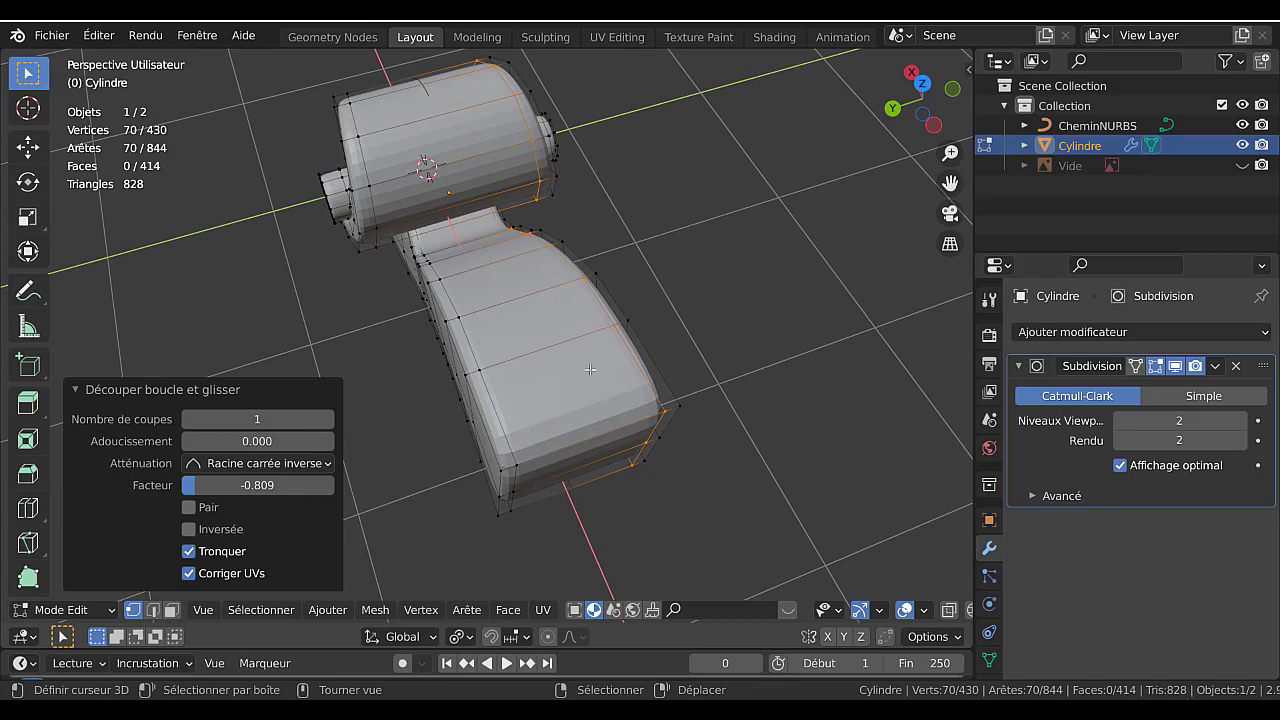
middle_click_drag(585, 347, 489, 341)
scroll(489, 341, "up", 2)
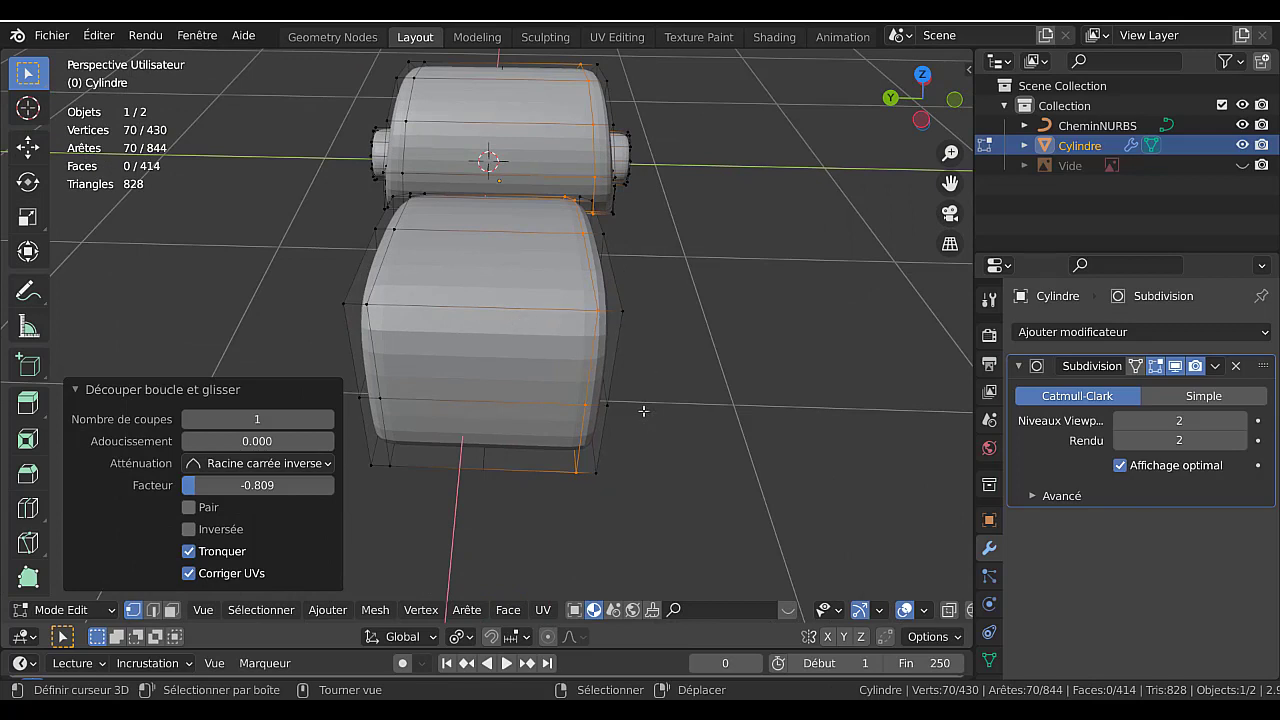
key("g")
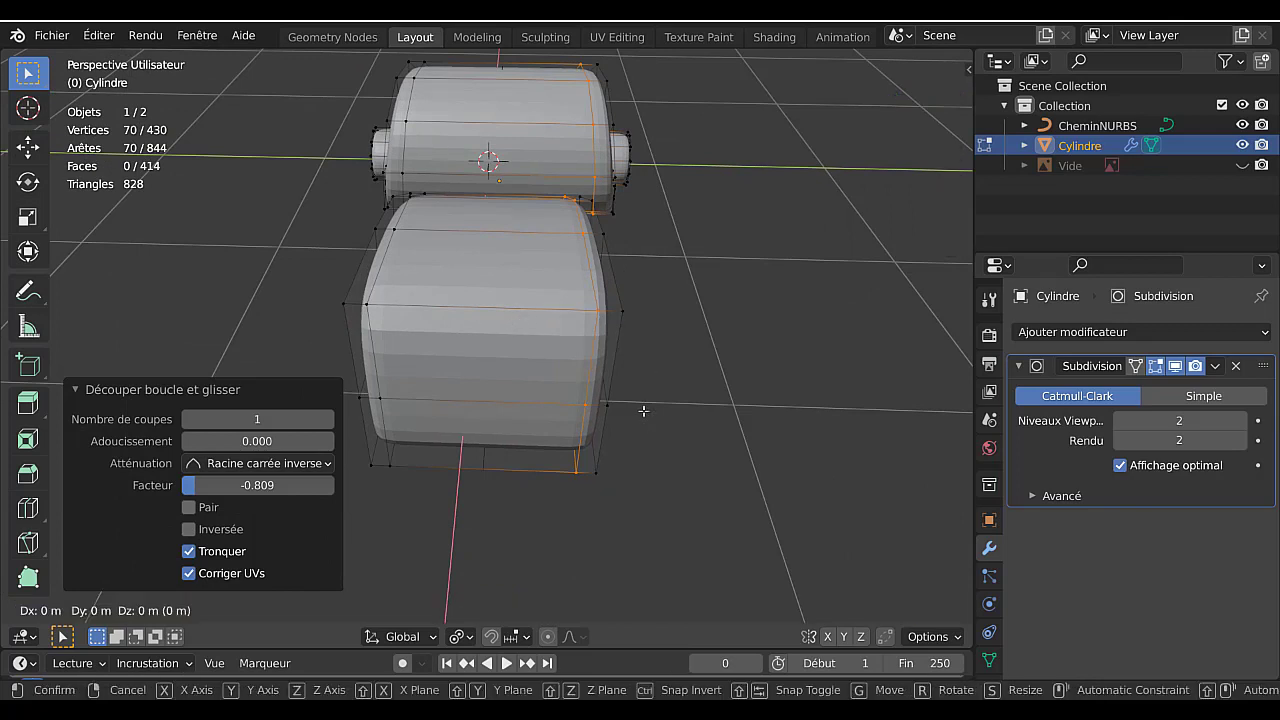
key("g")
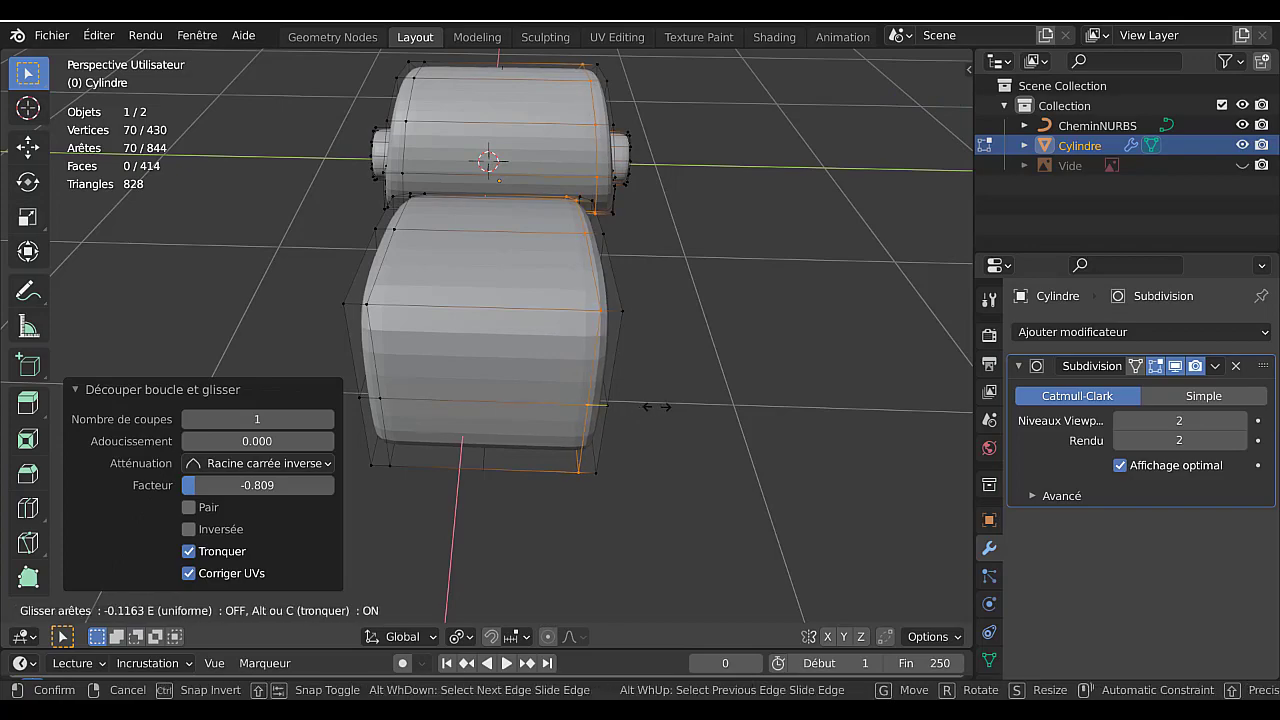
left_click(657, 407)
Cut three evenly spaced, centred edge loops between the two side loops and switch to edge selection.
scroll(657, 404, "down", 2)
mouse_move(614, 364)
middle_mouse_down()
mouse_move(700, 420)
mouse_move(667, 389)
mouse_move(775, 356)
mouse_move(632, 366)
middle_mouse_up()
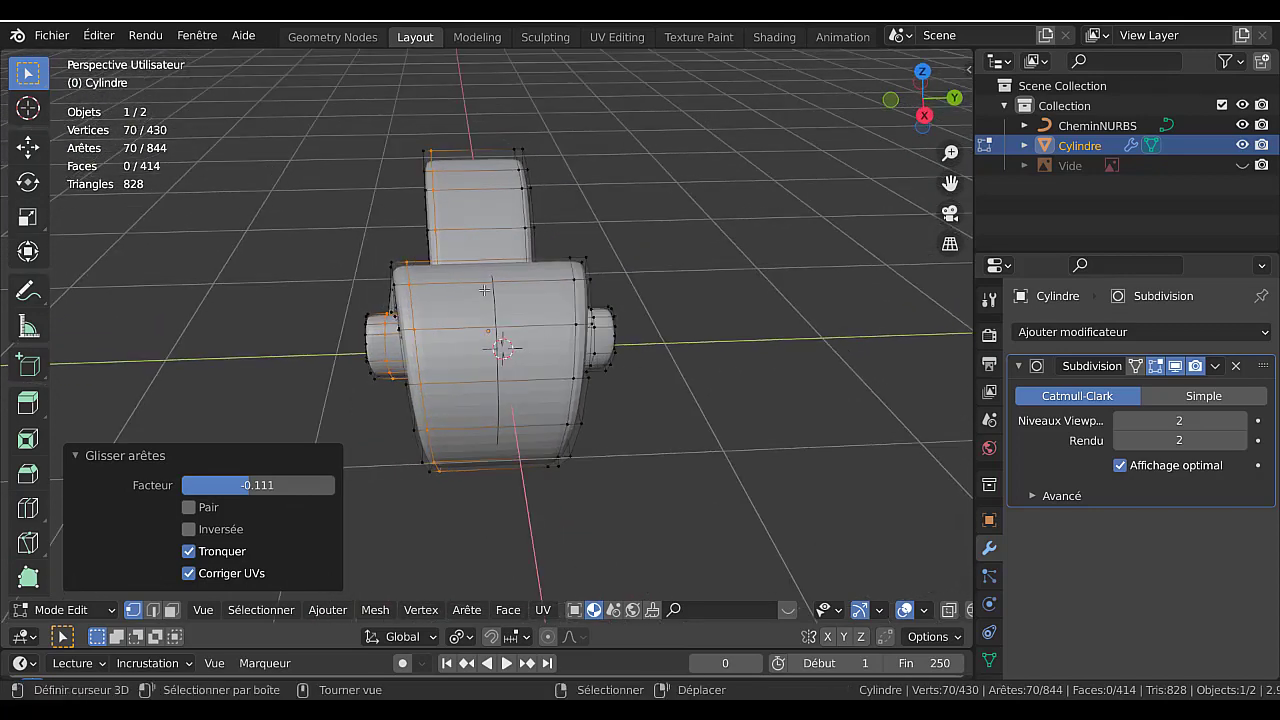
key("ctrl+r")
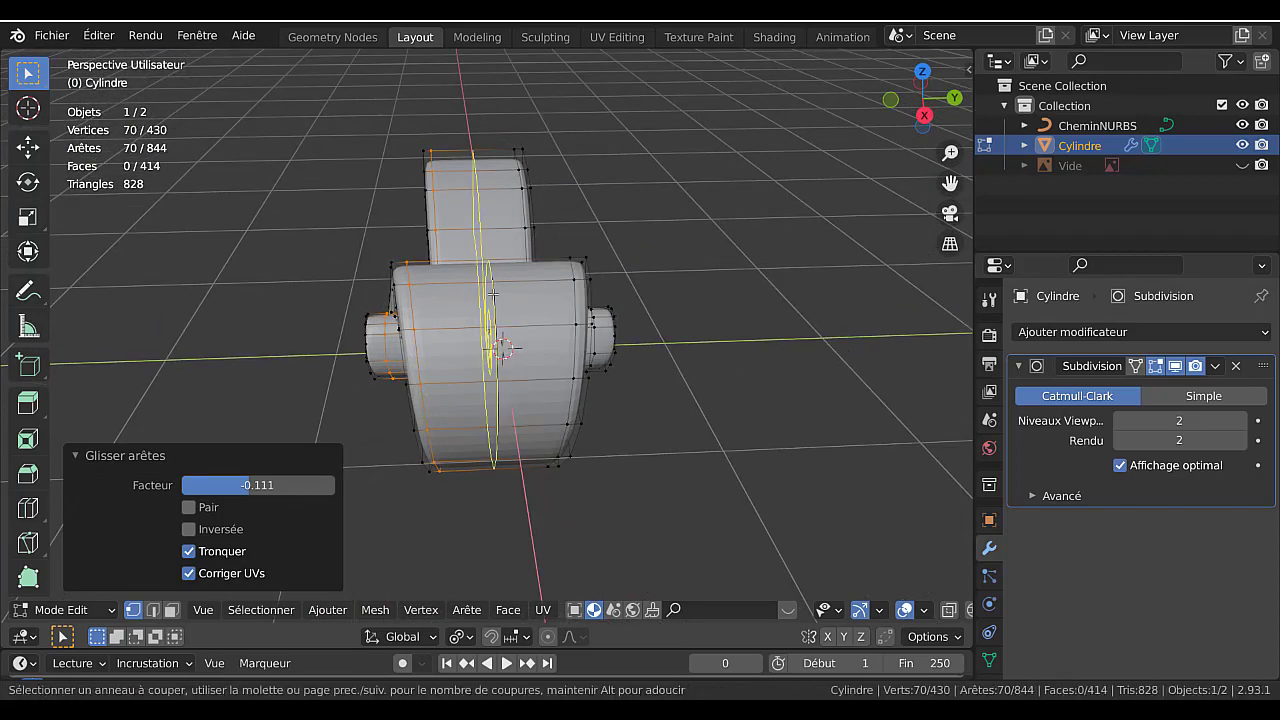
scroll(493, 293, "up", 1)
scroll(493, 293, "up", 1)
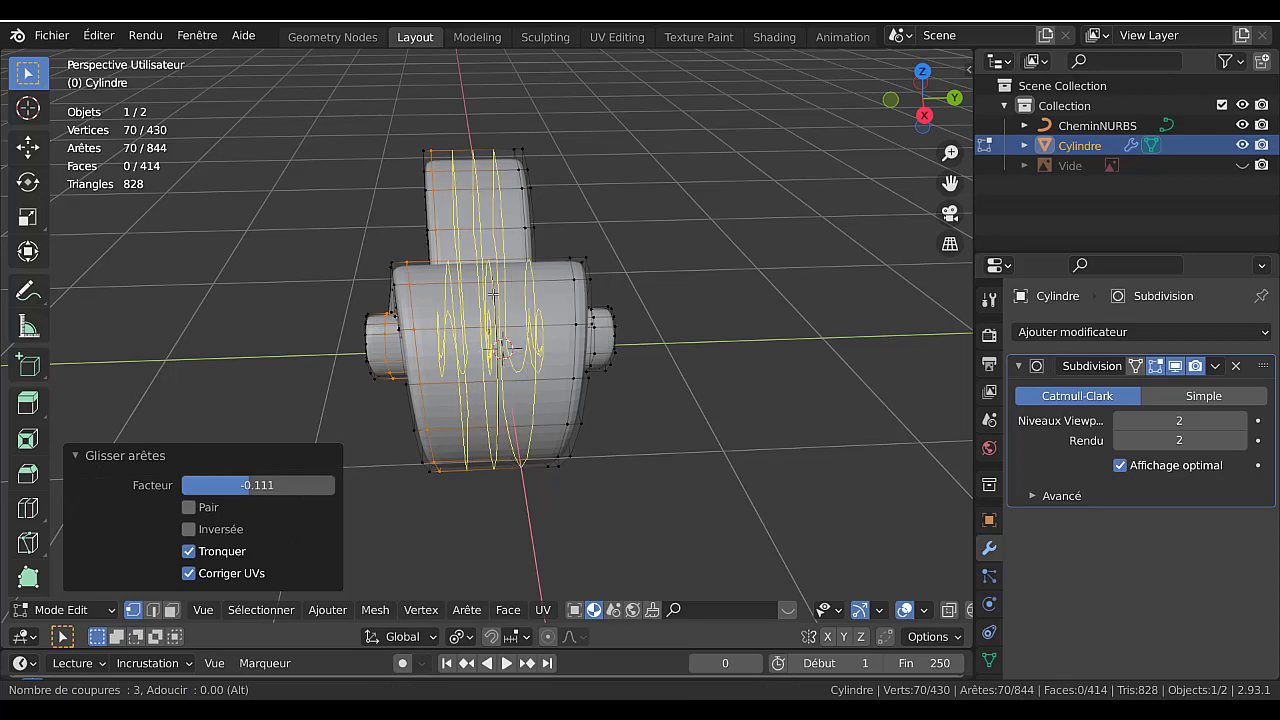
left_click(493, 293)
right_click(493, 293)
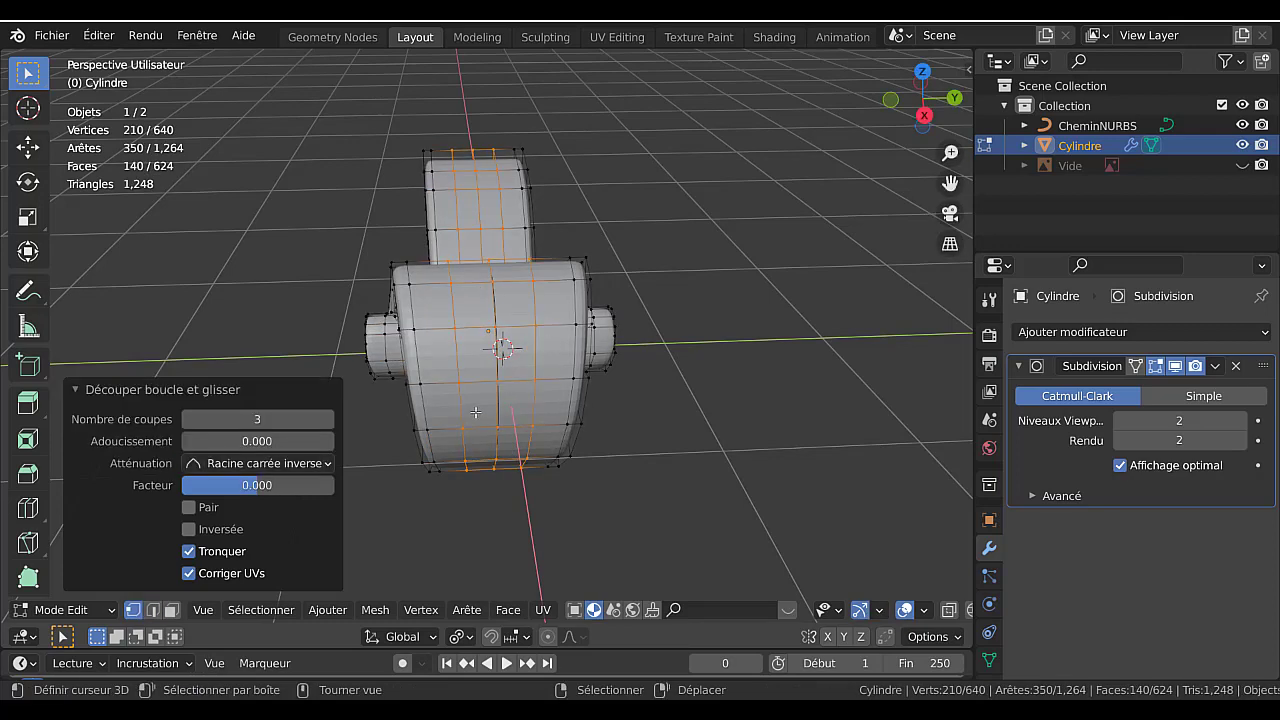
middle_click_drag(384, 383, 743, 335)
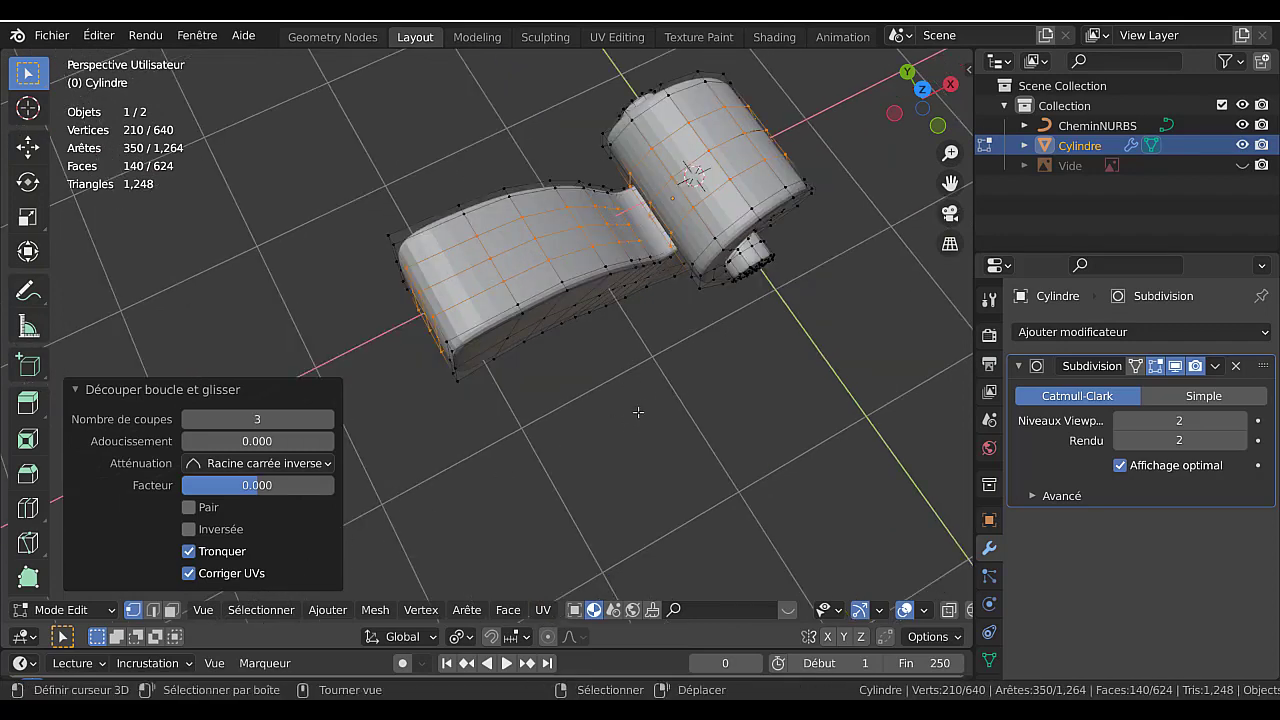
middle_click_drag(638, 411, 603, 453)
key("2")
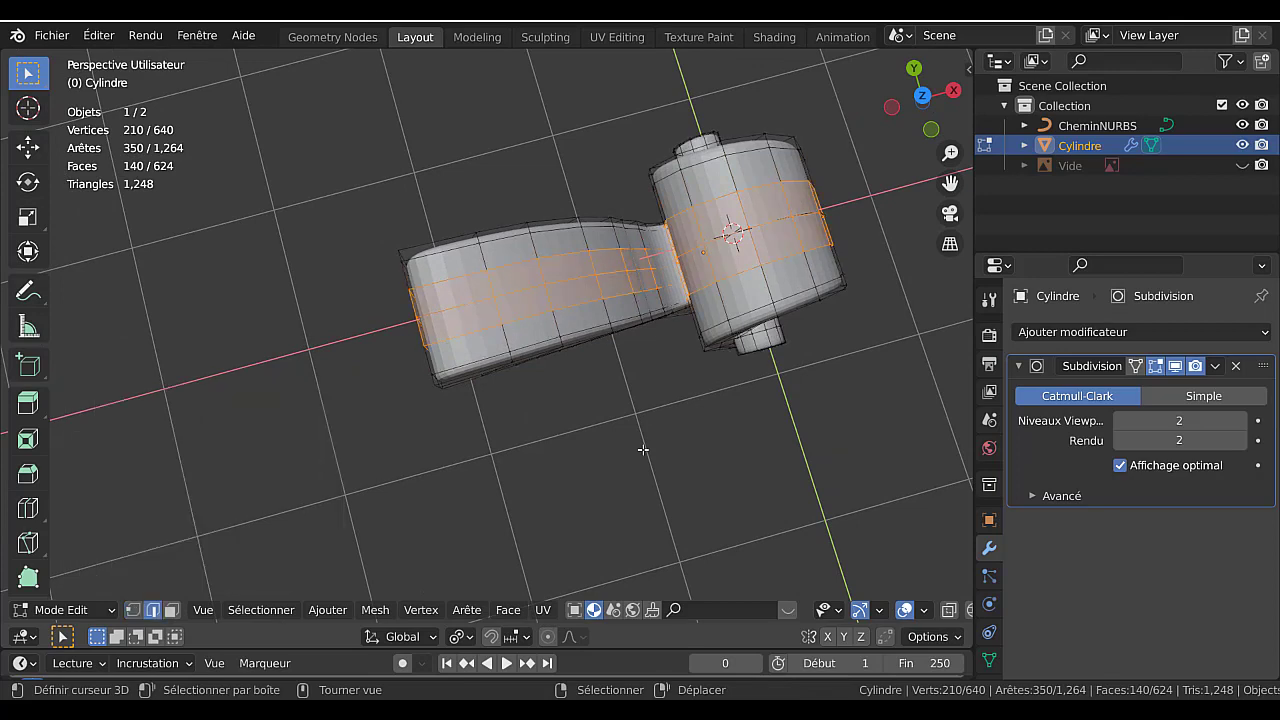
Deselect the central strip's edges along the neck's upper surface and on its end face.
scroll(650, 432, "up", 3)
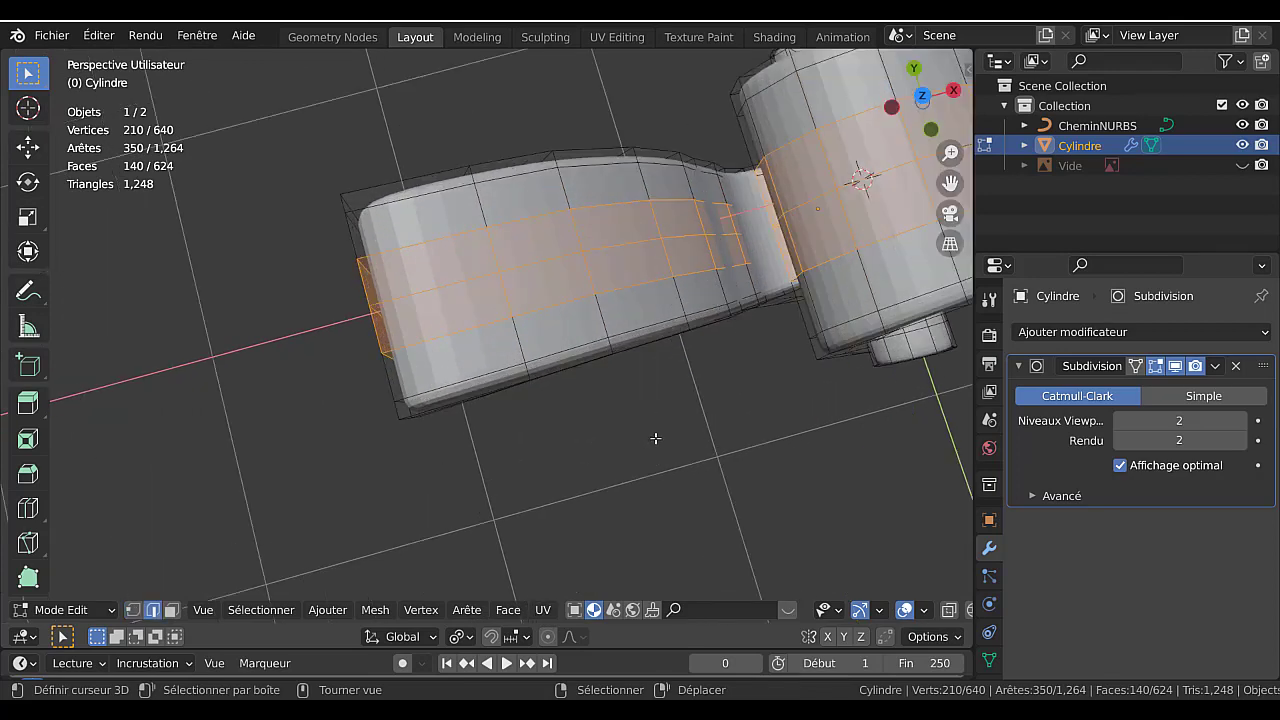
key("c")
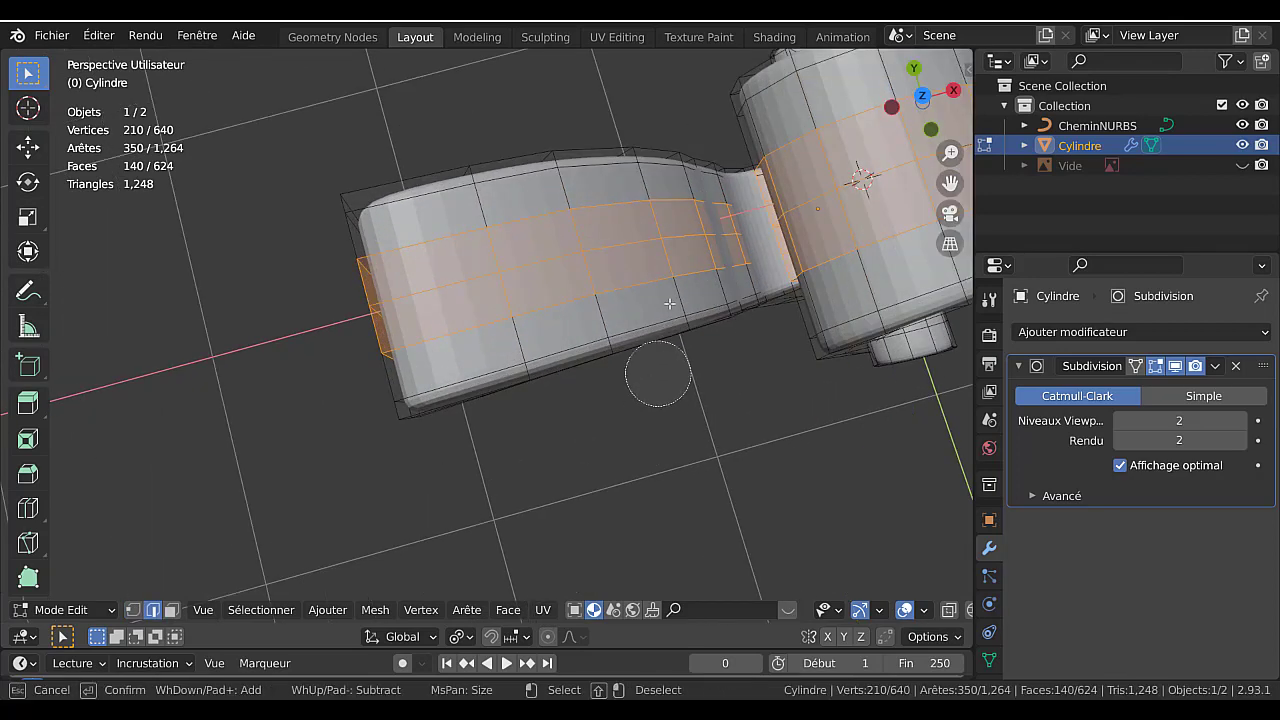
mouse_move(721, 230)
left_mouse_down("shift")
mouse_move(545, 255)
mouse_move(640, 208)
mouse_move(702, 259)
mouse_move(362, 302)
left_mouse_up("shift")
mouse_move(700, 264)
left_mouse_down("shift")
mouse_move(721, 261)
mouse_move(704, 238)
left_mouse_up("shift")
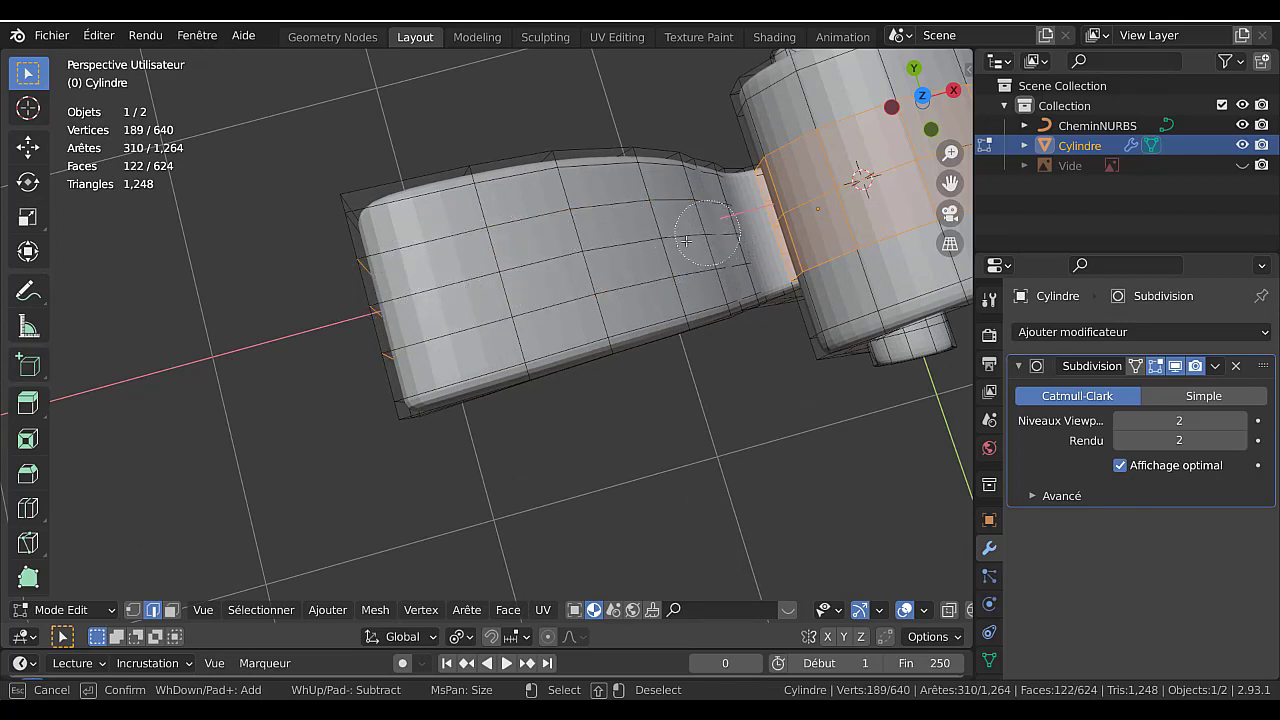
key("Escape")
mouse_move(694, 308)
middle_mouse_down()
mouse_move(759, 247)
mouse_move(763, 263)
middle_mouse_up()
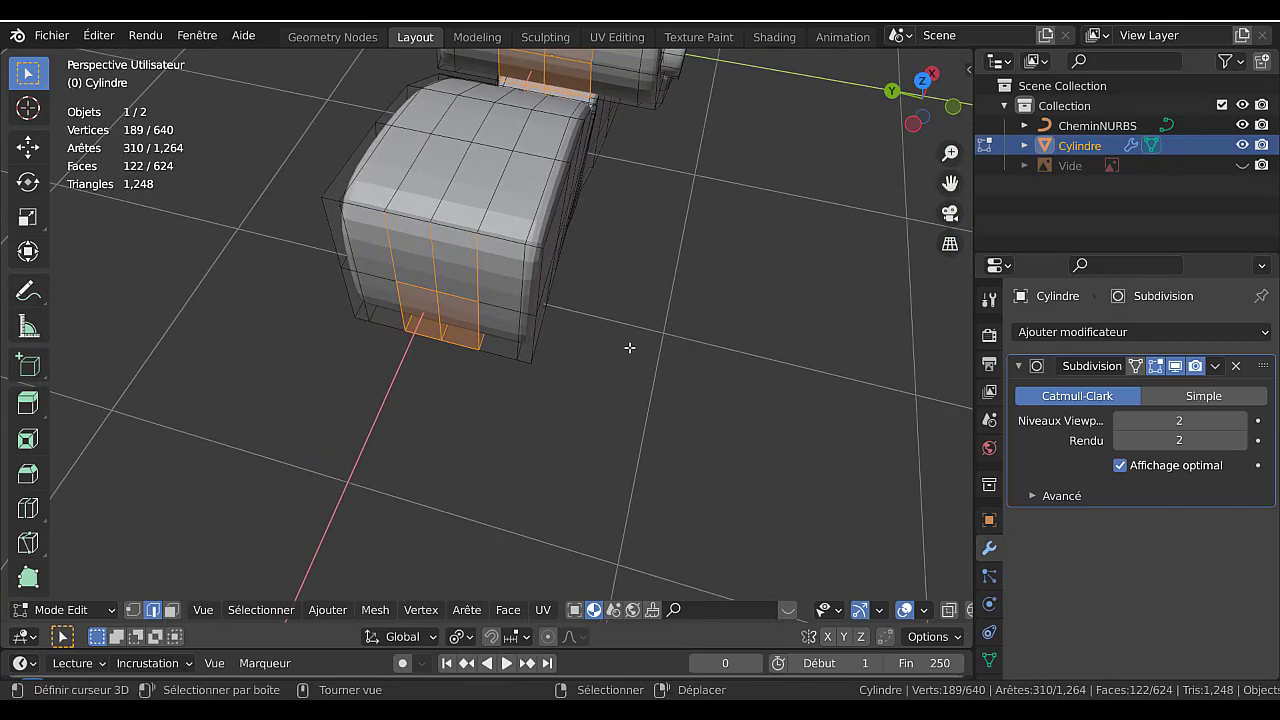
key("c")
left_click_drag(405, 266, 480, 256, "shift")
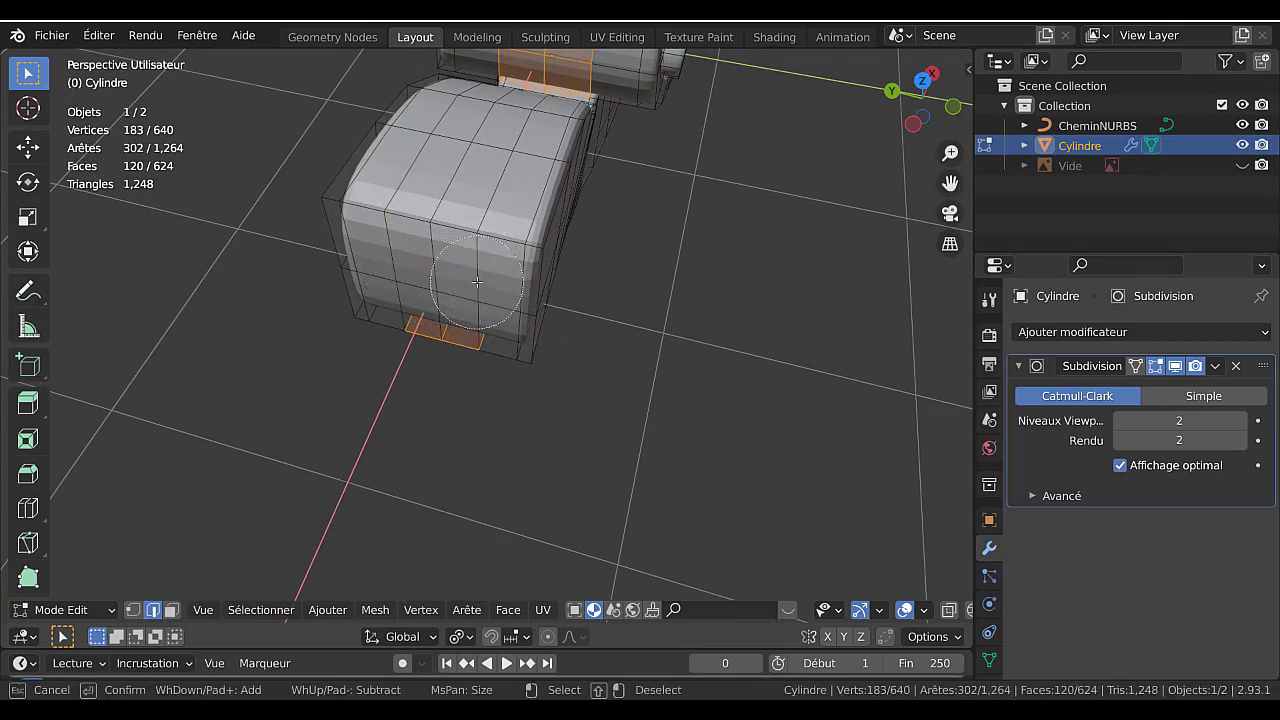
key("Escape")
mouse_move(630, 308)
middle_mouse_down()
mouse_move(430, 308)
mouse_move(625, 314)
mouse_move(437, 339)
middle_mouse_up()
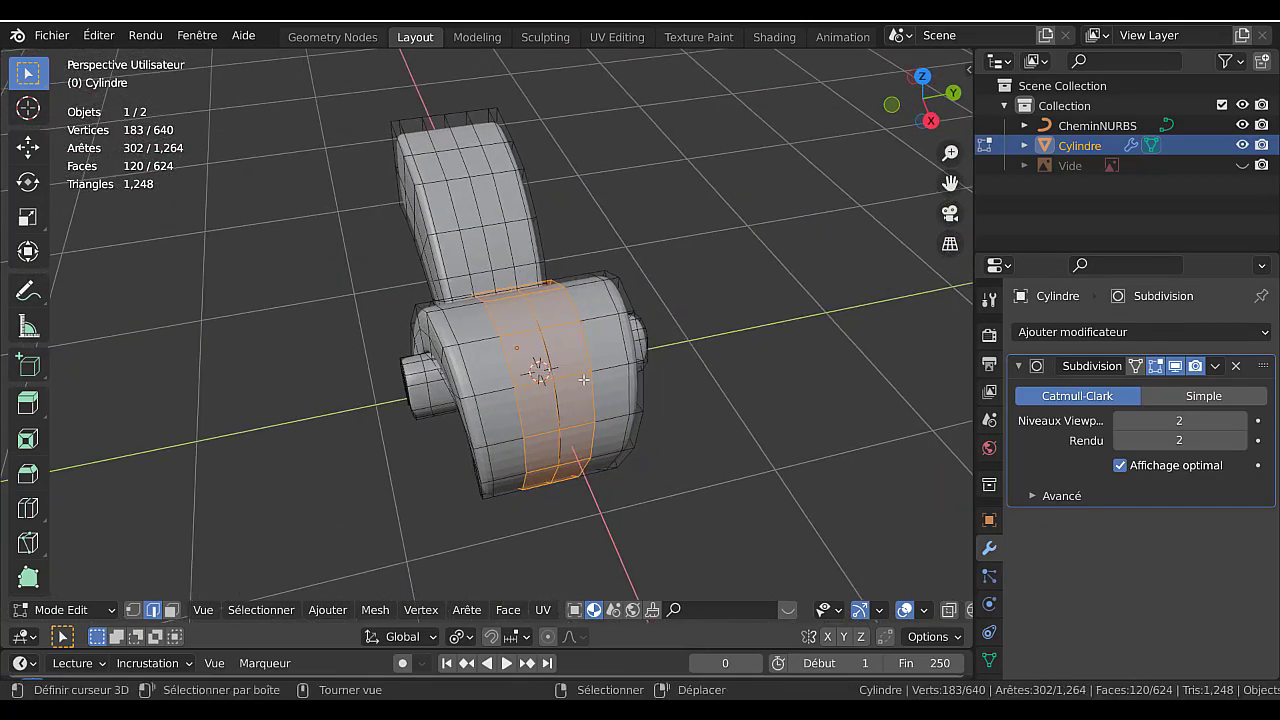
middle_click_drag(594, 417, 579, 347, "shift")
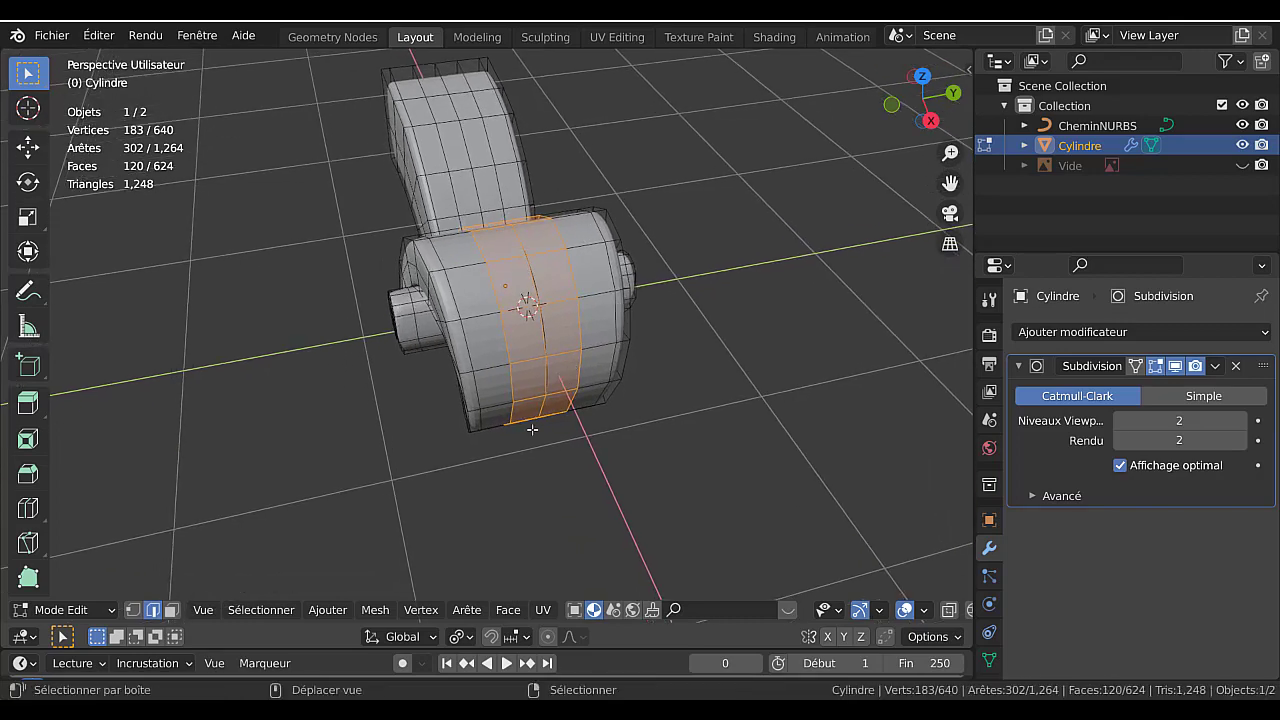
Select the two edge loops flanking the centre loop and deselect their edges on the neck's upper surface and end face.
left_click(580, 321, "alt")
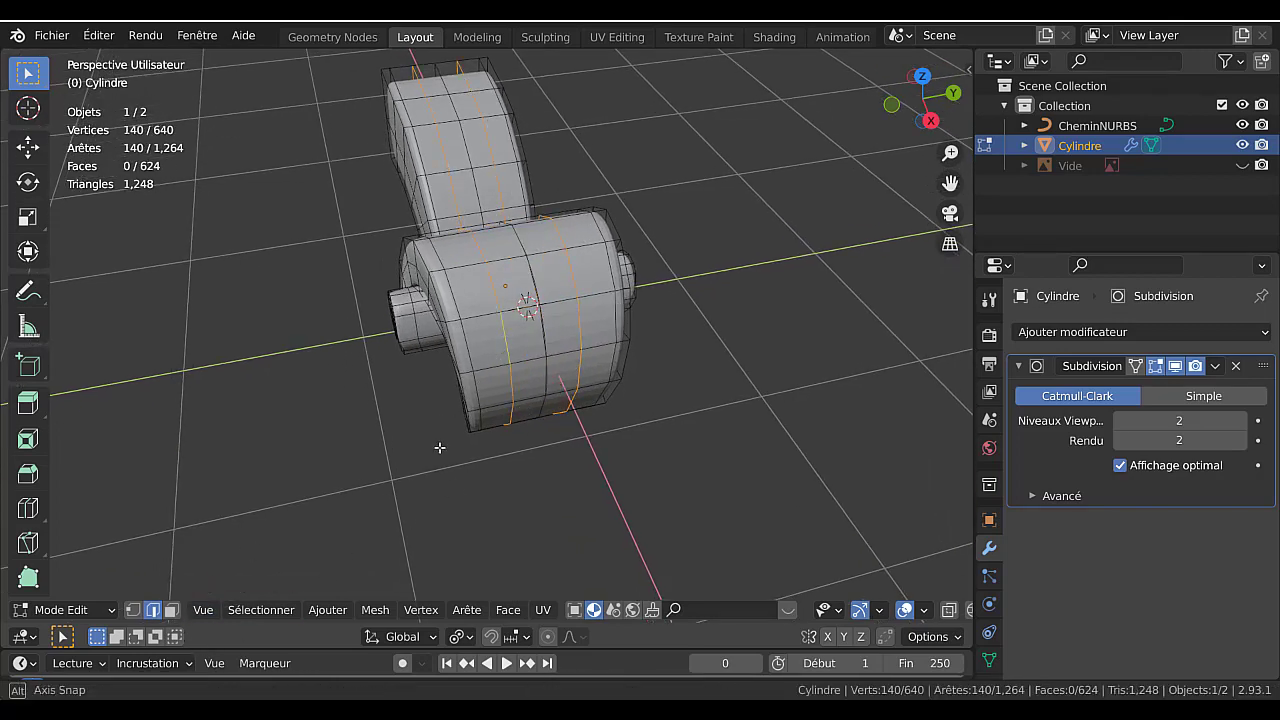
middle_click_drag(439, 447, 709, 509)
key("c")
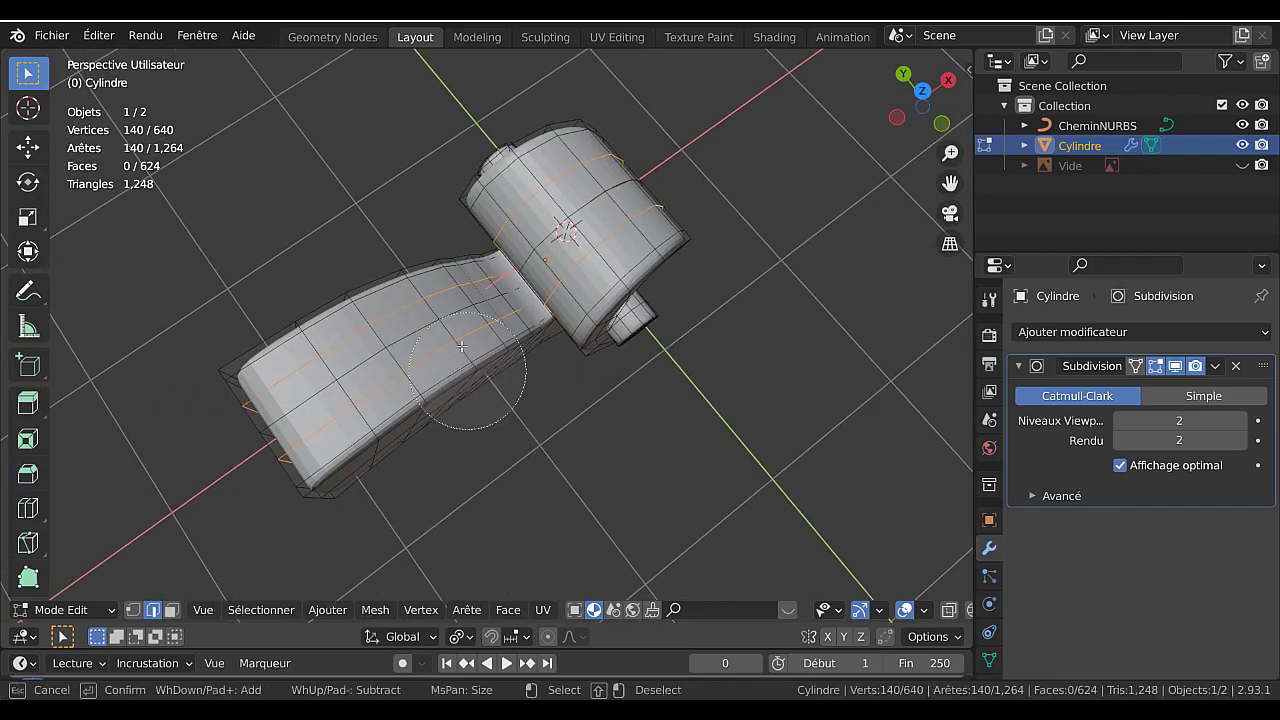
middle_click_drag(430, 357, 297, 432)
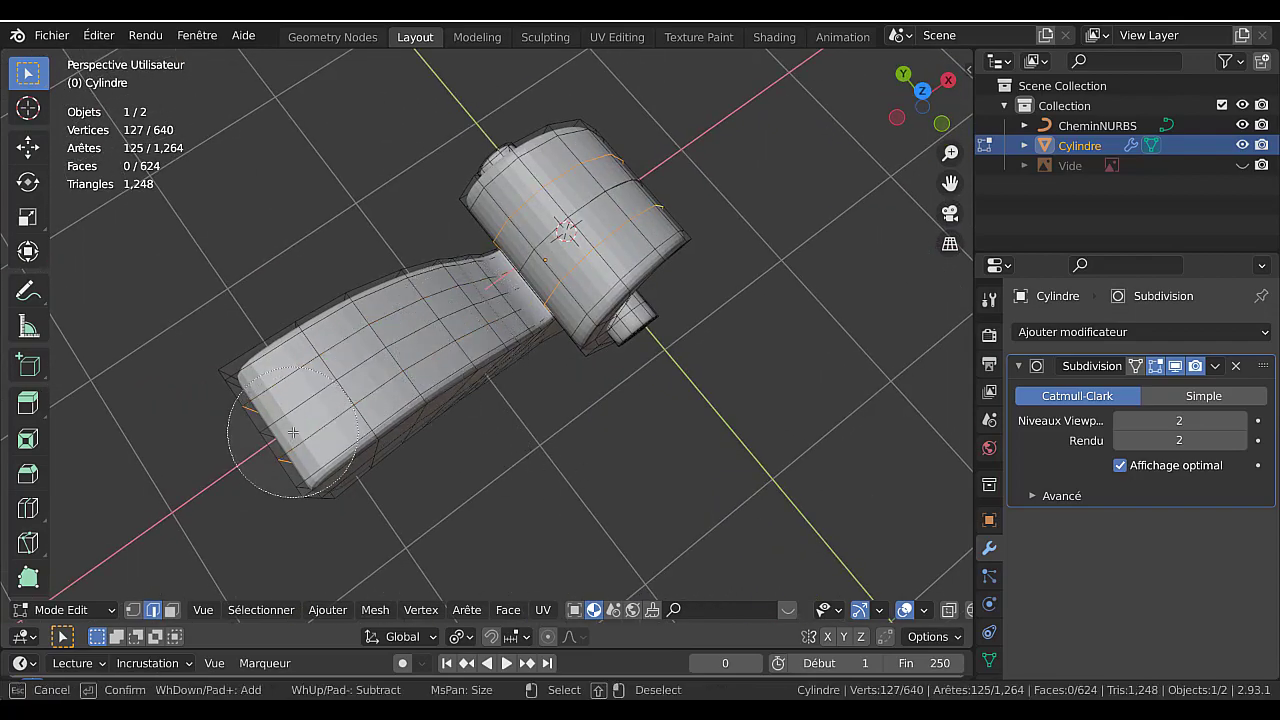
key("Escape")
mouse_move(378, 438)
middle_mouse_down()
mouse_move(497, 319)
mouse_move(537, 367)
mouse_move(465, 345)
mouse_move(468, 372)
middle_mouse_up()
key("c")
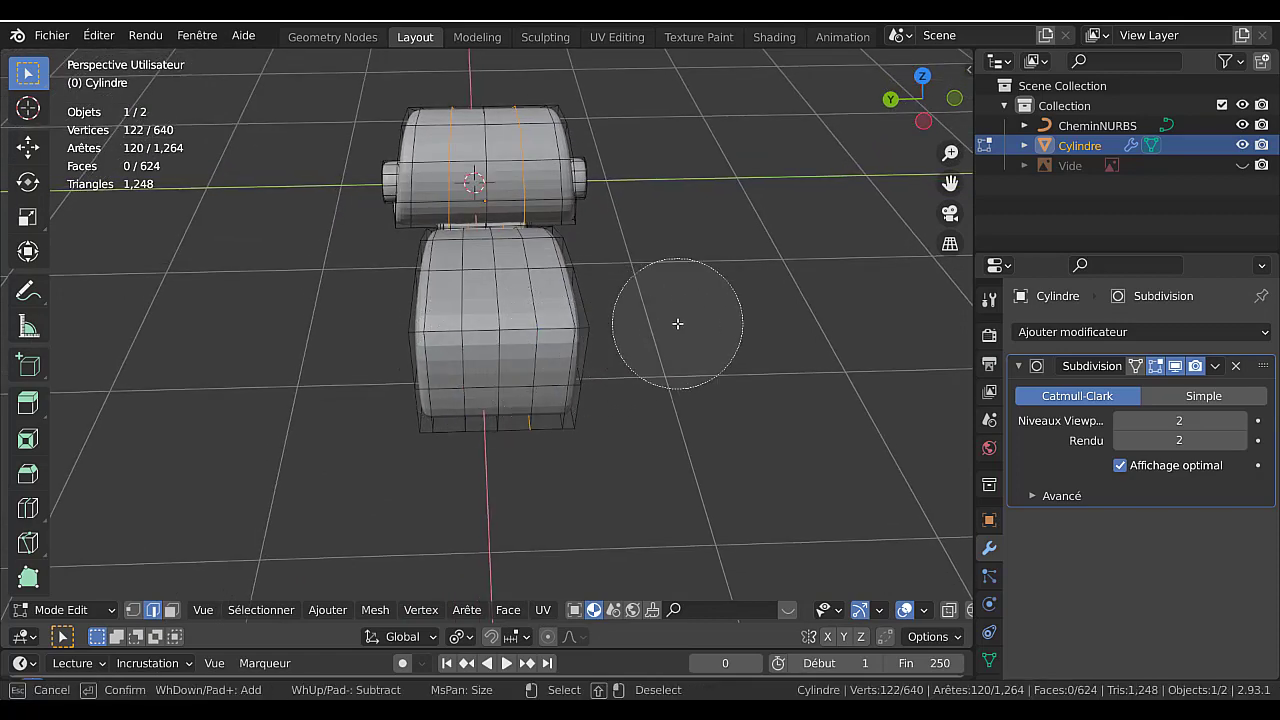
key("Escape")
Add the missed underside edge to the loop selection and deselect the leftover edges where the neck meets the spiral, using an X-ray front view.
middle_click_drag(651, 383, 480, 274)
scroll(480, 274, "up", 4)
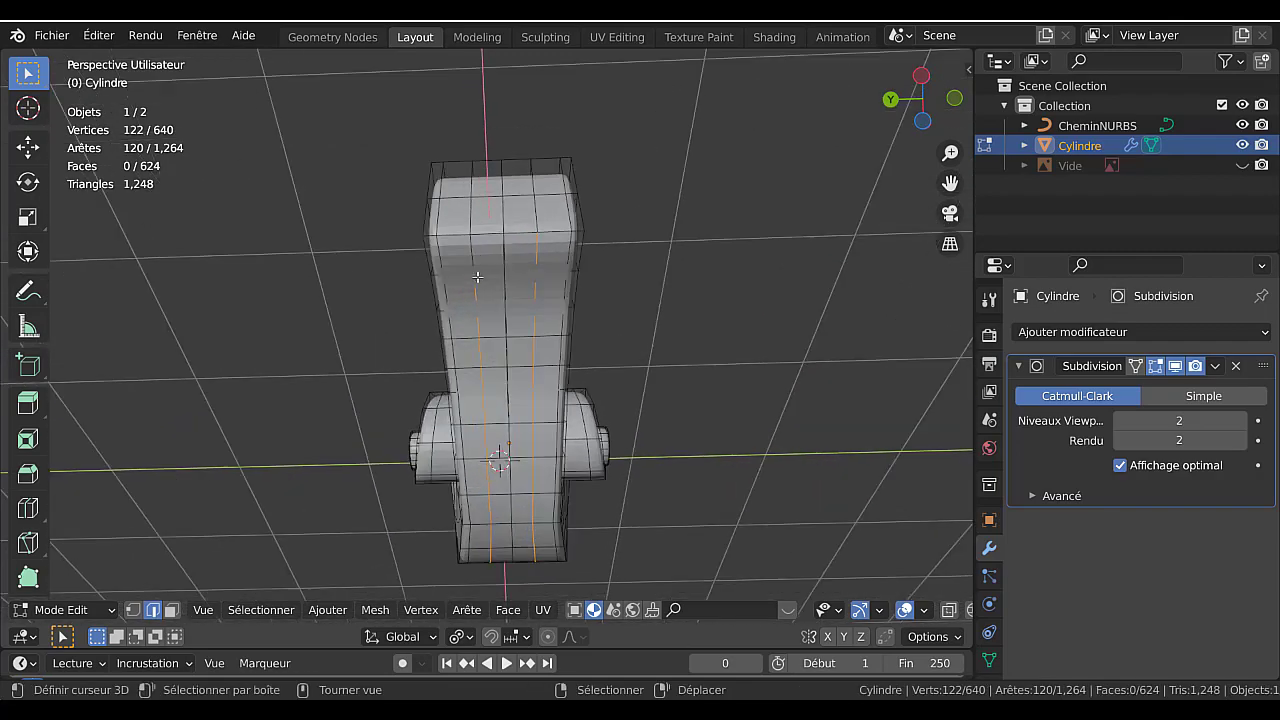
scroll(643, 260, "down", 4)
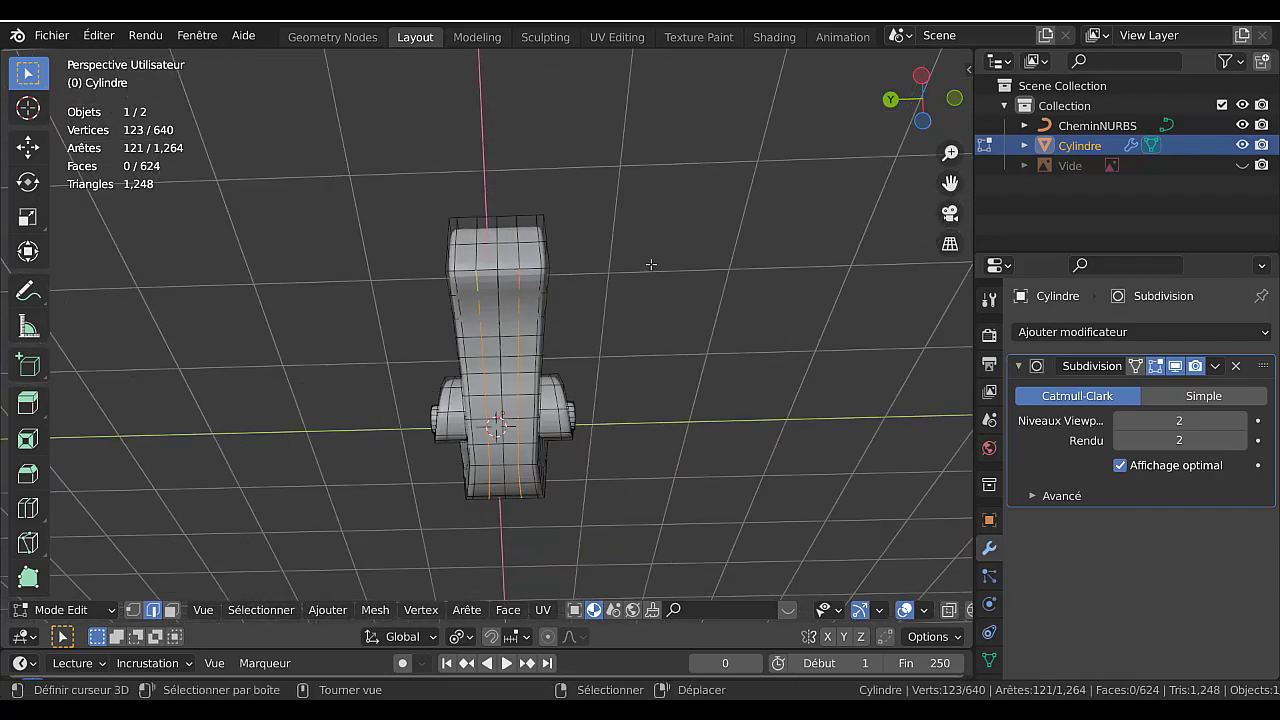
middle_click_drag(654, 263, 506, 377)
scroll(539, 349, "up", 3)
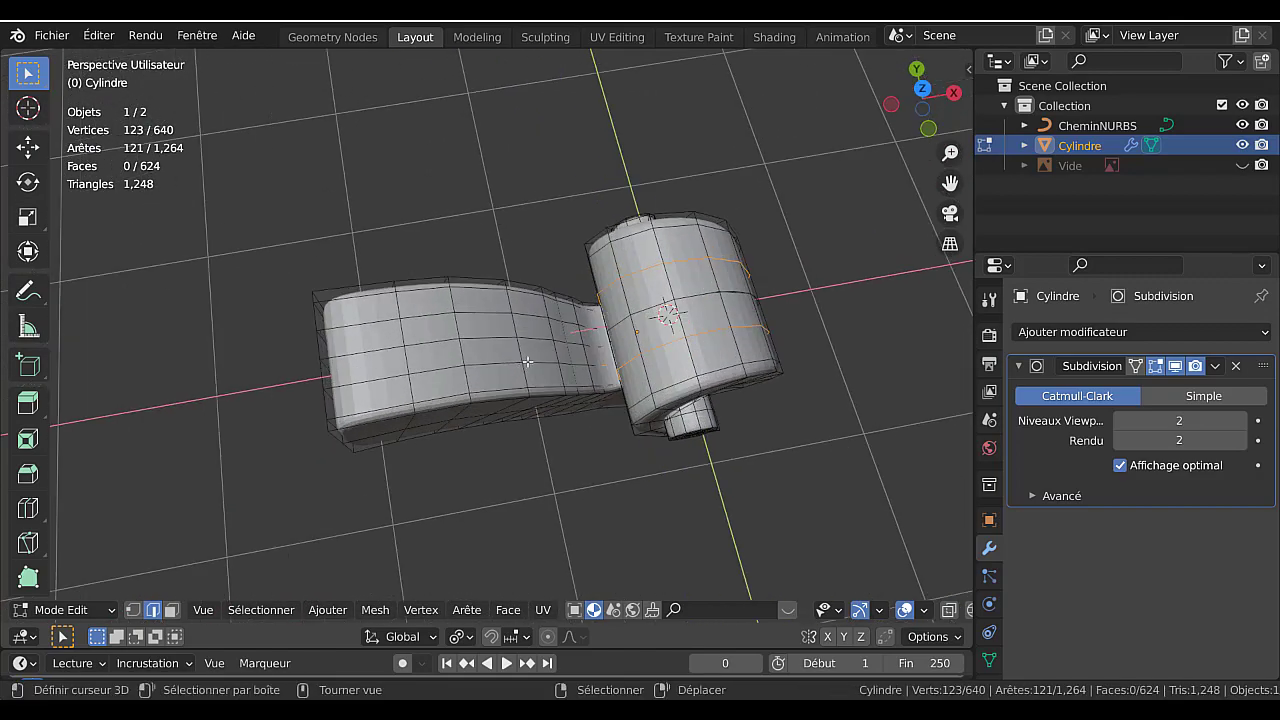
middle_click_drag(594, 356, 531, 216)
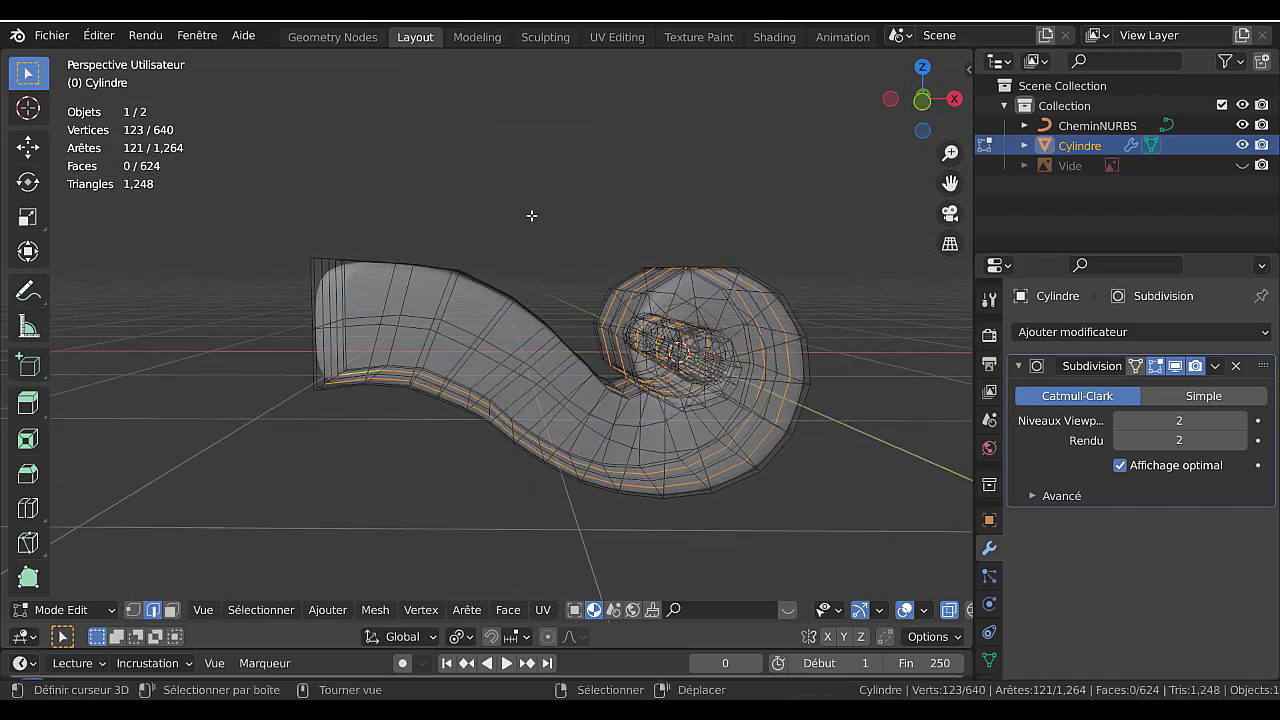
key("KP_1")
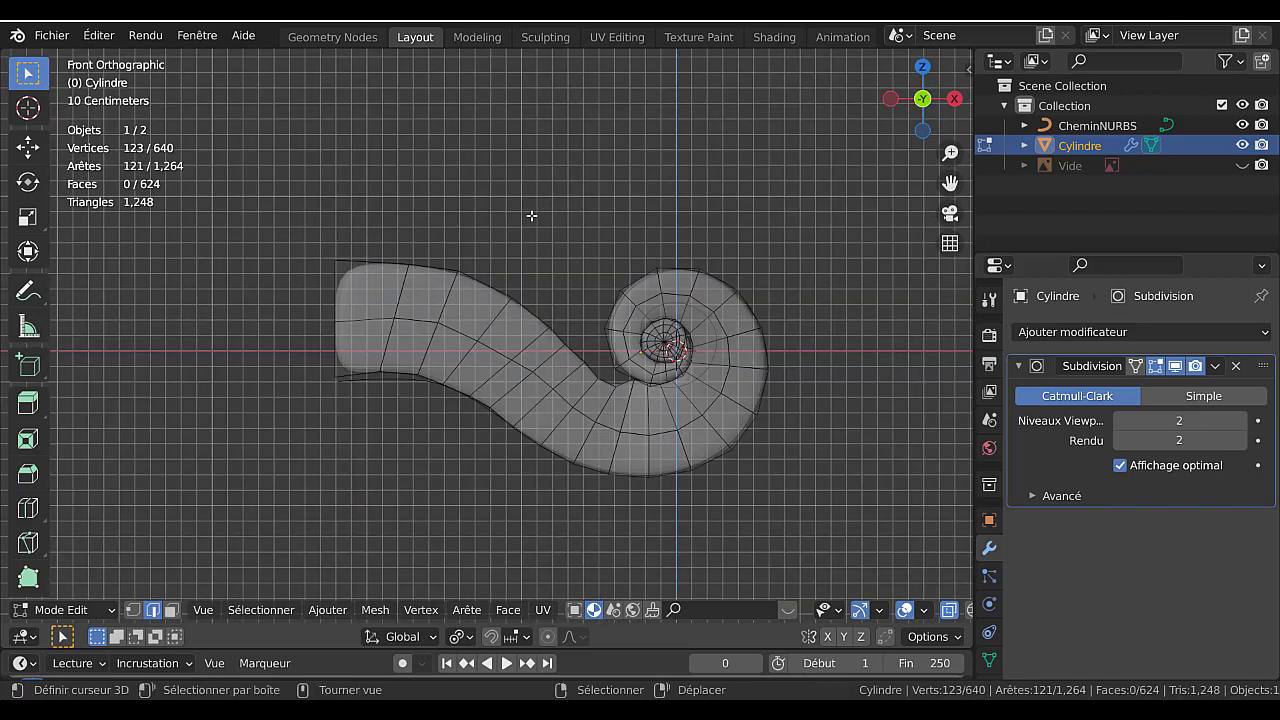
key("c")
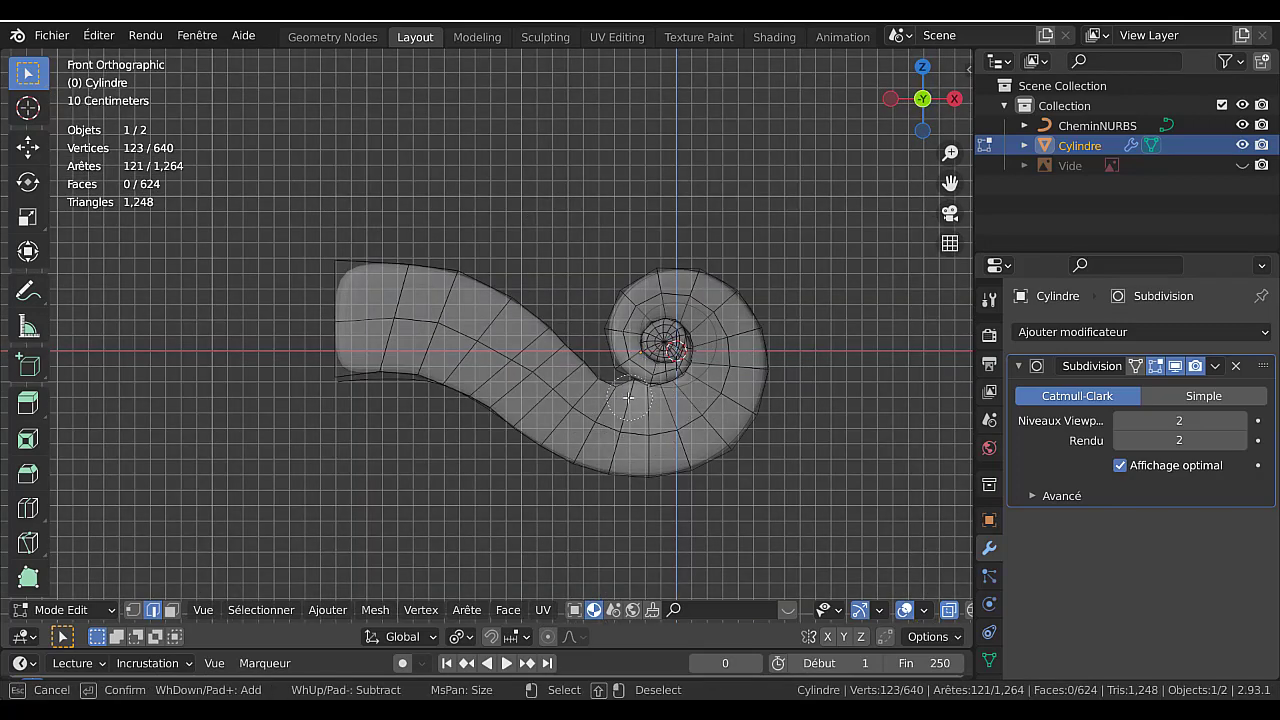
key("Escape")
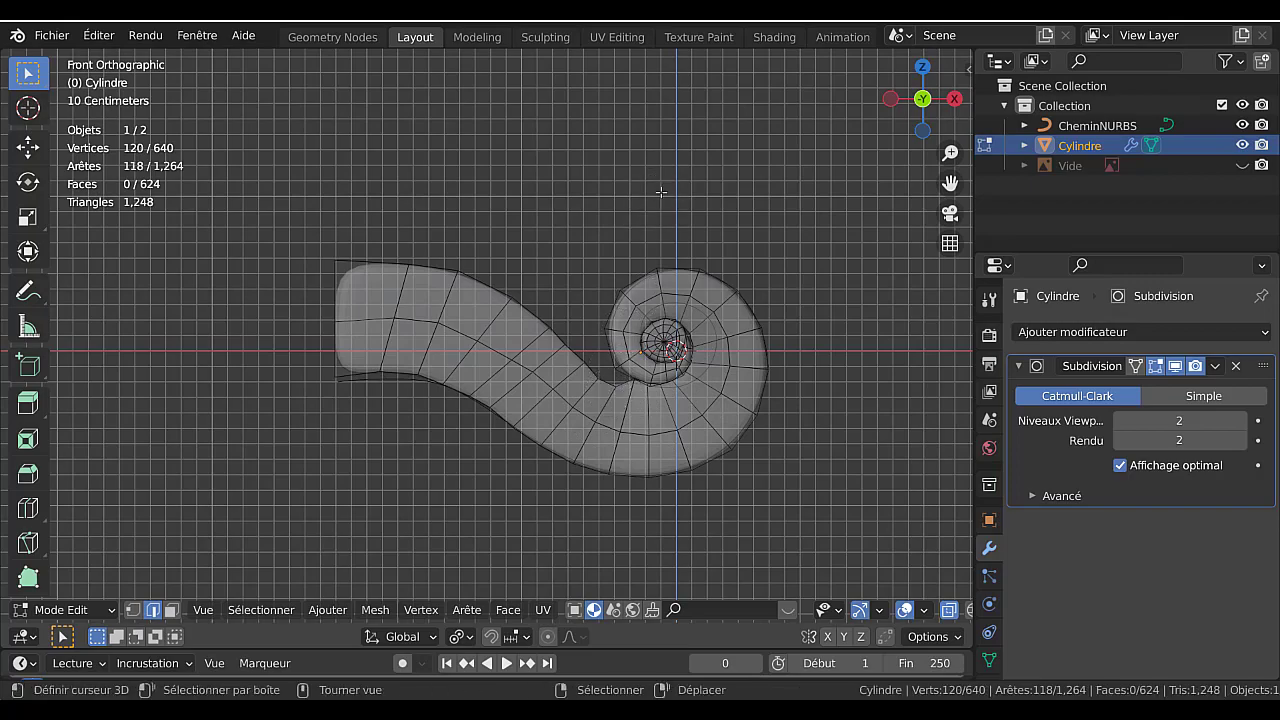
Turn off X-ray display and scale the two selected edge loops uniformly to 0.842 to carve grooves along the scroll's back.
middle_click_drag(710, 160, 675, 262)
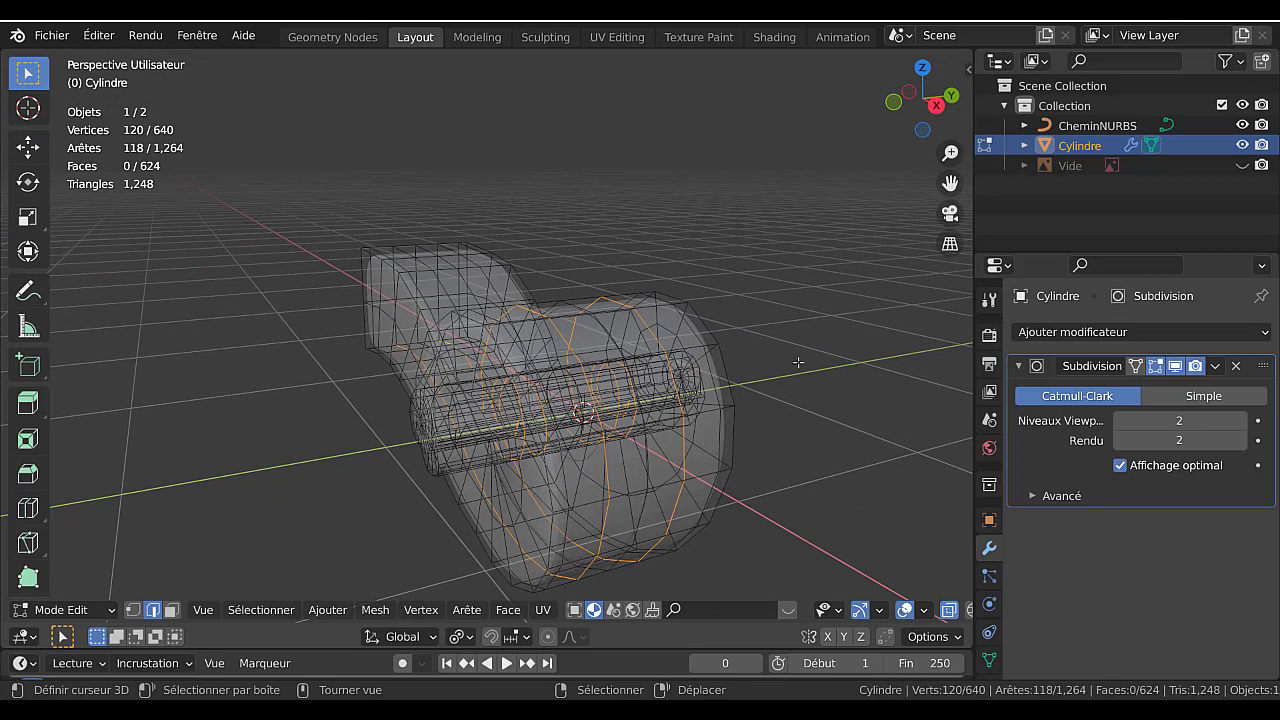
key("alt+z")
middle_click_drag(798, 362, 752, 445)
key("s")
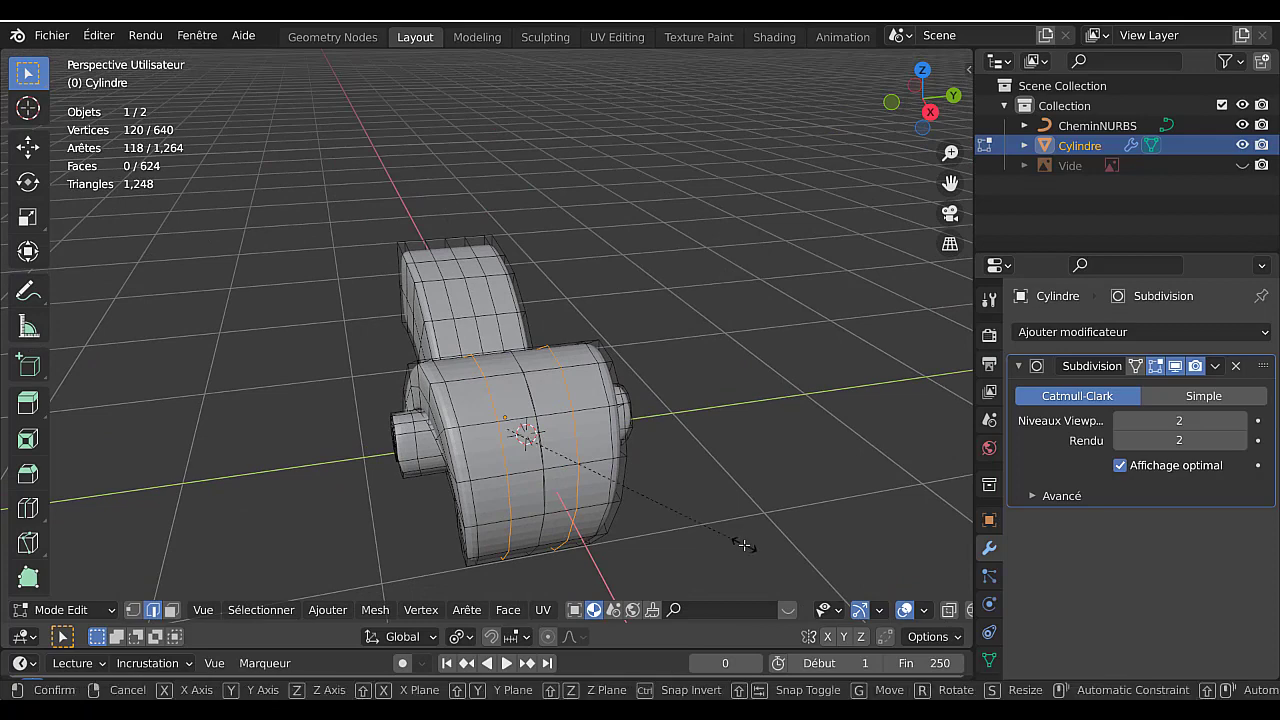
left_click(716, 488)
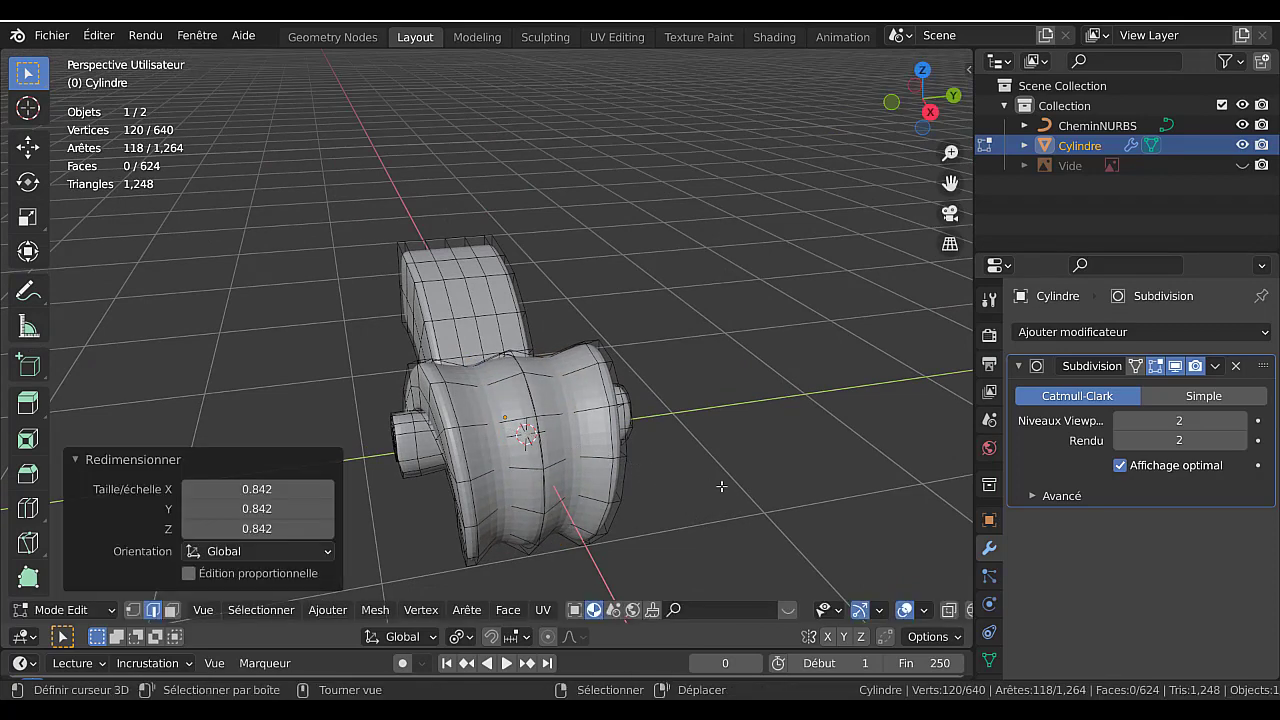
Return to Object Mode and apply smooth shading to the scroll.
key("Tab")
middle_click_drag(716, 488, 885, 488)
middle_click_drag(845, 481, 342, 385)
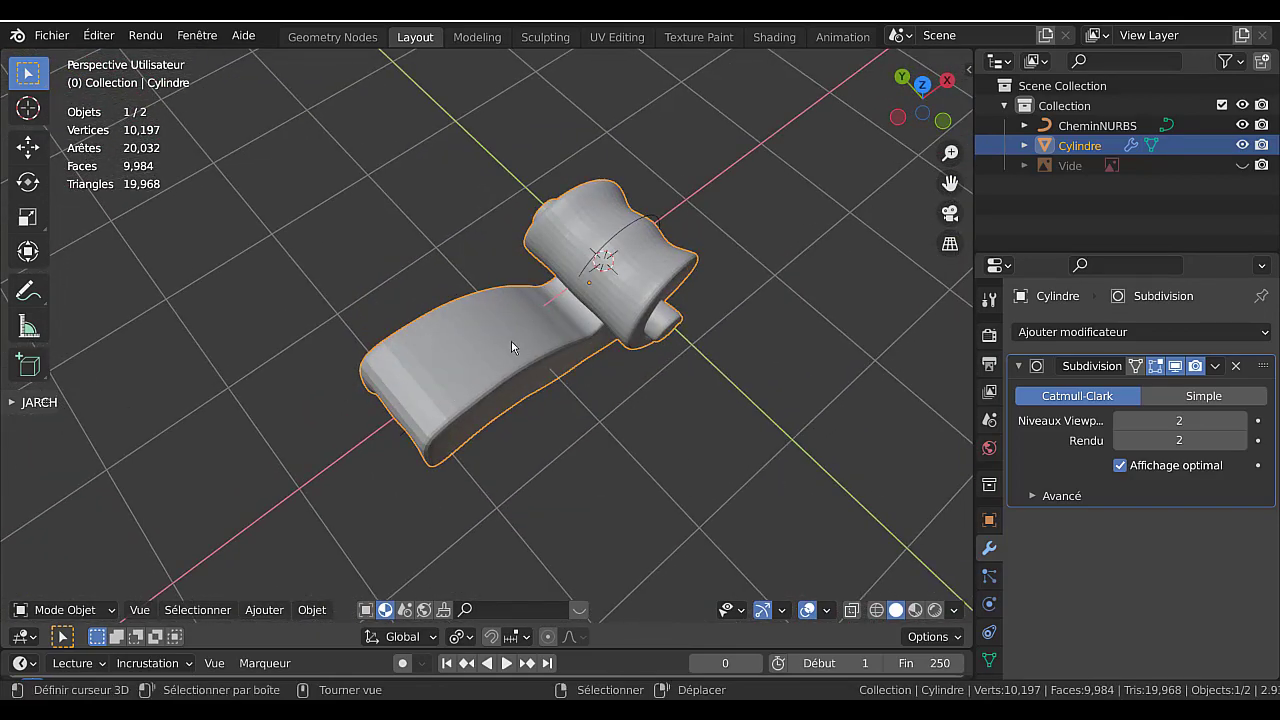
middle_click_drag(510, 341, 570, 349)
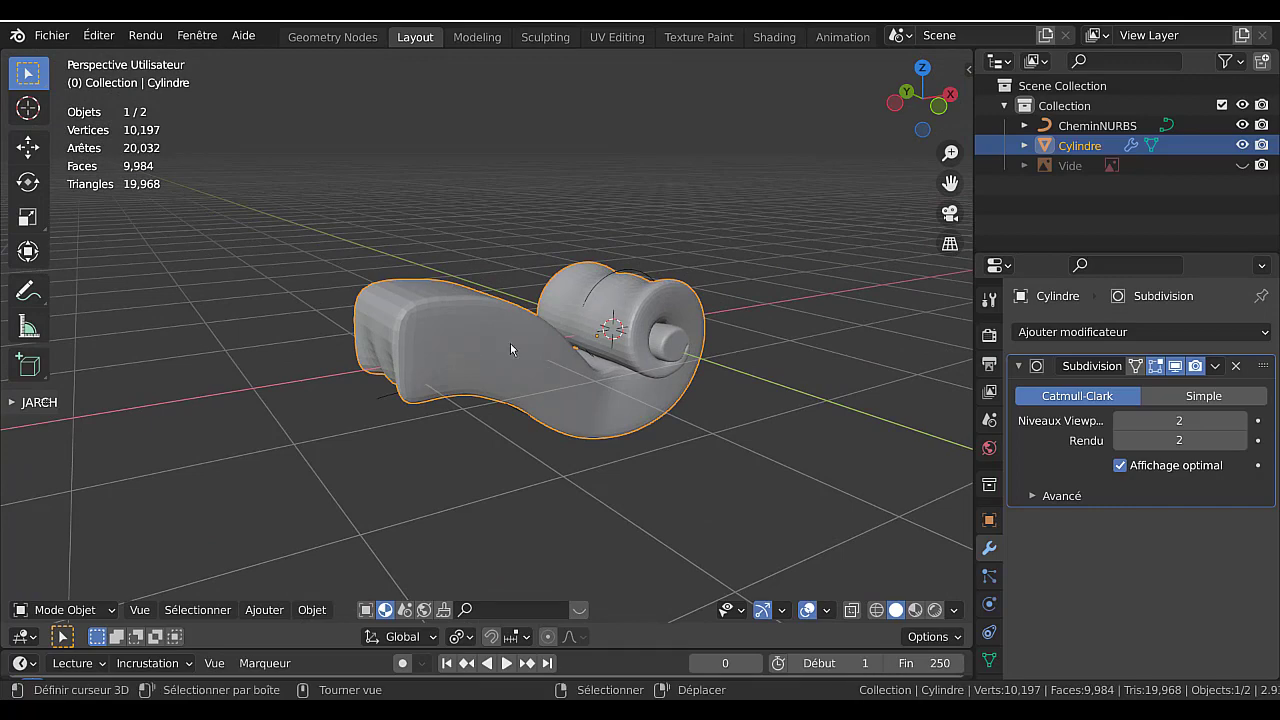
left_click(310, 610)
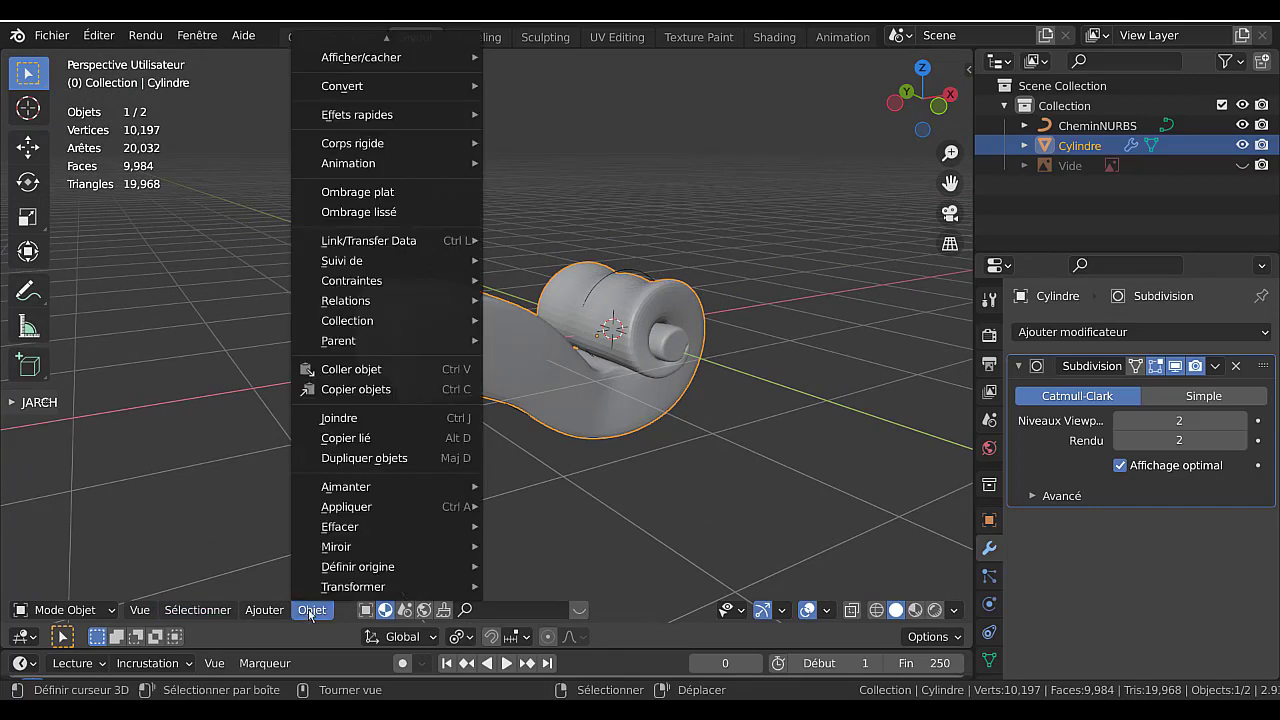
left_click(366, 214)
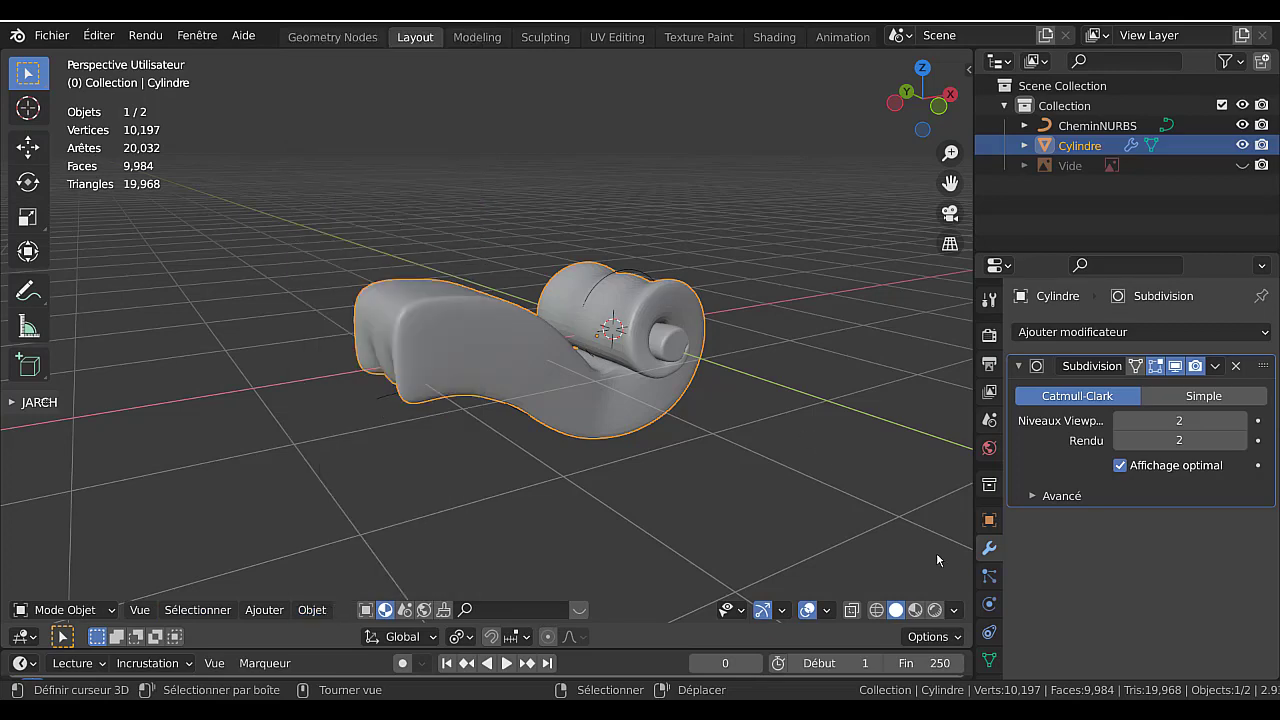
Enable Auto Smooth at 30° in the scroll mesh's normals settings.
left_click_drag(973, 544, 891, 535)
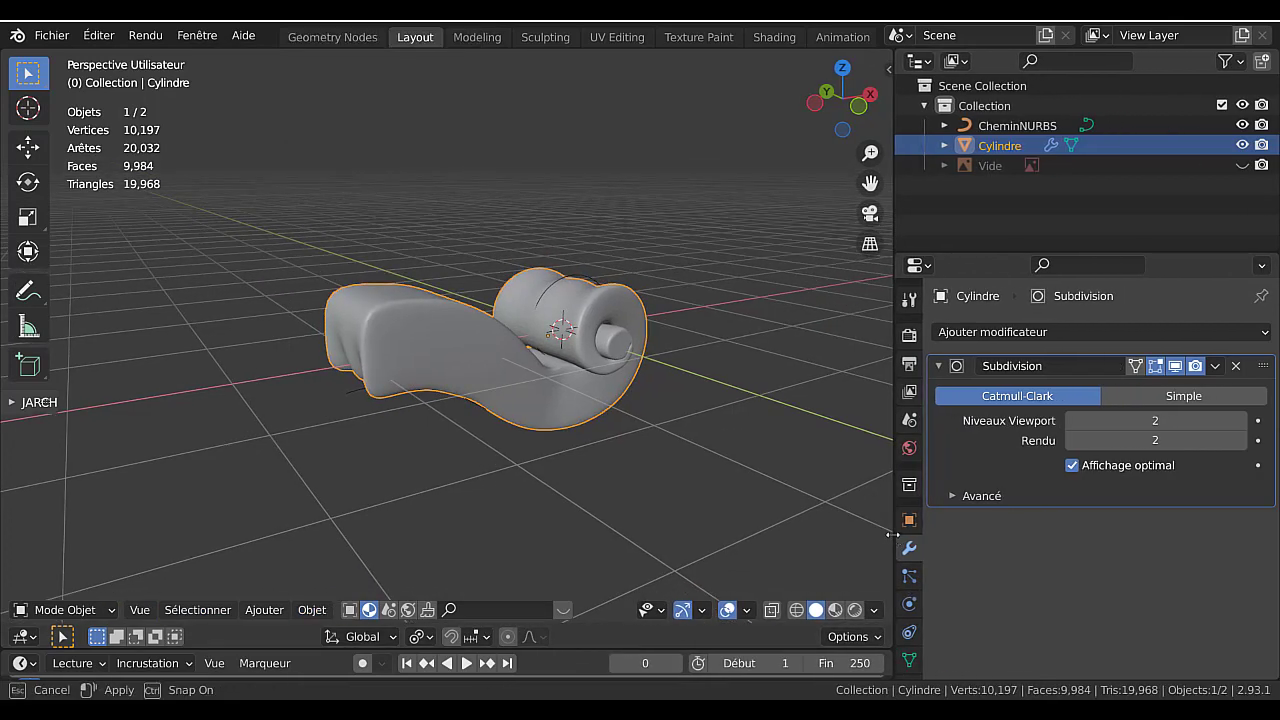
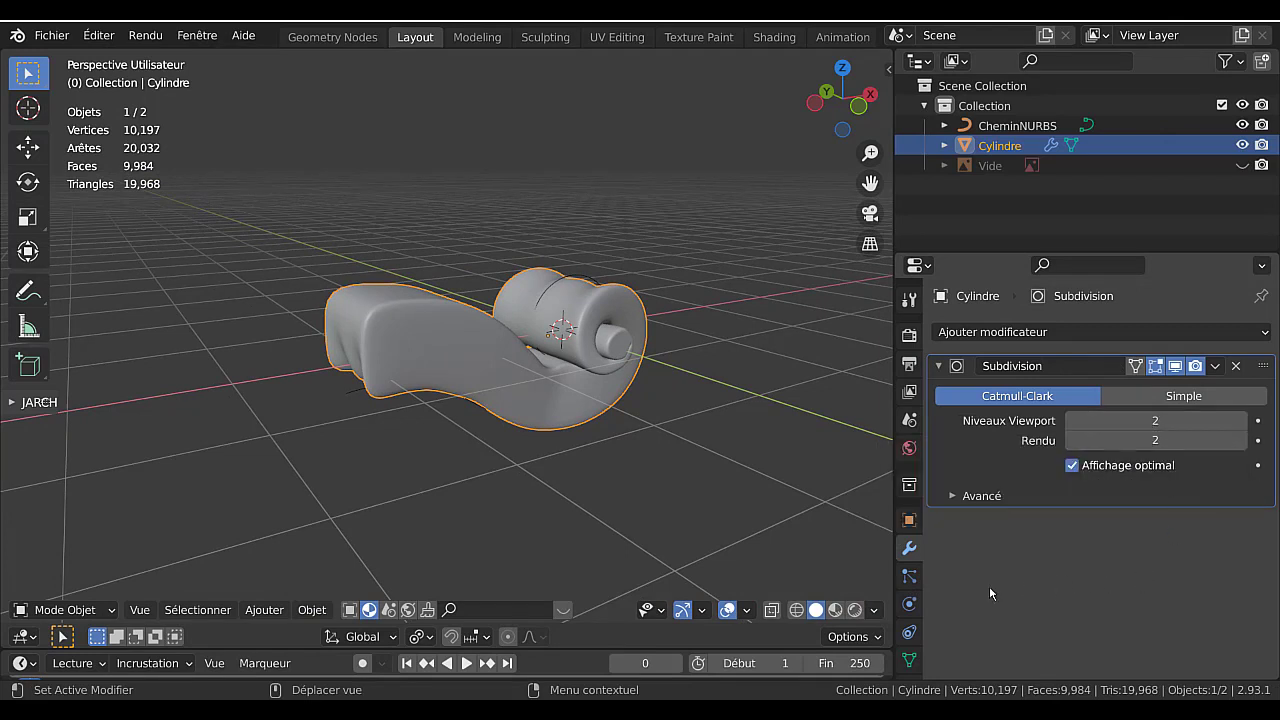
left_click(910, 660)
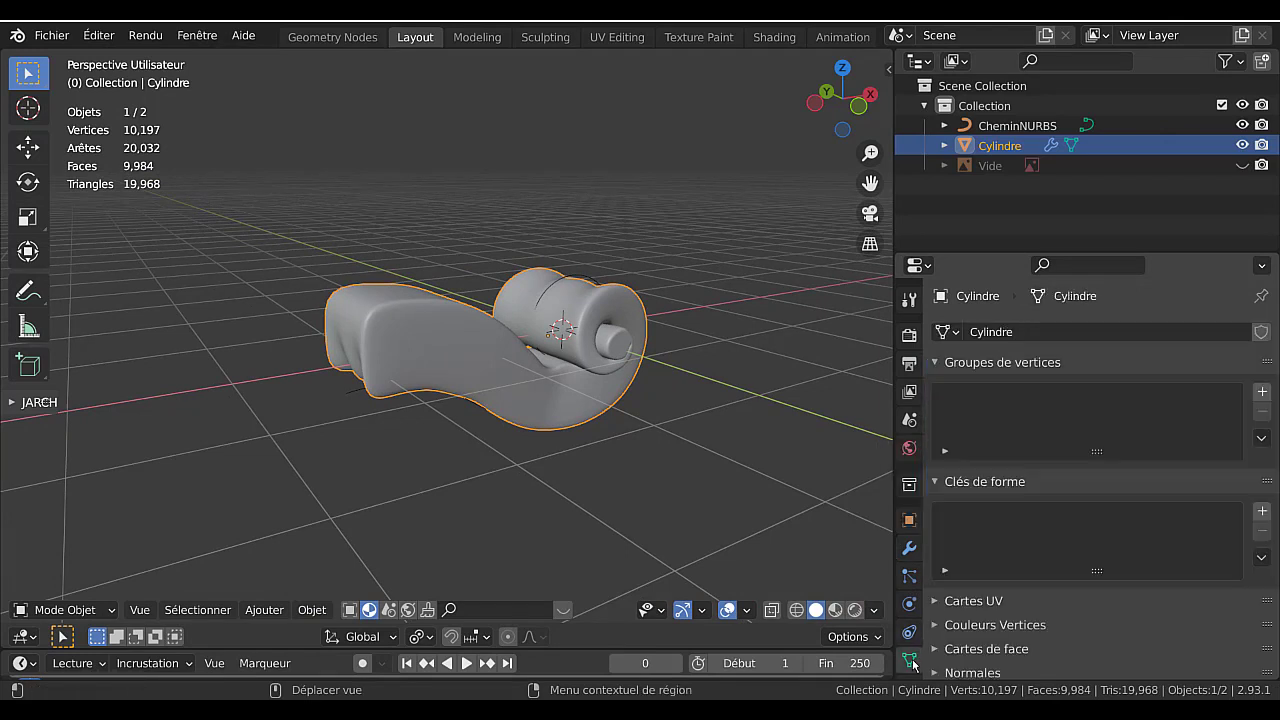
scroll(1000, 550, "down", 3)
scroll(911, 640, "down", 2)
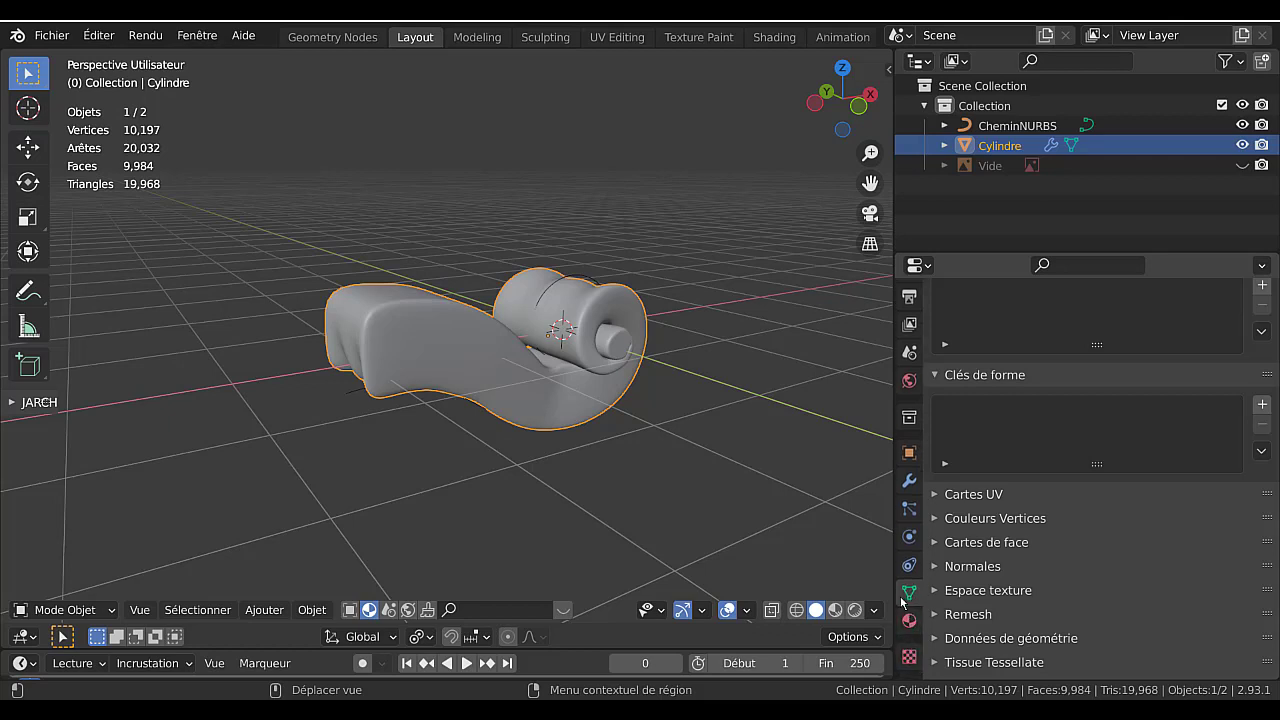
left_click(995, 575)
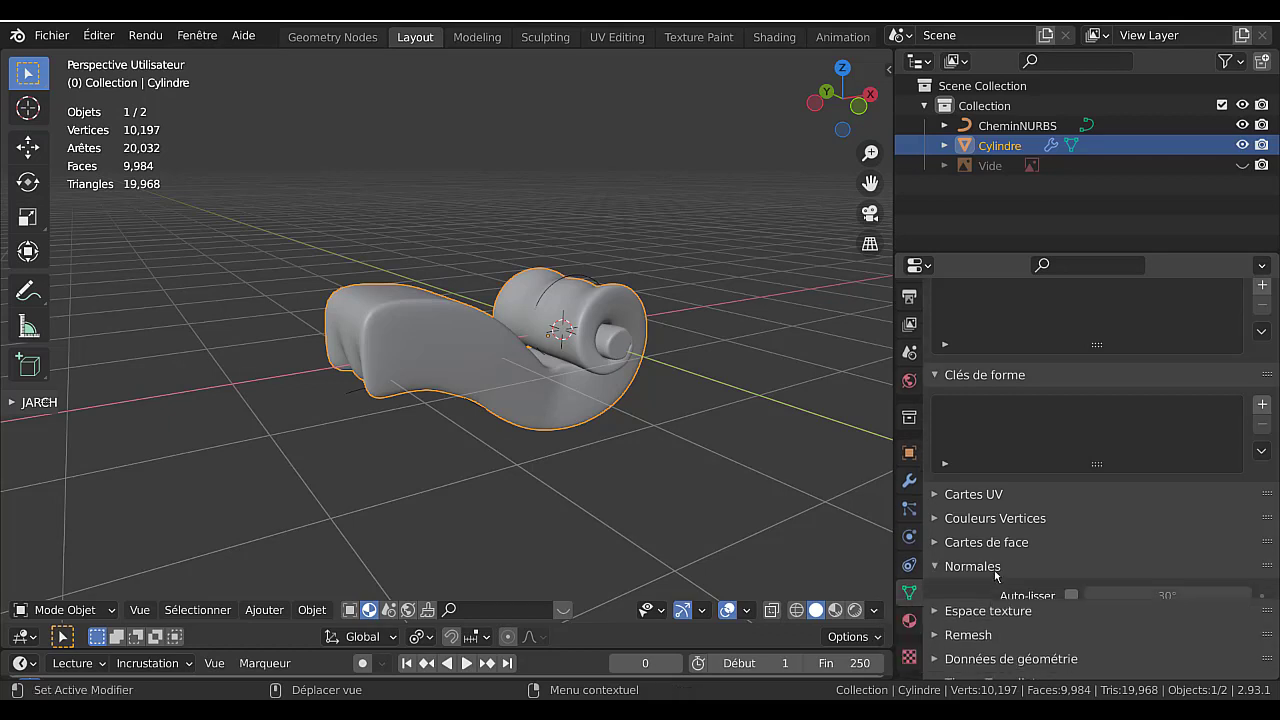
left_click(1071, 596)
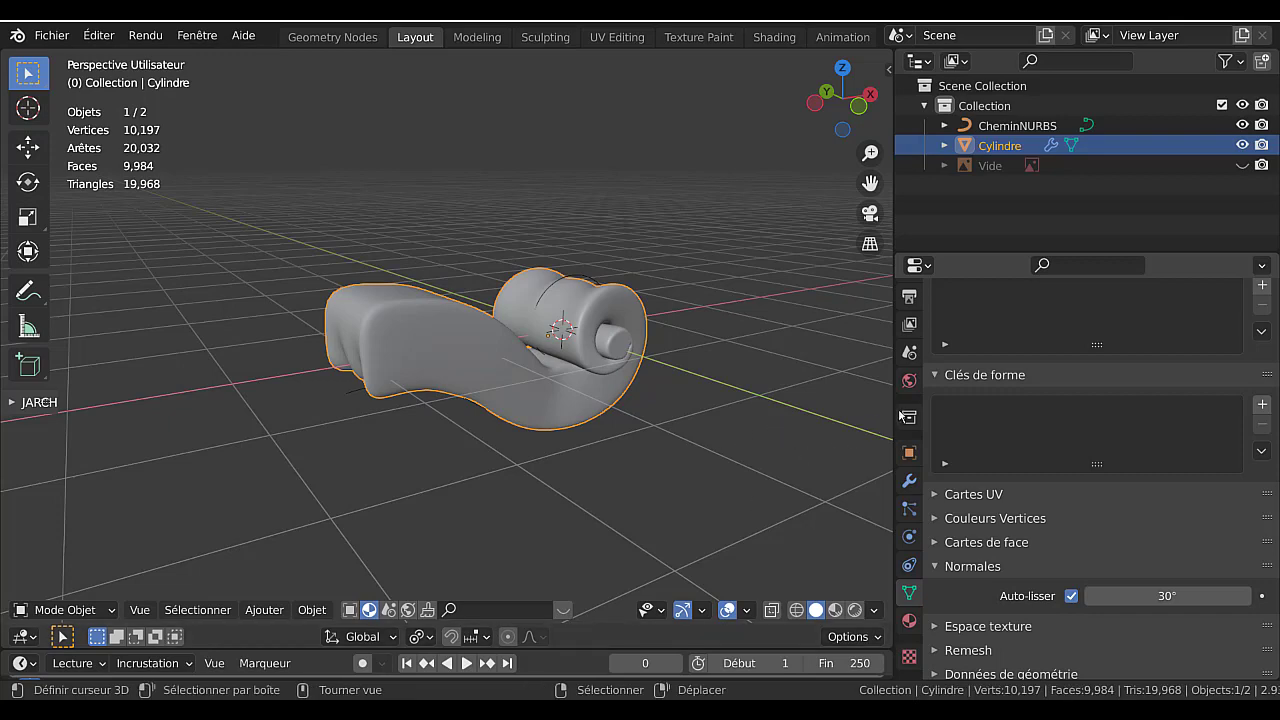
left_click_drag(891, 398, 1018, 398)
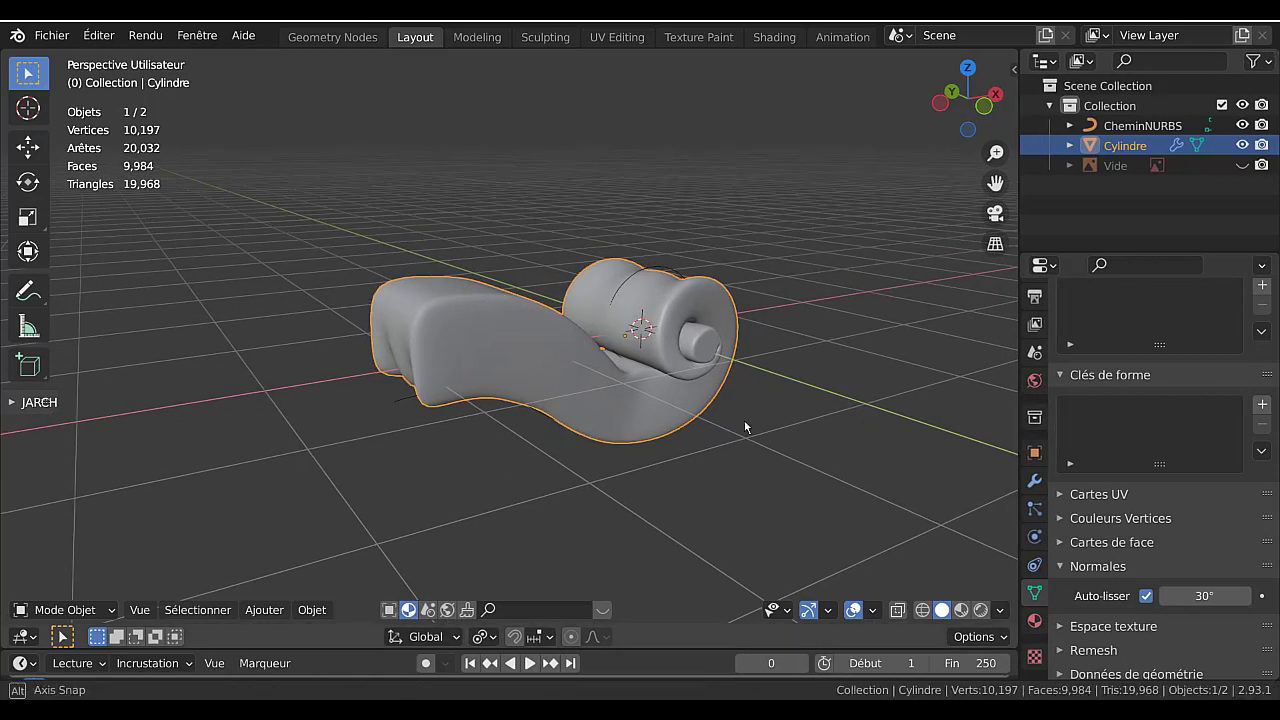
Enter Edit Mode with face selection and select all the faces on the neck's free end.
middle_click_drag(748, 426, 652, 387)
key("Tab")
middle_click_drag(584, 414, 515, 374)
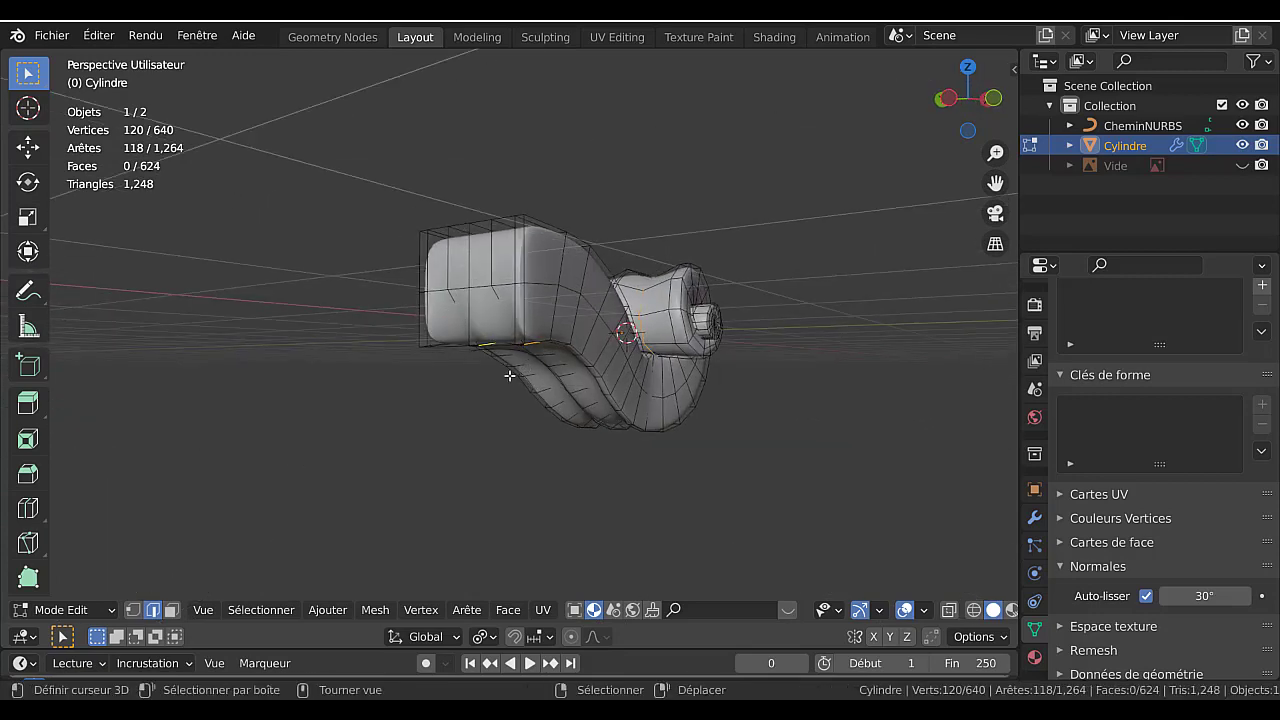
scroll(508, 371, "up", 2)
left_click(171, 611)
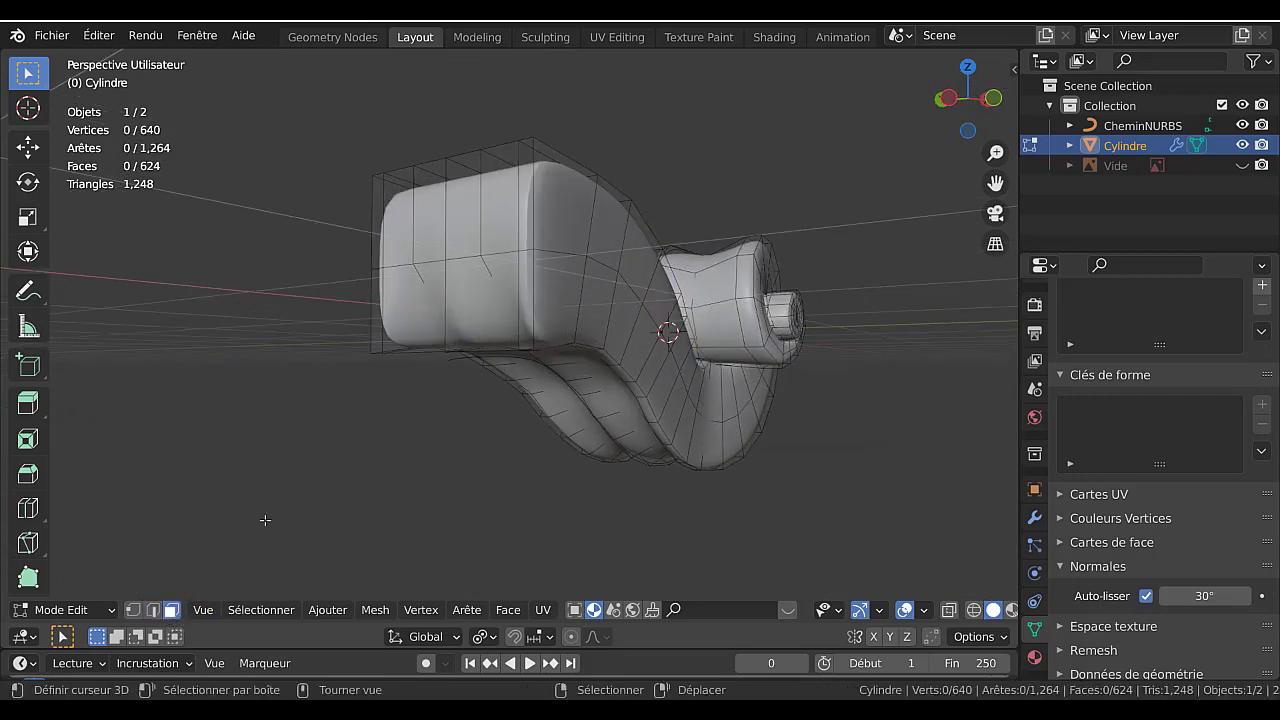
middle_click_drag(266, 520, 535, 323)
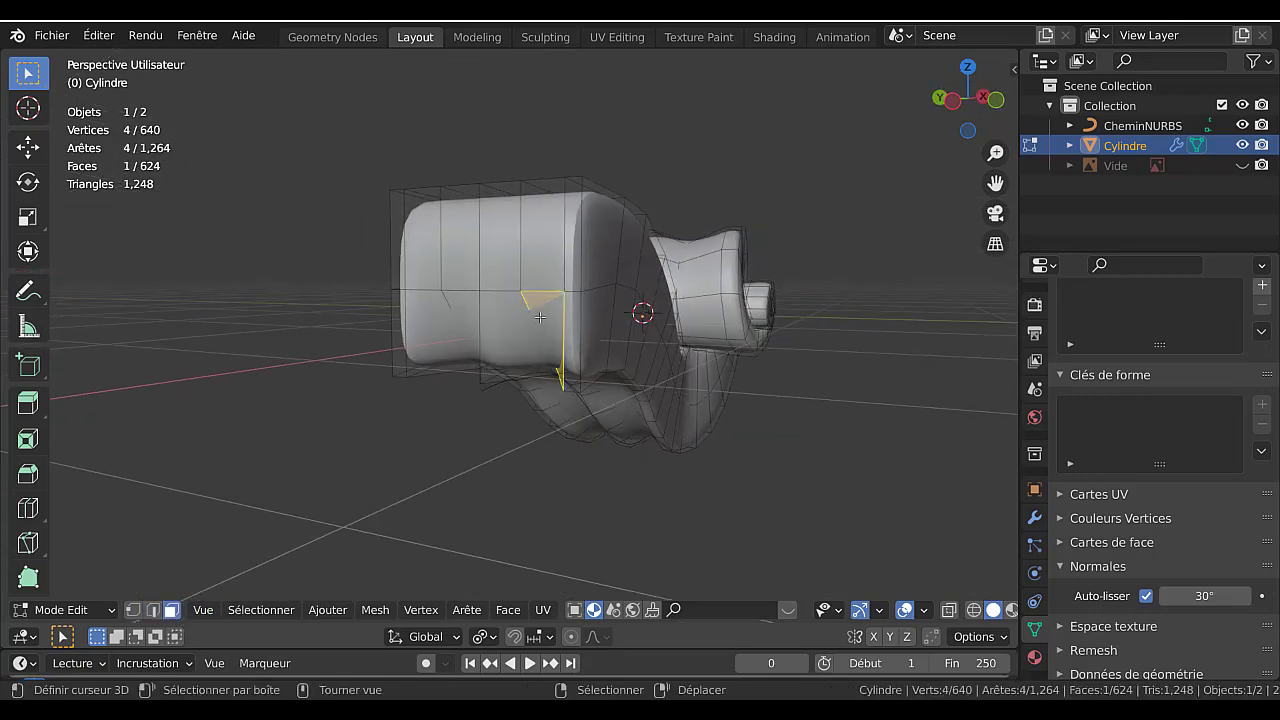
left_click(571, 322, "shift")
left_click(572, 240, "shift")
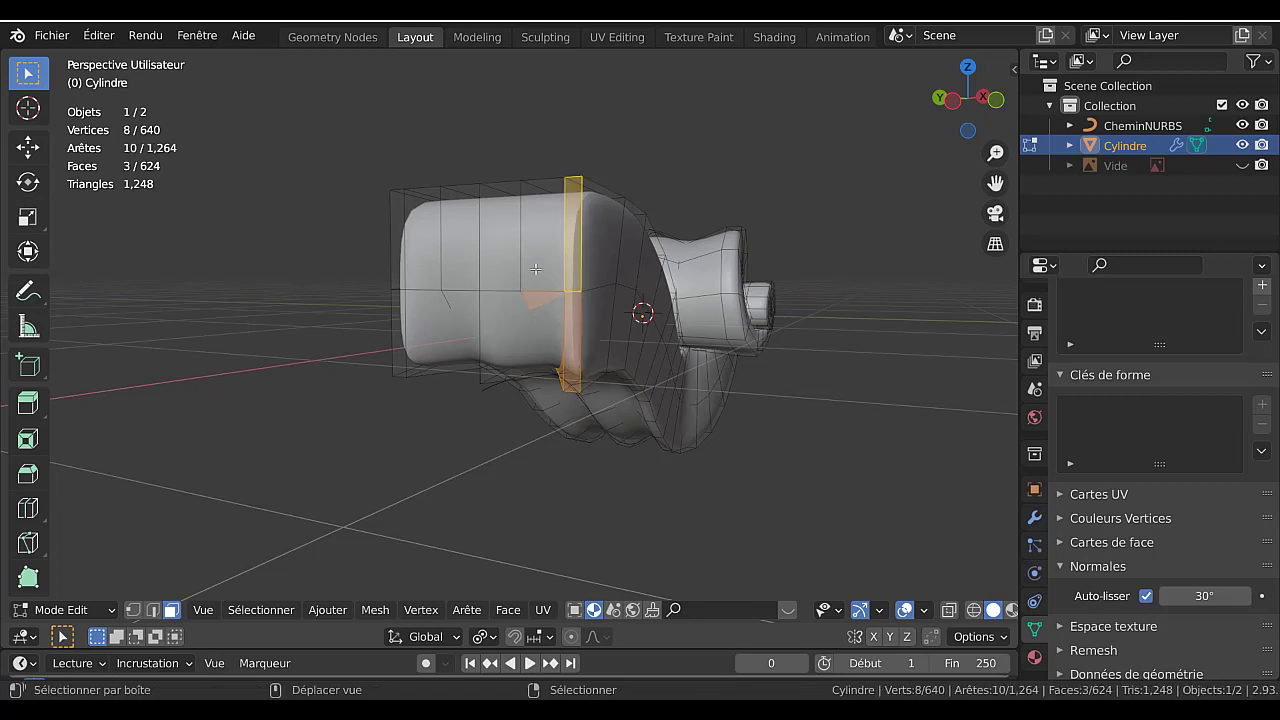
key("c")
left_click_drag(531, 270, 425, 285)
left_click_drag(479, 316, 535, 316)
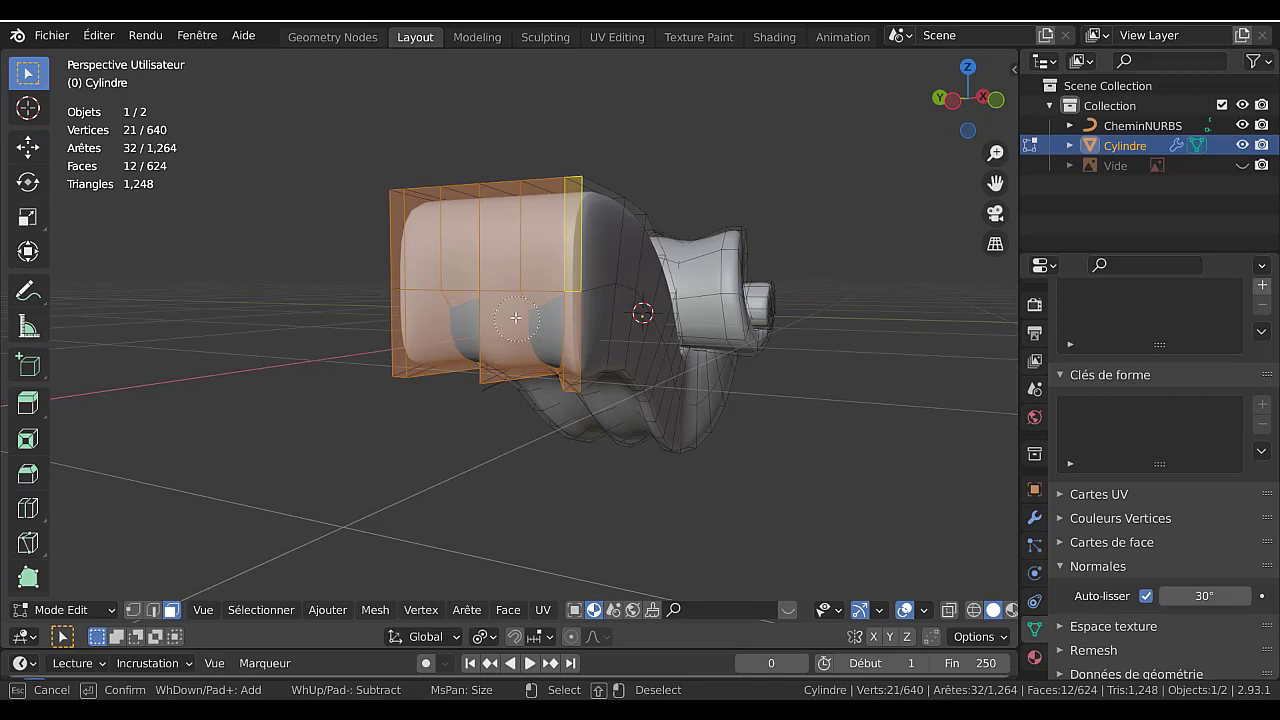
right_click(516, 317)
Flatten the selected end faces by scaling them to 0 along the global X axis.
middle_click_drag(516, 317, 446, 392)
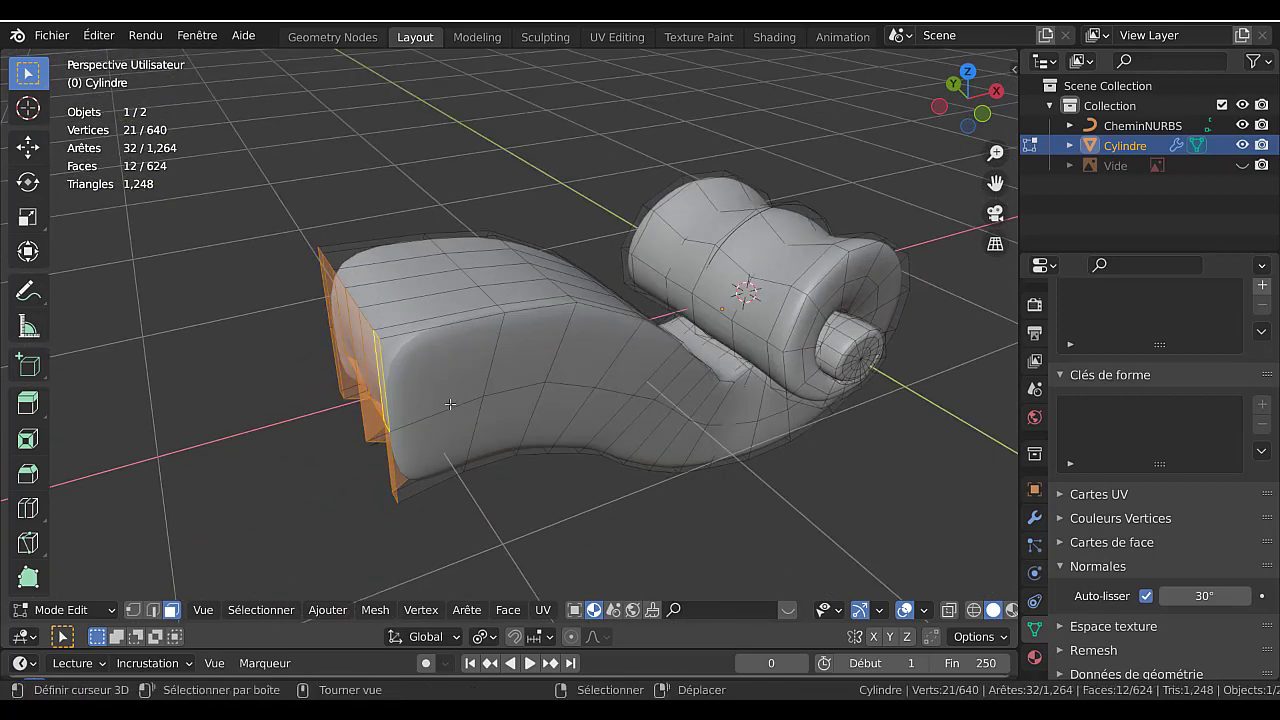
scroll(450, 403, "down", 2)
type("sx")
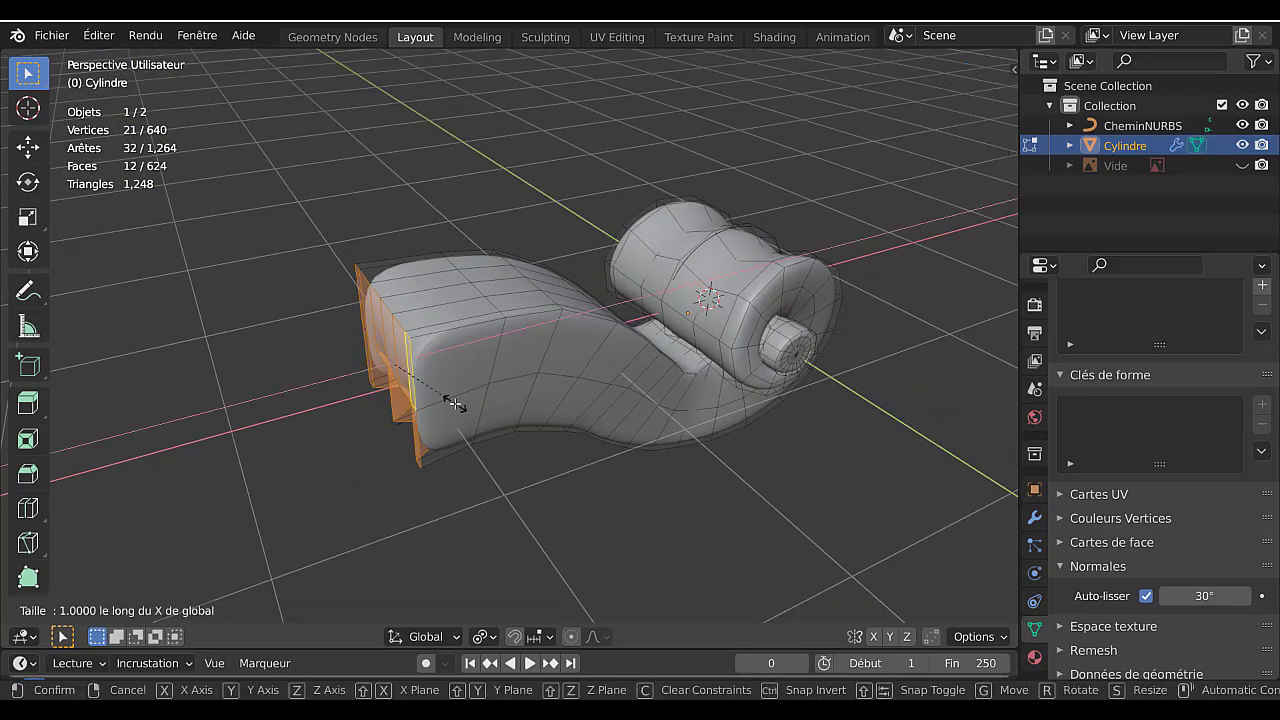
type("0")
key("Return")
Switch to edge selection, select the central vertical edges of the neck's end and move them about -0.235 m along the global X axis.
key("Tab")
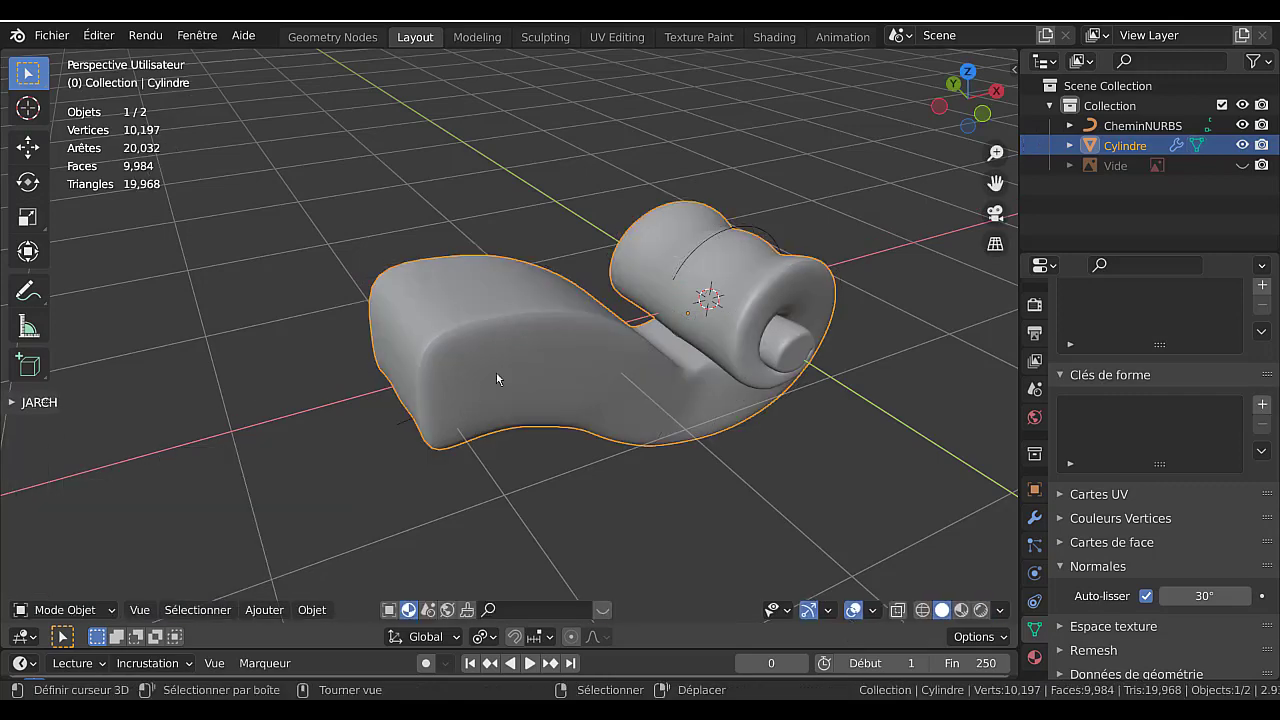
middle_click_drag(496, 372, 618, 219)
key("Tab")
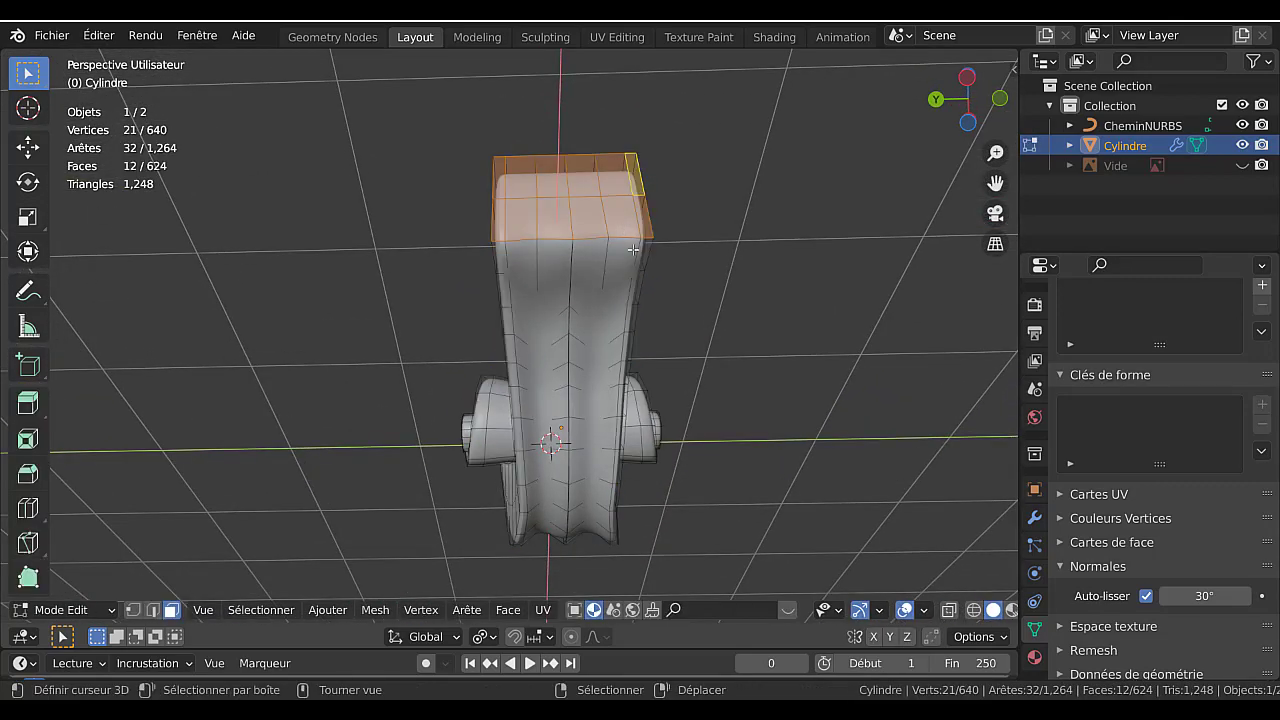
middle_click_drag(652, 285, 453, 349)
scroll(603, 341, "up", 3)
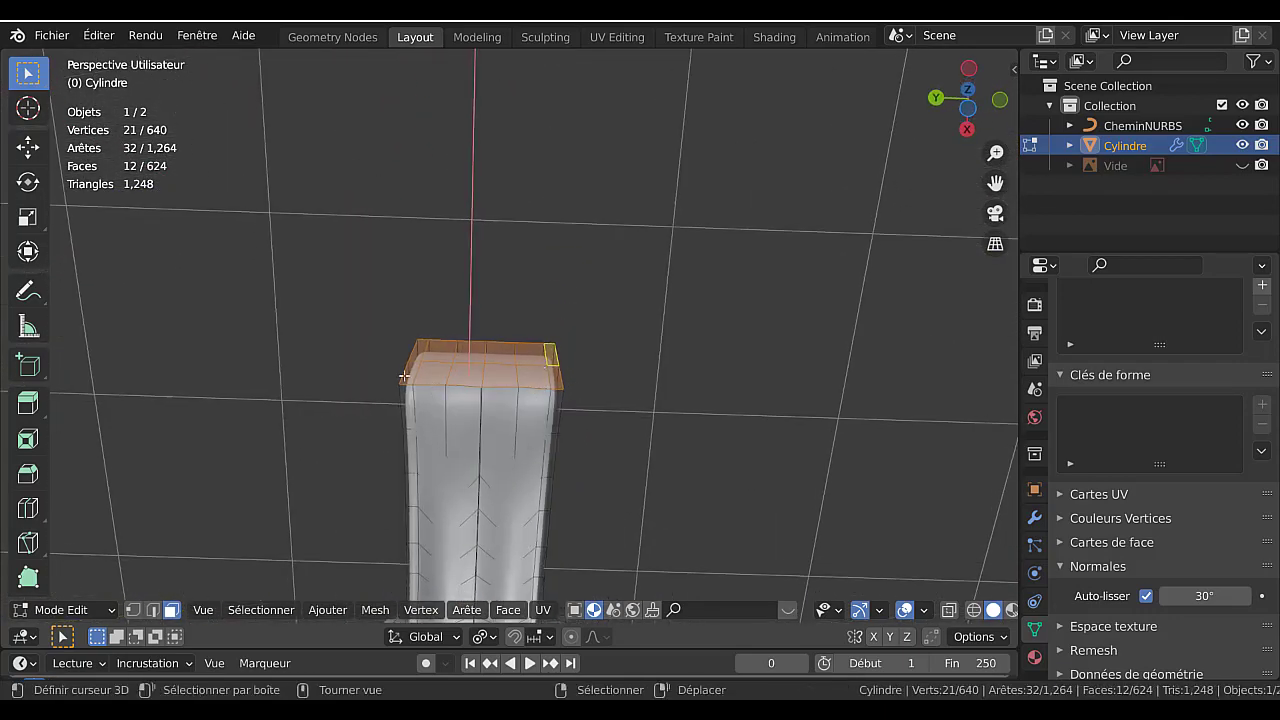
middle_click_drag(581, 306, 513, 349)
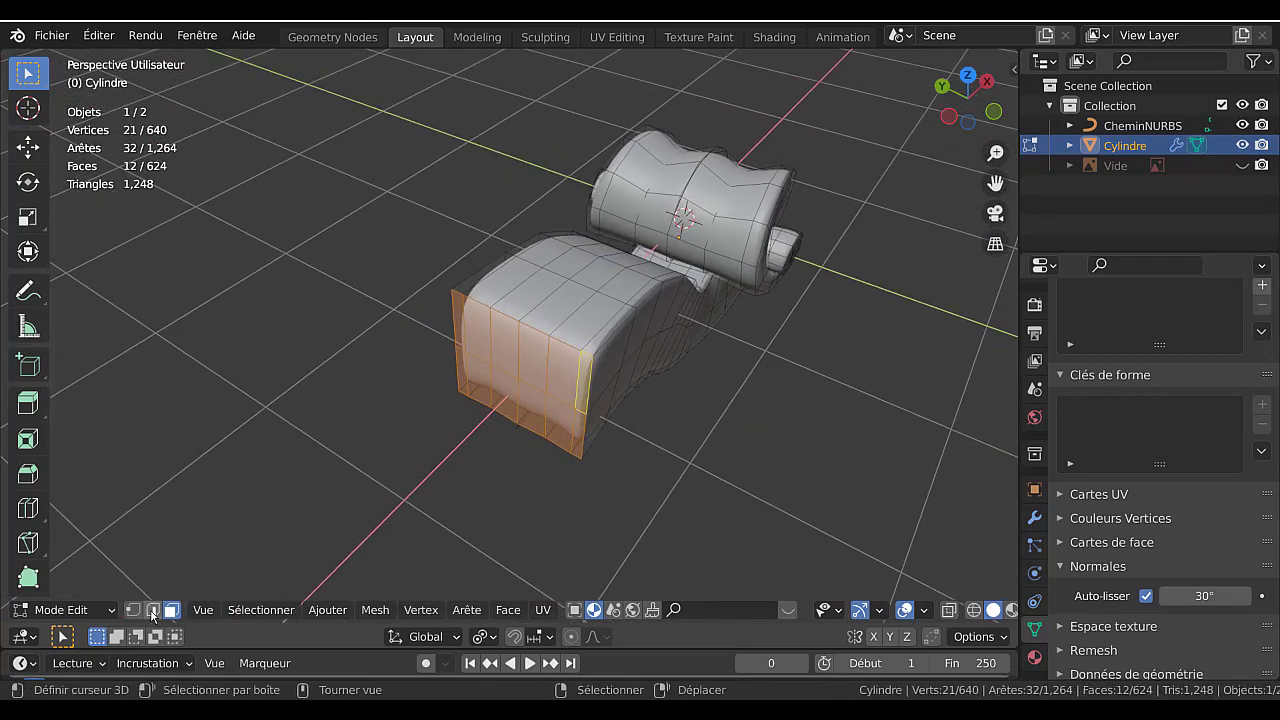
left_click(153, 611)
left_click(517, 390)
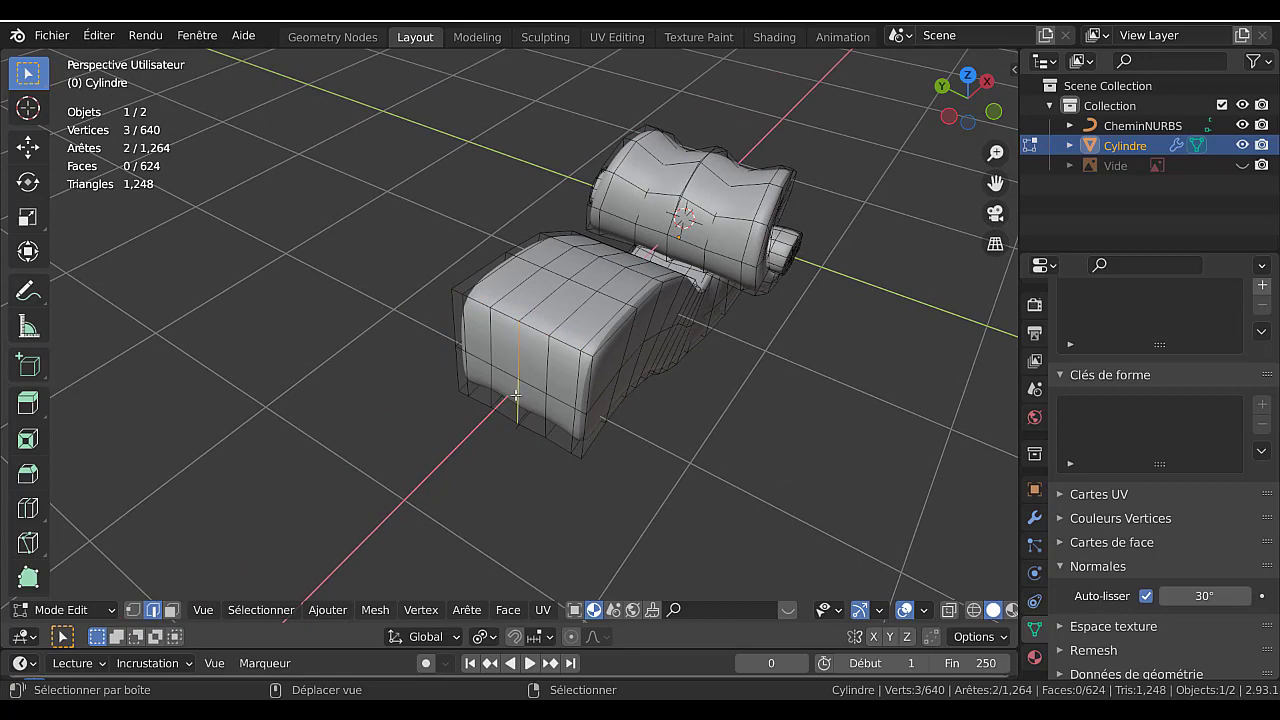
middle_click_drag(651, 436, 622, 441)
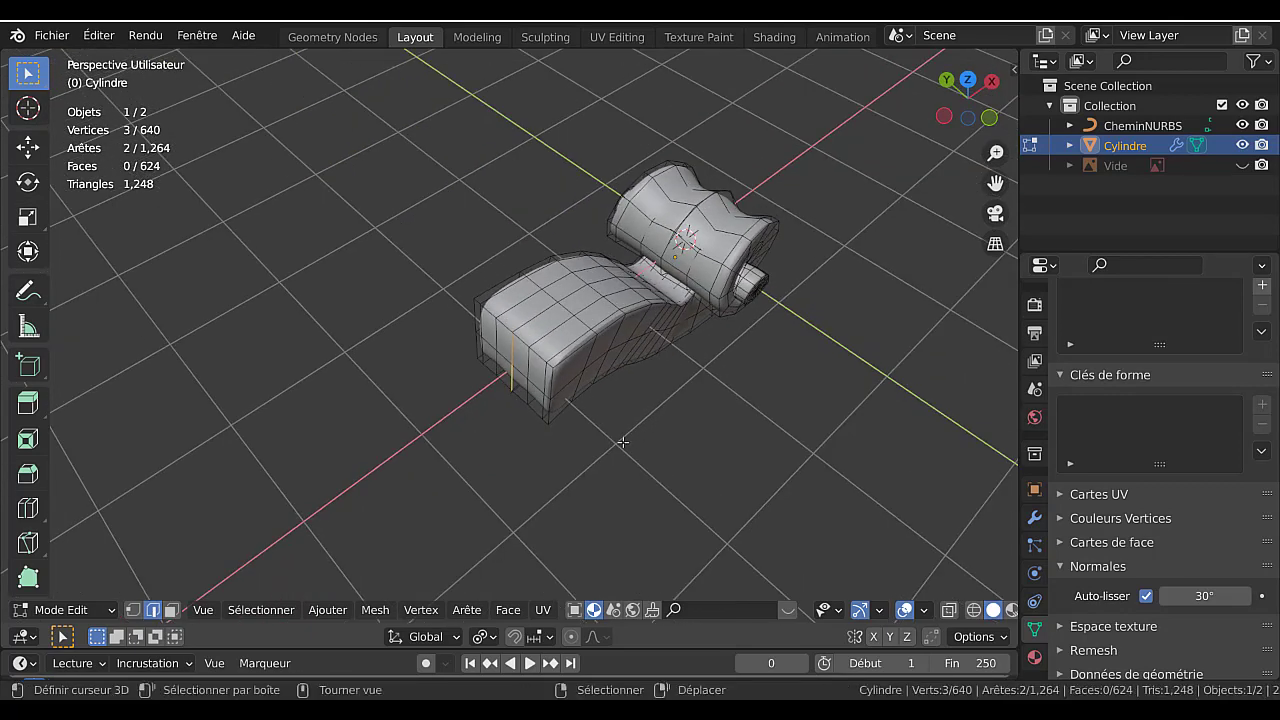
key("g")
key("x")
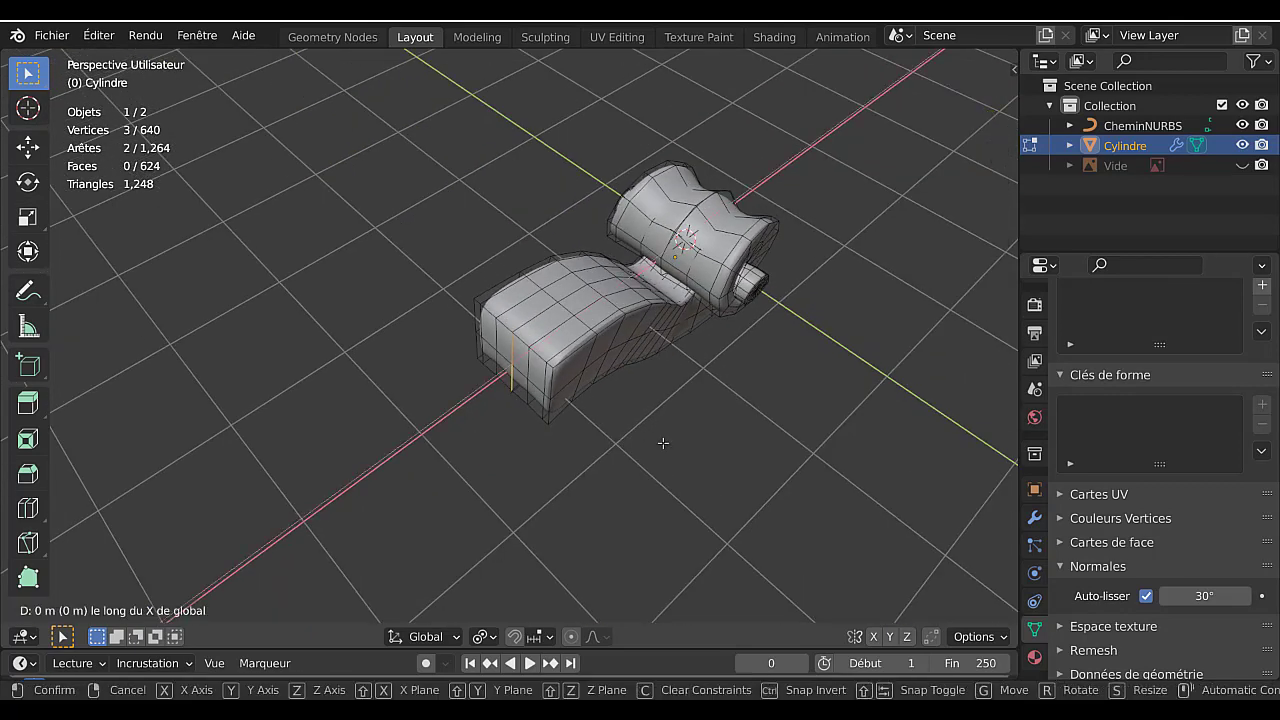
left_click(641, 463)
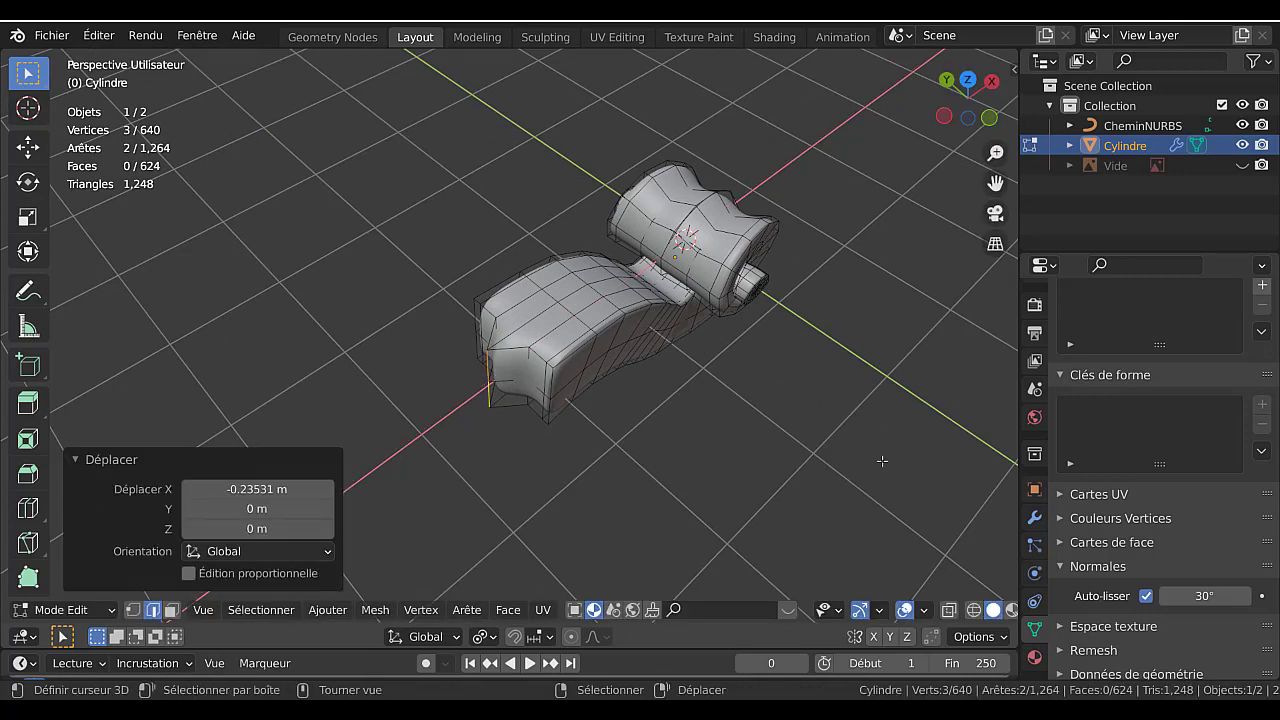
Set the Subdivision modifier's viewport level to 0.
left_click(1035, 515)
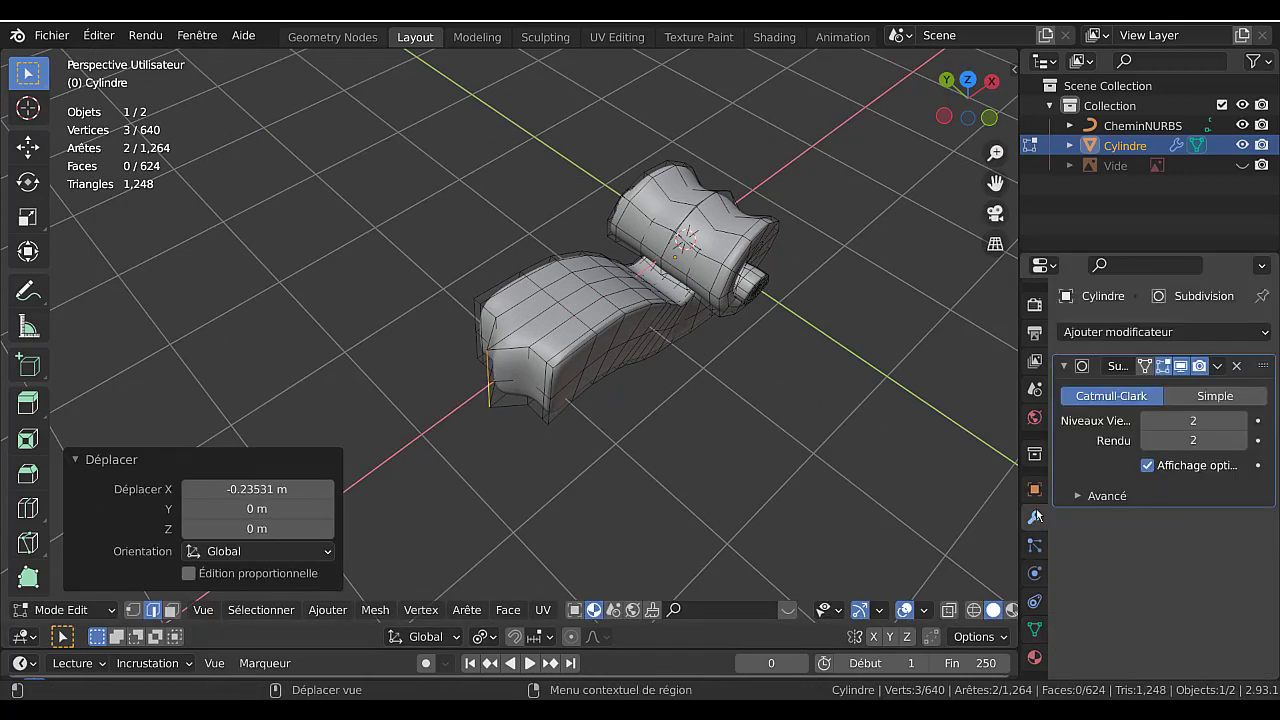
left_click(1147, 425)
left_click(1147, 425)
Select the vertical edges on both sides of the end's central edge line and move them about -0.187 m along X.
middle_click_drag(674, 414, 634, 370)
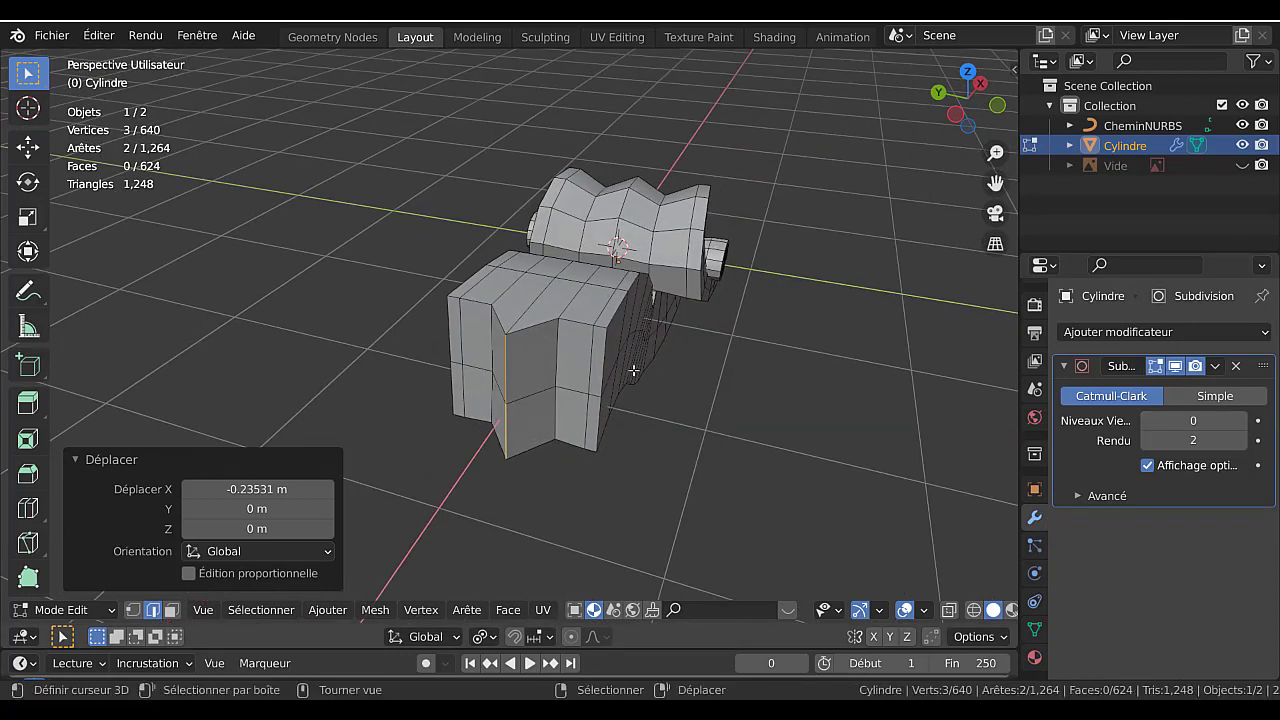
left_click(561, 365)
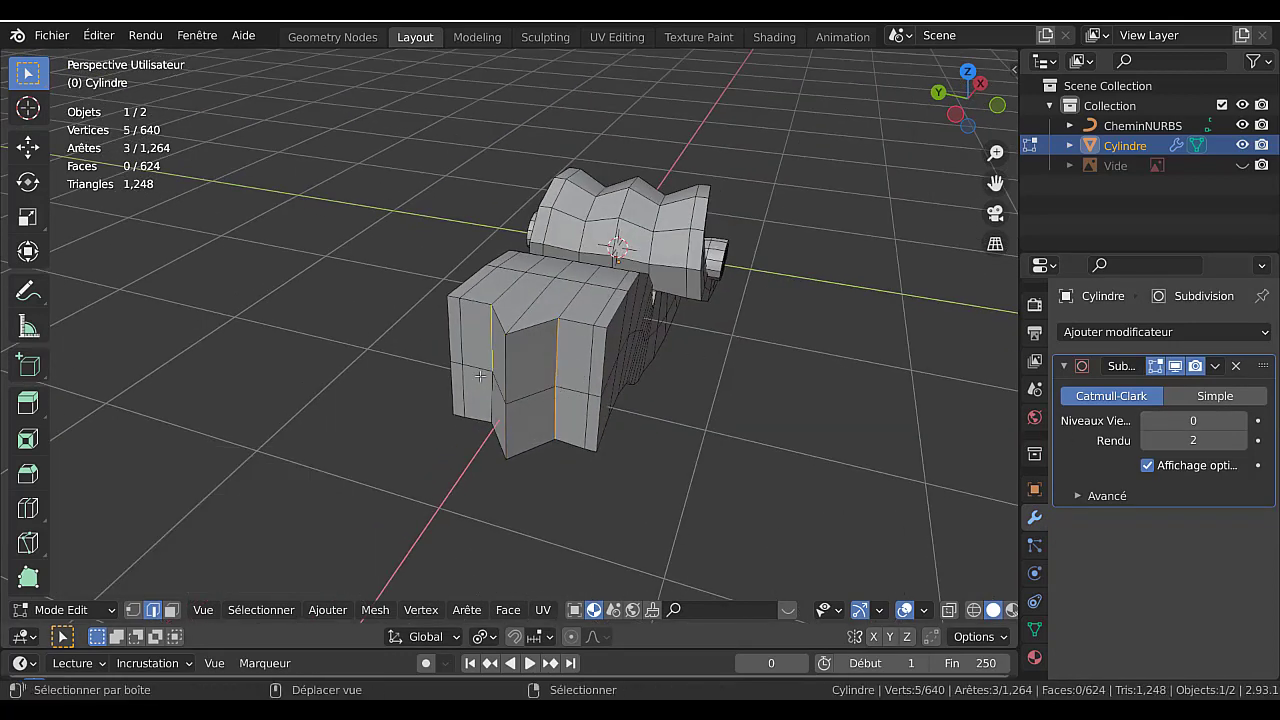
middle_click_drag(553, 405, 649, 478)
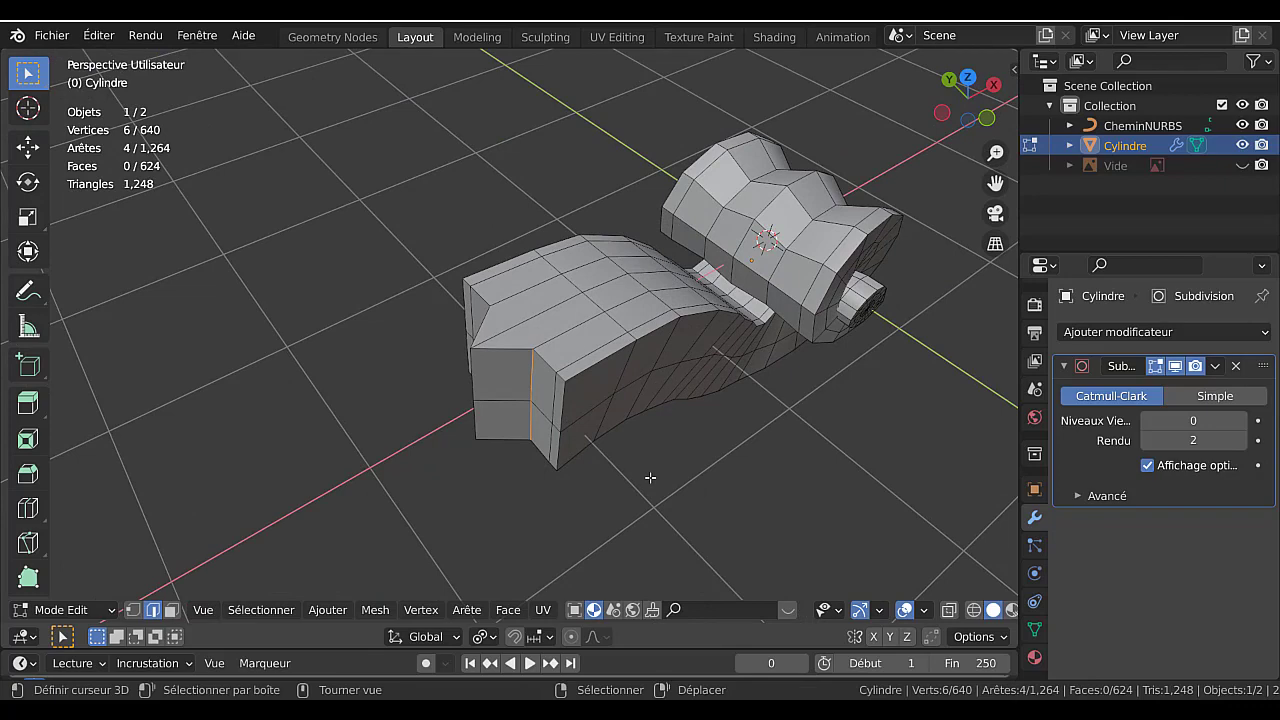
key("g")
key("x")
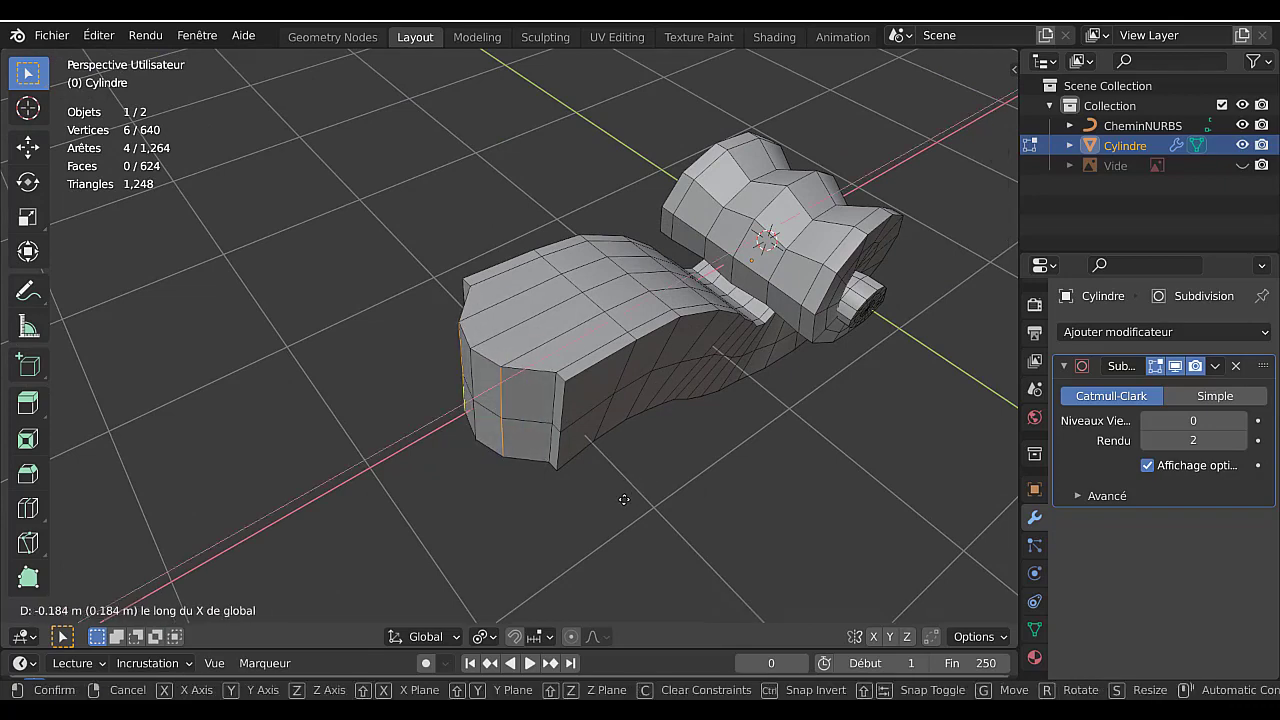
left_click(623, 499)
Select the vertical edges closest to both side corners of the neck's end and move them about -0.068 m along X.
middle_click_drag(623, 499, 666, 437)
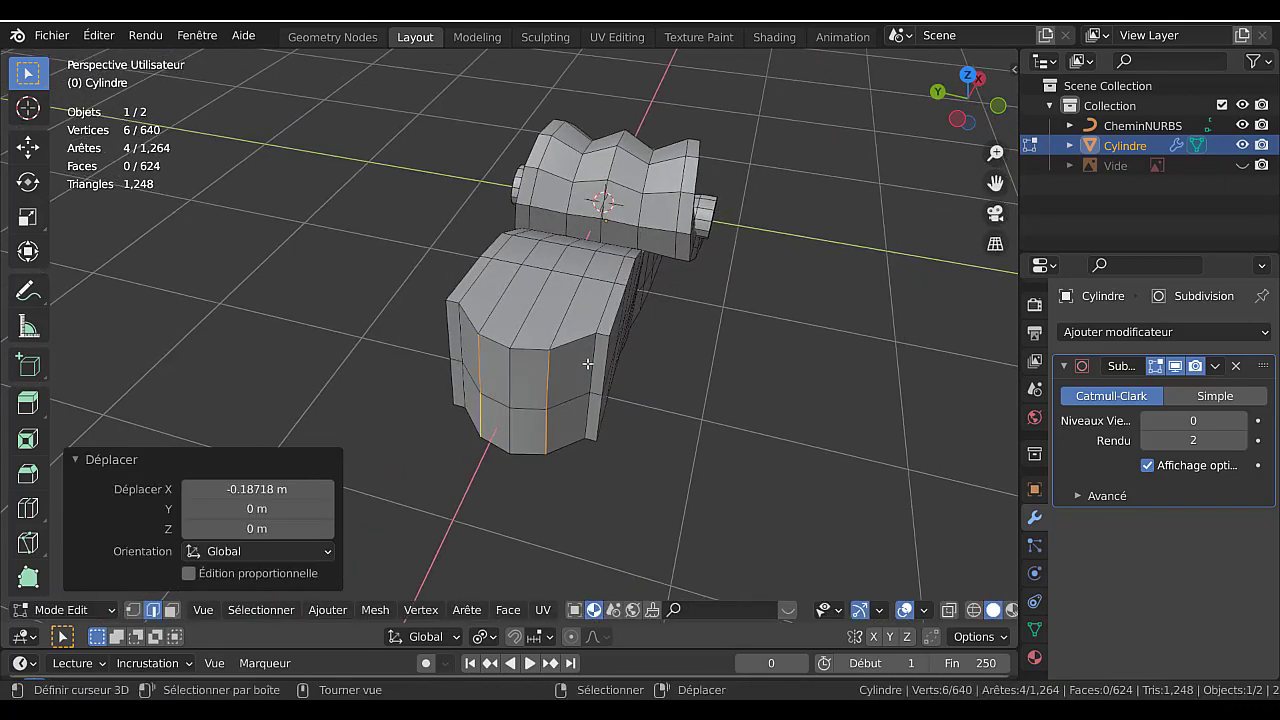
left_click(593, 400)
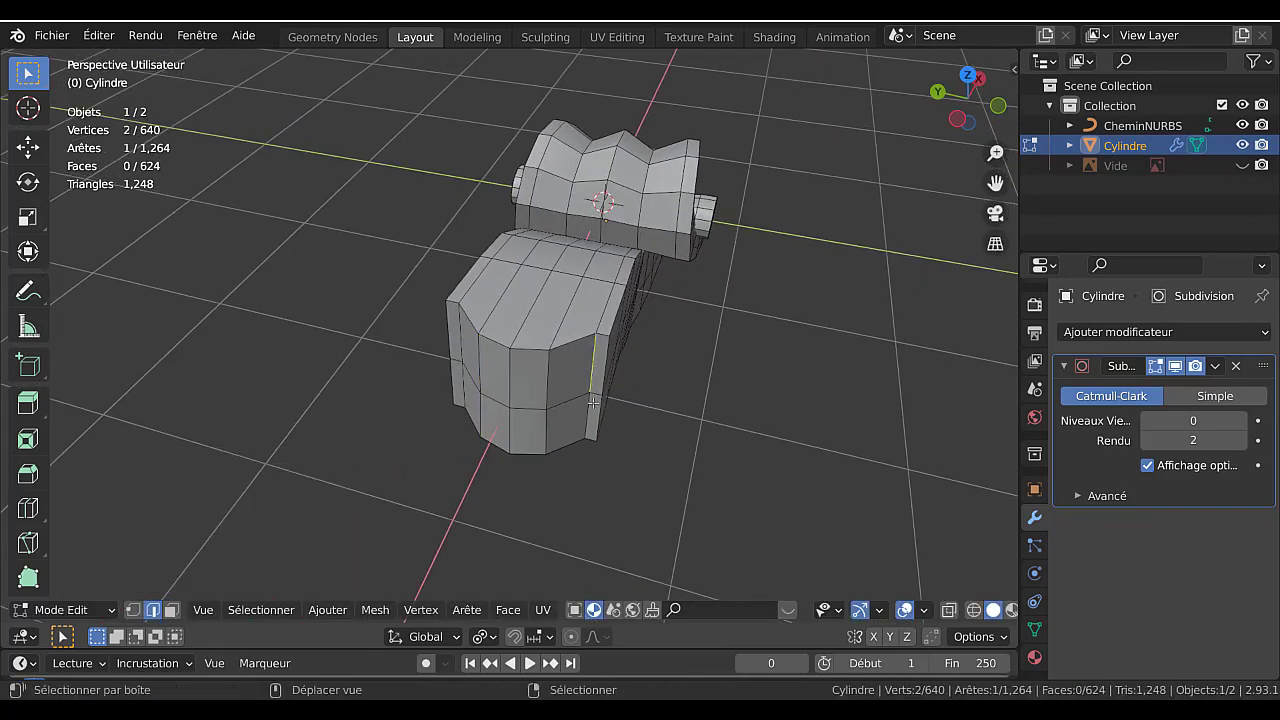
left_click(465, 391, "shift")
middle_click_drag(703, 443, 674, 486)
key("g")
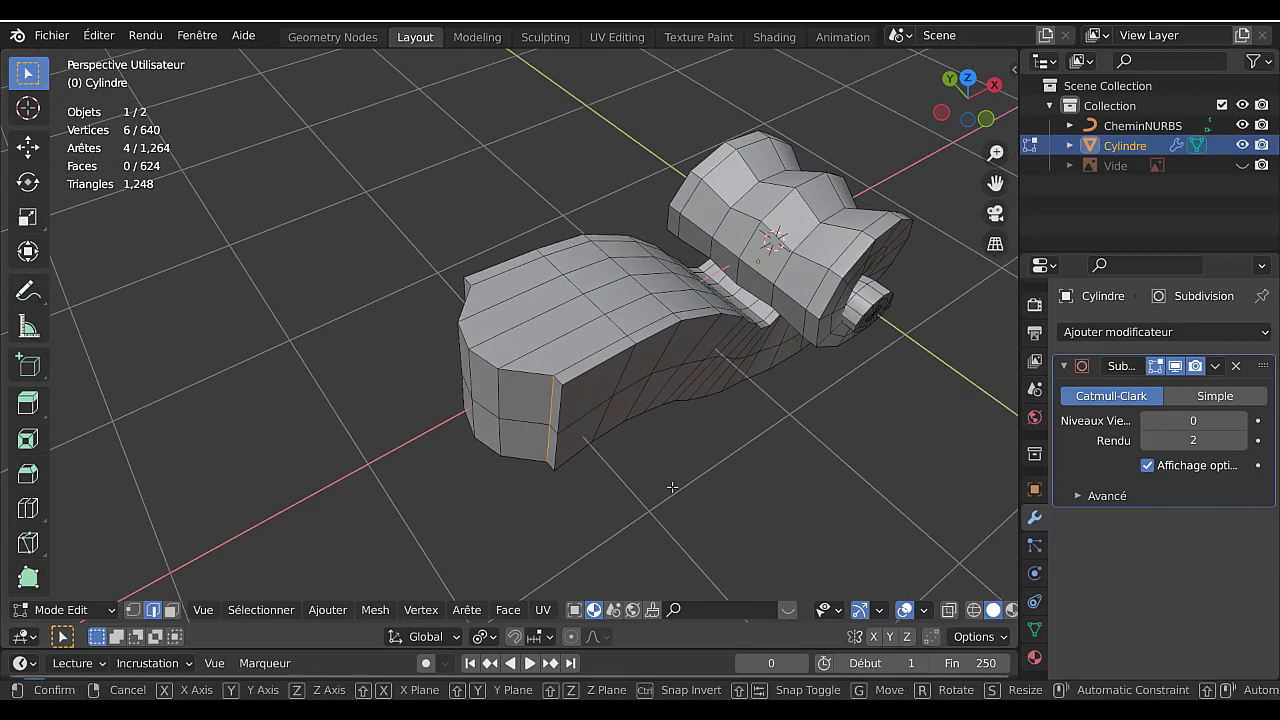
key("x")
left_click(665, 500)
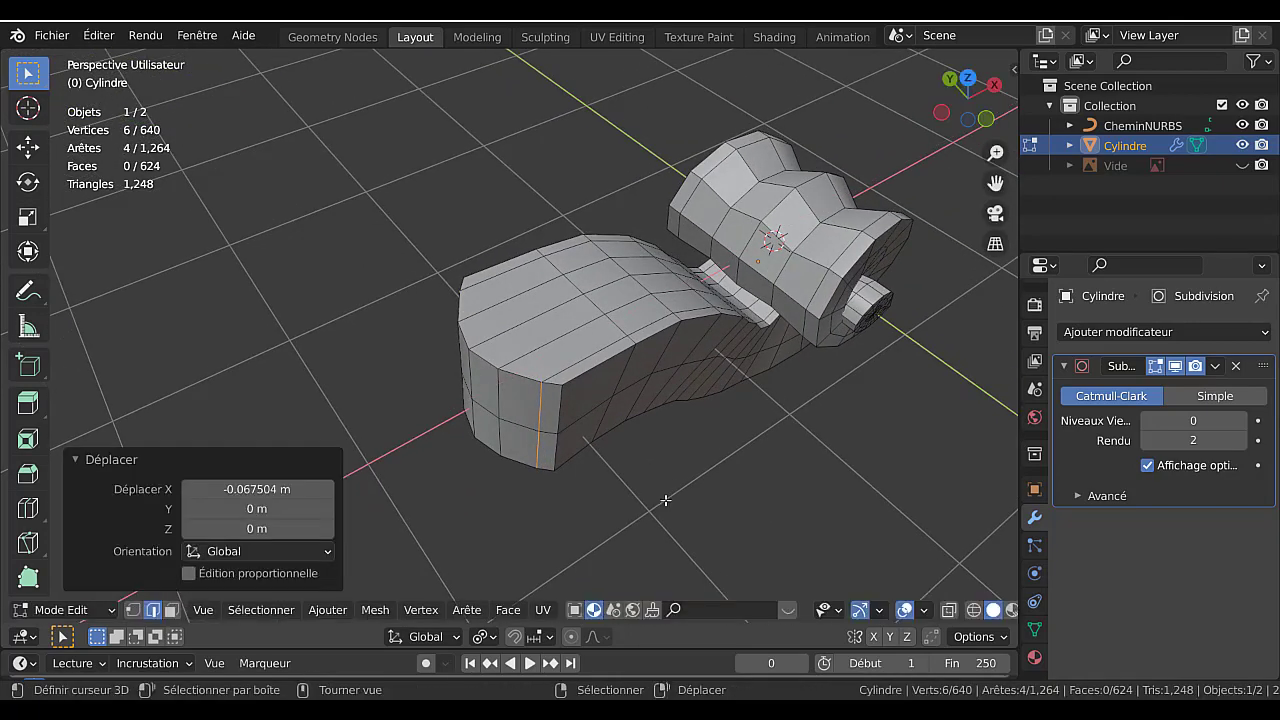
In vertex selection, select the upper rim of the neck's end from corner to corner and smooth it with LoopTools Relax.
middle_click_drag(705, 485, 786, 494)
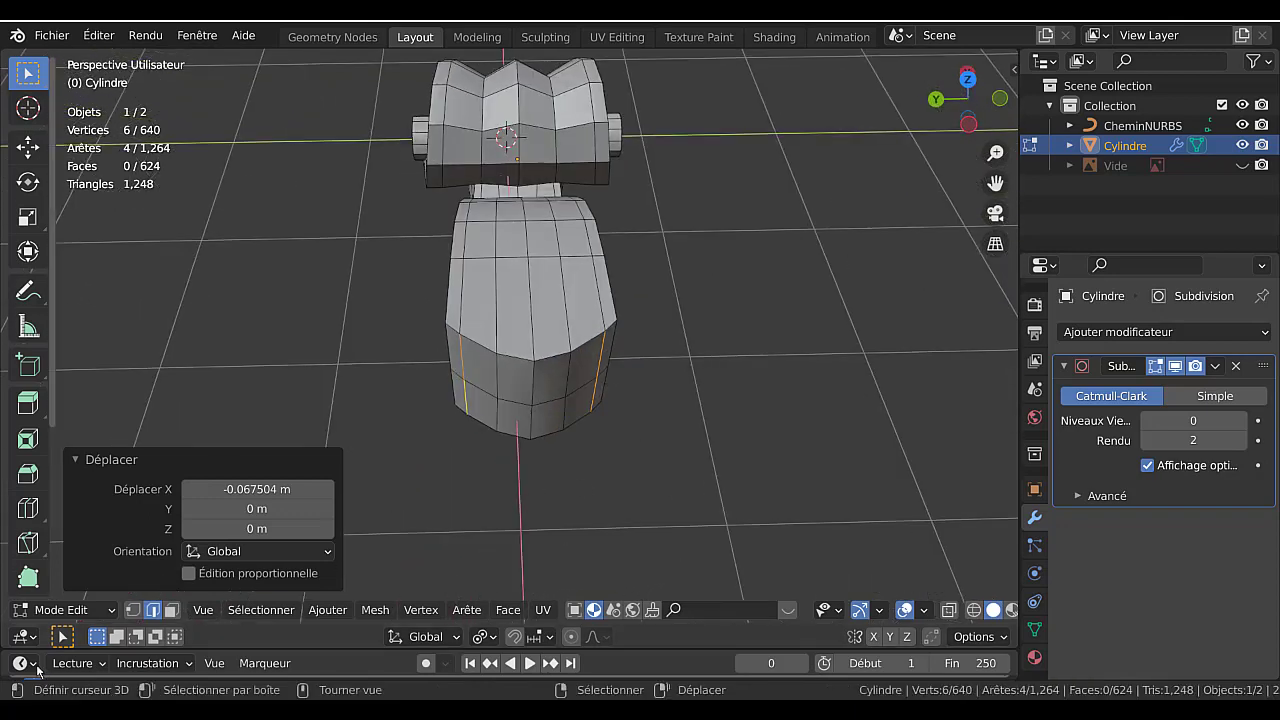
left_click(133, 610)
scroll(398, 423, "up", 2)
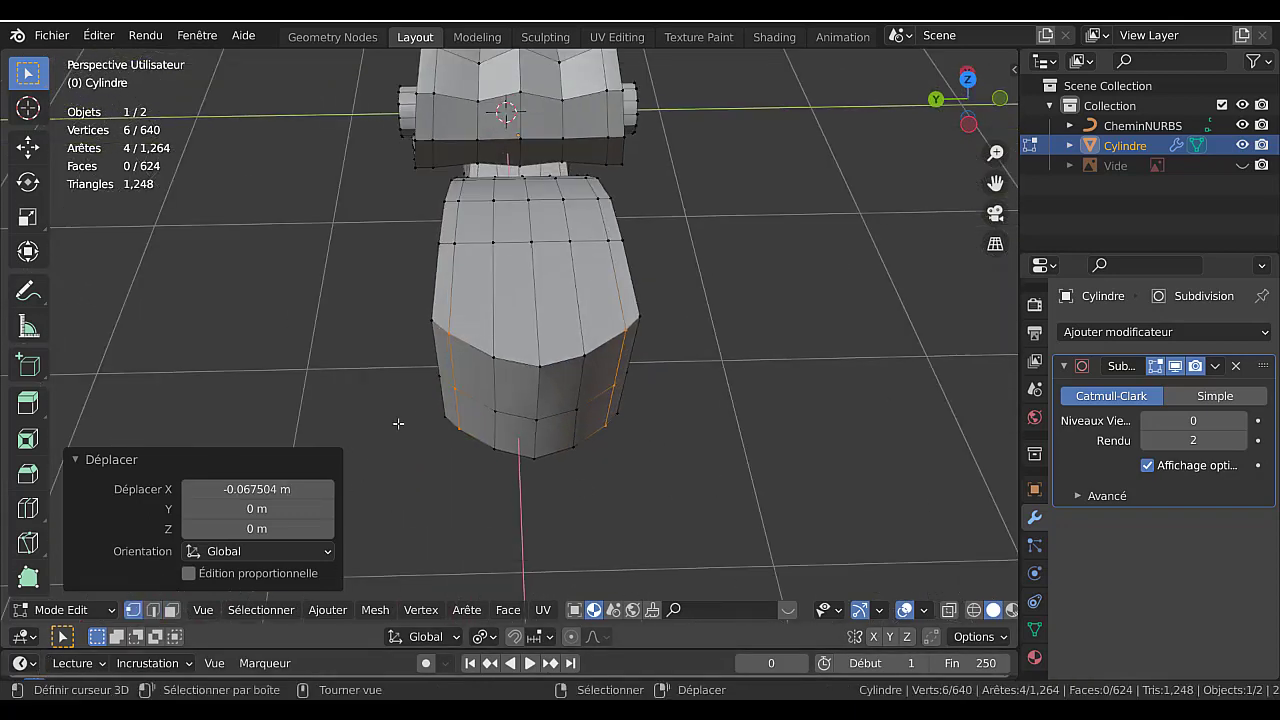
left_click(431, 325)
middle_click_drag(604, 410, 614, 440)
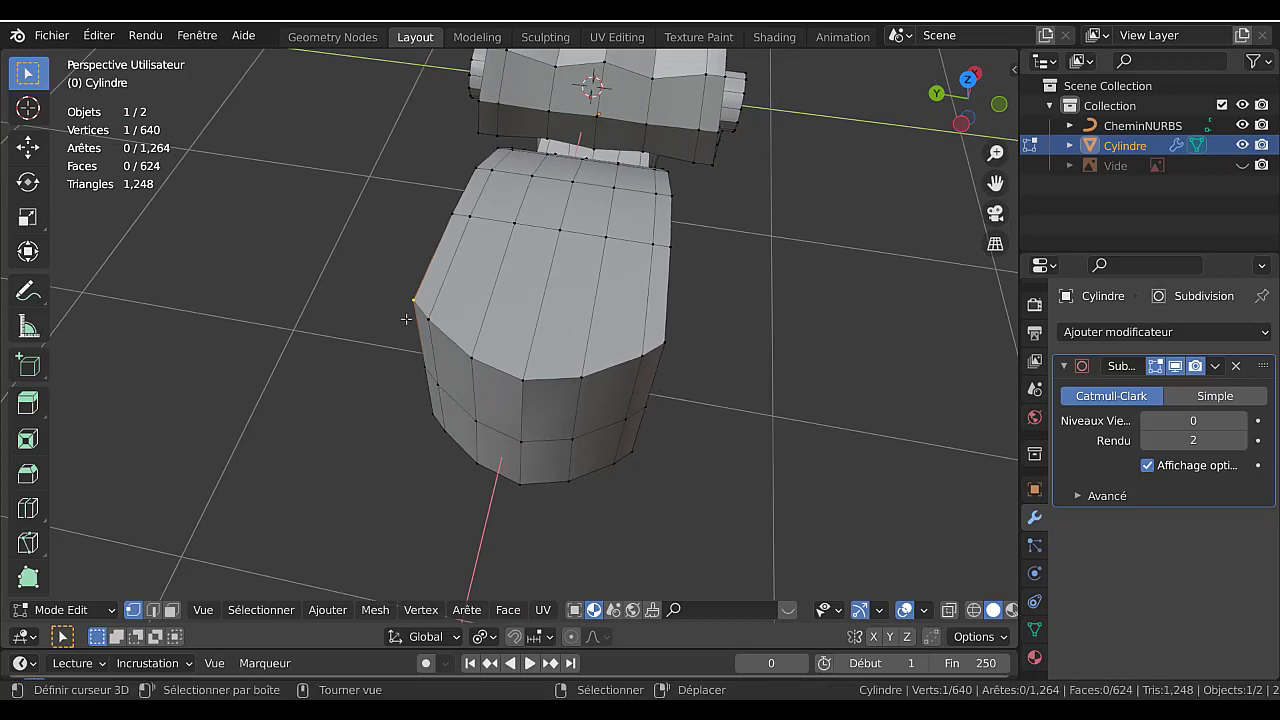
left_click(664, 340, "ctrl")
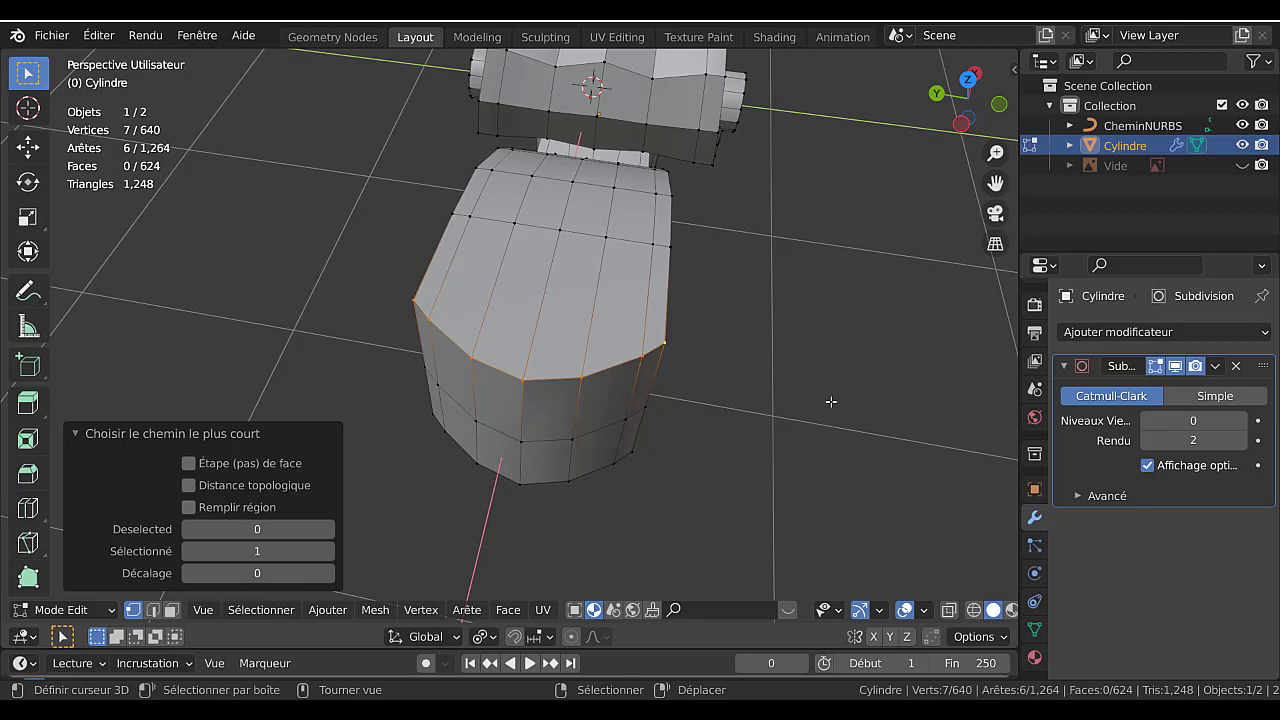
key("q")
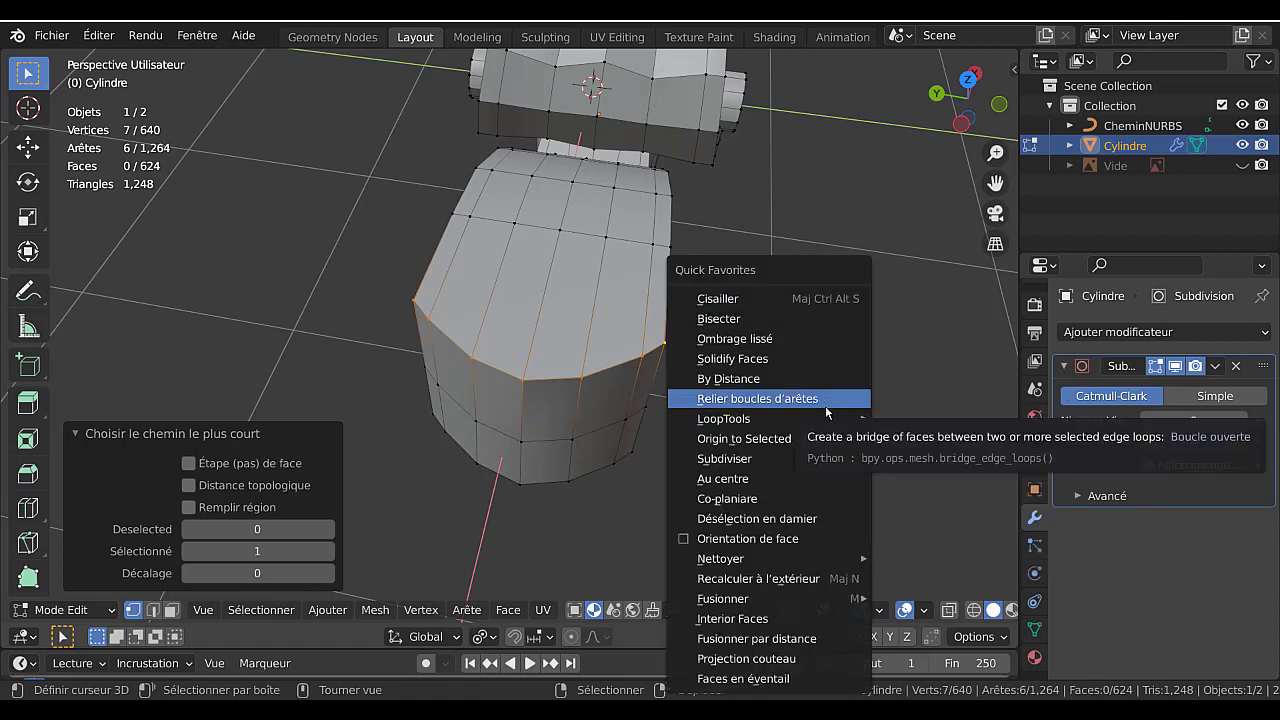
mouse_move(825, 418)
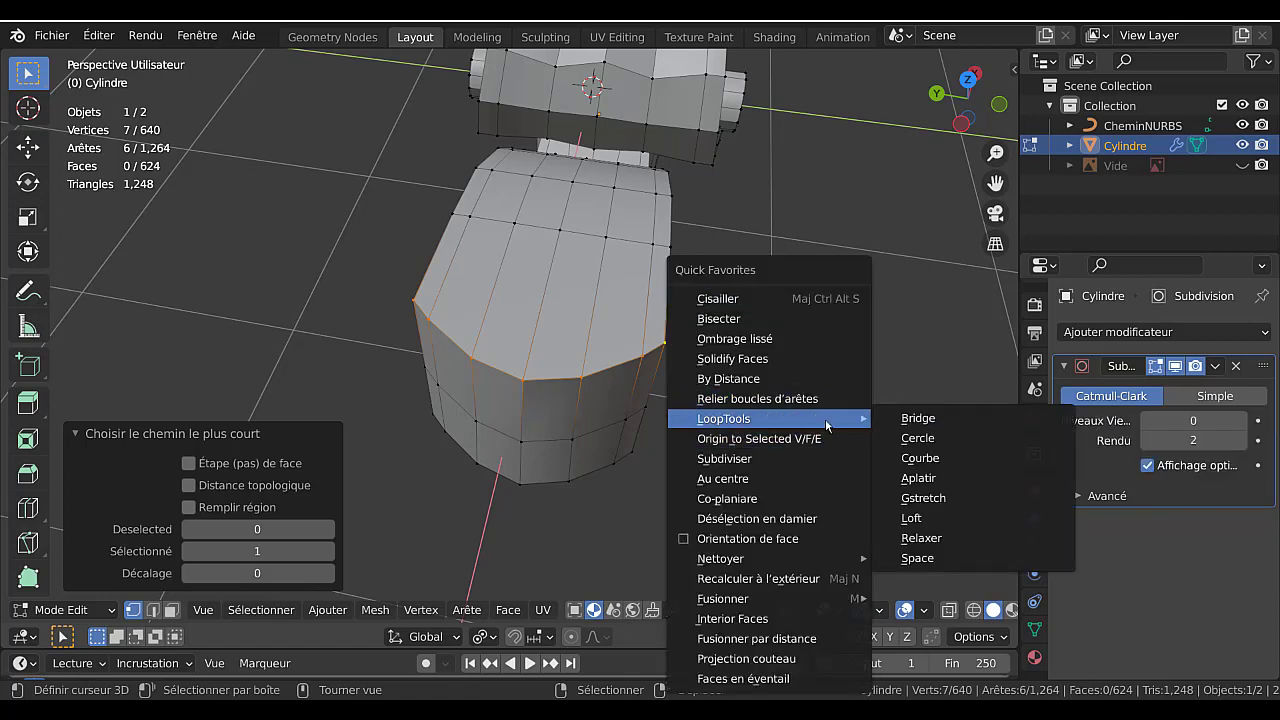
left_click(921, 539)
Select the middle row of vertices across the neck's rounded end and smooth it with LoopTools Relax.
middle_click_drag(871, 541, 575, 489)
left_click(426, 406)
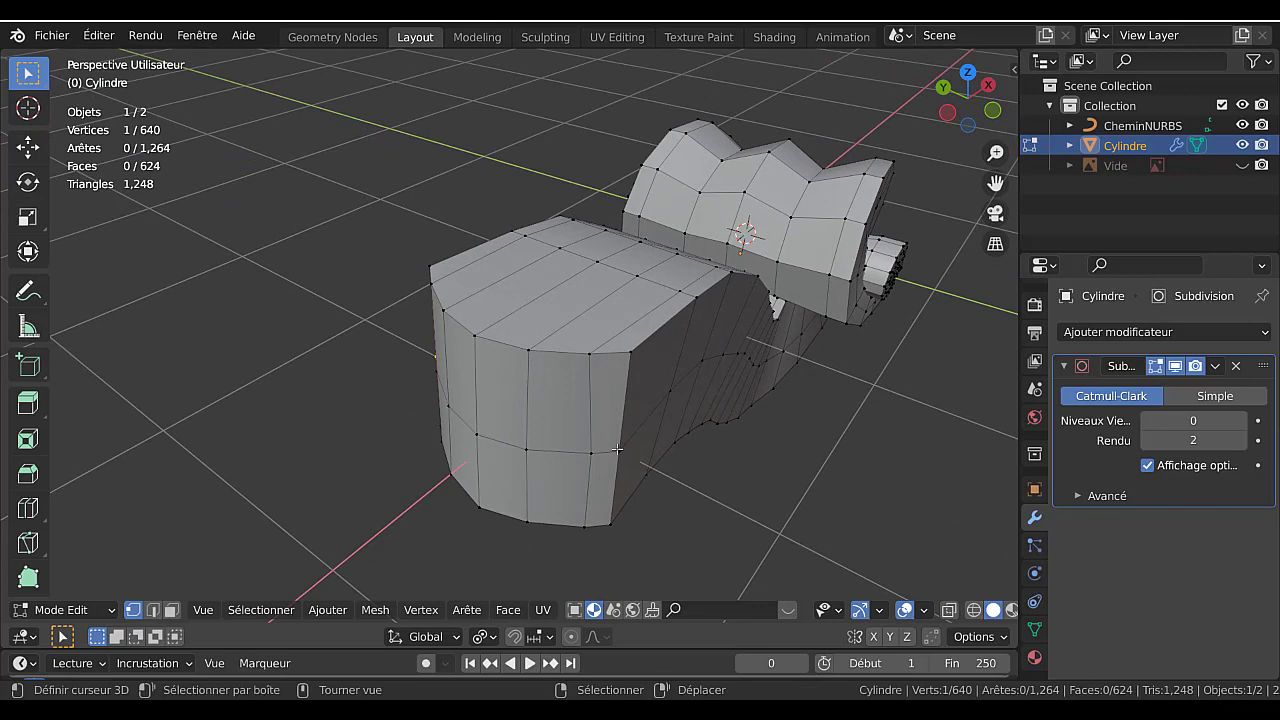
left_click(617, 449, "shift")
left_click(617, 449, "ctrl")
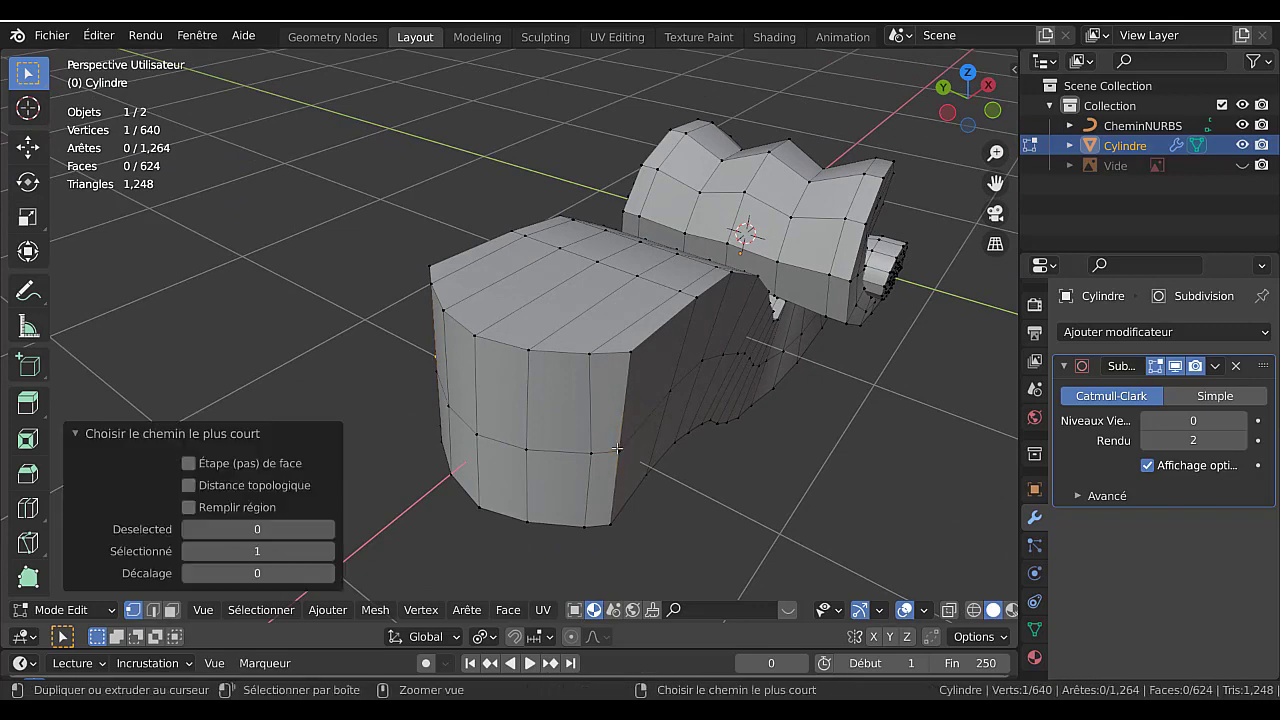
middle_click_drag(624, 471, 720, 458)
scroll(720, 458, "down", 3)
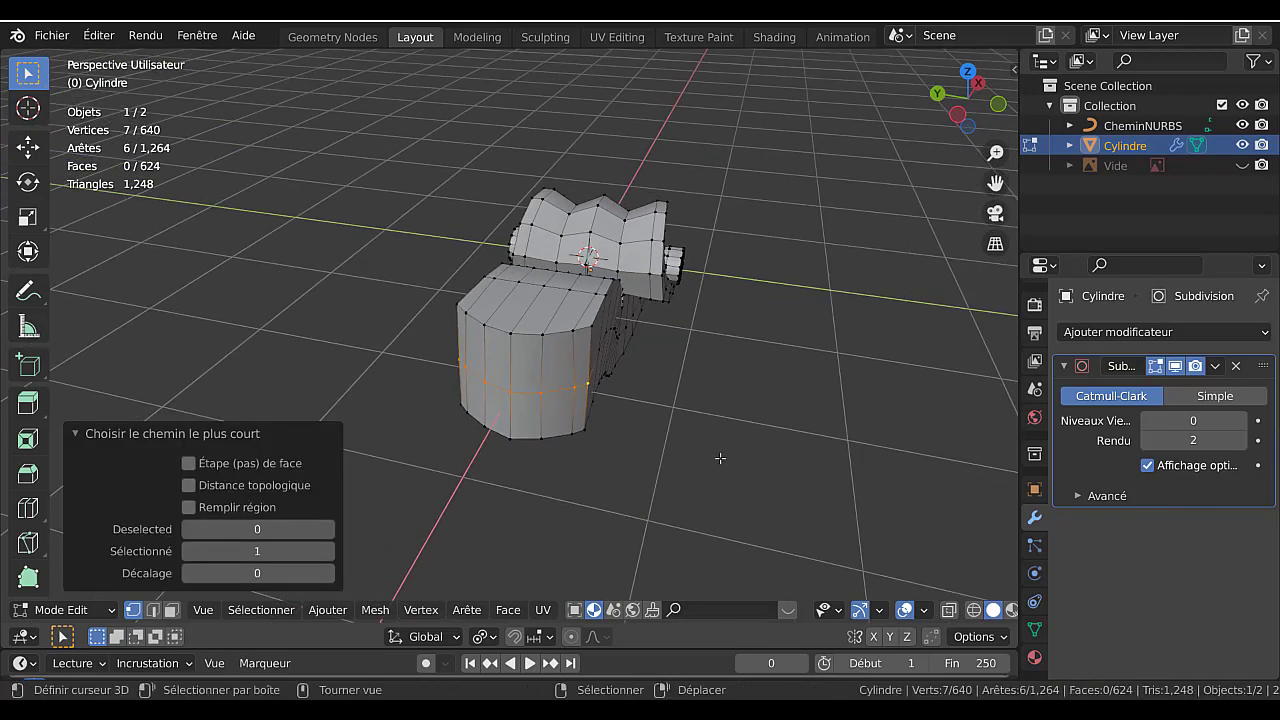
key("q")
mouse_move(708, 418)
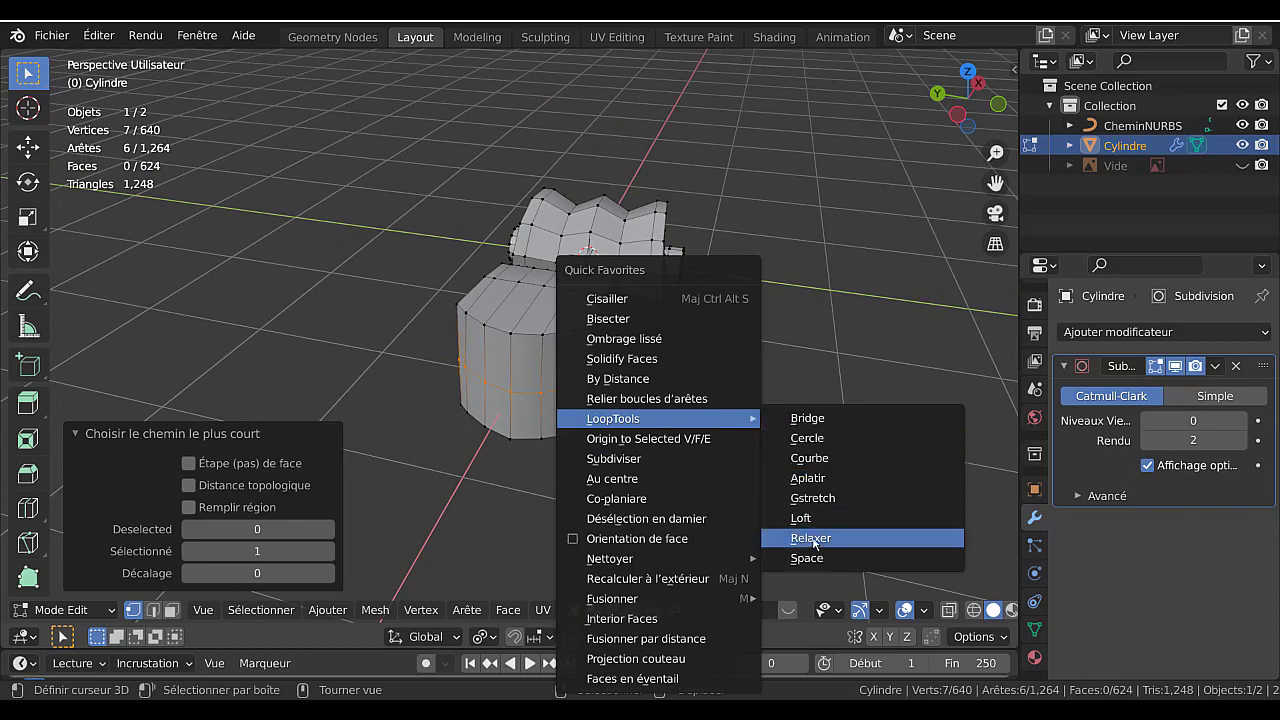
left_click(812, 539)
Relax the bottom row of vertices on the neck's end with LoopTools and check the rounded shape in Object Mode.
right_click(588, 434)
middle_click_drag(491, 457, 640, 465)
right_click(489, 434, "ctrl")
middle_click_drag(757, 457, 800, 470)
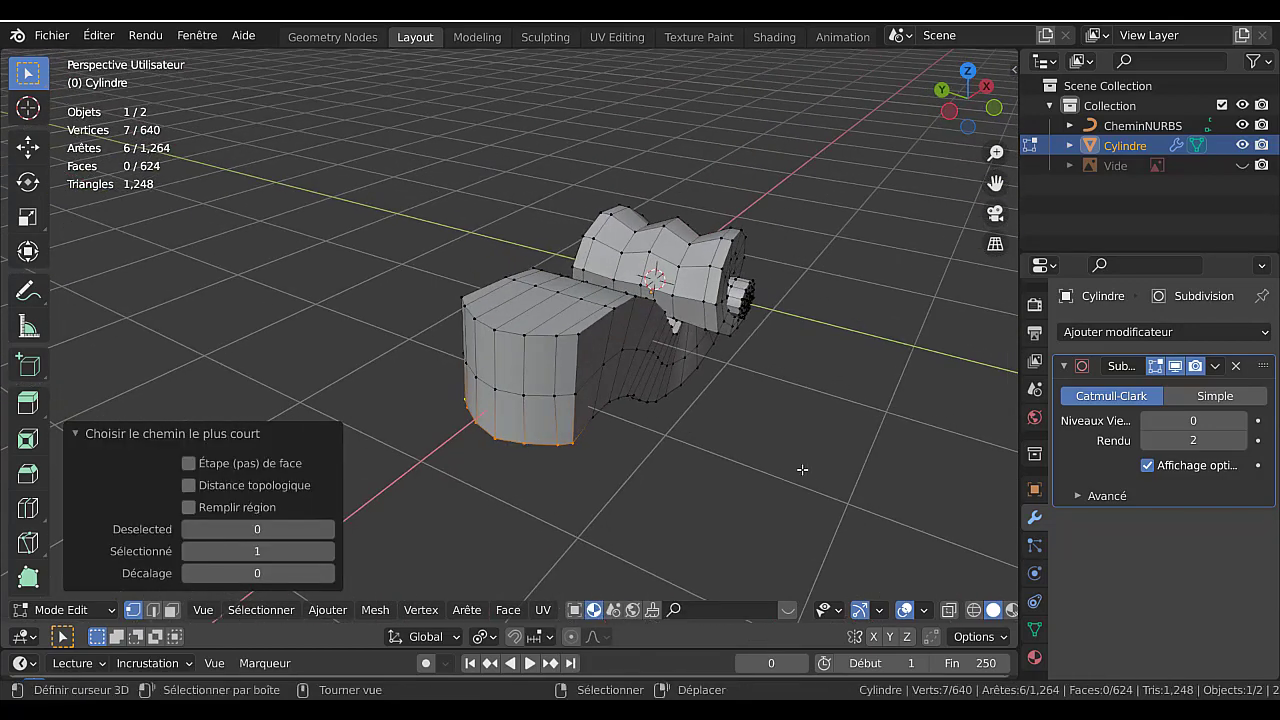
key("q")
mouse_move(810, 418)
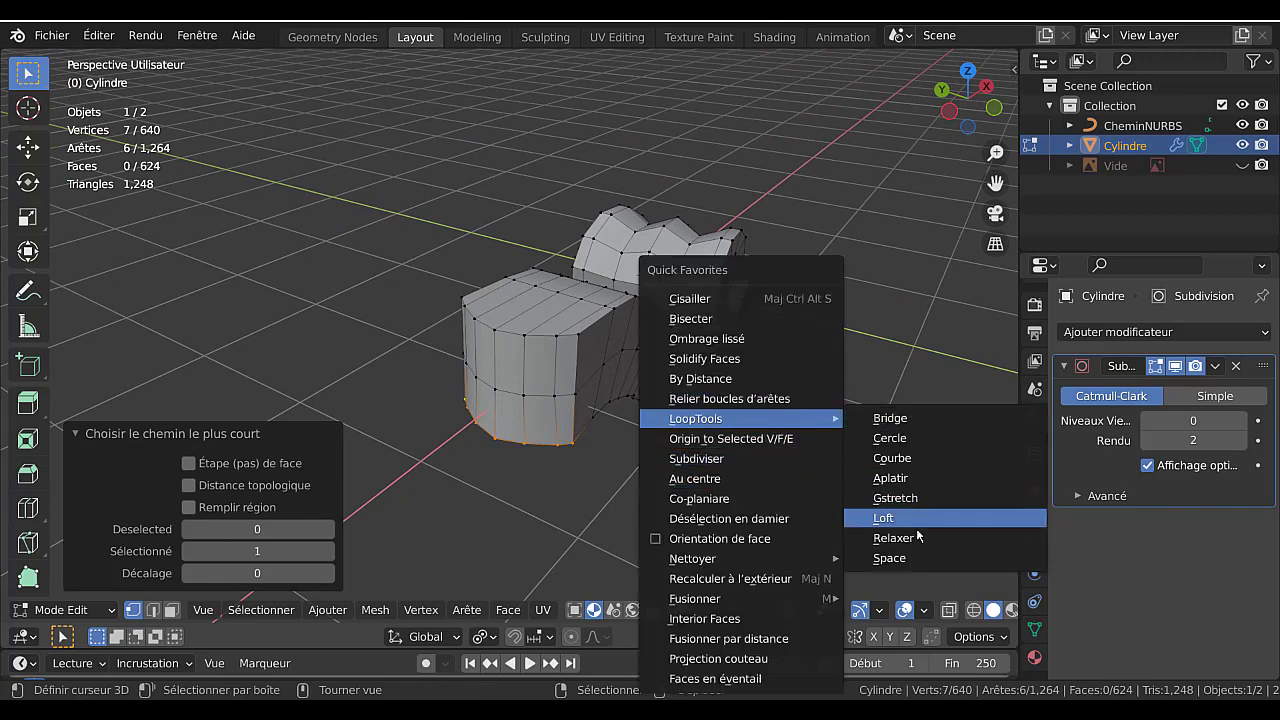
left_click(885, 537)
key("Tab")
middle_click_drag(724, 481, 814, 446)
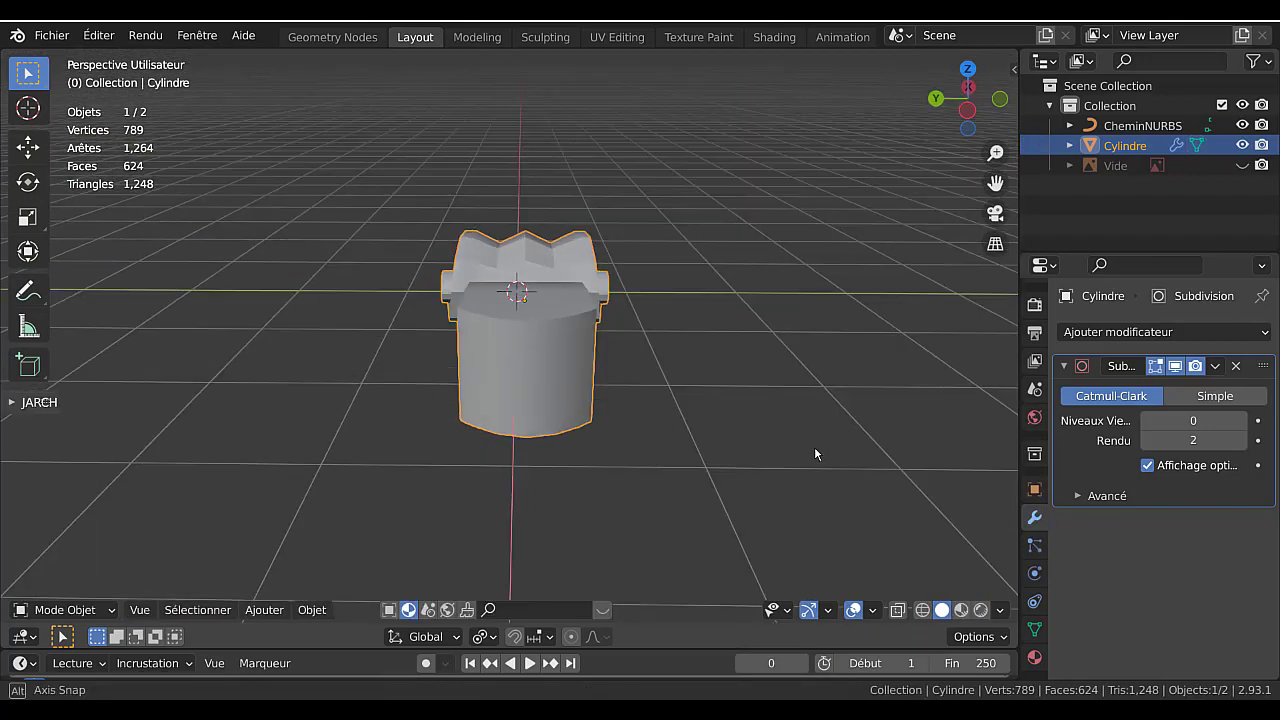
key("Tab")
mouse_move(585, 387)
middle_mouse_down()
mouse_move(557, 436)
mouse_move(660, 434)
mouse_move(619, 463)
mouse_move(524, 462)
mouse_move(509, 506)
mouse_move(500, 491)
mouse_move(509, 506)
mouse_move(543, 498)
mouse_move(578, 375)
middle_mouse_up()
key("Tab")
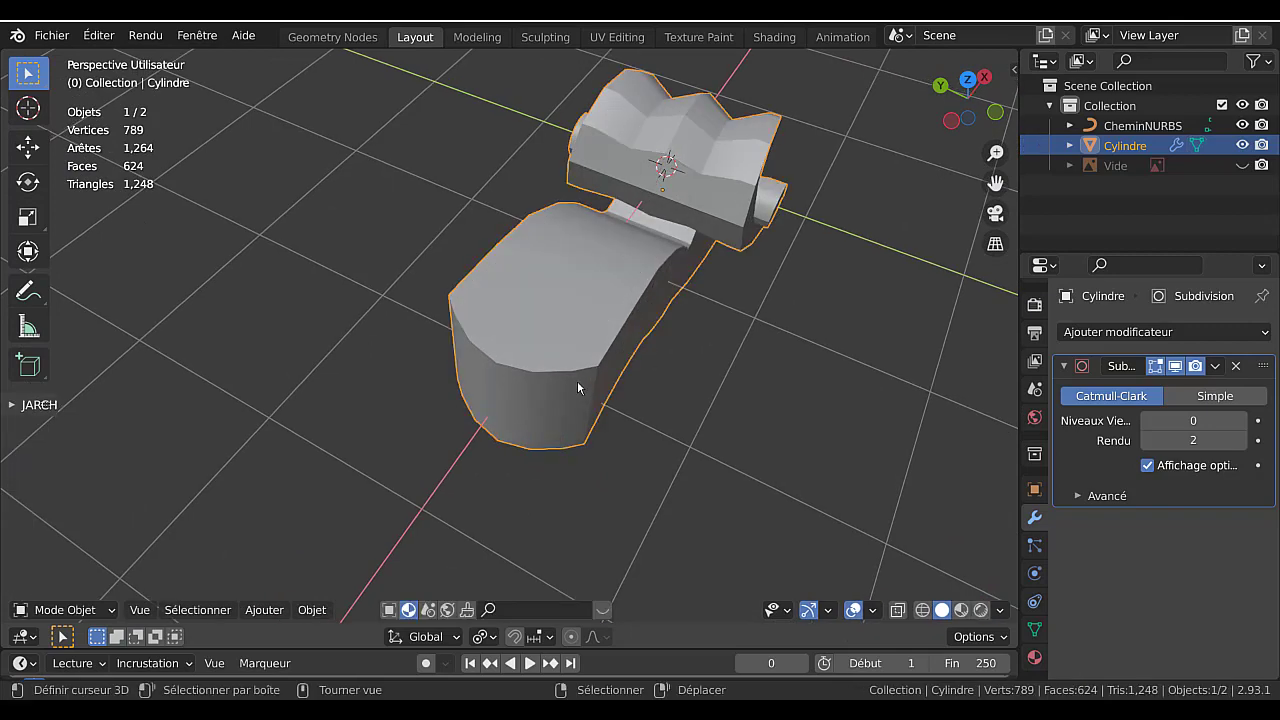
Select all three vertex rows of the neck's rounded end from corner to corner and stretch them along X, then check the shape in Object Mode.
key("Tab")
left_click(588, 409, "shift")
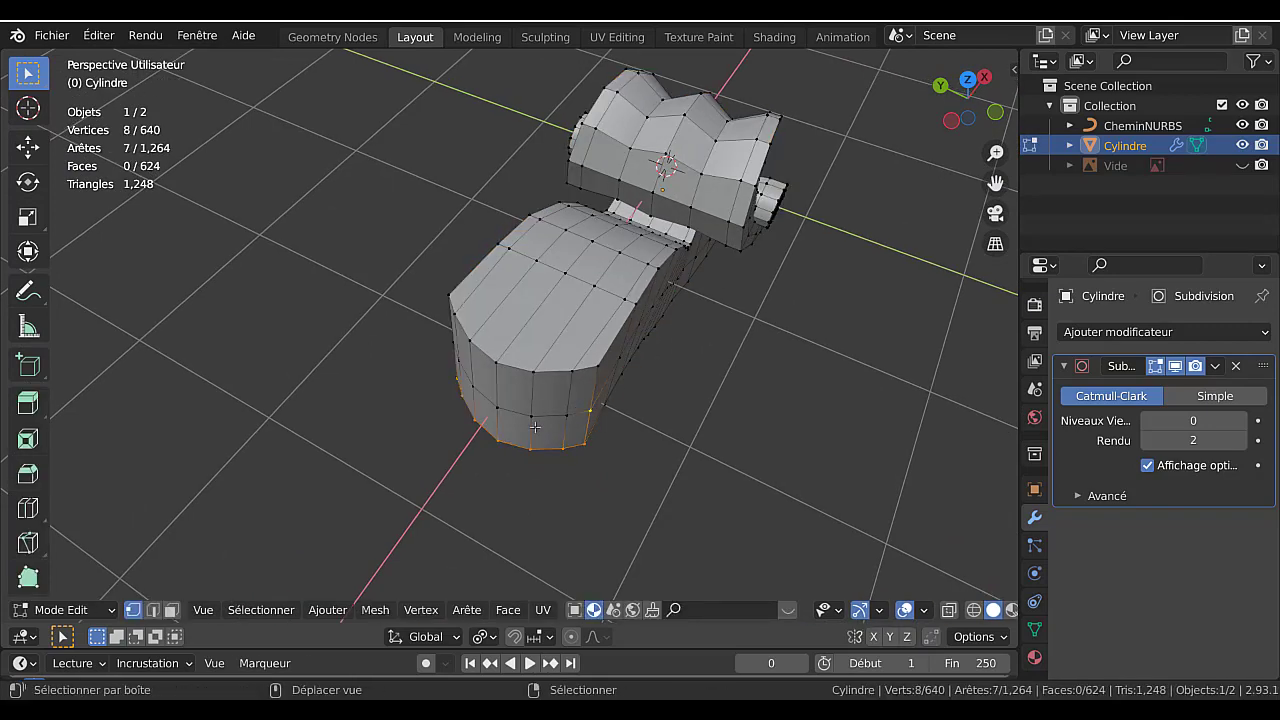
middle_click_drag(588, 409, 479, 392)
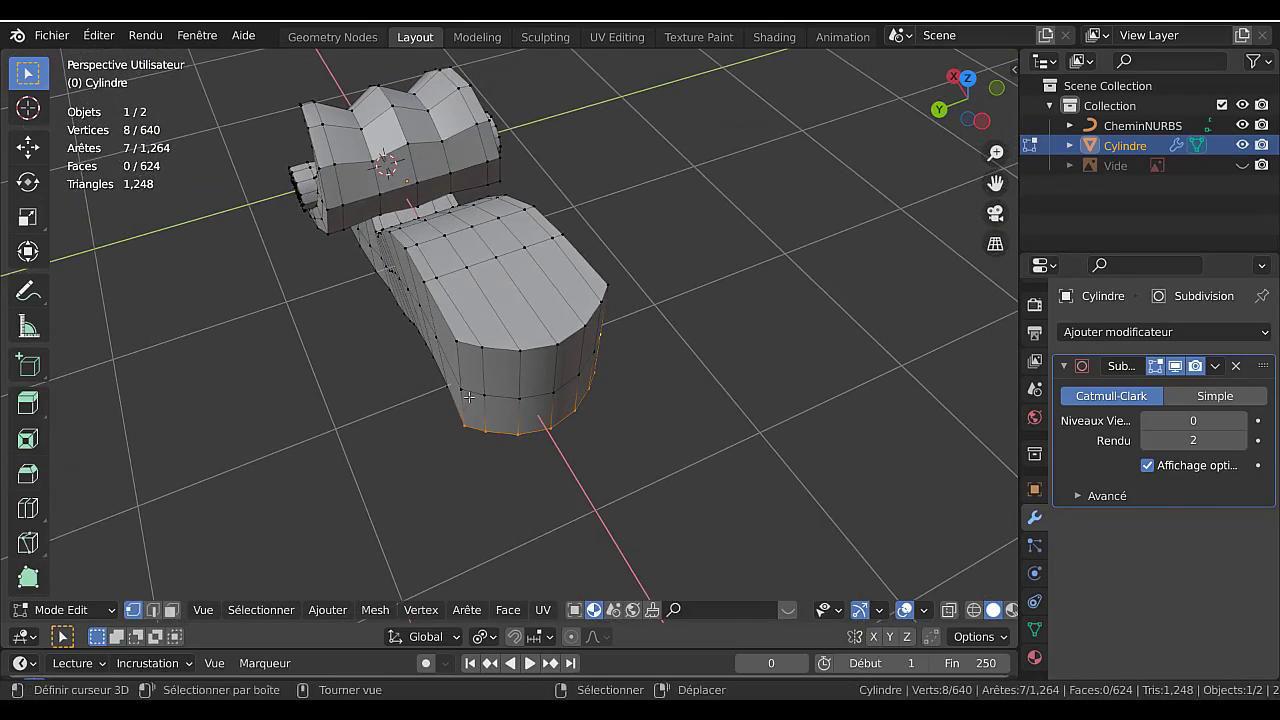
left_click(462, 389, "ctrl")
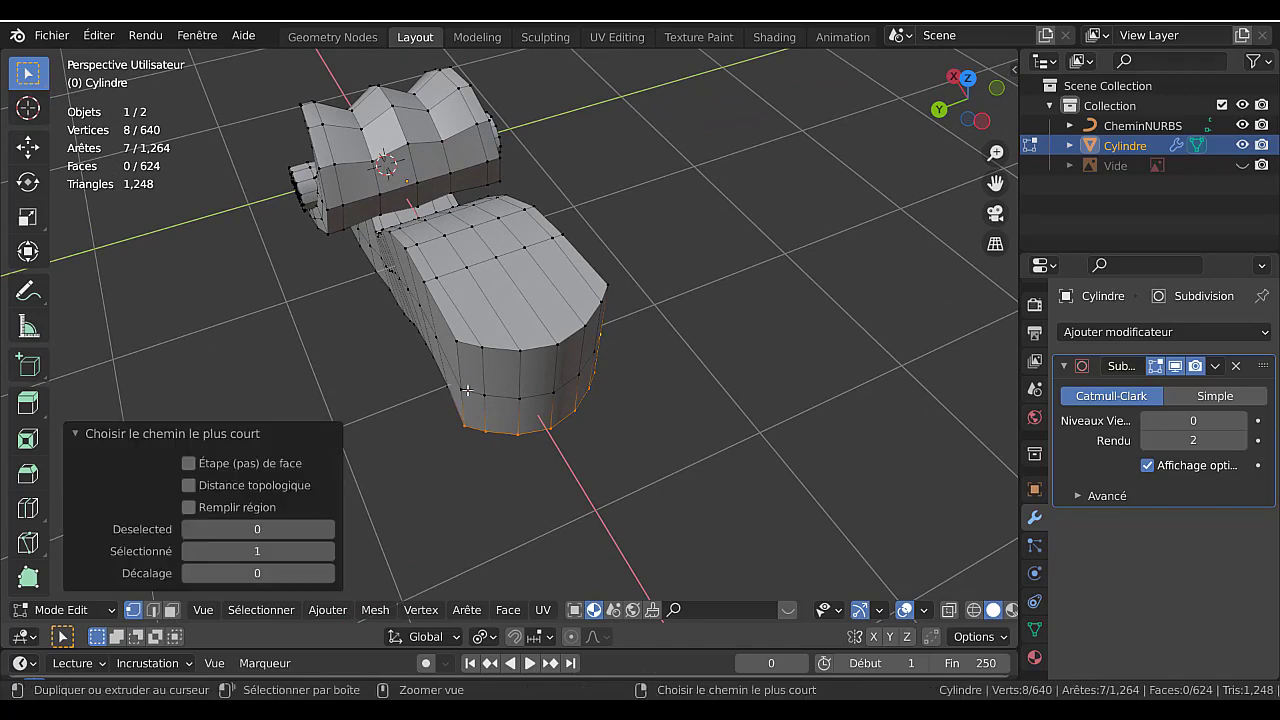
left_click(458, 343, "shift")
middle_click_drag(603, 411, 579, 367)
left_click(591, 362, "ctrl")
middle_click_drag(648, 414, 626, 459)
key("s")
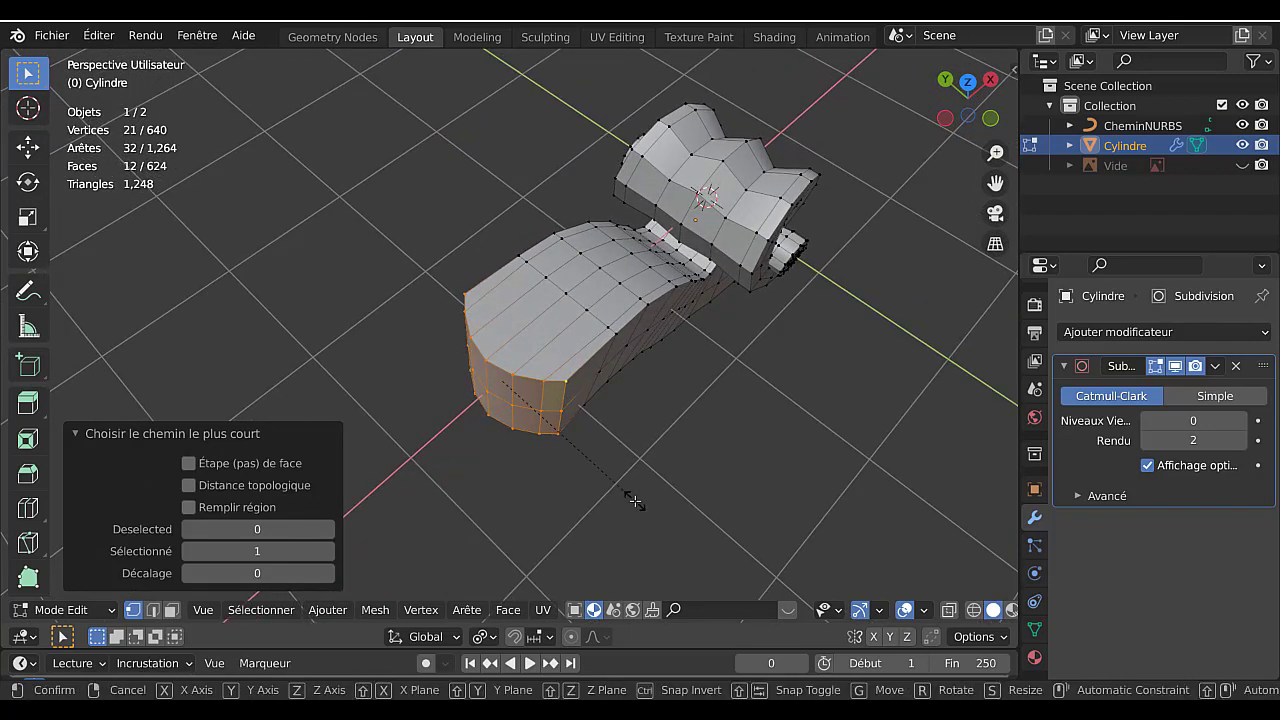
key("x")
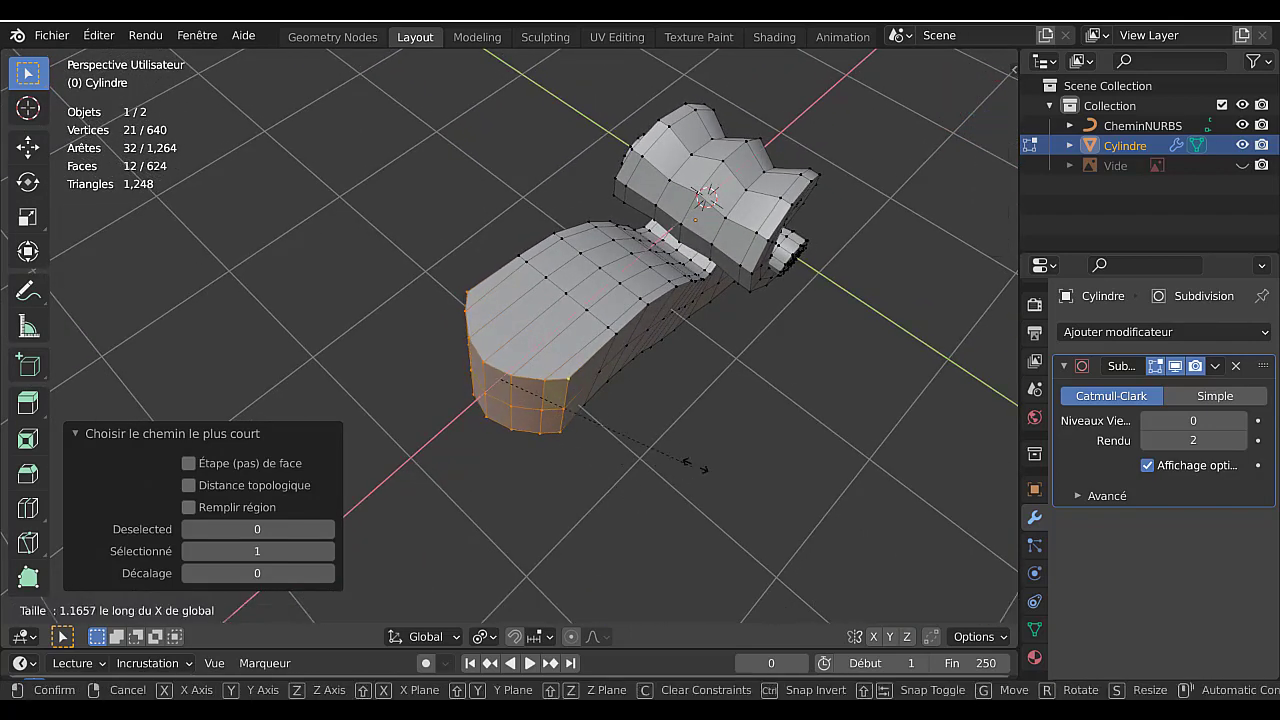
left_click(785, 340)
key("Tab")
middle_click_drag(649, 414, 574, 457)
Select the central vertical column of three vertices on the neck's end and move it along X, checking the shape in Object Mode.
key("Tab")
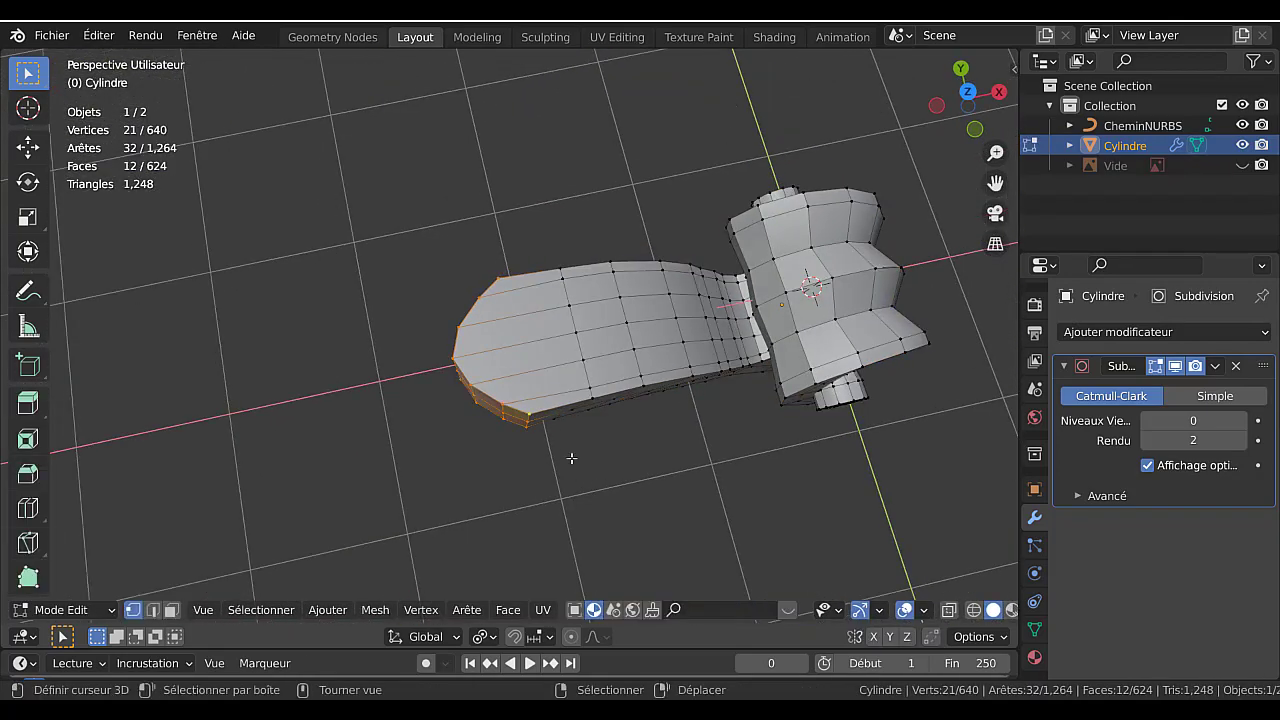
middle_click_drag(615, 369, 618, 383)
middle_click_drag(601, 426, 685, 290)
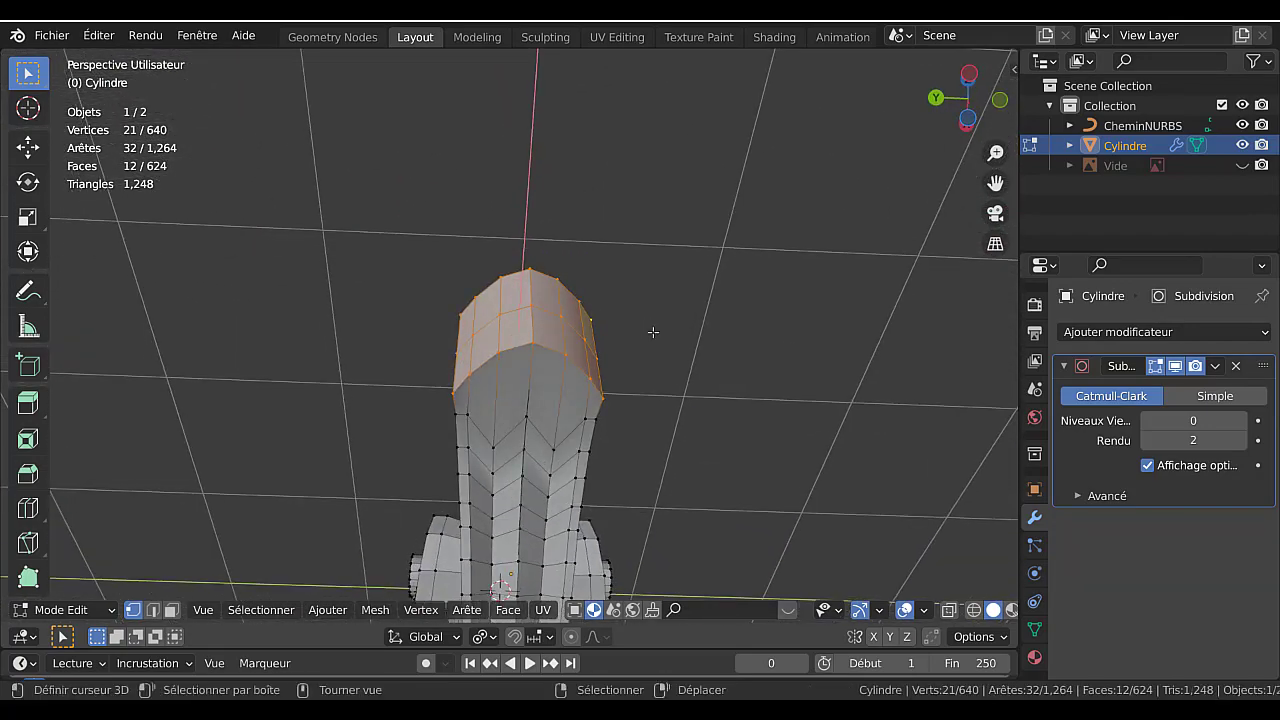
middle_click_drag(653, 332, 685, 404)
middle_click_drag(586, 400, 575, 506)
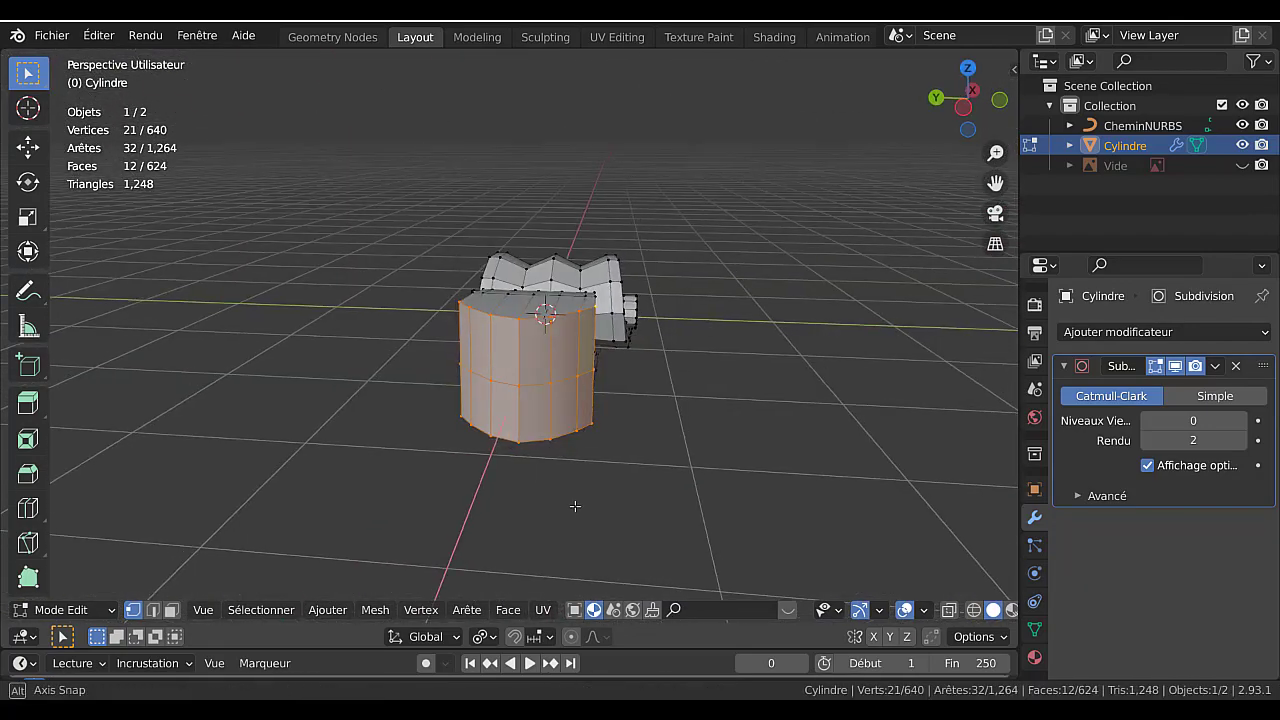
scroll(531, 440, "up", 3)
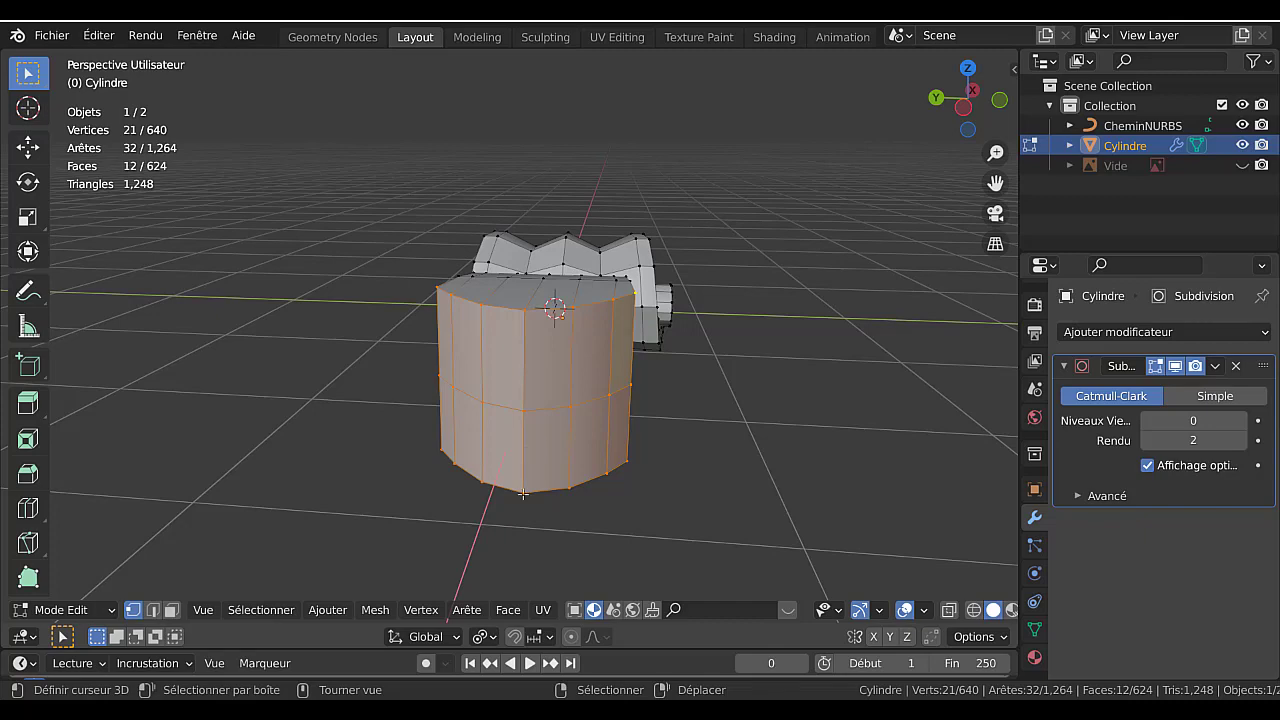
left_click(523, 493)
right_click(527, 418, "shift")
right_click(526, 315, "shift")
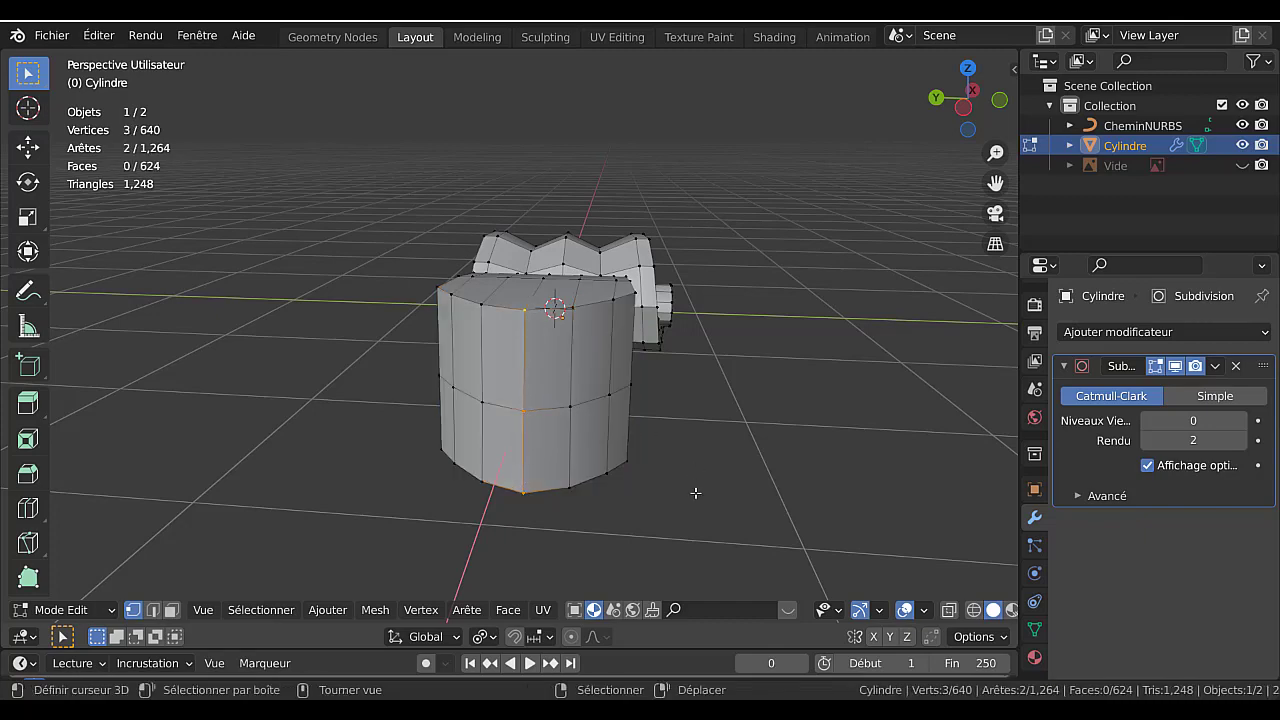
middle_click_drag(694, 492, 635, 460)
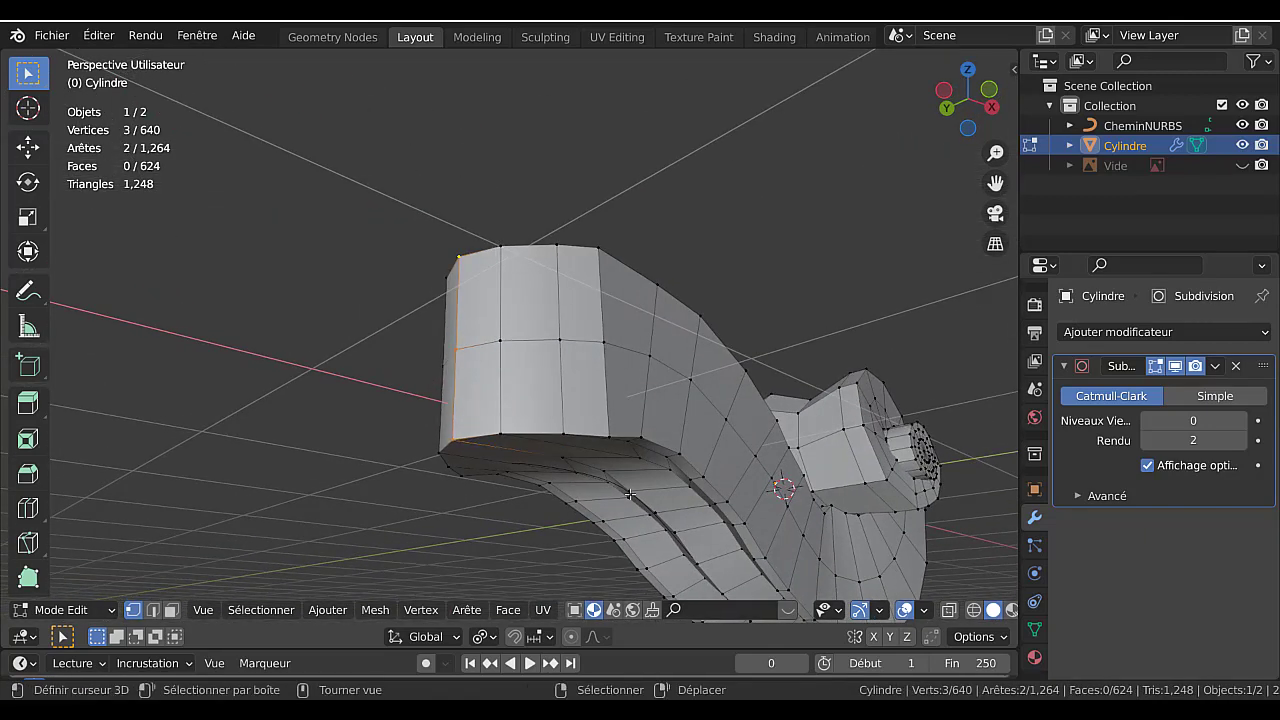
key("g")
key("x")
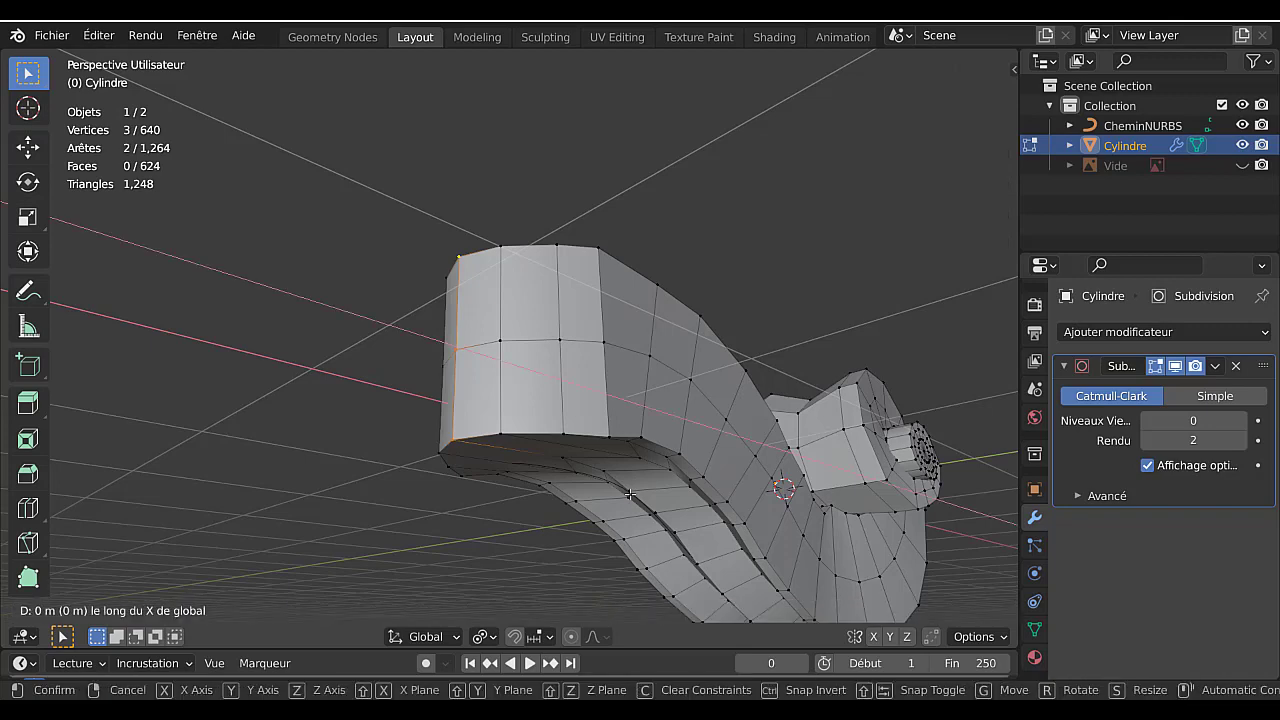
left_click(630, 493)
key("Tab")
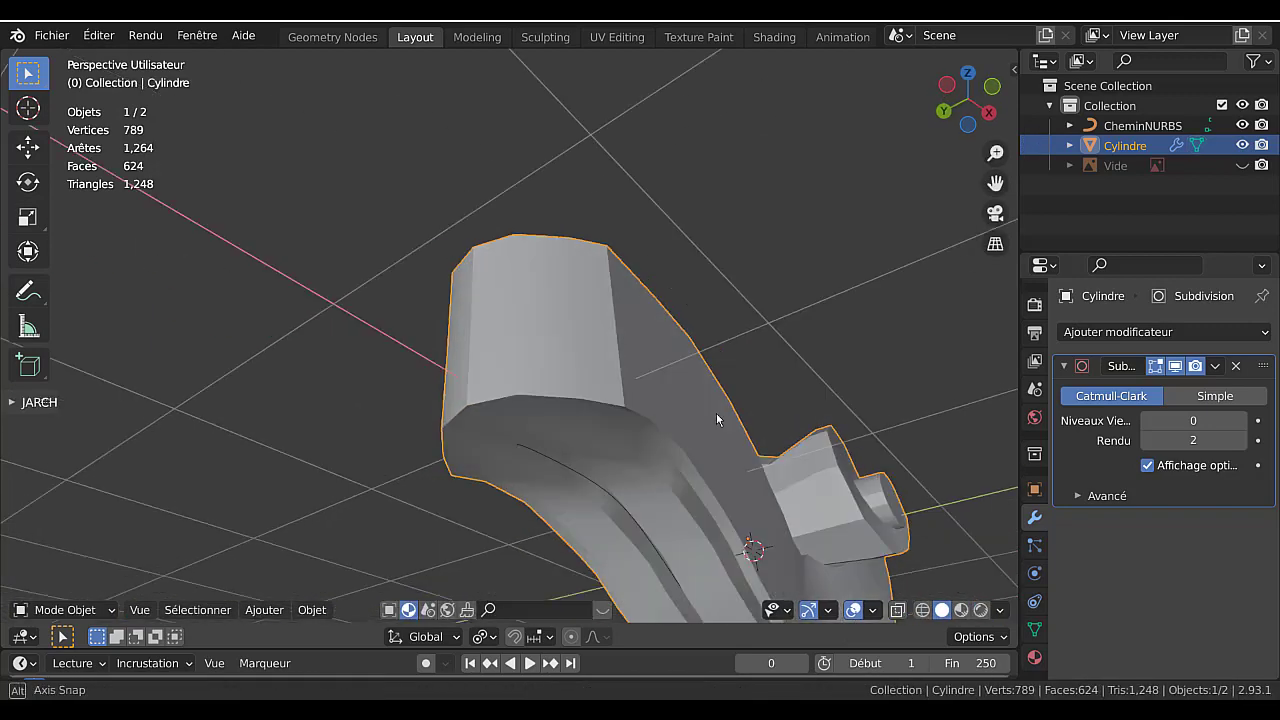
middle_click_drag(716, 413, 782, 385)
Inspect the neck's underside and add one centred loop cut around the neck just behind its rounded end.
middle_click_drag(778, 402, 546, 442)
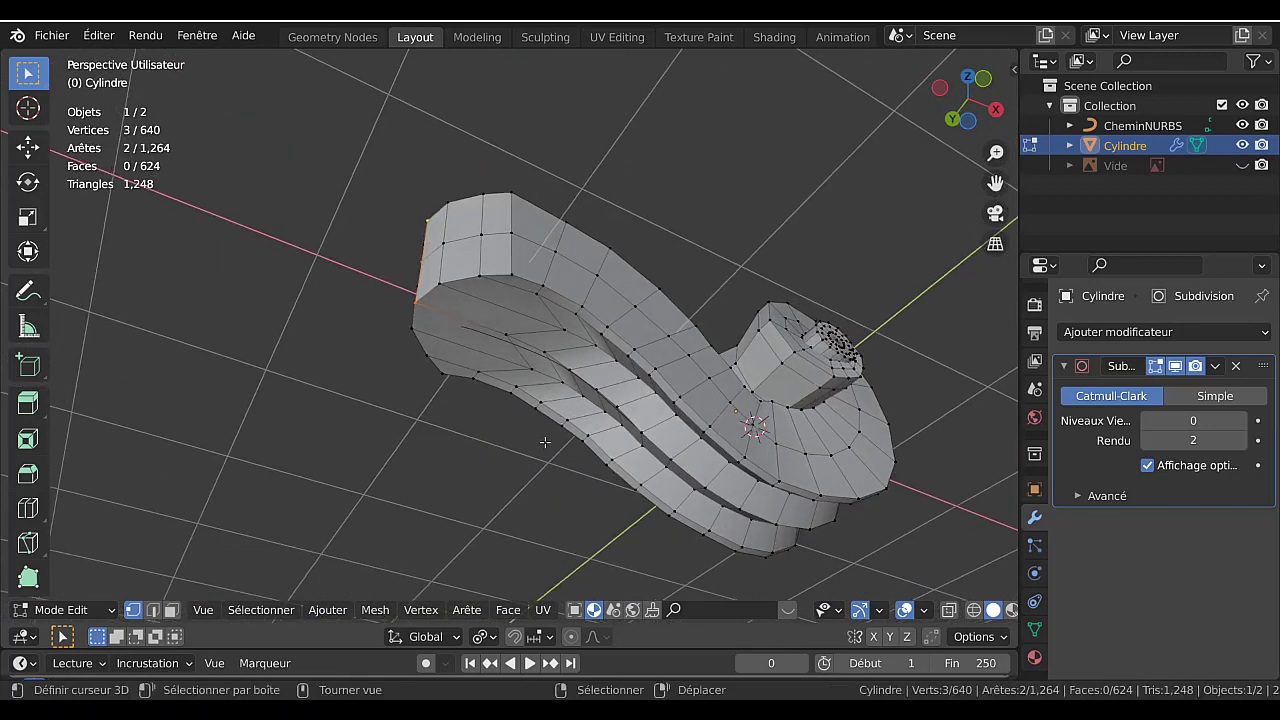
scroll(462, 368, "up", 1)
middle_click_drag(577, 388, 584, 331)
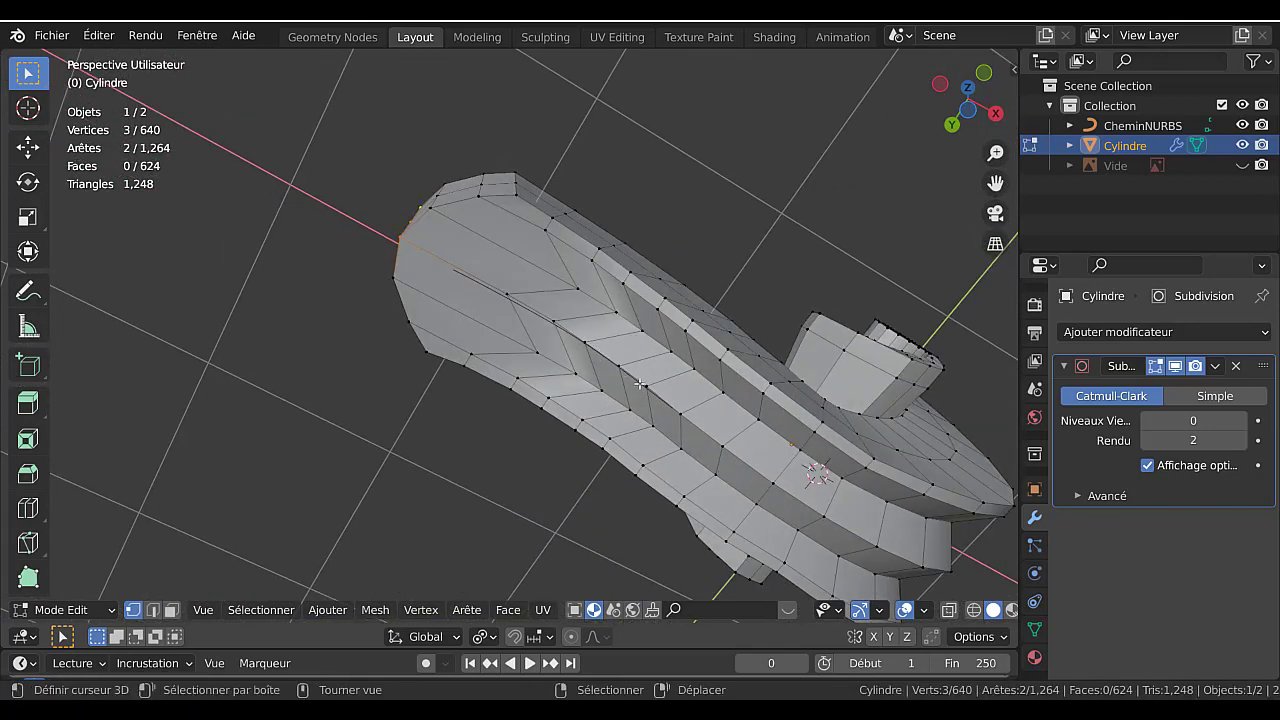
key("Tab")
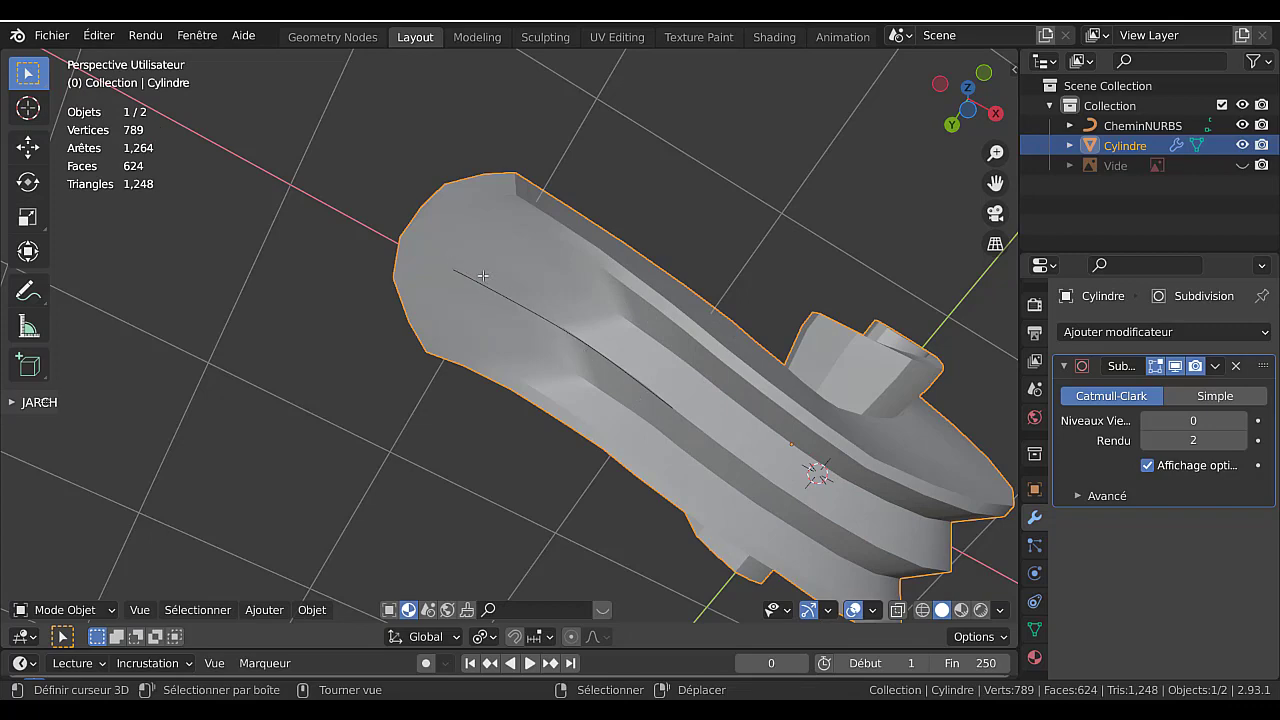
key("Tab")
middle_click_drag(490, 285, 507, 256)
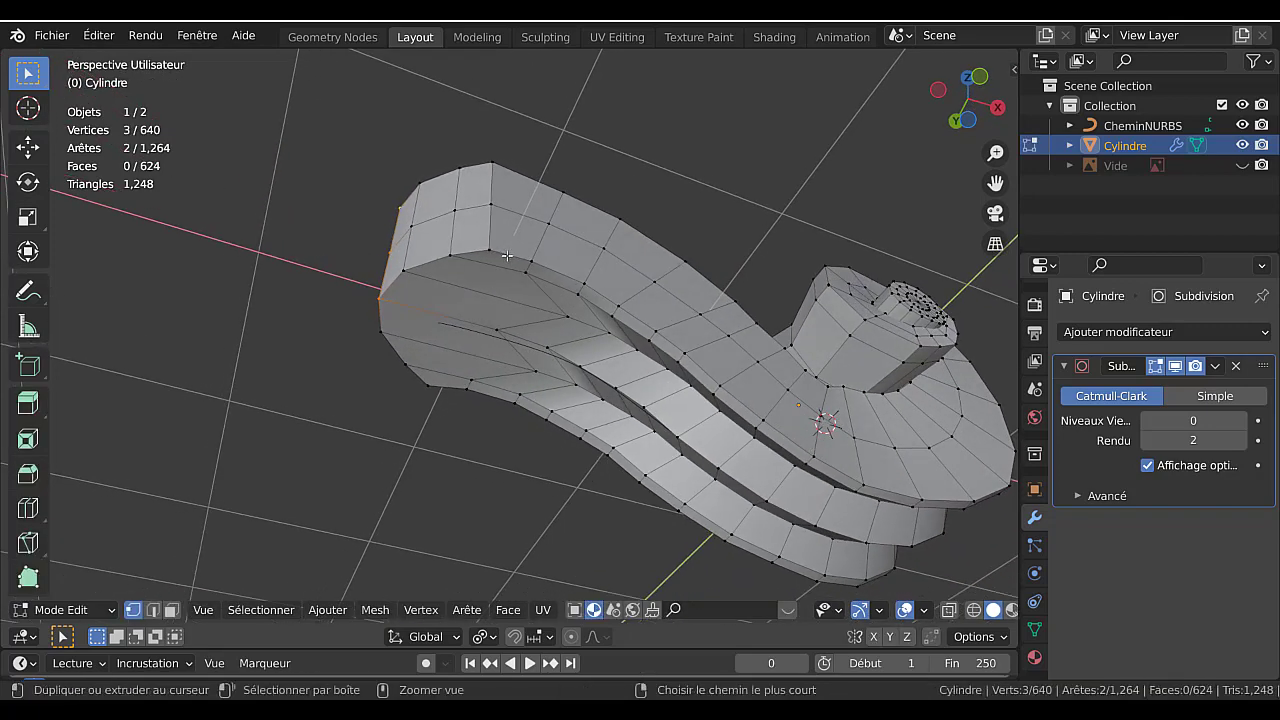
key("ctrl+r")
left_click(504, 274)
right_click(504, 274)
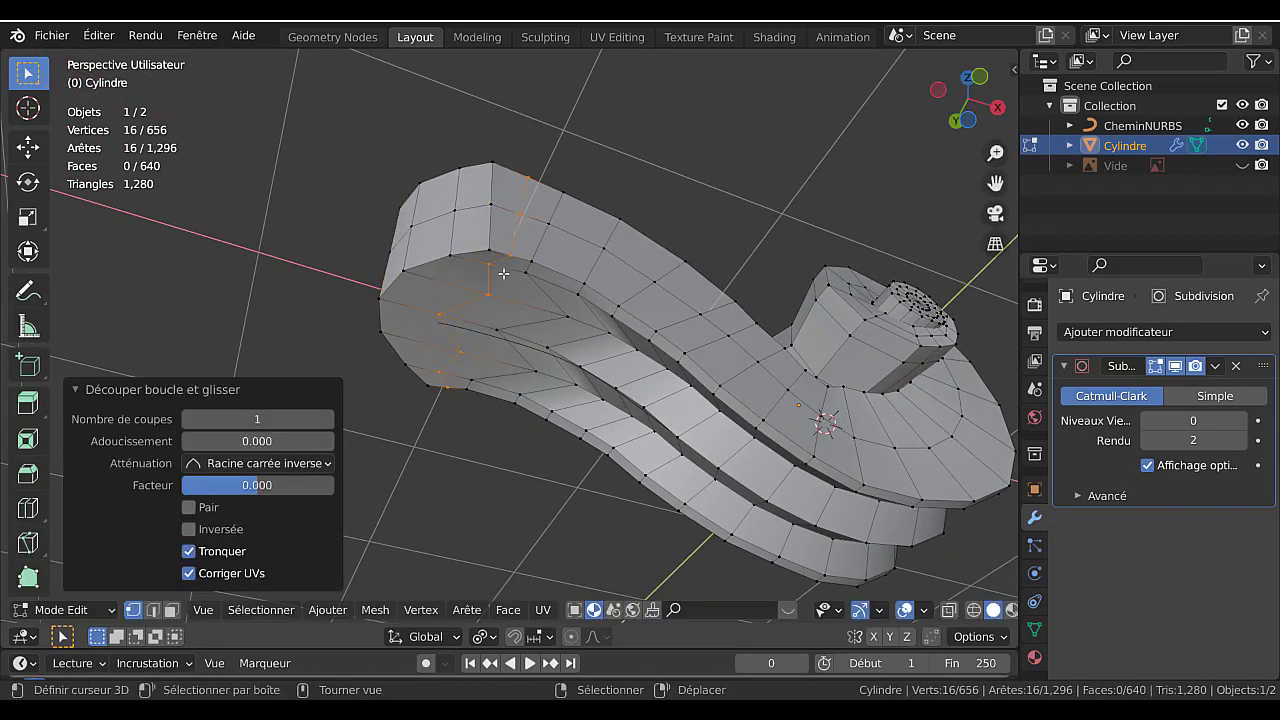
Select the two vertices on the underside's central ridge nearest the neck's rounded end.
scroll(480, 318, "up", 1)
middle_click_drag(486, 308, 499, 385)
right_click(484, 314)
right_click(410, 303, "shift")
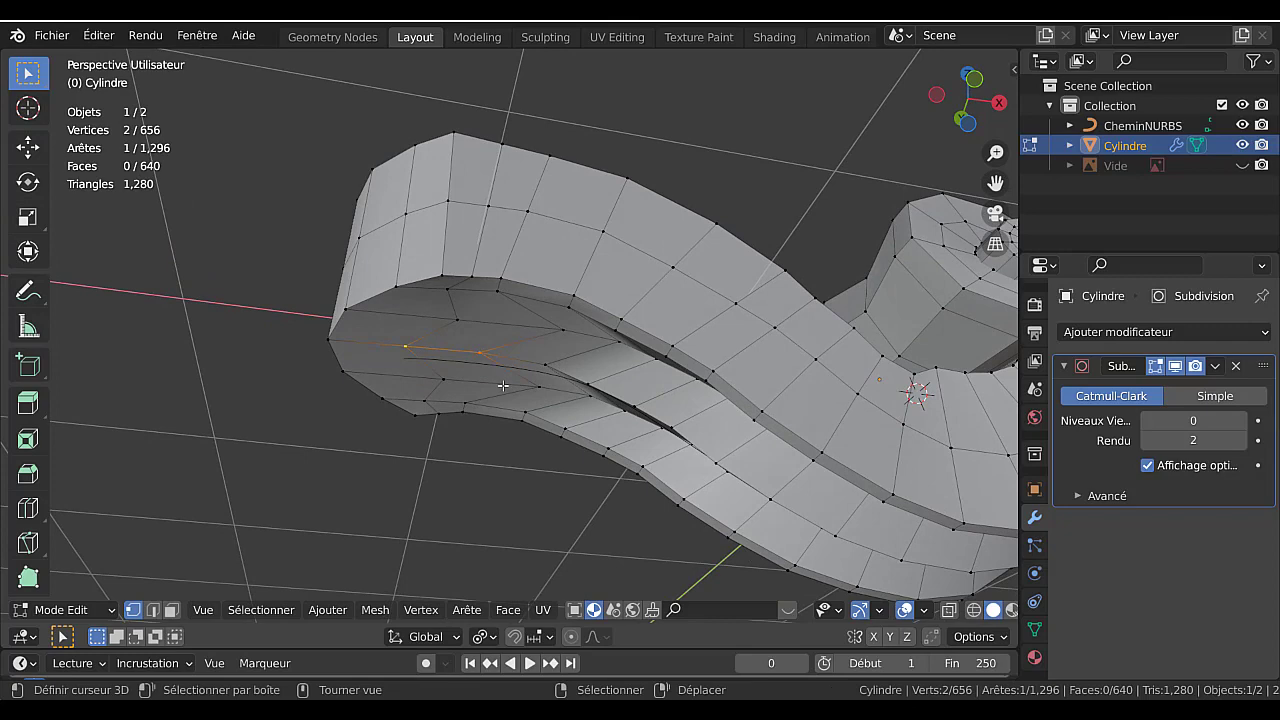
key("g")
key("z")
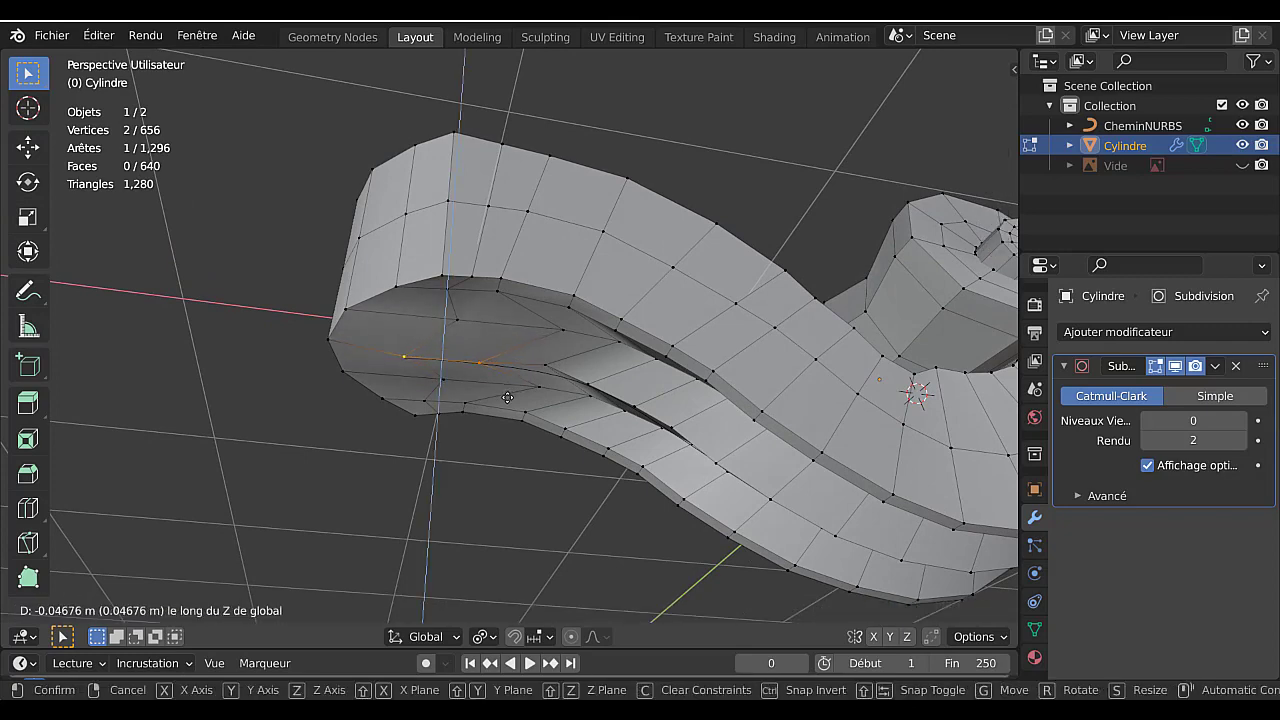
right_click(508, 396)
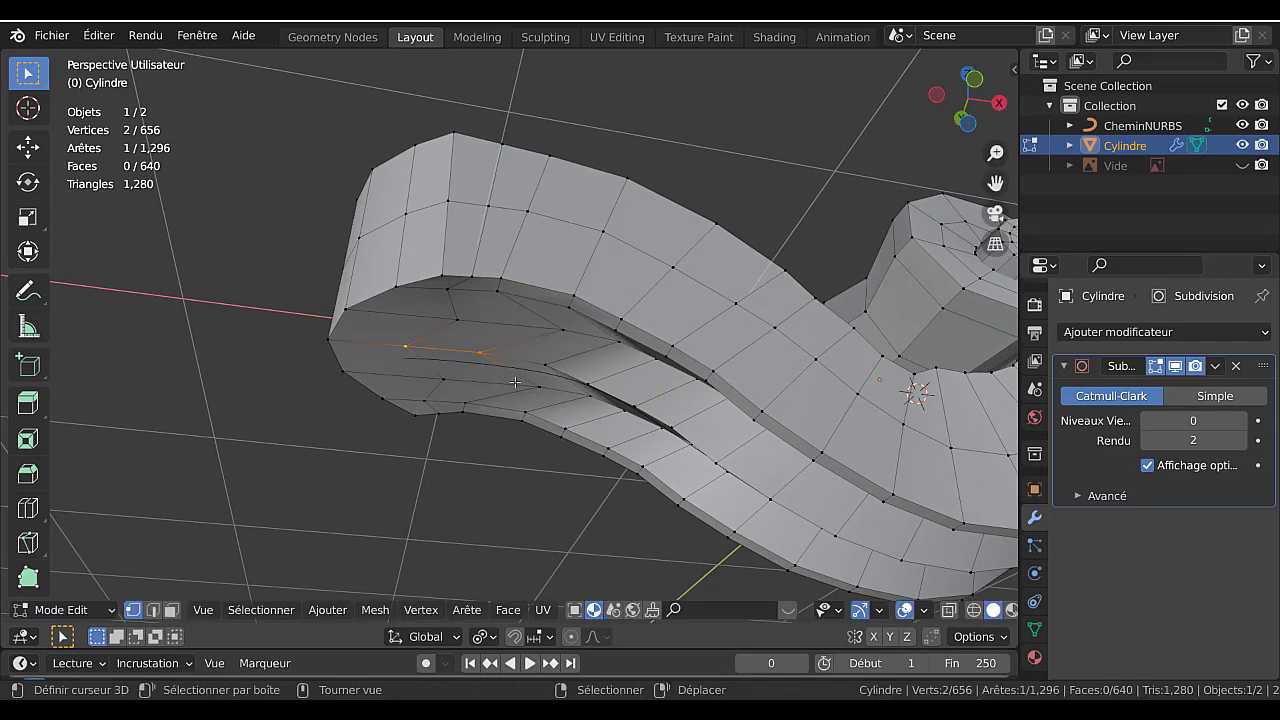
Add the next central ridge vertex to the selection, move all three about -0.063 m along Z and check the shape in Object Mode.
right_click(515, 384, "shift")
key("g")
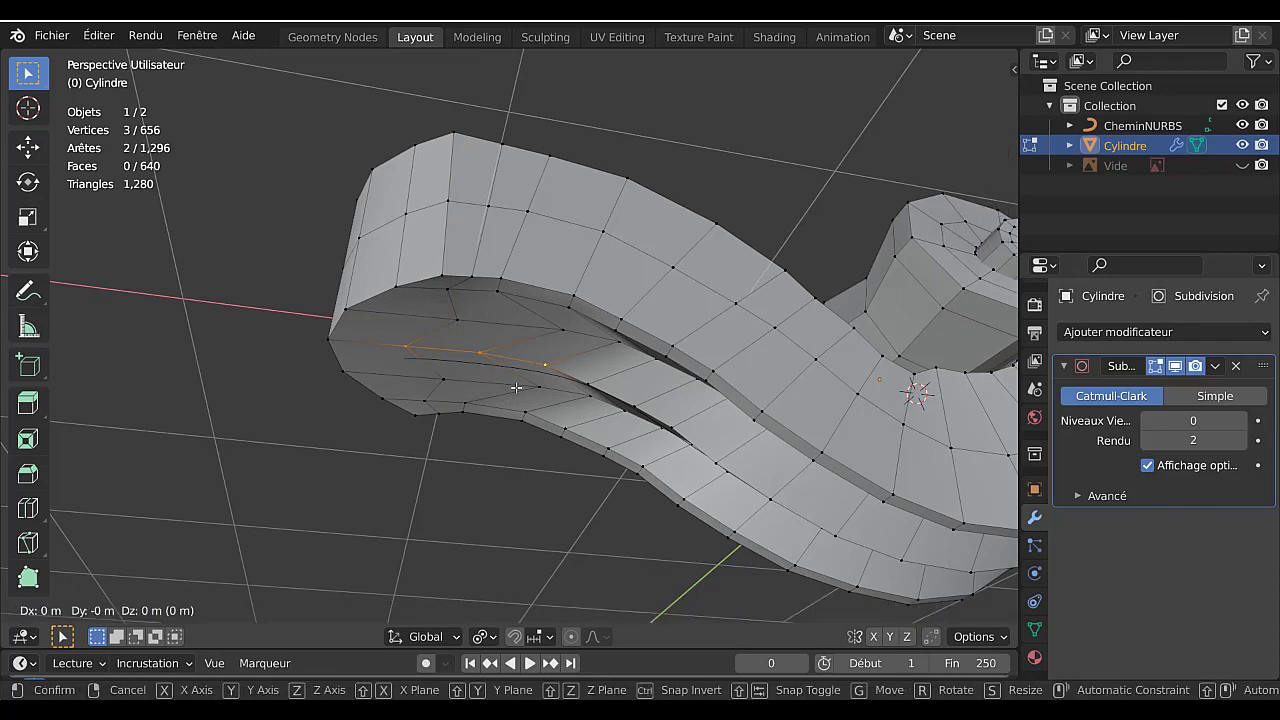
key("z")
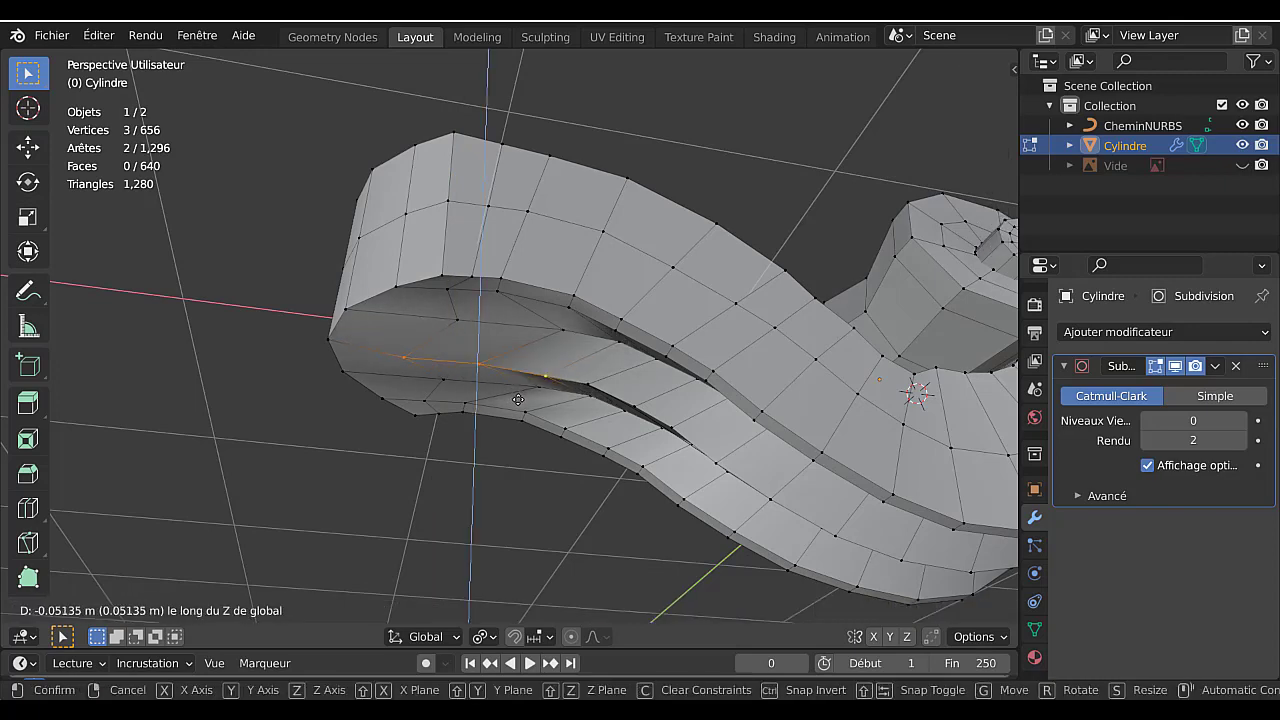
left_click(522, 398)
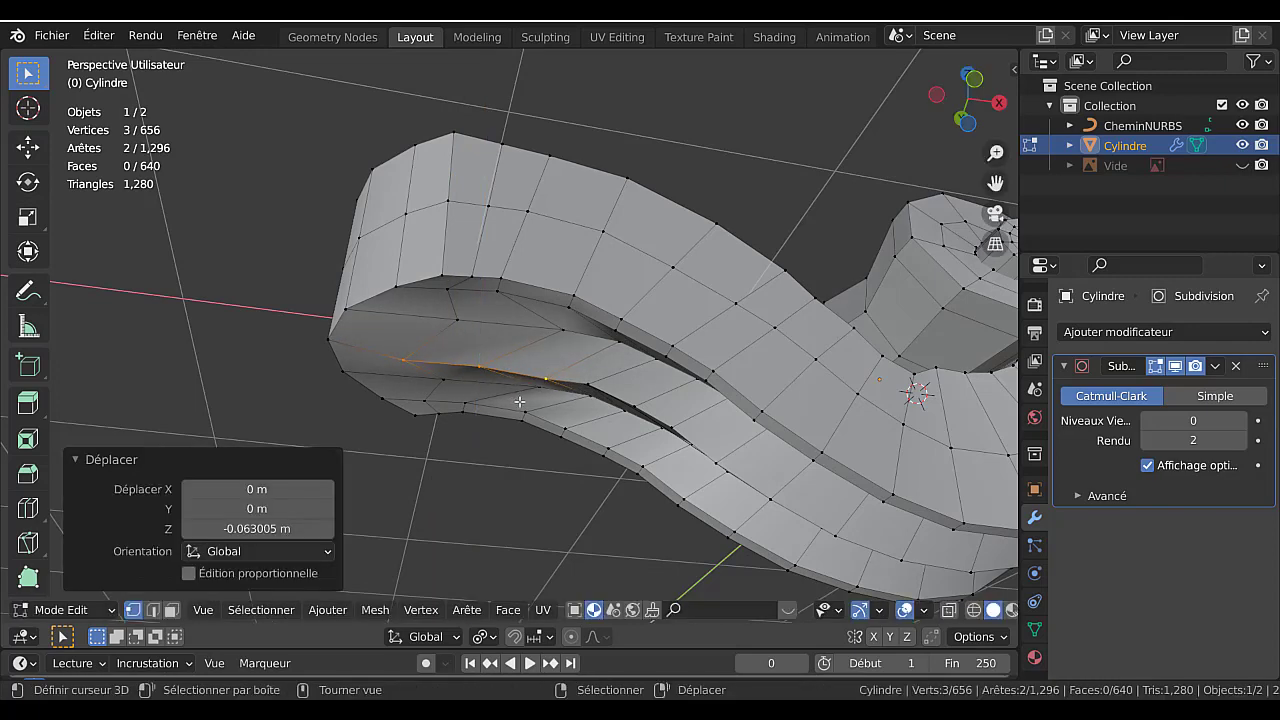
key("Tab")
mouse_move(559, 343)
middle_mouse_down()
mouse_move(659, 308)
mouse_move(692, 342)
mouse_move(686, 320)
mouse_move(560, 349)
middle_mouse_up()
Select the two groove vertices on each side of the underside's central ridge and raise all four about 0.05 m along Z.
key("Tab")
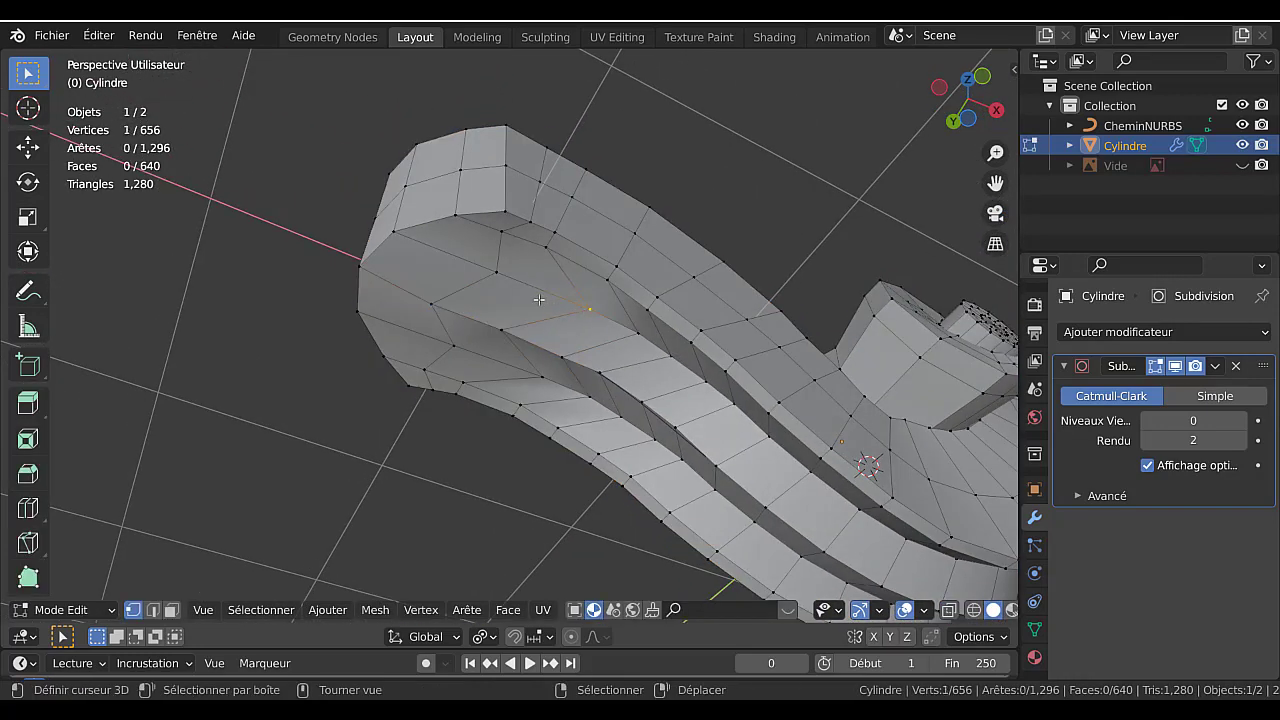
left_click(497, 297, "shift")
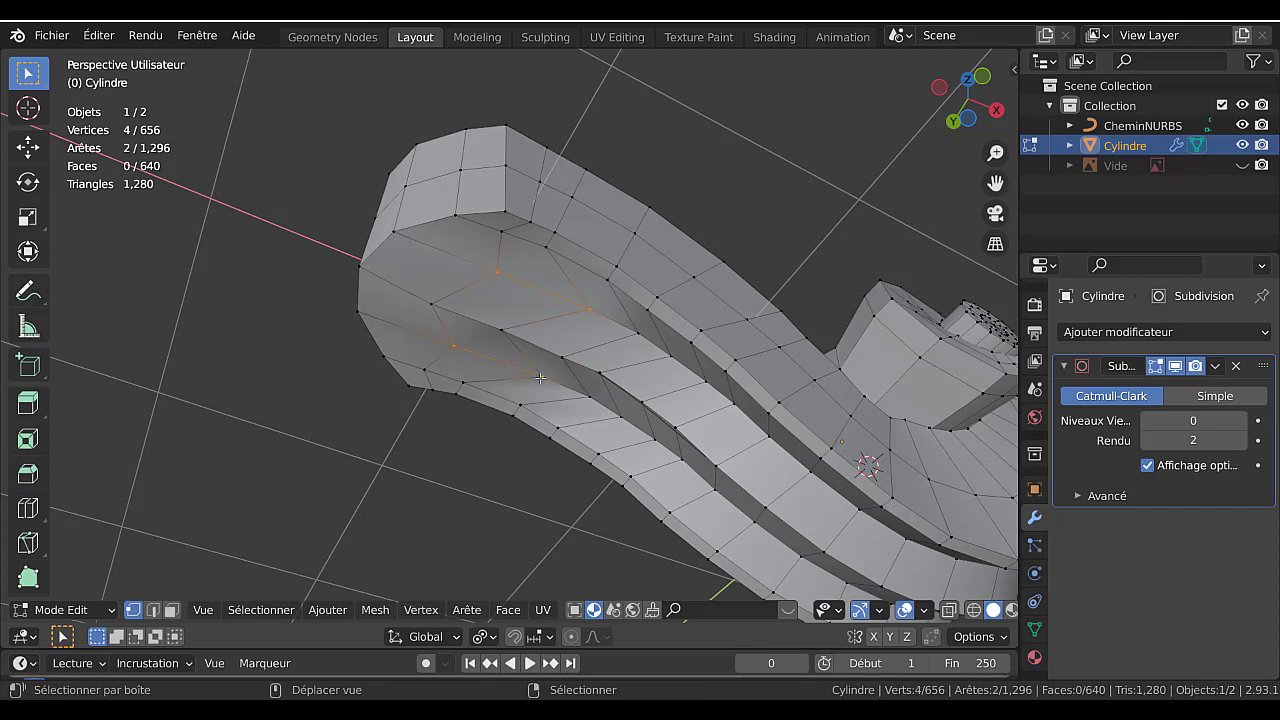
key("g")
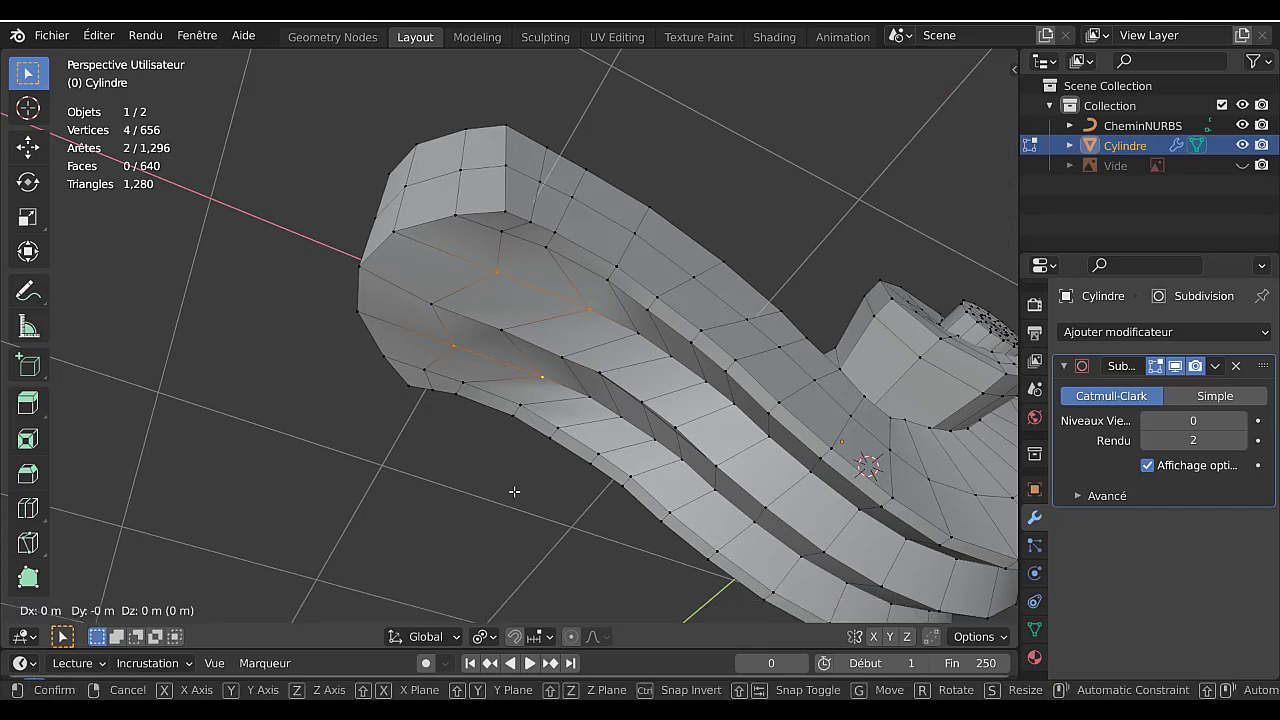
key("z")
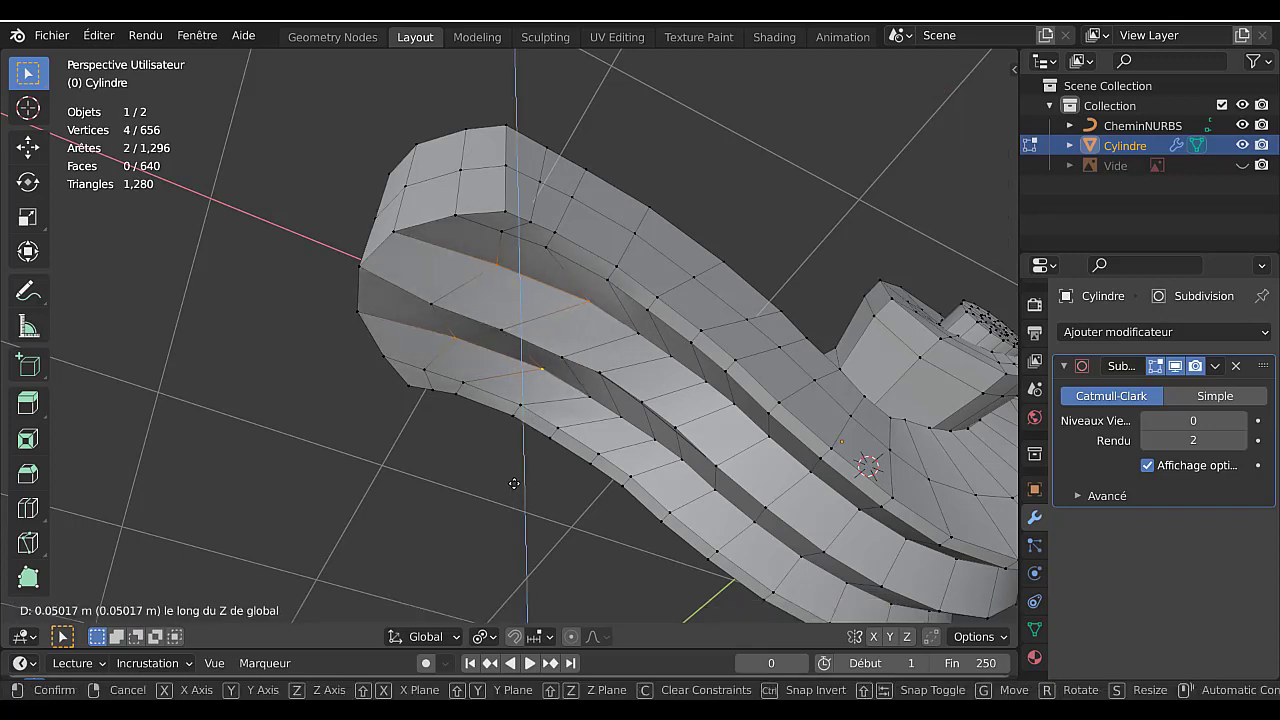
left_click(514, 483)
key("Tab")
Set the Subdivision modifier's viewport level to 2 and inspect the smoothed neck end from several sides.
middle_click_drag(515, 479, 680, 440)
left_click(1242, 422)
left_click(1242, 422)
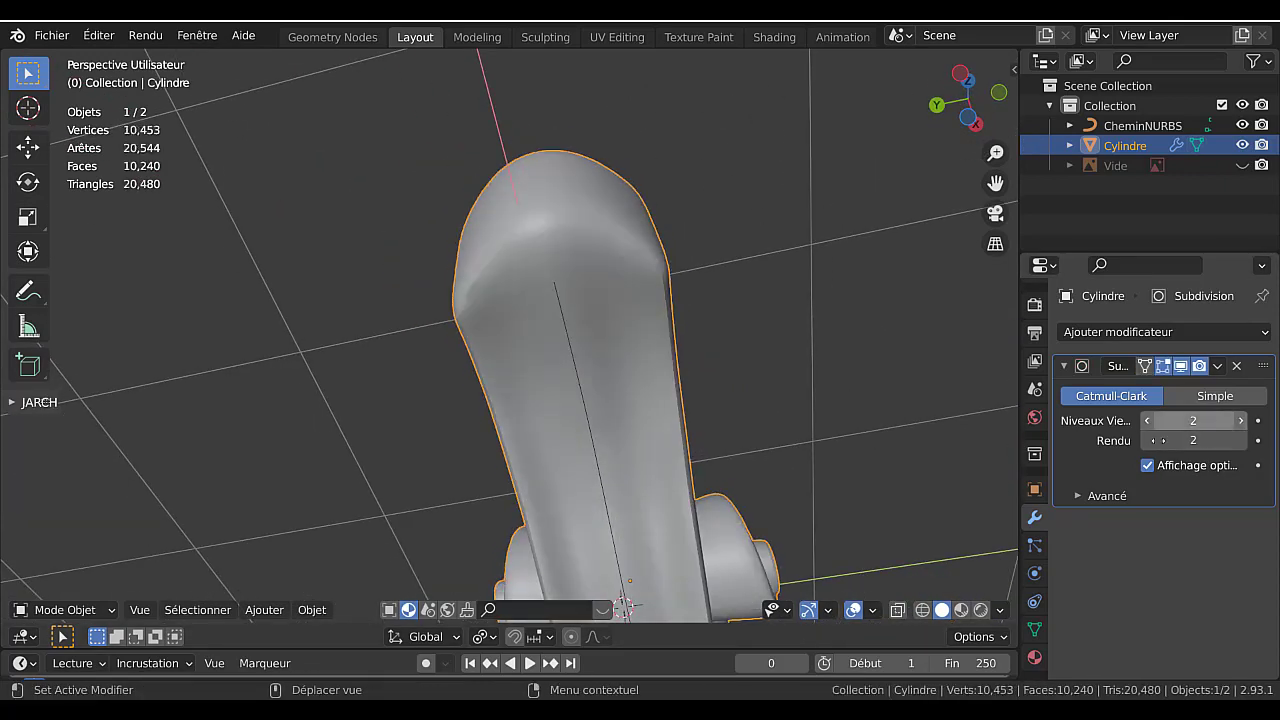
middle_click_drag(806, 346, 716, 346)
In Edit Mode, switch to the front view, unhide the Vide reference image and enable X-ray.
key("Tab")
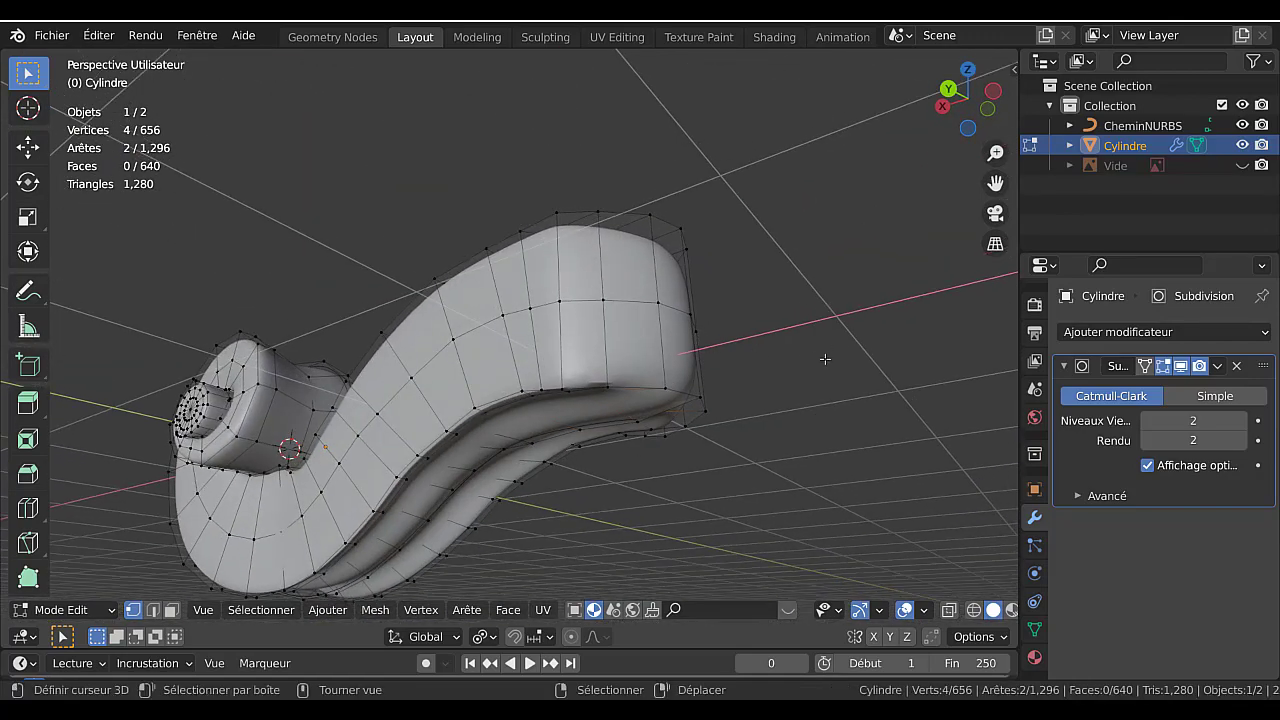
key("KP_1")
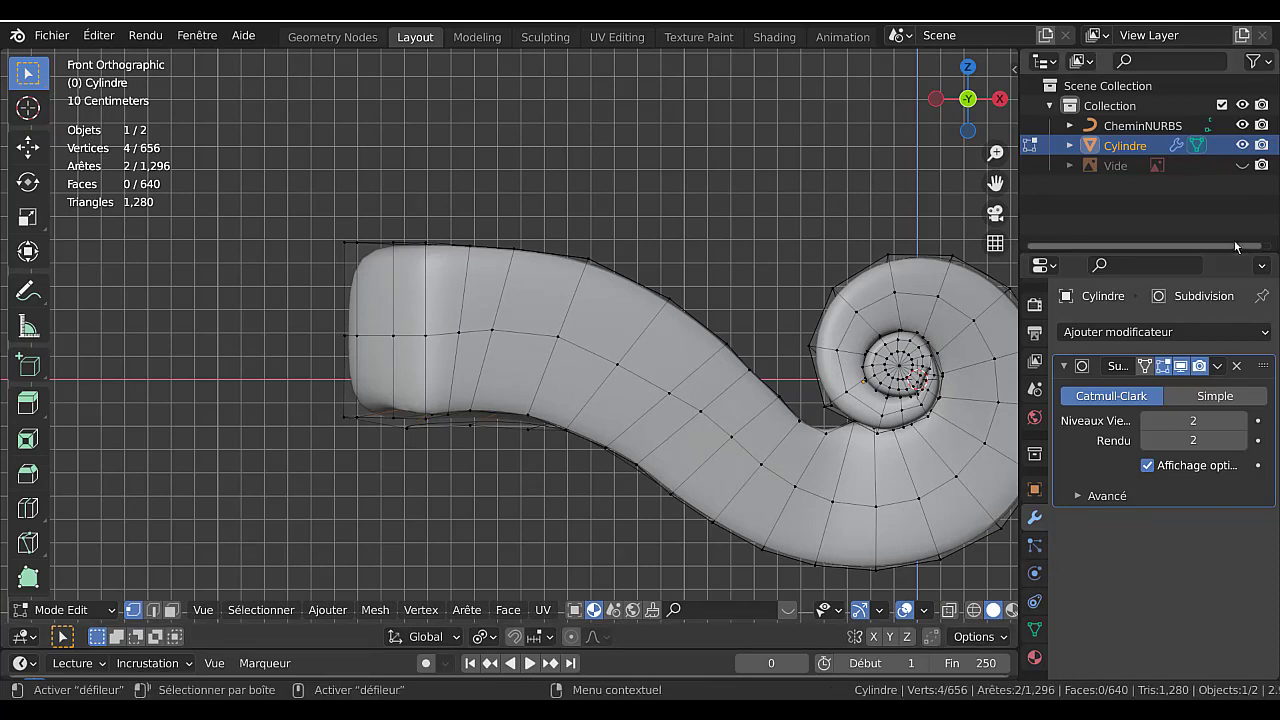
left_click(1242, 165)
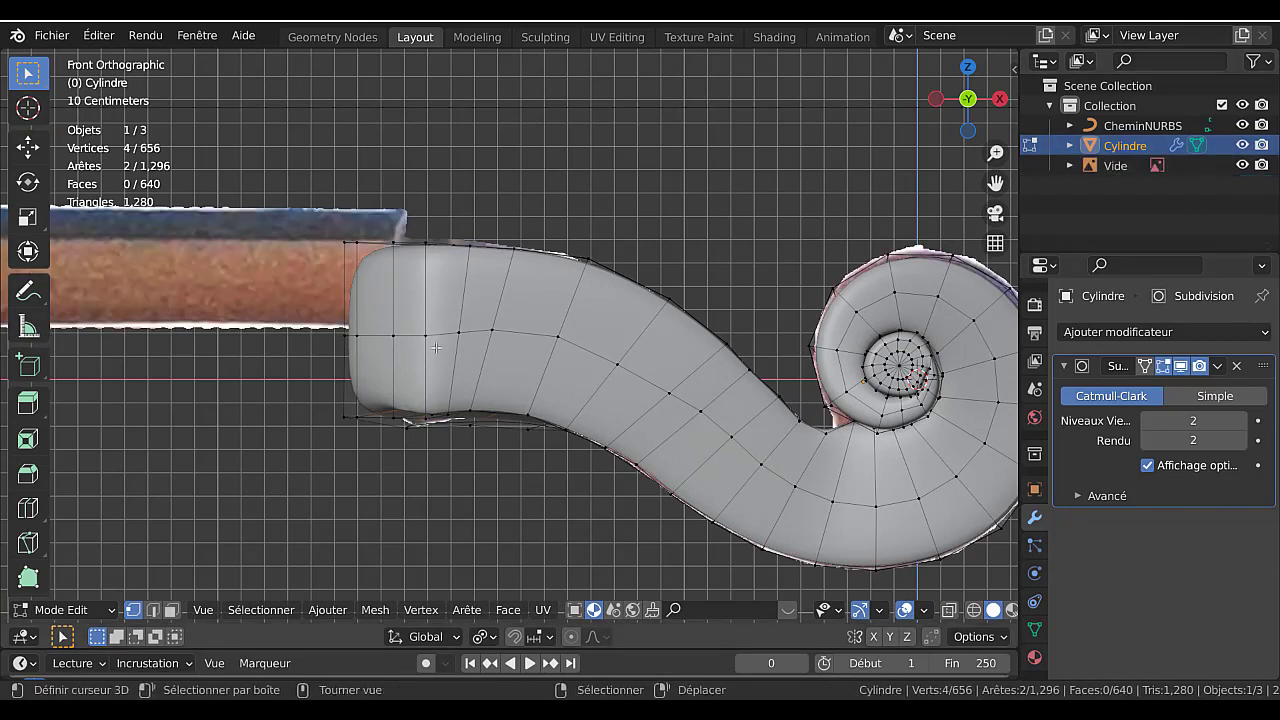
key("alt+z")
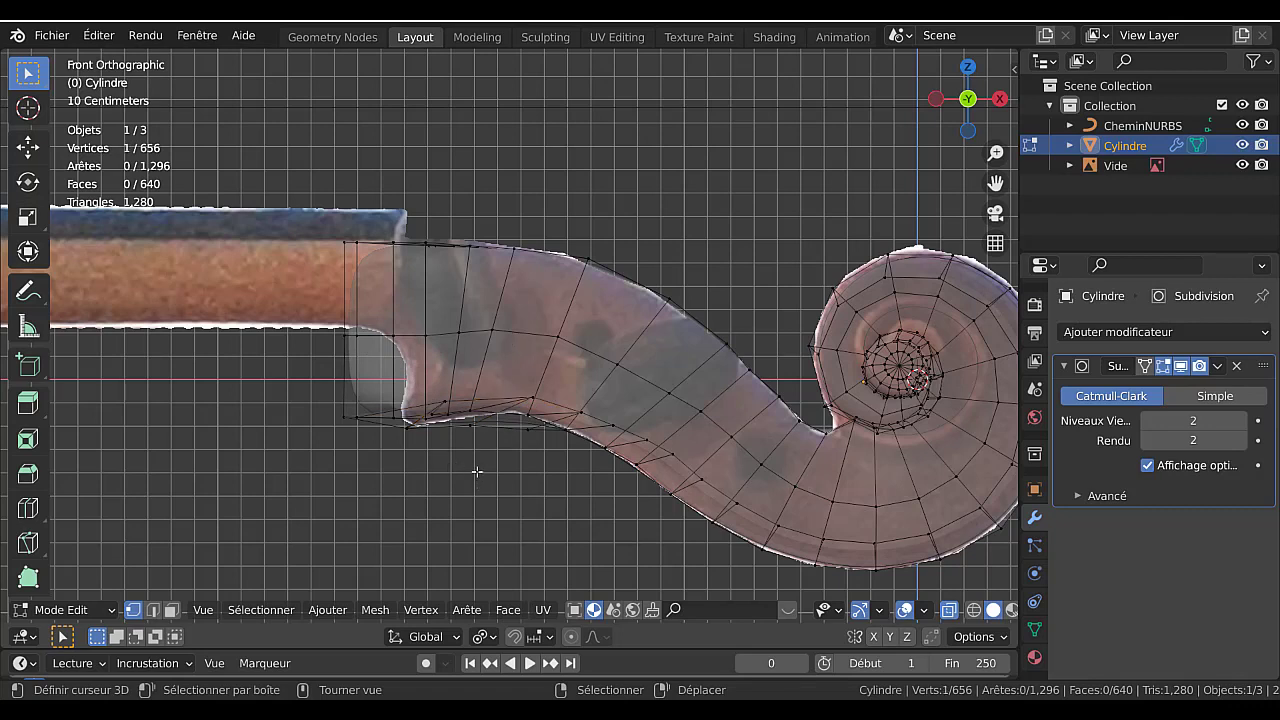
Select the vertex rings at the neck's free end and scale them by about 0.668 along X.
key("c")
mouse_move(451, 428)
left_mouse_down()
mouse_move(466, 354)
mouse_move(456, 232)
mouse_move(353, 278)
mouse_move(424, 288)
mouse_move(445, 305)
left_mouse_up()
key("Escape")
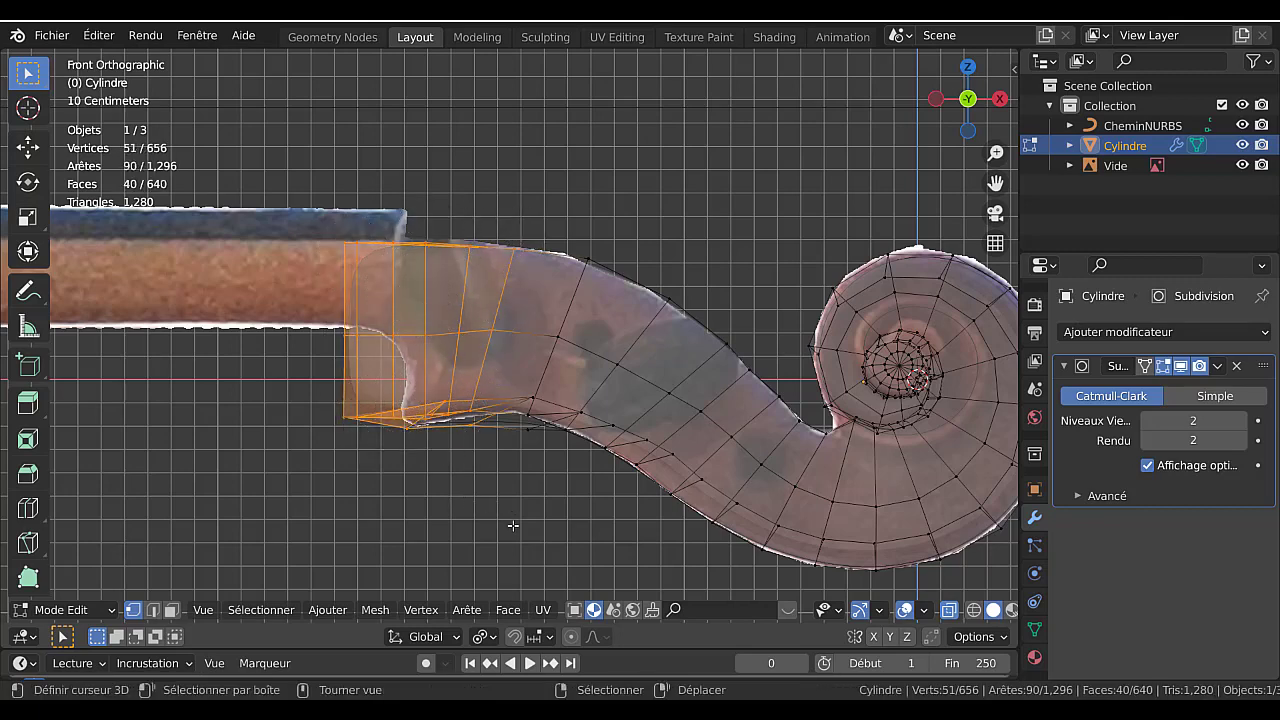
key("s")
key("x")
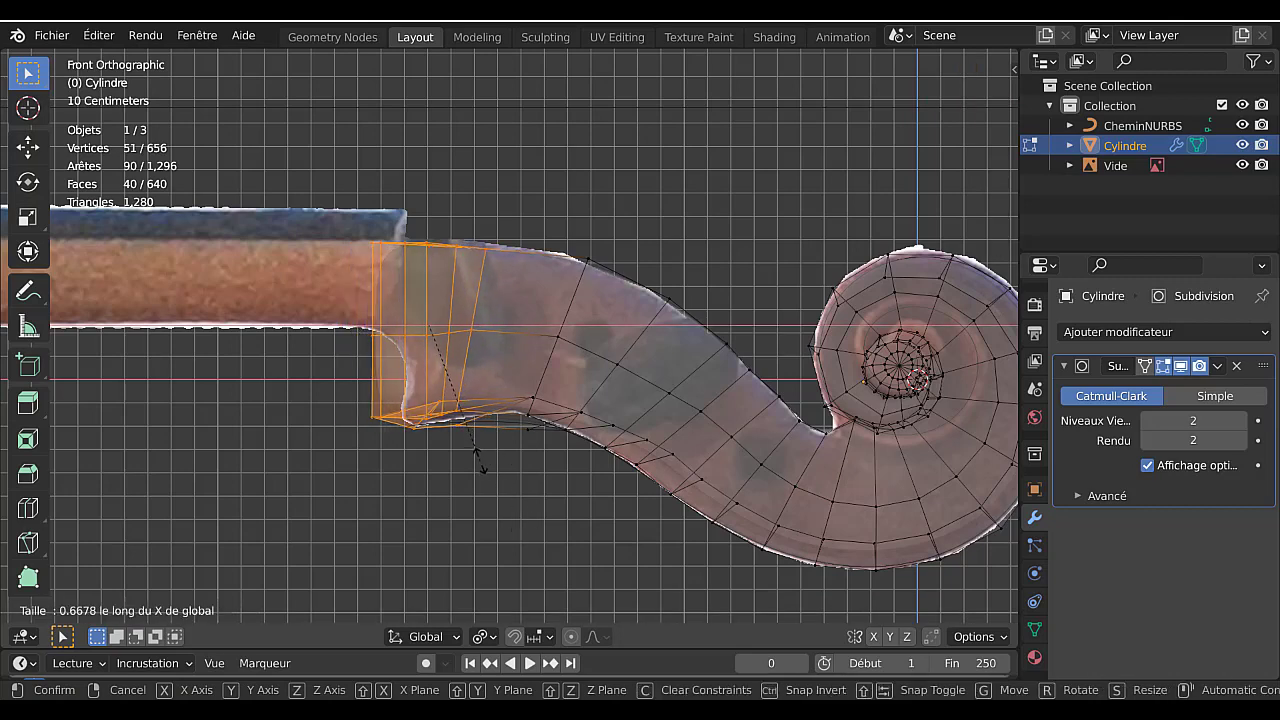
left_click(480, 464)
Move the selected neck-end rings about 0.109 m along X to meet the reference's edge and check the result in Object Mode.
key("g")
key("x")
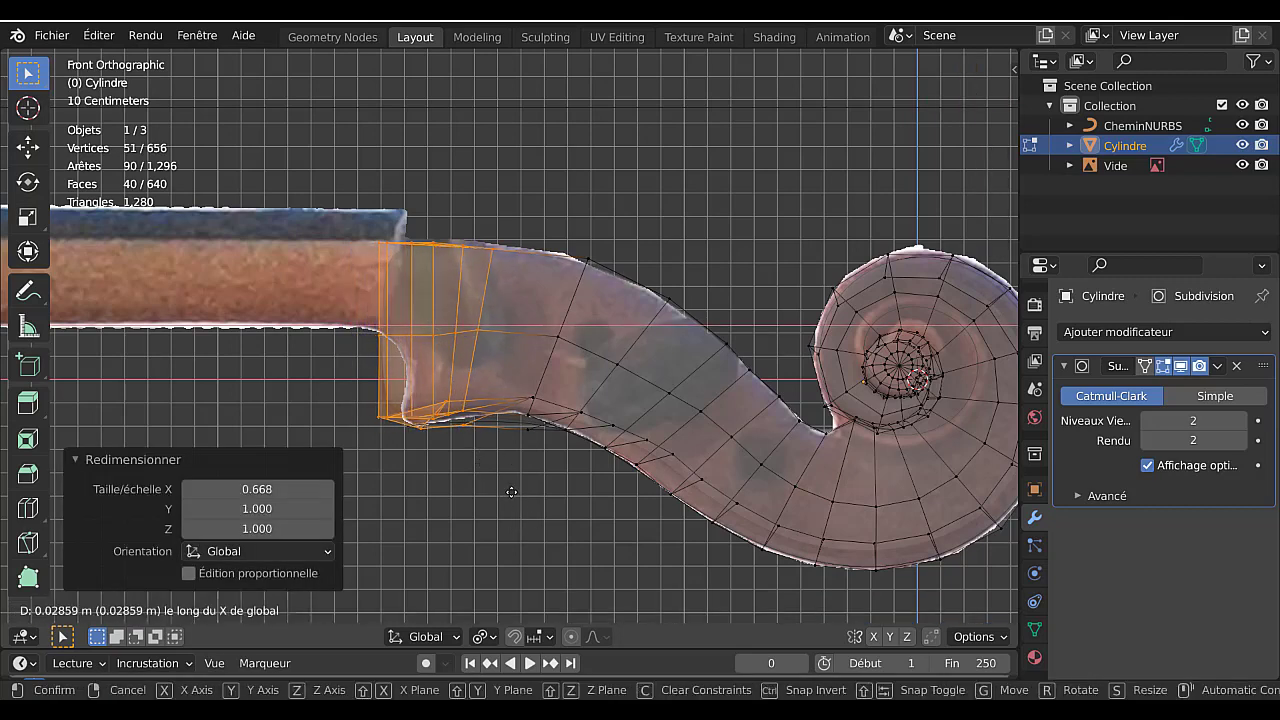
left_click(527, 494)
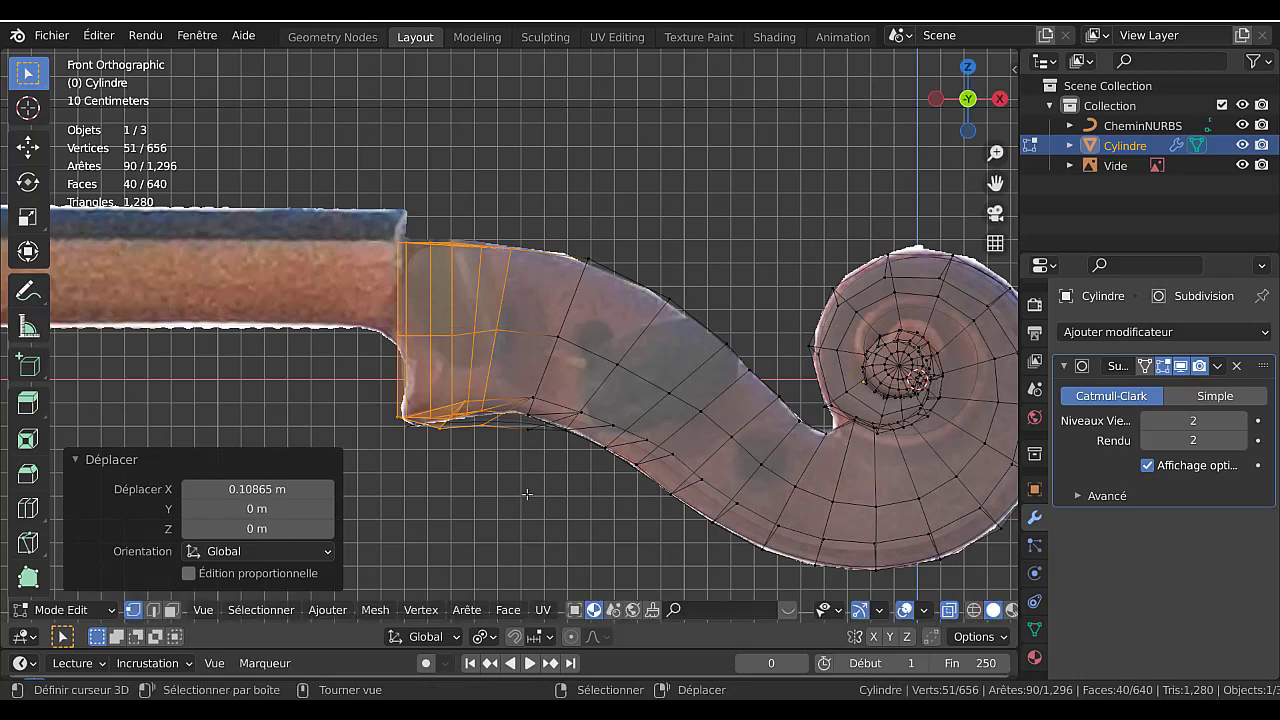
key("Tab")
key("Tab")
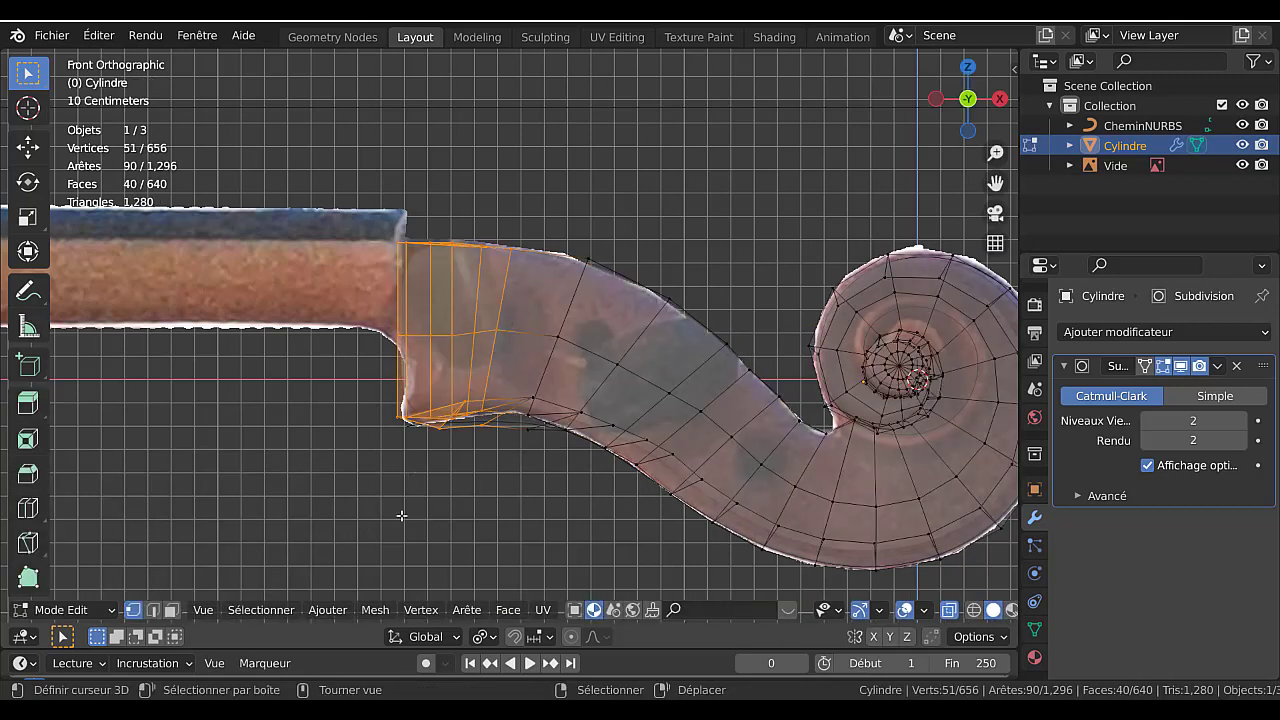
left_click(155, 609)
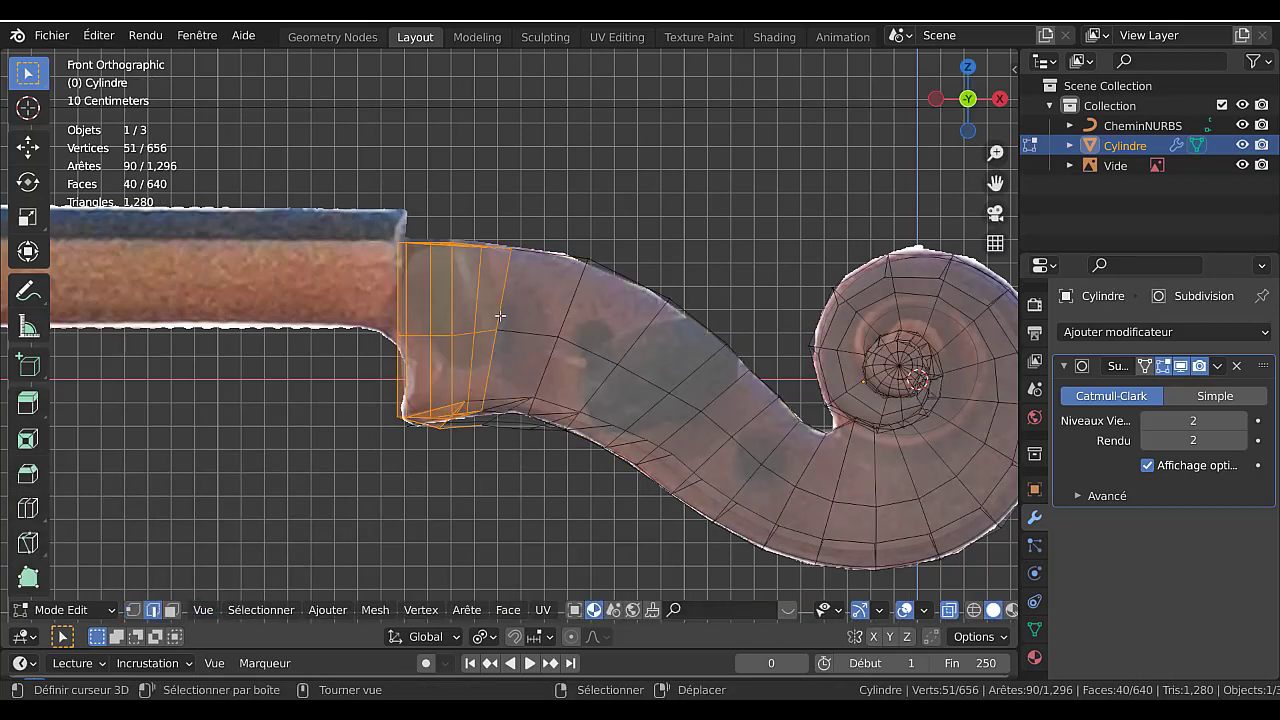
left_click(500, 316, "alt")
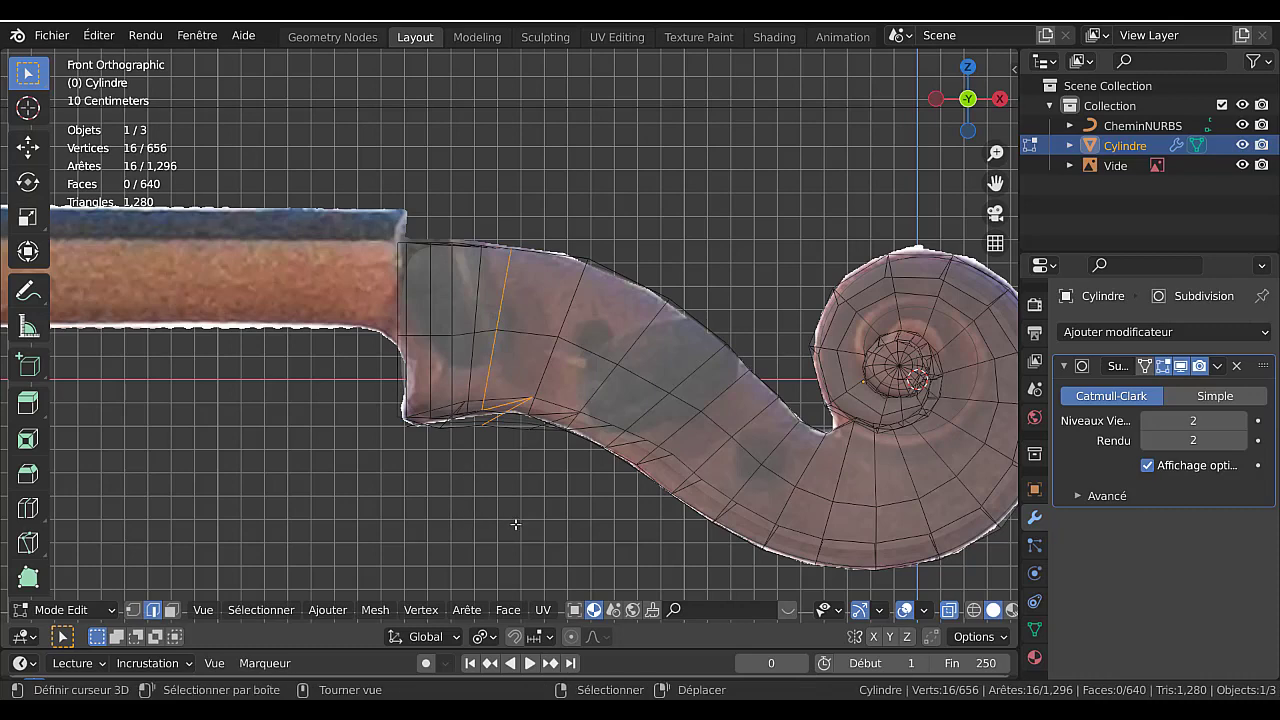
key("g")
key("g")
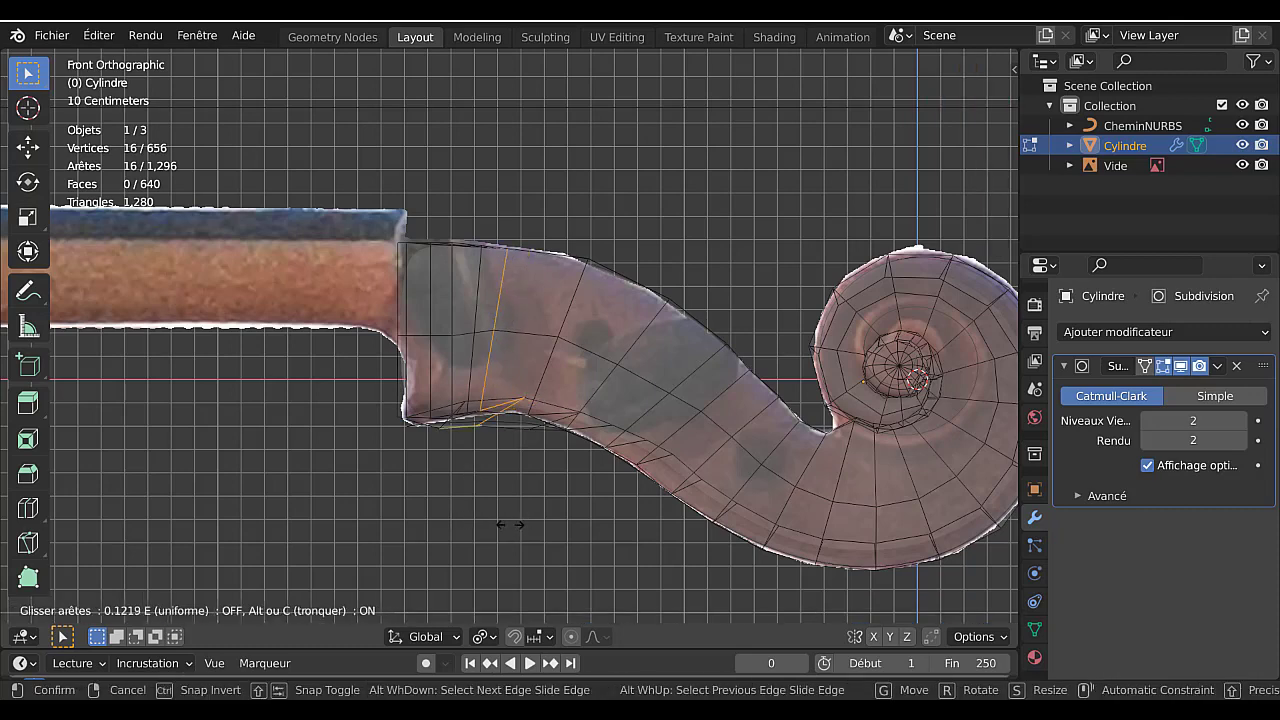
right_click(513, 515)
In Object Mode, compare the scroll's shape with the Subdivision viewport level at 0 and at 2.
middle_click_drag(513, 515, 592, 450)
key("Tab")
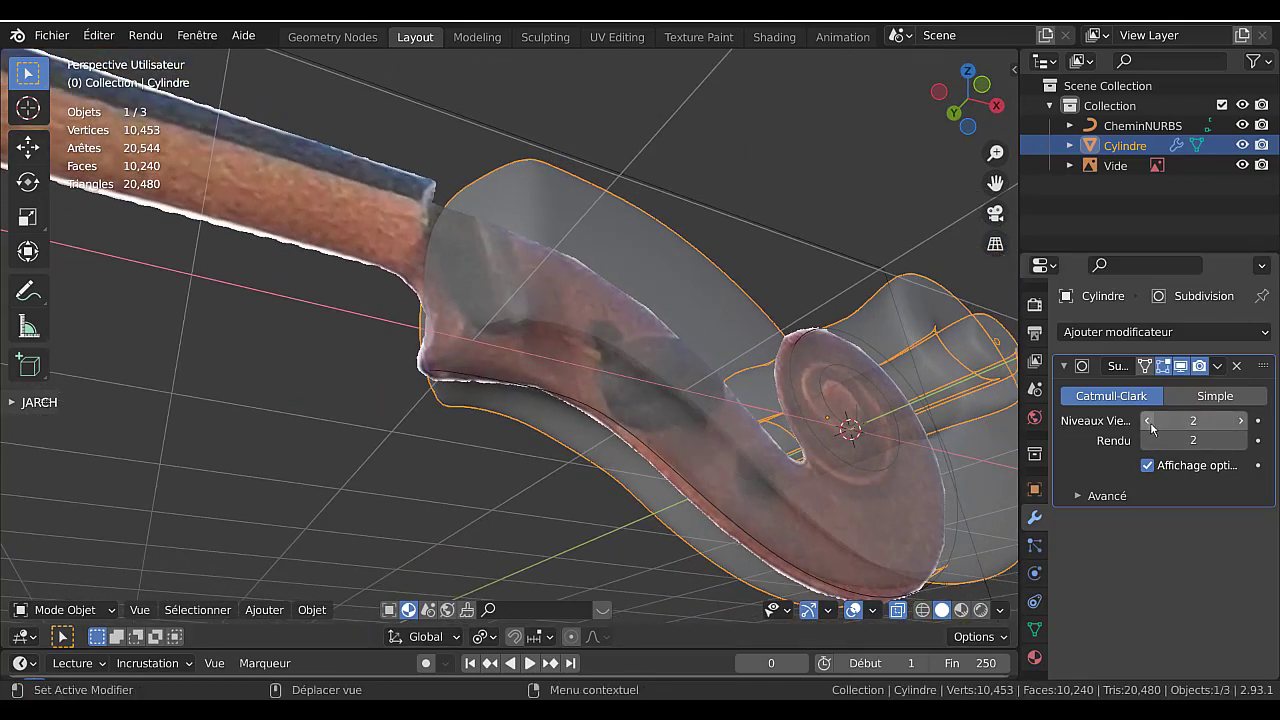
left_click(1147, 421)
left_click(1147, 421)
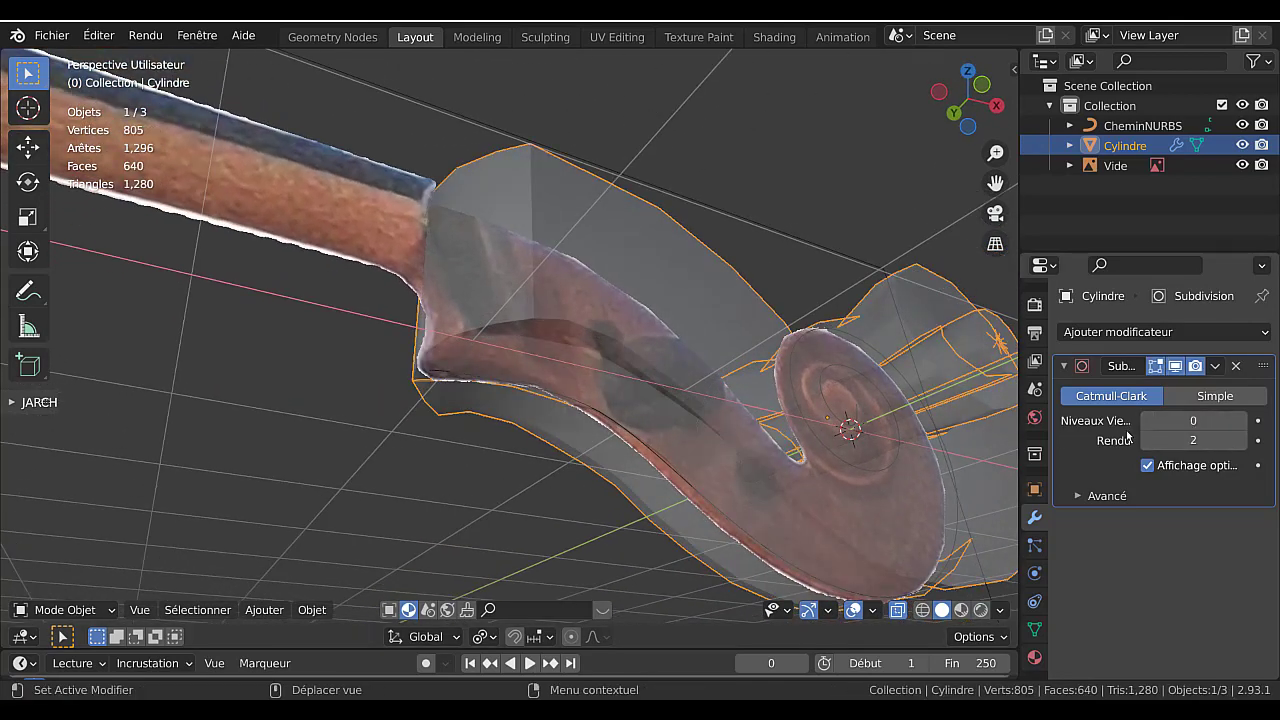
left_click(1242, 421)
left_click(1242, 421)
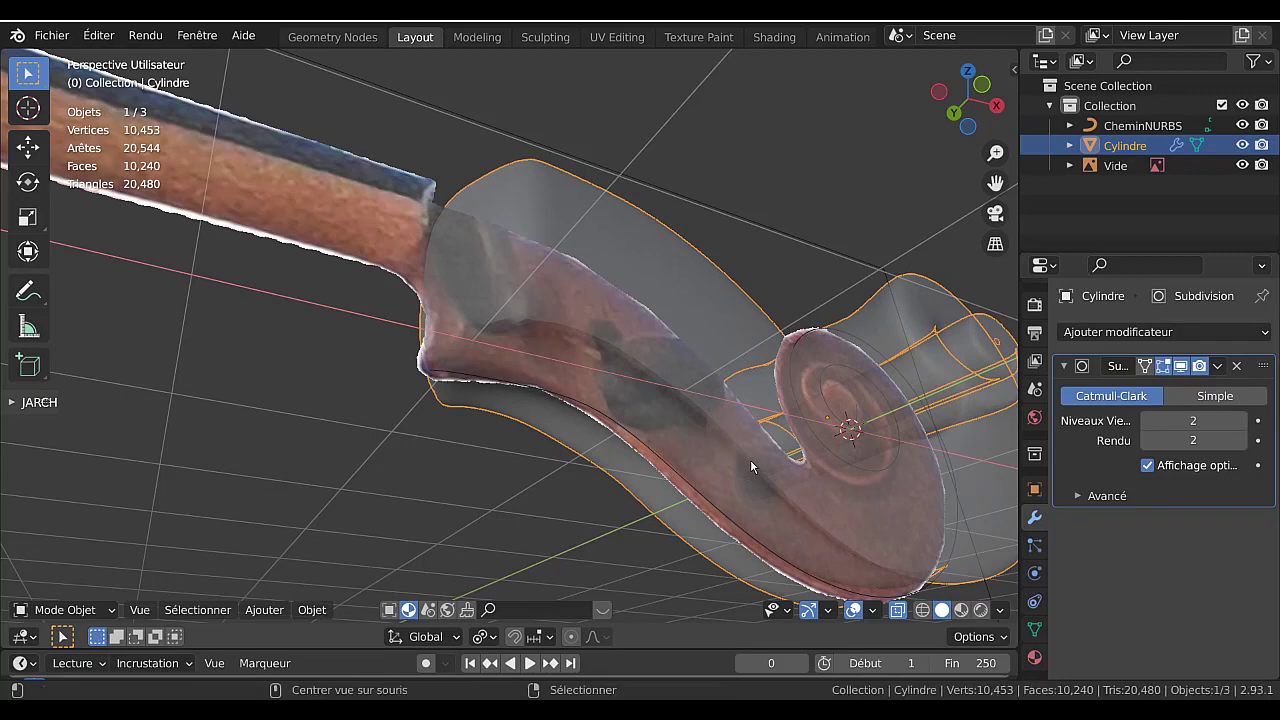
Turn off X-ray and return to Edit Mode with a close view of the neck end's underside.
key("alt+z")
middle_click_drag(649, 432, 670, 448)
key("Tab")
scroll(618, 399, "up", 2)
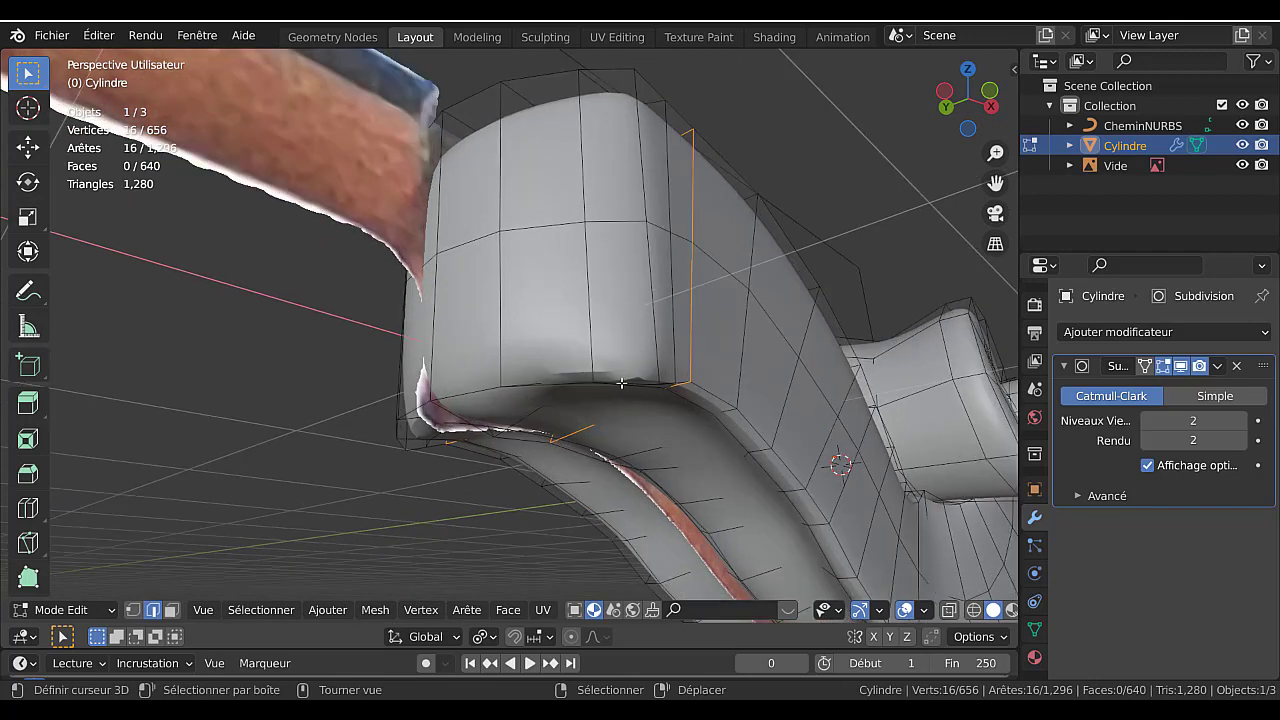
Hide the Vide reference image from the viewport to leave the Cylindre mesh in clear view.
middle_click_drag(621, 383, 616, 328)
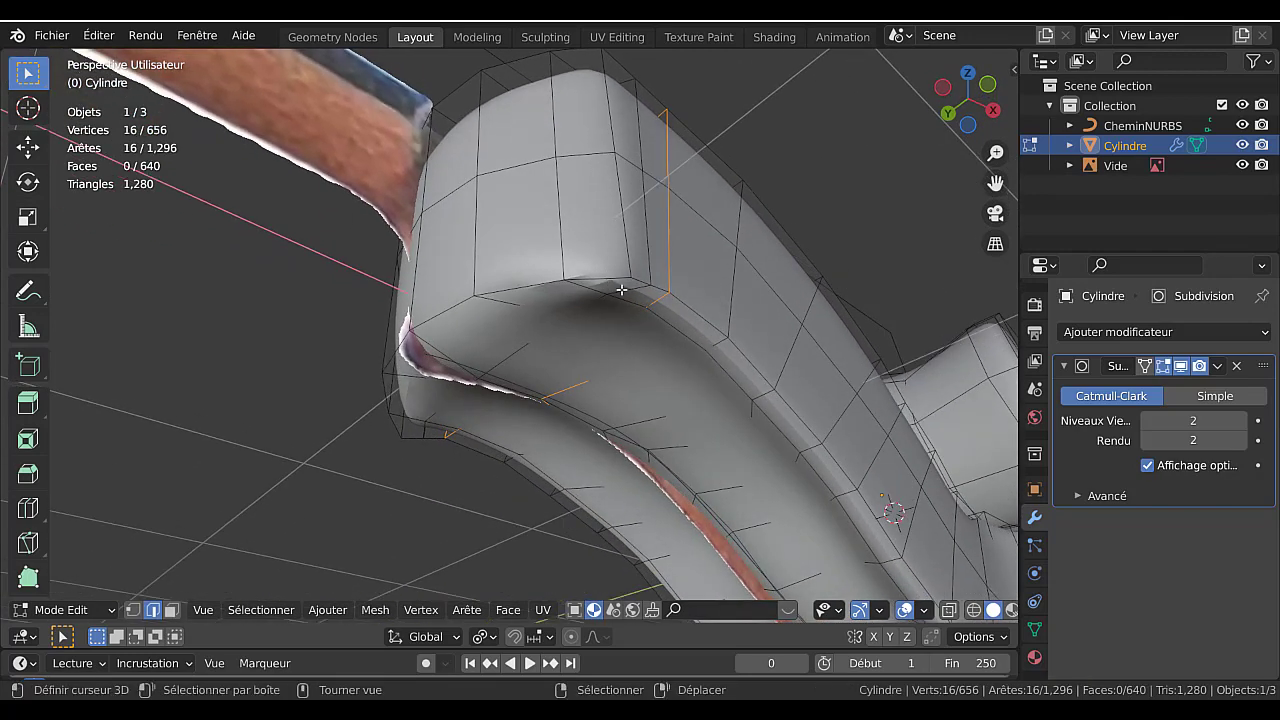
middle_click_drag(620, 320, 662, 333)
left_click(1243, 166)
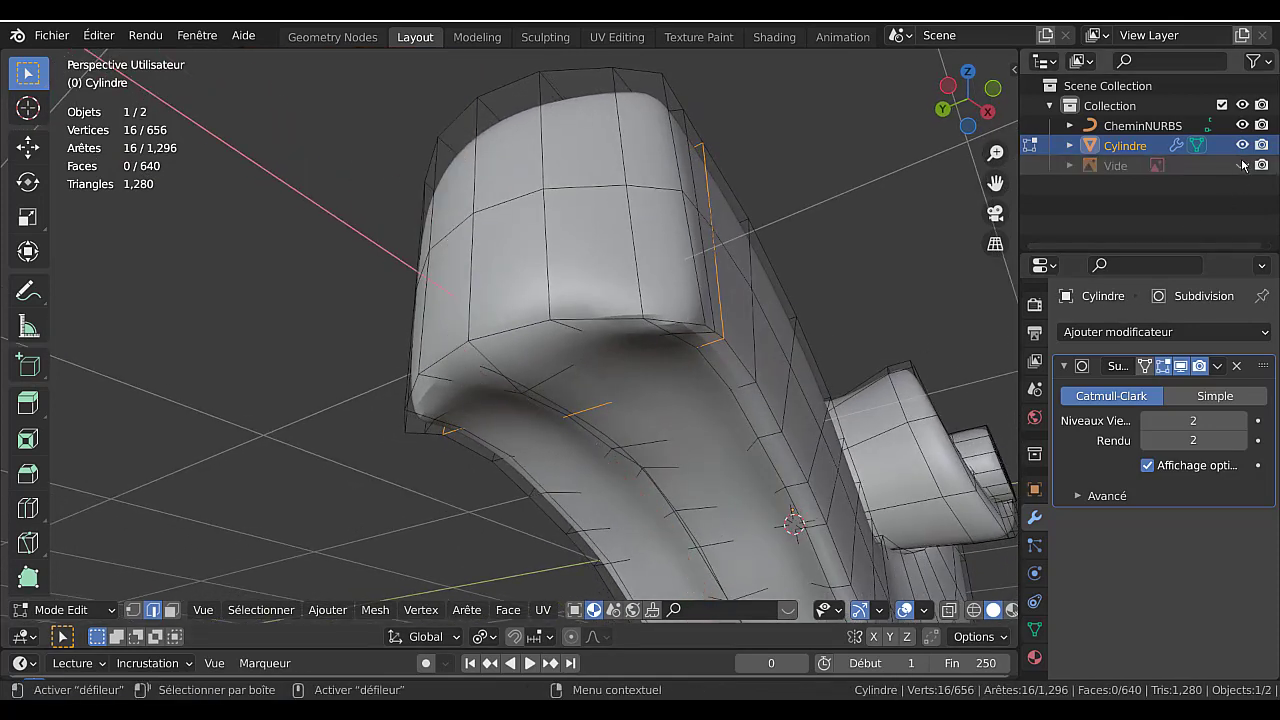
key("Tab")
key("Tab")
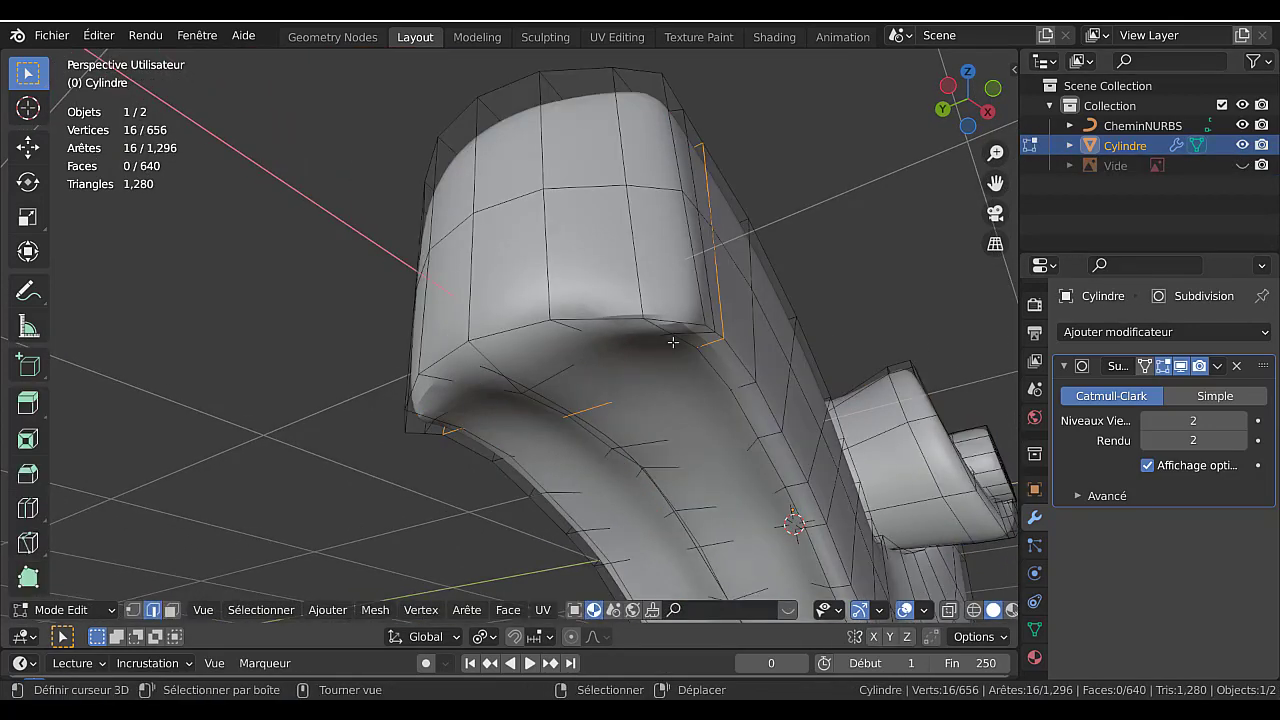
Set the Cylindre's Subdivision modifier to 3 viewport levels and check the smoothed shape in Object Mode.
left_click(1240, 421)
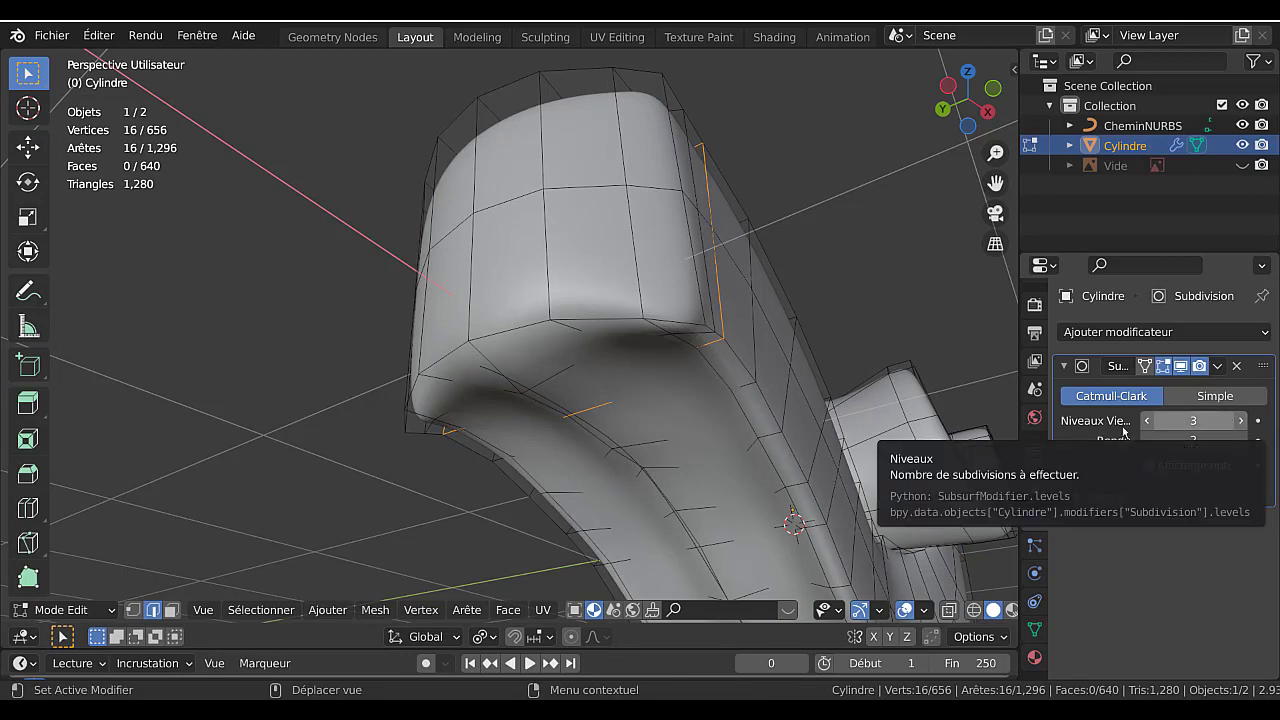
key("Tab")
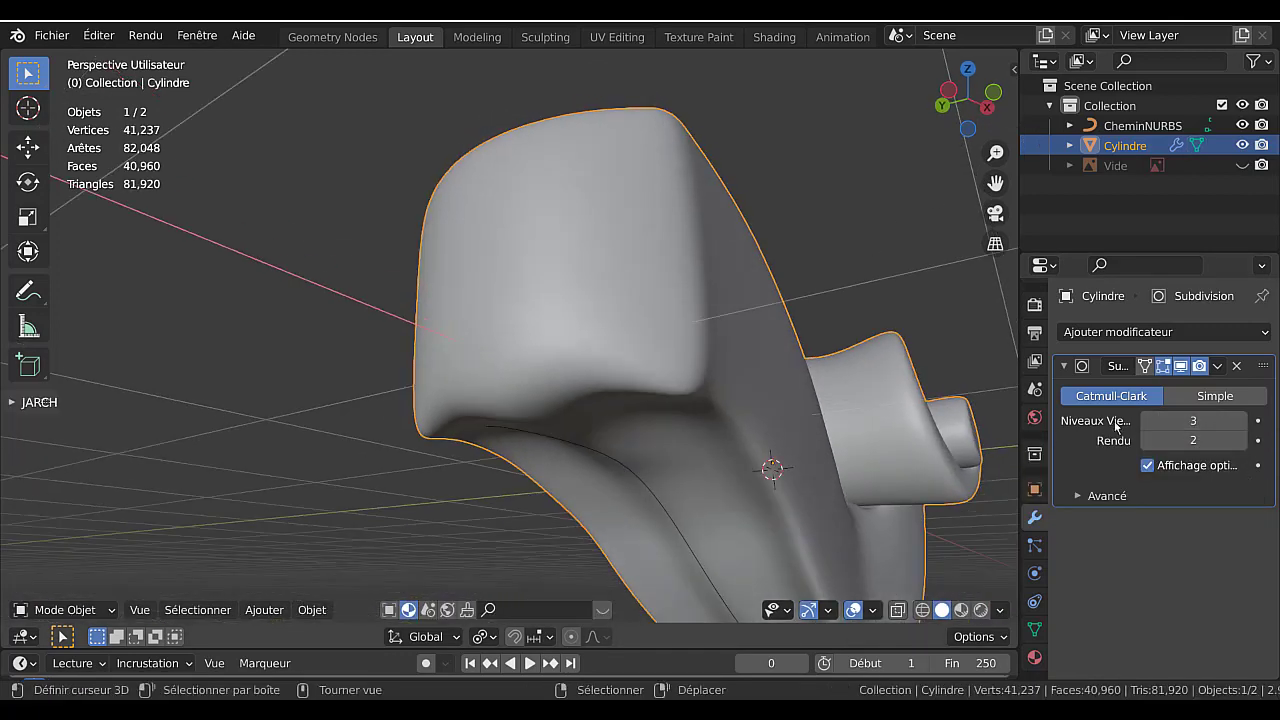
key("Tab")
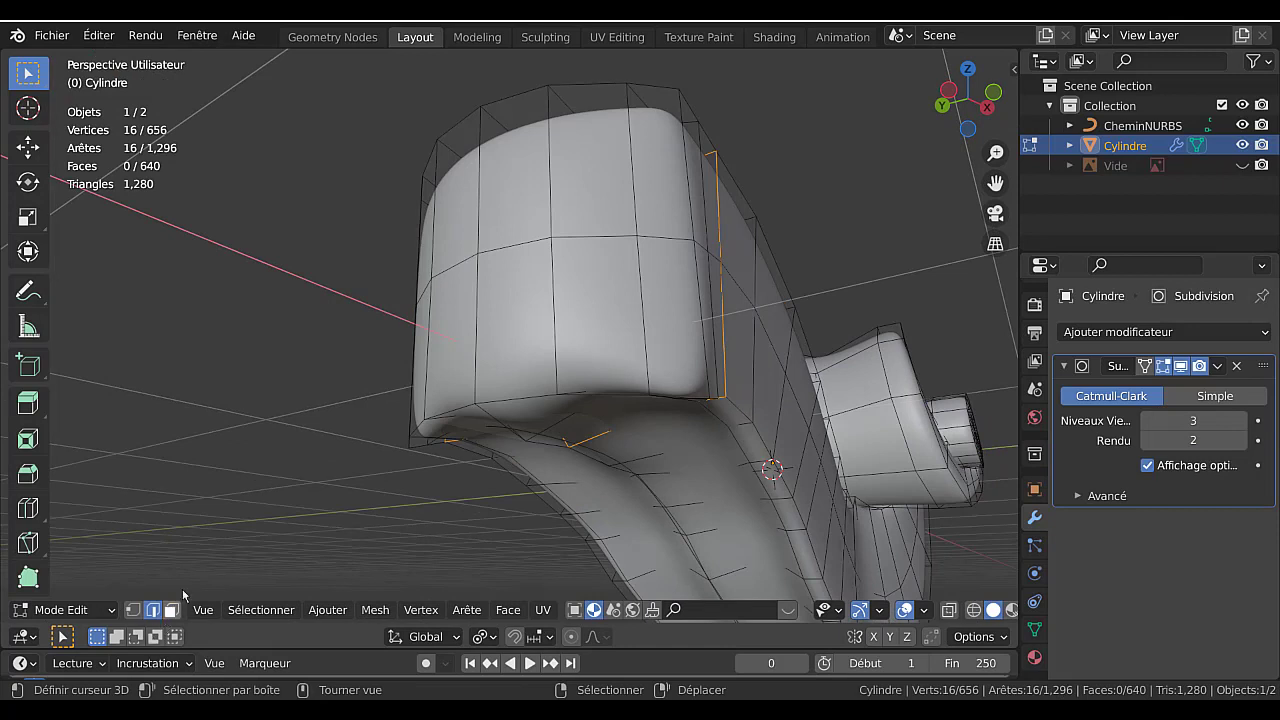
Select all twelve faces that form the blunt front end of the scroll's neck.
key("3")
left_click(685, 302)
left_click(607, 323, "shift")
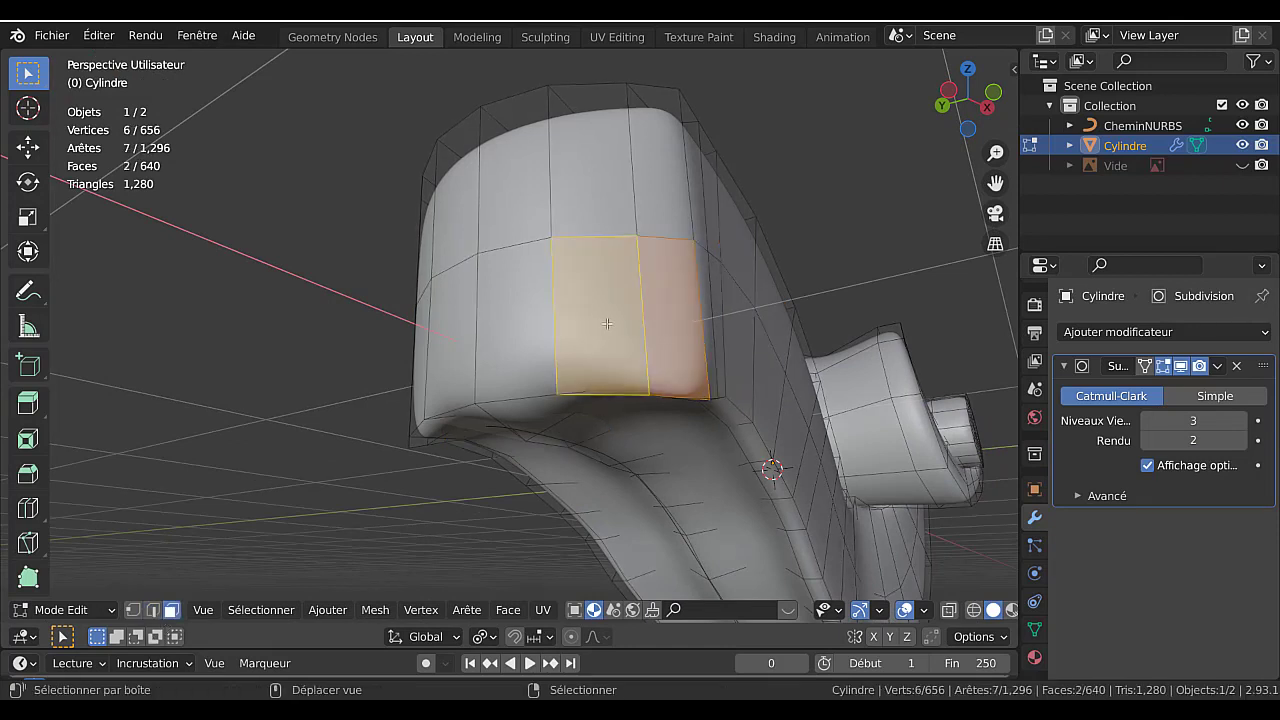
left_click(514, 339, "shift")
left_click(452, 330, "shift")
left_click(655, 218, "shift")
left_click(585, 195, "shift")
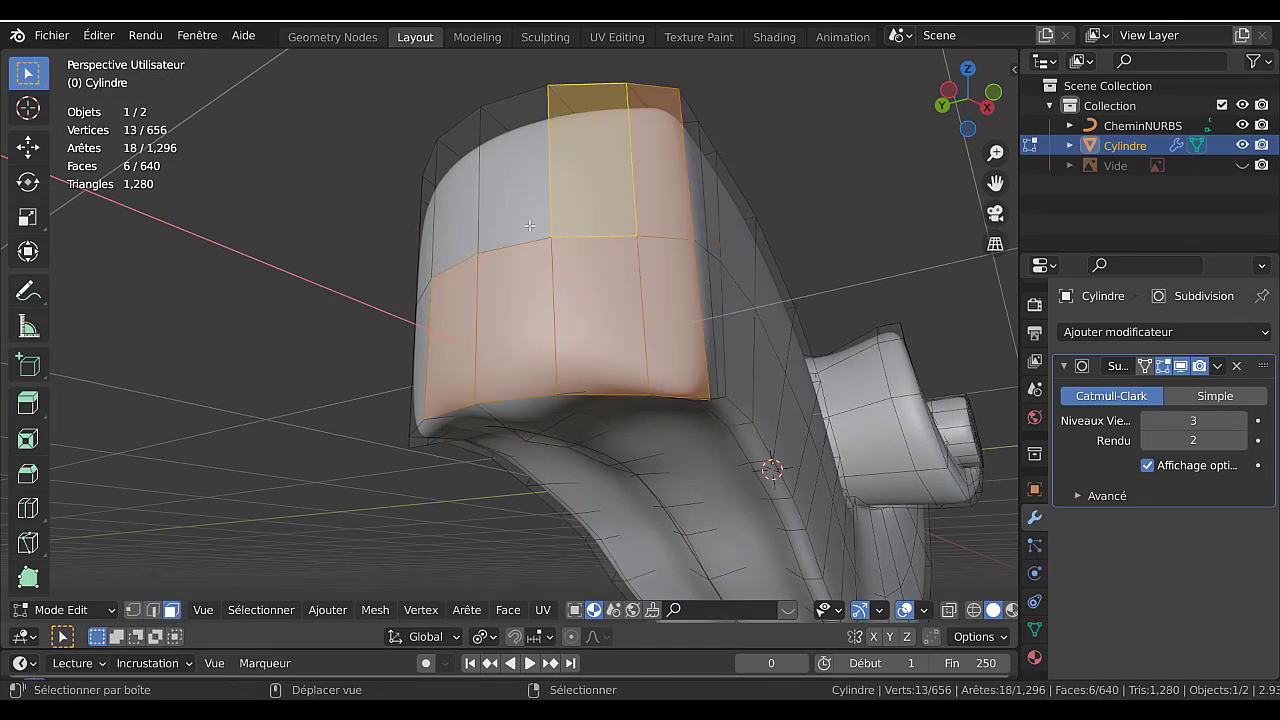
left_click(529, 226, "shift")
middle_click_drag(529, 226, 648, 288)
left_click(648, 288, "shift")
left_click(631, 284, "shift")
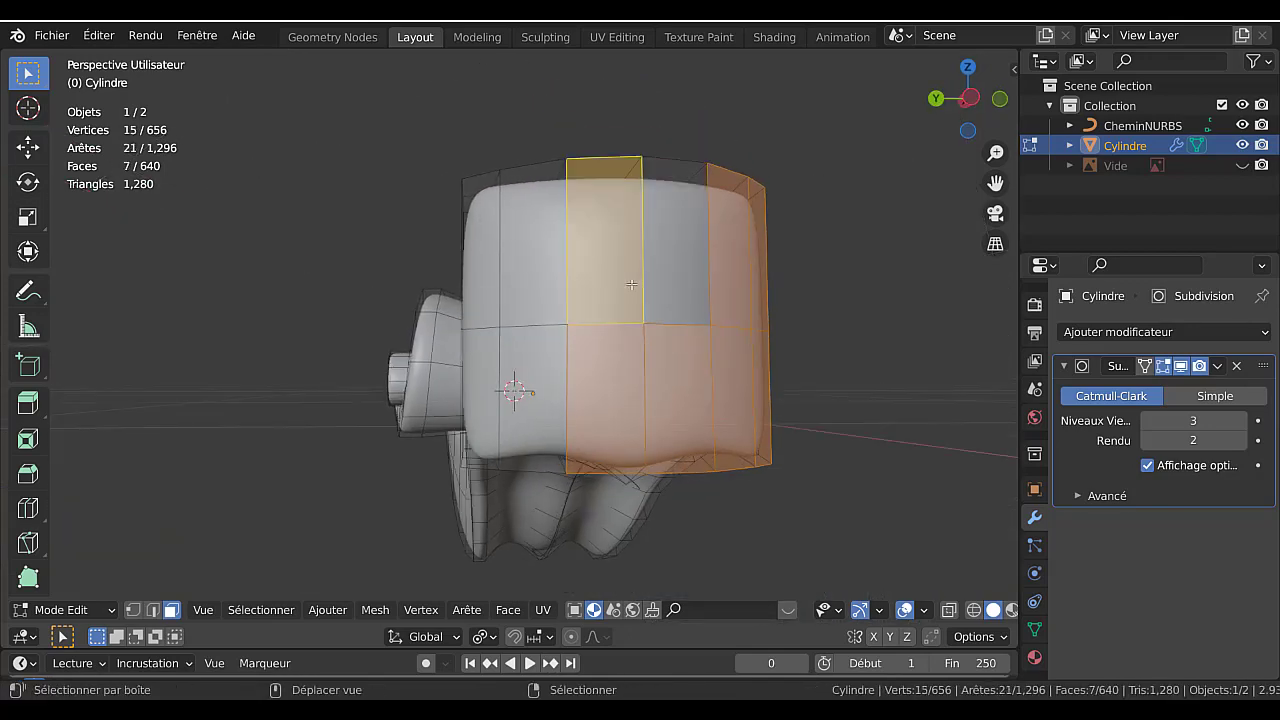
left_click(672, 290, "shift")
left_click(535, 400, "shift")
left_click(530, 250, "shift")
left_click(485, 300, "shift")
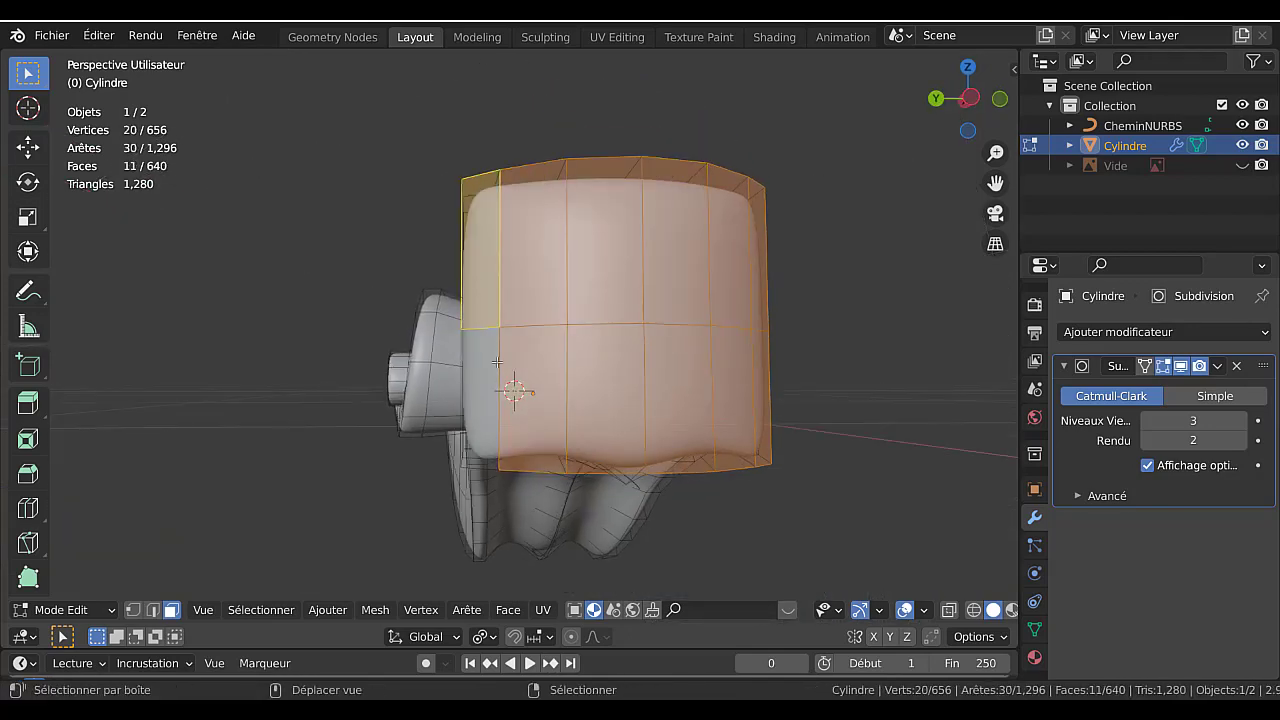
left_click(497, 362, "shift")
middle_click_drag(497, 362, 551, 336)
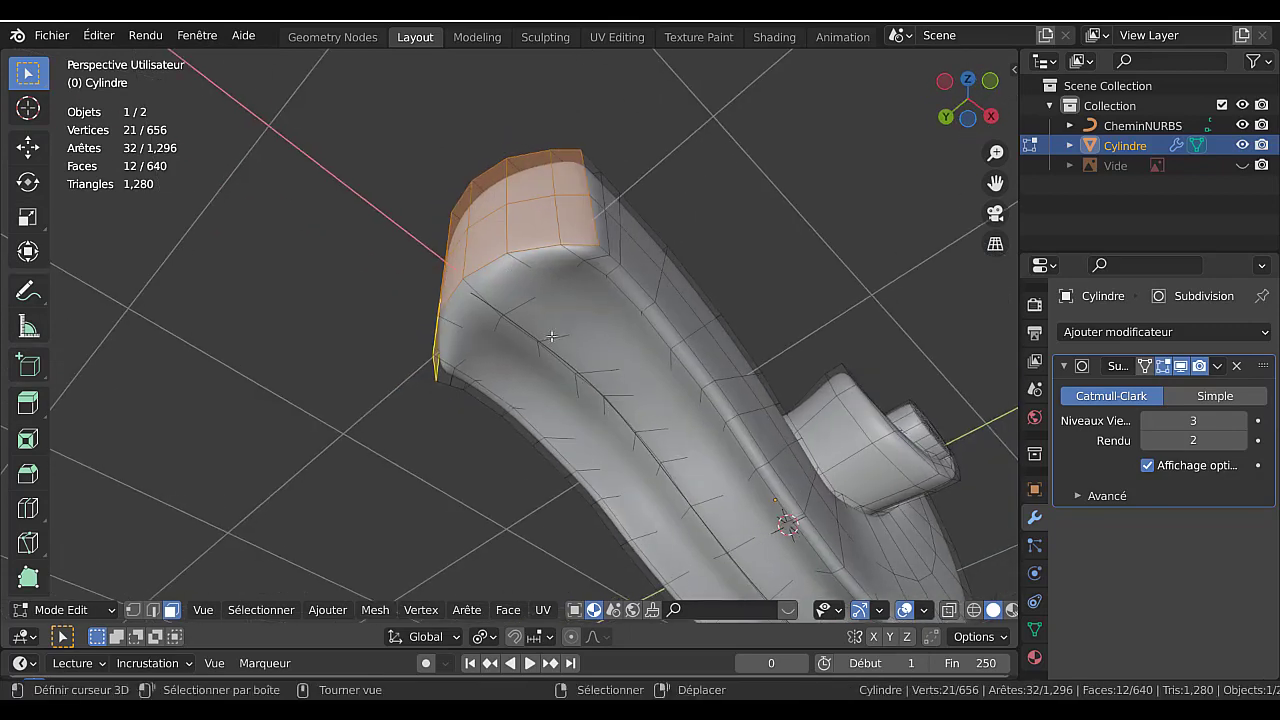
Move the selected end faces about -0.014 m along the global X axis.
key("r")
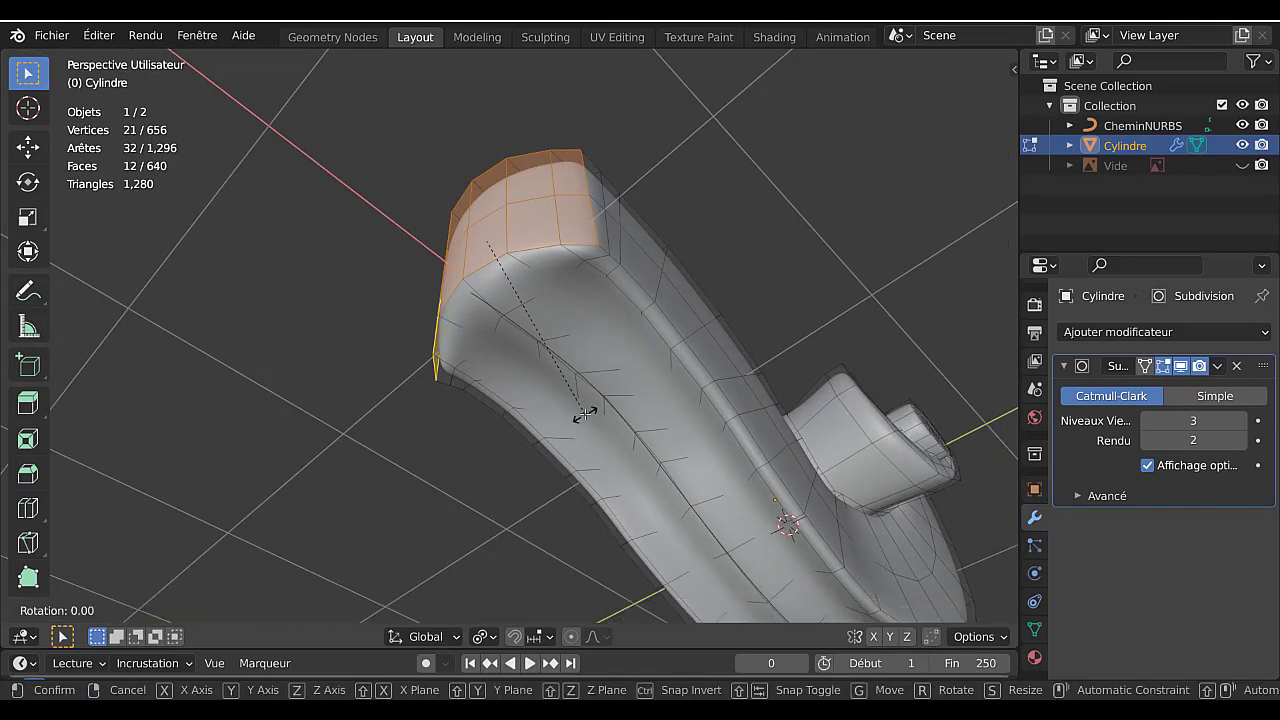
key("Escape")
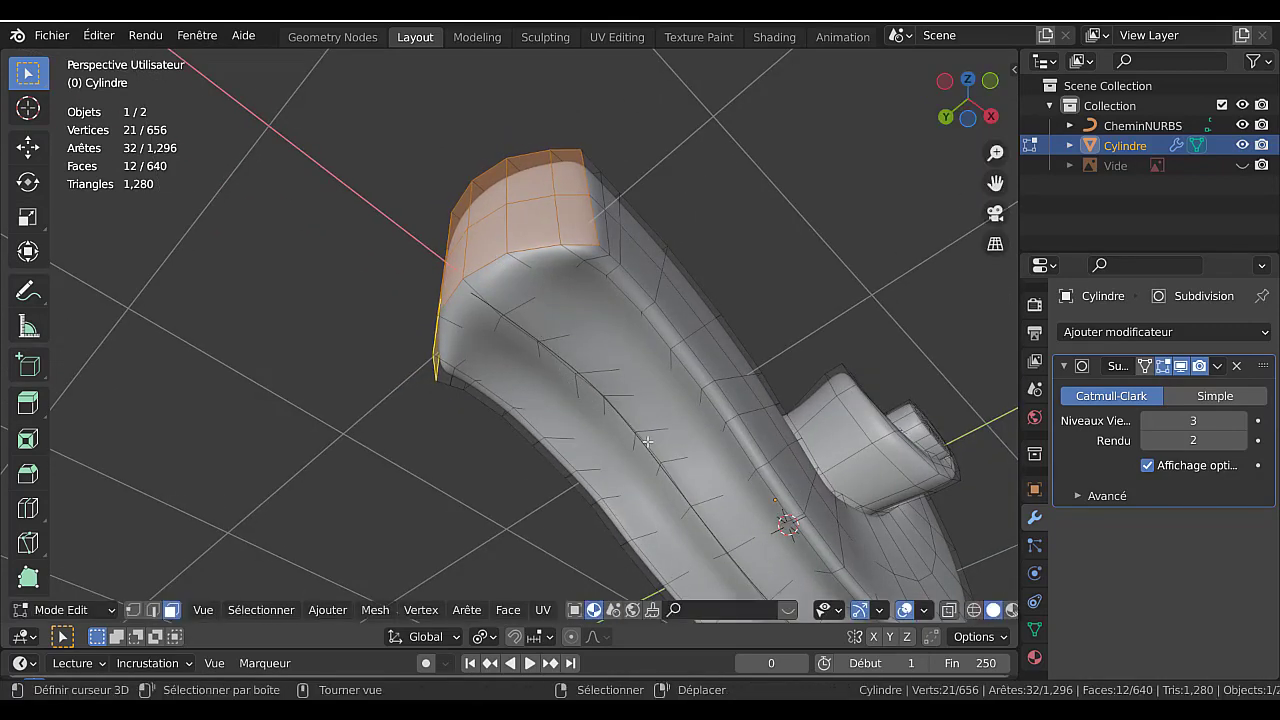
key("g")
key("x")
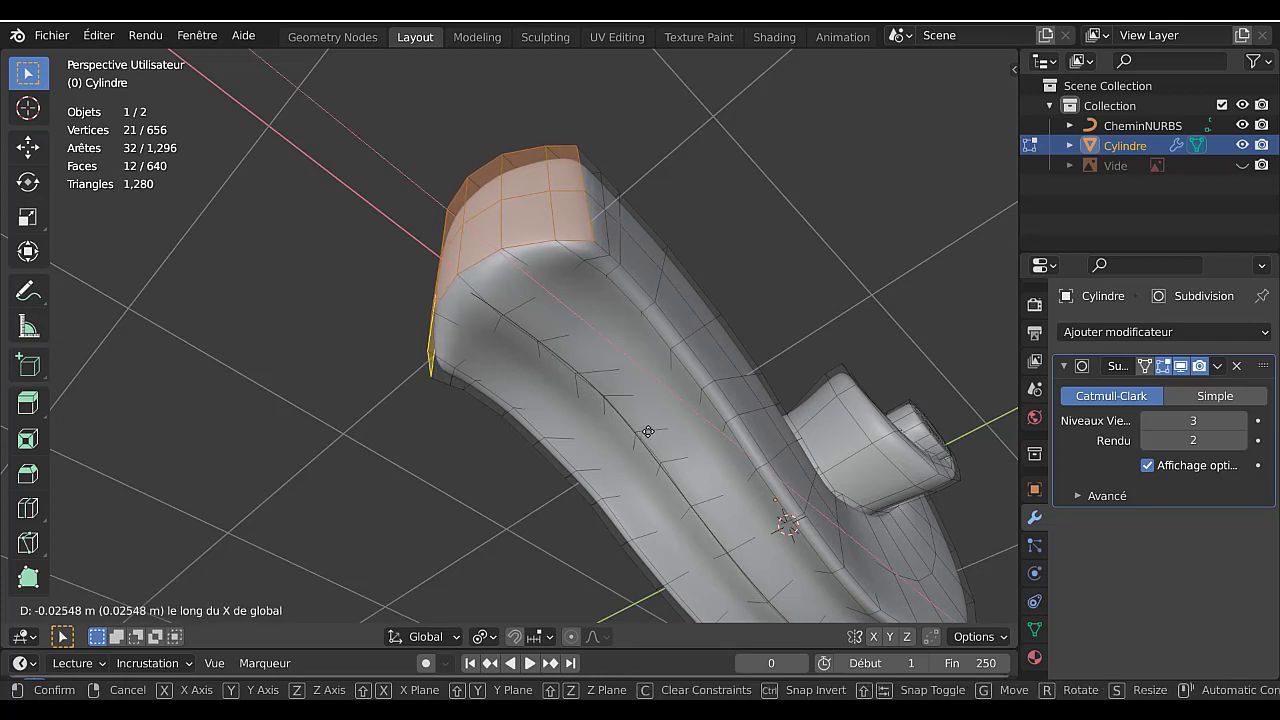
left_click(650, 433)
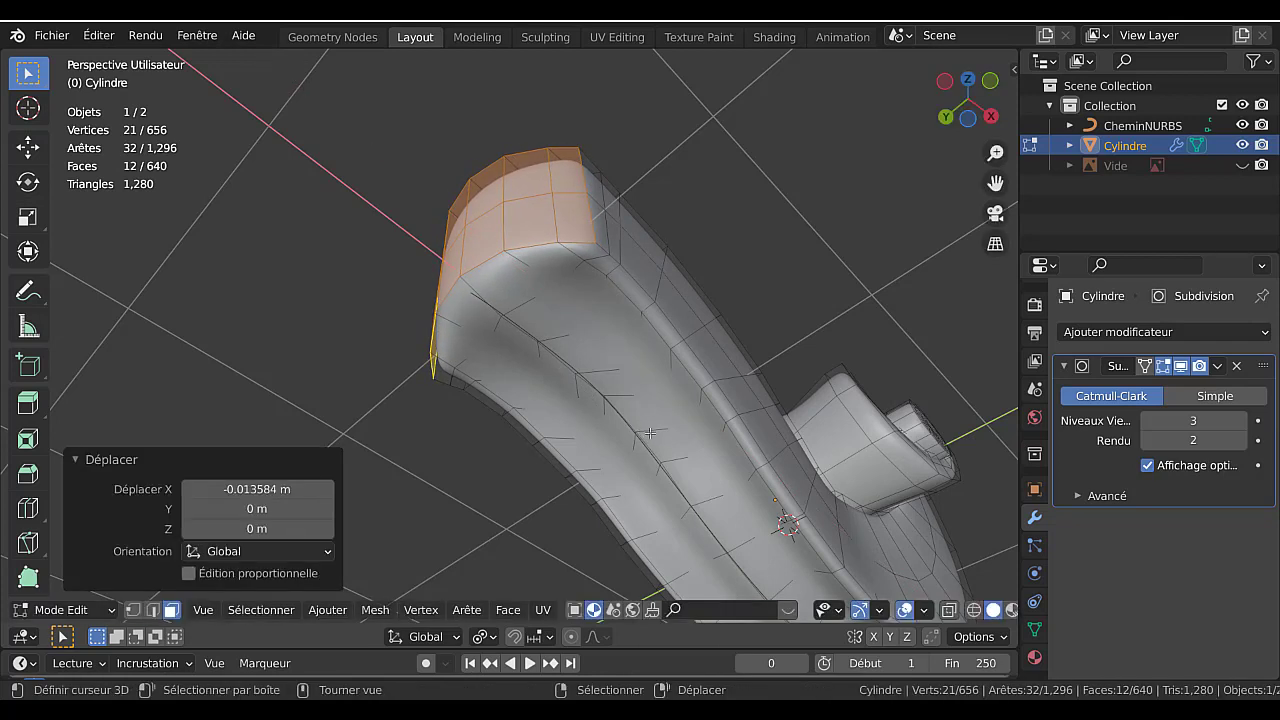
Check the shape in Object Mode, then move the selected end faces about 0.069 m along the global X axis.
key("Tab")
middle_click_drag(646, 402, 631, 444)
key("Tab")
key("3")
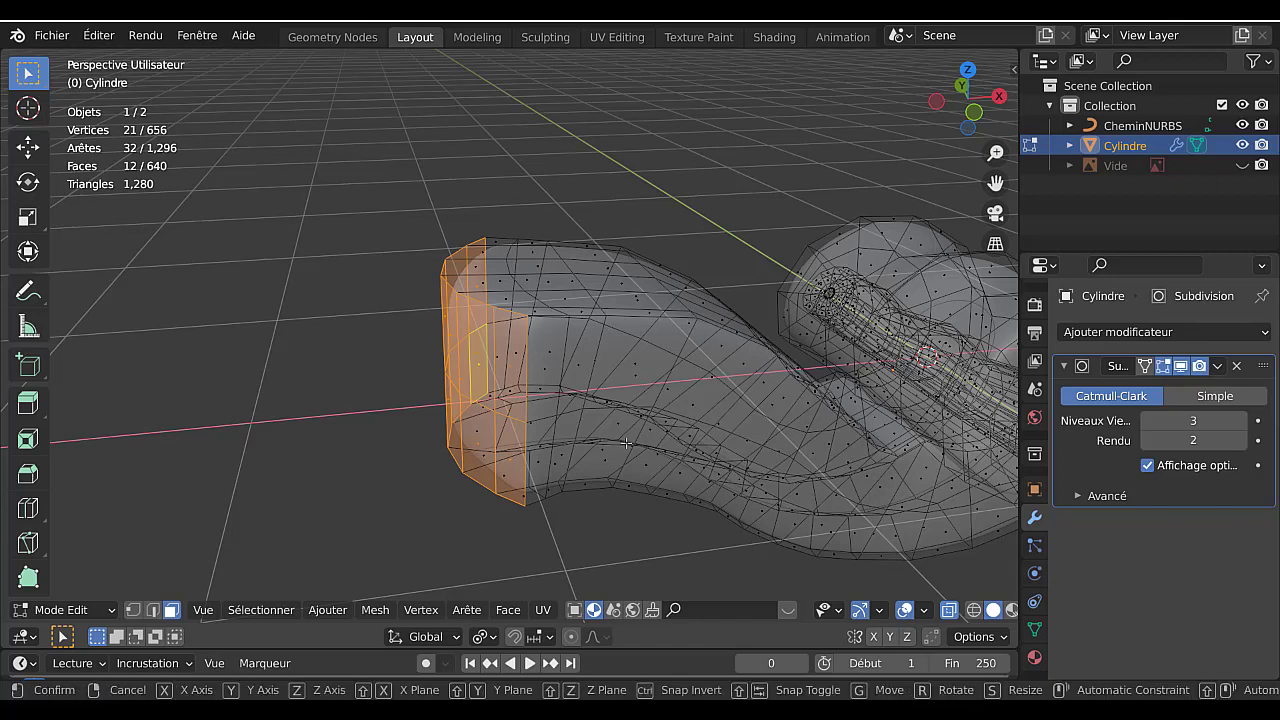
key("g")
key("x")
left_click(643, 441)
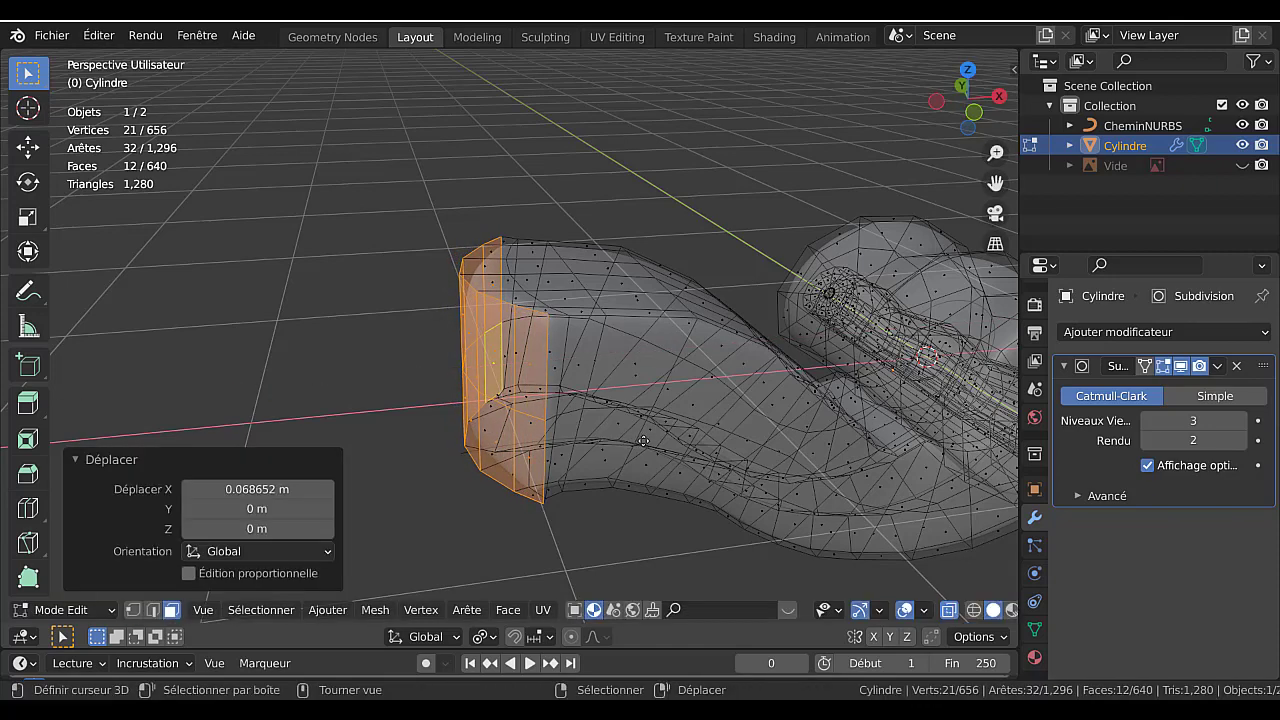
Examine the shifted neck end in front view and in Object Mode, with and without X-ray.
key("KP_1")
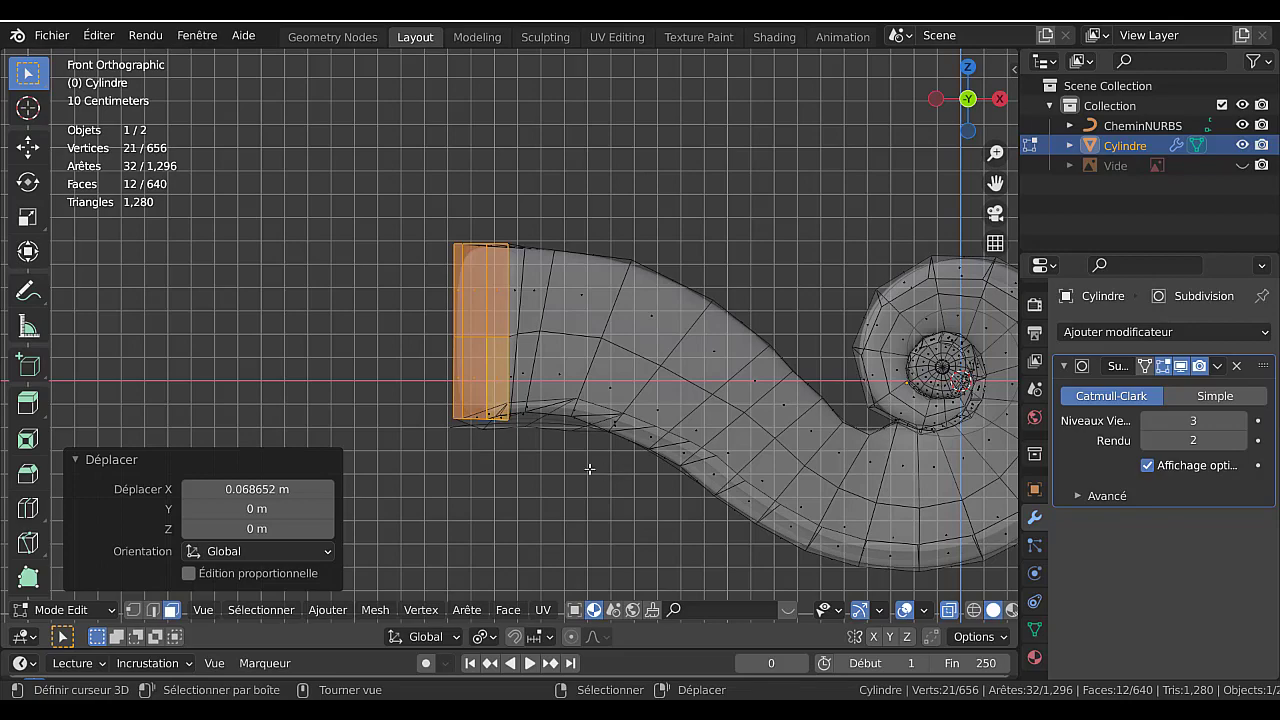
key("Tab")
middle_click_drag(544, 440, 597, 493)
key("Tab")
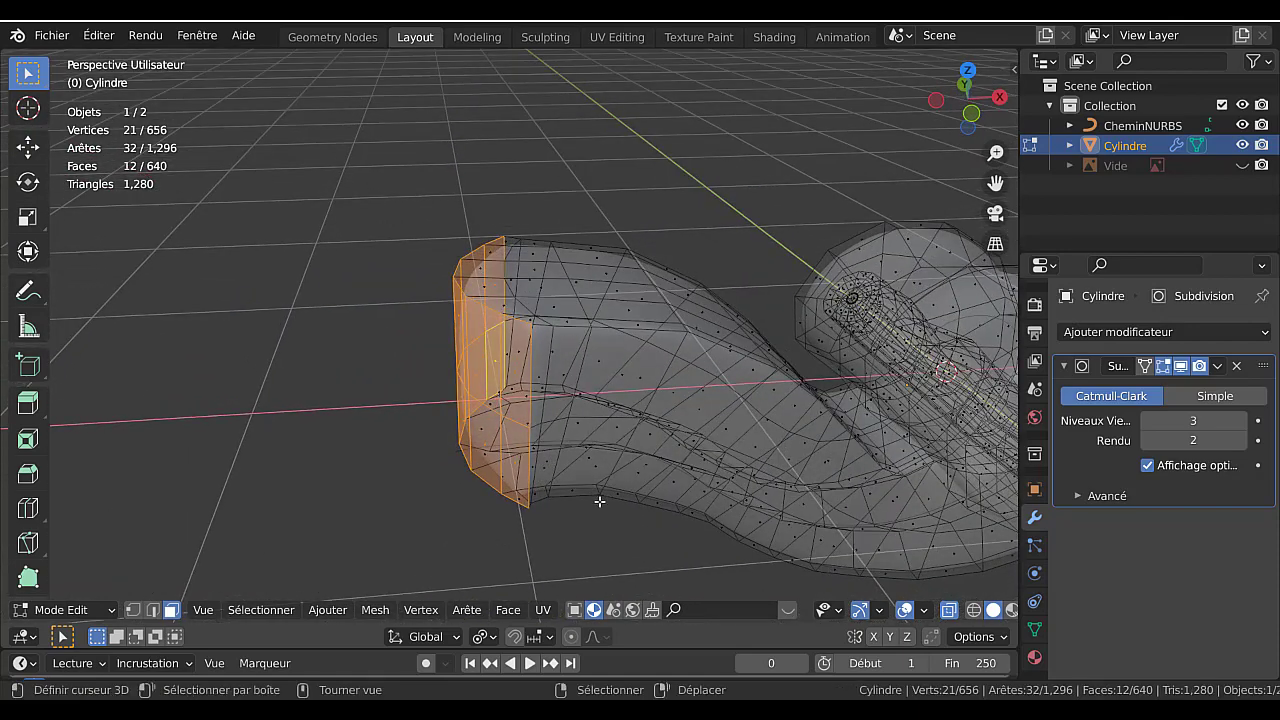
key("Tab")
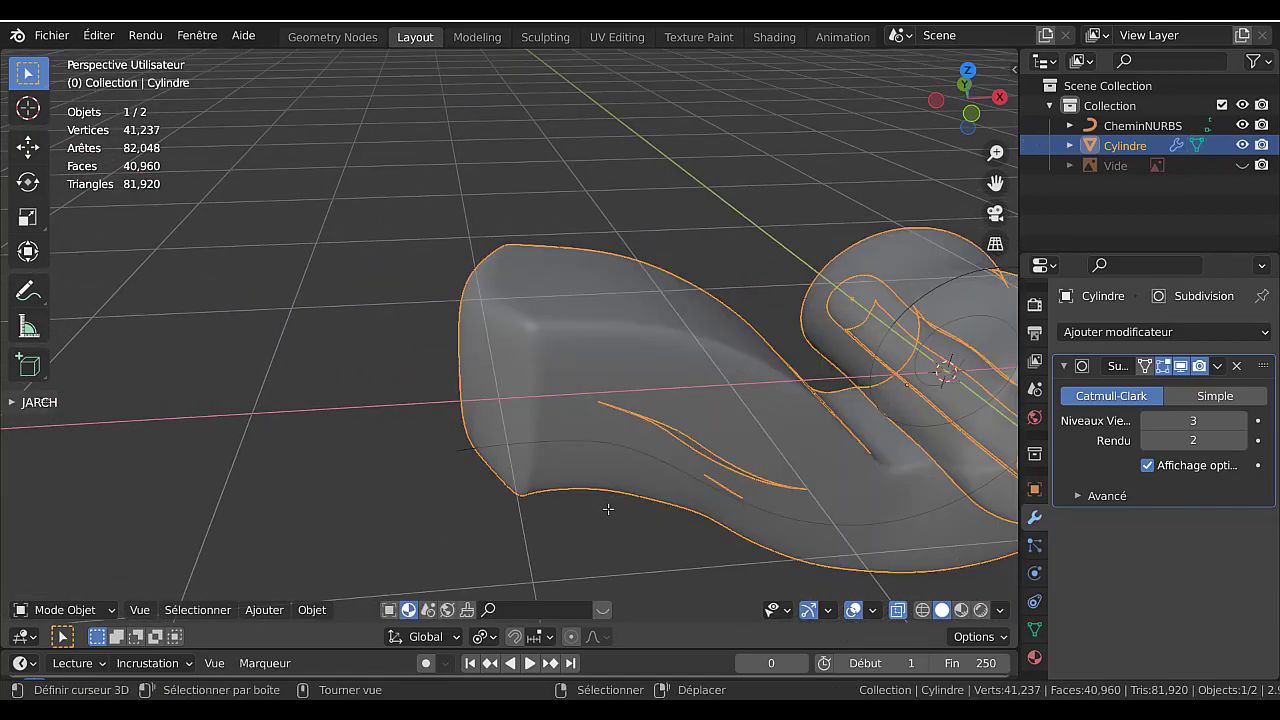
key("Tab")
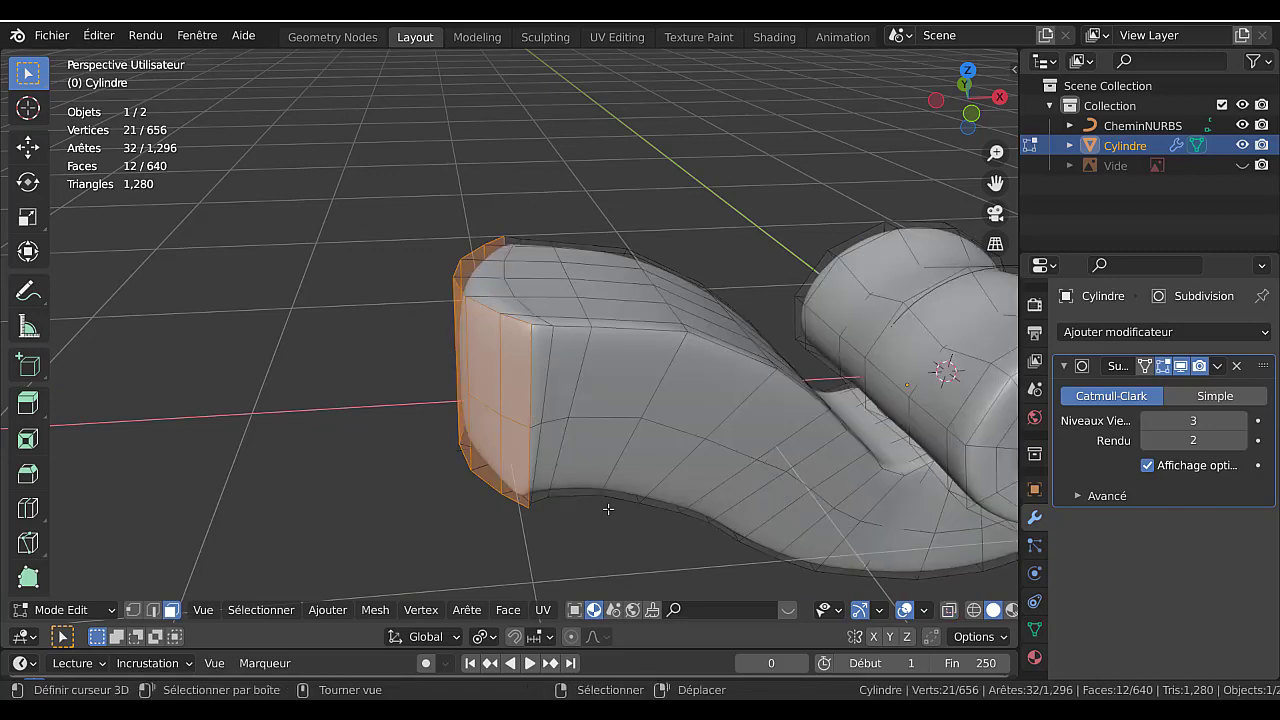
mouse_move(606, 509)
middle_mouse_down()
mouse_move(609, 286)
mouse_move(632, 280)
mouse_move(640, 297)
mouse_move(605, 307)
mouse_move(603, 471)
mouse_move(590, 428)
mouse_move(630, 395)
mouse_move(658, 392)
mouse_move(701, 275)
mouse_move(674, 314)
mouse_move(747, 403)
middle_mouse_up()
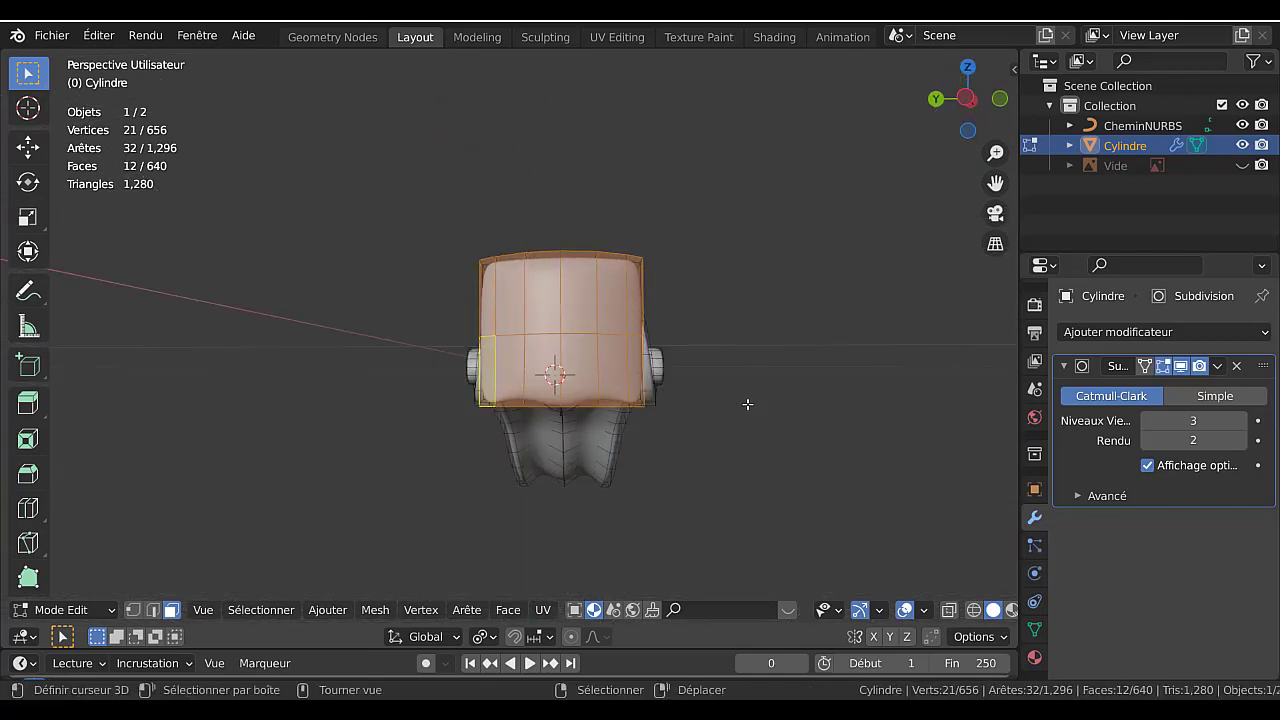
key("KP_1")
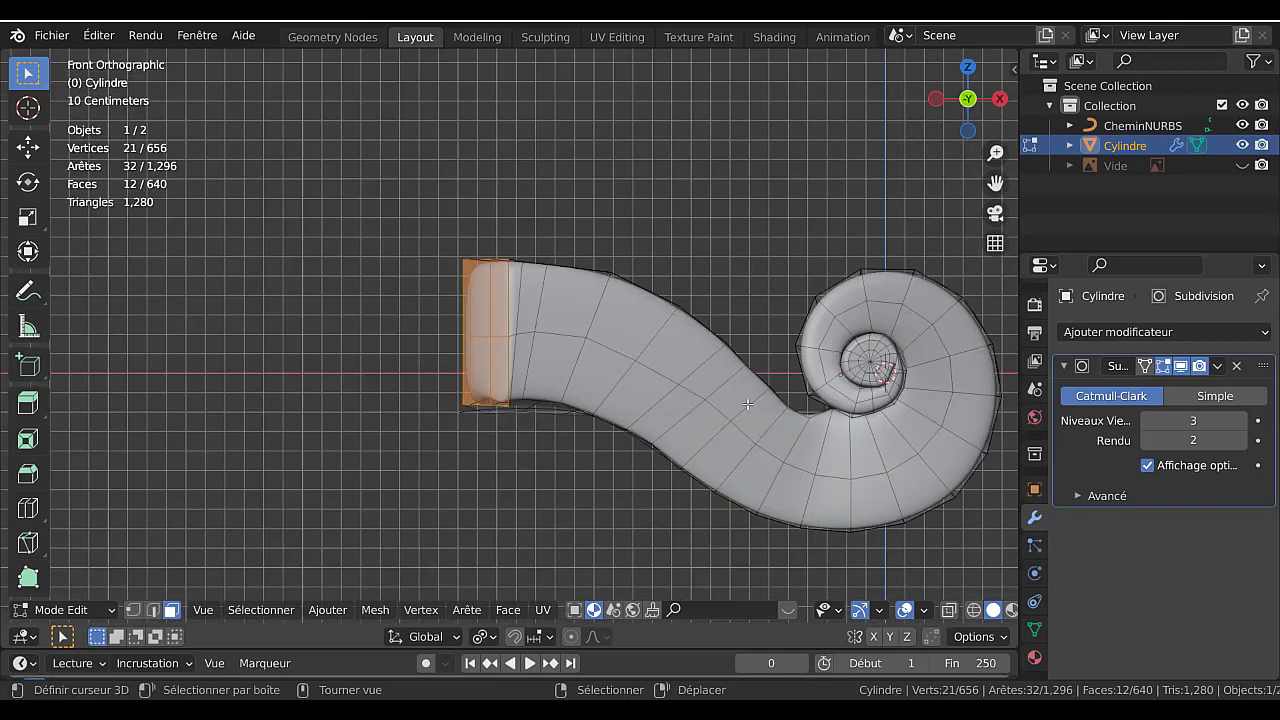
Select the vertex at the centre of the neck's end face and lower it about 0.19 m along Z.
middle_click_drag(508, 395, 615, 380)
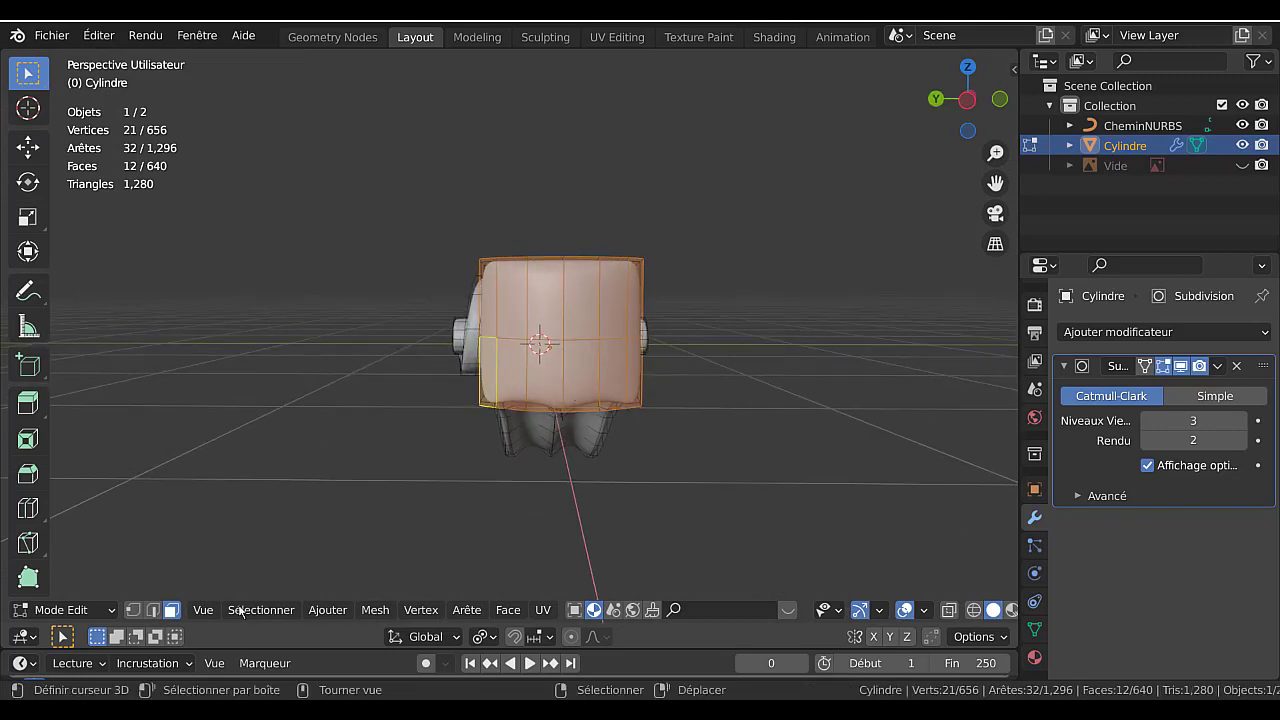
left_click(134, 610)
left_click(563, 341)
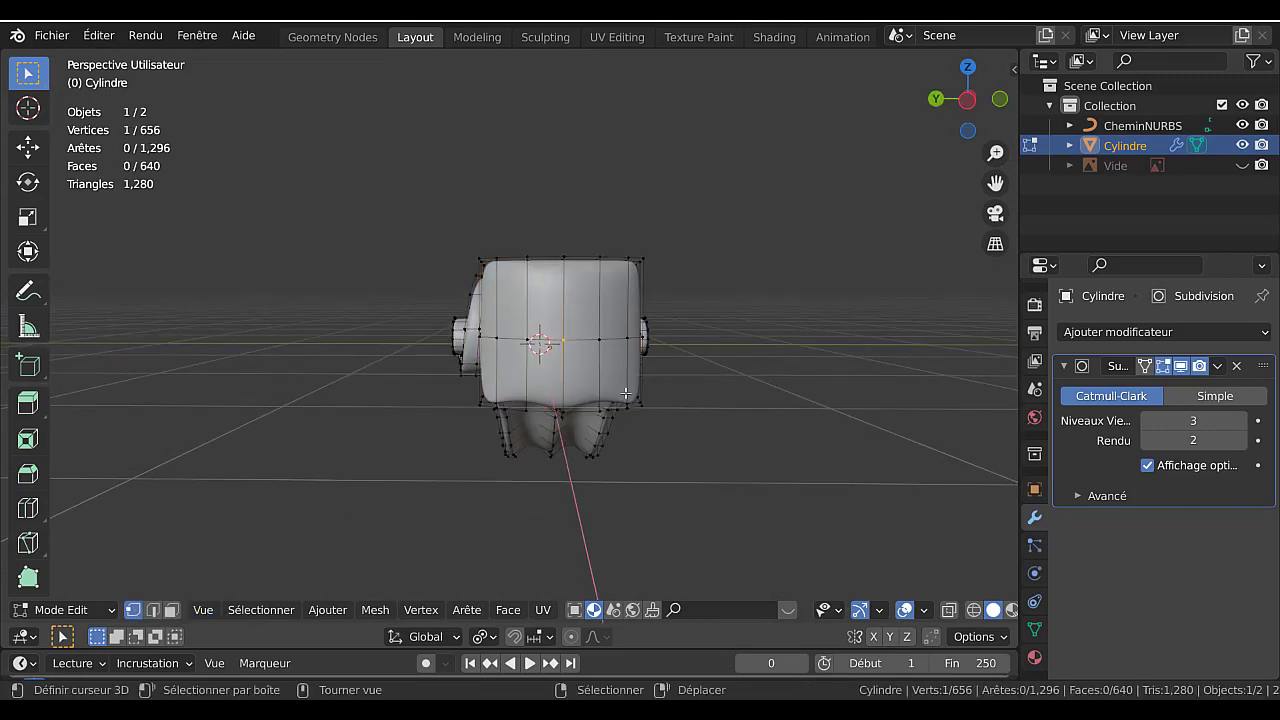
middle_click_drag(725, 433, 727, 436)
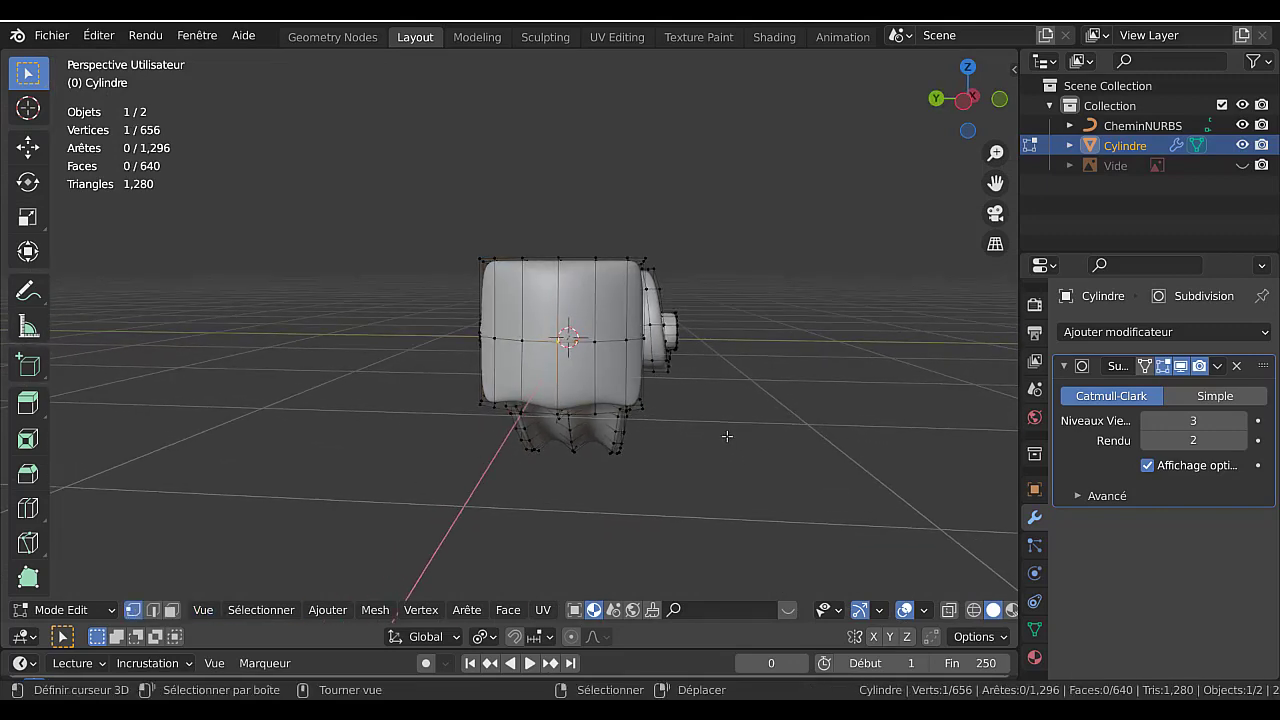
key("g")
key("z")
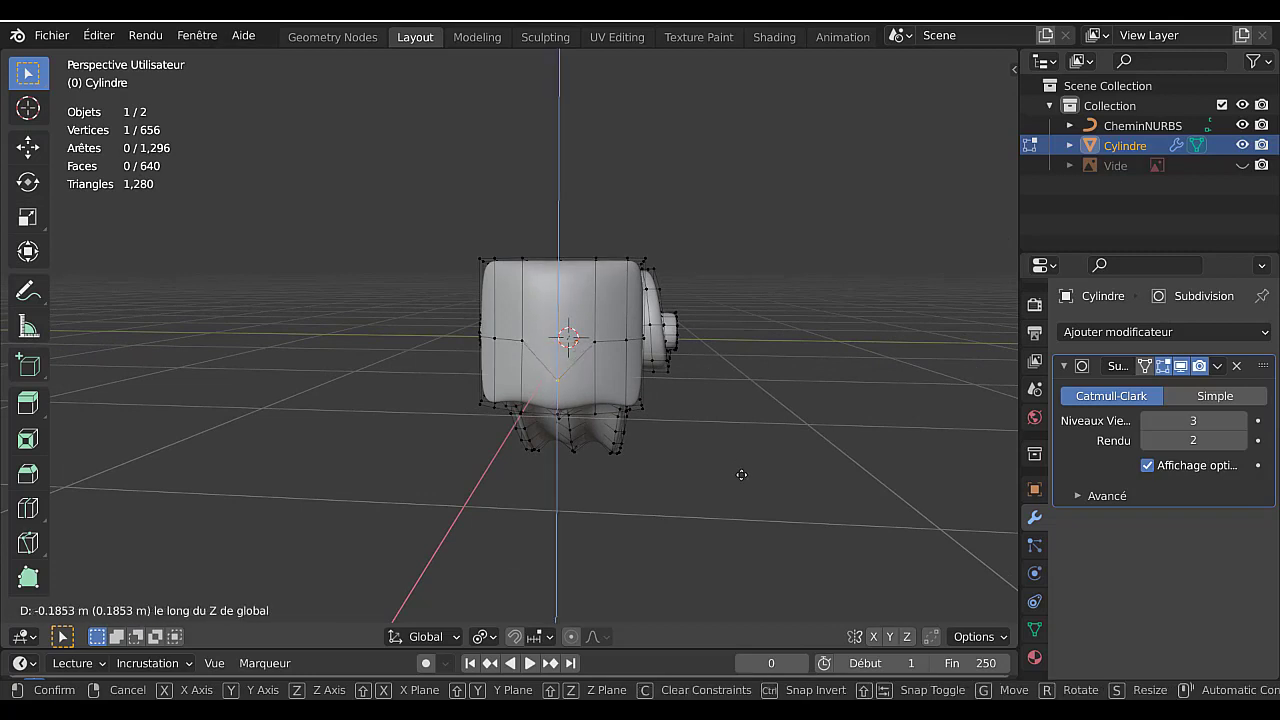
left_click(738, 475)
Lower the two vertices on either side of the end face's centre vertex about 0.15 m along Z.
left_click(594, 342)
left_click(521, 341, "shift")
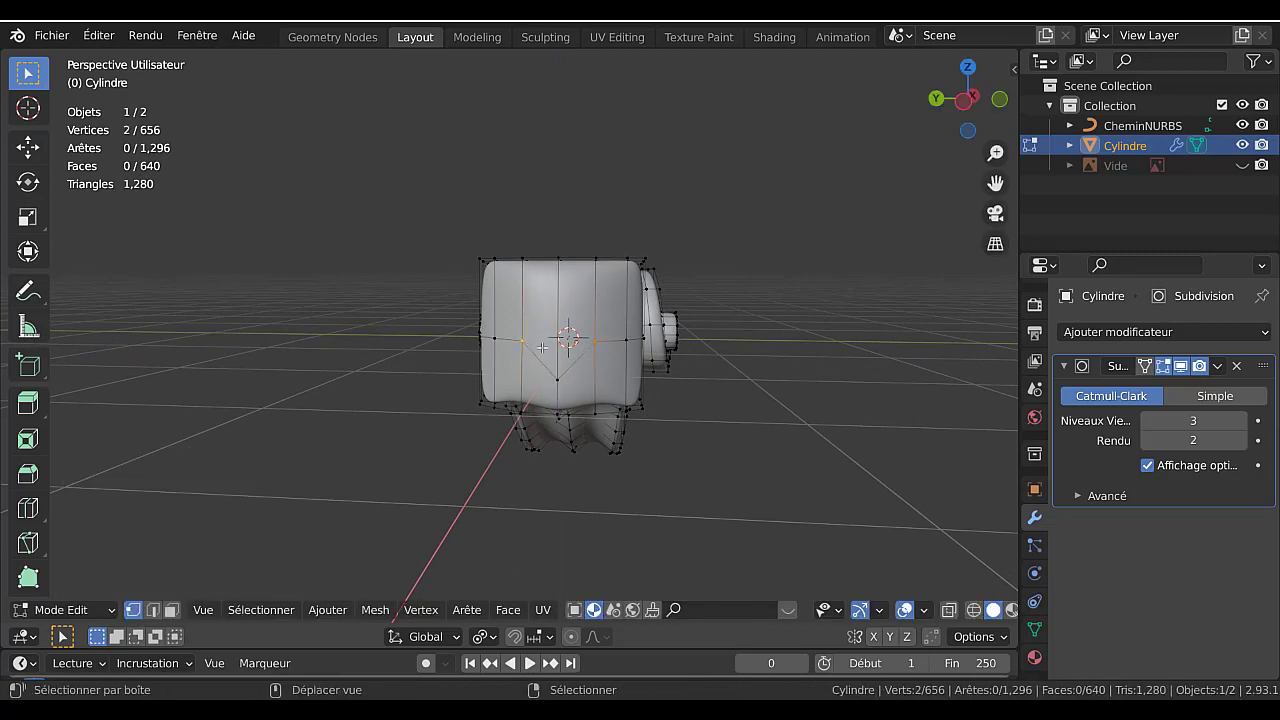
key("g")
key("z")
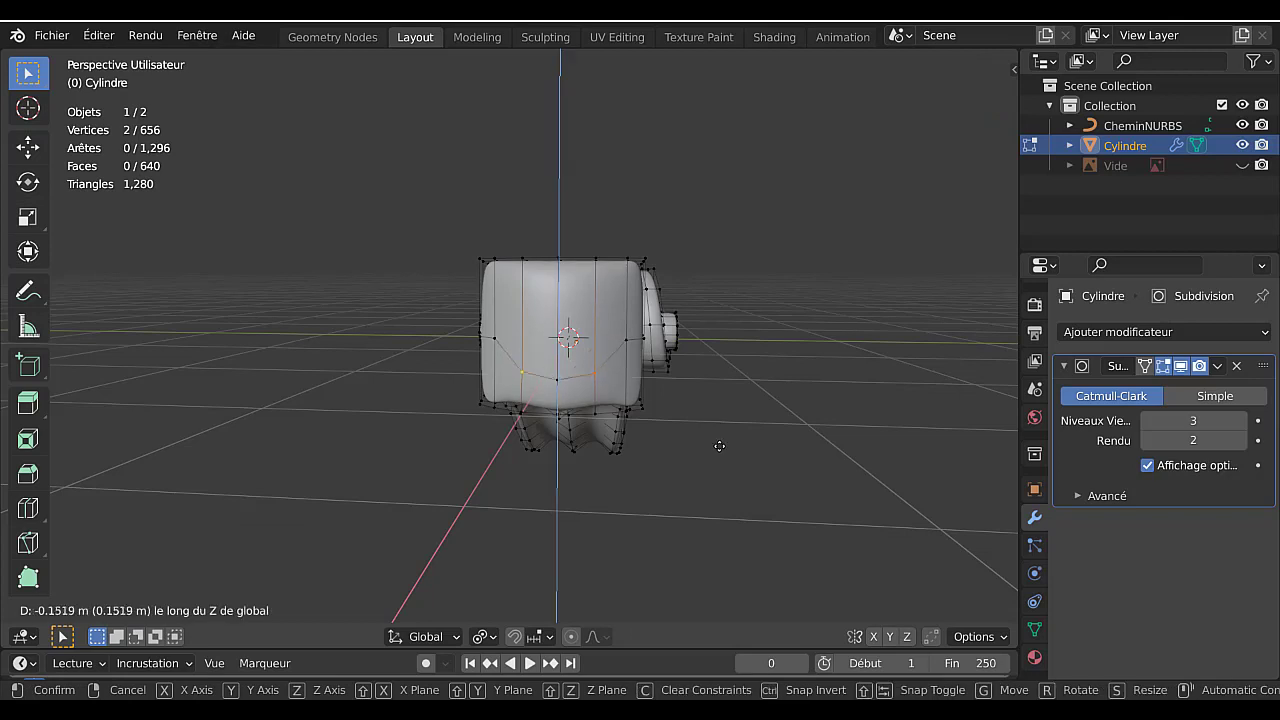
left_click(720, 441)
Lower the next outer pair of vertices on the end face's middle edge row about 0.096 m along Z.
left_click(628, 342)
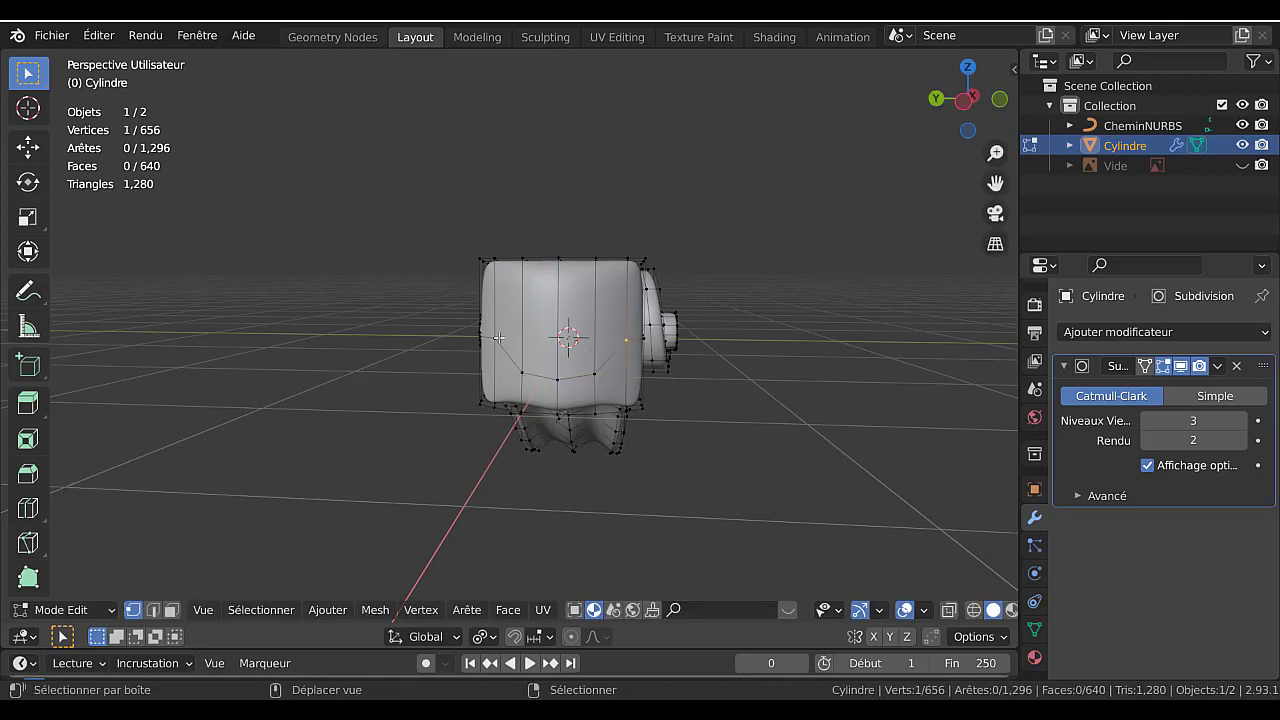
key("g")
key("z")
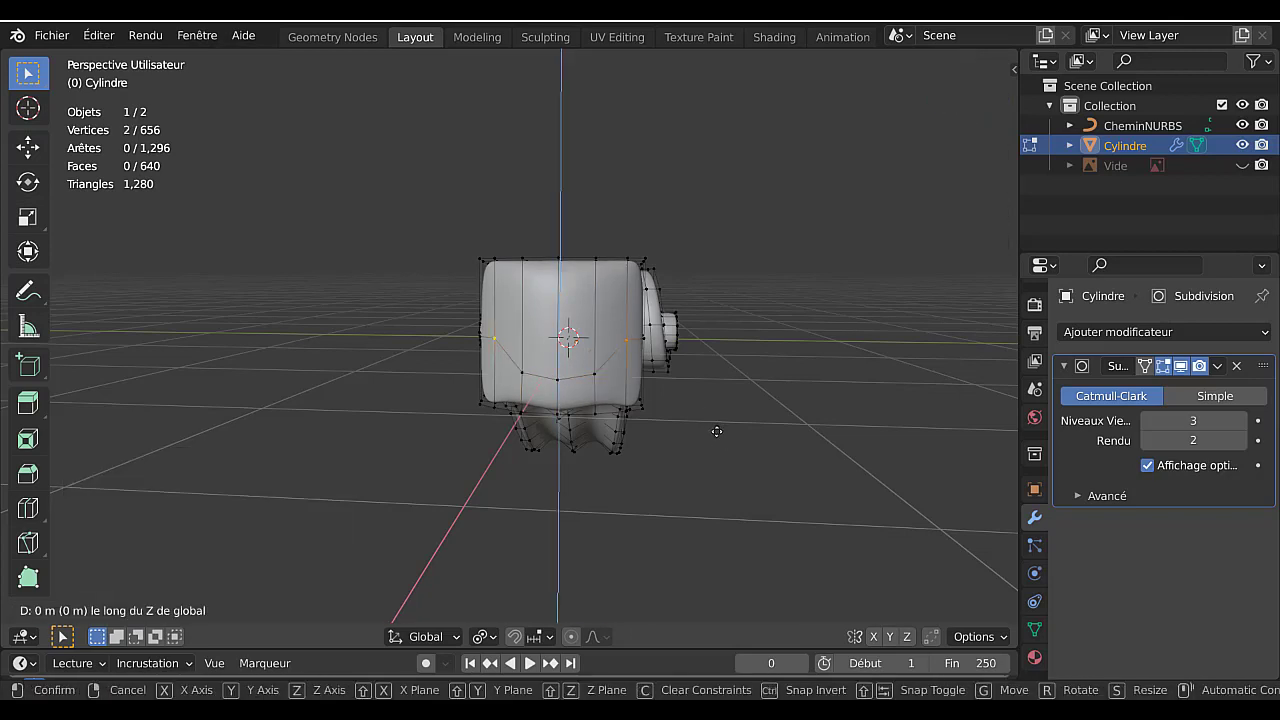
left_click(720, 443)
Select the seven-vertex middle edge row across the neck's end face, stretch it along Z, and check the result in Object Mode.
middle_click_drag(720, 443, 614, 377)
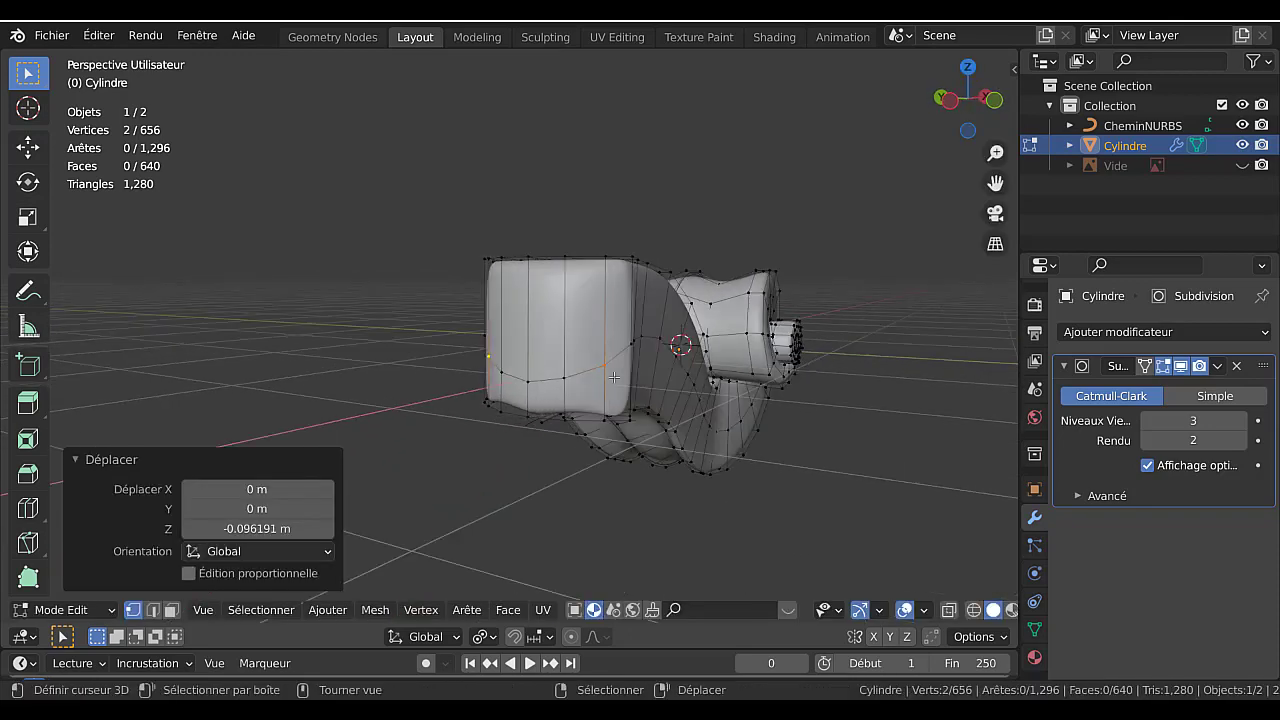
middle_click_drag(557, 428, 701, 374)
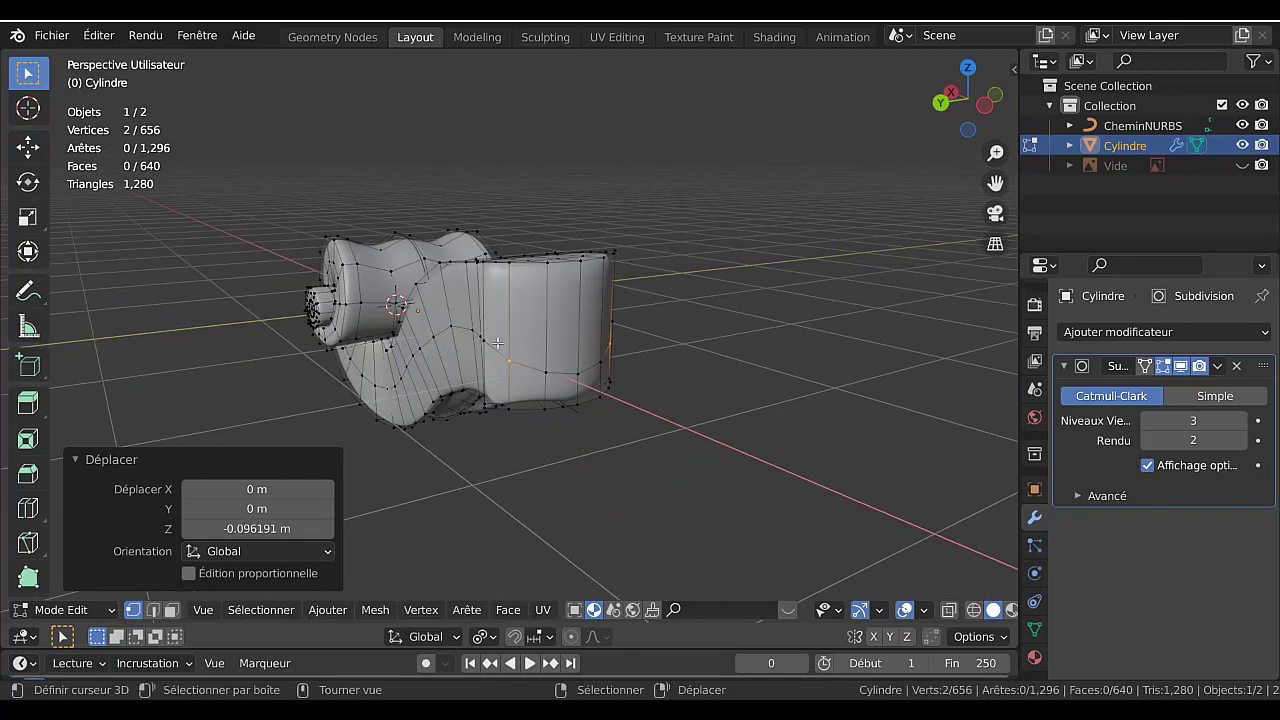
left_click(488, 343)
middle_click_drag(488, 343, 515, 414)
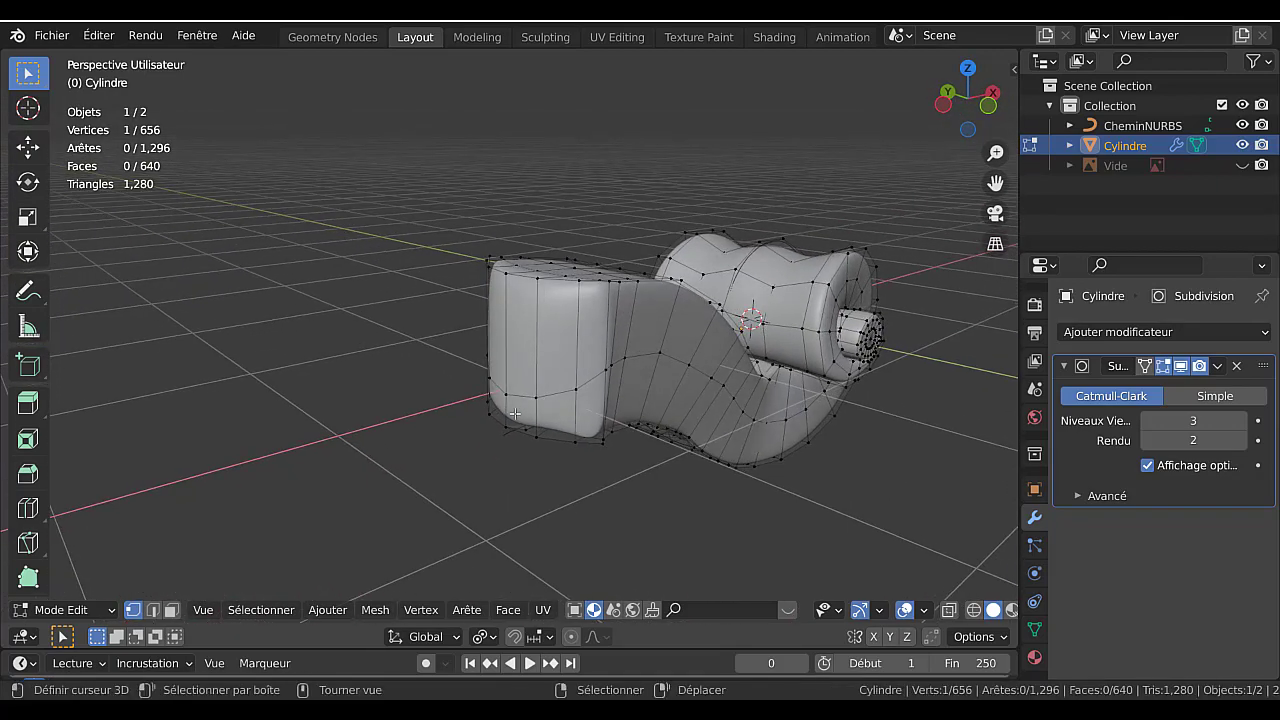
left_click(604, 373, "ctrl")
middle_click_drag(604, 411, 729, 406)
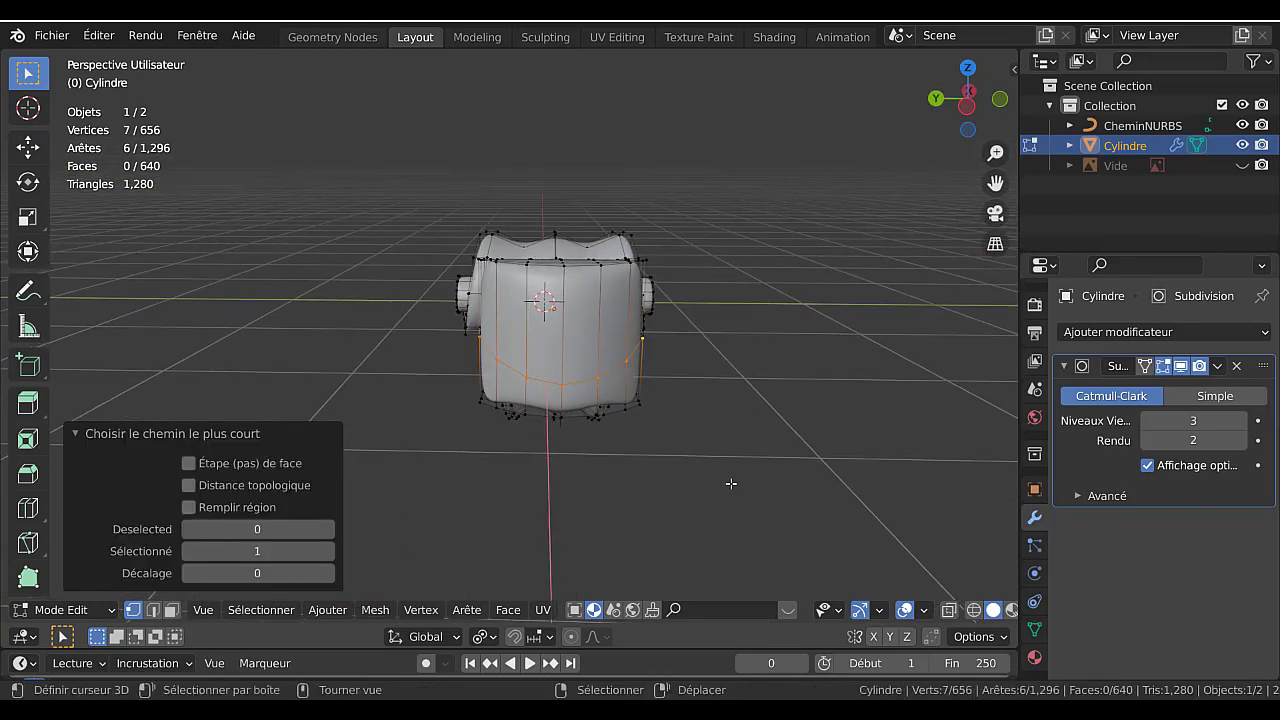
key("s")
key("z")
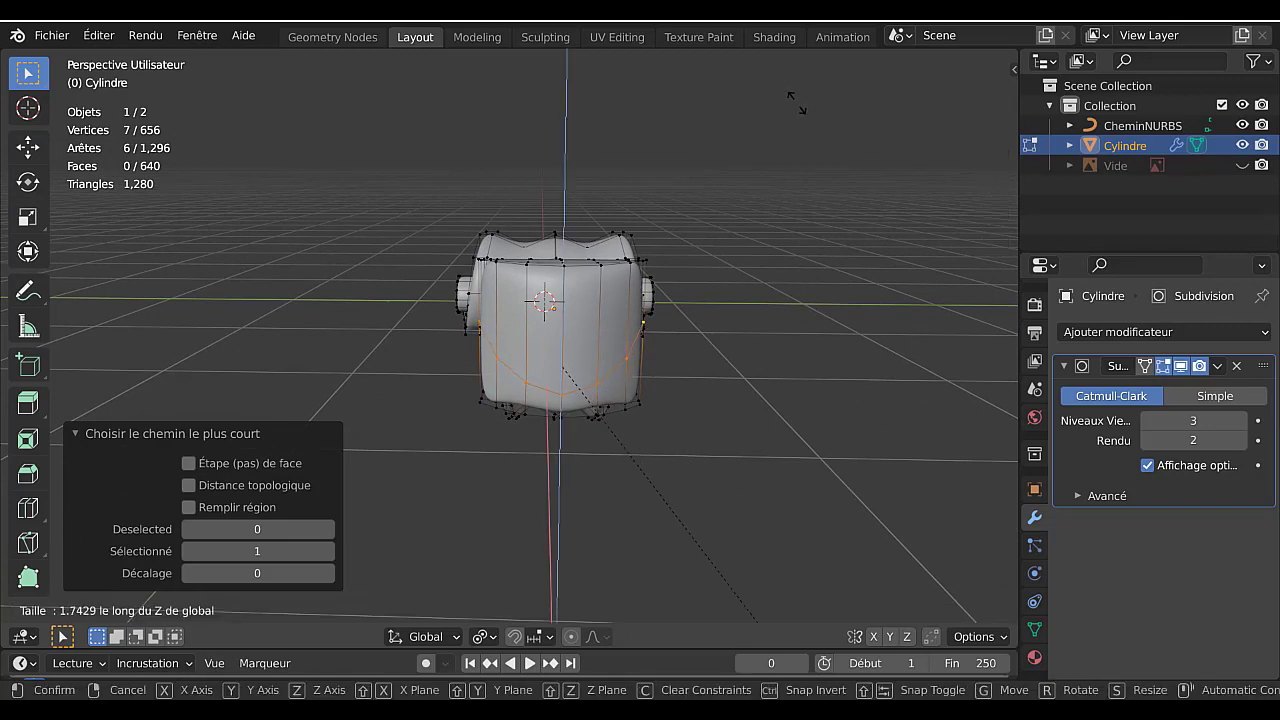
key("Return")
key("Tab")
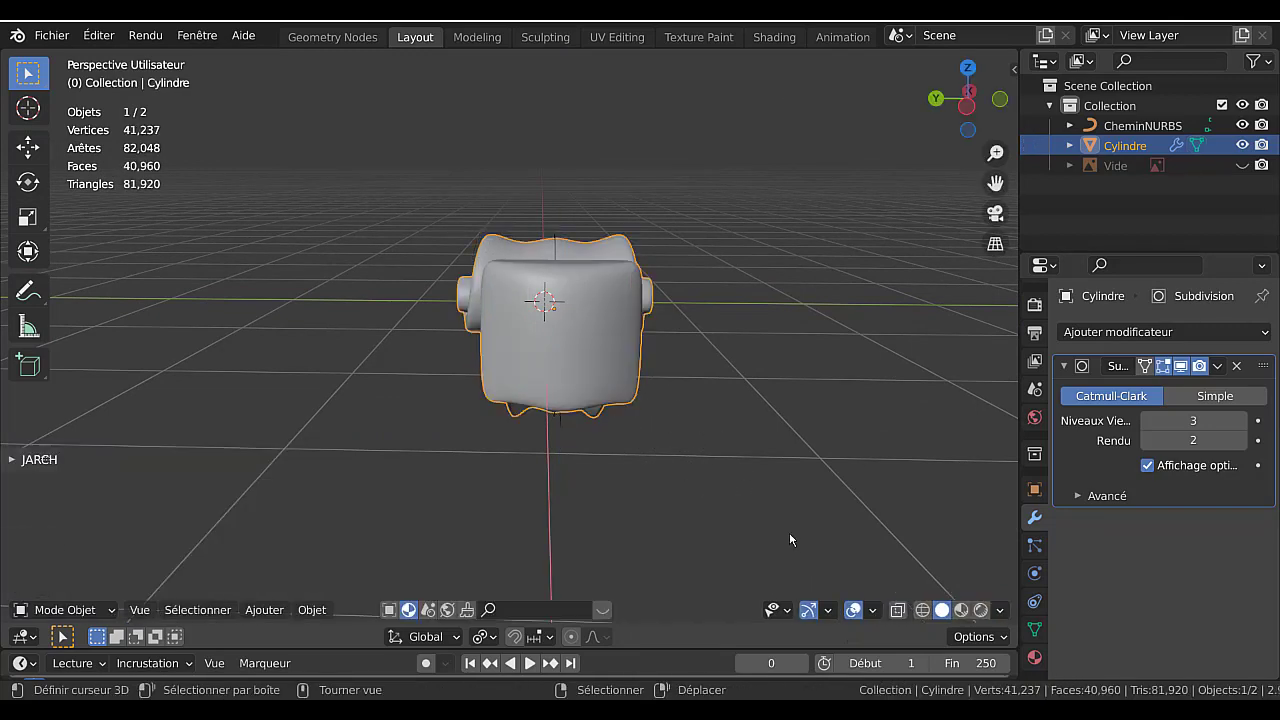
middle_click_drag(789, 532, 772, 485)
key("Tab")
Smooth the selected middle edge row with the LoopTools Relax operation and check the shape in Object Mode.
key("q")
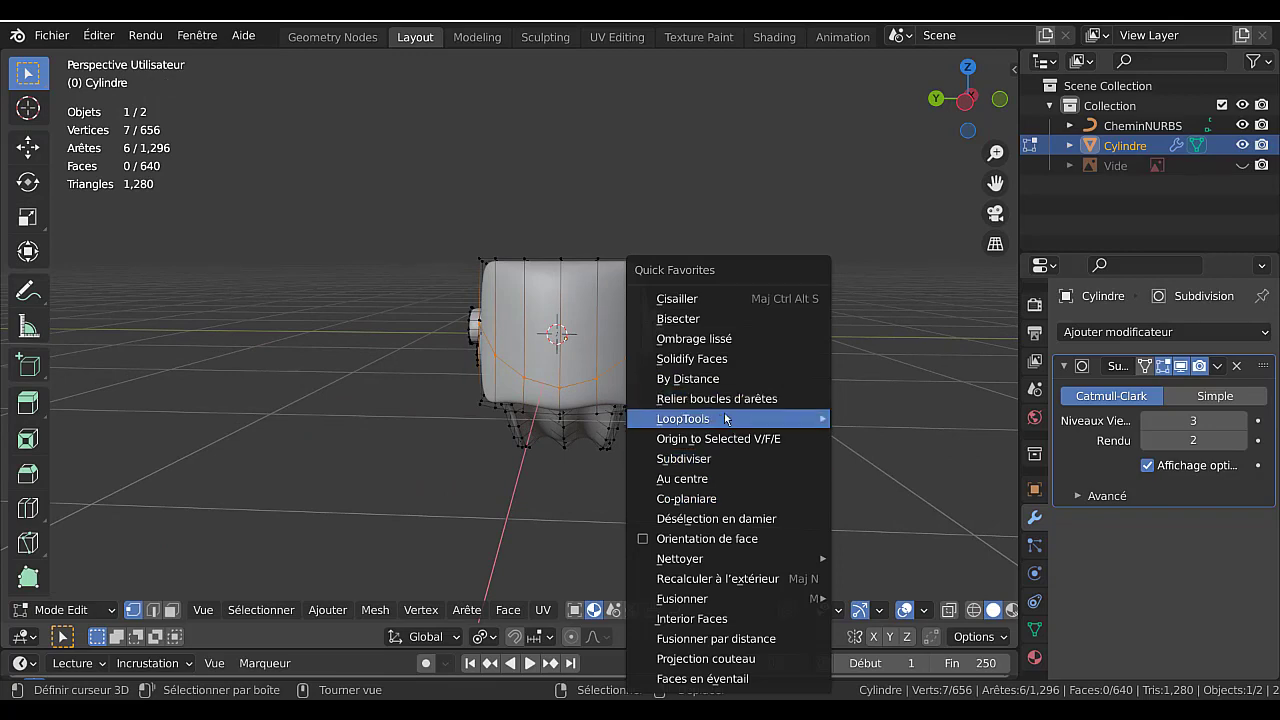
mouse_move(727, 420)
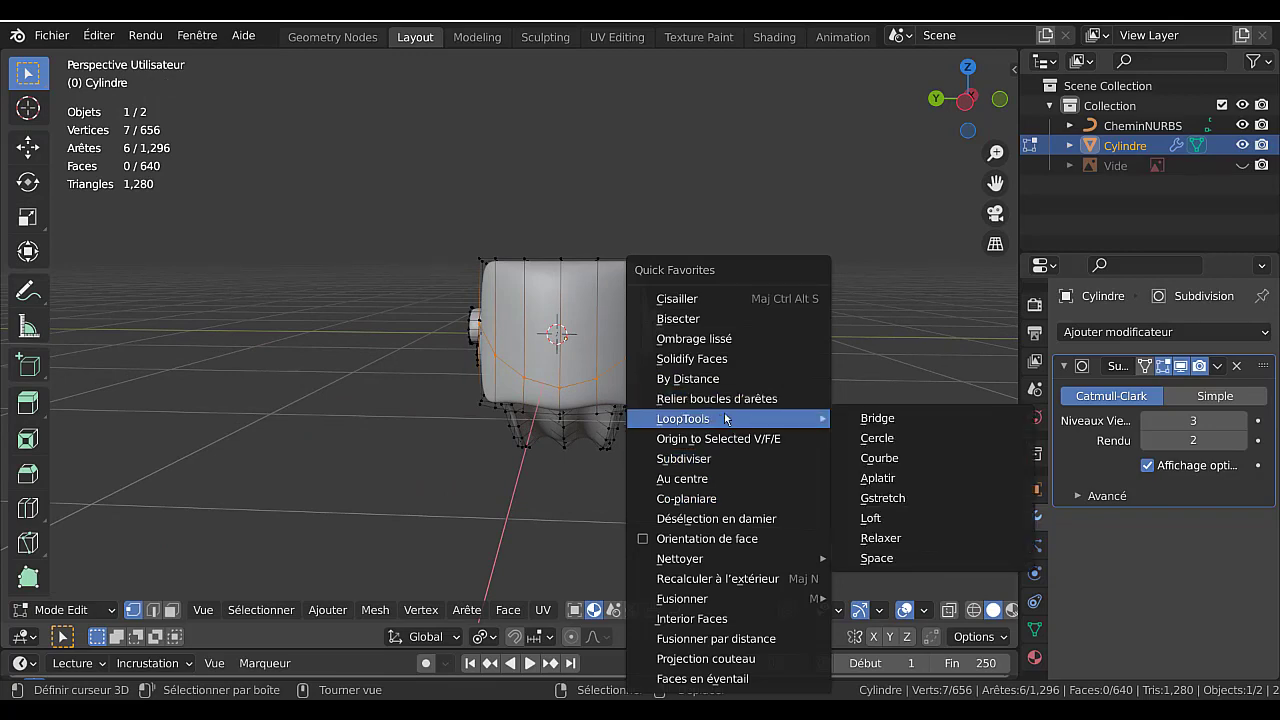
left_click(878, 538)
key("Tab")
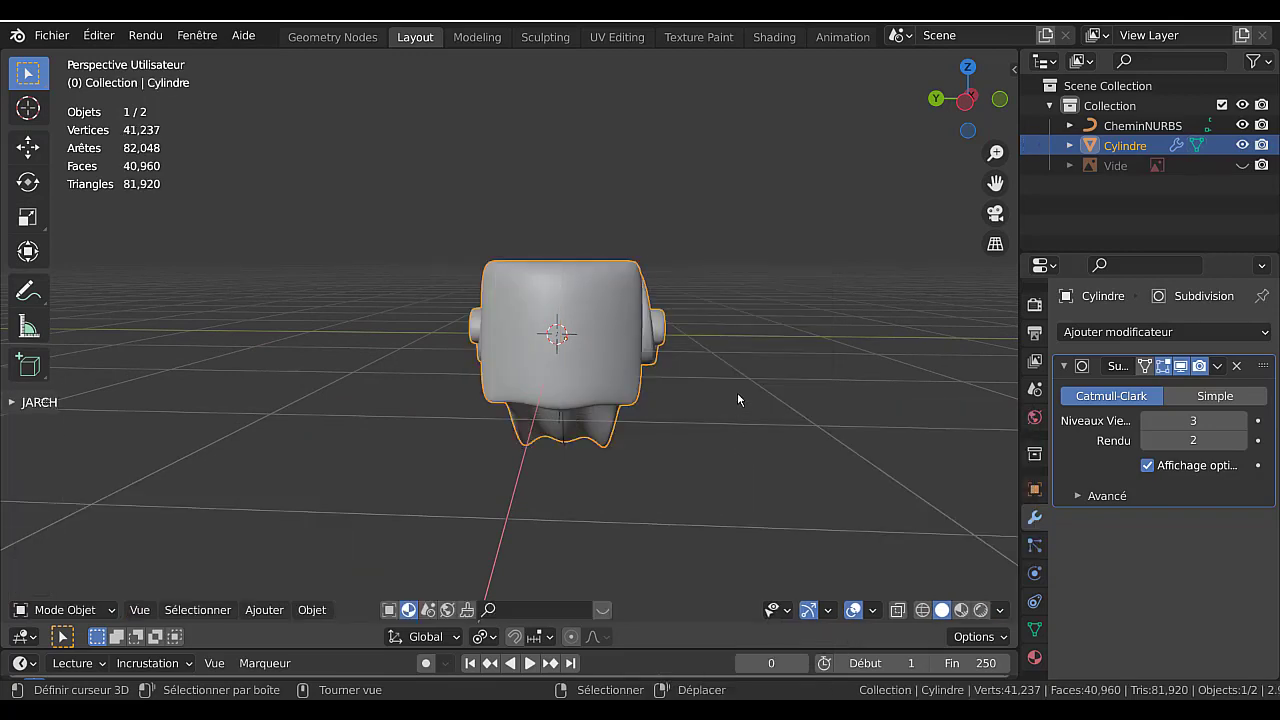
key("Tab")
Scale the end face's middle edge row to about 0.734 along Z to flatten its curve.
middle_click_drag(648, 369, 577, 391)
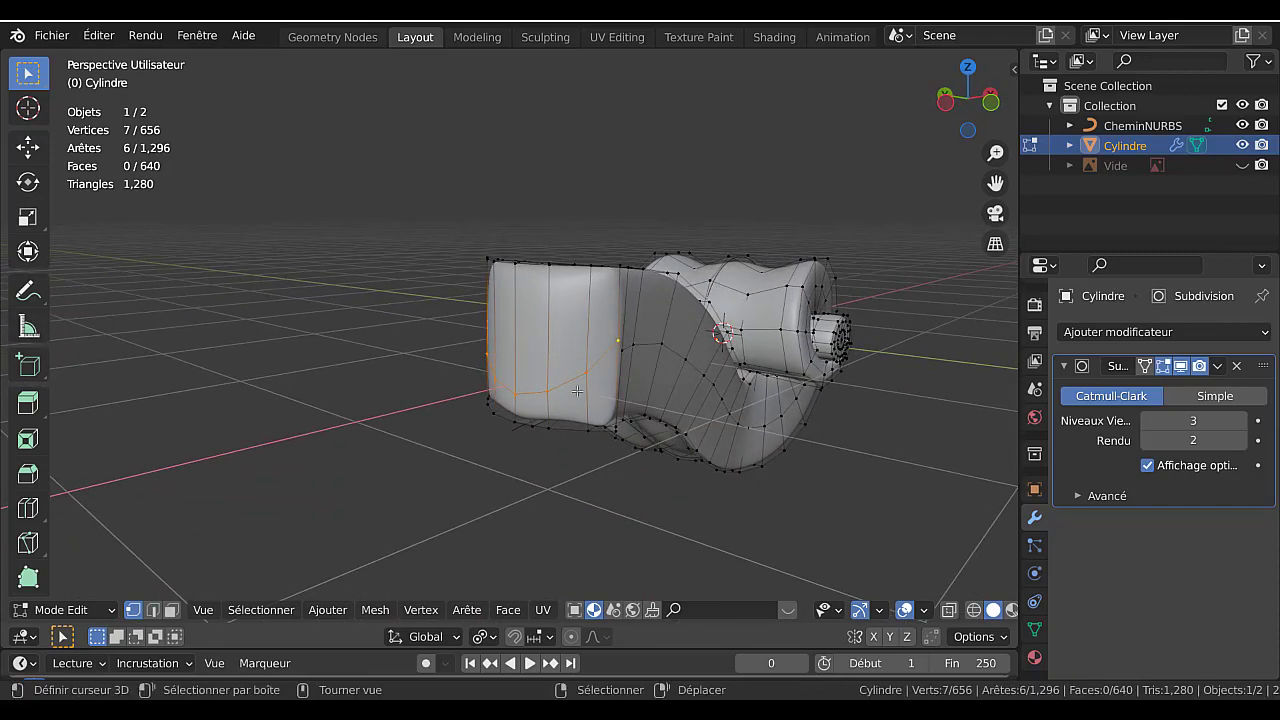
scroll(639, 394, "up", 2)
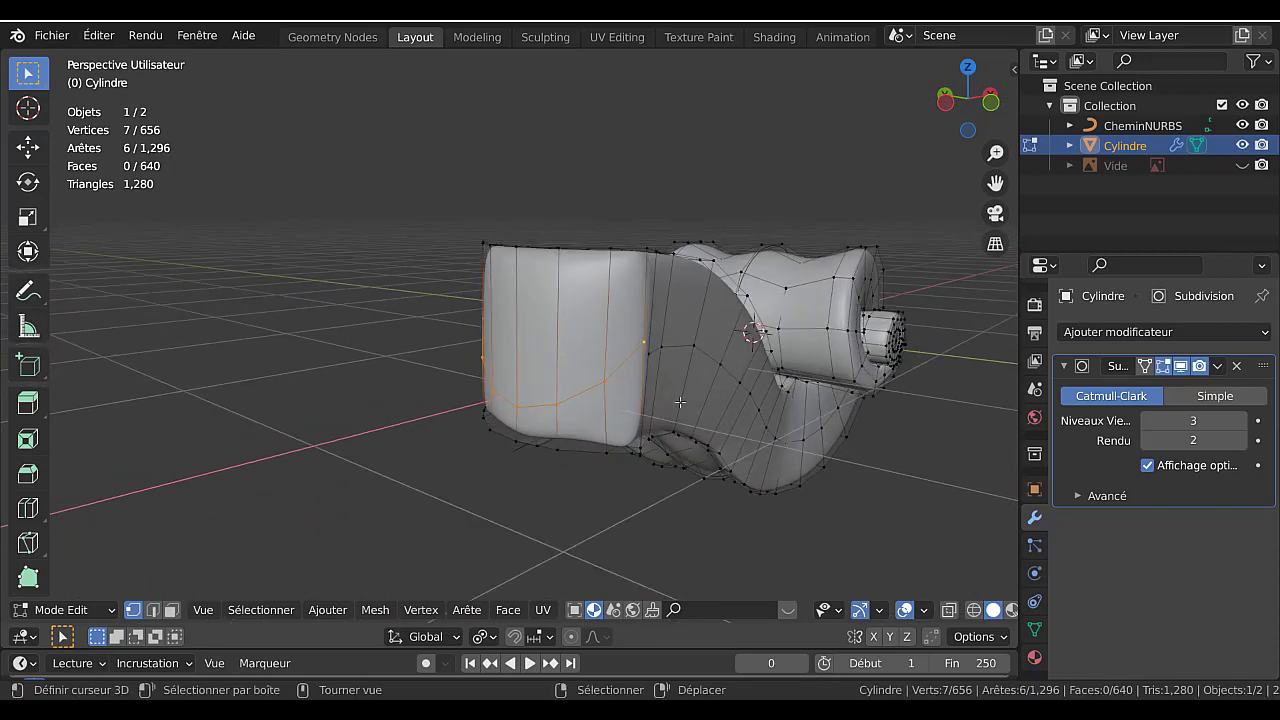
key("s")
key("z")
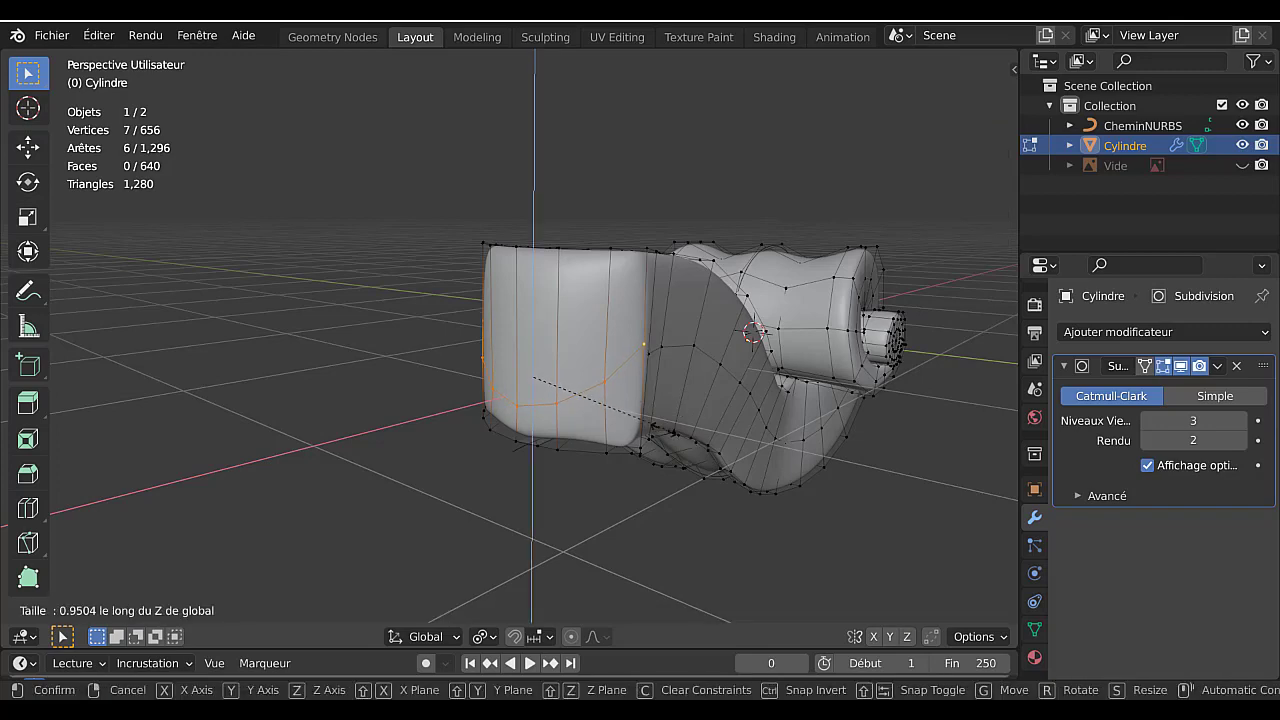
left_click(641, 412)
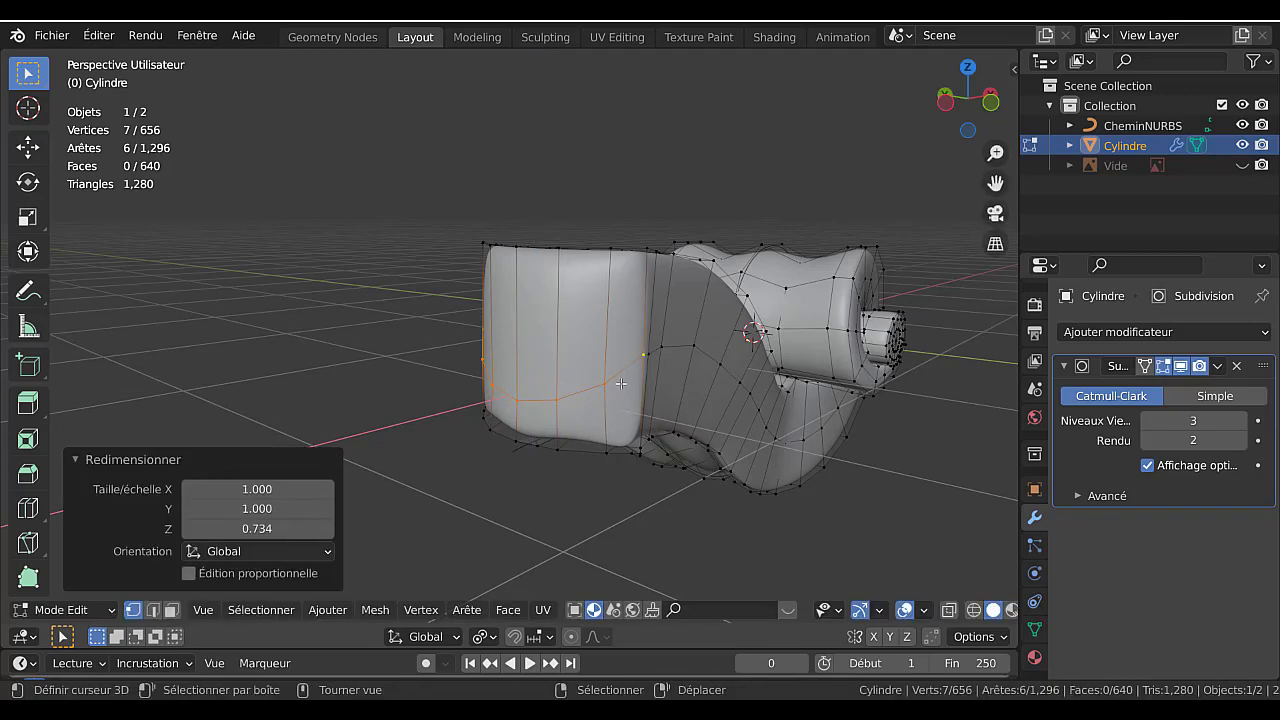
Select the whole edge loop running around the neck just behind the end face's rim.
middle_click_drag(621, 383, 914, 346)
middle_click_drag(614, 453, 670, 338)
scroll(598, 394, "up", 2)
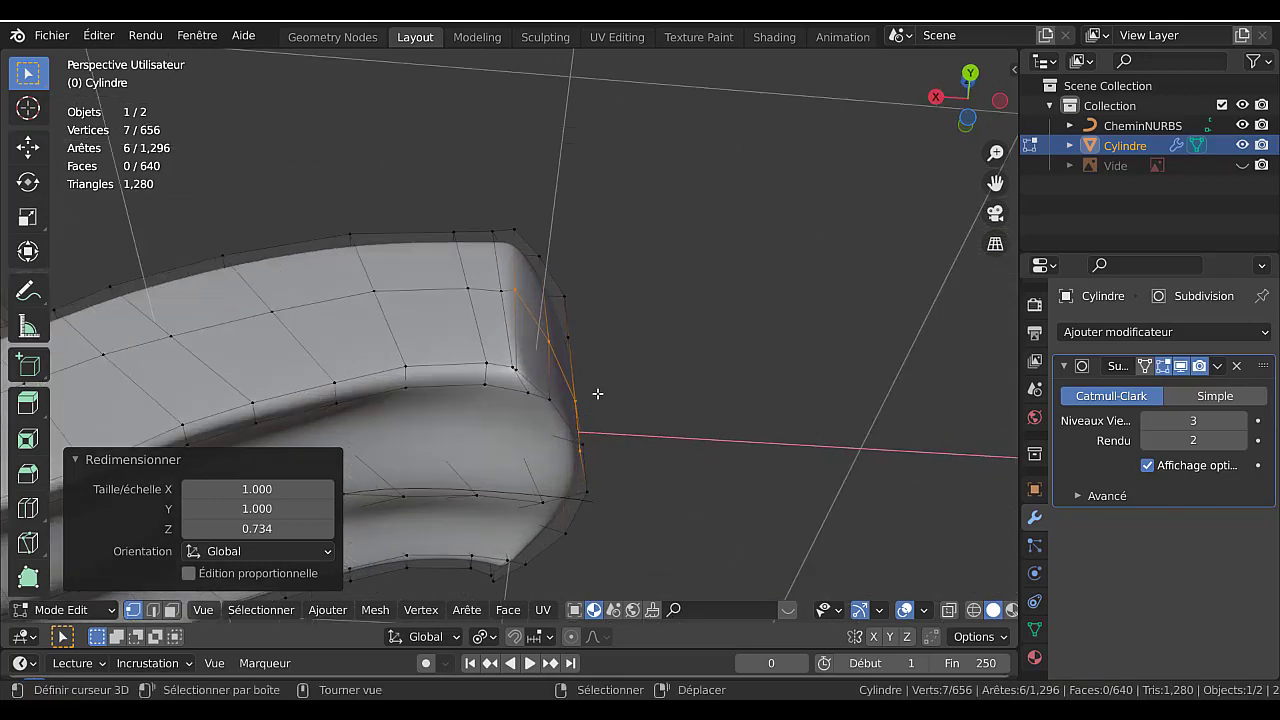
scroll(543, 414, "up", 2)
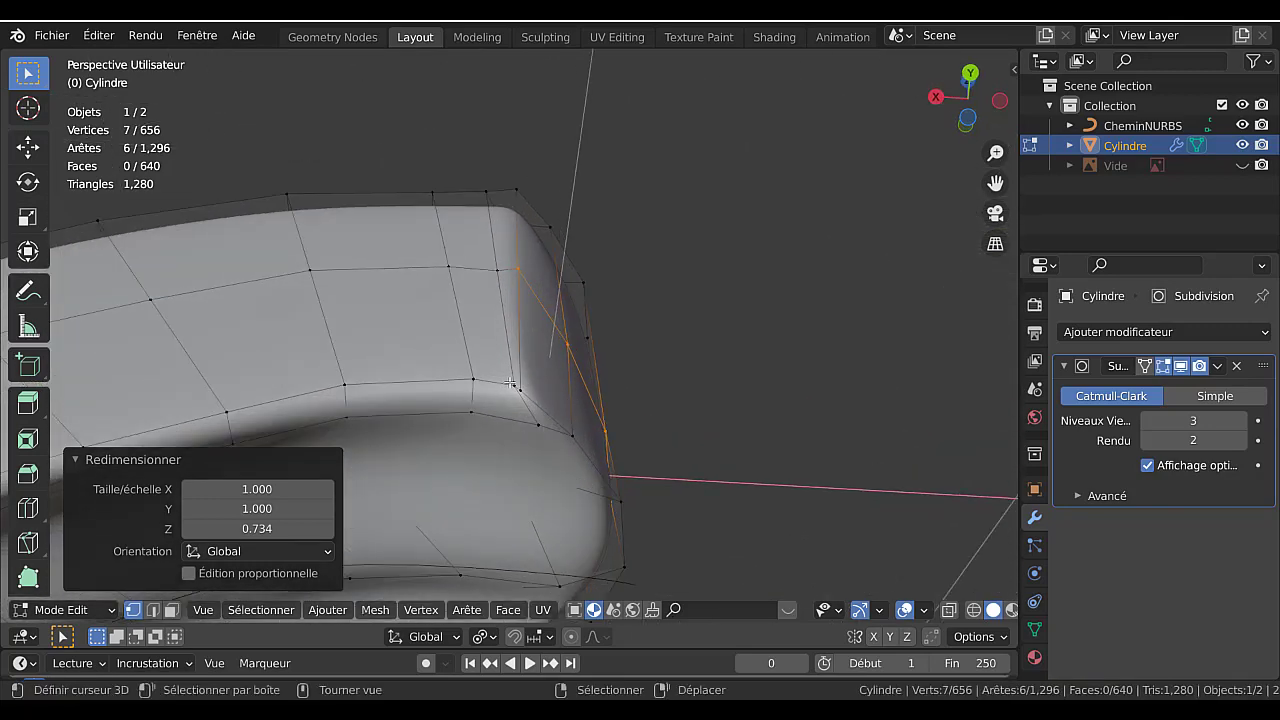
left_click(511, 383)
middle_click_drag(521, 355, 516, 500)
left_click(483, 301, "alt")
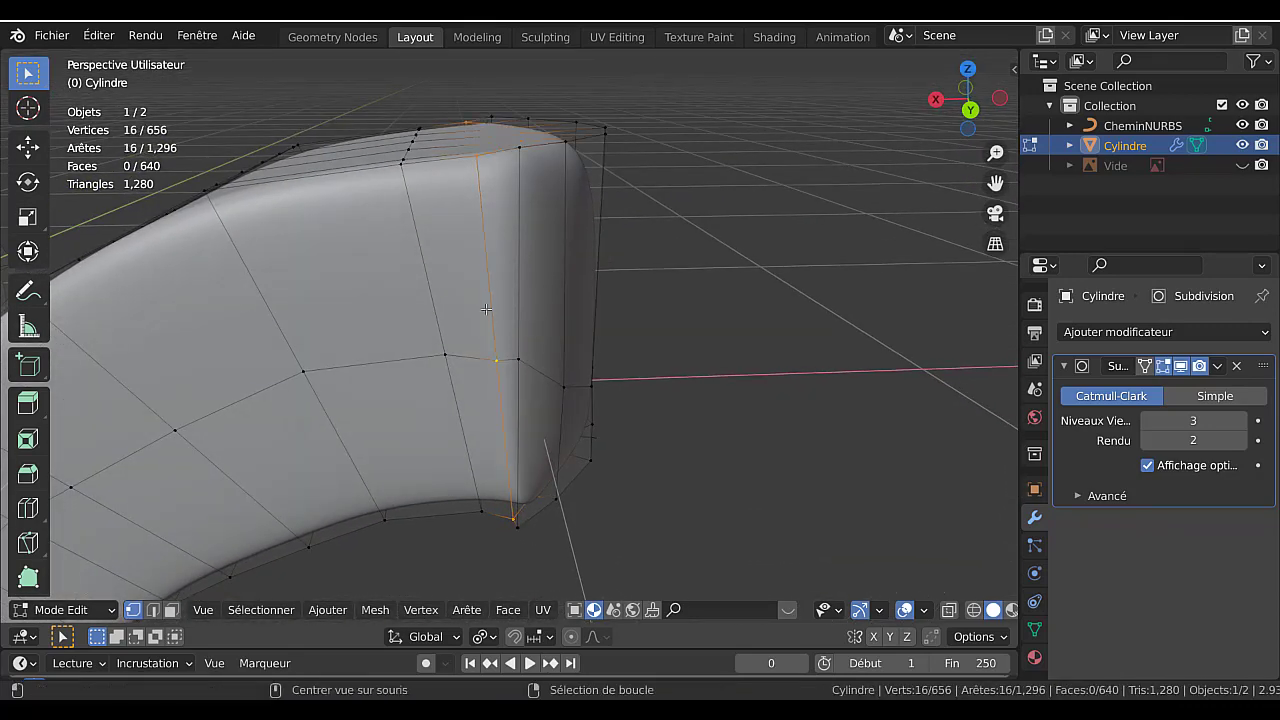
middle_click_drag(483, 301, 682, 454)
scroll(736, 470, "down", 2)
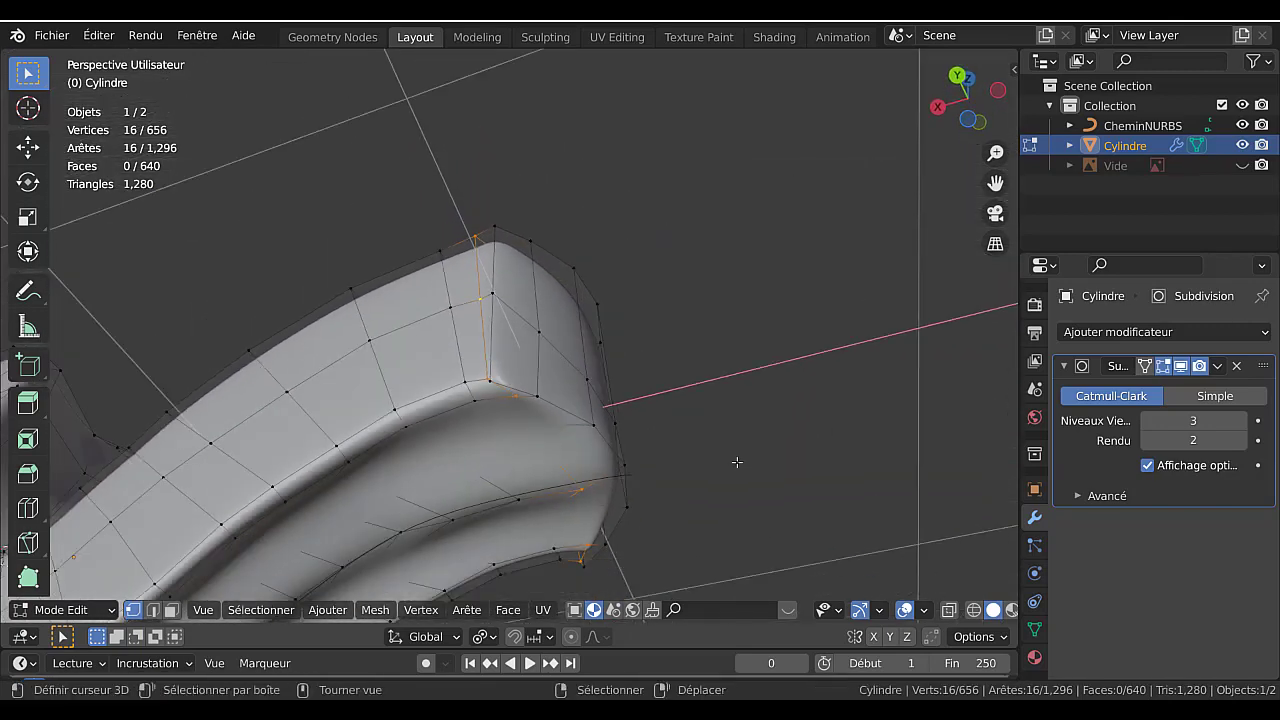
Try dissolving the vertices of the selected edge loop, and undo it.
key("x")
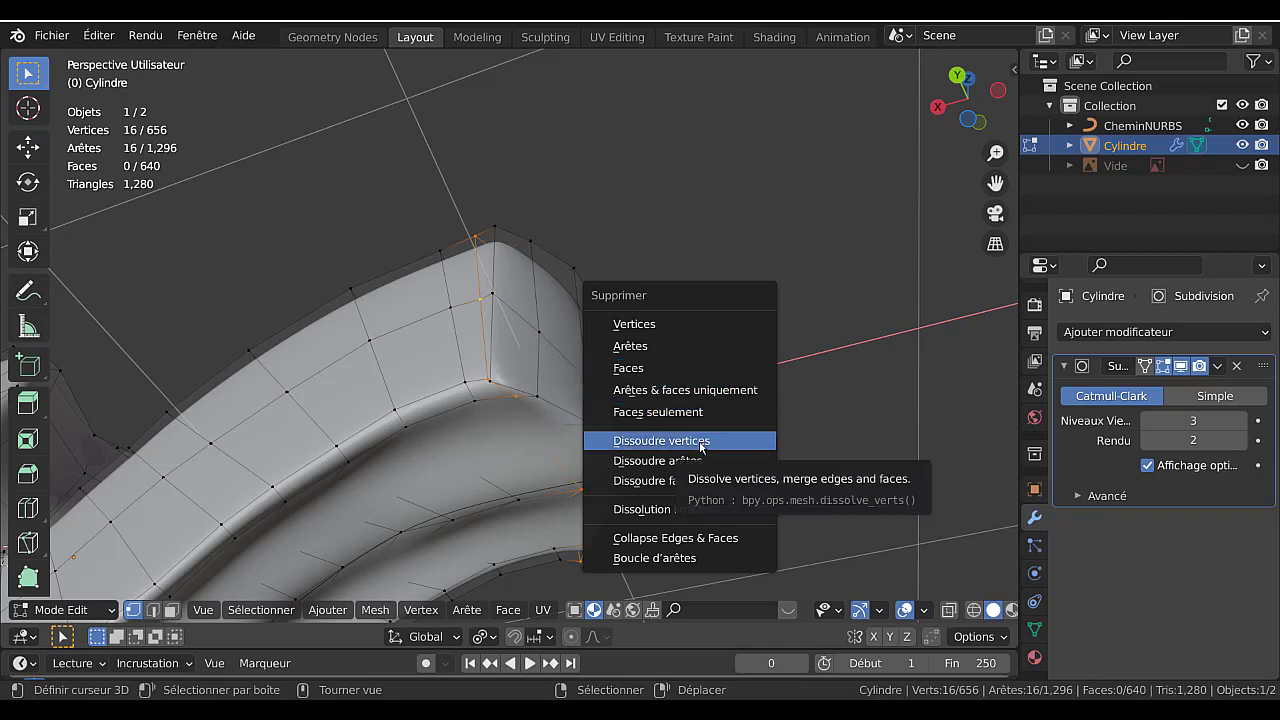
left_click(701, 446)
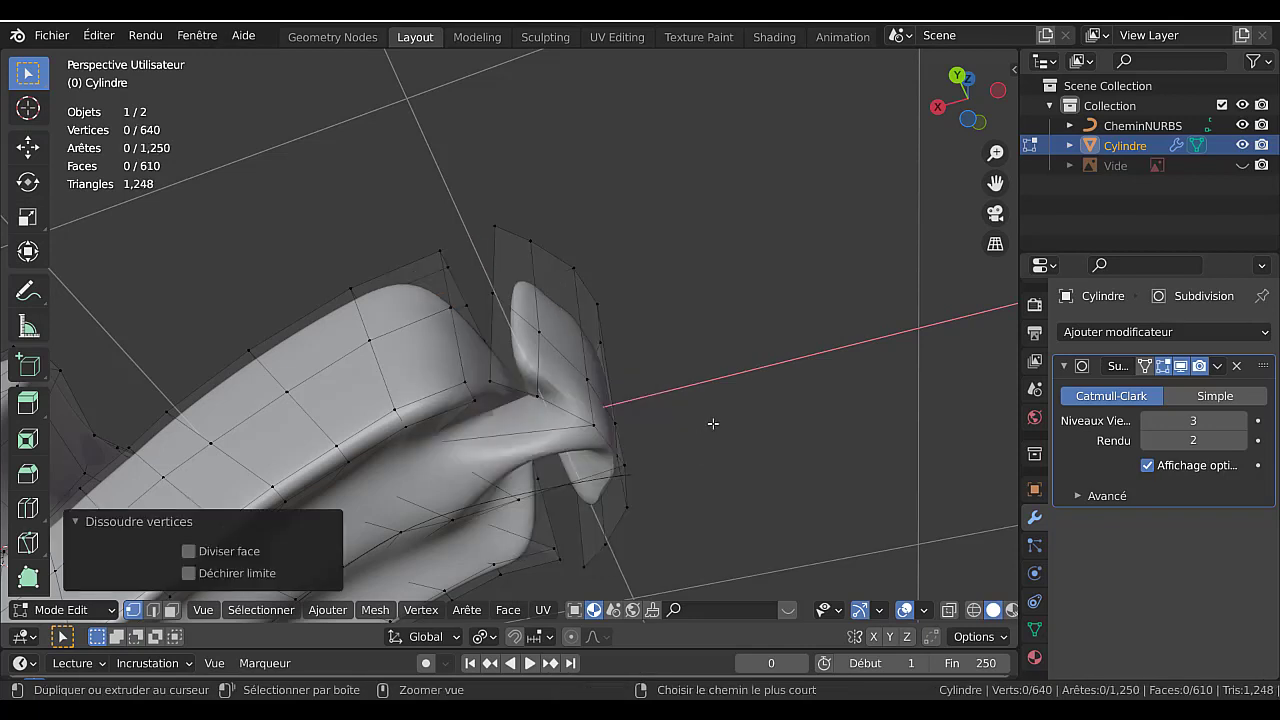
key("ctrl+z")
middle_click_drag(723, 431, 731, 454)
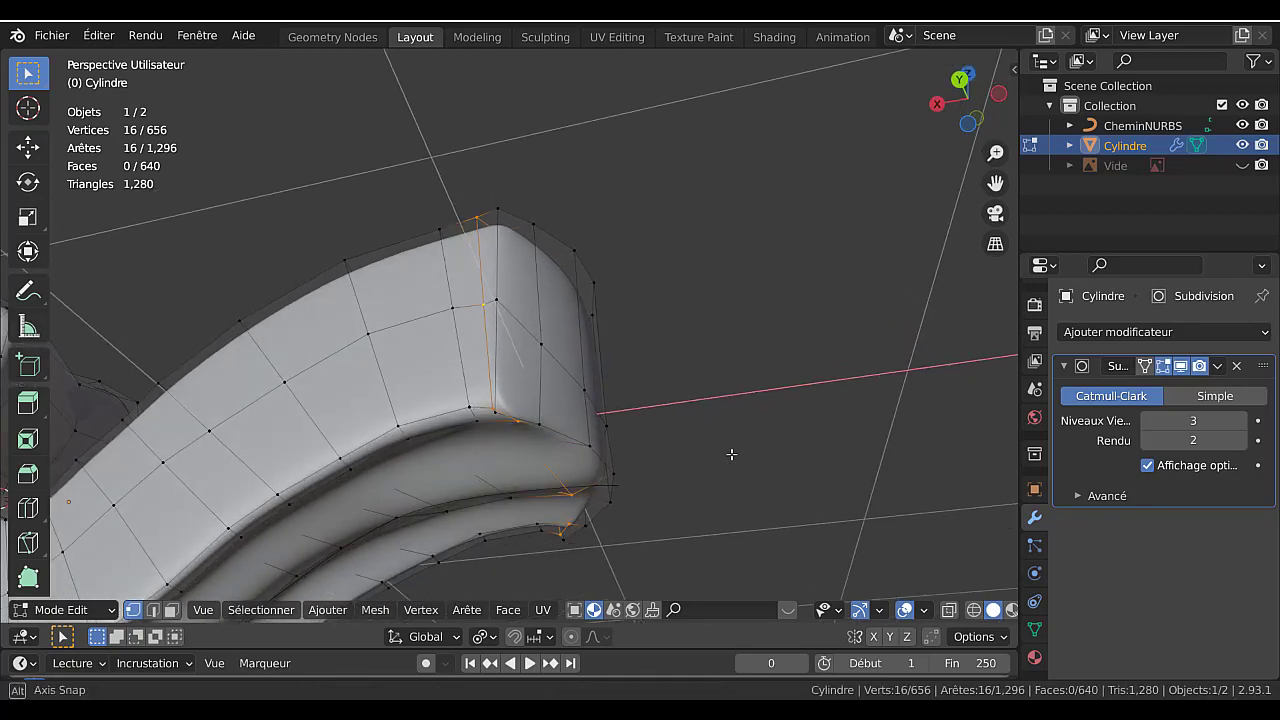
Set the Subdivision modifier's viewport level to 0 and dissolve the edges of the loop behind the end face.
left_click(1147, 420)
left_click(1147, 420)
left_click(1147, 420)
middle_click_drag(790, 398, 788, 485)
key("x")
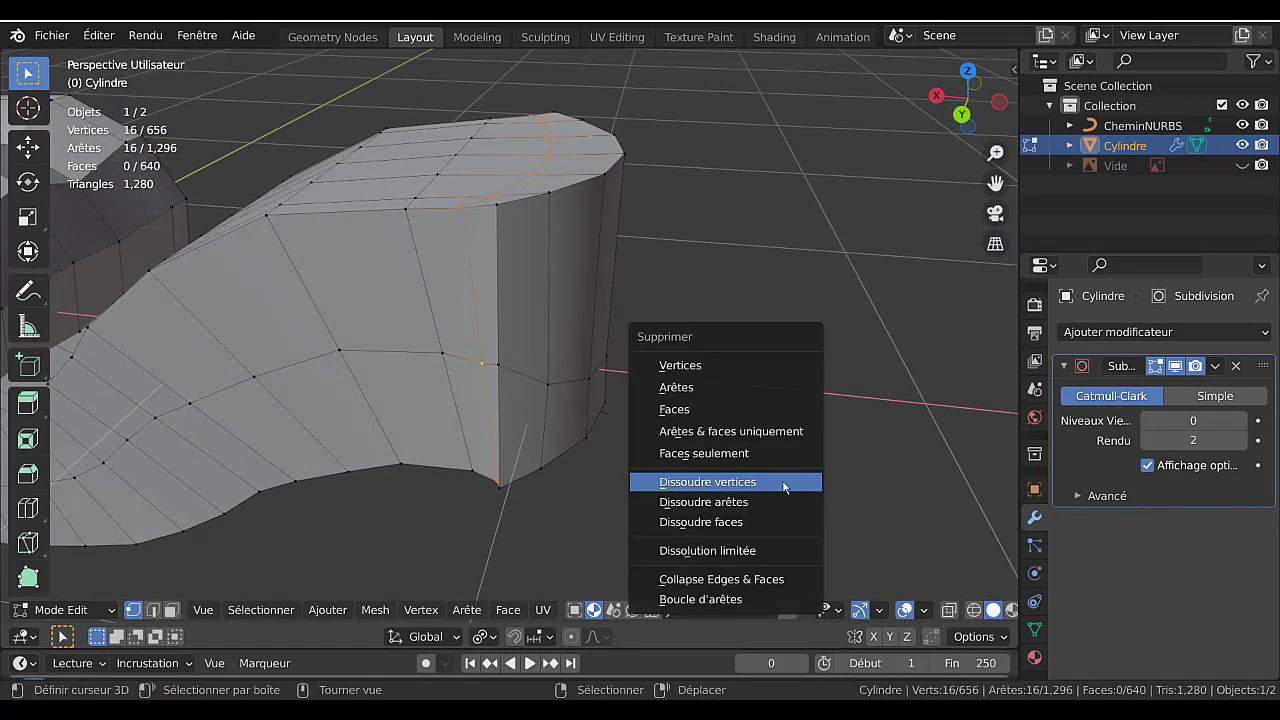
left_click(760, 503)
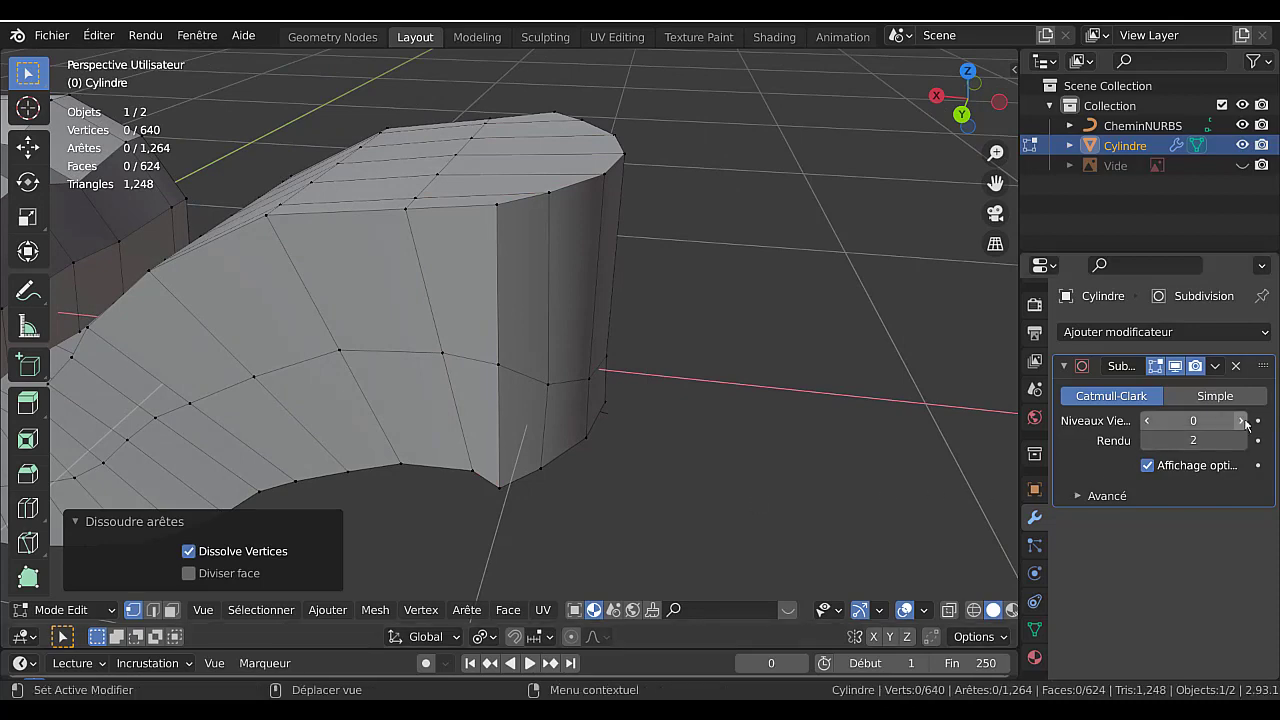
Set the Subdivision modifier's viewport level back to 3, checking the smoothed neck end in Object Mode.
left_click(1243, 421)
left_click(1243, 421)
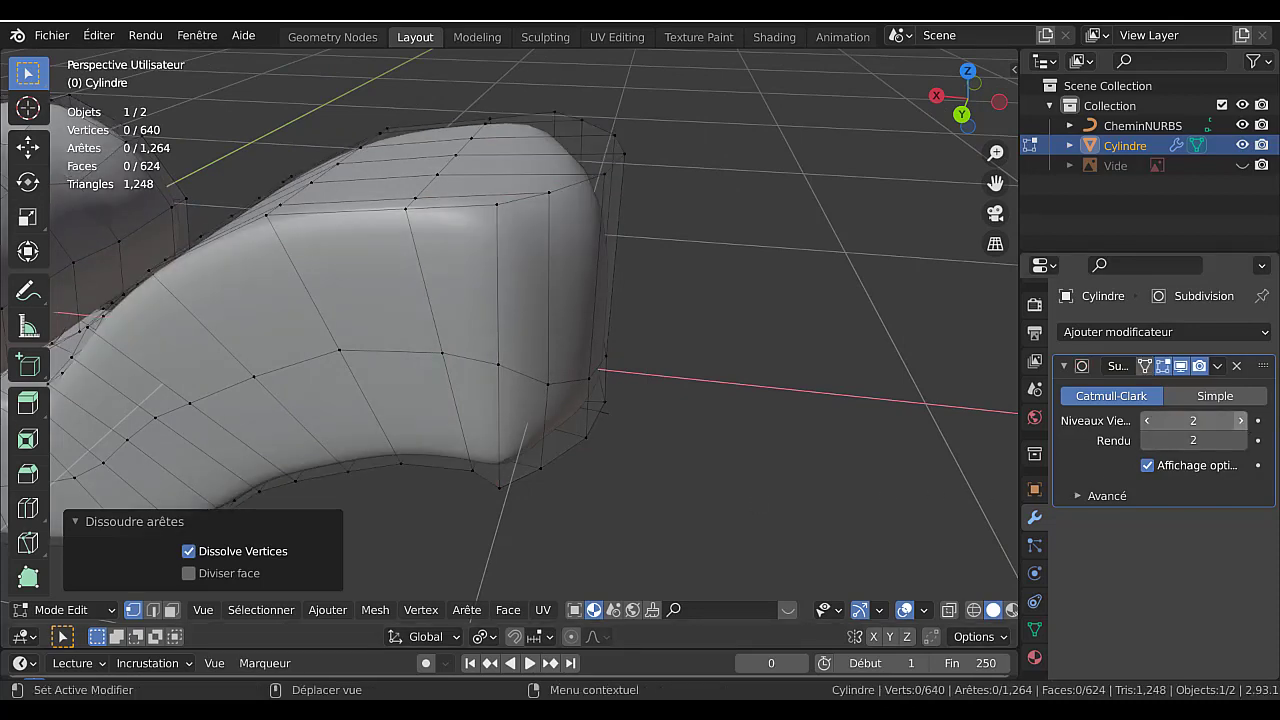
key("Tab")
middle_click_drag(730, 487, 594, 486)
key("Tab")
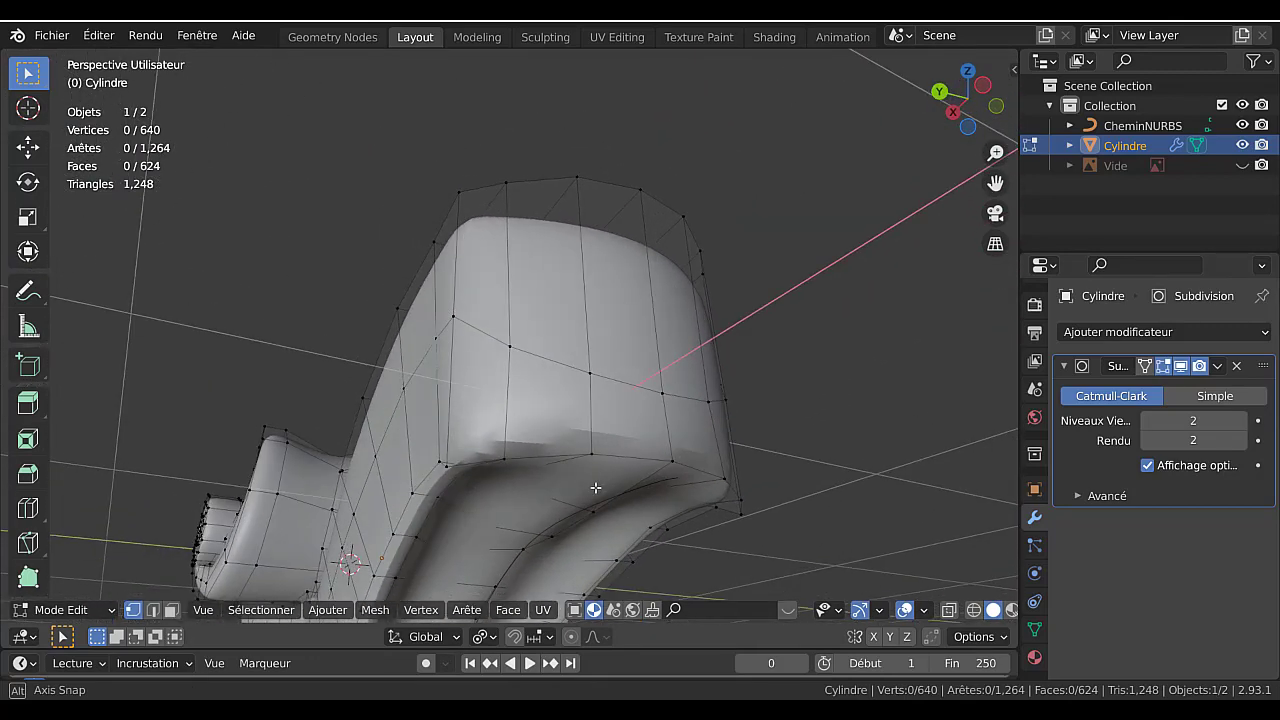
left_click(1241, 420)
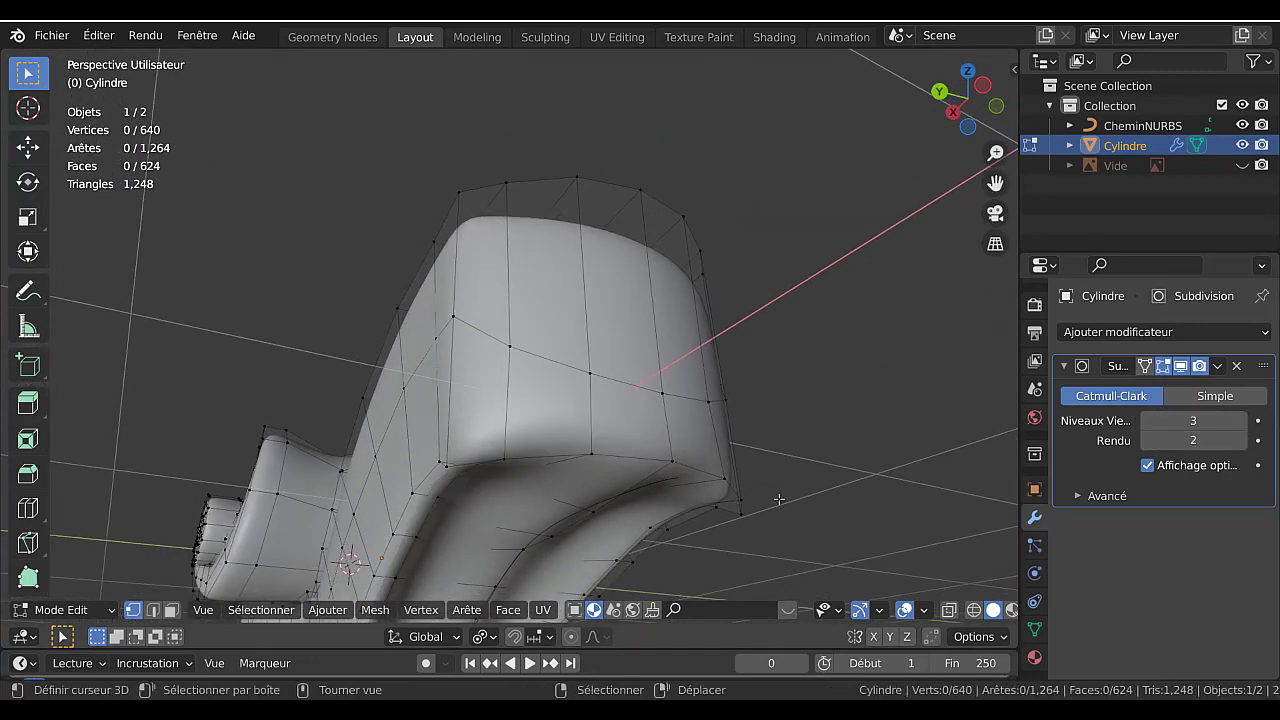
Select the two foremost vertices on the neck's underside centre ridge, raise them slightly along Z, and check the underside in Object Mode.
middle_click_drag(777, 503, 620, 507)
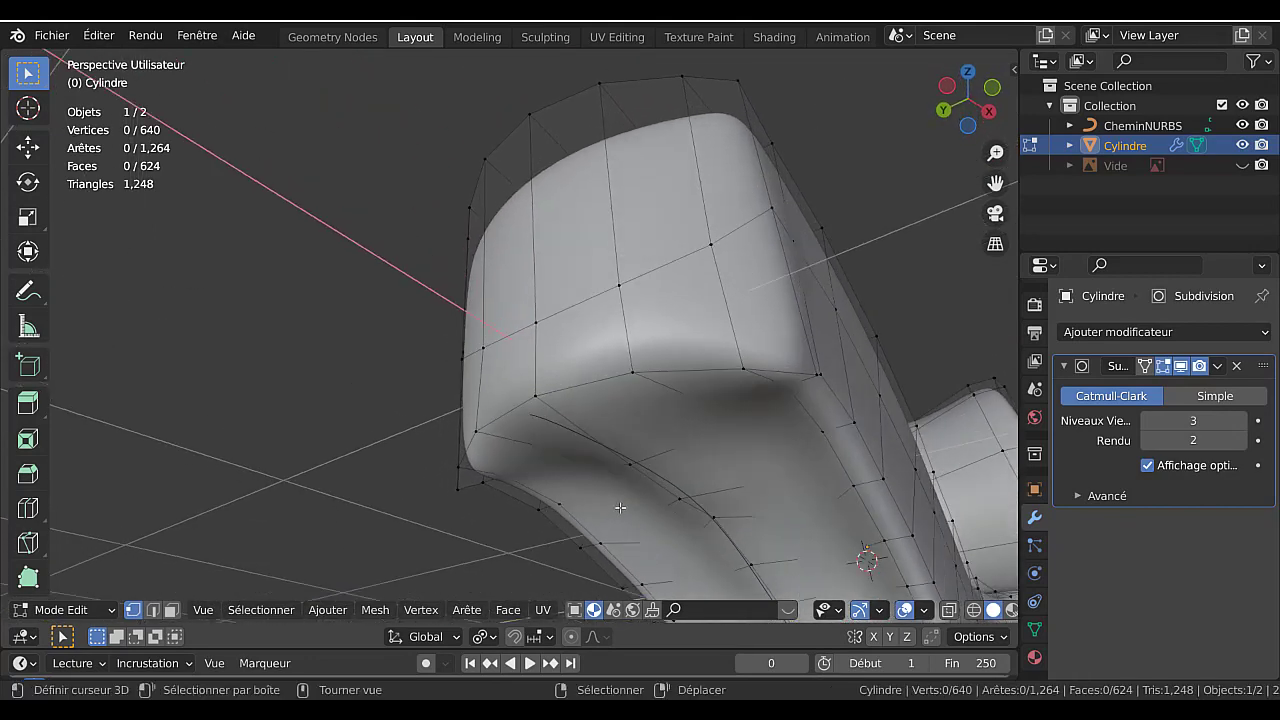
left_click(631, 465)
middle_click_drag(717, 514, 688, 481)
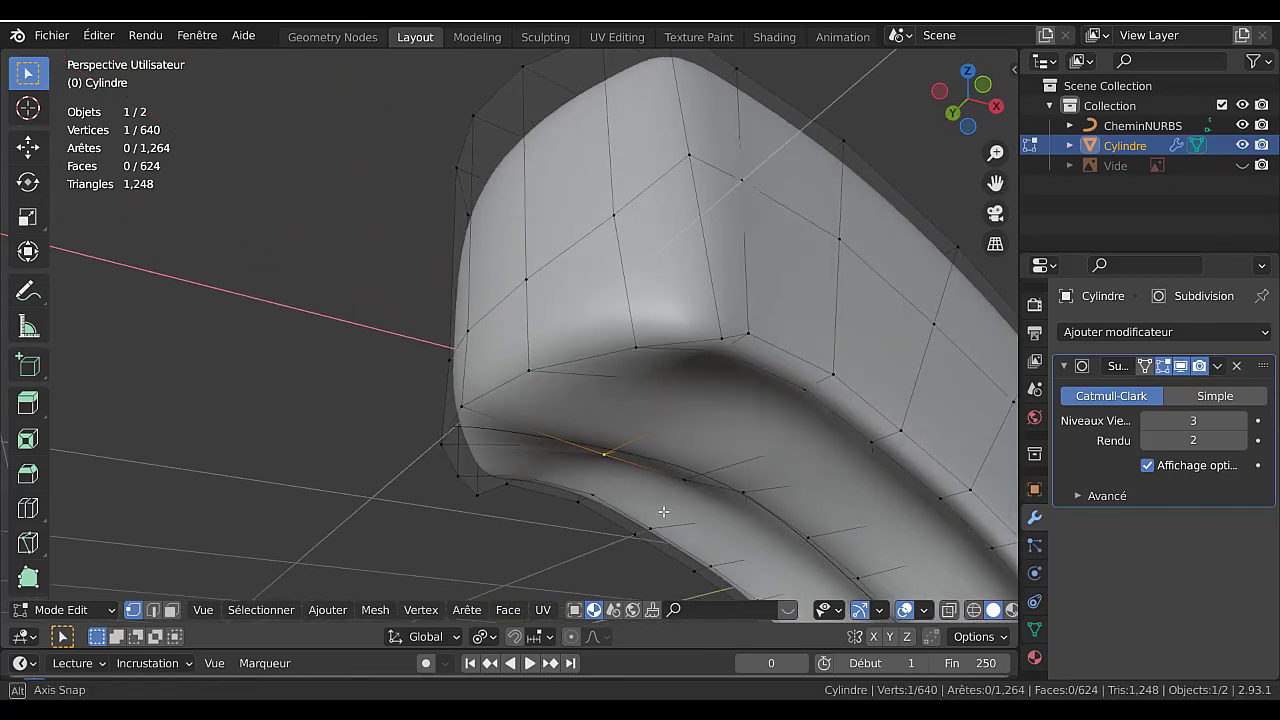
left_click(686, 481, "shift")
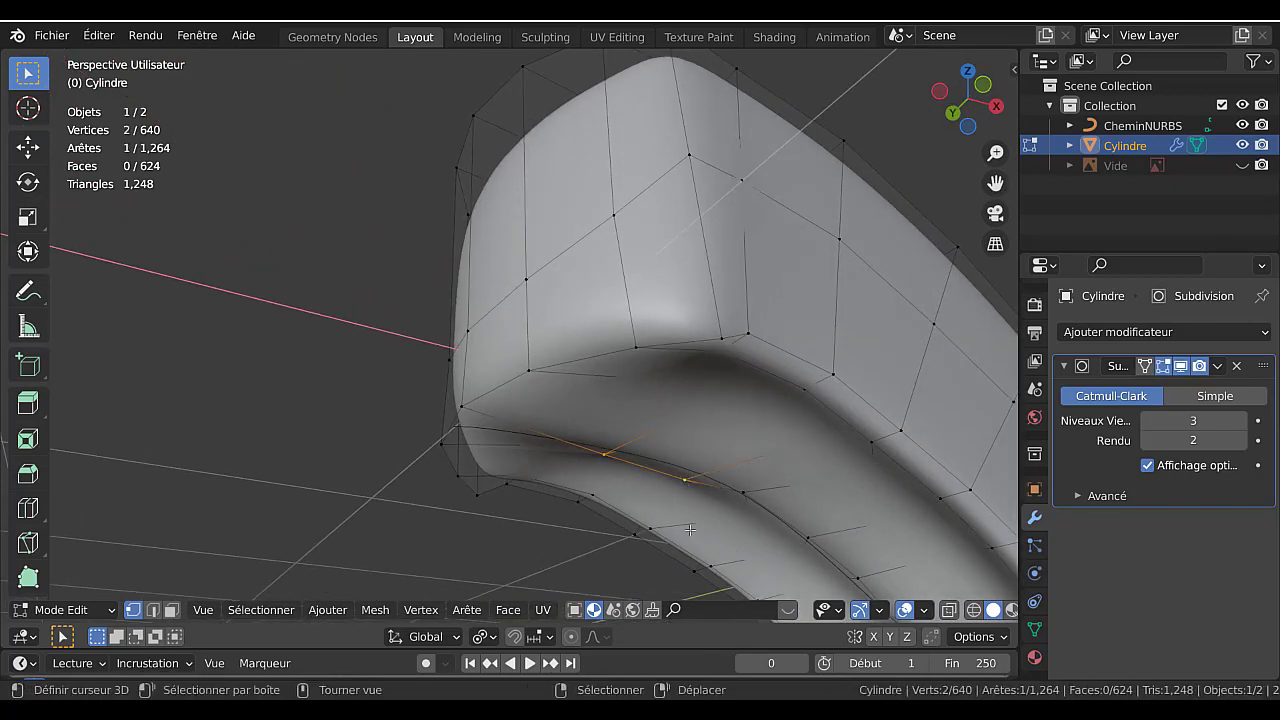
key("g")
key("z")
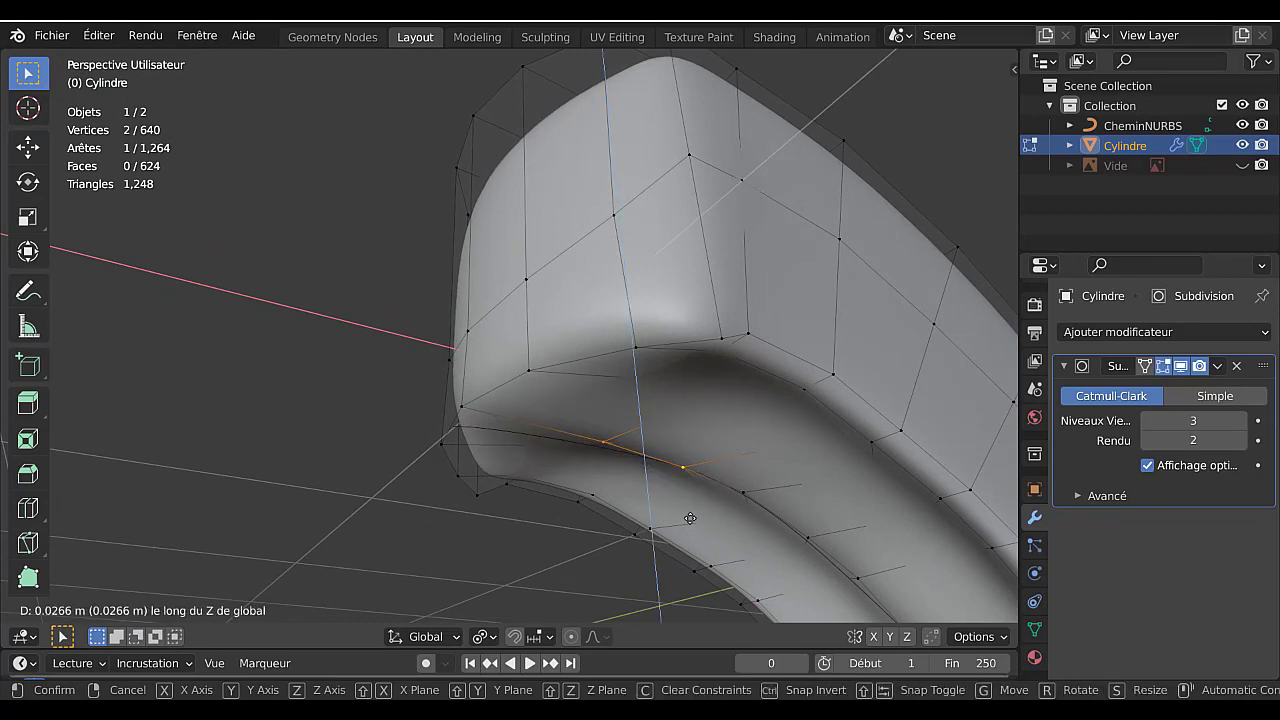
left_click(690, 521)
key("Tab")
middle_click_drag(700, 464, 803, 491)
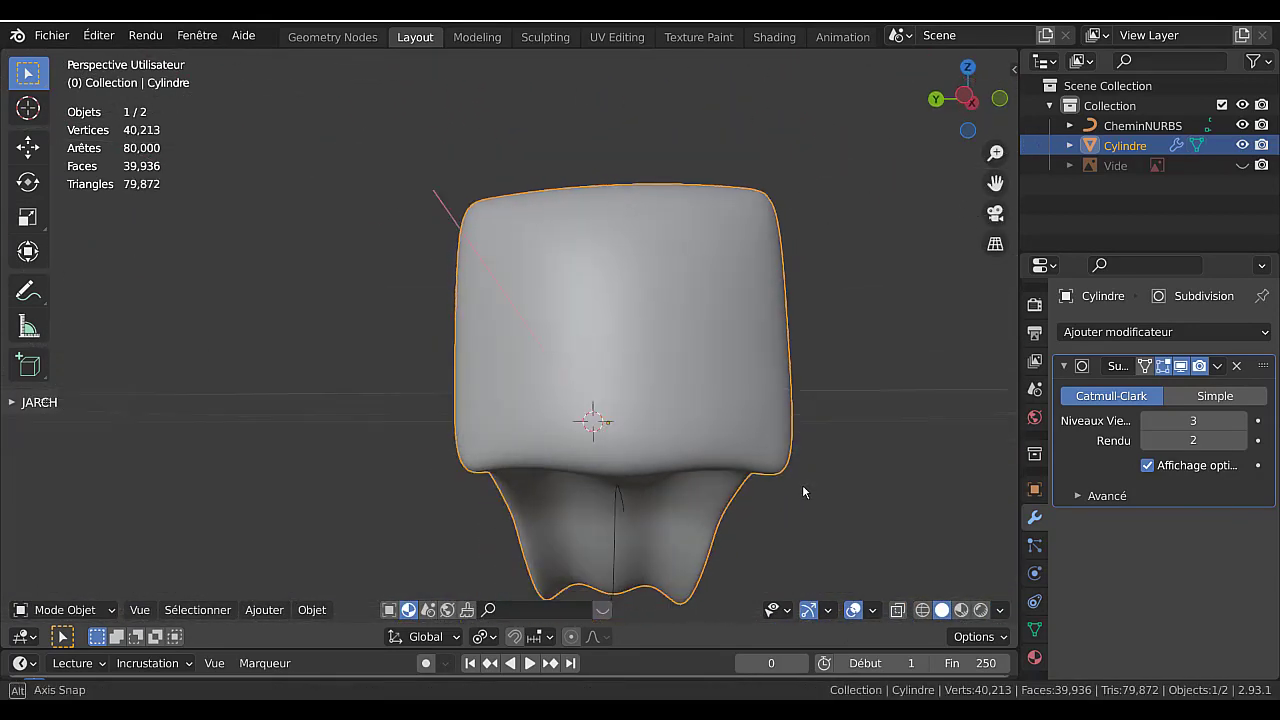
key("Tab")
Select the six upper faces of the neck's end face, above its curved middle edge row.
middle_click_drag(742, 400, 517, 543)
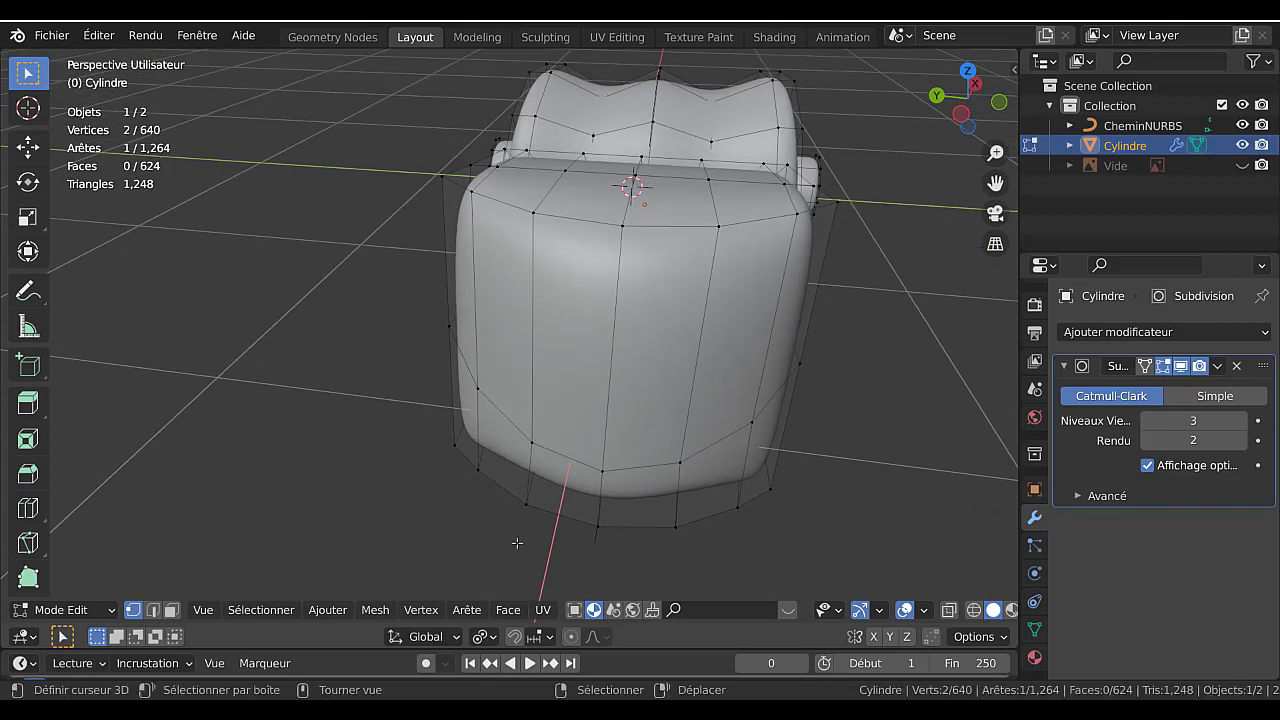
left_click(473, 313)
key("c")
mouse_move(473, 313)
left_mouse_down()
mouse_move(510, 328)
mouse_move(697, 333)
left_mouse_up()
left_click(752, 331)
right_click(752, 331)
scroll(774, 390, "down", 3)
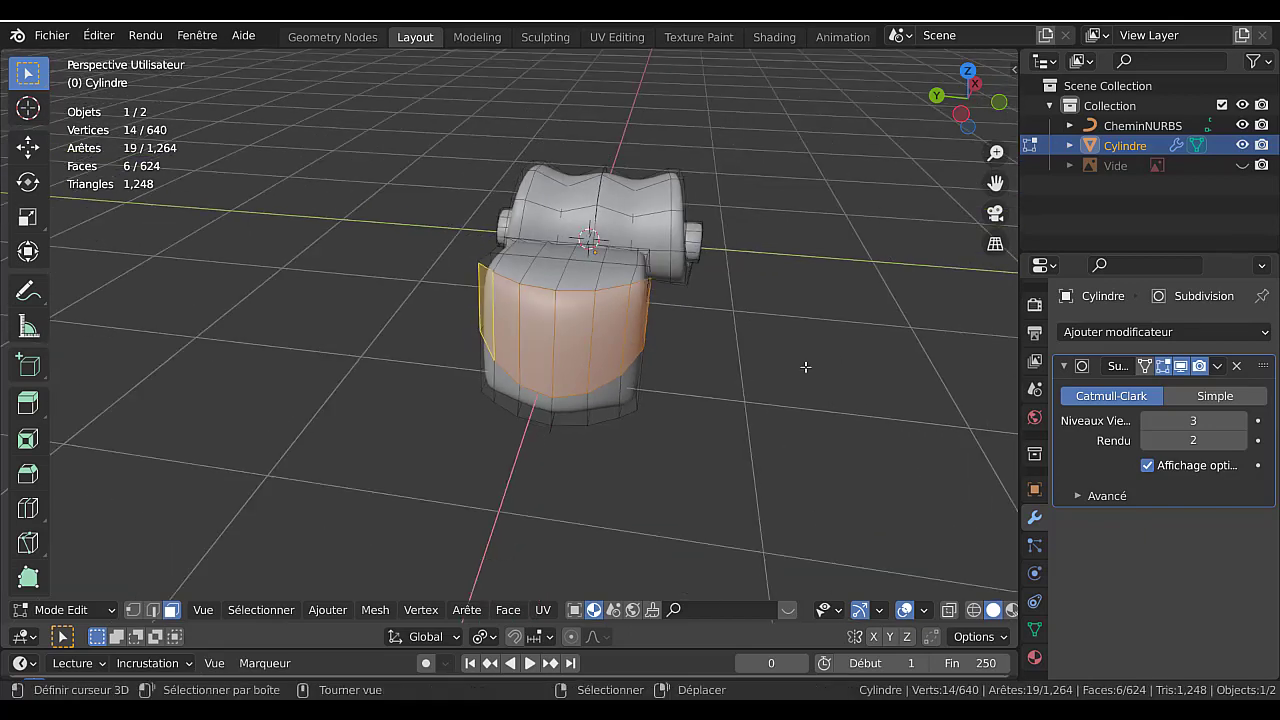
Extrude the six selected end faces about 0.32 m along their normal.
middle_click_drag(774, 390, 634, 371)
scroll(634, 371, "down", 2)
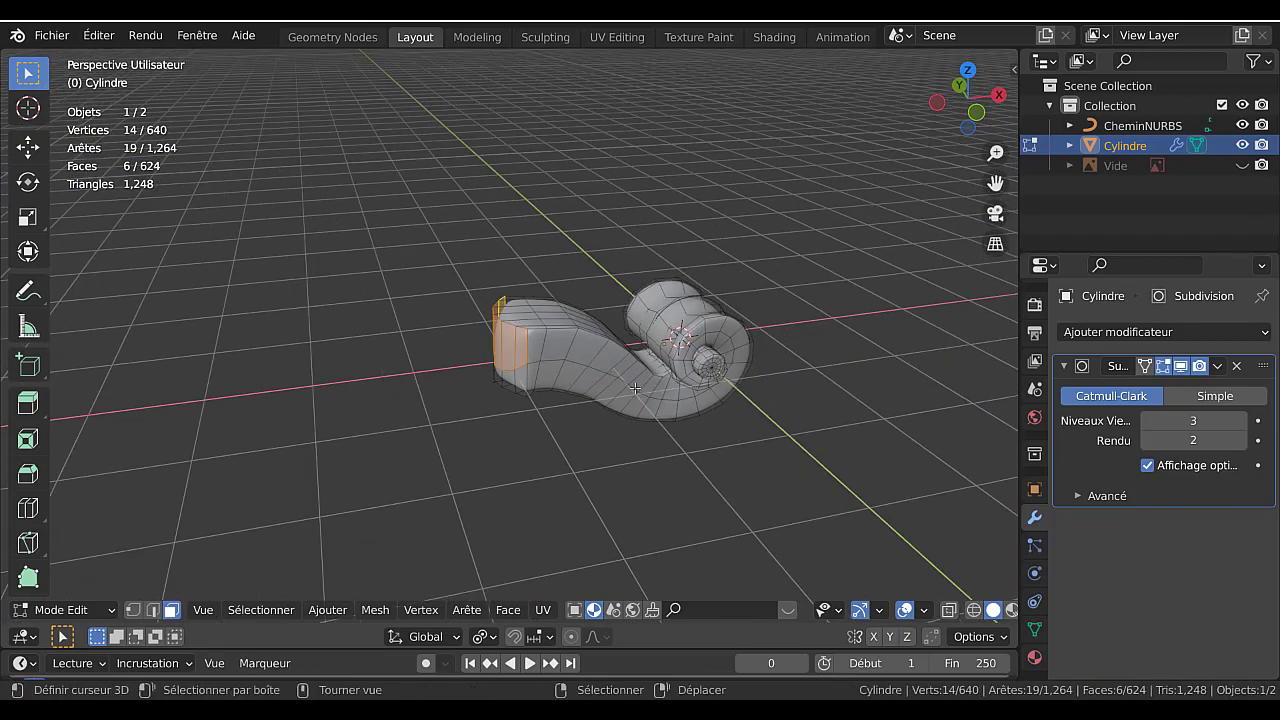
key("e")
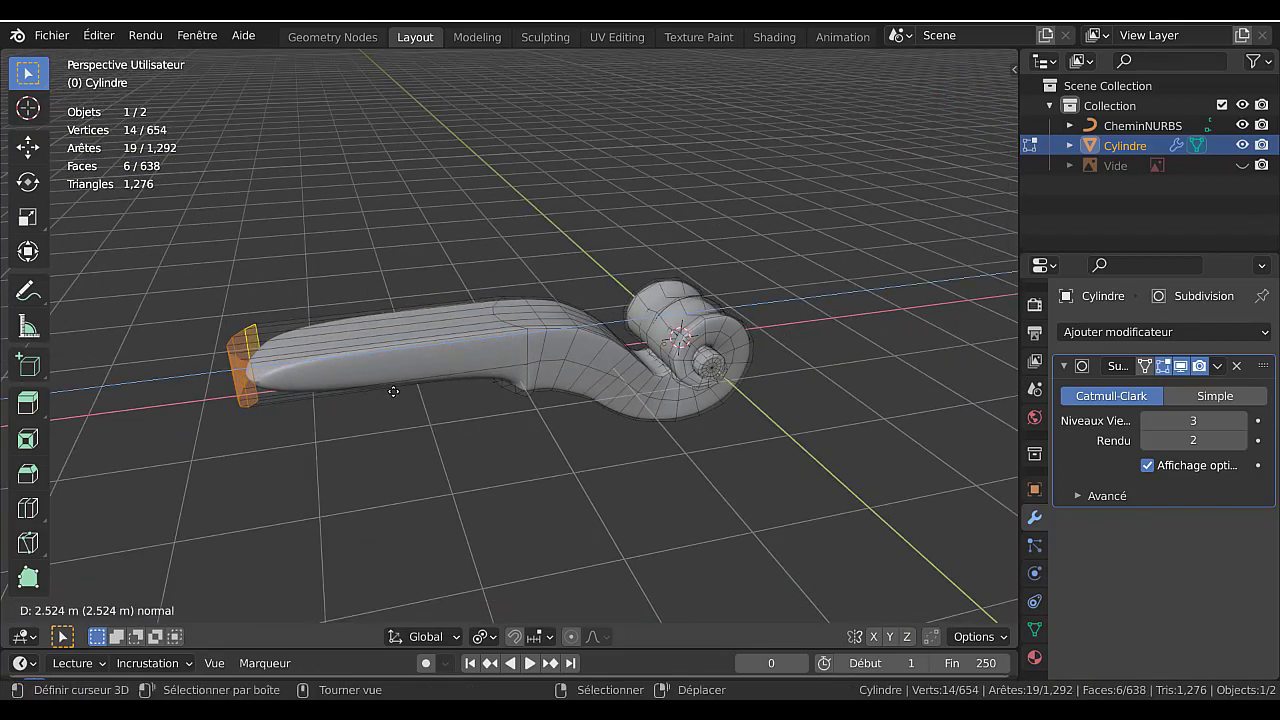
left_click(602, 375)
middle_click_drag(588, 388, 500, 394)
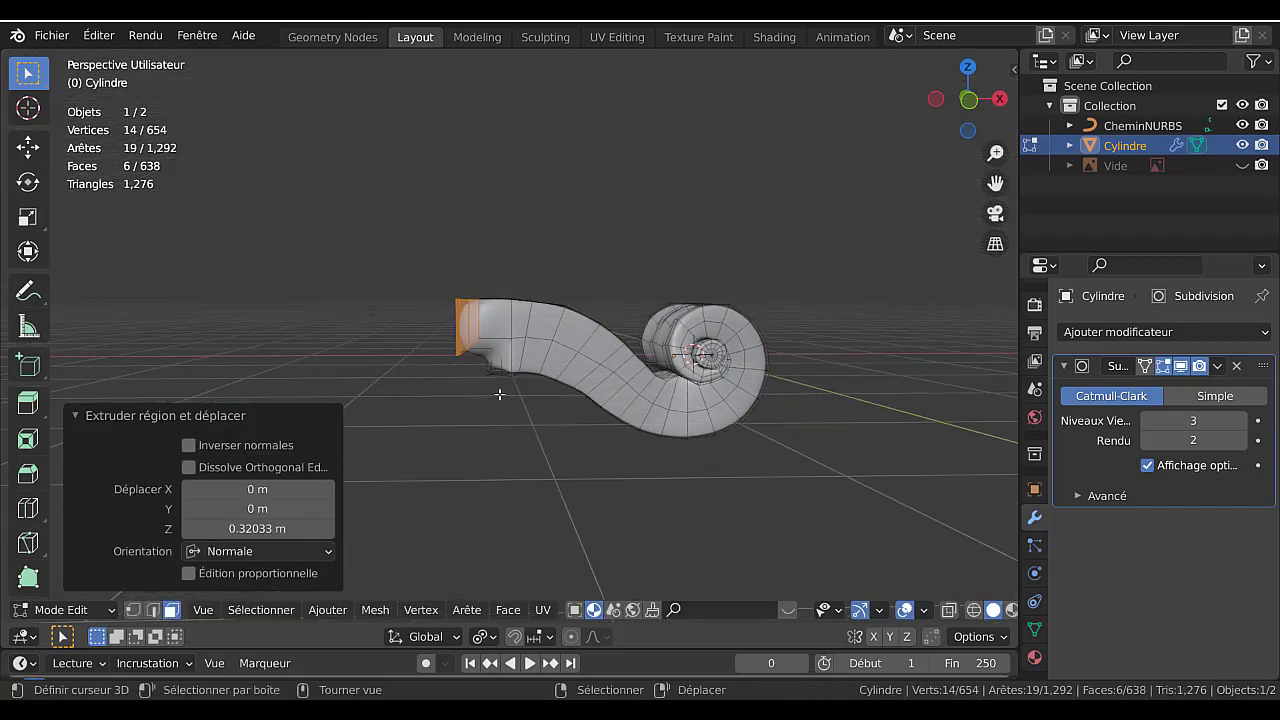
Flatten the newly extruded end faces of the neck by scaling them to 0 along X.
scroll(487, 364, "up", 2)
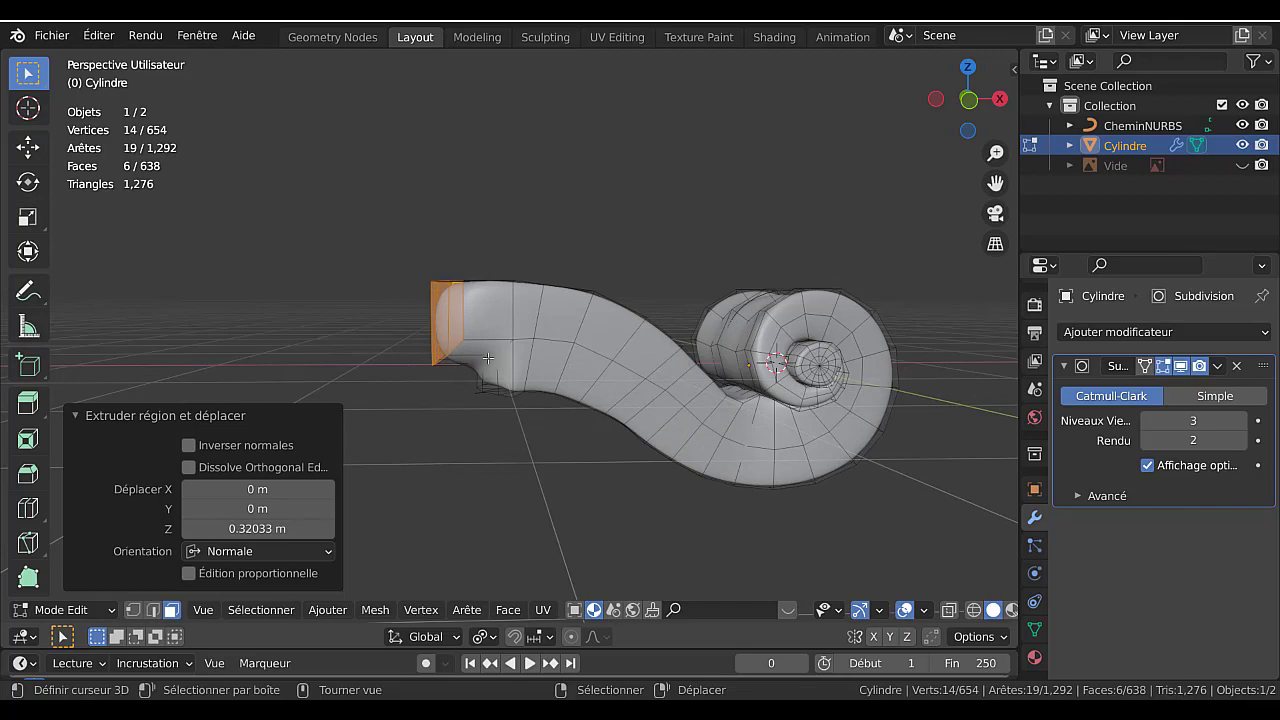
key("KP_3")
key("KP_1")
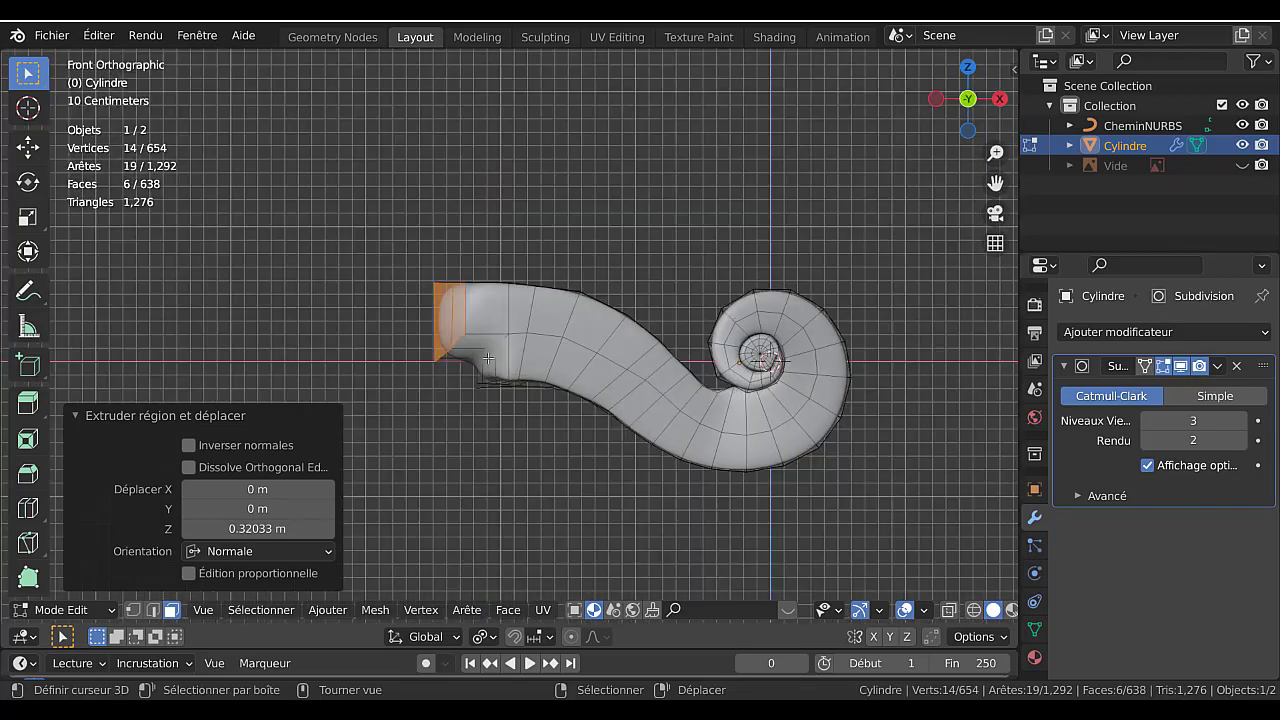
middle_click_drag(522, 368, 655, 370, "shift")
scroll(663, 394, "down", 1)
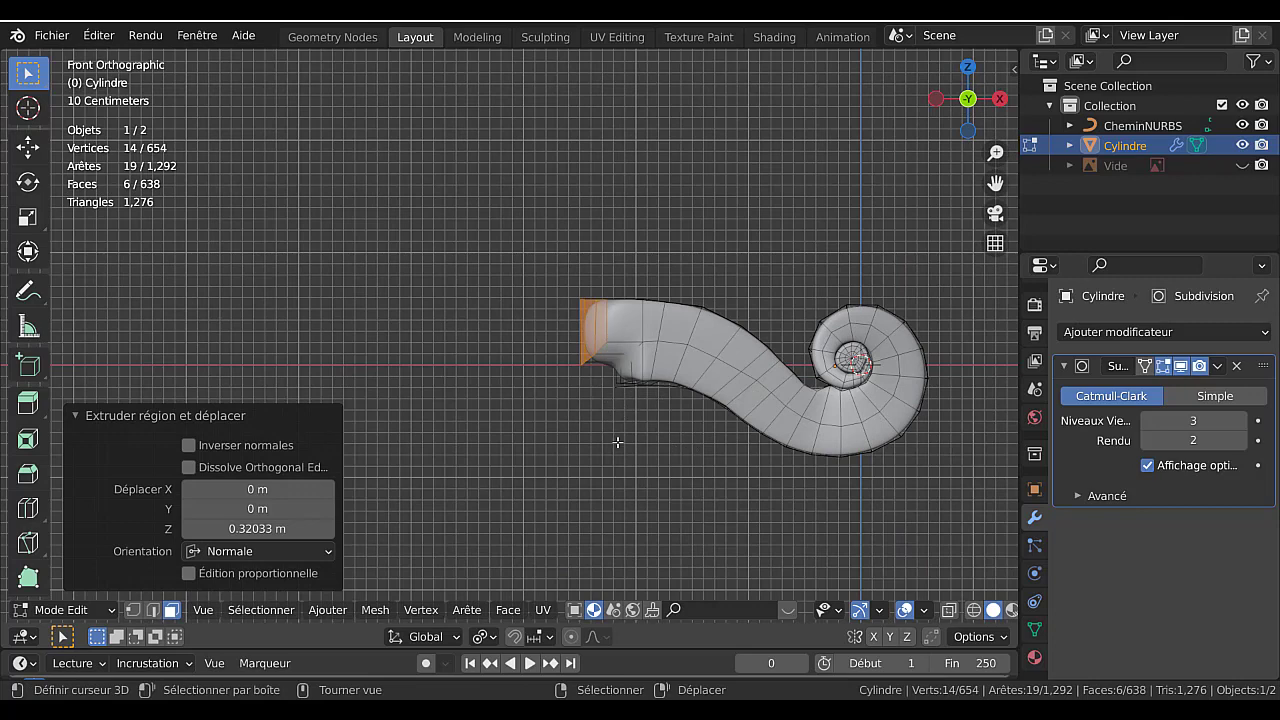
type("sx")
type("0")
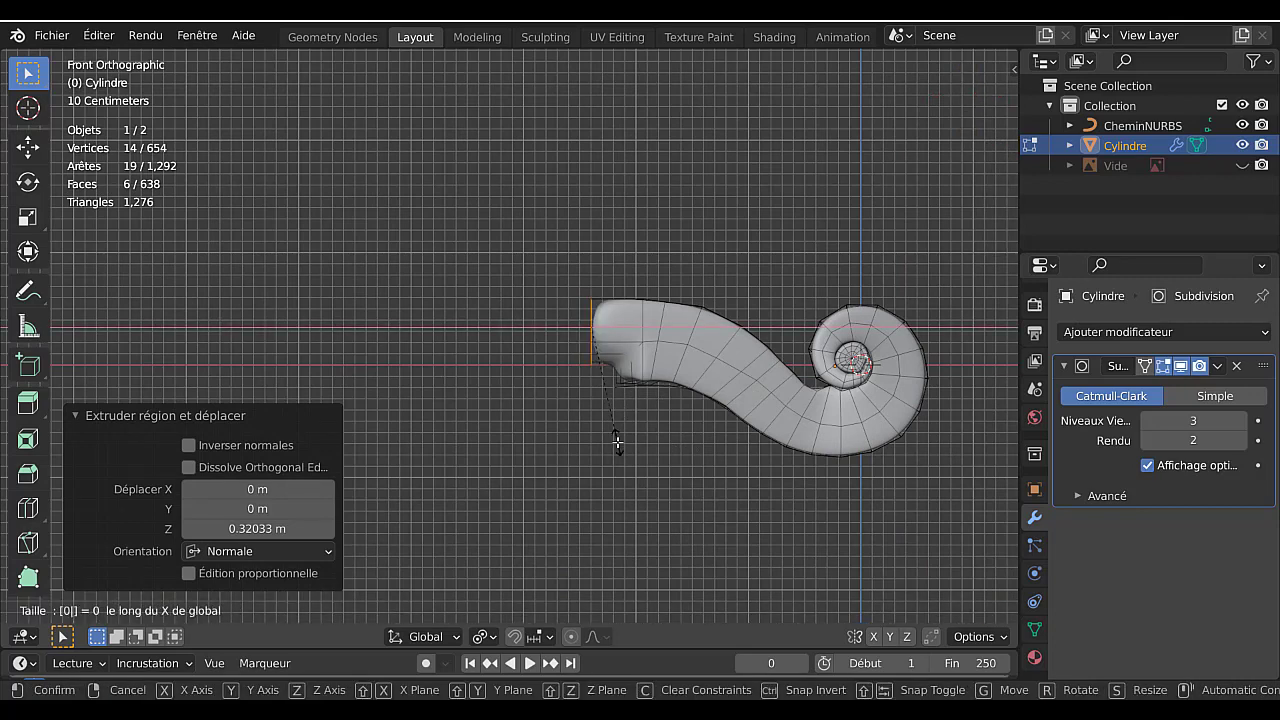
key("Return")
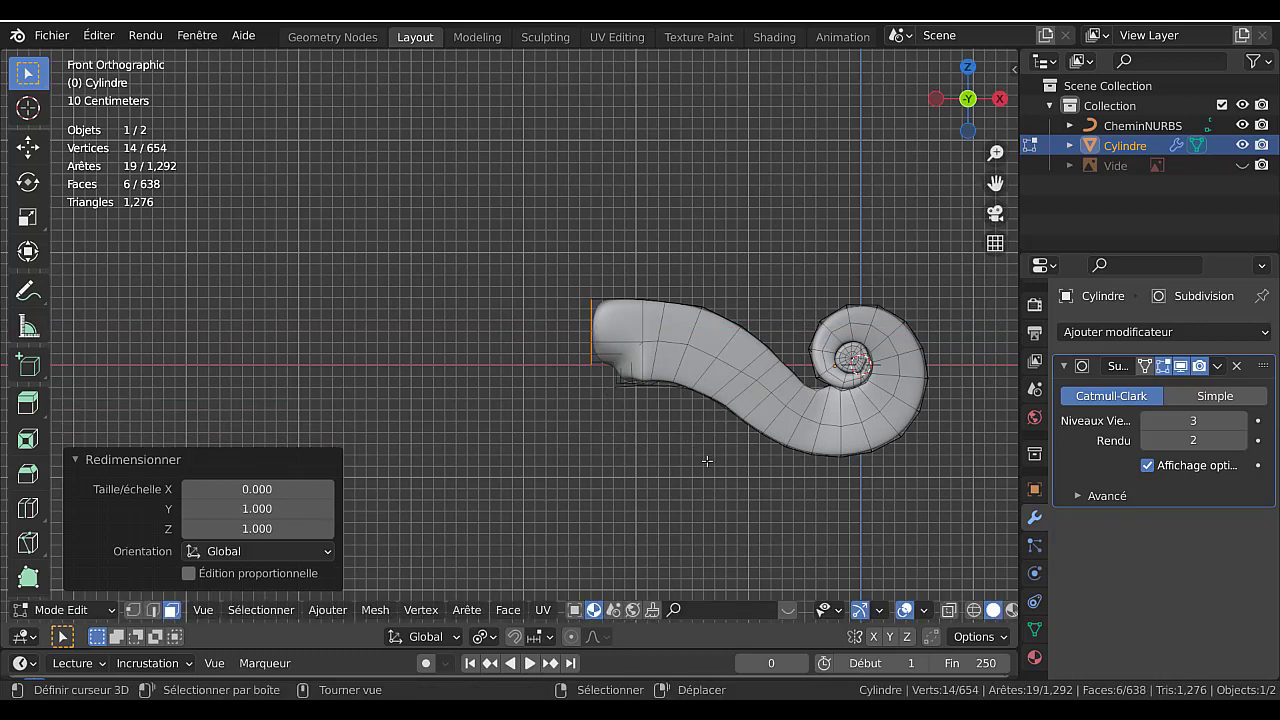
Extrude the flattened end faces about 4.24 m along their normal to lengthen the neck, checking the result in Object Mode.
key("r")
key("Escape")
key("e")
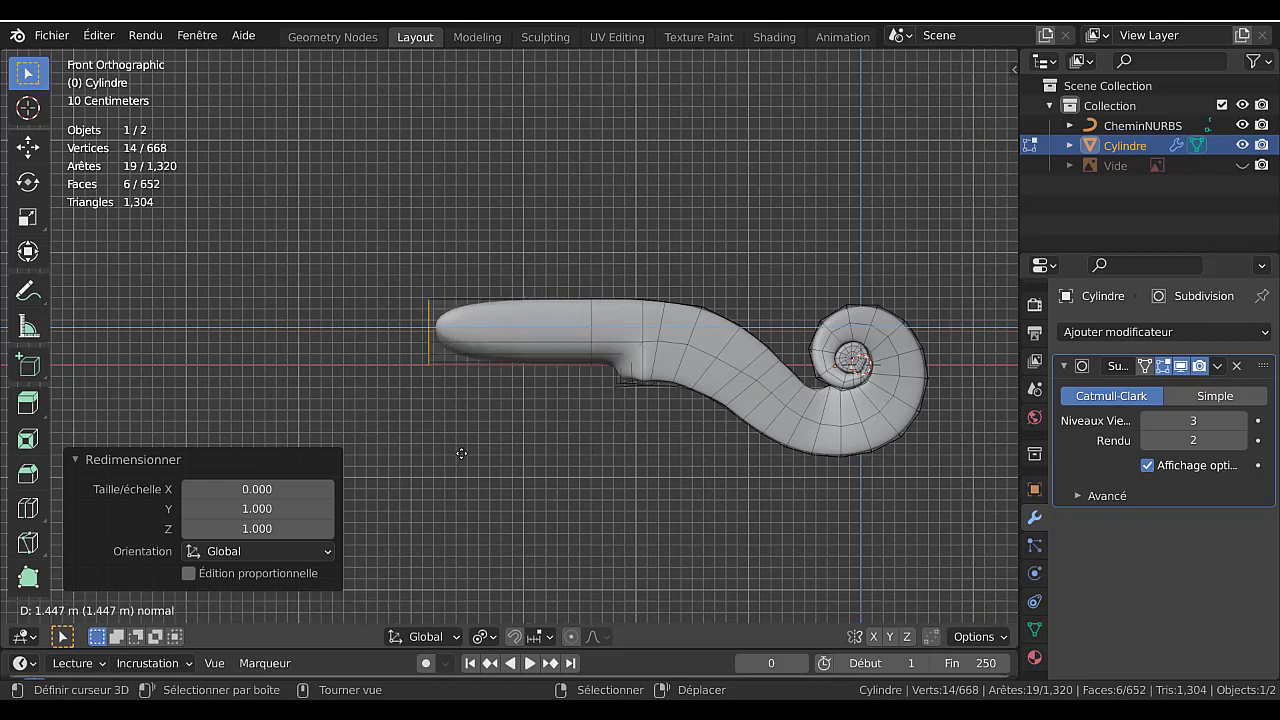
left_click(230, 446)
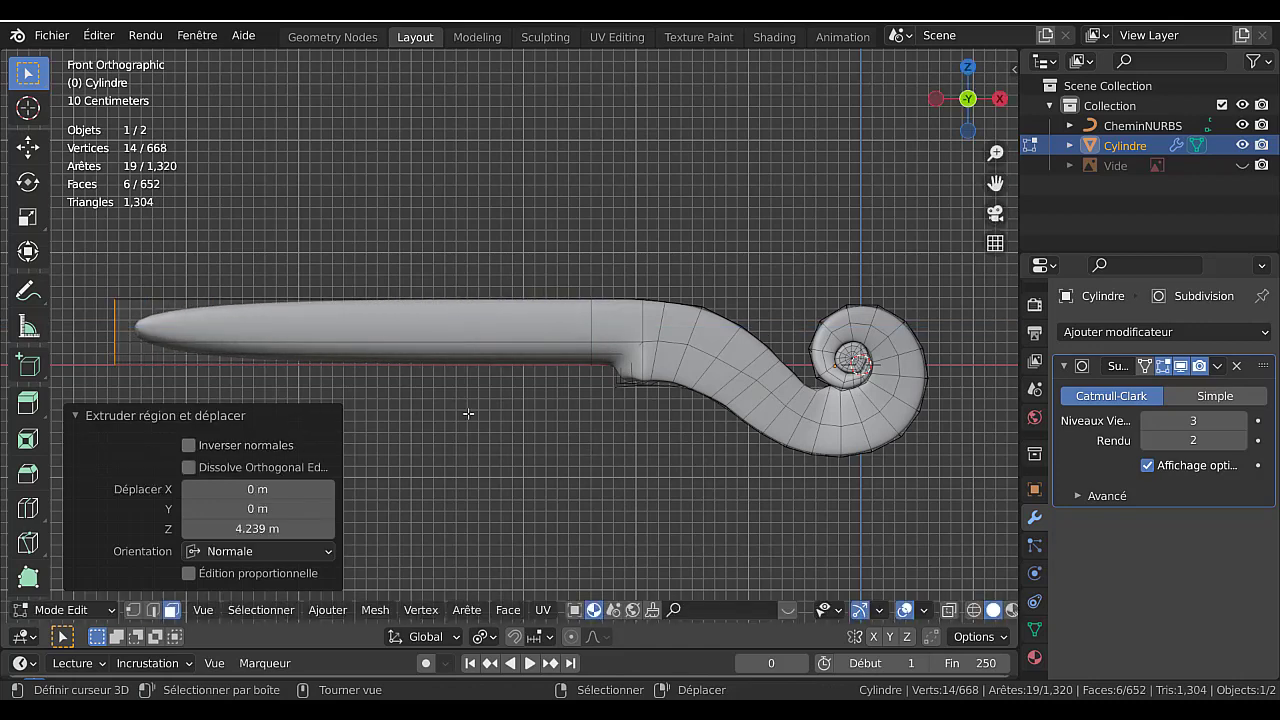
middle_click_drag(466, 420, 626, 414)
key("Tab")
key("Tab")
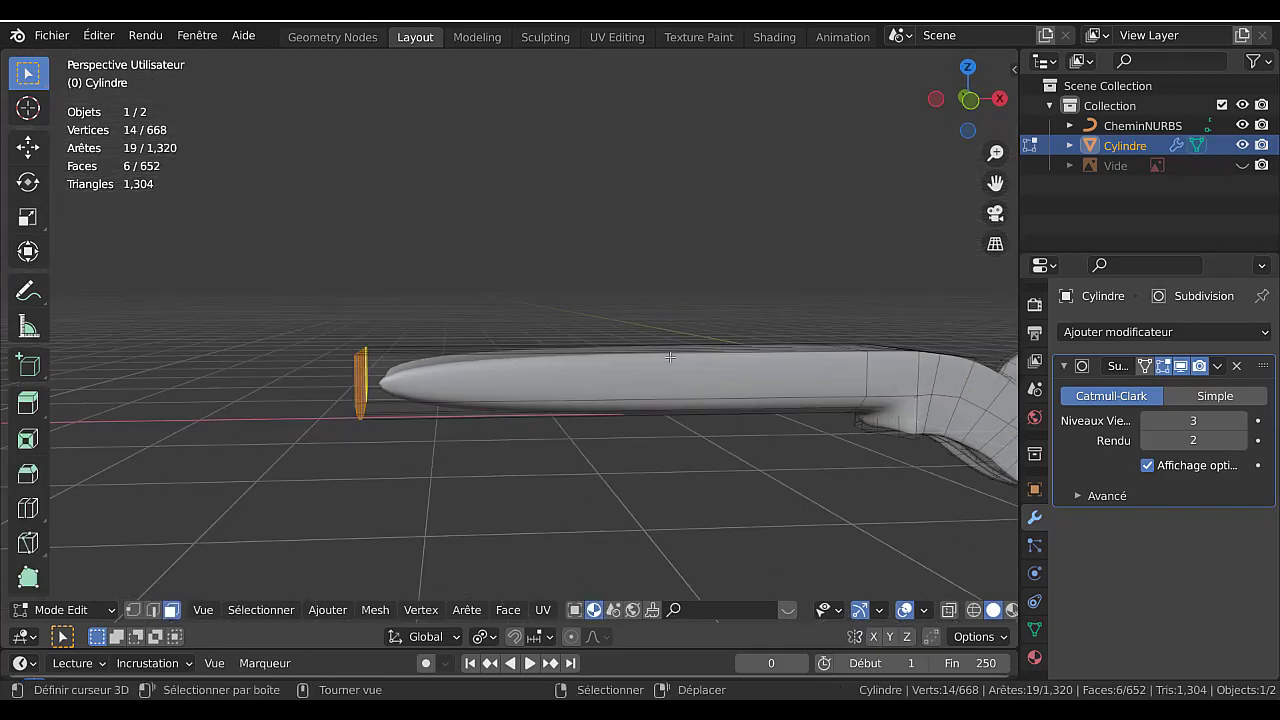
Add one loop cut near the far end of the lengthened neck at a factor of about -0.789, checking it in Object Mode.
key("ctrl+r")
left_click(608, 380)
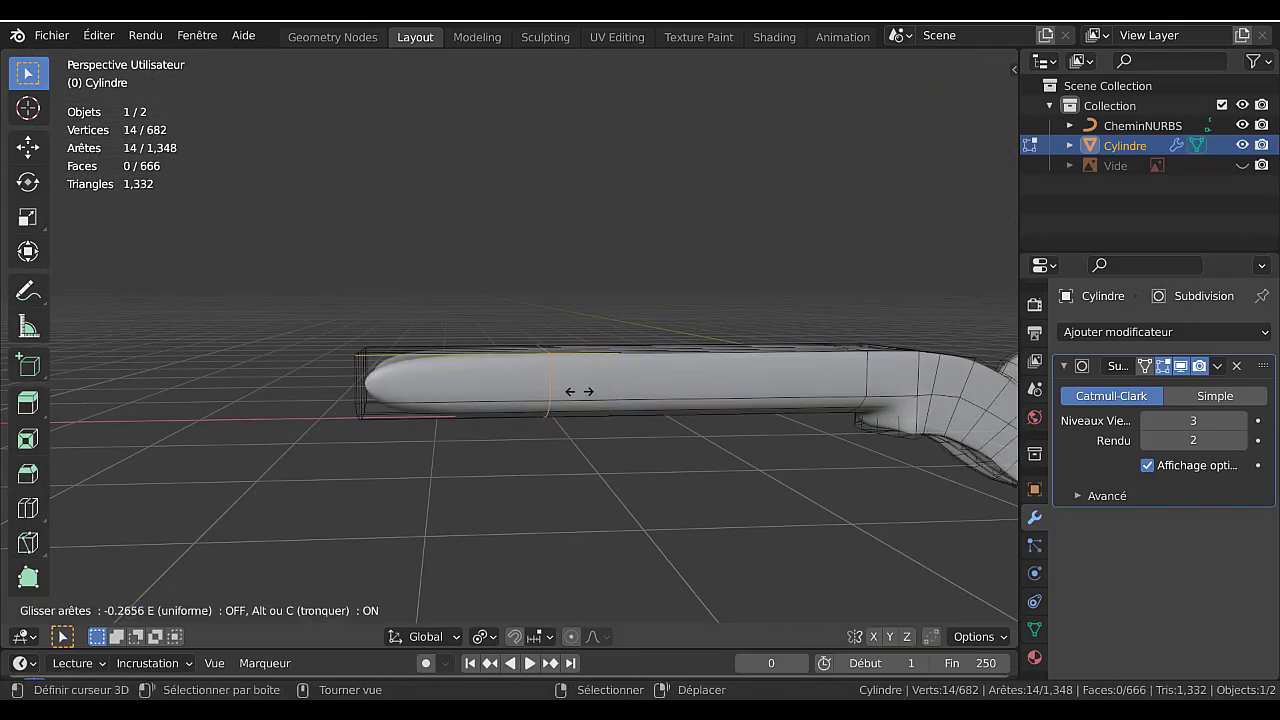
left_click(465, 444)
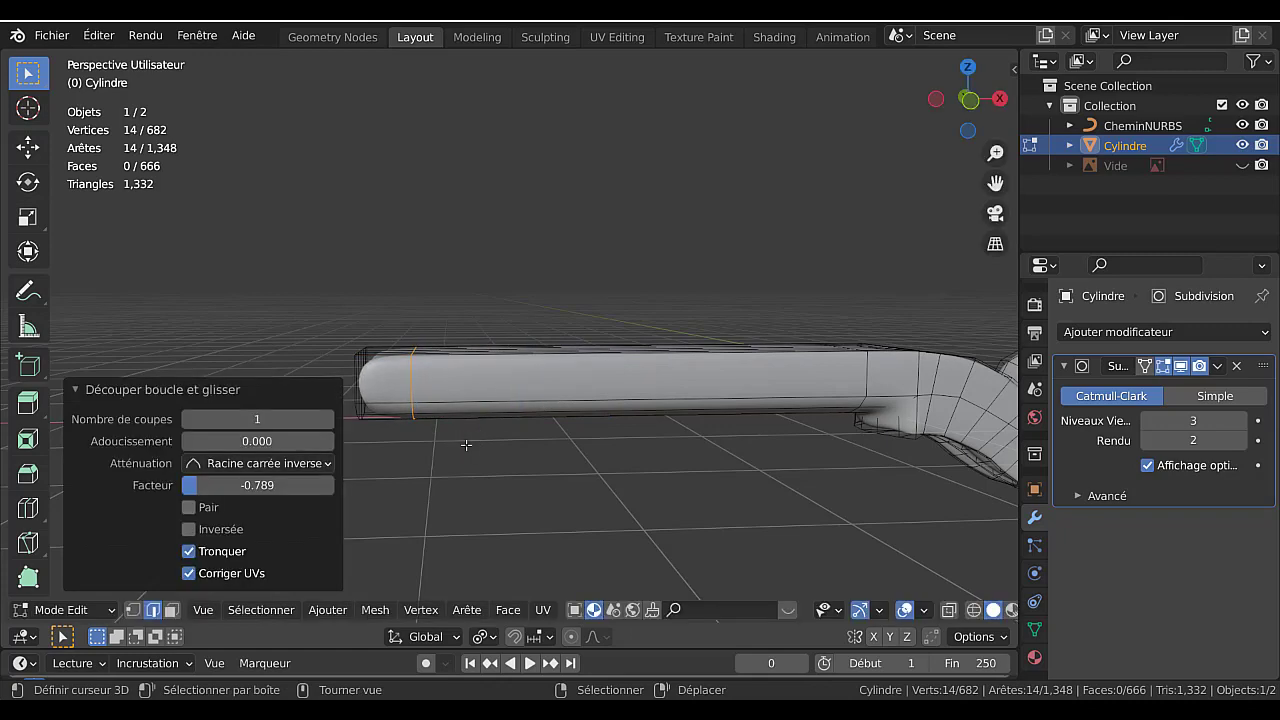
key("Tab")
middle_click_drag(651, 443, 625, 482)
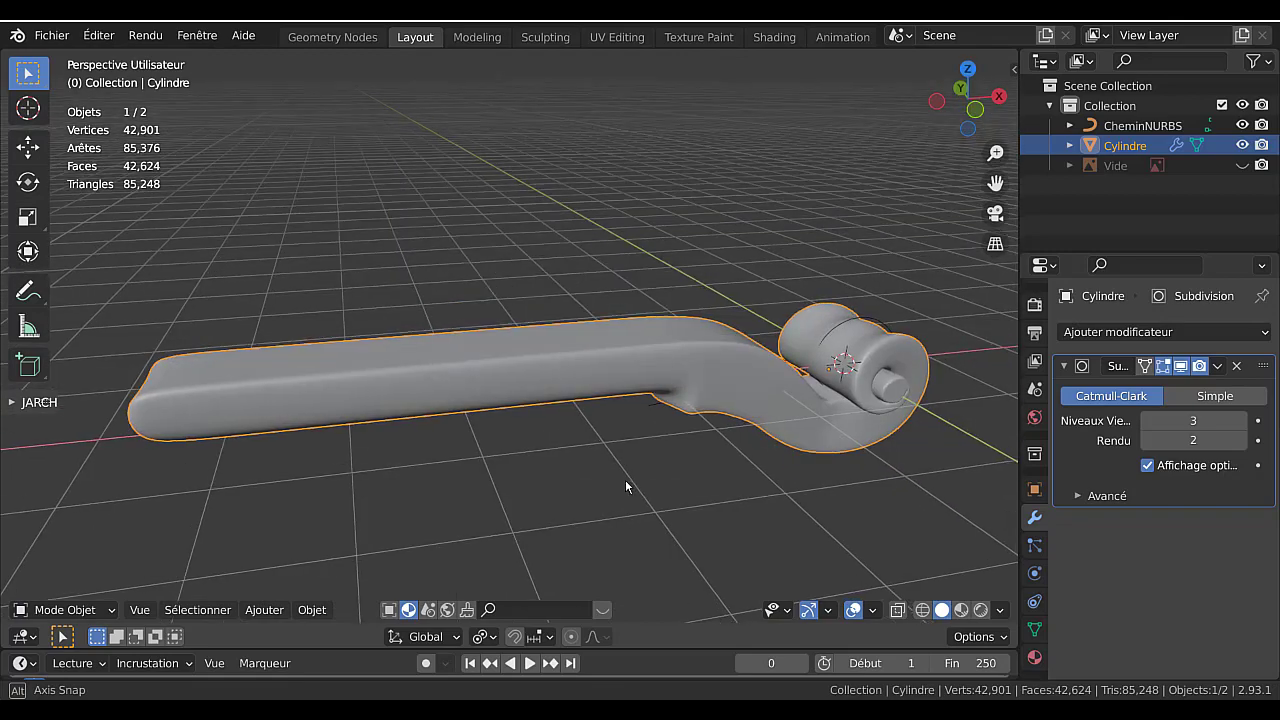
Turn on X-ray in the front view and circle-select eleven vertices of the lip on the underside where the neck begins.
key("KP_1")
key("Tab")
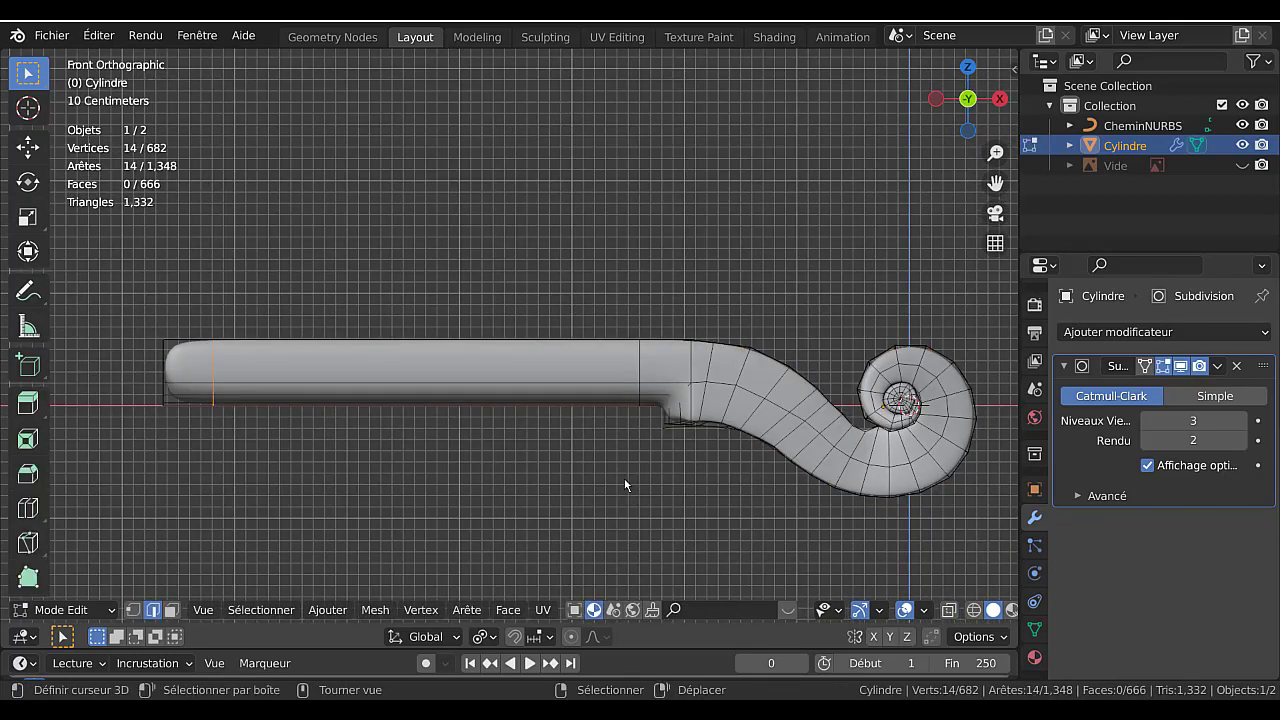
scroll(623, 451, "up", 3)
scroll(623, 451, "down", 1)
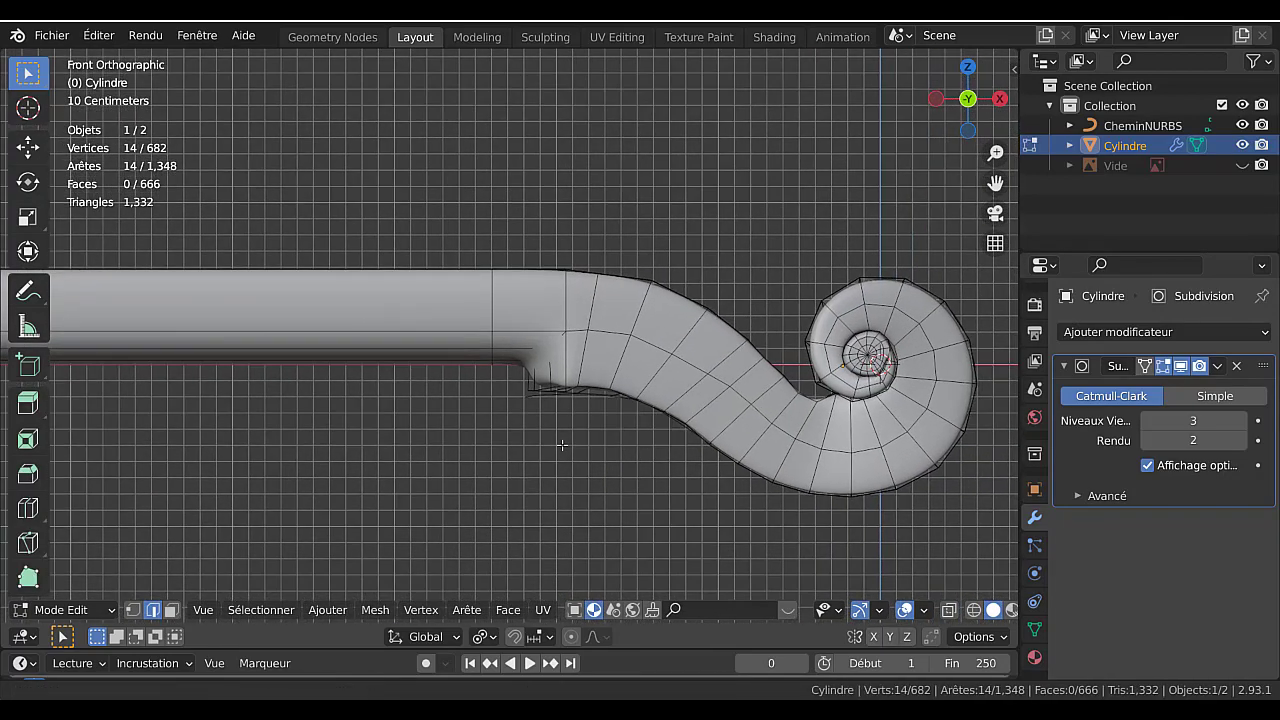
scroll(563, 443, "up", 2)
key("alt+z")
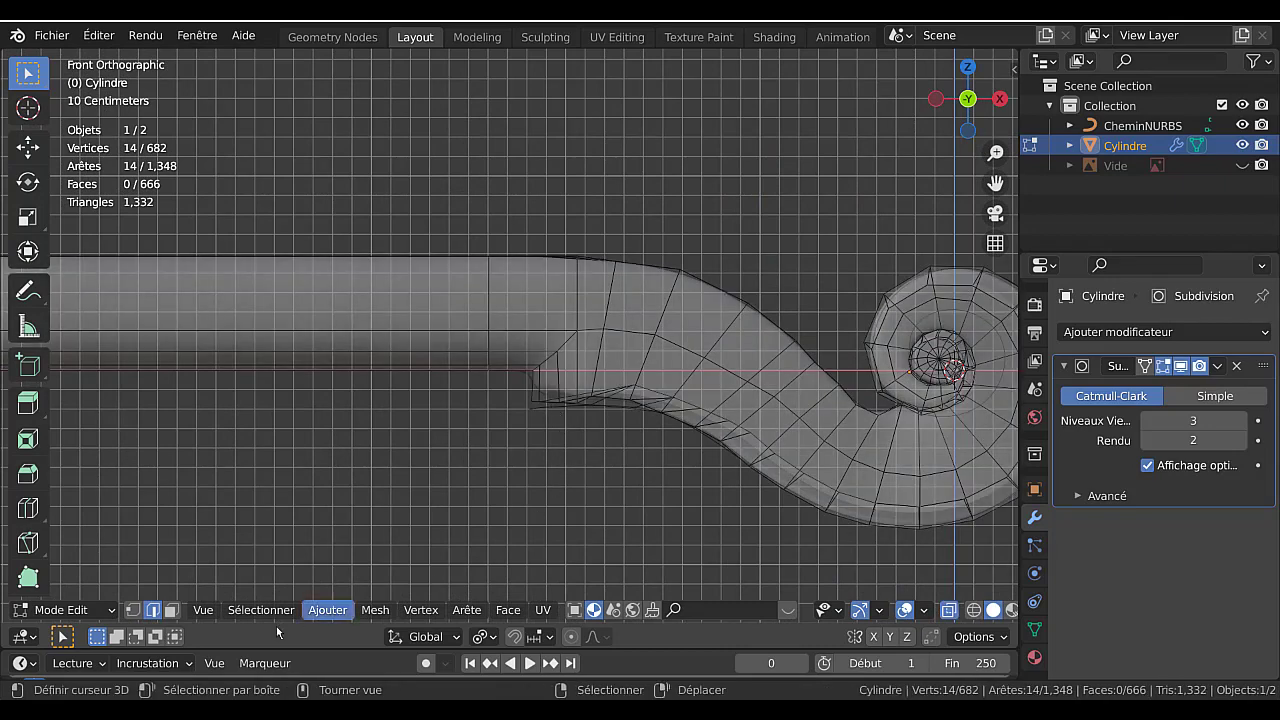
left_click(136, 611)
left_click(597, 484)
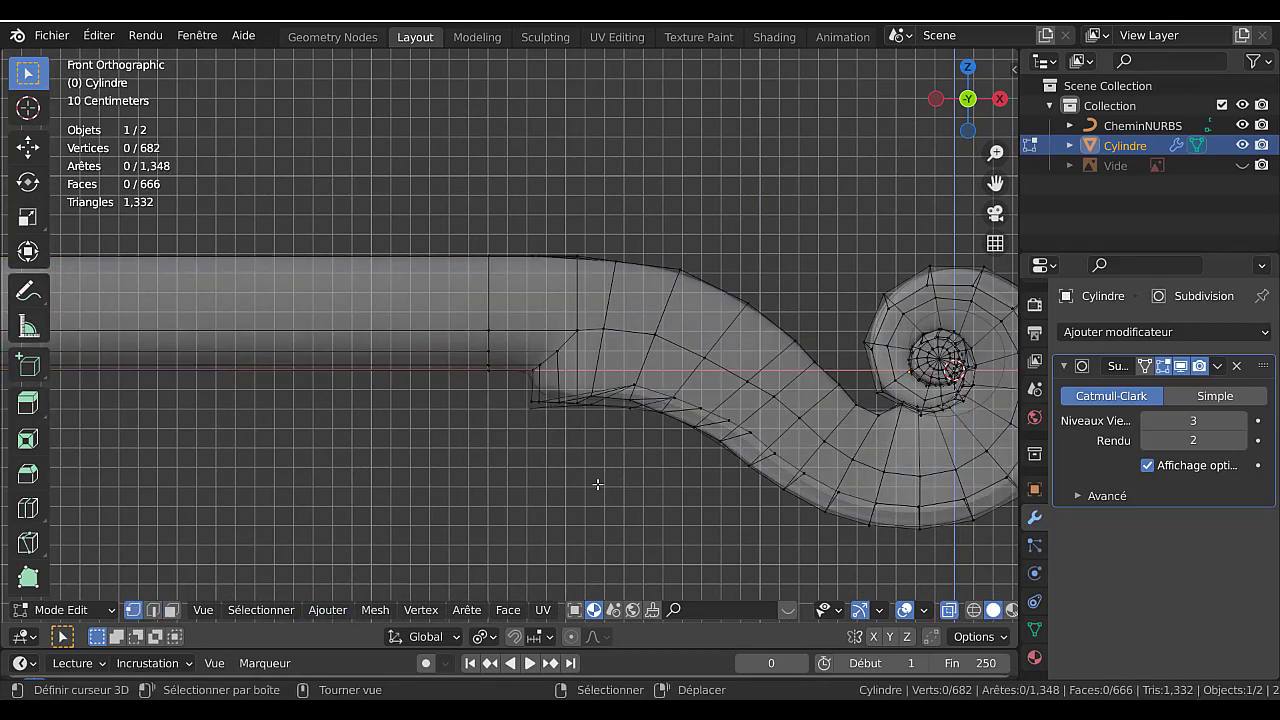
key("c")
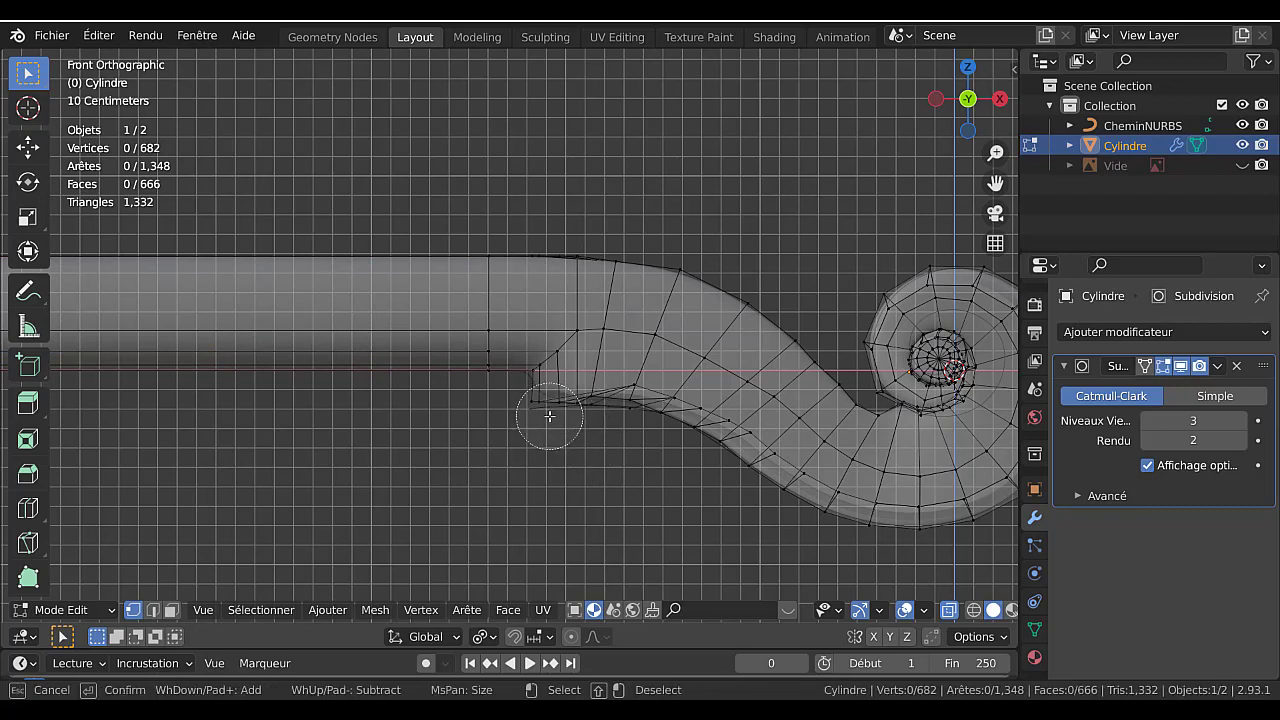
left_click(567, 409)
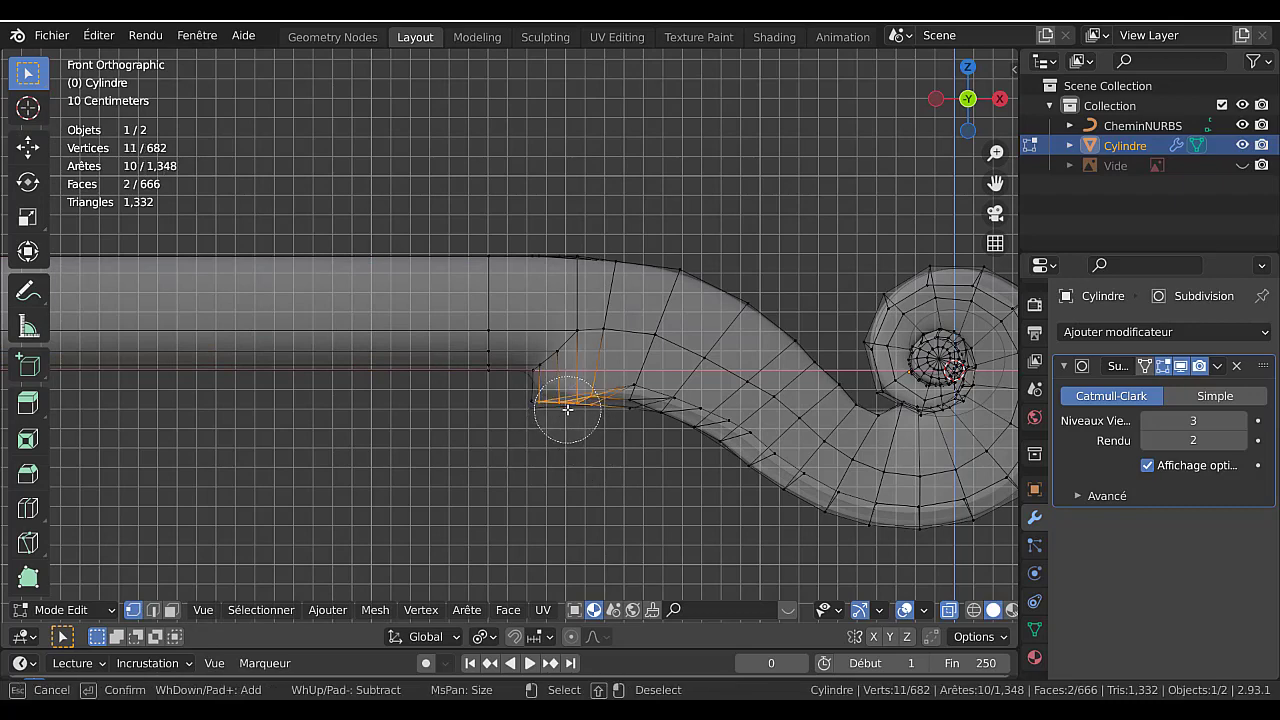
key("Escape")
Try to lower the selected lip vertices about 0.03 m along Z.
key("g")
key("z")
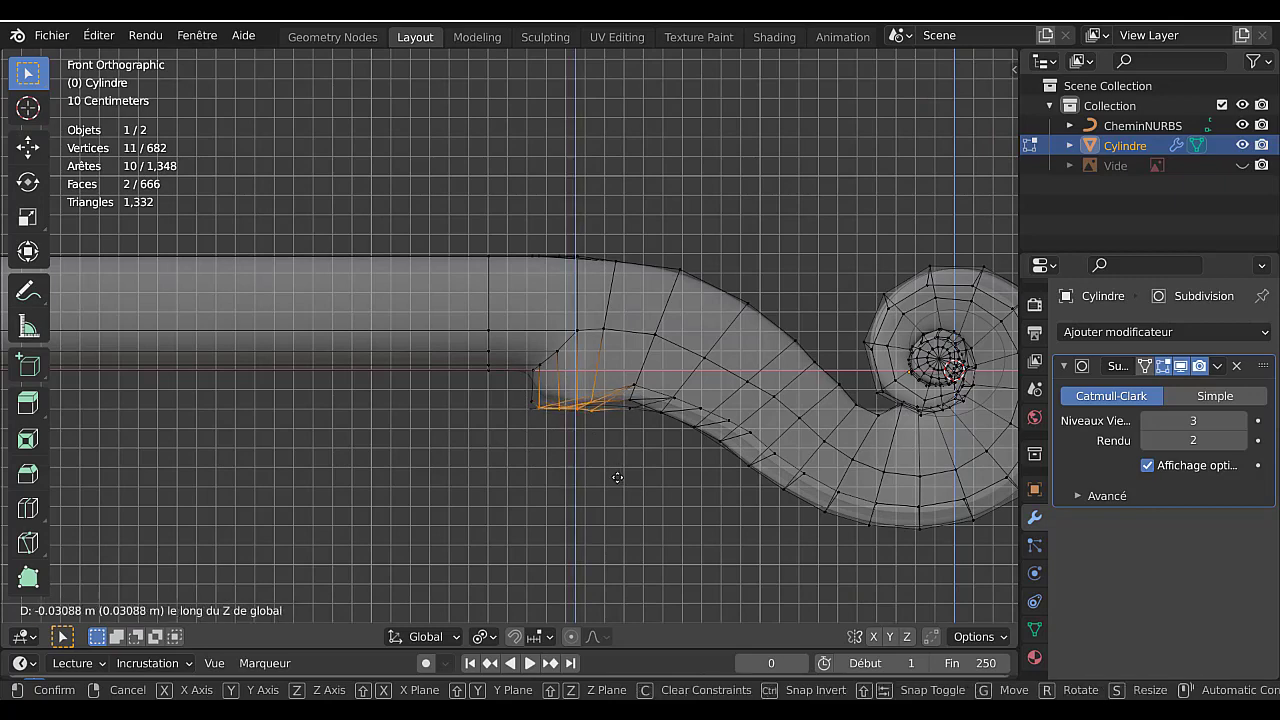
left_click(617, 480)
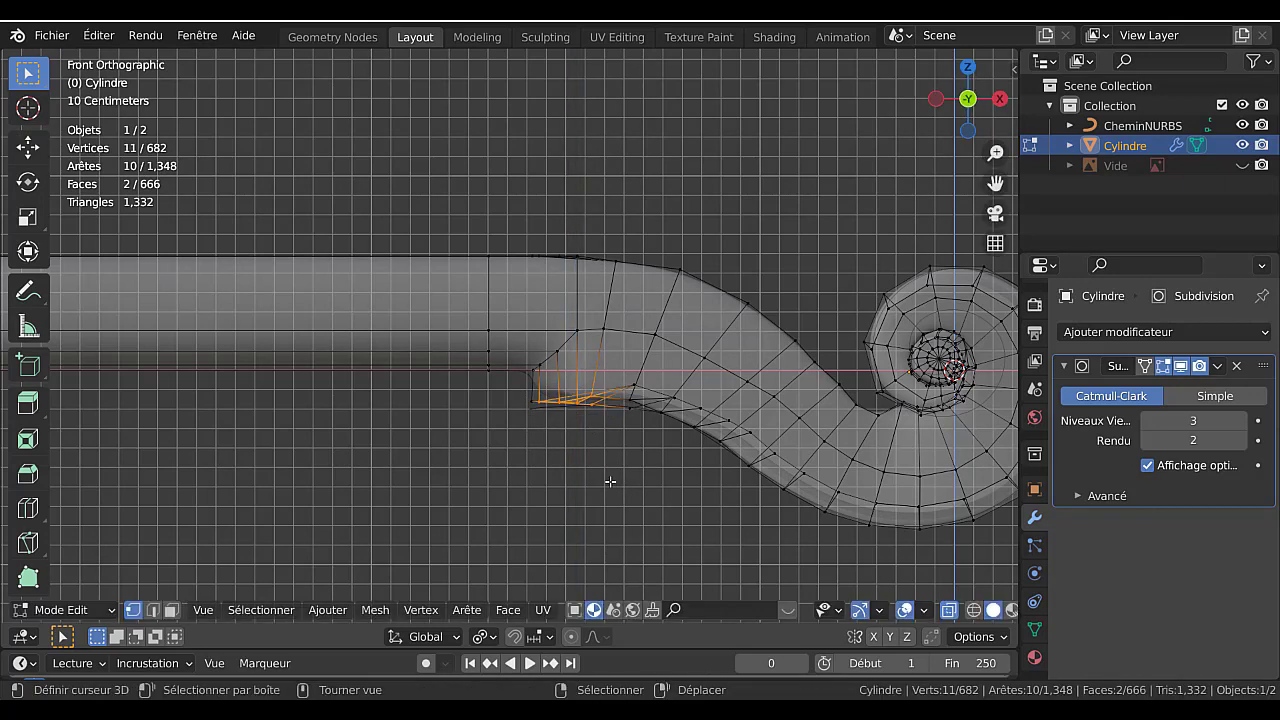
middle_click_drag(610, 480, 608, 497)
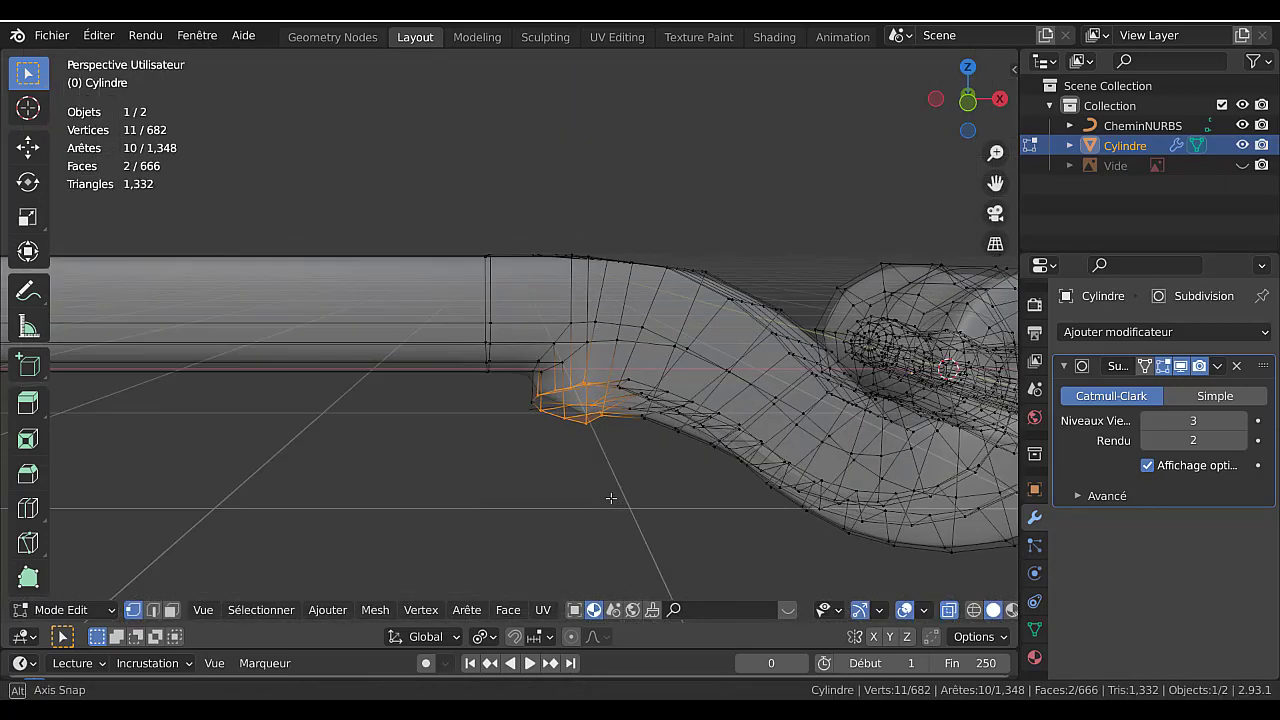
key("KP_1")
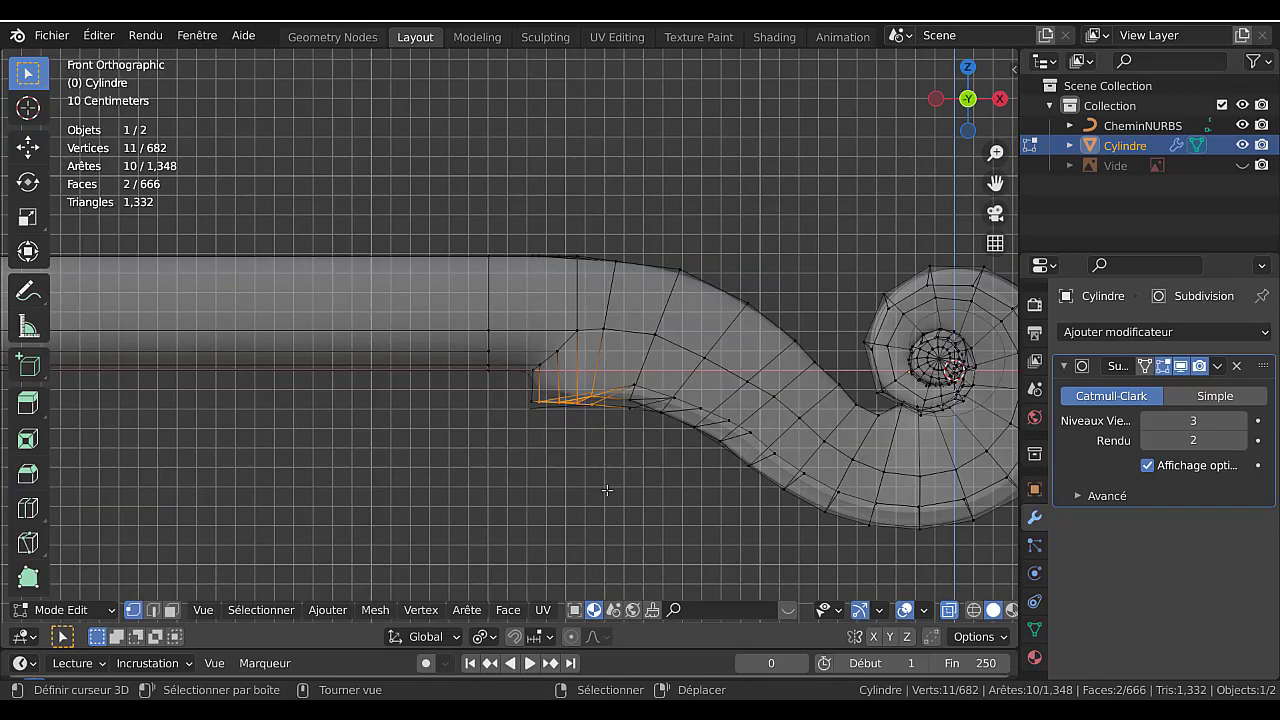
Add the foremost lip vertex to the selection, lower all twelve vertices slightly along Z, and check the underside in Object Mode.
key("c")
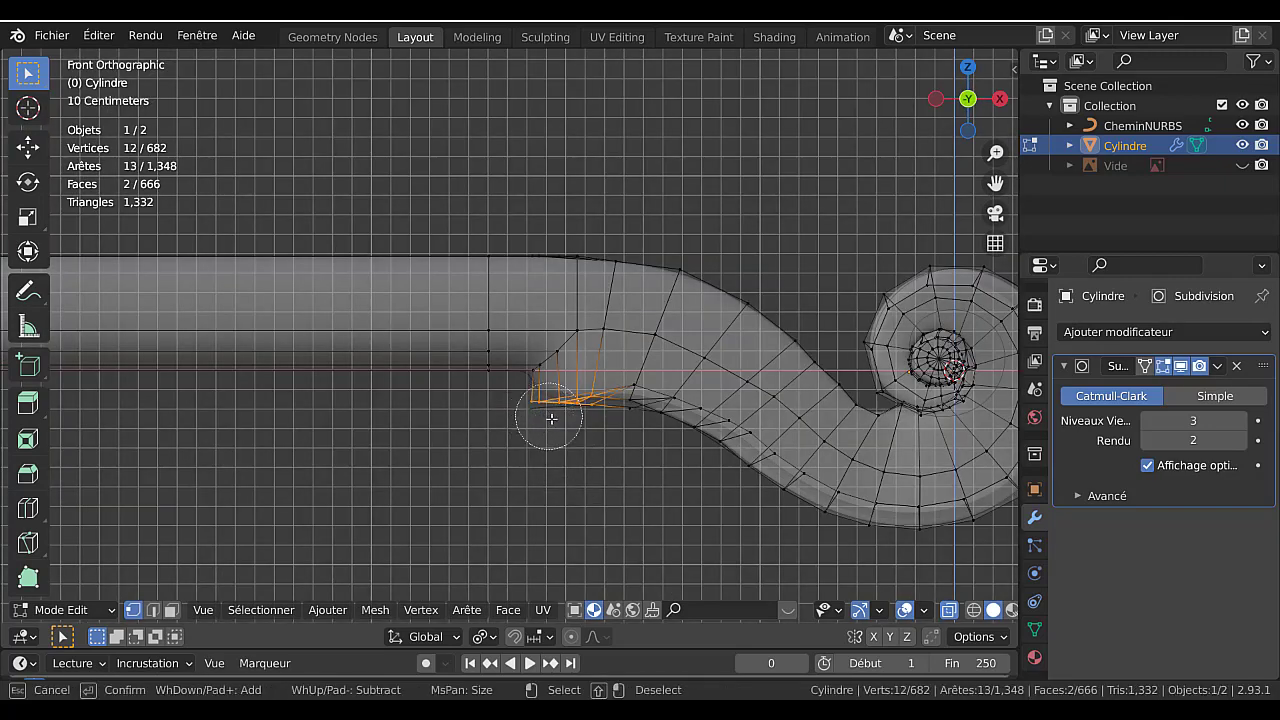
key("Escape")
key("g")
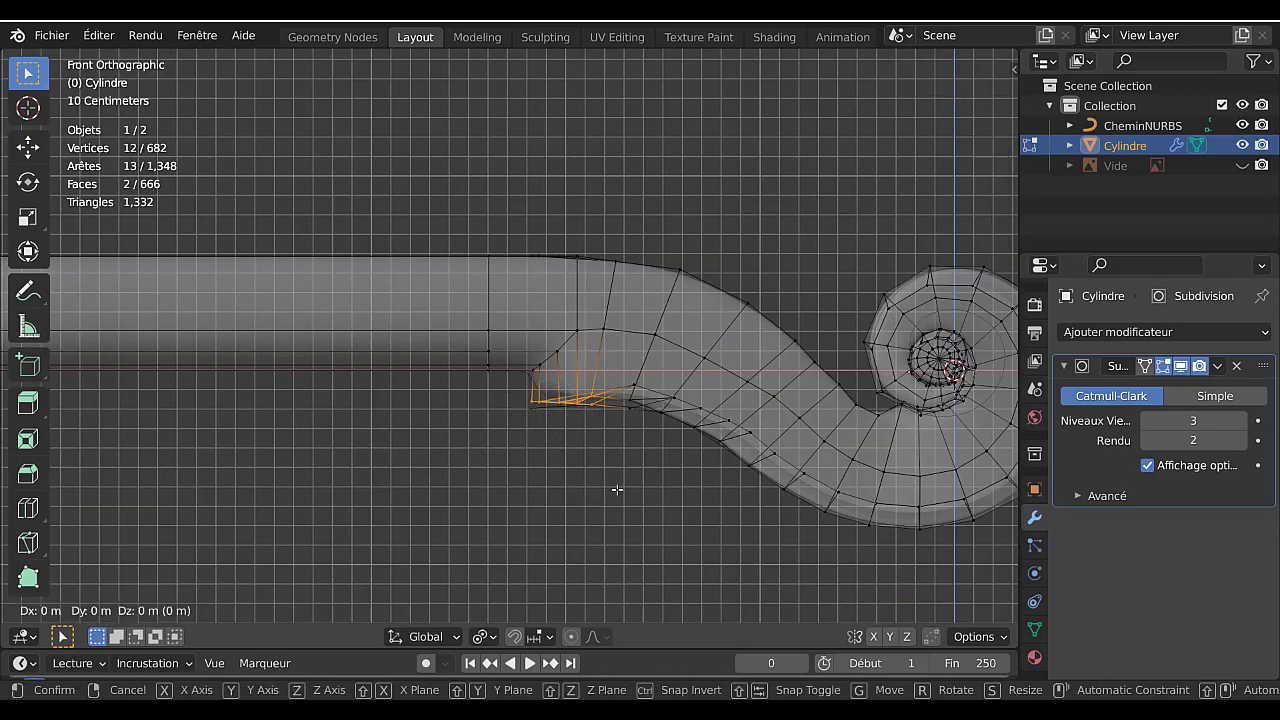
key("z")
left_click(615, 501)
key("Tab")
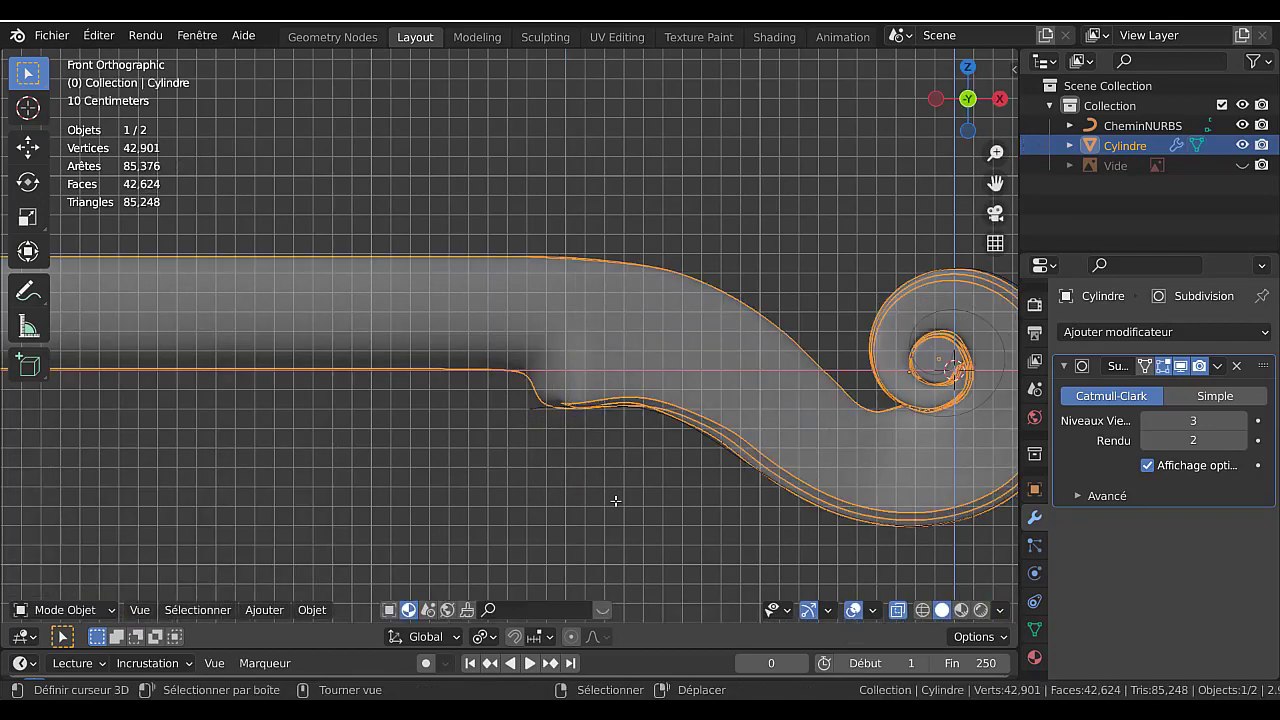
middle_click_drag(615, 501, 826, 374)
Try narrowing the selected lip vertices to 0.714 along Y, compare the smoothed shape in Object Mode, and undo the scaling.
key("Tab")
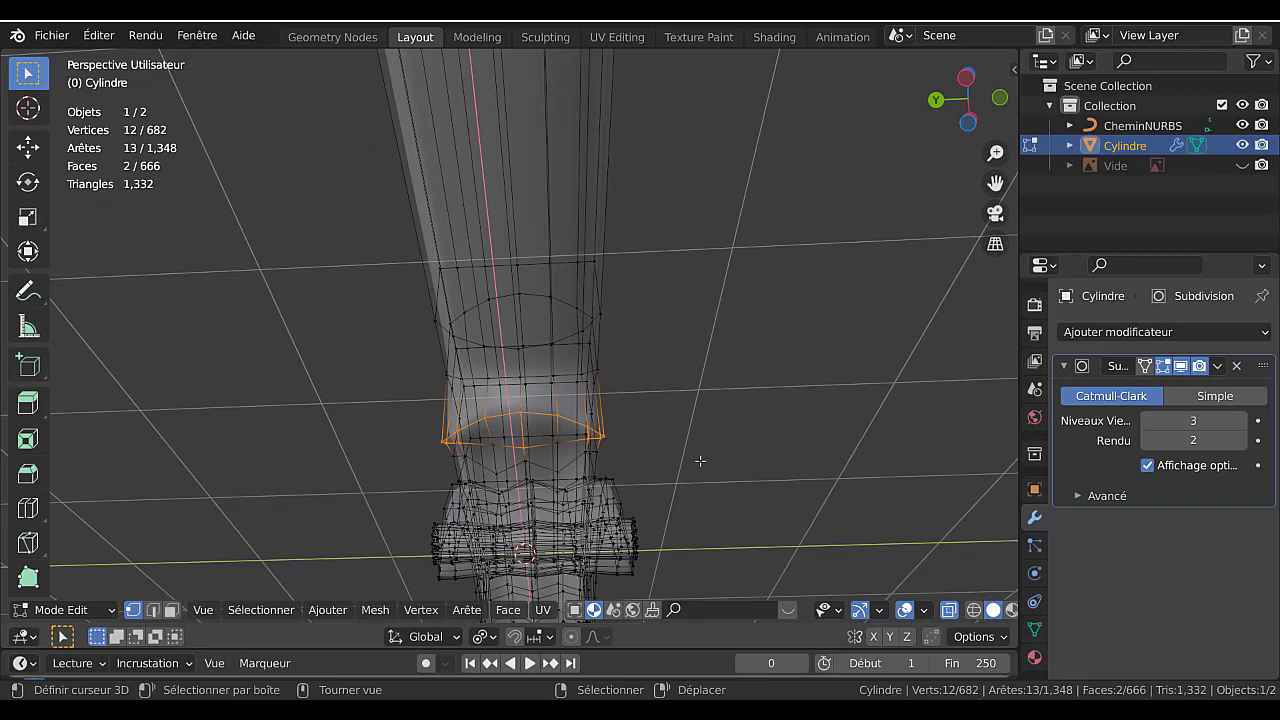
mouse_move(695, 454)
middle_mouse_down()
mouse_move(694, 371)
mouse_move(694, 423)
mouse_move(680, 400)
mouse_move(549, 426)
mouse_move(553, 437)
mouse_move(654, 429)
mouse_move(700, 462)
middle_mouse_up()
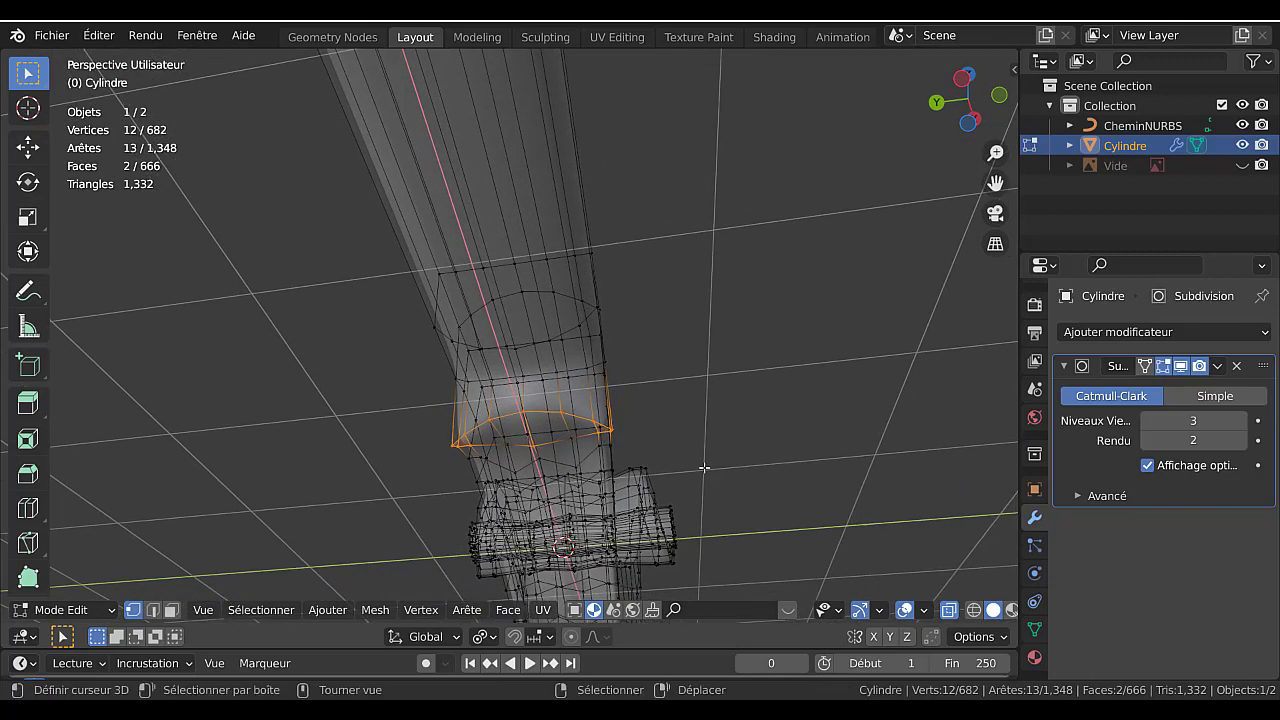
key("s")
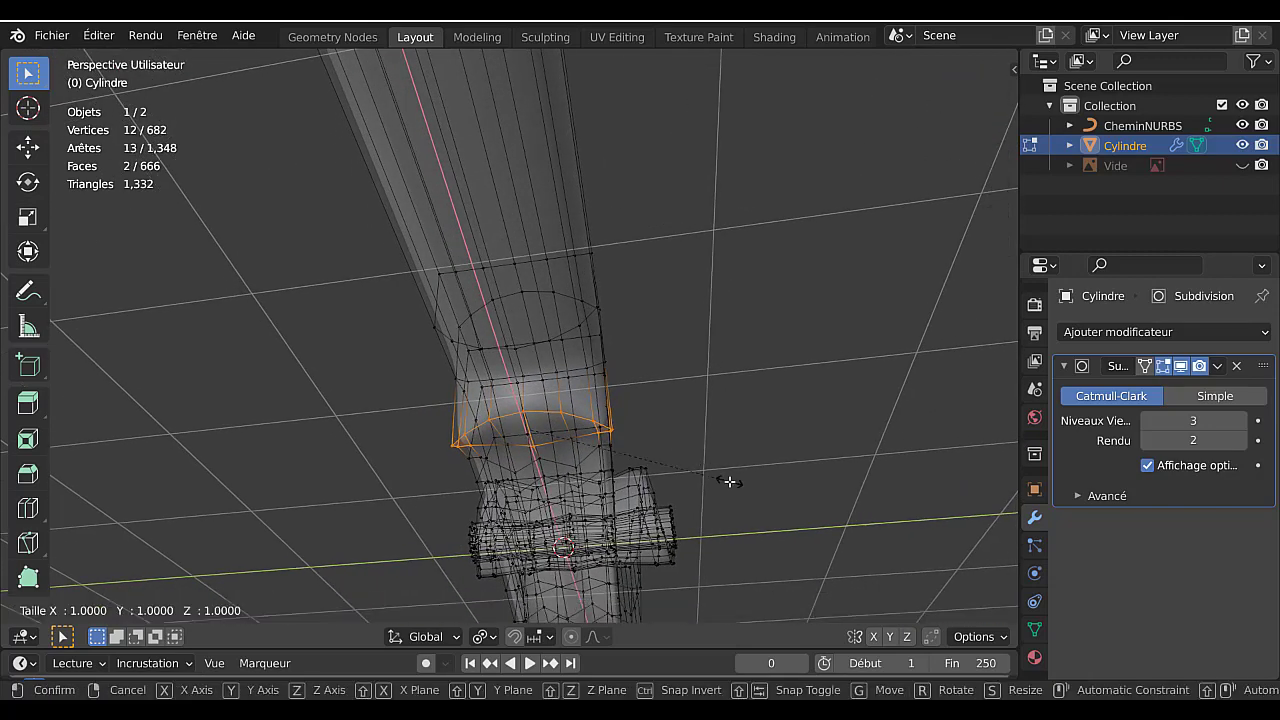
key("y")
left_click(676, 436)
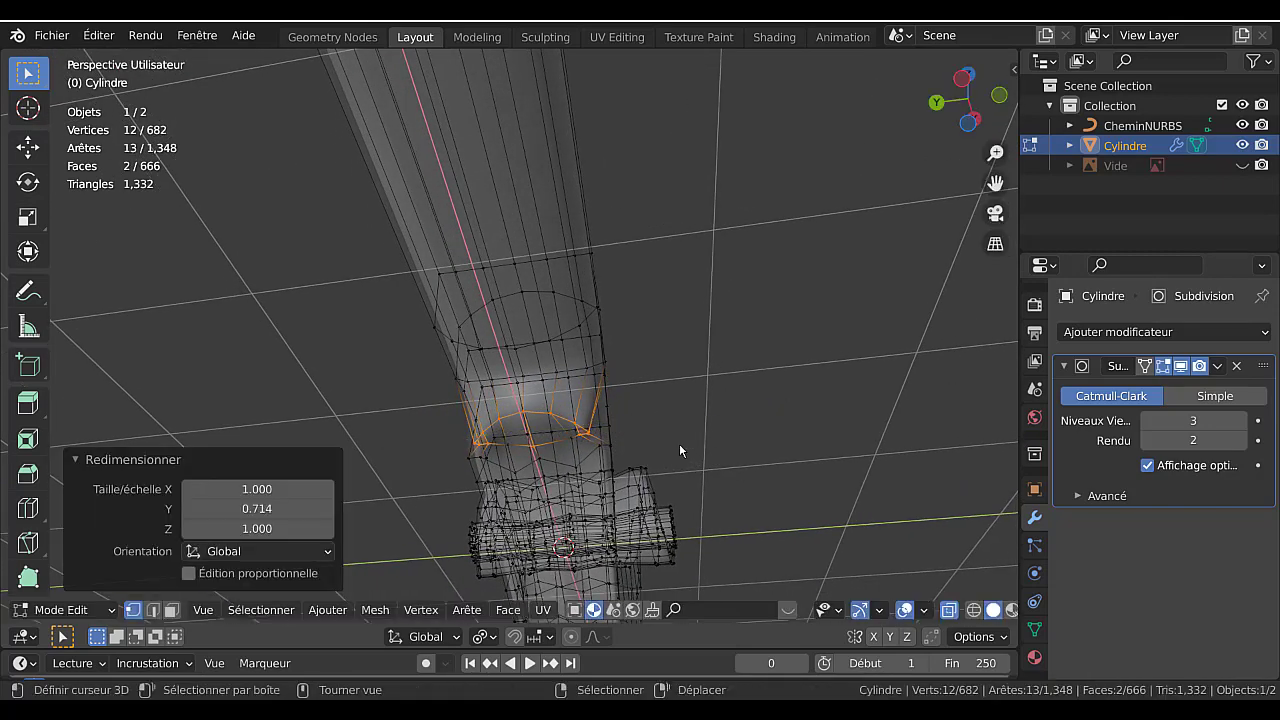
key("Tab")
middle_click_drag(680, 428, 573, 436)
key("Tab")
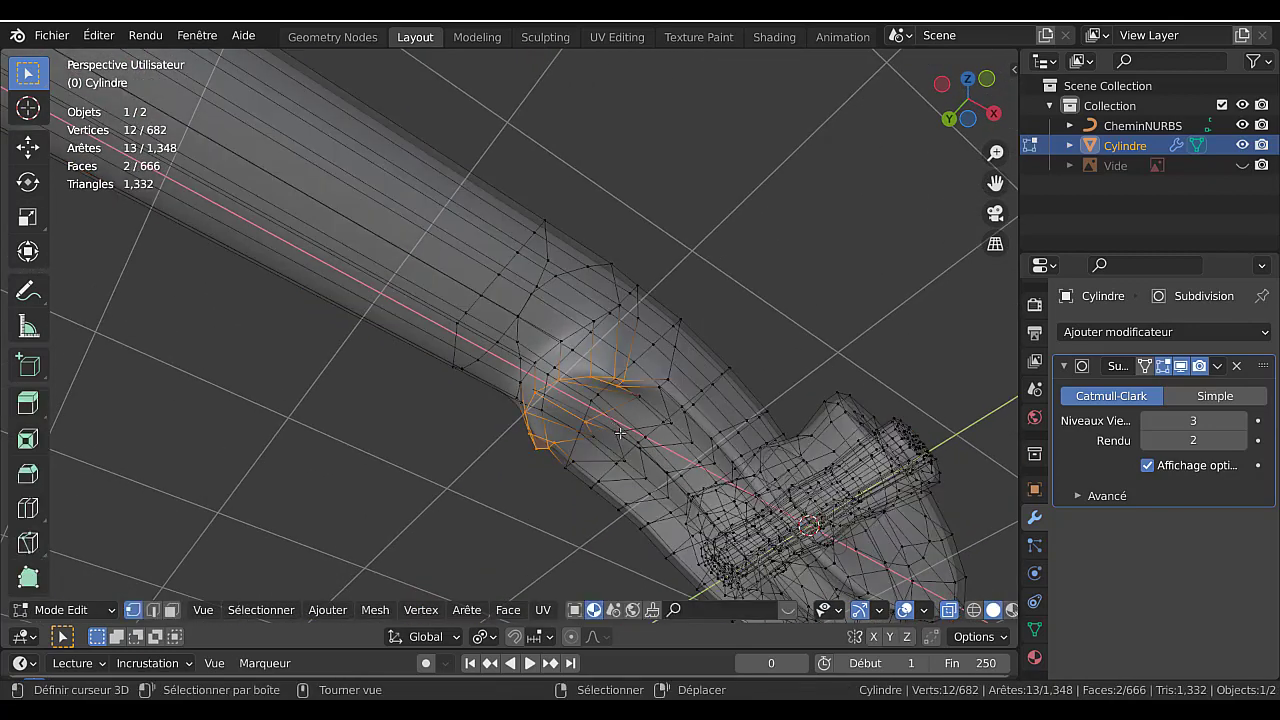
key("Tab")
key("Tab")
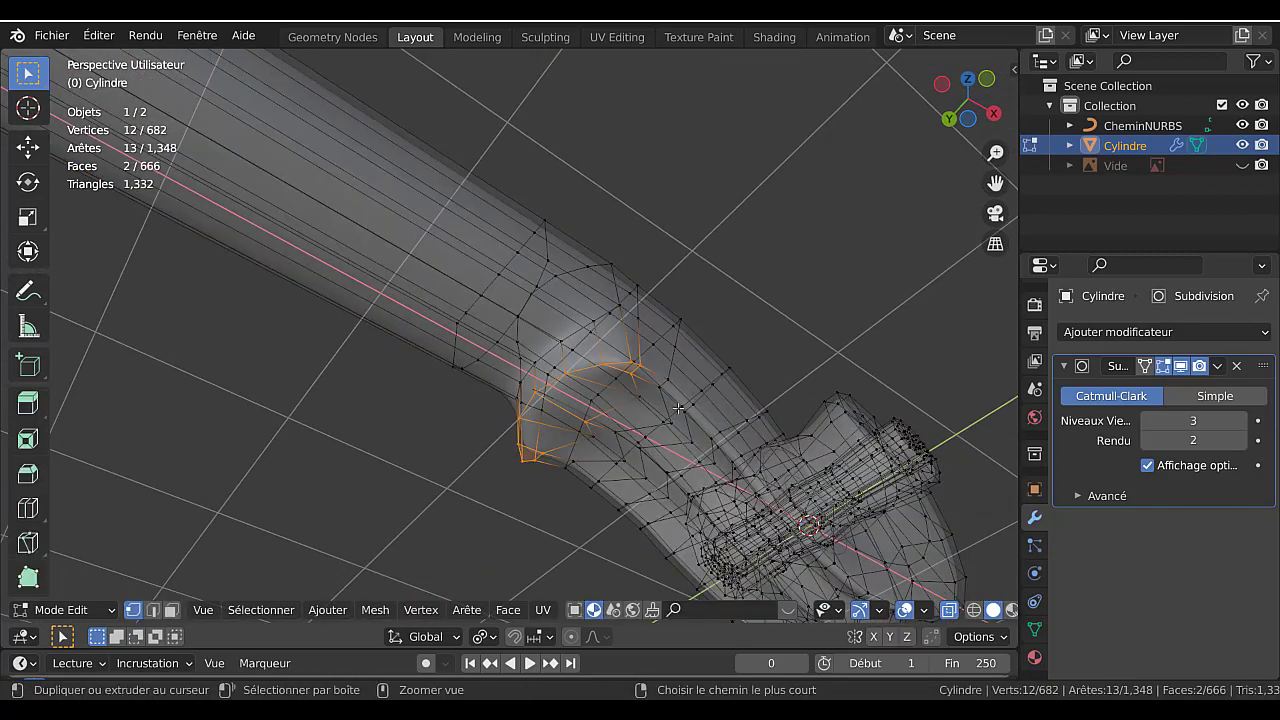
Examine the smoothed underside lip and the whole lengthened neck from several angles in Object Mode.
middle_click_drag(679, 398, 683, 451)
key("Tab")
key("Tab")
key("Tab")
scroll(682, 445, "down", 10)
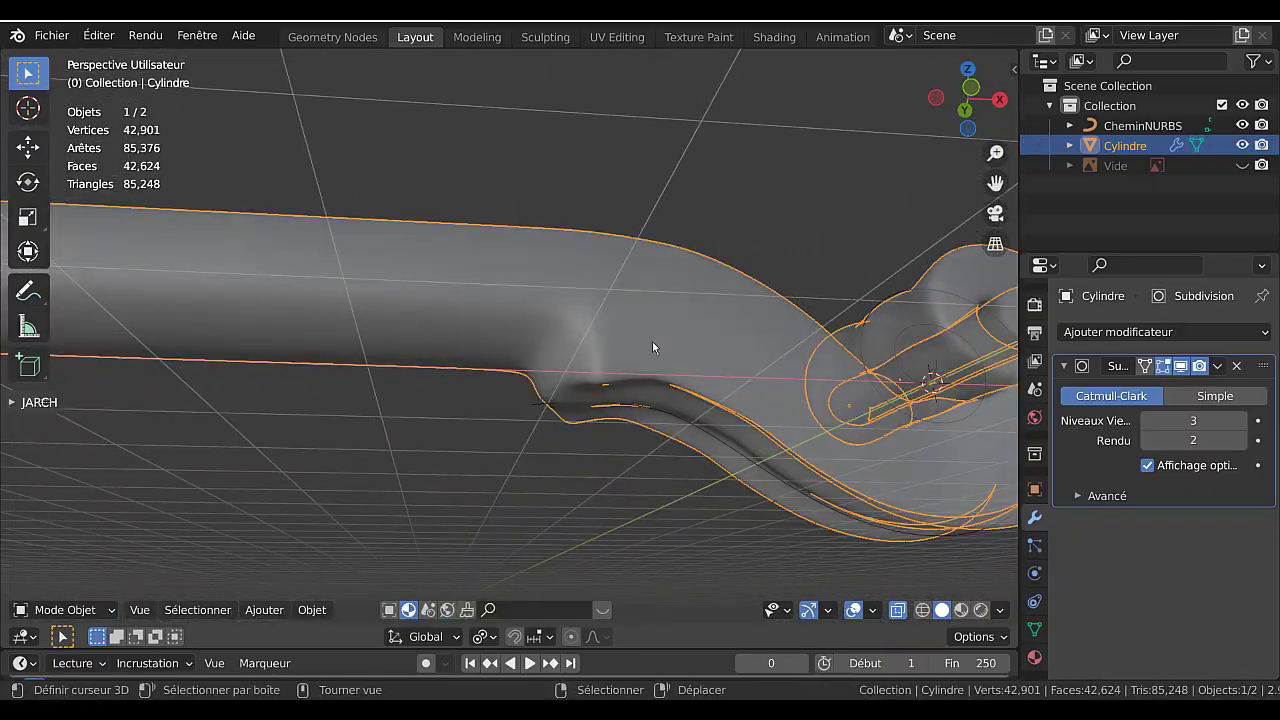
key("Tab")
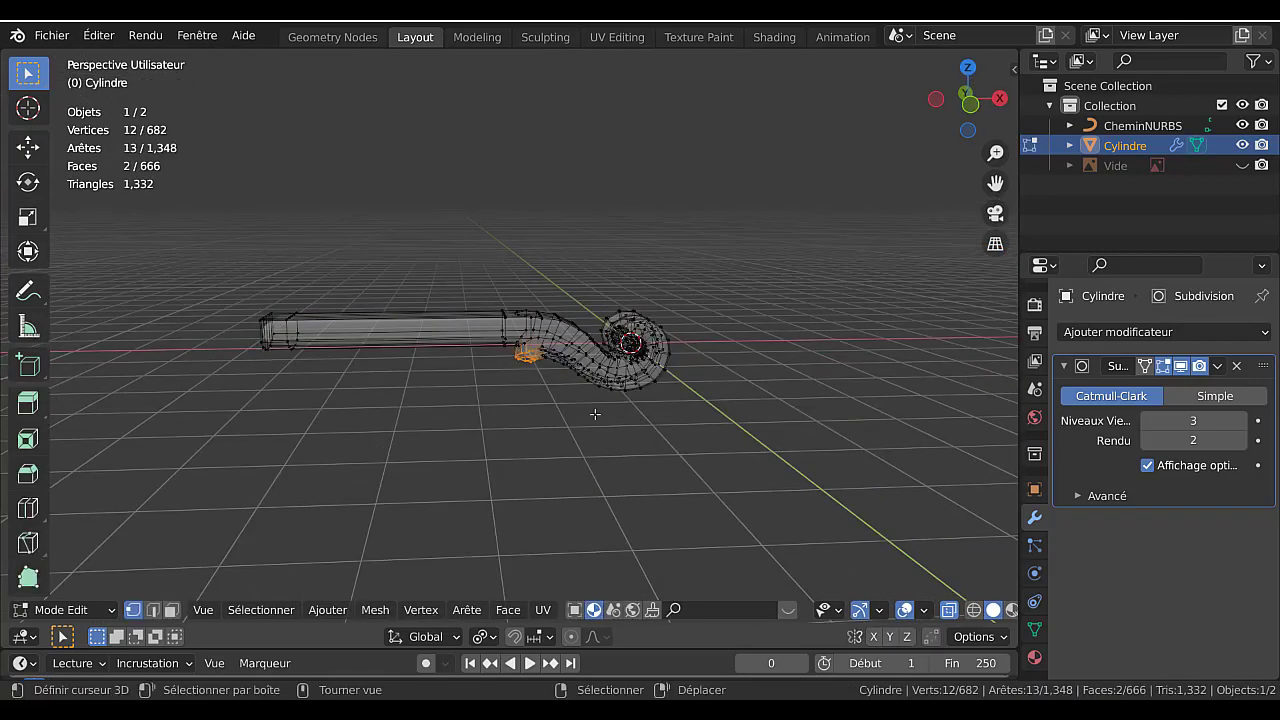
middle_click_drag(633, 413, 566, 409)
key("Tab")
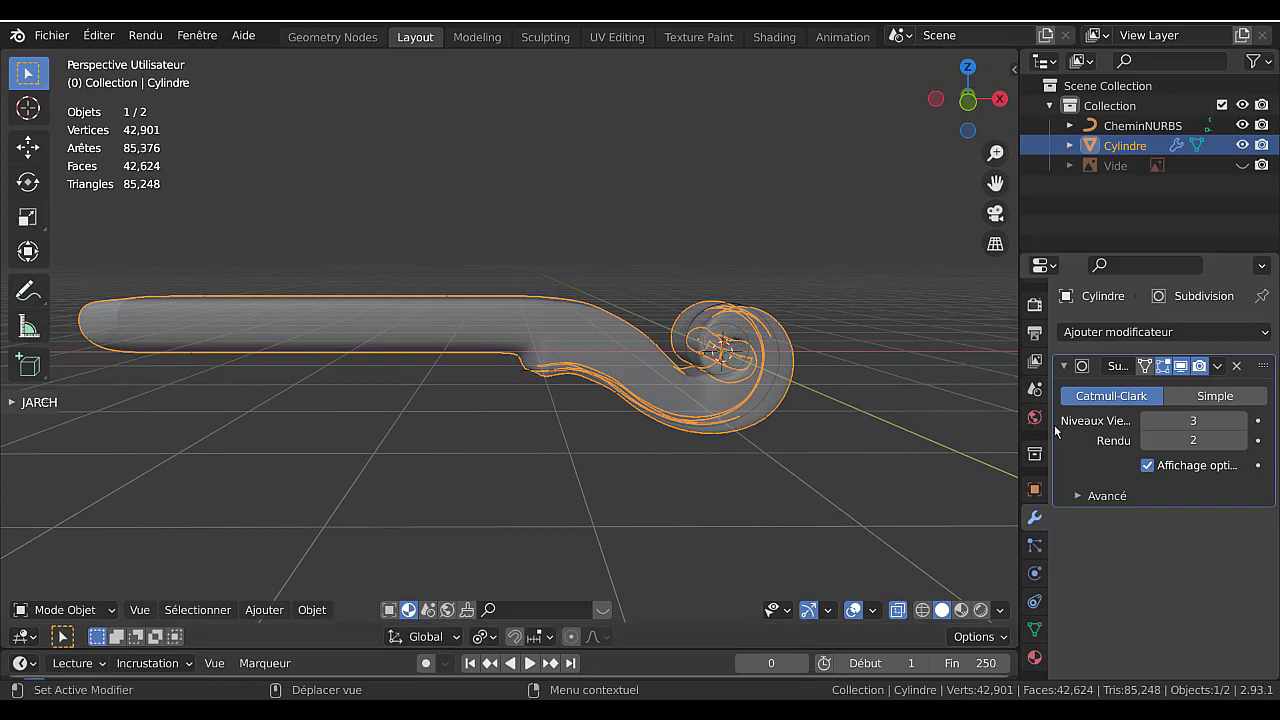
Set the scene's render engine to Workbench.
left_click(1035, 304)
left_click(1200, 333)
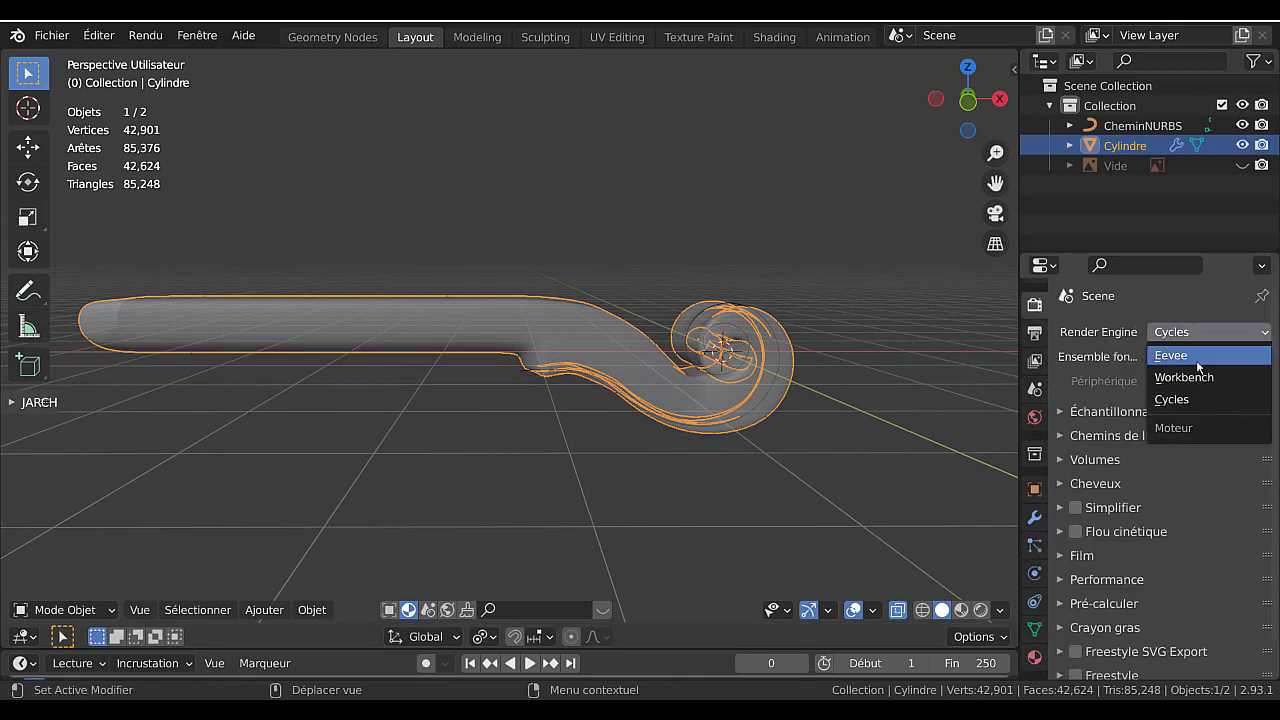
left_click(1209, 377)
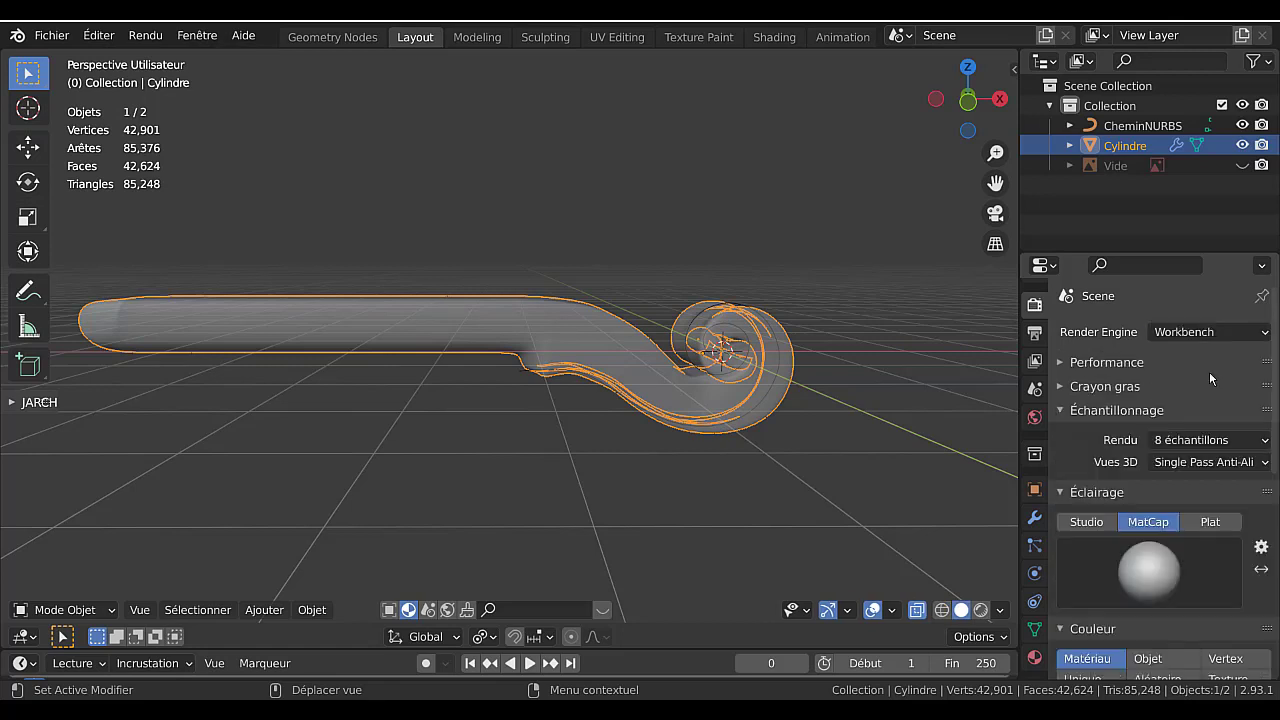
Set the Workbench MatCap to the glossy orange-red sphere and display the viewport in rendered shading.
left_click(1152, 582)
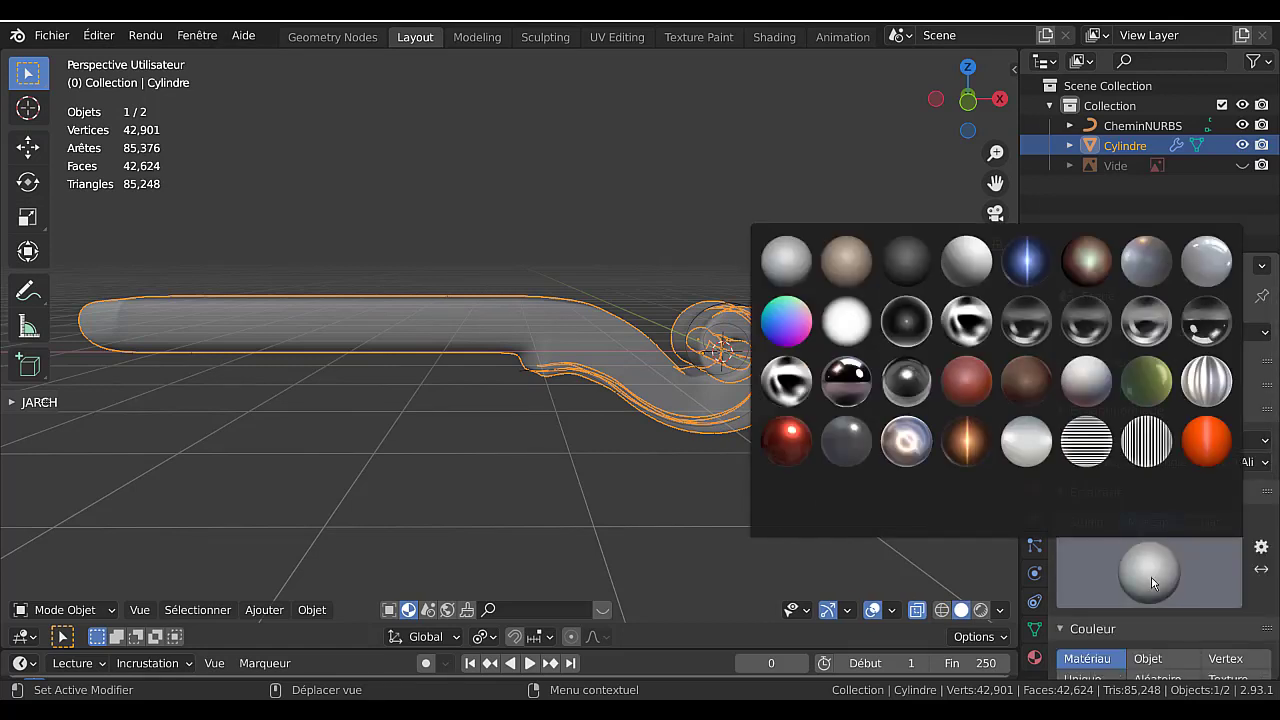
left_click(1206, 441)
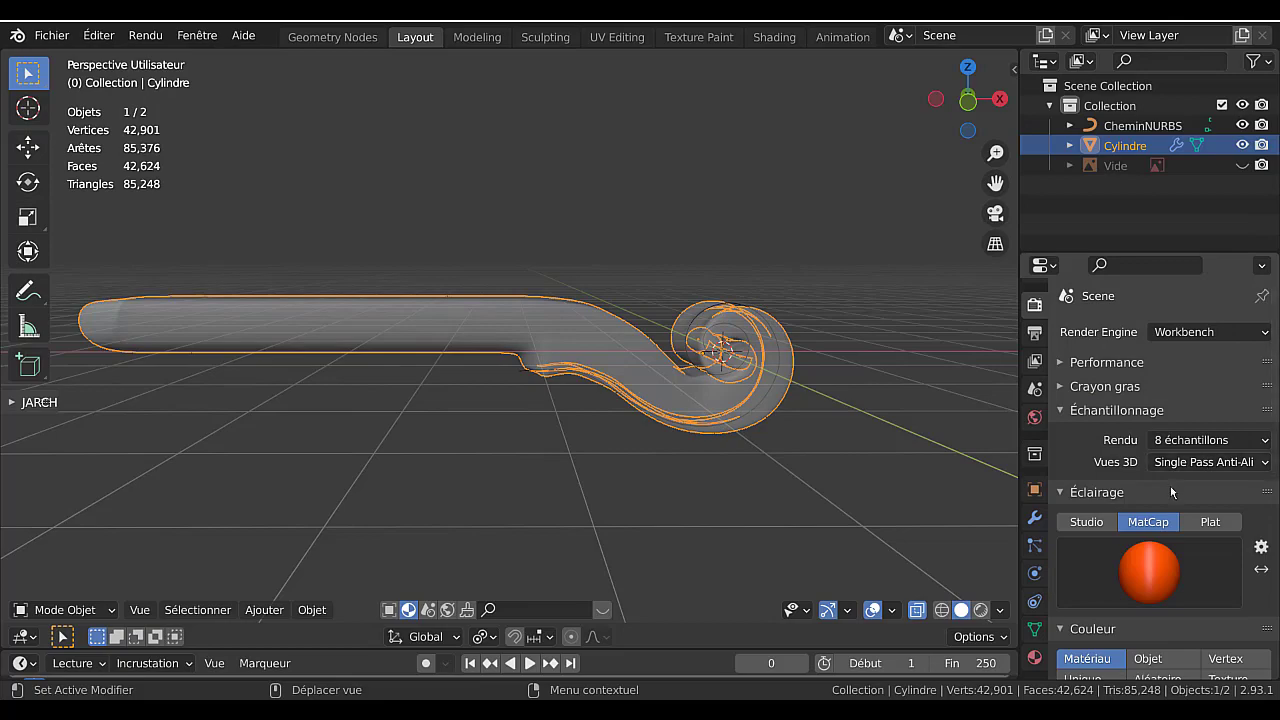
left_click(983, 611)
middle_click_drag(750, 465, 840, 488)
middle_click_drag(738, 438, 819, 445)
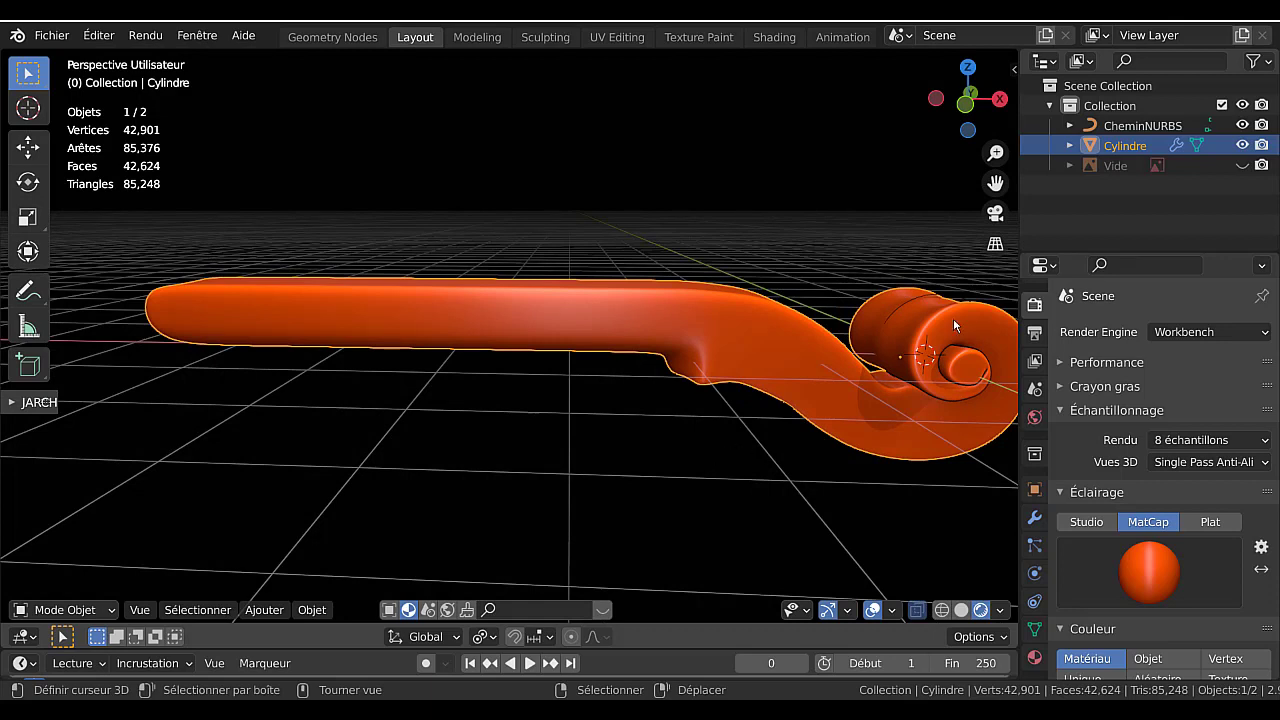
Show the Vide reference image, compare the neck and scroll with it from the front, and hide it again in Edit Mode.
left_click(1242, 165)
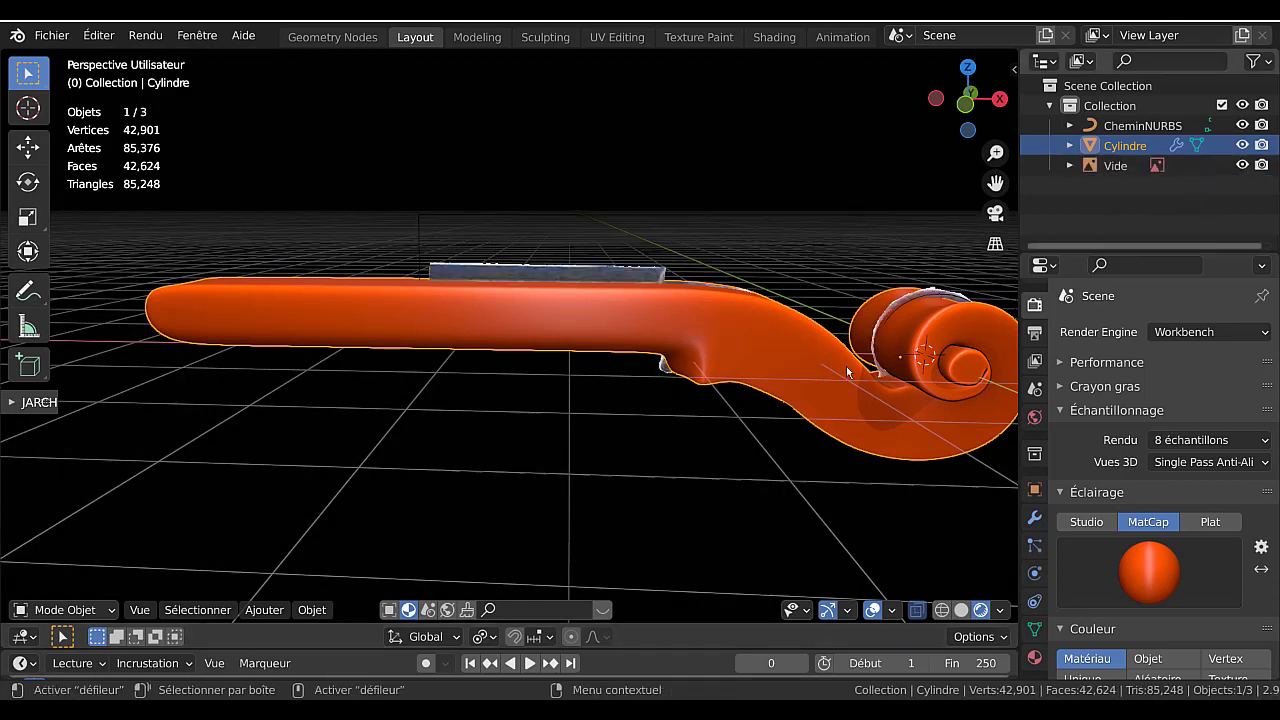
key("KP_1")
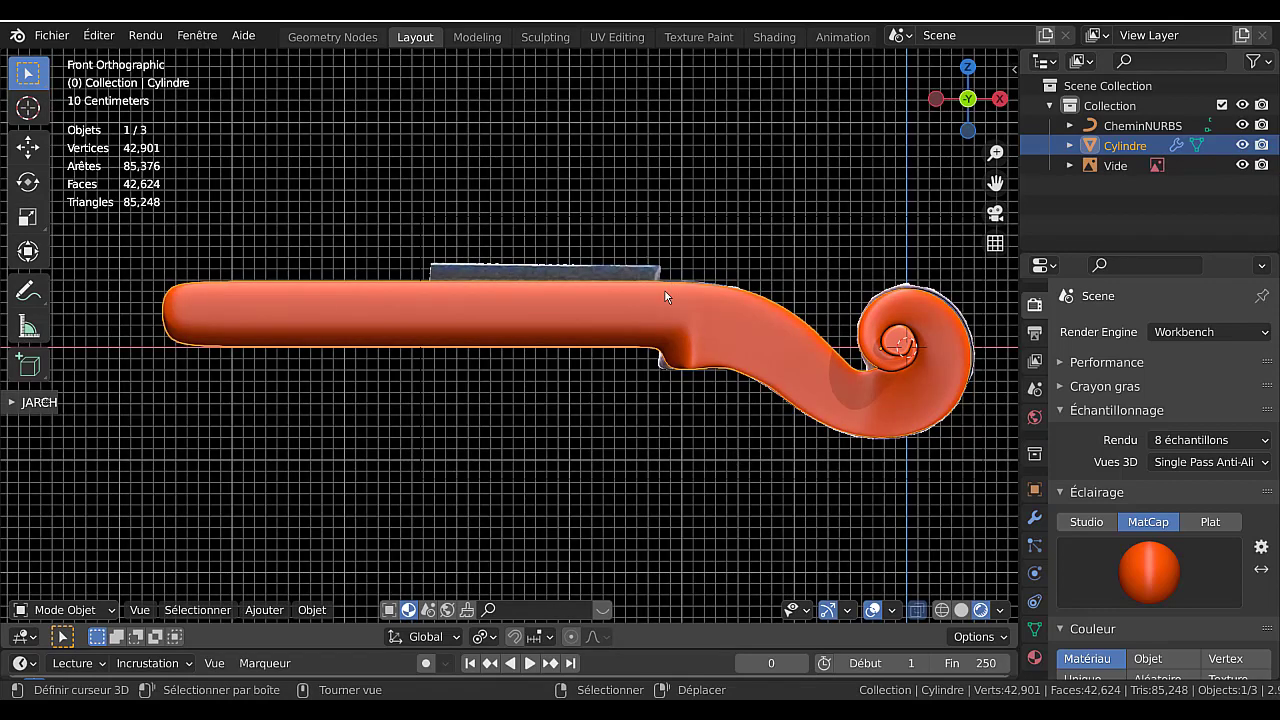
middle_click_drag(683, 230, 643, 387)
key("Tab")
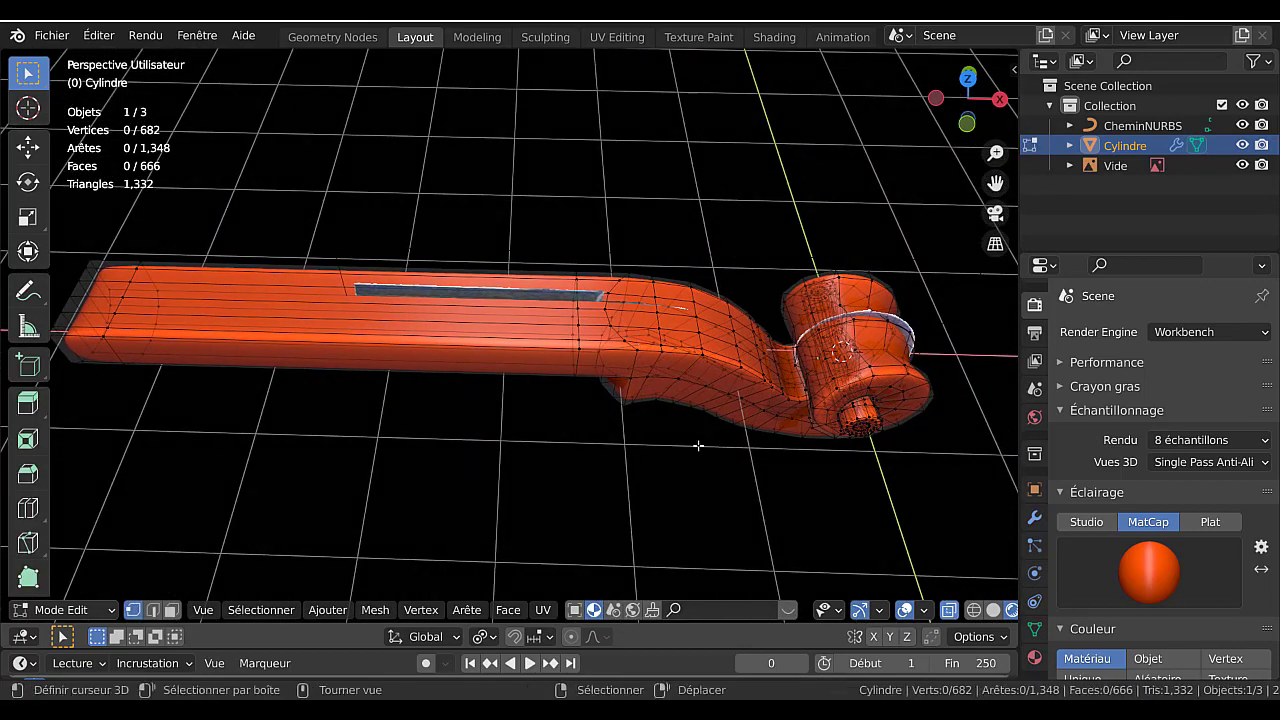
left_click(1241, 165)
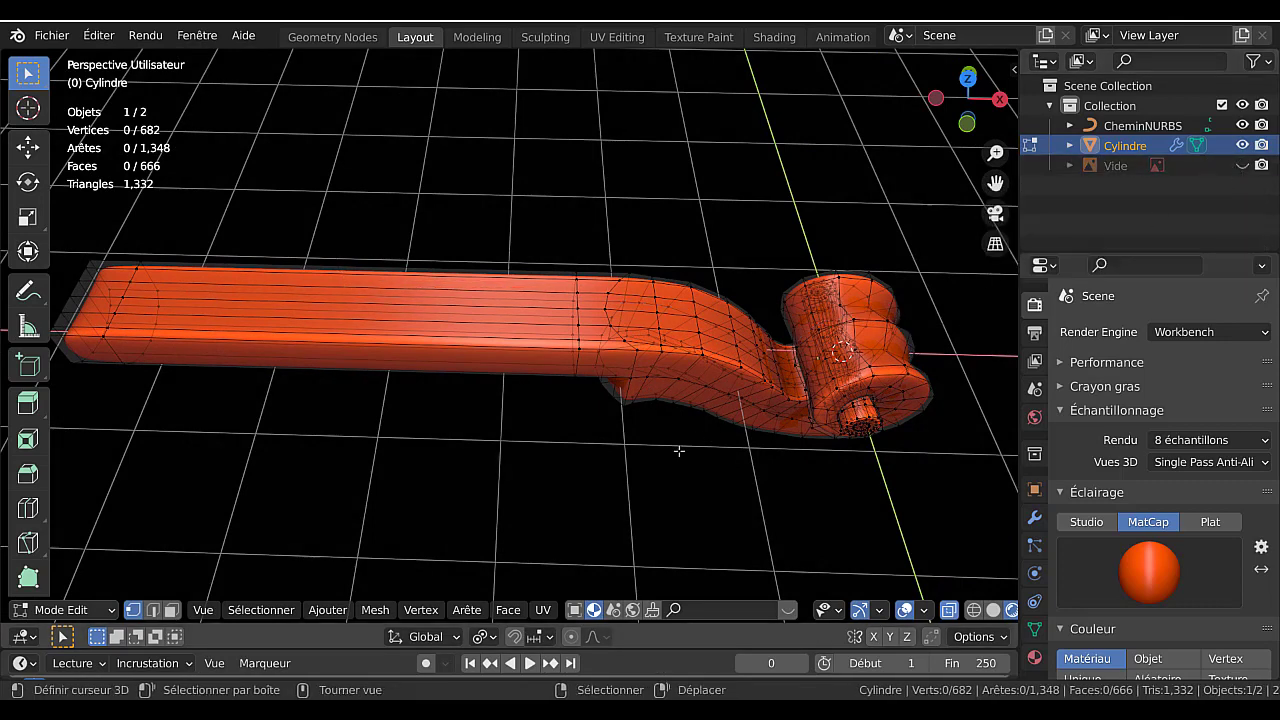
Select the curved row of seven vertices across the neck's top where the straight part meets the scroll's bend.
key("KP_1")
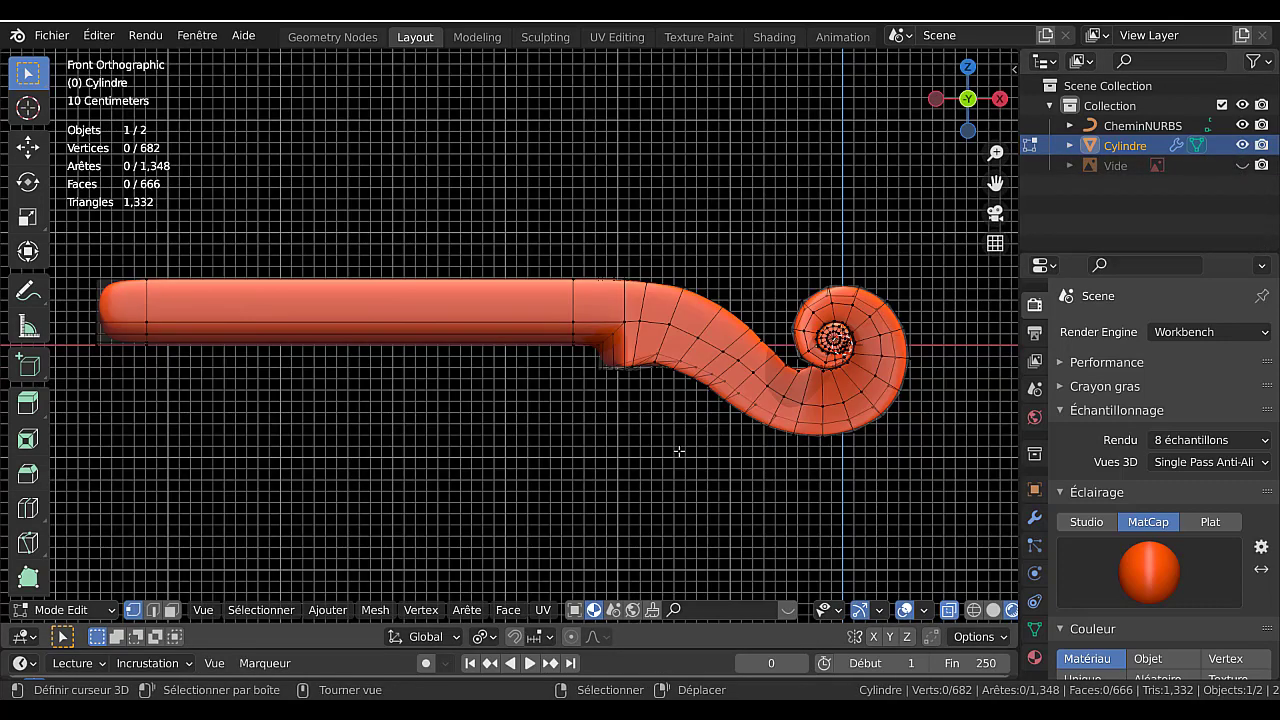
key("KP_7")
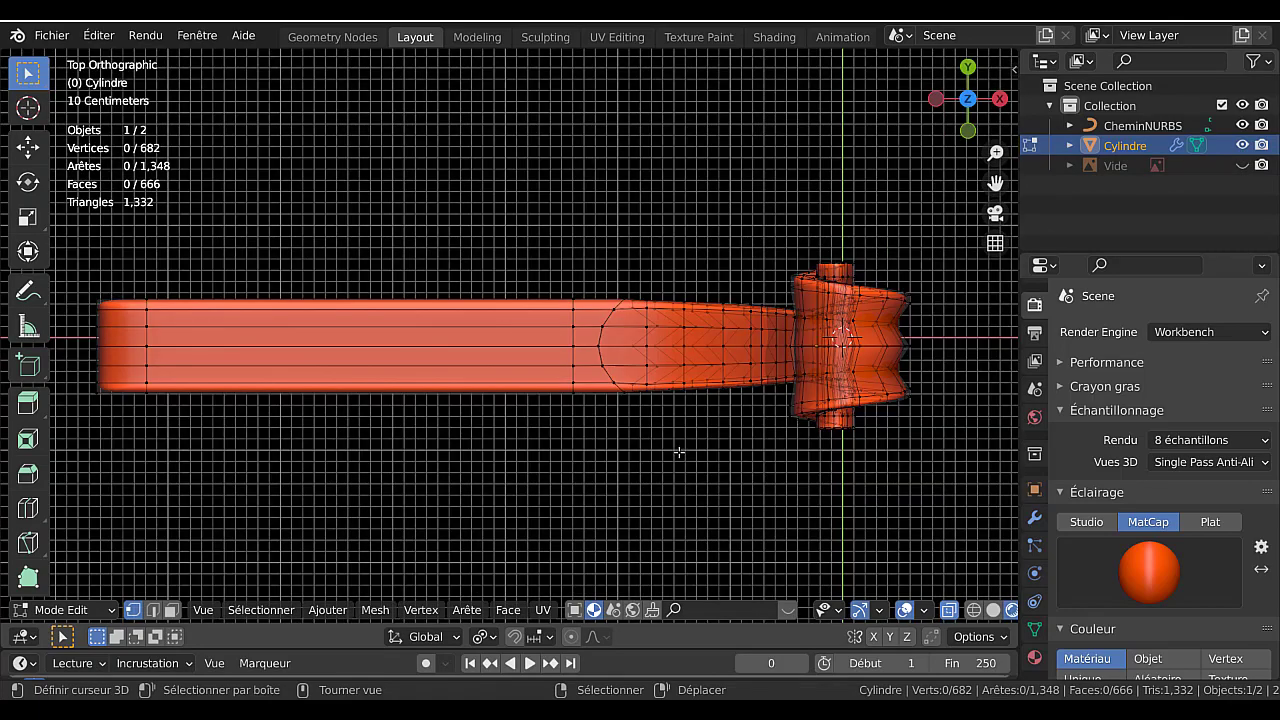
scroll(680, 450, "up", 1)
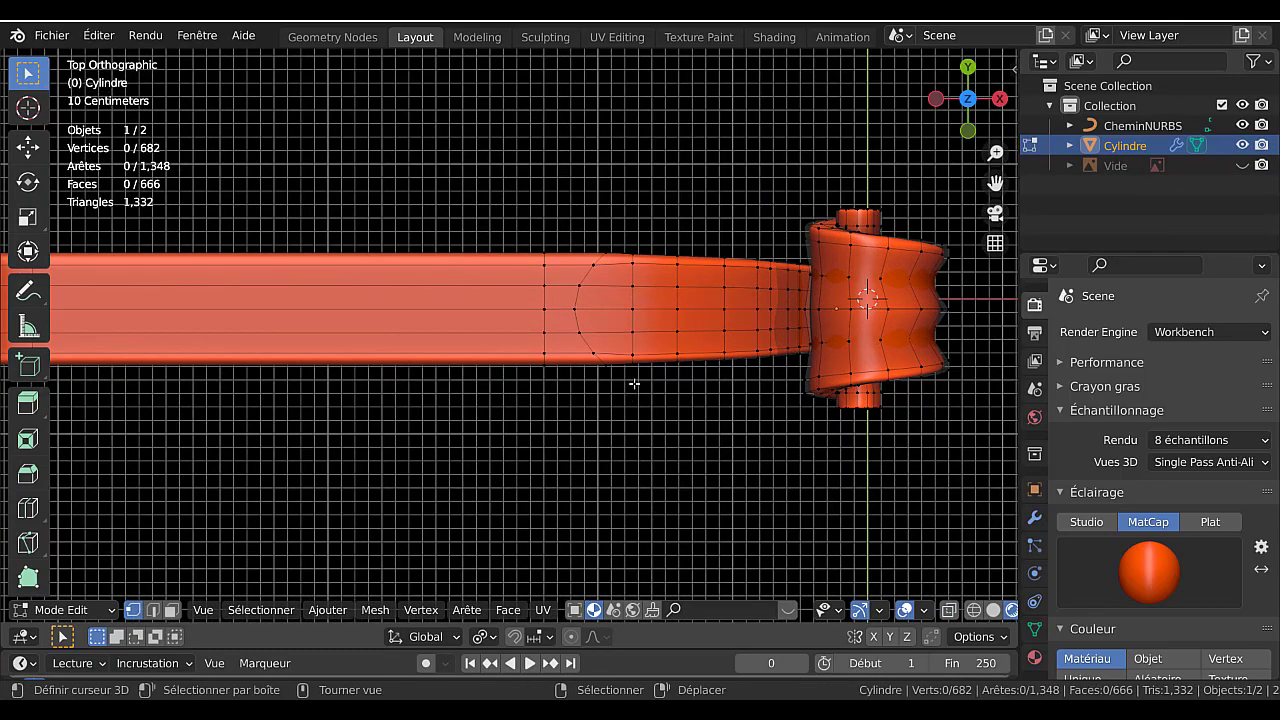
scroll(634, 383, "up", 1)
middle_click_drag(655, 325, 655, 275)
middle_click_drag(737, 268, 555, 345)
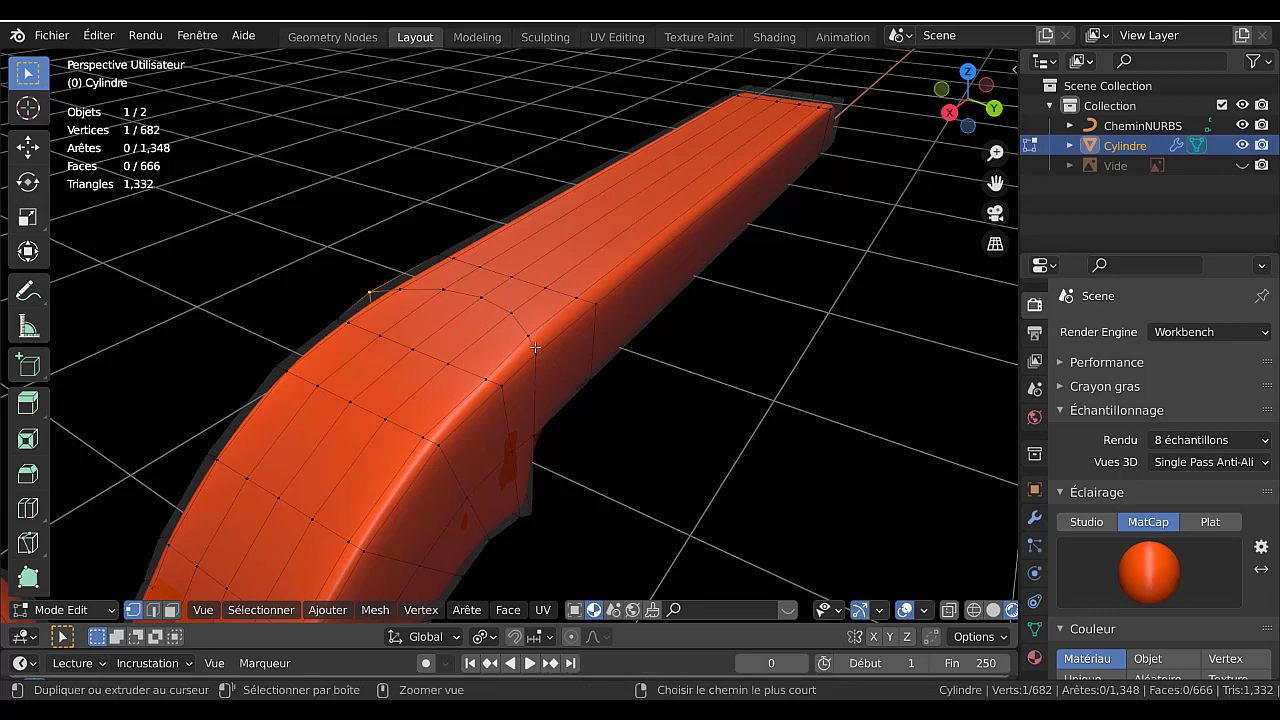
left_click(534, 353, "ctrl")
Straighten the selected seven-vertex row by scaling it to 0 along the global X axis.
middle_click_drag(506, 380, 723, 448)
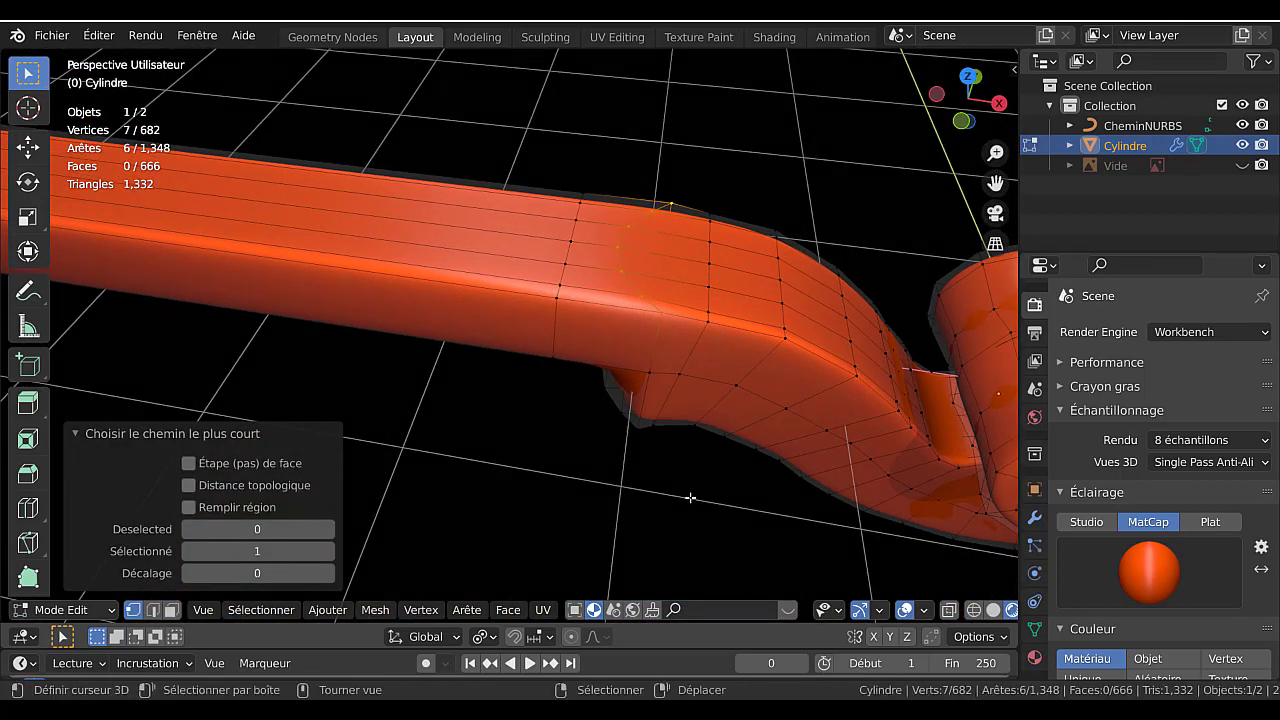
middle_click_drag(690, 497, 683, 454)
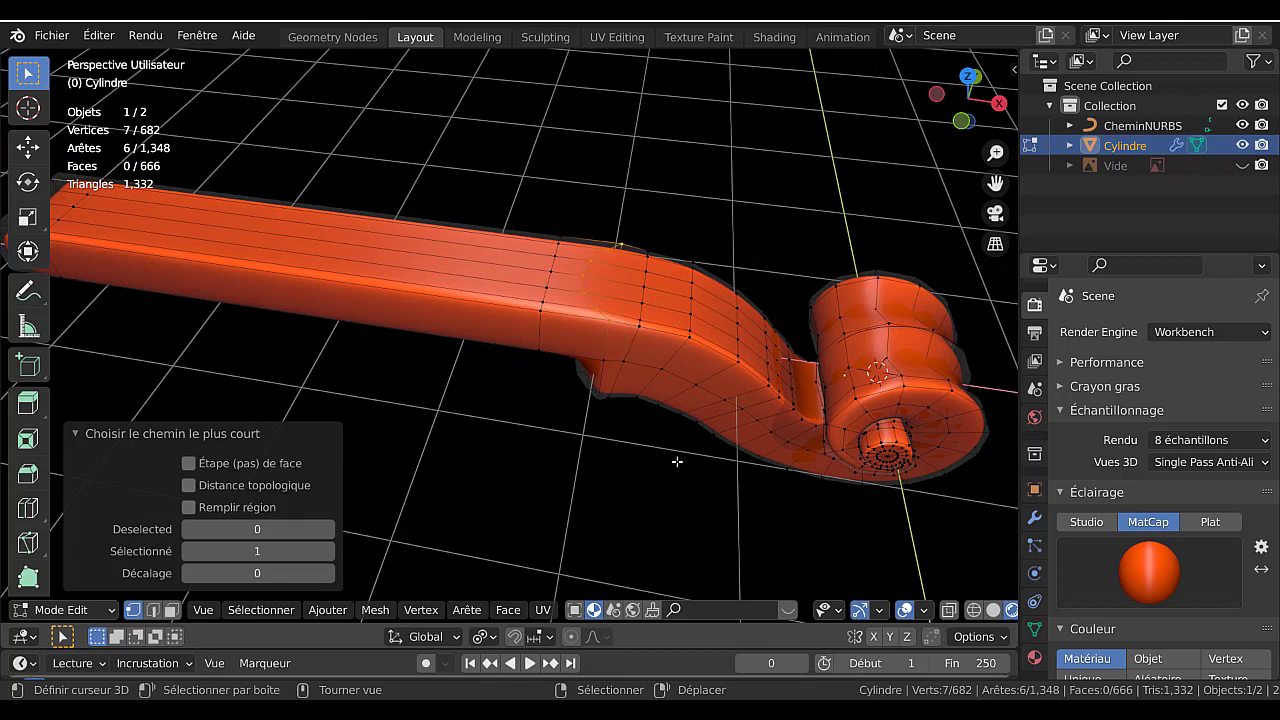
type("sx")
type("0")
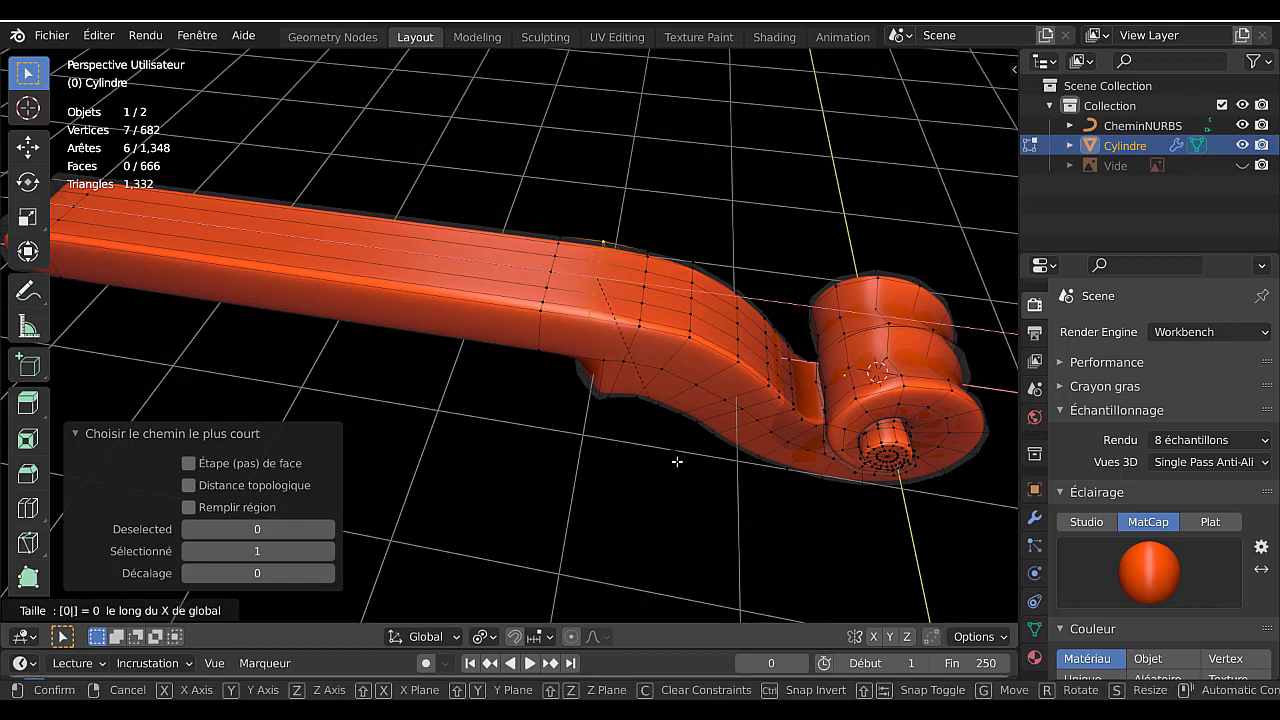
key("Return")
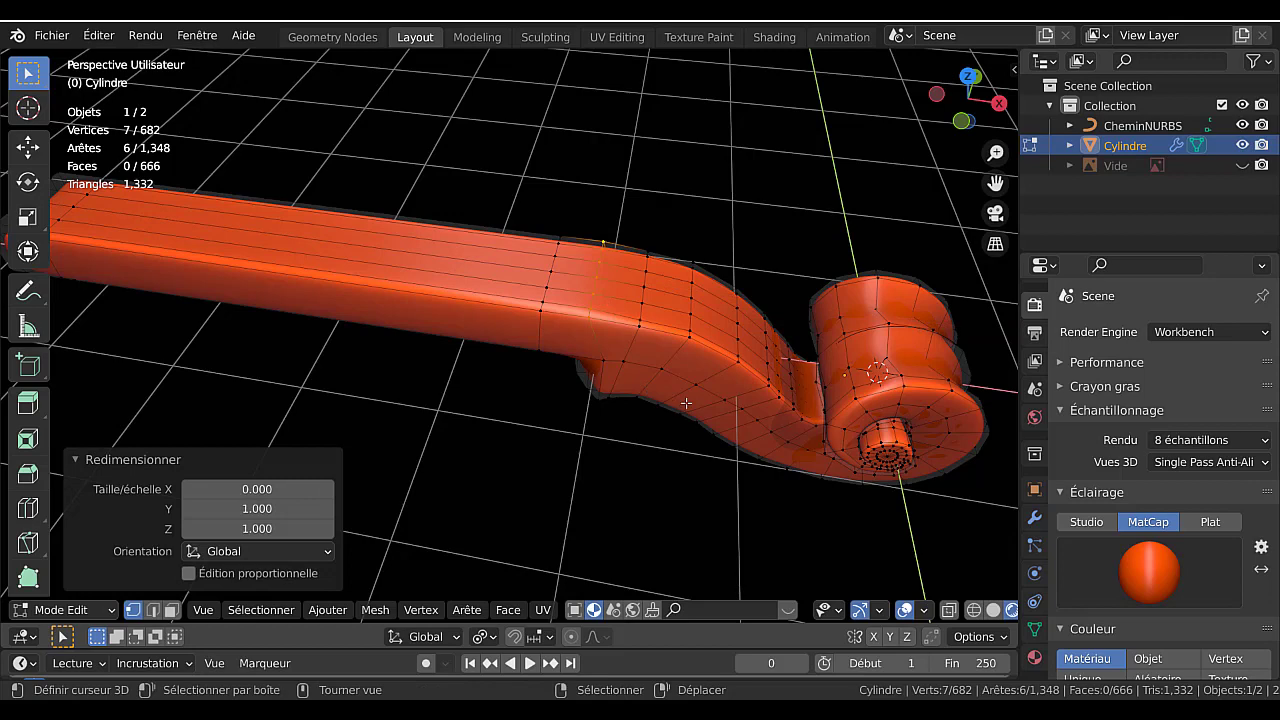
Slide the straightened edge row about 0.55 of the way toward the scroll and check the smoothed neck in Object Mode.
key("g")
key("g")
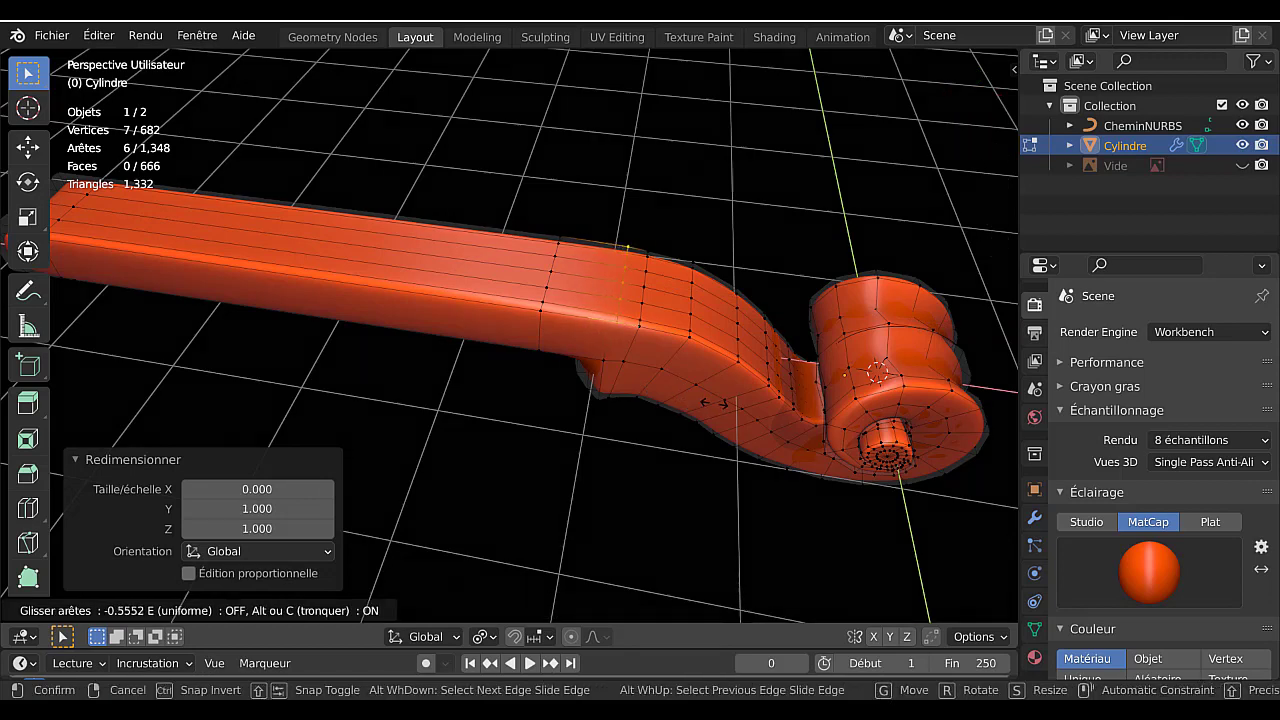
left_click(708, 403)
key("Tab")
middle_click_drag(708, 387, 353, 321)
key("Tab")
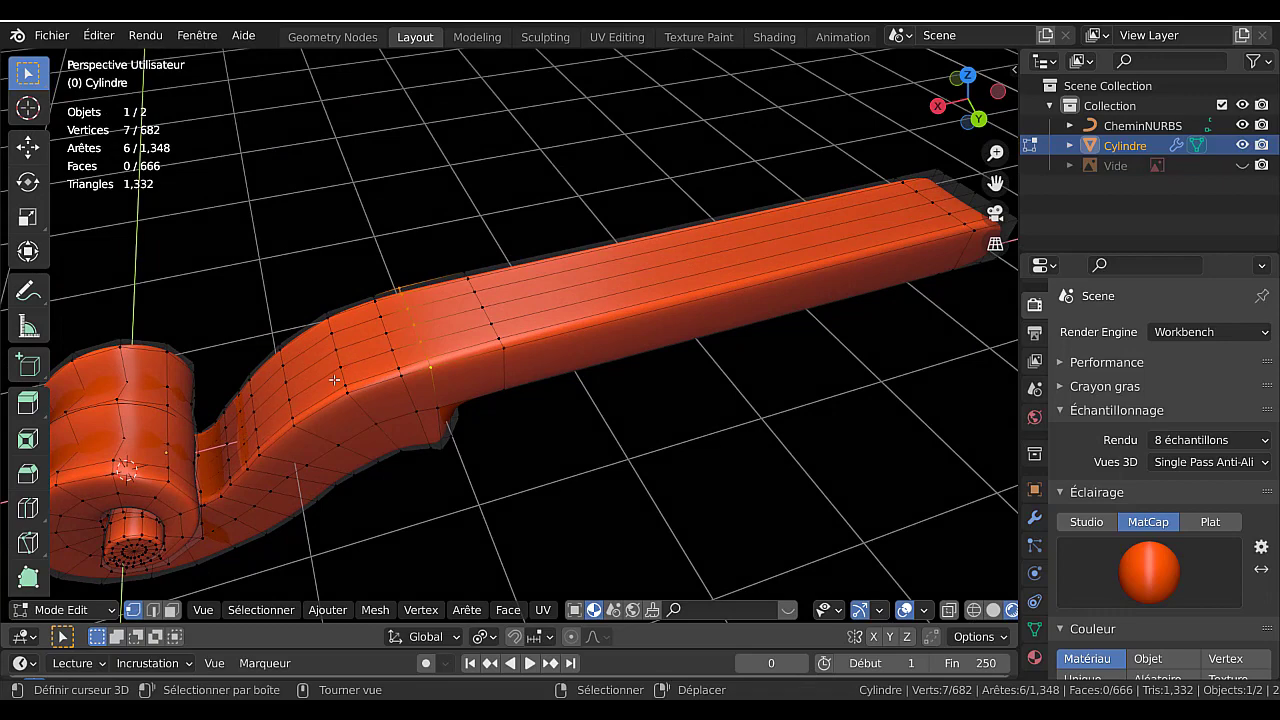
In face select mode, select four faces in the narrow strip across the neck's top plus one adjoining face toward the scroll.
middle_click_drag(336, 378, 588, 372)
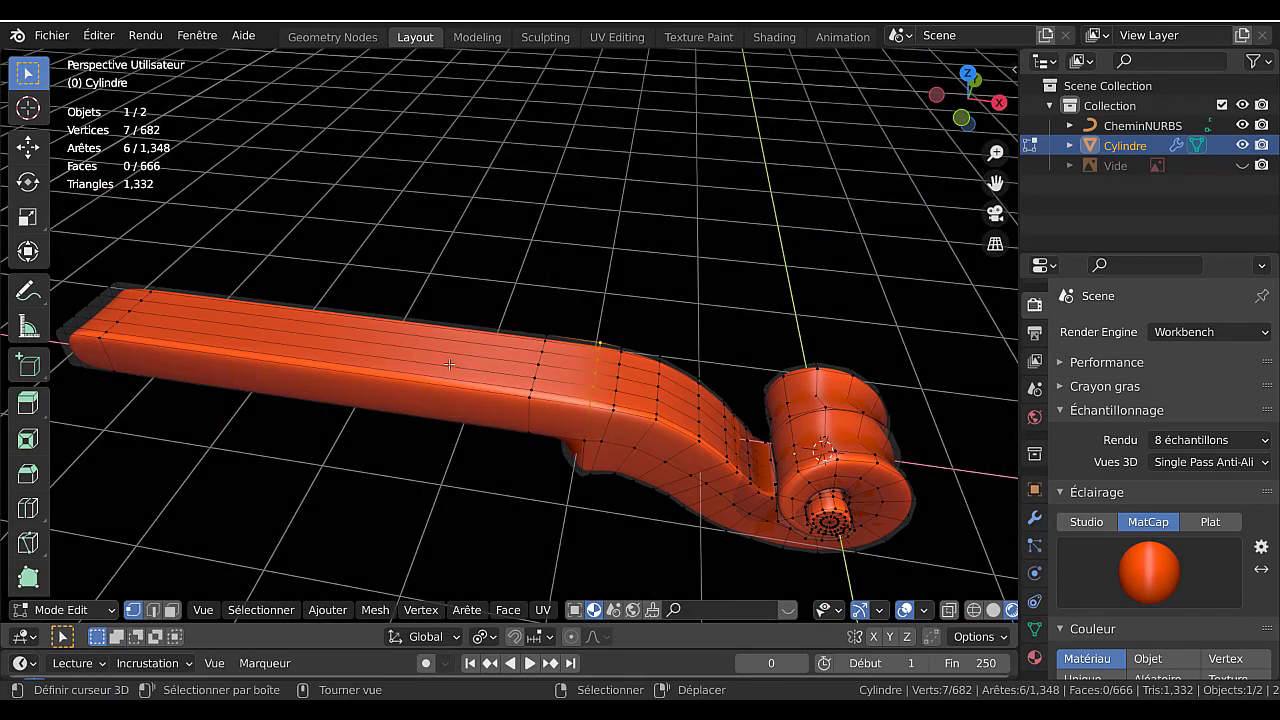
middle_click_drag(663, 398, 585, 443)
scroll(585, 443, "up", 2)
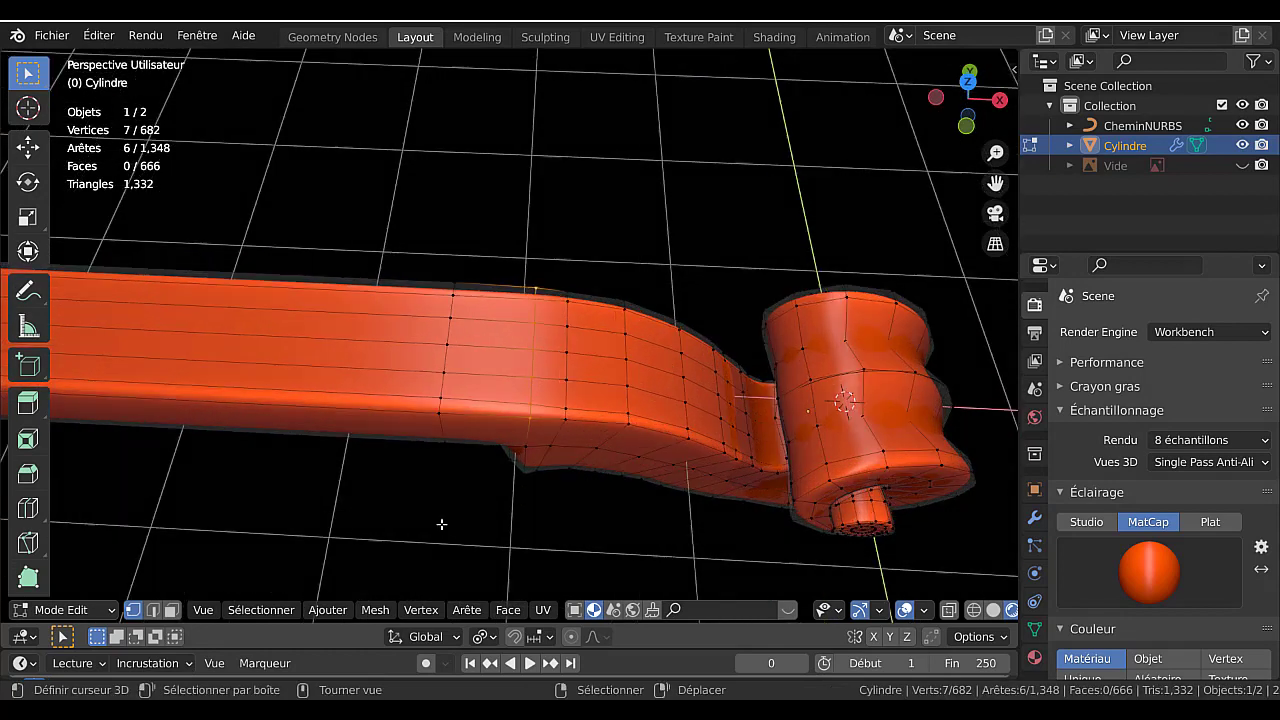
left_click(153, 609)
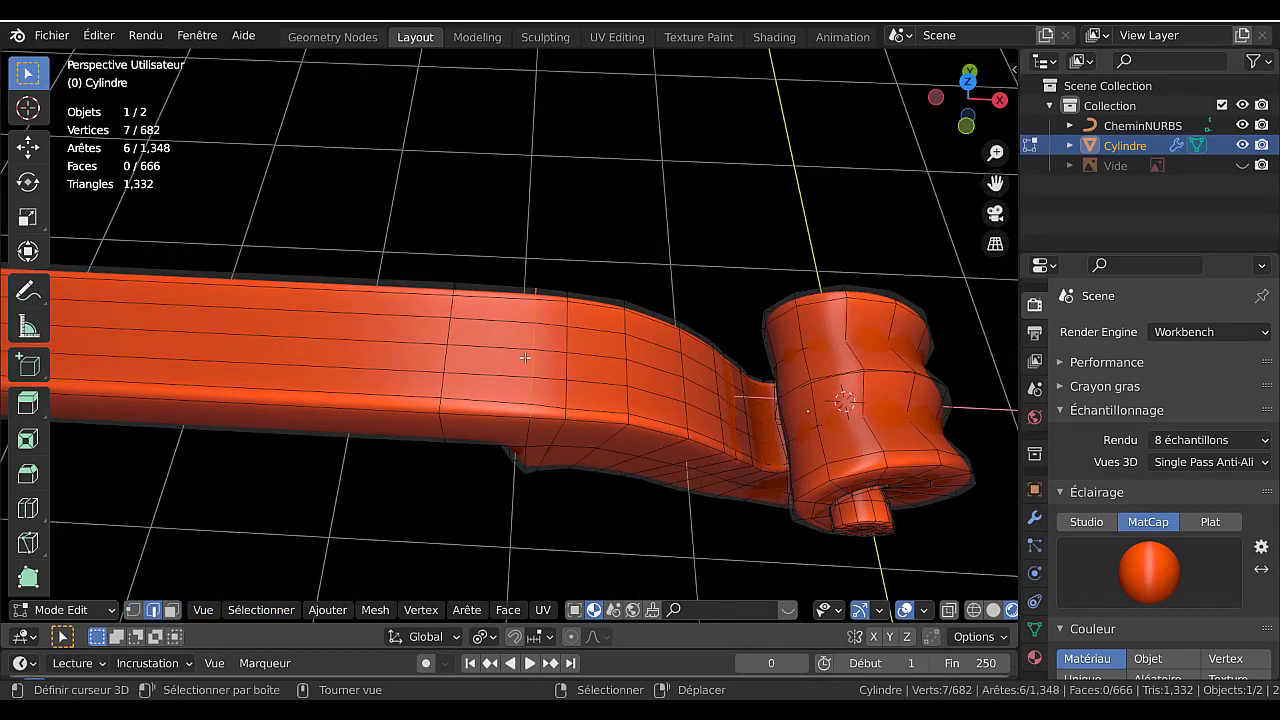
left_click(555, 342)
key("3")
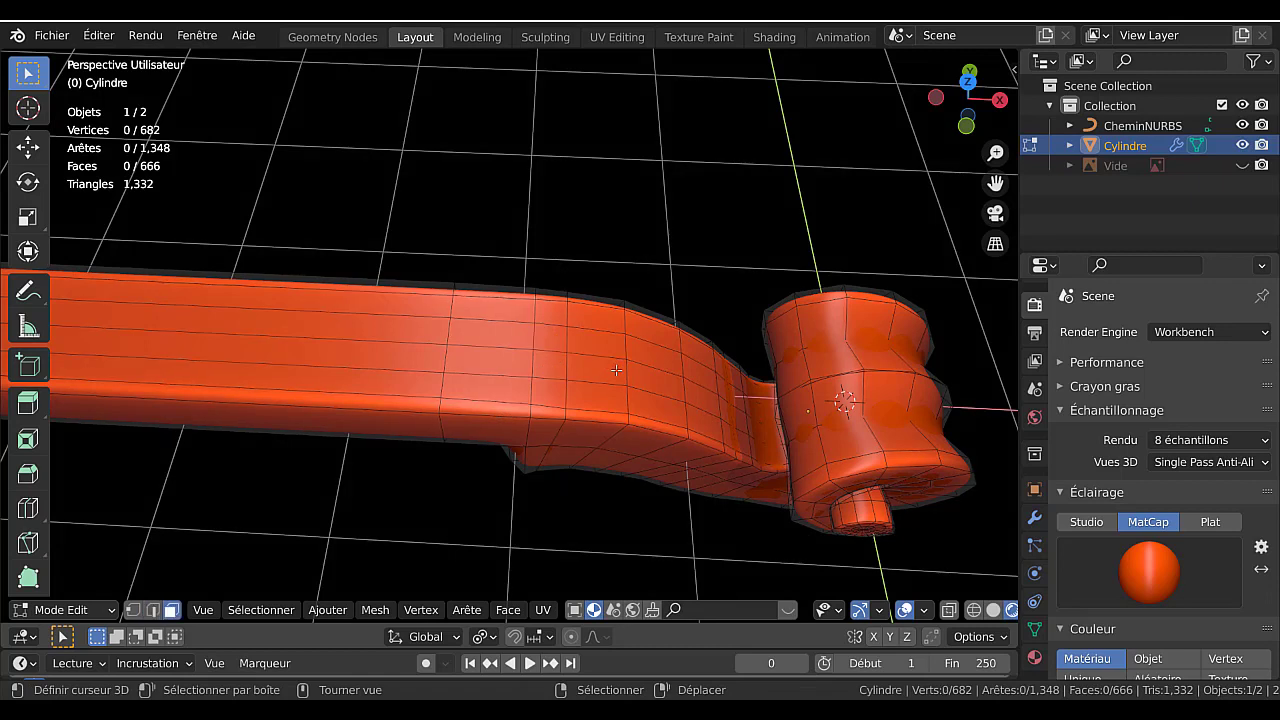
left_click(557, 340)
left_click(556, 318, "shift")
left_click(555, 366, "shift")
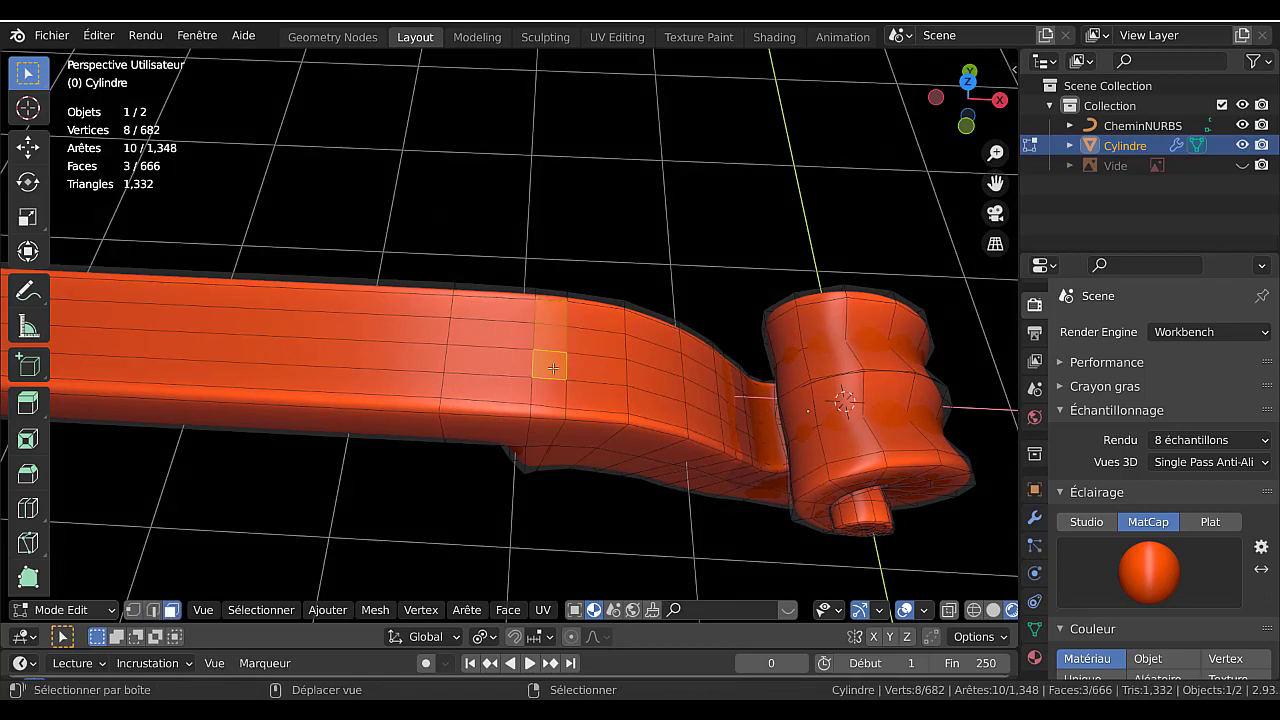
left_click(559, 390, "shift")
left_click(594, 392, "shift")
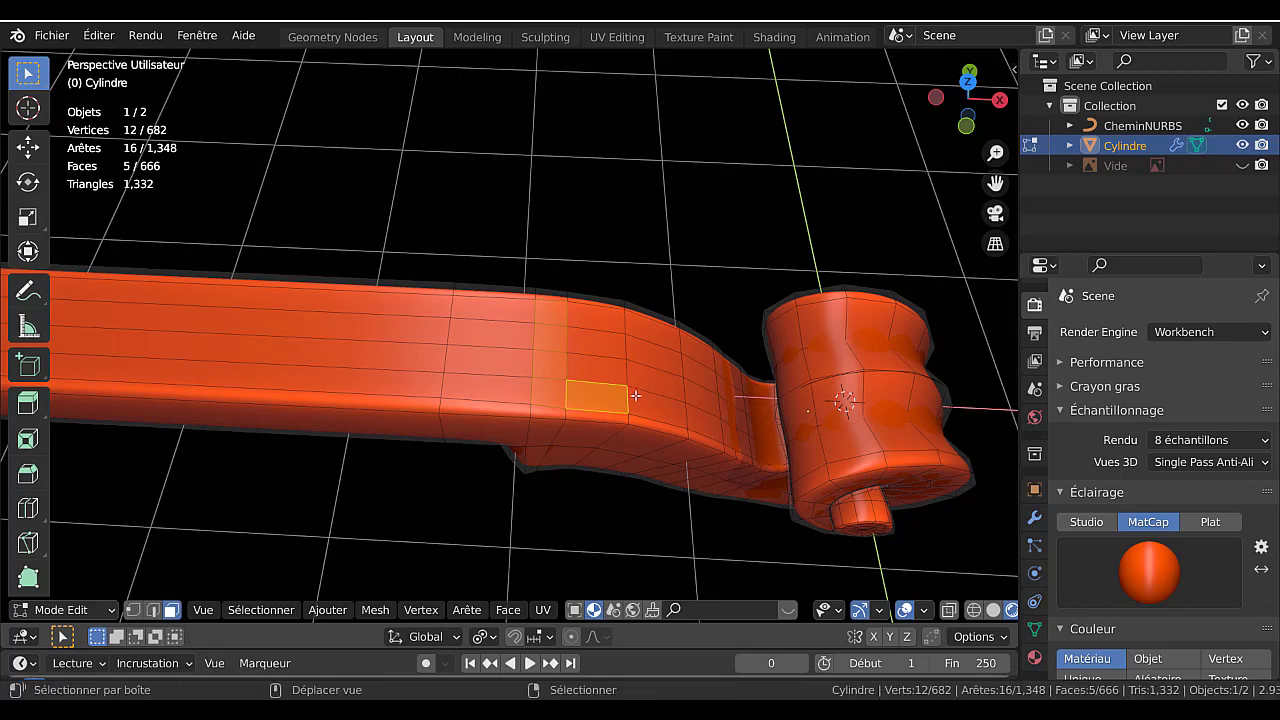
middle_click_drag(621, 391, 641, 355)
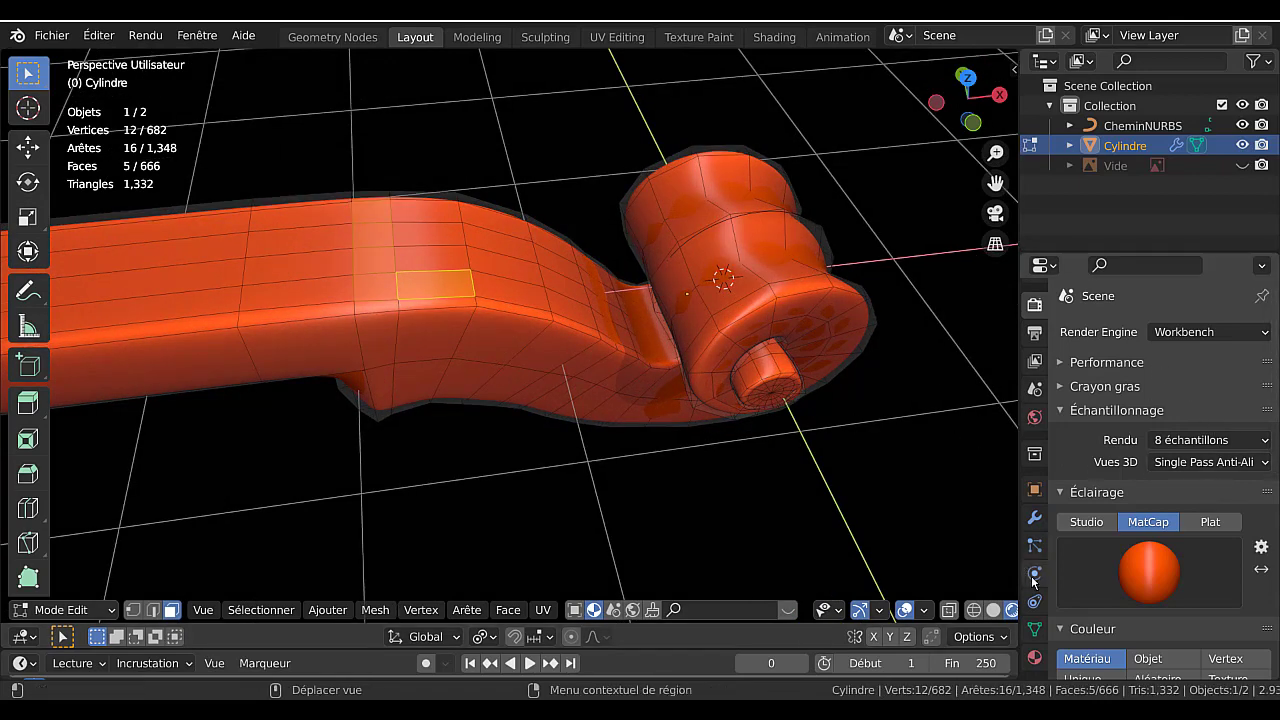
Set the Subdivision modifier's viewport level to 0 and bring the junction between neck and scroll into close view.
left_click(1035, 518)
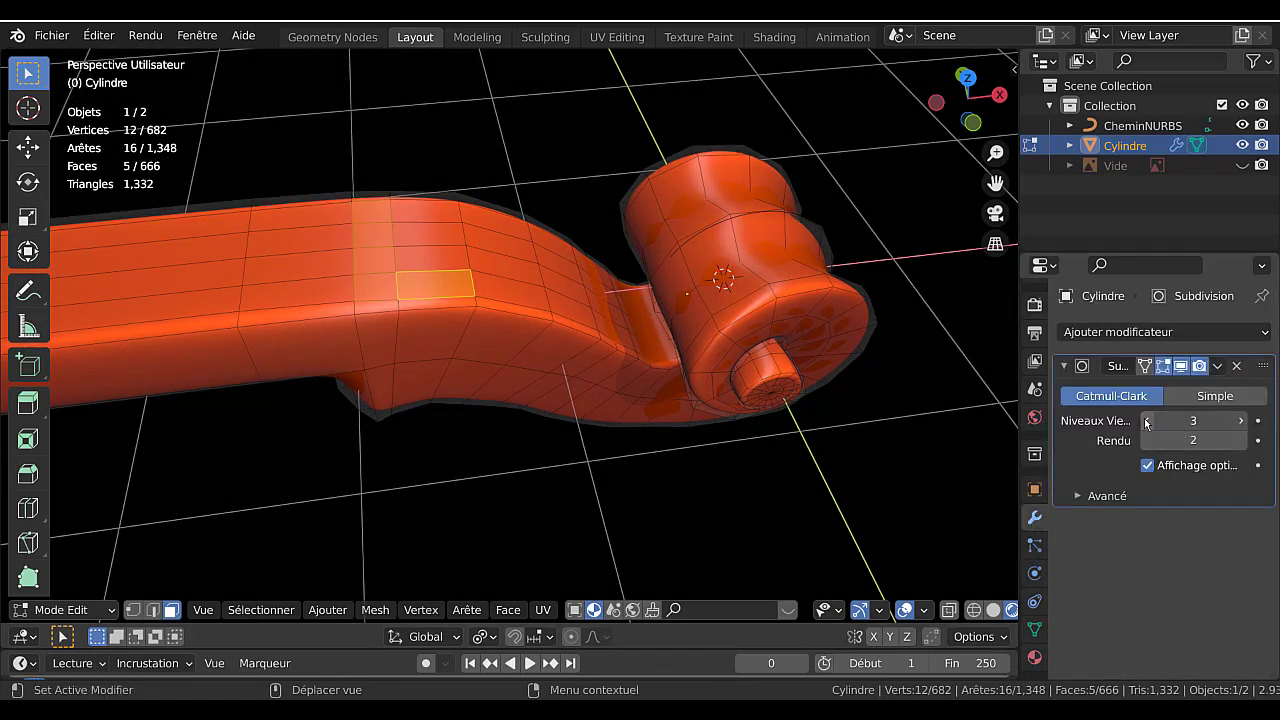
left_click(1147, 420)
middle_click_drag(780, 429, 631, 377)
key("Tab")
key("Tab")
scroll(637, 359, "up", 2)
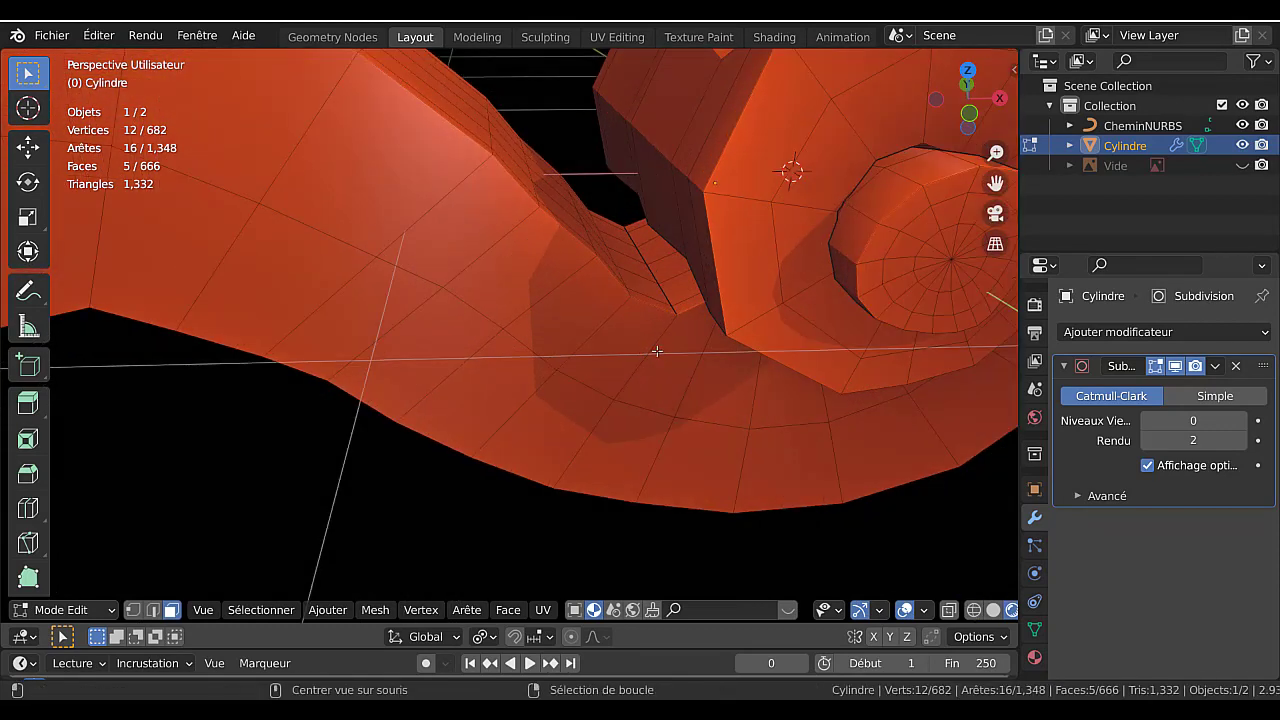
Select the 16-edge loop around the neck just before the double loop at the scroll and dissolve its edges.
left_click(660, 350, "alt")
left_click(153, 610)
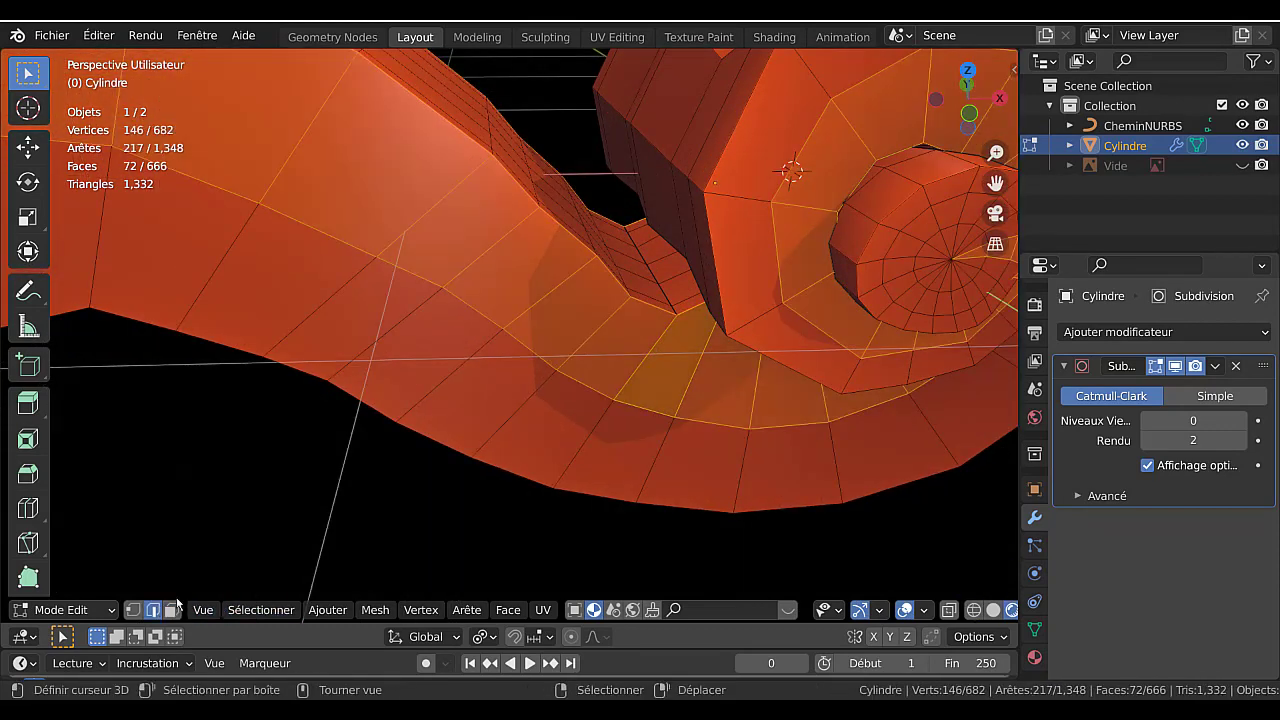
middle_click_drag(659, 346, 643, 386)
left_click(666, 345, "alt")
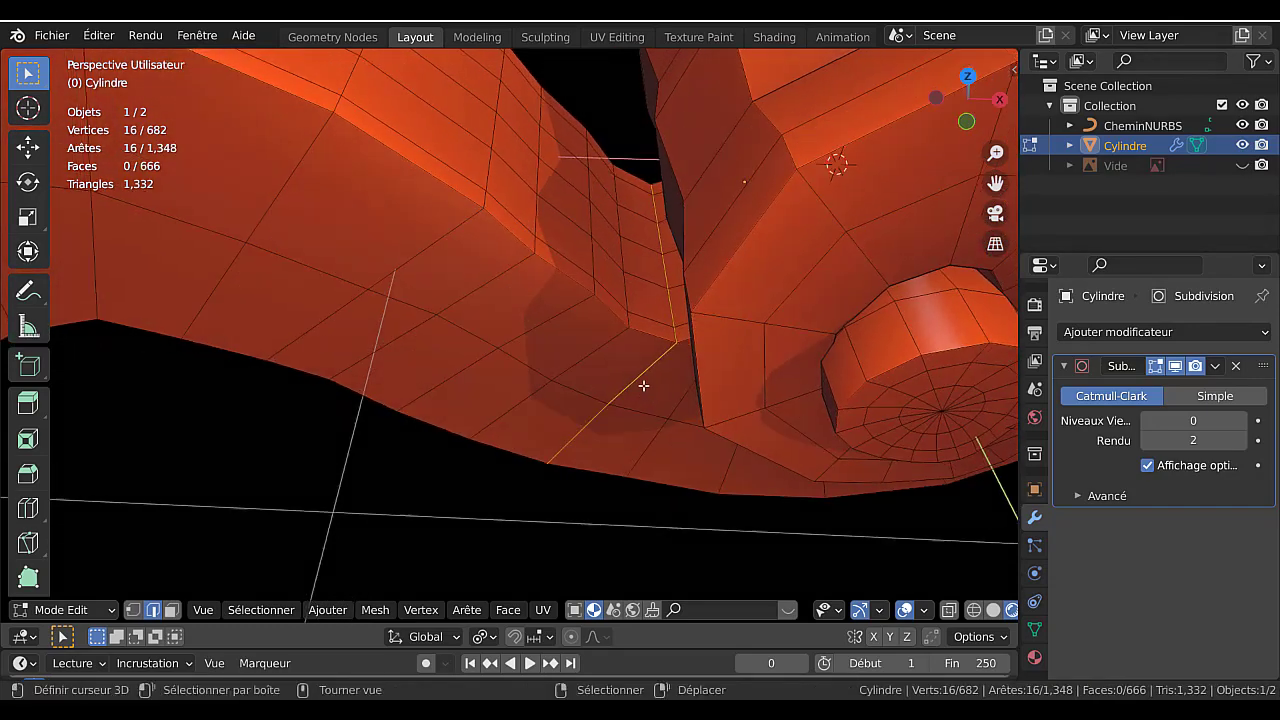
left_click(607, 340, "alt")
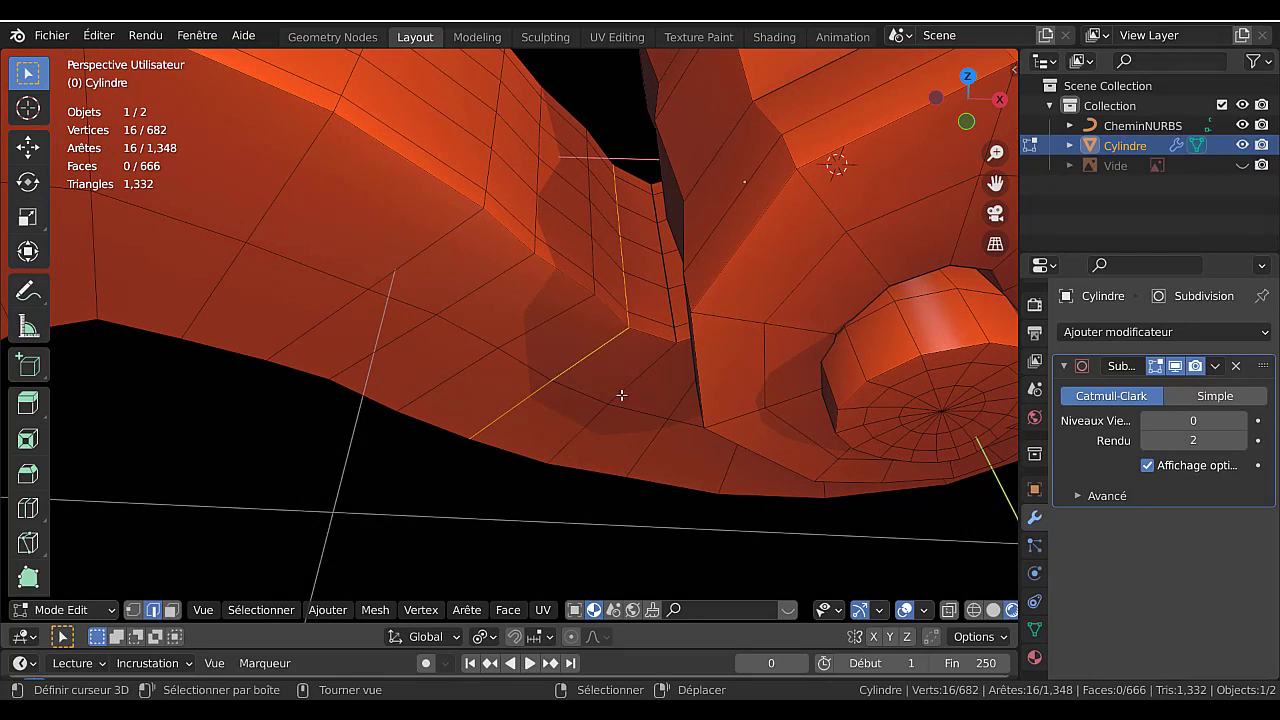
key("x")
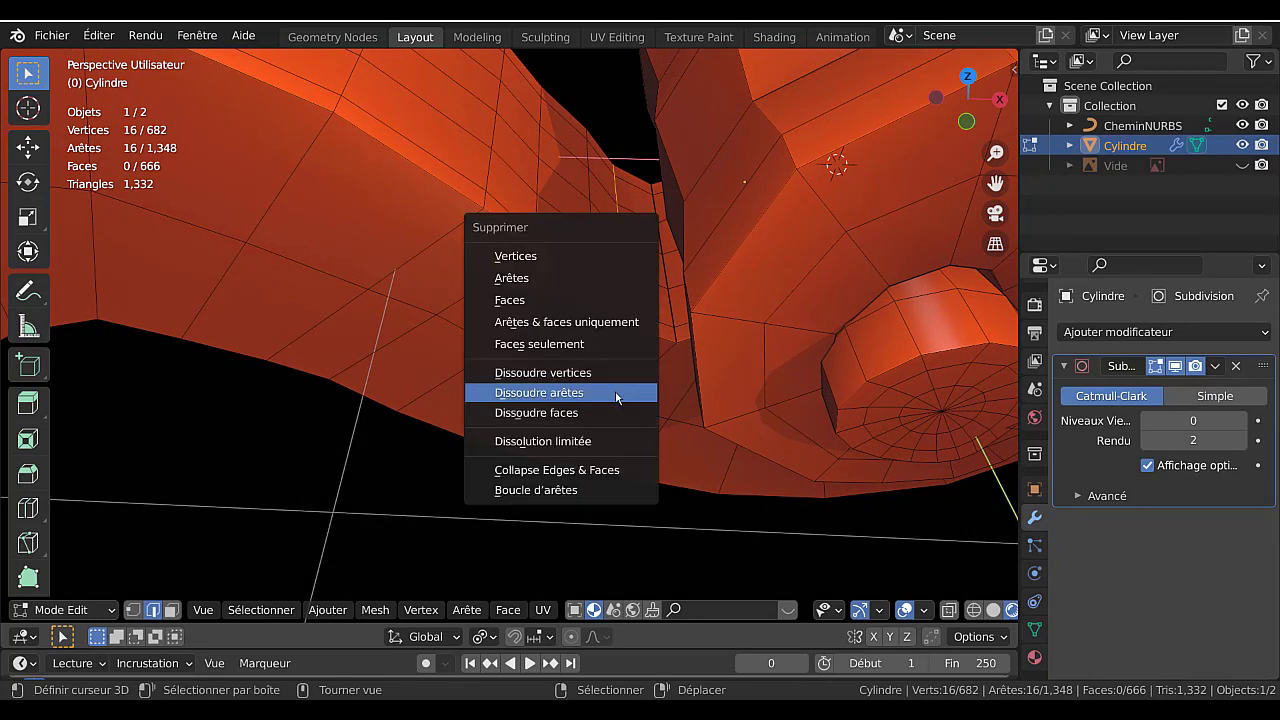
left_click(616, 397)
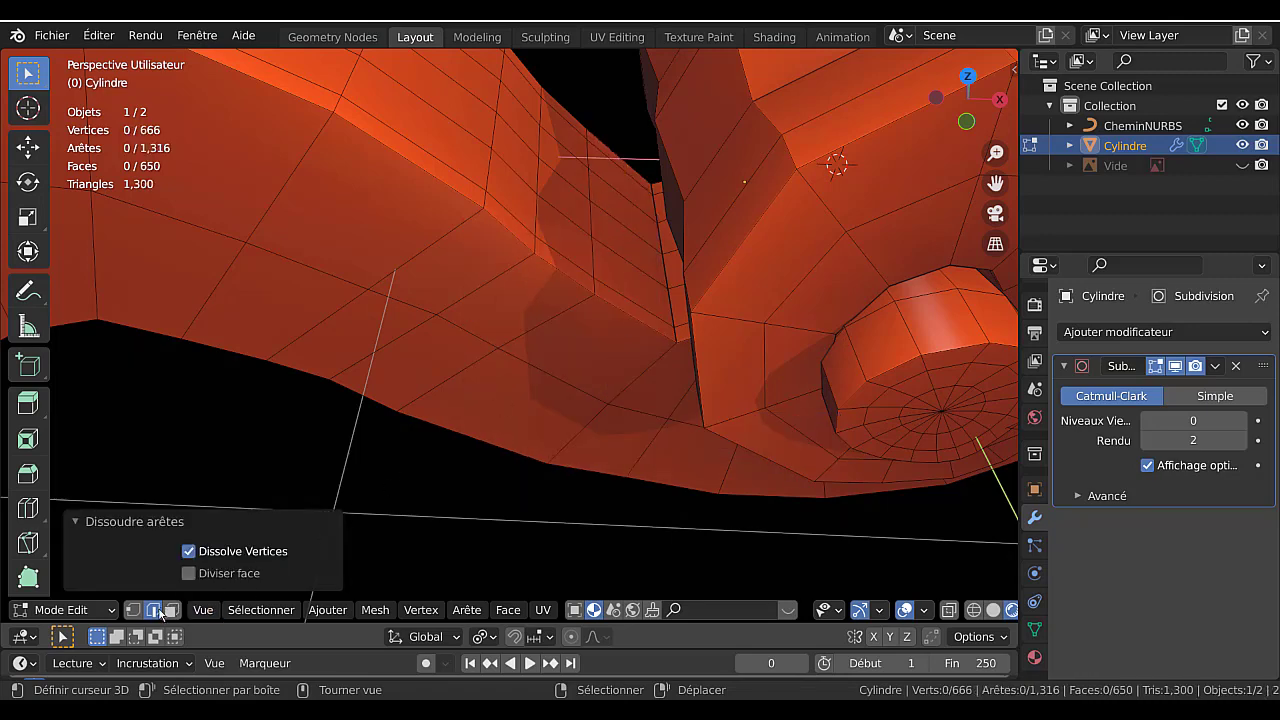
Slide the middle vertex of the neck's last top row toward the scroll by a factor of 0.739.
middle_click_drag(575, 220, 605, 216)
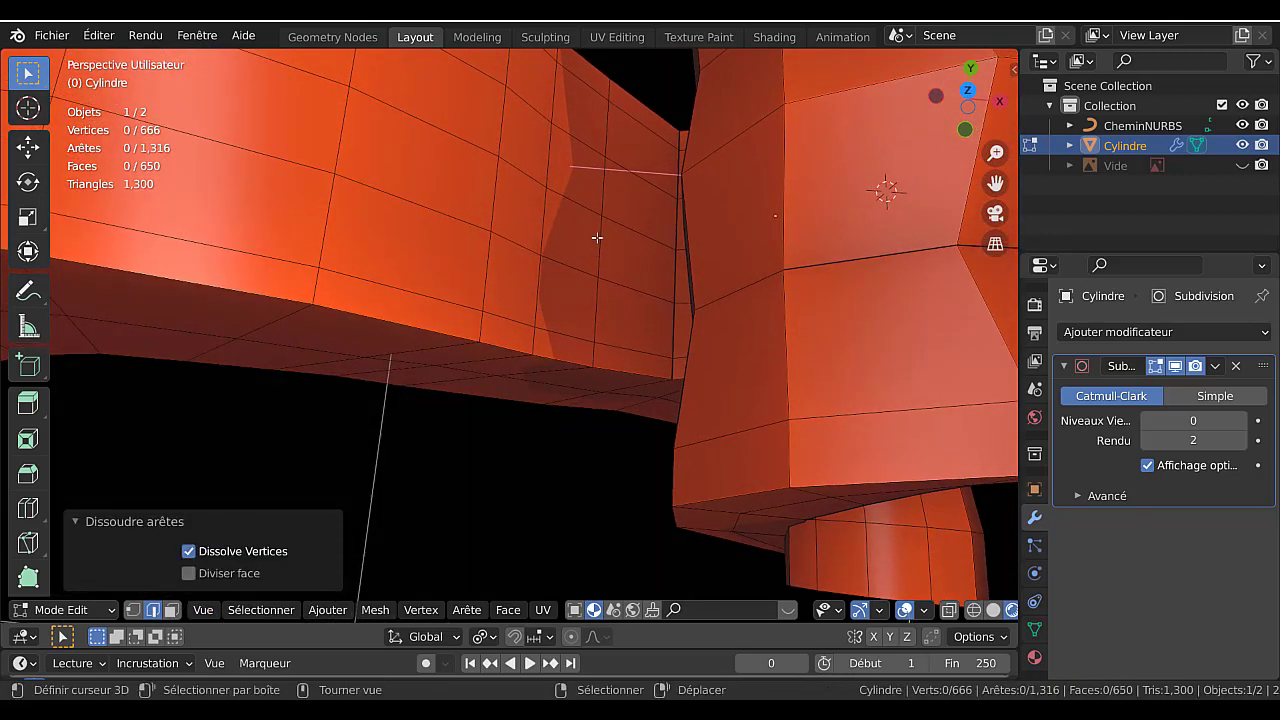
left_click(604, 218)
left_click(173, 610)
left_click(152, 610)
left_click(133, 611)
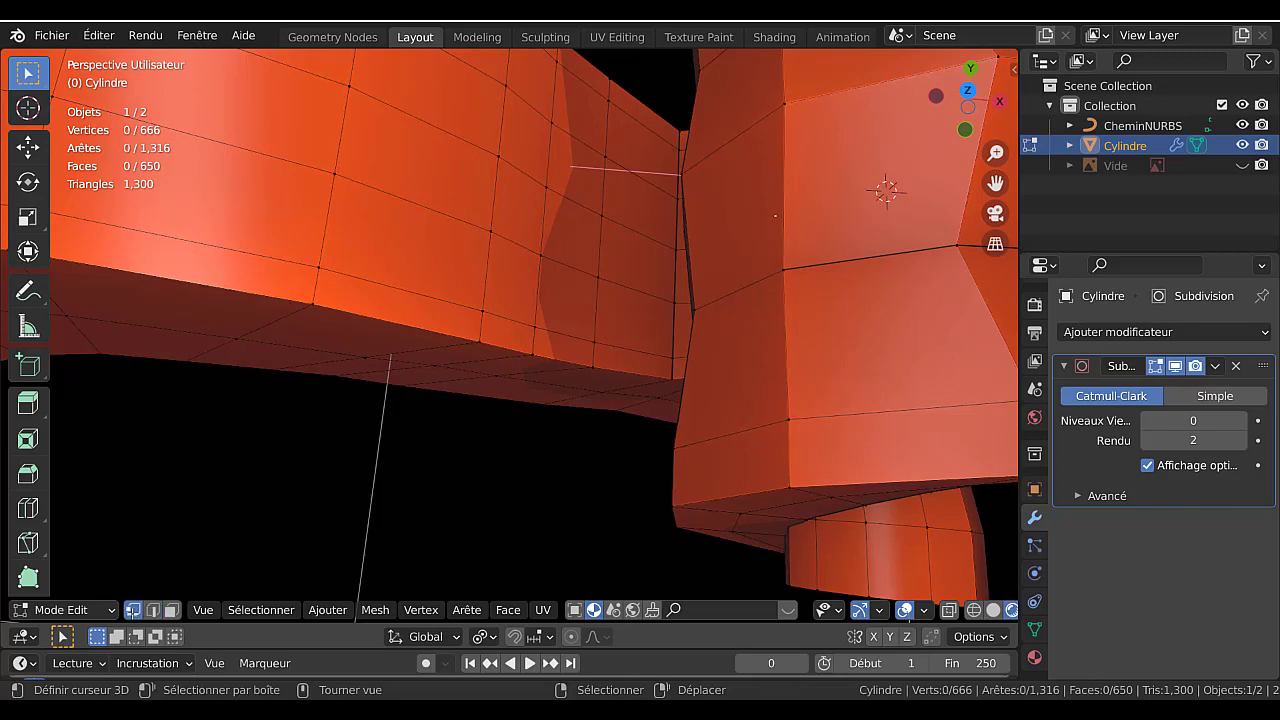
left_click(607, 216)
key("shift+v")
left_click(677, 311)
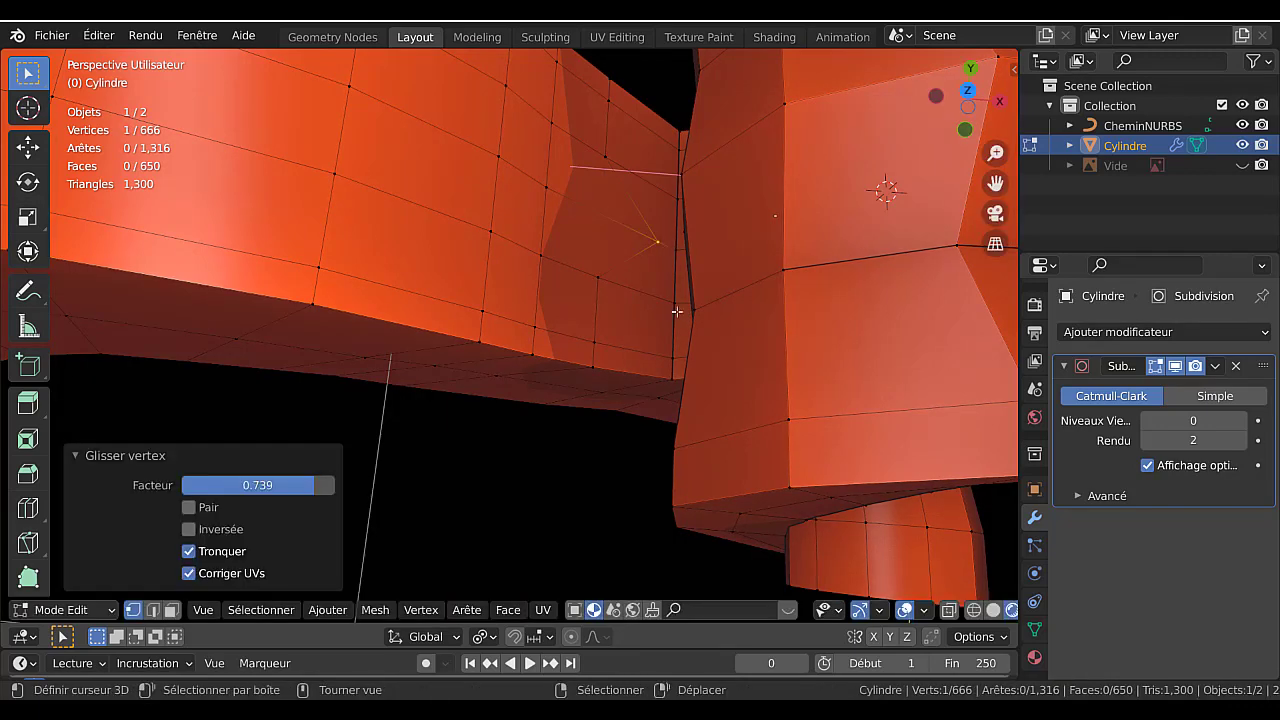
Slide the two vertices flanking the middle one in the neck's last top row toward the scroll by a factor of about 0.58.
left_click(606, 157)
left_click(598, 277, "shift")
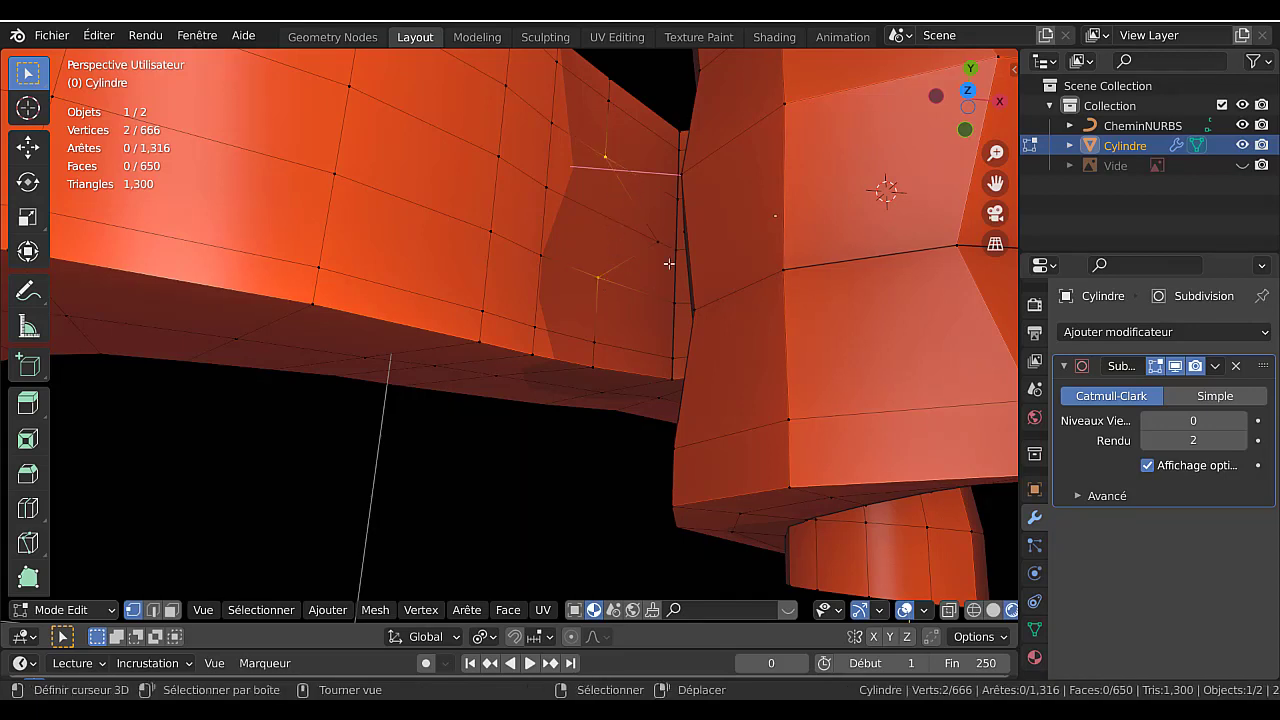
key("shift+v")
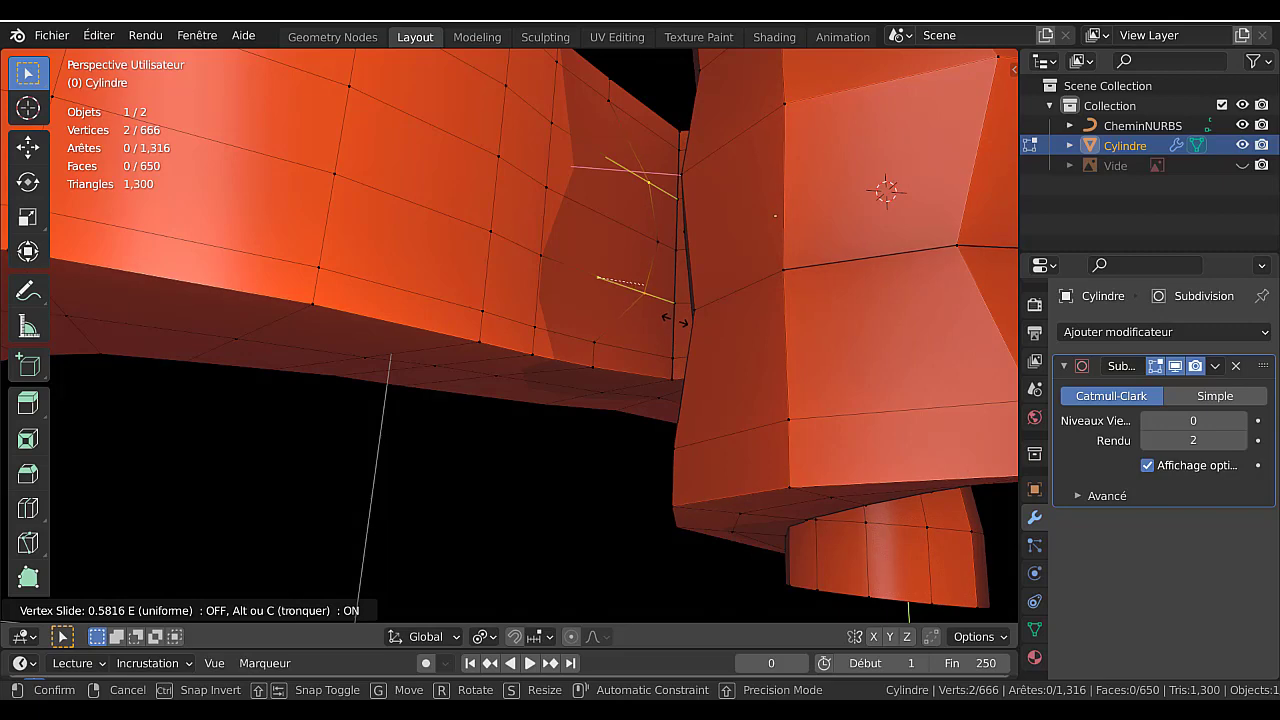
left_click(672, 310)
Slide the two outermost vertices of the neck's last top row toward the scroll by a factor of 0.265.
left_click(601, 111)
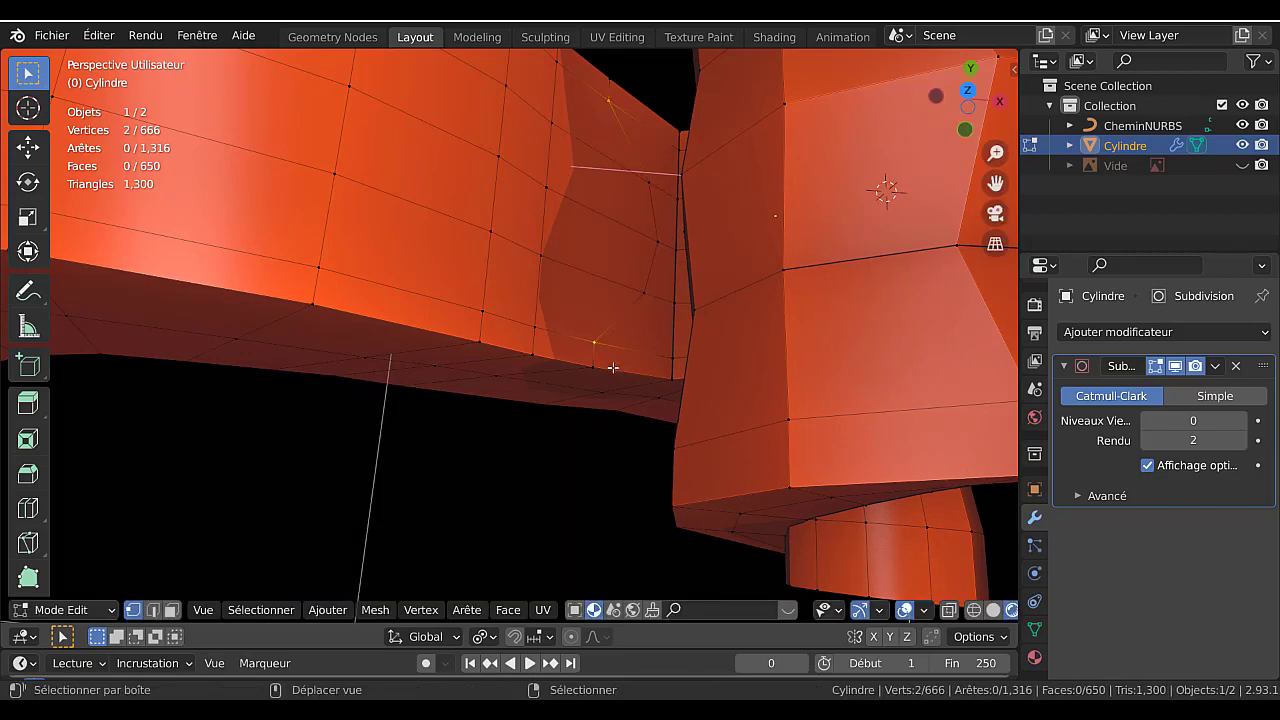
key("shift+v")
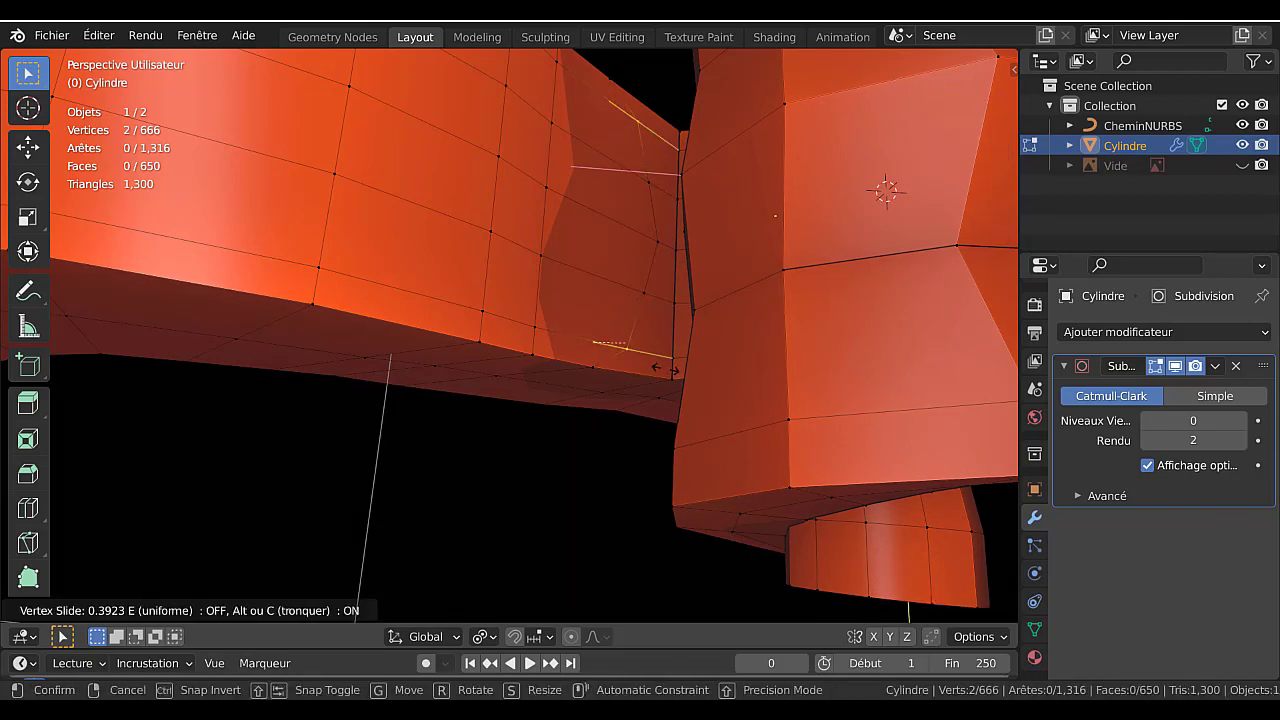
left_click(656, 364)
Select all five vertices of the neck's last top row and smooth their curve with LoopTools Relax.
middle_click_drag(645, 318, 604, 312)
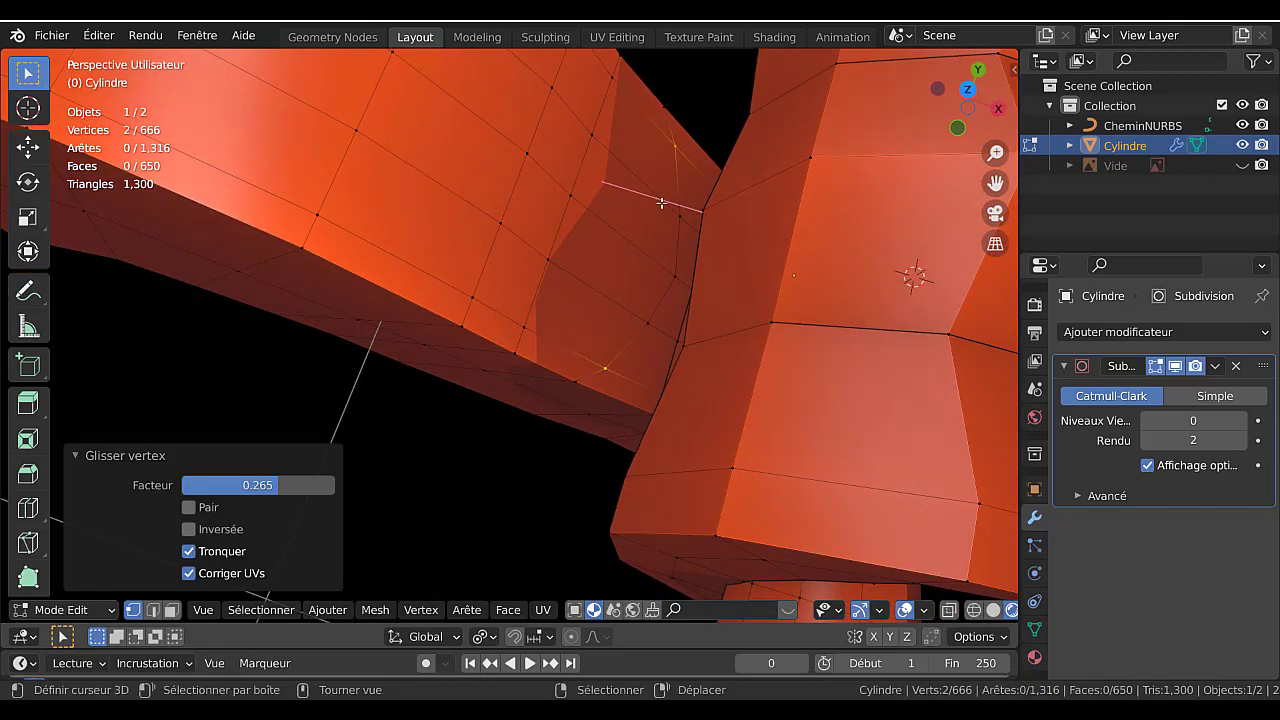
right_click(680, 229, "shift")
right_click(672, 268, "shift")
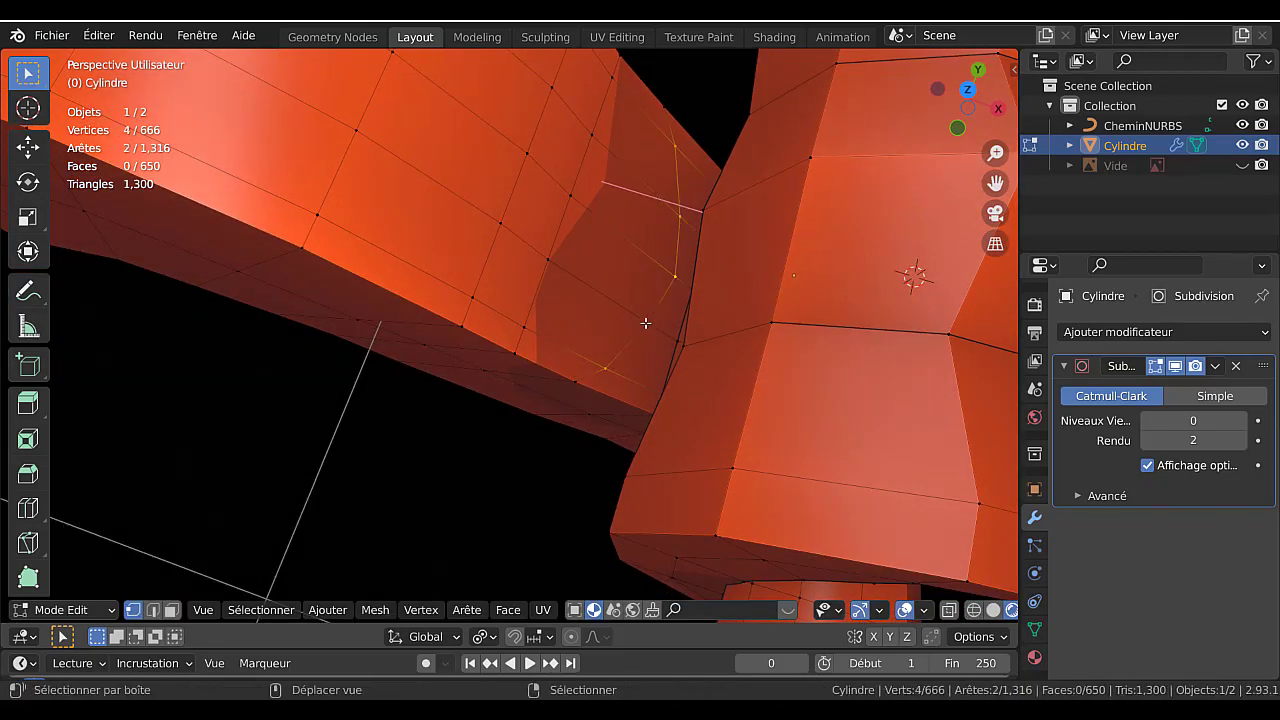
right_click(646, 322, "shift")
middle_click_drag(601, 330, 797, 374)
key("q")
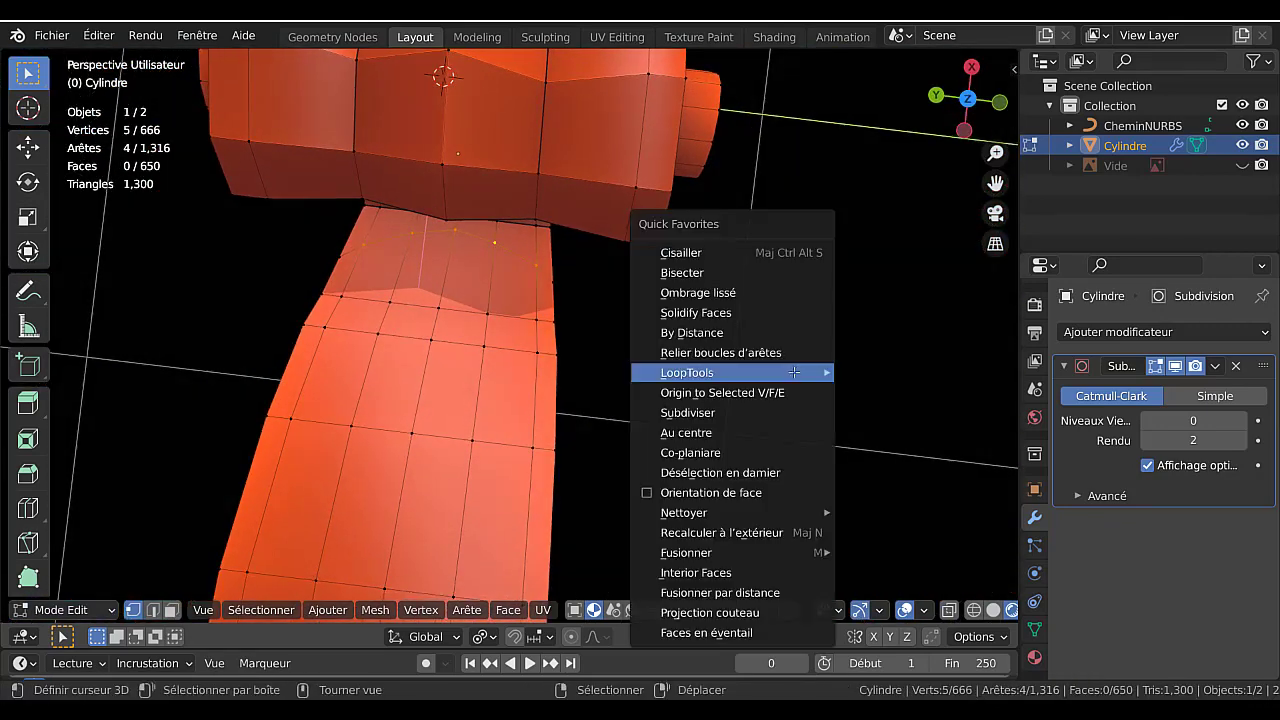
mouse_move(775, 373)
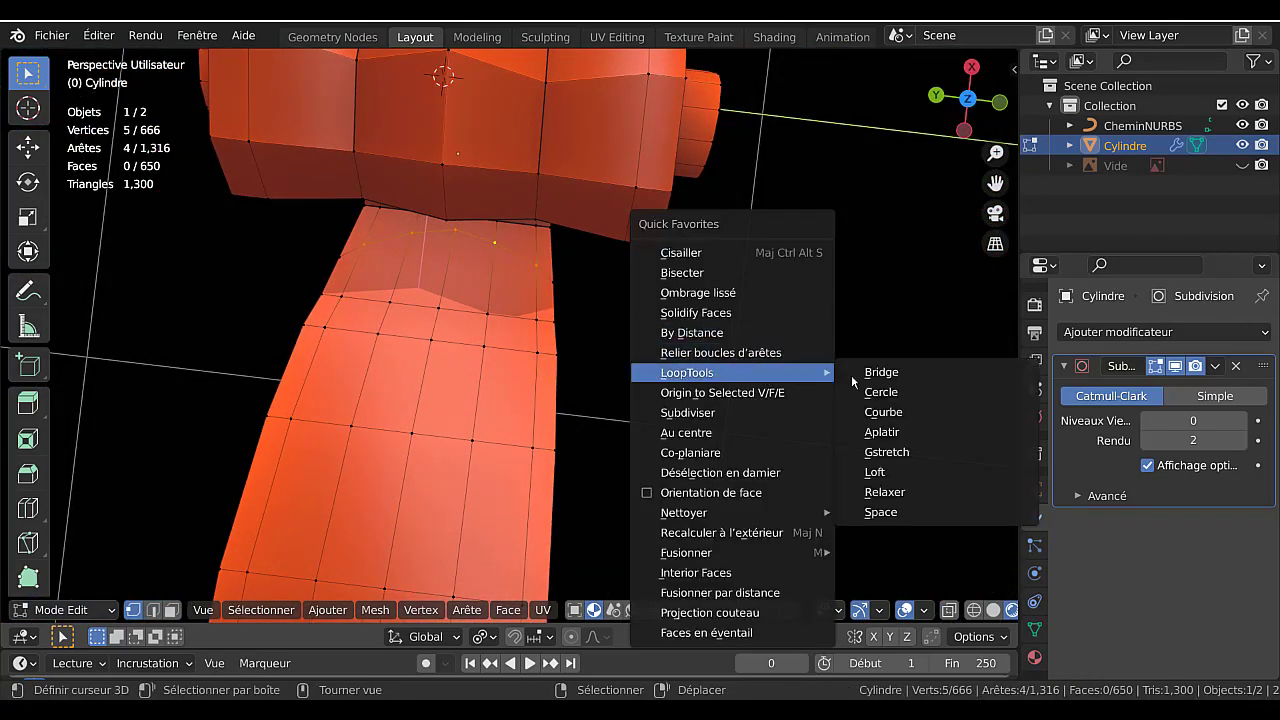
left_click(904, 495)
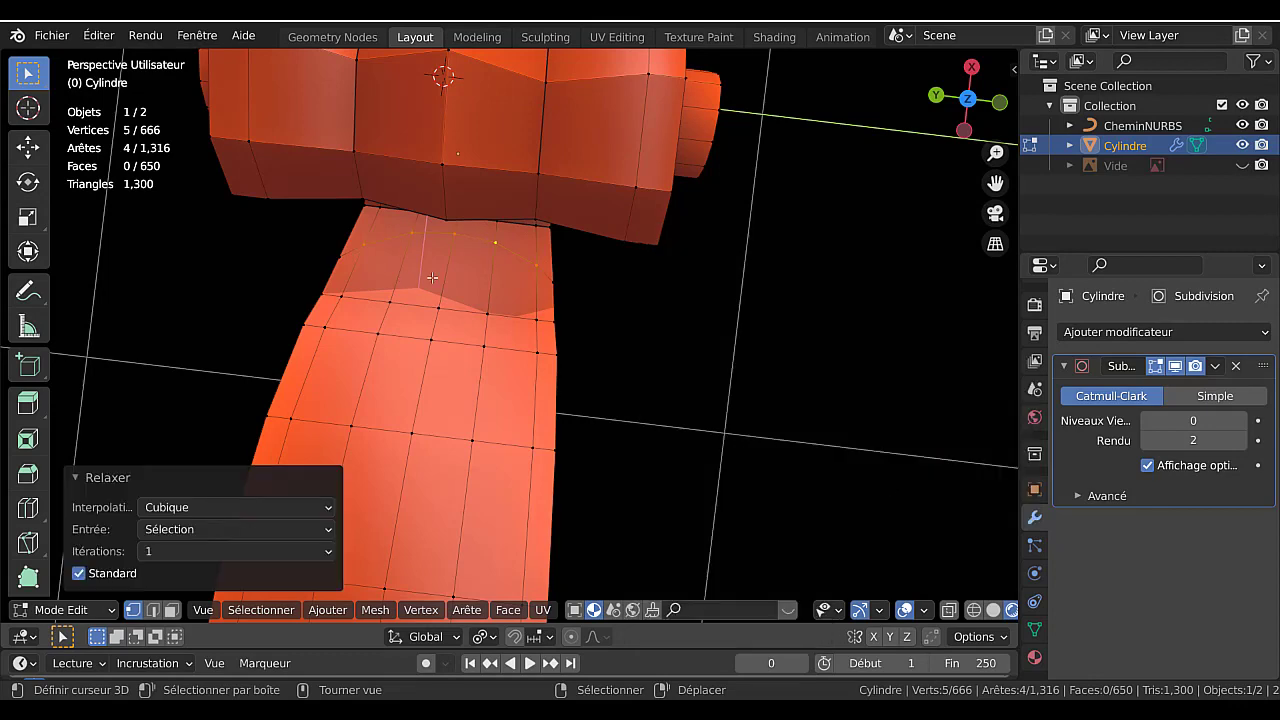
middle_click_drag(649, 339, 593, 359)
key("s")
key("x")
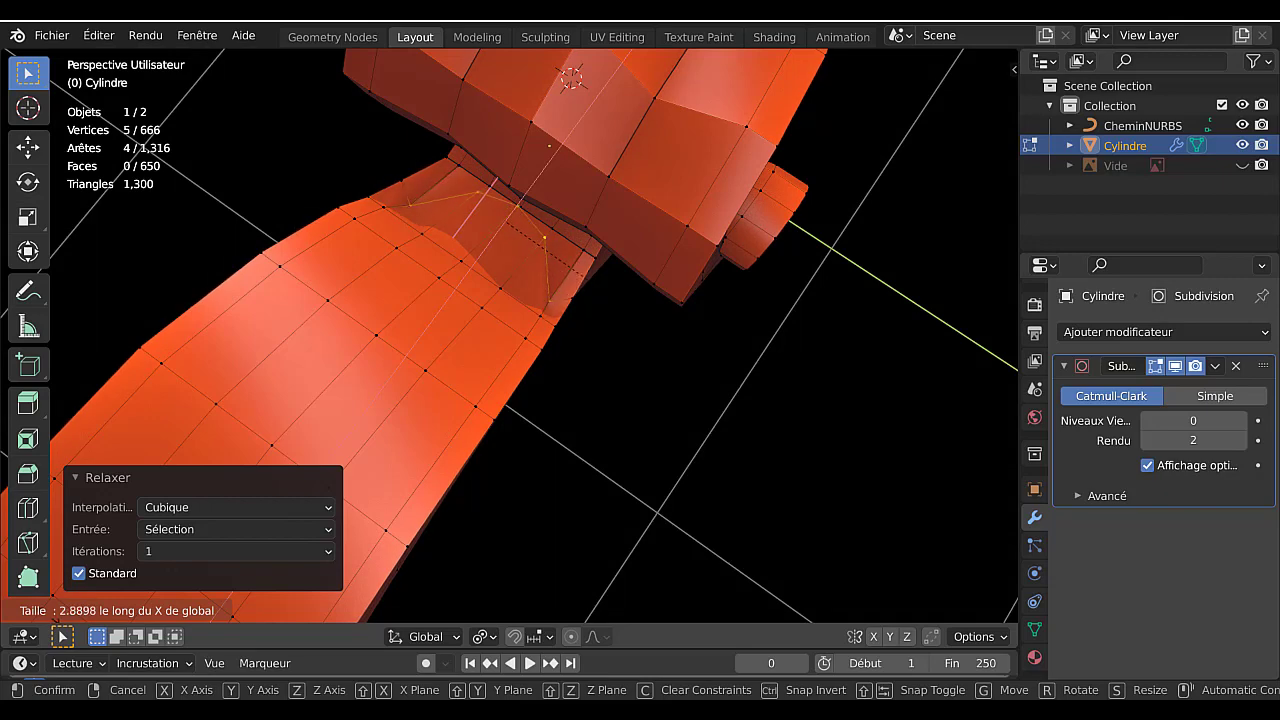
left_click(887, 530)
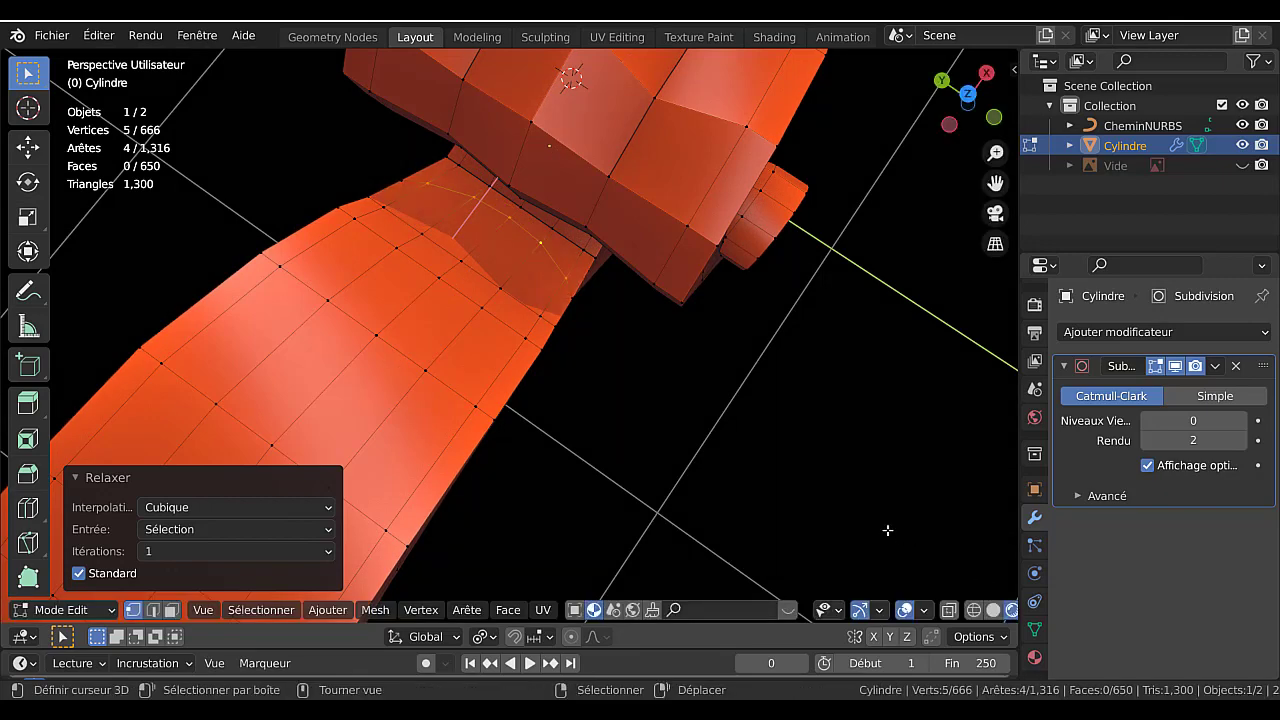
In face select mode, select the four faces in the narrow strip across the neck's top where it starts to bend.
middle_click_drag(578, 371, 511, 316)
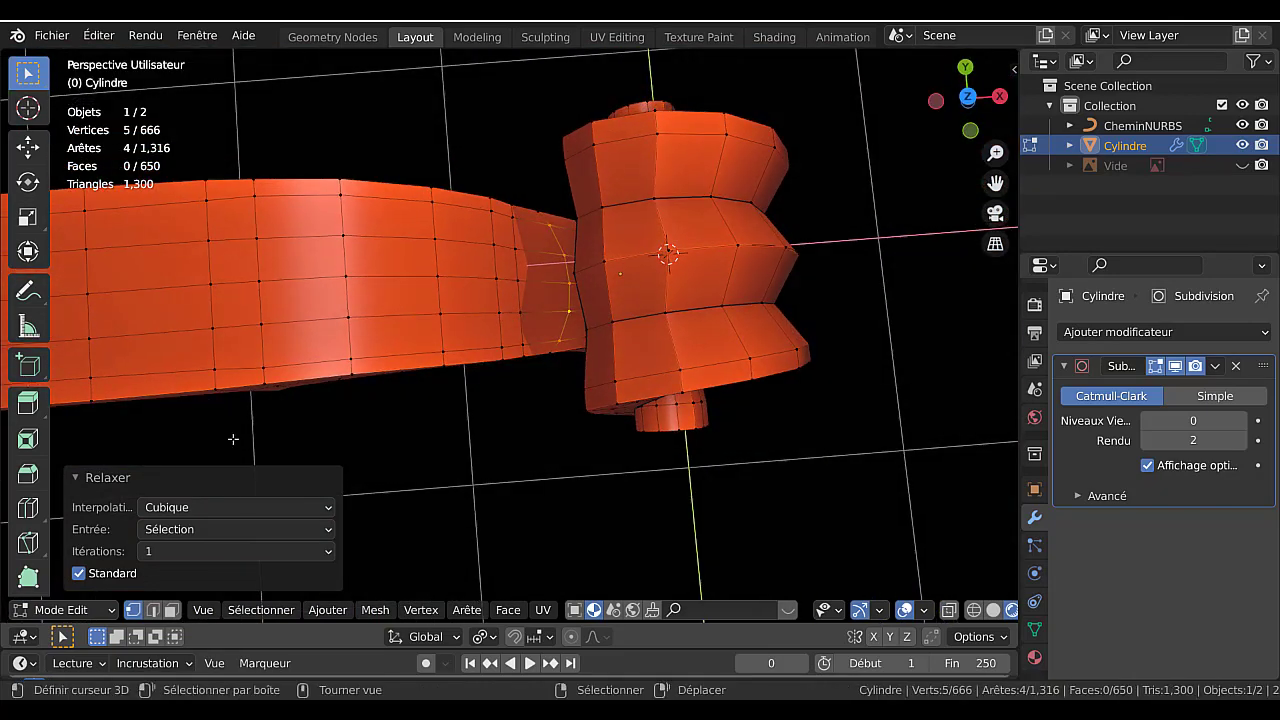
left_click(171, 609)
scroll(282, 289, "down", 3)
middle_click_drag(282, 289, 332, 199)
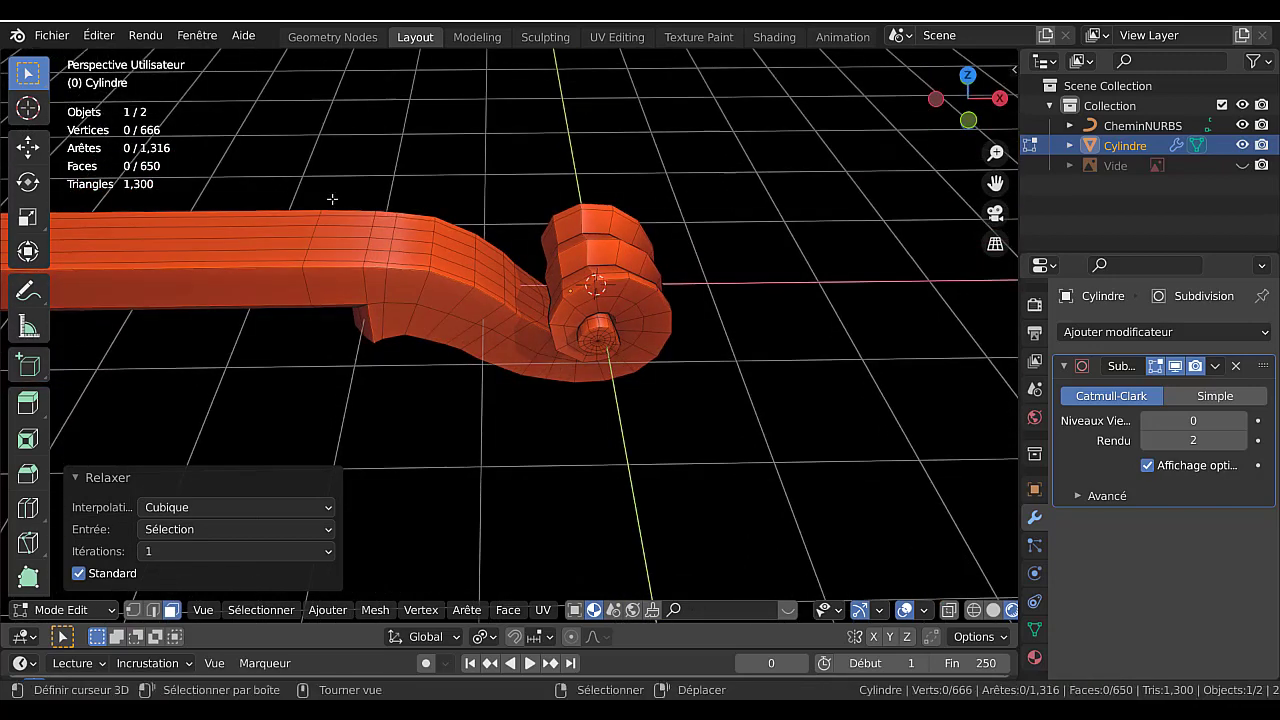
middle_click_drag(386, 264, 385, 250)
left_click(385, 250)
left_click(385, 238, "shift")
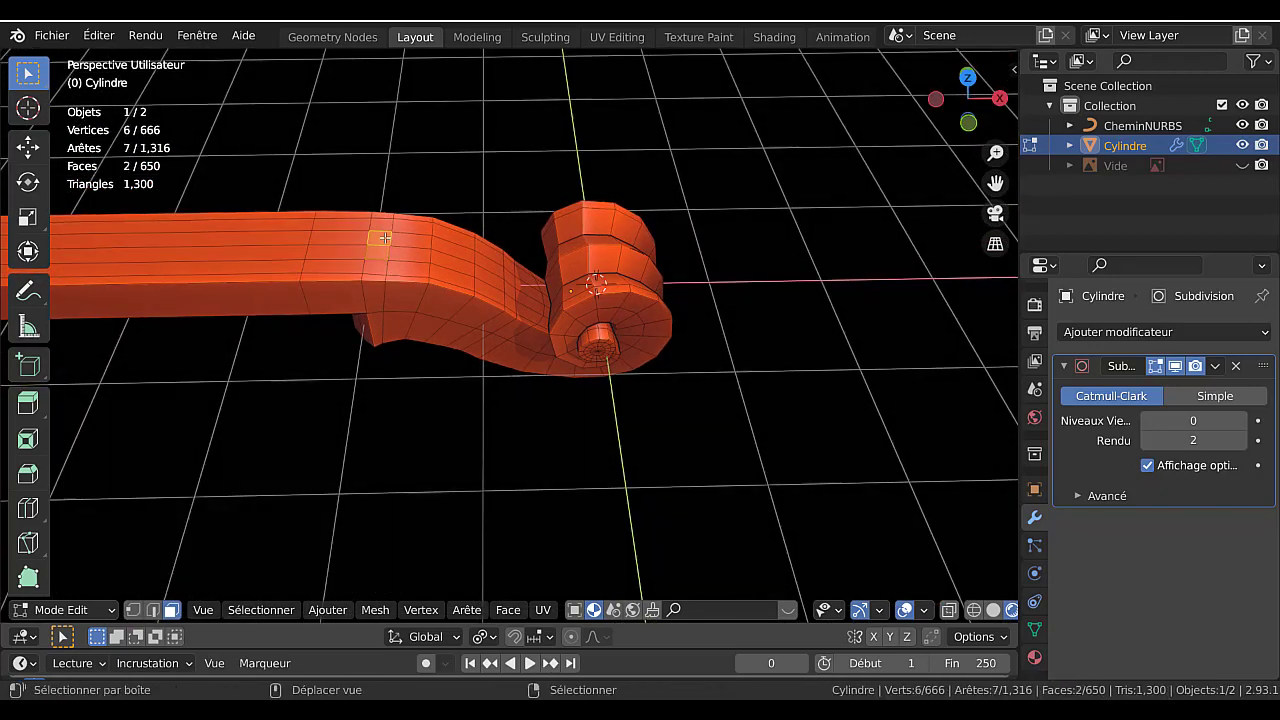
left_click(386, 244, "shift")
left_click(389, 260, "shift")
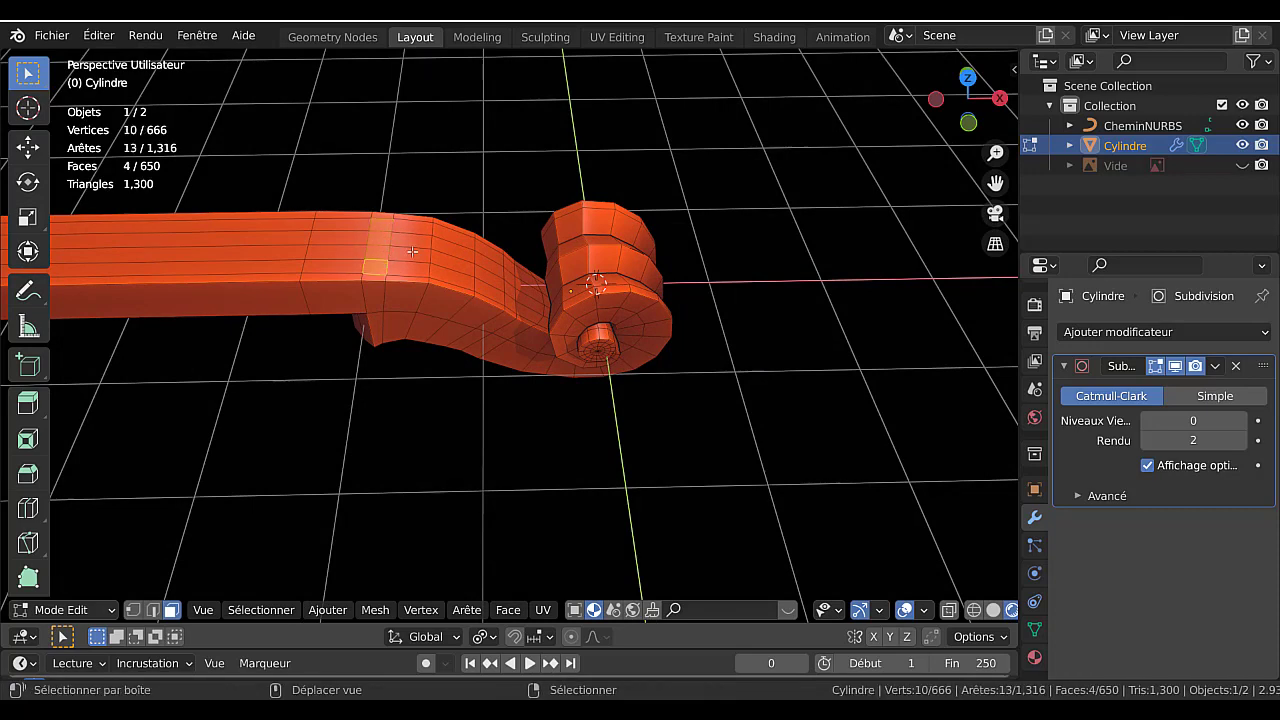
With Circle Select, extend the face selection from the strip over the neck's curved top toward the scroll, covering 24 faces.
middle_click_drag(390, 262, 397, 318)
key("c")
mouse_move(508, 306)
left_mouse_down()
mouse_move(513, 293)
mouse_move(420, 298)
mouse_move(406, 281)
left_mouse_up()
right_click(400, 282)
middle_click_drag(444, 258, 464, 345)
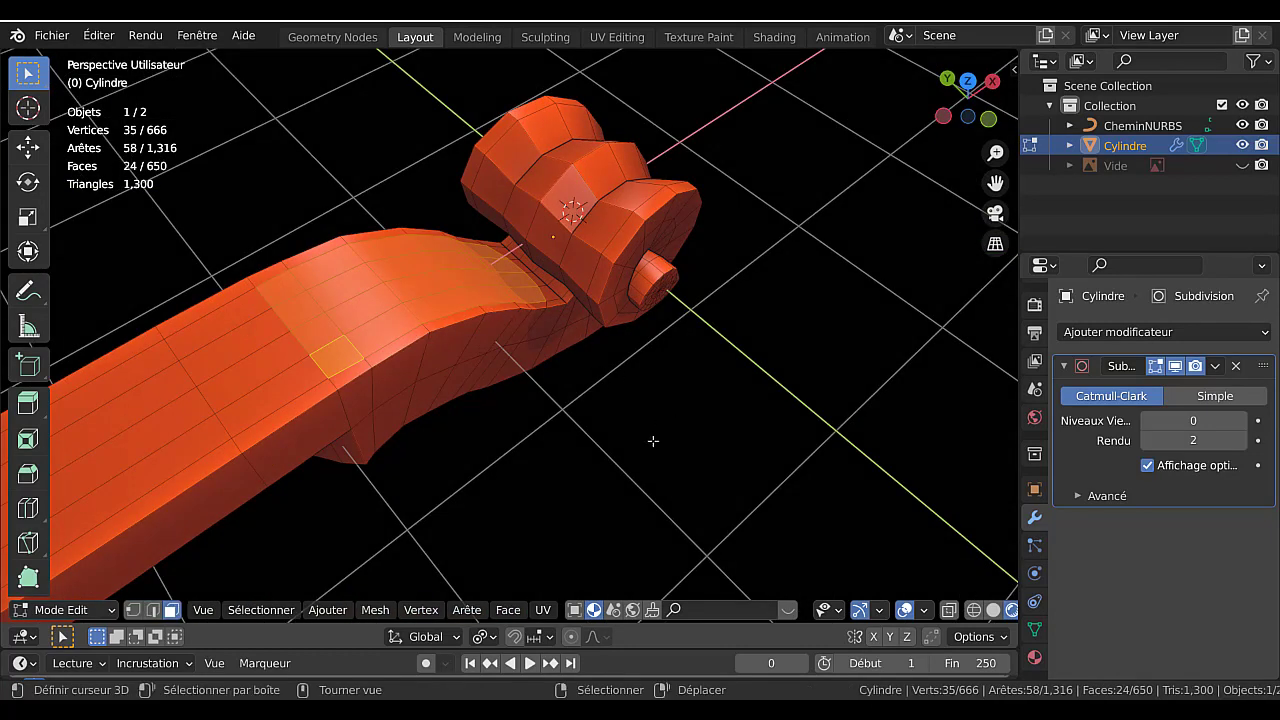
Inset the selected faces on the neck's curved top by about 0.055 m.
key("i")
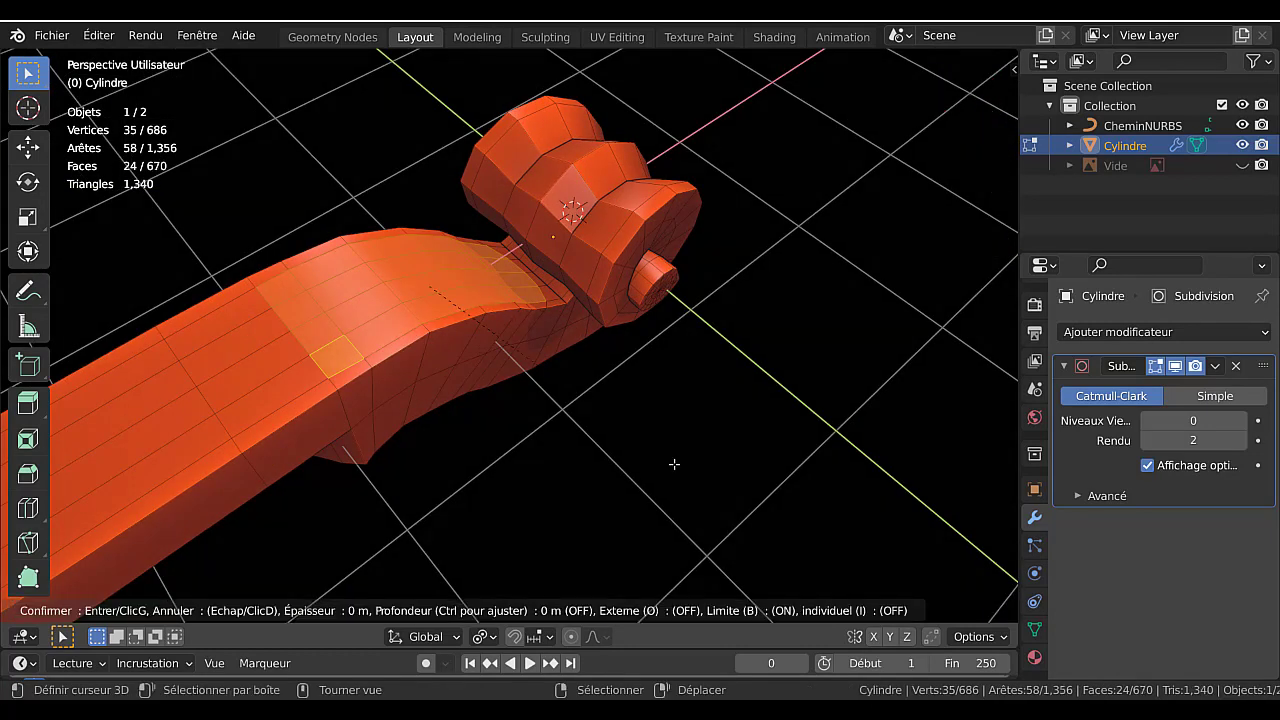
left_click(619, 411)
middle_click_drag(623, 369, 763, 414)
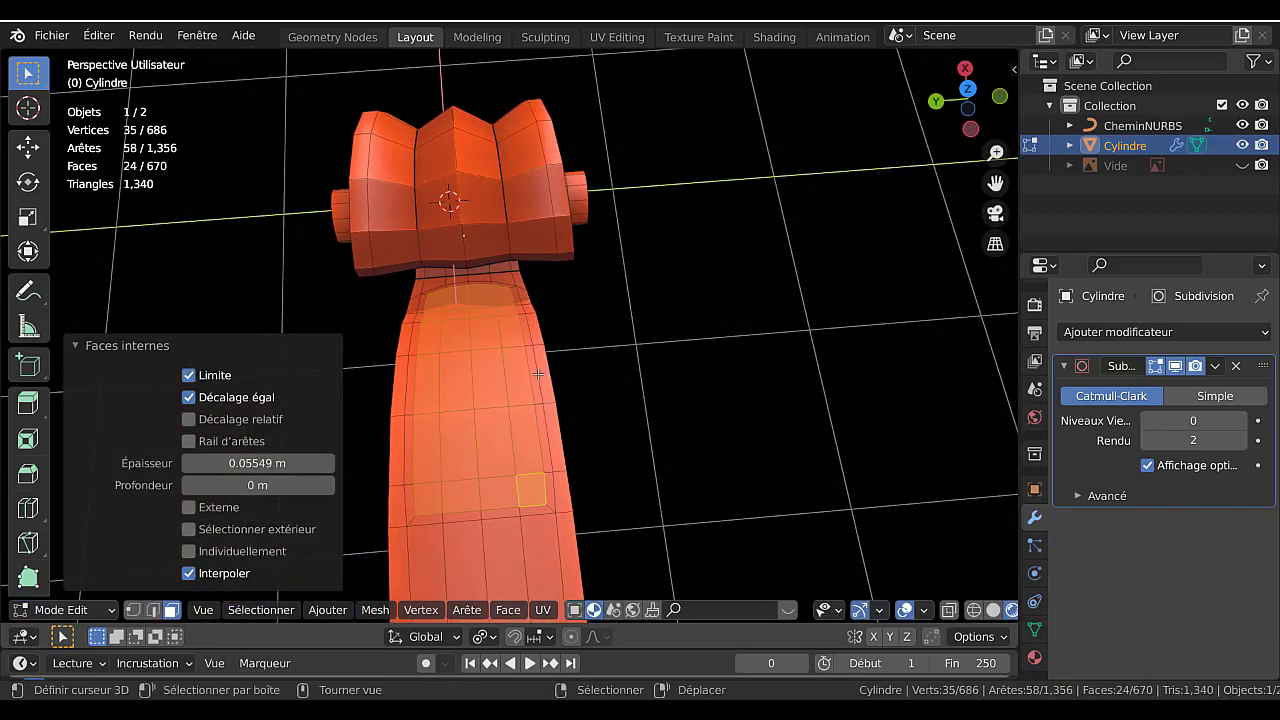
With X-ray on in front view, use Extrude Manifold to sink the inset faces about 0.402 m into the neck.
middle_click_drag(572, 416, 496, 422)
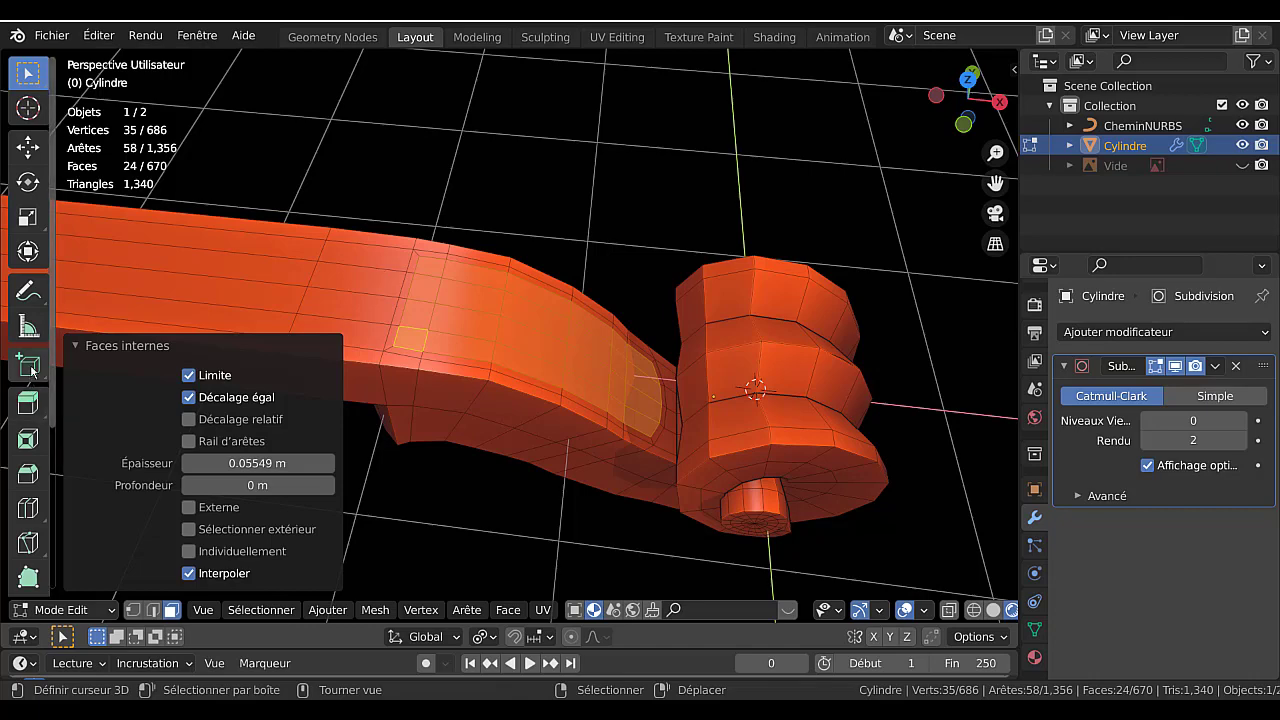
left_click(28, 404)
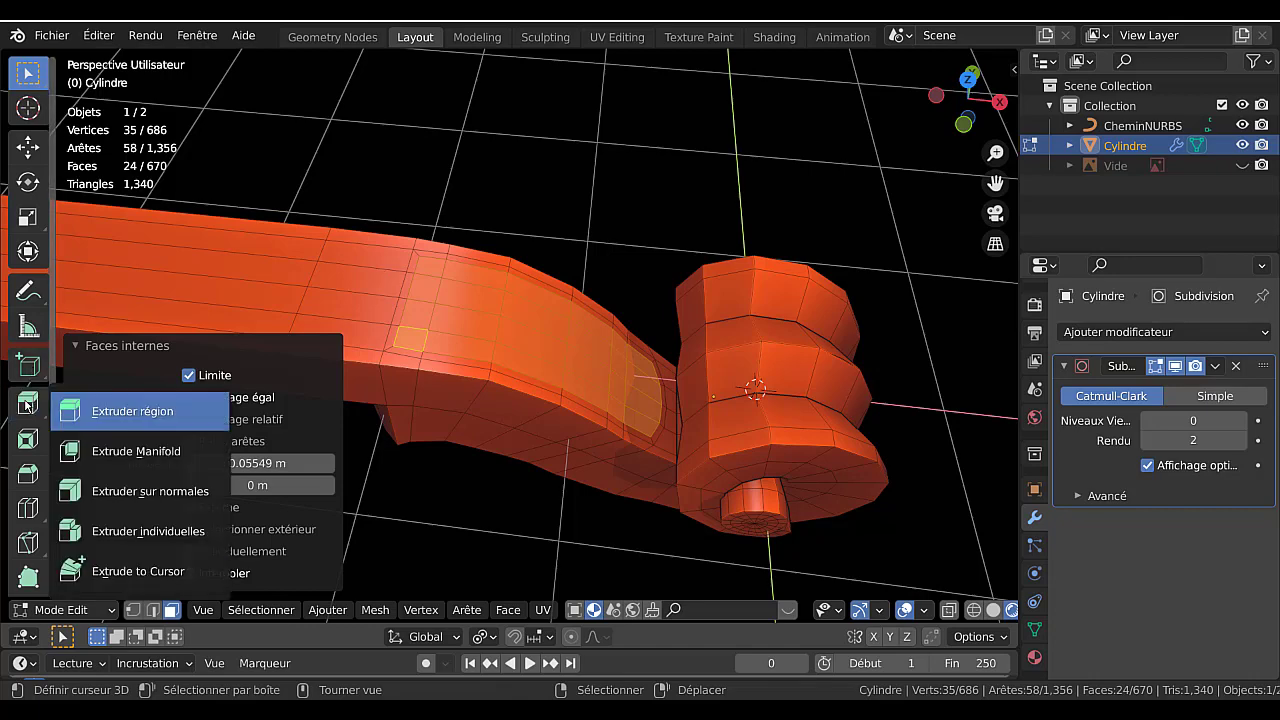
left_click(135, 453)
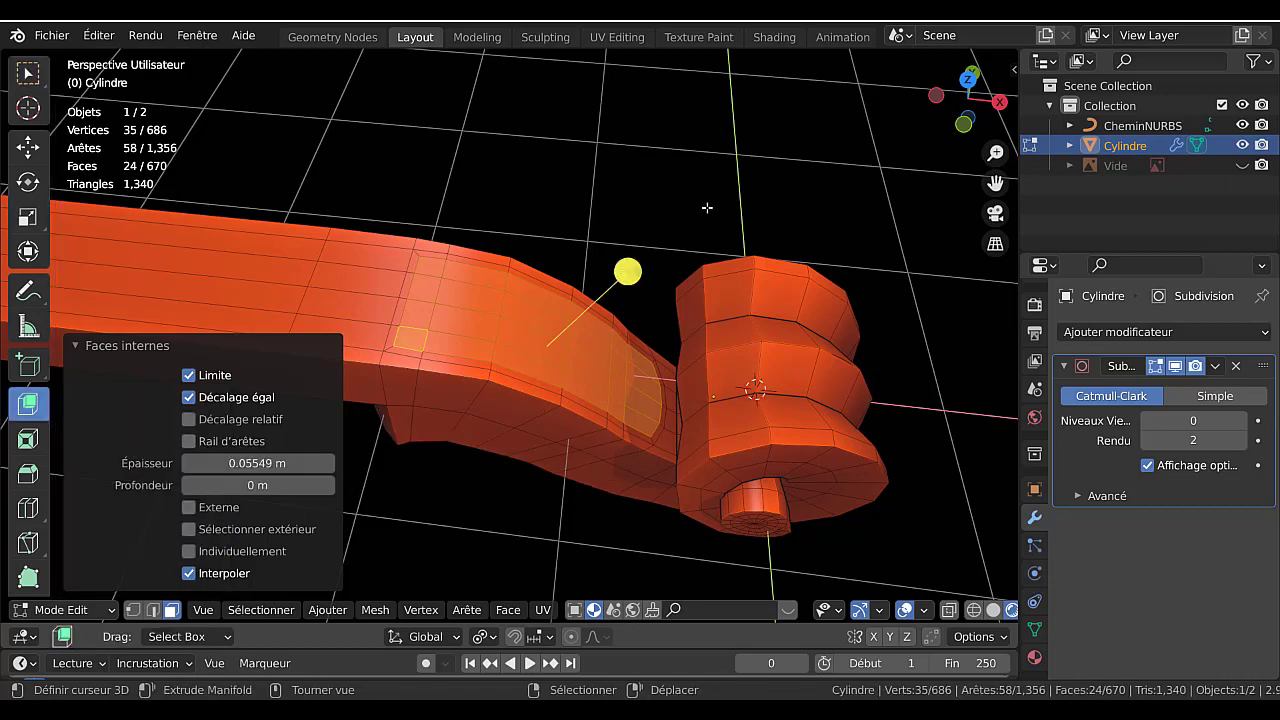
key("alt+z")
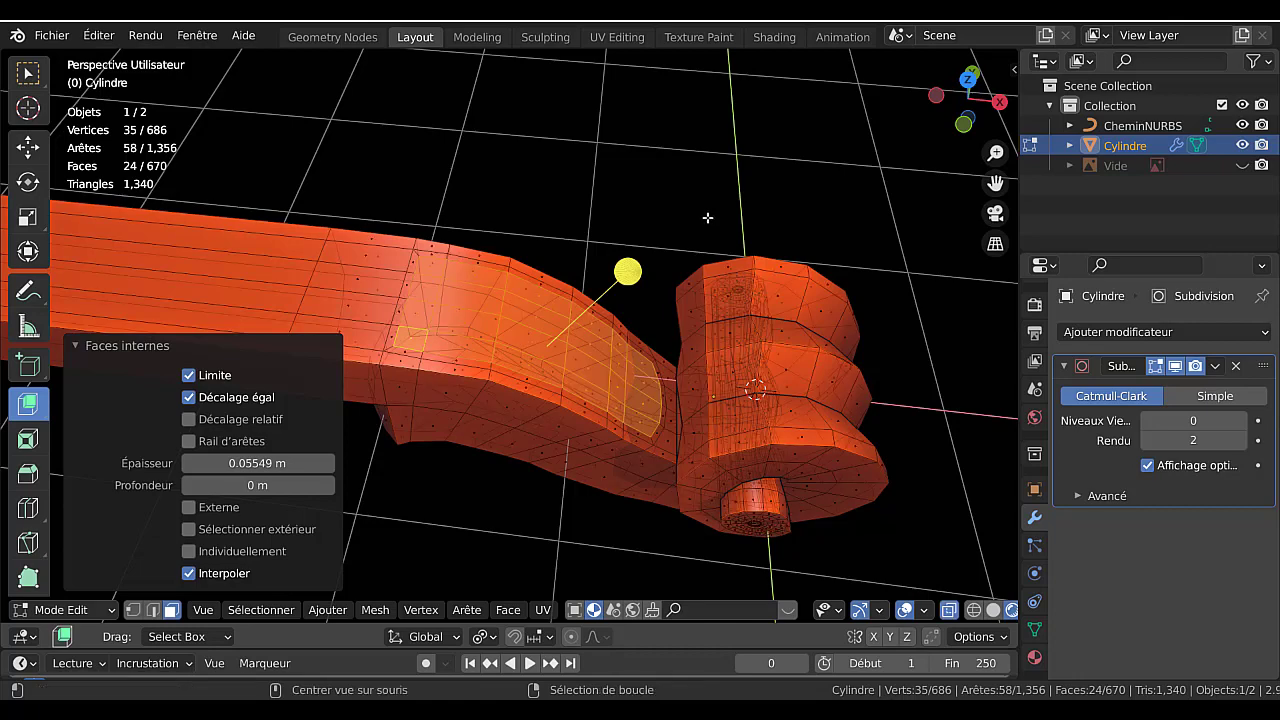
key("KP_1")
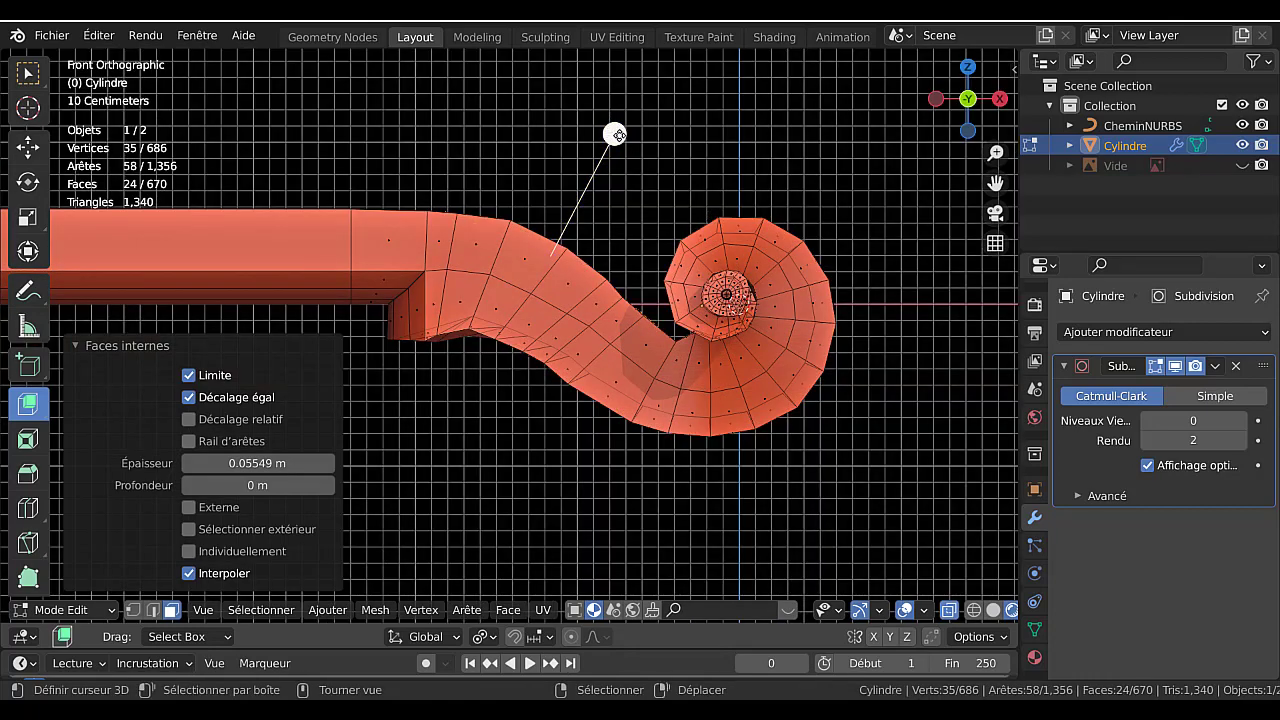
left_click_drag(617, 139, 613, 207)
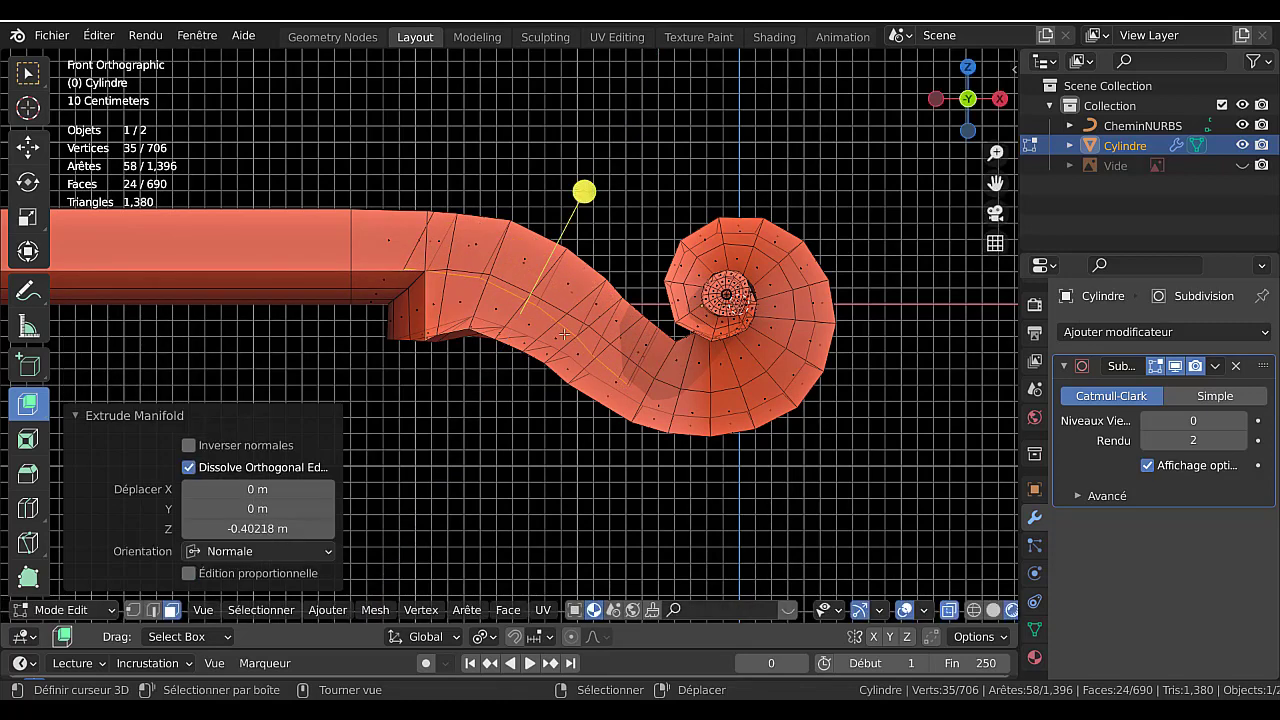
Move the recess floor about 0.21 m in X and -0.156 m in Z, and rotate it by 0.547°.
key("g")
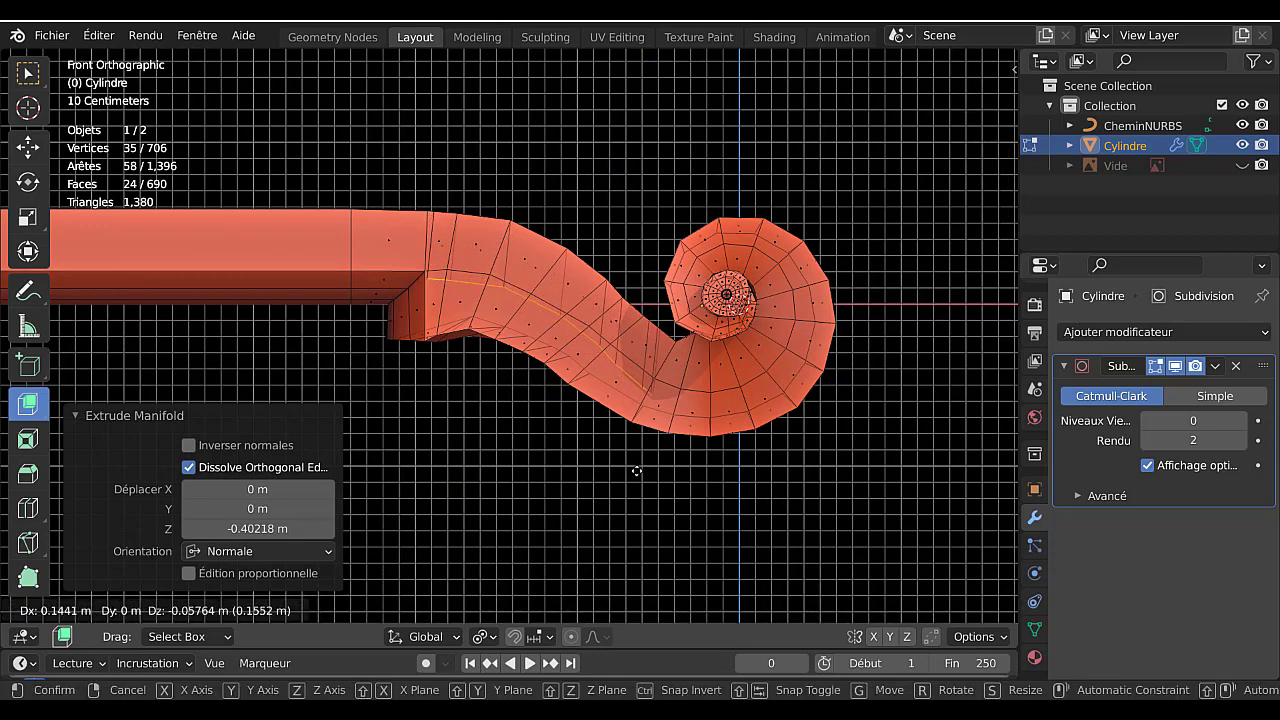
left_click(643, 484)
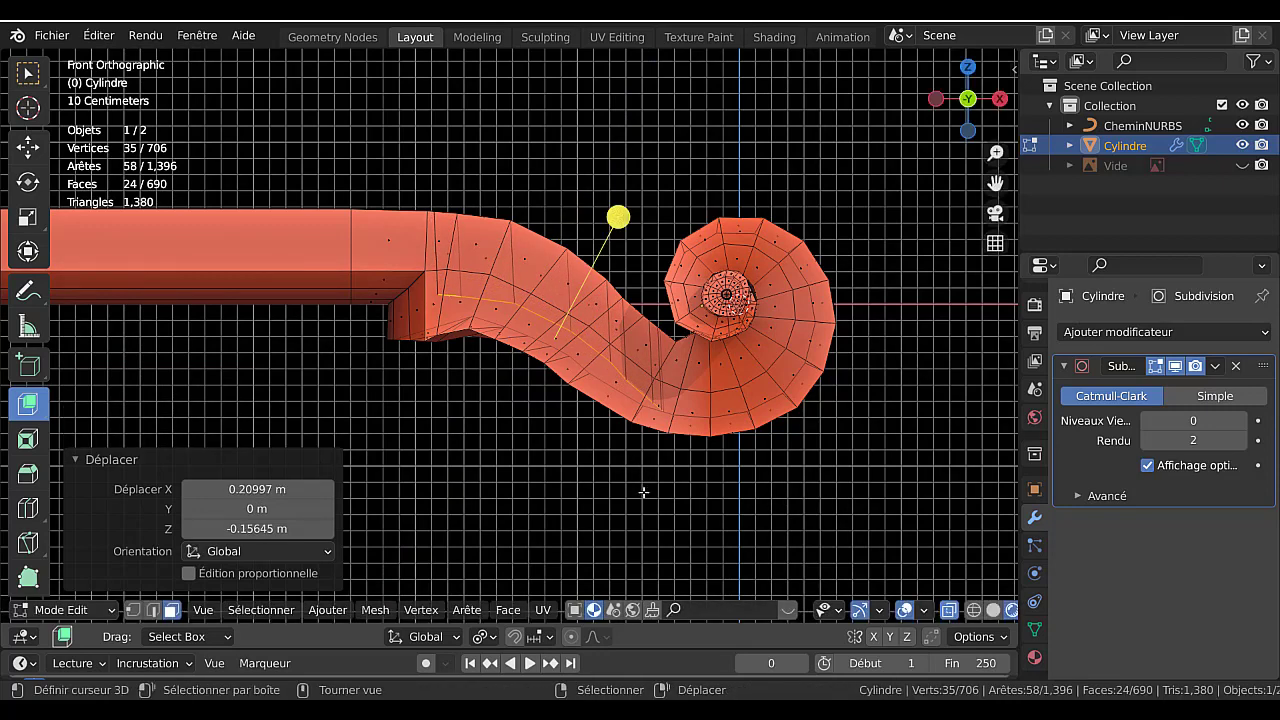
key("r")
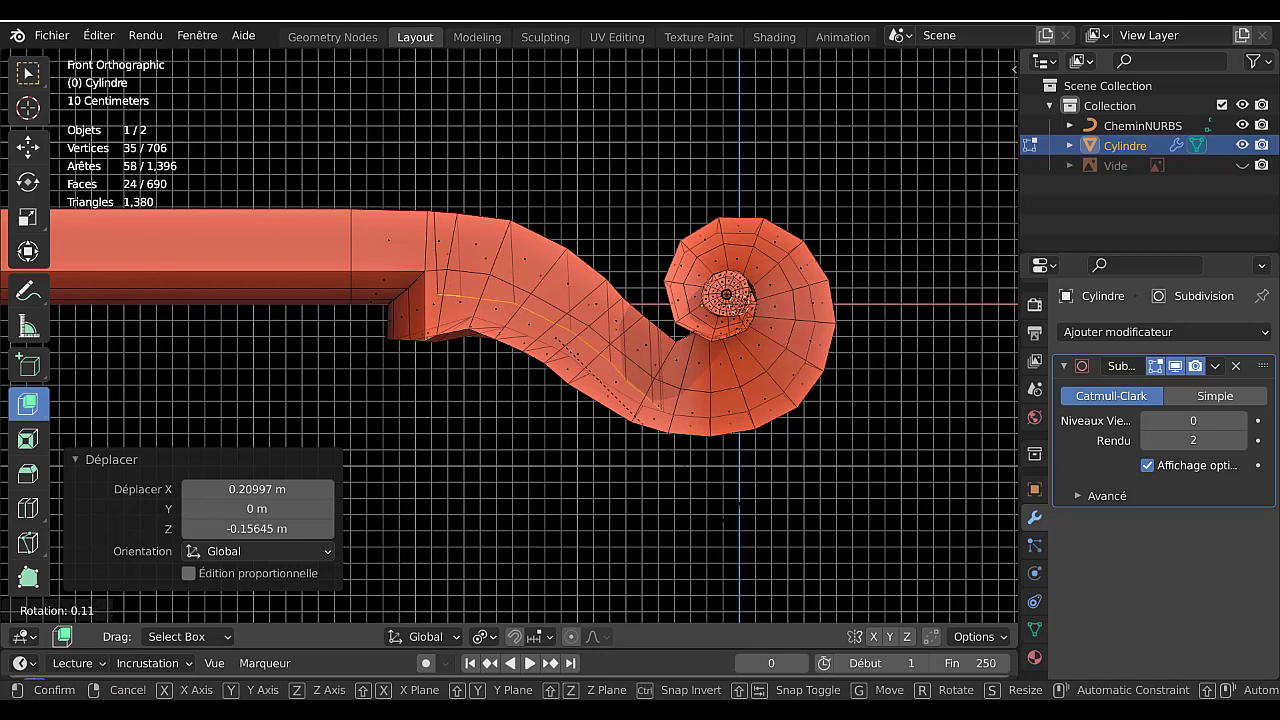
left_click(628, 369)
key("e")
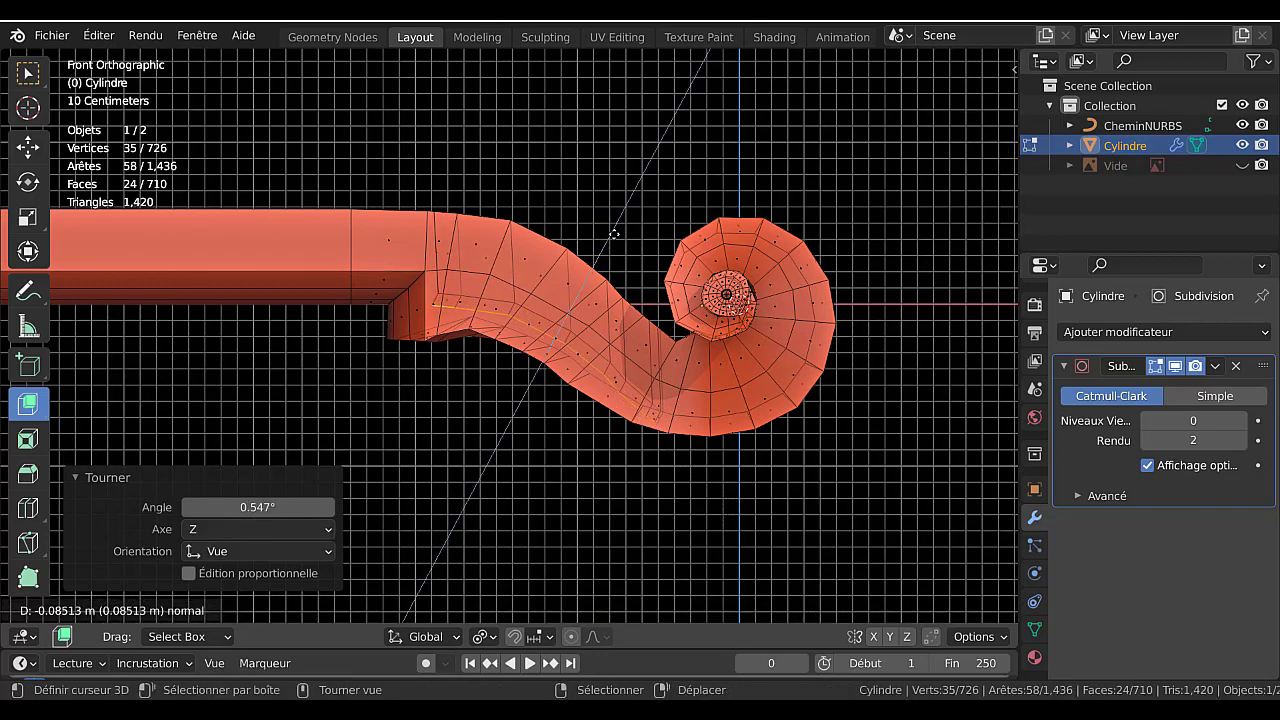
right_click(614, 233)
key("ctrl+z")
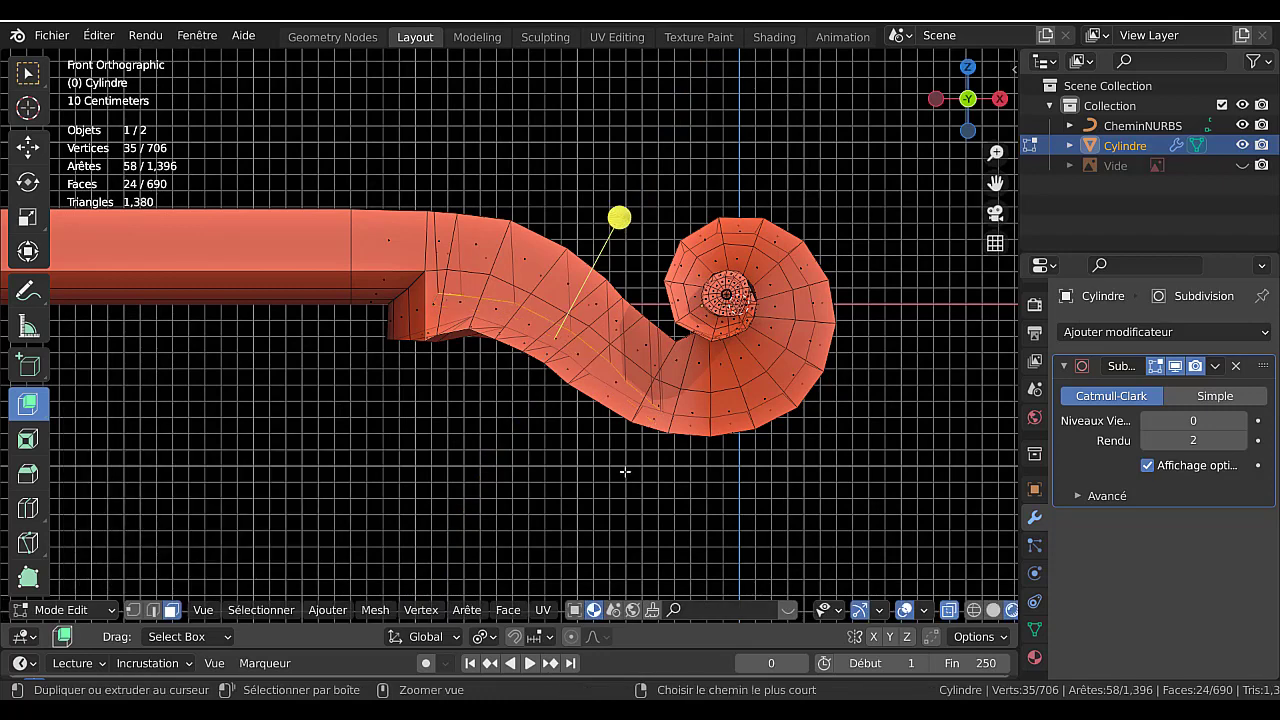
Move the recess floor slightly deeper, about -0.012 m in X and -0.062 m in Z.
key("g")
left_click(801, 503)
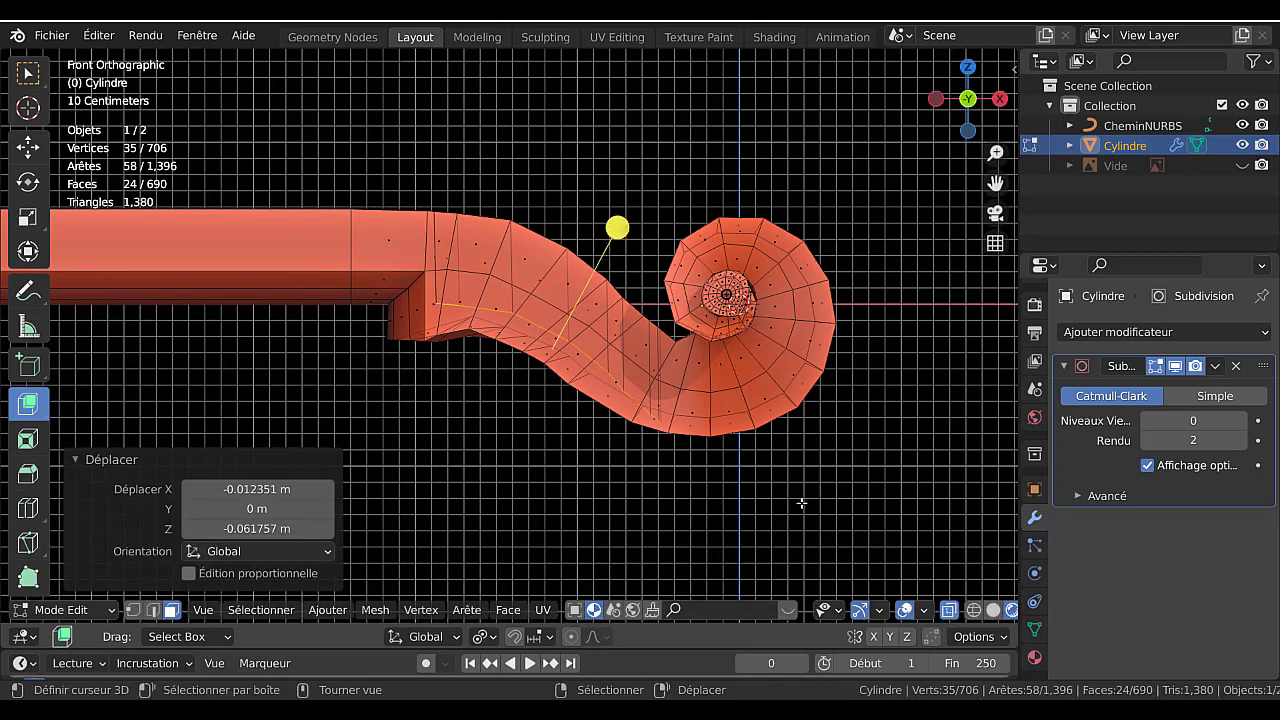
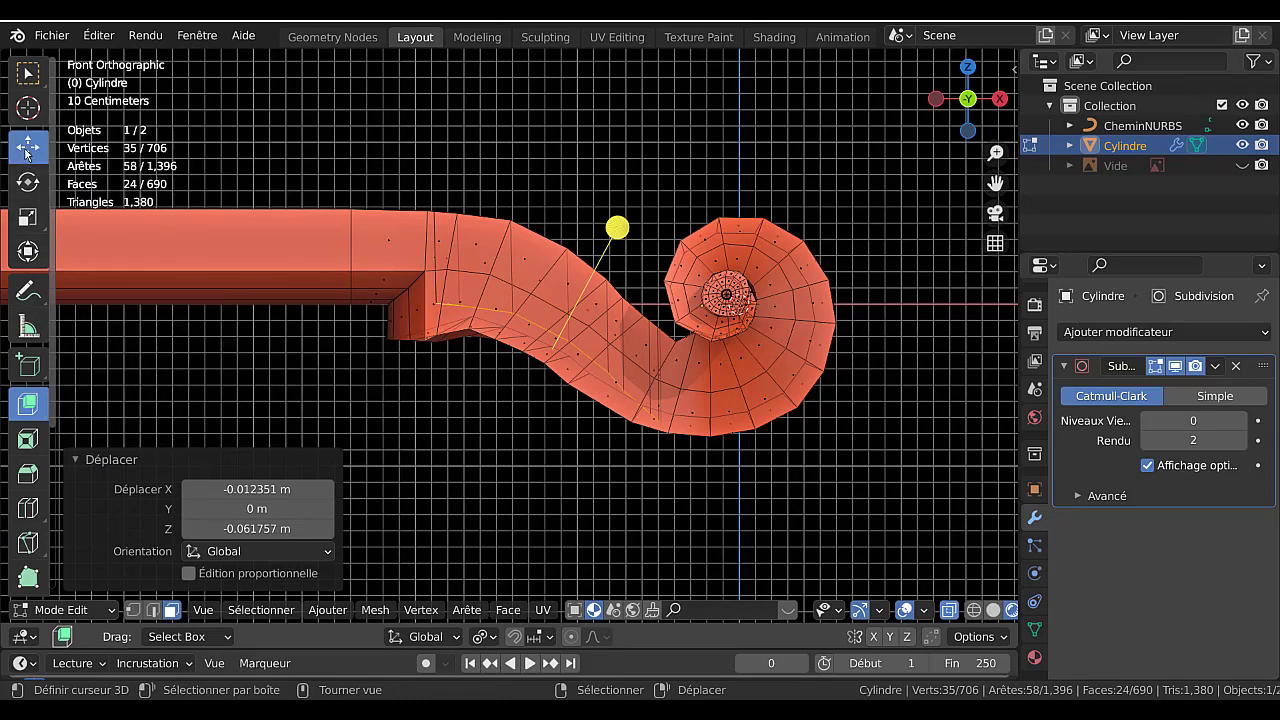
Set the transform orientation to Normale and scale the recess floor by 0.370 along its normal Z axis to flatten it.
left_click(27, 150)
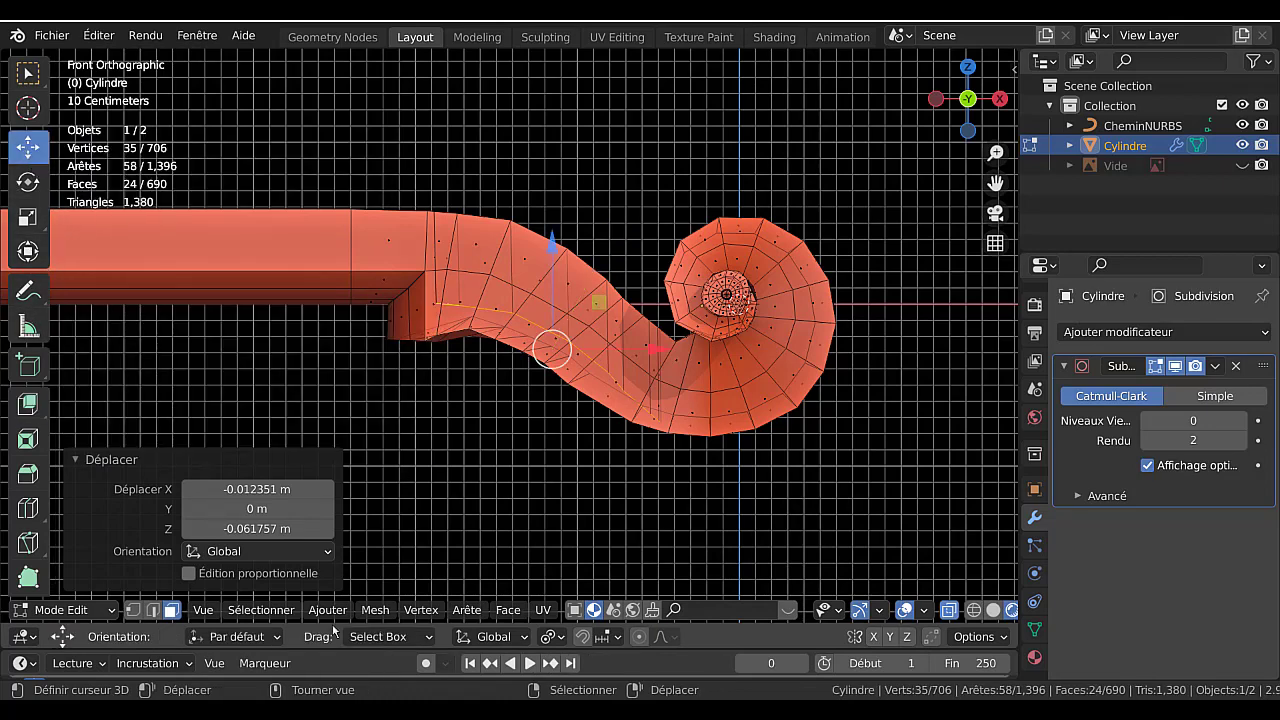
left_click(408, 640)
left_click(470, 638)
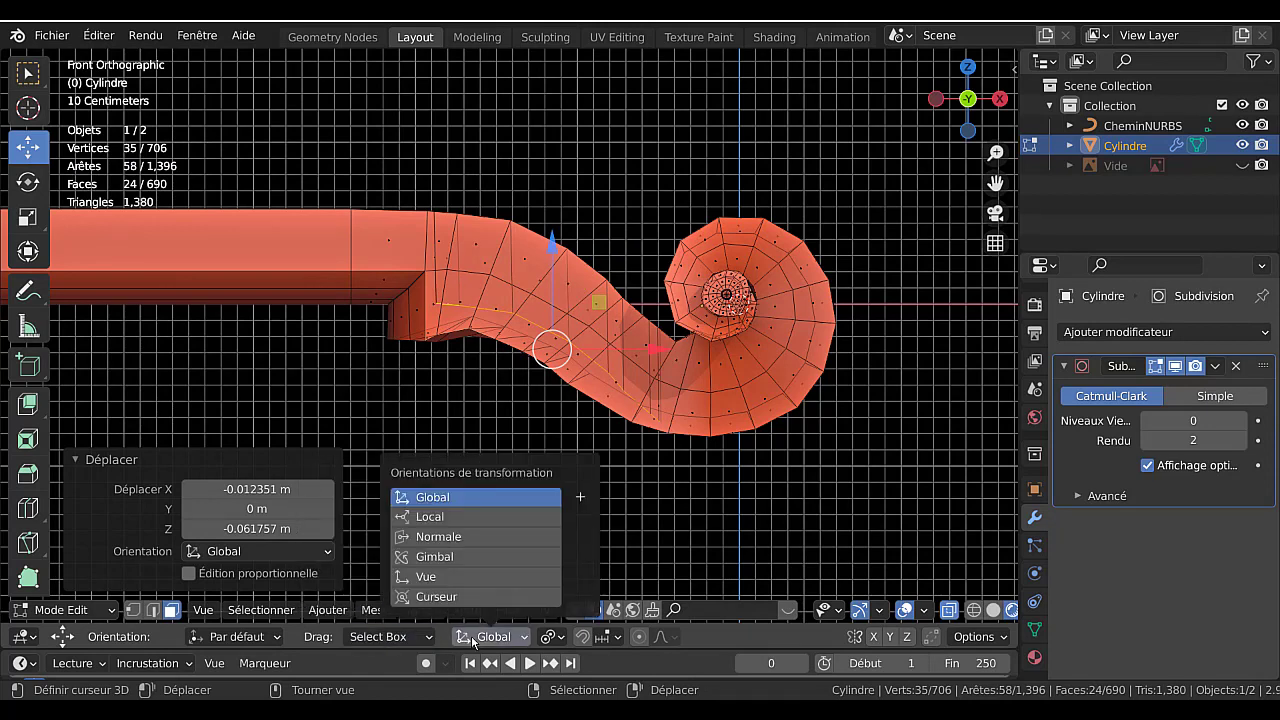
left_click(456, 539)
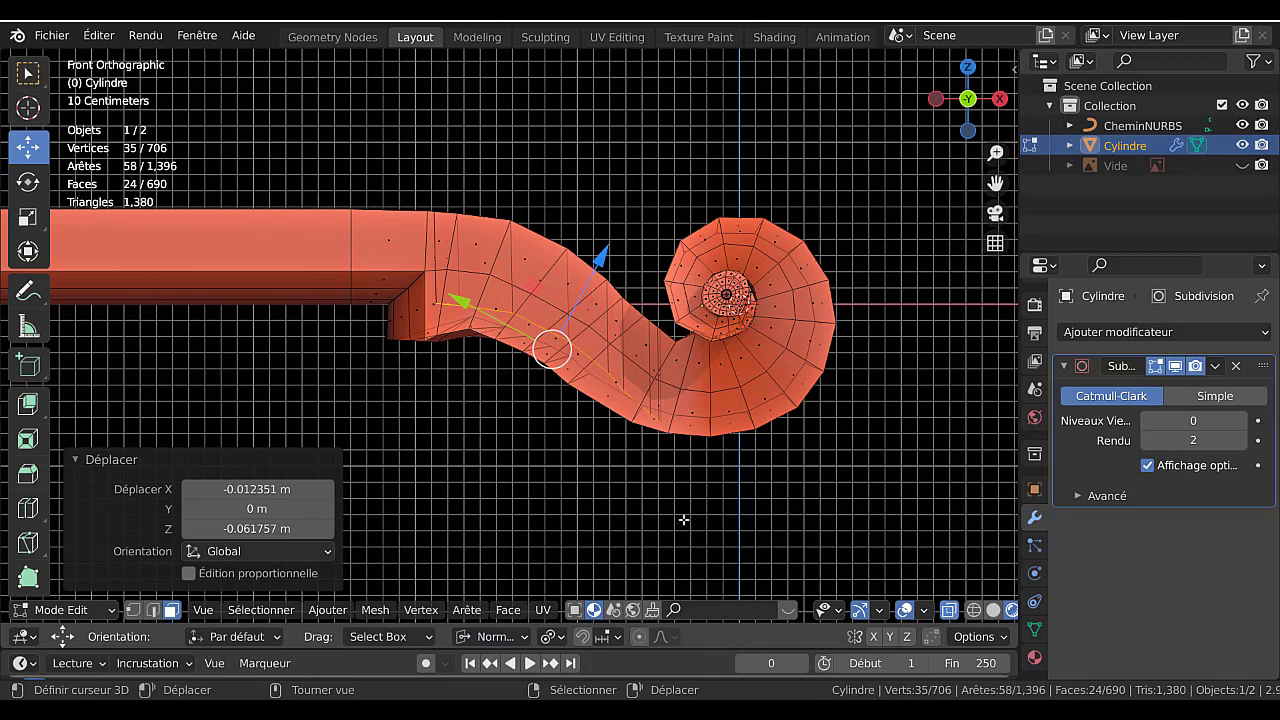
key("s")
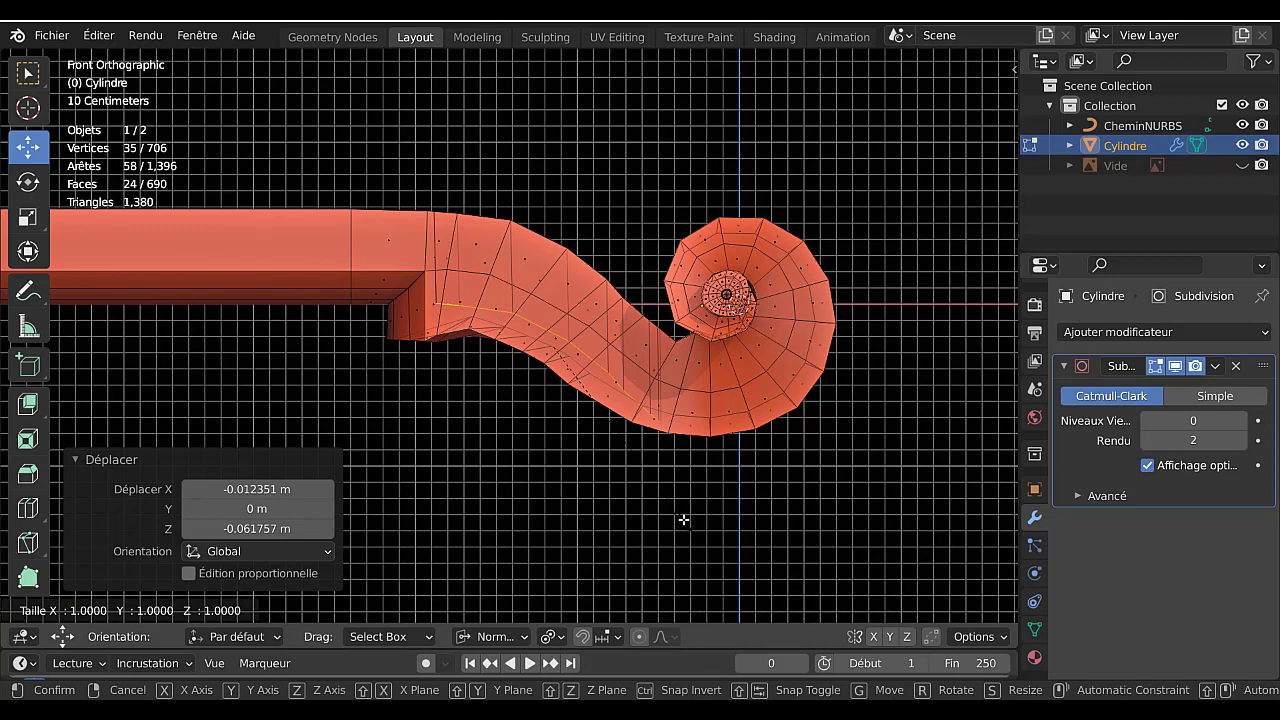
key("z")
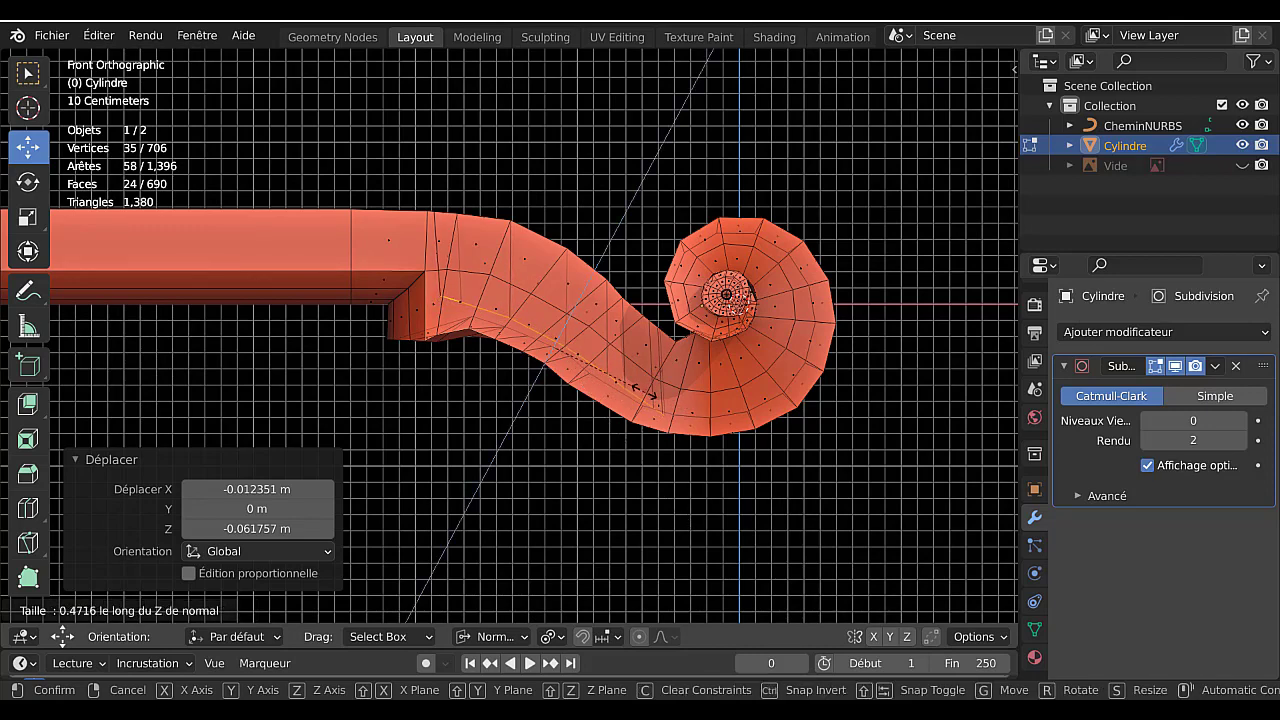
left_click(628, 378)
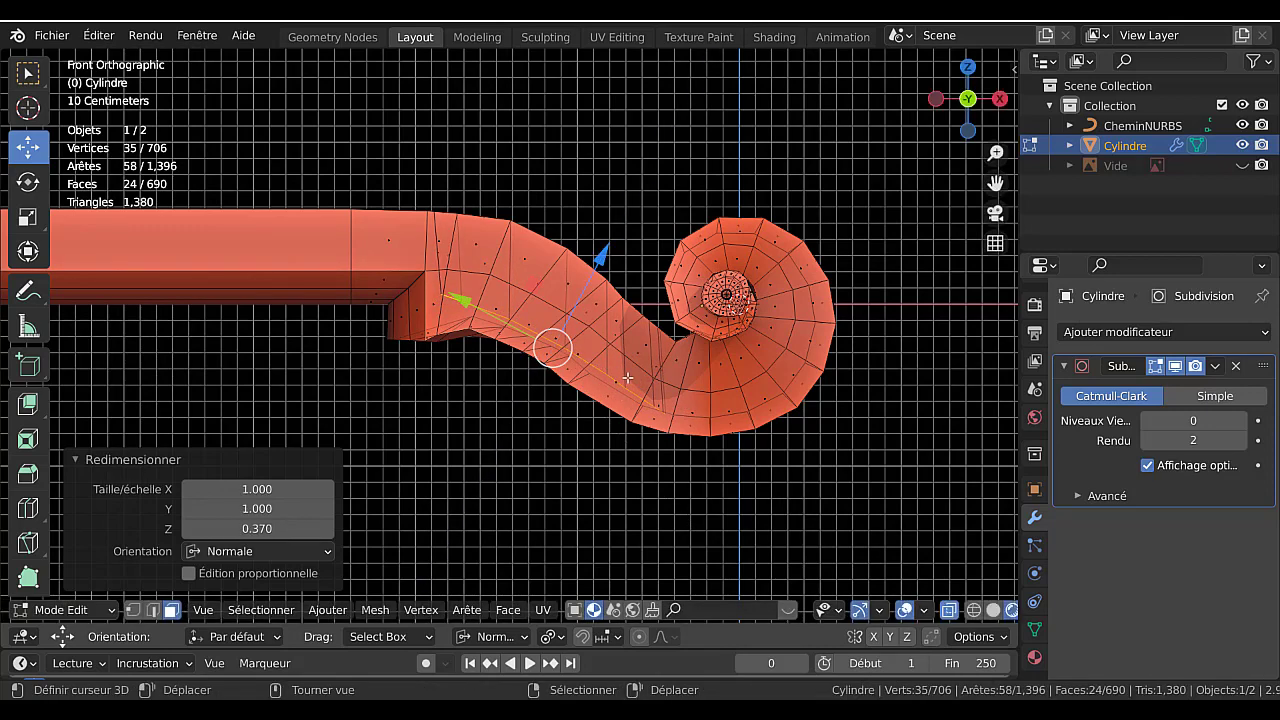
In Object Mode, raise the Subdivision modifier's viewport level to 3.
key("Tab")
middle_click_drag(635, 405, 729, 491)
left_click(1244, 426)
left_click(1244, 426)
key("Tab")
scroll(729, 491, "up", 3)
key("Tab")
middle_click_drag(721, 400, 620, 264)
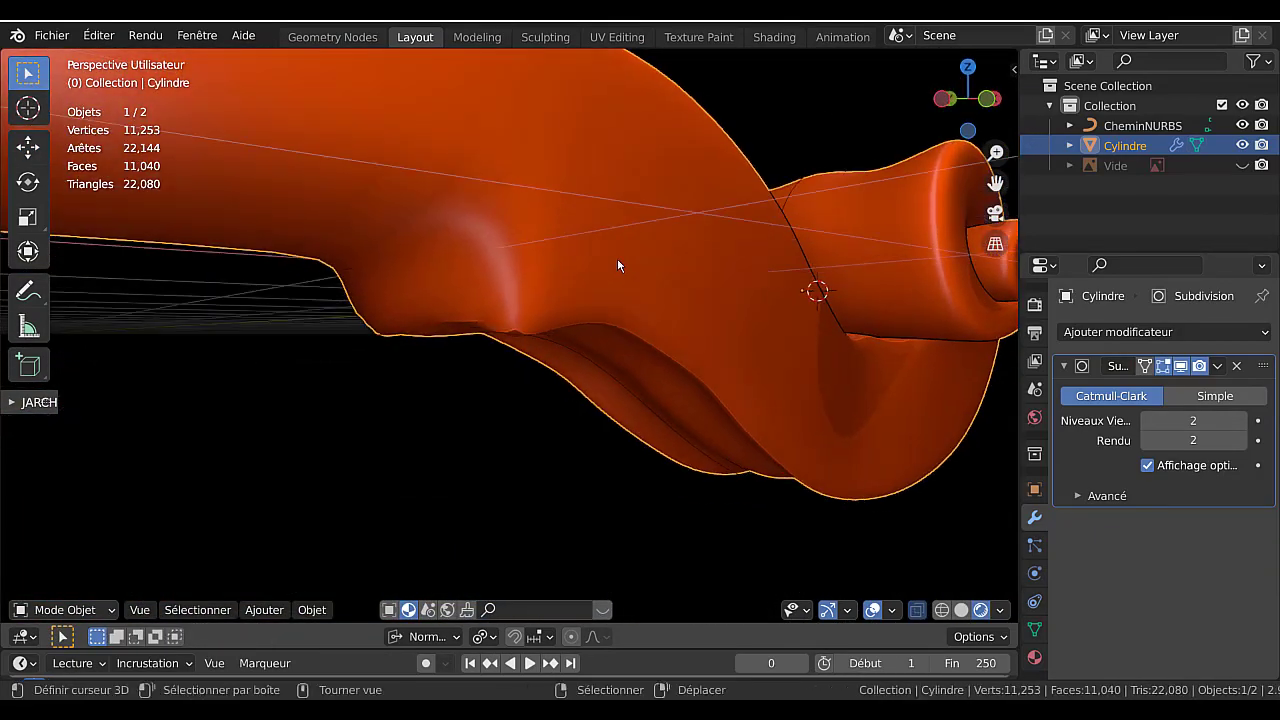
left_click_drag(1210, 424, 1224, 424)
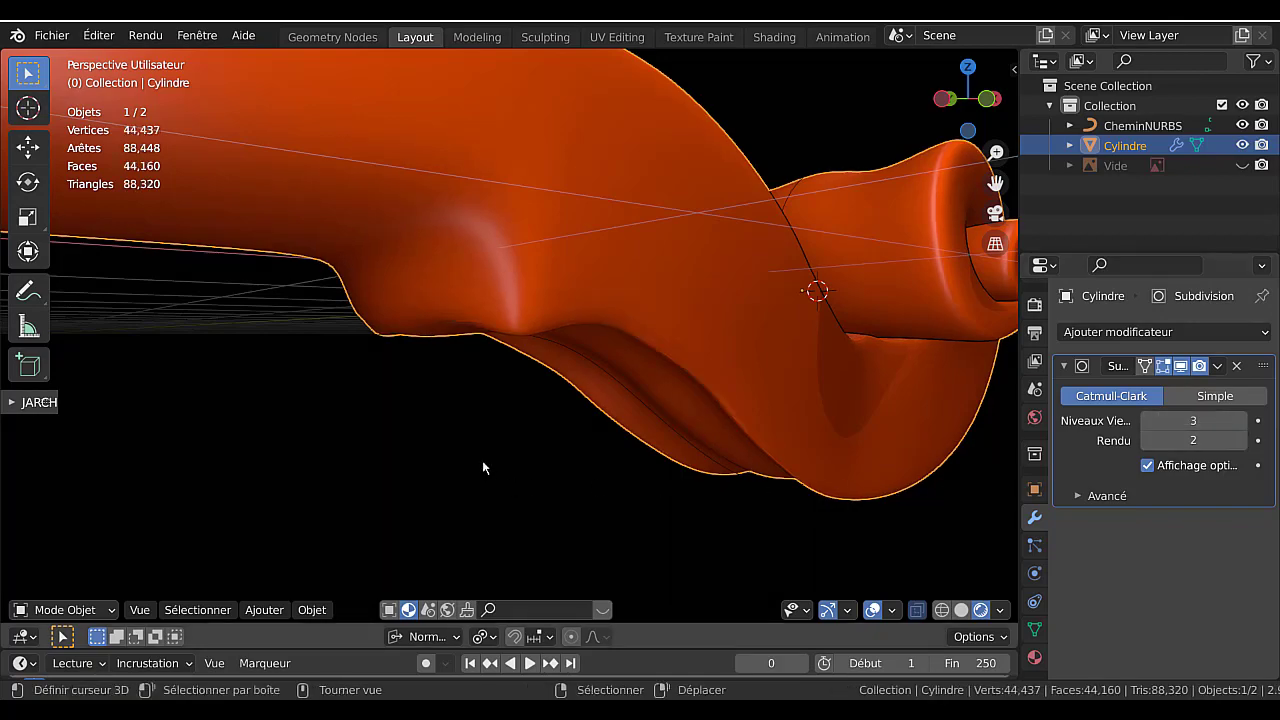
In Edit Mode, add one loop cut around the recess walls and slide it close to the rim at factor 0.930.
middle_click_drag(482, 460, 548, 526)
key("Tab")
middle_click_drag(665, 447, 741, 362)
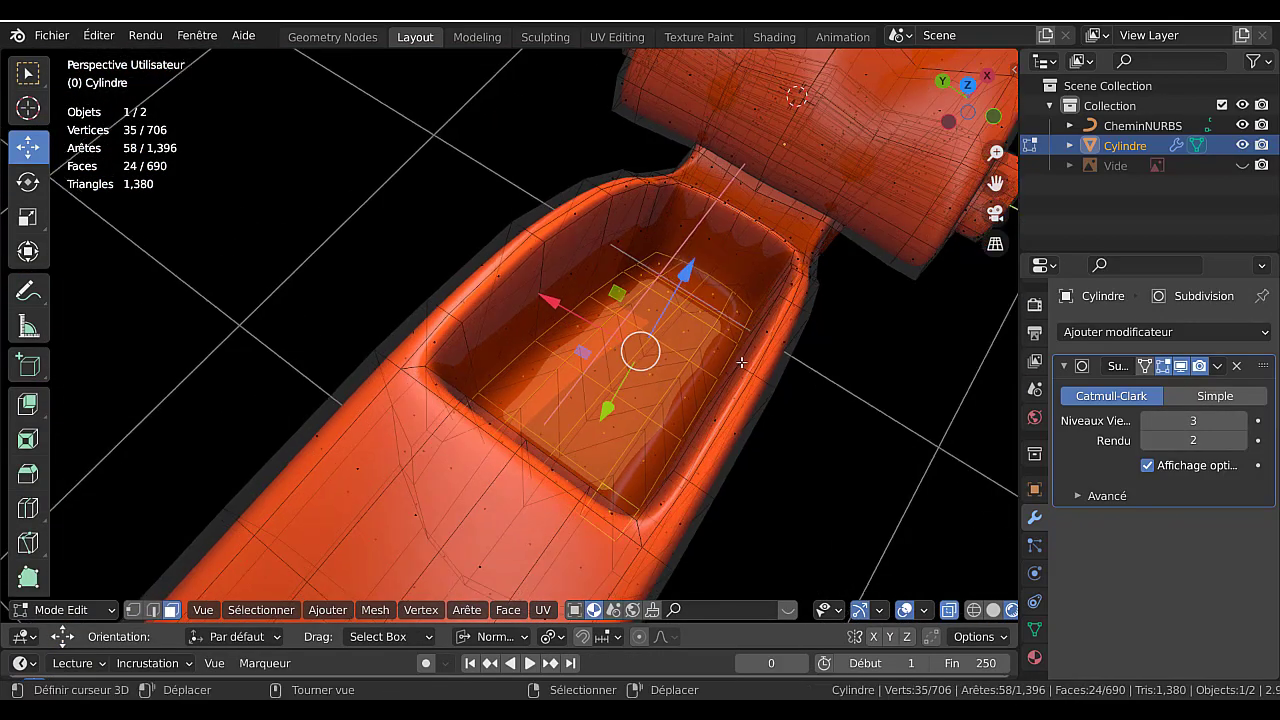
key("ctrl+r")
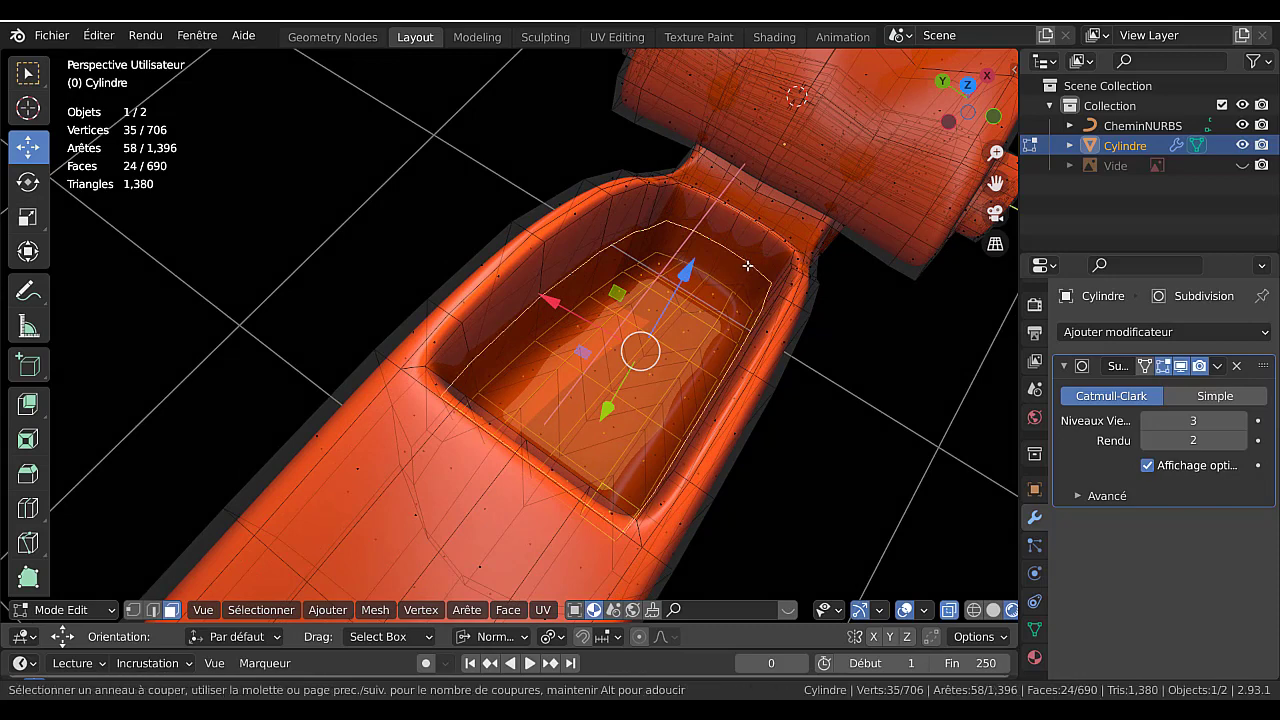
left_click(747, 265)
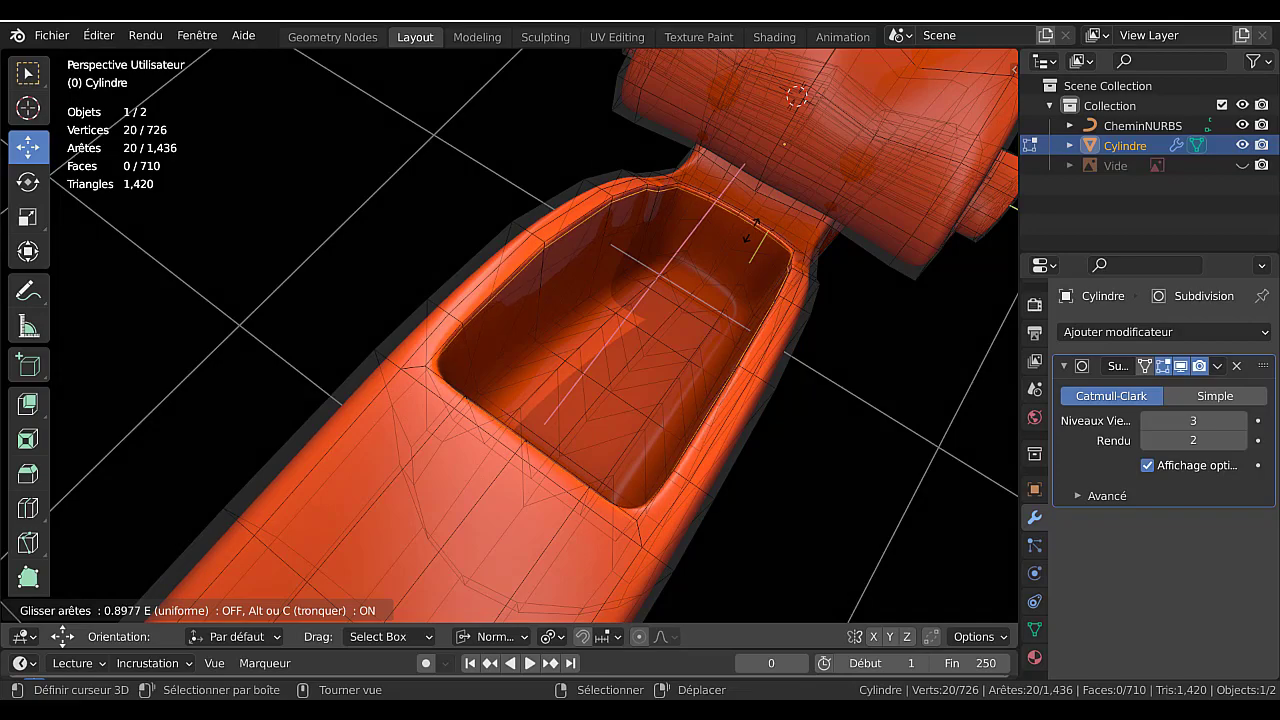
left_click(755, 233)
middle_click_drag(755, 233, 703, 287)
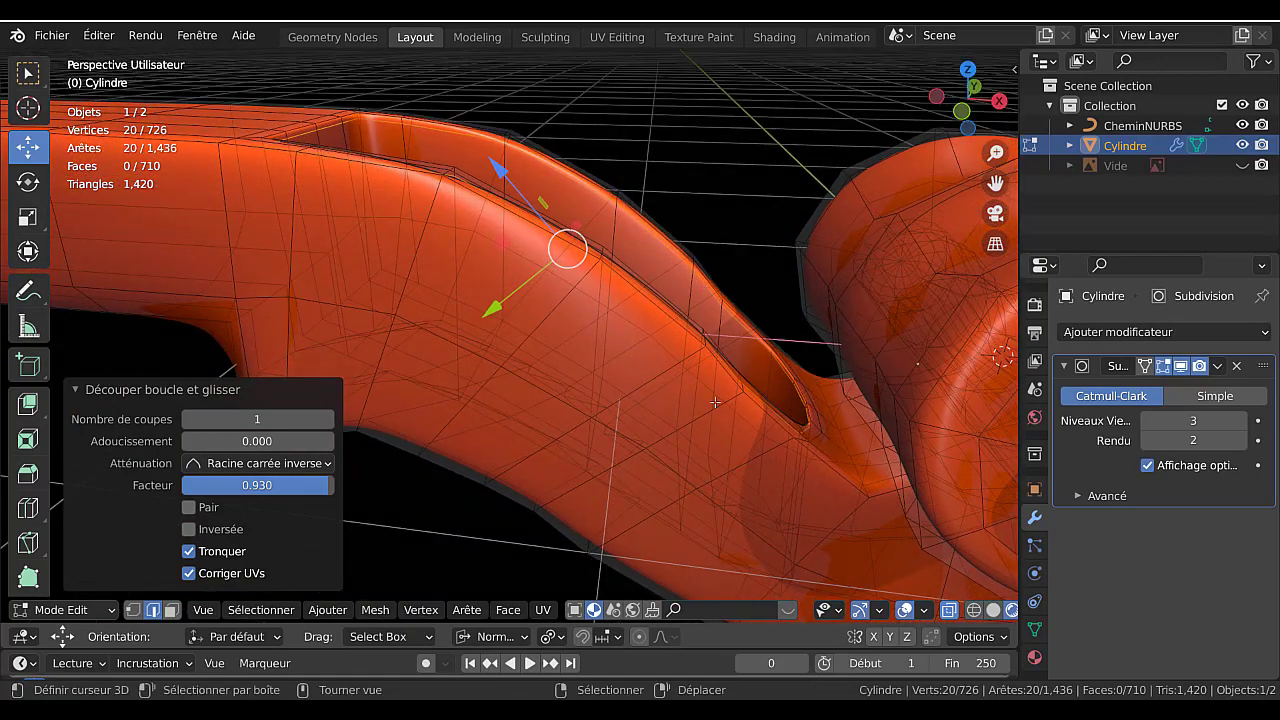
Add a second loop cut around the recess walls and slide it down toward the recess floor.
key("Tab")
middle_click_drag(716, 405, 672, 247)
key("Tab")
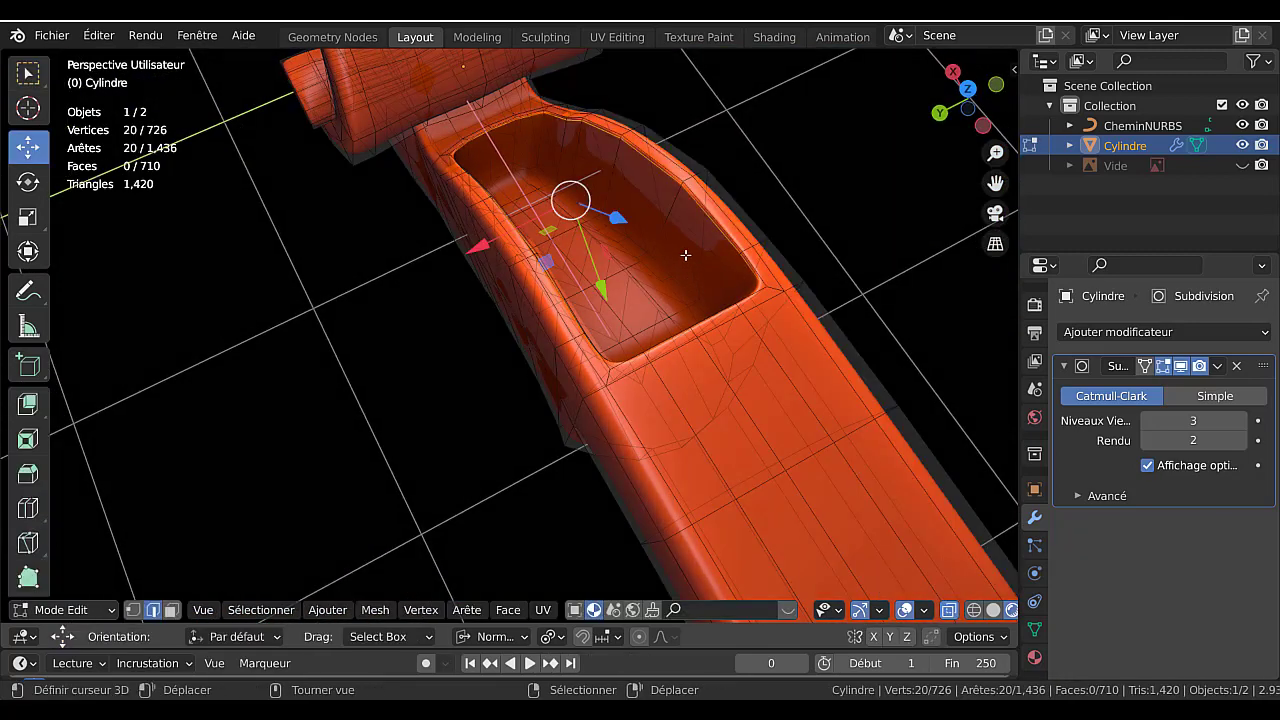
key("ctrl+r")
left_click(661, 240)
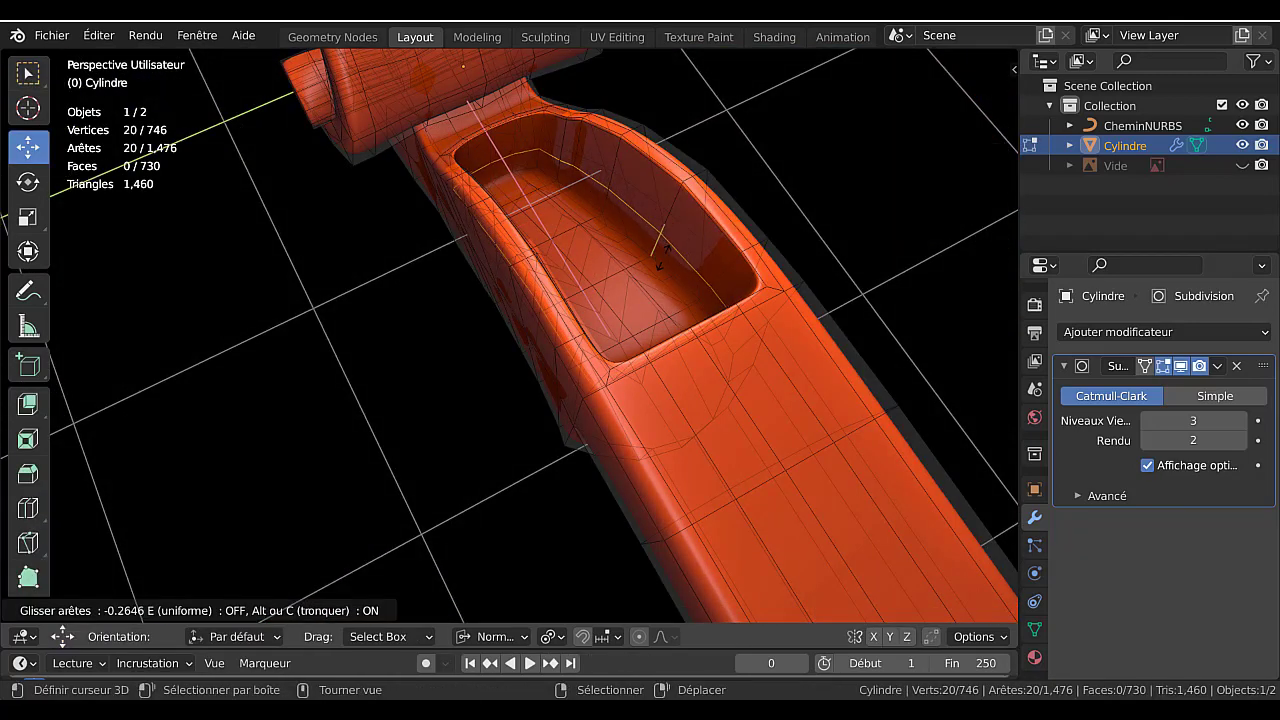
left_click(663, 287)
Examine the smoothed recess, neck and scroll in Object Mode from several angles and in front view.
key("Tab")
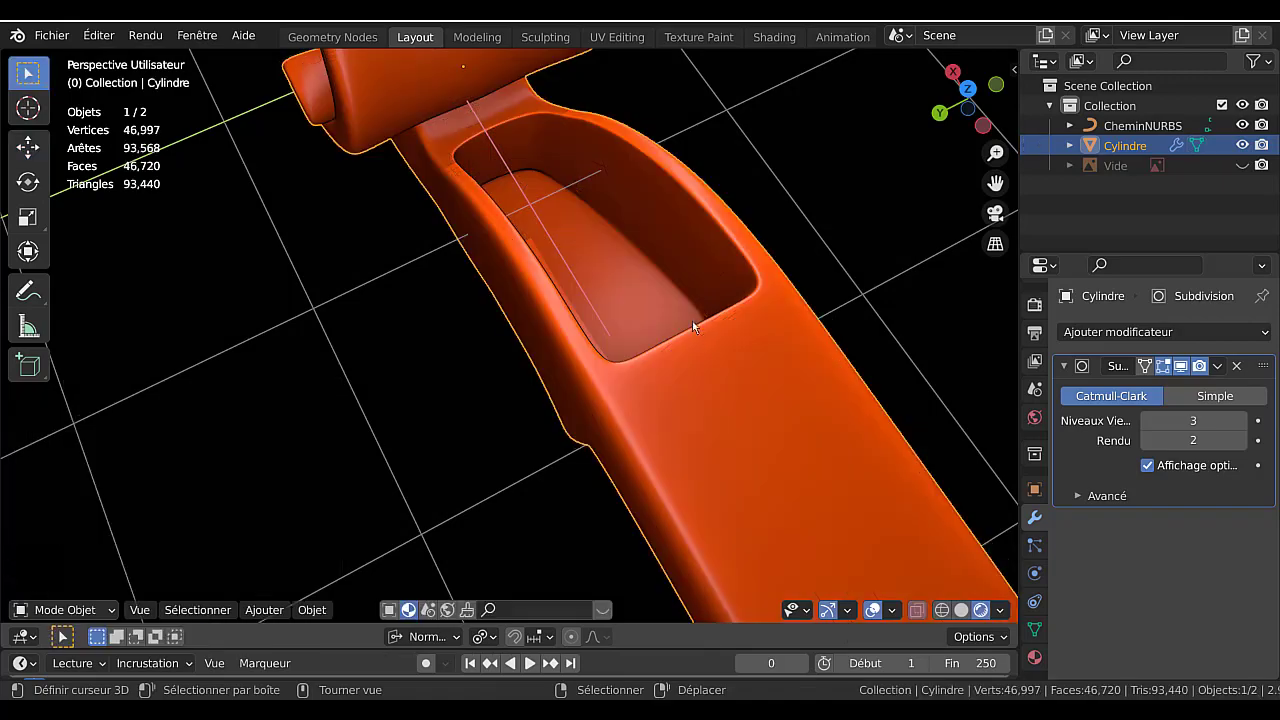
middle_click_drag(650, 408, 487, 286)
scroll(487, 286, "down", 5)
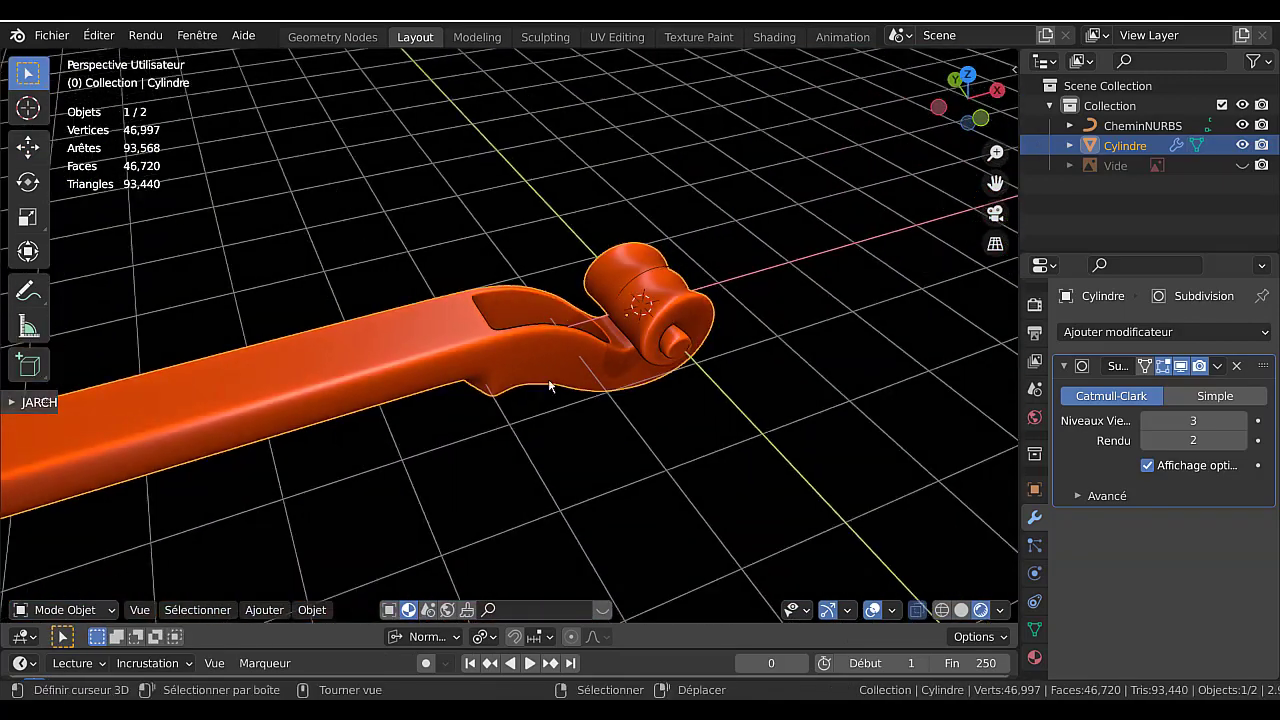
scroll(451, 377, "up", 2)
middle_click_drag(451, 377, 609, 382)
key("KP_1")
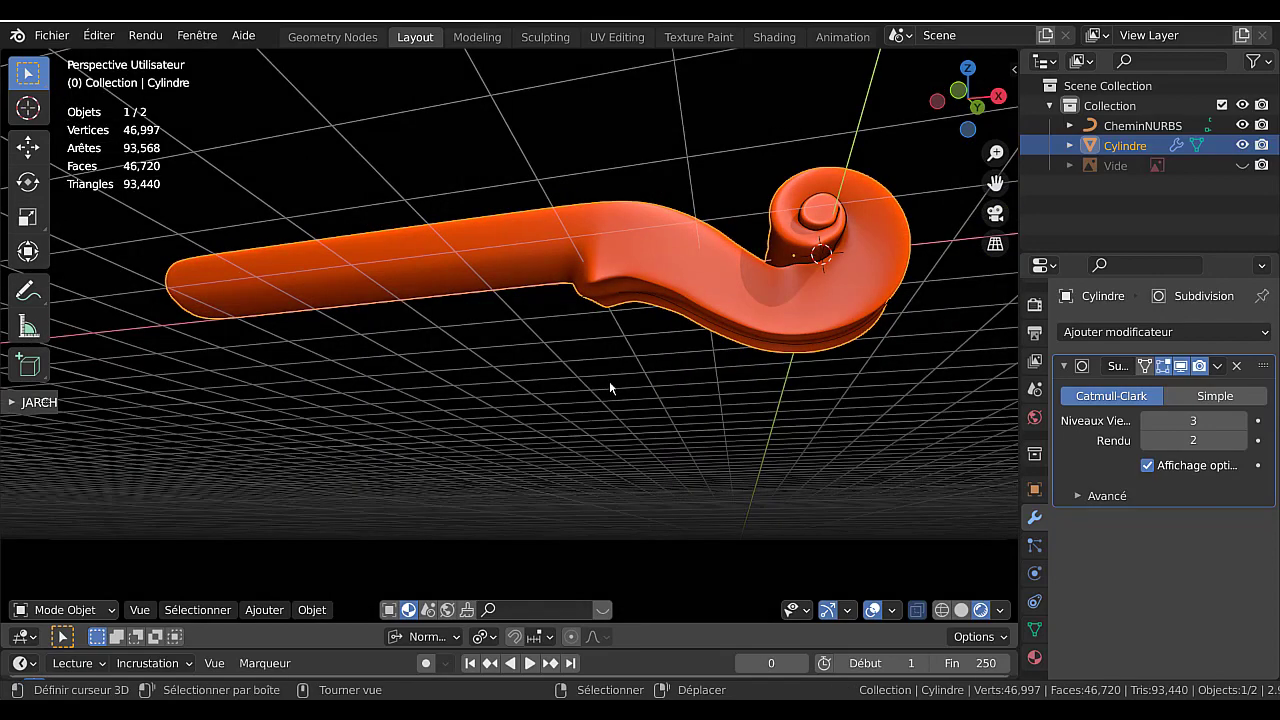
key("Tab")
key("Tab")
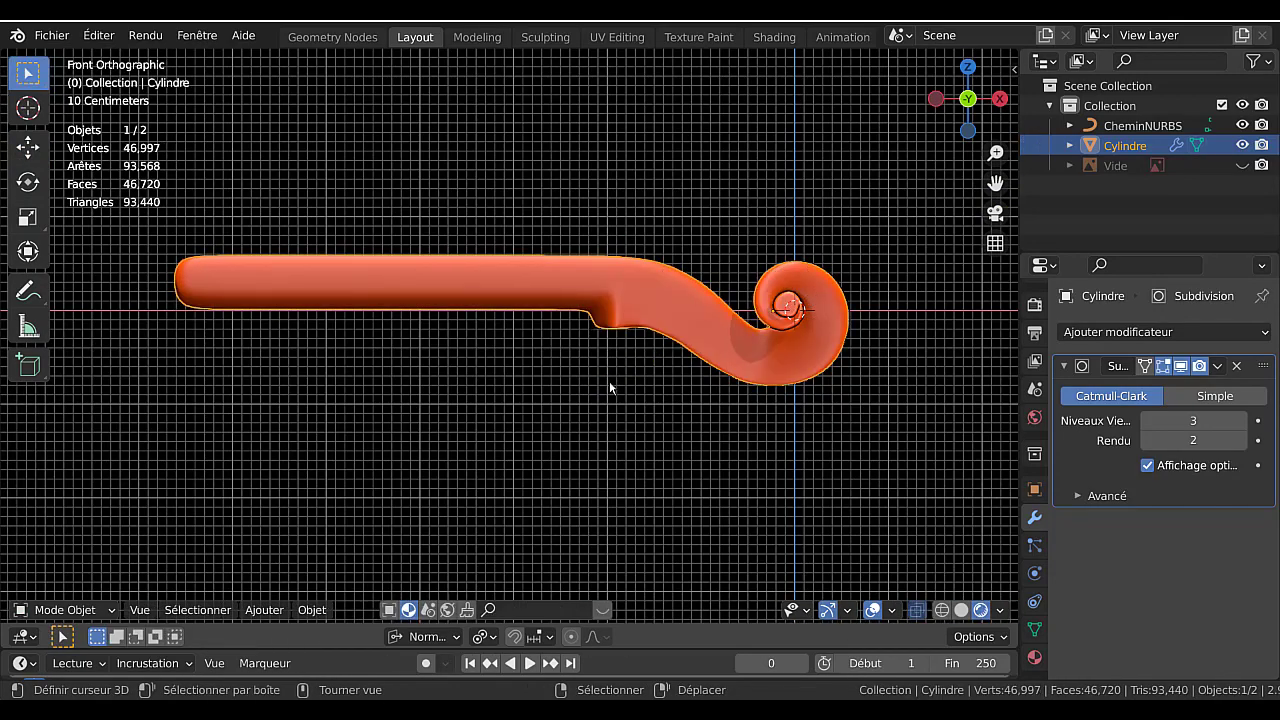
In Edit Mode with face selection, select the six faces closing the free end of the neck.
middle_click_drag(618, 418, 706, 417)
key("Tab")
scroll(525, 408, "up", 4)
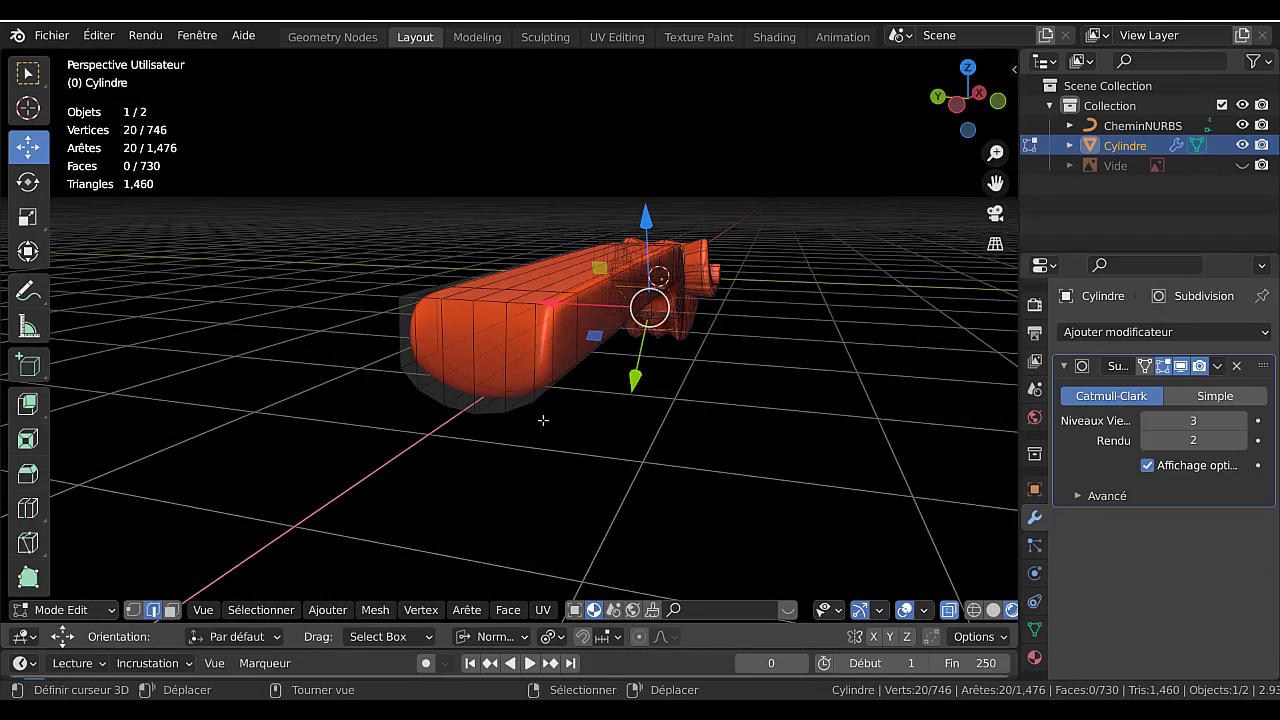
left_click(546, 380)
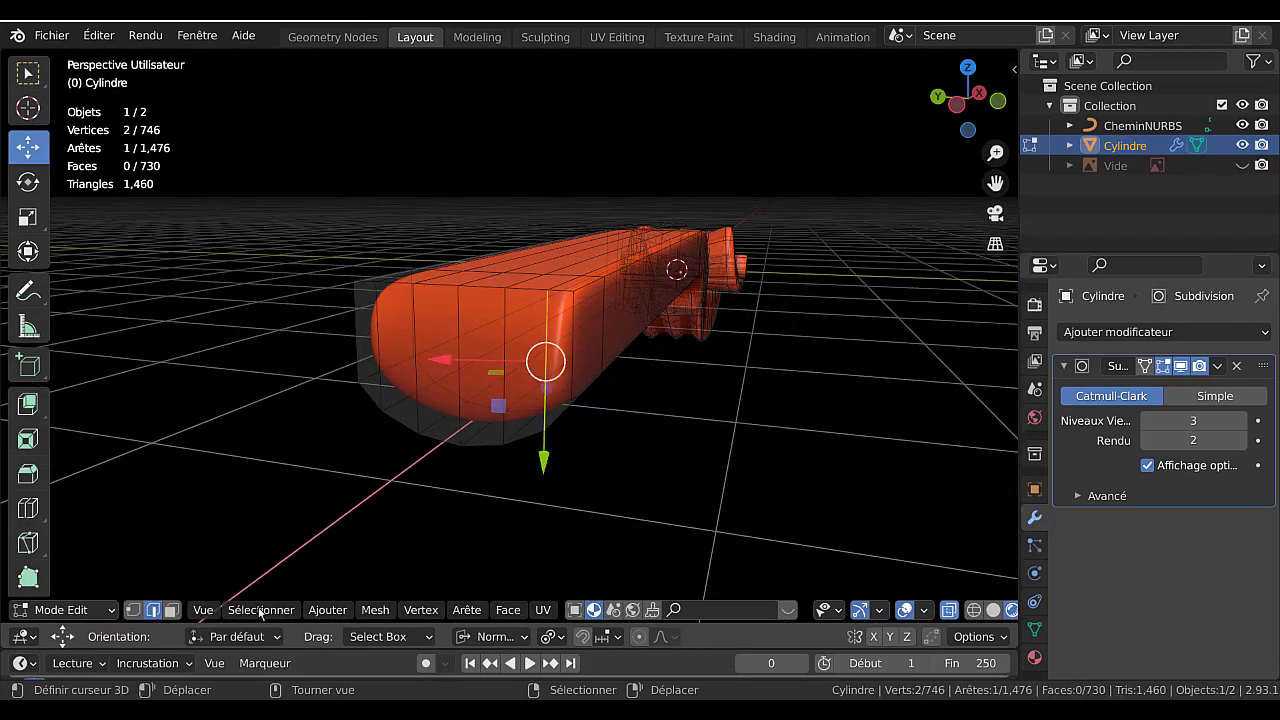
key("3")
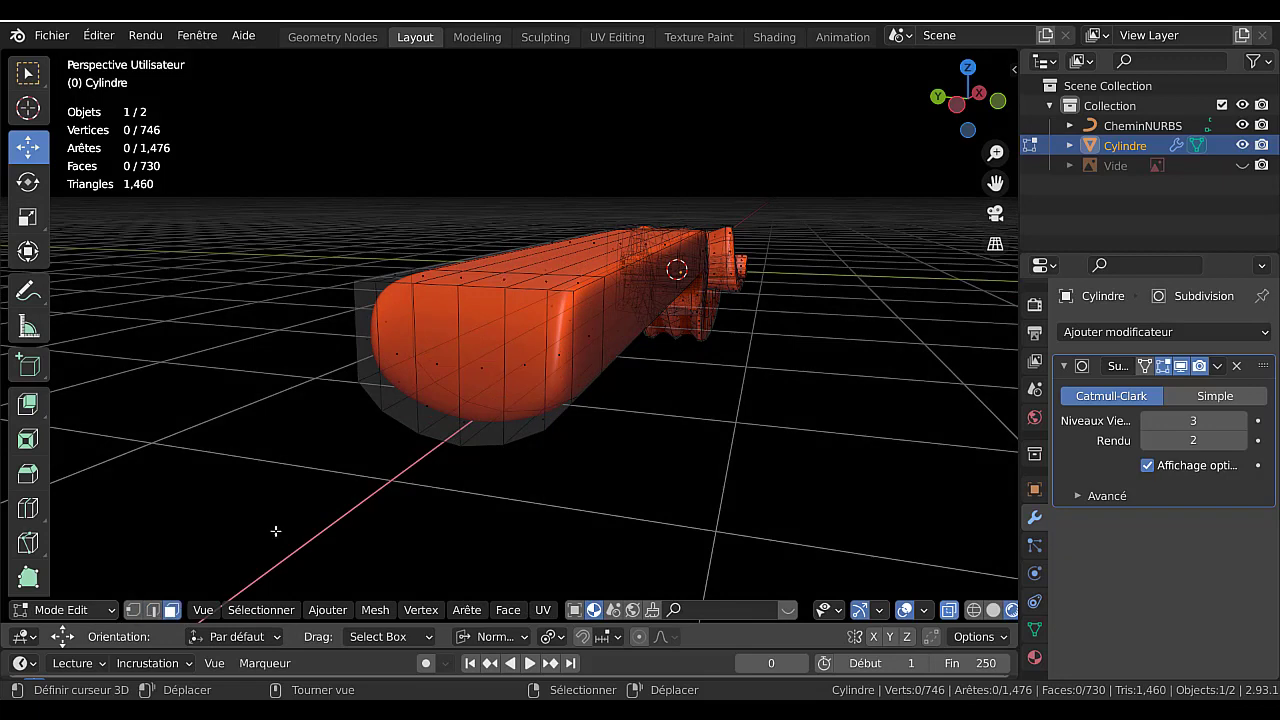
left_click(552, 364)
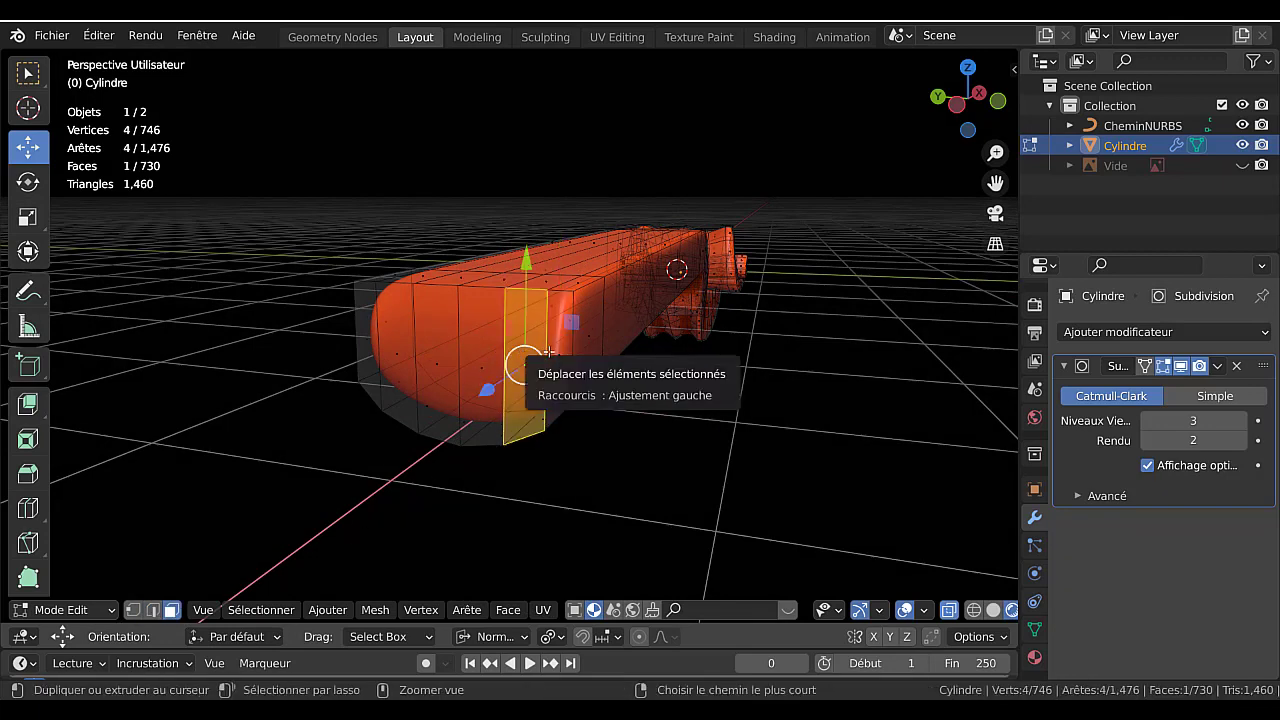
left_click(480, 358, "ctrl")
left_click(443, 362, "ctrl")
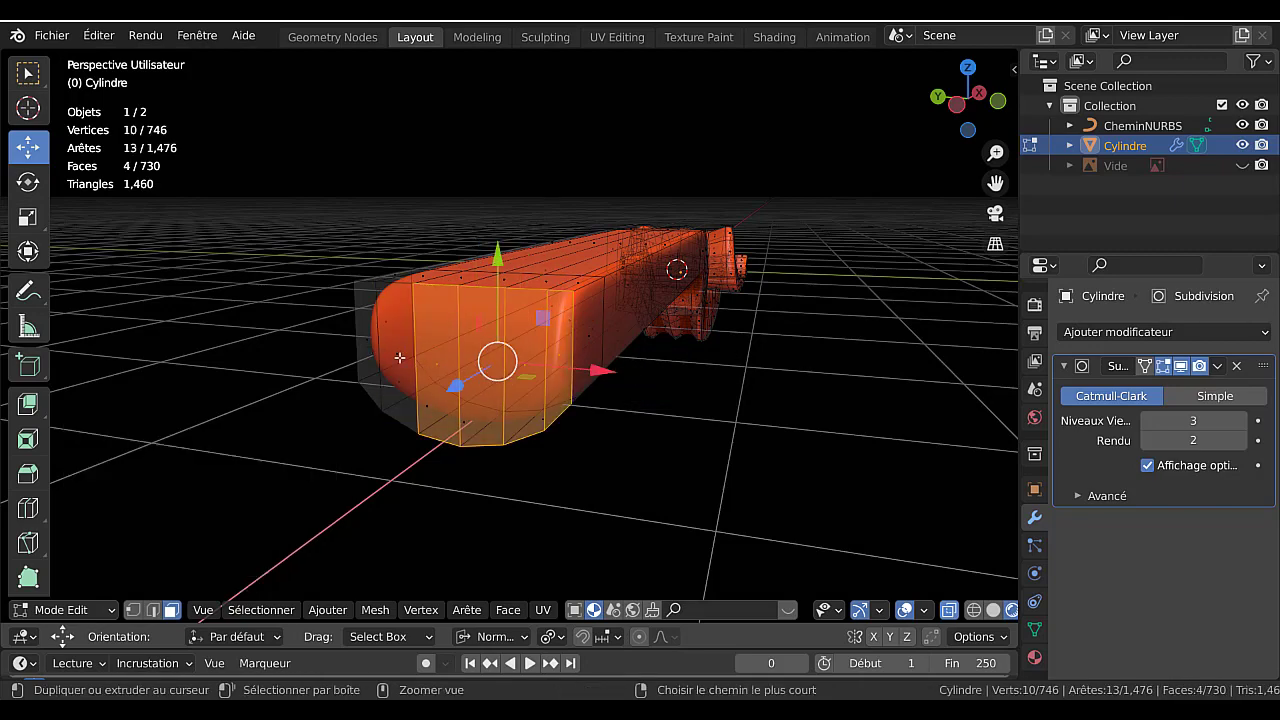
left_click(384, 358, "ctrl")
left_click(374, 354, "ctrl")
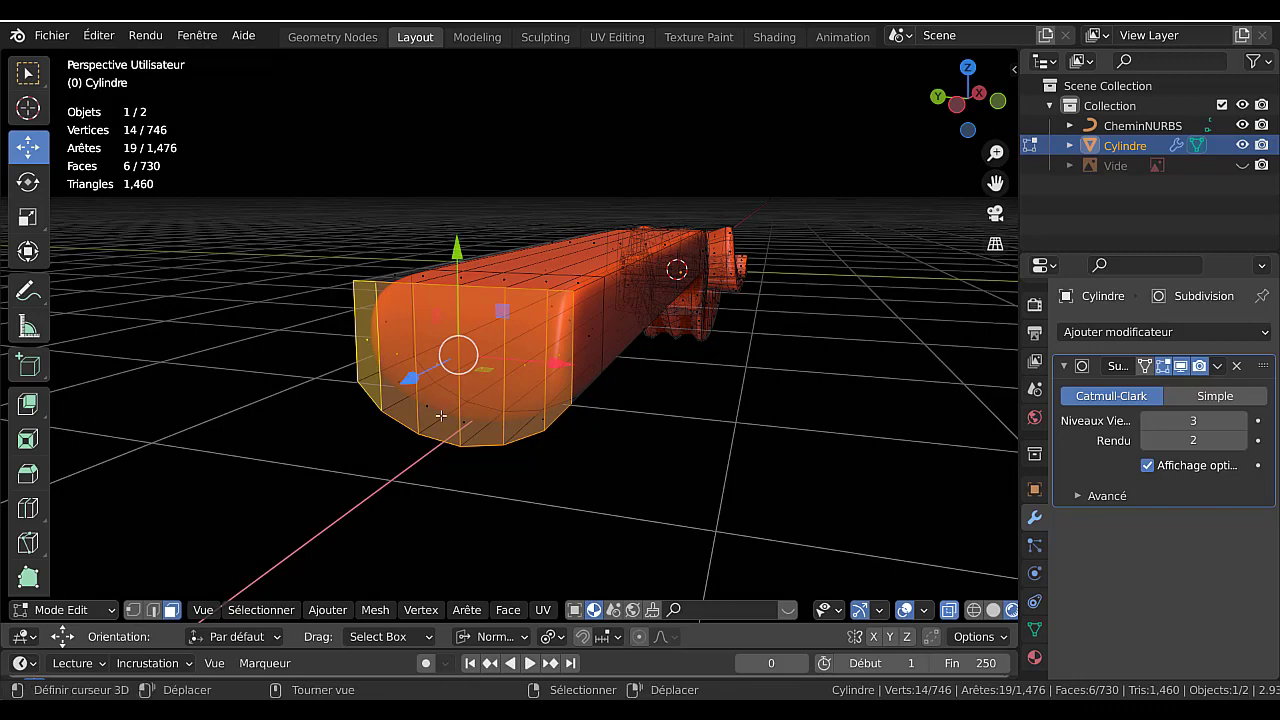
mouse_move(442, 416)
middle_mouse_down()
mouse_move(432, 475)
mouse_move(438, 426)
middle_mouse_up()
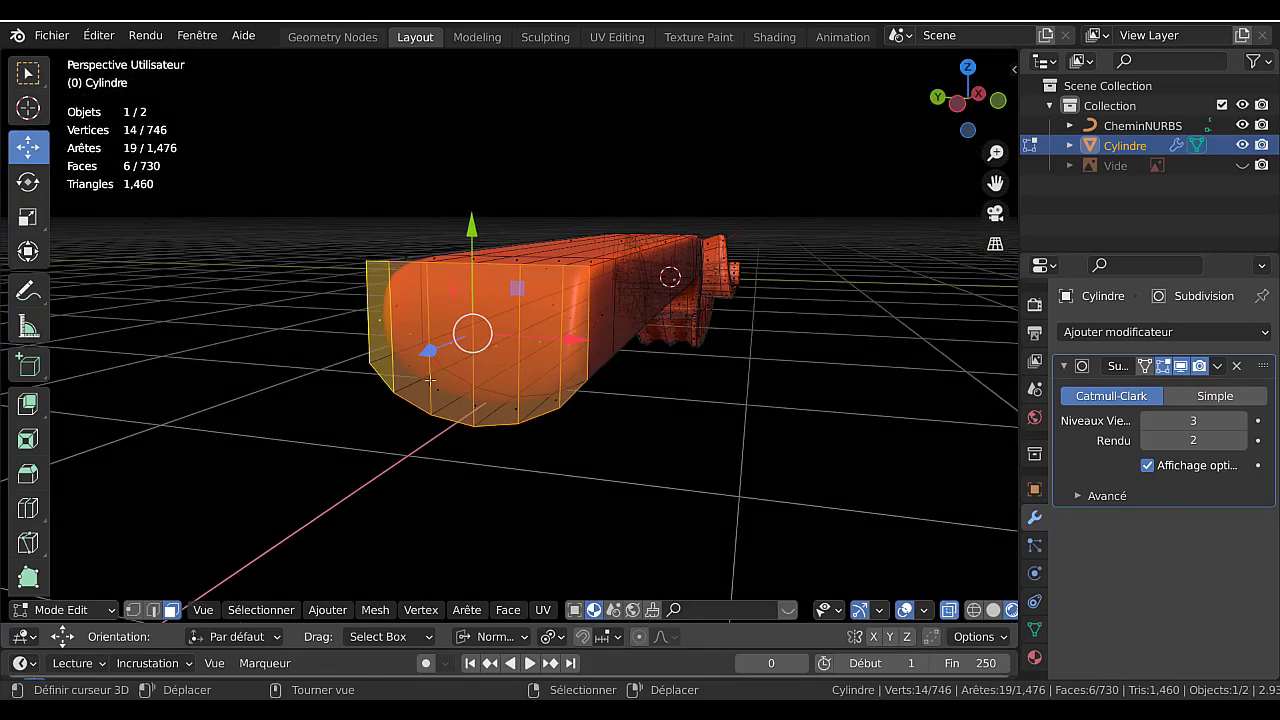
Select a single face on the neck's free end and extend the selection to all coplanar faces with limit 0.01.
right_click(443, 347)
key("q")
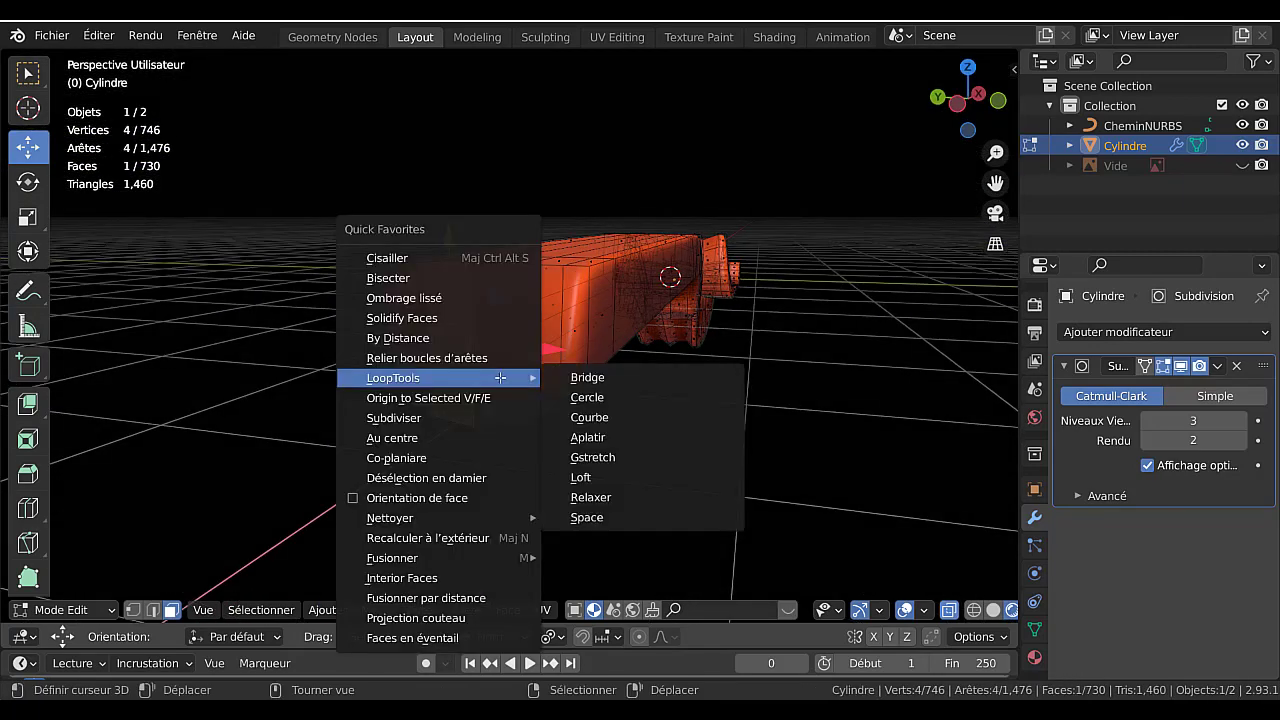
left_click(431, 459)
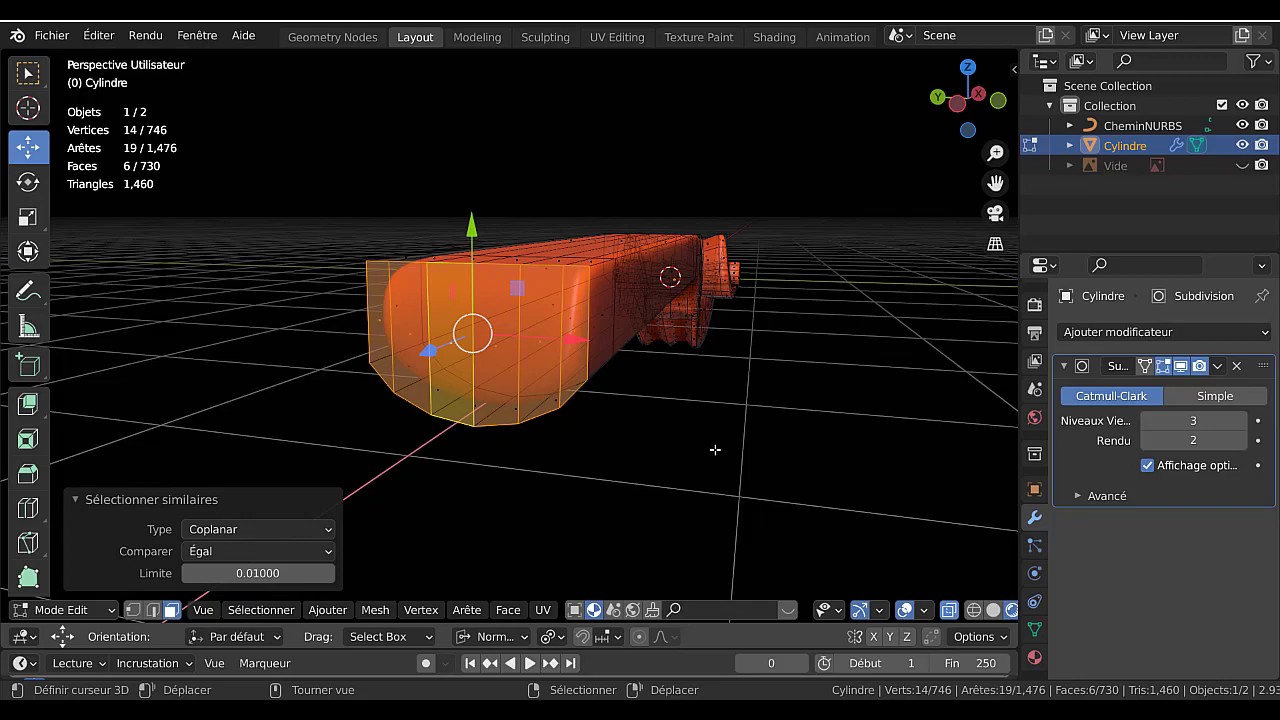
middle_click_drag(698, 433, 655, 450)
middle_click_drag(542, 468, 614, 434)
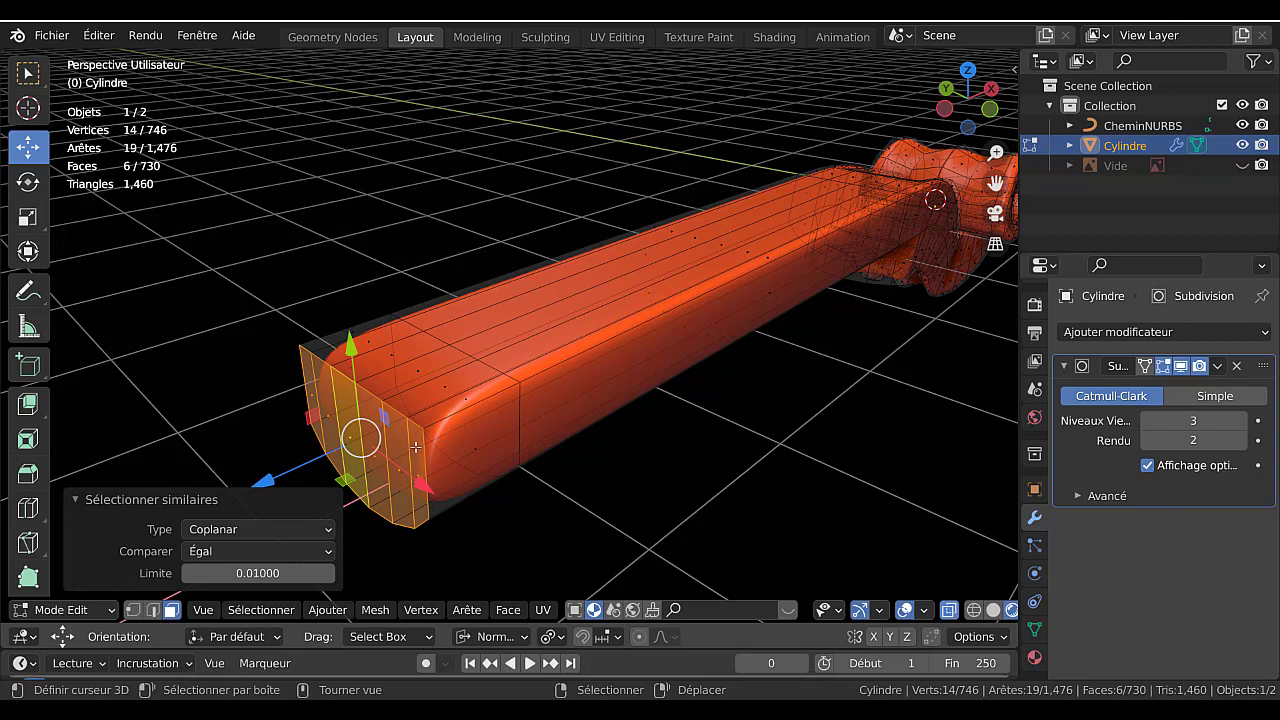
middle_click_drag(419, 447, 590, 378)
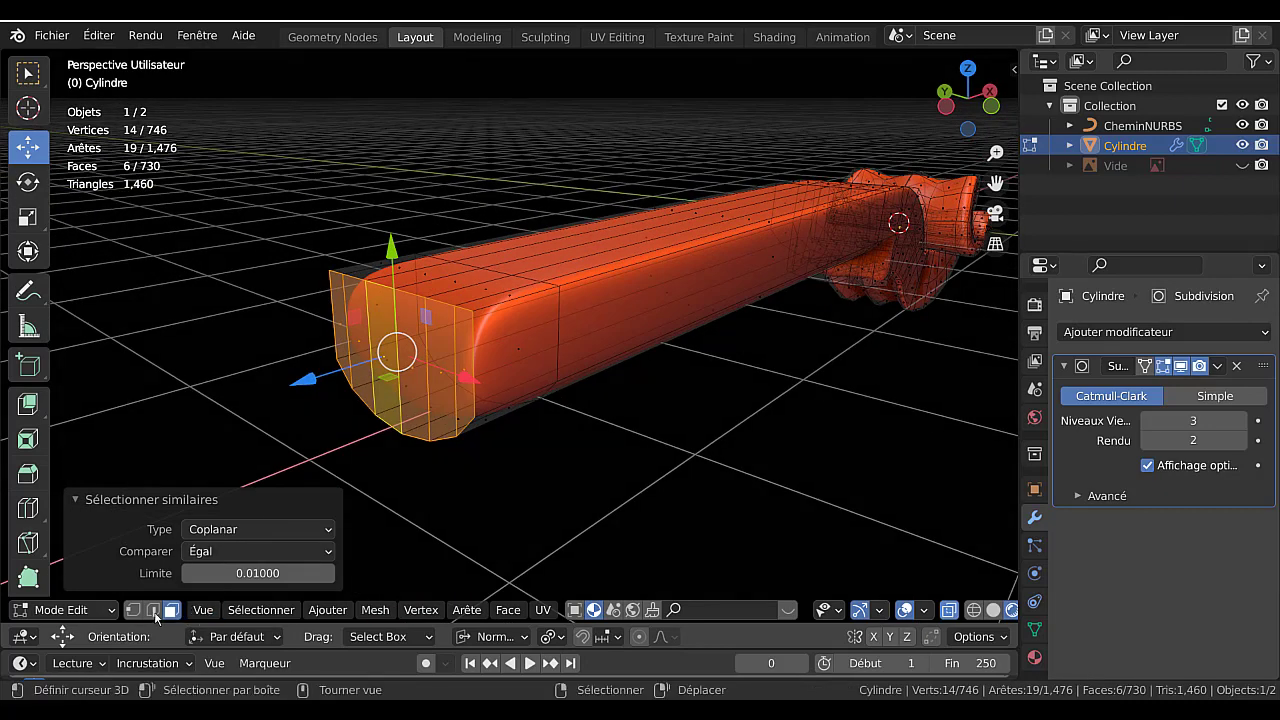
Switch to vertex selection and set the transform pivot point to the active element (Élément actif).
left_click(154, 610)
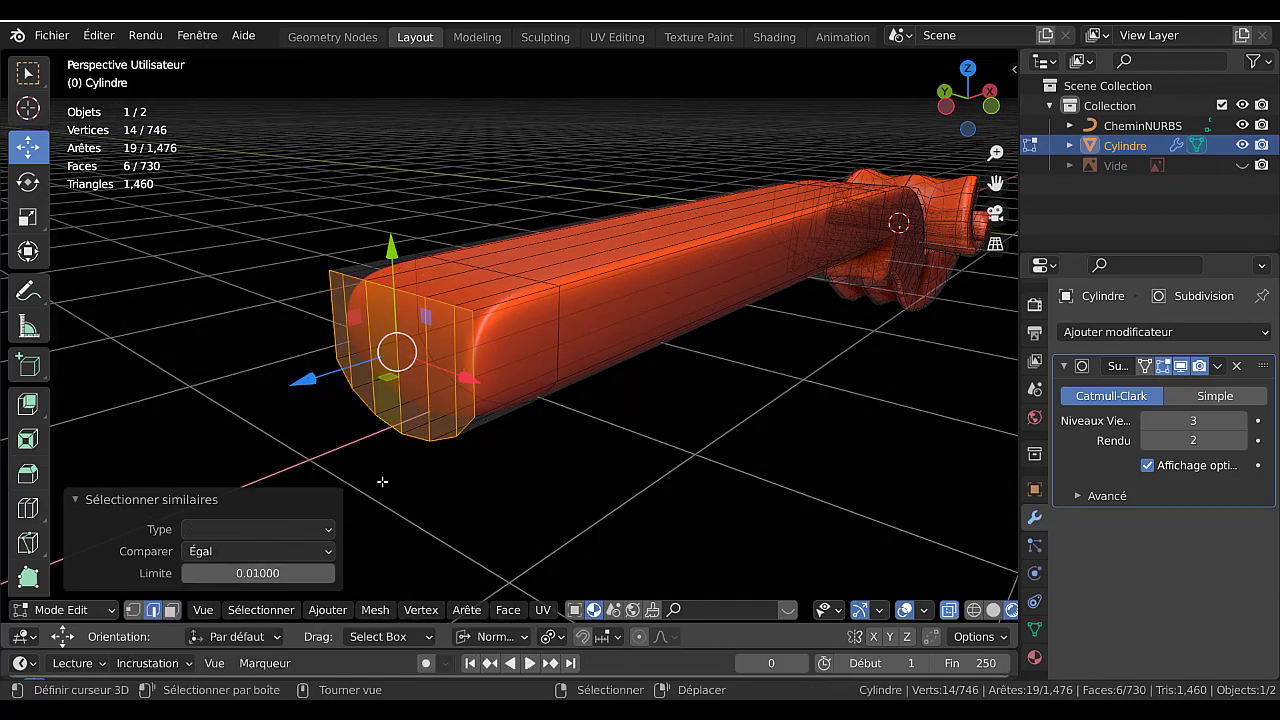
left_click(133, 609)
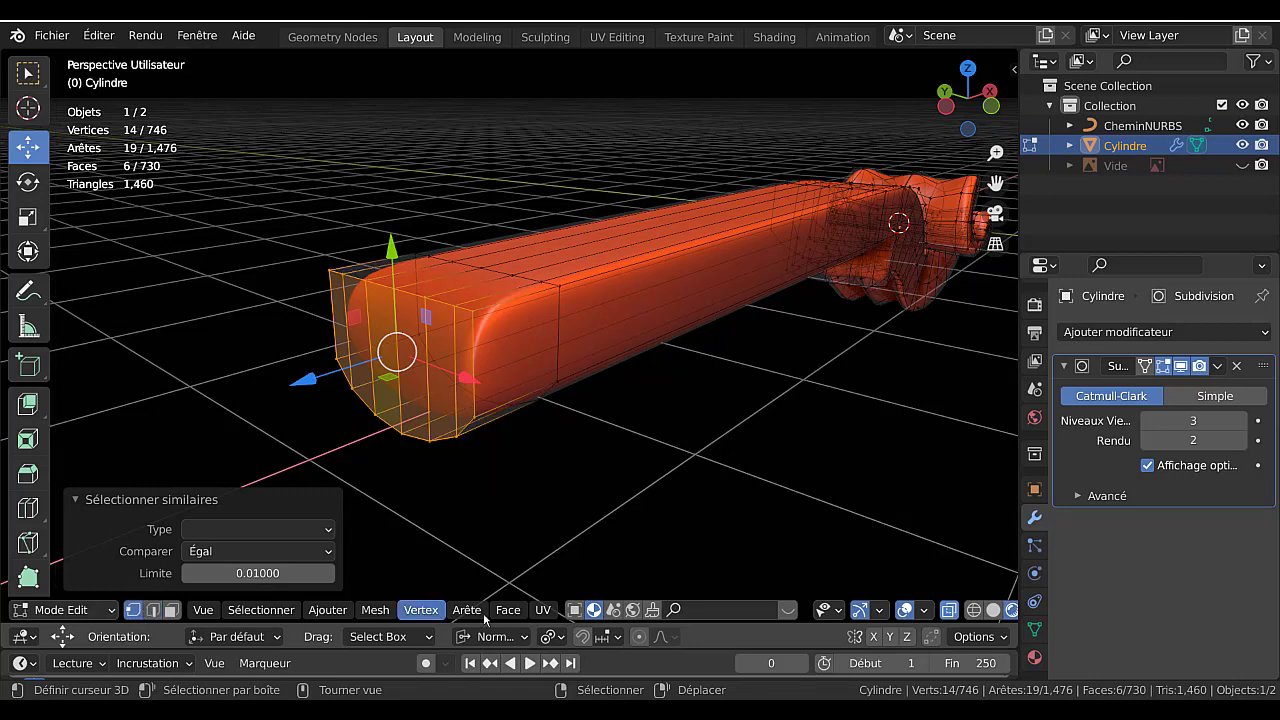
left_click(547, 640)
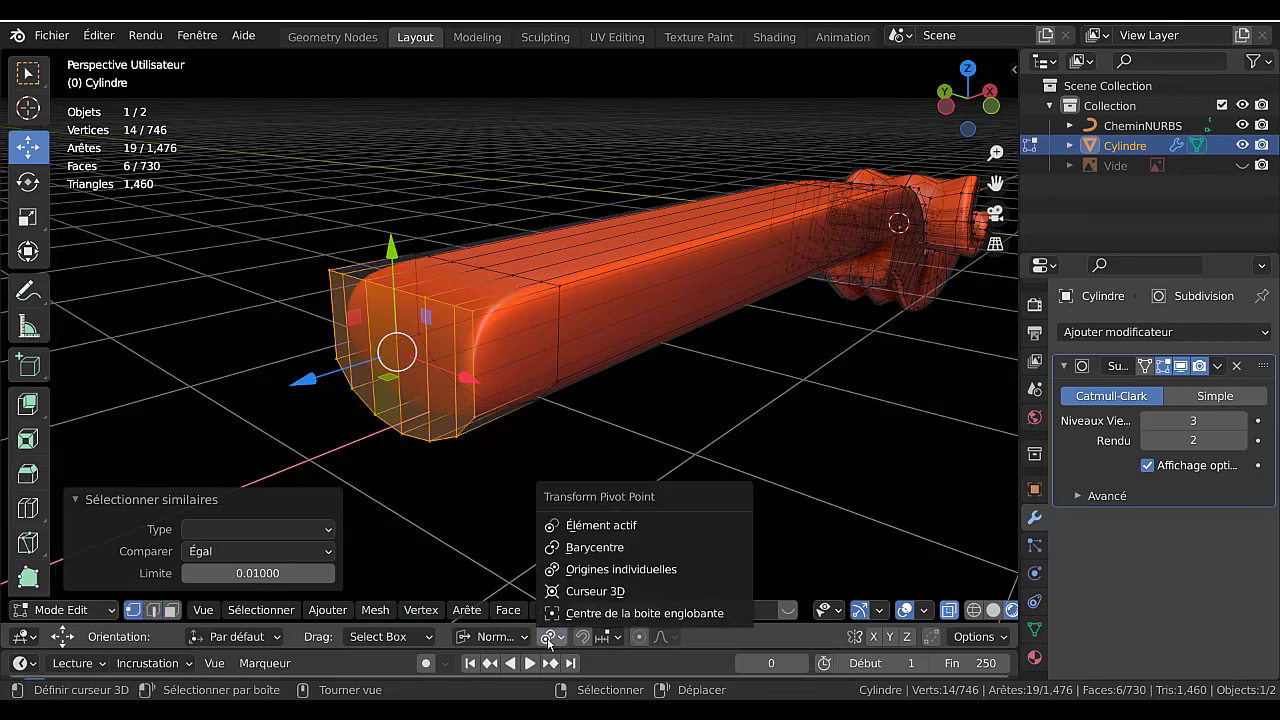
left_click(607, 533)
middle_click_drag(509, 496, 563, 530, "shift")
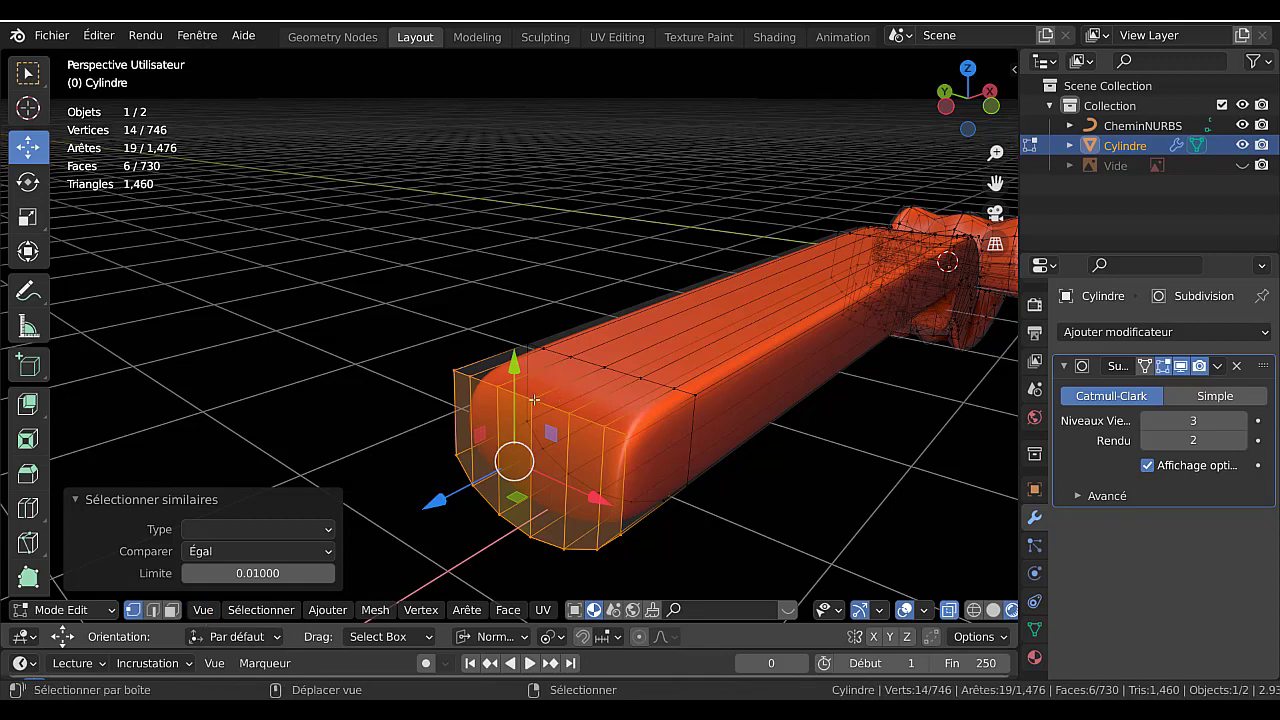
scroll(534, 399, "down", 4)
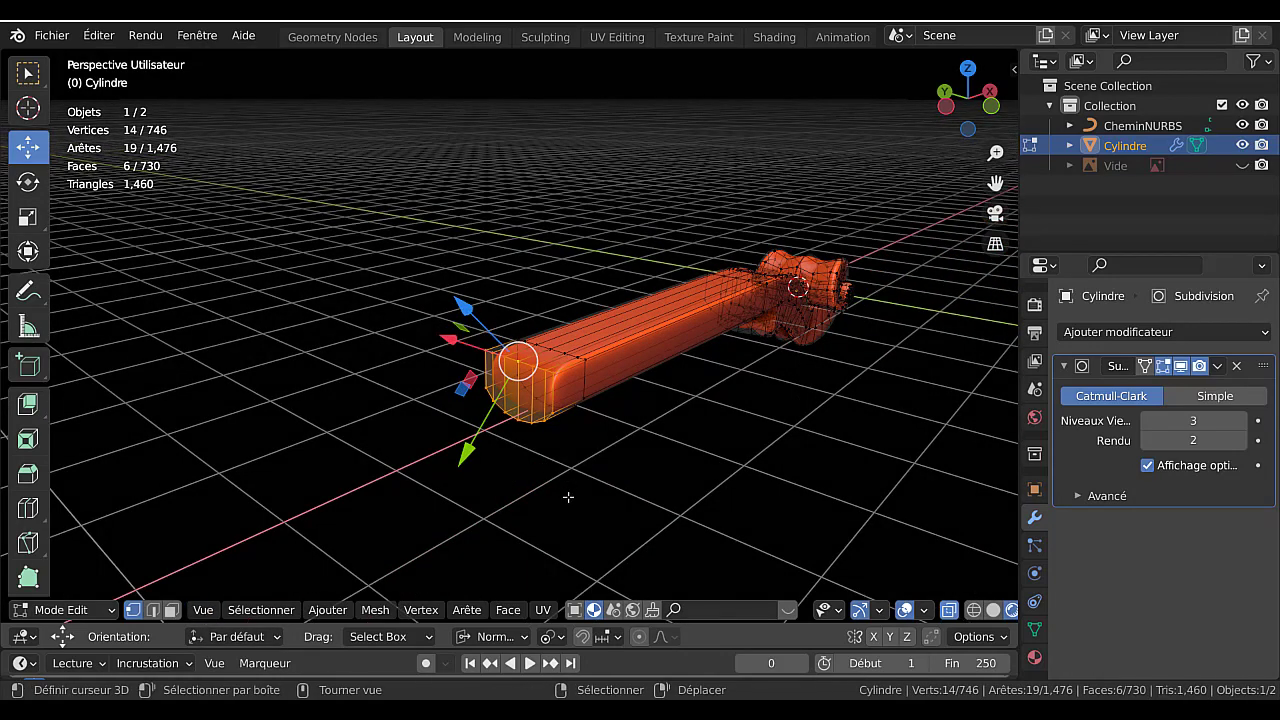
left_click(551, 636)
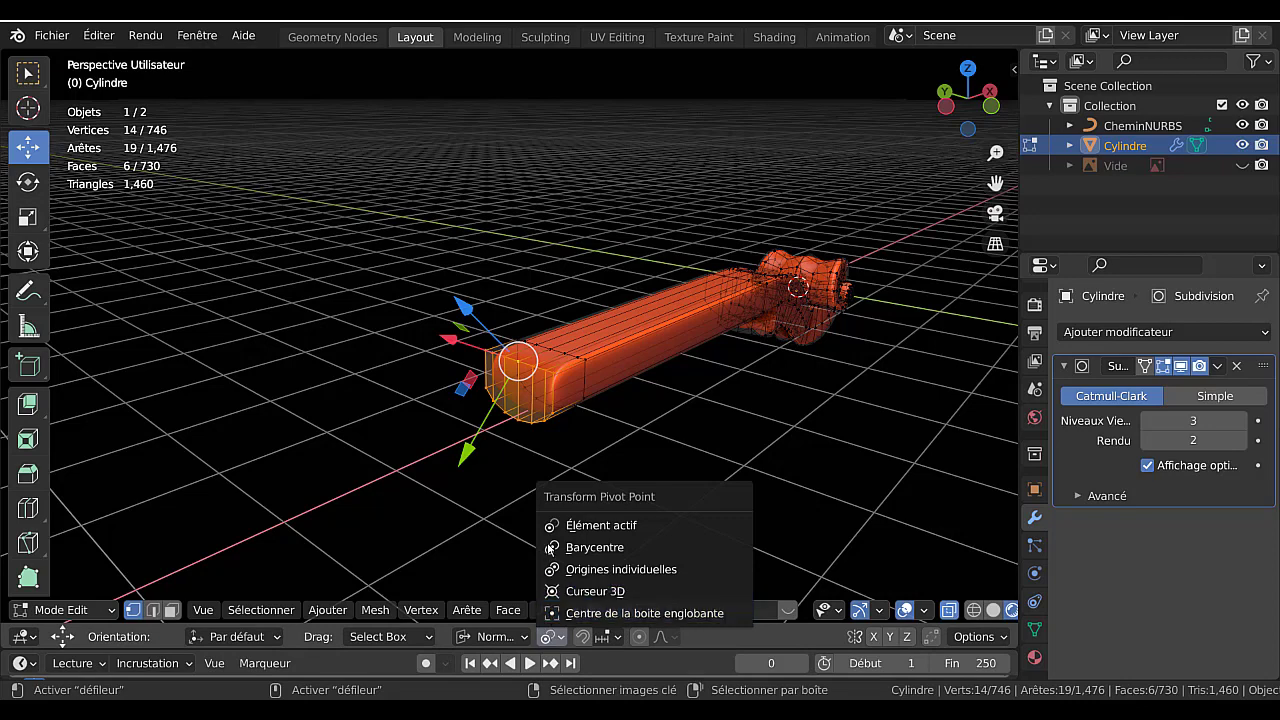
Set the transform orientation to Global and scale the neck's end vertices by about 1.94 along Z from the active top-edge vertex.
left_click(490, 637)
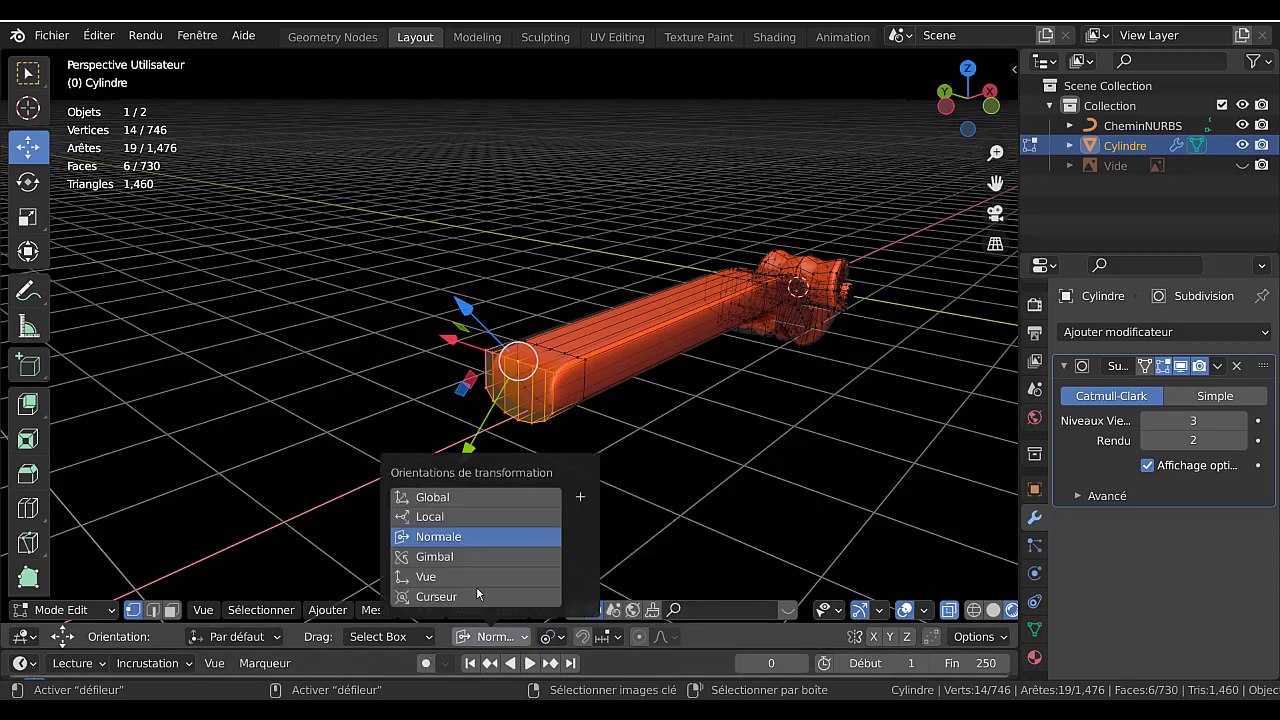
left_click(450, 498)
middle_click_drag(530, 480, 575, 476)
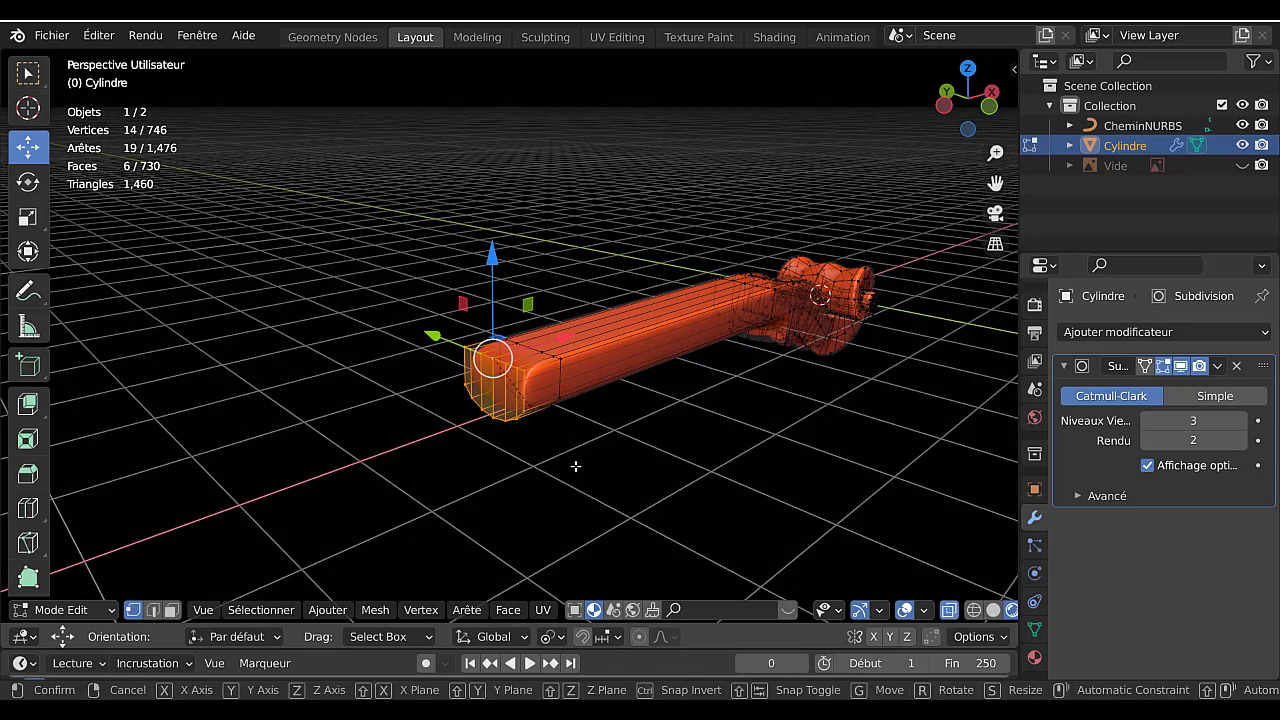
key("s")
key("z")
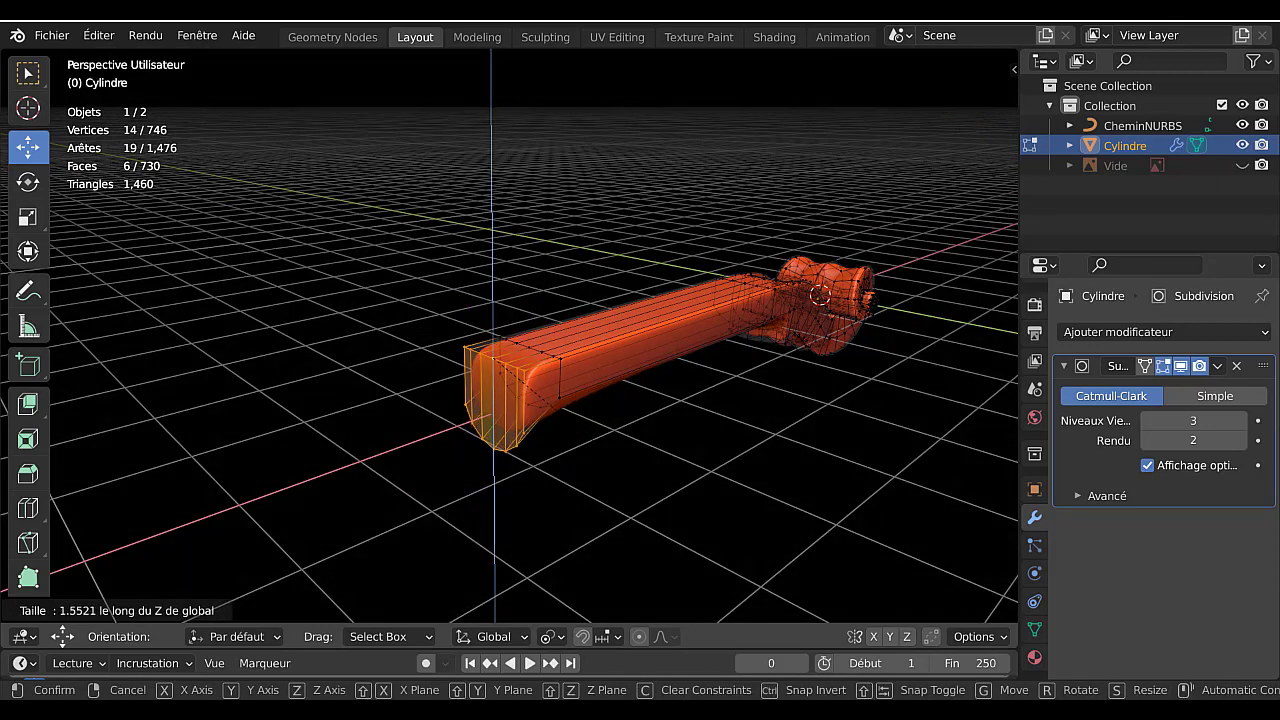
left_click(707, 521)
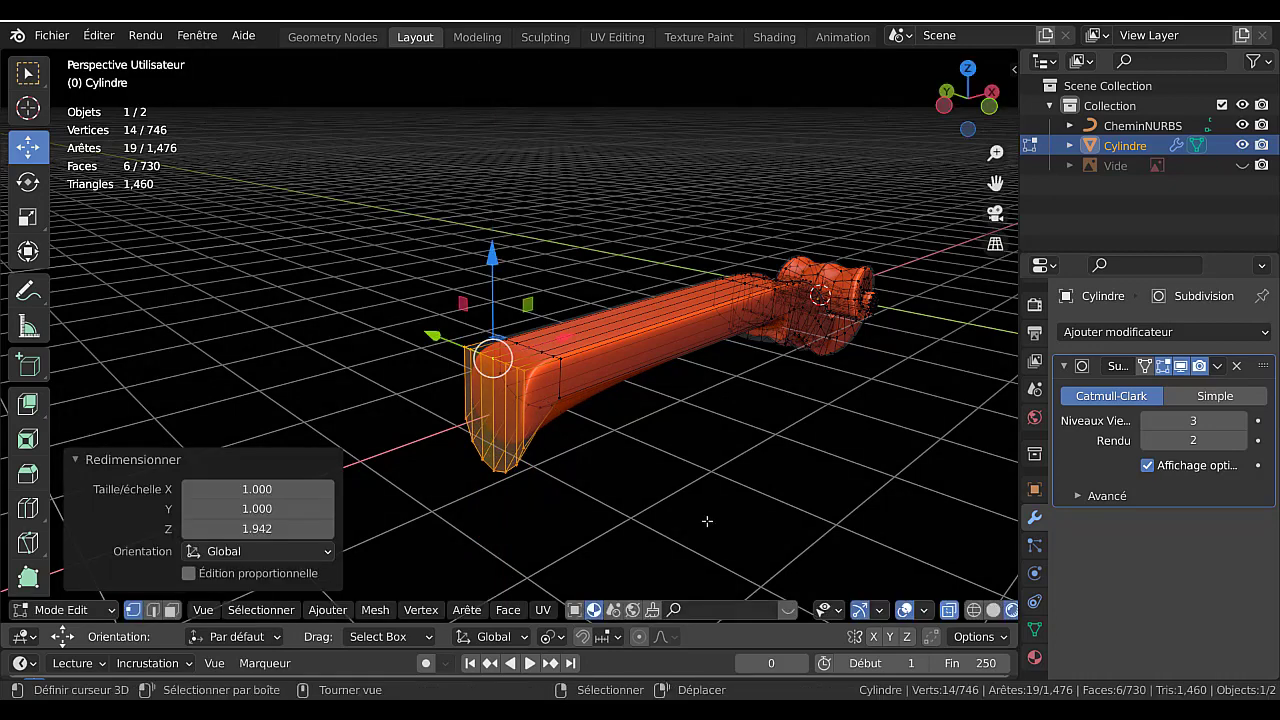
In front view, extrude the neck's end faces and move them about -0.44 m along X.
key("KP_1")
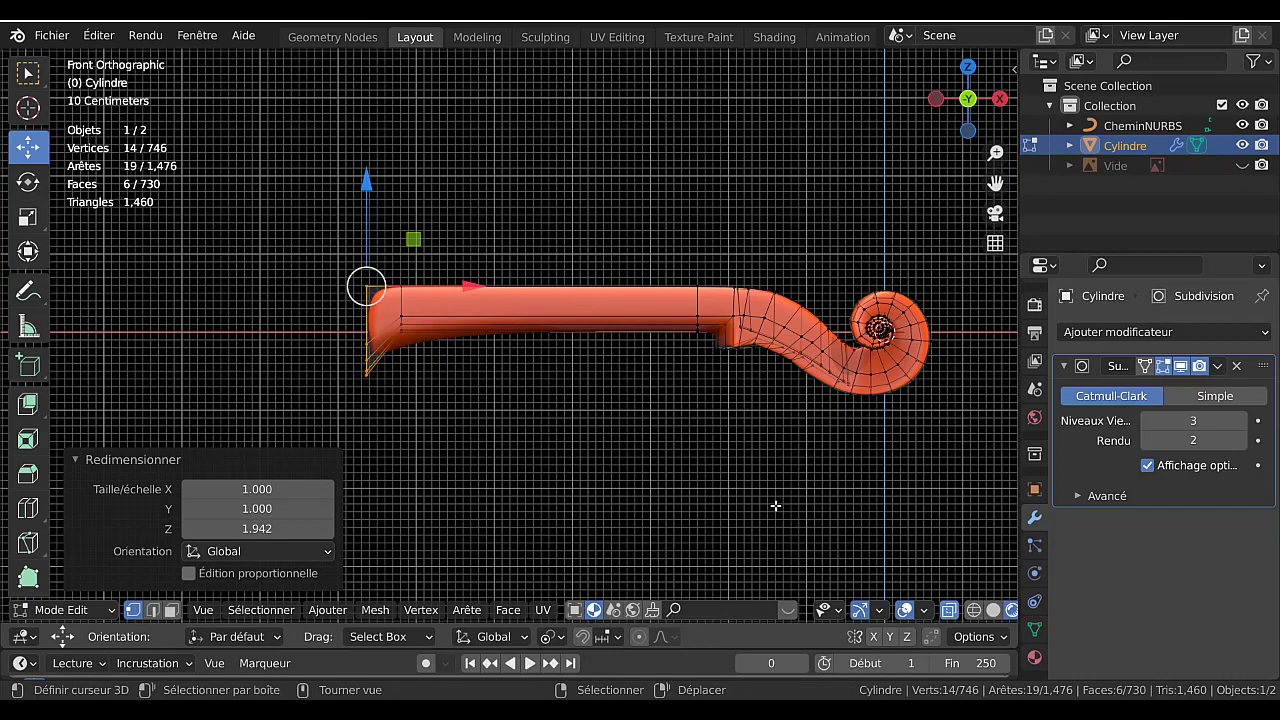
middle_click_drag(511, 420, 685, 452, "shift")
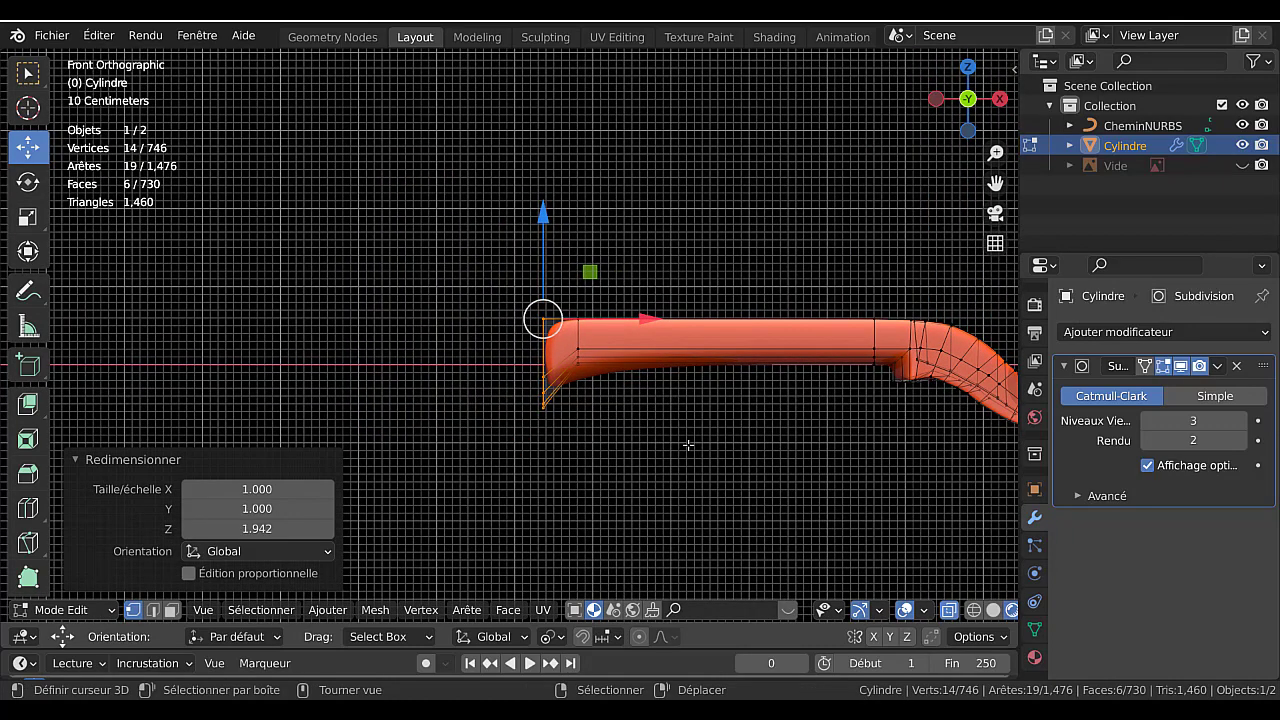
key("e")
right_click(688, 444)
key("g")
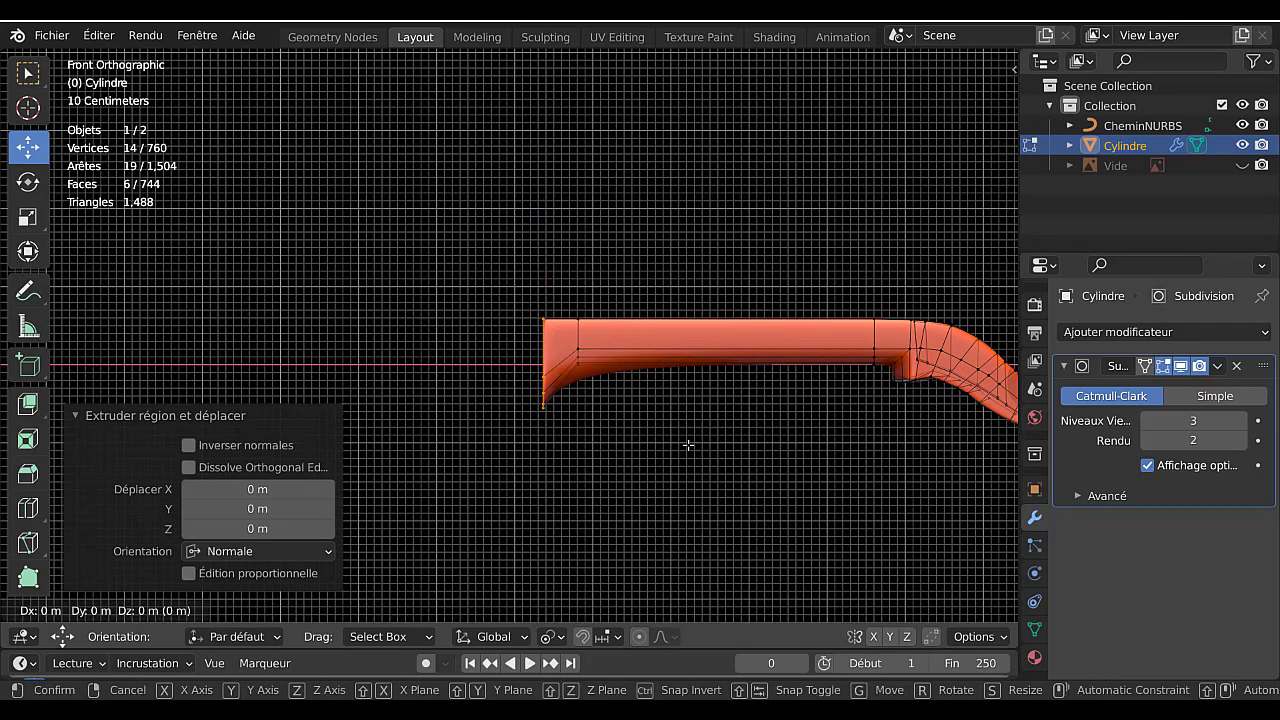
key("x")
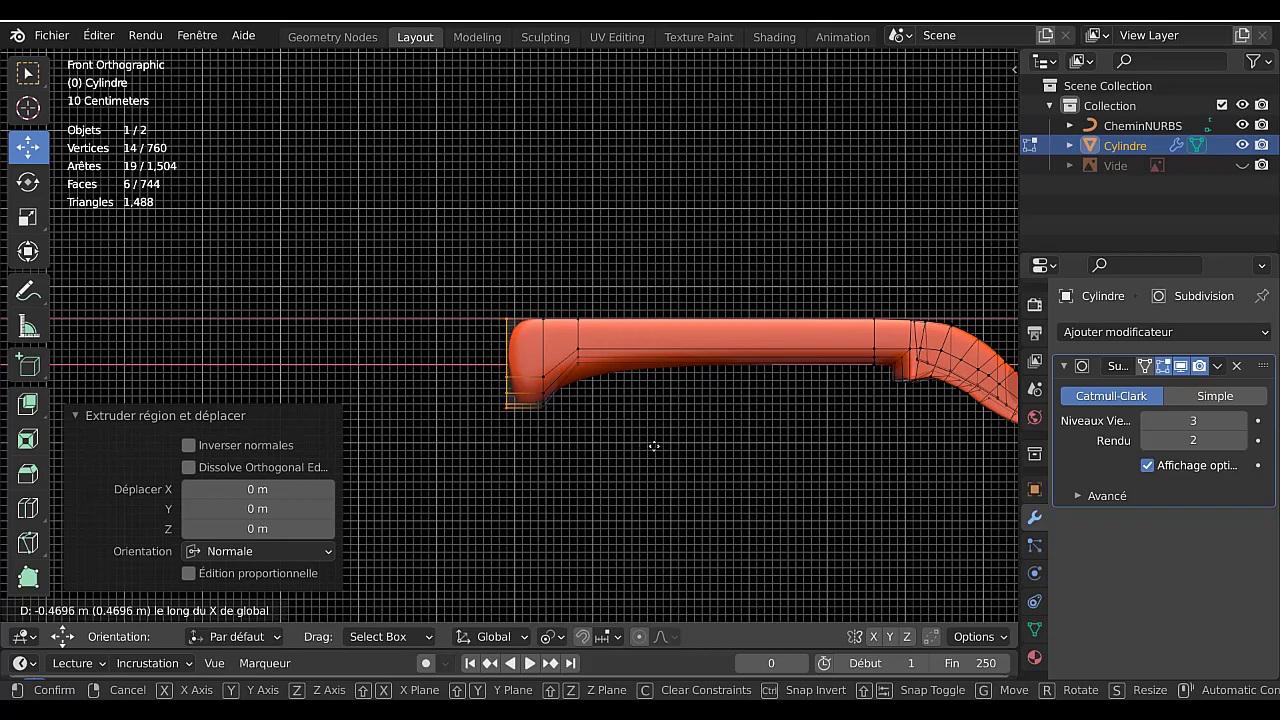
left_click(654, 446)
In top view with X-ray on, circle-select the vertices of all three edge rings at the neck's free end.
middle_click_drag(654, 447, 618, 472)
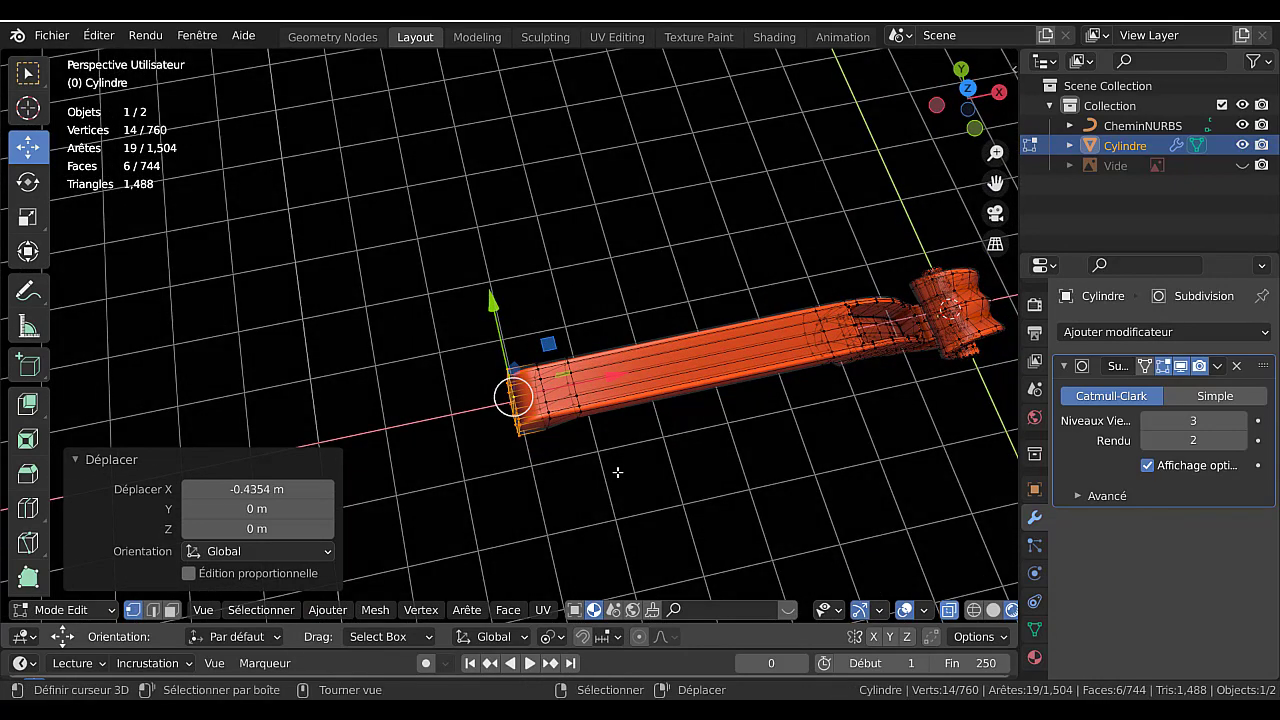
key("KP_1")
key("KP_7")
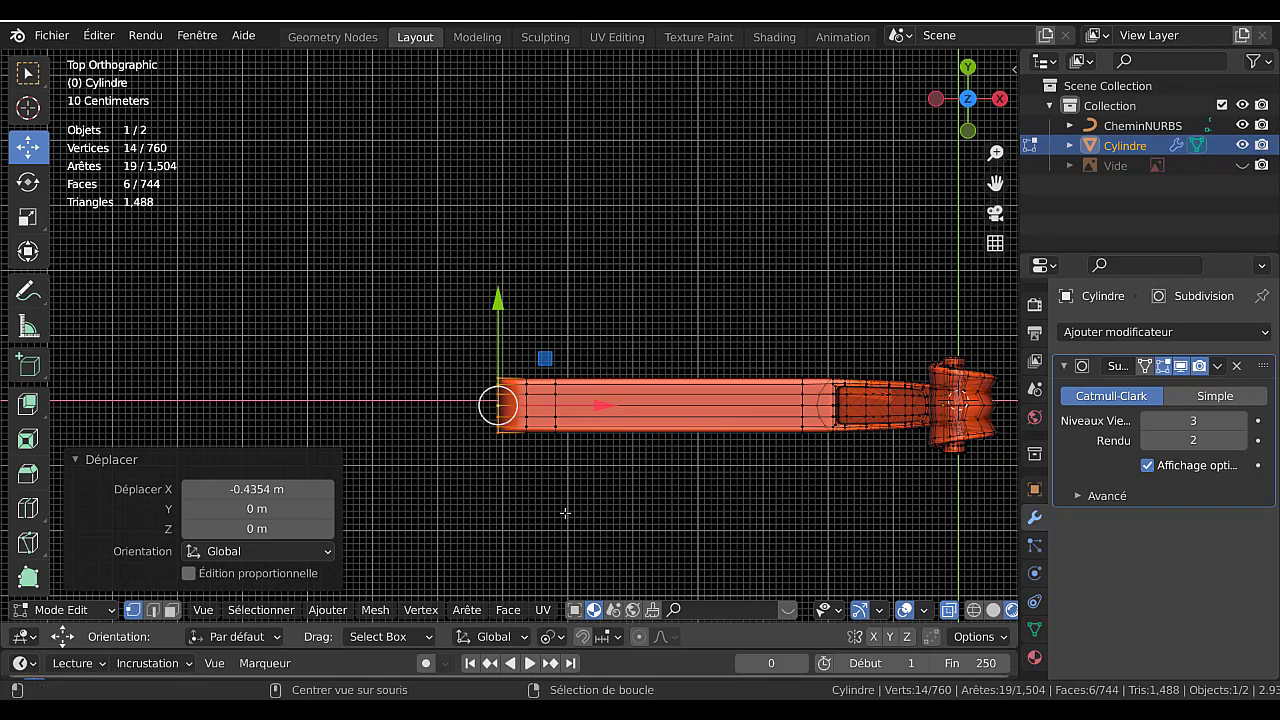
key("alt+z")
key("alt+z")
middle_click_drag(574, 507, 591, 460)
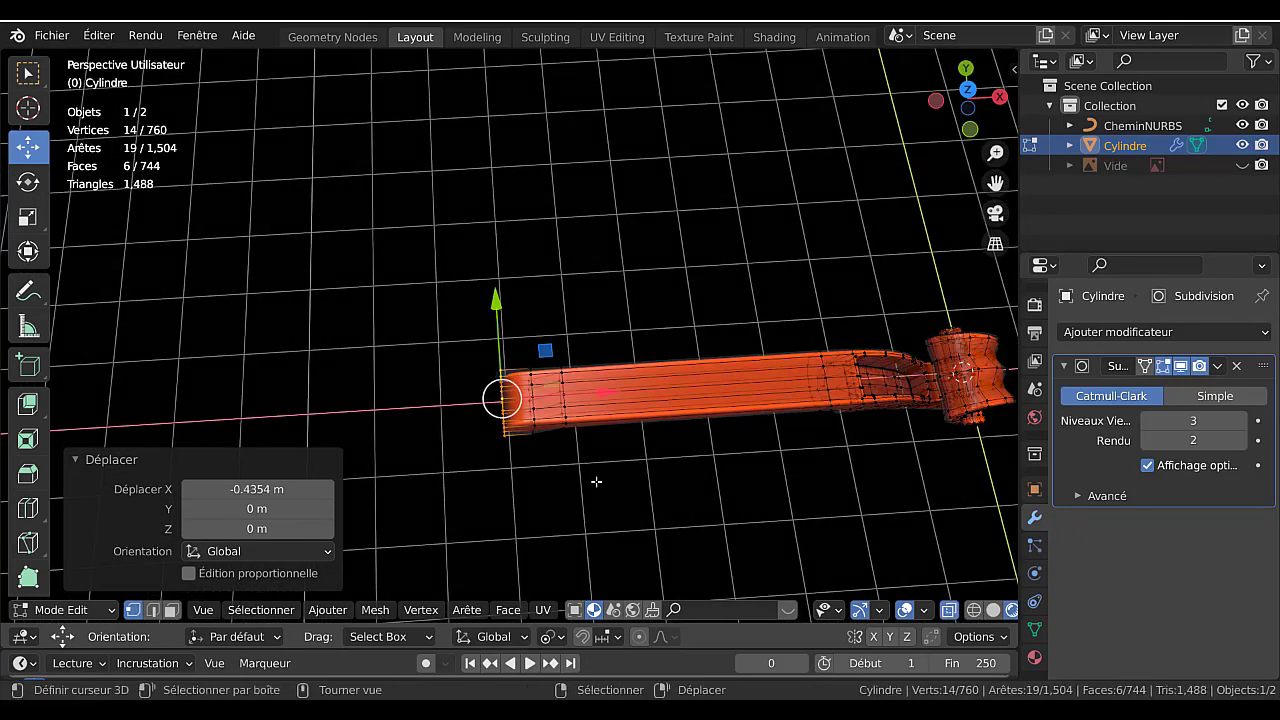
key("KP_1")
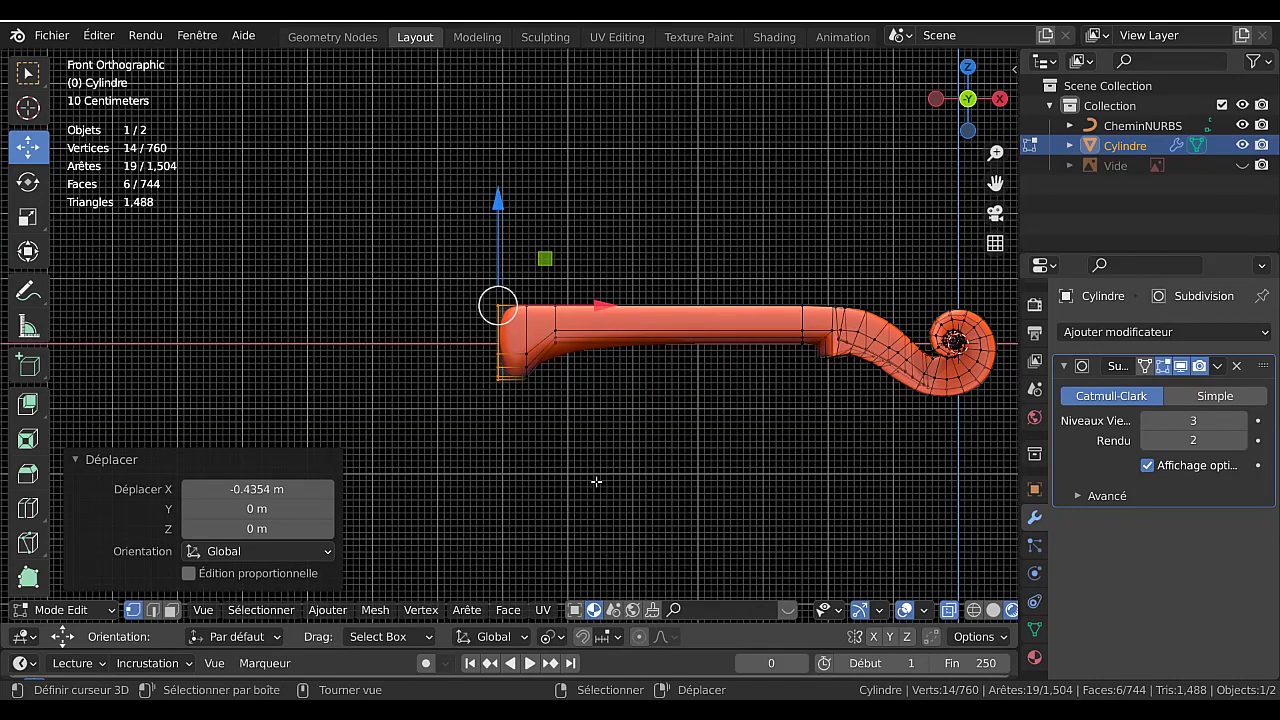
key("KP_7")
key("c")
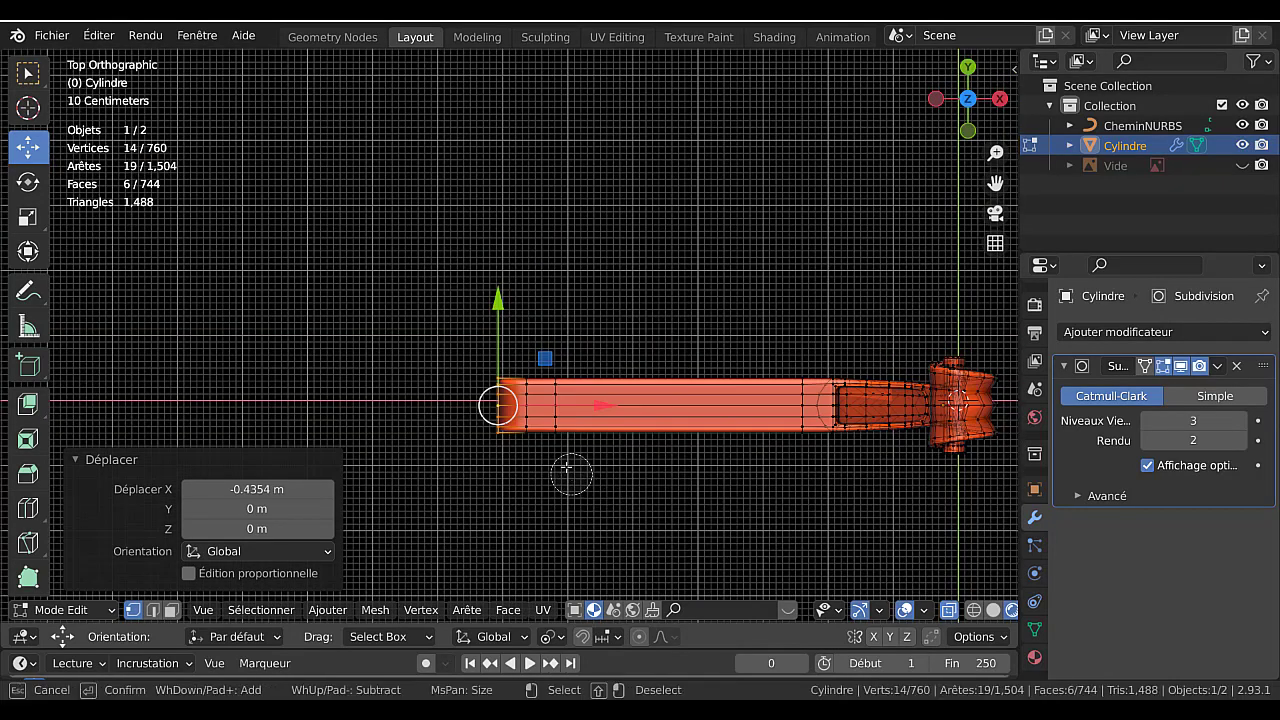
left_click(535, 396)
key("Escape")
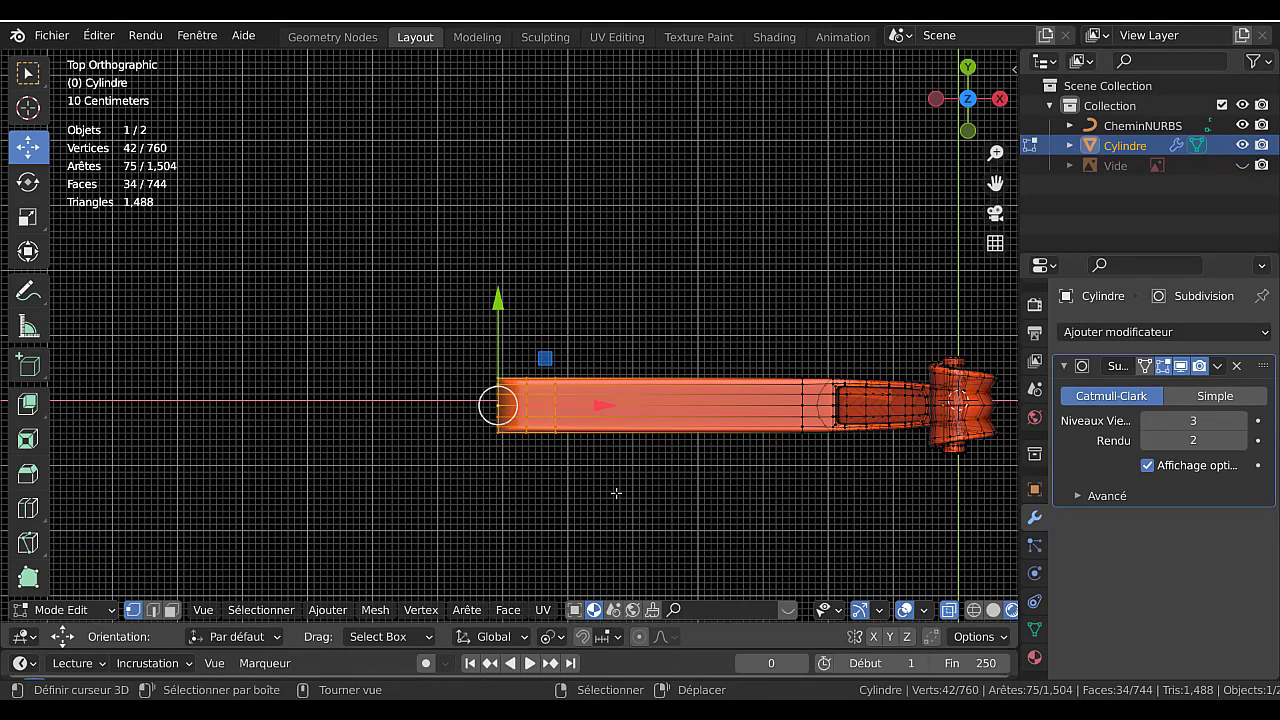
Widen the selected free-end rings by scaling them about 1.33 along global Y.
key("g")
key("y")
right_click(625, 491)
key("s")
key("y")
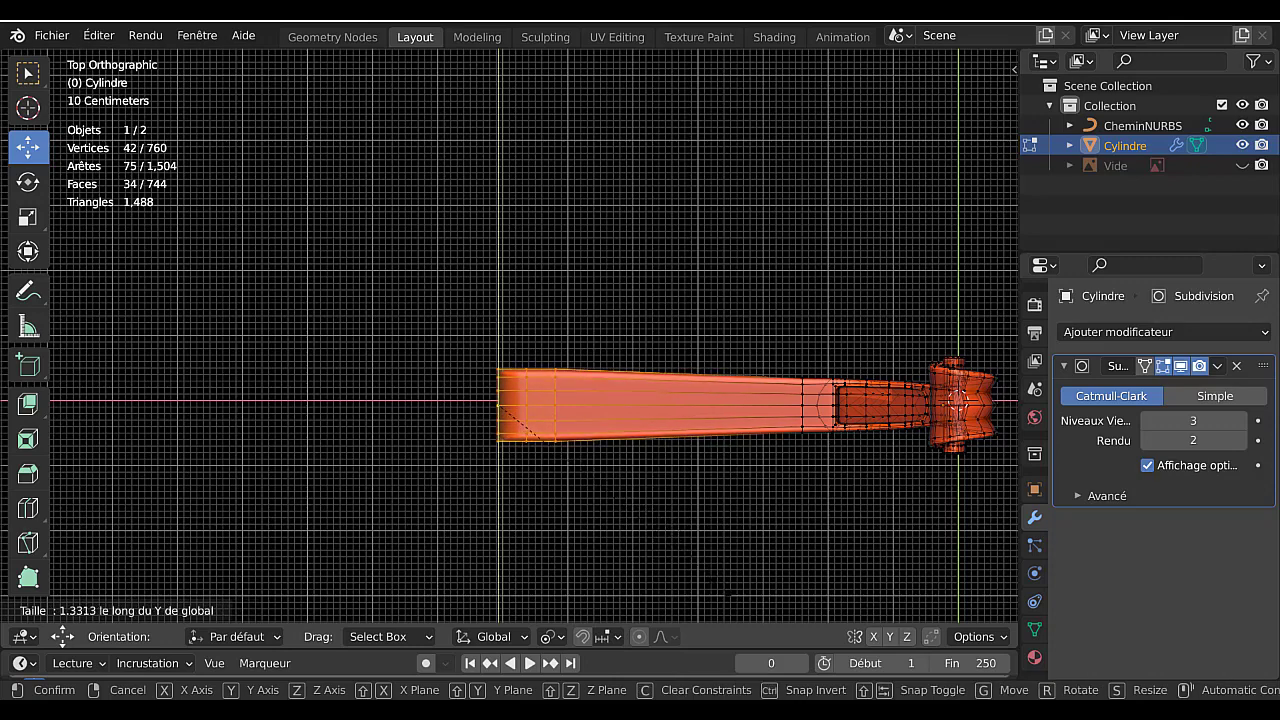
left_click(691, 545)
Examine the widened neck end in Object Mode and Edit Mode, from above and from below.
key("Tab")
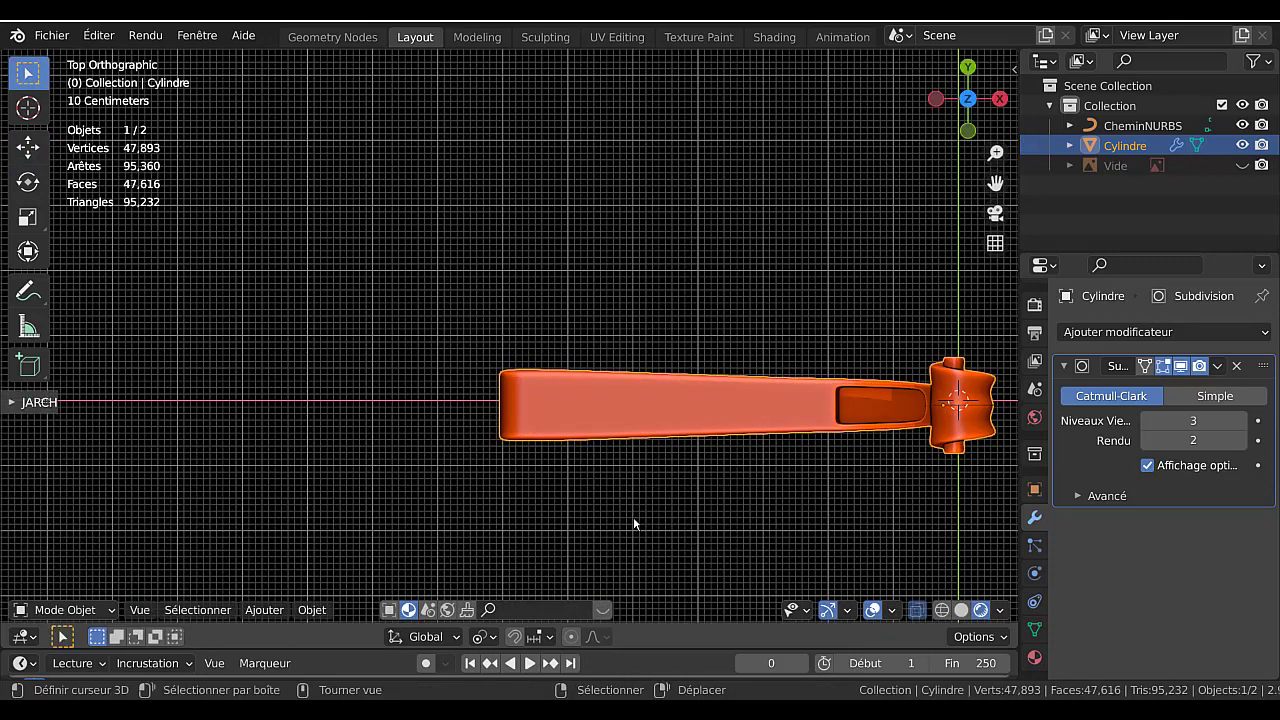
key("Tab")
key("Tab")
middle_click_drag(628, 538, 663, 357)
key("Tab")
scroll(644, 388, "up", 2)
middle_click_drag(628, 414, 686, 280)
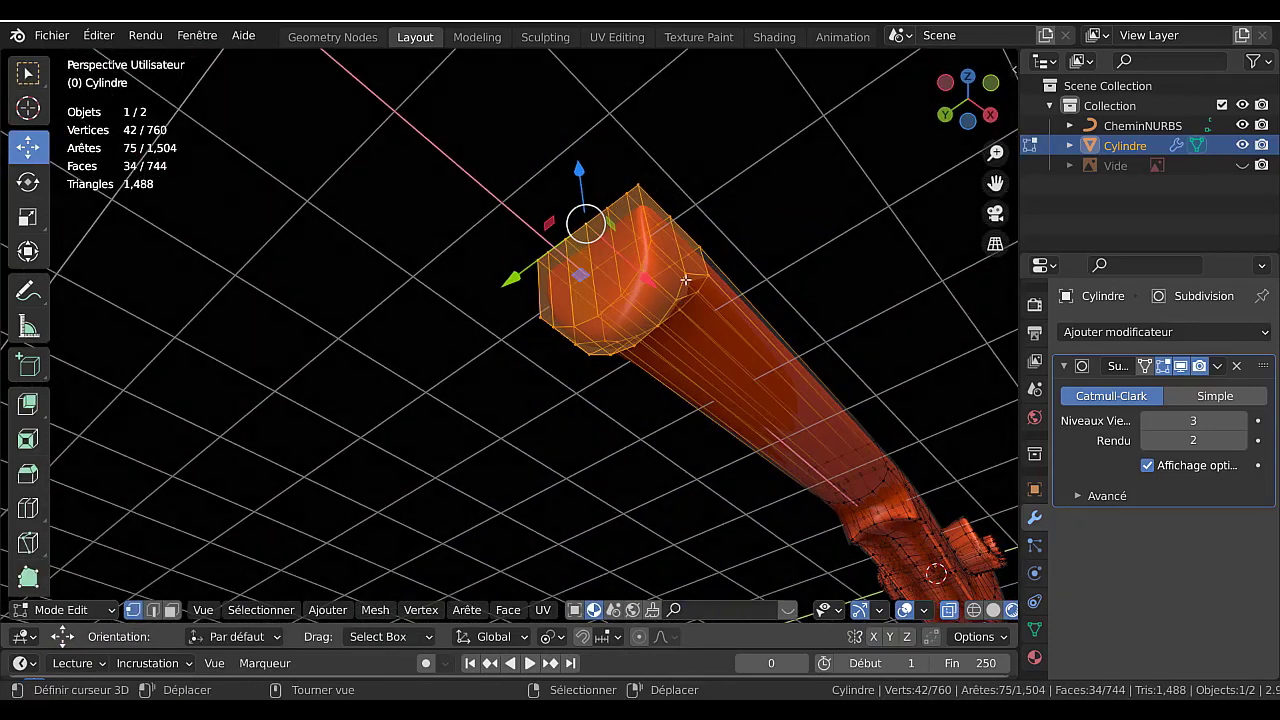
middle_click_drag(628, 343, 368, 549)
With face selection, select the two lowest faces under the neck's free end and flatten them with scale 0 along Z.
left_click(172, 610)
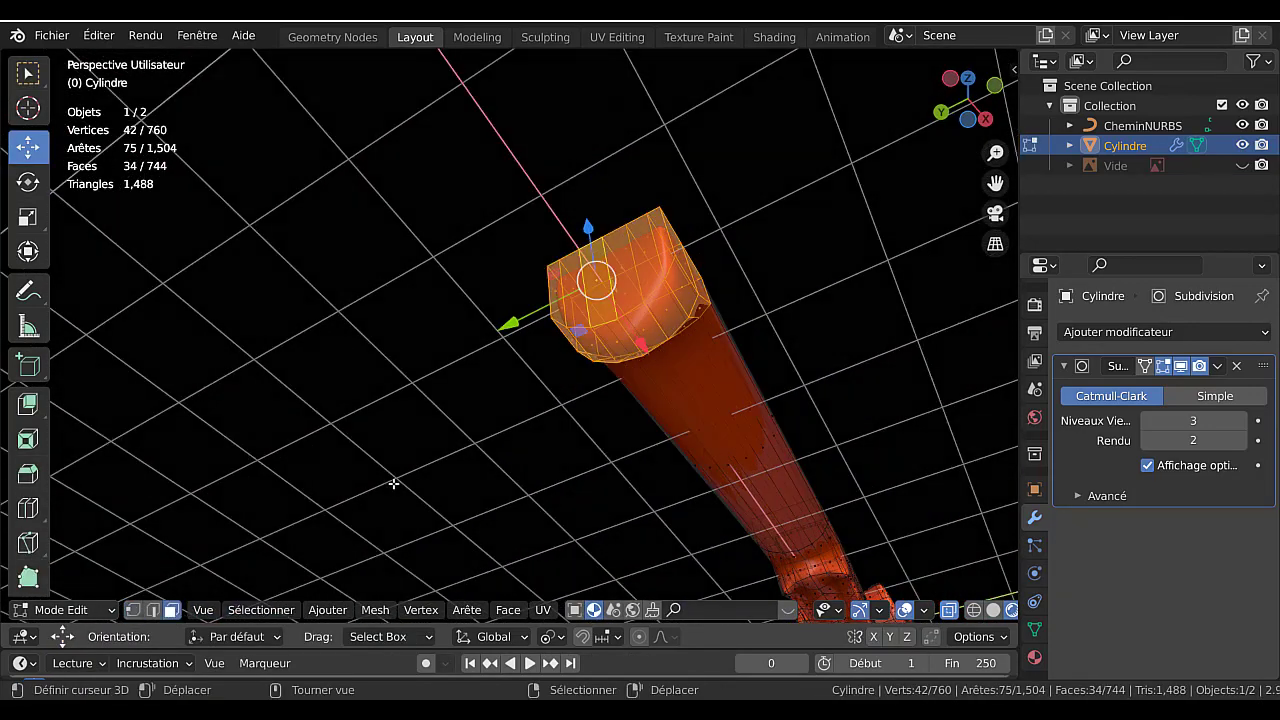
left_click(644, 332)
left_click(610, 333, "shift")
middle_click_drag(610, 333, 618, 470)
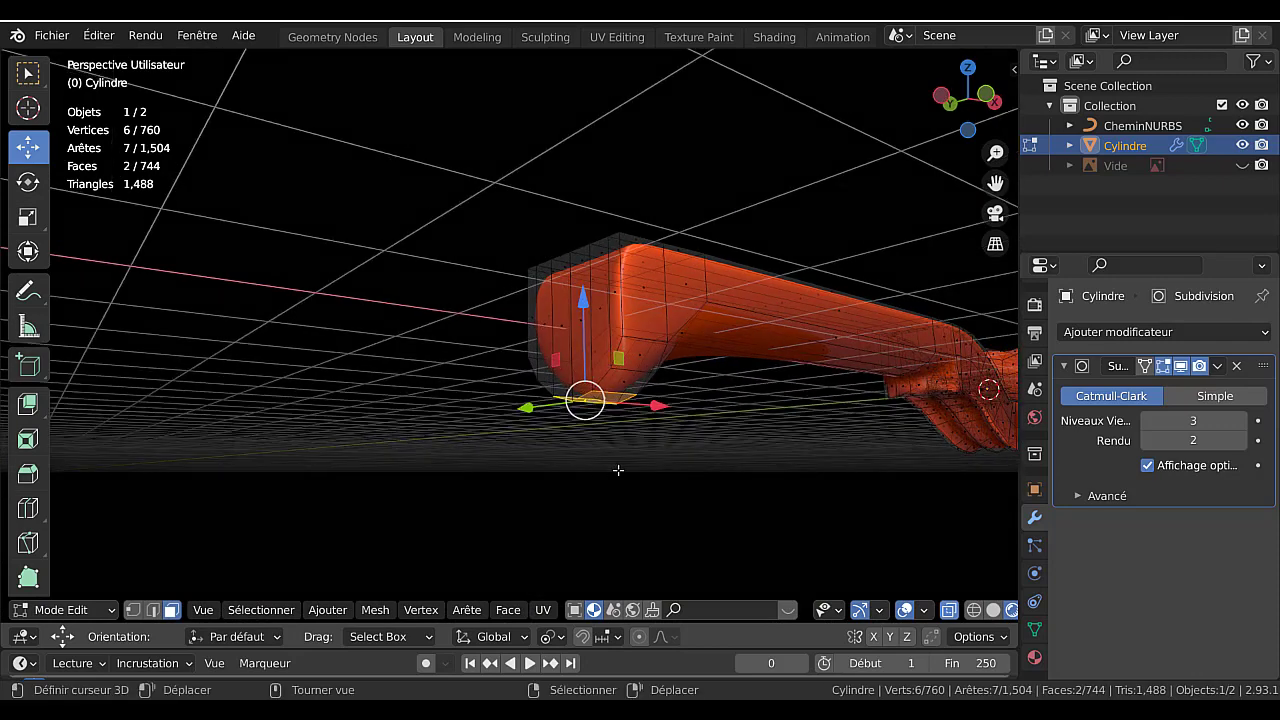
type("sz")
type("0")
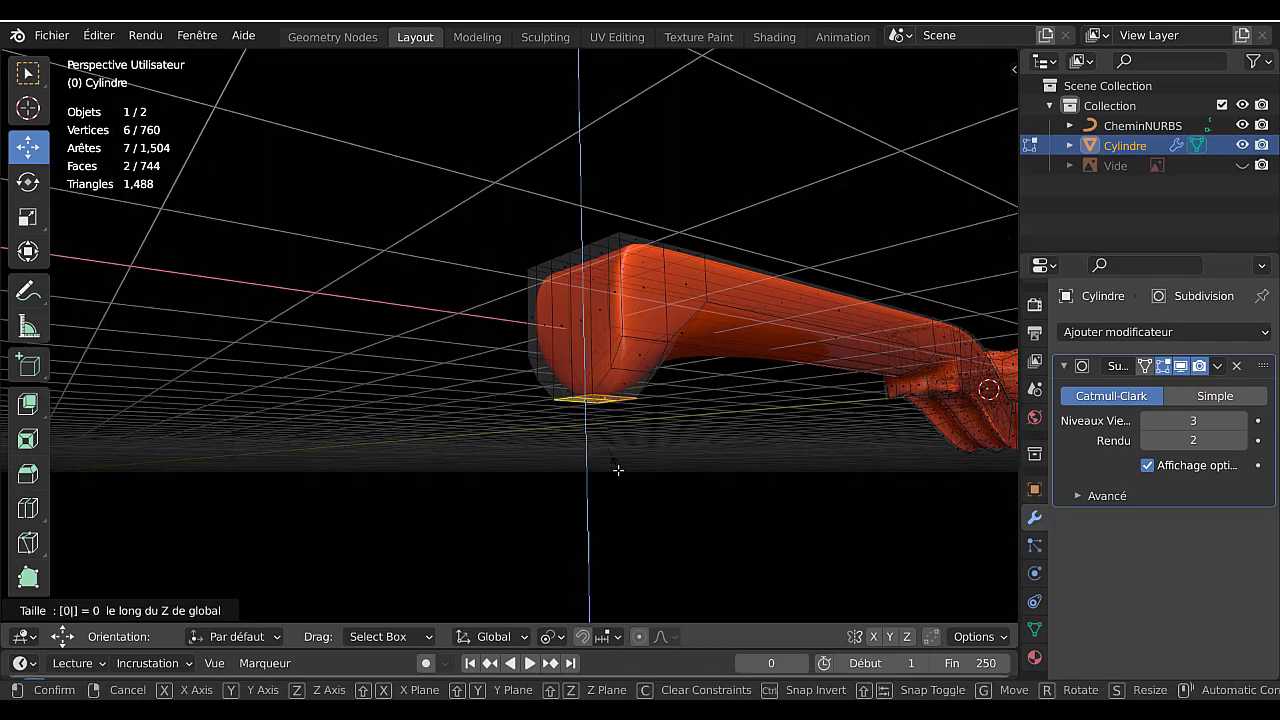
key("Return")
Try a short downward extrusion of the two flattened faces, check it in Object Mode, and undo it.
middle_click_drag(637, 468, 617, 449)
key("e")
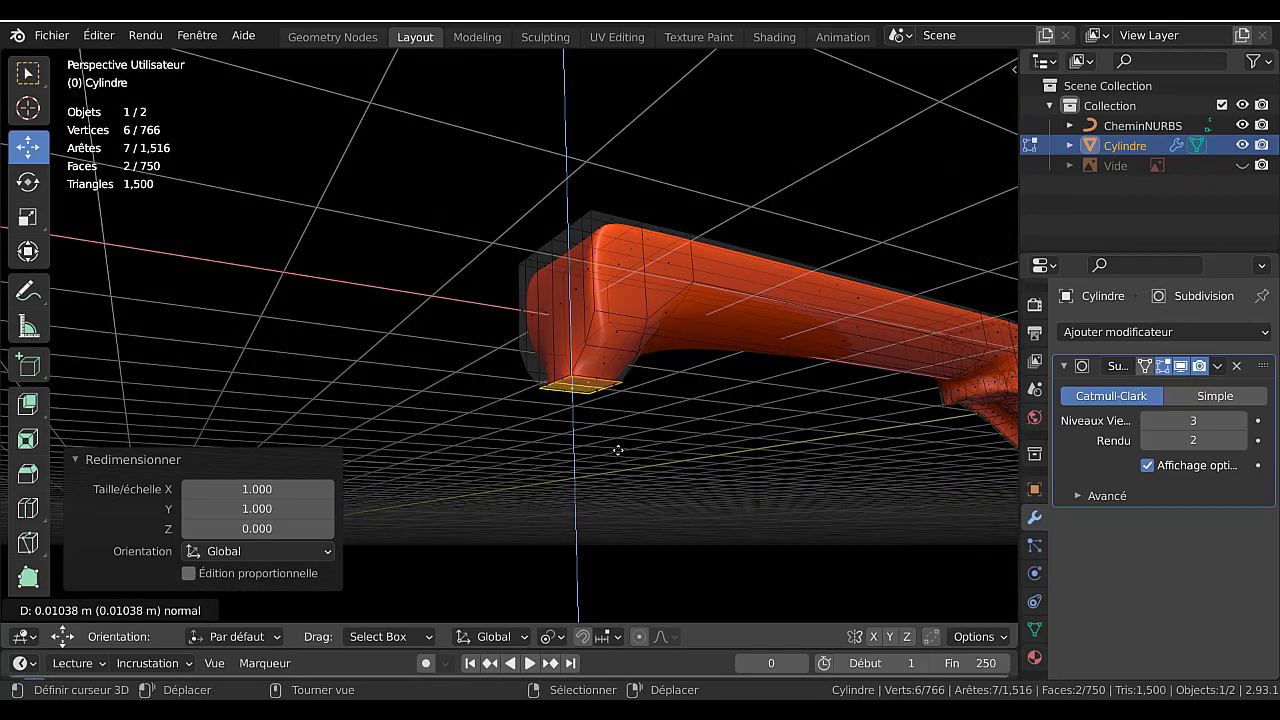
left_click(618, 451)
key("Tab")
middle_click_drag(620, 449, 654, 343)
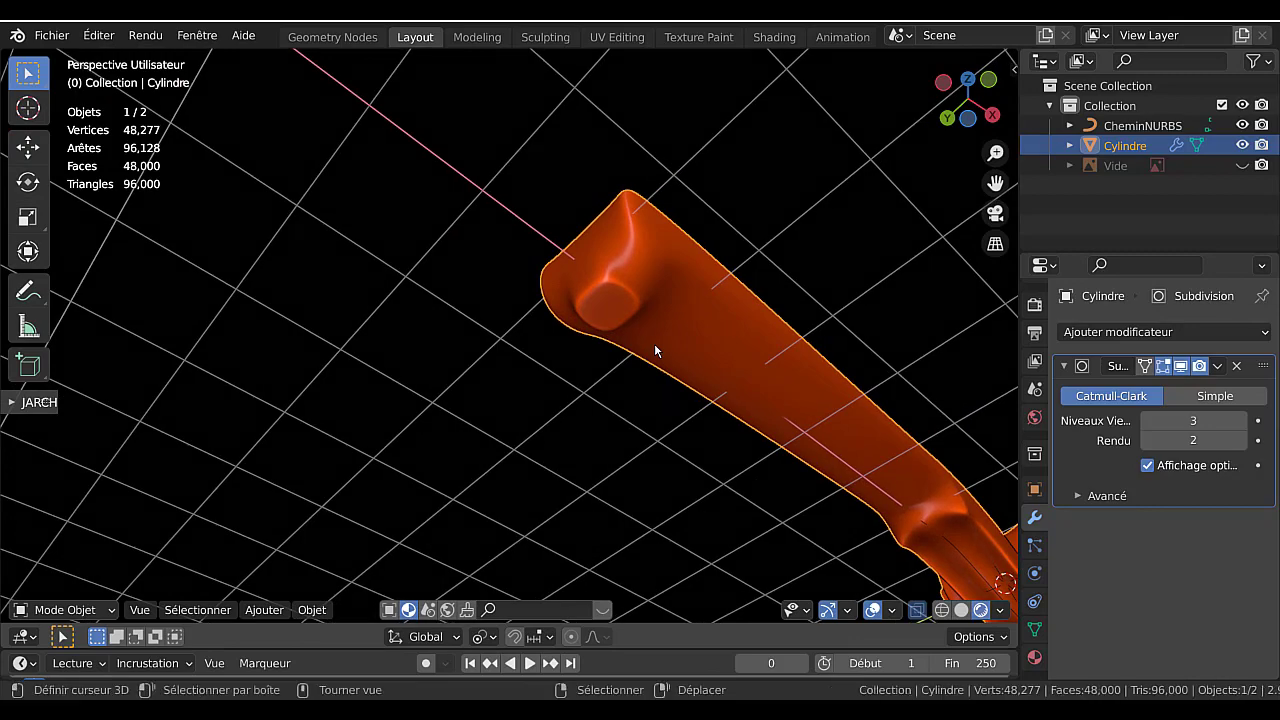
key("Tab")
key("Tab")
key("Tab")
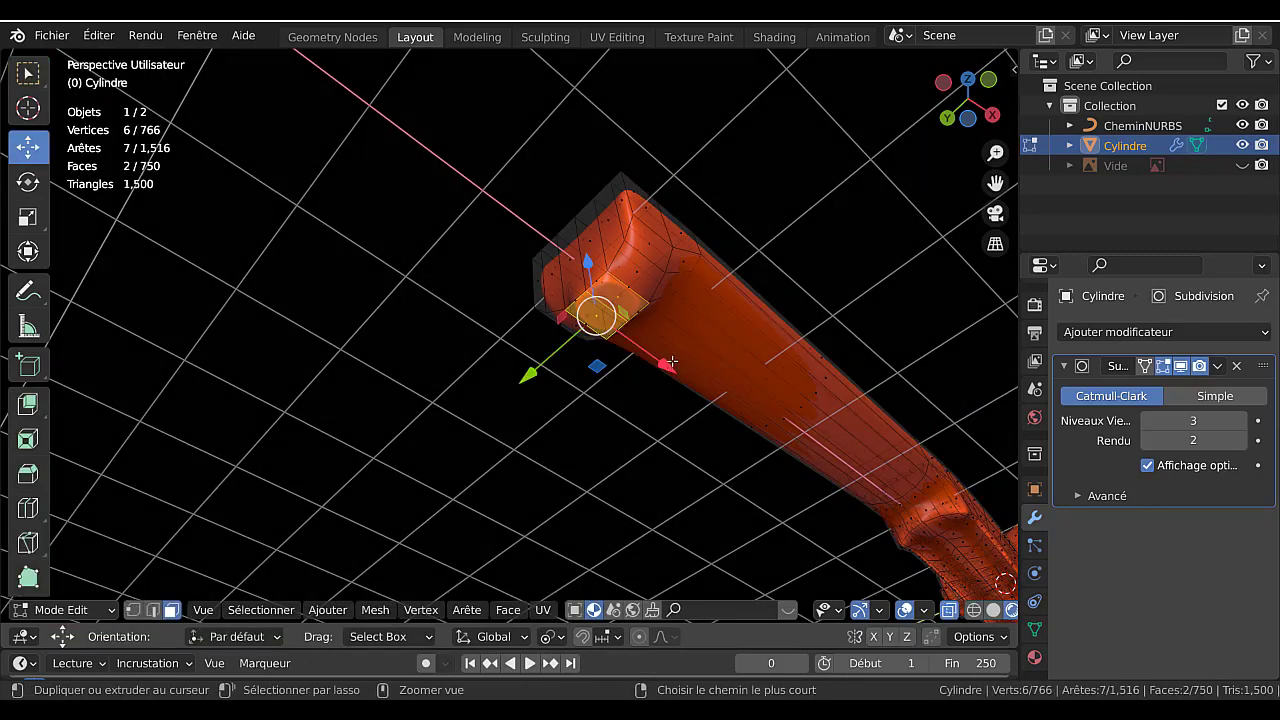
key("ctrl+z")
With vertex selection, move the middle vertex of the flattened faces' inner edge and its two neighbours along X toward the scroll, the neighbours by about 0.2 m.
middle_click_drag(668, 361, 499, 385)
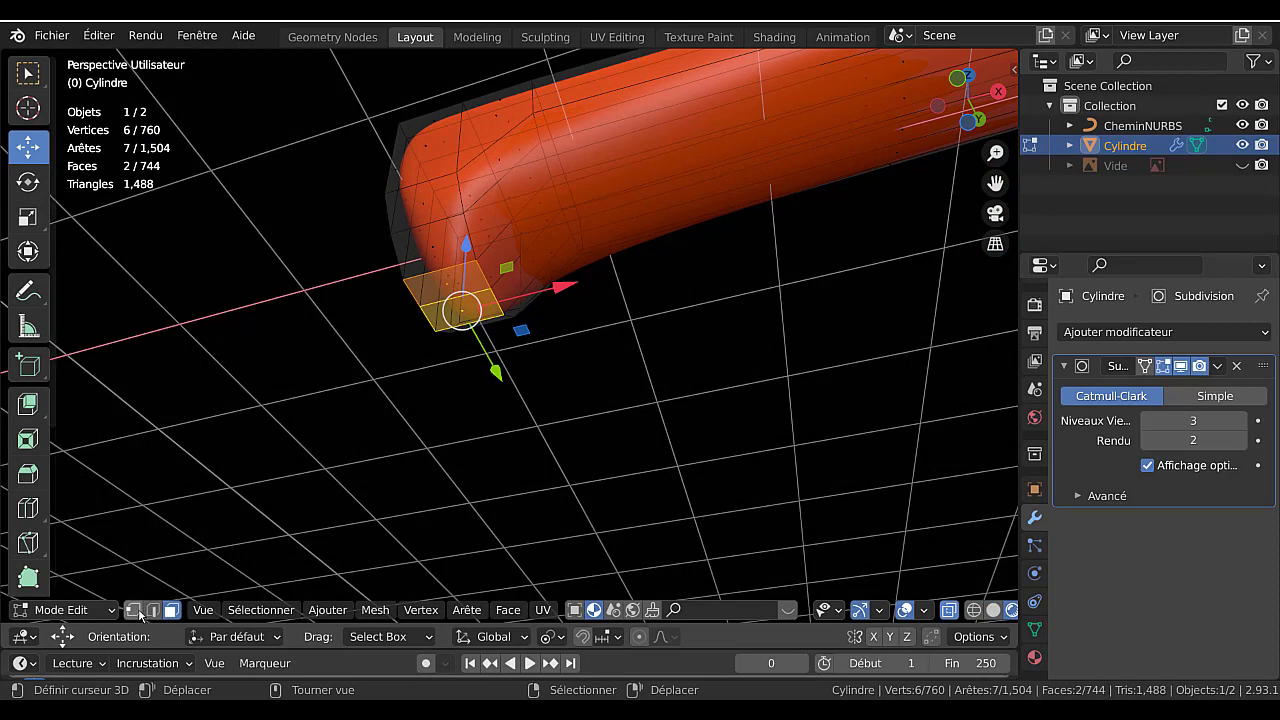
key("1")
left_click(496, 291)
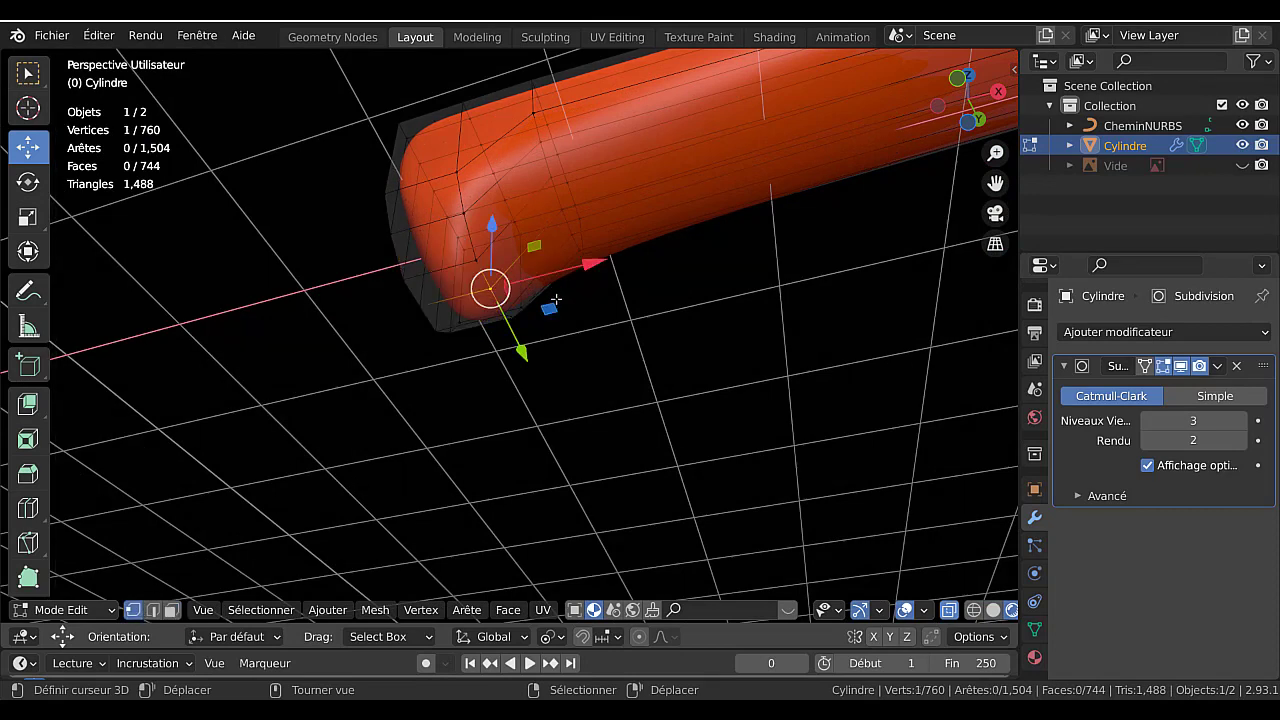
left_click_drag(591, 266, 626, 258)
right_click(484, 259)
middle_click_drag(534, 281, 480, 299)
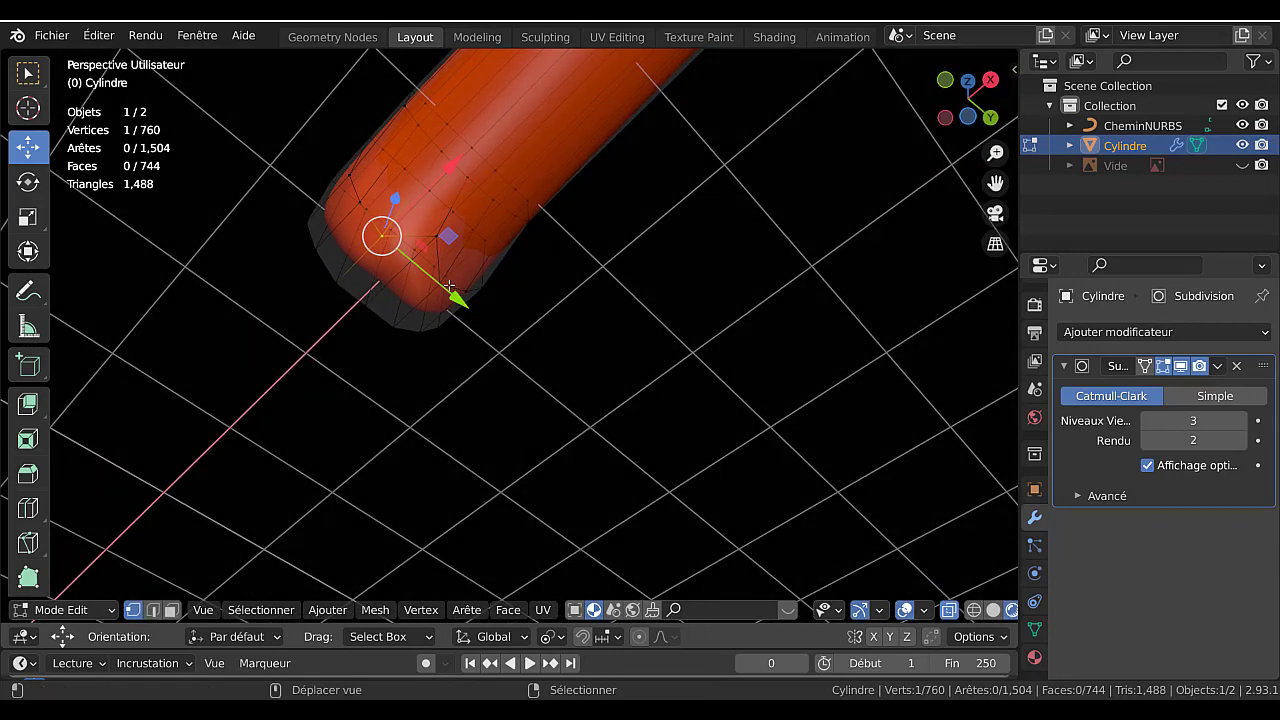
right_click(442, 285, "shift")
left_click_drag(507, 226, 535, 203)
middle_click_drag(535, 203, 415, 250)
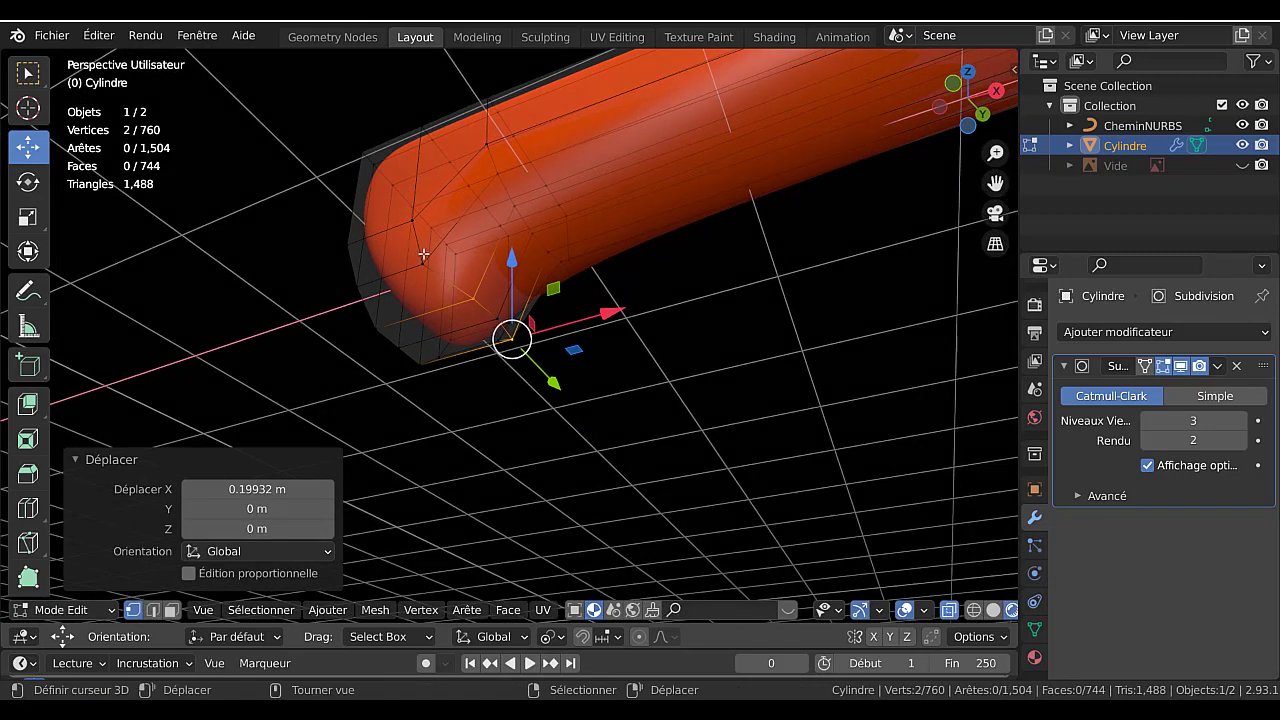
Select the two end vertices of the heel's inner edge, move them about 0.16 m along X toward the free end, and check in Object Mode.
right_click(423, 255)
middle_click_drag(543, 349, 533, 222)
right_click(430, 335, "shift")
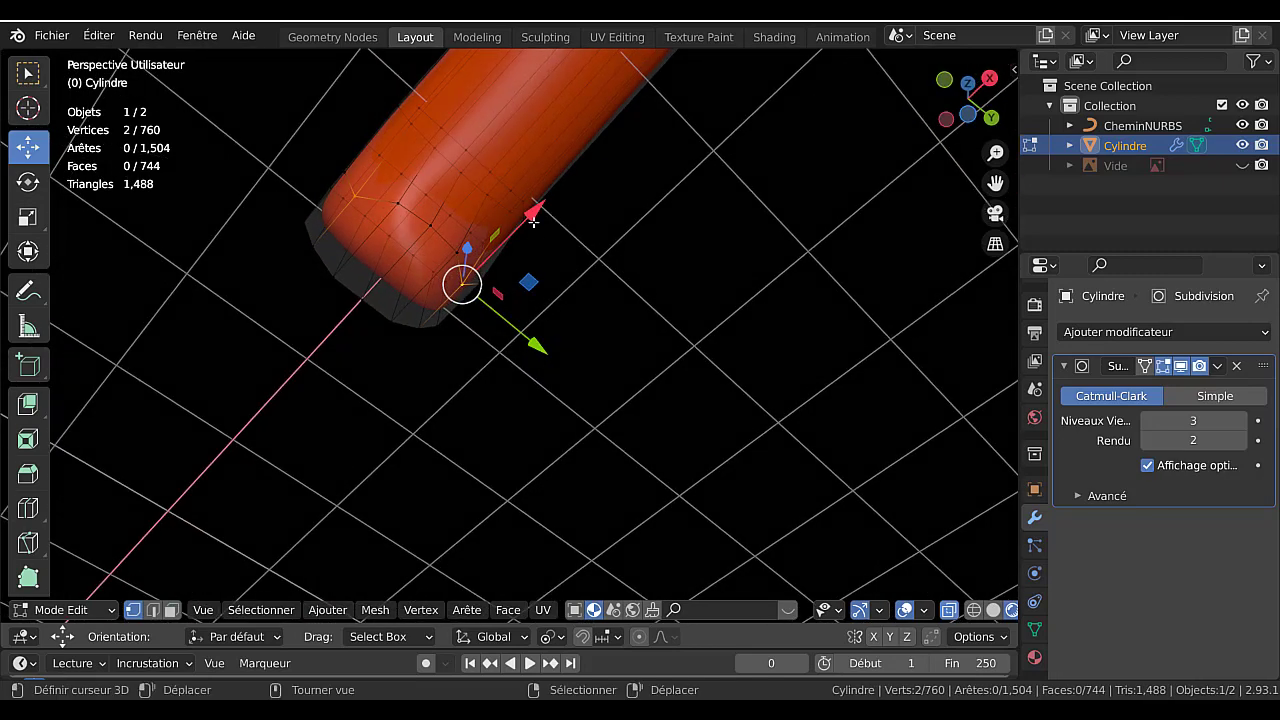
left_click_drag(533, 222, 528, 251)
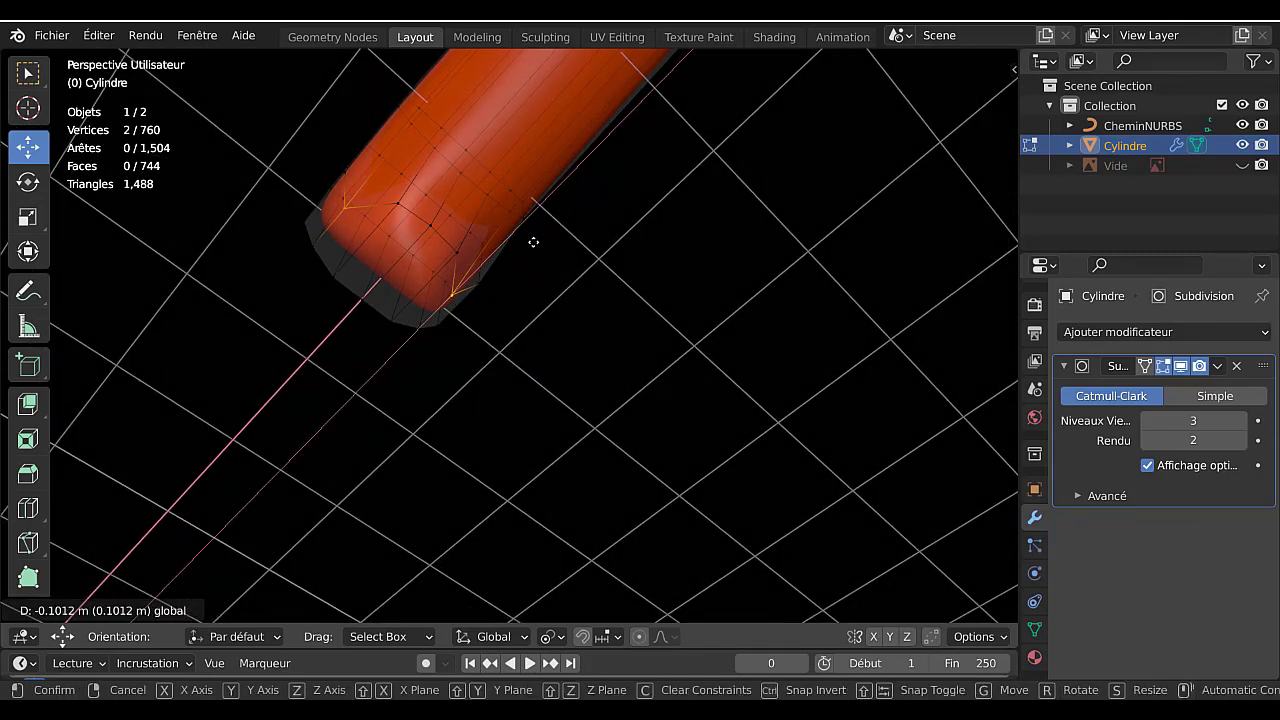
mouse_move(536, 248)
left_mouse_down()
mouse_move(549, 228)
mouse_move(537, 251)
left_mouse_up()
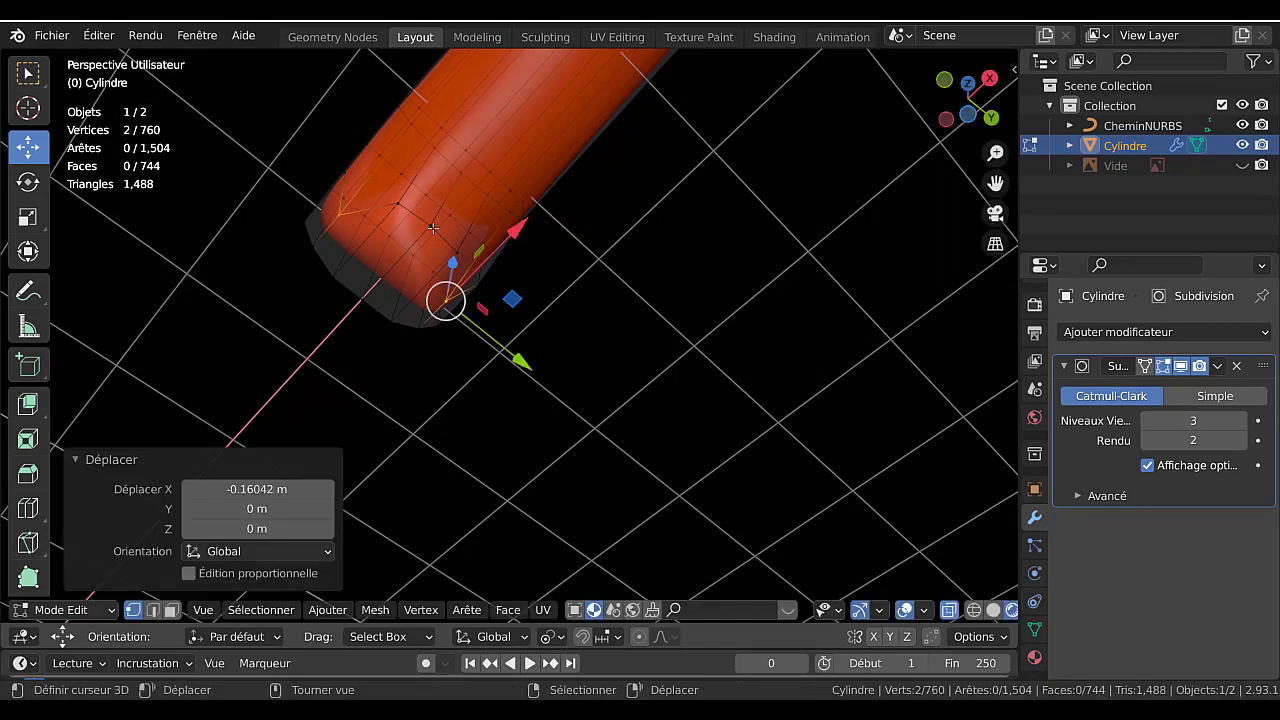
left_click(478, 213)
left_click_drag(495, 163, 505, 150)
key("Tab")
middle_click_drag(540, 243, 621, 299)
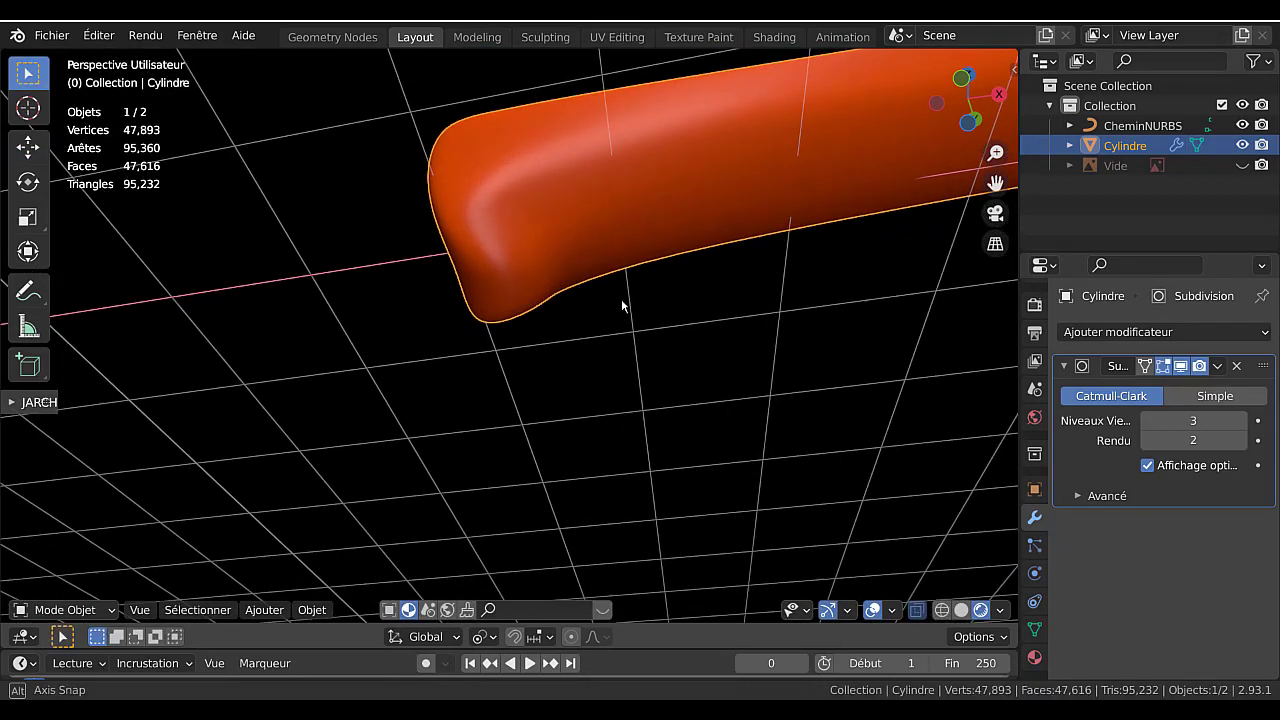
Select the five-vertex path along the heel's inner edge, smooth it with LoopTools Relaxer, and check the shape in Object Mode.
key("Tab")
middle_click_drag(500, 270, 454, 291)
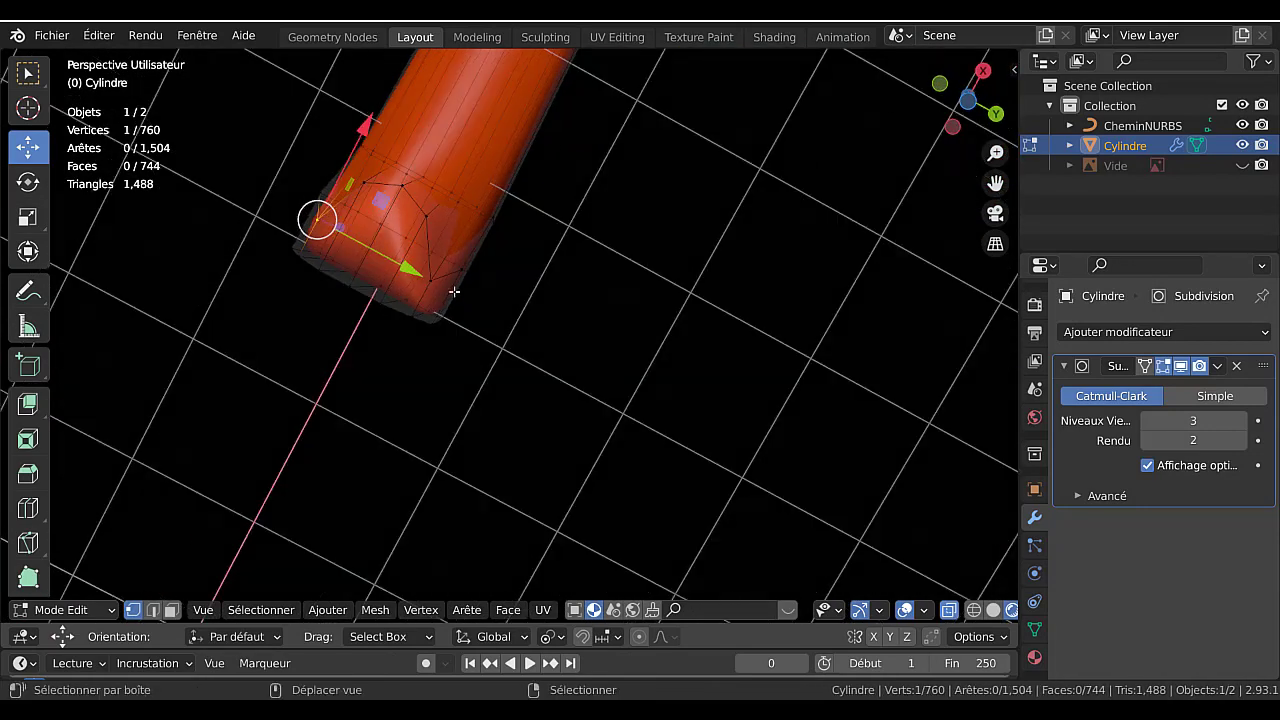
left_click(435, 281, "shift")
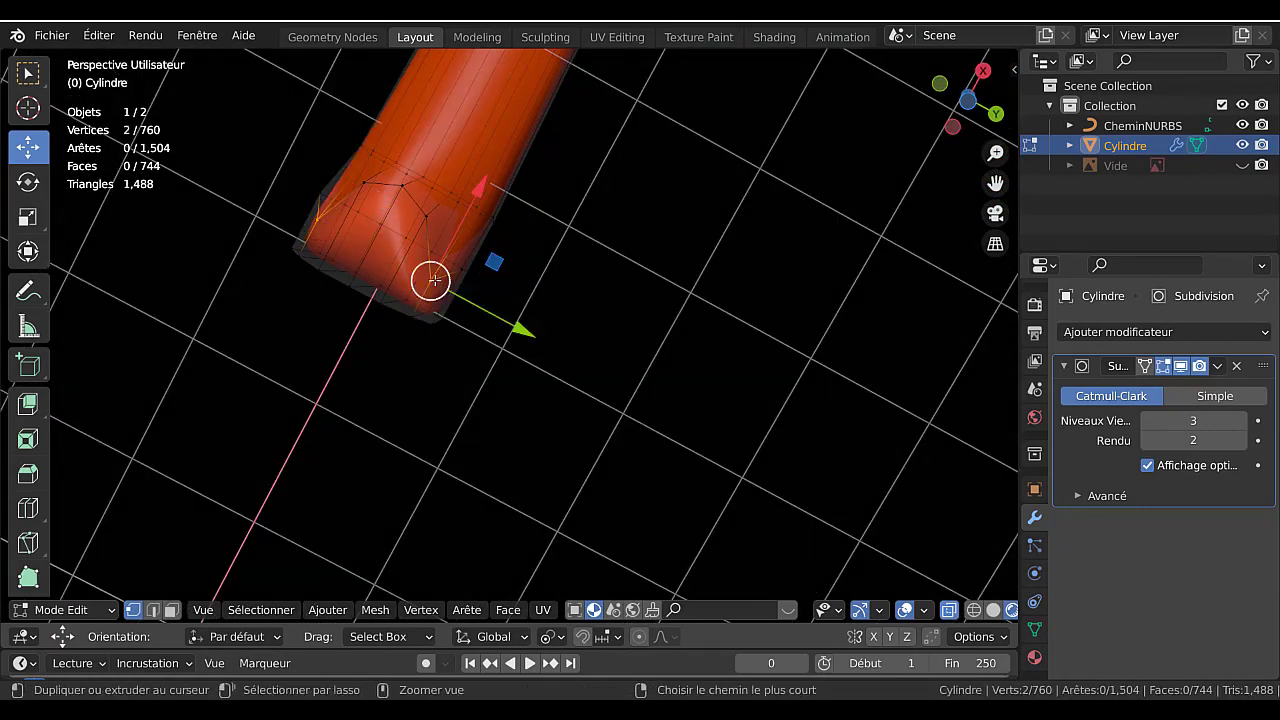
left_click(431, 280, "ctrl")
key("q")
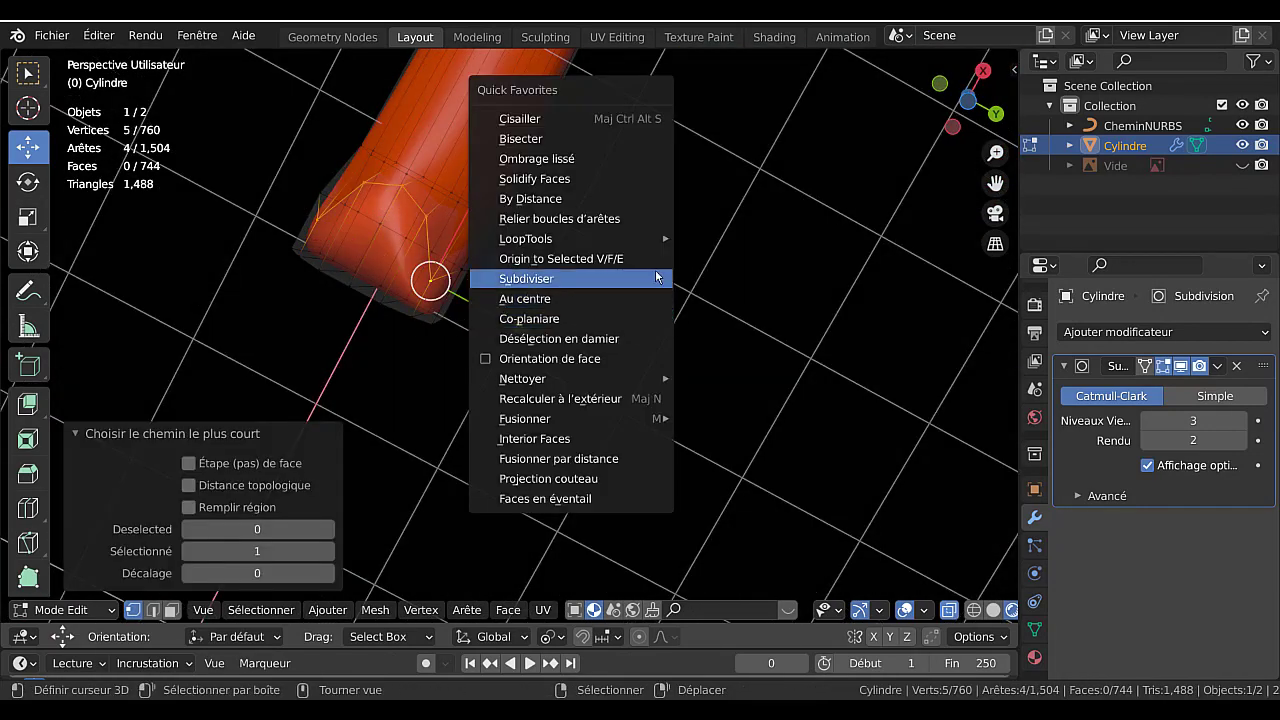
mouse_move(650, 238)
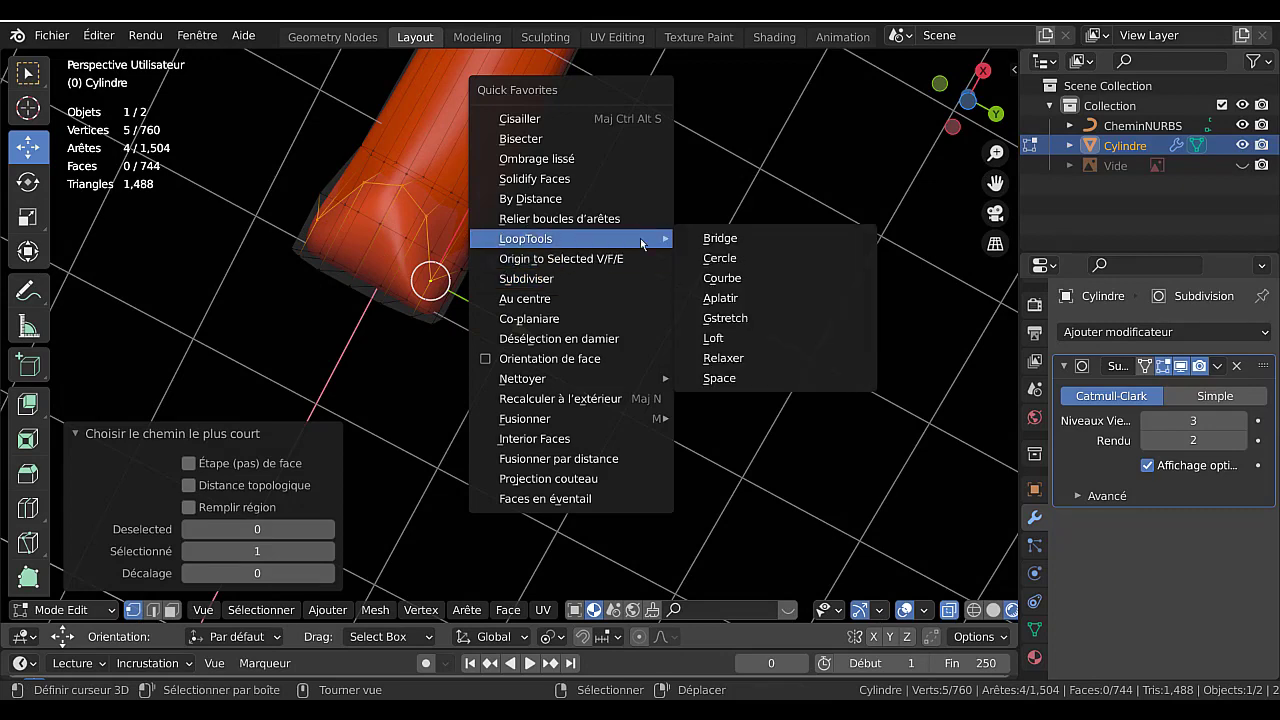
left_click(739, 358)
key("Tab")
middle_click_drag(617, 339, 717, 363)
key("Tab")
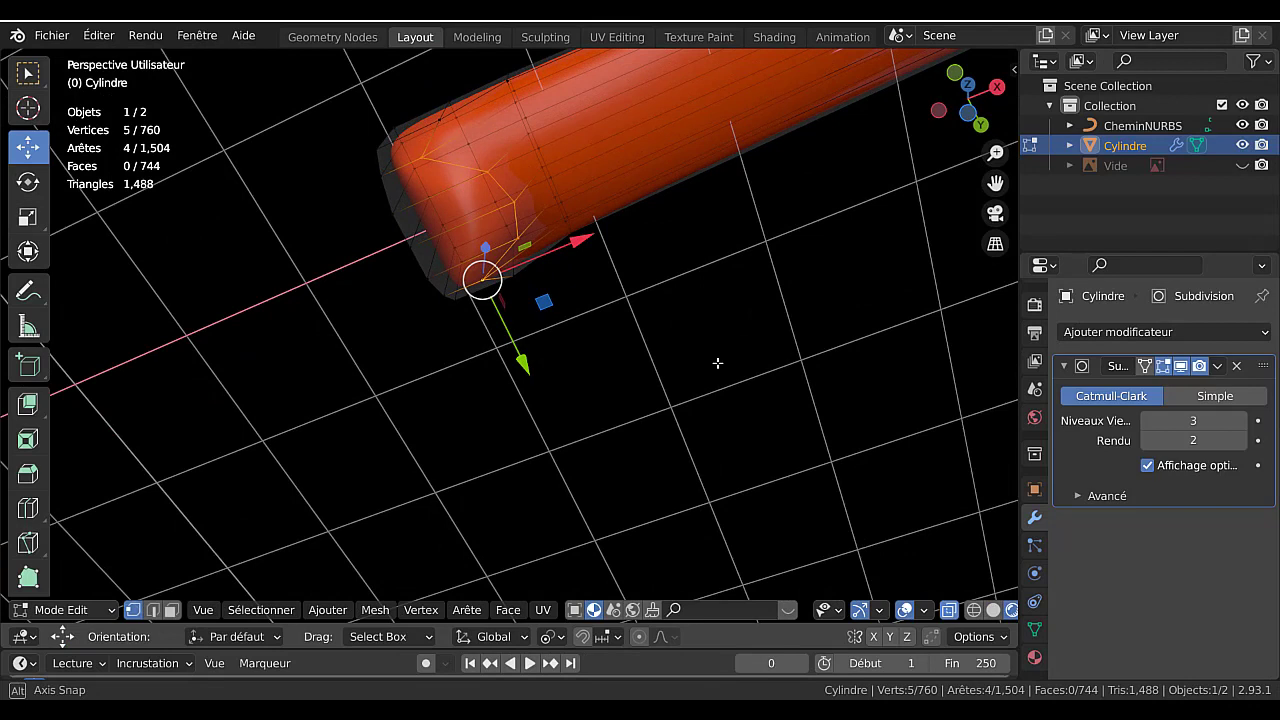
With face selection, select the four faces forming the underside of the neck's free end.
left_click(171, 610)
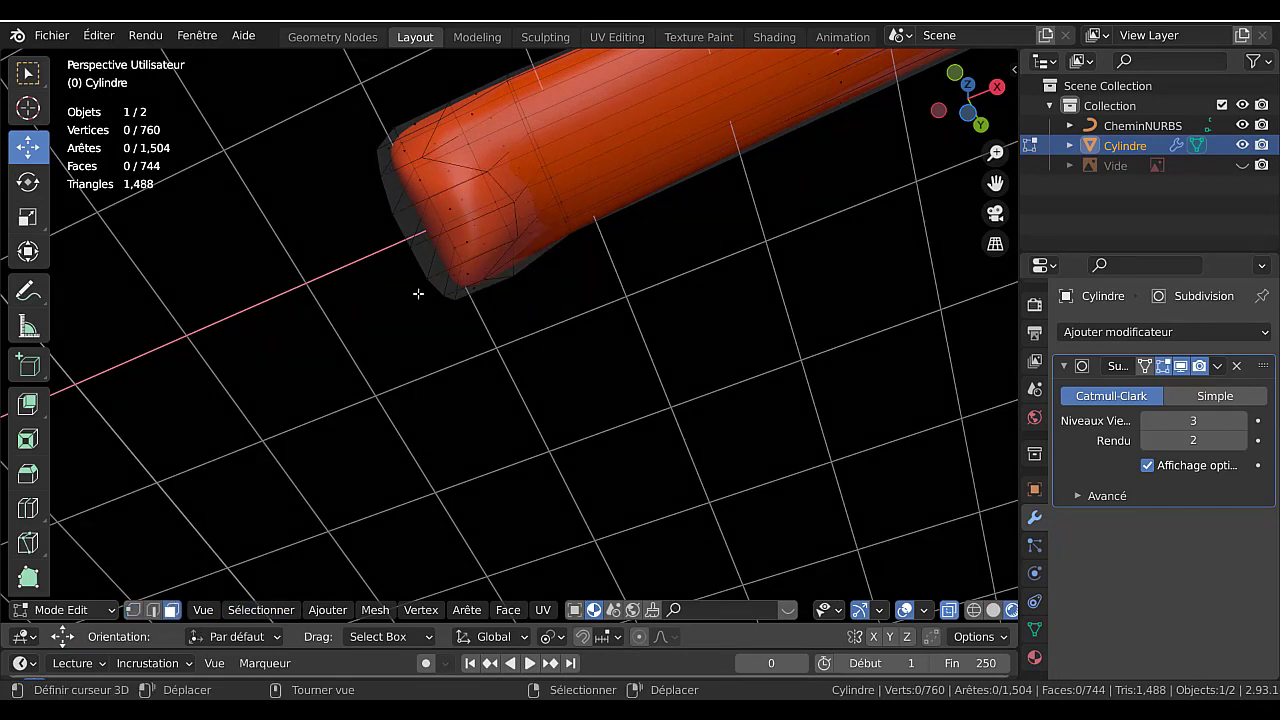
left_click(436, 185, "shift")
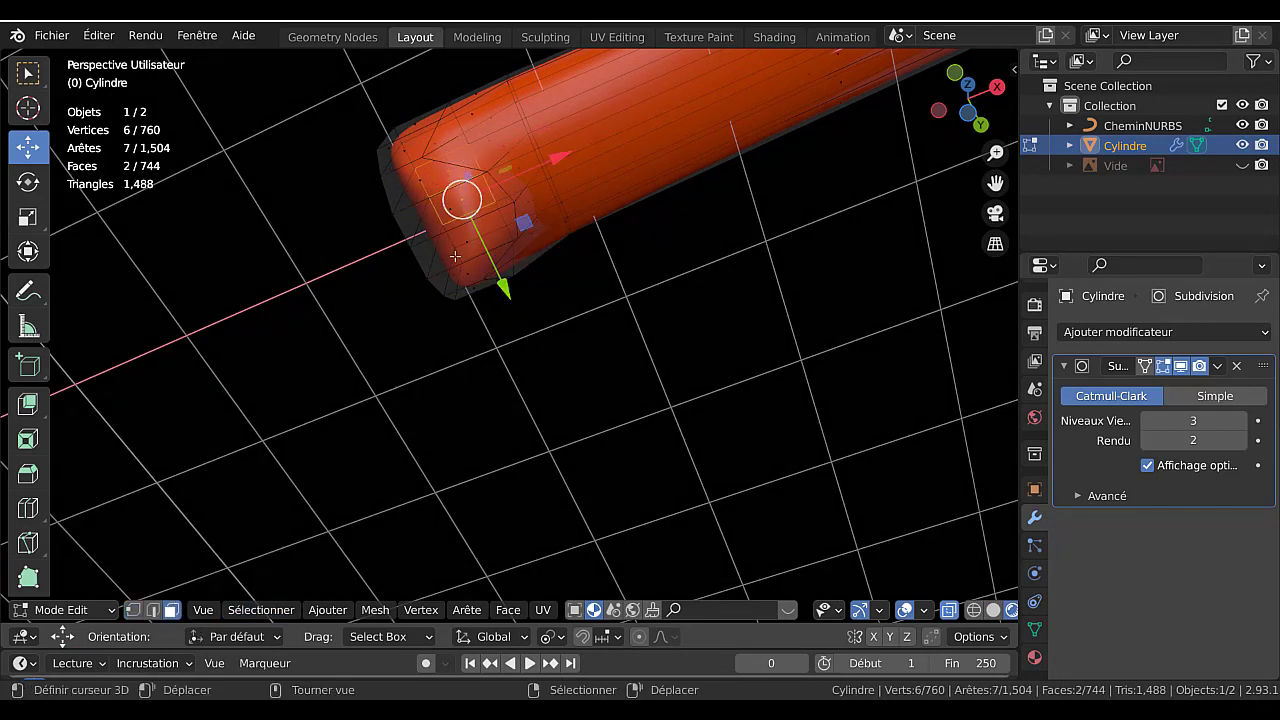
left_click(620, 323)
left_click(452, 204)
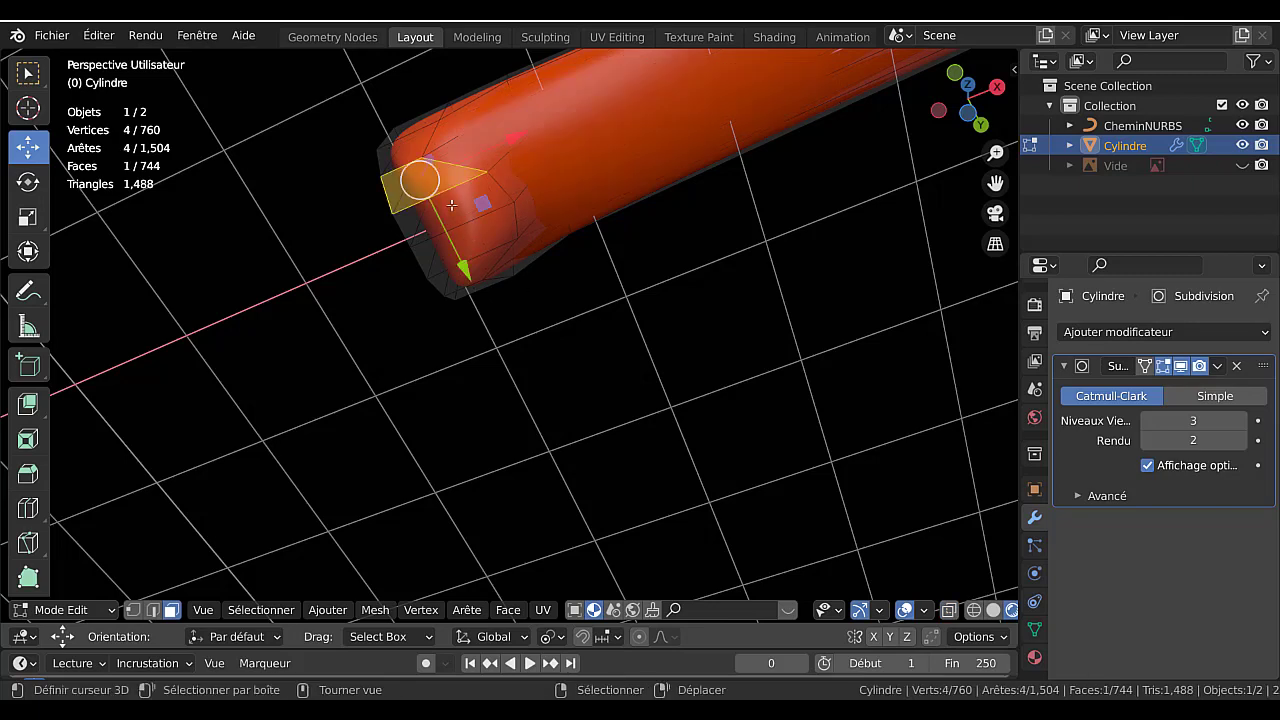
left_click(445, 228, "shift")
left_click(455, 255, "shift")
left_click(468, 280, "shift")
middle_click_drag(468, 280, 700, 380)
key("s")
key("z")
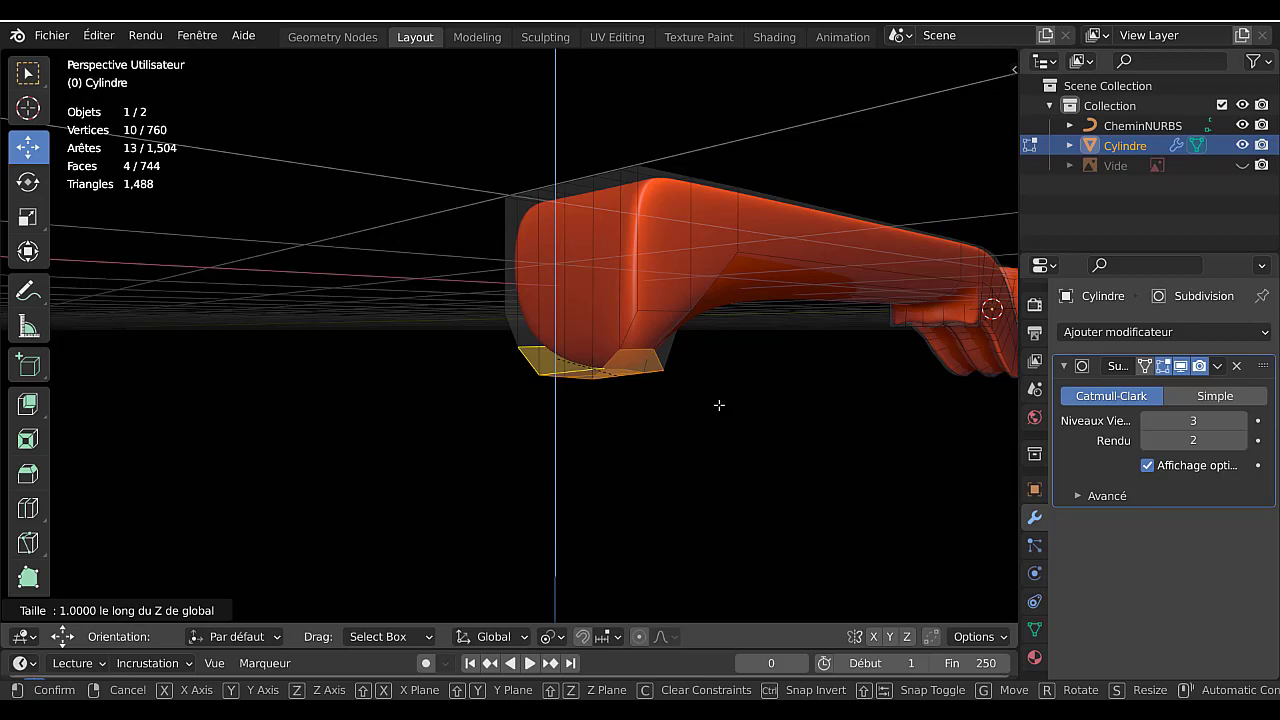
key("0")
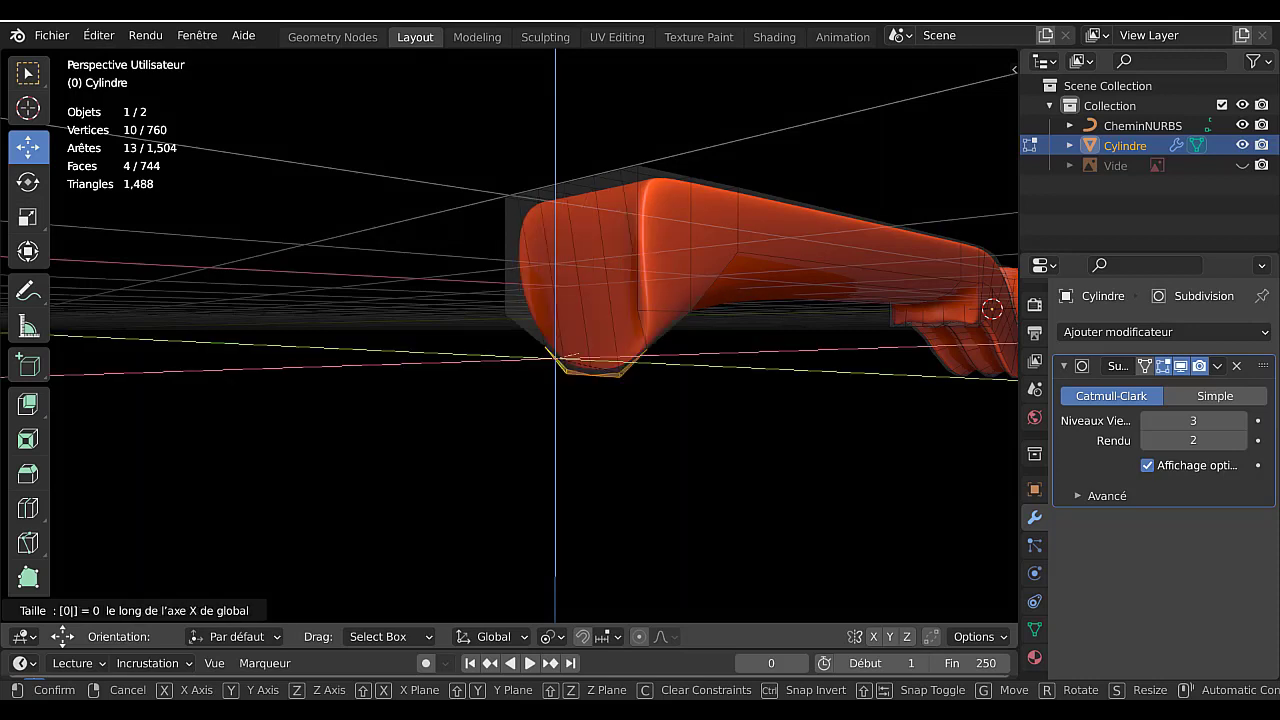
key("Return")
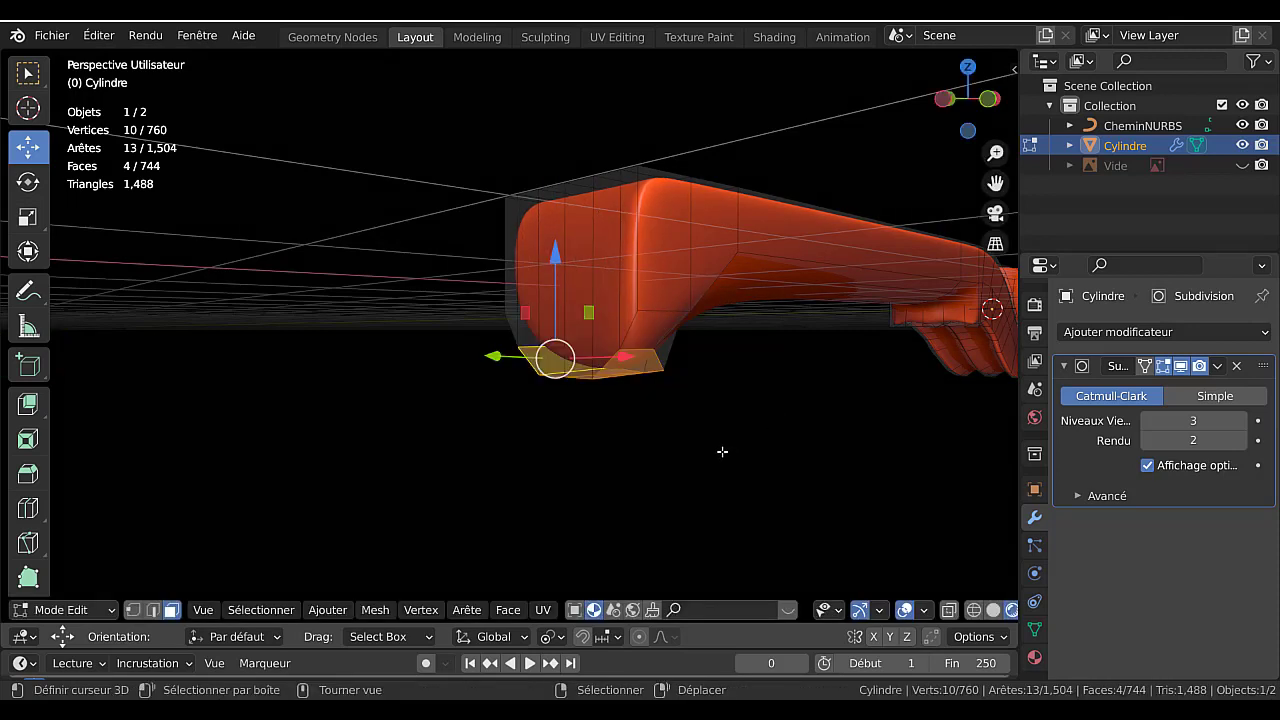
key("z")
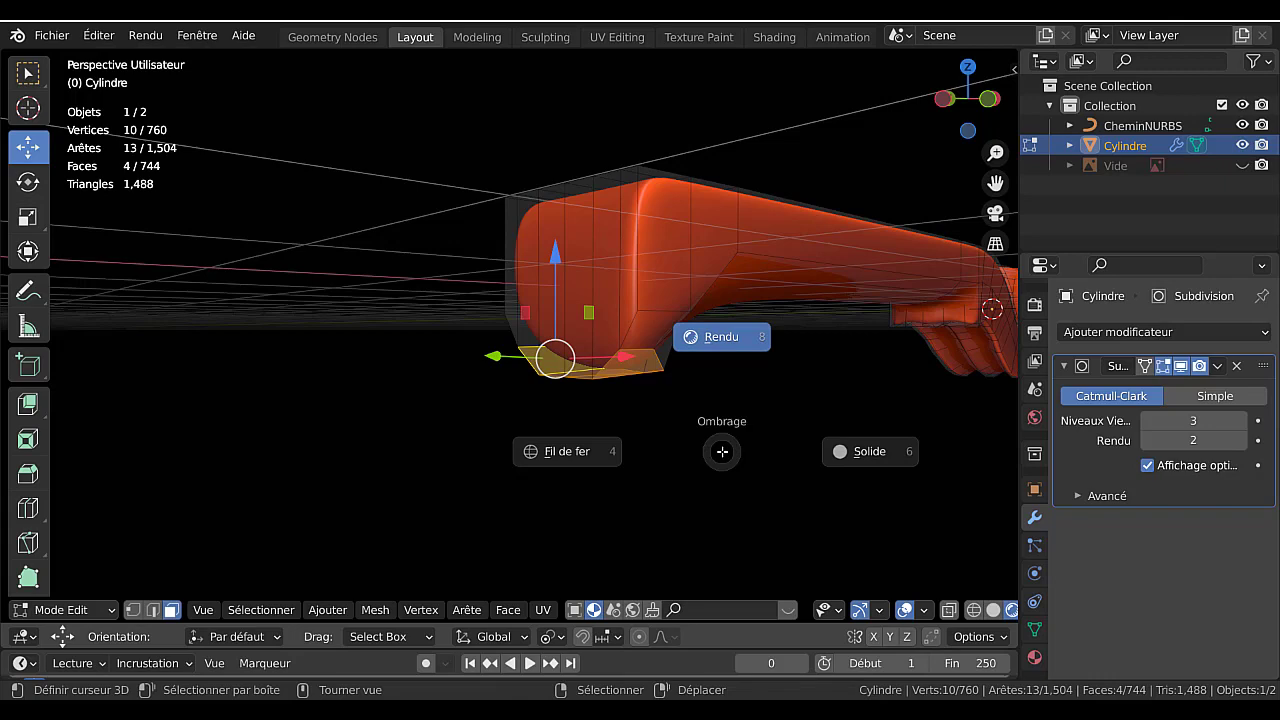
key("Escape")
Flatten the four underside faces with scale 0 along Z.
type("sz")
type("0")
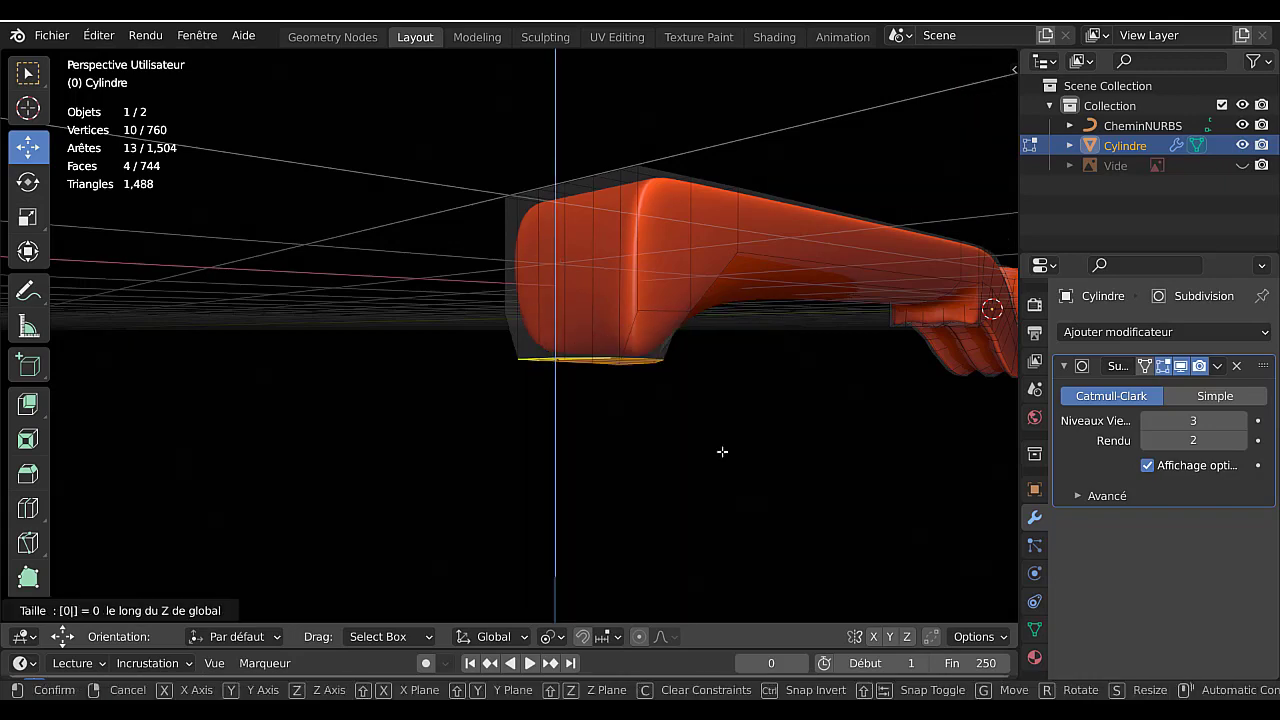
key("Return")
Try narrowing the flattened underside faces along Y to about half their width and check the heel in Object Mode.
middle_click_drag(720, 451, 743, 478)
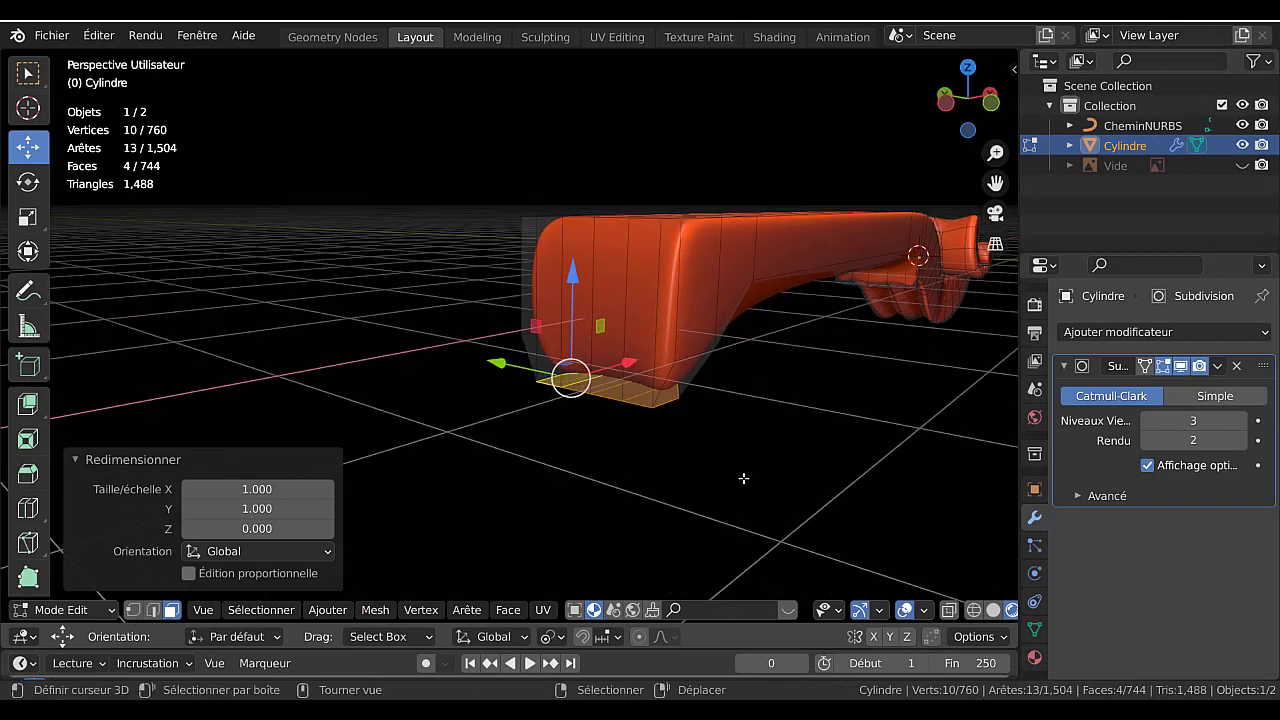
key("s")
key("y")
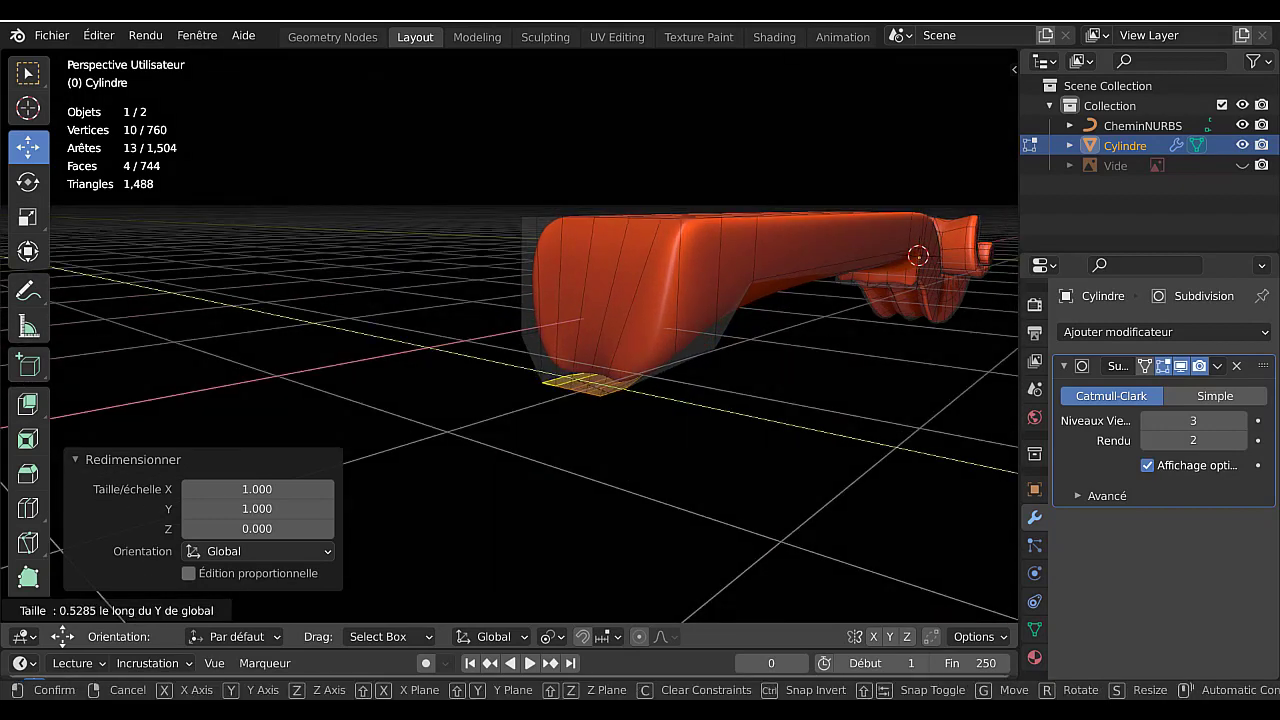
left_click(686, 437)
middle_click_drag(686, 437, 686, 392)
key("Tab")
key("Tab")
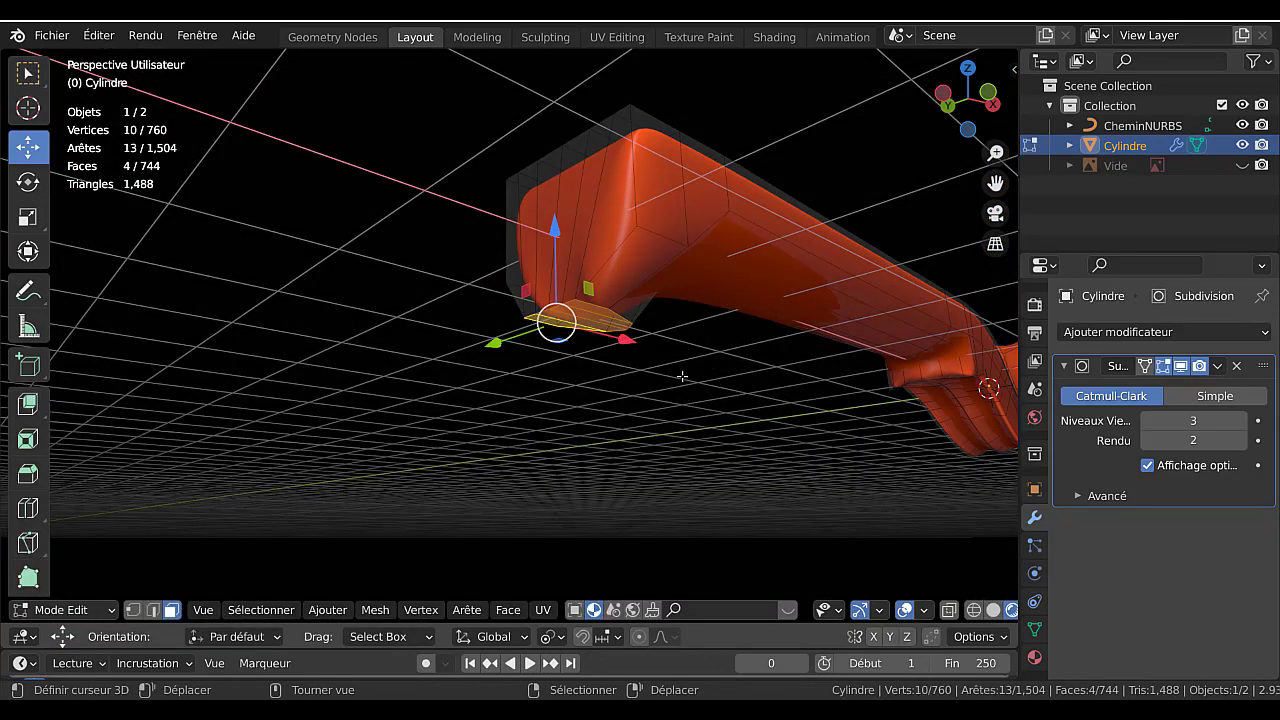
Try a short extrusion of the narrowed underside faces, check it from the neck's end in Object Mode, and undo it.
key("e")
left_click(681, 382)
key("Tab")
middle_click_drag(680, 371, 786, 399)
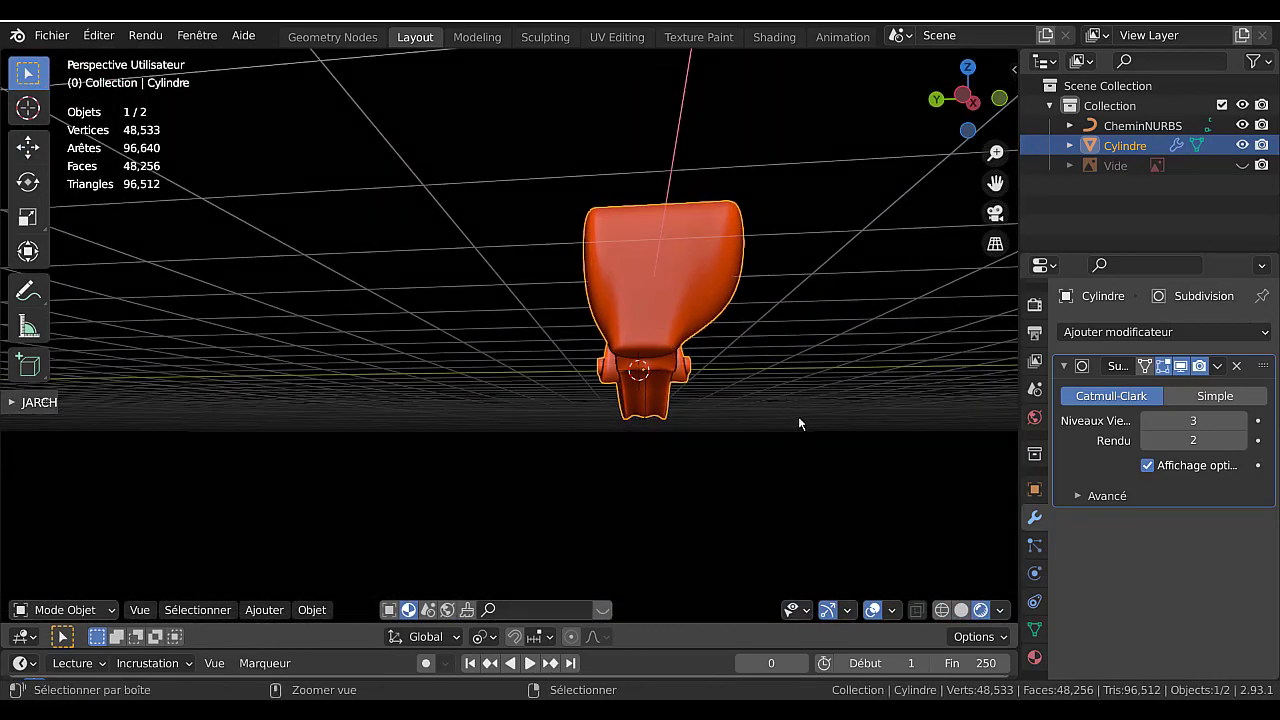
key("Tab")
key("Tab")
key("Tab")
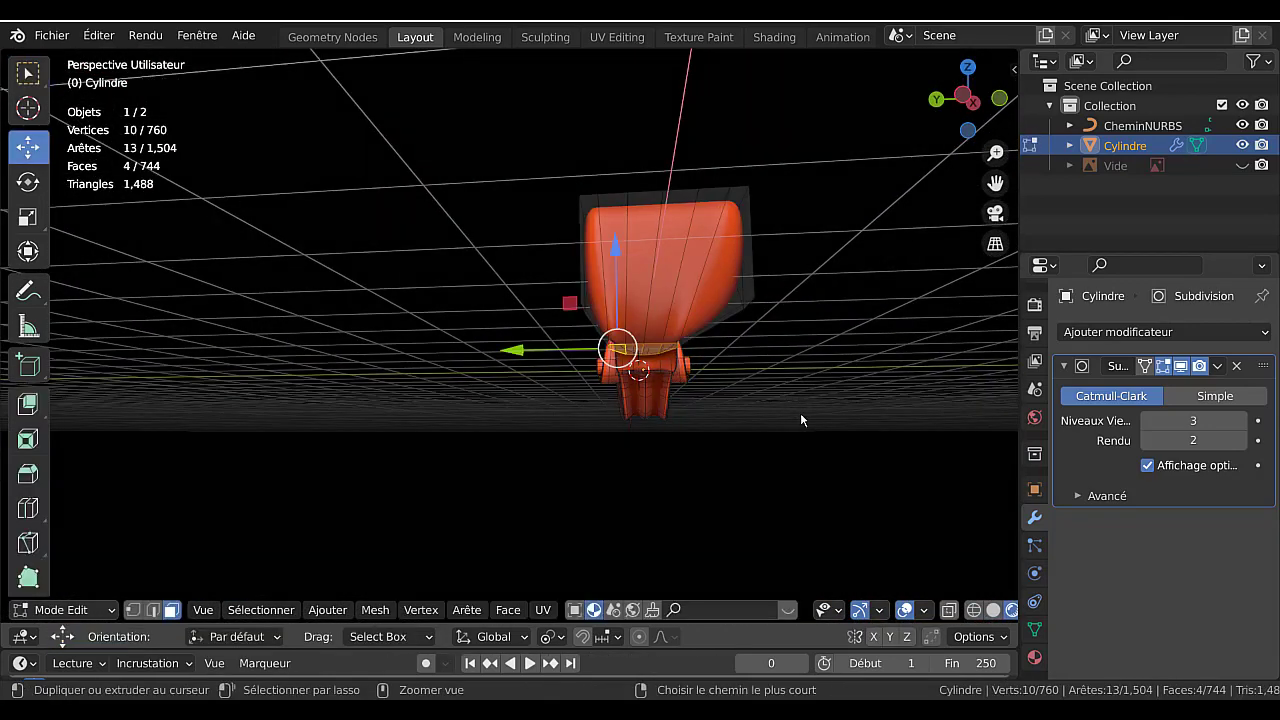
Undo the Y narrowing of the underside faces and redo it at about 0.55 with the pivot point set to Barycentre.
middle_click_drag(800, 412, 771, 434)
left_click(549, 640)
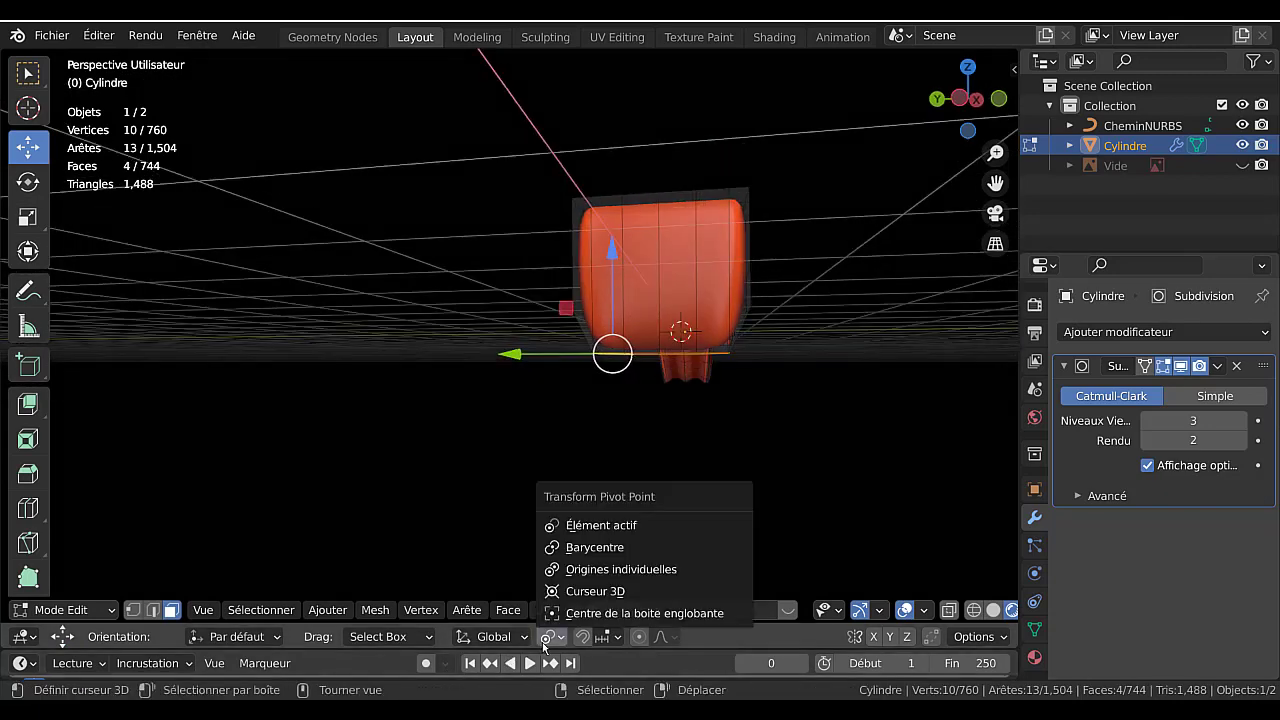
left_click(594, 549)
middle_click_drag(698, 450, 651, 457)
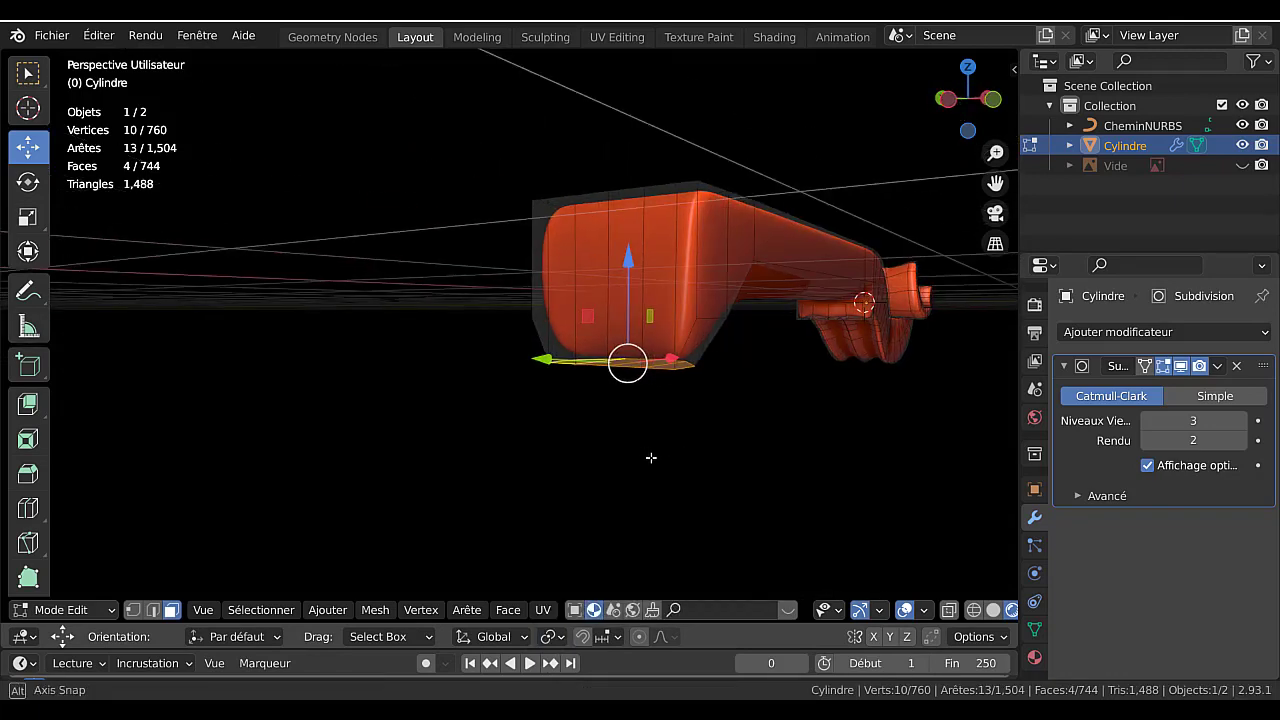
key("s")
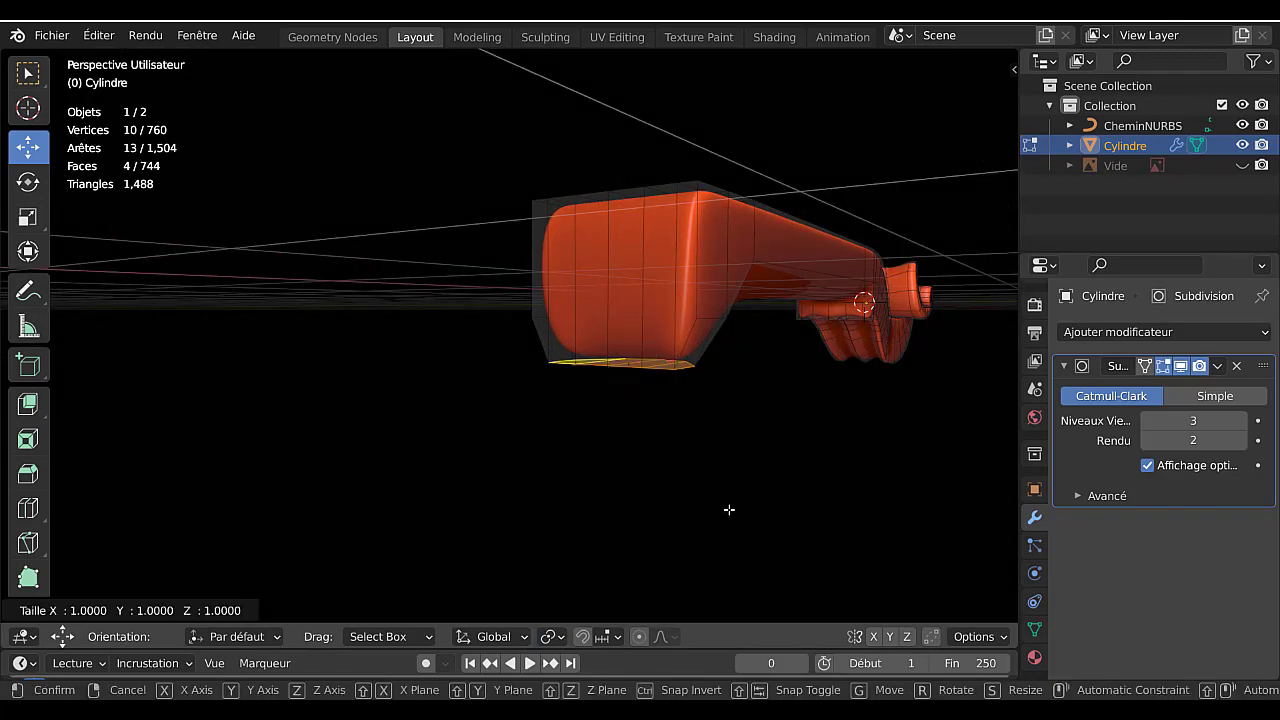
key("y")
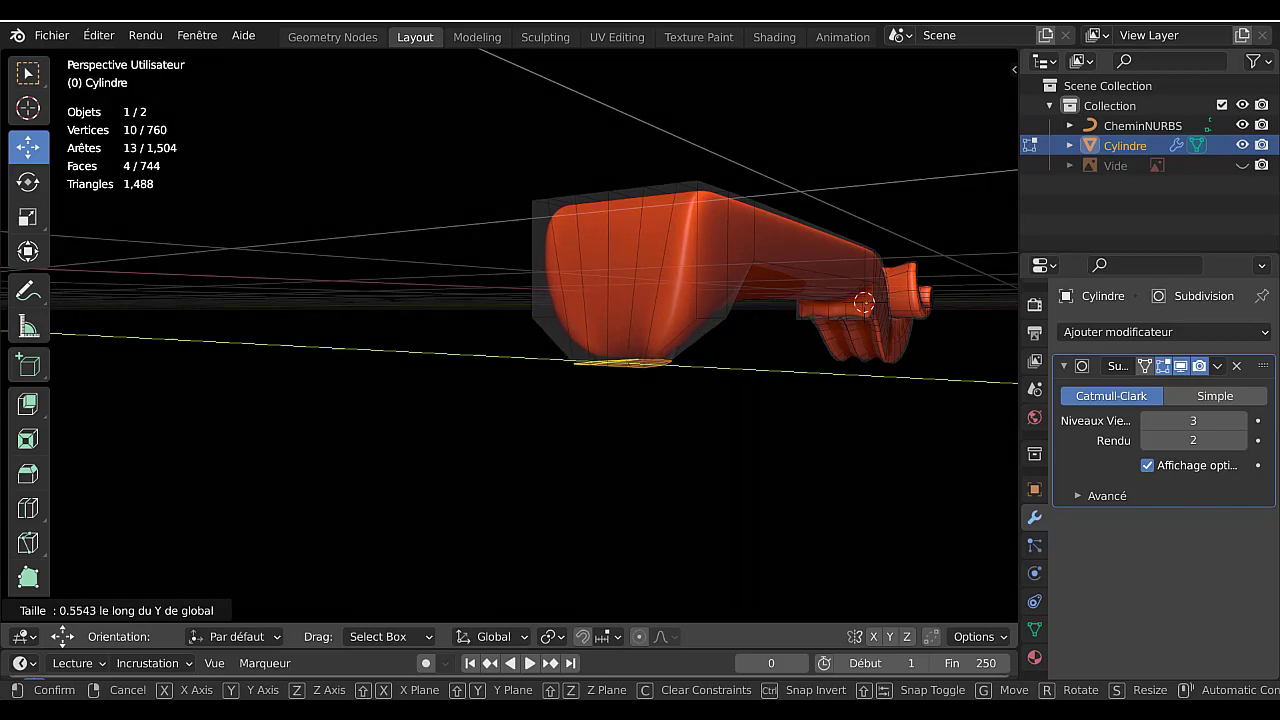
left_click(681, 446)
Extrude the four narrowed underside faces slightly downward and check the heel in Object Mode.
middle_click_drag(681, 446, 657, 334)
middle_click_drag(643, 340, 737, 429)
key("e")
left_click(620, 394)
key("Tab")
key("Tab")
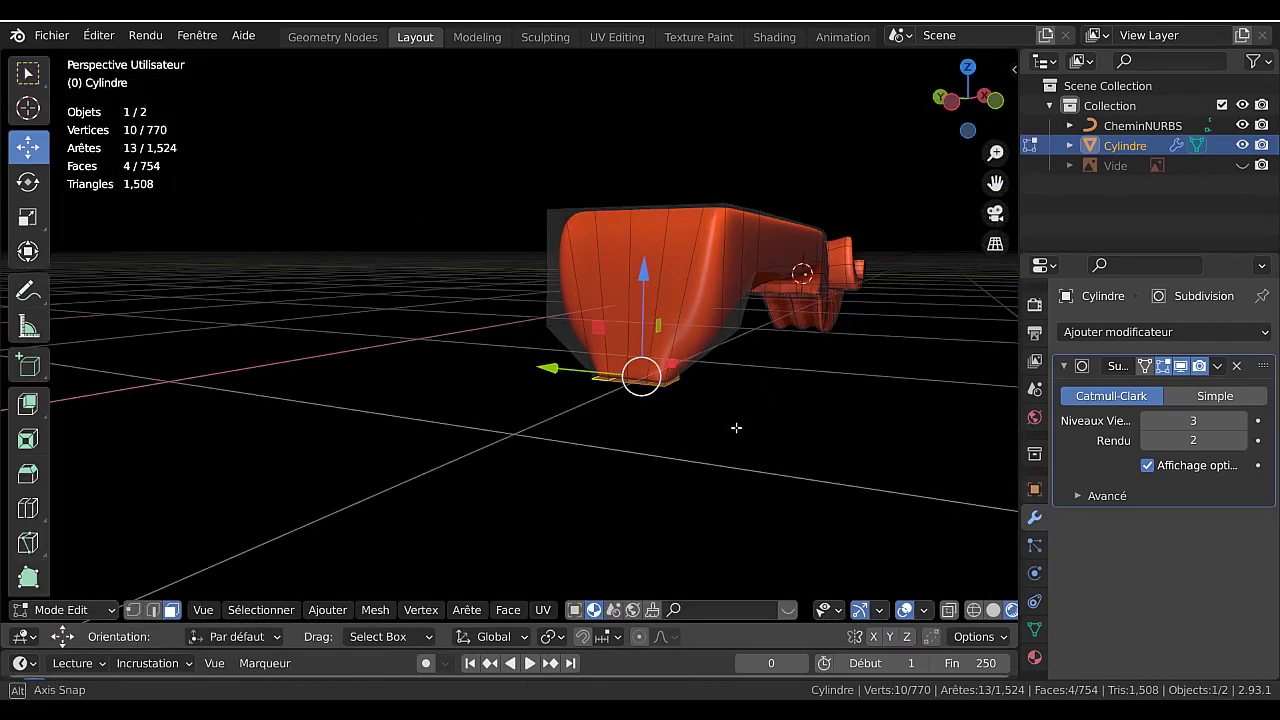
scroll(676, 355, "up", 3)
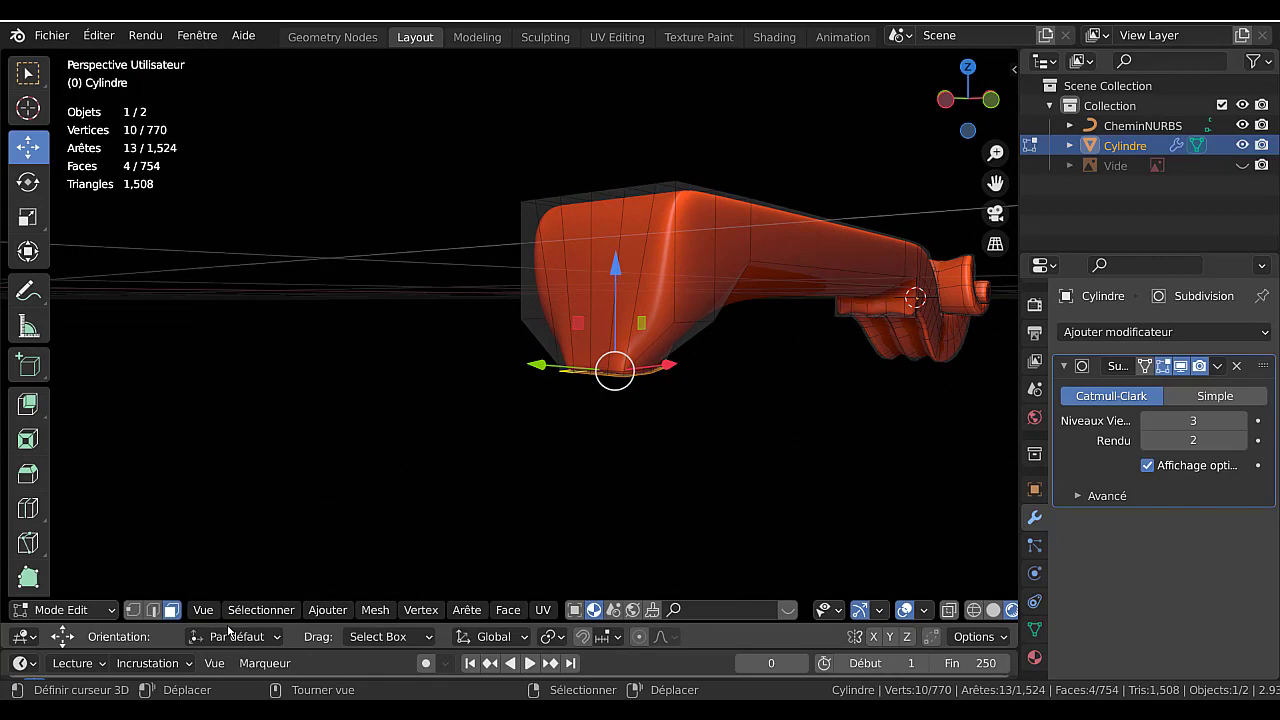
left_click(152, 609)
right_click(653, 346)
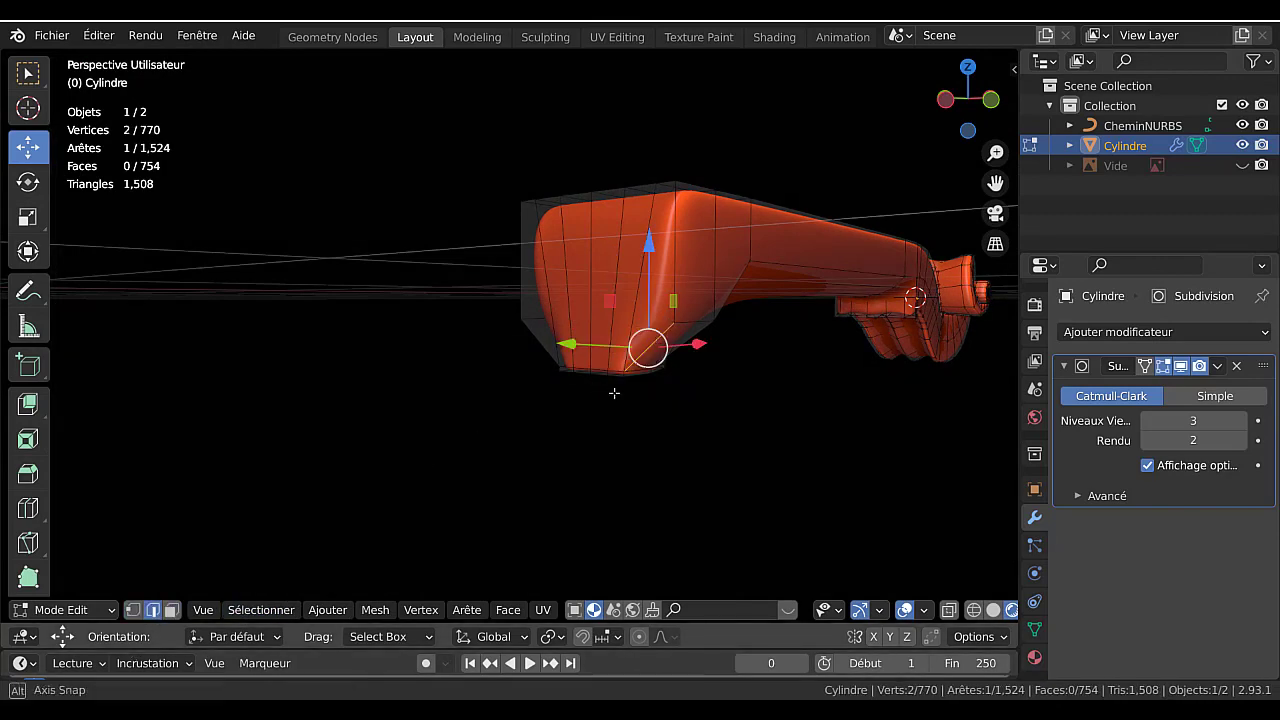
middle_click_drag(614, 394, 631, 394)
With vertex selection, pick the heel's two opposite side corner vertices, scale them to about 0.63, and check the shape in Object Mode.
left_click(132, 609)
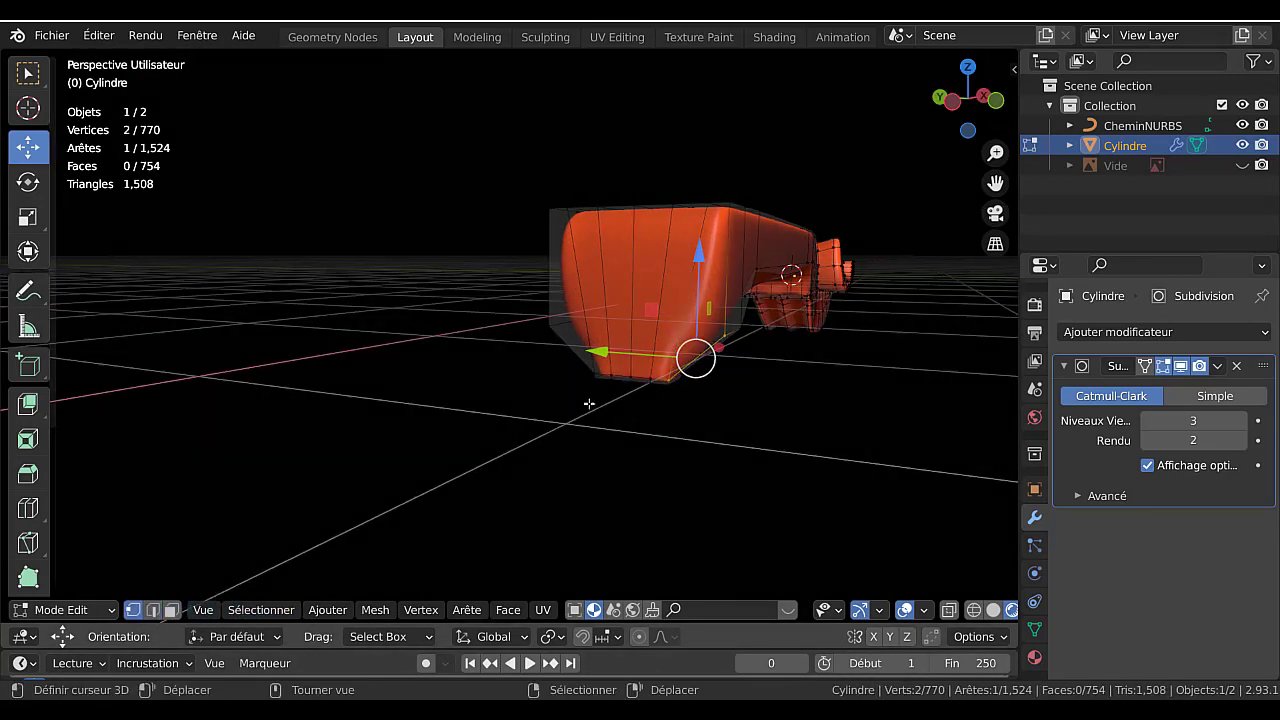
right_click(728, 332)
middle_click_drag(728, 332, 608, 334)
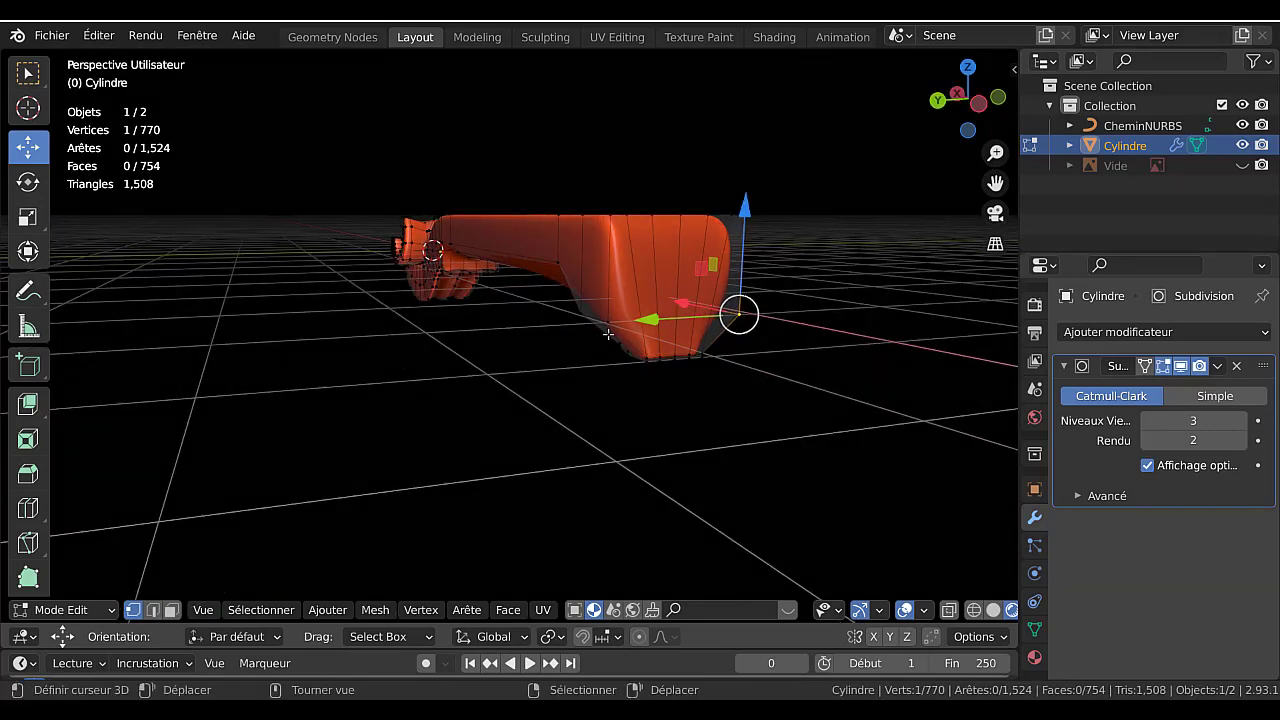
right_click(611, 326, "shift")
middle_click_drag(746, 411, 741, 445)
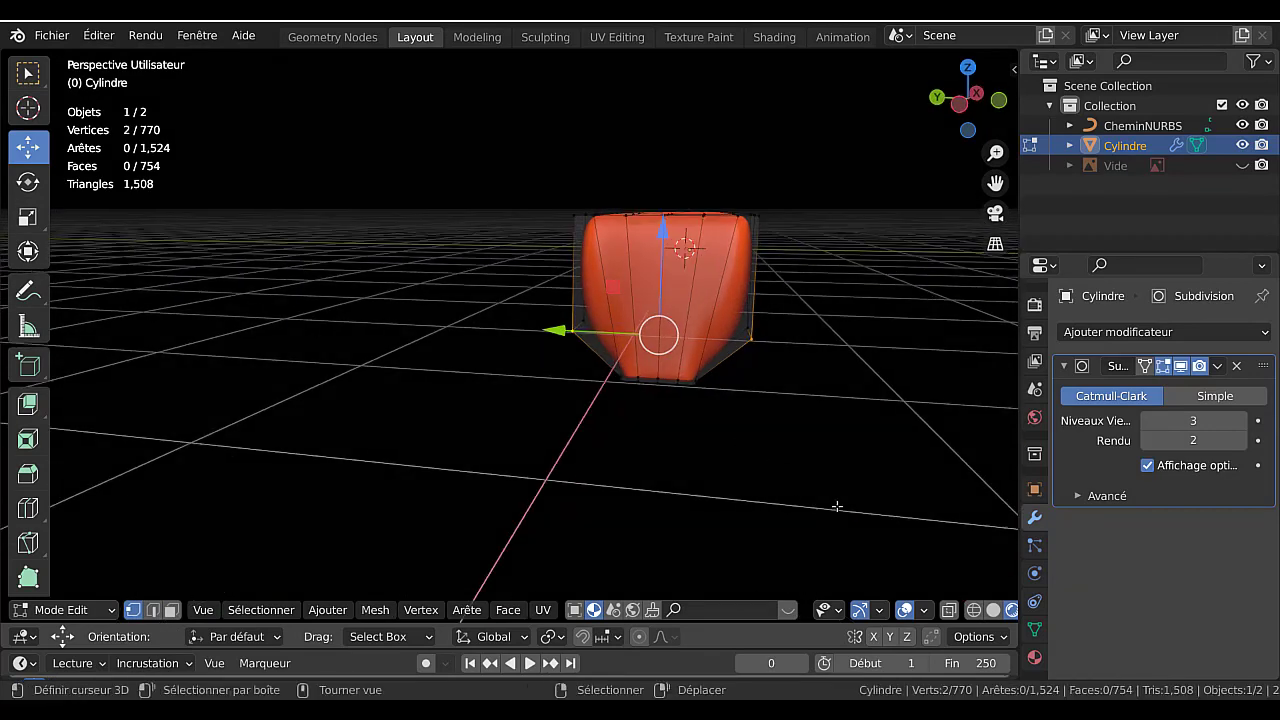
key("s")
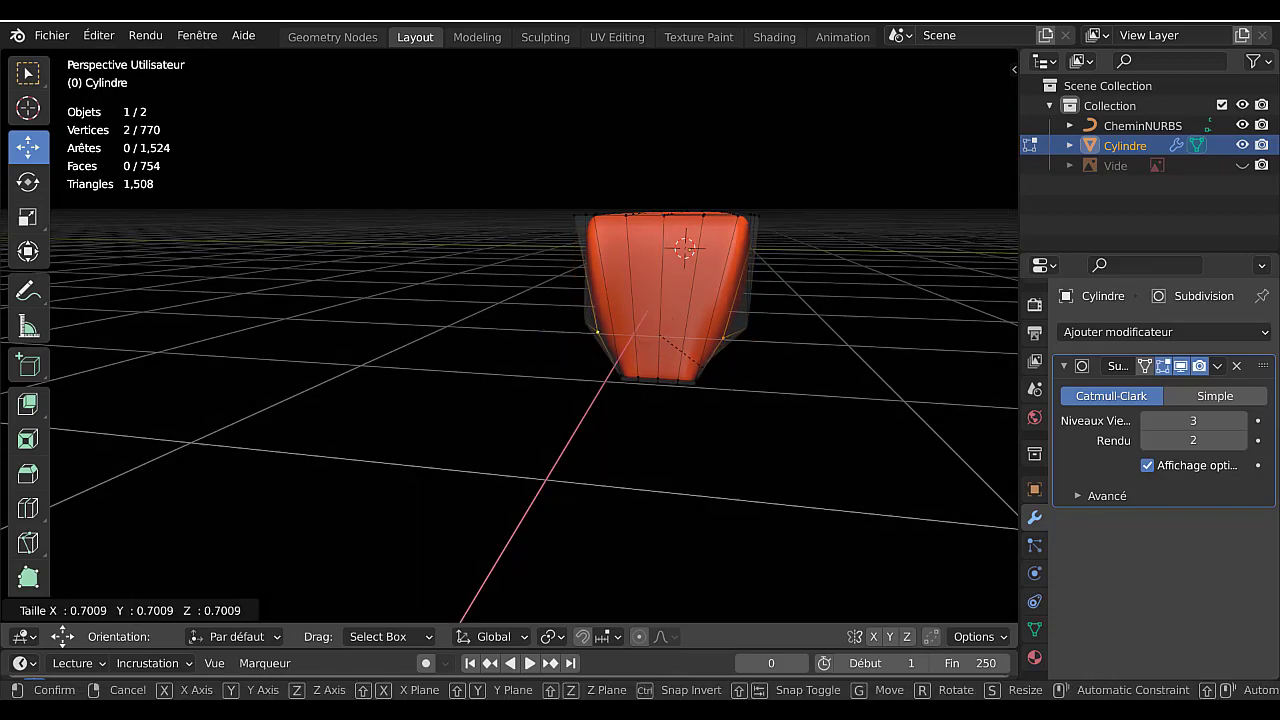
left_click(808, 433)
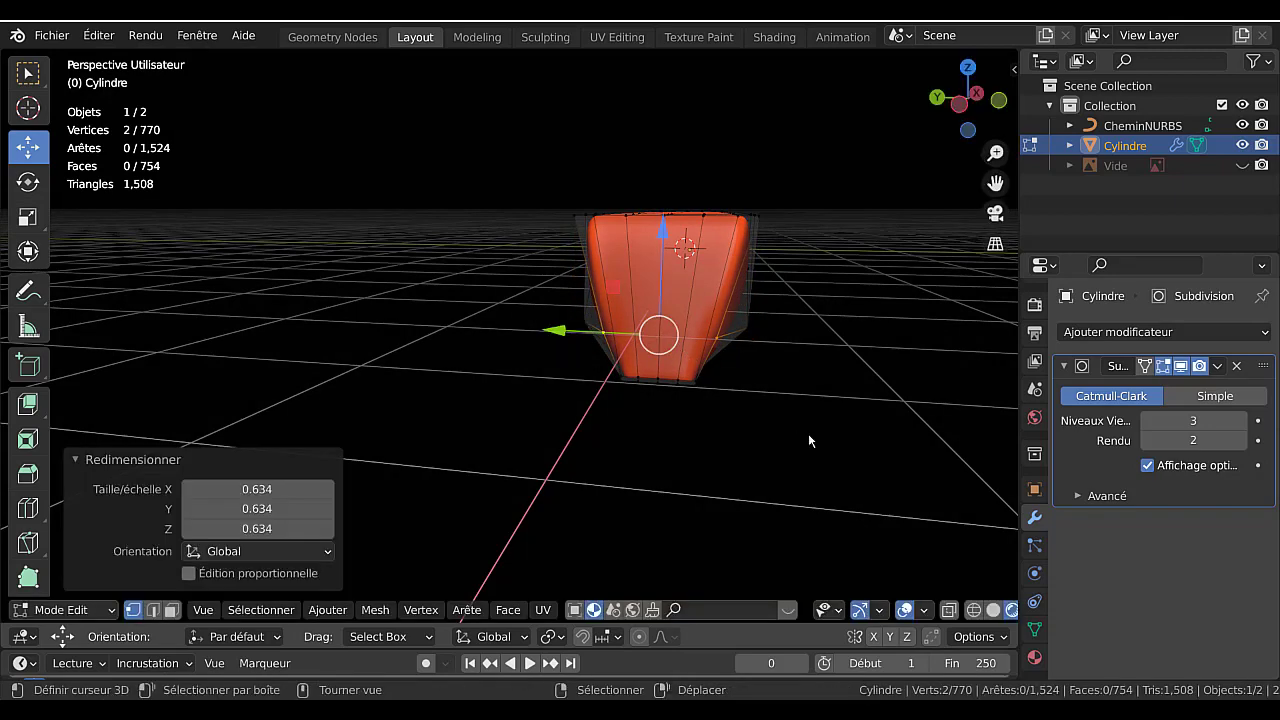
key("Tab")
middle_click_drag(808, 433, 757, 480)
key("Tab")
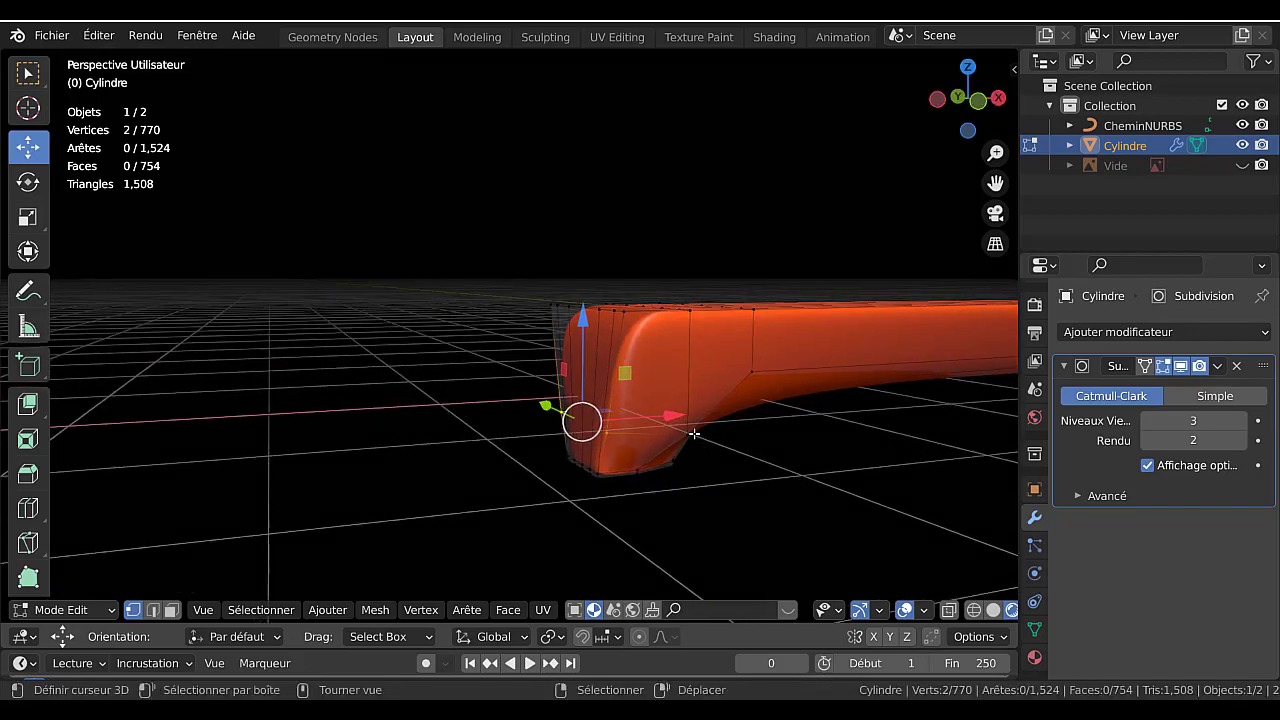
Select the two opposite side vertices at the heel's inner curve, scale them to about 0.65, and check the shape in Object Mode.
left_click(686, 431)
middle_click_drag(626, 455, 530, 455)
right_click(484, 386, "shift")
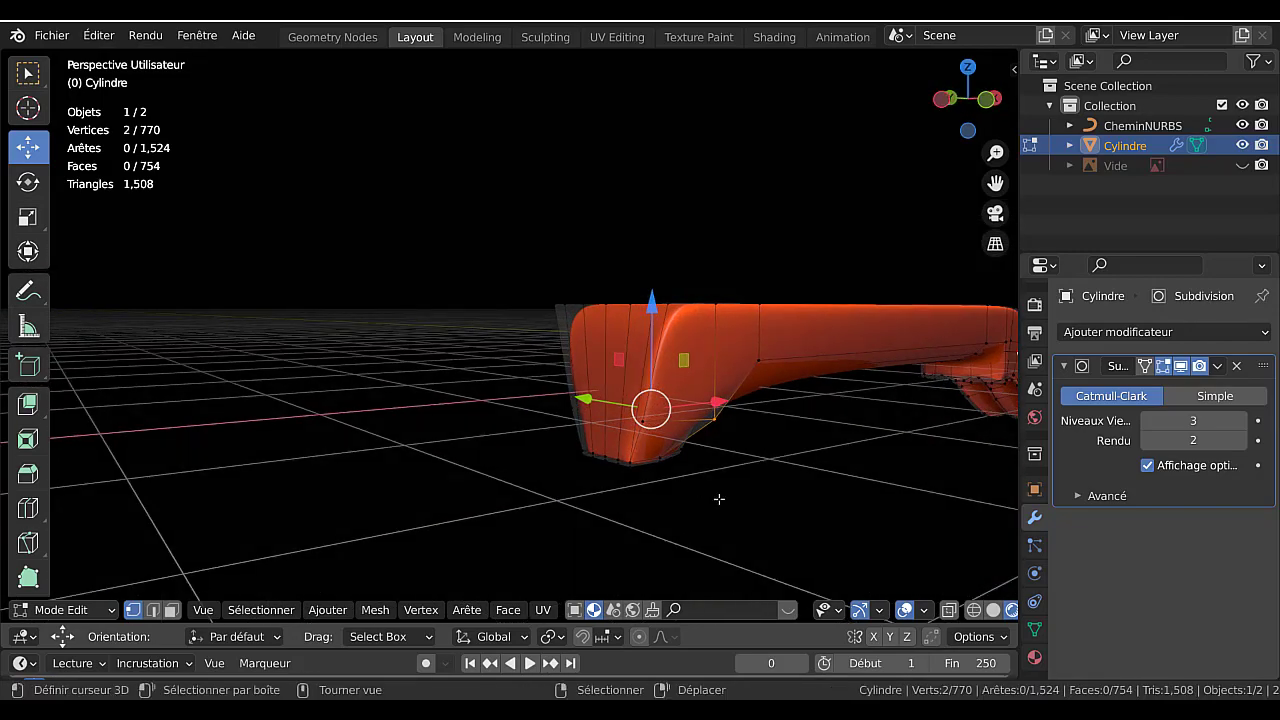
key("s")
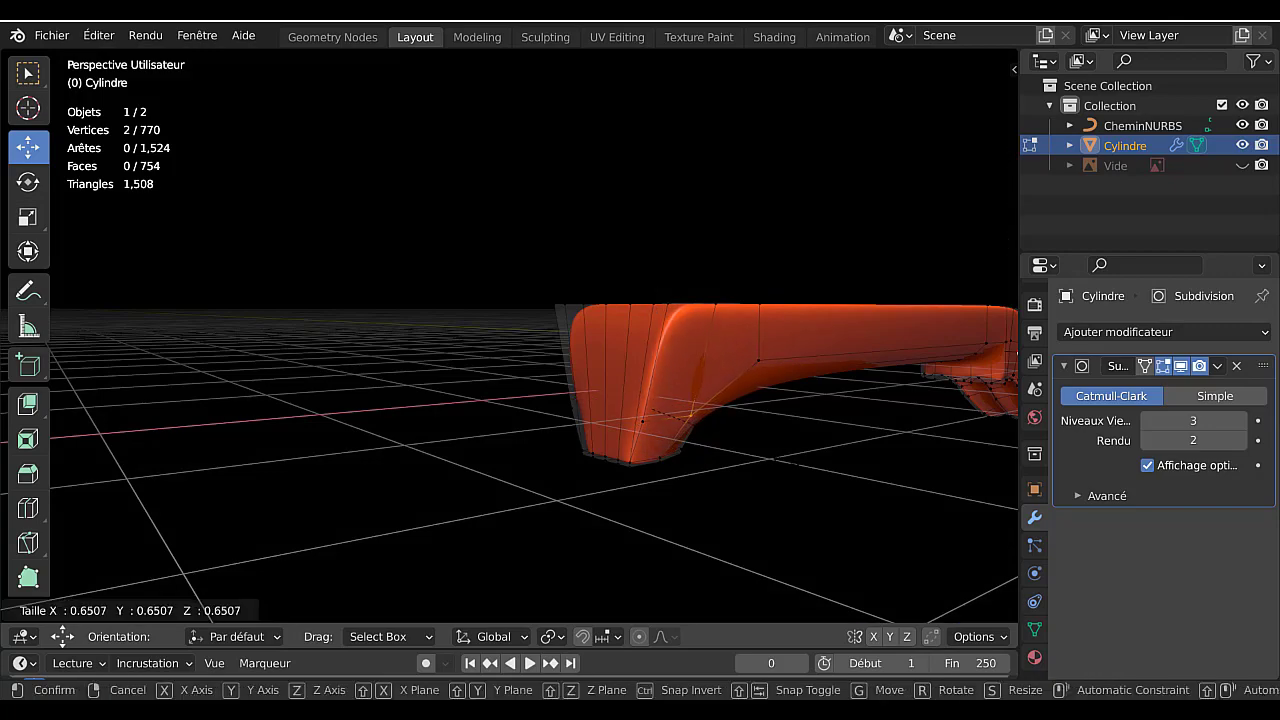
left_click(788, 476)
key("Tab")
middle_click_drag(773, 420, 843, 494)
key("Tab")
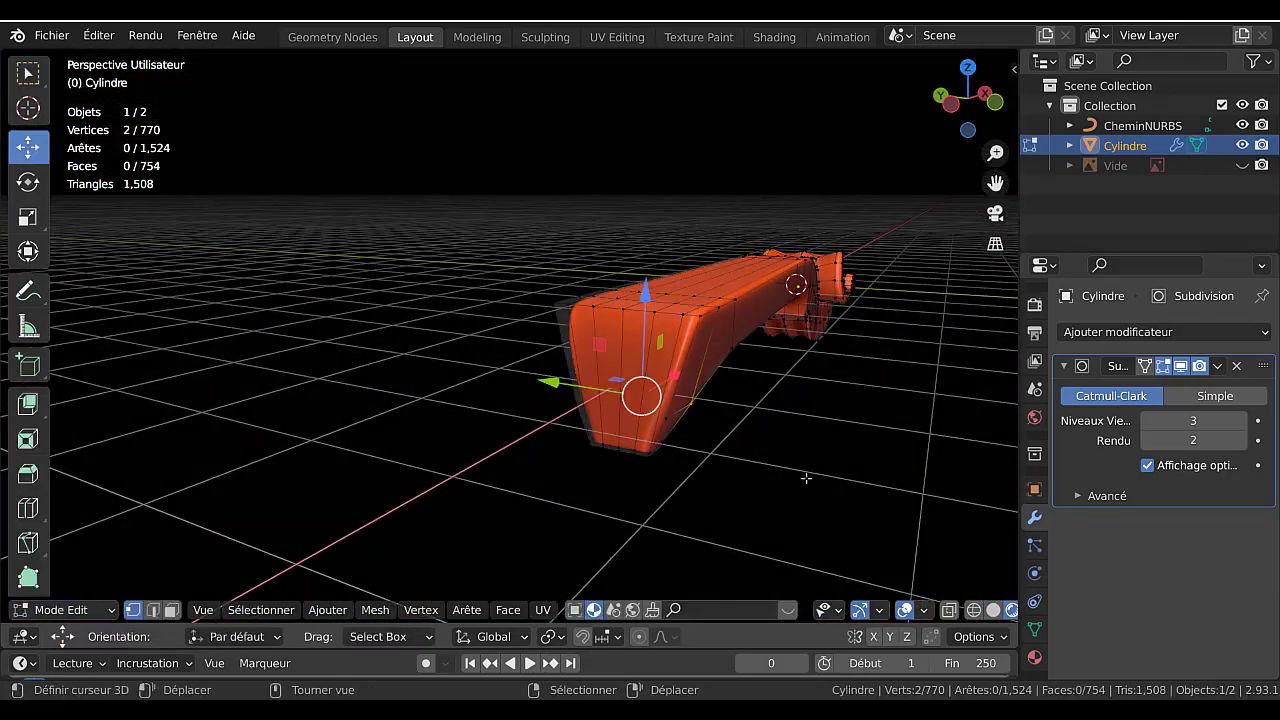
With face selection, circle-select the six faces of the neck's flat end and extrude them about 0.014 m to sharpen the end.
scroll(706, 506, "up", 3)
scroll(706, 506, "up", 3)
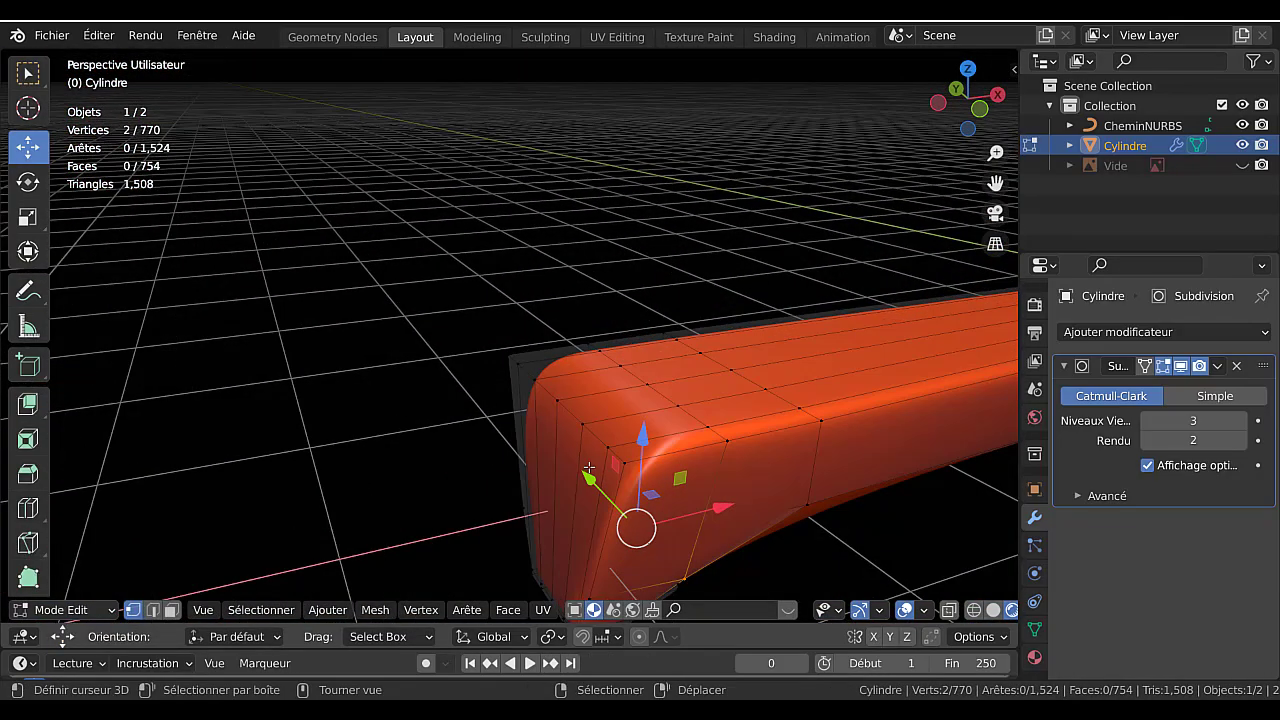
left_click(199, 612)
left_click(171, 613)
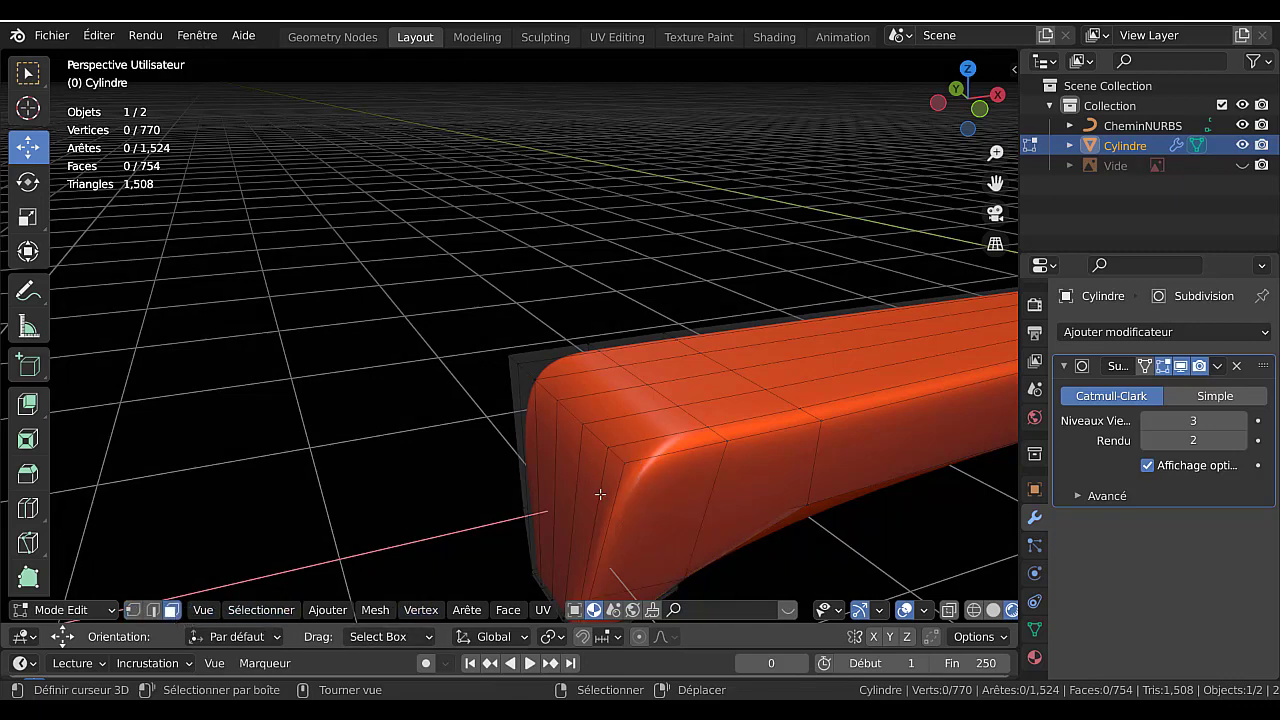
key("c")
scroll(575, 490, "up", 2)
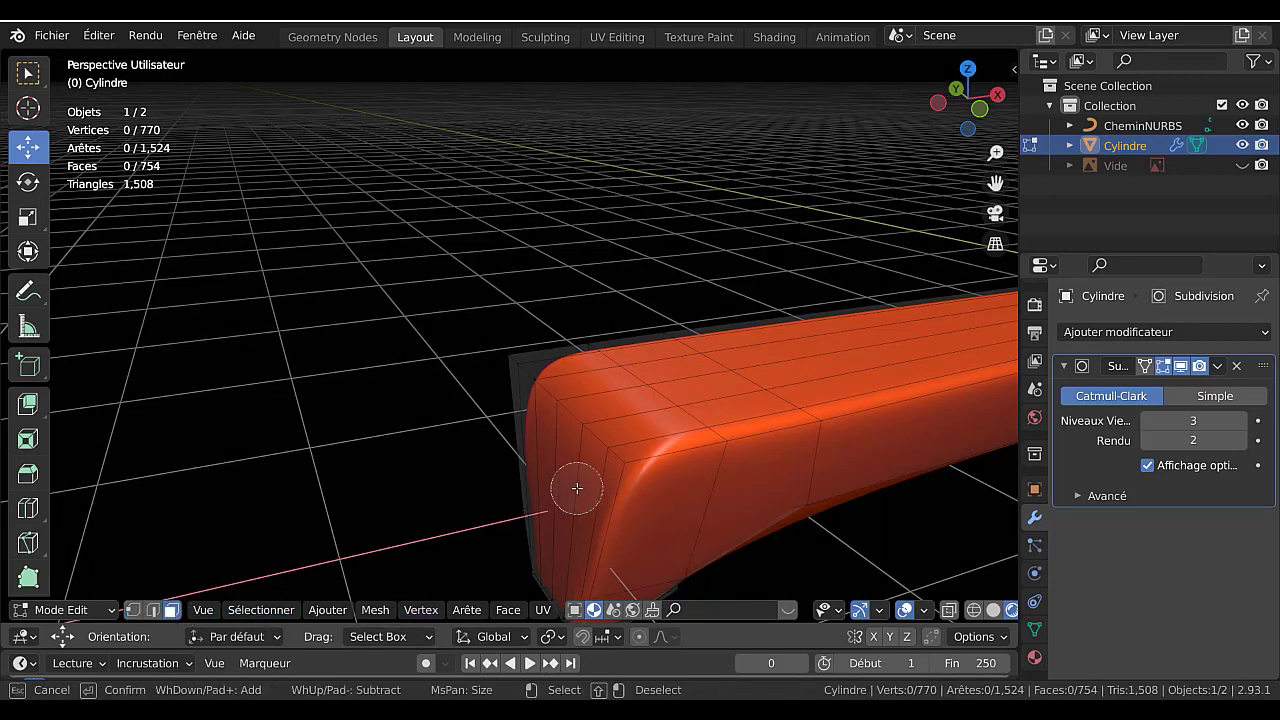
left_click_drag(577, 488, 557, 472)
key("Escape")
scroll(557, 472, "down", 1)
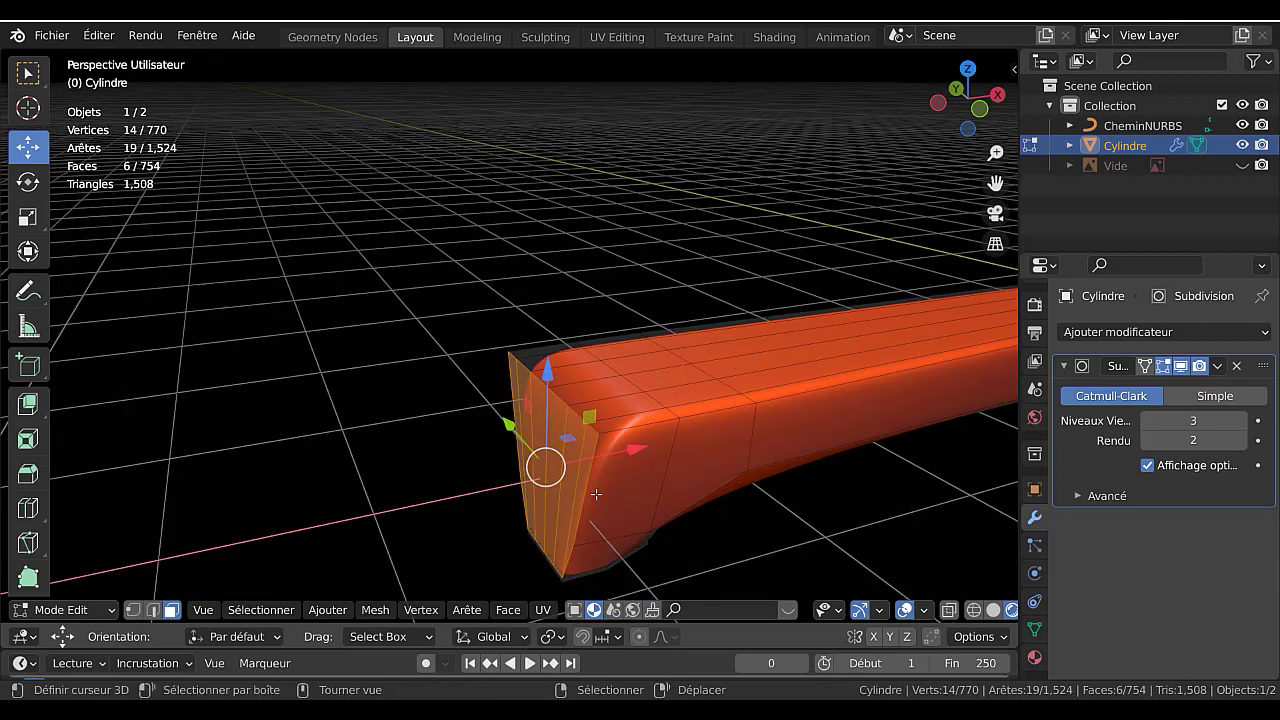
mouse_move(596, 494)
middle_mouse_down()
mouse_move(600, 470)
mouse_move(597, 495)
middle_mouse_up()
key("e")
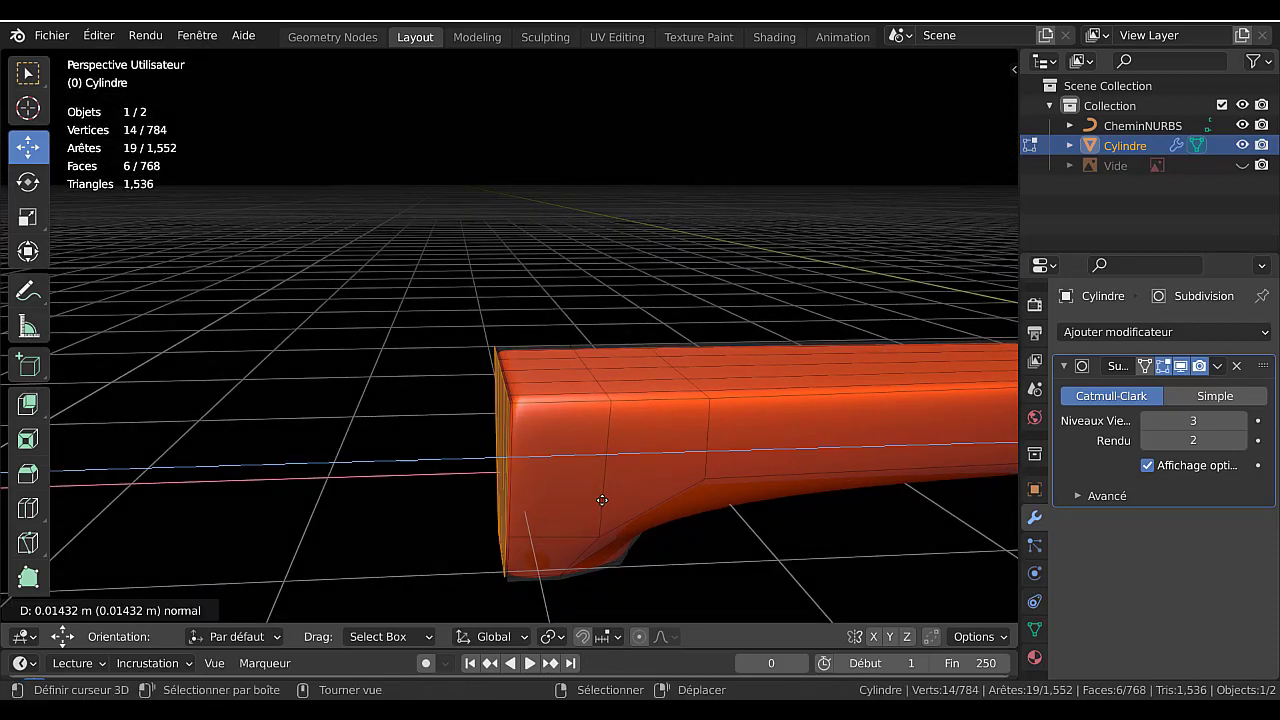
left_click(603, 499)
Examine the whole neck, heel and scroll in Object Mode from several angles with the object deselected.
key("Tab")
middle_click_drag(574, 457, 620, 480)
key("Tab")
key("Tab")
key("Tab")
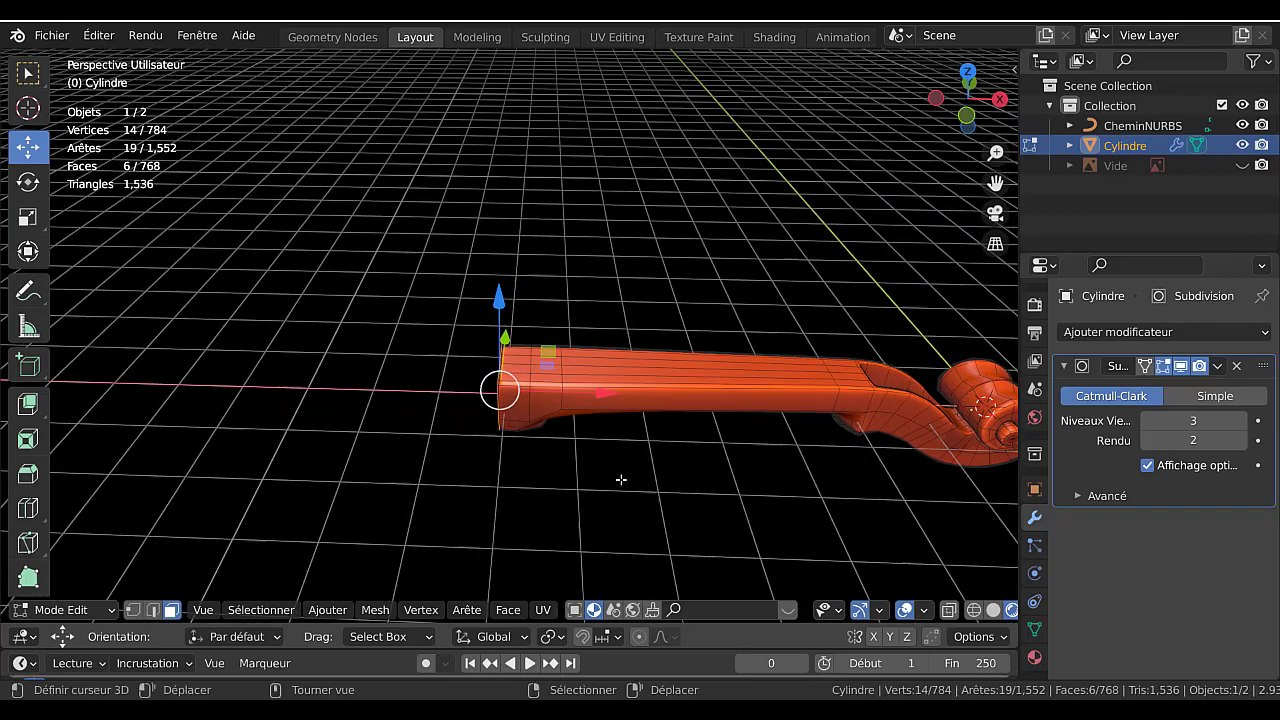
key("Tab")
middle_click_drag(790, 454, 807, 516)
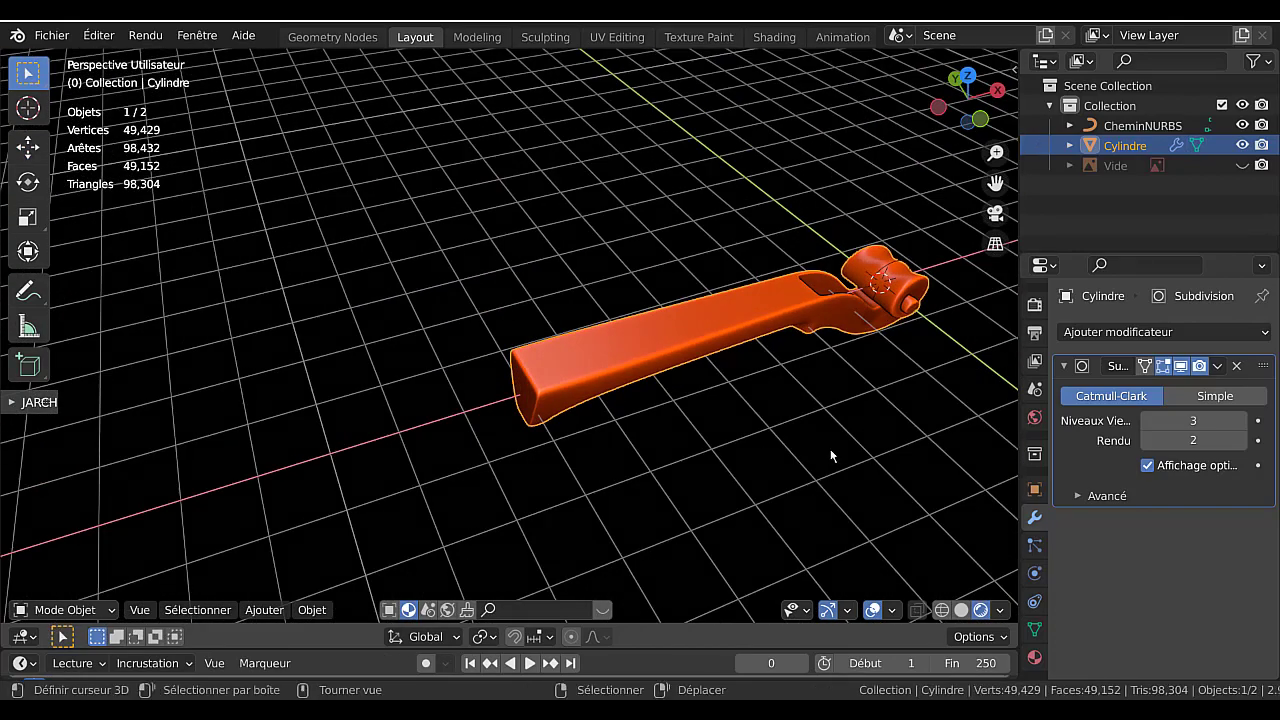
middle_click_drag(830, 452, 562, 456, "shift")
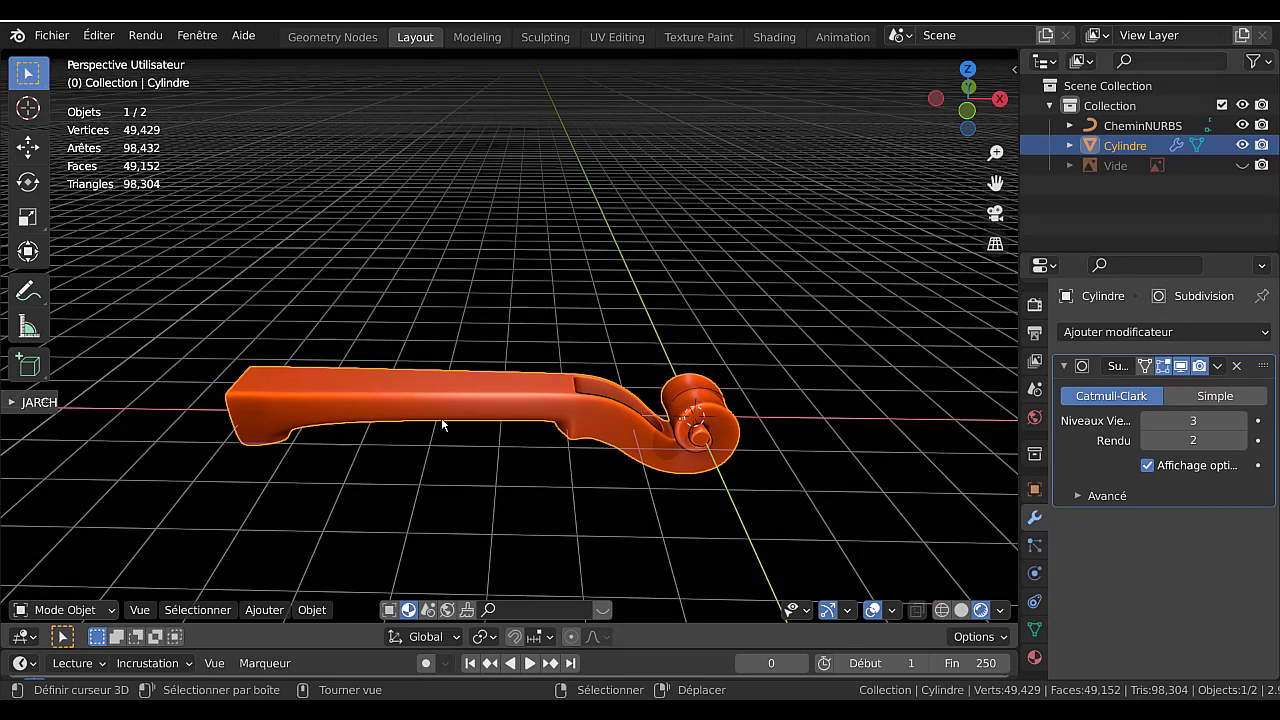
middle_click_drag(441, 417, 724, 418)
left_click(680, 478)
scroll(683, 477, "up", 2)
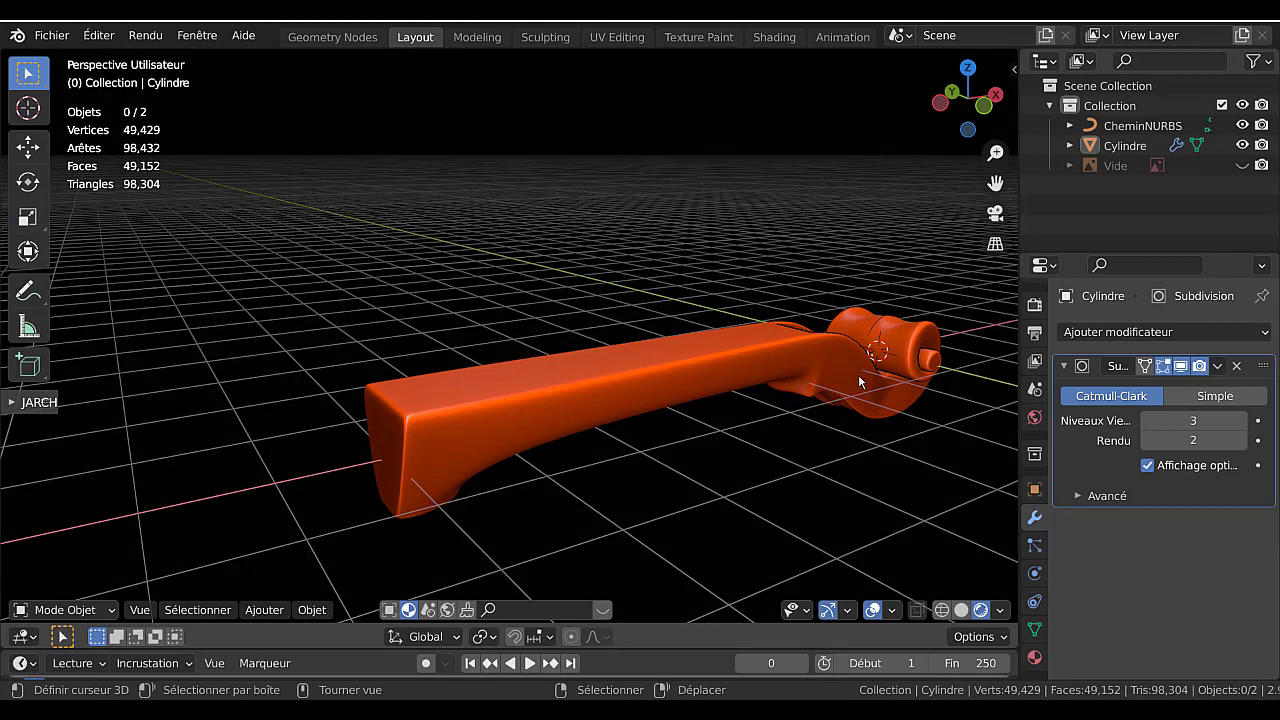
middle_click_drag(826, 414, 626, 417)
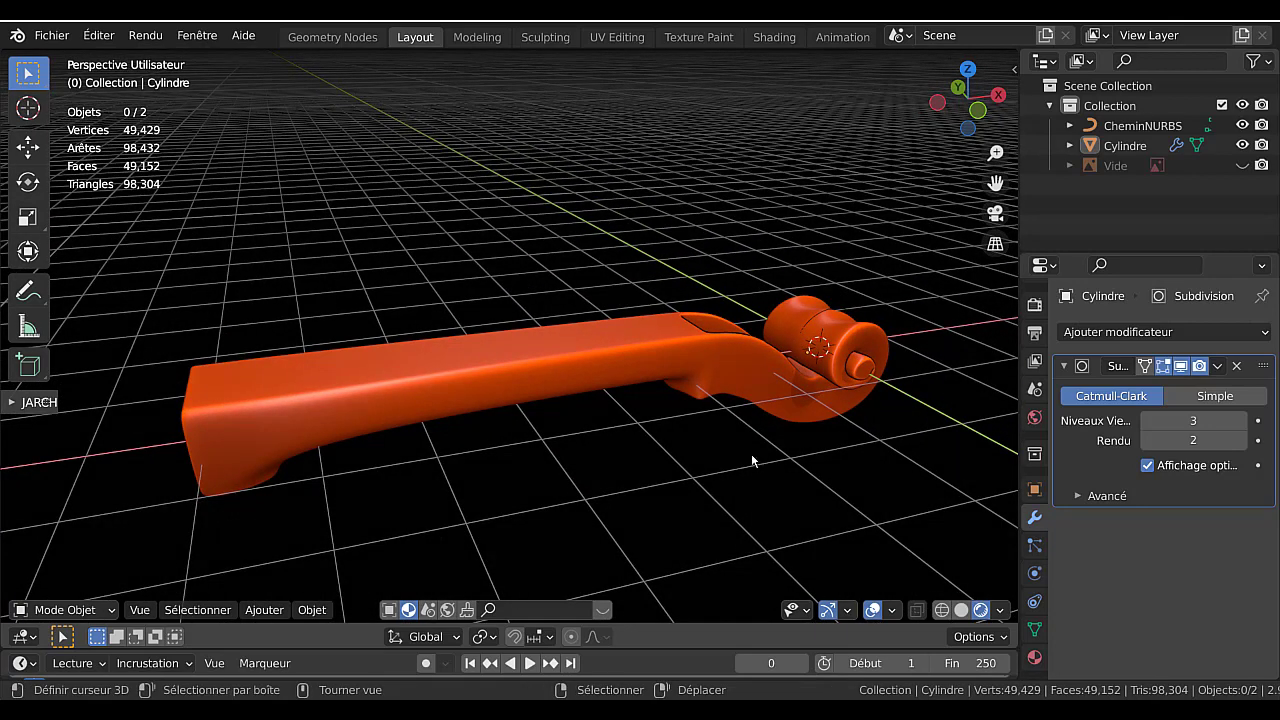
middle_click_drag(741, 463, 731, 448)
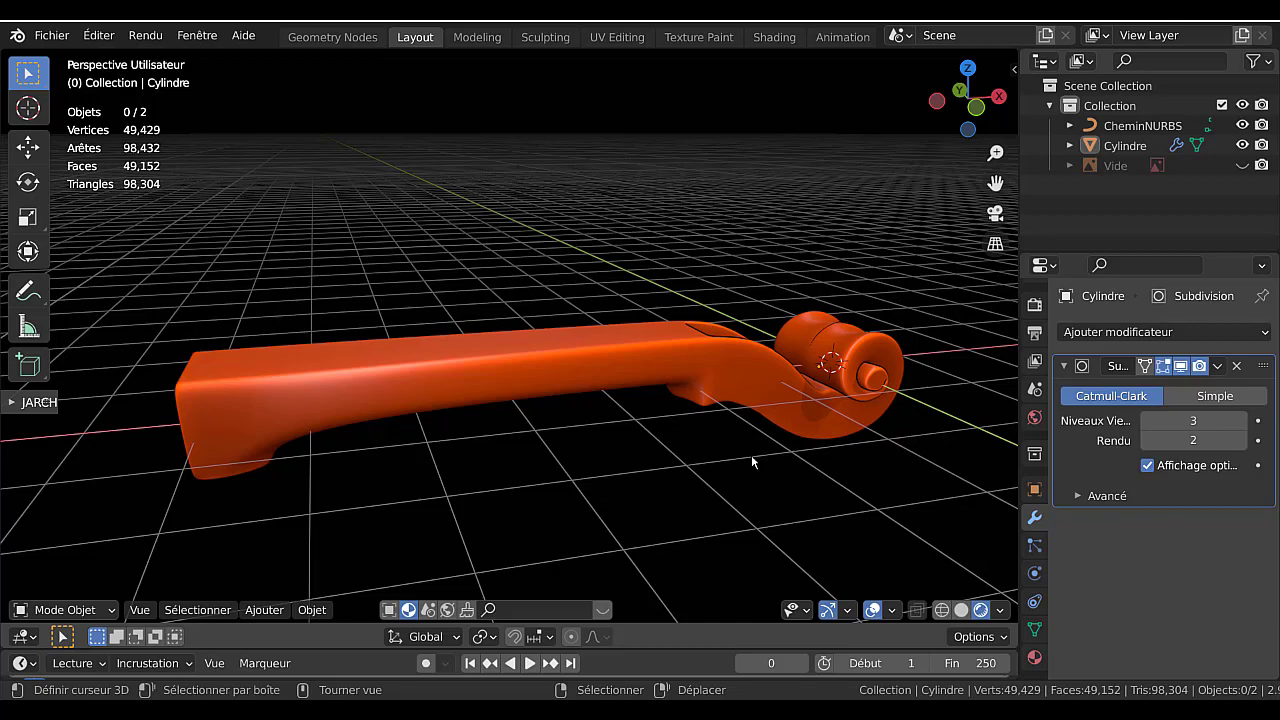
middle_click_drag(652, 468, 692, 401)
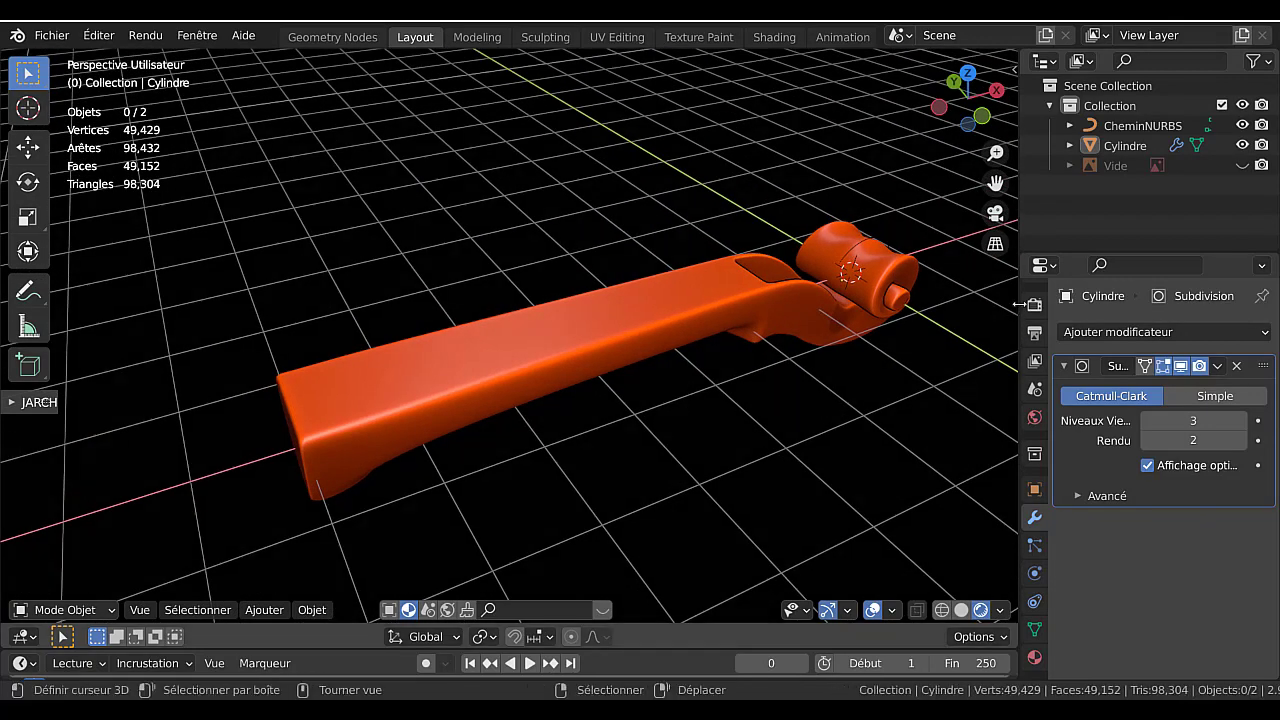
Widen the 3D viewport over the side editors and inspect the neck's heel and underside up close.
left_click_drag(1022, 327, 1187, 309)
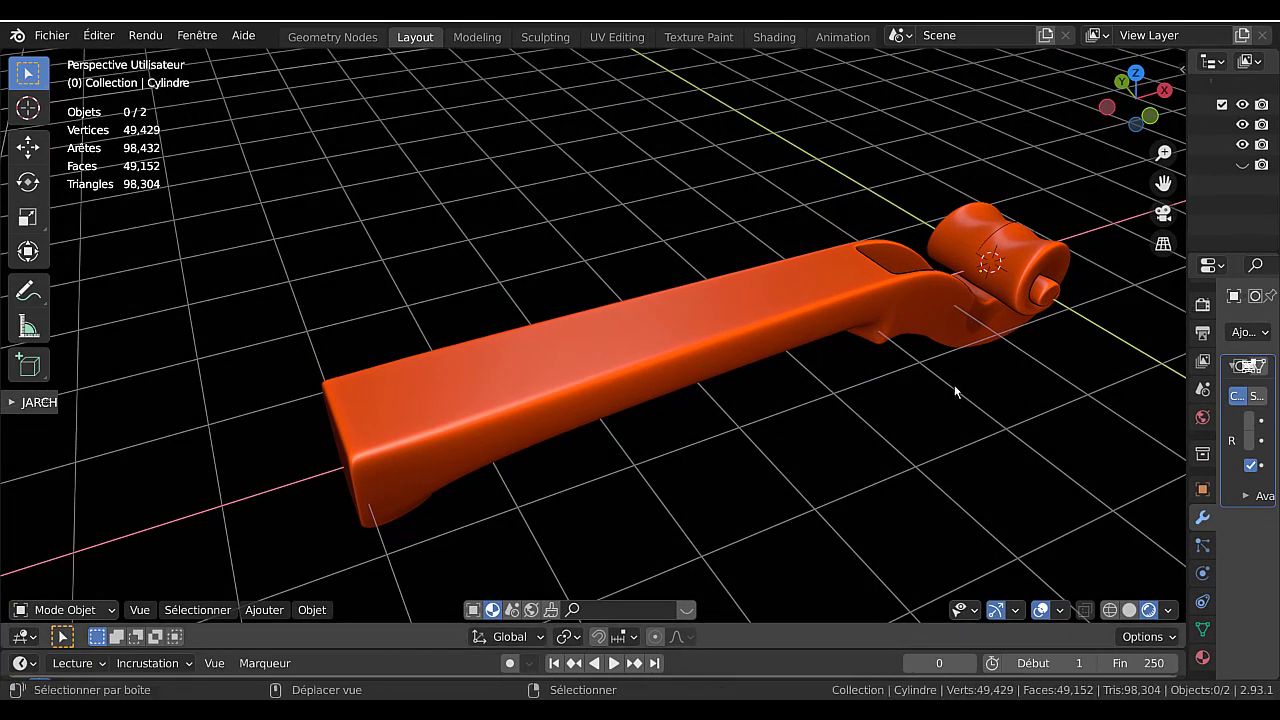
middle_click_drag(955, 390, 824, 427)
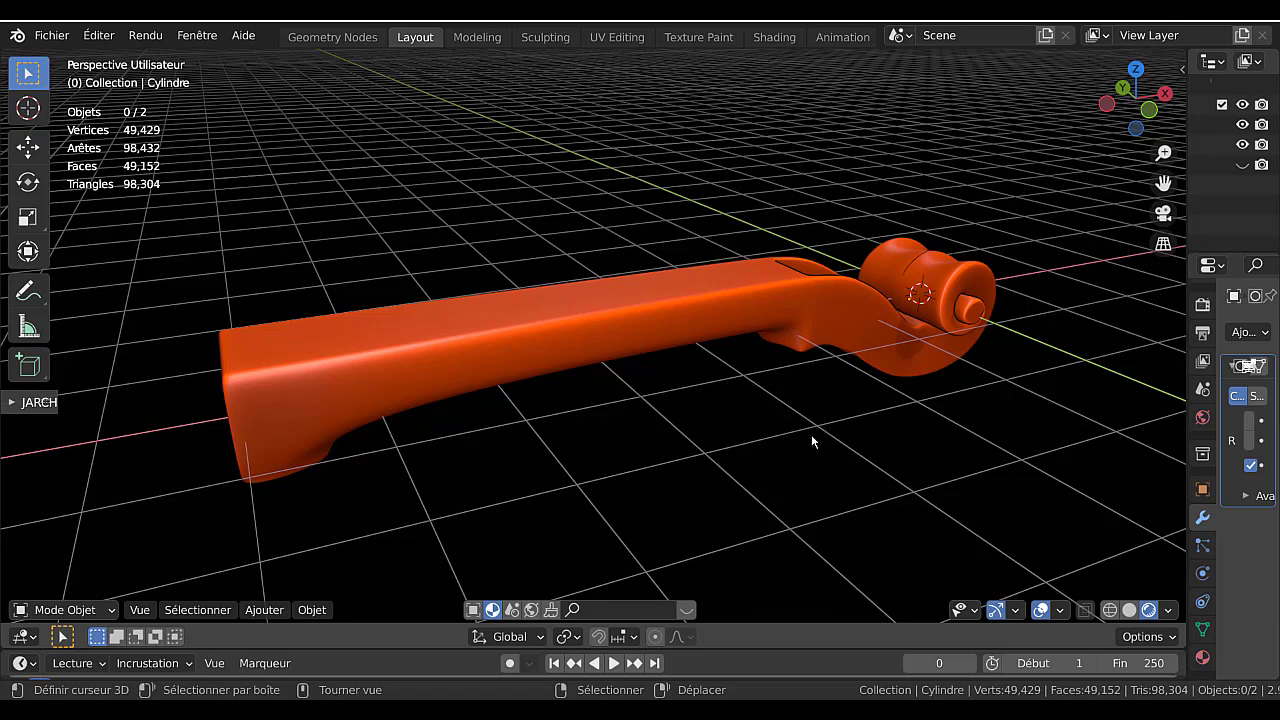
middle_click_drag(840, 449, 846, 417)
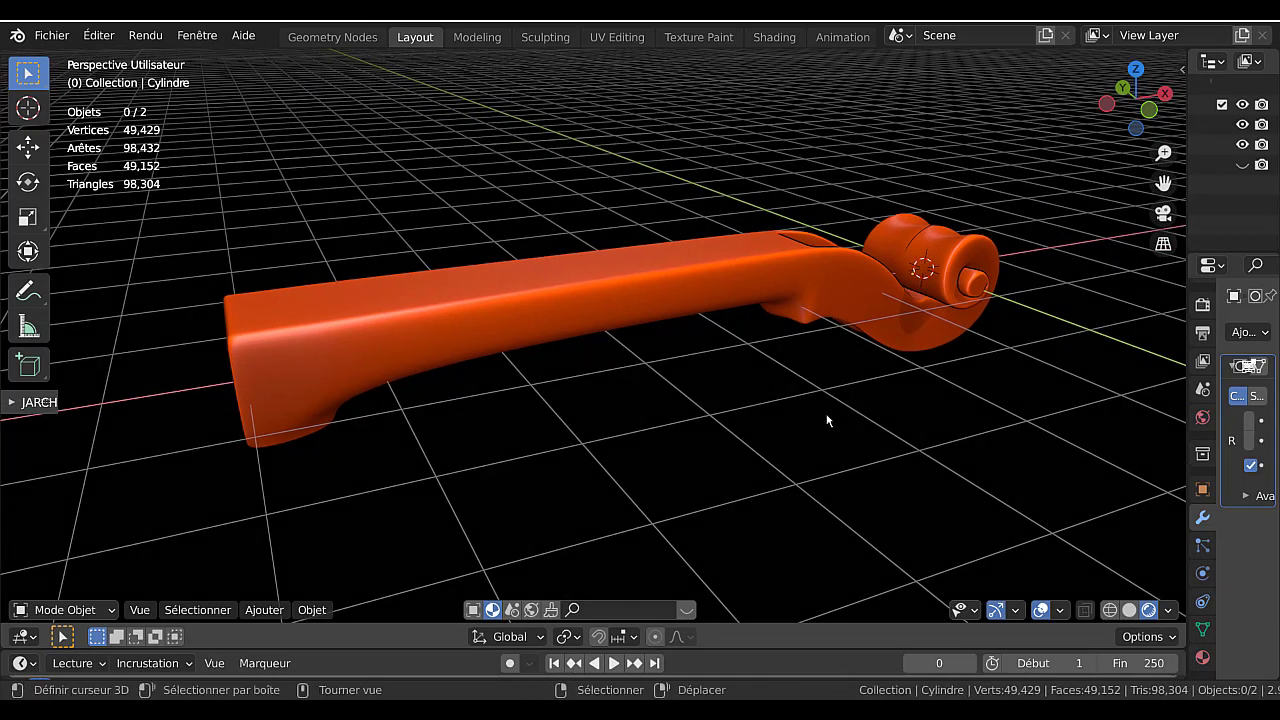
scroll(825, 418, "up", 3)
scroll(825, 418, "down", 1)
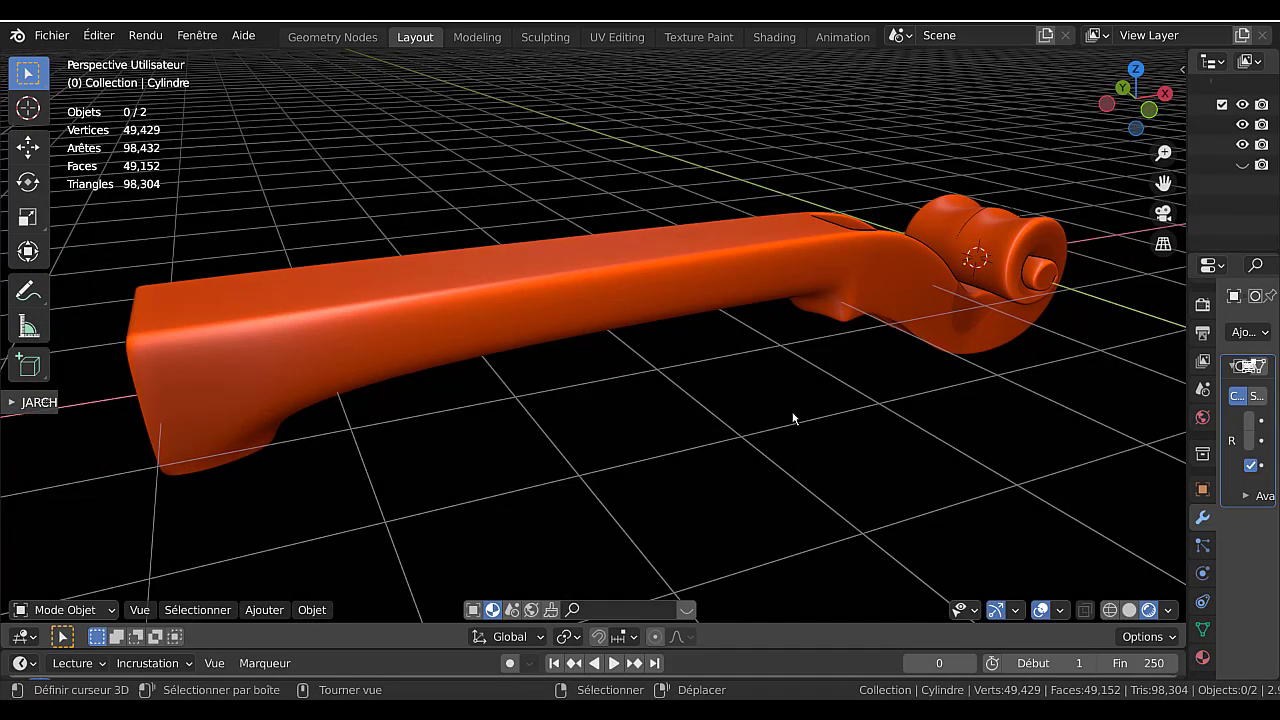